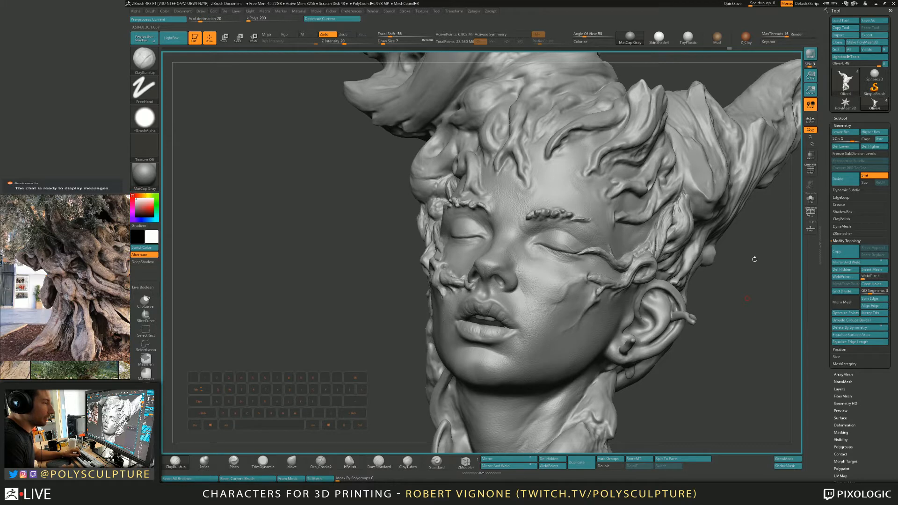
pyautogui.press('super')
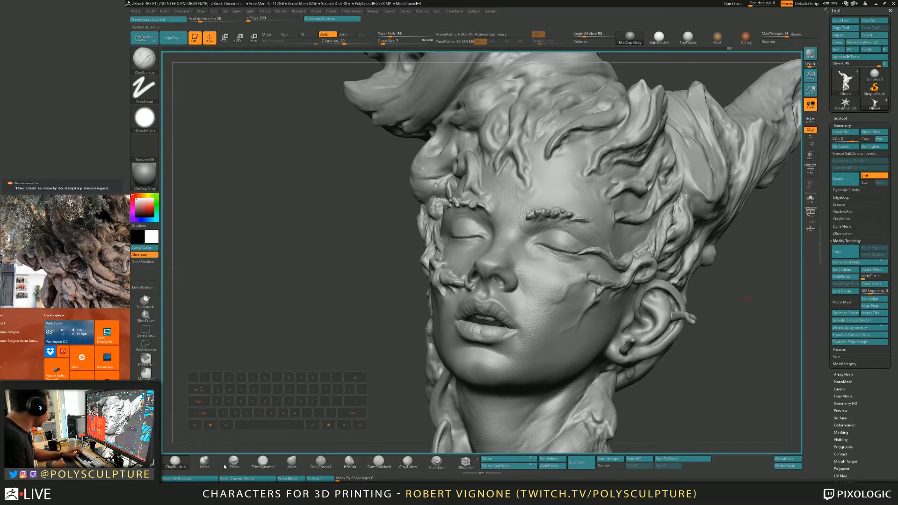
pyautogui.click(161, 479)
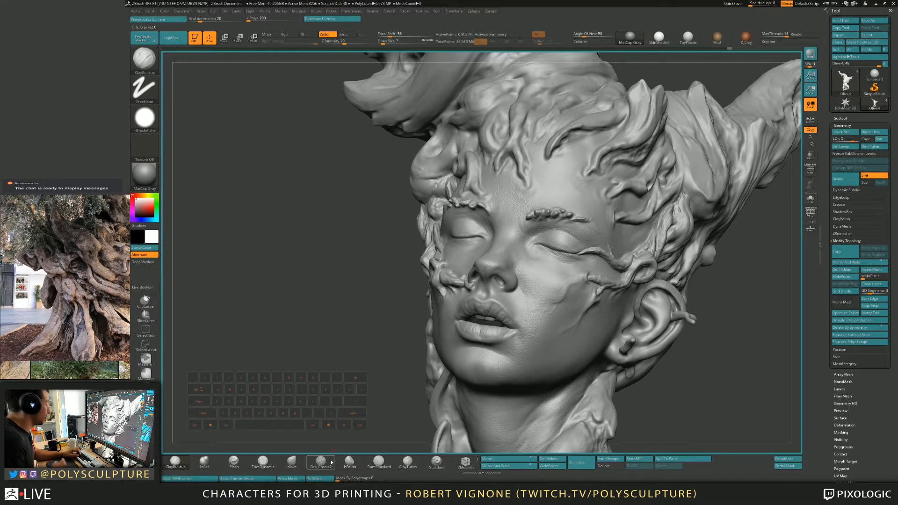
pyautogui.hotkey('alt', 'Tab')
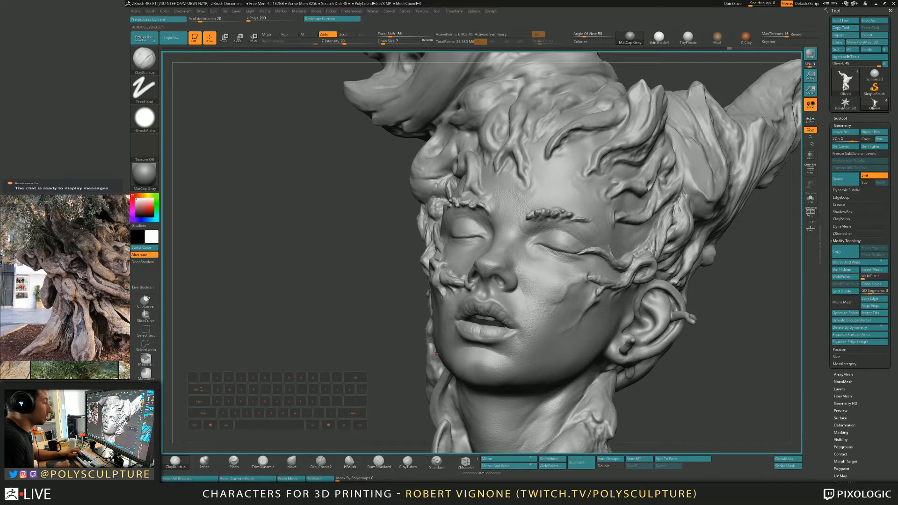
pyautogui.hotkey('alt', 'Tab')
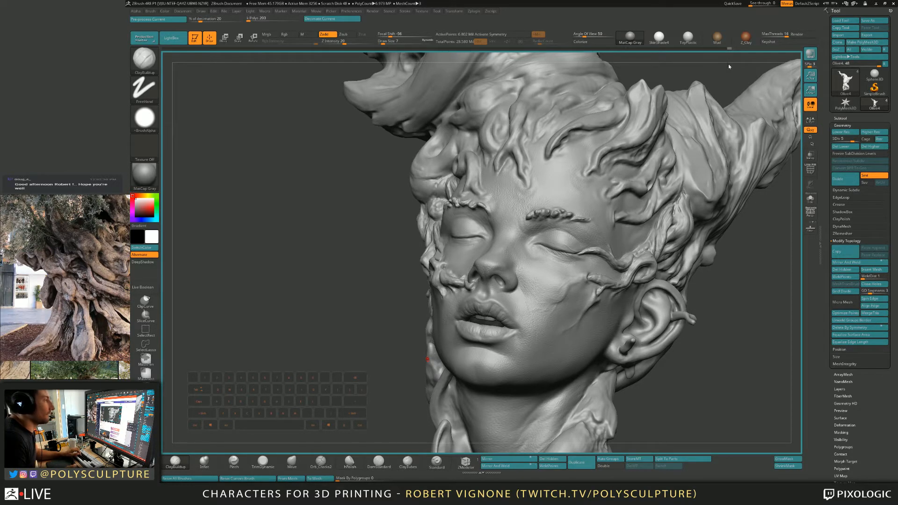
# Step: Subdivide the head sculpt to subdivision level 6 and reduce the ClayBuildup brush size for fine work at the eyebrow
pyautogui.moveTo(519, 244)
pyautogui.mouseDown(button='right')
pyautogui.moveTo(560, 191)
pyautogui.moveTo(583, 270)
pyautogui.moveTo(577, 236)
pyautogui.mouseUp(button='right')
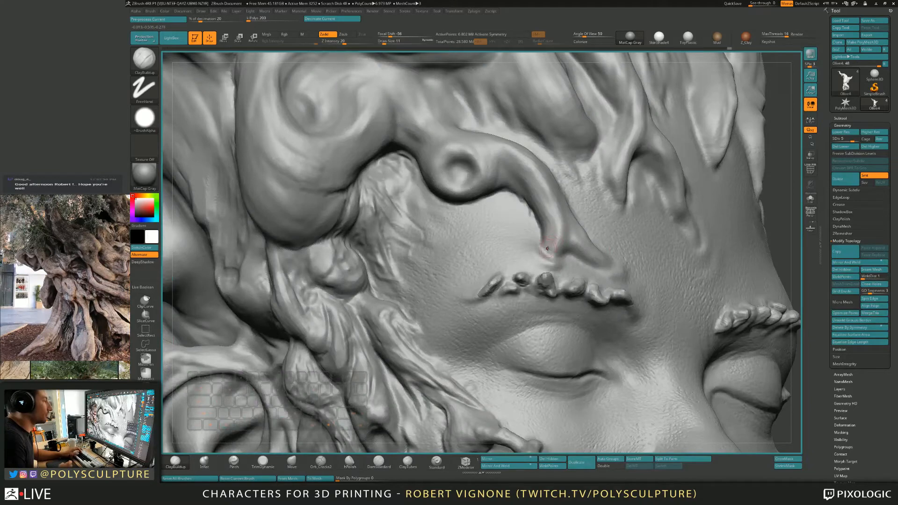
pyautogui.press('[')
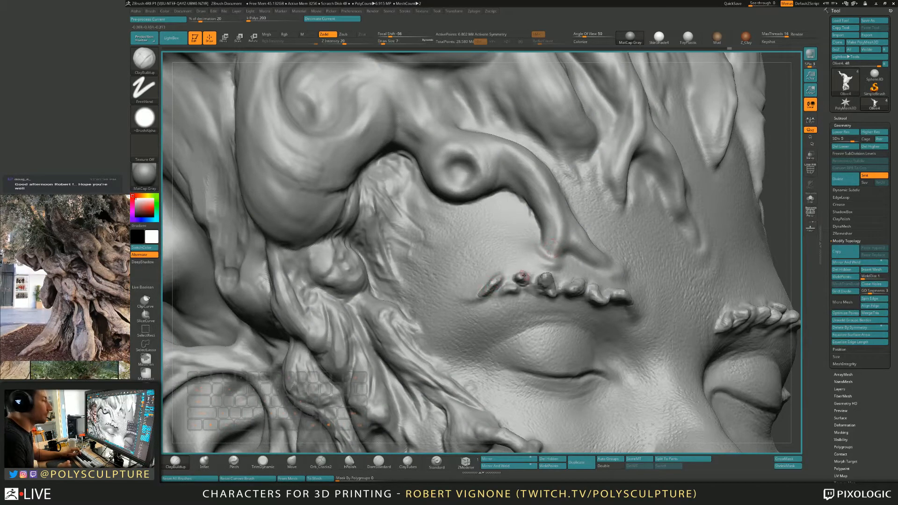
pyautogui.hotkey('ctrl', 'd')
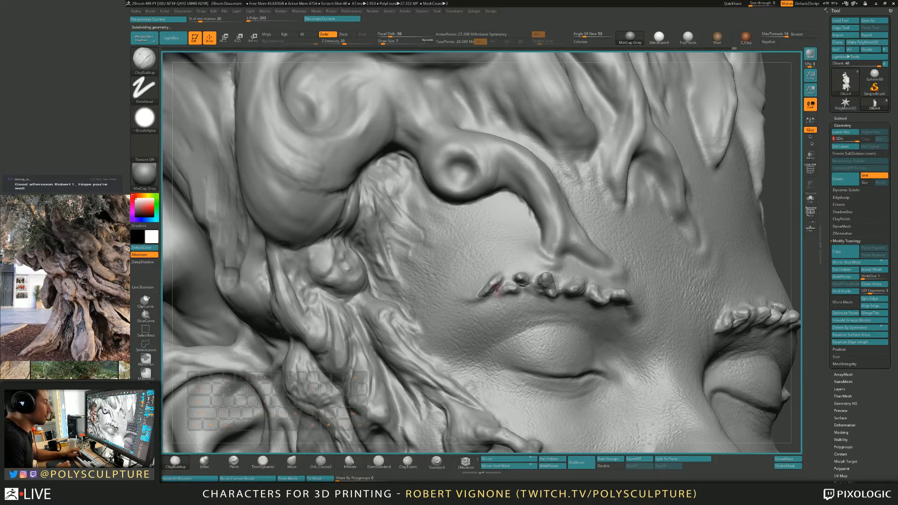
pyautogui.press('[')
# Step: Add a small ClayBuildup stroke to the outermost bump of the root-like eyebrow
pyautogui.moveTo(496, 283); pyautogui.dragTo(489, 278, button='right')
pyautogui.press('shift')
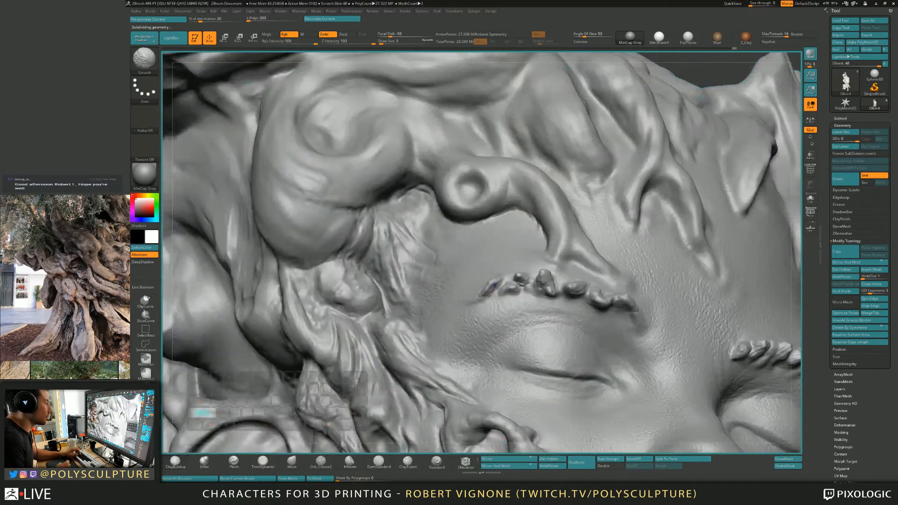
pyautogui.press('1')
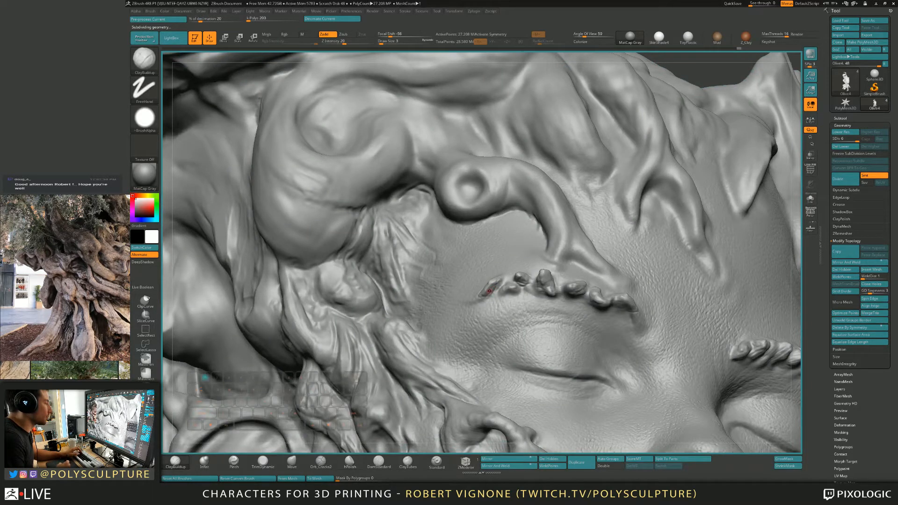
pyautogui.press(']')
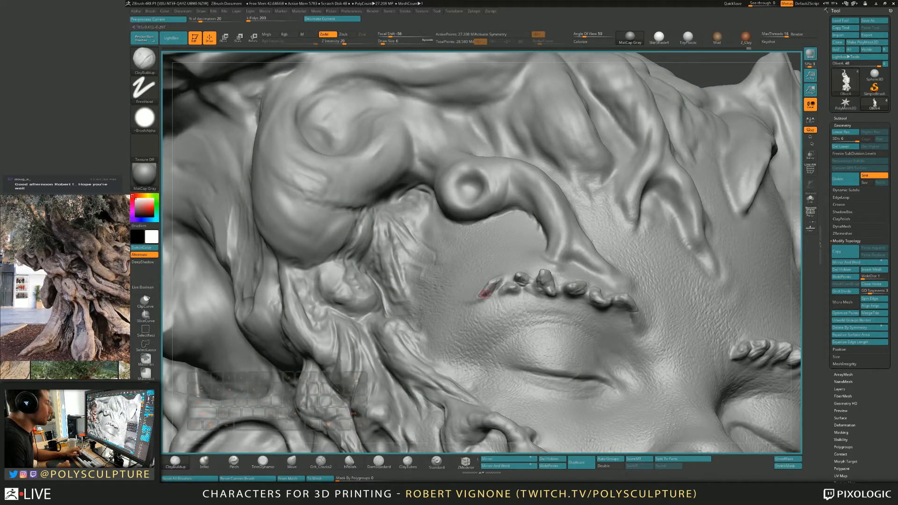
pyautogui.moveTo(492, 280); pyautogui.dragTo(494, 283)
pyautogui.moveTo(494, 282)
pyautogui.mouseDown(button='right')
pyautogui.moveTo(538, 276)
pyautogui.moveTo(507, 259)
pyautogui.moveTo(531, 252)
pyautogui.moveTo(538, 279)
pyautogui.mouseUp(button='right')
# Step: Enlarge the ClayBuildup brush and sculpt along the inner edge of the branch coming down above the eyebrow
pyautogui.press('s')
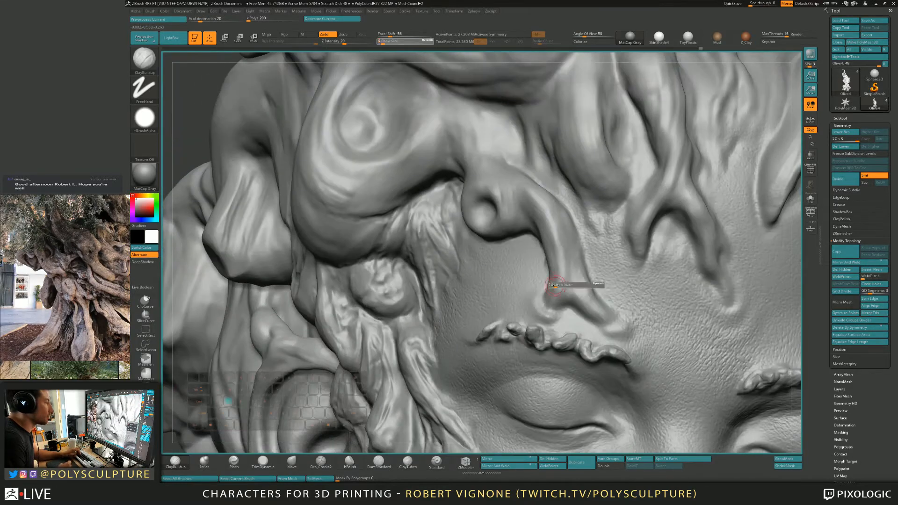
pyautogui.moveTo(552, 284); pyautogui.dragTo(556, 284)
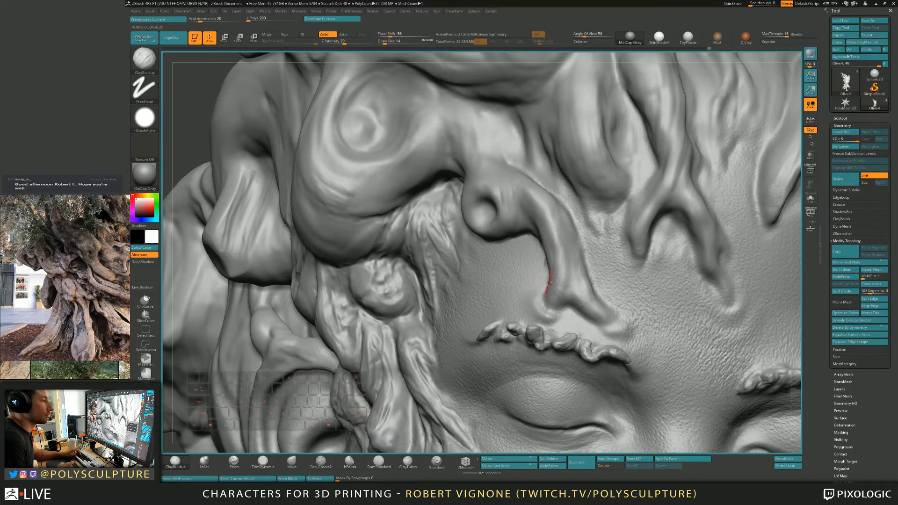
pyautogui.moveTo(546, 285); pyautogui.dragTo(543, 281, button='right')
pyautogui.press('s')
pyautogui.press('1')
pyautogui.press('s')
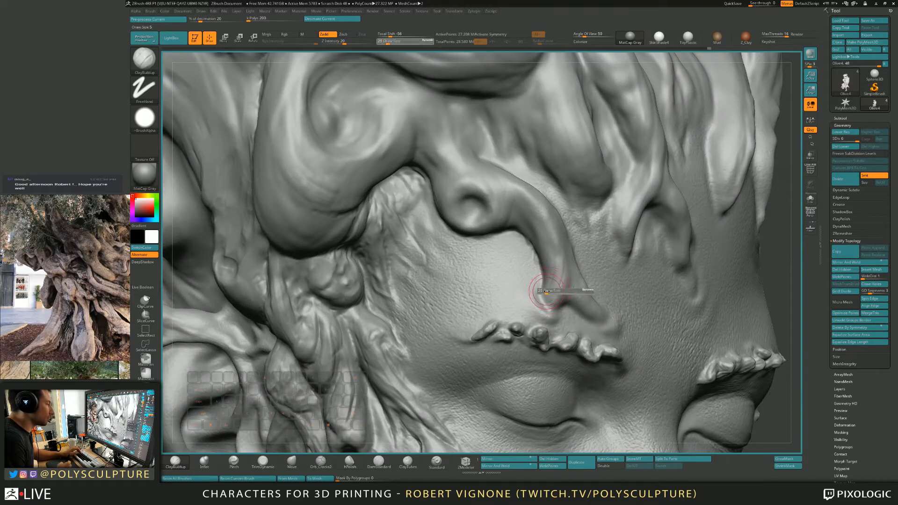
pyautogui.moveTo(547, 293)
pyautogui.mouseDown()
pyautogui.moveTo(543, 234)
pyautogui.moveTo(536, 305)
pyautogui.moveTo(549, 302)
pyautogui.moveTo(555, 270)
pyautogui.moveTo(542, 228)
pyautogui.mouseUp()
# Step: Layer long ClayBuildup strokes at draw size 23 on the branch, from its foot at the brow up towards the hollow knot
pyautogui.press('s')
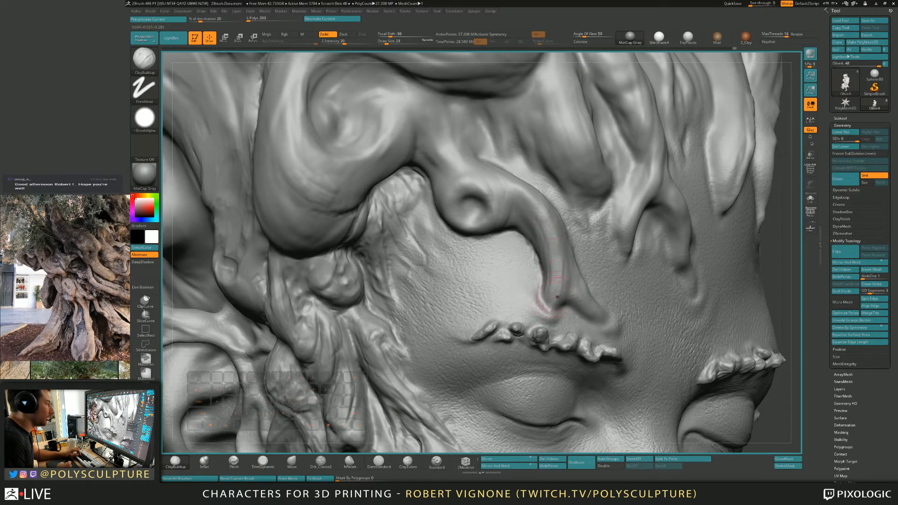
pyautogui.moveTo(551, 304)
pyautogui.mouseDown()
pyautogui.moveTo(547, 243)
pyautogui.moveTo(532, 217)
pyautogui.mouseUp()
pyautogui.moveTo(551, 300); pyautogui.dragTo(522, 214)
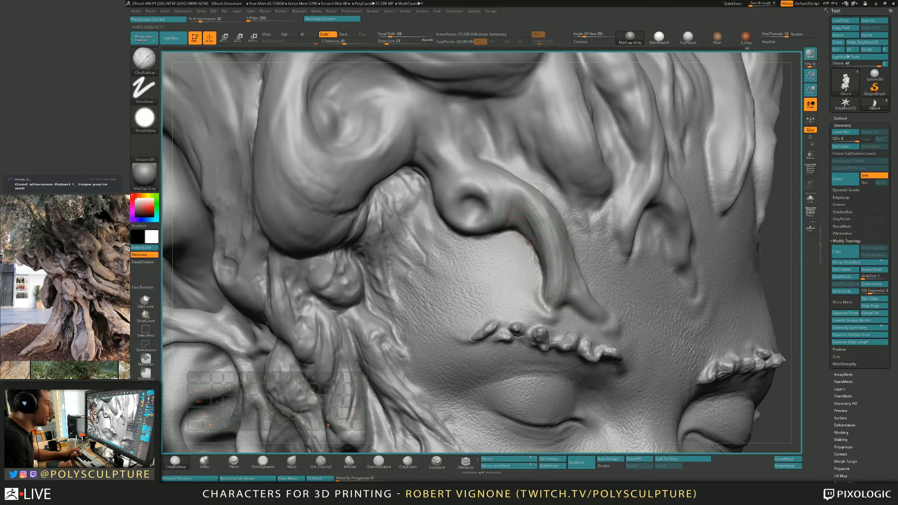
pyautogui.press('s')
pyautogui.moveTo(548, 299)
pyautogui.mouseDown()
pyautogui.moveTo(538, 310)
pyautogui.moveTo(552, 237)
pyautogui.moveTo(537, 222)
pyautogui.mouseUp()
pyautogui.moveTo(495, 218); pyautogui.dragTo(529, 222, button='right')
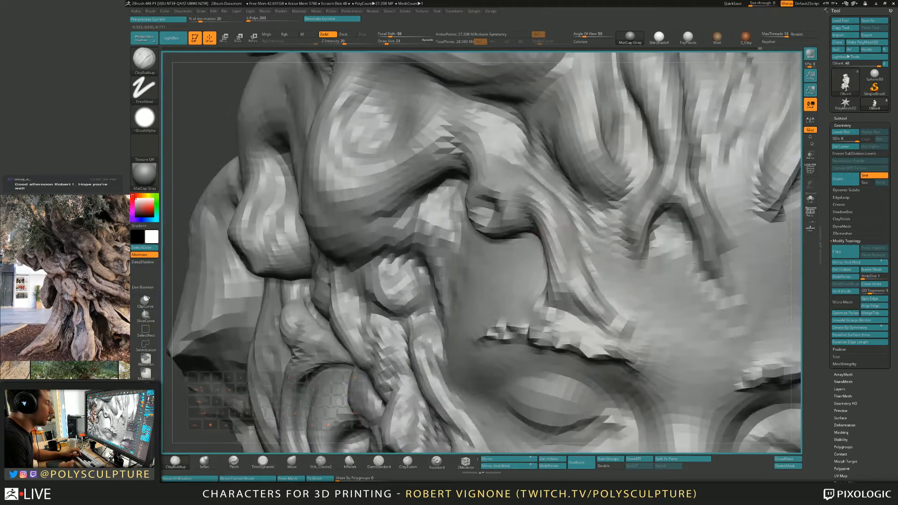
# Step: Flatten the middle of the branch with TrimDynamic strokes, reducing the draw size to 12
pyautogui.press('4')
pyautogui.moveTo(550, 227); pyautogui.dragTo(548, 280)
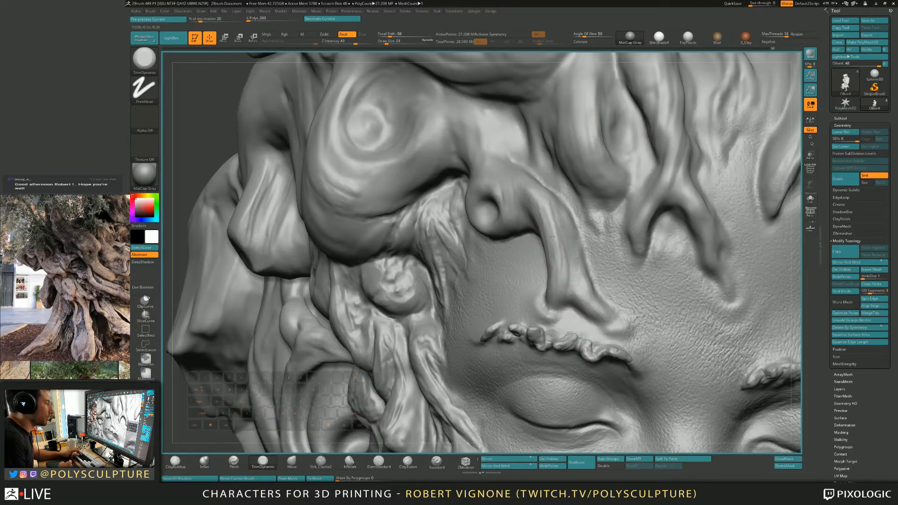
pyautogui.moveTo(552, 236); pyautogui.dragTo(549, 271)
pyautogui.press('s')
pyautogui.click(544, 235)
pyautogui.moveTo(509, 229); pyautogui.dragTo(551, 223, button='right')
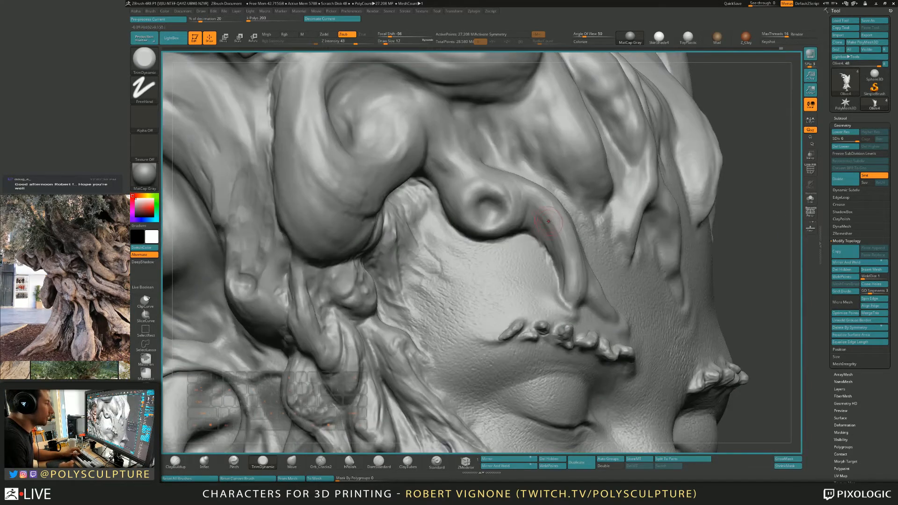
# Step: Build up clay on the bend of the branch just below the hollow knot with ClayBuildup strokes
pyautogui.press('1')
pyautogui.moveTo(533, 206); pyautogui.dragTo(555, 250)
pyautogui.moveTo(534, 219); pyautogui.dragTo(554, 253)
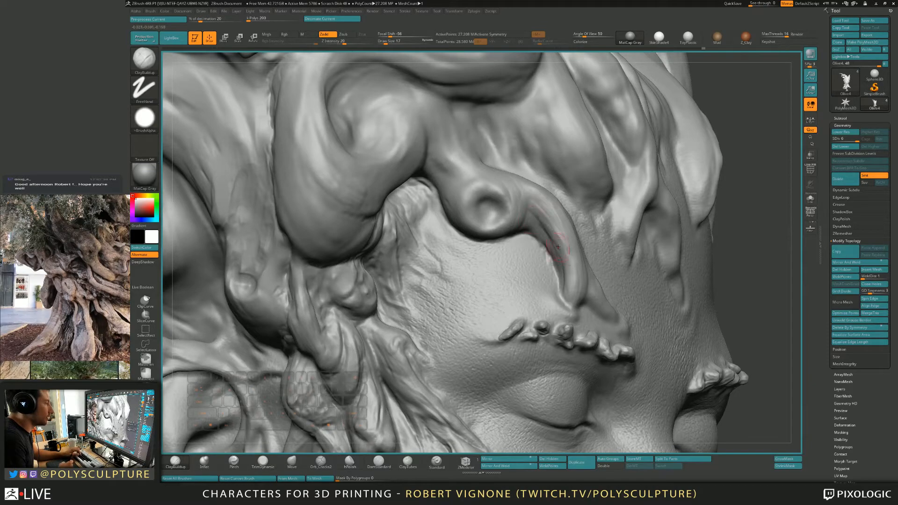
pyautogui.press(']')
pyautogui.moveTo(538, 212); pyautogui.dragTo(556, 245)
pyautogui.moveTo(571, 253); pyautogui.dragTo(537, 236, button='right')
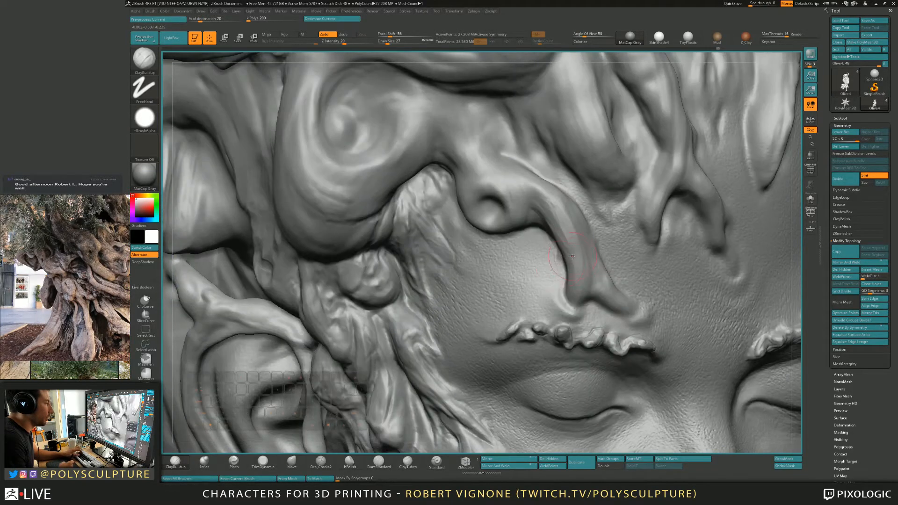
# Step: Shape the lower part of the branch where it forks above the eyebrow, adjusting the brush size between strokes
pyautogui.press('2')
pyautogui.moveTo(574, 264); pyautogui.dragTo(579, 276)
pyautogui.moveTo(578, 266)
pyautogui.mouseDown(button='right')
pyautogui.moveTo(594, 261)
pyautogui.moveTo(549, 258)
pyautogui.mouseUp(button='right')
pyautogui.press('s')
pyautogui.moveTo(564, 258); pyautogui.dragTo(574, 282)
pyautogui.press('1')
pyautogui.press('s')
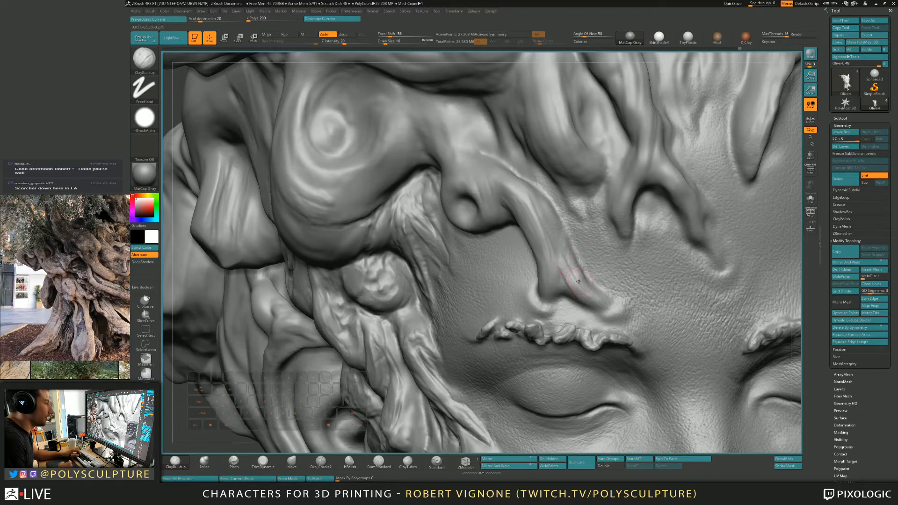
# Step: Build up a raised ridge along the upper side of the branch with ClayBuildup, checking its form from several angles
pyautogui.moveTo(565, 262); pyautogui.dragTo(568, 273, button='right')
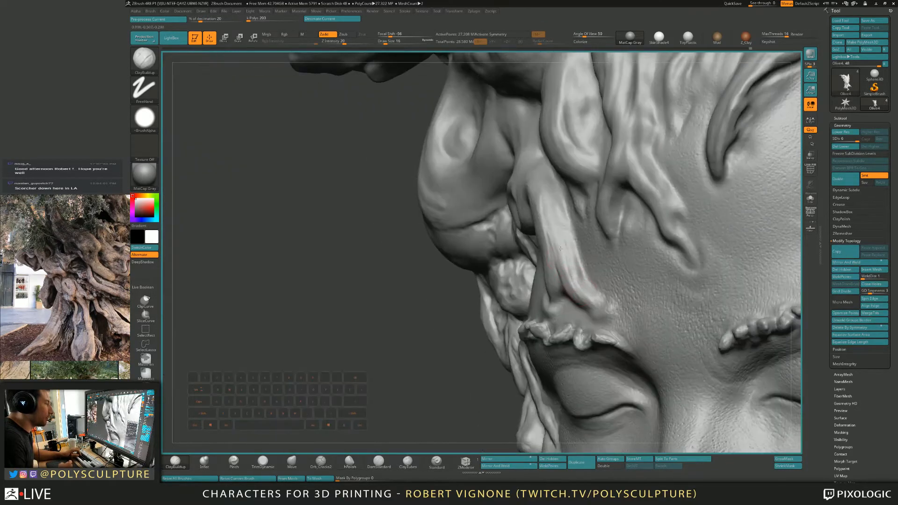
pyautogui.moveTo(554, 227)
pyautogui.mouseDown(button='right')
pyautogui.moveTo(570, 286)
pyautogui.moveTo(541, 230)
pyautogui.moveTo(550, 266)
pyautogui.mouseUp(button='right')
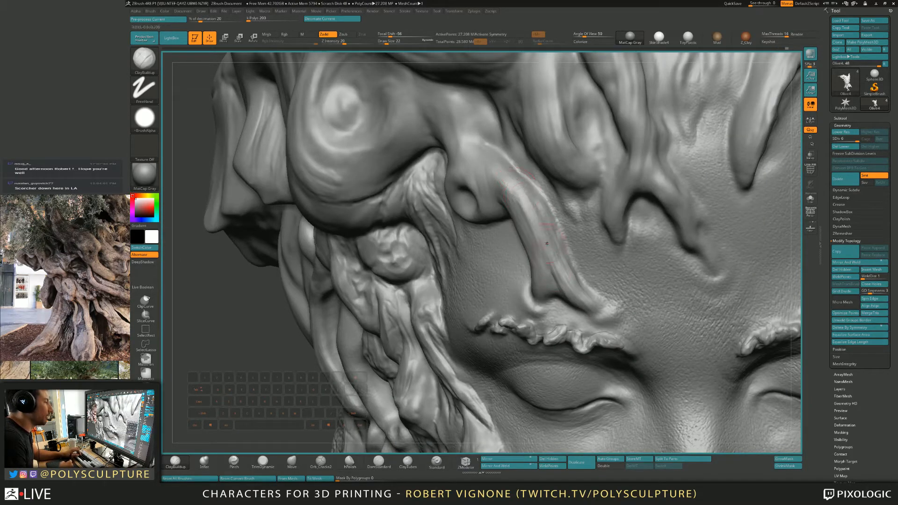
pyautogui.moveTo(553, 245)
pyautogui.mouseDown(button='right')
pyautogui.moveTo(504, 189)
pyautogui.moveTo(502, 170)
pyautogui.mouseUp(button='right')
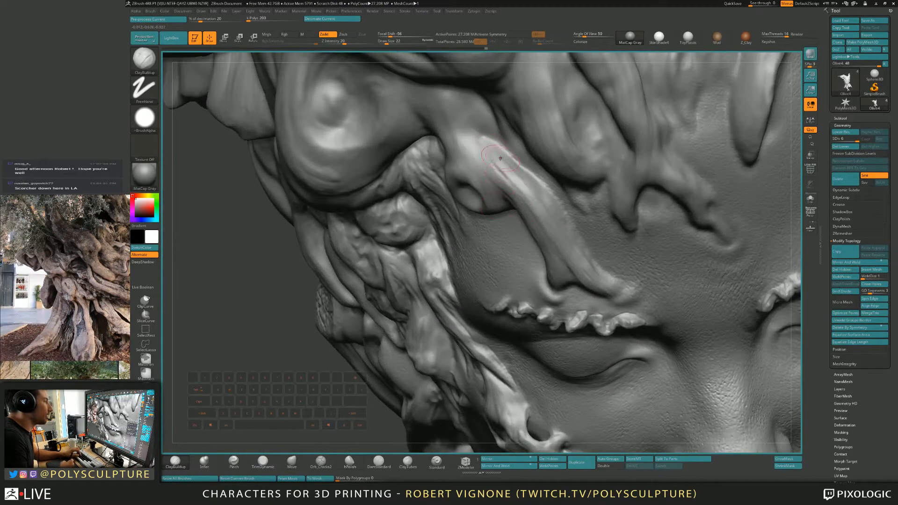
pyautogui.hotkey('shift', 'd')
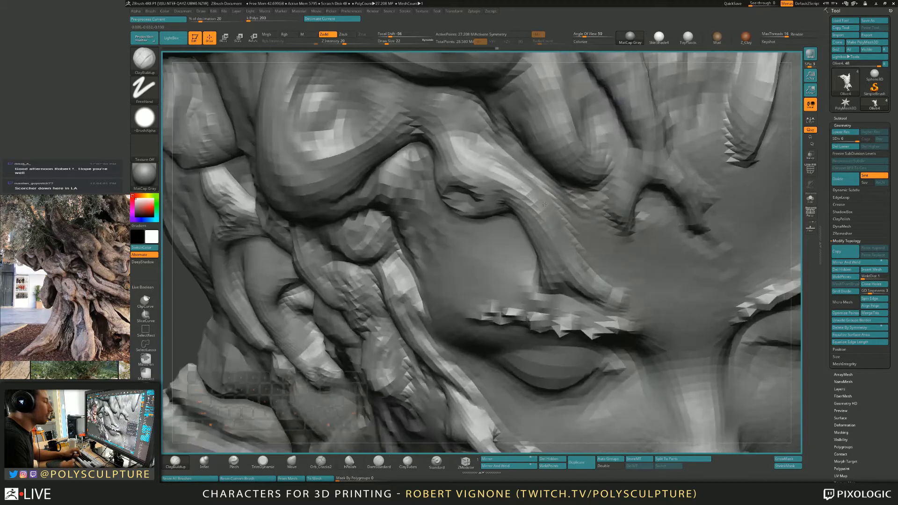
pyautogui.moveTo(544, 205); pyautogui.dragTo(596, 257, button='right')
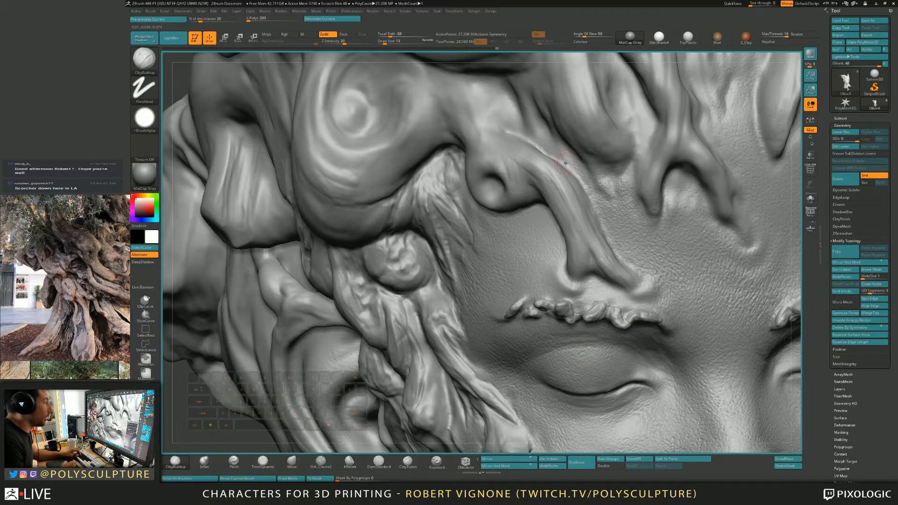
pyautogui.moveTo(552, 181)
pyautogui.mouseDown(button='right')
pyautogui.moveTo(576, 184)
pyautogui.moveTo(540, 183)
pyautogui.moveTo(549, 191)
pyautogui.moveTo(543, 214)
pyautogui.moveTo(562, 212)
pyautogui.mouseUp(button='right')
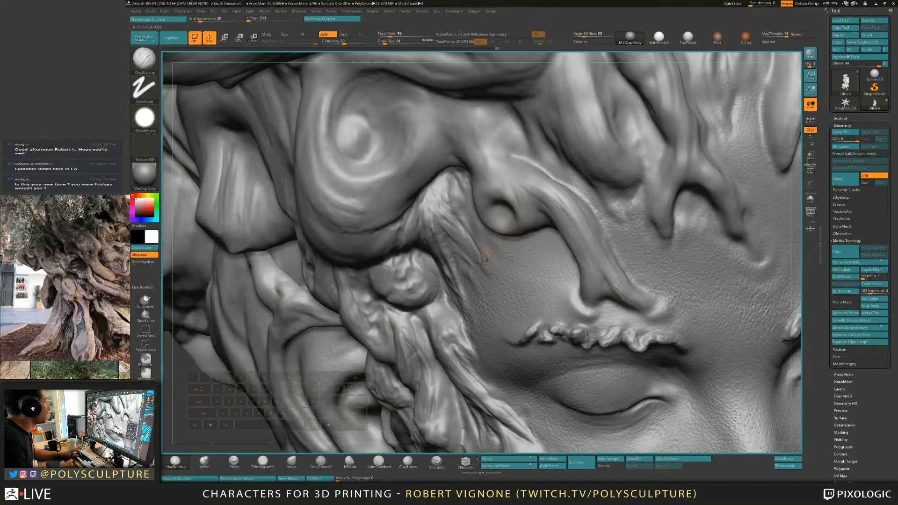
pyautogui.press('super')
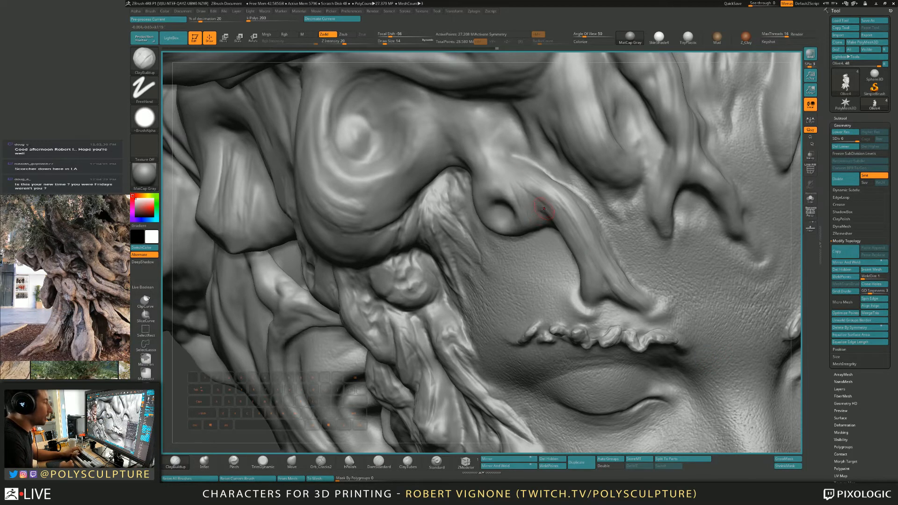
# Step: Sculpt thin bark-like strands from beside the hollow knot down to the branch's foot, reducing the ClayBuildup draw size to 9
pyautogui.moveTo(543, 209); pyautogui.dragTo(590, 204, button='right')
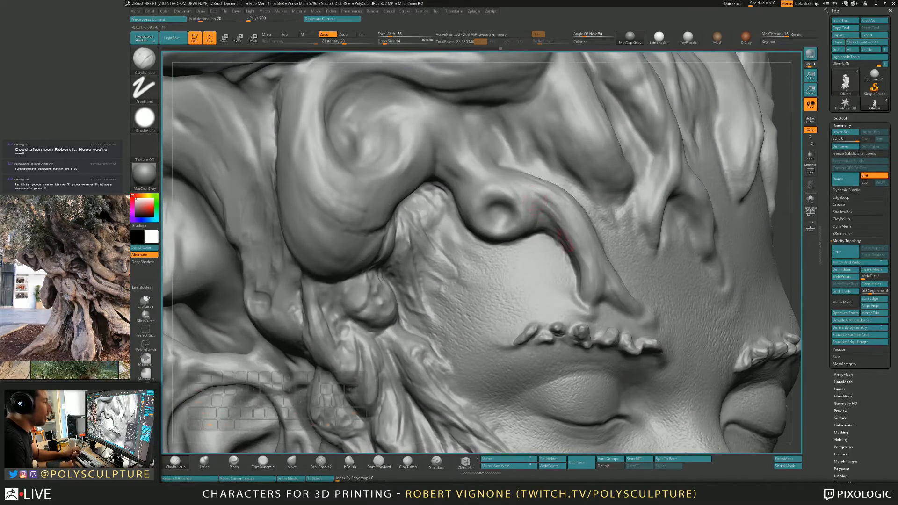
pyautogui.moveTo(531, 198)
pyautogui.mouseDown()
pyautogui.moveTo(565, 226)
pyautogui.moveTo(603, 294)
pyautogui.mouseUp()
pyautogui.moveTo(572, 239); pyautogui.dragTo(588, 272)
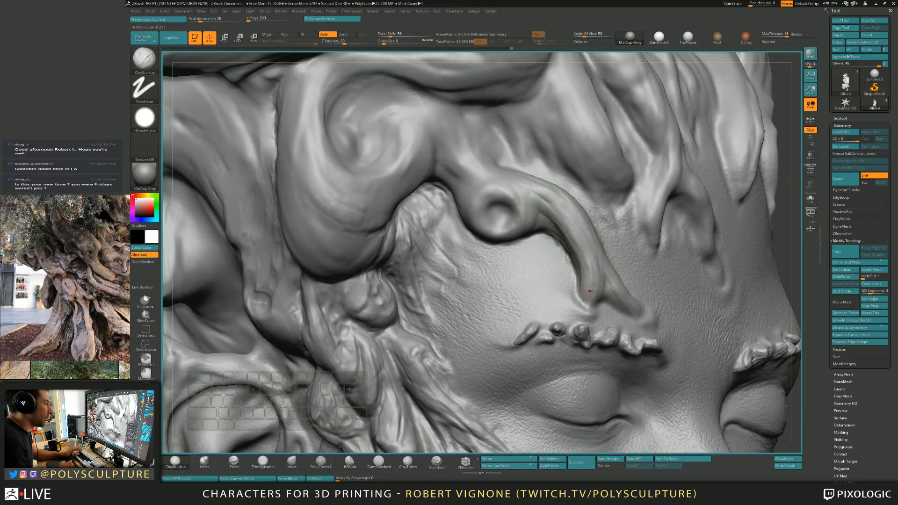
pyautogui.moveTo(562, 215); pyautogui.dragTo(595, 287)
pyautogui.moveTo(570, 225); pyautogui.dragTo(588, 268)
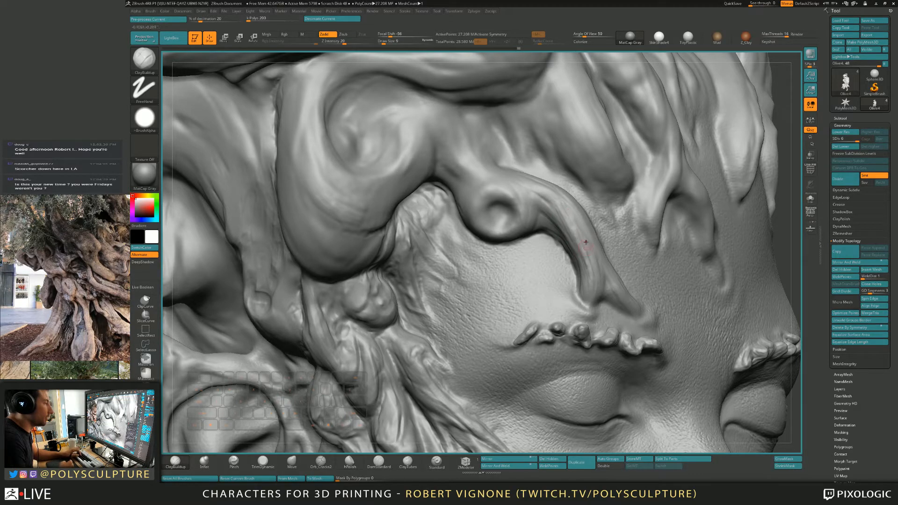
# Step: Add bark-like ClayBuildup detail to the front surface of the branch, working from different viewing angles
pyautogui.moveTo(587, 243); pyautogui.dragTo(628, 231, button='right')
pyautogui.moveTo(584, 236); pyautogui.dragTo(594, 264)
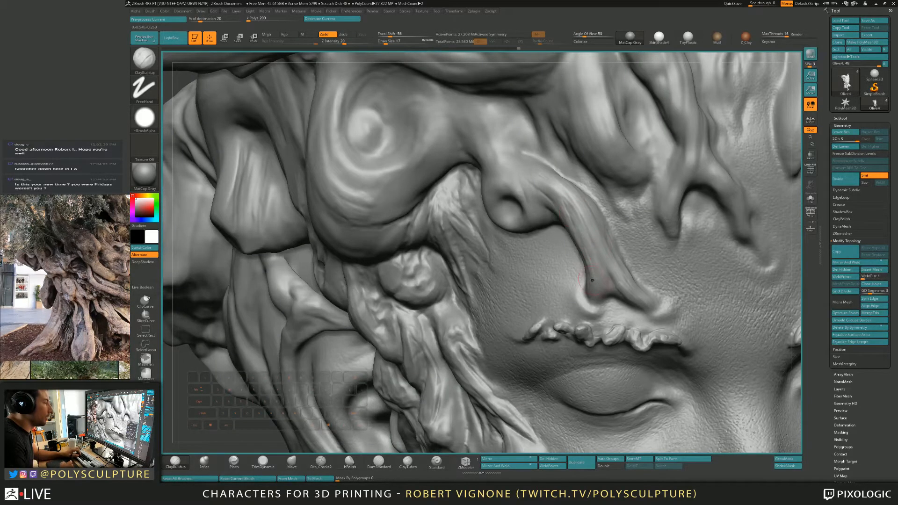
pyautogui.moveTo(598, 255); pyautogui.dragTo(579, 223, button='right')
pyautogui.press('4')
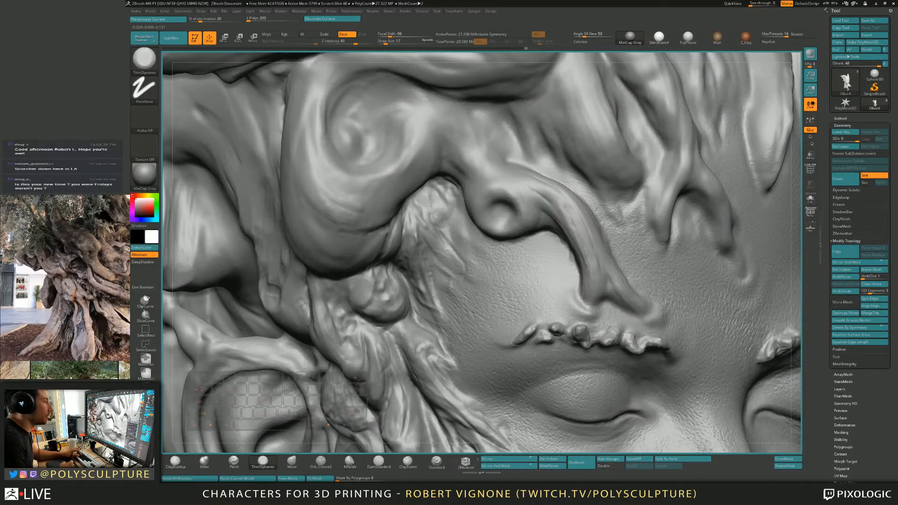
pyautogui.press('1')
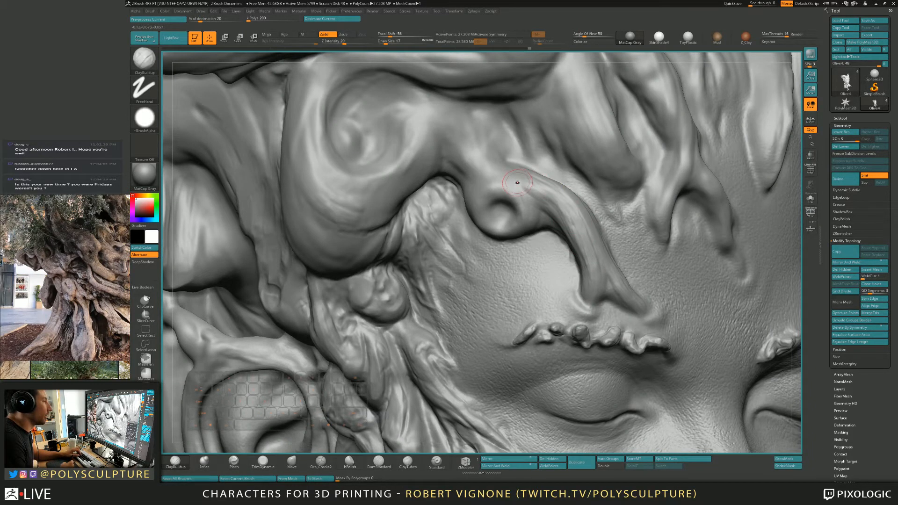
pyautogui.moveTo(517, 182); pyautogui.dragTo(533, 184, button='right')
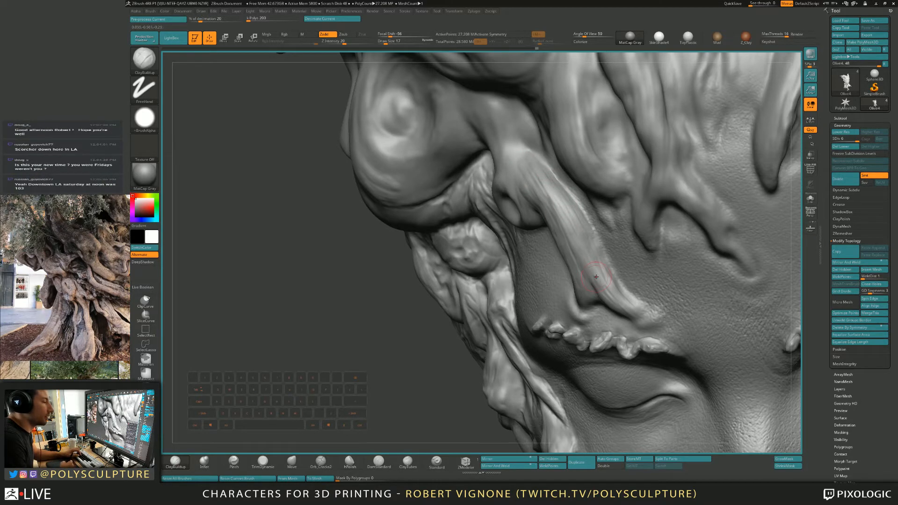
# Step: Sculpt thin ClayBuildup bark strands down the outer face of the branch toward its foot, undoing and redrawing one stroke
pyautogui.moveTo(596, 277); pyautogui.dragTo(542, 126, button='right')
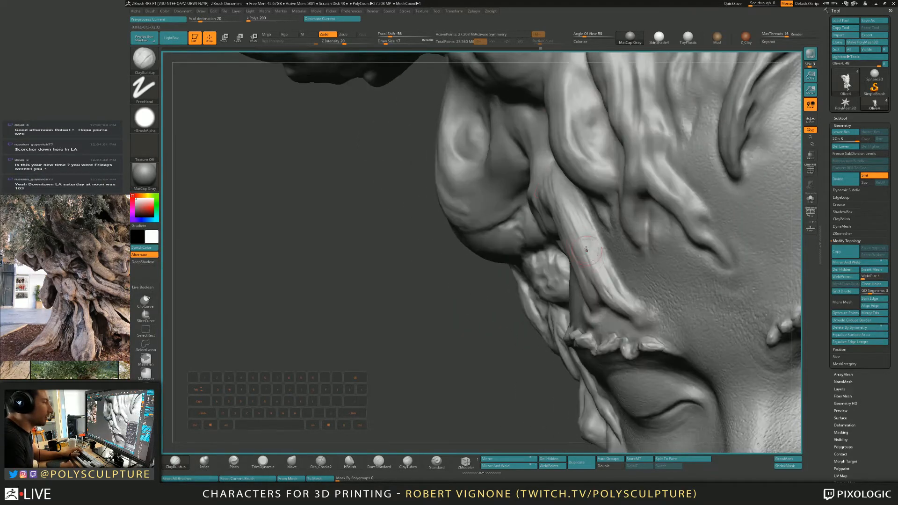
pyautogui.press('s')
pyautogui.moveTo(616, 299); pyautogui.dragTo(611, 300)
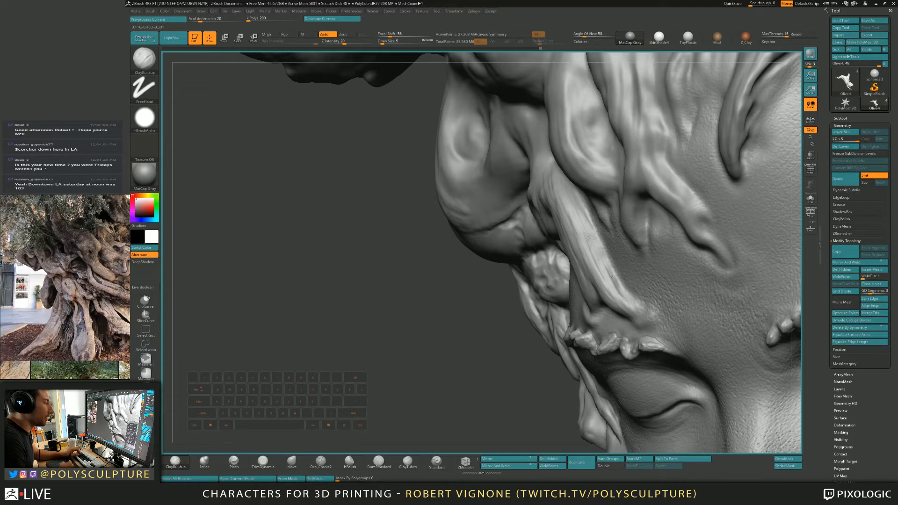
pyautogui.moveTo(589, 239); pyautogui.dragTo(615, 280)
pyautogui.press('s')
pyautogui.hotkey('ctrl', 'z')
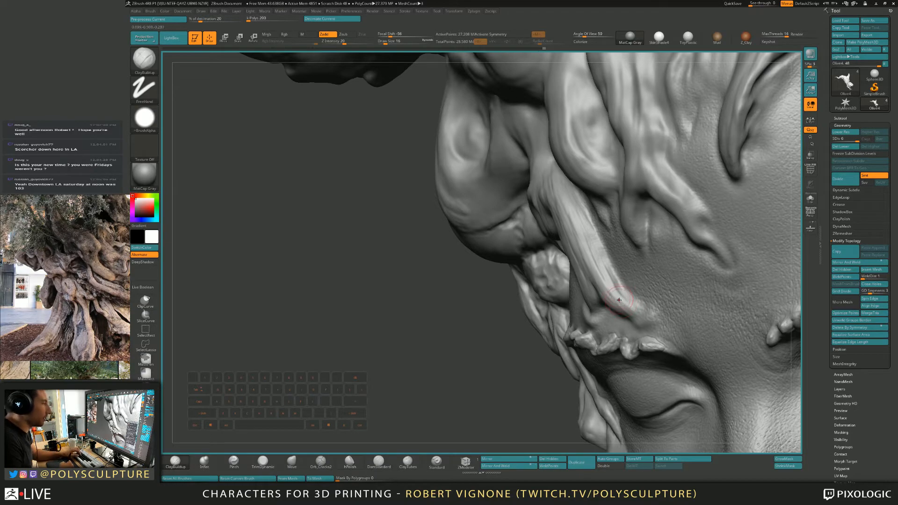
pyautogui.moveTo(587, 239); pyautogui.dragTo(613, 290)
pyautogui.moveTo(584, 241); pyautogui.dragTo(589, 259)
# Step: Carve the hollow of the knot deeper with an inverted ClayBuildup stroke
pyautogui.moveTo(561, 243); pyautogui.dragTo(676, 240, button='right')
pyautogui.keyDown('alt'); pyautogui.moveTo(545, 228); pyautogui.dragTo(564, 248, button='right'); pyautogui.keyUp('alt')
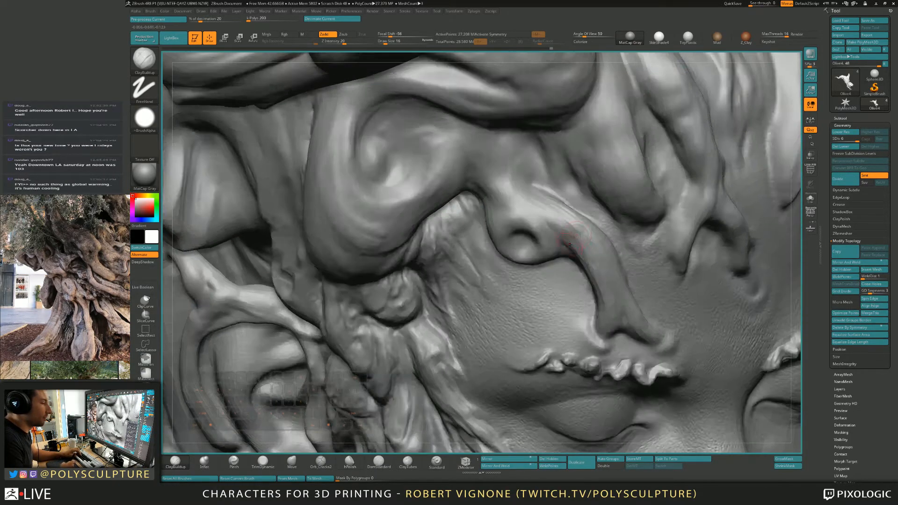
pyautogui.moveTo(491, 201)
pyautogui.mouseDown(button='right')
pyautogui.moveTo(533, 199)
pyautogui.moveTo(561, 220)
pyautogui.moveTo(544, 225)
pyautogui.mouseUp(button='right')
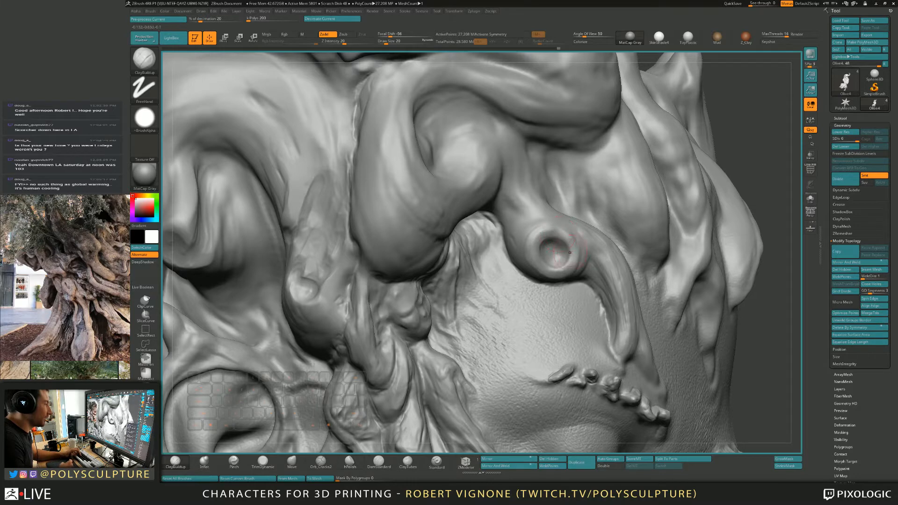
pyautogui.moveTo(551, 245); pyautogui.dragTo(514, 248, button='right')
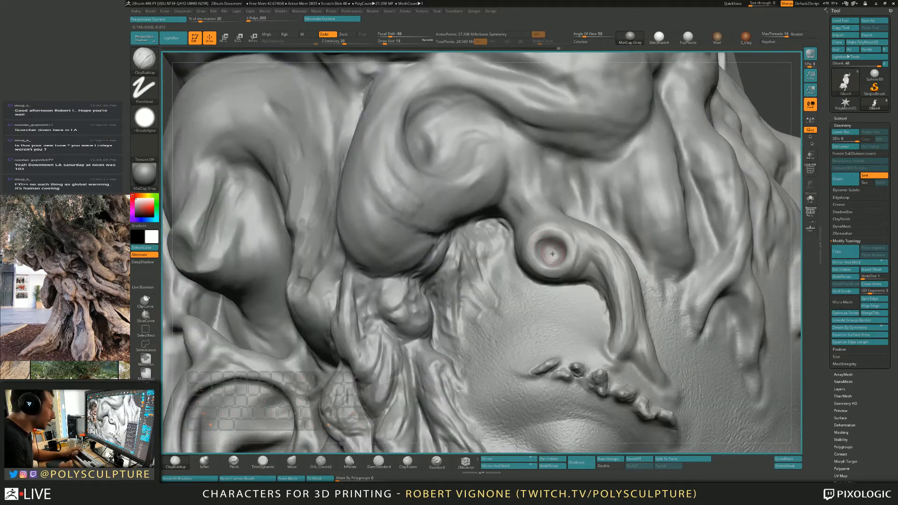
pyautogui.moveTo(546, 243)
pyautogui.keyDown('alt'); pyautogui.mouseDown()
pyautogui.moveTo(559, 250)
pyautogui.moveTo(549, 253)
pyautogui.mouseUp(); pyautogui.keyUp('alt')
# Step: Build up clay on the branch beside the knot and around the knot's outer rim, working from several angles
pyautogui.moveTo(549, 252); pyautogui.dragTo(568, 191, button='right')
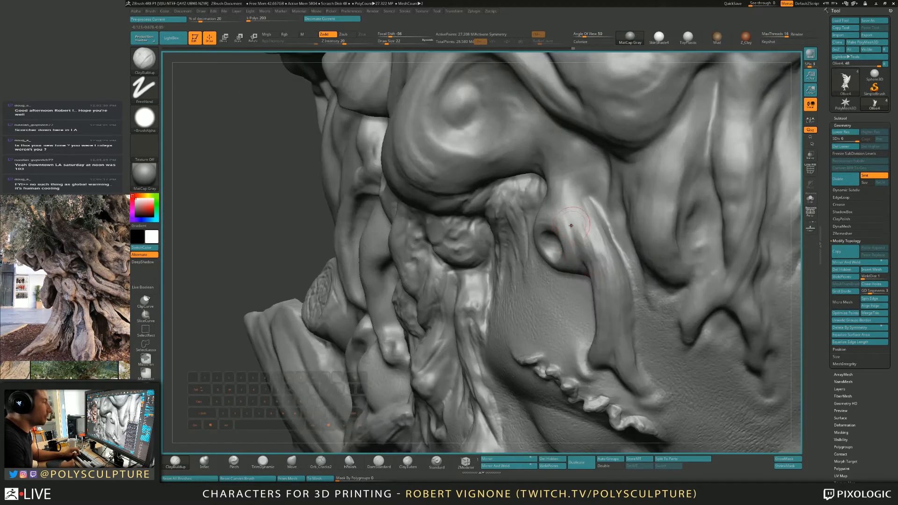
pyautogui.moveTo(568, 192)
pyautogui.mouseDown()
pyautogui.moveTo(595, 247)
pyautogui.moveTo(589, 206)
pyautogui.mouseUp()
pyautogui.moveTo(574, 207)
pyautogui.mouseDown(button='right')
pyautogui.moveTo(581, 236)
pyautogui.moveTo(514, 228)
pyautogui.mouseUp(button='right')
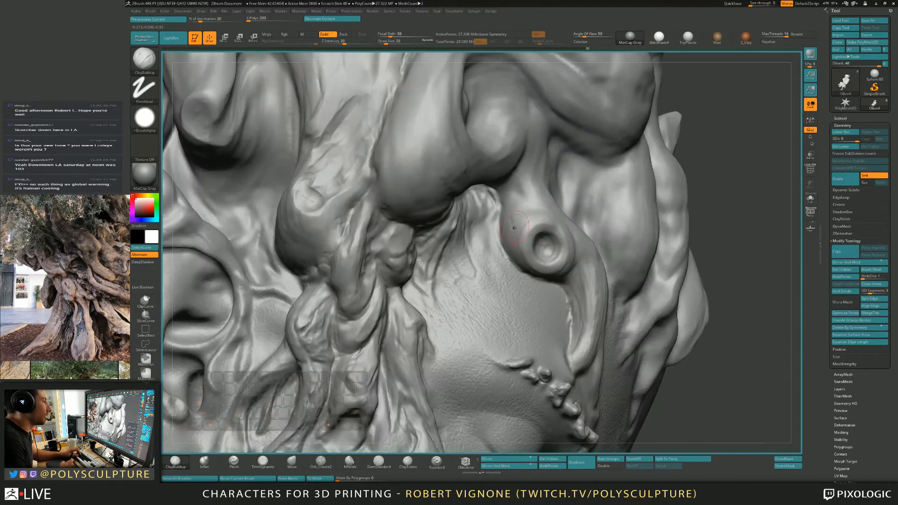
pyautogui.moveTo(527, 261)
pyautogui.mouseDown()
pyautogui.moveTo(513, 236)
pyautogui.moveTo(519, 199)
pyautogui.mouseUp()
pyautogui.moveTo(521, 229); pyautogui.dragTo(521, 237)
pyautogui.moveTo(532, 238); pyautogui.dragTo(534, 250, button='right')
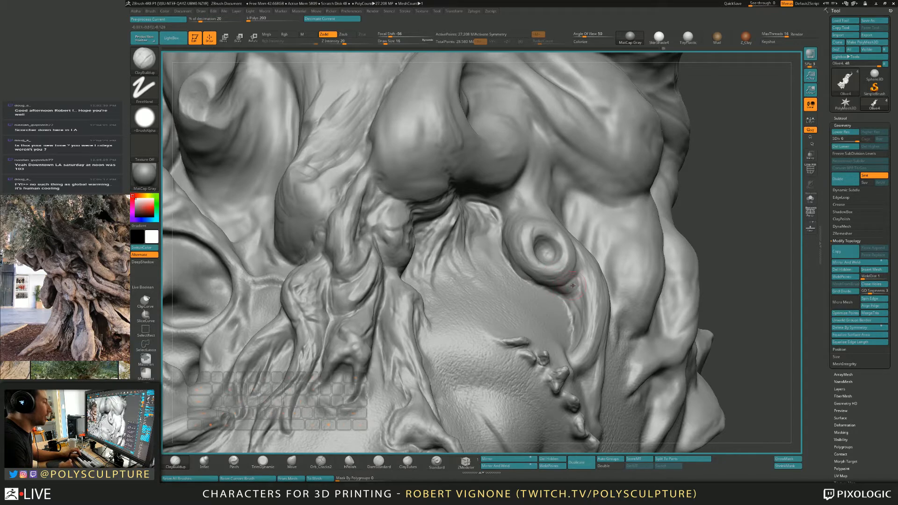
pyautogui.moveTo(584, 252); pyautogui.dragTo(570, 280, button='right')
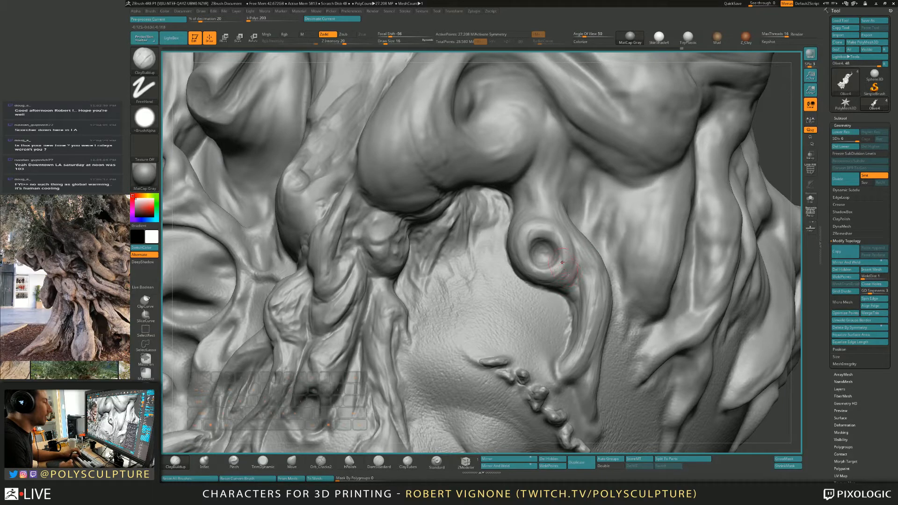
# Step: Adjust the shape of the knot's opening with the Move brush and return to ClayBuildup
pyautogui.press('b')
pyautogui.press('m')
pyautogui.press('v')
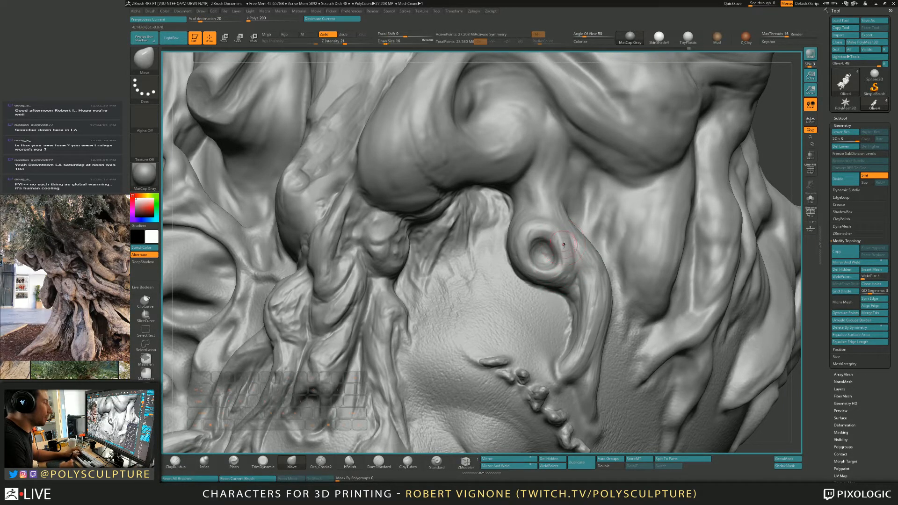
pyautogui.press('b')
pyautogui.press('c')
pyautogui.press('b')
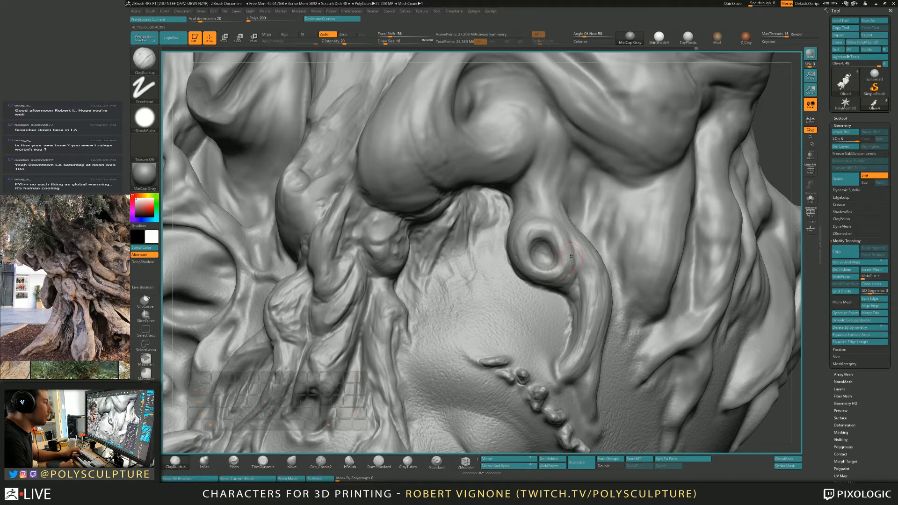
# Step: Set the maximum thread count to 14 and enlarge the brush
pyautogui.moveTo(571, 256)
pyautogui.mouseDown(button='right')
pyautogui.moveTo(555, 209)
pyautogui.moveTo(567, 206)
pyautogui.mouseUp(button='right')
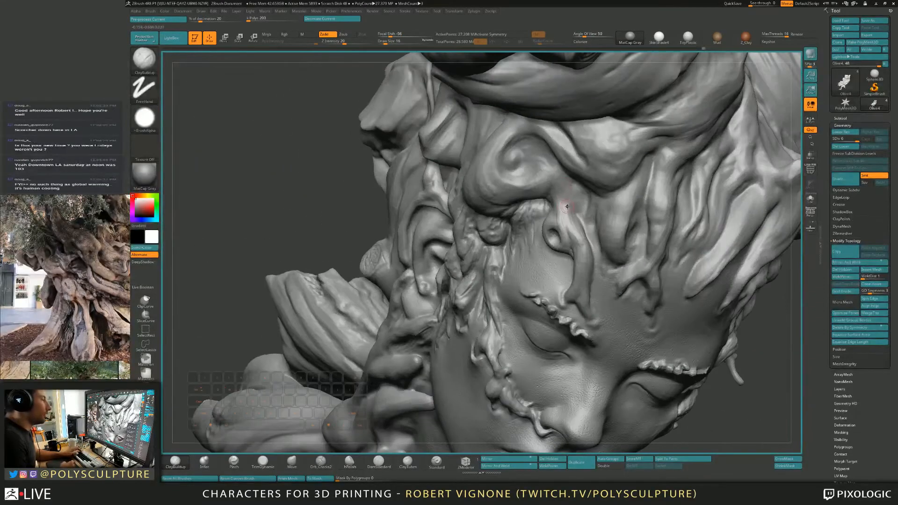
pyautogui.press(']')
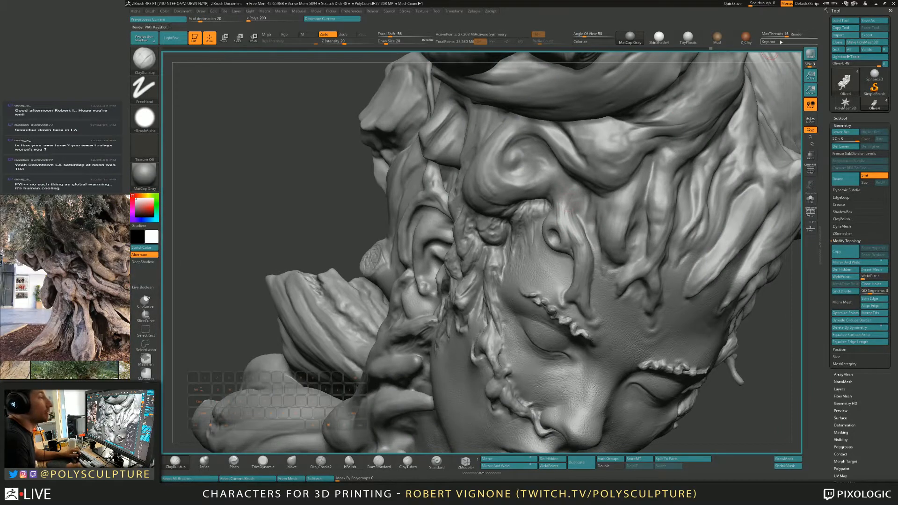
pyautogui.moveTo(777, 37); pyautogui.dragTo(774, 45)
# Step: Add ClayBuildup strokes along the side of the knot facing the temple, adjusting the draw size between strokes
pyautogui.moveTo(507, 205)
pyautogui.mouseDown(button='right')
pyautogui.moveTo(553, 206)
pyautogui.moveTo(544, 264)
pyautogui.moveTo(561, 260)
pyautogui.moveTo(537, 246)
pyautogui.moveTo(535, 230)
pyautogui.moveTo(550, 219)
pyautogui.mouseUp(button='right')
pyautogui.press('s')
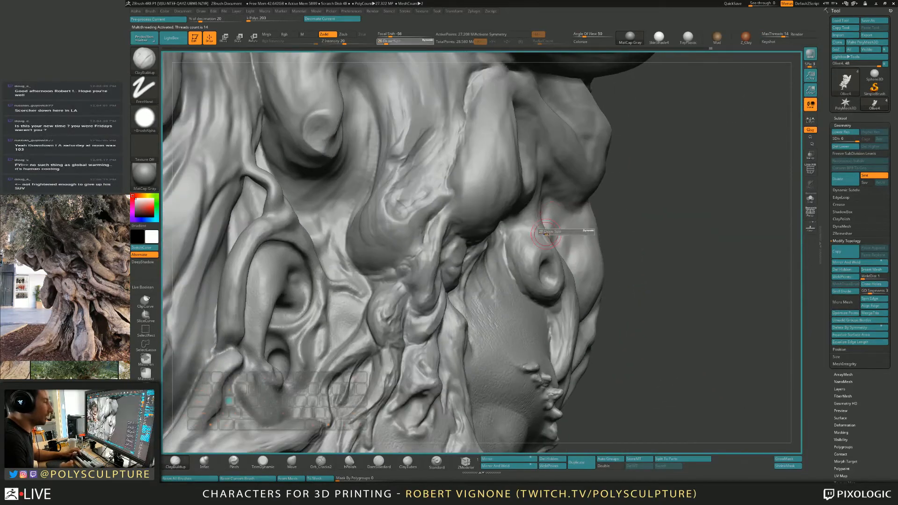
pyautogui.press('s')
pyautogui.moveTo(522, 252); pyautogui.dragTo(520, 253)
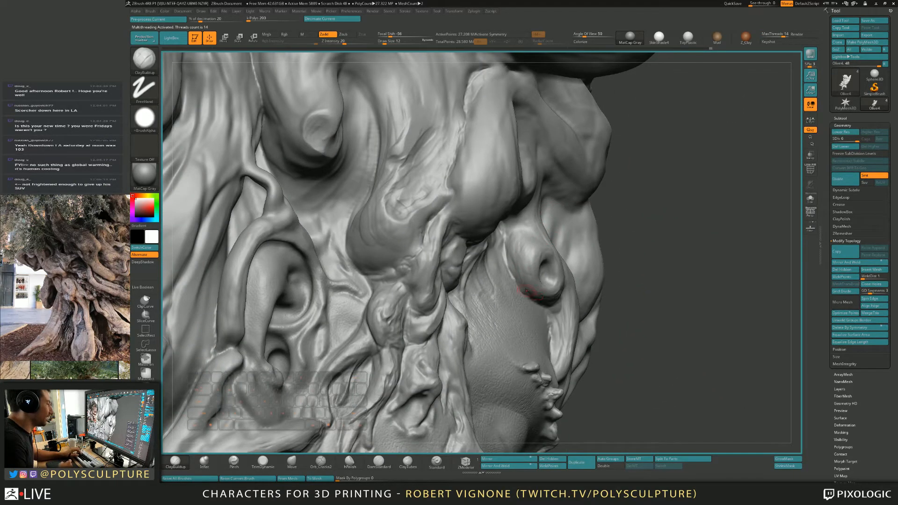
pyautogui.moveTo(514, 255); pyautogui.dragTo(530, 236)
pyautogui.press('s')
pyautogui.moveTo(529, 237); pyautogui.dragTo(516, 219, button='right')
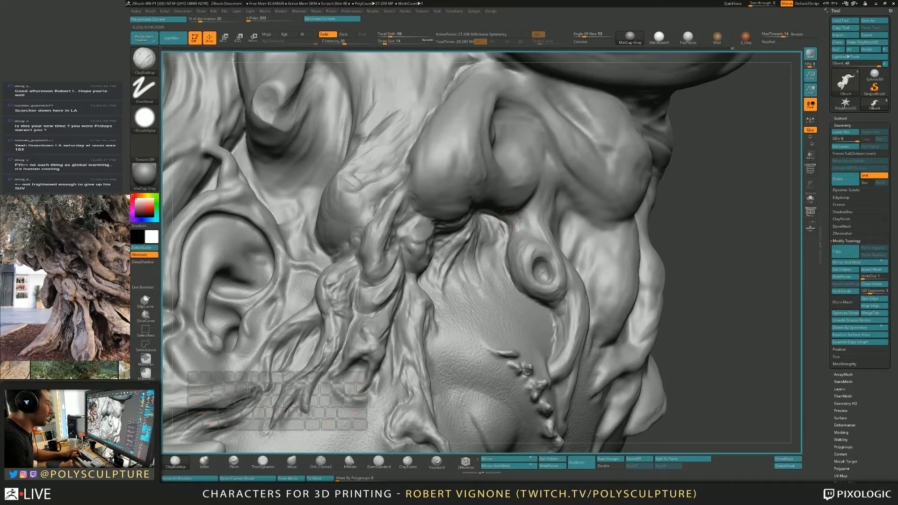
# Step: Sculpt flowing bark strands where the branch emerges from the curled root above the knot
pyautogui.moveTo(520, 218); pyautogui.dragTo(535, 227, button='right')
pyautogui.moveTo(535, 228)
pyautogui.mouseDown()
pyautogui.moveTo(543, 187)
pyautogui.moveTo(550, 206)
pyautogui.mouseUp()
pyautogui.moveTo(550, 206); pyautogui.dragTo(573, 204, button='right')
pyautogui.moveTo(582, 205)
pyautogui.mouseDown()
pyautogui.moveTo(550, 236)
pyautogui.moveTo(566, 230)
pyautogui.moveTo(567, 243)
pyautogui.moveTo(579, 224)
pyautogui.moveTo(581, 232)
pyautogui.moveTo(558, 214)
pyautogui.moveTo(568, 202)
pyautogui.mouseUp()
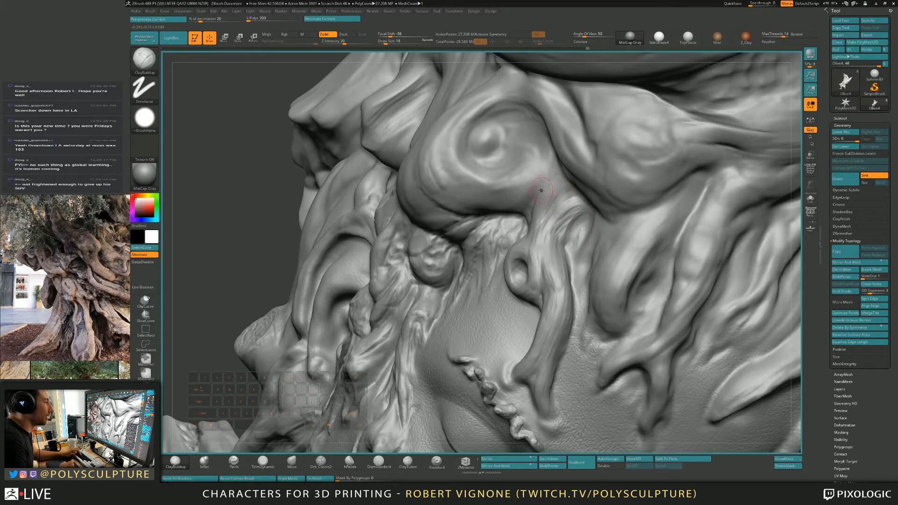
# Step: Flatten the surface of the branch beside and below the knot with the TrimDynamic brush
pyautogui.moveTo(538, 192)
pyautogui.mouseDown(button='right')
pyautogui.moveTo(501, 100)
pyautogui.moveTo(557, 258)
pyautogui.moveTo(536, 285)
pyautogui.mouseUp(button='right')
pyautogui.press('s')
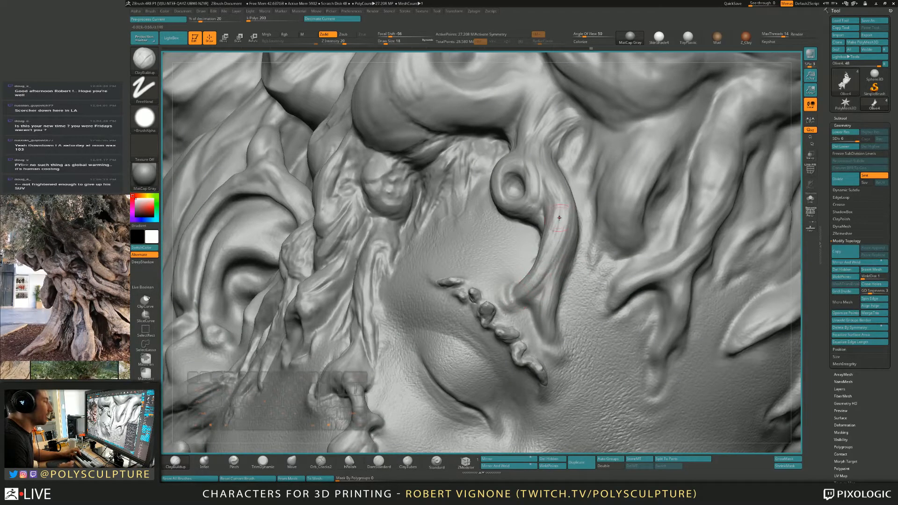
pyautogui.press('b')
pyautogui.press('t')
pyautogui.press('d')
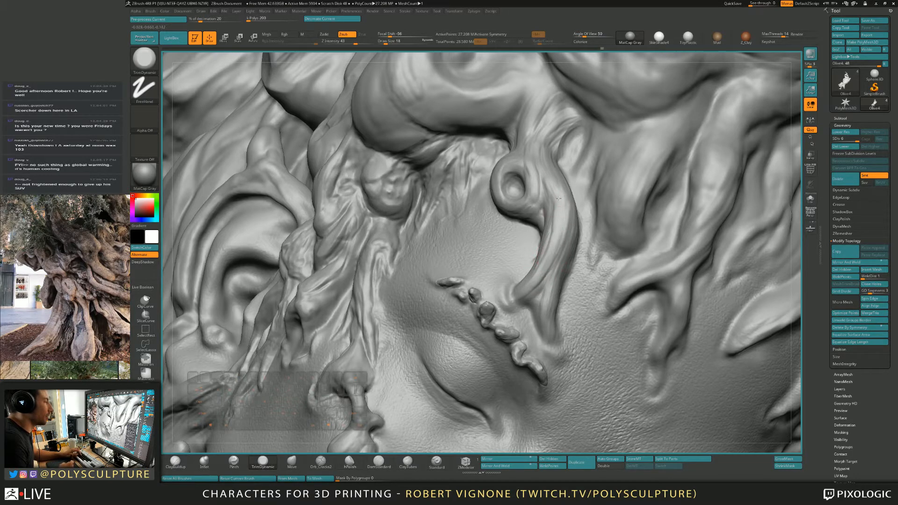
pyautogui.moveTo(559, 189); pyautogui.dragTo(557, 195, button='right')
# Step: Add a ClayBuildup strand running past the knot and down the branch
pyautogui.press('b')
pyautogui.press('c')
pyautogui.press('b')
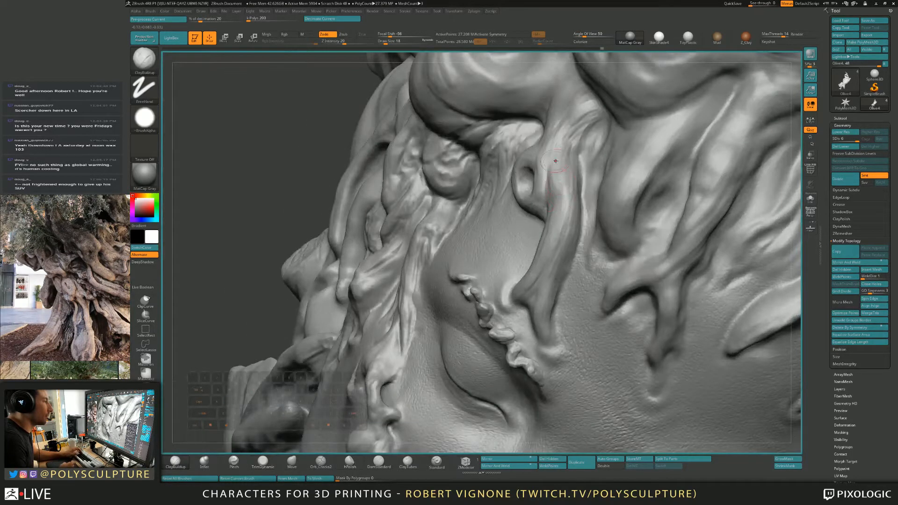
pyautogui.moveTo(555, 164); pyautogui.dragTo(556, 218)
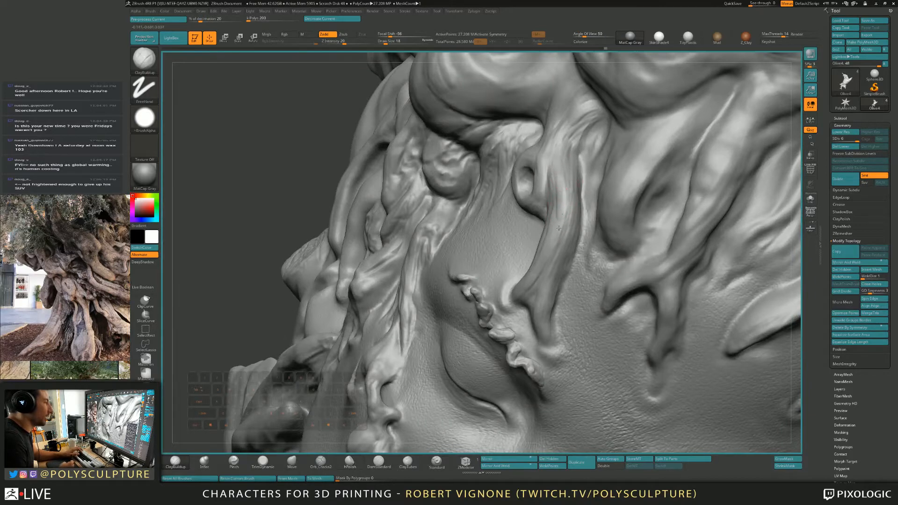
# Step: Flatten the new strand beside the knot with TrimDynamic and switch back to ClayBuildup
pyautogui.press('b')
pyautogui.press('t')
pyautogui.press('d')
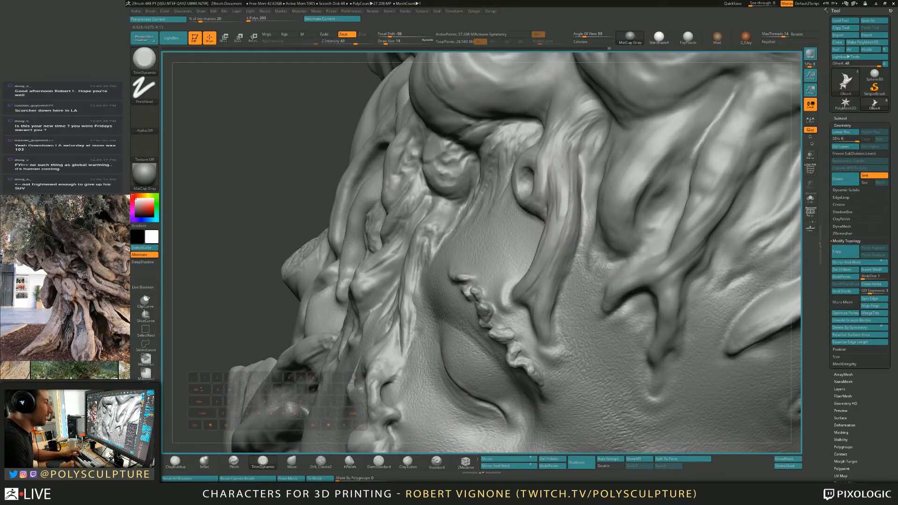
pyautogui.moveTo(562, 166); pyautogui.dragTo(391, 182, button='right')
pyautogui.press('b')
pyautogui.press('c')
pyautogui.press('b')
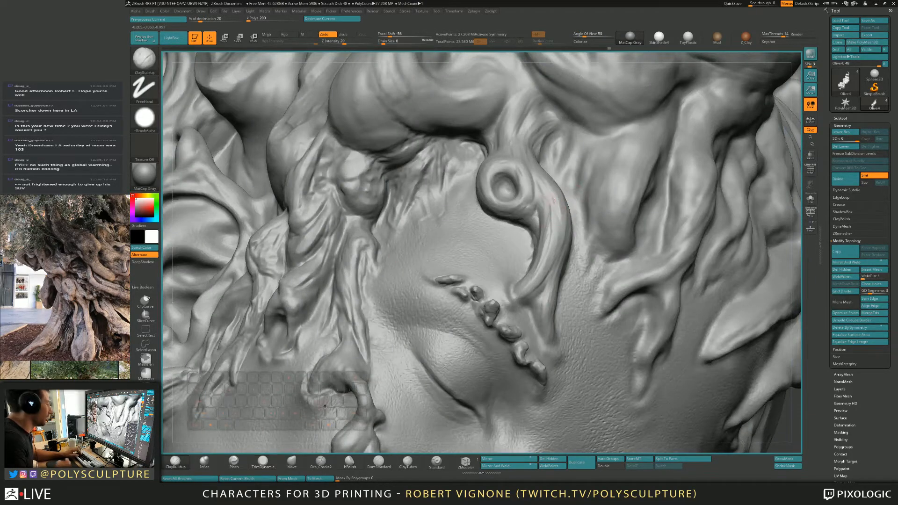
# Step: Carve crack lines down the branch below the knot with the Orb_Cracks2 brush, enlarging its draw size to 12
pyautogui.click(320, 462)
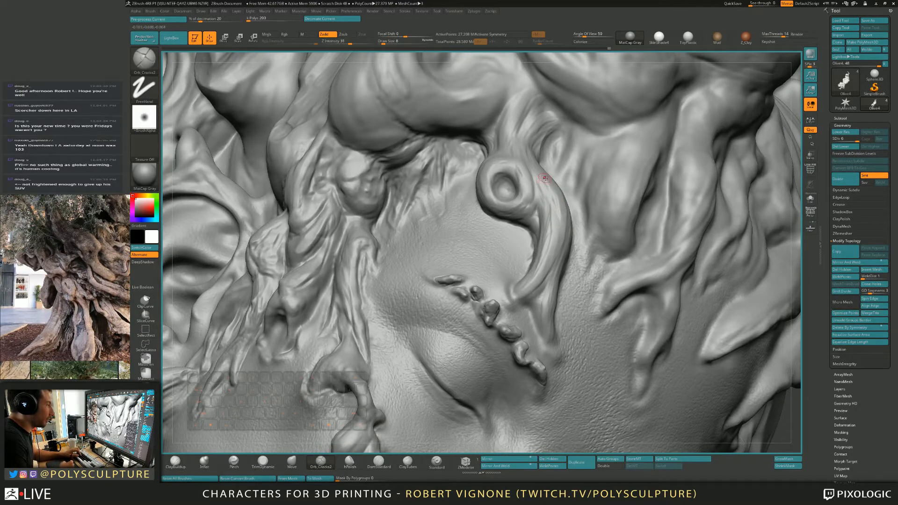
pyautogui.moveTo(552, 205)
pyautogui.mouseDown(button='right')
pyautogui.moveTo(550, 296)
pyautogui.moveTo(535, 311)
pyautogui.mouseUp(button='right')
pyautogui.press(']')
pyautogui.press(']')
pyautogui.press(']')
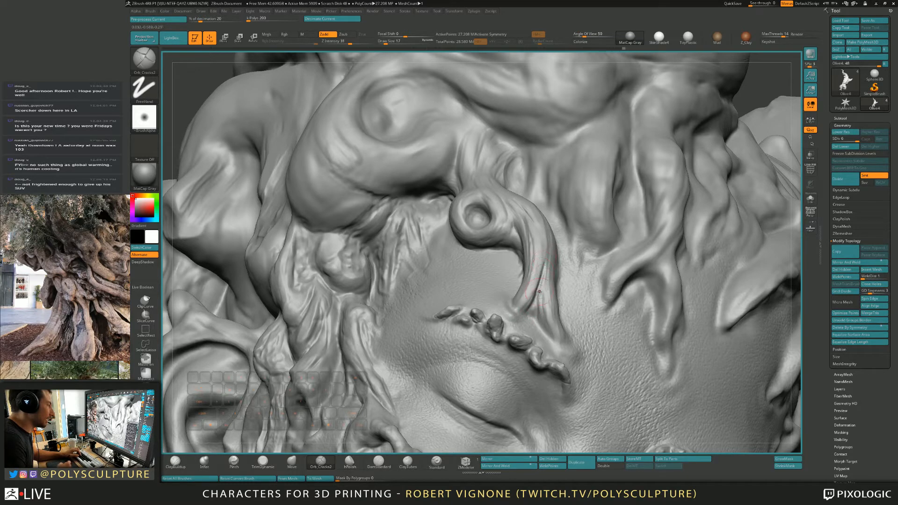
# Step: Sharpen the grooves between the bark strands from the branch's foot to its upper end, varying the Orb_Cracks2 size
pyautogui.press('[')
pyautogui.press('[')
pyautogui.press('[')
pyautogui.moveTo(563, 331)
pyautogui.mouseDown(button='right')
pyautogui.moveTo(588, 334)
pyautogui.moveTo(565, 343)
pyautogui.moveTo(584, 318)
pyautogui.moveTo(575, 297)
pyautogui.moveTo(586, 260)
pyautogui.mouseUp(button='right')
pyautogui.press(']')
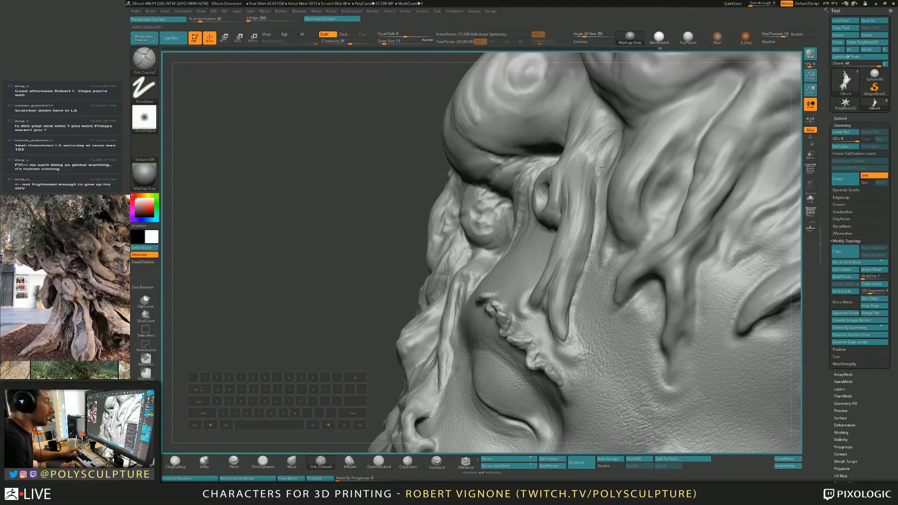
pyautogui.moveTo(603, 168); pyautogui.dragTo(597, 169, button='right')
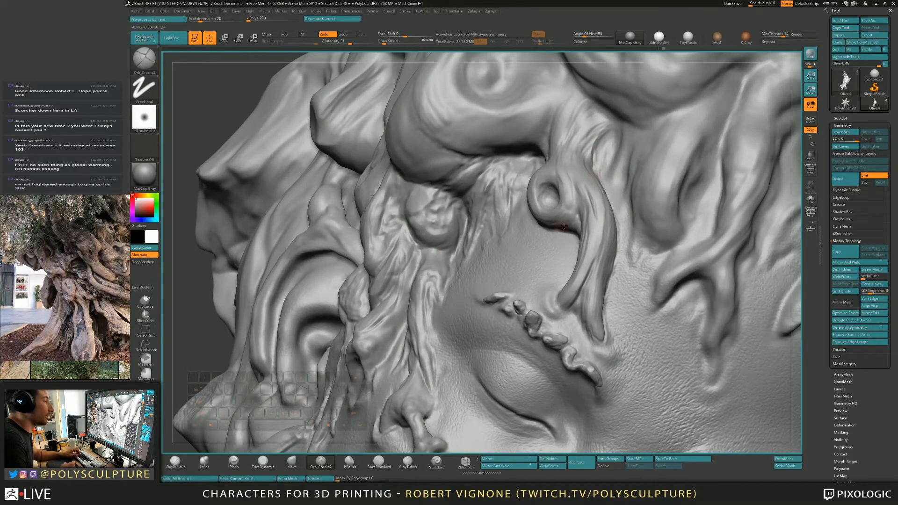
pyautogui.moveTo(564, 227); pyautogui.dragTo(617, 296, button='right')
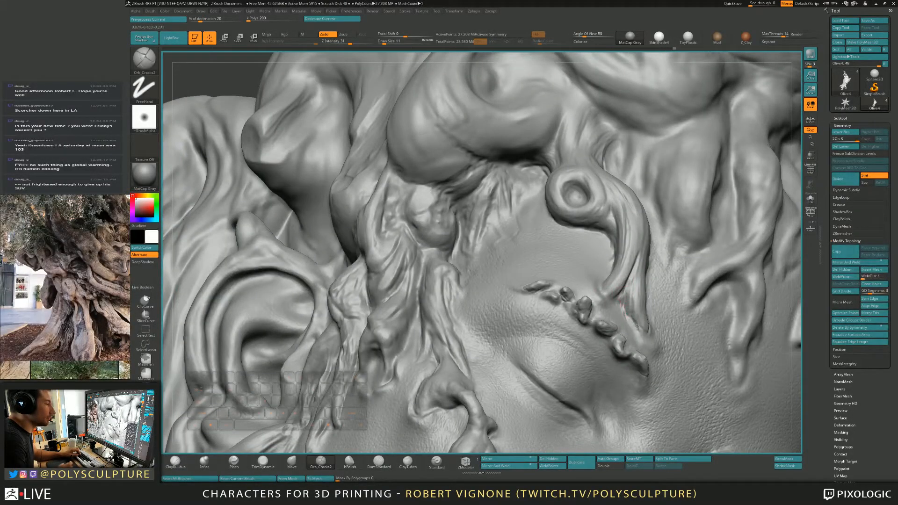
# Step: Carve fine creases with a smaller Orb_Cracks2 brush along the branch's inner edge, between the knot and eyebrow
pyautogui.press('s')
pyautogui.click(614, 294)
pyautogui.moveTo(601, 272); pyautogui.dragTo(616, 296, button='right')
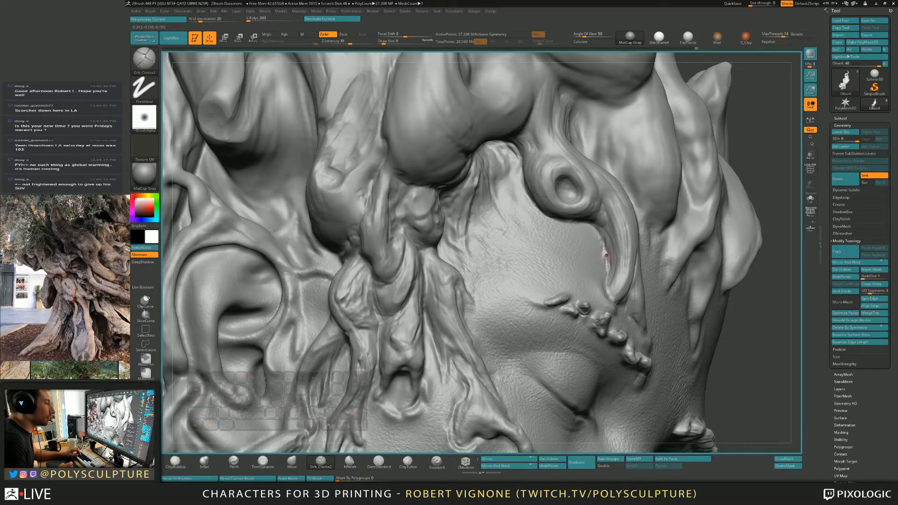
pyautogui.moveTo(601, 230); pyautogui.dragTo(559, 210, button='right')
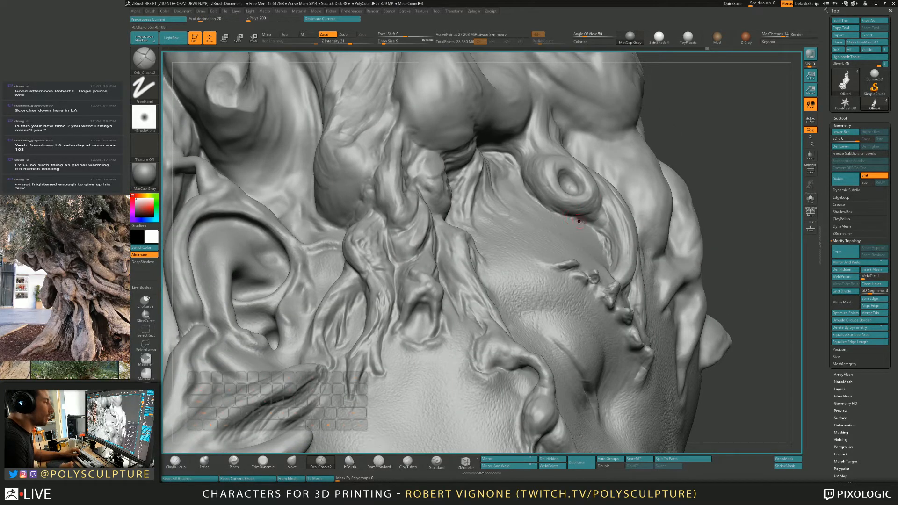
pyautogui.moveTo(596, 229)
pyautogui.mouseDown(button='right')
pyautogui.moveTo(533, 187)
pyautogui.moveTo(630, 279)
pyautogui.mouseUp(button='right')
# Step: Define the seam between the knot and the forehead with Orb_Cracks2, setting the focal shift to -30 and adjusting the brush size
pyautogui.moveTo(505, 150); pyautogui.dragTo(533, 196)
pyautogui.moveTo(533, 196); pyautogui.dragTo(510, 194, button='right')
pyautogui.click(397, 36)
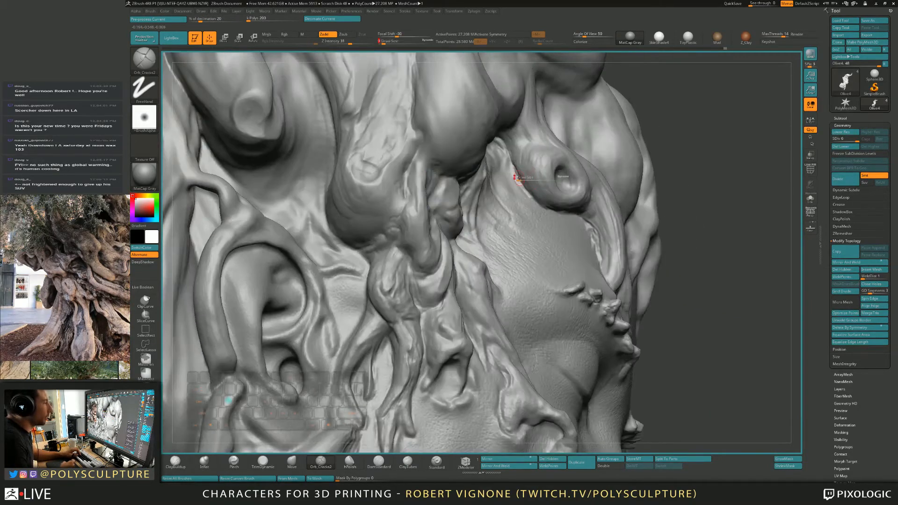
pyautogui.press('s')
pyautogui.click(519, 179)
pyautogui.press('s')
pyautogui.click(513, 167)
pyautogui.moveTo(514, 169); pyautogui.dragTo(515, 167, button='right')
pyautogui.press('s')
pyautogui.click(514, 168)
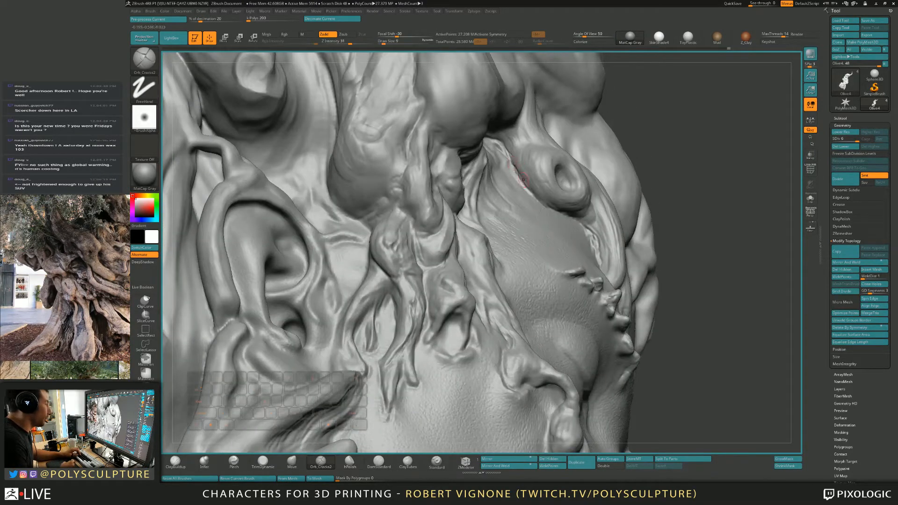
# Step: Define the crease around the hollow knot's rim and opening with Orb_Cracks2, varying the draw size
pyautogui.moveTo(527, 189)
pyautogui.mouseDown(button='right')
pyautogui.moveTo(513, 187)
pyautogui.moveTo(529, 200)
pyautogui.mouseUp(button='right')
pyautogui.press('s')
pyautogui.click(546, 181)
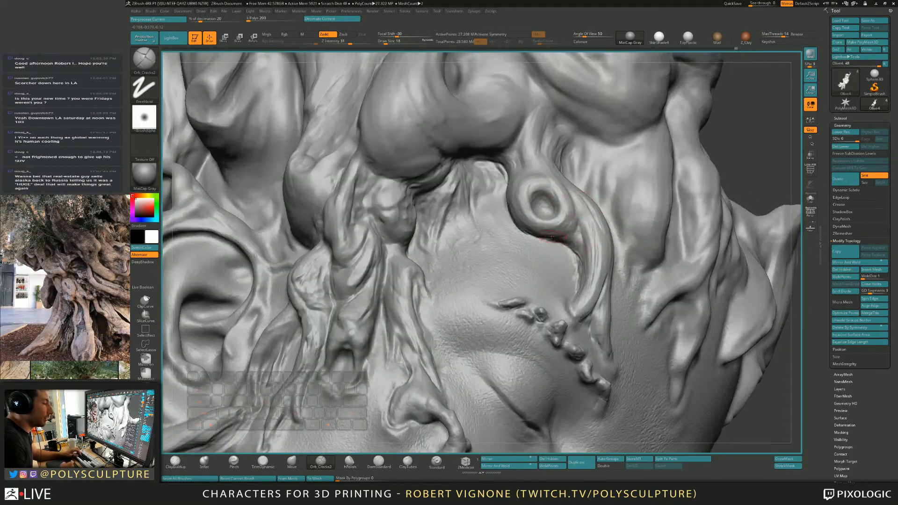
pyautogui.moveTo(573, 200)
pyautogui.mouseDown(button='right')
pyautogui.moveTo(569, 190)
pyautogui.moveTo(549, 201)
pyautogui.mouseUp(button='right')
pyautogui.write('s11')
pyautogui.press('Return')
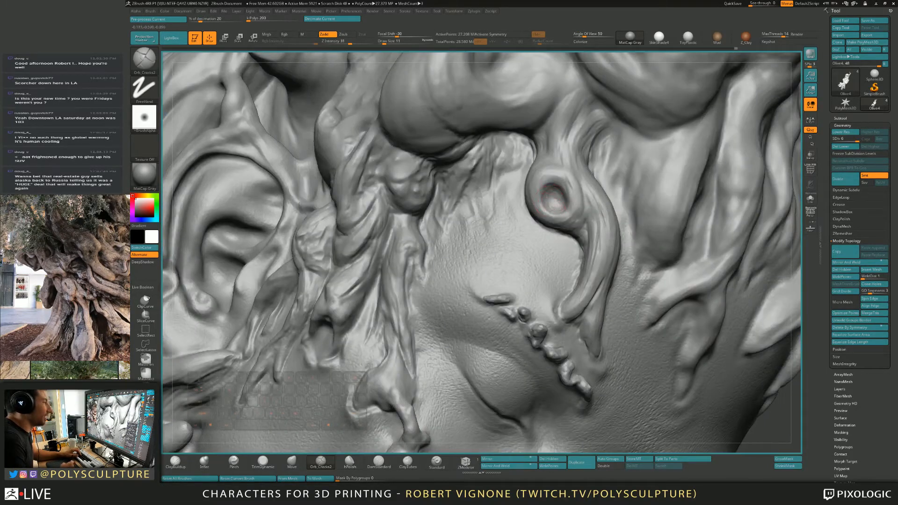
pyautogui.moveTo(550, 208); pyautogui.dragTo(552, 201)
pyautogui.press('s')
pyautogui.click(553, 198)
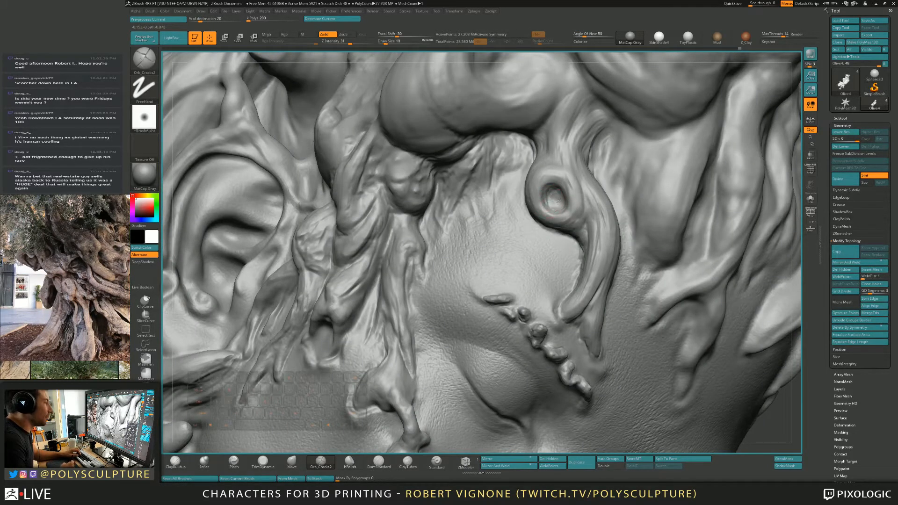
# Step: Build up bark strands with ClayBuildup from beside the knot up to where the branch meets the curl
pyautogui.press('1')
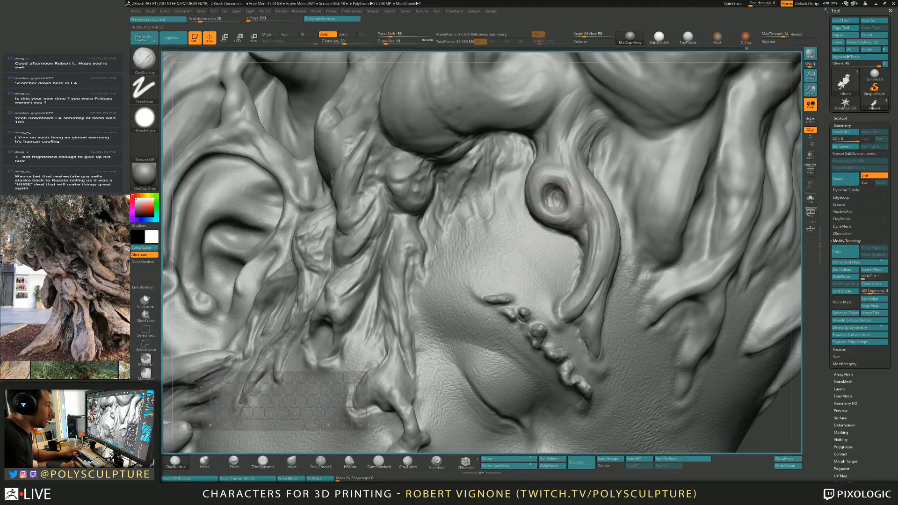
pyautogui.moveTo(579, 202); pyautogui.dragTo(574, 131)
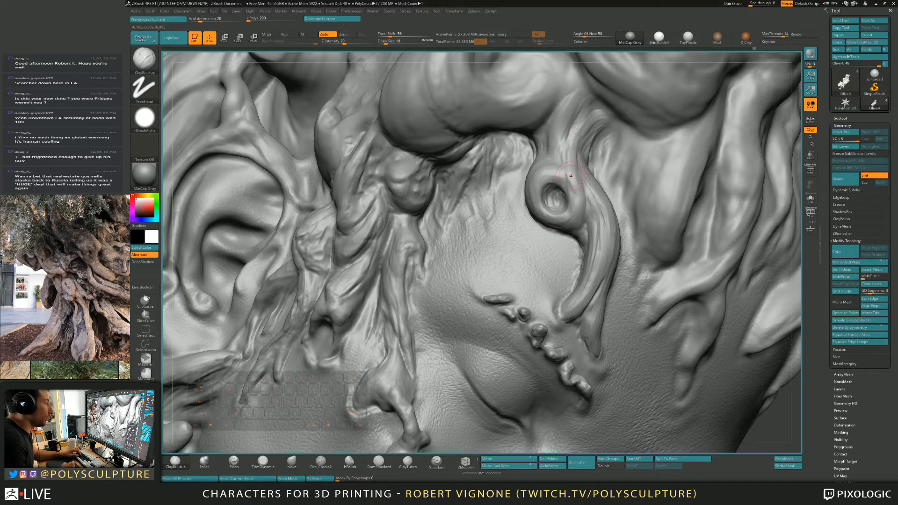
pyautogui.moveTo(560, 170)
pyautogui.keyDown('alt'); pyautogui.mouseDown(button='right')
pyautogui.moveTo(559, 110)
pyautogui.moveTo(536, 124)
pyautogui.moveTo(514, 247)
pyautogui.mouseUp(button='right'); pyautogui.keyUp('alt')
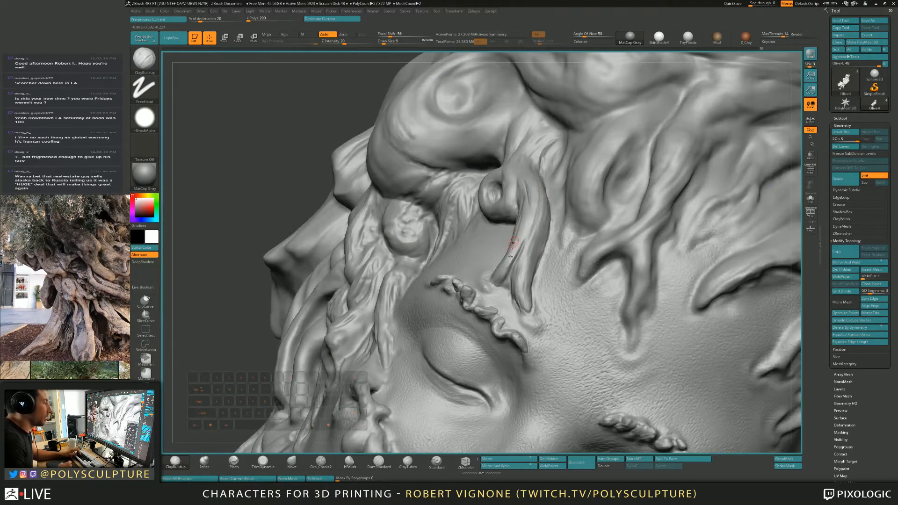
# Step: Carve long bark grooves along the outer face of the branch below the knot with Orb_Cracks2
pyautogui.click(321, 462)
pyautogui.press('s')
pyautogui.moveTo(531, 267); pyautogui.dragTo(536, 201)
pyautogui.moveTo(535, 201)
pyautogui.mouseDown(button='right')
pyautogui.moveTo(524, 185)
pyautogui.moveTo(528, 191)
pyautogui.mouseUp(button='right')
pyautogui.press('s')
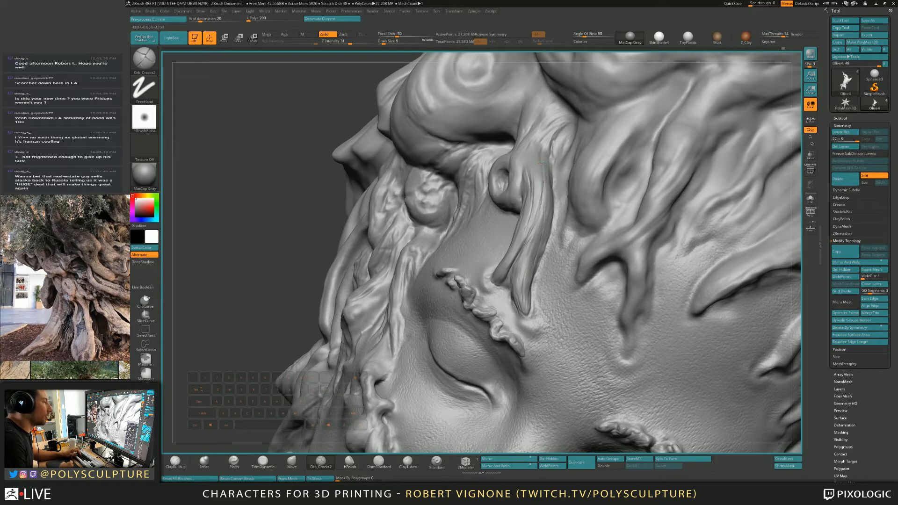
# Step: Carve fine bark lines into the neck of the branch above the knot with a small Orb_Cracks2 brush
pyautogui.keyDown('alt'); pyautogui.moveTo(529, 171); pyautogui.dragTo(521, 218, button='right'); pyautogui.keyUp('alt')
pyautogui.moveTo(522, 218)
pyautogui.mouseDown(button='right')
pyautogui.moveTo(544, 218)
pyautogui.moveTo(524, 223)
pyautogui.mouseUp(button='right')
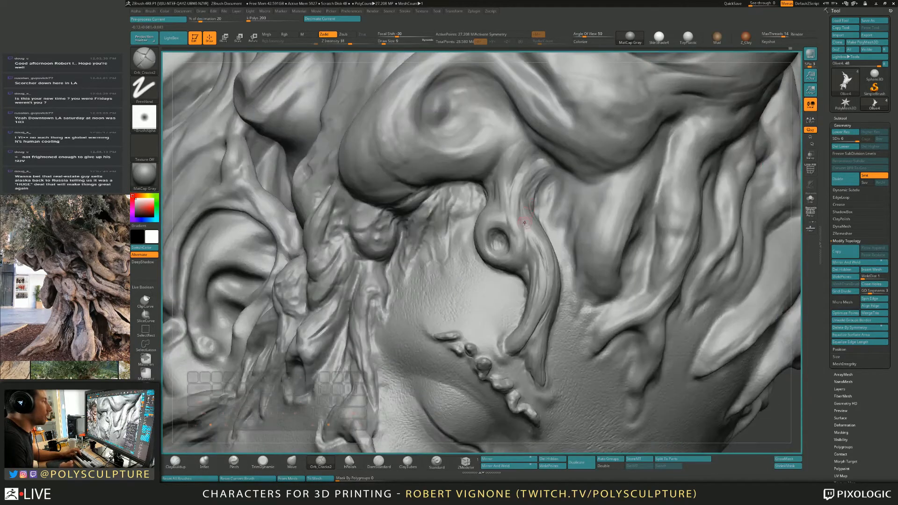
pyautogui.moveTo(526, 180)
pyautogui.keyDown('alt'); pyautogui.mouseDown(button='right')
pyautogui.moveTo(486, 173)
pyautogui.moveTo(514, 221)
pyautogui.moveTo(554, 243)
pyautogui.mouseUp(button='right'); pyautogui.keyUp('alt')
pyautogui.press('s')
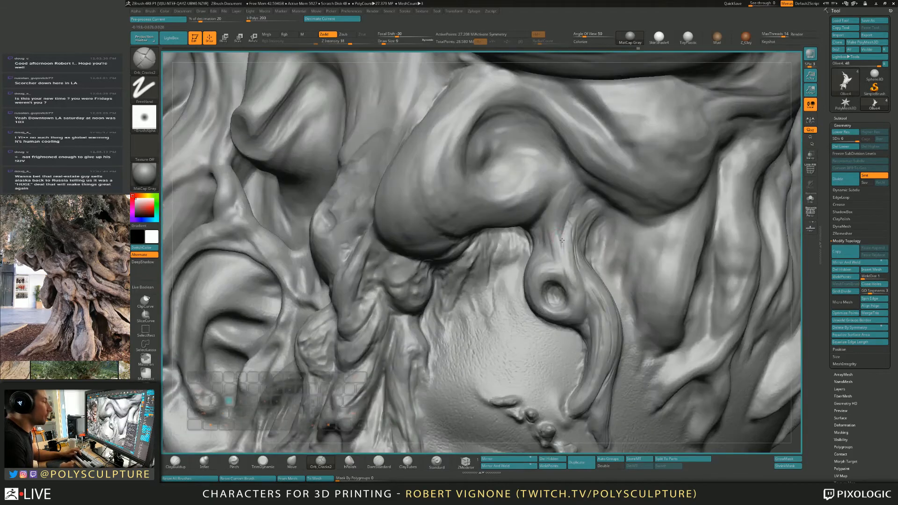
pyautogui.press(']')
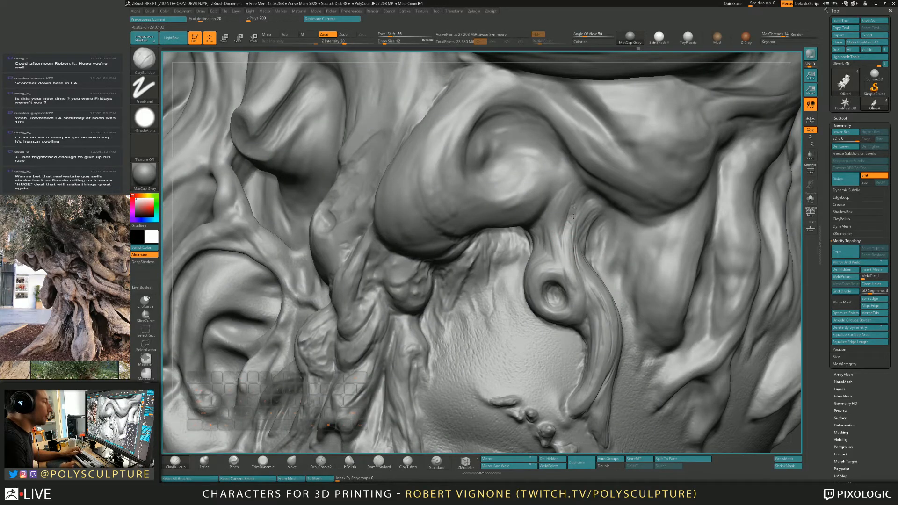
pyautogui.press('d')
# Step: Build up the surface of the large spiral curl above the knot with an enlarged ClayBuildup brush
pyautogui.moveTo(577, 204)
pyautogui.keyDown('alt'); pyautogui.mouseDown(button='right')
pyautogui.moveTo(521, 212)
pyautogui.moveTo(526, 219)
pyautogui.mouseUp(button='right'); pyautogui.keyUp('alt')
pyautogui.press(']')
pyautogui.press(']')
pyautogui.press('1')
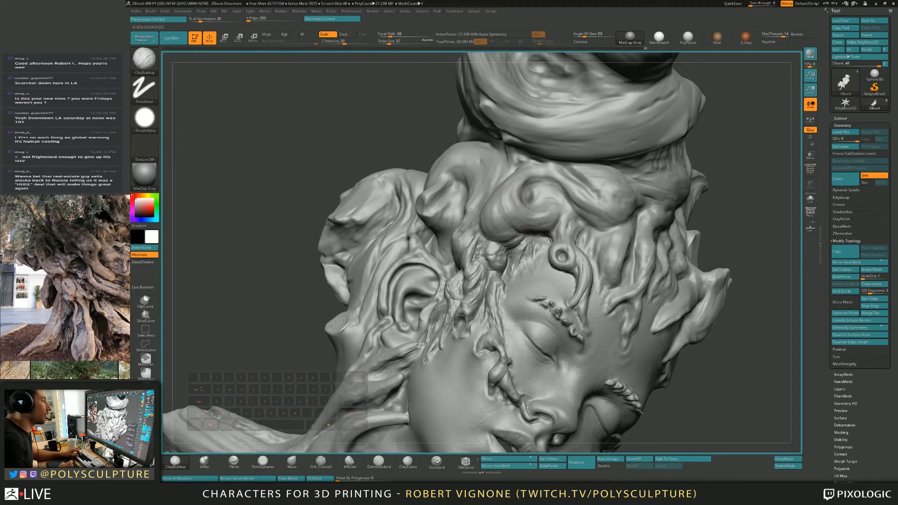
pyautogui.moveTo(551, 193); pyautogui.dragTo(548, 187)
pyautogui.moveTo(547, 194); pyautogui.dragTo(521, 201, button='right')
pyautogui.moveTo(545, 207)
pyautogui.mouseDown()
pyautogui.moveTo(529, 189)
pyautogui.moveTo(531, 202)
pyautogui.moveTo(532, 193)
pyautogui.moveTo(552, 195)
pyautogui.moveTo(547, 211)
pyautogui.mouseUp()
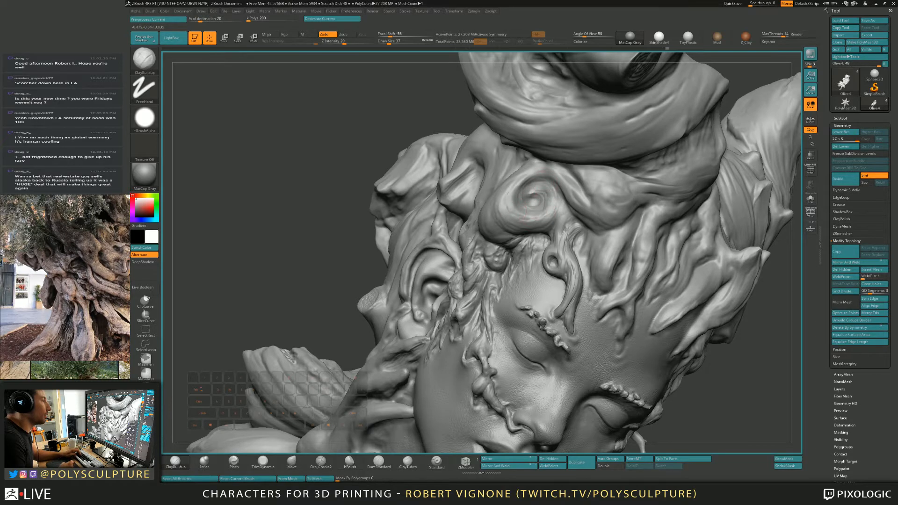
# Step: Shape flowing strands around the curl's outer side with ClayBuildup, cutting recesses between the raised forms
pyautogui.moveTo(509, 210); pyautogui.dragTo(507, 219, button='right')
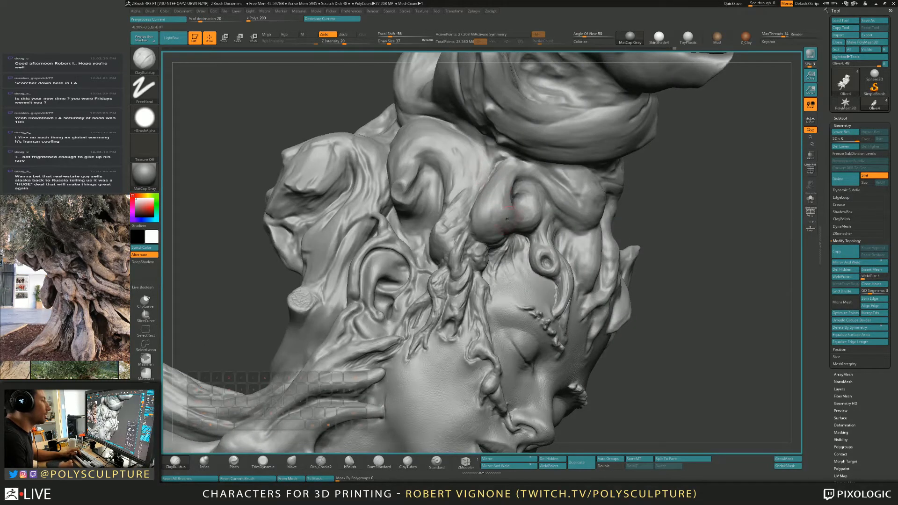
pyautogui.moveTo(503, 226)
pyautogui.mouseDown()
pyautogui.moveTo(489, 236)
pyautogui.moveTo(497, 229)
pyautogui.mouseUp()
pyautogui.moveTo(490, 225)
pyautogui.mouseDown(button='right')
pyautogui.moveTo(475, 184)
pyautogui.moveTo(489, 216)
pyautogui.mouseUp(button='right')
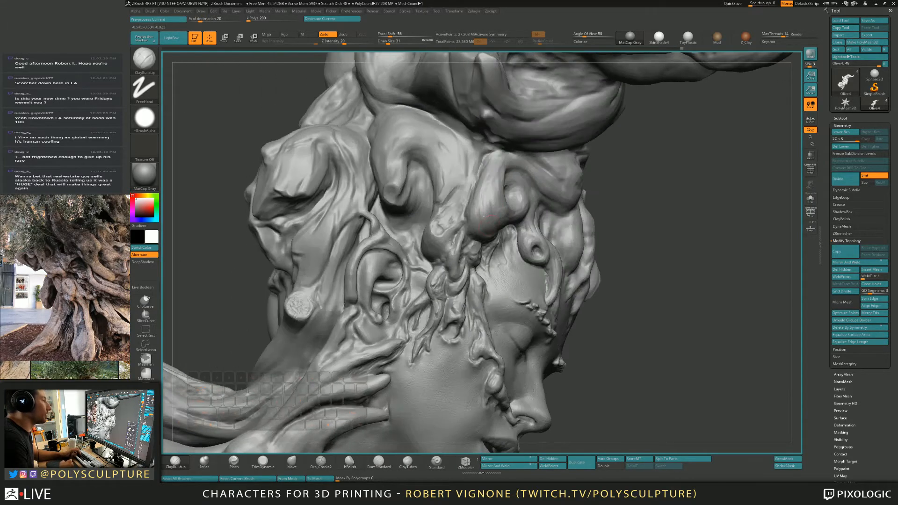
pyautogui.moveTo(495, 179)
pyautogui.keyDown('alt'); pyautogui.mouseDown()
pyautogui.moveTo(499, 208)
pyautogui.moveTo(489, 179)
pyautogui.mouseUp(); pyautogui.keyUp('alt')
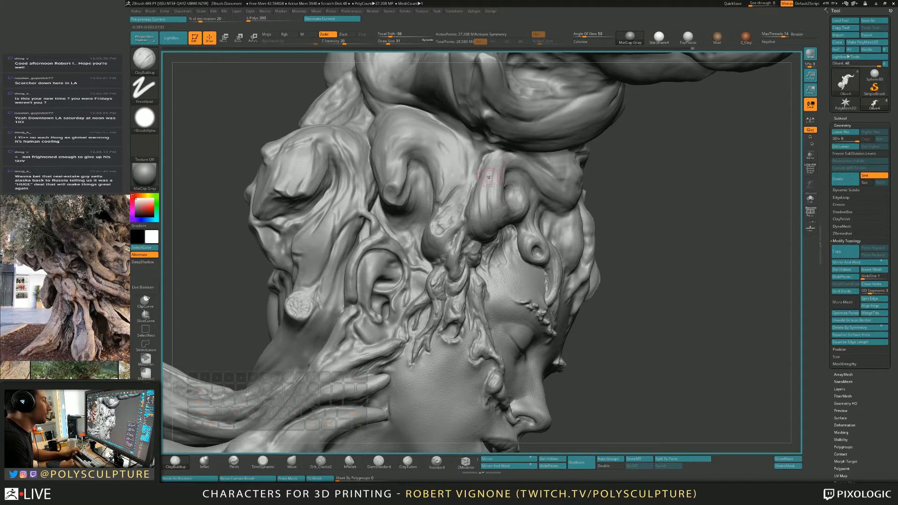
pyautogui.moveTo(494, 159)
pyautogui.mouseDown(button='right')
pyautogui.moveTo(479, 205)
pyautogui.moveTo(481, 232)
pyautogui.mouseUp(button='right')
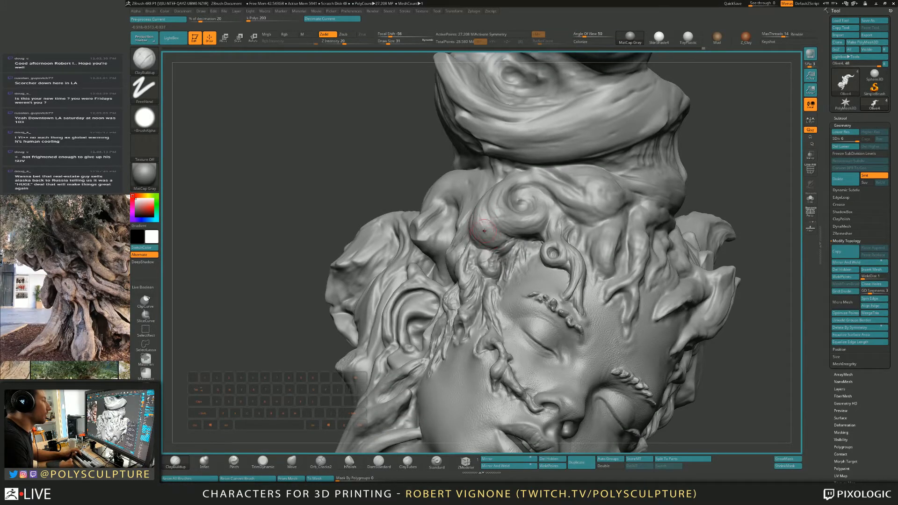
pyautogui.moveTo(484, 231); pyautogui.dragTo(518, 228, button='right')
# Step: Carve cracks between the strands on the curl's outer side and underside with a smaller Orb_Cracks2 brush
pyautogui.click(320, 462)
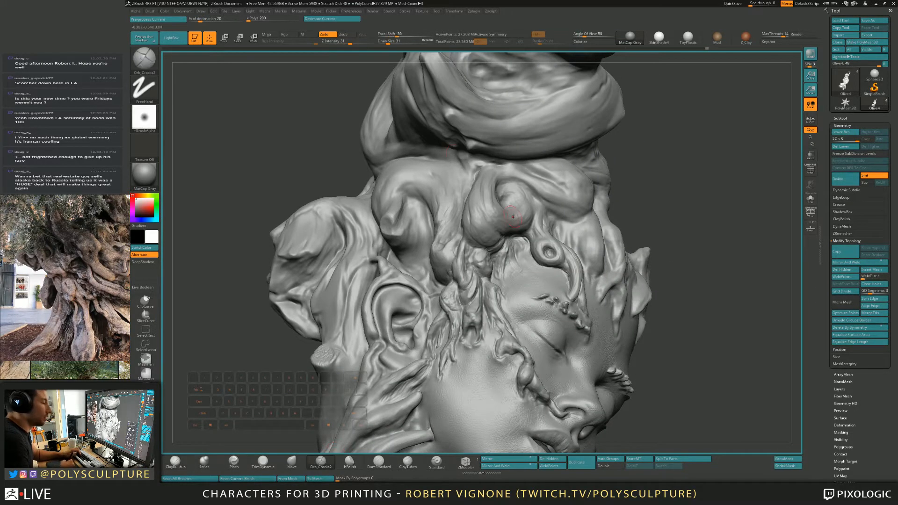
pyautogui.press('[')
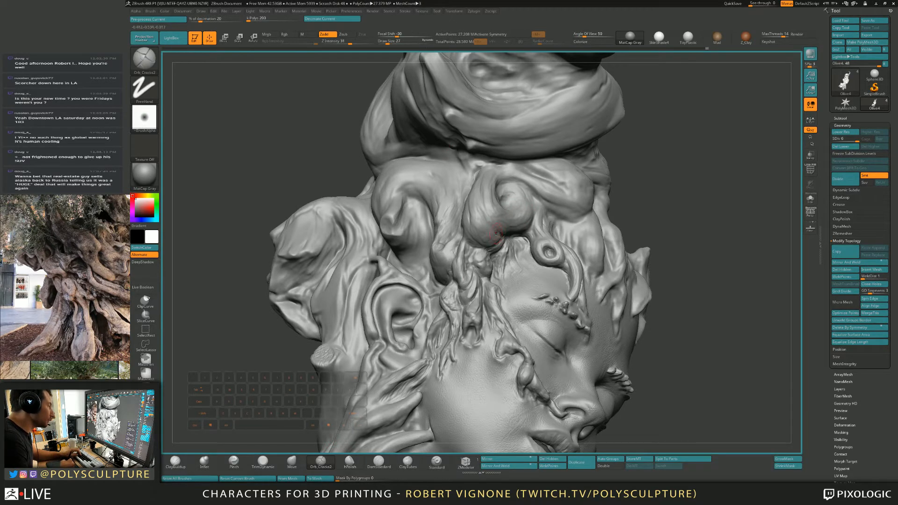
pyautogui.moveTo(480, 185)
pyautogui.mouseDown(button='right')
pyautogui.moveTo(478, 176)
pyautogui.moveTo(461, 199)
pyautogui.mouseUp(button='right')
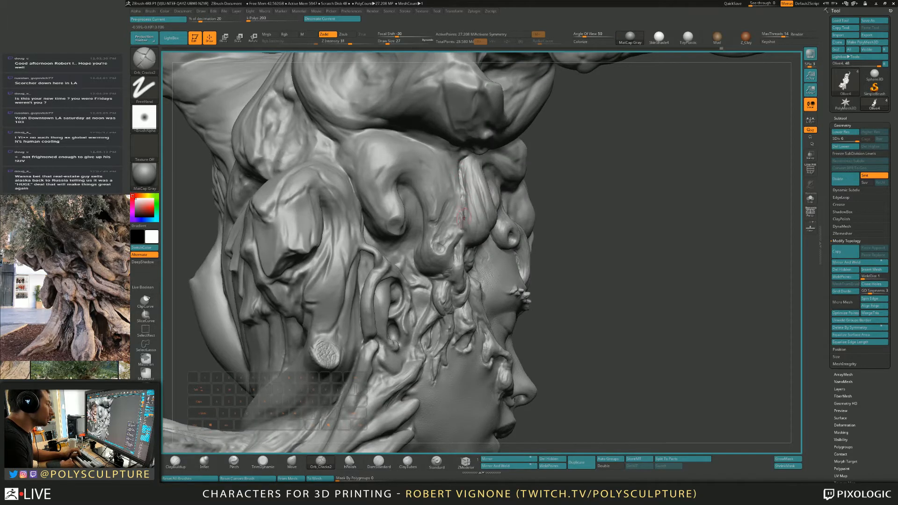
pyautogui.moveTo(481, 223)
pyautogui.mouseDown(button='right')
pyautogui.moveTo(471, 212)
pyautogui.moveTo(480, 231)
pyautogui.mouseUp(button='right')
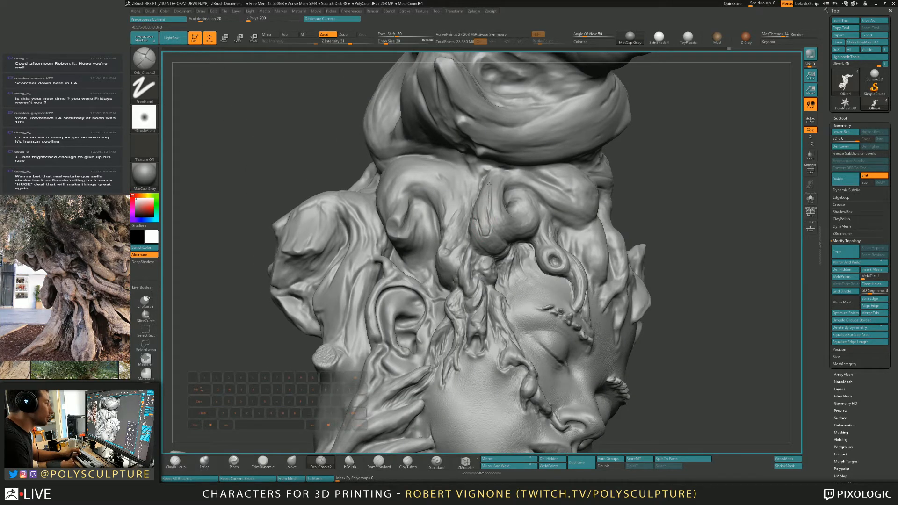
pyautogui.moveTo(491, 220); pyautogui.dragTo(493, 229, button='right')
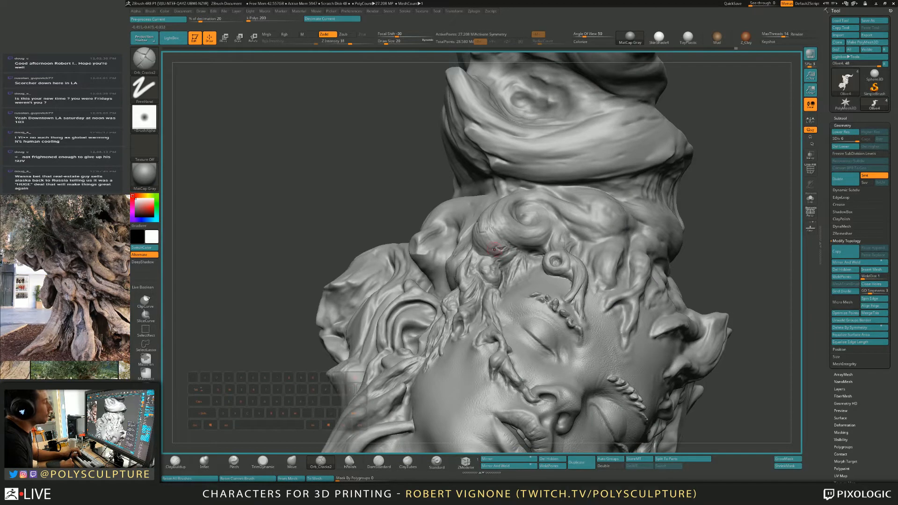
pyautogui.moveTo(490, 234)
pyautogui.mouseDown(button='right')
pyautogui.moveTo(486, 257)
pyautogui.moveTo(495, 267)
pyautogui.mouseUp(button='right')
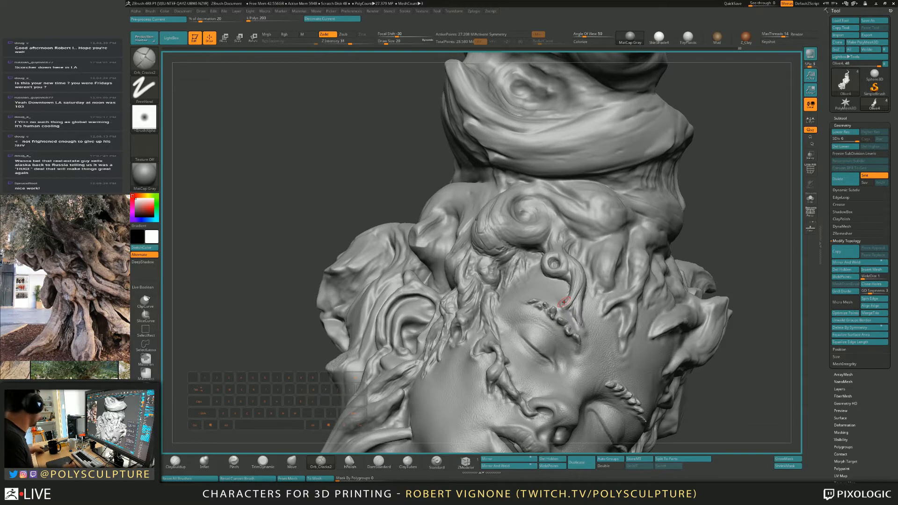
# Step: Add small raised forms to the curl's outer side with ClayBuildup and flatten them with TrimDynamic
pyautogui.moveTo(550, 196)
pyautogui.mouseDown(button='right')
pyautogui.moveTo(590, 192)
pyautogui.moveTo(495, 223)
pyautogui.moveTo(492, 236)
pyautogui.moveTo(508, 244)
pyautogui.mouseUp(button='right')
pyautogui.press('b')
pyautogui.press('c')
pyautogui.press('b')
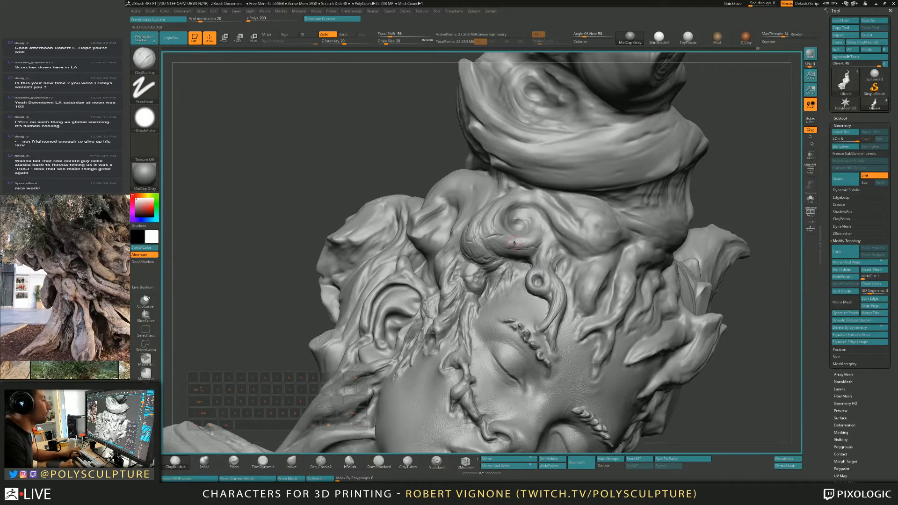
pyautogui.moveTo(501, 239); pyautogui.dragTo(487, 226, button='right')
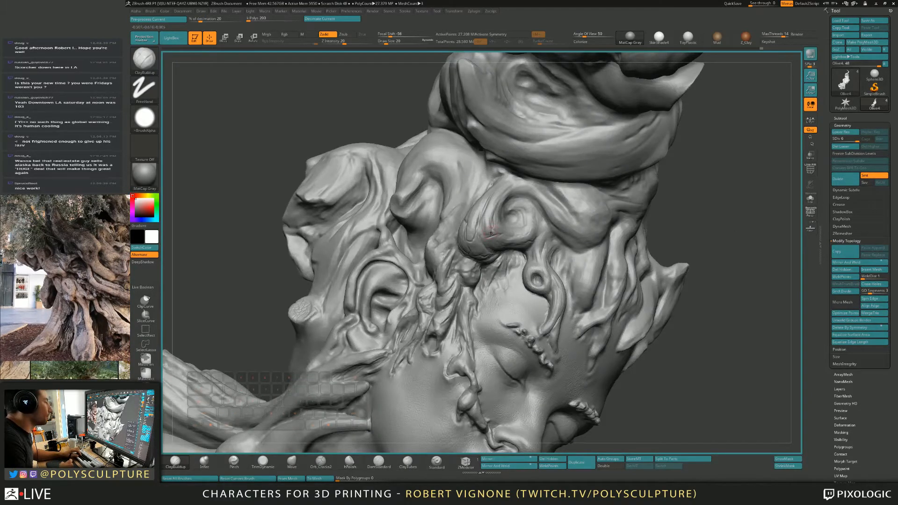
pyautogui.press('s')
pyautogui.press('1')
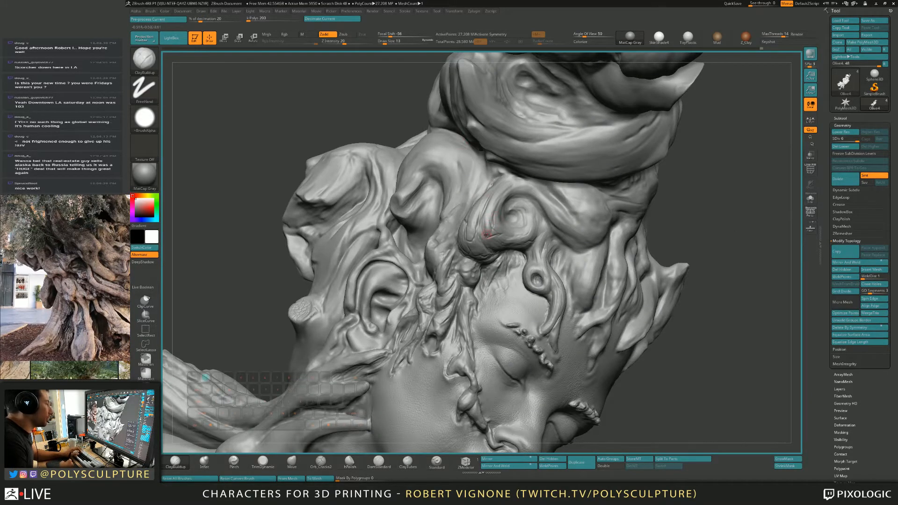
pyautogui.press('3')
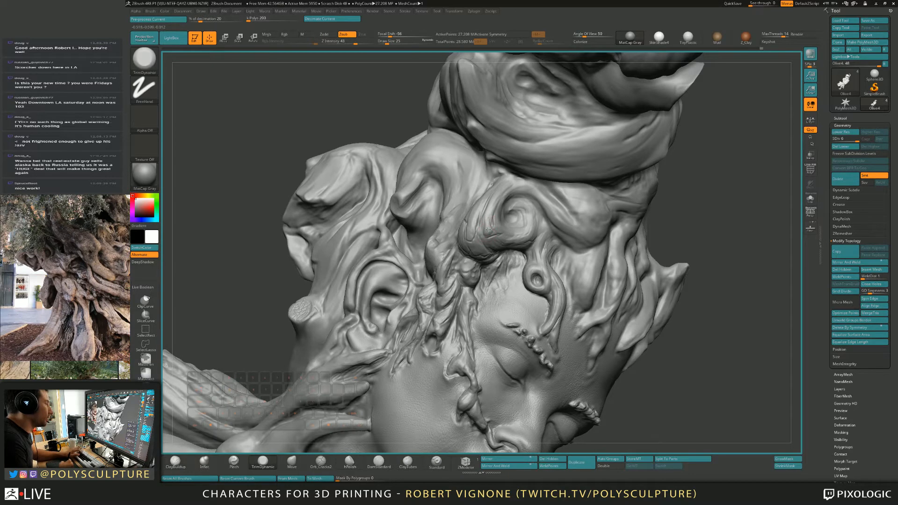
pyautogui.moveTo(488, 231); pyautogui.dragTo(485, 223)
# Step: Sharpen the creases on the curl's outer side and the adjoining root above the ear with Orb_Cracks2
pyautogui.click(320, 462)
pyautogui.moveTo(490, 197)
pyautogui.mouseDown()
pyautogui.moveTo(479, 235)
pyautogui.moveTo(489, 204)
pyautogui.mouseUp()
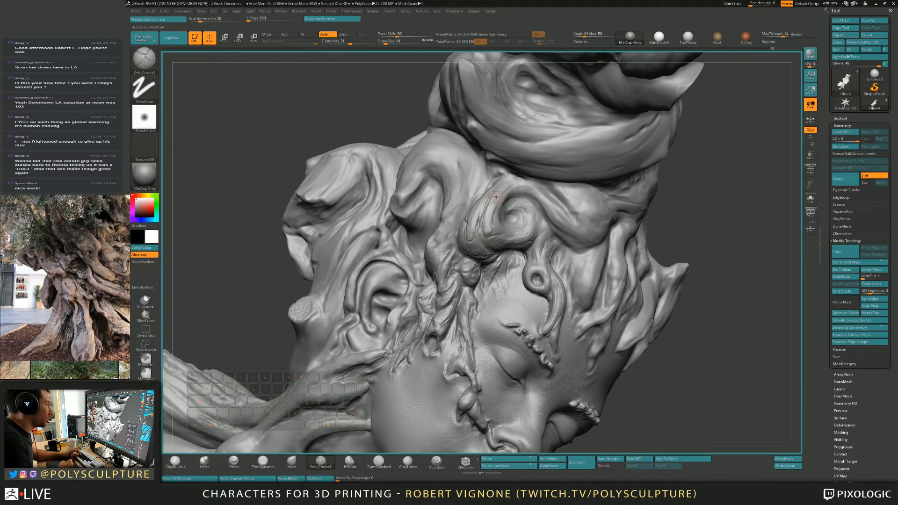
pyautogui.moveTo(505, 190)
pyautogui.mouseDown(button='right')
pyautogui.moveTo(550, 192)
pyautogui.moveTo(477, 180)
pyautogui.mouseUp(button='right')
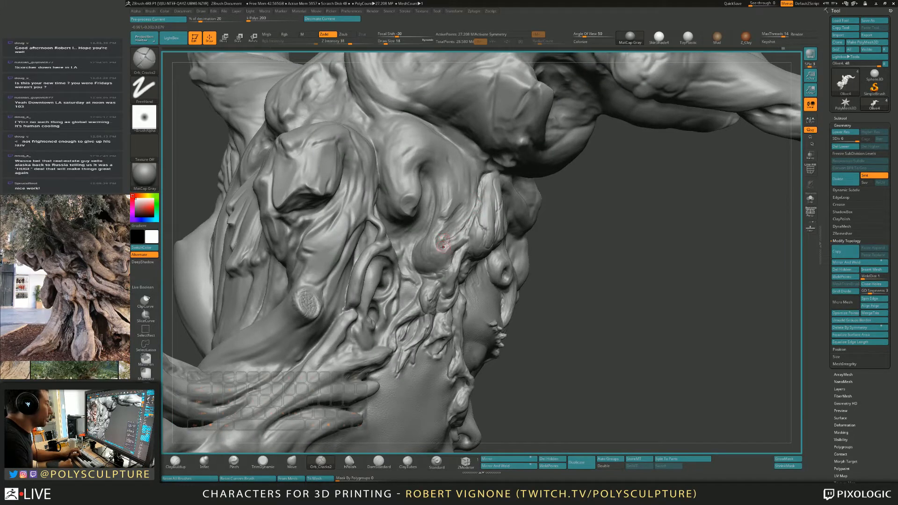
pyautogui.moveTo(442, 242); pyautogui.dragTo(456, 217)
pyautogui.moveTo(463, 233); pyautogui.dragTo(469, 234, button='right')
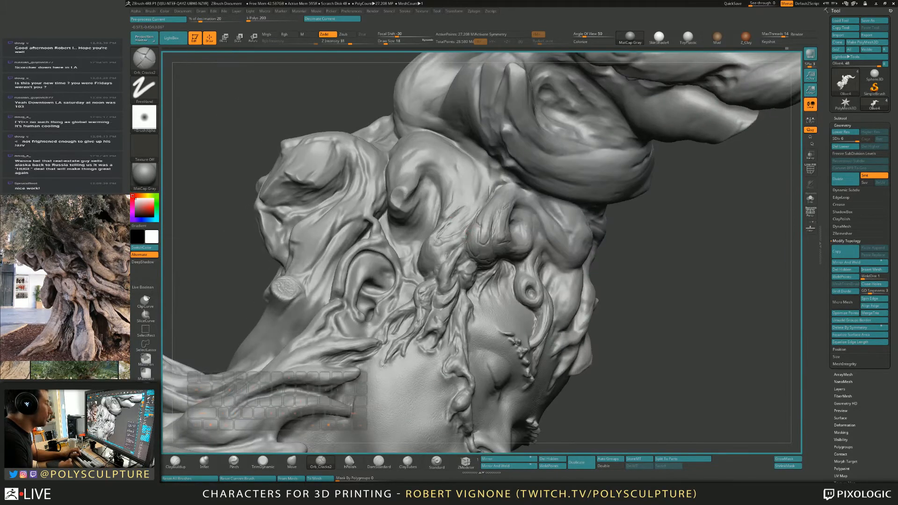
# Step: Deepen the curl's underside and spiral centre with Orb_Cracks2, varying the draw size
pyautogui.press('s')
pyautogui.click(466, 261)
pyautogui.moveTo(467, 260); pyautogui.dragTo(486, 264, button='right')
pyautogui.press('[')
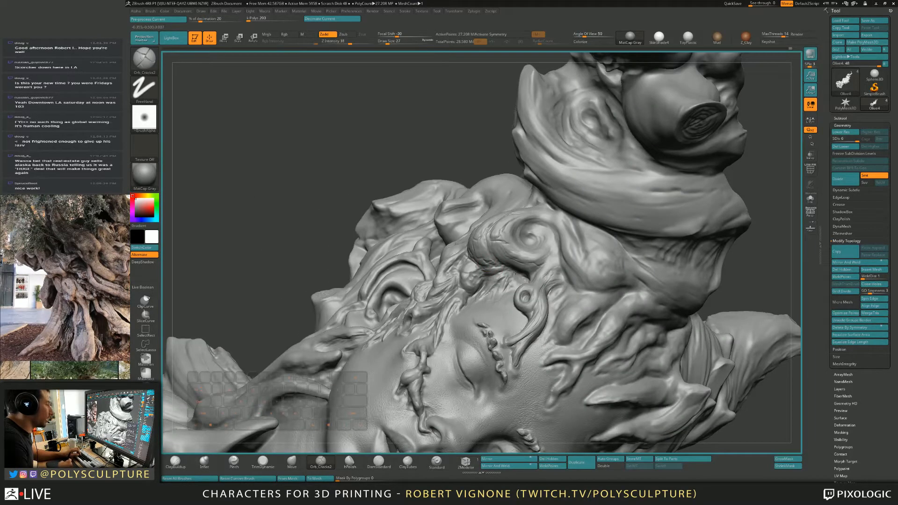
pyautogui.moveTo(523, 273); pyautogui.dragTo(522, 226, button='right')
pyautogui.press(']')
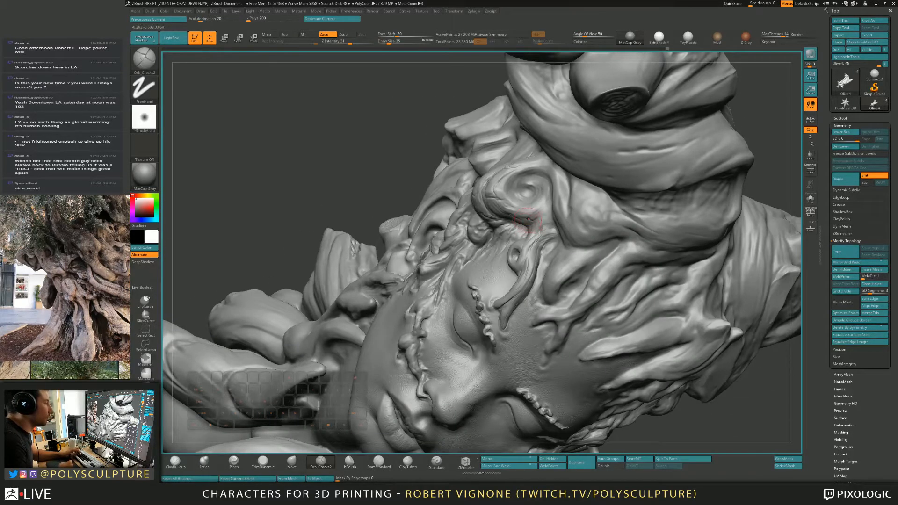
pyautogui.press('[')
pyautogui.press('ctrl')
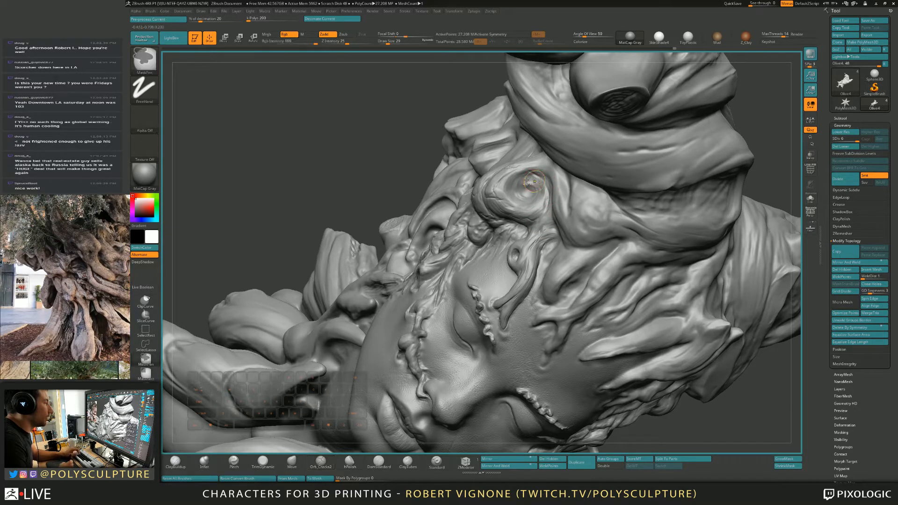
pyautogui.hotkey('ctrl', 'z')
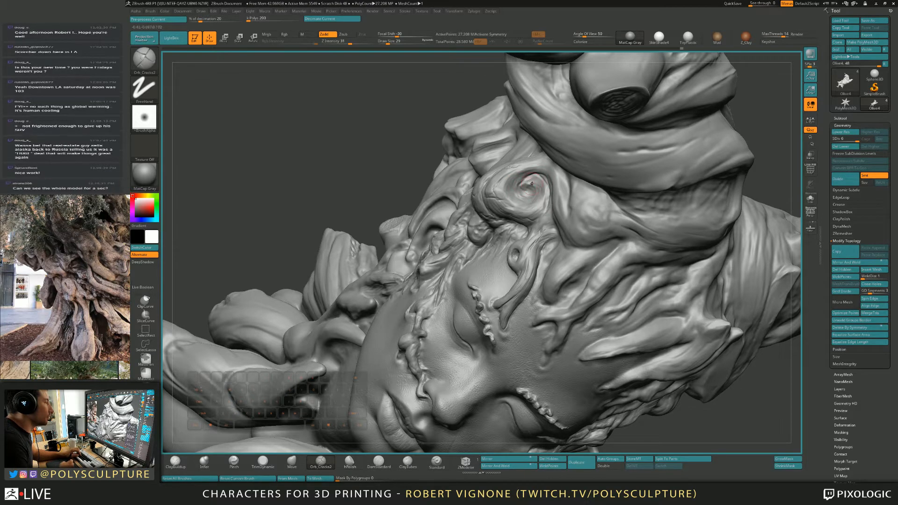
# Step: Inspect the whole bust from the front and from the side
pyautogui.moveTo(531, 187); pyautogui.dragTo(556, 188, button='right')
pyautogui.keyDown('alt'); pyautogui.moveTo(530, 267); pyautogui.dragTo(532, 397, button='right'); pyautogui.keyUp('alt')
pyautogui.moveTo(513, 245)
pyautogui.mouseDown(button='right')
pyautogui.moveTo(615, 231)
pyautogui.moveTo(641, 287)
pyautogui.moveTo(666, 286)
pyautogui.moveTo(663, 302)
pyautogui.moveTo(664, 291)
pyautogui.mouseUp(button='right')
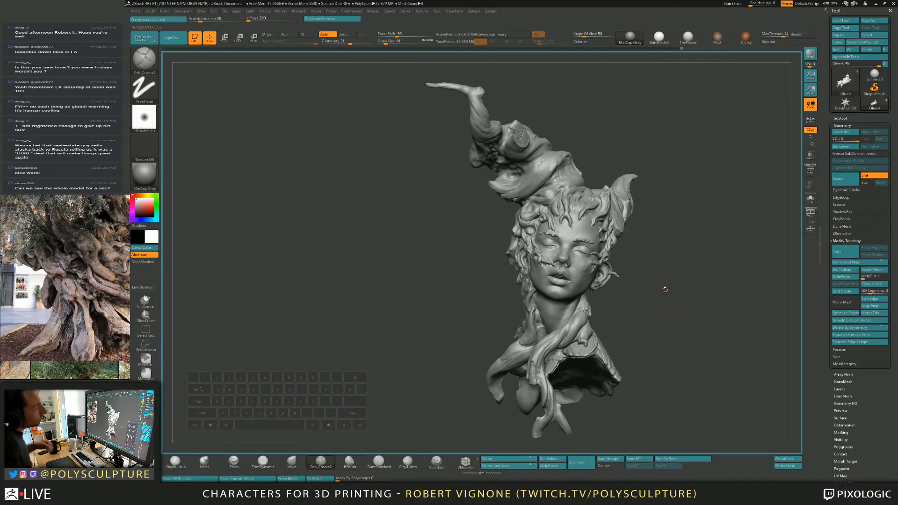
pyautogui.moveTo(662, 329)
pyautogui.mouseDown(button='right')
pyautogui.moveTo(683, 341)
pyautogui.moveTo(668, 348)
pyautogui.moveTo(618, 317)
pyautogui.moveTo(617, 301)
pyautogui.moveTo(648, 294)
pyautogui.moveTo(621, 301)
pyautogui.moveTo(630, 288)
pyautogui.moveTo(543, 290)
pyautogui.mouseUp(button='right')
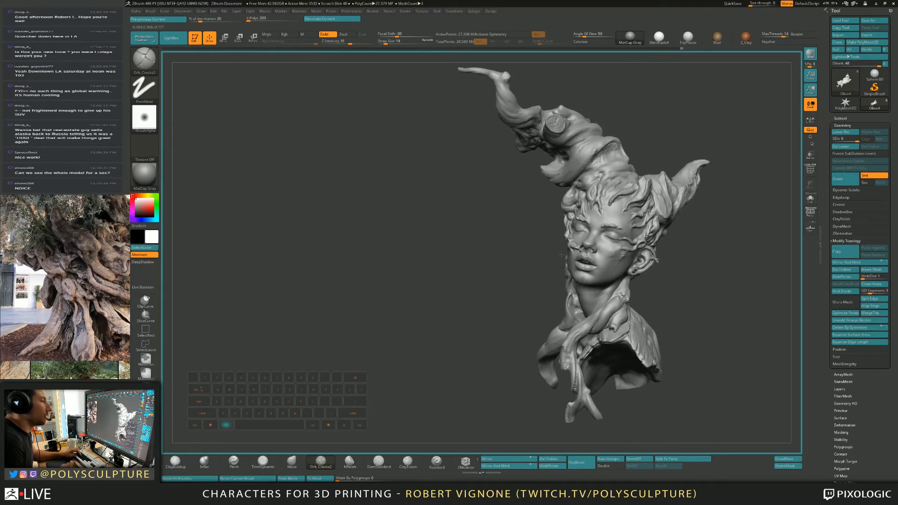
# Step: Build up the root strand at the hairline beside the spiral curl with short ClayBuildup strokes
pyautogui.moveTo(656, 213)
pyautogui.mouseDown(button='right')
pyautogui.moveTo(559, 216)
pyautogui.moveTo(578, 215)
pyautogui.moveTo(580, 239)
pyautogui.moveTo(668, 245)
pyautogui.mouseUp(button='right')
pyautogui.moveTo(517, 268)
pyautogui.mouseDown(button='right')
pyautogui.moveTo(549, 229)
pyautogui.moveTo(546, 251)
pyautogui.mouseUp(button='right')
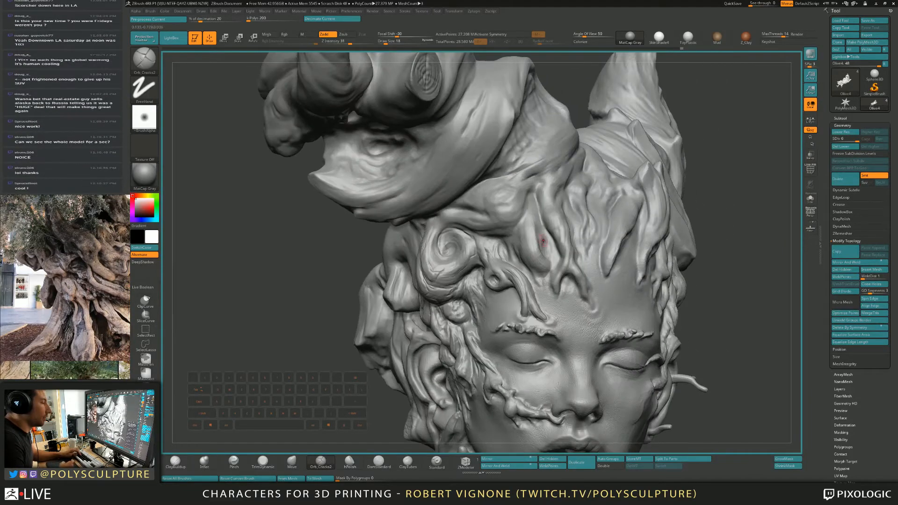
pyautogui.press('b')
pyautogui.press('c')
pyautogui.press('b')
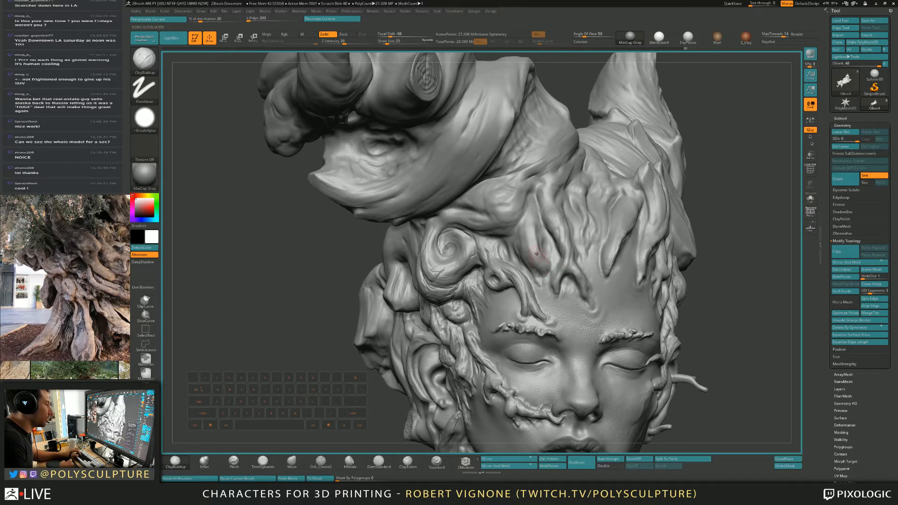
pyautogui.moveTo(527, 222); pyautogui.dragTo(532, 237)
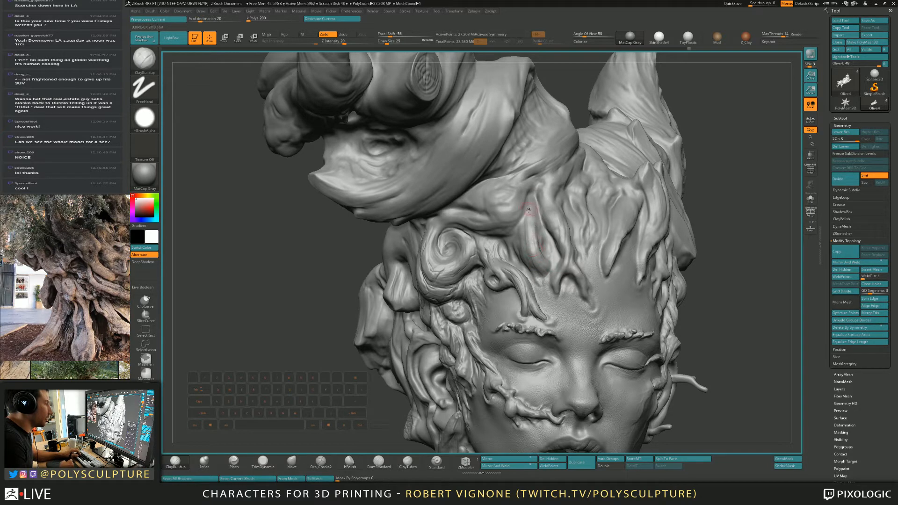
pyautogui.moveTo(531, 248); pyautogui.dragTo(529, 268, button='right')
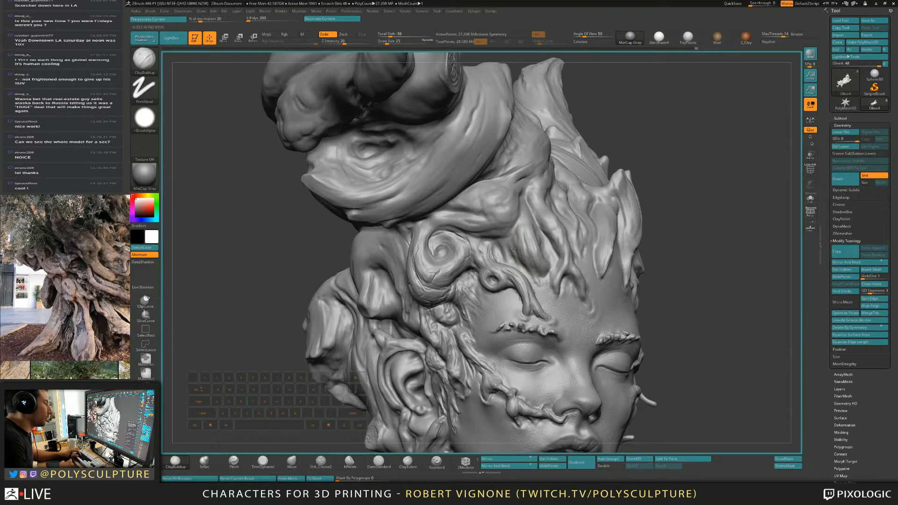
# Step: Carve creases along the root strand at the hairline with Orb_Cracks2
pyautogui.click(321, 461)
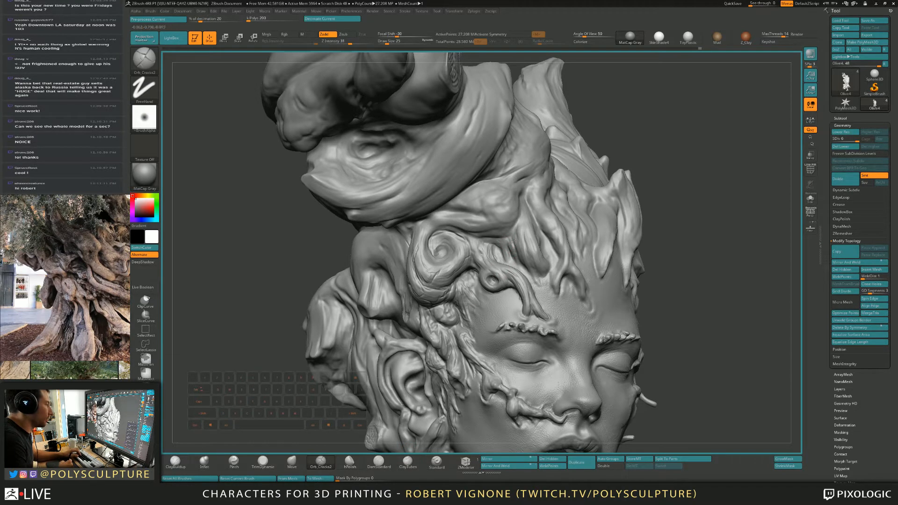
pyautogui.moveTo(526, 208); pyautogui.dragTo(488, 211, button='right')
pyautogui.moveTo(530, 195); pyautogui.dragTo(534, 231)
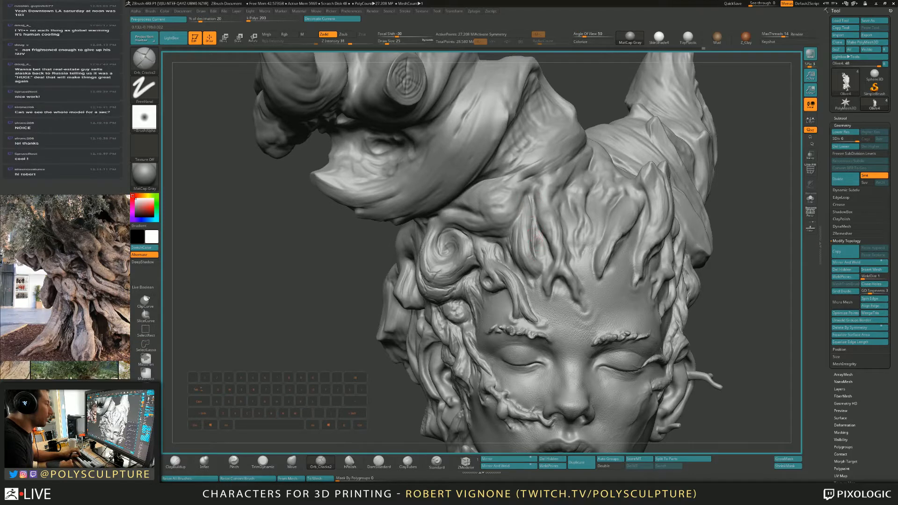
pyautogui.moveTo(533, 198); pyautogui.dragTo(539, 236)
pyautogui.moveTo(534, 192); pyautogui.dragTo(523, 204)
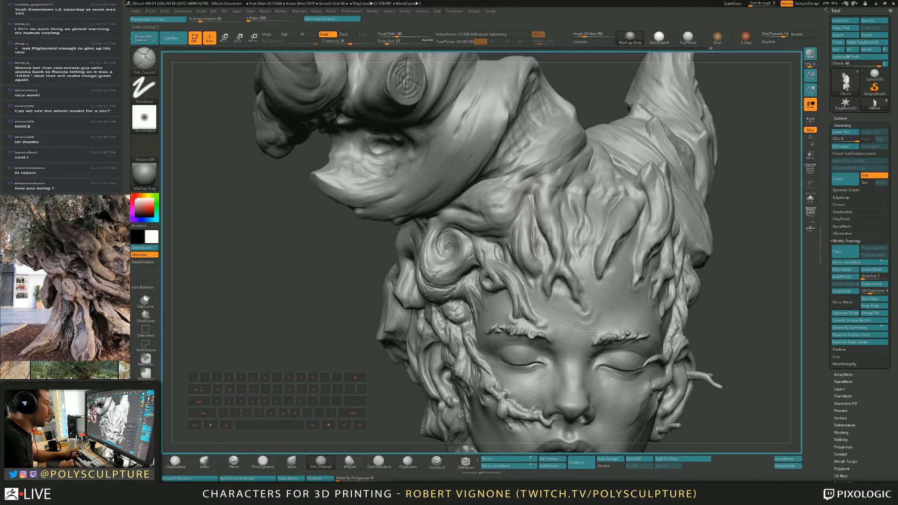
# Step: Cut a crease across the rounded knob between the spiral curl and the large branch with Orb_Cracks2
pyautogui.moveTo(514, 221); pyautogui.dragTo(468, 222, button='right')
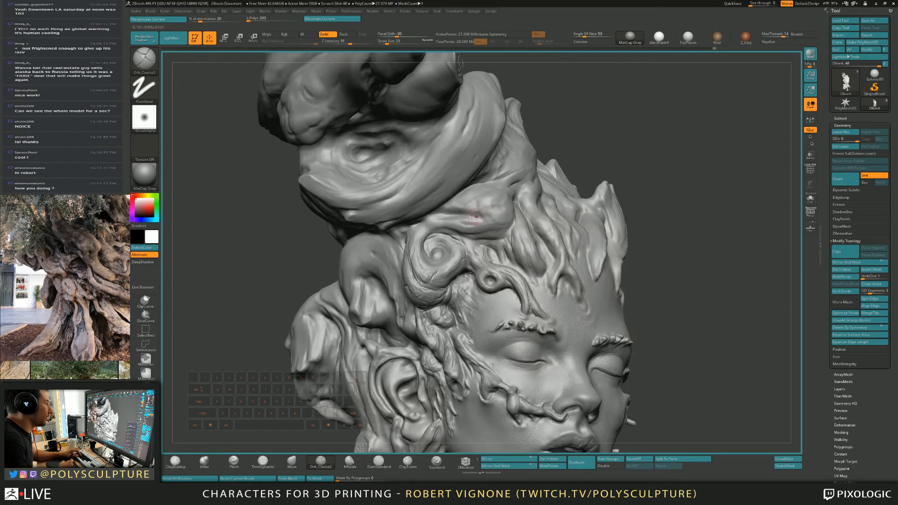
pyautogui.moveTo(433, 218)
pyautogui.mouseDown()
pyautogui.moveTo(480, 208)
pyautogui.moveTo(483, 198)
pyautogui.mouseUp()
pyautogui.moveTo(483, 198); pyautogui.dragTo(439, 217, button='right')
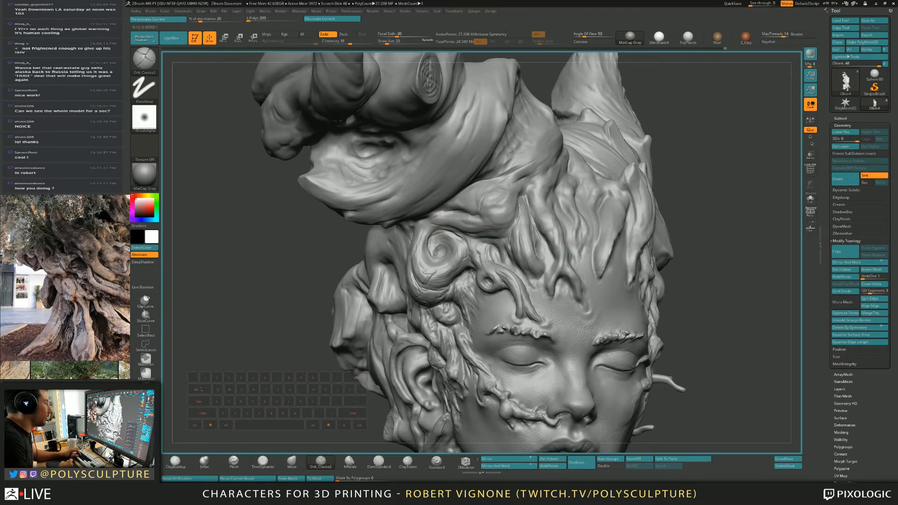
# Step: Add volume to the rounded knob and adjoining strand with ClayBuildup, raising the draw size to 44, and flatten it with TrimDynamic
pyautogui.press('s')
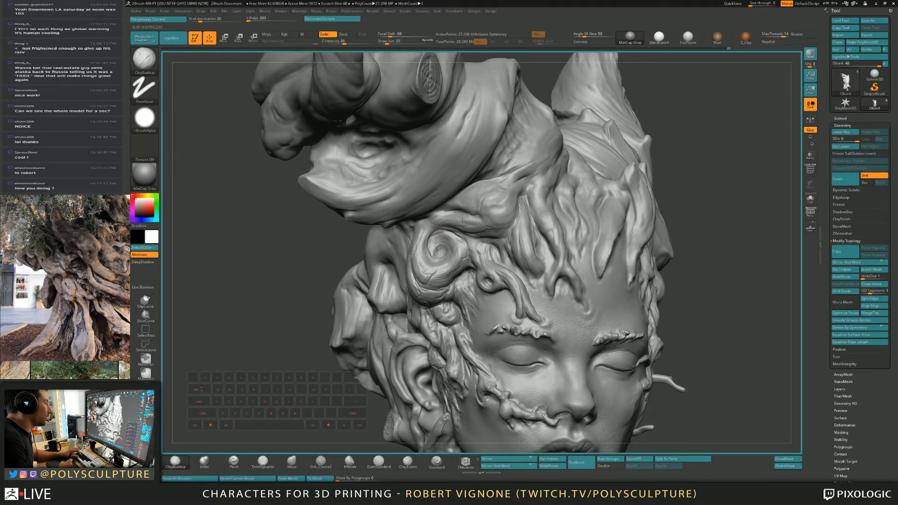
pyautogui.moveTo(469, 222); pyautogui.dragTo(480, 223)
pyautogui.press('s')
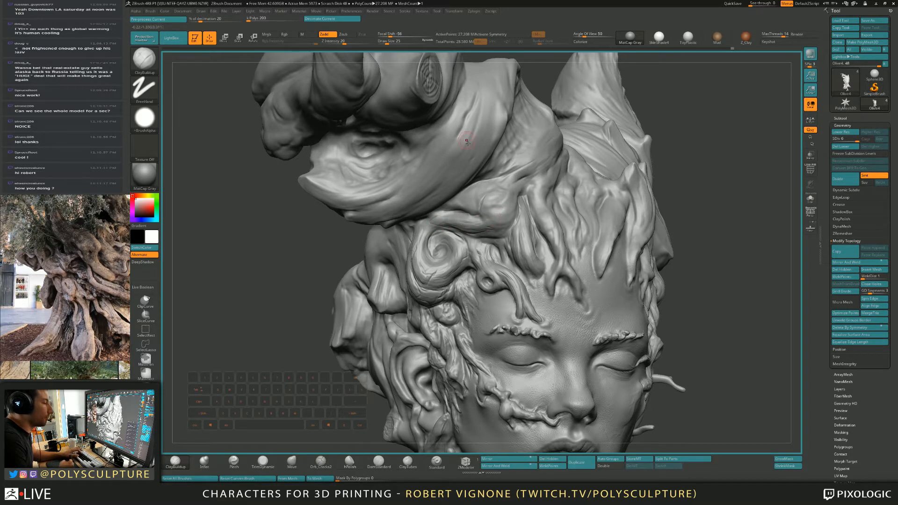
pyautogui.press(']')
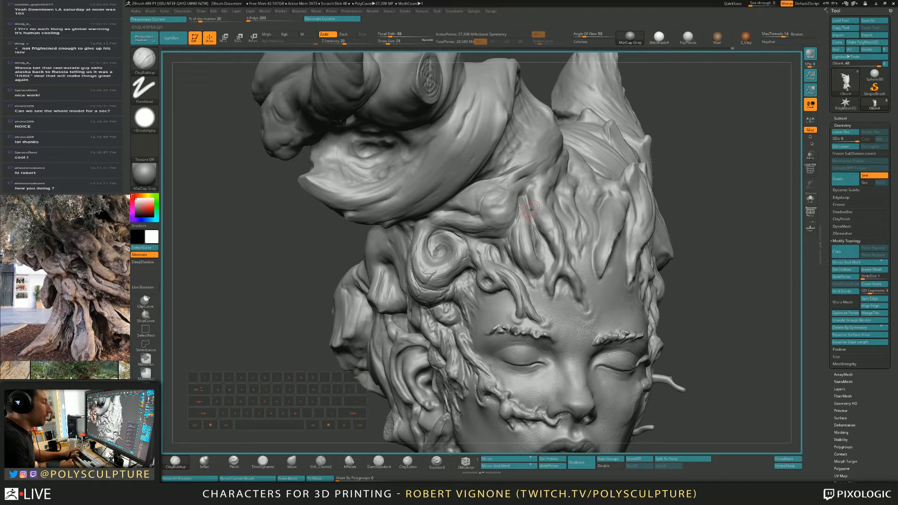
pyautogui.moveTo(526, 214); pyautogui.dragTo(531, 230)
pyautogui.press(']')
pyautogui.press(']')
pyautogui.press(']')
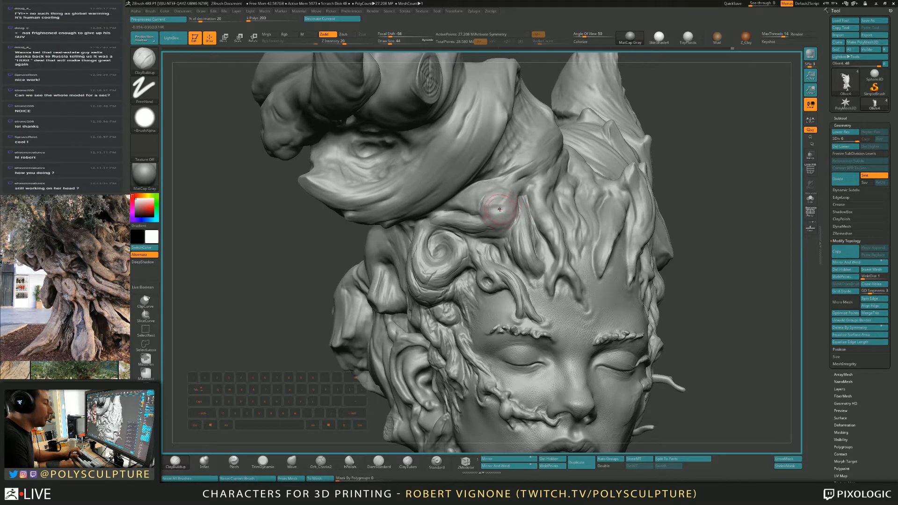
pyautogui.moveTo(497, 203)
pyautogui.mouseDown()
pyautogui.moveTo(499, 211)
pyautogui.moveTo(503, 203)
pyautogui.mouseUp()
pyautogui.press('4')
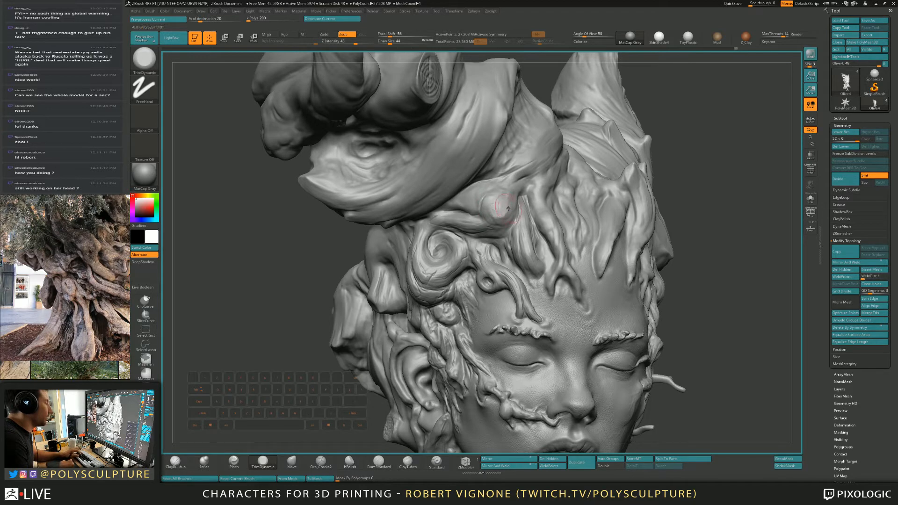
pyautogui.press('[')
# Step: Extend a raised ClayBuildup form from the rounded knob up towards the large branch at draw size 27
pyautogui.press('1')
pyautogui.moveTo(501, 204); pyautogui.dragTo(477, 207, button='right')
pyautogui.press('s')
pyautogui.press('1')
pyautogui.moveTo(515, 205)
pyautogui.mouseDown()
pyautogui.moveTo(518, 188)
pyautogui.moveTo(505, 194)
pyautogui.moveTo(540, 178)
pyautogui.mouseUp()
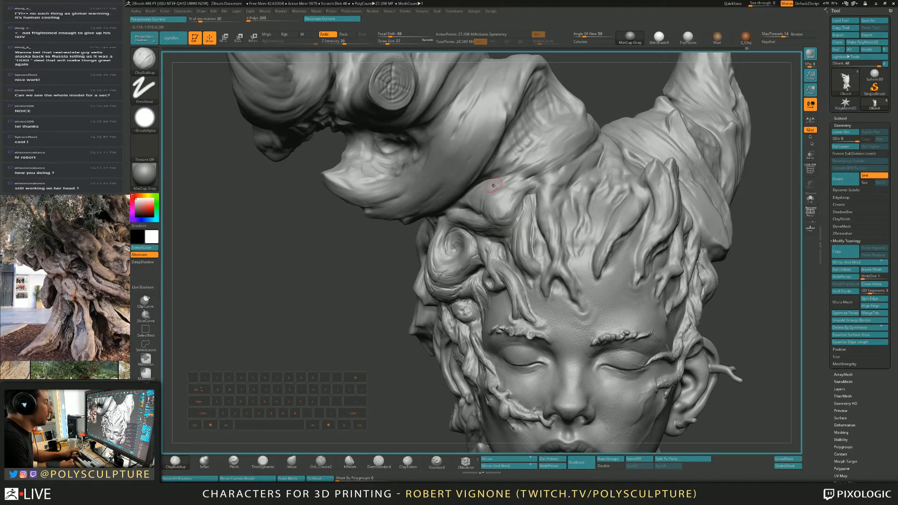
pyautogui.moveTo(496, 211); pyautogui.dragTo(479, 201, button='right')
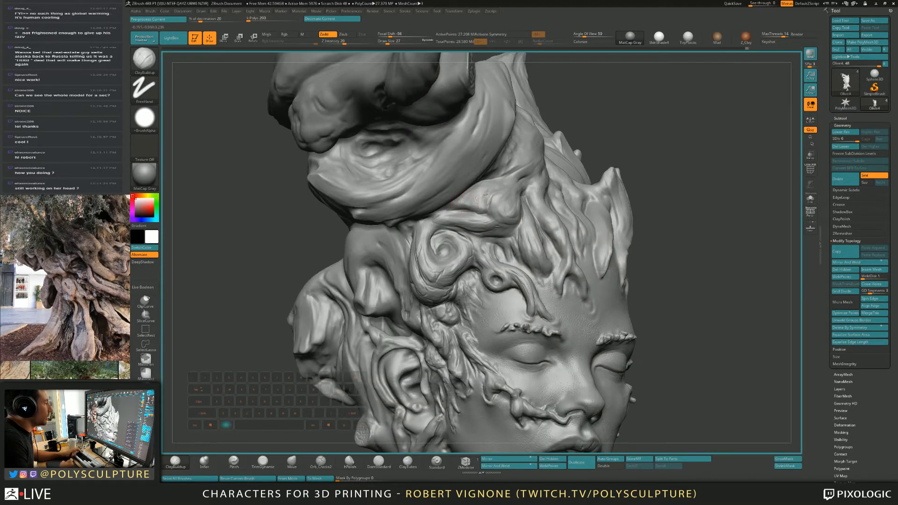
# Step: Add thin raised strands to the rounded knob above the curl with ClayBuildup, reducing the draw size to 17 and enlarging it again
pyautogui.press('[')
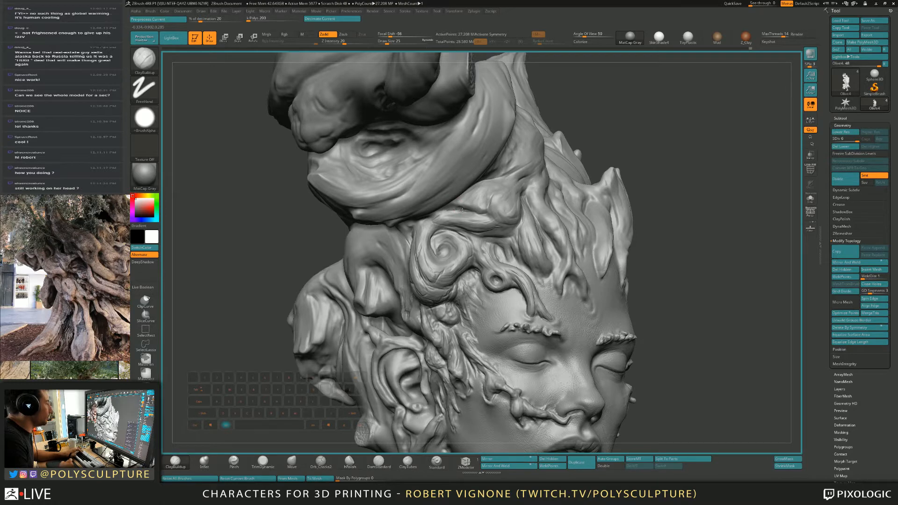
pyautogui.press('[')
pyautogui.press('[')
pyautogui.press('[')
pyautogui.press('[')
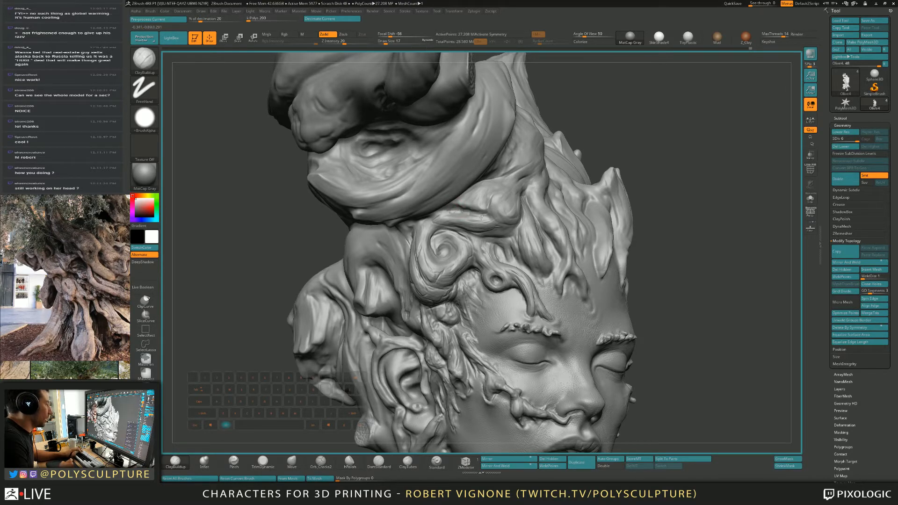
pyautogui.moveTo(445, 262)
pyautogui.mouseDown(button='right')
pyautogui.moveTo(432, 219)
pyautogui.moveTo(481, 201)
pyautogui.mouseUp(button='right')
pyautogui.press(']')
pyautogui.press(']')
pyautogui.press(']')
pyautogui.press(']')
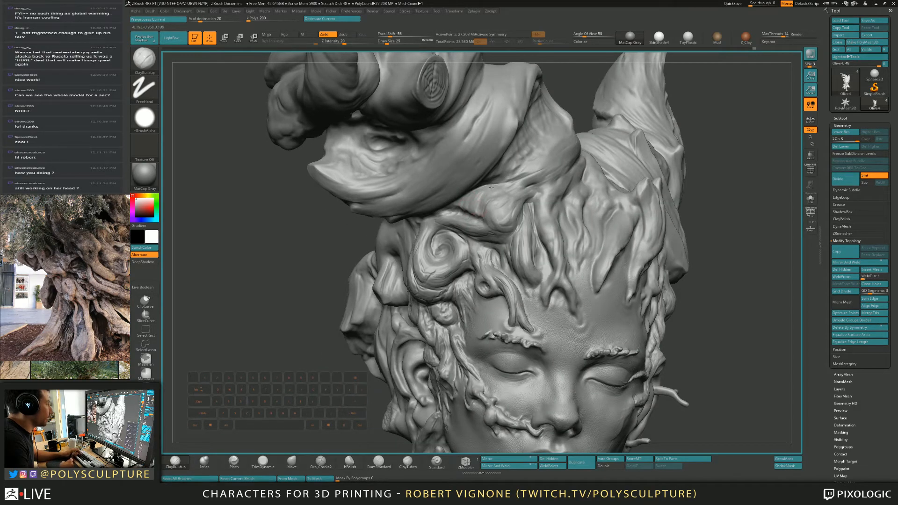
# Step: Refine the junction of the knob and large branch with ClayBuildup starting at draw size 14, and flatten the knob with TrimDynamic
pyautogui.moveTo(491, 187)
pyautogui.mouseDown(button='right')
pyautogui.moveTo(494, 205)
pyautogui.moveTo(502, 175)
pyautogui.moveTo(495, 201)
pyautogui.moveTo(504, 216)
pyautogui.moveTo(502, 188)
pyautogui.mouseUp(button='right')
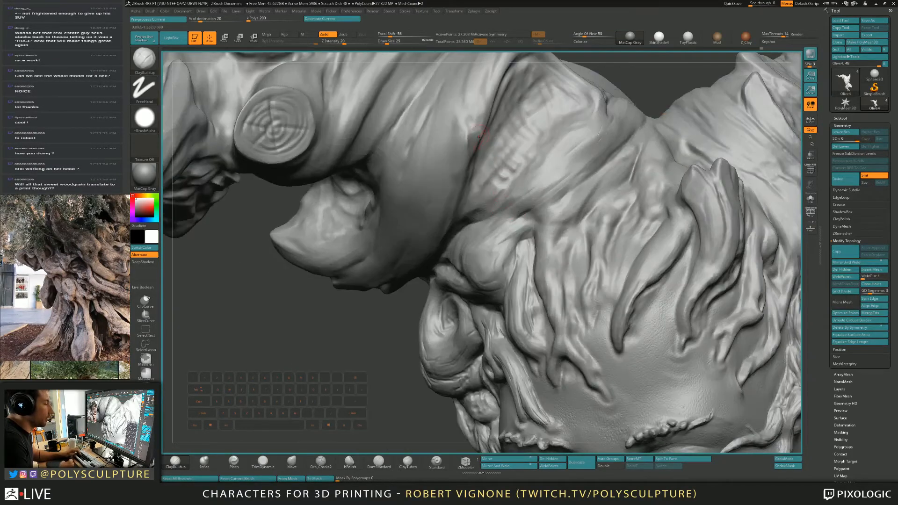
pyautogui.keyDown('alt'); pyautogui.moveTo(479, 136); pyautogui.dragTo(486, 234, button='right'); pyautogui.keyUp('alt')
pyautogui.press('1')
pyautogui.rightClick(483, 236)
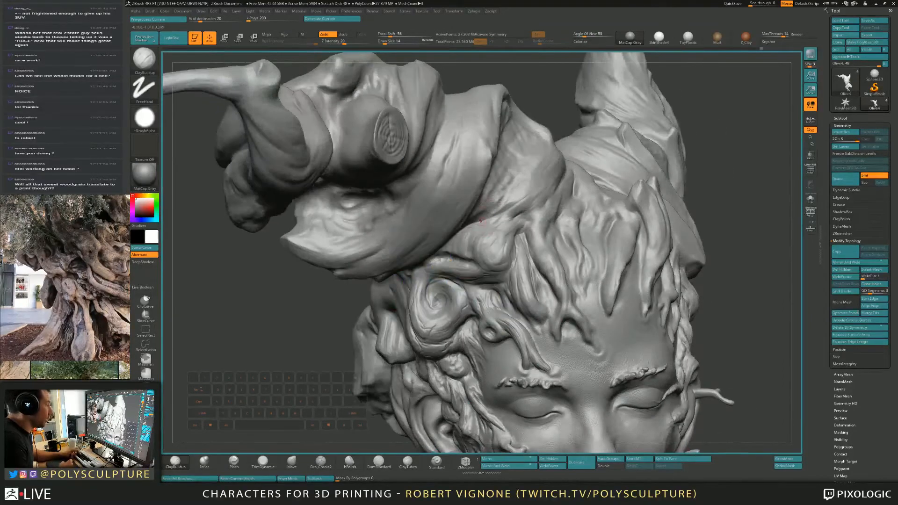
pyautogui.press('1')
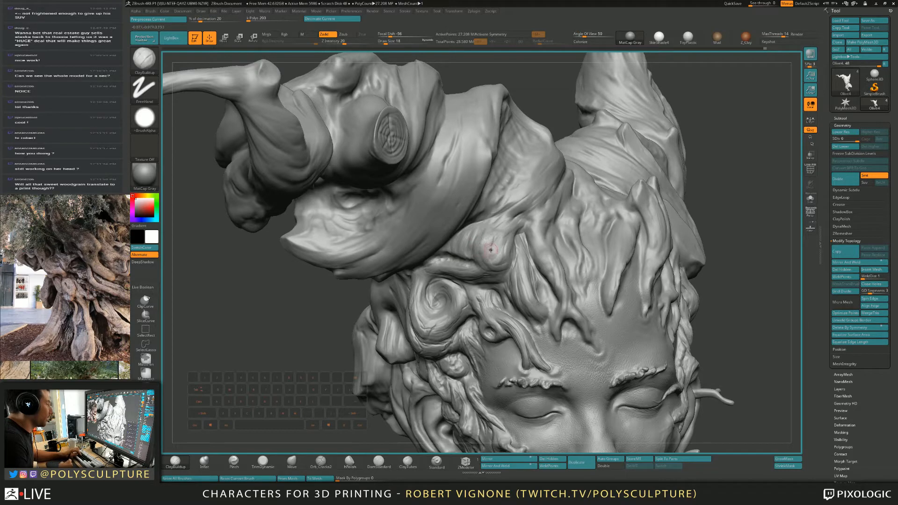
pyautogui.press('1')
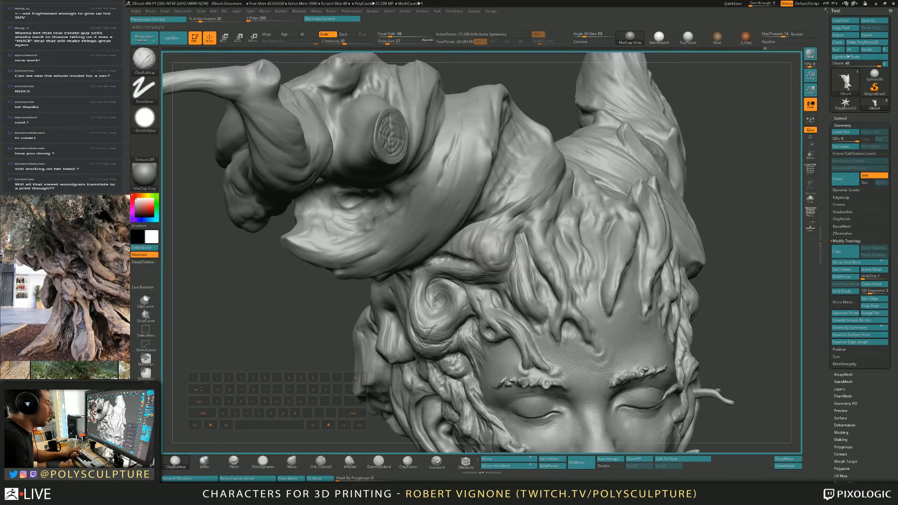
pyautogui.press('4')
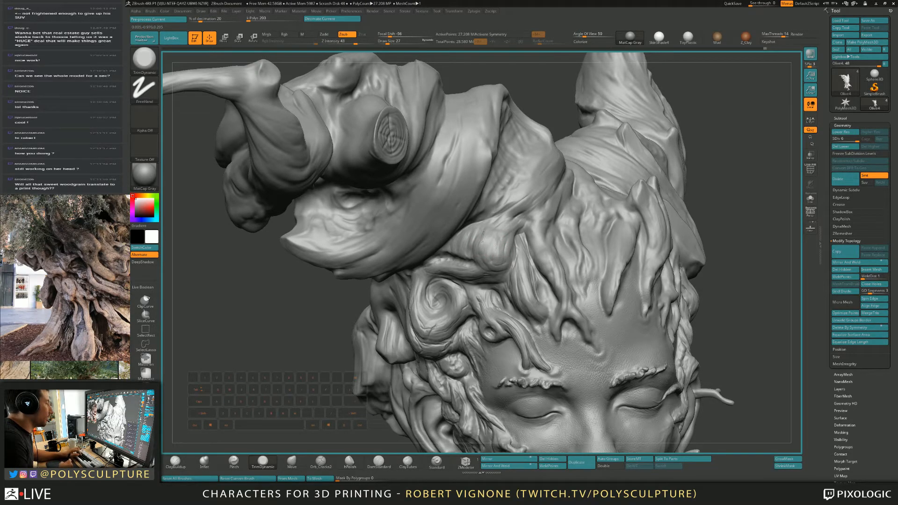
pyautogui.moveTo(483, 240); pyautogui.dragTo(487, 250)
# Step: Build a flowing ClayBuildup ridge from the rounded knob onto the large branch and thicken the knob's front
pyautogui.press('1')
pyautogui.press('s')
pyautogui.press('1')
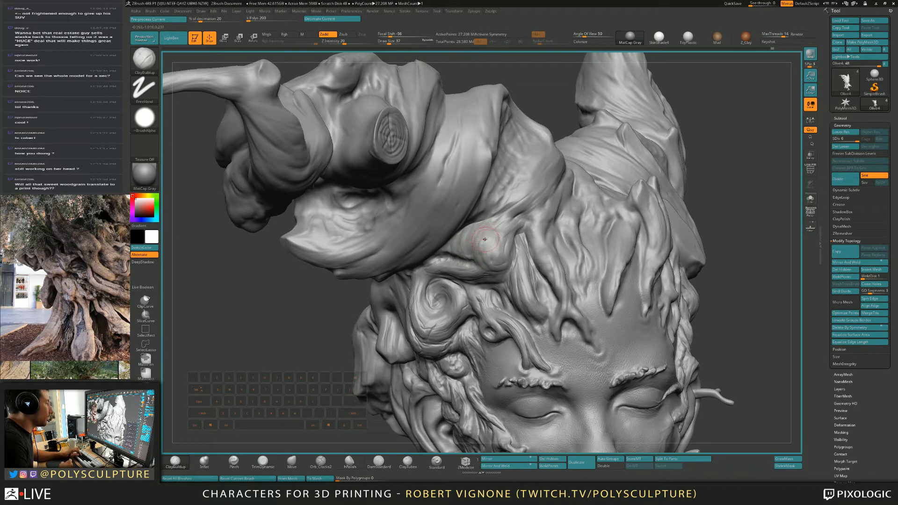
pyautogui.moveTo(486, 236); pyautogui.dragTo(536, 192)
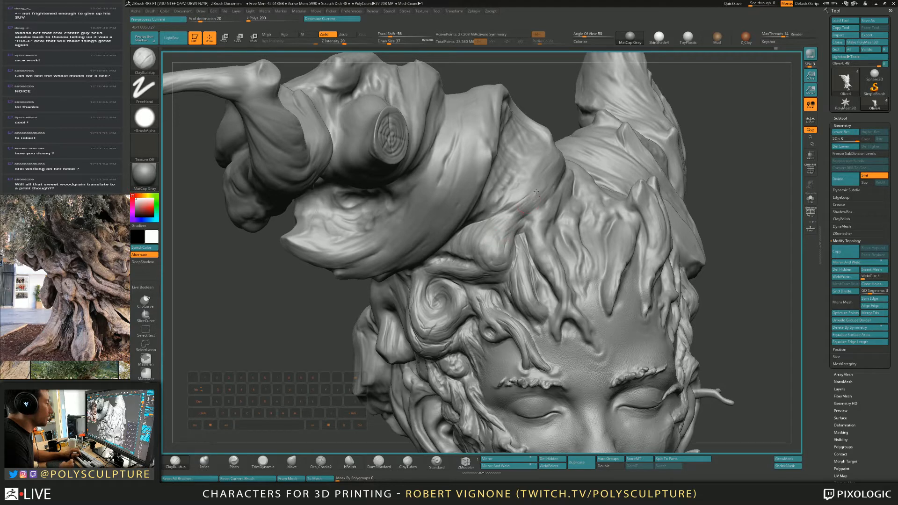
pyautogui.moveTo(546, 88); pyautogui.dragTo(491, 93)
pyautogui.moveTo(500, 230); pyautogui.dragTo(499, 245)
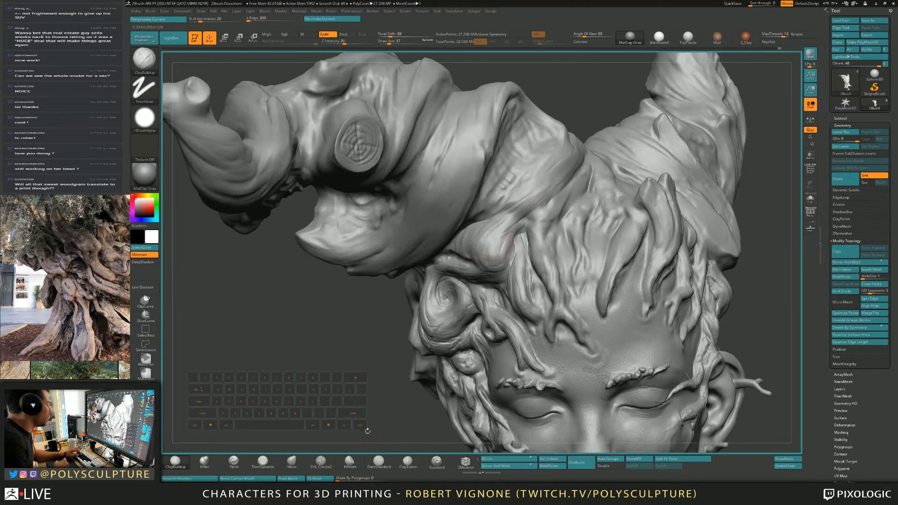
# Step: Carve flowing bark creases over the rounded knob and into its seam with the large branch using Orb_Cracks2, varying the draw size
pyautogui.click(321, 462)
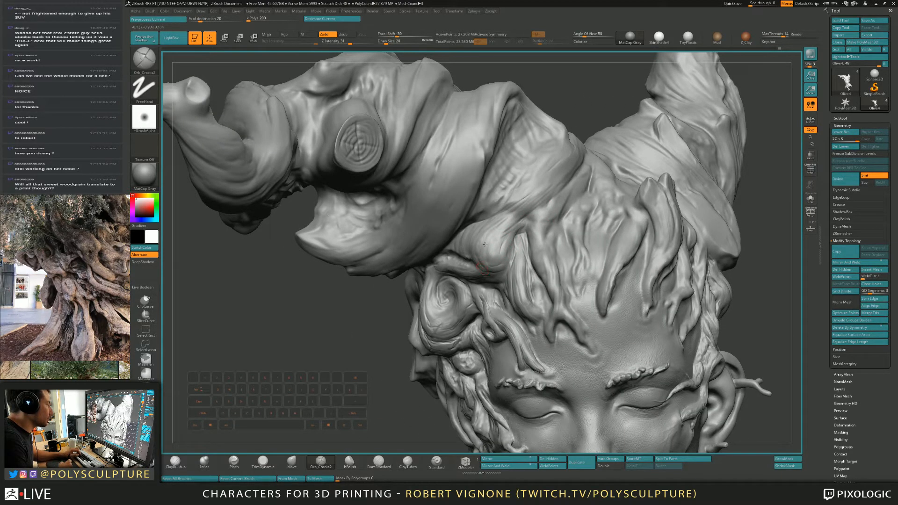
pyautogui.press('s')
pyautogui.moveTo(495, 230); pyautogui.dragTo(490, 246)
pyautogui.moveTo(492, 265); pyautogui.dragTo(512, 255, button='right')
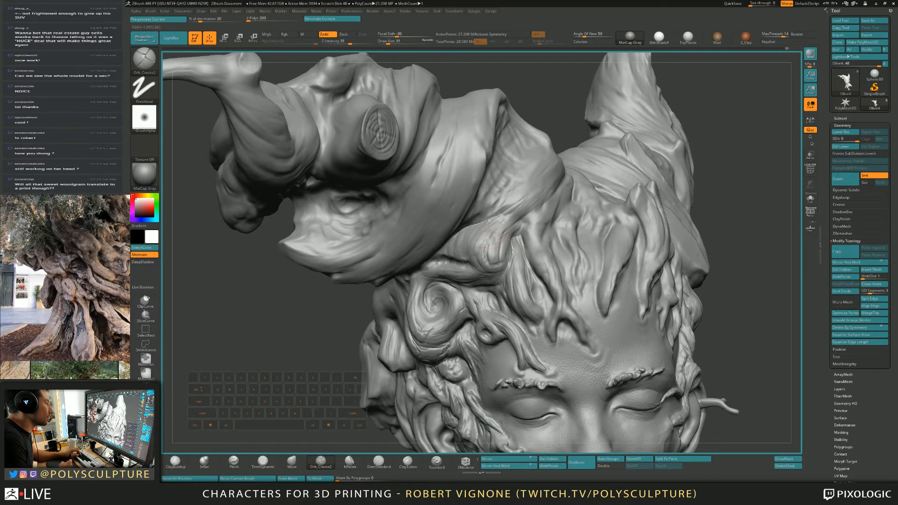
pyautogui.moveTo(489, 223); pyautogui.dragTo(480, 227)
pyautogui.moveTo(474, 245); pyautogui.dragTo(442, 271, button='right')
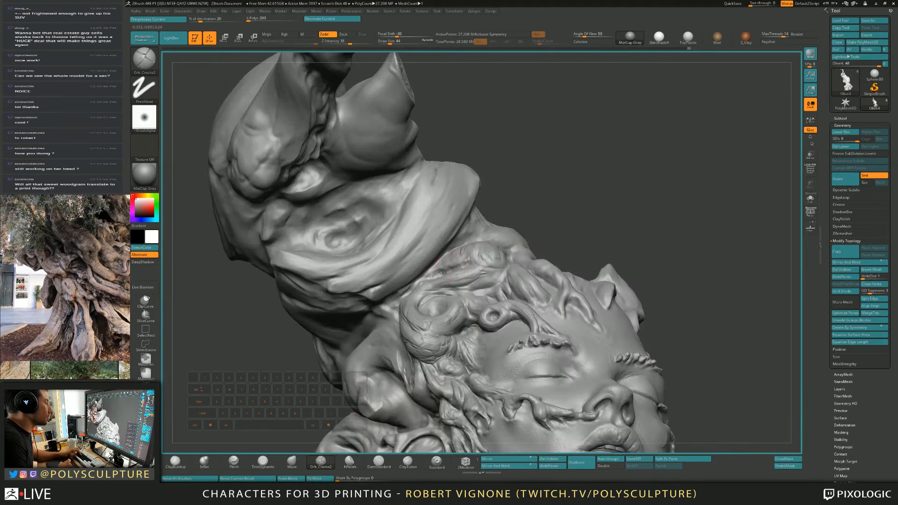
pyautogui.moveTo(451, 266); pyautogui.dragTo(466, 262)
pyautogui.moveTo(501, 260); pyautogui.dragTo(488, 265, button='right')
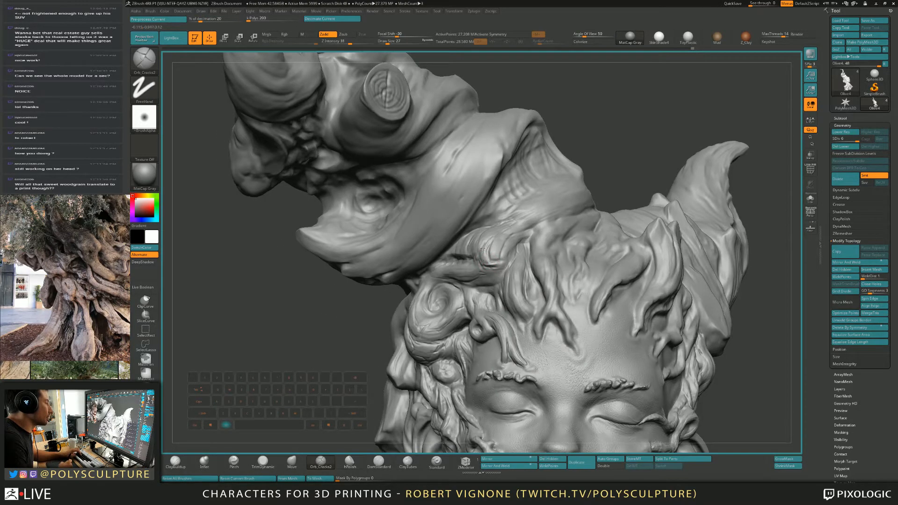
# Step: Touch up the creased knob above the curl with ClayBuildup and TrimDynamic at draw size 27
pyautogui.press('b')
pyautogui.press('c')
pyautogui.press('b')
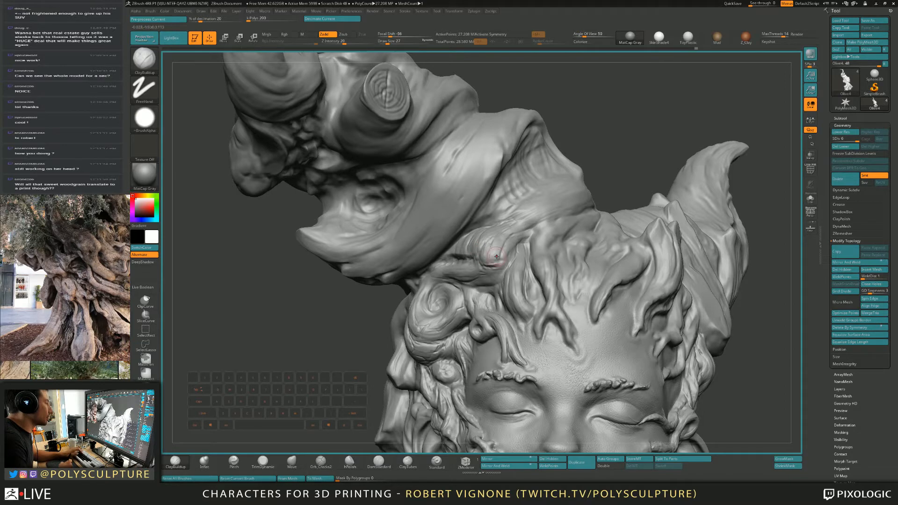
pyautogui.press('b')
pyautogui.press('t')
pyautogui.press('d')
pyautogui.moveTo(494, 257); pyautogui.dragTo(486, 262, button='right')
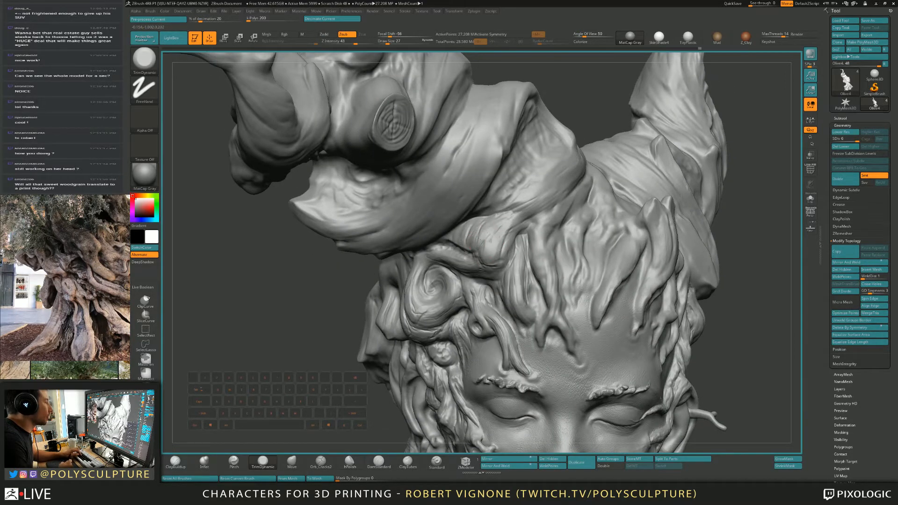
# Step: Carve flowing creases along the narrow hair strand beside the knob using Orb_Cracks2 at draw size 22
pyautogui.moveTo(468, 243)
pyautogui.mouseDown(button='right')
pyautogui.moveTo(517, 310)
pyautogui.moveTo(514, 269)
pyautogui.moveTo(509, 299)
pyautogui.moveTo(515, 287)
pyautogui.moveTo(499, 301)
pyautogui.mouseUp(button='right')
pyautogui.press('s')
pyautogui.press('b')
pyautogui.press('m')
pyautogui.press('v')
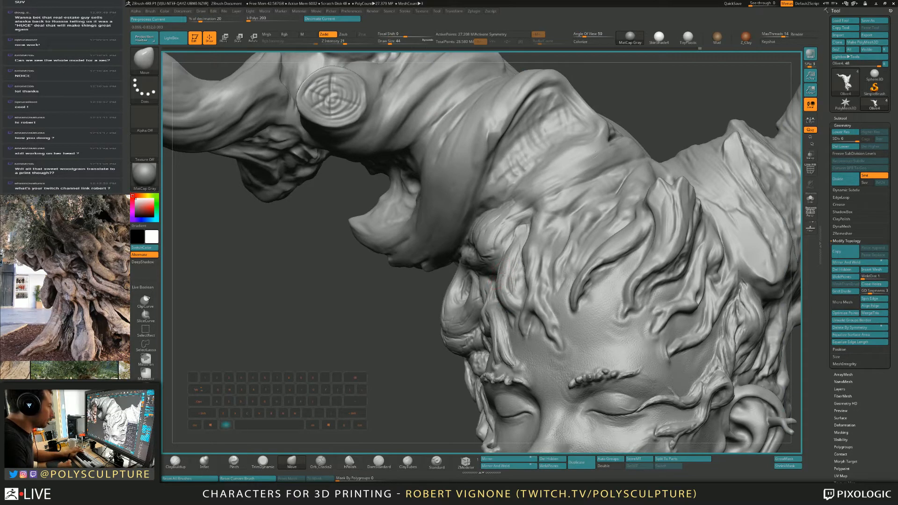
pyautogui.click(320, 462)
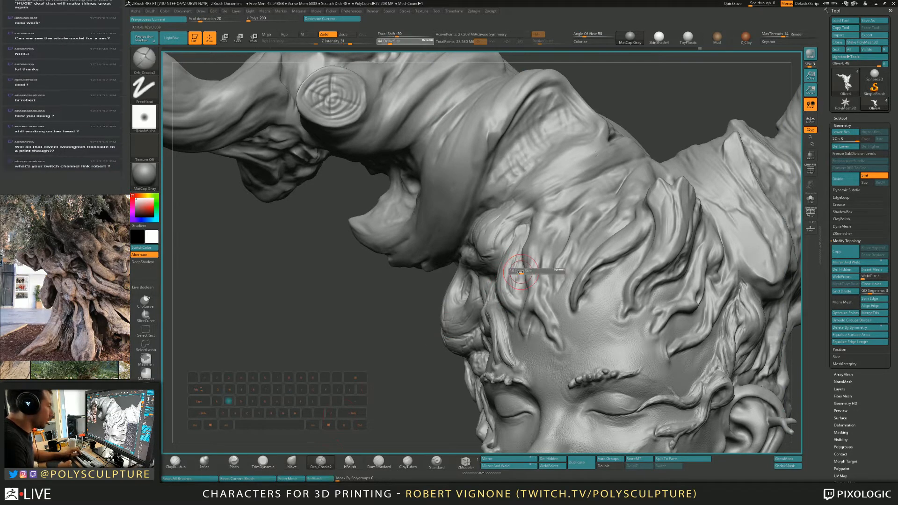
pyautogui.press('s')
pyautogui.moveTo(512, 291); pyautogui.dragTo(518, 255)
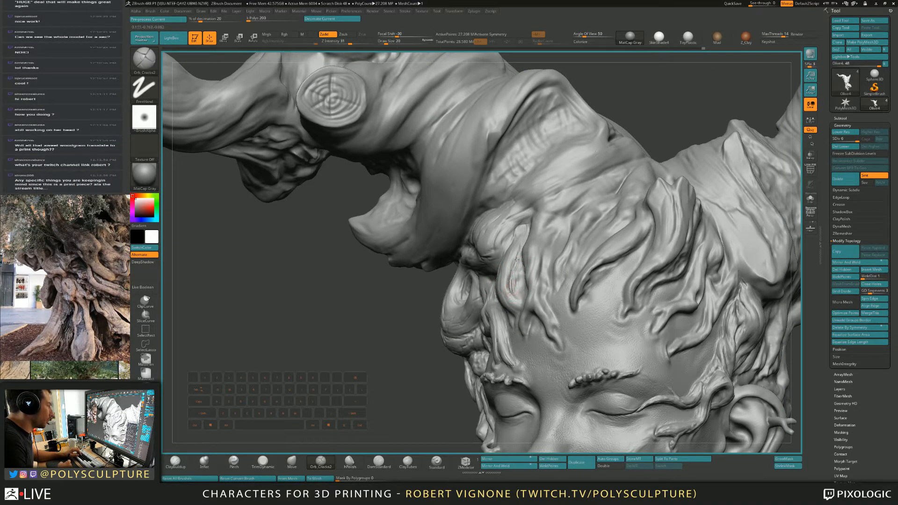
pyautogui.moveTo(520, 243); pyautogui.dragTo(551, 254, button='right')
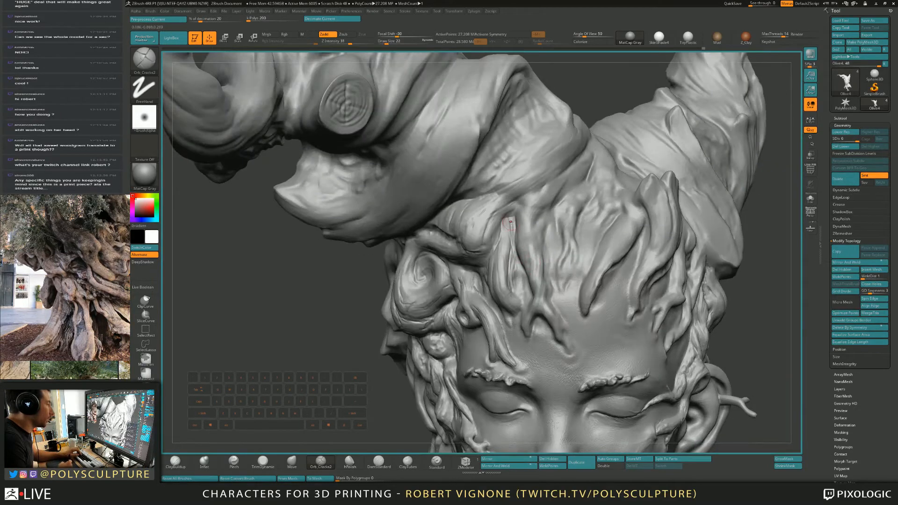
pyautogui.moveTo(510, 252)
pyautogui.mouseDown()
pyautogui.moveTo(512, 218)
pyautogui.moveTo(497, 239)
pyautogui.mouseUp()
# Step: Sharpen the bark creases on the rounded knob and its lower edge with Orb_Cracks2, varying the draw size
pyautogui.press('s')
pyautogui.moveTo(483, 261)
pyautogui.mouseDown(button='right')
pyautogui.moveTo(516, 236)
pyautogui.moveTo(502, 238)
pyautogui.mouseUp(button='right')
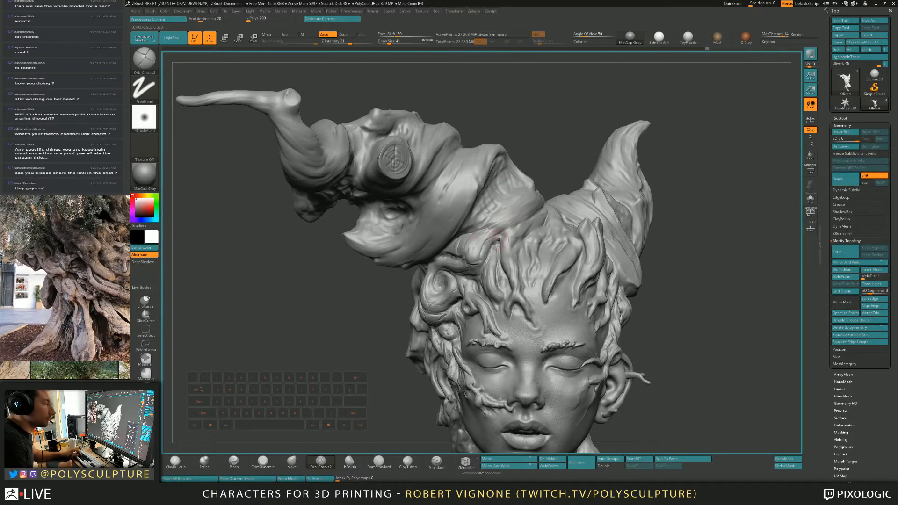
pyautogui.moveTo(497, 239)
pyautogui.mouseDown(button='right')
pyautogui.moveTo(491, 243)
pyautogui.moveTo(523, 230)
pyautogui.moveTo(525, 247)
pyautogui.mouseUp(button='right')
pyautogui.keyDown('ctrl'); pyautogui.moveTo(524, 247); pyautogui.dragTo(499, 268, button='right'); pyautogui.keyUp('ctrl')
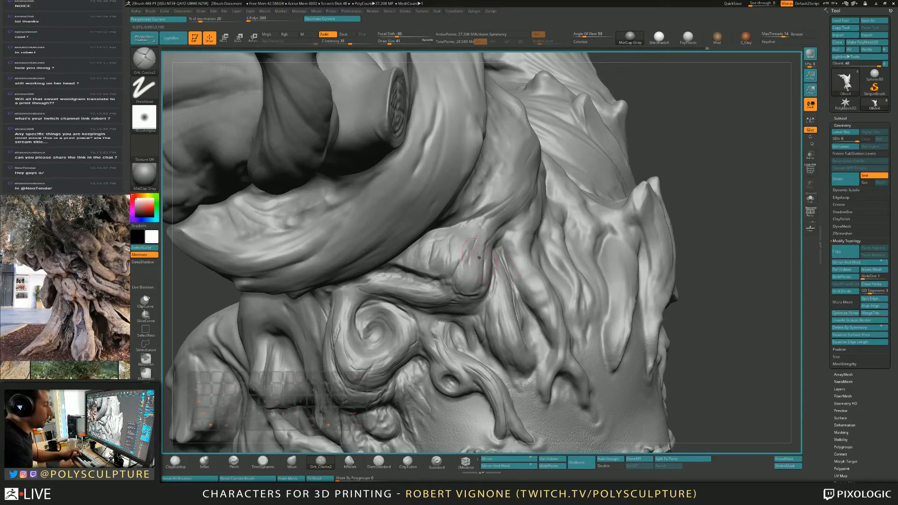
pyautogui.moveTo(476, 238); pyautogui.dragTo(461, 257, button='right')
pyautogui.press('s')
pyautogui.moveTo(461, 257); pyautogui.dragTo(456, 258)
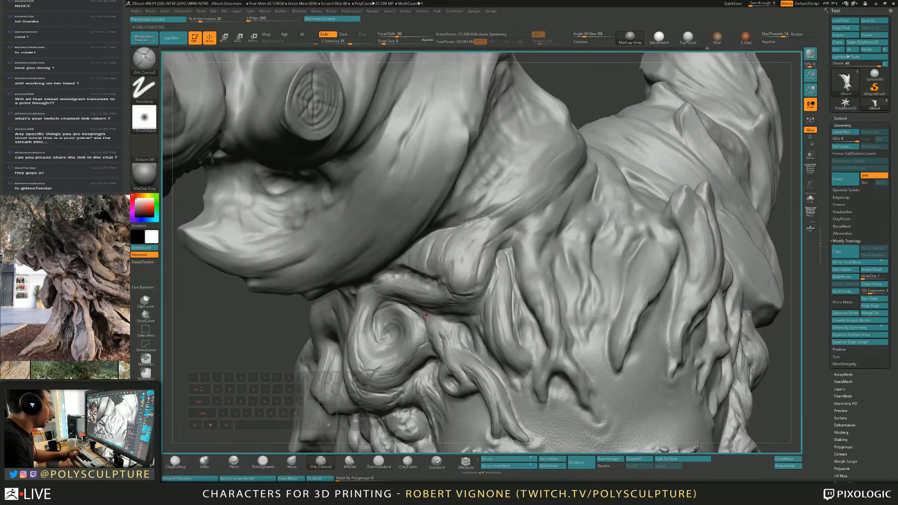
# Step: Build up the knob's front with ClayBuildup and flatten it with TrimDynamic at draw size 31
pyautogui.press('b')
pyautogui.press('c')
pyautogui.press('b')
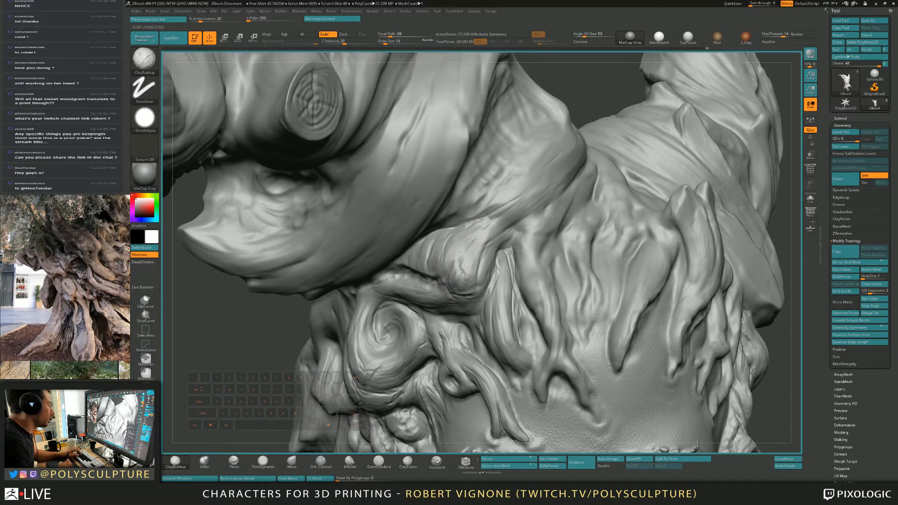
pyautogui.press('s')
pyautogui.press('b')
pyautogui.press('t')
pyautogui.press('d')
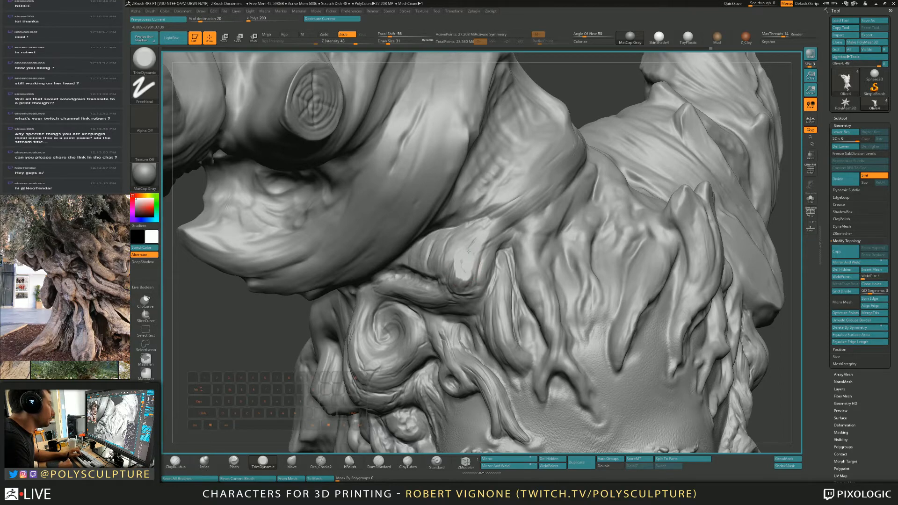
# Step: Add ClayBuildup strokes across the knob's upper surface at draw size 31 and plane them with TrimDynamic
pyautogui.moveTo(487, 256)
pyautogui.keyDown('alt'); pyautogui.mouseDown(button='right')
pyautogui.moveTo(479, 205)
pyautogui.moveTo(448, 196)
pyautogui.moveTo(463, 280)
pyautogui.mouseUp(button='right'); pyautogui.keyUp('alt')
pyautogui.press('b')
pyautogui.press('c')
pyautogui.press('b')
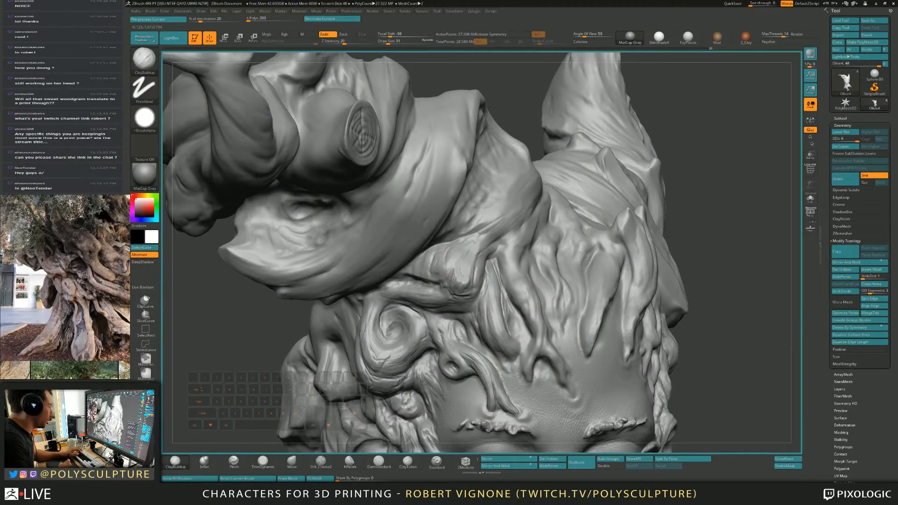
pyautogui.press('b')
pyautogui.press('t')
pyautogui.press('d')
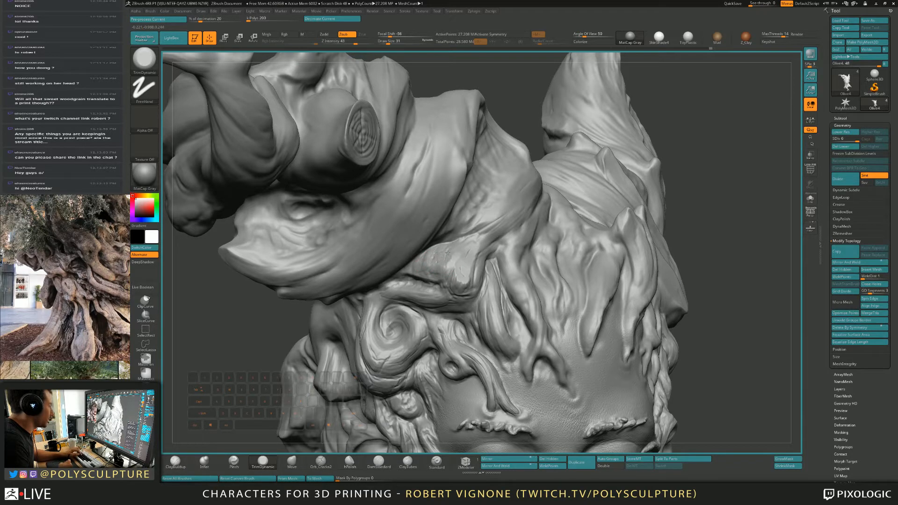
pyautogui.moveTo(448, 253)
pyautogui.mouseDown(button='right')
pyautogui.moveTo(518, 290)
pyautogui.moveTo(454, 262)
pyautogui.mouseUp(button='right')
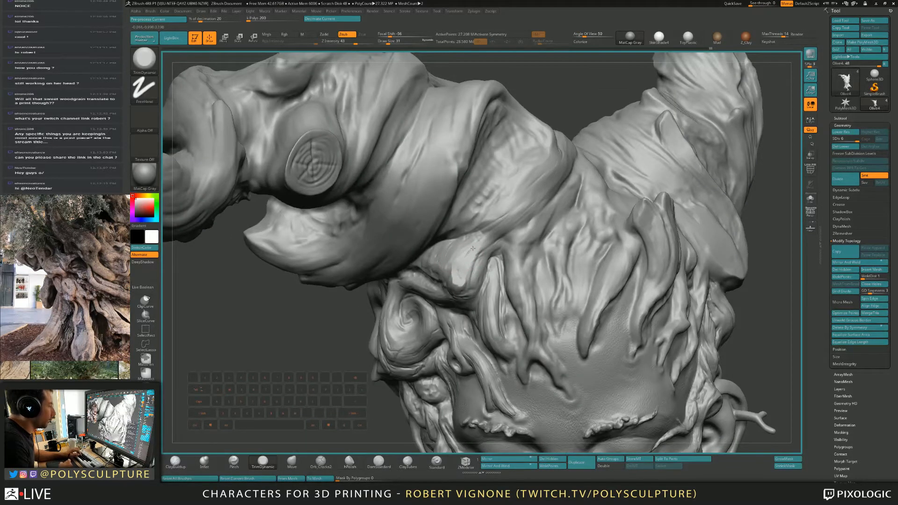
# Step: Deepen the seam between the knob and the large branch down to the neighbouring hair strand with Orb_Cracks2 at draw size 31
pyautogui.click(321, 460)
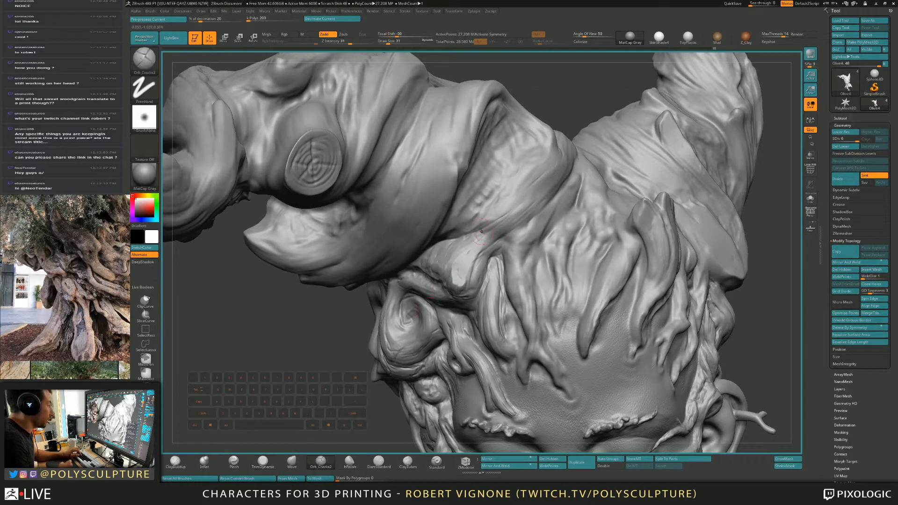
pyautogui.moveTo(458, 239); pyautogui.dragTo(508, 231)
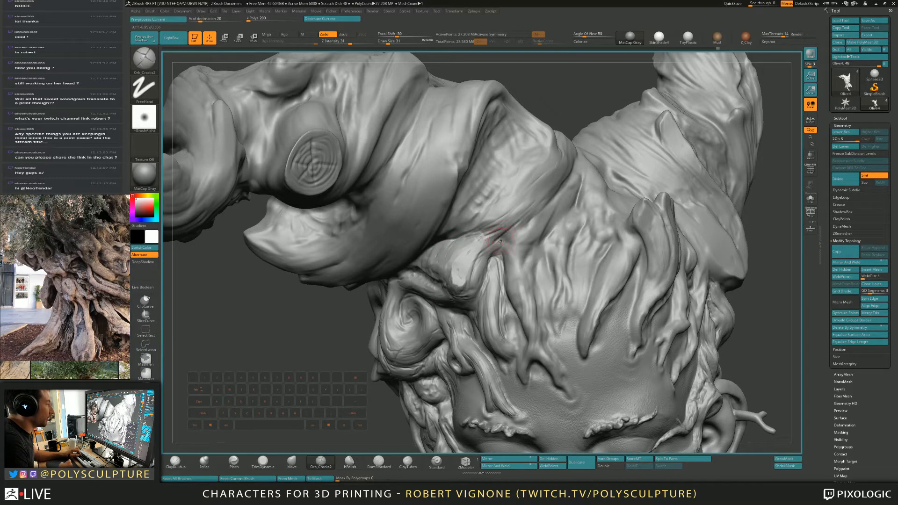
pyautogui.moveTo(497, 254); pyautogui.dragTo(499, 236, button='right')
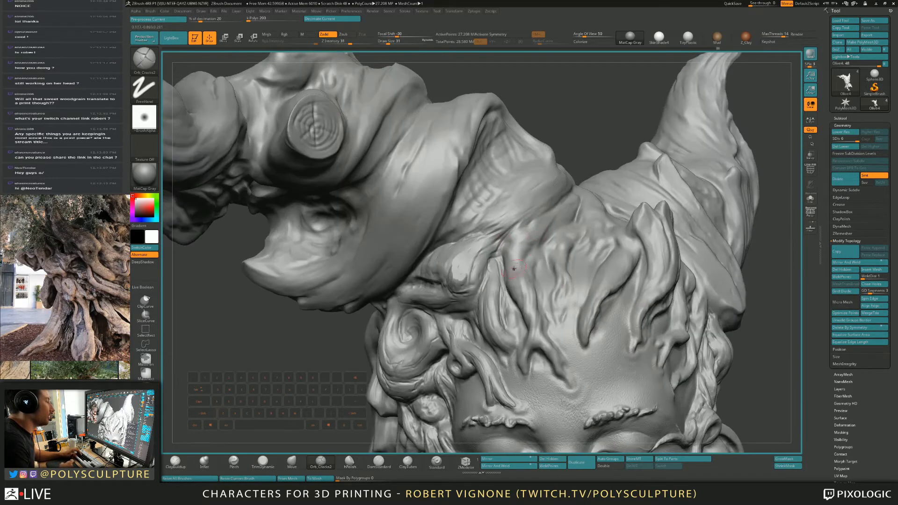
pyautogui.moveTo(506, 269); pyautogui.dragTo(517, 282, button='right')
pyautogui.moveTo(496, 261)
pyautogui.mouseDown()
pyautogui.moveTo(518, 294)
pyautogui.moveTo(532, 297)
pyautogui.mouseUp()
# Step: Build ridges from the hairline strands up into the large branch with ClayBuildup at draw size 29
pyautogui.press('1')
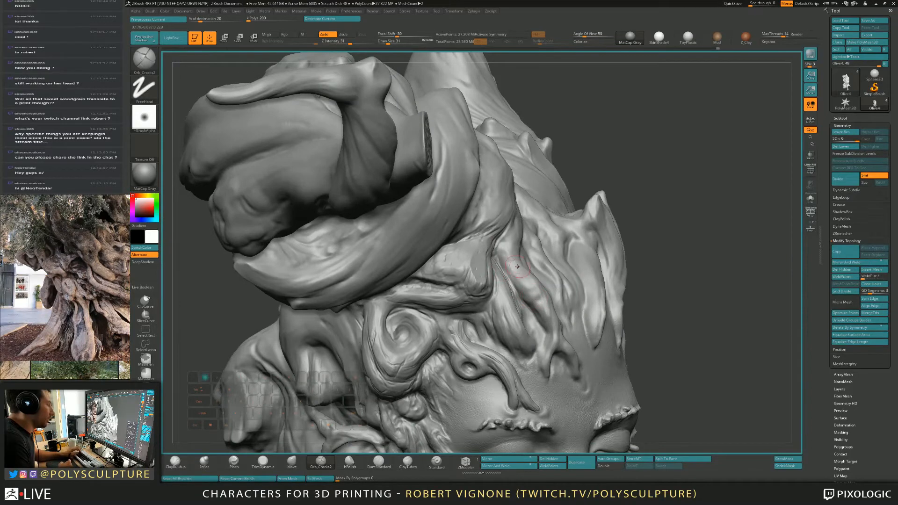
pyautogui.moveTo(519, 260); pyautogui.dragTo(509, 255, button='right')
pyautogui.press('s')
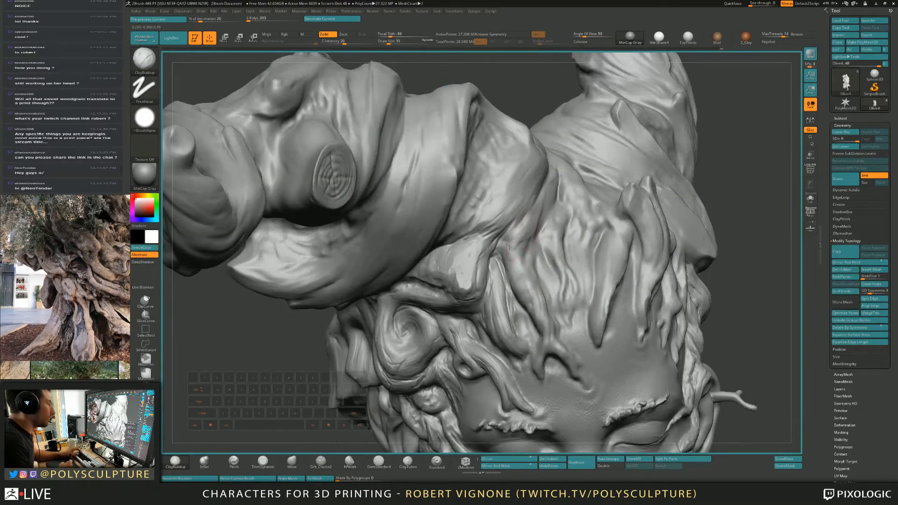
pyautogui.click(513, 260)
pyautogui.moveTo(514, 260)
pyautogui.mouseDown()
pyautogui.moveTo(518, 225)
pyautogui.moveTo(531, 221)
pyautogui.mouseUp()
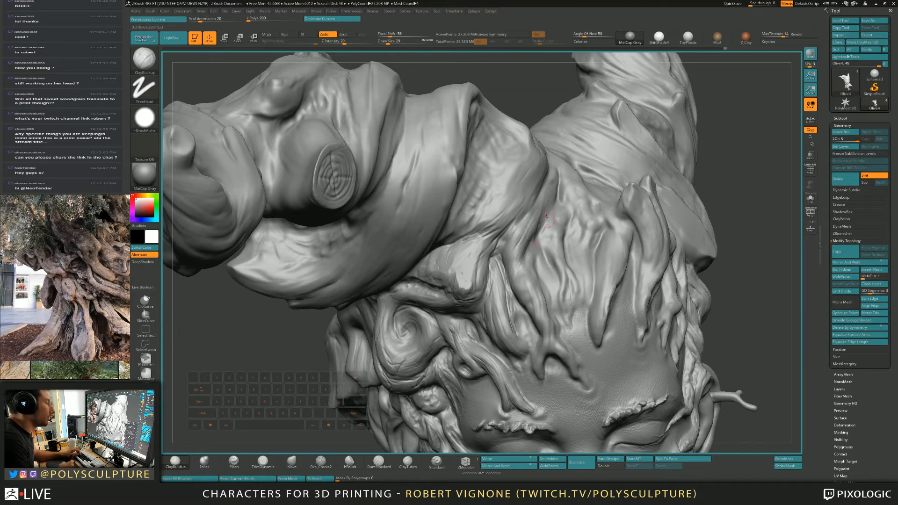
pyautogui.moveTo(548, 241); pyautogui.dragTo(519, 206, button='right')
pyautogui.moveTo(551, 236); pyautogui.dragTo(552, 257, button='right')
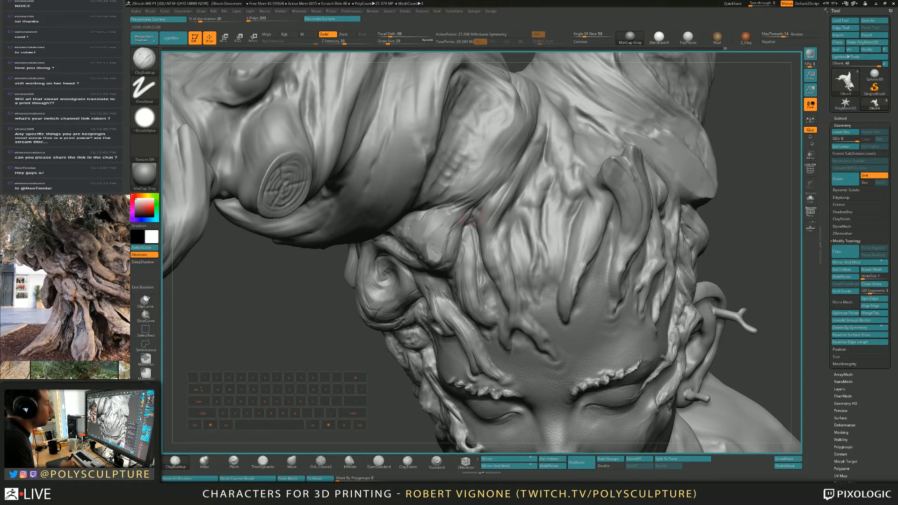
# Step: Carve creases into the root beside the spiral curl and below the knob with Orb_Cracks2, reducing the draw size to 22
pyautogui.click(321, 462)
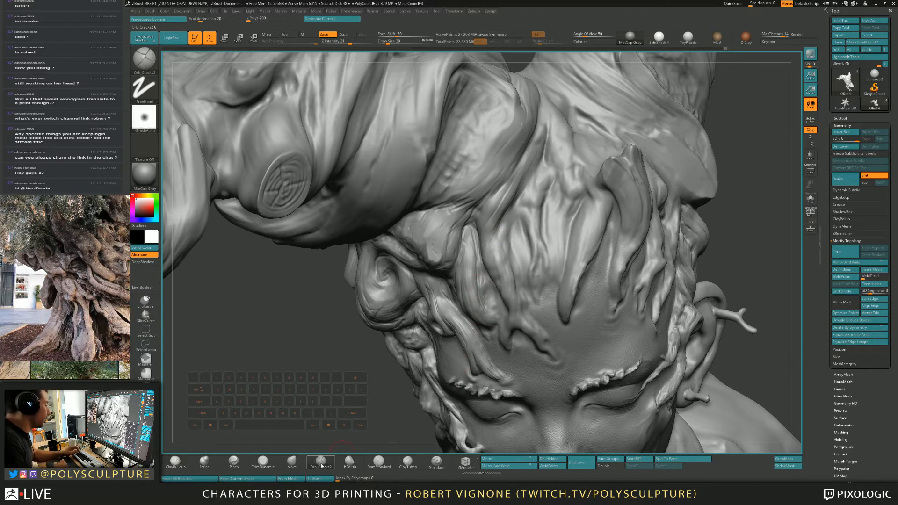
pyautogui.moveTo(479, 269); pyautogui.dragTo(533, 247, button='right')
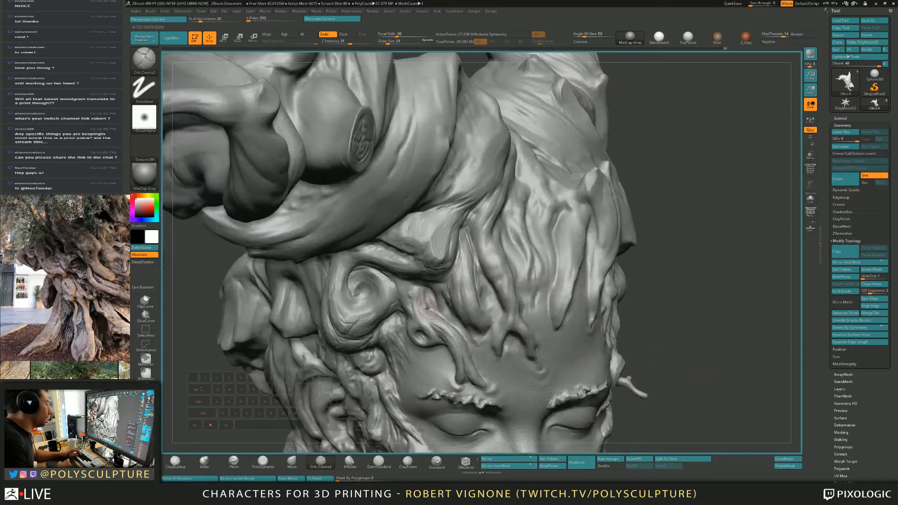
pyautogui.press('s')
pyautogui.moveTo(434, 303); pyautogui.dragTo(418, 295)
pyautogui.press('s')
pyautogui.moveTo(417, 295)
pyautogui.mouseDown(button='right')
pyautogui.moveTo(445, 257)
pyautogui.moveTo(433, 253)
pyautogui.mouseUp(button='right')
pyautogui.press('s')
pyautogui.moveTo(433, 253); pyautogui.dragTo(435, 252)
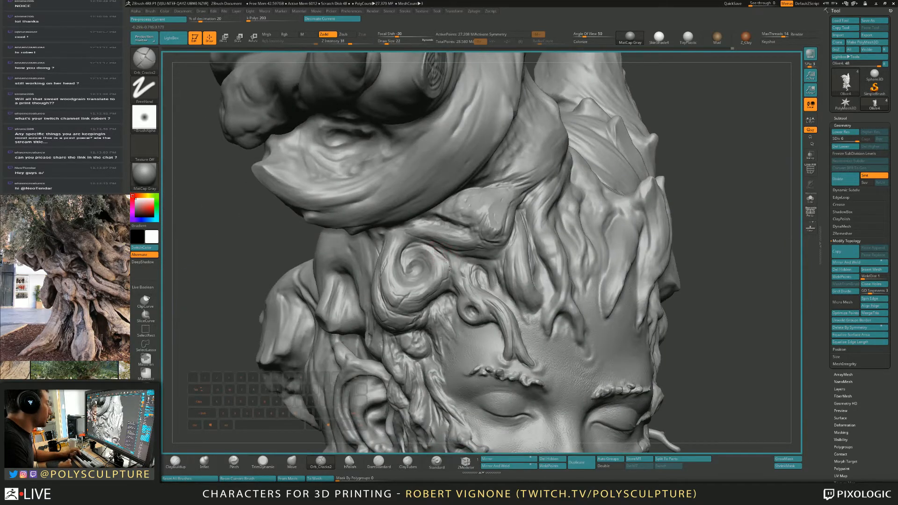
# Step: Cut further Orb_Cracks2 grooves beneath the knob, between the spiral curl and the adjacent hair strand
pyautogui.moveTo(446, 288); pyautogui.dragTo(449, 281, button='right')
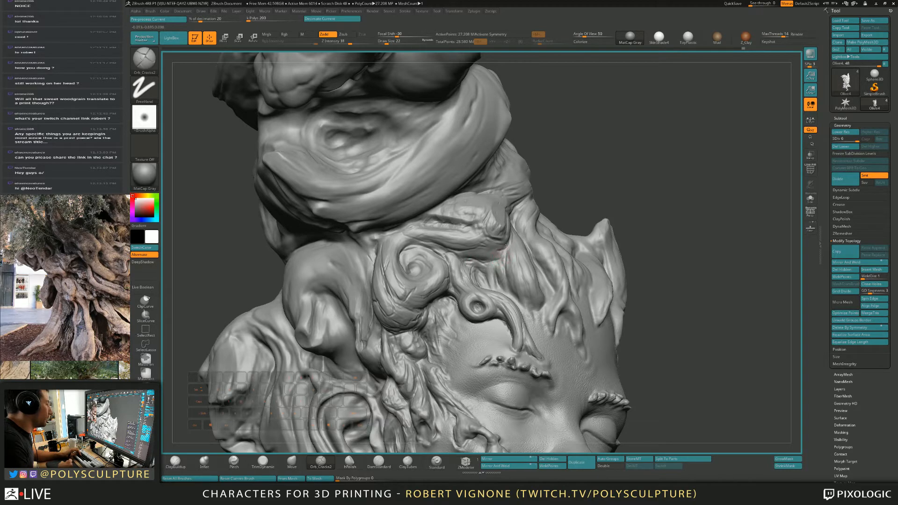
pyautogui.moveTo(511, 245)
pyautogui.mouseDown(button='right')
pyautogui.moveTo(475, 243)
pyautogui.moveTo(462, 229)
pyautogui.moveTo(473, 257)
pyautogui.moveTo(461, 247)
pyautogui.moveTo(477, 230)
pyautogui.moveTo(540, 221)
pyautogui.moveTo(589, 187)
pyautogui.moveTo(552, 272)
pyautogui.moveTo(524, 282)
pyautogui.moveTo(547, 267)
pyautogui.moveTo(525, 244)
pyautogui.mouseUp(button='right')
pyautogui.press('s')
pyautogui.click(452, 255)
pyautogui.press('[')
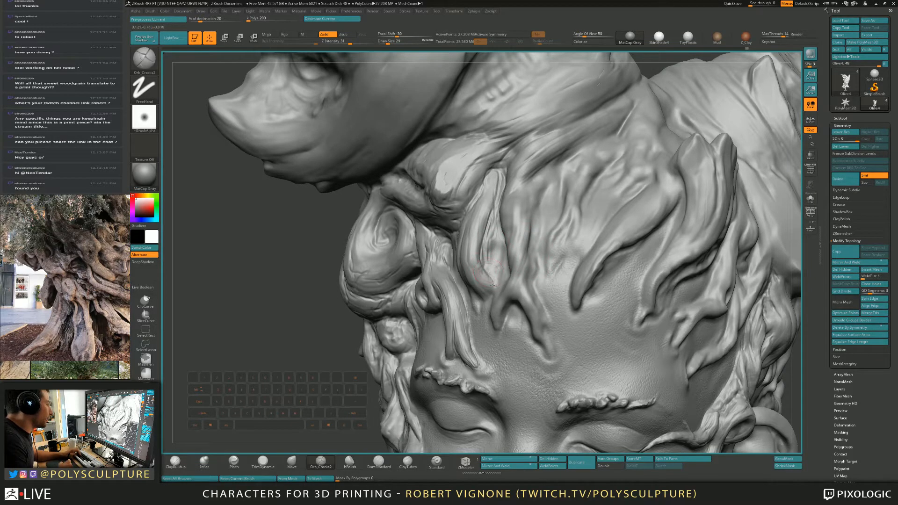
# Step: Define the lower tip of the narrow hair strand against the forehead with Orb_Cracks2 at draw size 14
pyautogui.press('s')
pyautogui.moveTo(492, 285); pyautogui.dragTo(491, 282)
pyautogui.moveTo(491, 282); pyautogui.dragTo(522, 289, button='right')
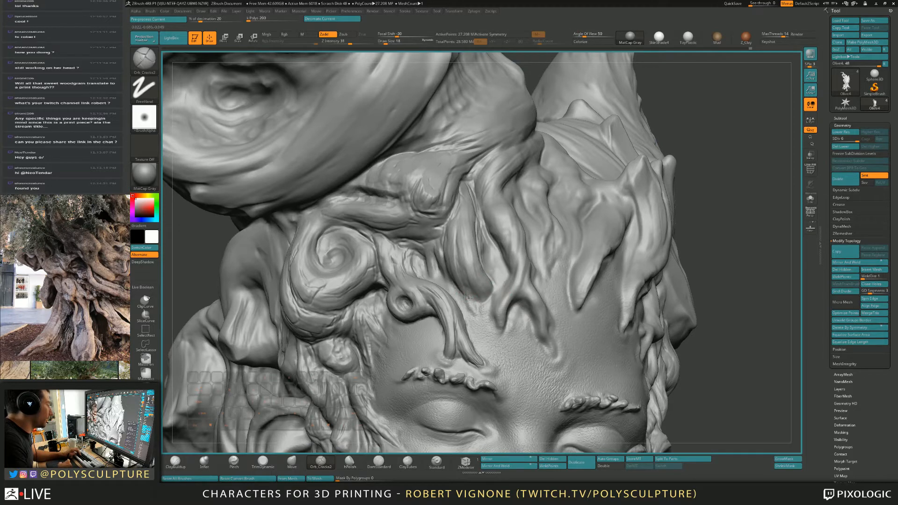
pyautogui.press(']')
pyautogui.moveTo(494, 286); pyautogui.dragTo(489, 293)
pyautogui.moveTo(471, 287); pyautogui.dragTo(491, 289, button='right')
pyautogui.press('[')
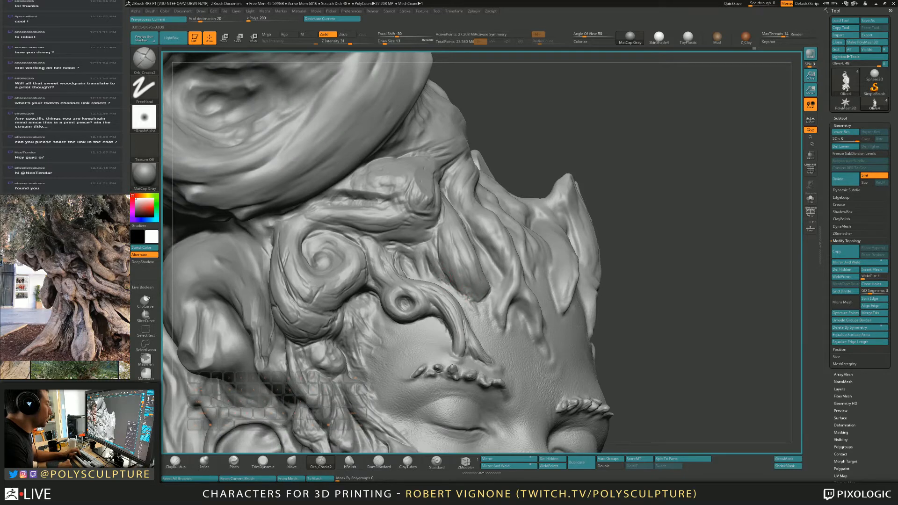
# Step: Carve small cracks into the recess between the looped root and the narrow hair strand with Orb_Cracks2 at draw size 17
pyautogui.moveTo(442, 280); pyautogui.dragTo(432, 272)
pyautogui.moveTo(428, 276)
pyautogui.mouseDown(button='right')
pyautogui.moveTo(403, 285)
pyautogui.moveTo(436, 271)
pyautogui.mouseUp(button='right')
pyautogui.press('s')
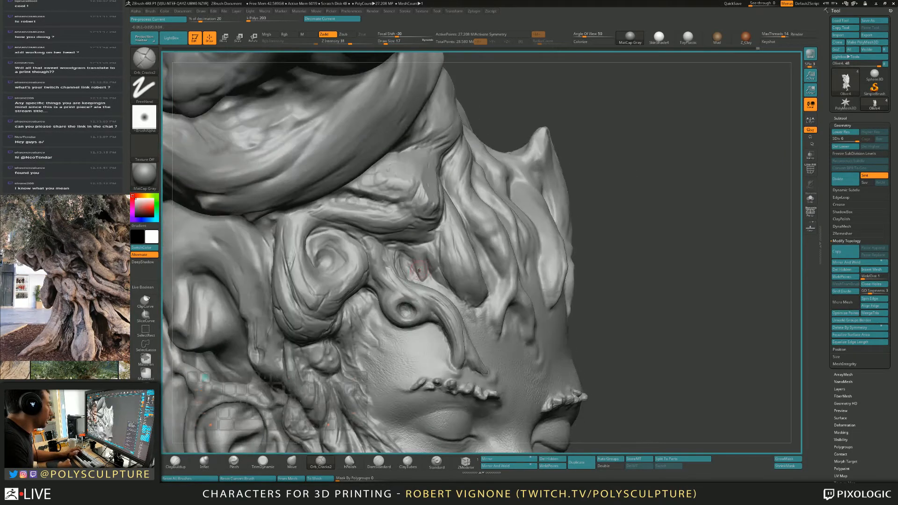
# Step: Add ClayBuildup strokes at draw size 12 in the recess beneath the knob to blend the looped root and hair strand
pyautogui.press('1')
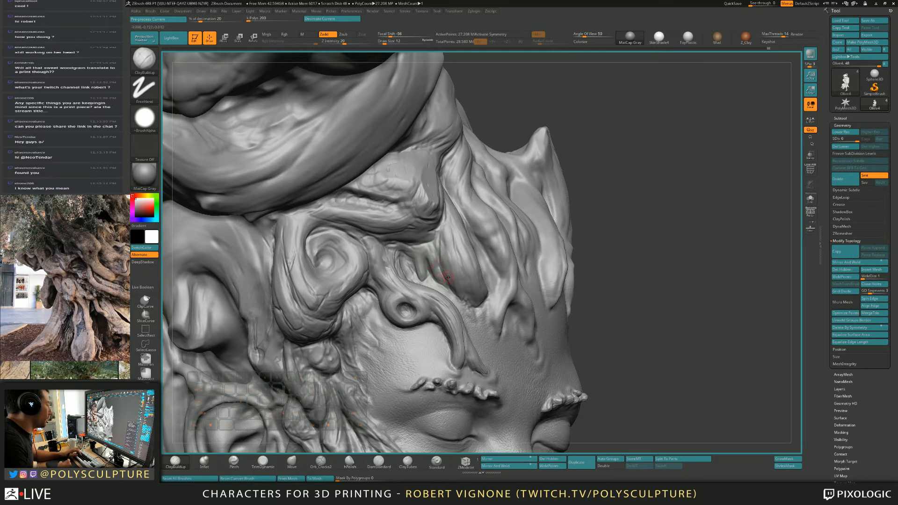
pyautogui.press('s')
pyautogui.moveTo(453, 287); pyautogui.dragTo(455, 287)
pyautogui.moveTo(473, 268); pyautogui.dragTo(439, 261, button='right')
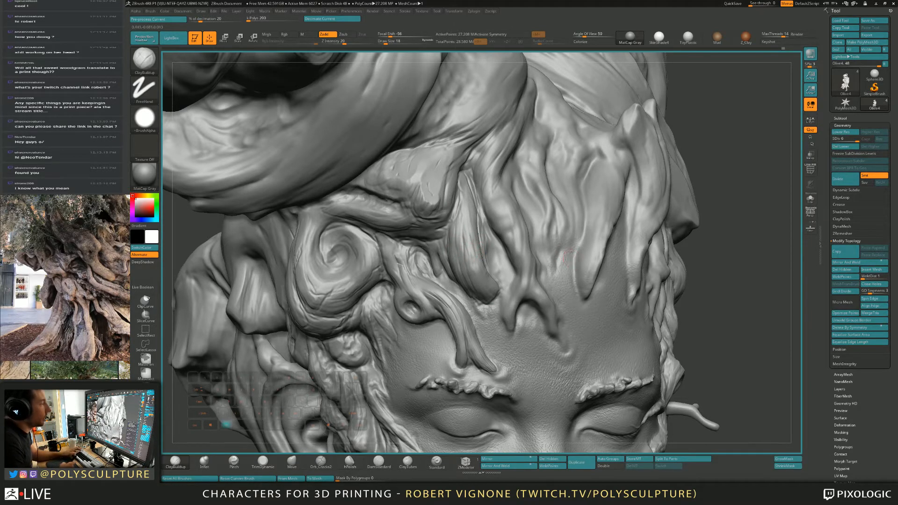
# Step: Build thin root strands in the gap under the knob with ClayBuildup, raising the draw size from 8 to 16
pyautogui.keyDown('alt'); pyautogui.moveTo(551, 254); pyautogui.dragTo(556, 220, button='right'); pyautogui.keyUp('alt')
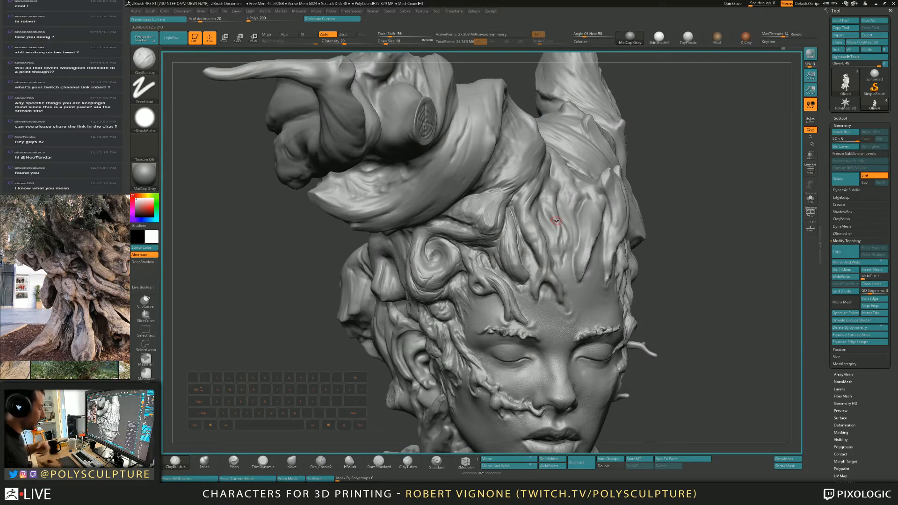
pyautogui.moveTo(491, 207); pyautogui.dragTo(470, 300, button='right')
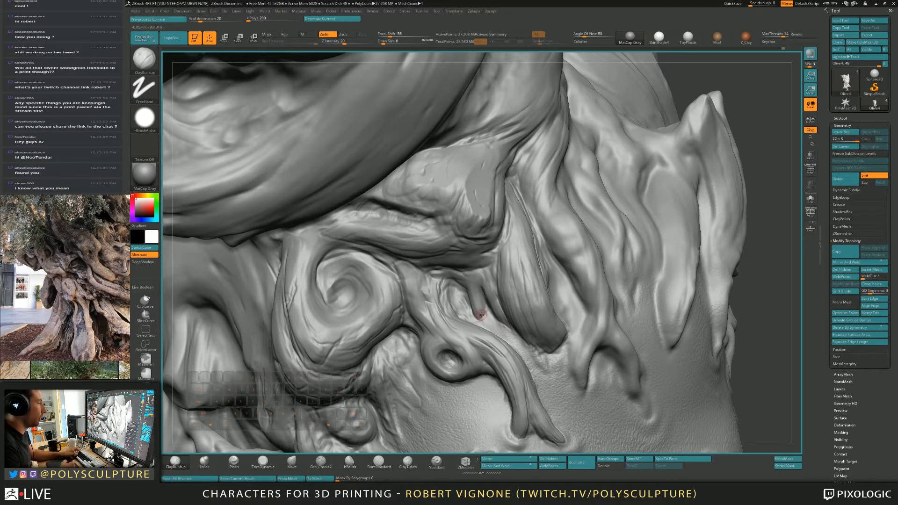
pyautogui.moveTo(508, 260); pyautogui.dragTo(484, 281, button='right')
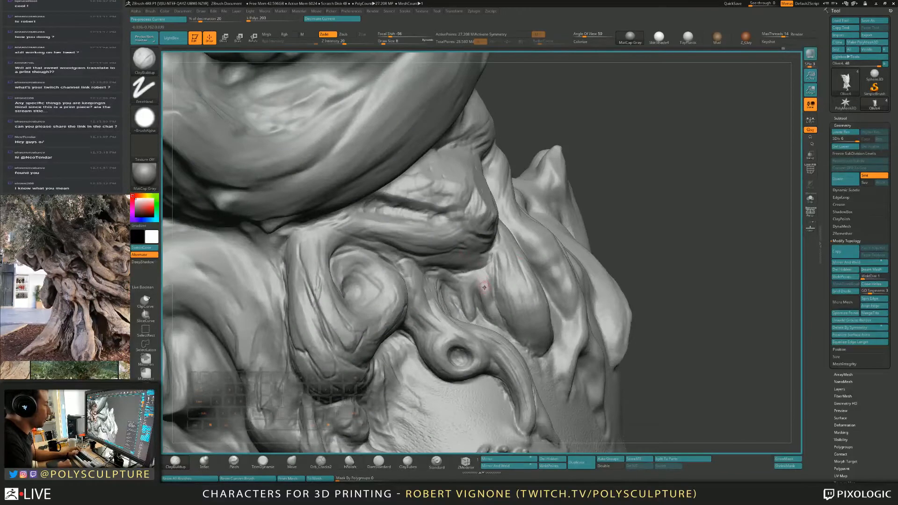
pyautogui.press('s')
pyautogui.moveTo(485, 287)
pyautogui.mouseDown()
pyautogui.moveTo(453, 273)
pyautogui.moveTo(476, 272)
pyautogui.moveTo(482, 282)
pyautogui.moveTo(483, 271)
pyautogui.moveTo(445, 261)
pyautogui.moveTo(463, 268)
pyautogui.mouseUp()
pyautogui.moveTo(465, 275); pyautogui.dragTo(440, 265, button='right')
pyautogui.moveTo(463, 264); pyautogui.dragTo(481, 255)
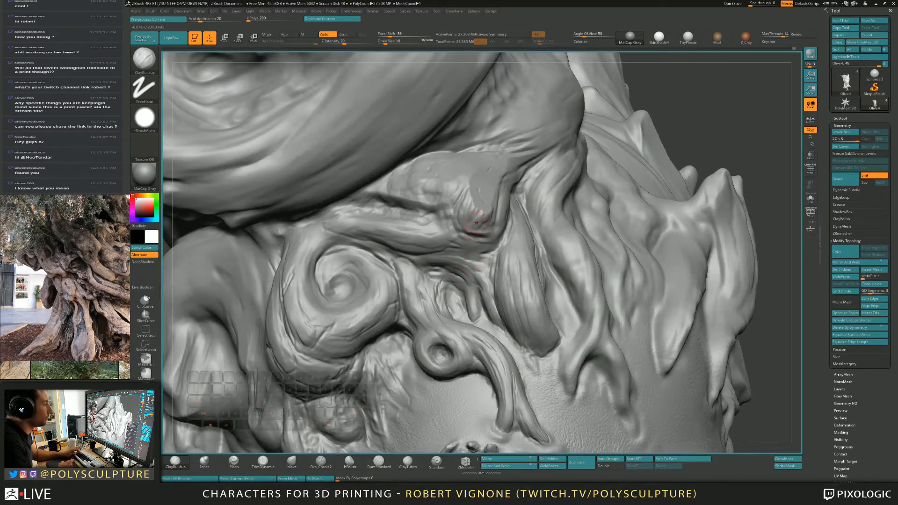
# Step: Build long ClayBuildup ridges along the narrow hair strand, from its rounded lower end to its upper tip, at draw size 16
pyautogui.moveTo(479, 225)
pyautogui.mouseDown(button='right')
pyautogui.moveTo(493, 223)
pyautogui.moveTo(502, 270)
pyautogui.moveTo(486, 305)
pyautogui.mouseUp(button='right')
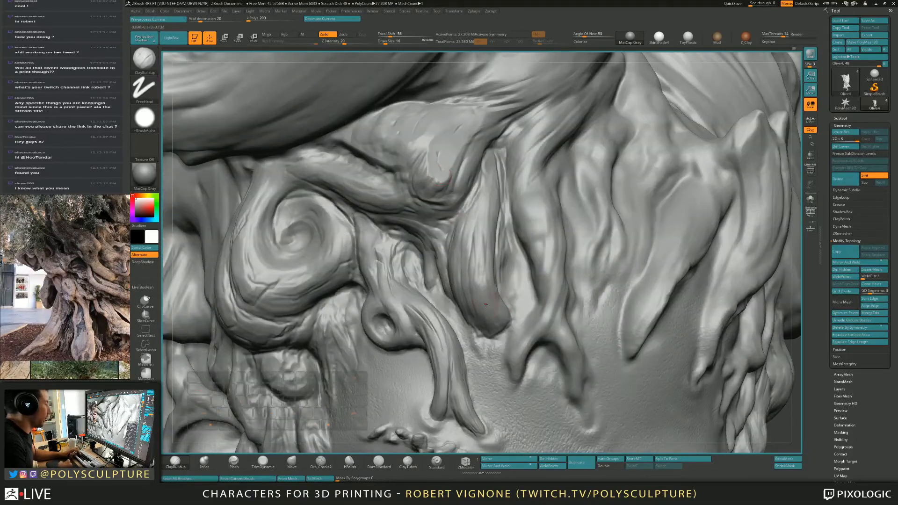
pyautogui.moveTo(481, 286); pyautogui.dragTo(487, 178)
pyautogui.moveTo(485, 259); pyautogui.dragTo(496, 165)
pyautogui.moveTo(487, 232); pyautogui.dragTo(490, 161)
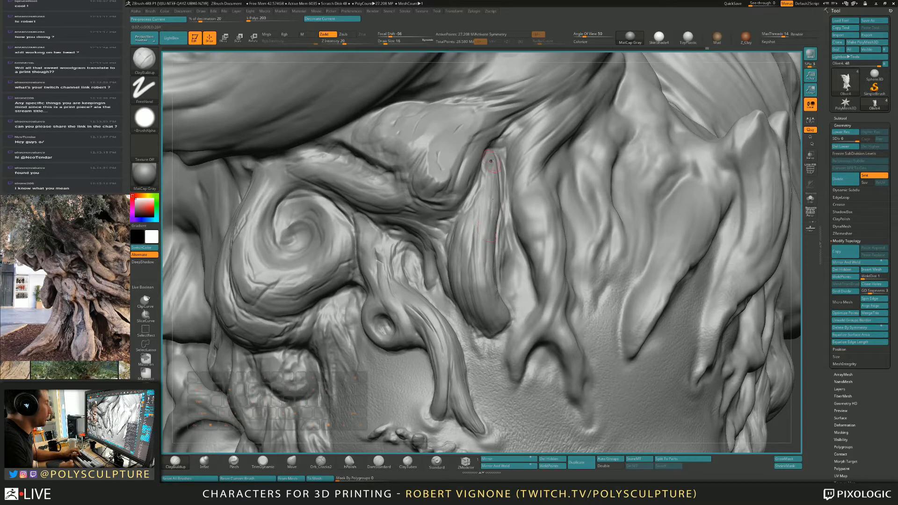
# Step: Add ClayBuildup ridges to the upper half of the narrow hair strand at draw size 16
pyautogui.moveTo(472, 211); pyautogui.dragTo(480, 169)
pyautogui.moveTo(471, 210); pyautogui.dragTo(487, 164)
pyautogui.moveTo(486, 249); pyautogui.dragTo(488, 188)
# Step: Carve fine cracks along the narrow hair strand with Orb_Cracks2 at draw size 8
pyautogui.press('s')
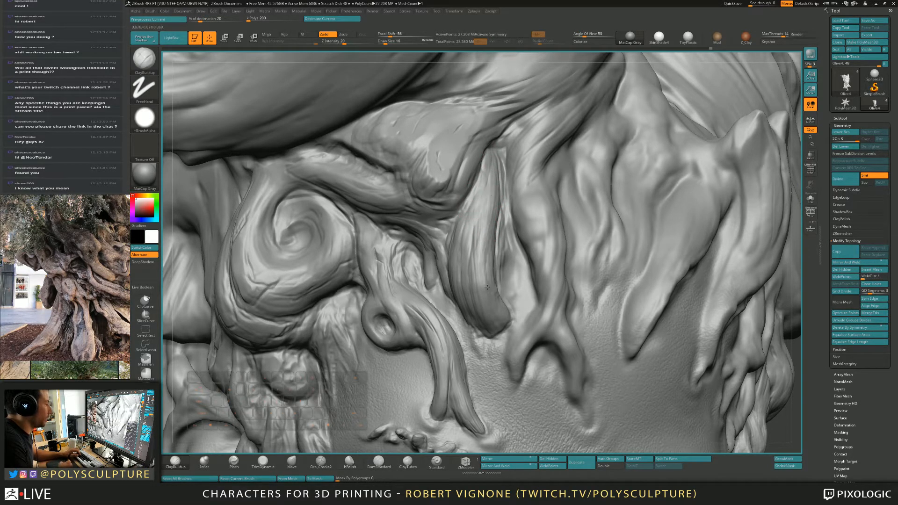
pyautogui.click(320, 462)
pyautogui.moveTo(412, 300); pyautogui.dragTo(475, 274, button='right')
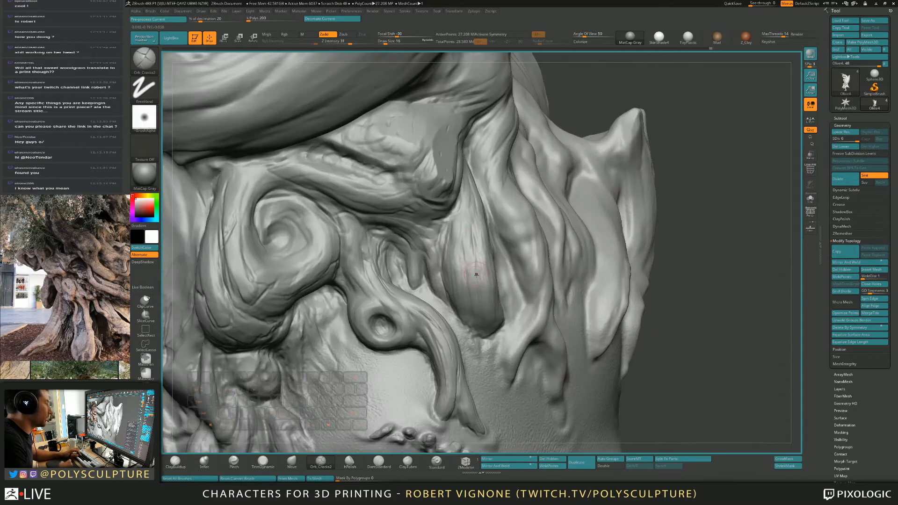
pyautogui.press('s')
pyautogui.moveTo(477, 278); pyautogui.dragTo(462, 224)
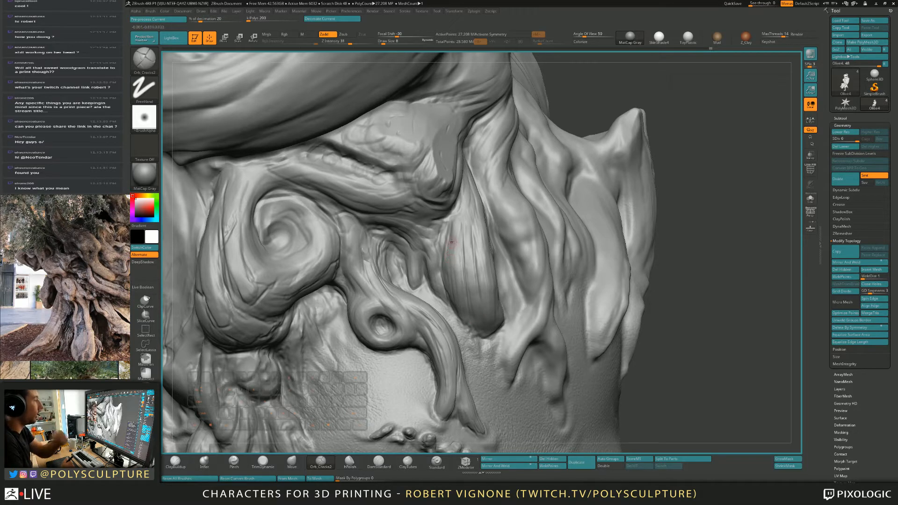
# Step: Carve Orb_Cracks2 creases into the recess between the looped root and the narrow strand, starting at draw size 17
pyautogui.moveTo(450, 251); pyautogui.dragTo(462, 244, button='right')
pyautogui.press('s')
pyautogui.moveTo(454, 248); pyautogui.dragTo(458, 248)
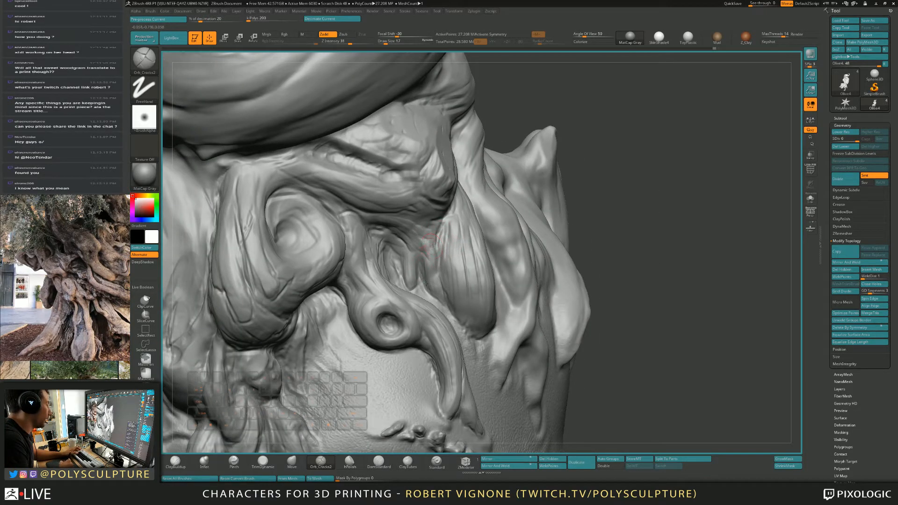
pyautogui.press('s')
pyautogui.moveTo(411, 287); pyautogui.dragTo(406, 287)
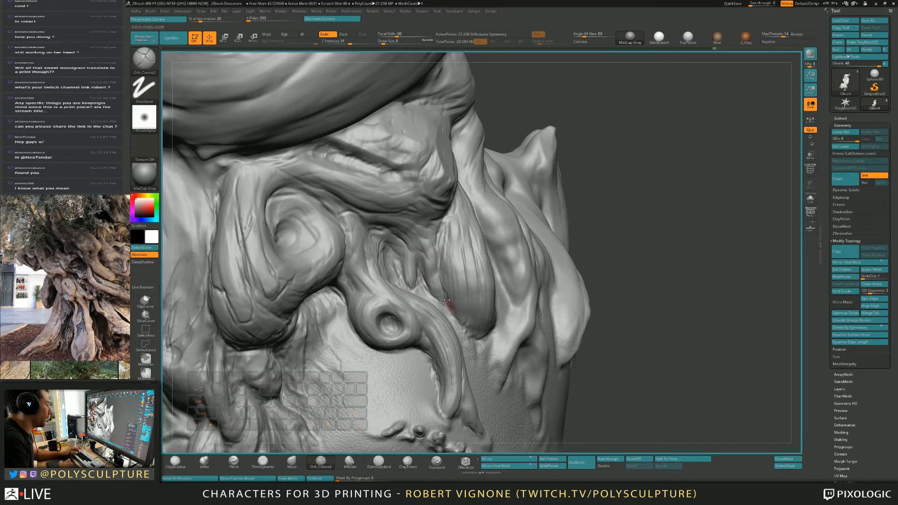
# Step: Cut a crease along the outer side of the narrow strand with Orb_Cracks2 at draw size 12
pyautogui.moveTo(458, 319)
pyautogui.mouseDown(button='right')
pyautogui.moveTo(446, 320)
pyautogui.moveTo(448, 275)
pyautogui.moveTo(486, 268)
pyautogui.moveTo(487, 252)
pyautogui.mouseUp(button='right')
pyautogui.press(']')
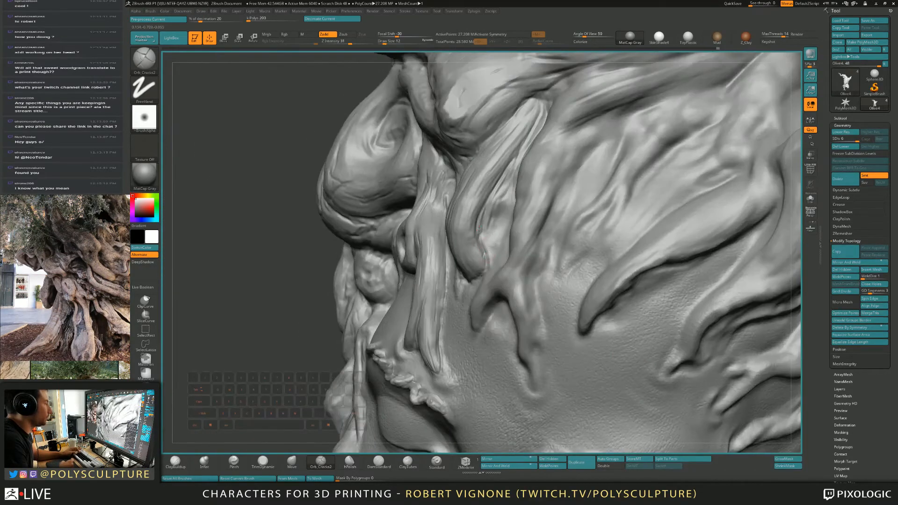
pyautogui.moveTo(479, 229); pyautogui.dragTo(485, 199)
# Step: Adjust the shape of the narrow hair strand above the forehead with the Move brush at draw size 20
pyautogui.keyDown('ctrl'); pyautogui.moveTo(486, 199); pyautogui.dragTo(485, 182, button='right'); pyautogui.keyUp('ctrl')
pyautogui.moveTo(485, 182)
pyautogui.mouseDown(button='right')
pyautogui.moveTo(491, 192)
pyautogui.moveTo(474, 204)
pyautogui.mouseUp(button='right')
pyautogui.press('s')
pyautogui.moveTo(474, 204); pyautogui.dragTo(481, 204)
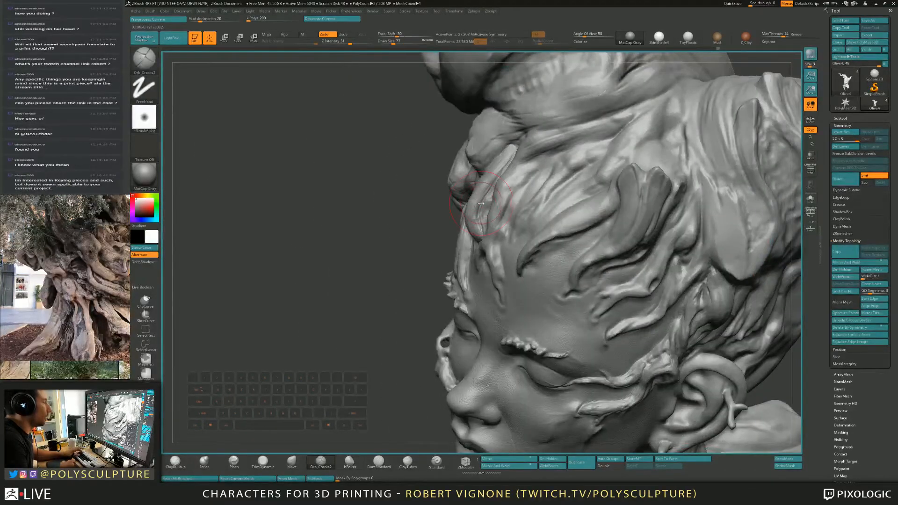
pyautogui.press('b')
pyautogui.press('m')
pyautogui.press('v')
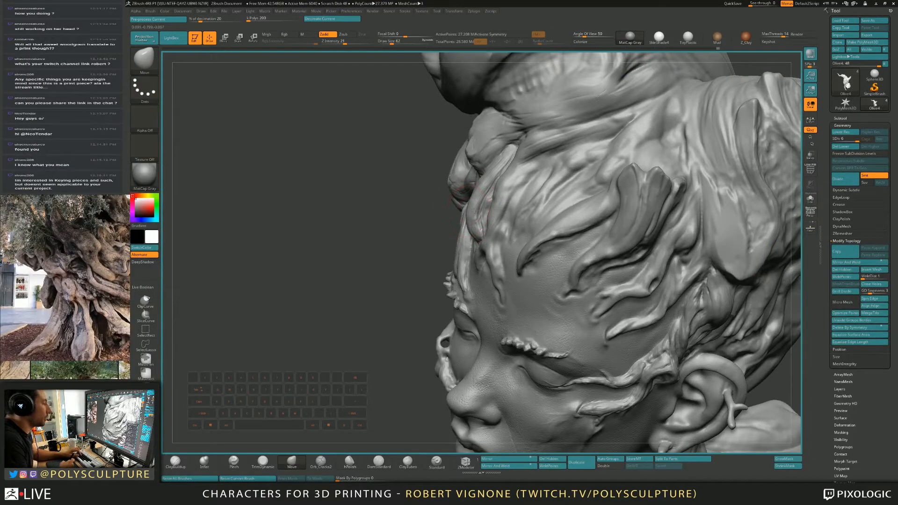
pyautogui.moveTo(473, 210)
pyautogui.mouseDown(button='right')
pyautogui.moveTo(487, 211)
pyautogui.moveTo(485, 234)
pyautogui.moveTo(489, 222)
pyautogui.moveTo(518, 211)
pyautogui.moveTo(466, 213)
pyautogui.mouseUp(button='right')
pyautogui.press('s')
pyautogui.moveTo(463, 214); pyautogui.dragTo(457, 213)
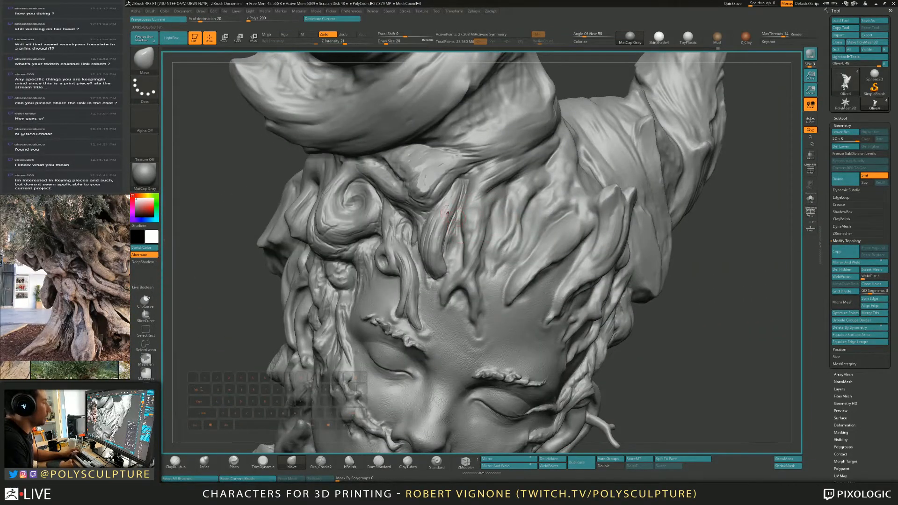
# Step: Build fine ClayBuildup strokes at draw size 7 where the hair strands run into the cheek root
pyautogui.press('b')
pyautogui.press('c')
pyautogui.press('b')
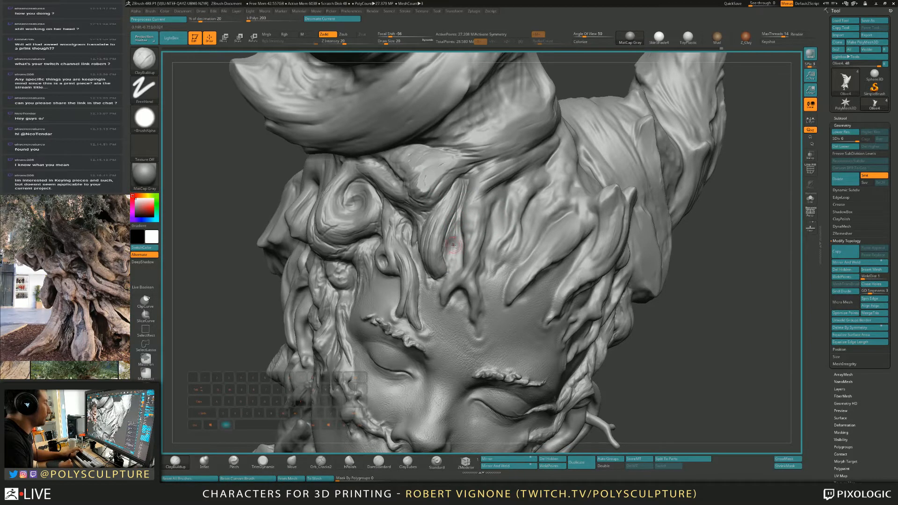
pyautogui.moveTo(452, 256); pyautogui.dragTo(455, 266, button='right')
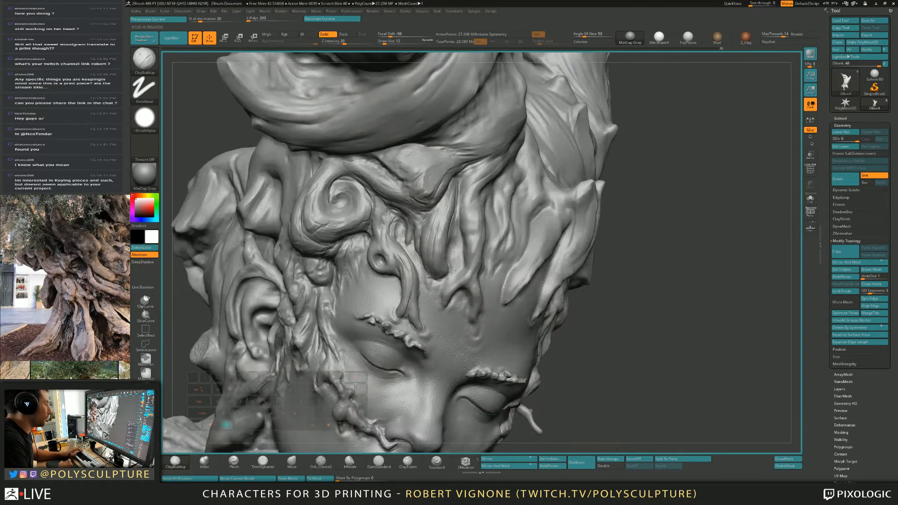
pyautogui.moveTo(419, 334)
pyautogui.keyDown('alt'); pyautogui.mouseDown(button='right')
pyautogui.moveTo(514, 169)
pyautogui.moveTo(421, 187)
pyautogui.moveTo(437, 232)
pyautogui.moveTo(492, 264)
pyautogui.moveTo(461, 248)
pyautogui.moveTo(509, 229)
pyautogui.moveTo(552, 193)
pyautogui.moveTo(524, 202)
pyautogui.moveTo(523, 180)
pyautogui.moveTo(493, 192)
pyautogui.mouseUp(button='right'); pyautogui.keyUp('alt')
pyautogui.press('s')
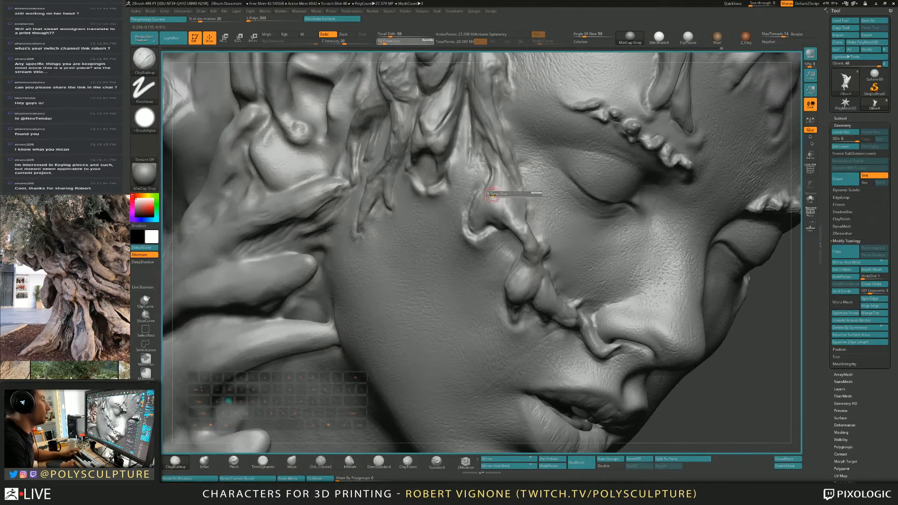
pyautogui.moveTo(498, 194); pyautogui.dragTo(494, 194)
pyautogui.moveTo(488, 187); pyautogui.dragTo(496, 165, button='right')
pyautogui.press('1')
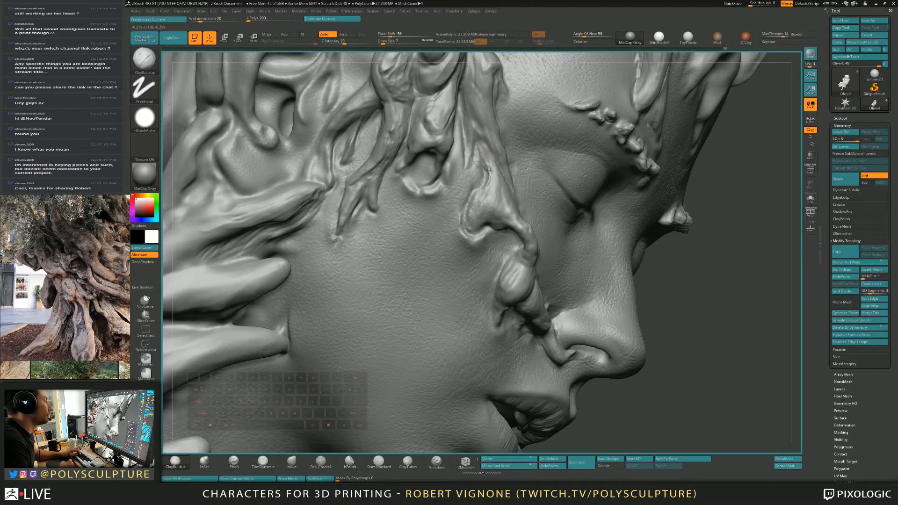
# Step: Thicken the upper lobe of the cheek root with ClayBuildup strokes at draw size 16
pyautogui.press('s')
pyautogui.moveTo(489, 172); pyautogui.dragTo(492, 171)
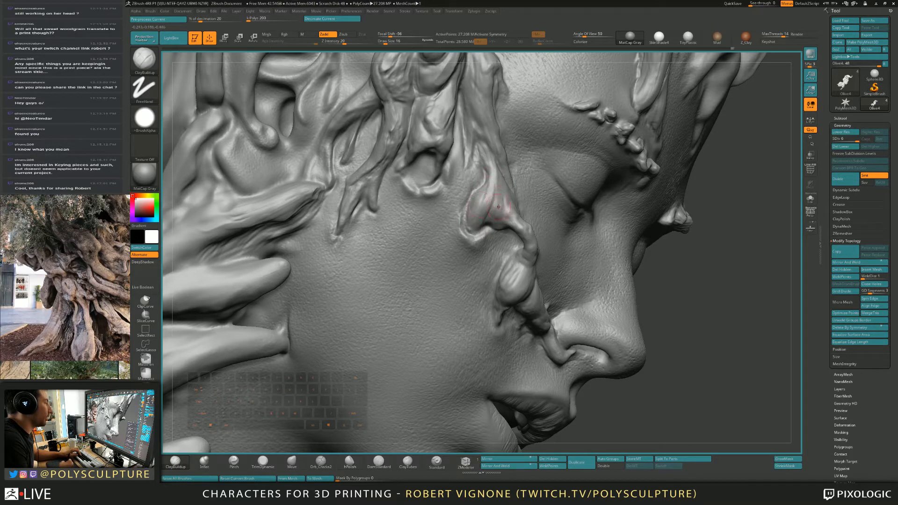
pyautogui.moveTo(500, 220); pyautogui.dragTo(456, 224, button='right')
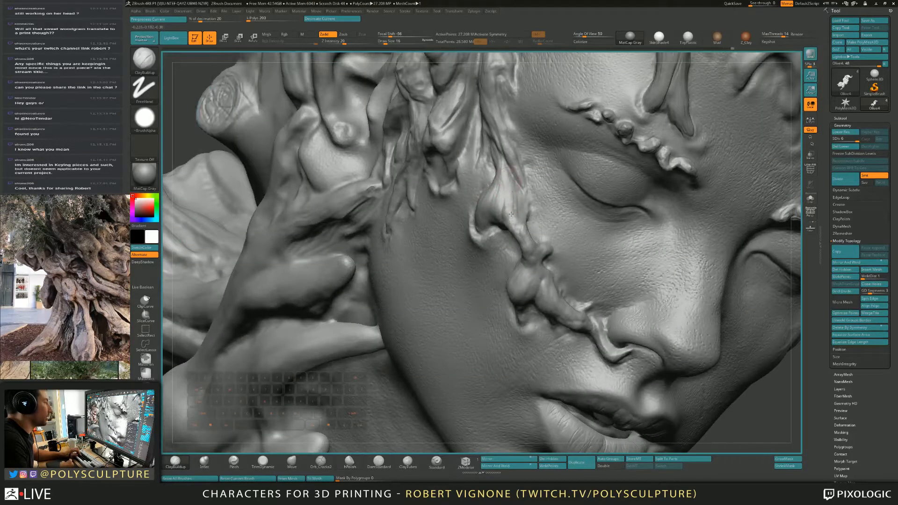
pyautogui.moveTo(511, 214); pyautogui.dragTo(513, 214)
# Step: Build ClayBuildup ridges at draw size 11 along the hair strand leading down into the cheek root
pyautogui.moveTo(501, 172); pyautogui.dragTo(520, 219, button='right')
pyautogui.press('s')
pyautogui.moveTo(526, 244); pyautogui.dragTo(524, 243)
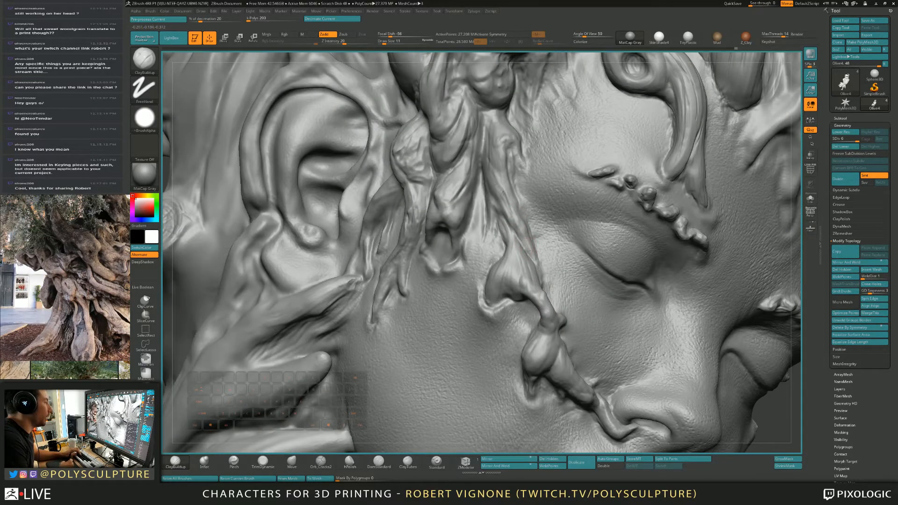
pyautogui.moveTo(503, 193); pyautogui.dragTo(509, 217)
pyautogui.moveTo(497, 172)
pyautogui.mouseDown(button='right')
pyautogui.moveTo(530, 218)
pyautogui.moveTo(507, 227)
pyautogui.moveTo(513, 238)
pyautogui.moveTo(510, 227)
pyautogui.mouseUp(button='right')
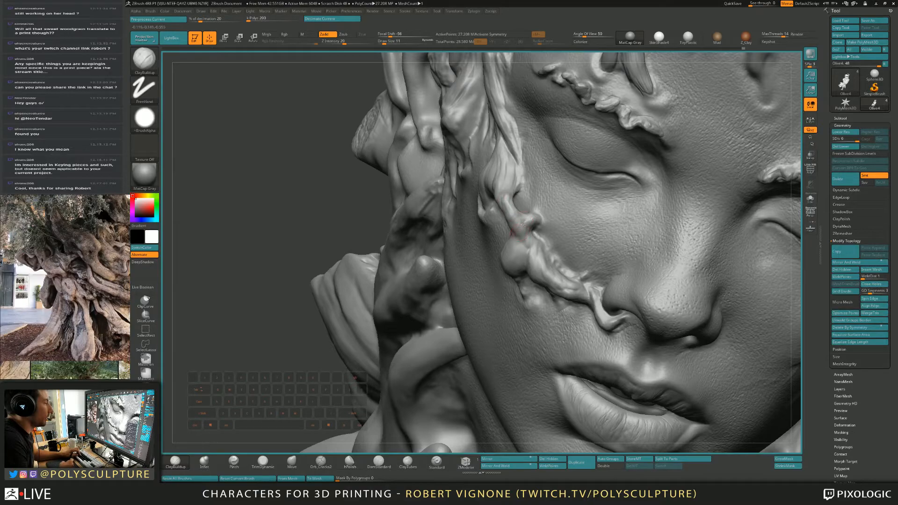
# Step: Shape the bulb and branches of the cheek root with ClayBuildup strokes at draw sizes 12 and 9
pyautogui.moveTo(522, 225); pyautogui.dragTo(513, 230, button='right')
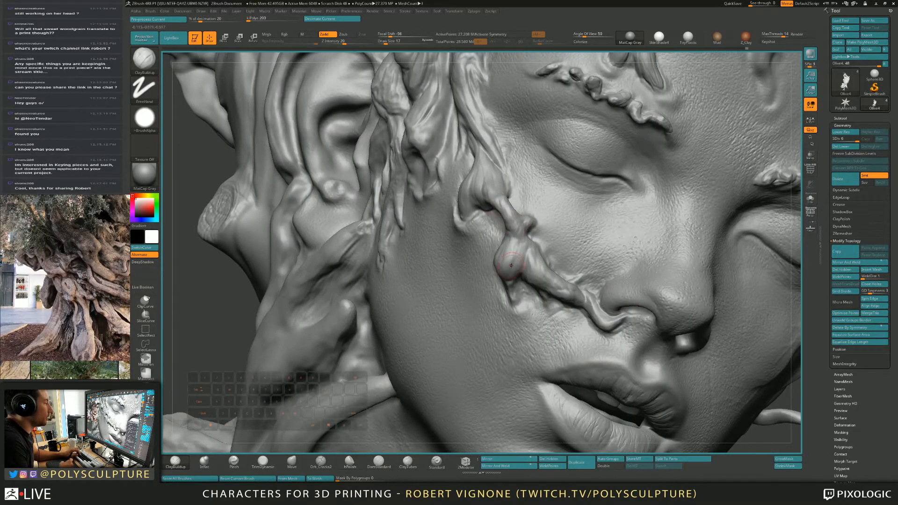
pyautogui.moveTo(511, 265); pyautogui.dragTo(498, 273, button='right')
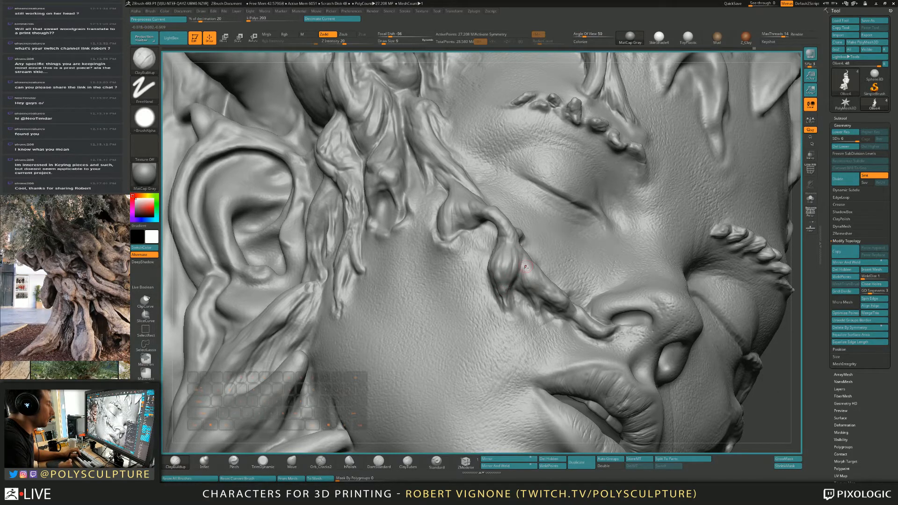
pyautogui.moveTo(536, 279)
pyautogui.mouseDown(button='right')
pyautogui.moveTo(481, 255)
pyautogui.moveTo(556, 276)
pyautogui.moveTo(513, 239)
pyautogui.moveTo(511, 224)
pyautogui.mouseUp(button='right')
# Step: Carve cracks into the underside of the cheek root's bulb and branch with Orb_Cracks2 at draw size 16
pyautogui.moveTo(509, 262)
pyautogui.keyDown('ctrl'); pyautogui.mouseDown(button='right')
pyautogui.moveTo(484, 213)
pyautogui.moveTo(495, 224)
pyautogui.moveTo(468, 231)
pyautogui.moveTo(543, 237)
pyautogui.mouseUp(button='right'); pyautogui.keyUp('ctrl')
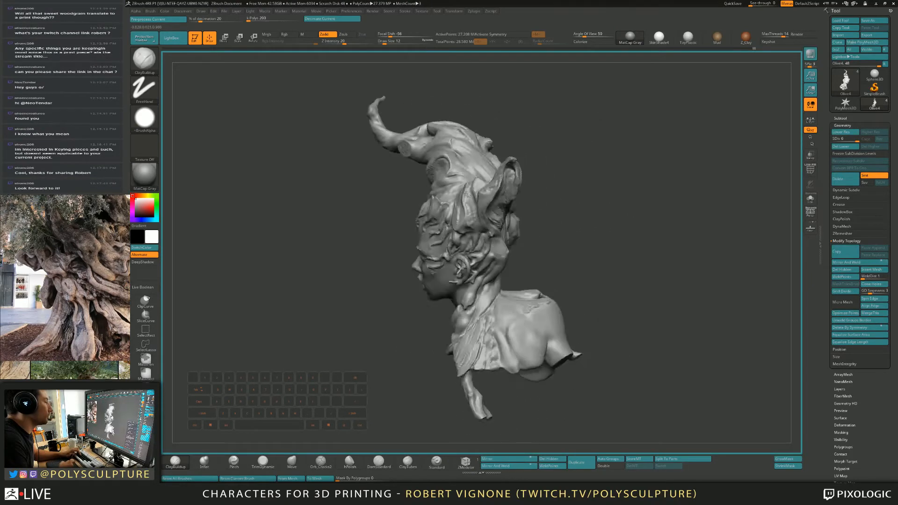
pyautogui.moveTo(440, 243); pyautogui.dragTo(526, 243, button='right')
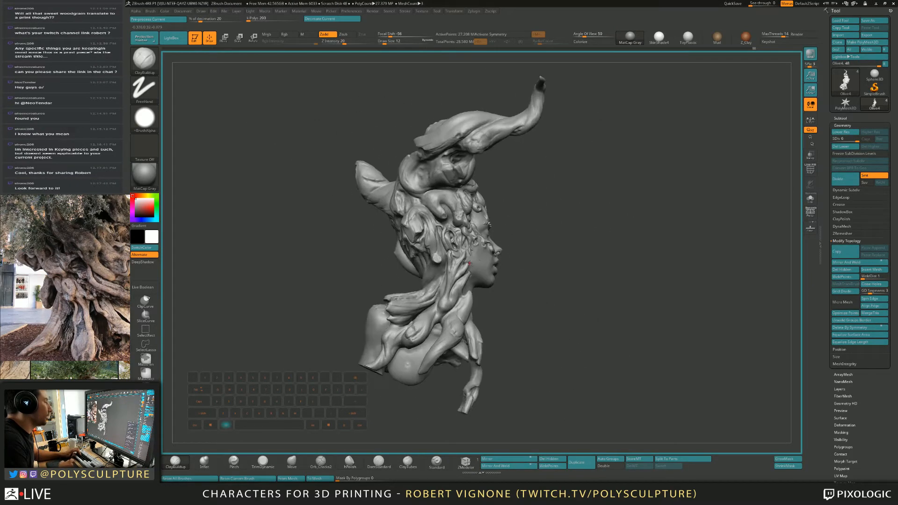
pyautogui.moveTo(469, 263); pyautogui.dragTo(448, 254, button='right')
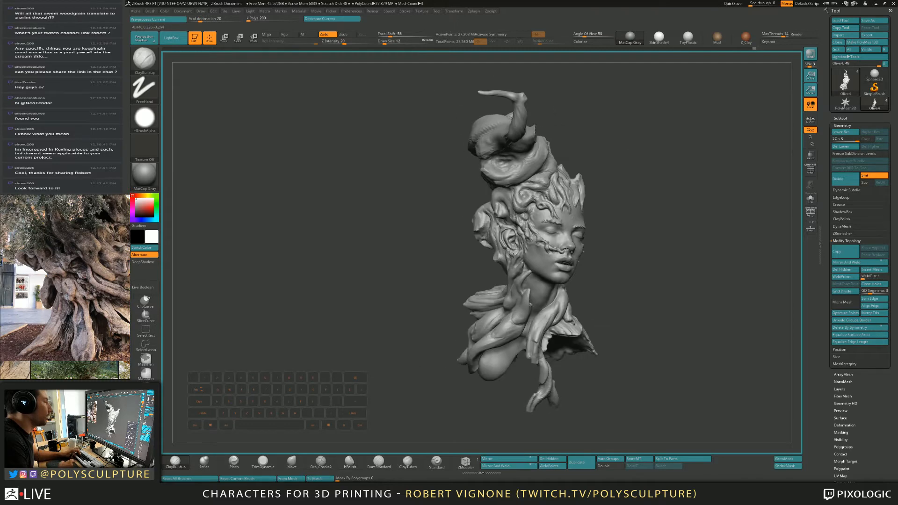
pyautogui.keyDown('alt'); pyautogui.moveTo(513, 254); pyautogui.dragTo(472, 234, button='right'); pyautogui.keyUp('alt')
pyautogui.click(320, 461)
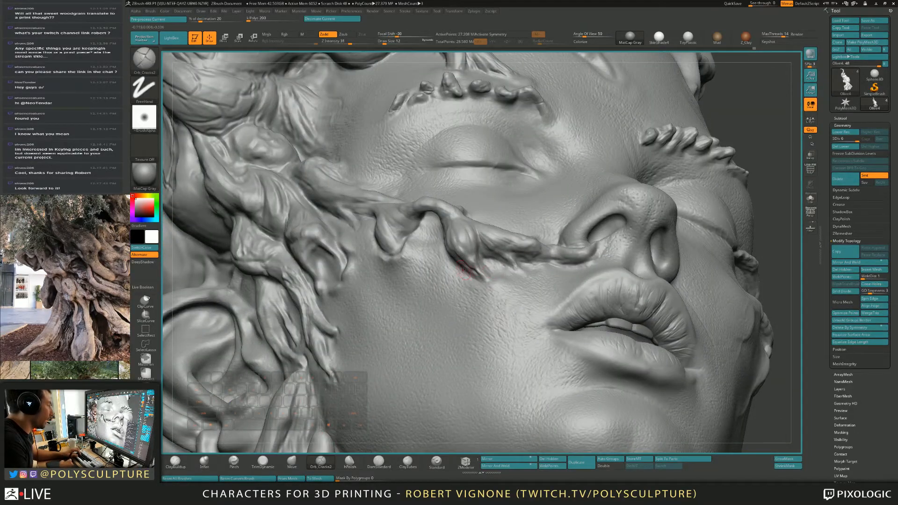
pyautogui.press(']')
pyautogui.press(']')
pyautogui.moveTo(457, 262)
pyautogui.mouseDown()
pyautogui.moveTo(475, 279)
pyautogui.moveTo(500, 262)
pyautogui.moveTo(513, 267)
pyautogui.mouseUp()
# Step: Extend the Orb_Cracks2 creases along the thin end of the cheek root towards the nostril
pyautogui.moveTo(514, 253); pyautogui.dragTo(520, 279, button='right')
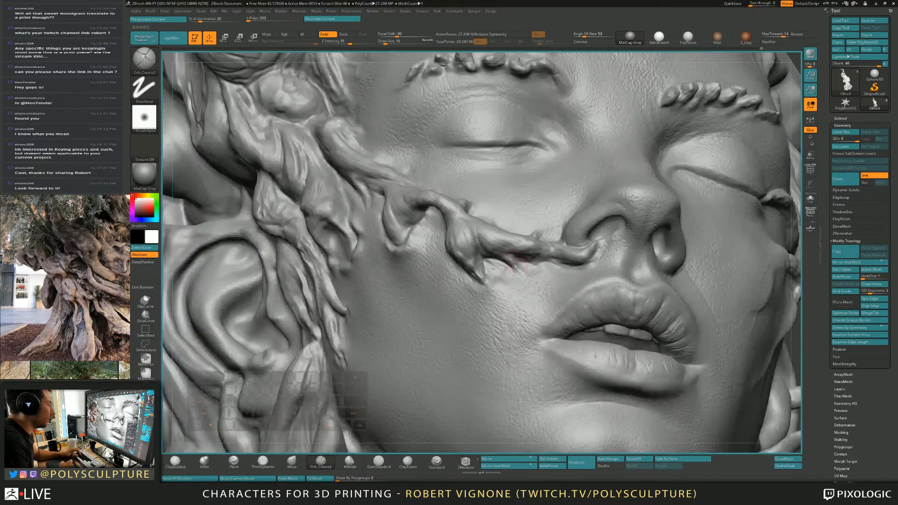
pyautogui.moveTo(514, 262); pyautogui.dragTo(558, 257)
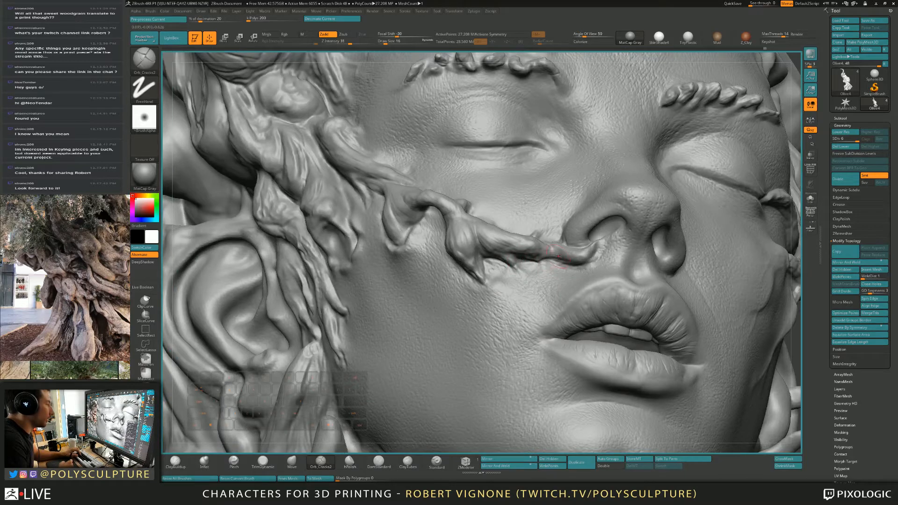
pyautogui.moveTo(563, 241); pyautogui.dragTo(514, 234, button='right')
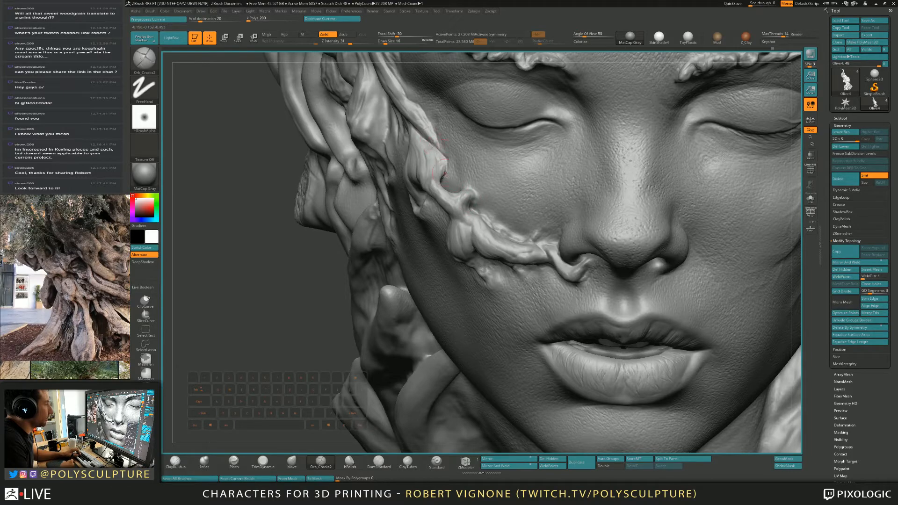
# Step: Deepen the hollow of the forked root tip between ear and cheek root with Orb_Cracks2 at draw size 20
pyautogui.moveTo(447, 199)
pyautogui.mouseDown(button='right')
pyautogui.moveTo(496, 201)
pyautogui.moveTo(479, 216)
pyautogui.mouseUp(button='right')
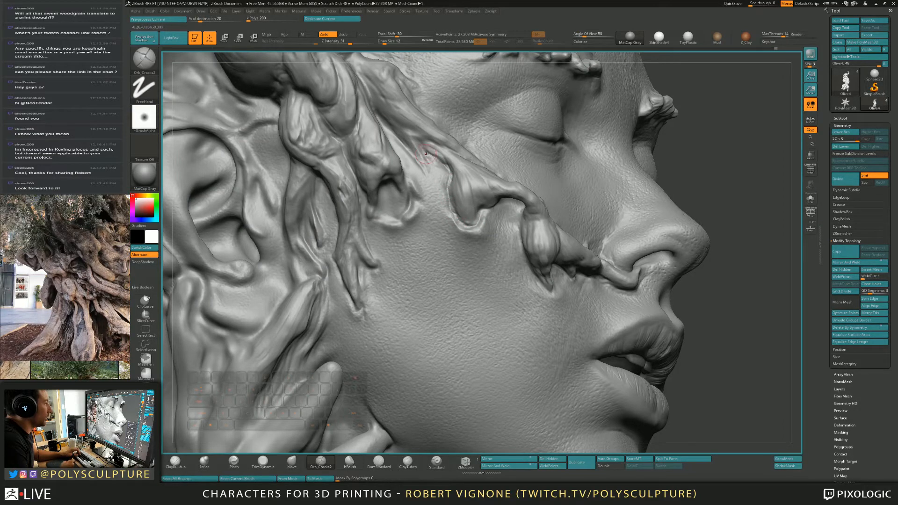
pyautogui.moveTo(427, 162)
pyautogui.mouseDown(button='right')
pyautogui.moveTo(416, 173)
pyautogui.moveTo(431, 190)
pyautogui.mouseUp(button='right')
pyautogui.press(']')
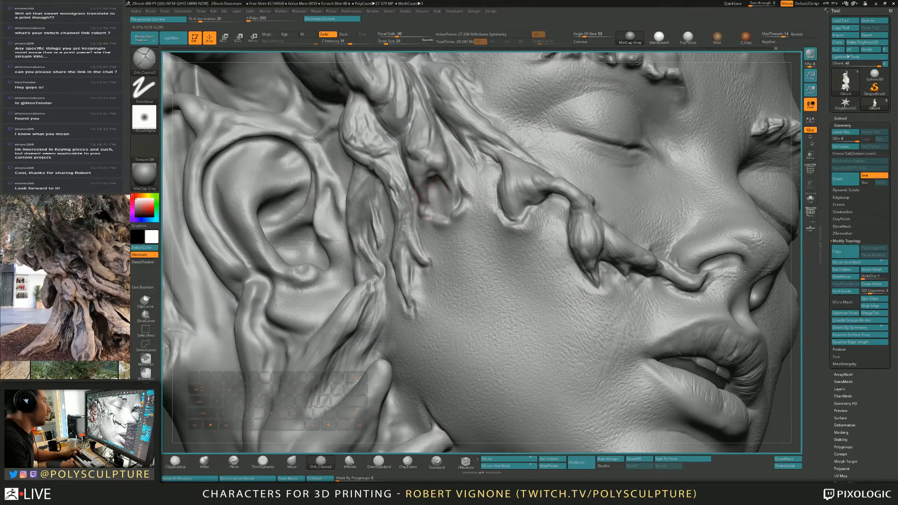
pyautogui.moveTo(429, 196); pyautogui.dragTo(447, 196)
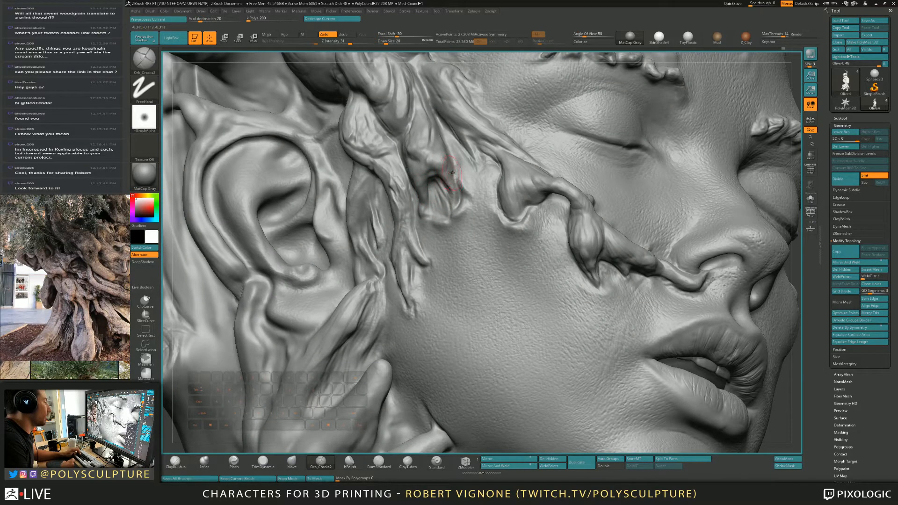
# Step: Carve Orb_Cracks2 creases at draw size 14 along the long root strand in front of the ear and its forked tip
pyautogui.moveTo(442, 211); pyautogui.dragTo(427, 207, button='right')
pyautogui.press('[')
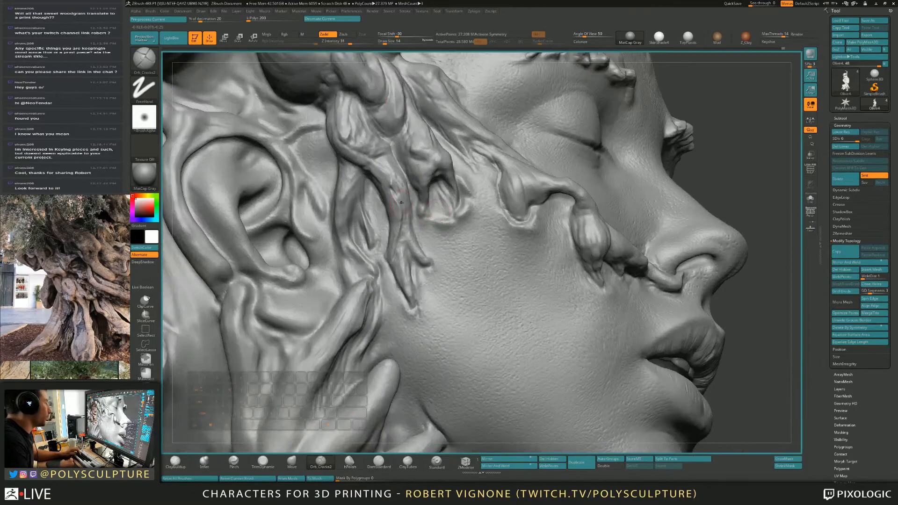
pyautogui.moveTo(412, 195); pyautogui.dragTo(405, 171)
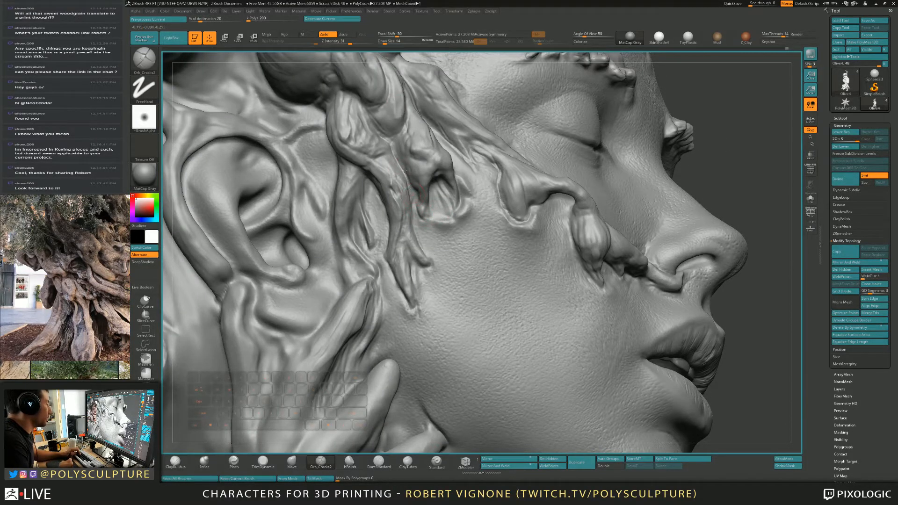
pyautogui.moveTo(419, 206); pyautogui.dragTo(439, 219)
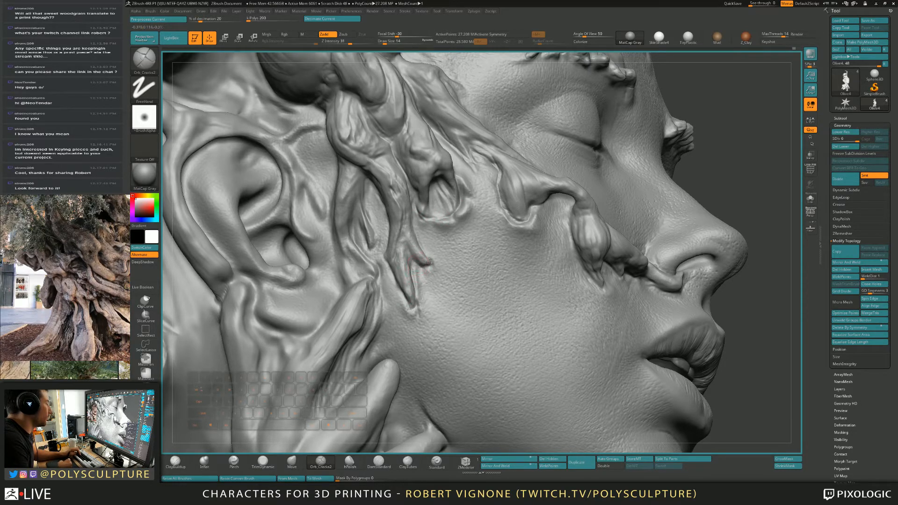
pyautogui.moveTo(429, 261); pyautogui.dragTo(422, 244)
pyautogui.moveTo(422, 257)
pyautogui.mouseDown(button='right')
pyautogui.moveTo(387, 264)
pyautogui.moveTo(512, 252)
pyautogui.moveTo(379, 229)
pyautogui.moveTo(434, 235)
pyautogui.moveTo(441, 267)
pyautogui.moveTo(447, 250)
pyautogui.mouseUp(button='right')
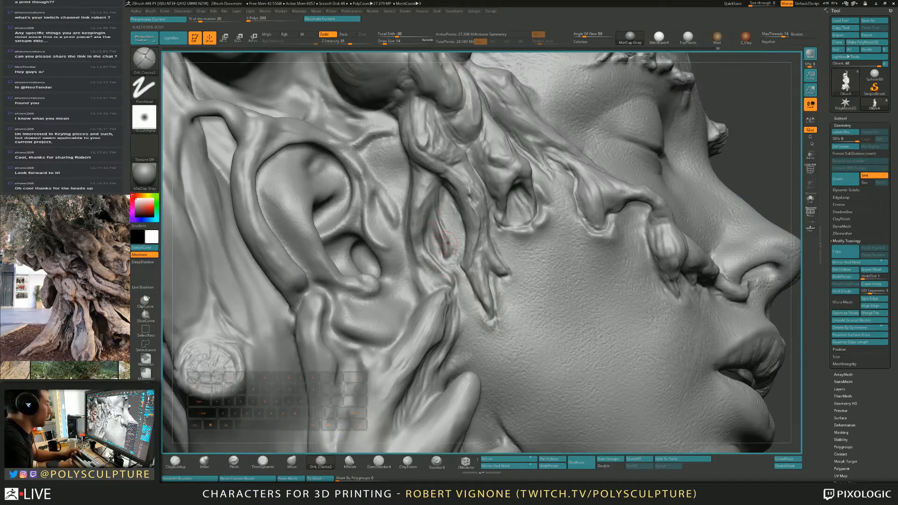
# Step: Build up thin bark ridges along the root strand beside the ear with ClayBuildup at draw size 12
pyautogui.press('b')
pyautogui.press('c')
pyautogui.press('b')
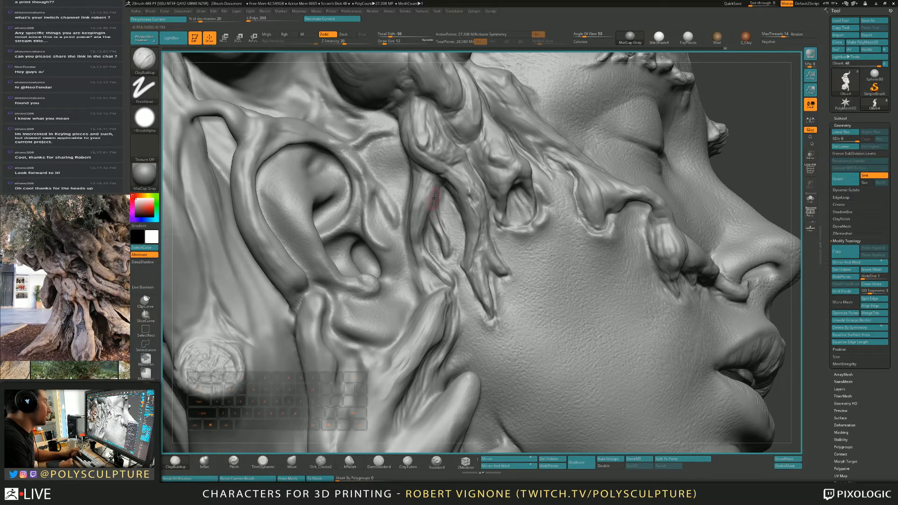
pyautogui.moveTo(421, 170); pyautogui.dragTo(417, 200)
pyautogui.moveTo(417, 201); pyautogui.dragTo(480, 197, button='right')
pyautogui.moveTo(408, 166)
pyautogui.mouseDown()
pyautogui.moveTo(415, 209)
pyautogui.moveTo(406, 220)
pyautogui.mouseUp()
pyautogui.moveTo(403, 187)
pyautogui.mouseDown()
pyautogui.moveTo(412, 243)
pyautogui.moveTo(405, 230)
pyautogui.mouseUp()
pyautogui.moveTo(401, 167)
pyautogui.mouseDown()
pyautogui.moveTo(408, 222)
pyautogui.moveTo(415, 176)
pyautogui.moveTo(418, 197)
pyautogui.moveTo(415, 203)
pyautogui.moveTo(413, 181)
pyautogui.mouseUp()
# Step: Add volume to the root bulb above the ear-side strands with ClayBuildup at draw size 17
pyautogui.press(']')
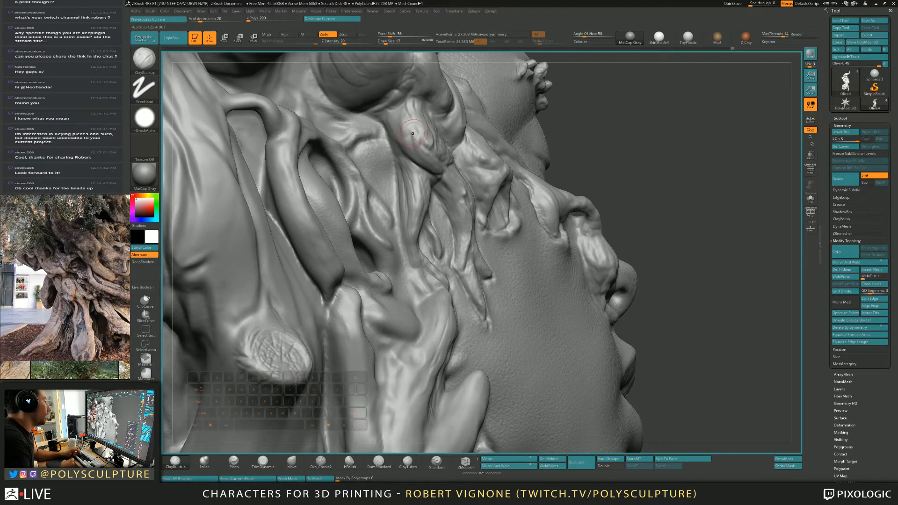
pyautogui.moveTo(412, 120)
pyautogui.mouseDown()
pyautogui.moveTo(404, 144)
pyautogui.moveTo(404, 126)
pyautogui.mouseUp()
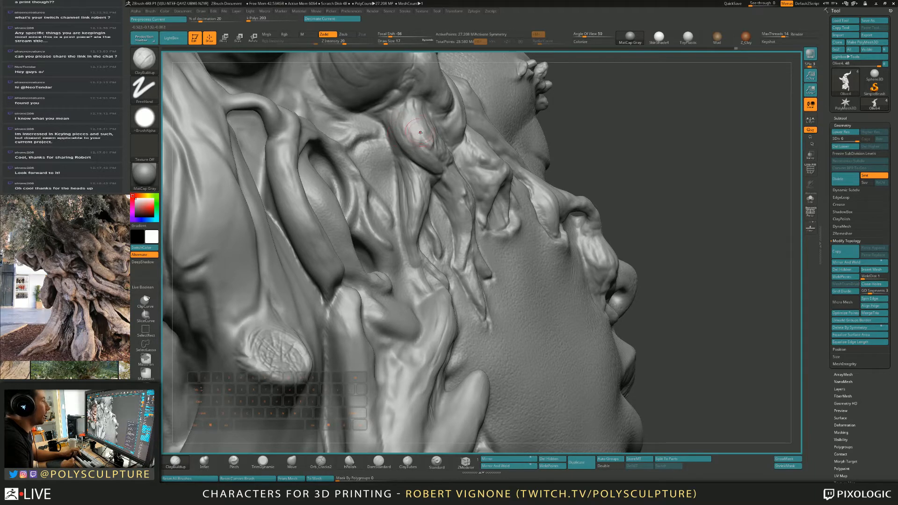
pyautogui.moveTo(715, 103); pyautogui.dragTo(643, 100)
# Step: Carve creases into the root bulb and its junction with the forked strand using Orb_Cracks2 at draw sizes 14 and 12
pyautogui.click(329, 461)
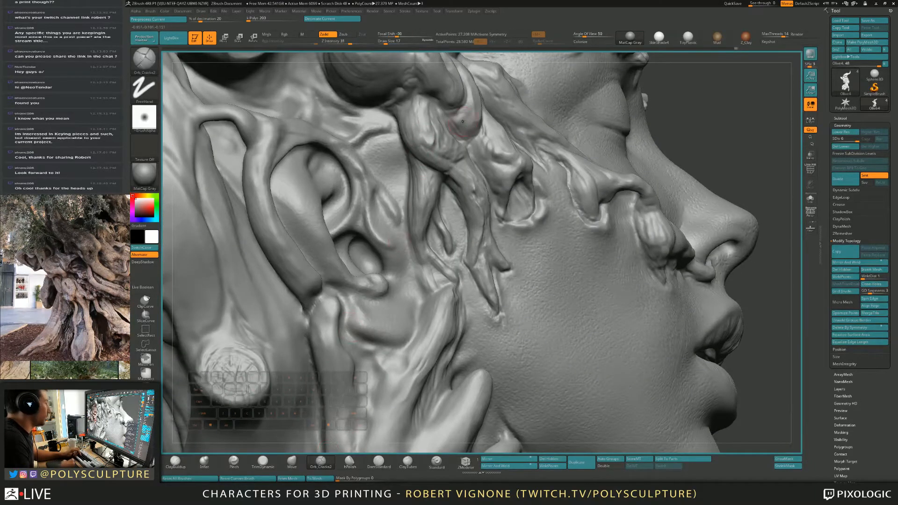
pyautogui.moveTo(438, 147); pyautogui.dragTo(390, 144, button='right')
pyautogui.press('[')
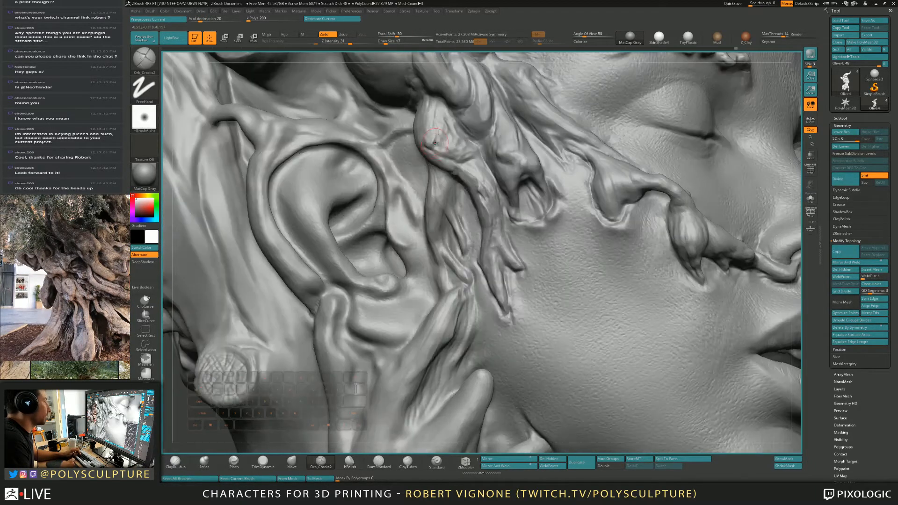
pyautogui.moveTo(434, 144); pyautogui.dragTo(442, 98)
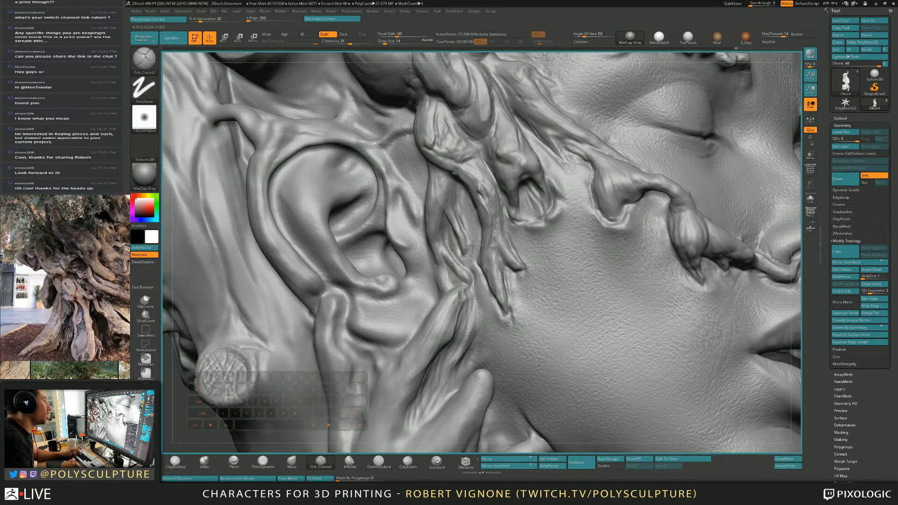
pyautogui.press('[')
pyautogui.moveTo(475, 155); pyautogui.dragTo(476, 147)
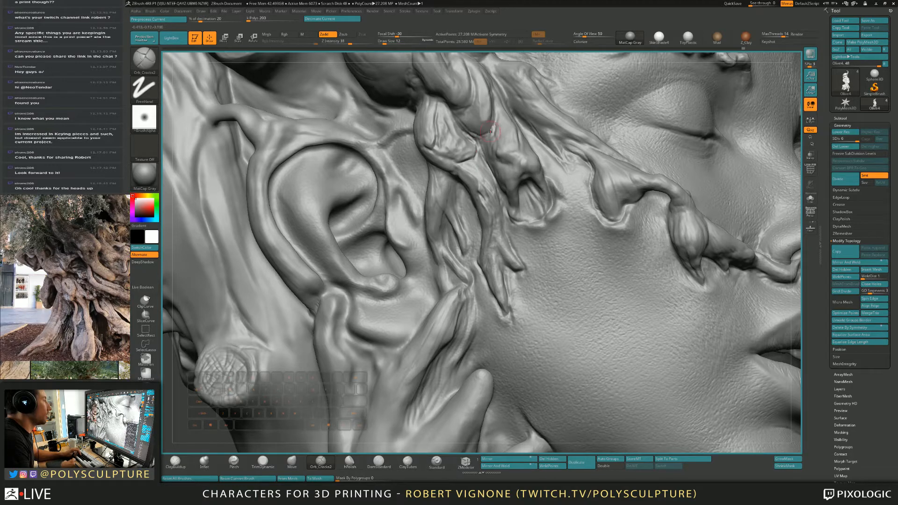
# Step: Build up a raised ridge with ClayBuildup at draw size 12 along the forked strand below the root bulb
pyautogui.moveTo(493, 106)
pyautogui.mouseDown(button='right')
pyautogui.moveTo(473, 136)
pyautogui.moveTo(487, 244)
pyautogui.moveTo(501, 281)
pyautogui.mouseUp(button='right')
pyautogui.press('b')
pyautogui.press('t')
pyautogui.press('d')
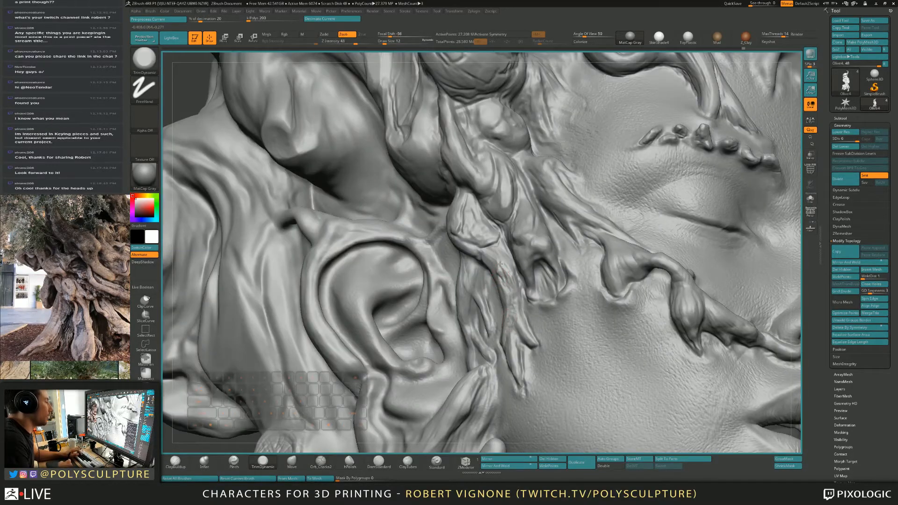
pyautogui.press('b')
pyautogui.press('c')
pyautogui.press('b')
pyautogui.moveTo(513, 318); pyautogui.dragTo(516, 322, button='right')
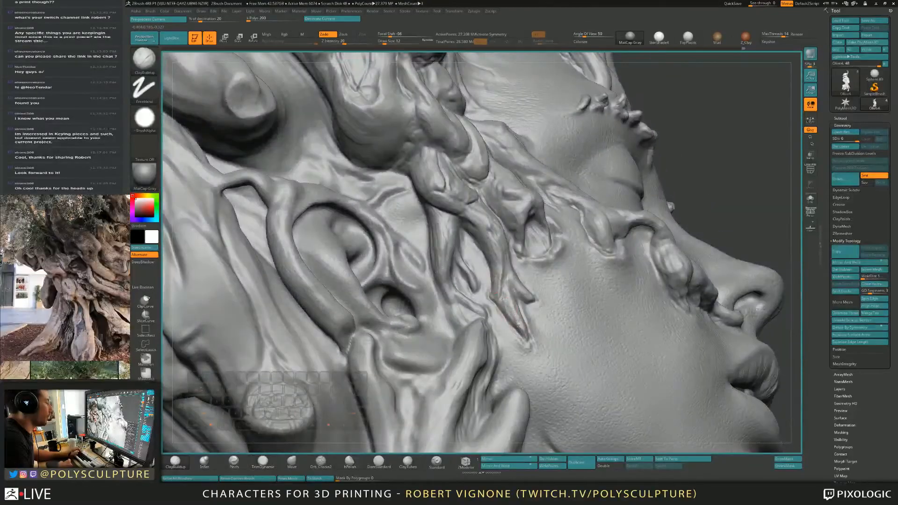
pyautogui.moveTo(516, 322); pyautogui.dragTo(472, 210)
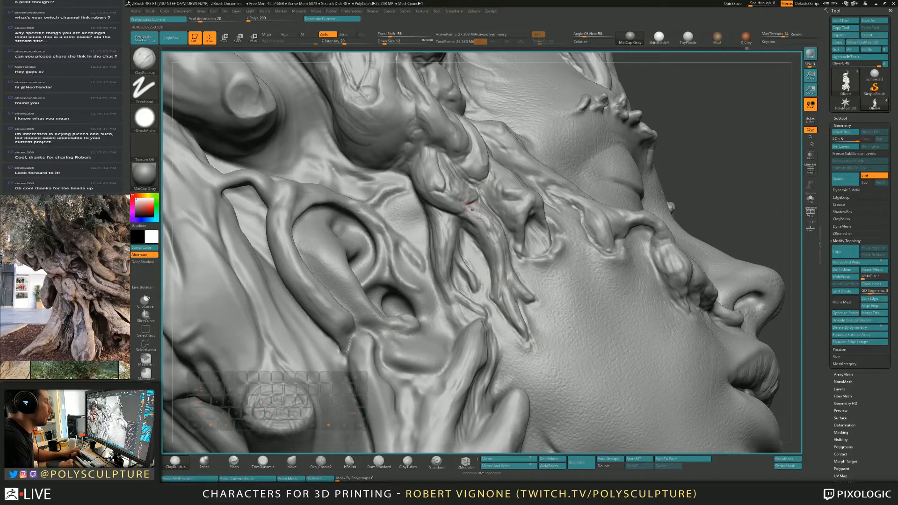
# Step: Layer finer ClayBuildup ridges along the forked strand and up to the bulb, raising the draw size to 11
pyautogui.moveTo(512, 299); pyautogui.dragTo(463, 292, button='right')
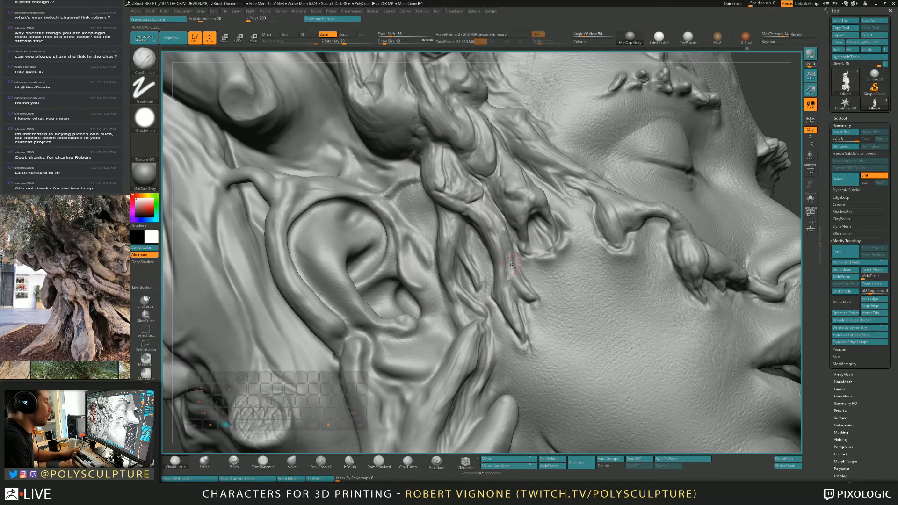
pyautogui.moveTo(511, 265); pyautogui.dragTo(515, 273, button='right')
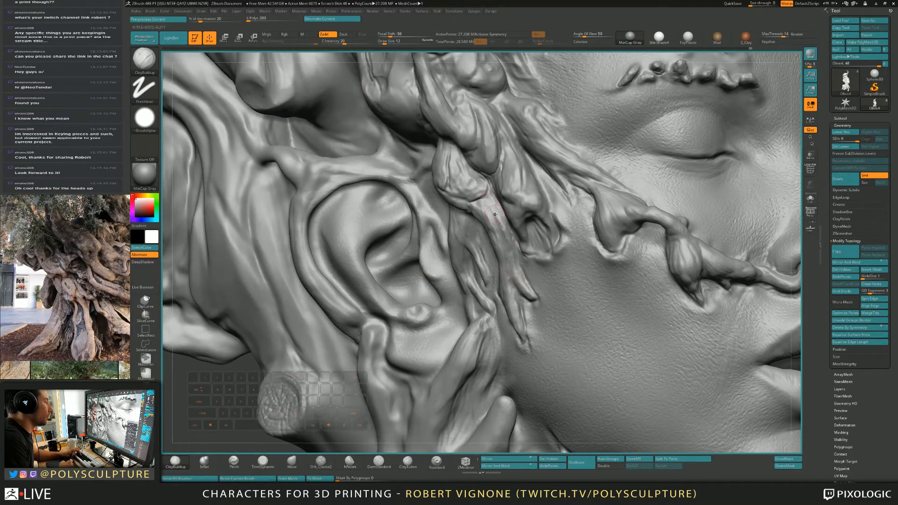
pyautogui.press('b')
pyautogui.press('t')
pyautogui.press('d')
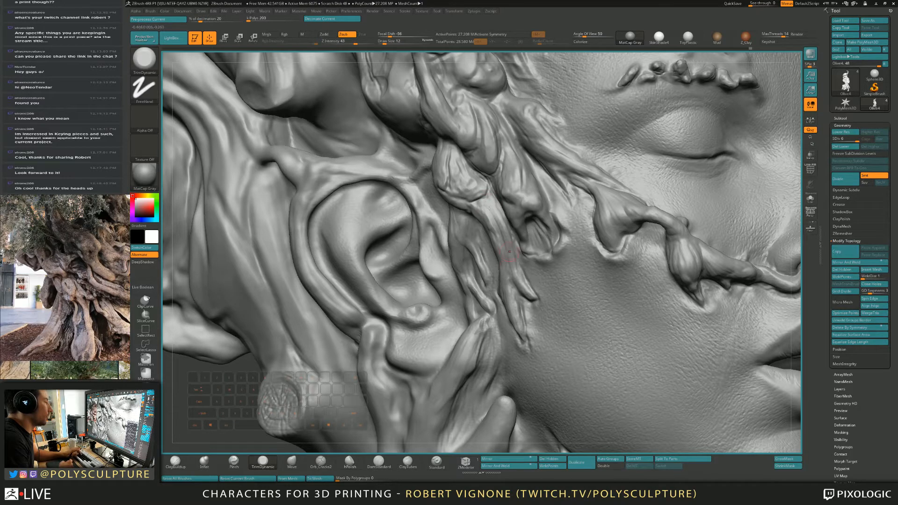
pyautogui.press('b')
pyautogui.press('c')
pyautogui.press('b')
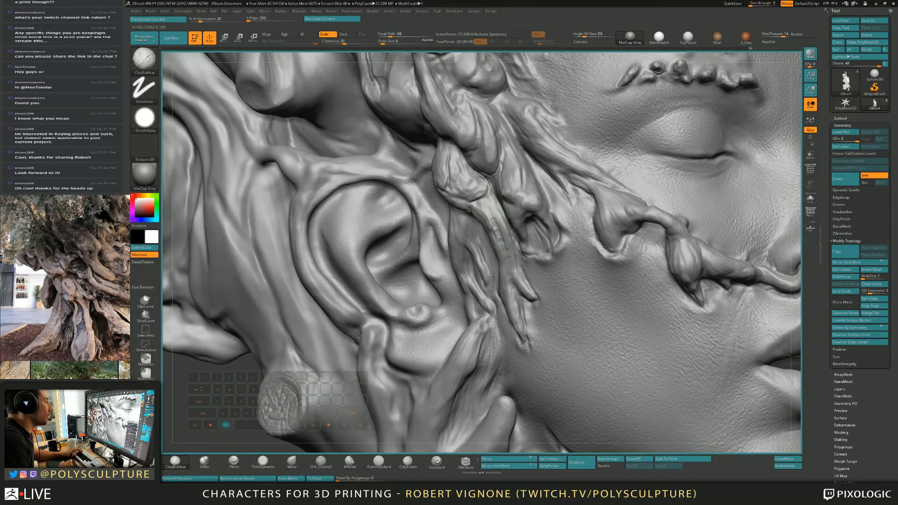
pyautogui.moveTo(512, 280); pyautogui.dragTo(514, 265, button='right')
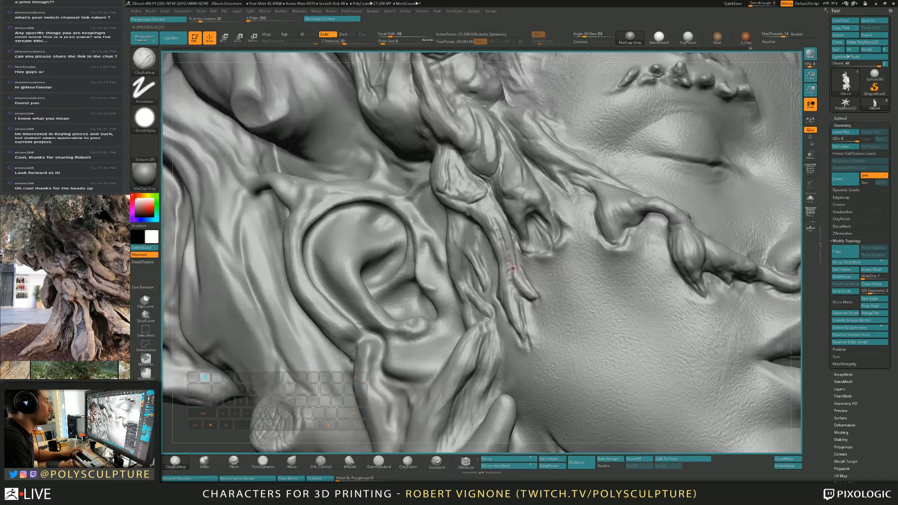
pyautogui.press(']')
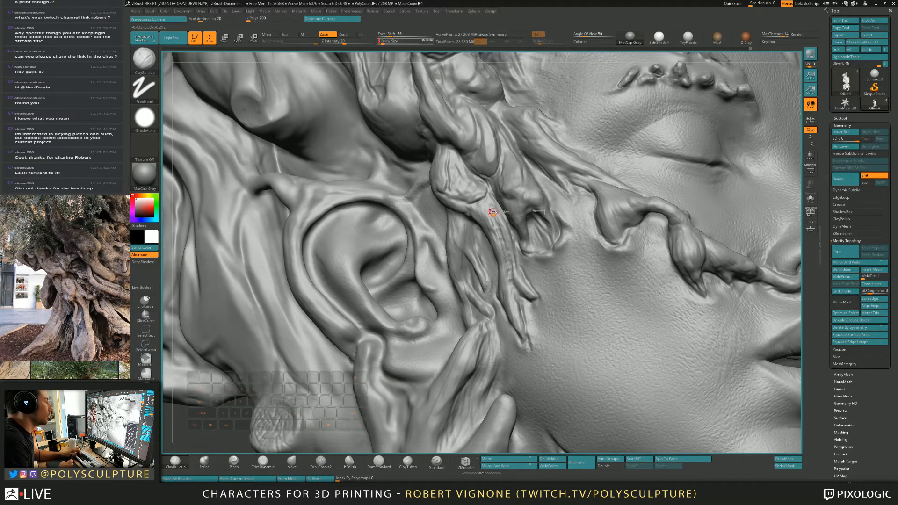
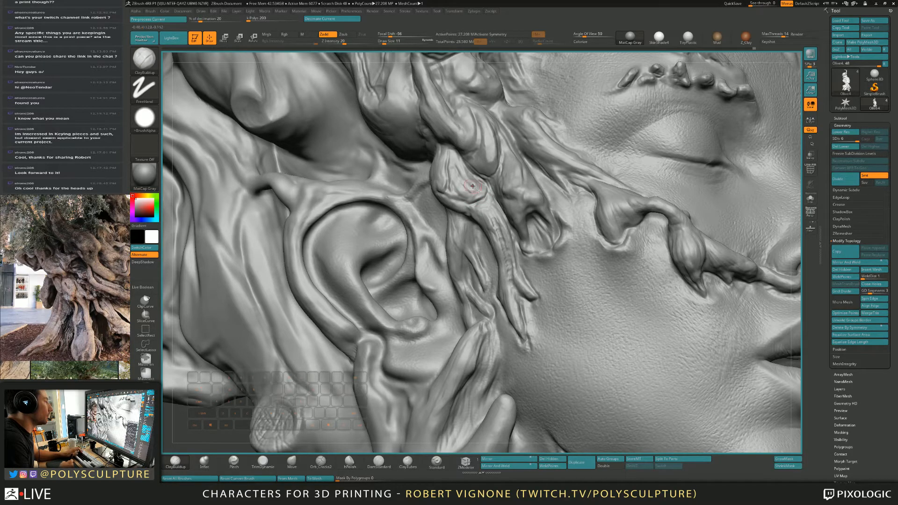
# Step: Flatten the faces of the root bulb in front of the ear with TrimDynamic
pyautogui.press('4')
pyautogui.moveTo(466, 177); pyautogui.dragTo(457, 180, button='right')
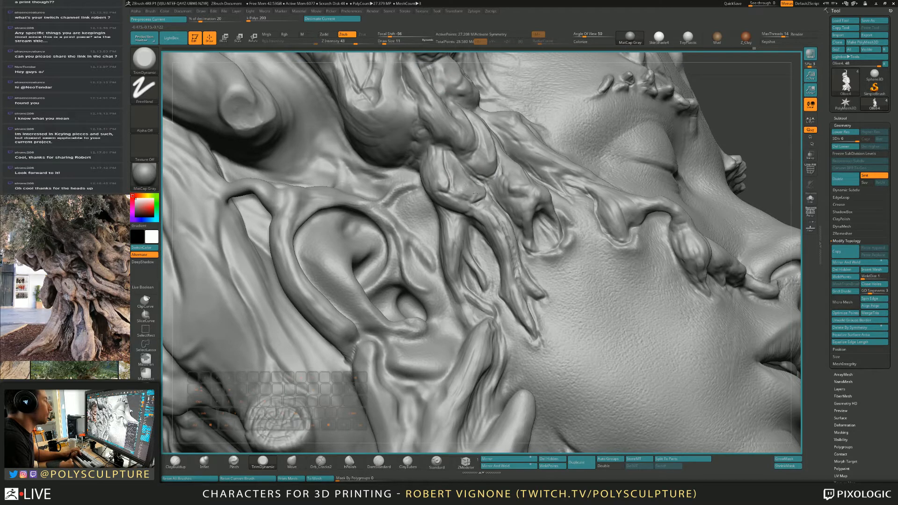
pyautogui.press('s')
pyautogui.click(435, 185)
pyautogui.moveTo(433, 189); pyautogui.dragTo(439, 195, button='right')
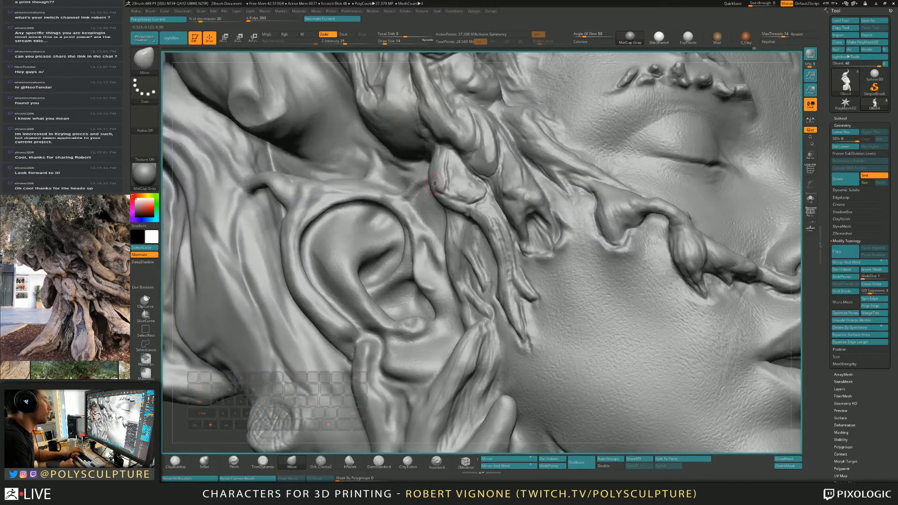
# Step: Pull the bulb's ear-side edge outward with the Move brush at draw size 14 and plane it with TrimDynamic at 16
pyautogui.press('5')
pyautogui.moveTo(434, 180); pyautogui.dragTo(428, 187)
pyautogui.press('s')
pyautogui.click(433, 179)
pyautogui.press('4')
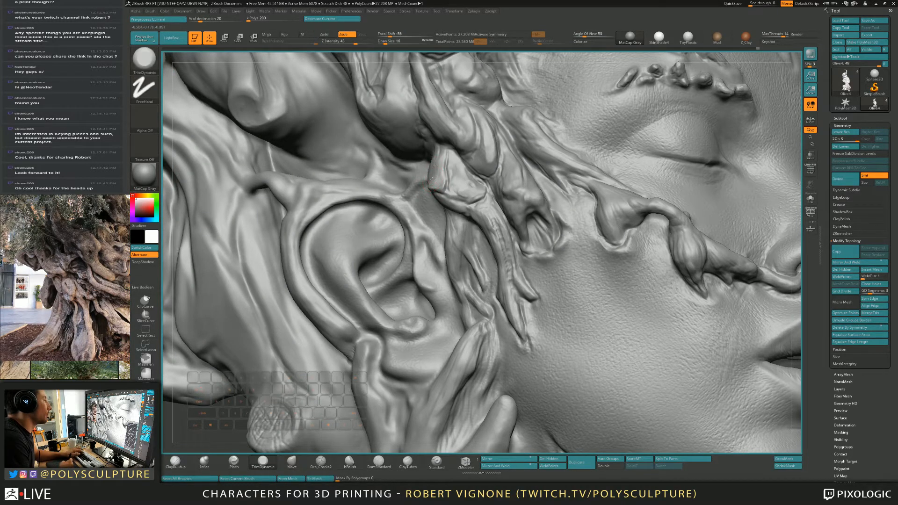
# Step: Carve fine Orb_Cracks2 creases around the rim and hollow of the short root tip hanging onto the cheek
pyautogui.keyDown('ctrl'); pyautogui.moveTo(437, 156); pyautogui.dragTo(467, 211, button='right'); pyautogui.keyUp('ctrl')
pyautogui.moveTo(467, 210)
pyautogui.keyDown('alt'); pyautogui.mouseDown(button='right')
pyautogui.moveTo(512, 292)
pyautogui.moveTo(520, 248)
pyautogui.moveTo(507, 236)
pyautogui.moveTo(481, 242)
pyautogui.mouseUp(button='right'); pyautogui.keyUp('alt')
pyautogui.click(321, 462)
pyautogui.press('s')
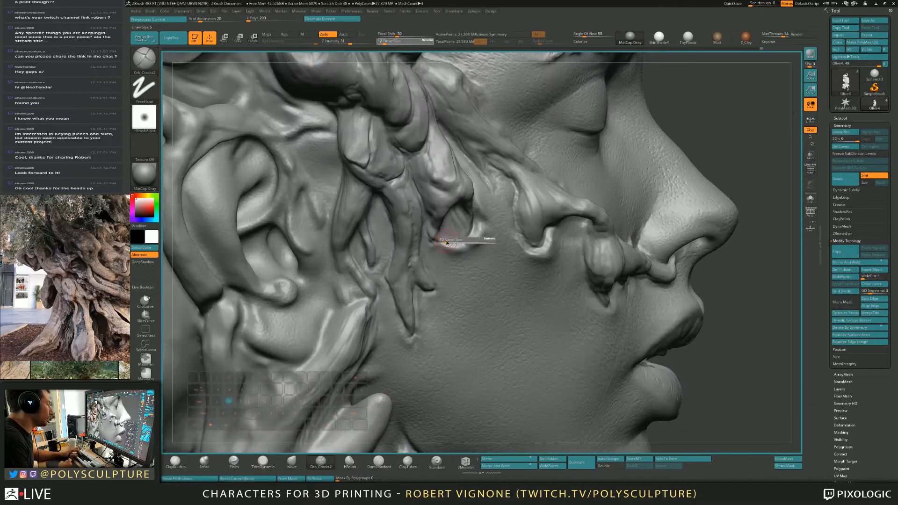
pyautogui.click(442, 241)
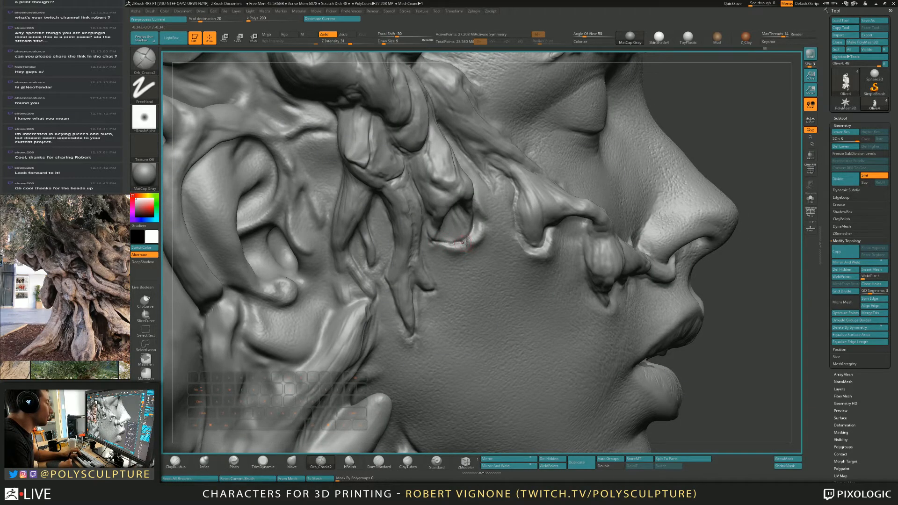
pyautogui.moveTo(473, 223); pyautogui.dragTo(468, 236)
pyautogui.moveTo(477, 215); pyautogui.dragTo(460, 217, button='right')
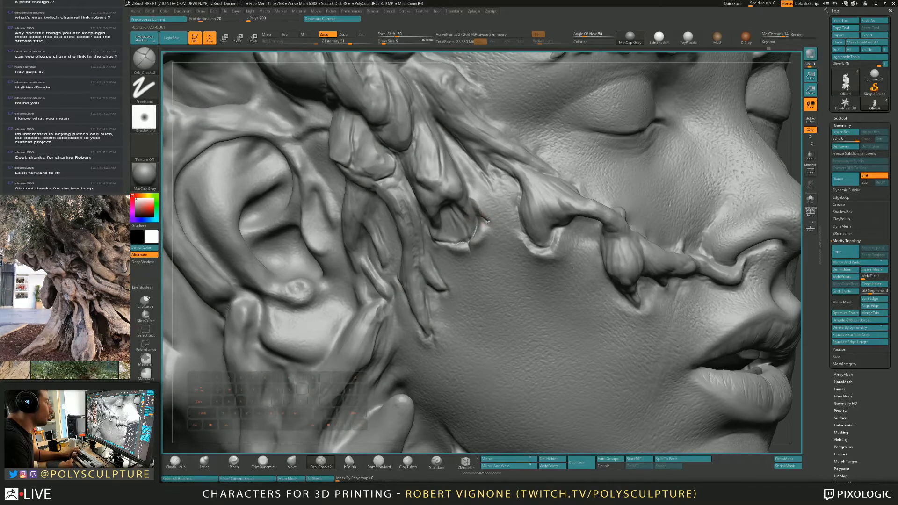
# Step: Build up a thin strand with ClayBuildup along the face-side edge of the hollow cheek root tip
pyautogui.moveTo(471, 193); pyautogui.dragTo(467, 199, button='right')
pyautogui.press('1')
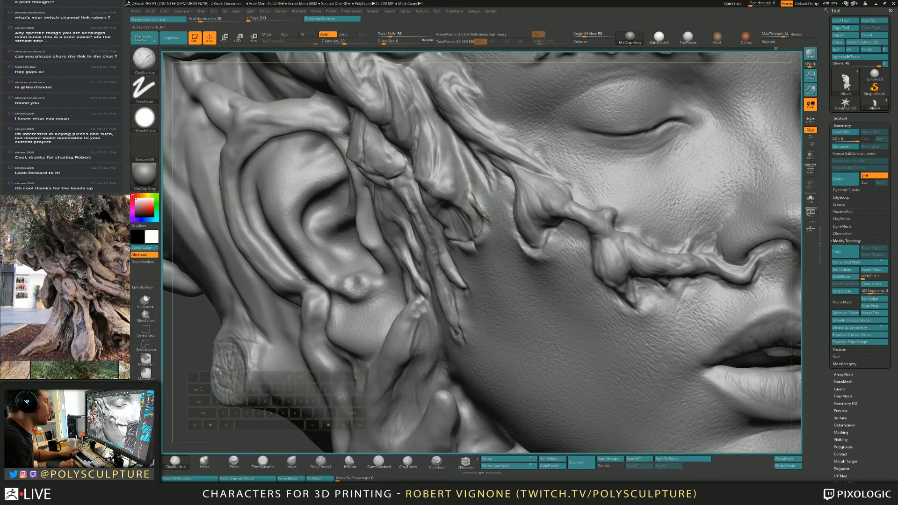
pyautogui.moveTo(477, 207)
pyautogui.mouseDown()
pyautogui.moveTo(483, 216)
pyautogui.moveTo(463, 187)
pyautogui.mouseUp()
# Step: Sharpen the new strand on the hollow cheek root tip with Orb_Cracks2 creases, raising the draw size to 12
pyautogui.moveTo(294, 452); pyautogui.dragTo(306, 451)
pyautogui.click(320, 461)
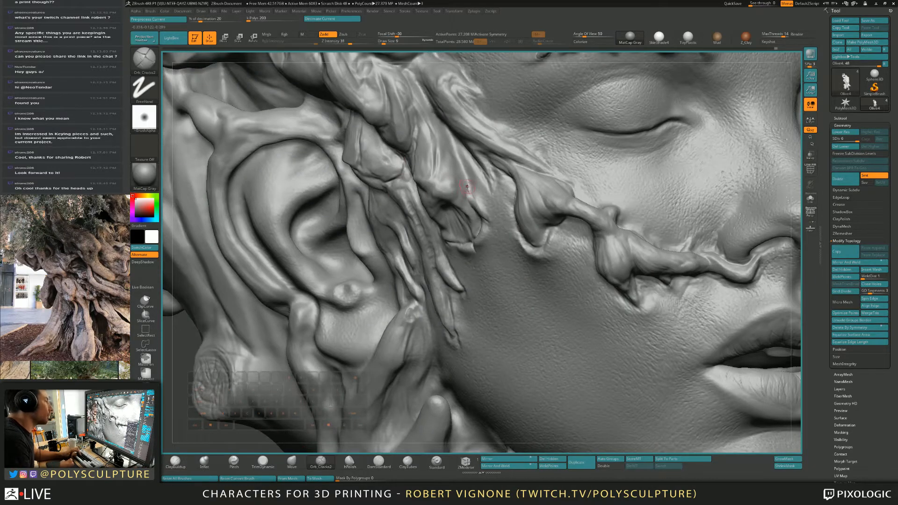
pyautogui.press('s')
pyautogui.moveTo(468, 185); pyautogui.dragTo(481, 206)
pyautogui.moveTo(483, 221); pyautogui.dragTo(471, 220, button='right')
pyautogui.press('s')
pyautogui.click(487, 221)
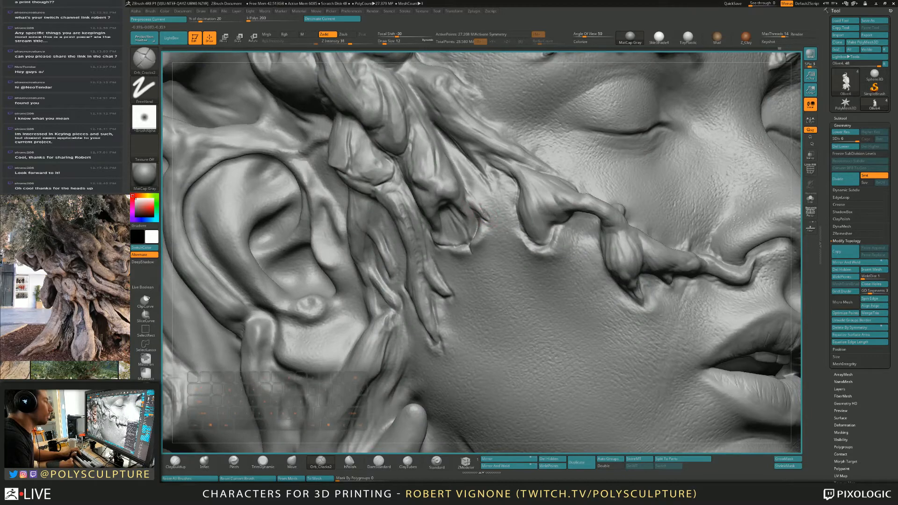
pyautogui.moveTo(466, 182); pyautogui.dragTo(462, 200, button='right')
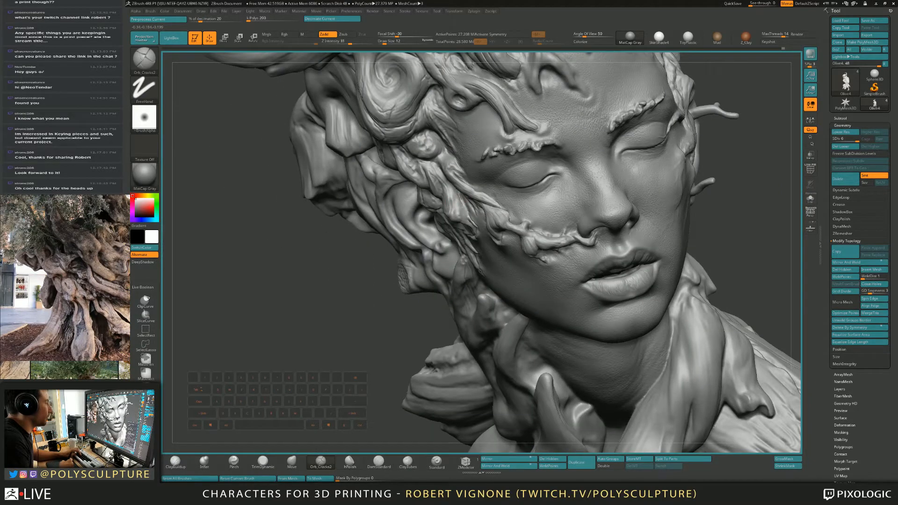
# Step: Build up the forked root at the centre of the forehead with ClayBuildup at draw size 14
pyautogui.keyDown('ctrl'); pyautogui.moveTo(451, 186); pyautogui.dragTo(494, 269, button='right'); pyautogui.keyUp('ctrl')
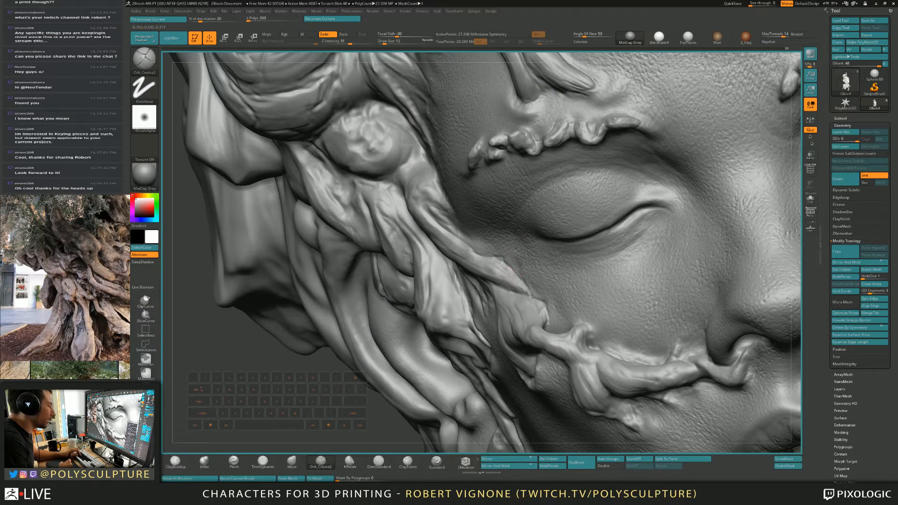
pyautogui.keyDown('alt'); pyautogui.moveTo(543, 307); pyautogui.dragTo(518, 105, button='right'); pyautogui.keyUp('alt')
pyautogui.moveTo(604, 156); pyautogui.dragTo(512, 252, button='right')
pyautogui.keyDown('alt'); pyautogui.moveTo(512, 253); pyautogui.dragTo(498, 269, button='right'); pyautogui.keyUp('alt')
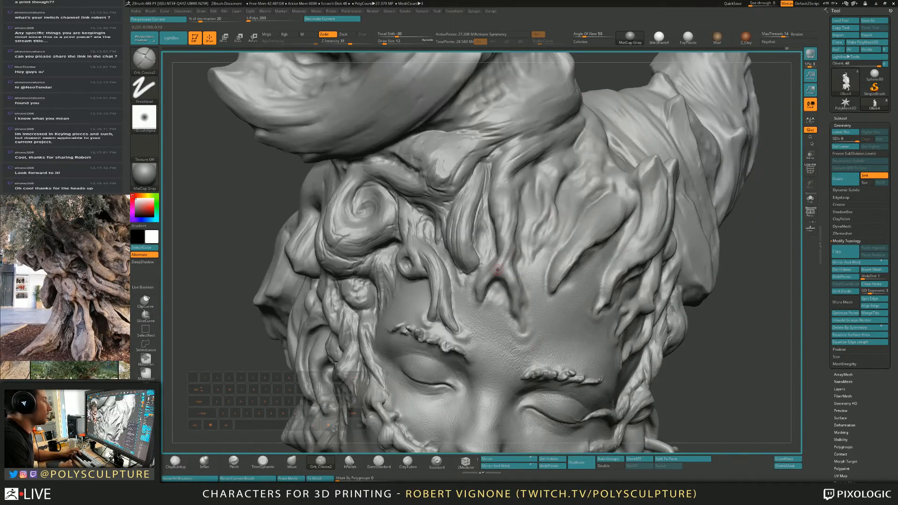
pyautogui.press('1')
pyautogui.moveTo(487, 284)
pyautogui.mouseDown()
pyautogui.moveTo(480, 298)
pyautogui.moveTo(481, 291)
pyautogui.mouseUp()
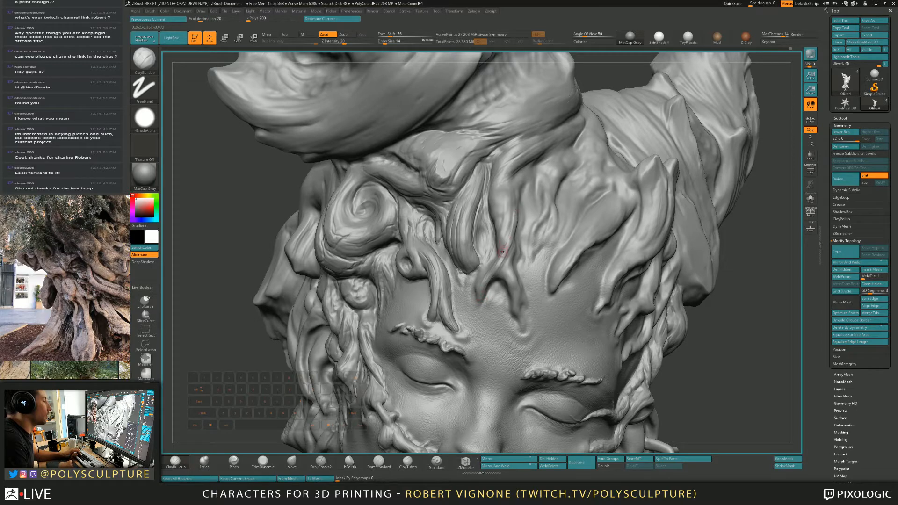
# Step: Shape ridges and recesses between the forehead fork and the neighbouring hair lobe with ClayBuildup, reducing the draw size to 13
pyautogui.moveTo(473, 241); pyautogui.dragTo(500, 255, button='right')
pyautogui.press(']')
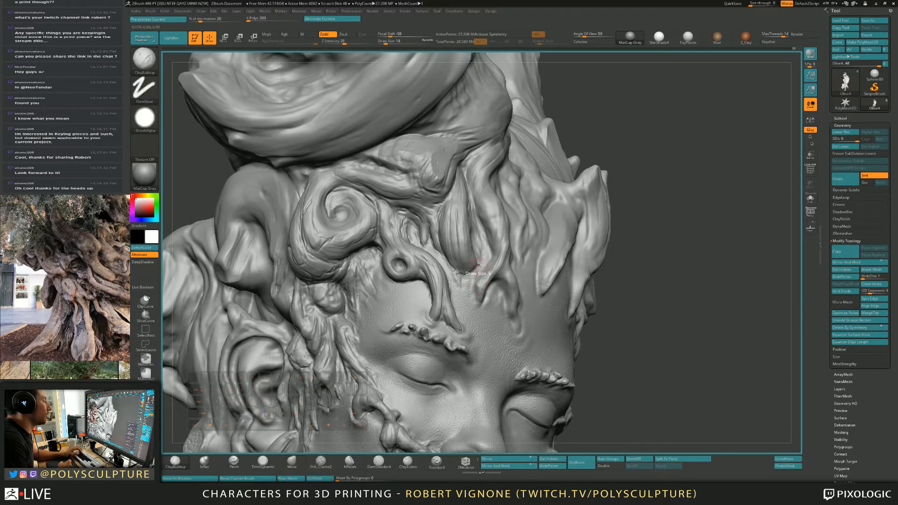
pyautogui.press('[')
pyautogui.keyDown('alt'); pyautogui.moveTo(477, 289); pyautogui.dragTo(481, 280); pyautogui.keyUp('alt')
pyautogui.press('1')
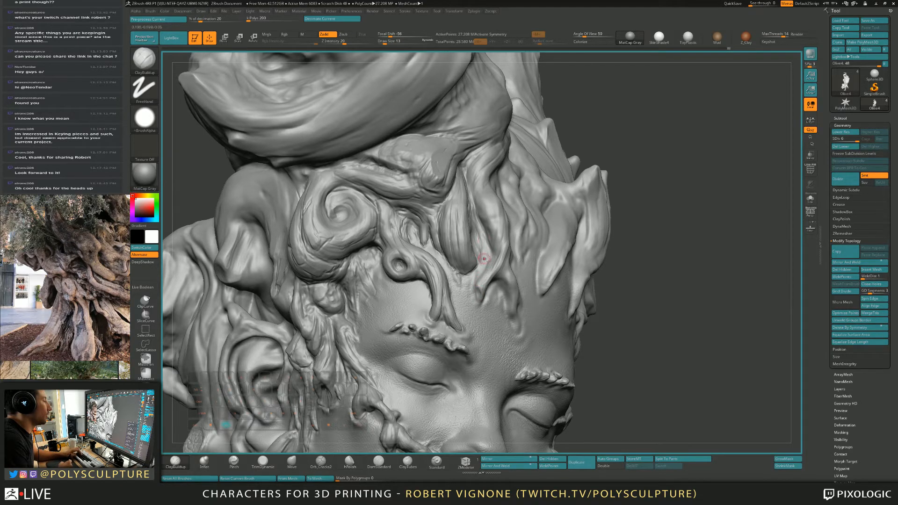
# Step: Carve Orb_Cracks2 creases at draw size 13 along the forehead root and the hair lobe beside it
pyautogui.click(321, 462)
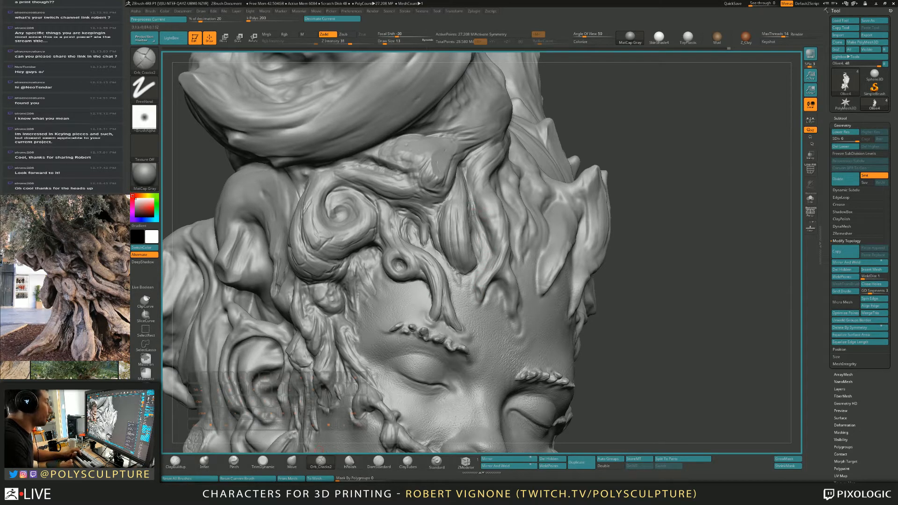
pyautogui.moveTo(484, 233); pyautogui.dragTo(486, 238)
pyautogui.click(468, 276)
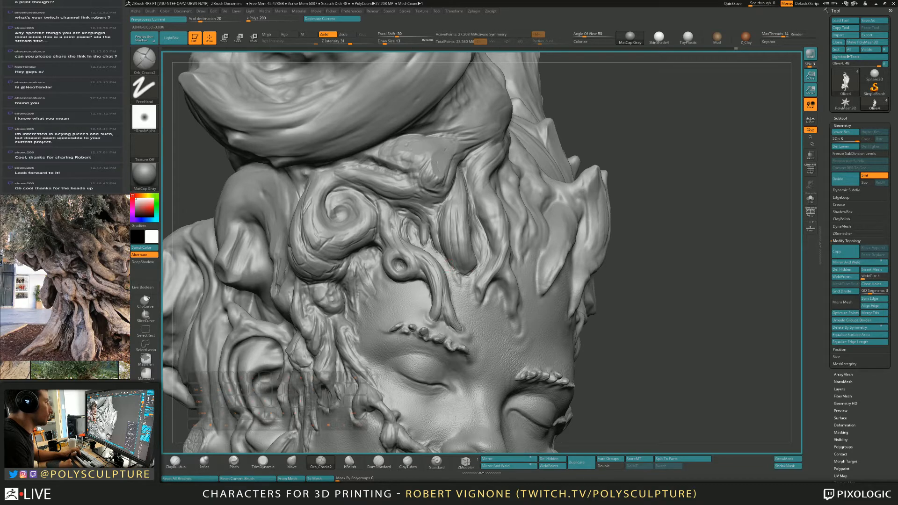
pyautogui.moveTo(430, 247)
pyautogui.mouseDown(button='right')
pyautogui.moveTo(447, 250)
pyautogui.moveTo(528, 222)
pyautogui.mouseUp(button='right')
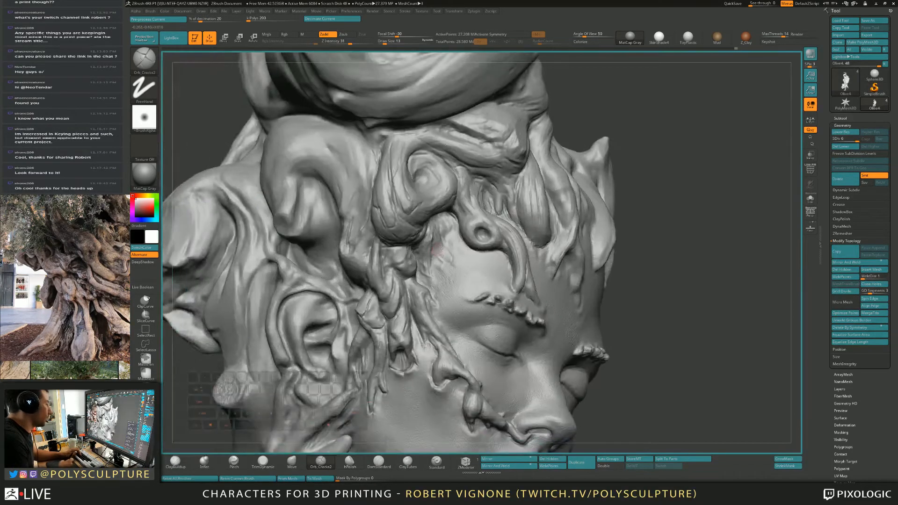
# Step: Carve Orb_Cracks2 creases into the fine roots at the temple beneath the spiral curl
pyautogui.moveTo(428, 248); pyautogui.dragTo(441, 251, button='right')
pyautogui.press('s')
pyautogui.press('s')
pyautogui.click(440, 253)
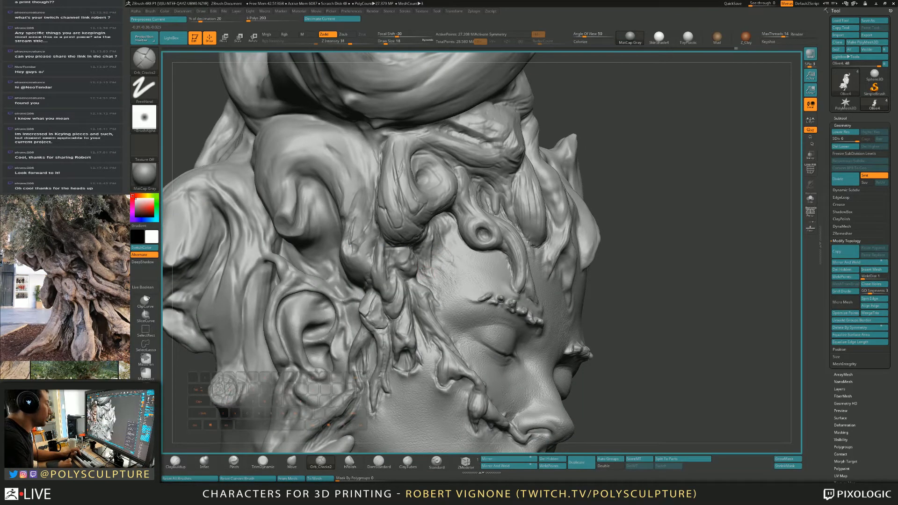
pyautogui.moveTo(436, 261); pyautogui.dragTo(440, 252)
pyautogui.moveTo(465, 250); pyautogui.dragTo(438, 262, button='right')
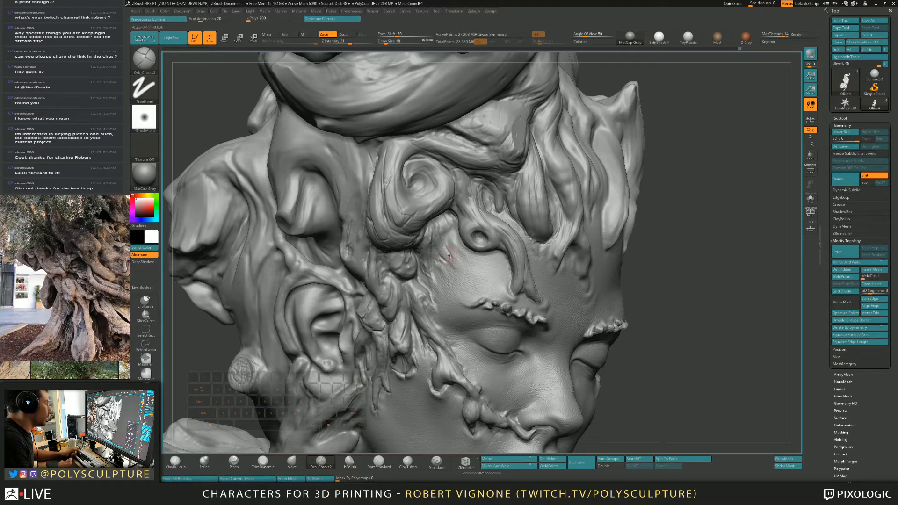
pyautogui.moveTo(460, 232)
pyautogui.mouseDown(button='right')
pyautogui.moveTo(455, 258)
pyautogui.moveTo(470, 258)
pyautogui.mouseUp(button='right')
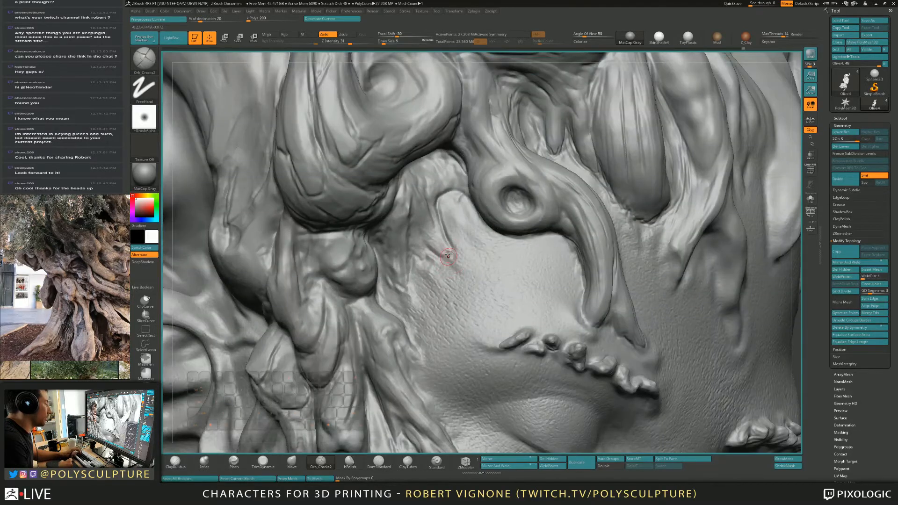
# Step: Build up small branching ridges on the temple roots beneath the spiral curl with ClayBuildup
pyautogui.press('1')
pyautogui.moveTo(438, 244); pyautogui.dragTo(434, 211)
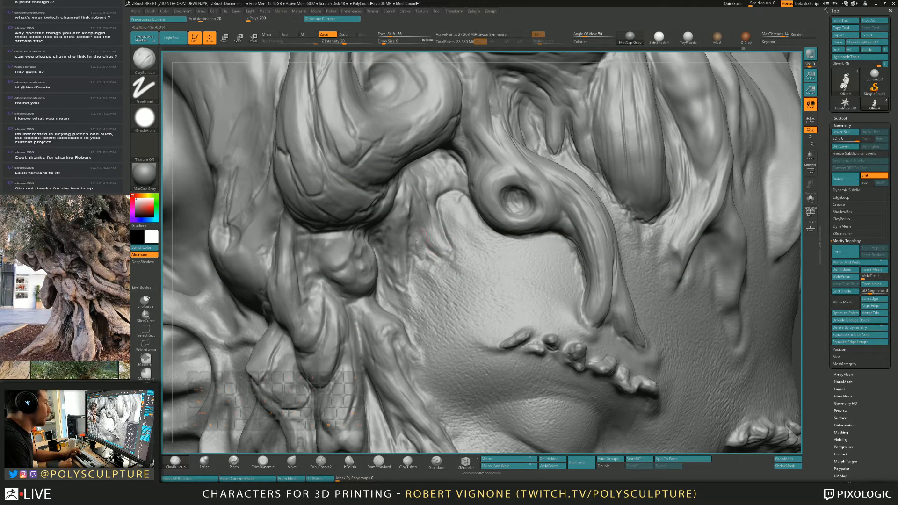
pyautogui.moveTo(417, 241)
pyautogui.mouseDown()
pyautogui.moveTo(421, 252)
pyautogui.moveTo(438, 238)
pyautogui.mouseUp()
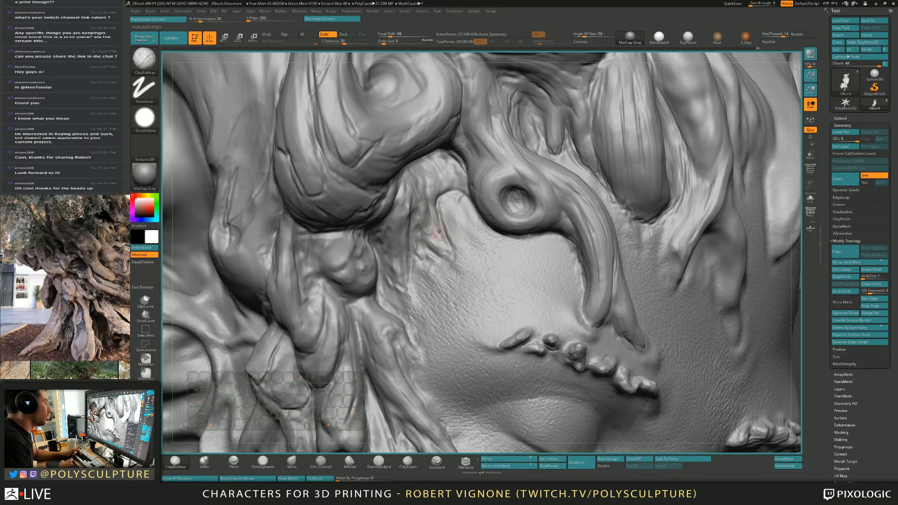
pyautogui.moveTo(439, 230)
pyautogui.mouseDown(button='right')
pyautogui.moveTo(425, 233)
pyautogui.moveTo(434, 221)
pyautogui.moveTo(394, 234)
pyautogui.moveTo(416, 259)
pyautogui.mouseUp(button='right')
pyautogui.press('s')
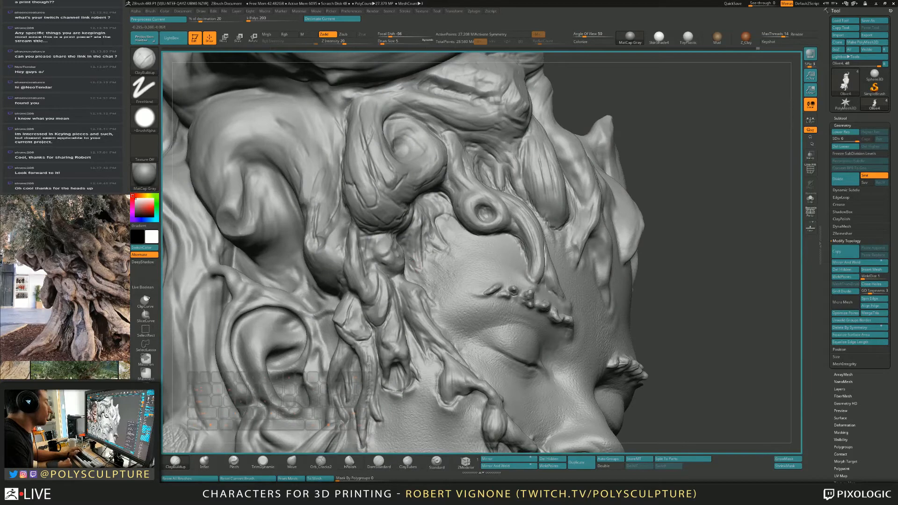
pyautogui.press('s')
pyautogui.moveTo(408, 254); pyautogui.dragTo(410, 254)
# Step: Flatten the planes of the temple roots with TrimDynamic at draw size 14
pyautogui.press('b')
pyautogui.press('t')
pyautogui.press('d')
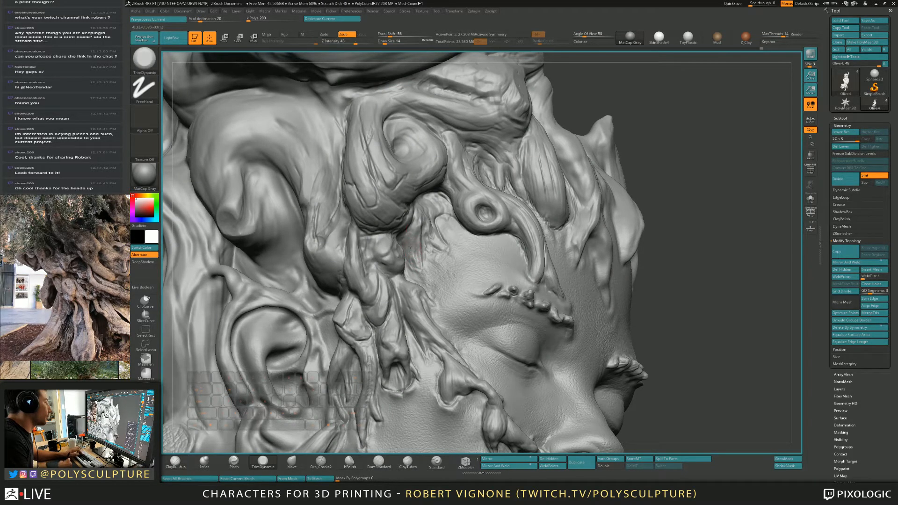
pyautogui.moveTo(411, 237); pyautogui.dragTo(369, 233, button='right')
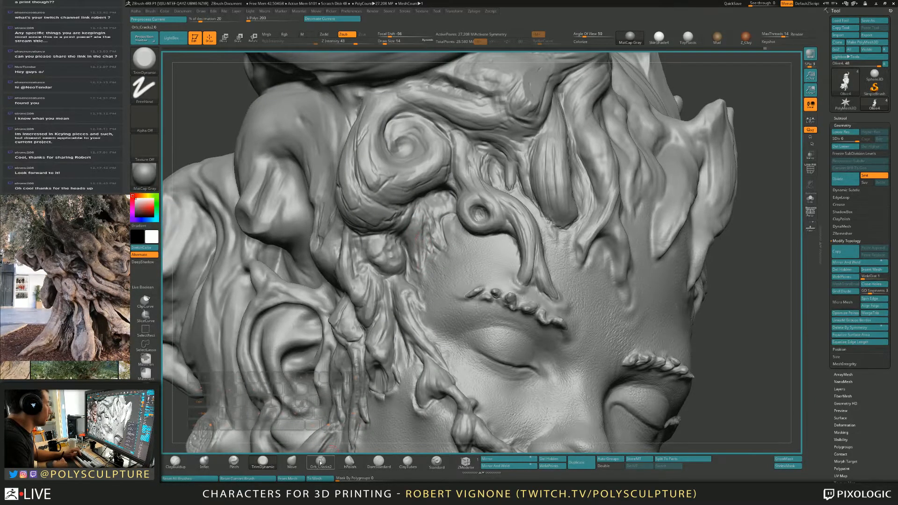
# Step: Sharpen the temple roots and the ear-side strands below them with Orb_Cracks2 creases
pyautogui.press('b')
pyautogui.press('o')
pyautogui.press('c')
pyautogui.moveTo(391, 262); pyautogui.dragTo(418, 264, button='right')
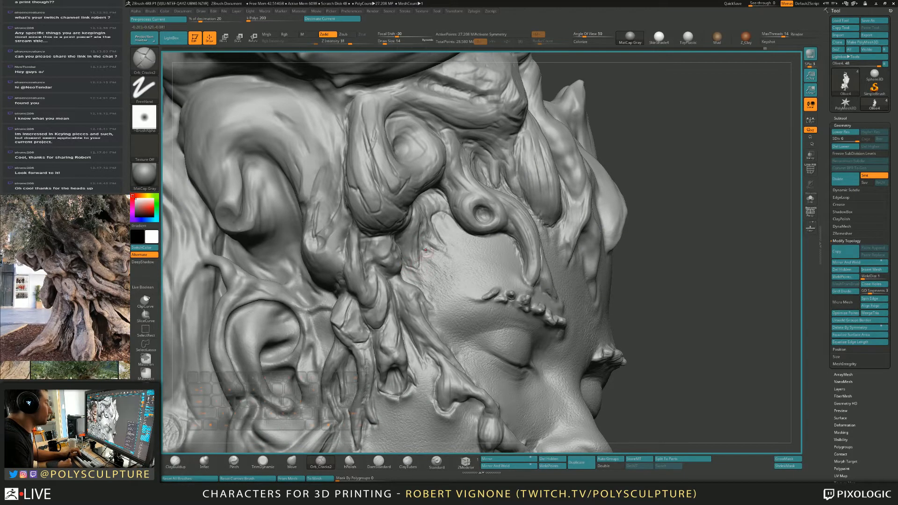
pyautogui.press('[')
pyautogui.moveTo(437, 247); pyautogui.dragTo(417, 255, button='right')
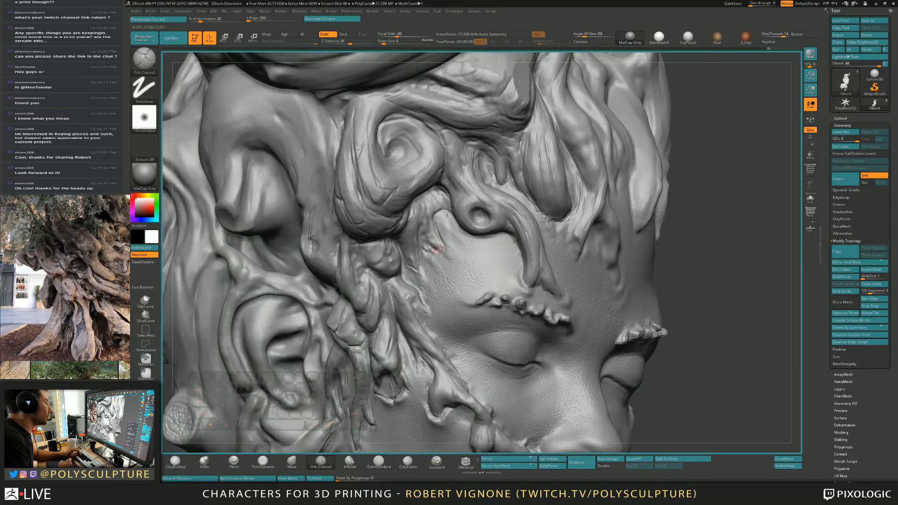
pyautogui.moveTo(443, 245)
pyautogui.mouseDown()
pyautogui.moveTo(434, 256)
pyautogui.moveTo(419, 253)
pyautogui.mouseUp()
pyautogui.moveTo(406, 276); pyautogui.dragTo(406, 282)
pyautogui.press(']')
pyautogui.moveTo(395, 312); pyautogui.dragTo(396, 322)
pyautogui.moveTo(402, 322)
pyautogui.keyDown('alt'); pyautogui.mouseDown(button='right')
pyautogui.moveTo(421, 262)
pyautogui.moveTo(449, 280)
pyautogui.moveTo(476, 262)
pyautogui.moveTo(466, 271)
pyautogui.mouseUp(button='right'); pyautogui.keyUp('alt')
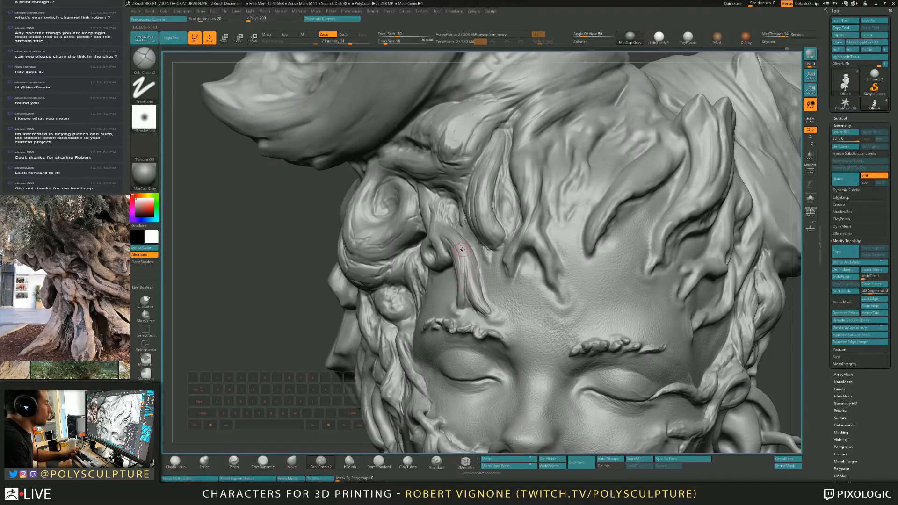
# Step: Trim the strands above the teardrop-shaped hair lobe with TrimDynamic and crease them with Orb_Cracks2 at draw size 20
pyautogui.moveTo(378, 258); pyautogui.dragTo(421, 252, button='right')
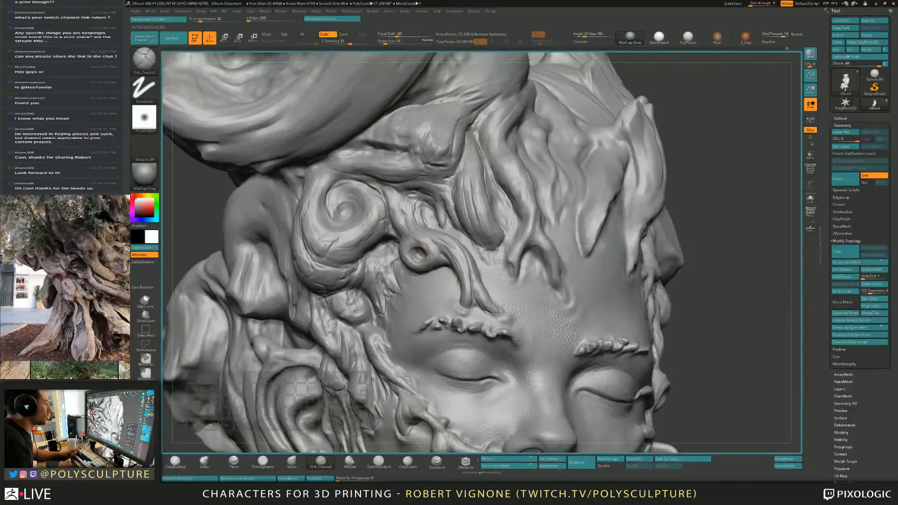
pyautogui.press('b')
pyautogui.press('c')
pyautogui.press('b')
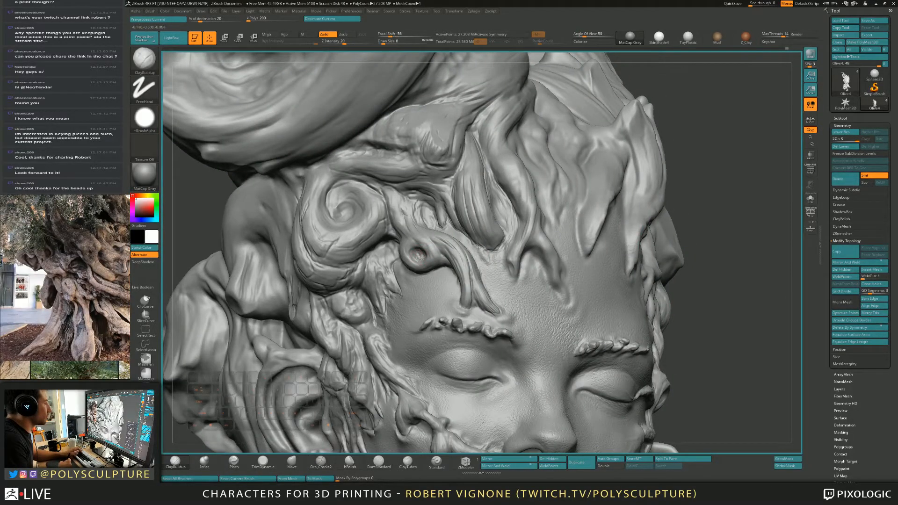
pyautogui.press('b')
pyautogui.press('t')
pyautogui.press('d')
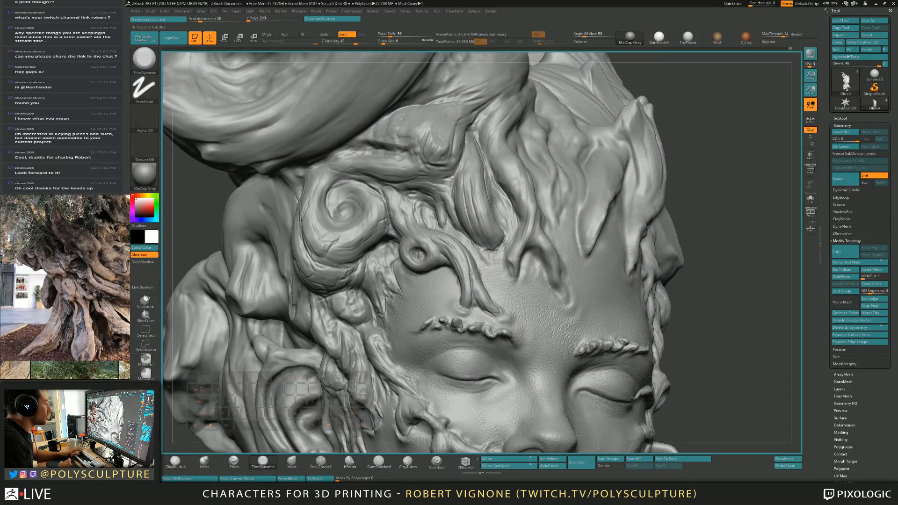
pyautogui.moveTo(453, 245)
pyautogui.keyDown('alt'); pyautogui.mouseDown(button='right')
pyautogui.moveTo(381, 205)
pyautogui.moveTo(450, 206)
pyautogui.mouseUp(button='right'); pyautogui.keyUp('alt')
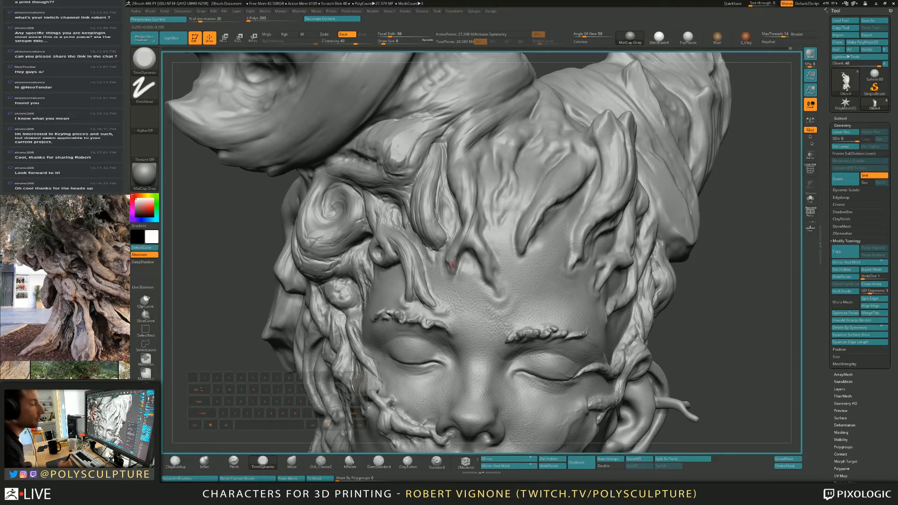
pyautogui.moveTo(485, 161)
pyautogui.mouseDown(button='right')
pyautogui.moveTo(463, 179)
pyautogui.moveTo(433, 175)
pyautogui.mouseUp(button='right')
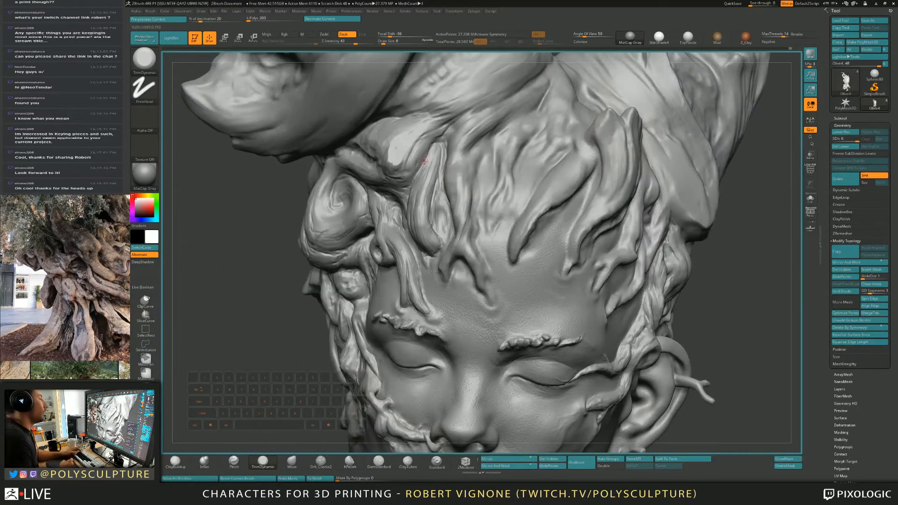
pyautogui.keyDown('alt'); pyautogui.moveTo(453, 96); pyautogui.dragTo(460, 134, button='right'); pyautogui.keyUp('alt')
pyautogui.press('s')
pyautogui.moveTo(441, 195)
pyautogui.mouseDown()
pyautogui.moveTo(432, 191)
pyautogui.moveTo(444, 175)
pyautogui.moveTo(490, 141)
pyautogui.mouseUp()
pyautogui.click(320, 462)
pyautogui.press('s')
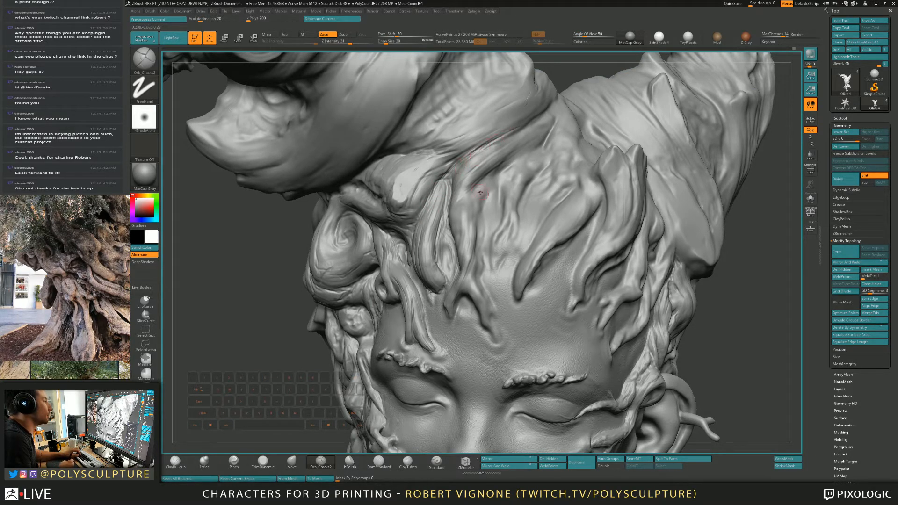
# Step: Build up the strand sweeping upward from the hair lobe with ClayBuildup at draw size 20 and flatten it with TrimDynamic
pyautogui.press('b')
pyautogui.press('c')
pyautogui.press('b')
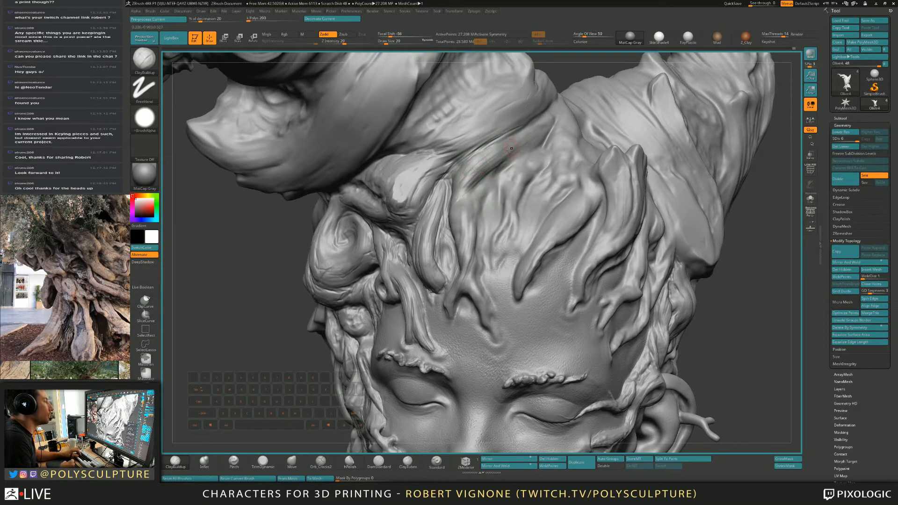
pyautogui.moveTo(554, 113); pyautogui.dragTo(483, 161)
pyautogui.press('b')
pyautogui.press('t')
pyautogui.press('d')
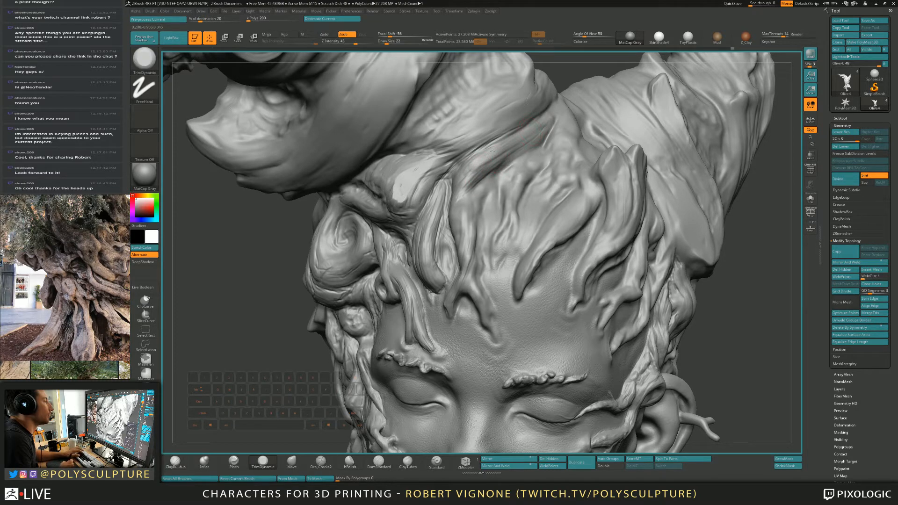
# Step: Refine the lower end of the sweeping strand with ClayBuildup at draw size 13, trimming its ridges with TrimDynamic
pyautogui.press('4')
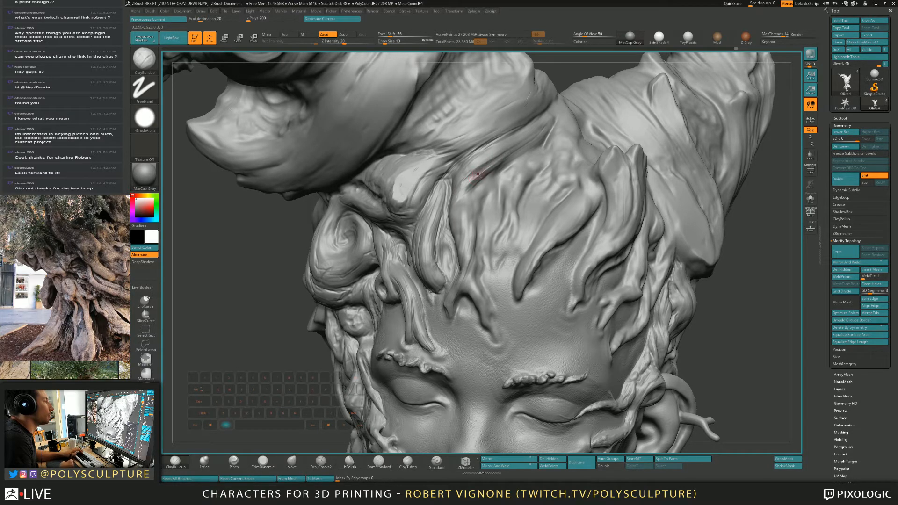
pyautogui.press('b')
pyautogui.press('t')
pyautogui.press('d')
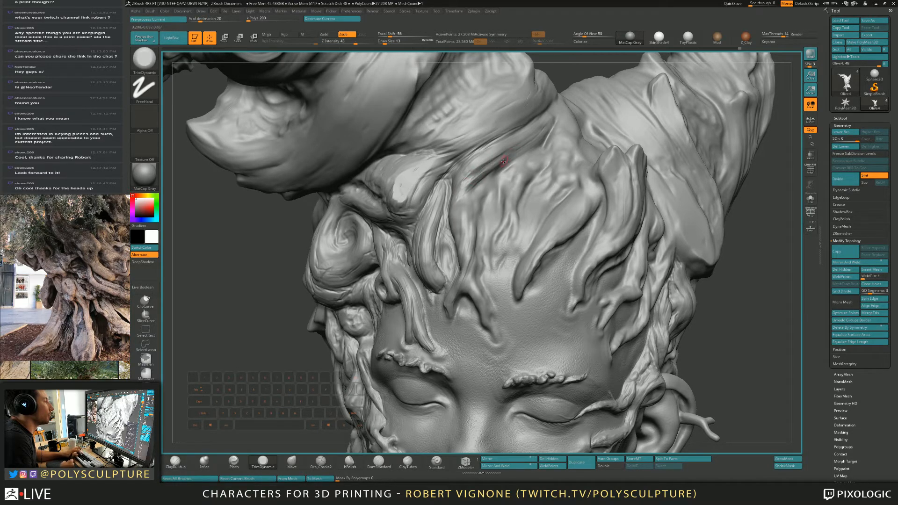
pyautogui.moveTo(485, 174); pyautogui.dragTo(510, 175, button='right')
pyautogui.press('4')
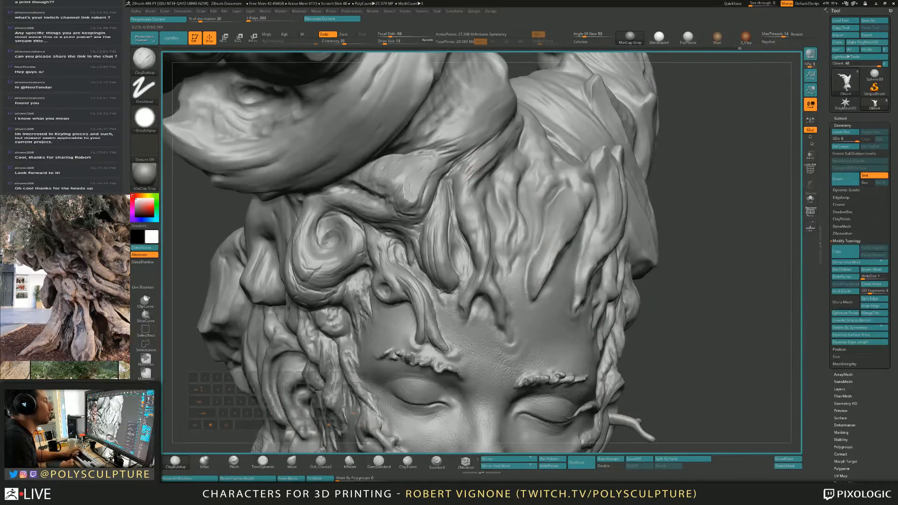
pyautogui.moveTo(469, 178); pyautogui.dragTo(468, 191)
pyautogui.press('b')
pyautogui.press('t')
pyautogui.press('d')
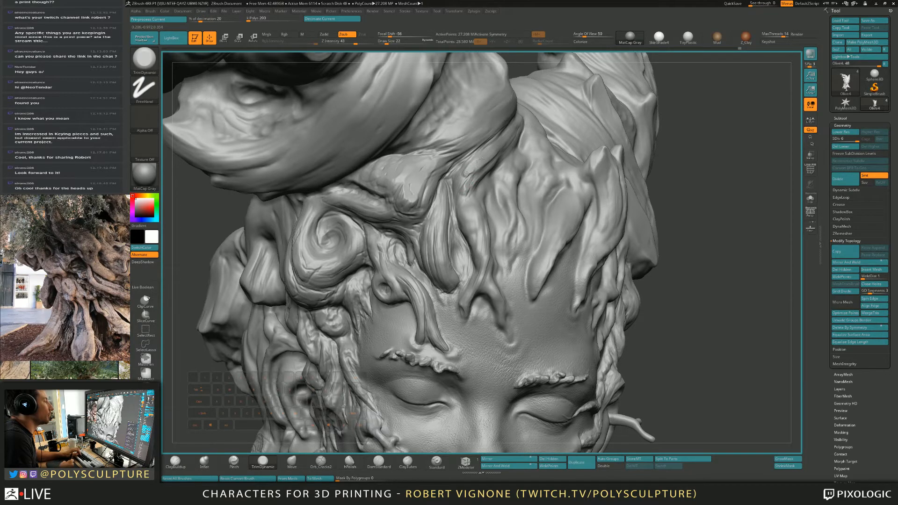
pyautogui.moveTo(477, 162); pyautogui.dragTo(453, 160, button='right')
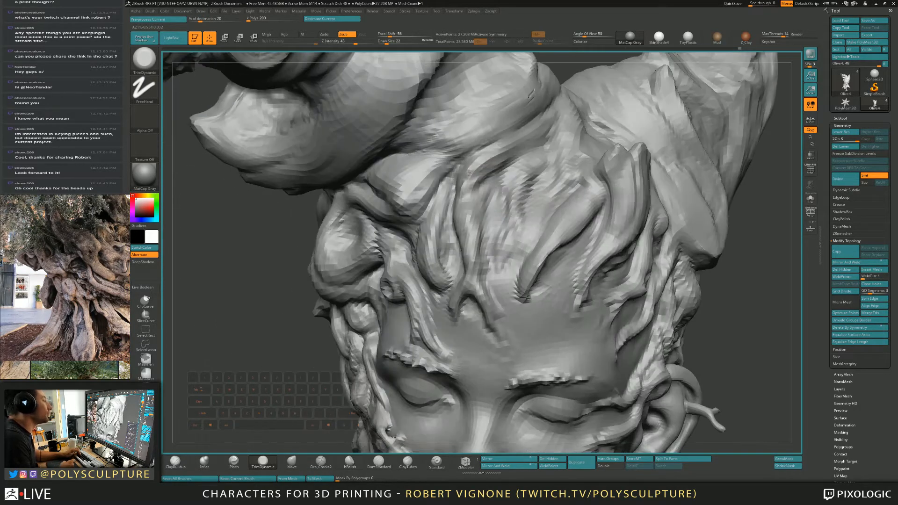
# Step: Carve Orb_Cracks2 creases along the sweeping strand above the hair lobe, raising the draw size to 27
pyautogui.click(321, 462)
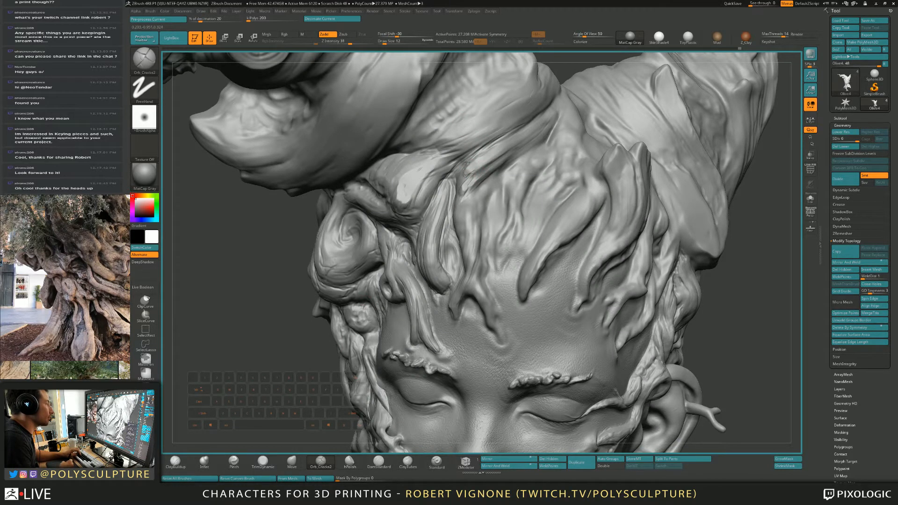
pyautogui.press(']')
pyautogui.moveTo(464, 171); pyautogui.dragTo(469, 160)
pyautogui.moveTo(471, 190); pyautogui.dragTo(536, 146)
pyautogui.press('s')
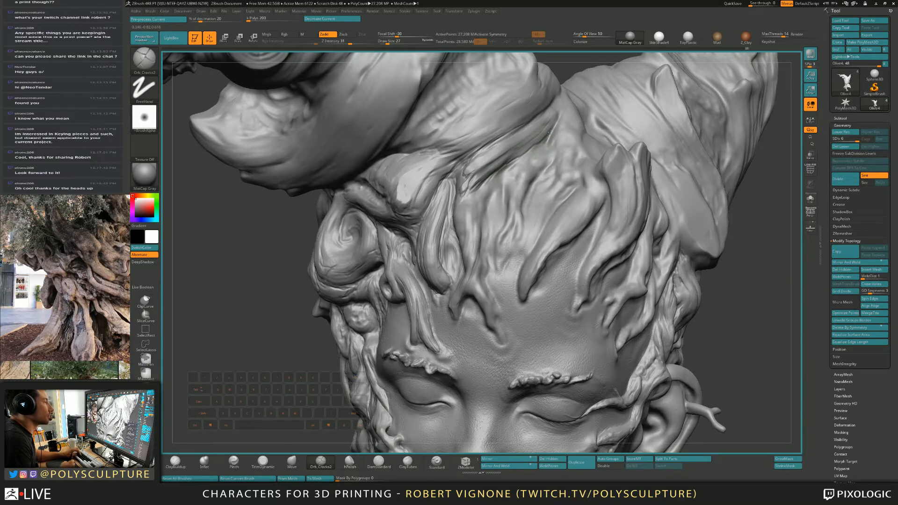
pyautogui.moveTo(557, 111)
pyautogui.mouseDown(button='right')
pyautogui.moveTo(557, 122)
pyautogui.moveTo(564, 100)
pyautogui.moveTo(522, 157)
pyautogui.mouseUp(button='right')
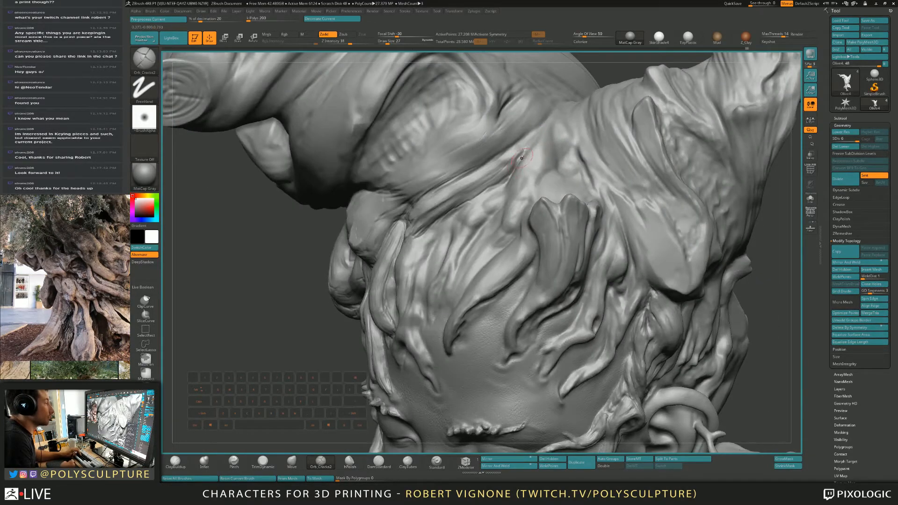
pyautogui.moveTo(471, 174)
pyautogui.mouseDown()
pyautogui.moveTo(532, 131)
pyautogui.moveTo(480, 169)
pyautogui.mouseUp()
pyautogui.moveTo(463, 184)
pyautogui.keyDown('alt'); pyautogui.mouseDown(button='right')
pyautogui.moveTo(502, 144)
pyautogui.moveTo(437, 213)
pyautogui.moveTo(453, 186)
pyautogui.mouseUp(button='right'); pyautogui.keyUp('alt')
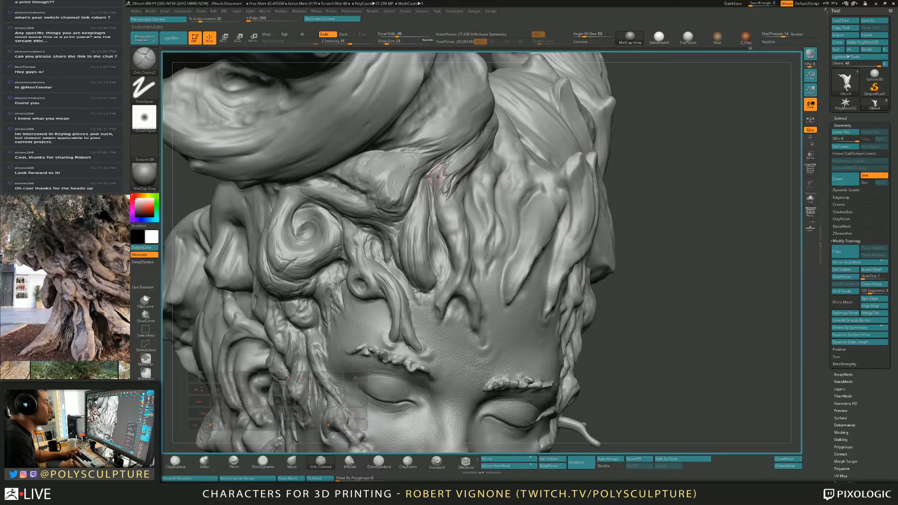
# Step: Build up fine ridges between the sweeping strand and the top of the forehead fork with ClayBuildup at draw size 14
pyautogui.press('b')
pyautogui.press('c')
pyautogui.press('b')
pyautogui.press('[')
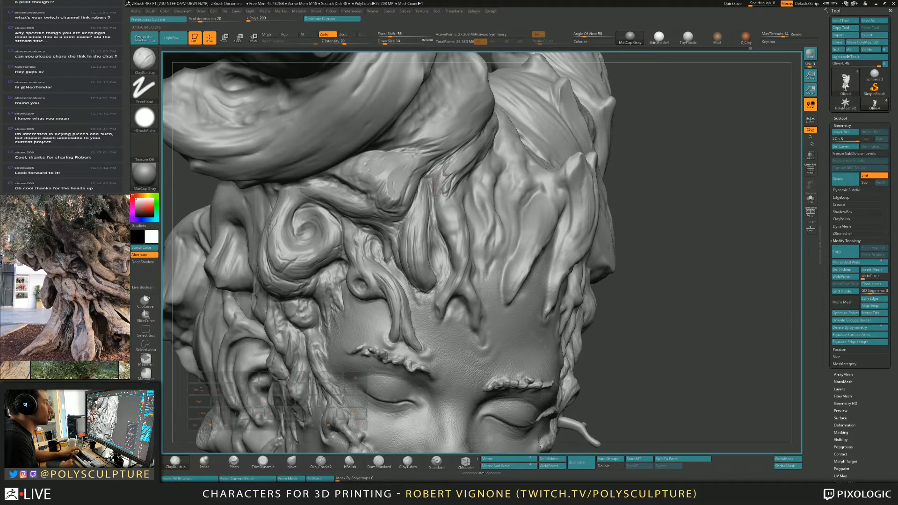
pyautogui.moveTo(441, 204)
pyautogui.mouseDown(button='right')
pyautogui.moveTo(461, 184)
pyautogui.moveTo(455, 213)
pyautogui.mouseUp(button='right')
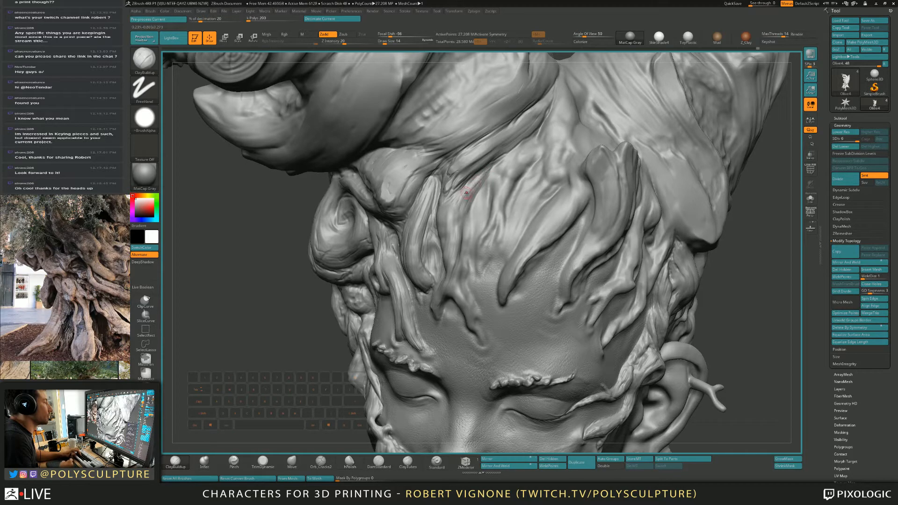
pyautogui.moveTo(455, 224); pyautogui.dragTo(450, 246, button='right')
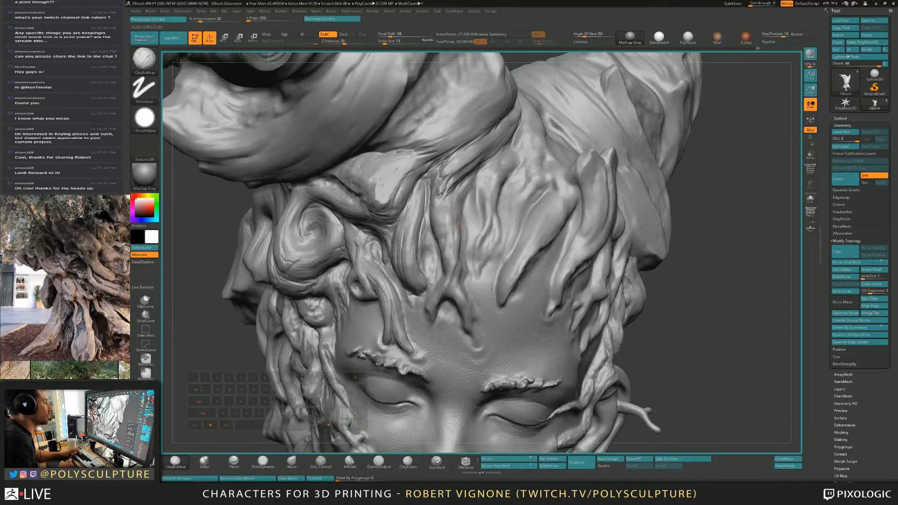
# Step: Build up the strand above the forehead fork with ClayBuildup at draw size 23 and flatten its ridges with TrimDynamic
pyautogui.press('s')
pyautogui.moveTo(453, 240); pyautogui.dragTo(445, 250)
pyautogui.moveTo(445, 250); pyautogui.dragTo(463, 247, button='right')
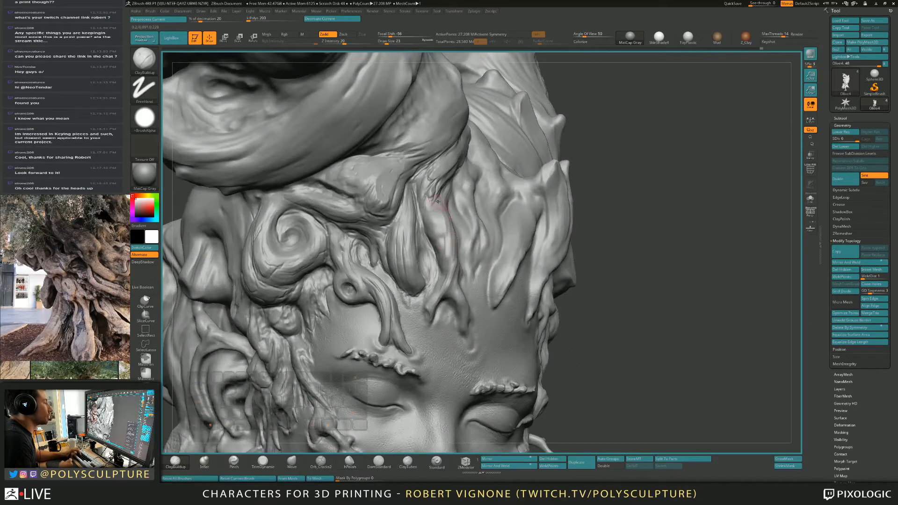
pyautogui.press('4')
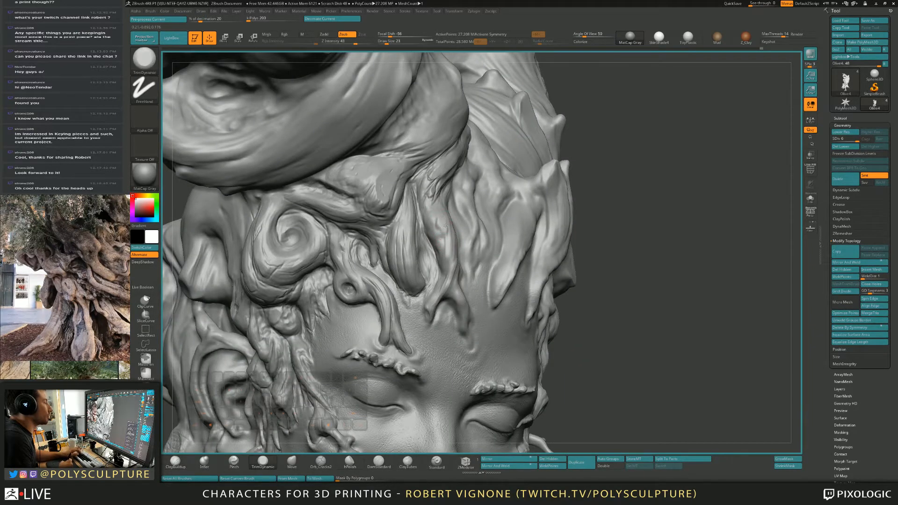
pyautogui.press('1')
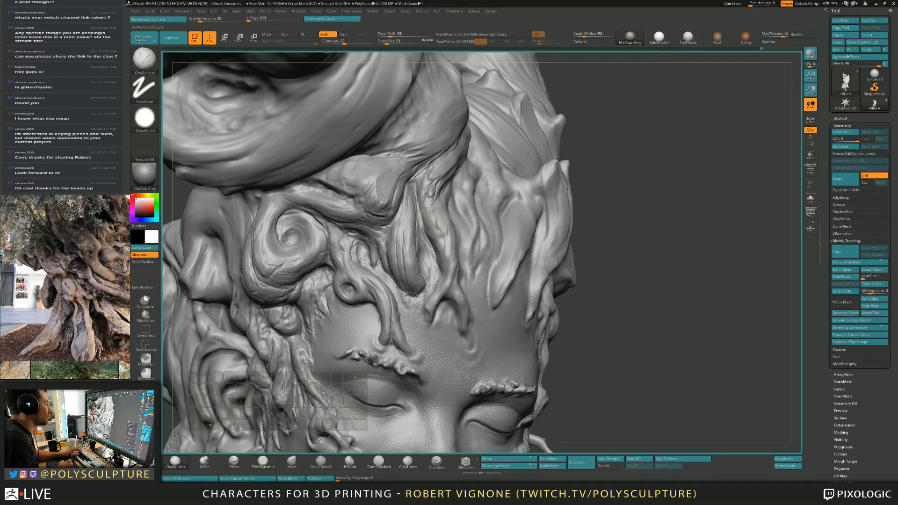
pyautogui.press('4')
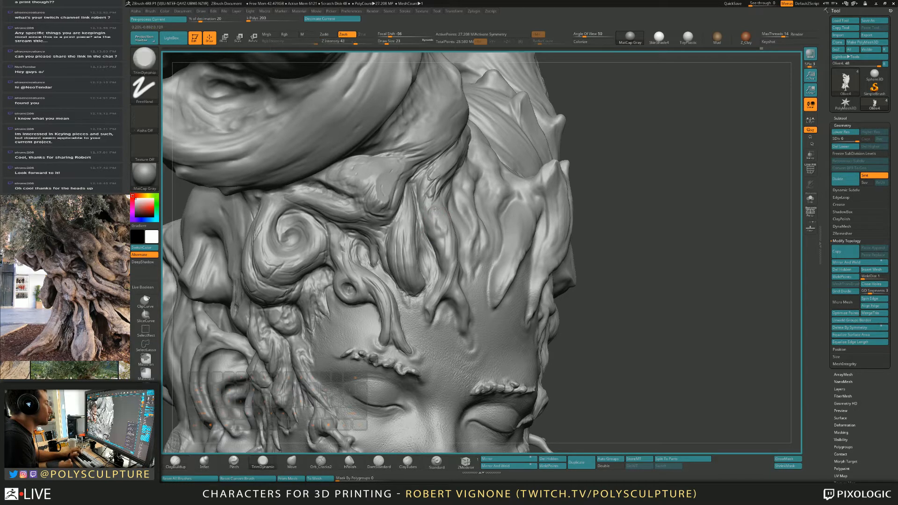
# Step: Carve Orb_Cracks2 creases down the strand above the forehead fork and rework its ridges with ClayBuildup and TrimDynamic at draw size 16
pyautogui.press('6')
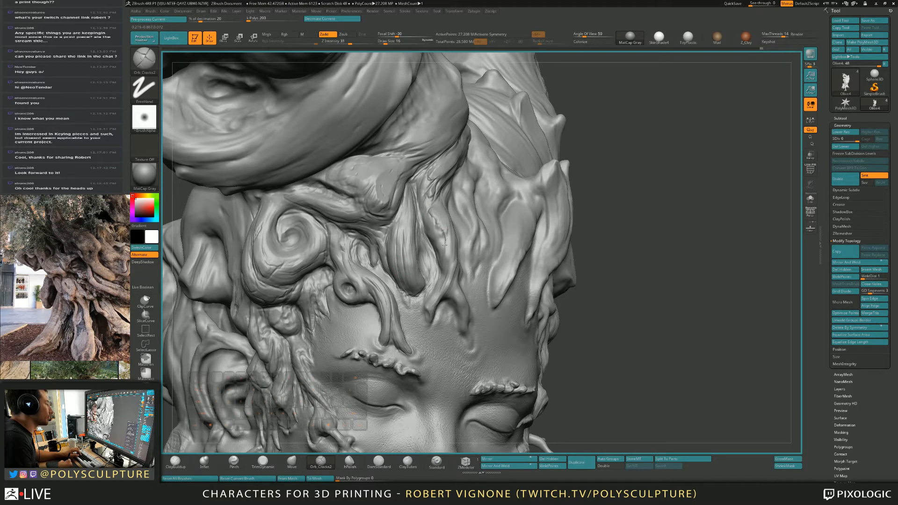
pyautogui.moveTo(447, 253)
pyautogui.mouseDown(button='right')
pyautogui.moveTo(445, 261)
pyautogui.moveTo(447, 231)
pyautogui.mouseUp(button='right')
pyautogui.press('b')
pyautogui.press('c')
pyautogui.press('b')
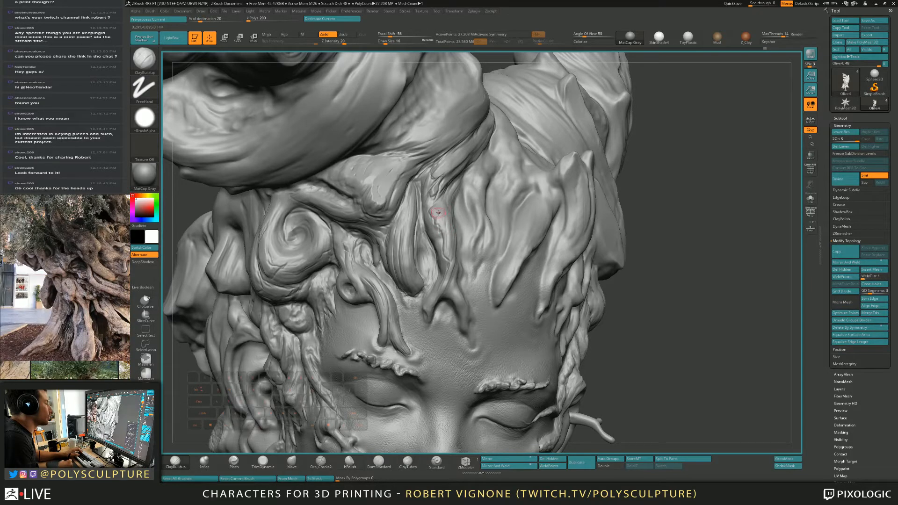
pyautogui.press('b')
pyautogui.press('t')
pyautogui.press('d')
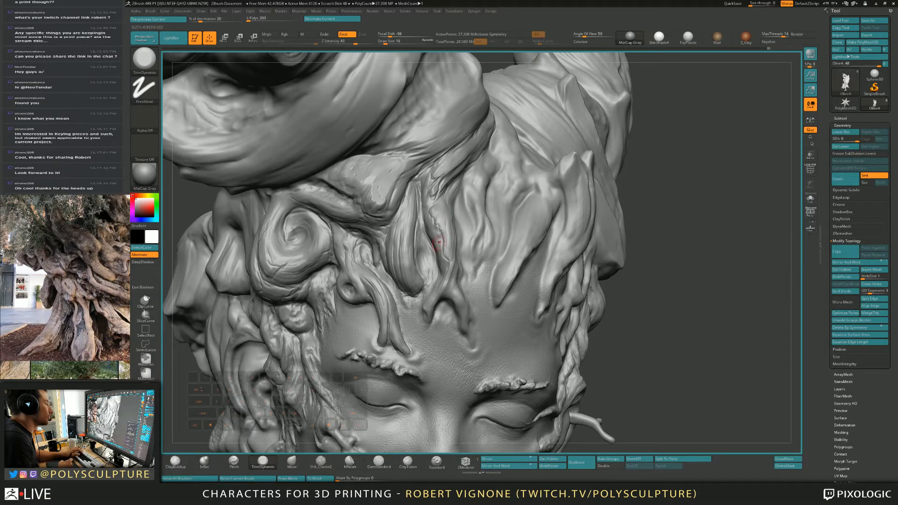
# Step: Add finer ridges midway along the strand above the forehead fork with ClayBuildup at draw size 12, trimming them with TrimDynamic
pyautogui.press('b')
pyautogui.press('c')
pyautogui.press('b')
pyautogui.moveTo(440, 241); pyautogui.dragTo(427, 218, button='right')
pyautogui.press('[')
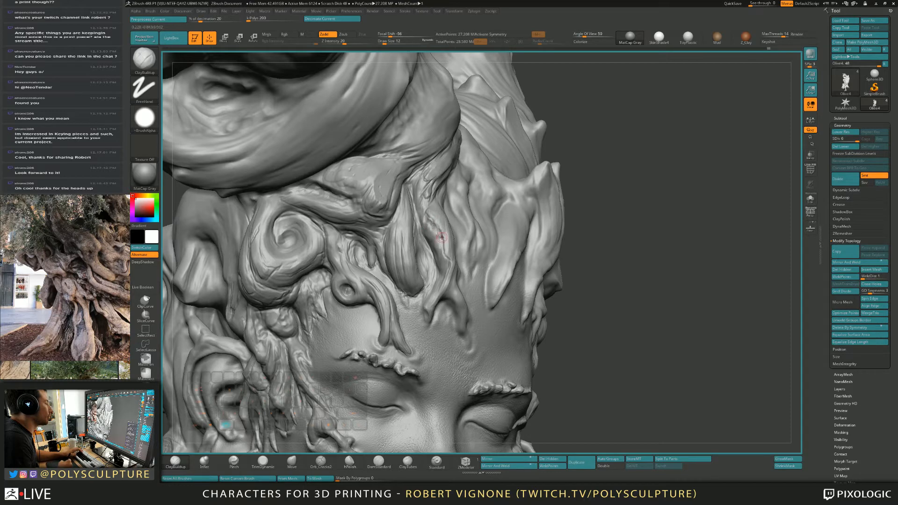
pyautogui.press('b')
pyautogui.press('t')
pyautogui.press('d')
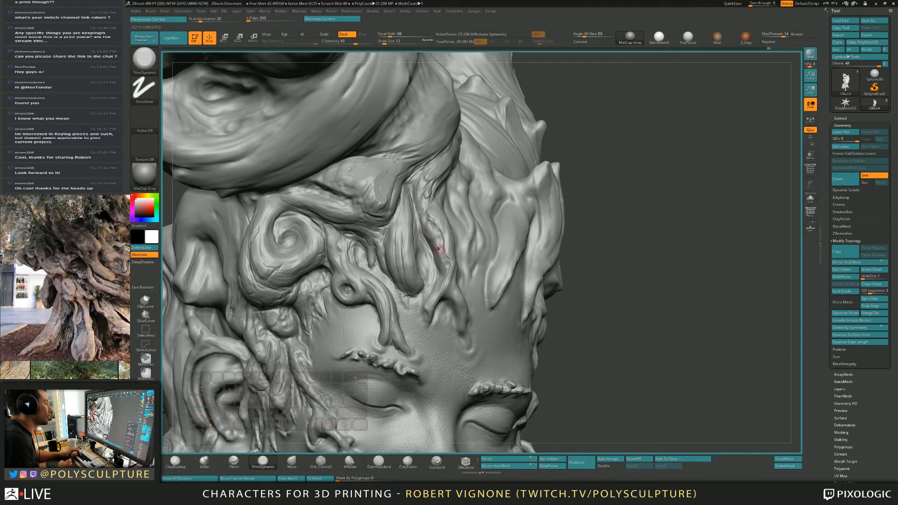
# Step: Build ridges along the side of the strand down towards the forehead fork with ClayBuildup at draw size 14
pyautogui.press('b')
pyautogui.press('c')
pyautogui.press('b')
pyautogui.moveTo(438, 248); pyautogui.dragTo(424, 224, button='right')
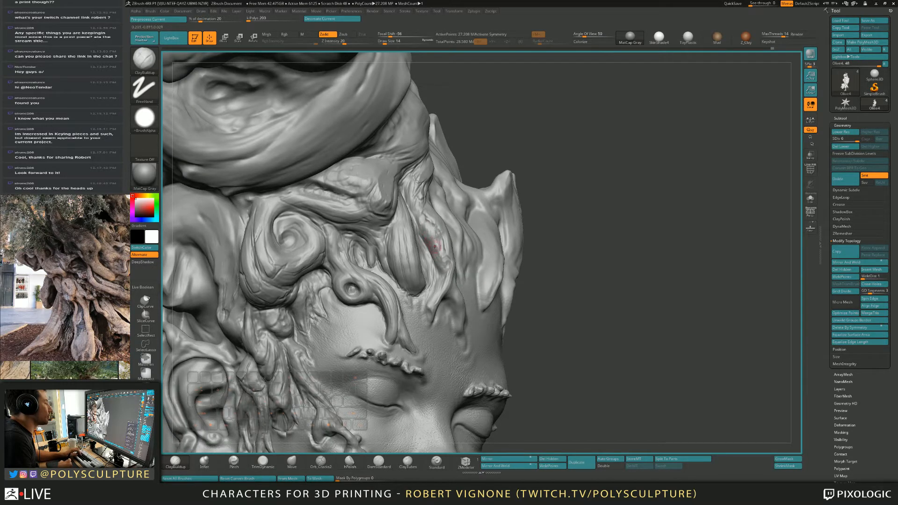
pyautogui.moveTo(423, 229); pyautogui.dragTo(422, 219)
pyautogui.moveTo(439, 280); pyautogui.dragTo(438, 261)
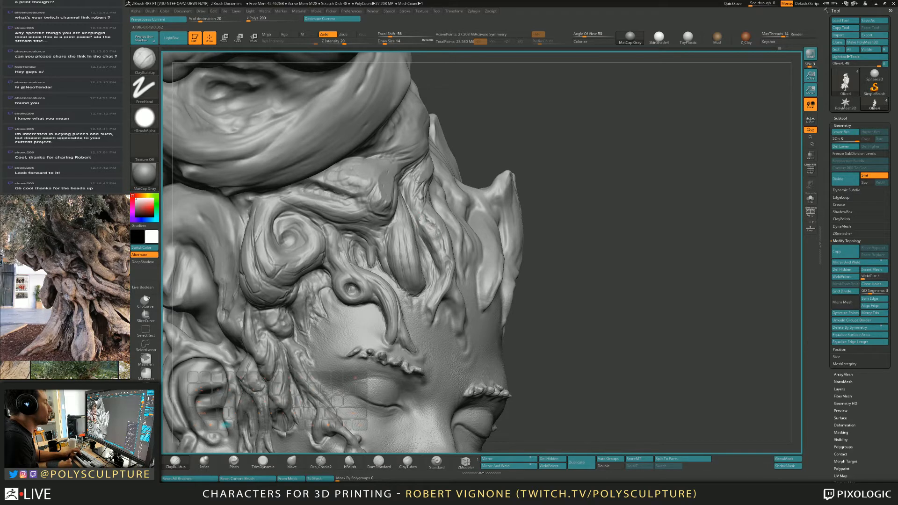
# Step: Carve recesses at the upper end of the strand beside the hair lobe with subtractive ClayBuildup strokes at draw size 14
pyautogui.keyDown('alt'); pyautogui.moveTo(420, 218); pyautogui.dragTo(417, 210); pyautogui.keyUp('alt')
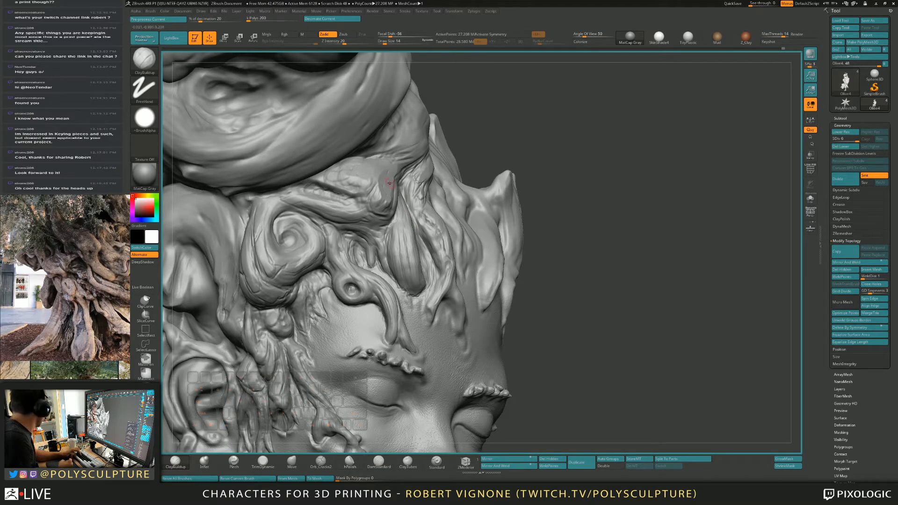
pyautogui.moveTo(435, 194); pyautogui.dragTo(407, 205, button='right')
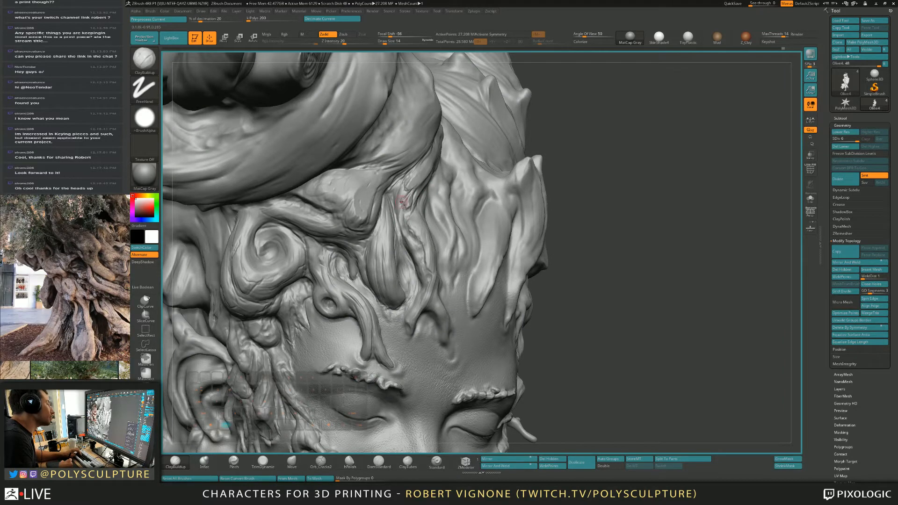
pyautogui.keyDown('alt'); pyautogui.moveTo(400, 201); pyautogui.dragTo(404, 215); pyautogui.keyUp('alt')
# Step: Flatten the strand above the forehead fork with TrimDynamic and build up the fork's top with ClayBuildup at draw size 17
pyautogui.moveTo(505, 231); pyautogui.dragTo(424, 254, button='right')
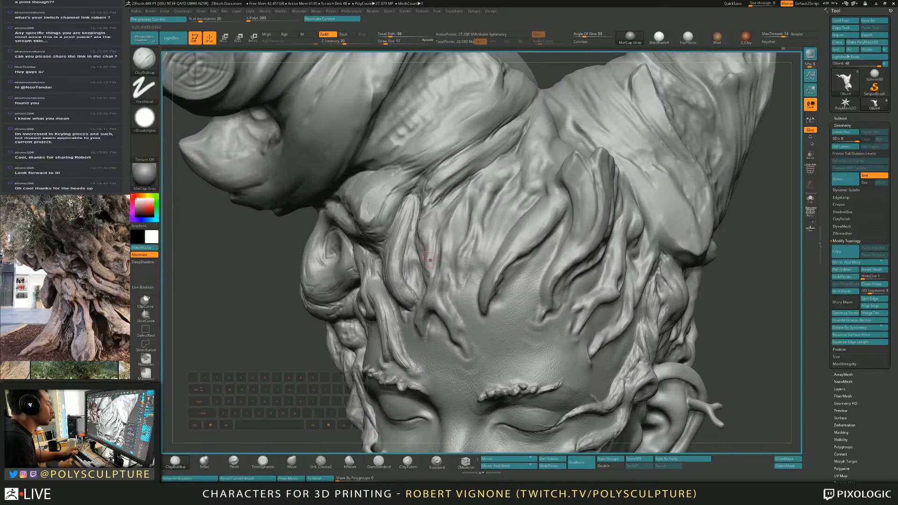
pyautogui.press('b')
pyautogui.press('t')
pyautogui.press('d')
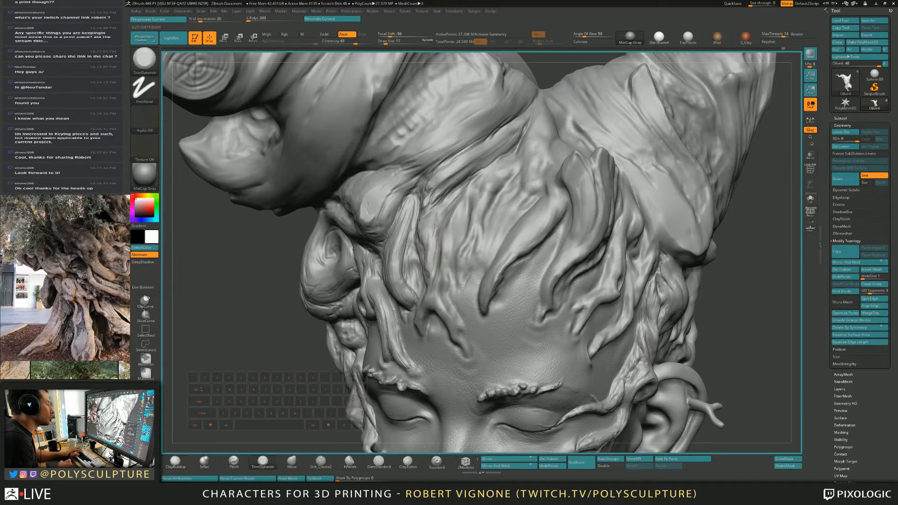
pyautogui.moveTo(434, 228)
pyautogui.keyDown('alt'); pyautogui.mouseDown(button='right')
pyautogui.moveTo(430, 184)
pyautogui.moveTo(439, 175)
pyautogui.mouseUp(button='right'); pyautogui.keyUp('alt')
pyautogui.press('b')
pyautogui.press('c')
pyautogui.press('b')
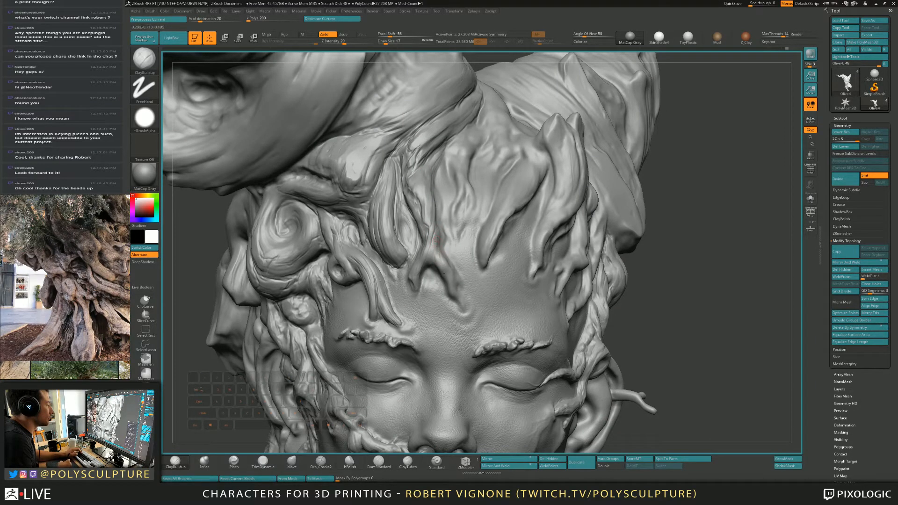
pyautogui.moveTo(445, 270)
pyautogui.mouseDown(button='right')
pyautogui.moveTo(431, 243)
pyautogui.moveTo(435, 257)
pyautogui.mouseUp(button='right')
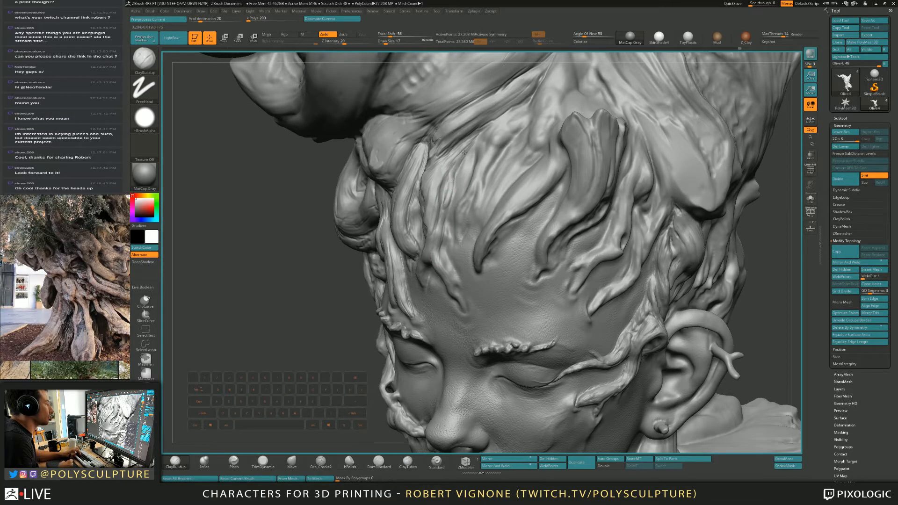
# Step: Cut a groove into the strand above the forehead fork and add volume down its longer prong with ClayBuildup at draw size 17
pyautogui.keyDown('alt'); pyautogui.moveTo(442, 179); pyautogui.dragTo(441, 195); pyautogui.keyUp('alt')
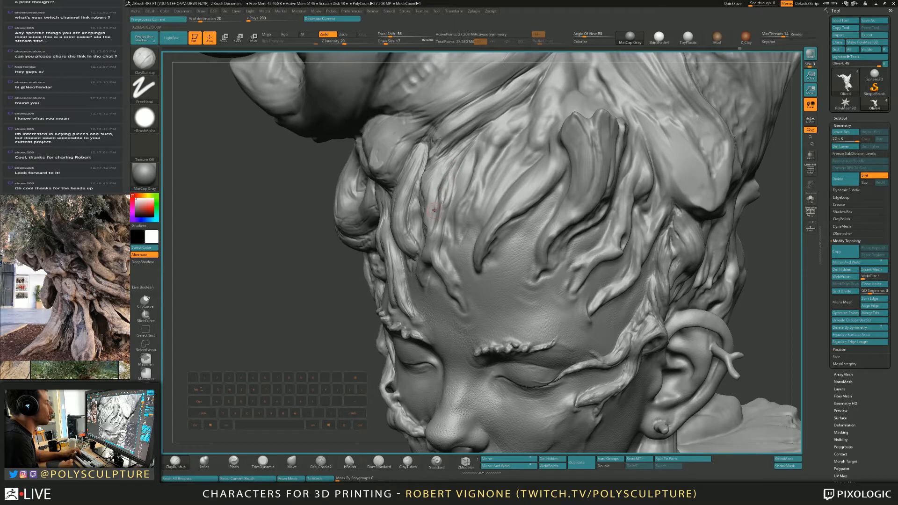
pyautogui.moveTo(435, 209); pyautogui.dragTo(443, 226, button='right')
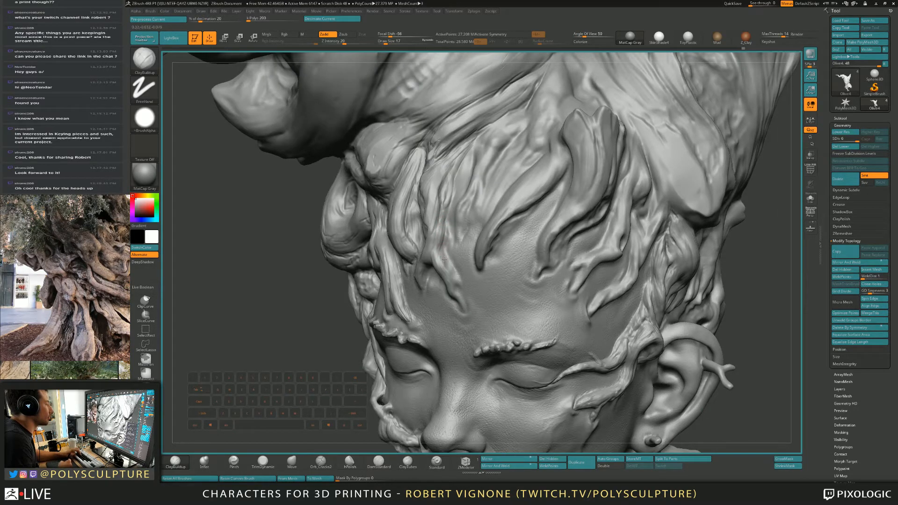
pyautogui.moveTo(448, 259); pyautogui.dragTo(457, 281)
# Step: Refine the longer prong of the forehead fork down to its tip with ClayBuildup at draw size 12
pyautogui.moveTo(457, 281)
pyautogui.keyDown('alt'); pyautogui.mouseDown(button='right')
pyautogui.moveTo(453, 229)
pyautogui.moveTo(552, 215)
pyautogui.mouseUp(button='right'); pyautogui.keyUp('alt')
pyautogui.moveTo(463, 194); pyautogui.dragTo(415, 188, button='right')
pyautogui.moveTo(415, 188)
pyautogui.mouseDown()
pyautogui.moveTo(444, 254)
pyautogui.moveTo(436, 222)
pyautogui.mouseUp()
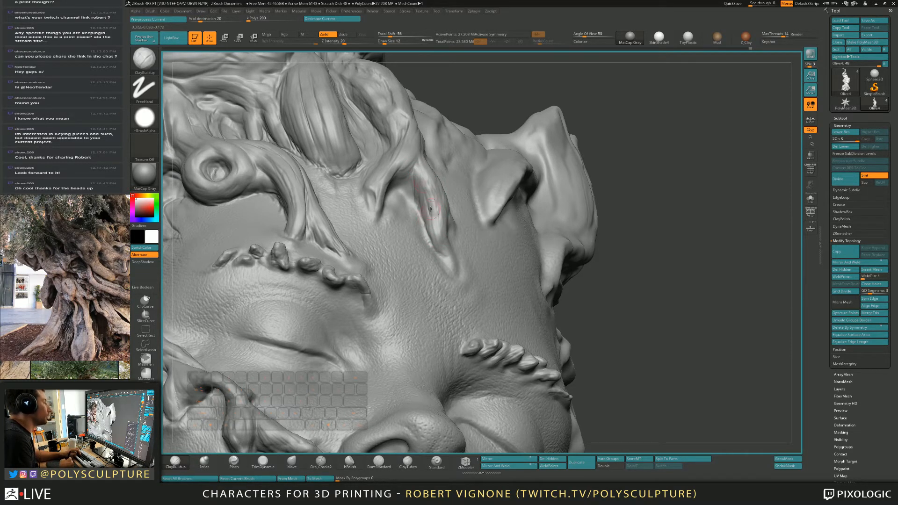
pyautogui.moveTo(628, 201); pyautogui.dragTo(472, 212)
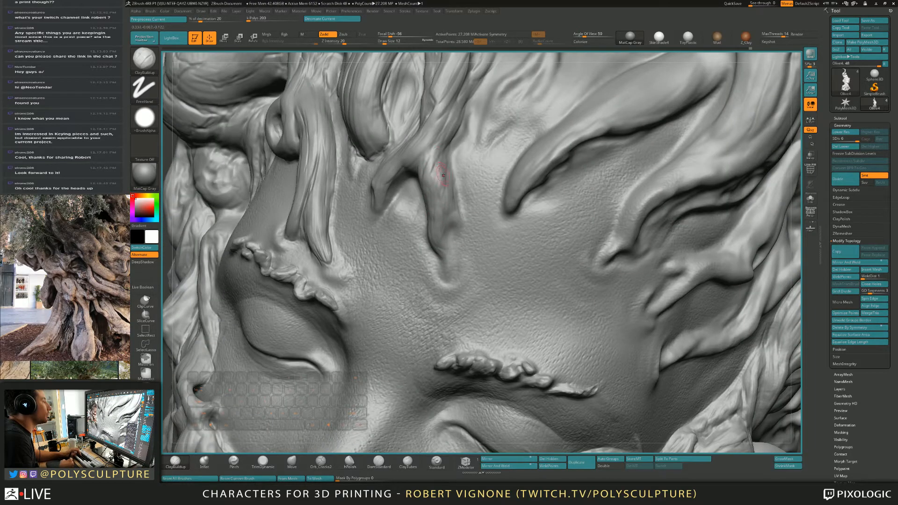
pyautogui.moveTo(440, 233); pyautogui.dragTo(505, 238, button='right')
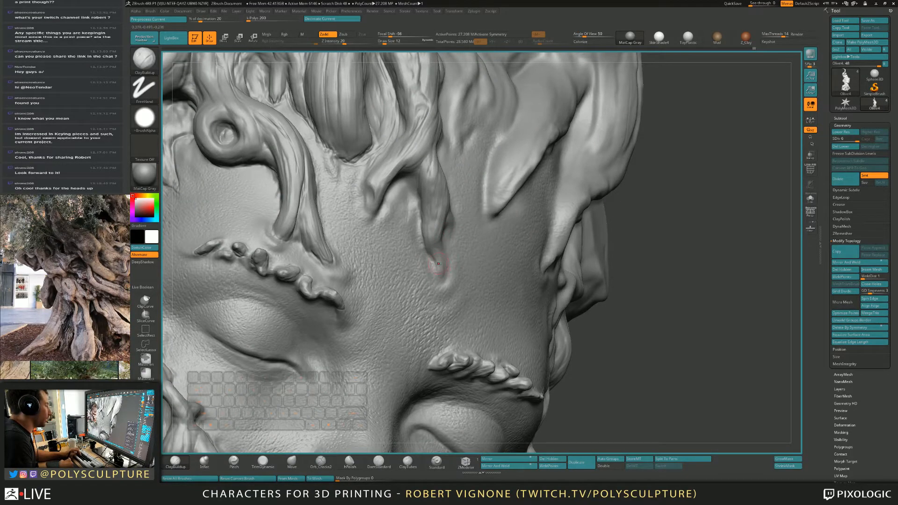
pyautogui.moveTo(428, 207); pyautogui.dragTo(424, 164, button='right')
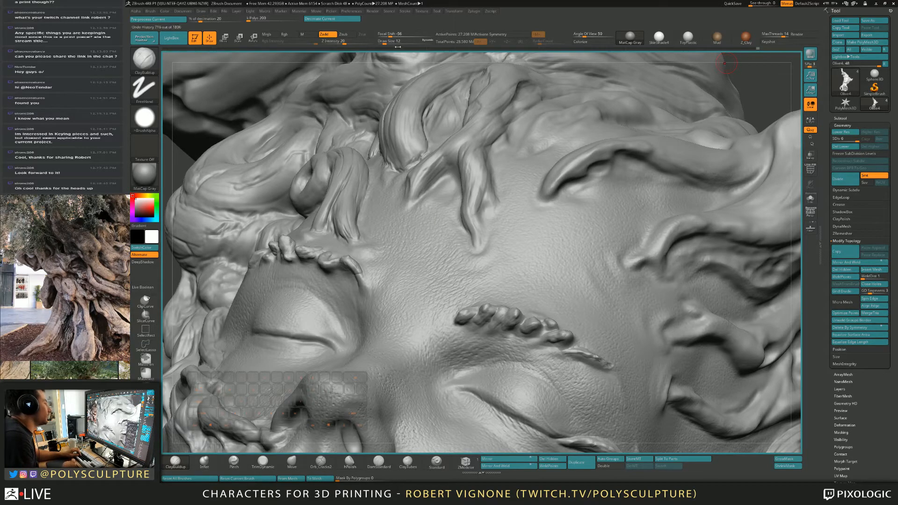
# Step: Build up the shorter prong of the forehead fork with ClayBuildup at draw size 16 and flatten it with TrimDynamic
pyautogui.moveTo(452, 171); pyautogui.dragTo(439, 175, button='right')
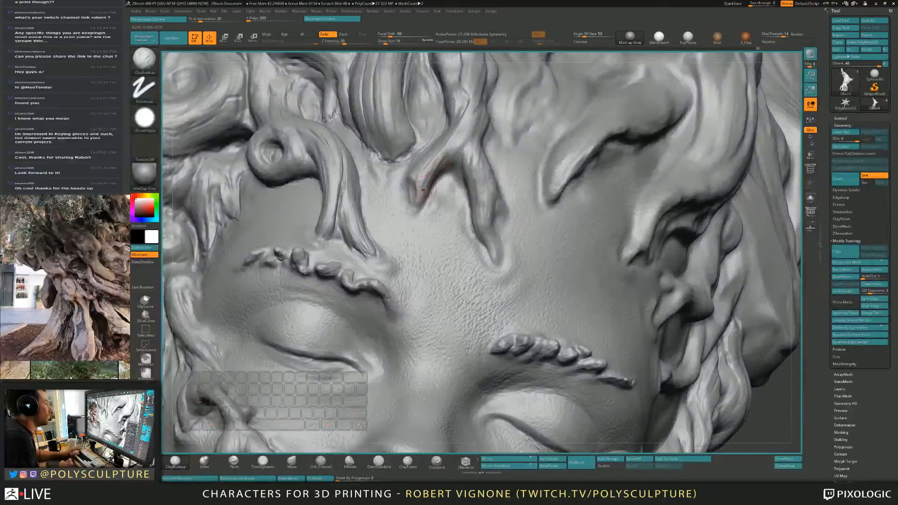
pyautogui.press('b')
pyautogui.press('t')
pyautogui.press('d')
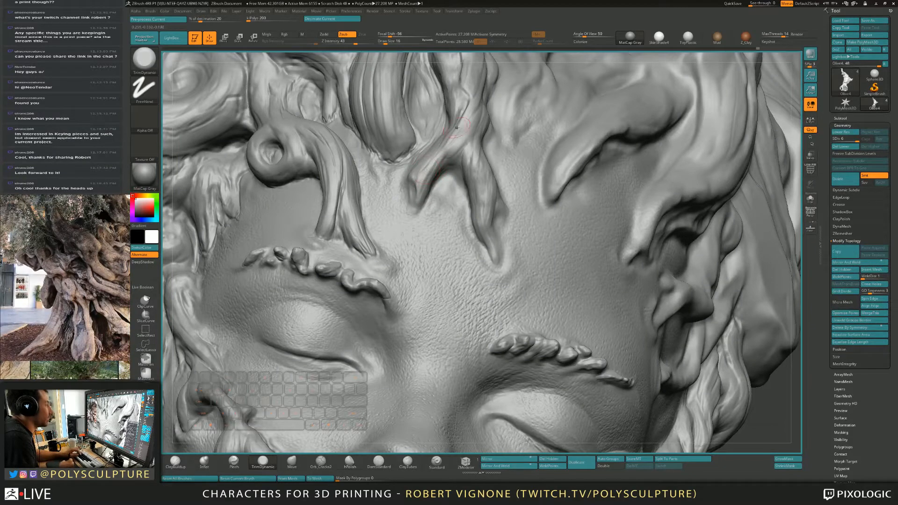
# Step: Add fine ridges where the forehead fork's prongs meet with ClayBuildup at draw size 11, trimming them with TrimDynamic
pyautogui.press('b')
pyautogui.press('c')
pyautogui.press('b')
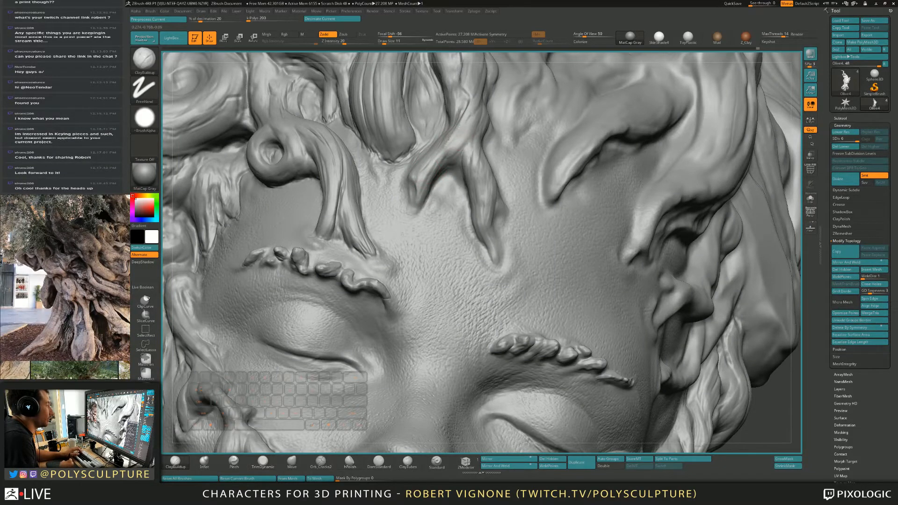
pyautogui.press('b')
pyautogui.press('t')
pyautogui.press('d')
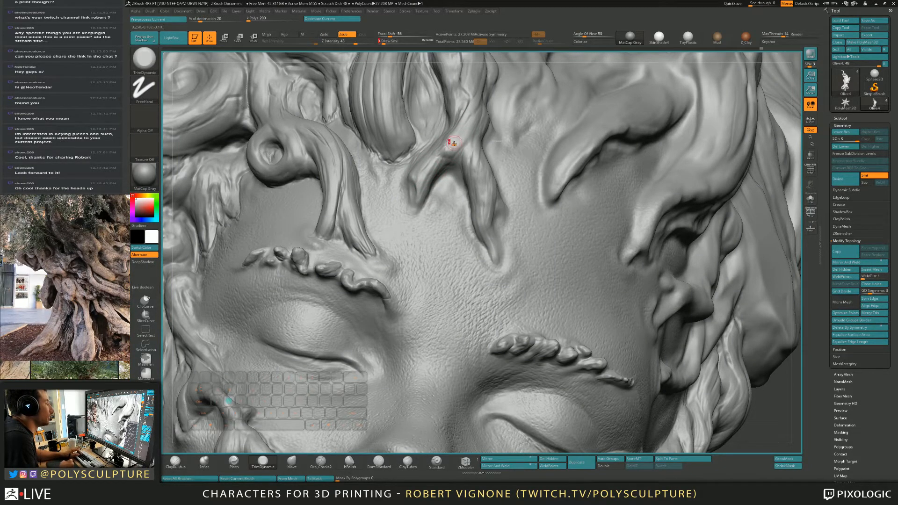
# Step: Build bark ridges along the longer prong of the forehead fork with ClayBuildup, raising the draw size from 12 to 13
pyautogui.moveTo(481, 105); pyautogui.dragTo(520, 112, button='right')
pyautogui.press('b')
pyautogui.press('c')
pyautogui.press('b')
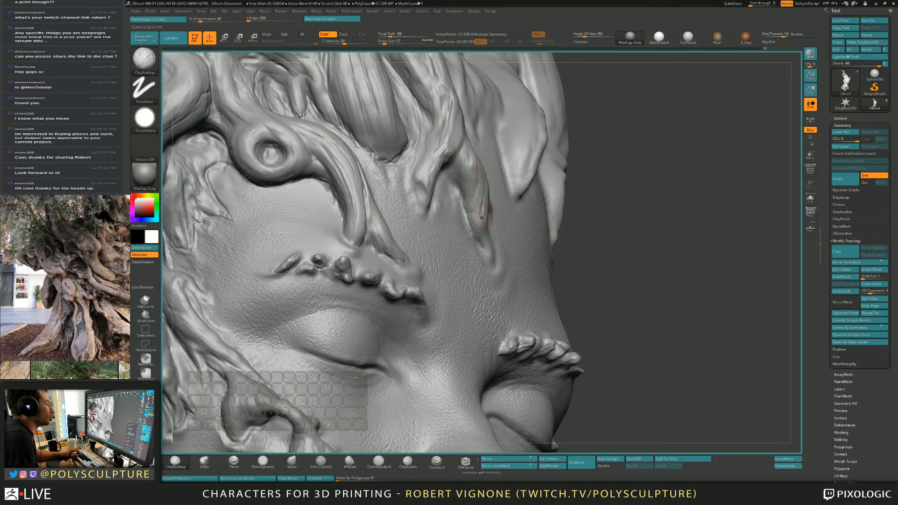
pyautogui.moveTo(490, 256); pyautogui.dragTo(438, 249, button='right')
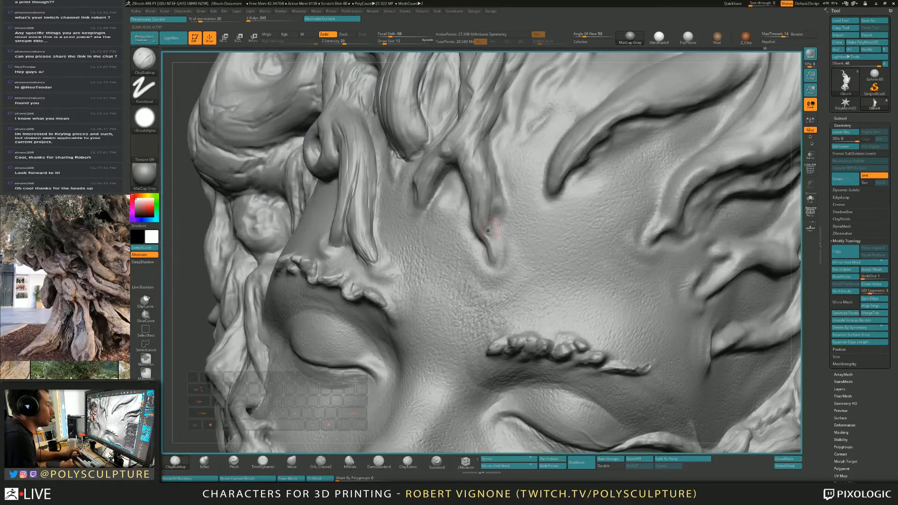
pyautogui.press('s')
pyautogui.moveTo(484, 237)
pyautogui.mouseDown()
pyautogui.moveTo(493, 235)
pyautogui.moveTo(491, 256)
pyautogui.moveTo(493, 208)
pyautogui.mouseUp()
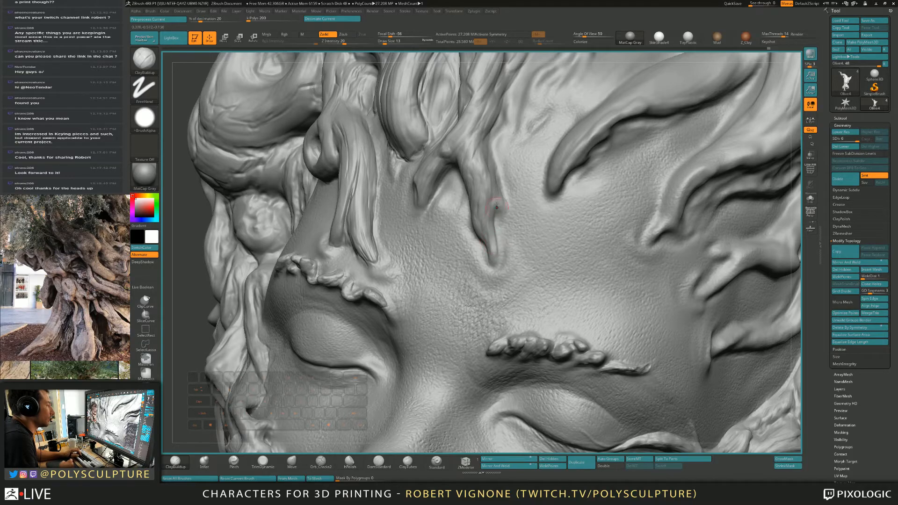
# Step: Add small raised detail to the outer edge of the longer prong with ClayBuildup, reducing the draw size to about 7
pyautogui.moveTo(504, 201); pyautogui.dragTo(463, 197, button='right')
pyautogui.press('[')
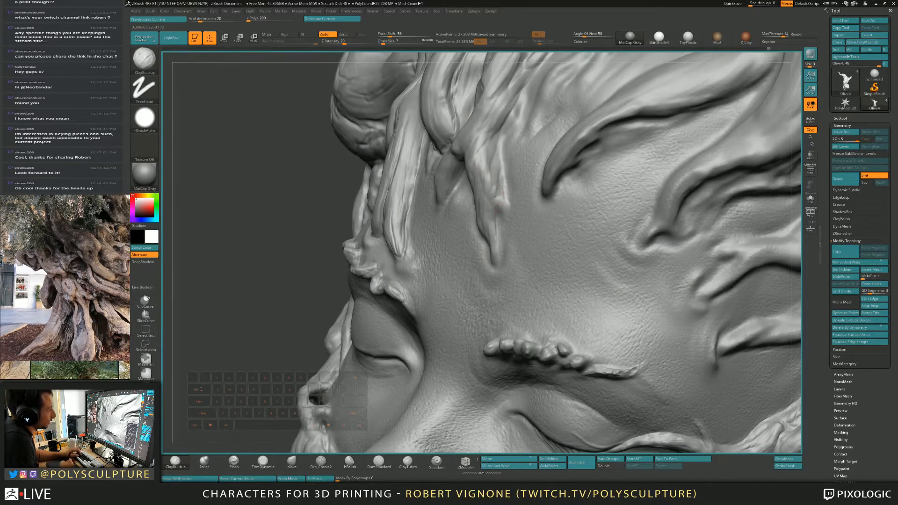
pyautogui.press(']')
pyautogui.moveTo(495, 183)
pyautogui.mouseDown()
pyautogui.moveTo(490, 141)
pyautogui.moveTo(492, 184)
pyautogui.mouseUp()
# Step: Adjust the outlines of the forehead fork's longer and shorter prongs with the Move brush, varying the draw size
pyautogui.moveTo(492, 185)
pyautogui.mouseDown(button='right')
pyautogui.moveTo(507, 183)
pyautogui.moveTo(497, 211)
pyautogui.mouseUp(button='right')
pyautogui.press('1')
pyautogui.press('2')
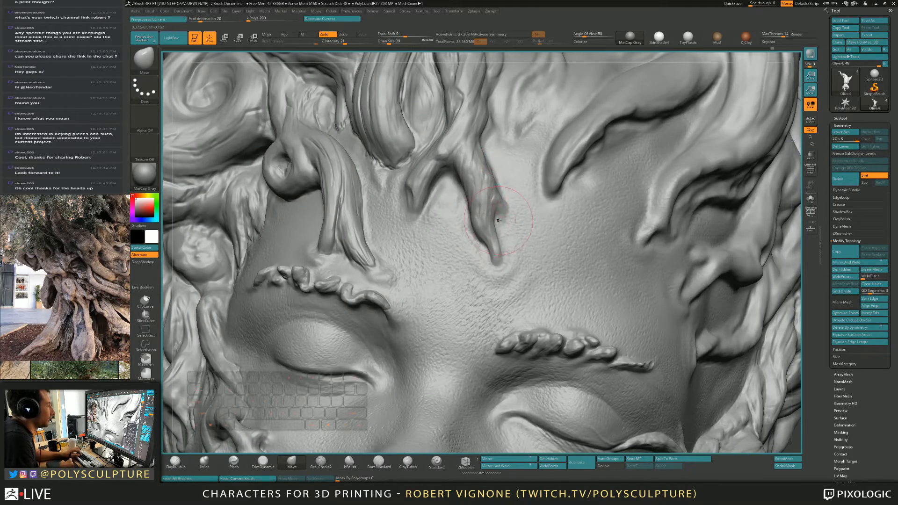
pyautogui.moveTo(497, 222); pyautogui.dragTo(494, 224)
pyautogui.press(']')
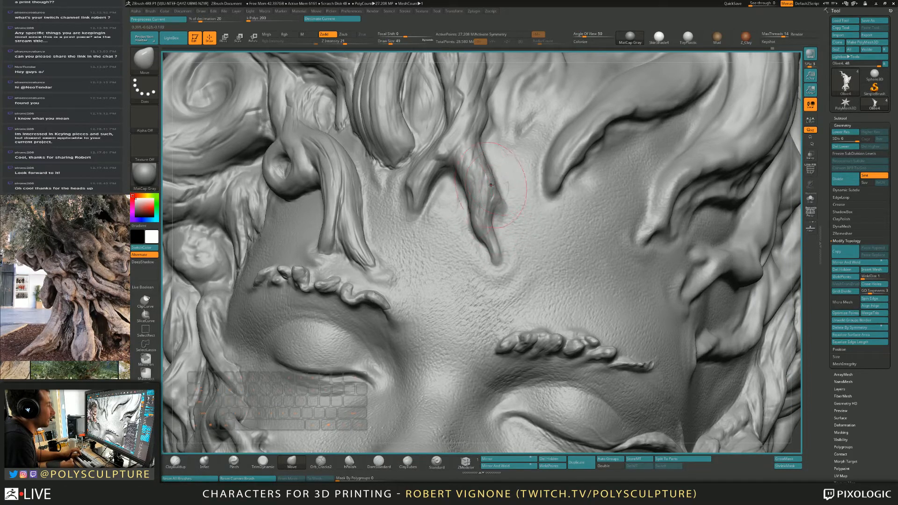
pyautogui.press('[')
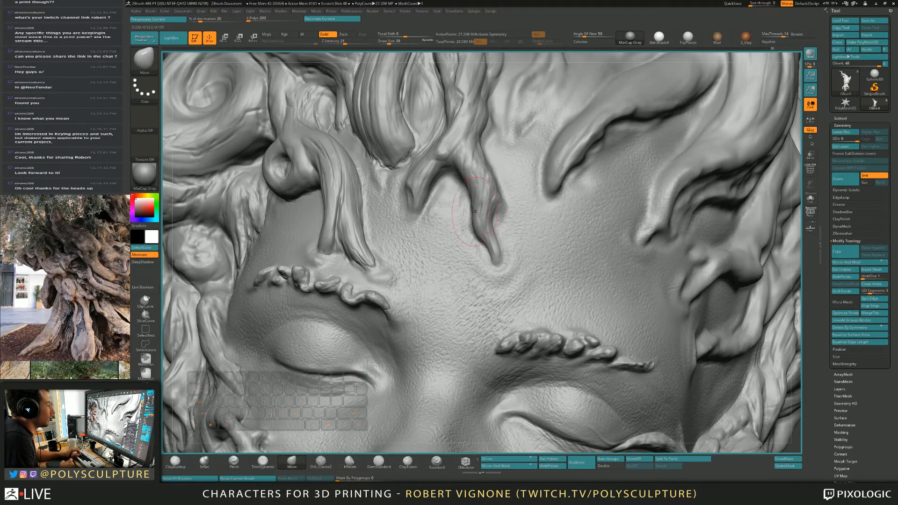
pyautogui.press('[')
pyautogui.press('[')
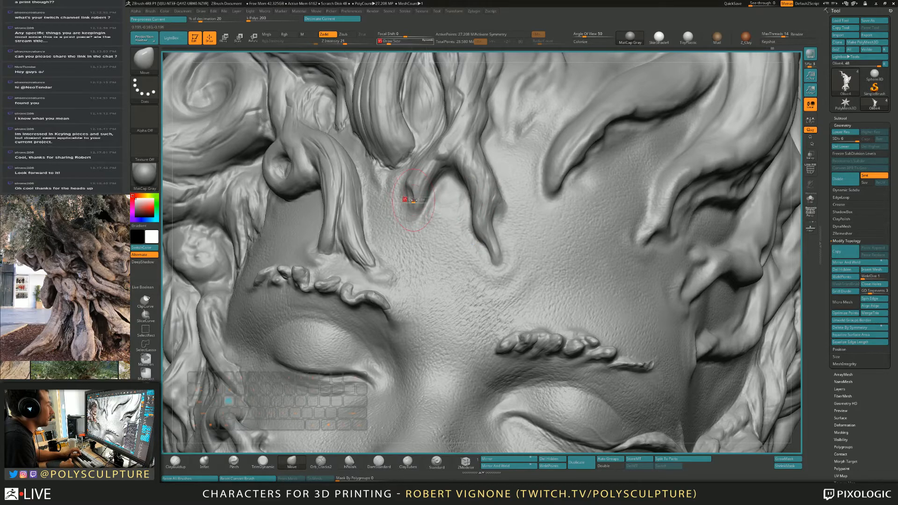
pyautogui.moveTo(421, 208); pyautogui.dragTo(482, 208, button='right')
pyautogui.press('s')
pyautogui.moveTo(416, 201)
pyautogui.mouseDown()
pyautogui.moveTo(405, 190)
pyautogui.moveTo(412, 213)
pyautogui.mouseUp()
# Step: Build up small raised detail on the tip of the shorter forehead prong with ClayBuildup at draw size 7
pyautogui.press('1')
pyautogui.press('s')
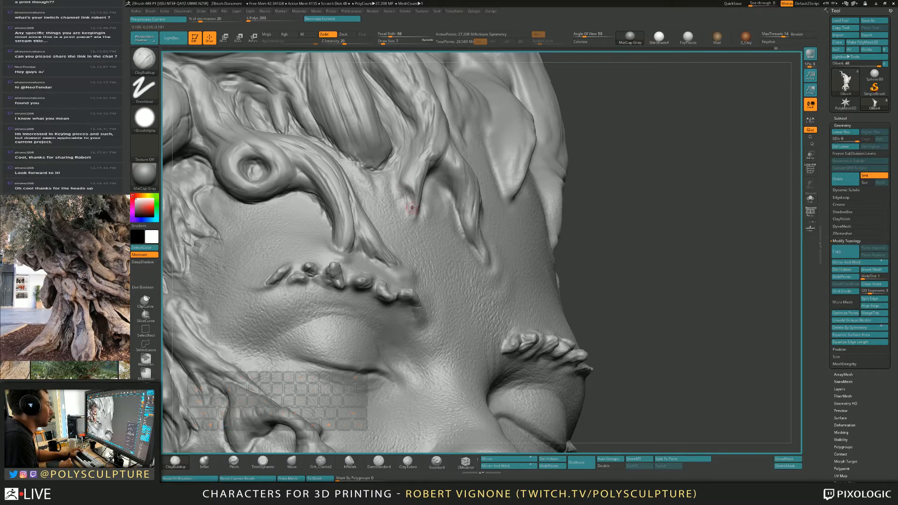
pyautogui.moveTo(401, 180); pyautogui.dragTo(415, 205)
pyautogui.moveTo(415, 206); pyautogui.dragTo(363, 206, button='right')
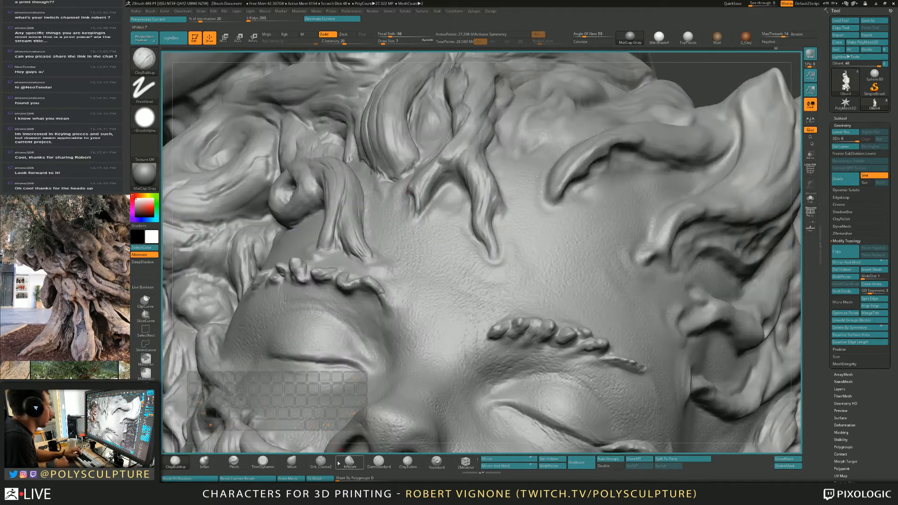
# Step: Cut cracks around the shorter prong and inside the forehead fork with the Orb_Cracks brush at draw size 12
pyautogui.click(320, 462)
pyautogui.moveTo(445, 182); pyautogui.dragTo(409, 166, button='right')
pyautogui.press(']')
pyautogui.moveTo(412, 143); pyautogui.dragTo(410, 183)
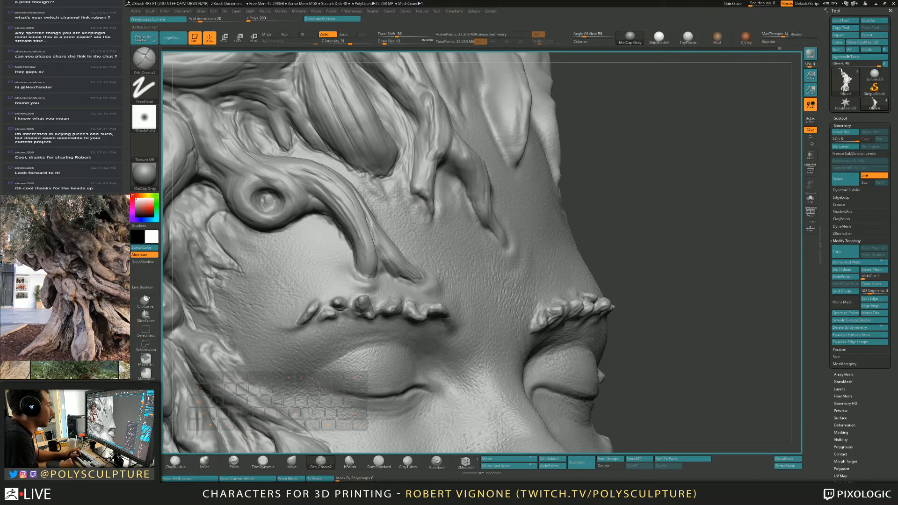
pyautogui.moveTo(427, 209); pyautogui.dragTo(426, 208, button='right')
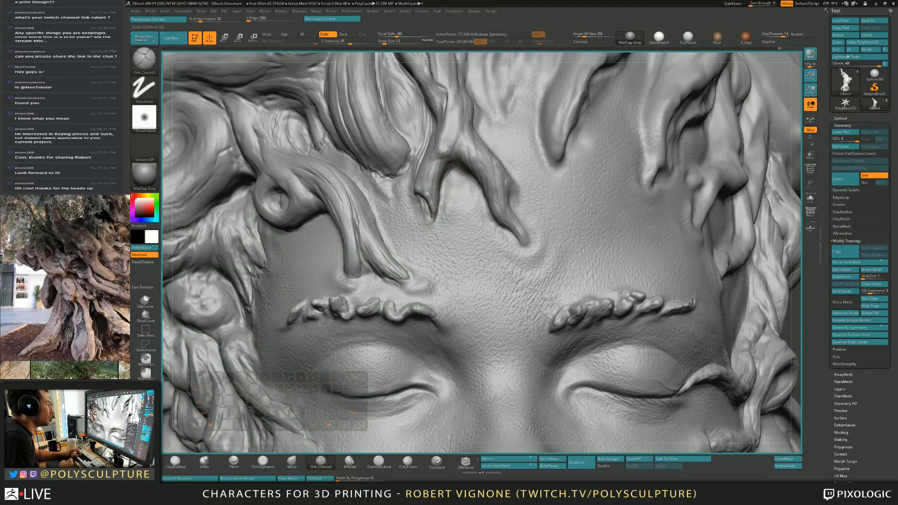
pyautogui.moveTo(465, 170); pyautogui.dragTo(469, 173, button='right')
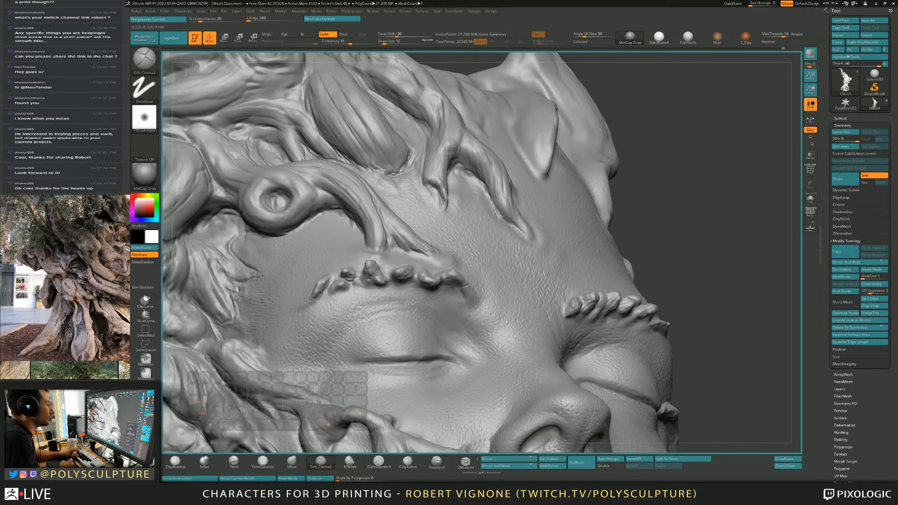
# Step: Sharpen the tip and outer edge of the longer prong with Orb_Cracks, raising the draw size from 12 to 14
pyautogui.moveTo(519, 228); pyautogui.dragTo(514, 226, button='right')
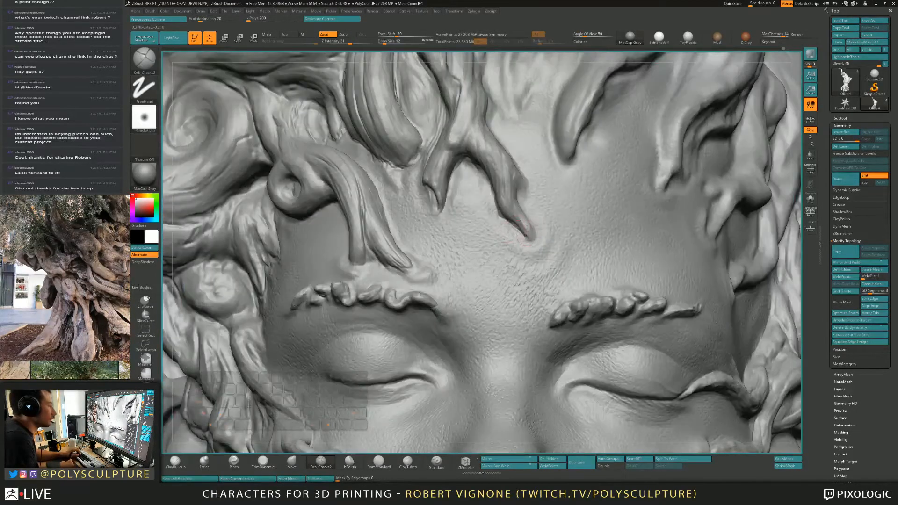
pyautogui.moveTo(524, 237); pyautogui.dragTo(532, 231)
pyautogui.moveTo(532, 233); pyautogui.dragTo(526, 218, button='right')
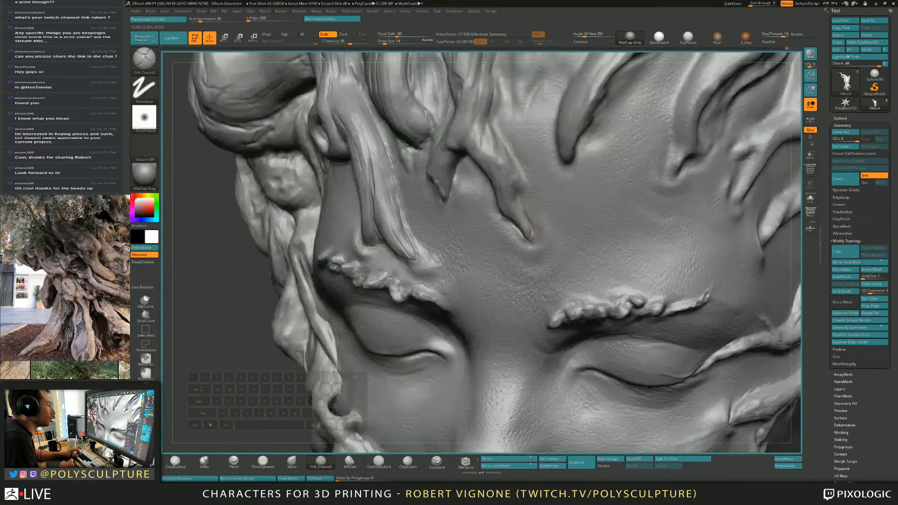
pyautogui.moveTo(519, 189); pyautogui.dragTo(519, 203)
pyautogui.moveTo(520, 179)
pyautogui.mouseDown(button='right')
pyautogui.moveTo(538, 163)
pyautogui.moveTo(510, 182)
pyautogui.moveTo(519, 222)
pyautogui.moveTo(496, 243)
pyautogui.mouseUp(button='right')
# Step: Refine the ridges on the thick hair strand beside the forehead fork, alternating between TrimDynamic and ClayBuildup
pyautogui.moveTo(453, 208); pyautogui.dragTo(434, 204, button='right')
pyautogui.press('s')
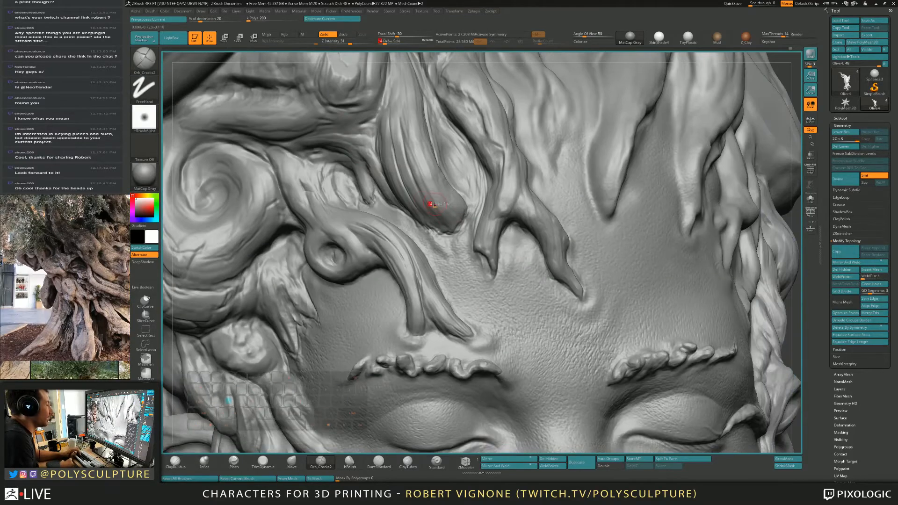
pyautogui.press('4')
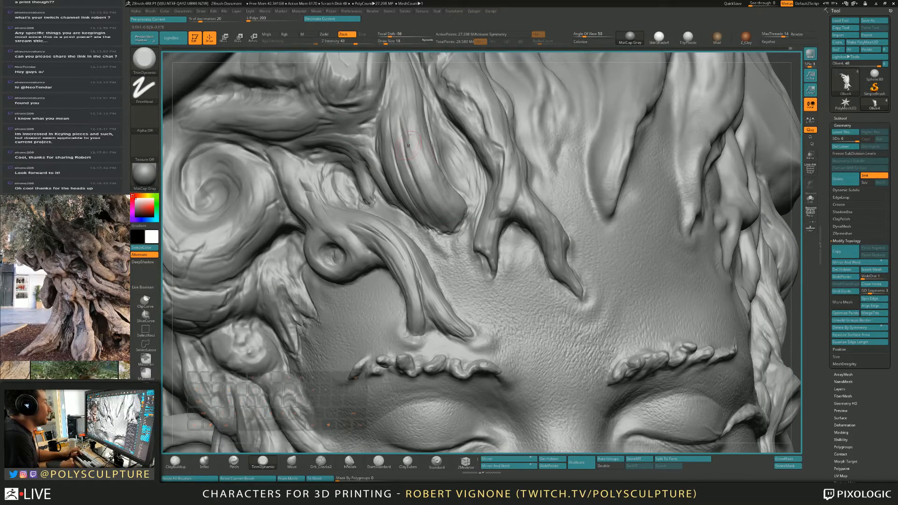
pyautogui.press('1')
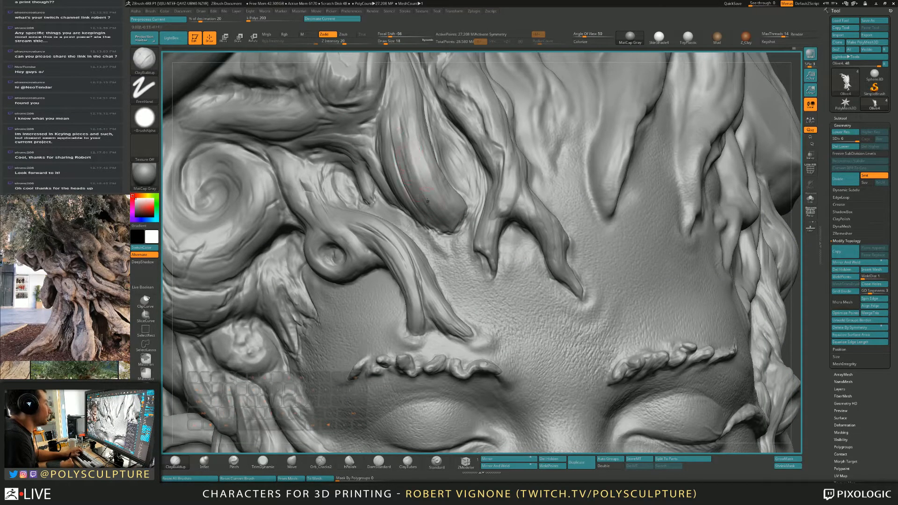
pyautogui.press('4')
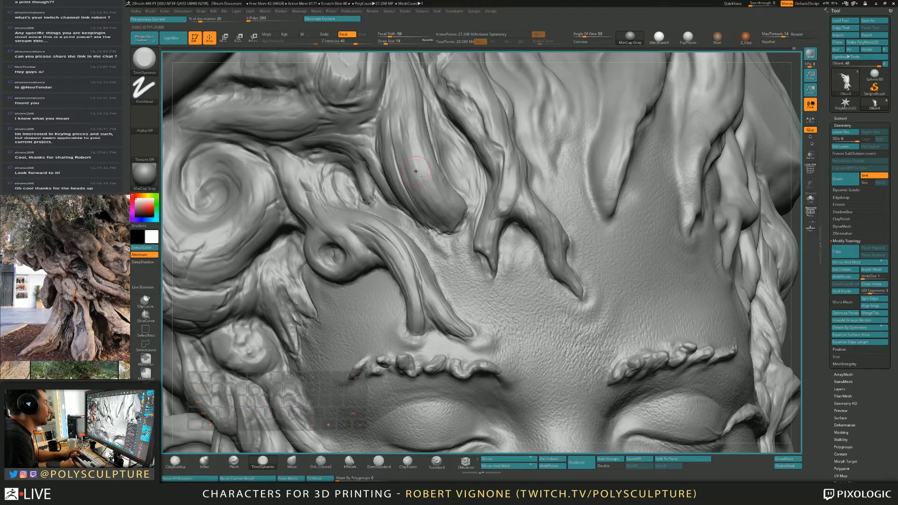
pyautogui.moveTo(443, 201)
pyautogui.keyDown('alt'); pyautogui.mouseDown(button='right')
pyautogui.moveTo(407, 174)
pyautogui.moveTo(504, 182)
pyautogui.moveTo(439, 197)
pyautogui.moveTo(439, 189)
pyautogui.moveTo(501, 180)
pyautogui.moveTo(489, 173)
pyautogui.mouseUp(button='right'); pyautogui.keyUp('alt')
# Step: Carve the recess between the strands above the fork with ClayBuildup at draw size 17 and flatten it with TrimDynamic
pyautogui.press('1')
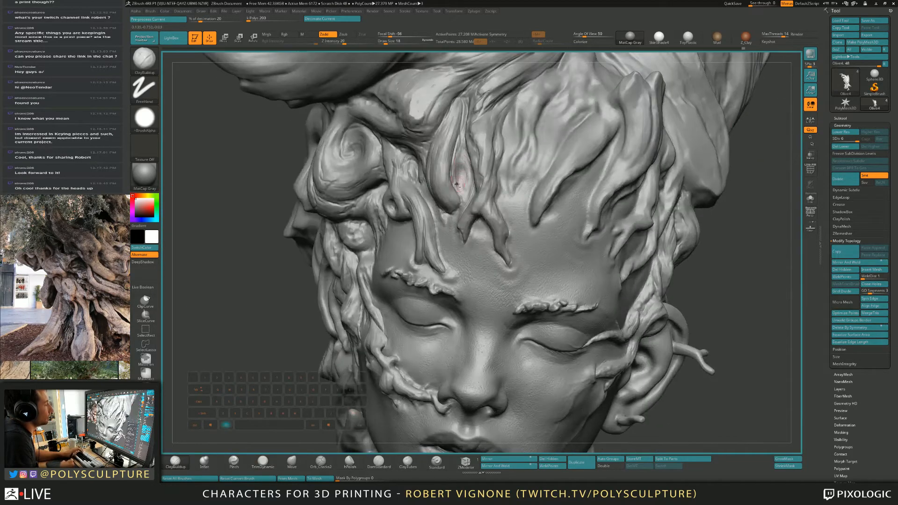
pyautogui.keyDown('alt'); pyautogui.moveTo(460, 172); pyautogui.dragTo(461, 177); pyautogui.keyUp('alt')
pyautogui.moveTo(461, 177); pyautogui.dragTo(497, 175, button='right')
pyautogui.moveTo(462, 176); pyautogui.dragTo(459, 162)
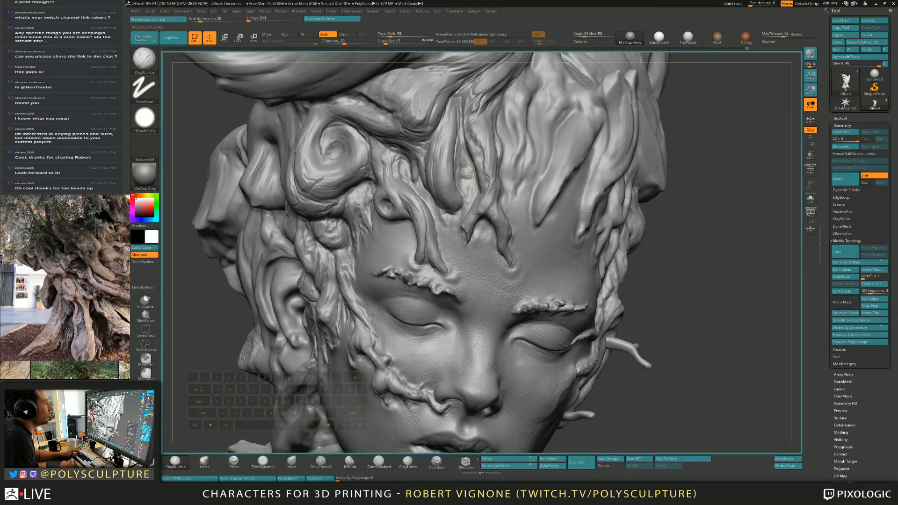
pyautogui.press('4')
pyautogui.moveTo(462, 164); pyautogui.dragTo(466, 172)
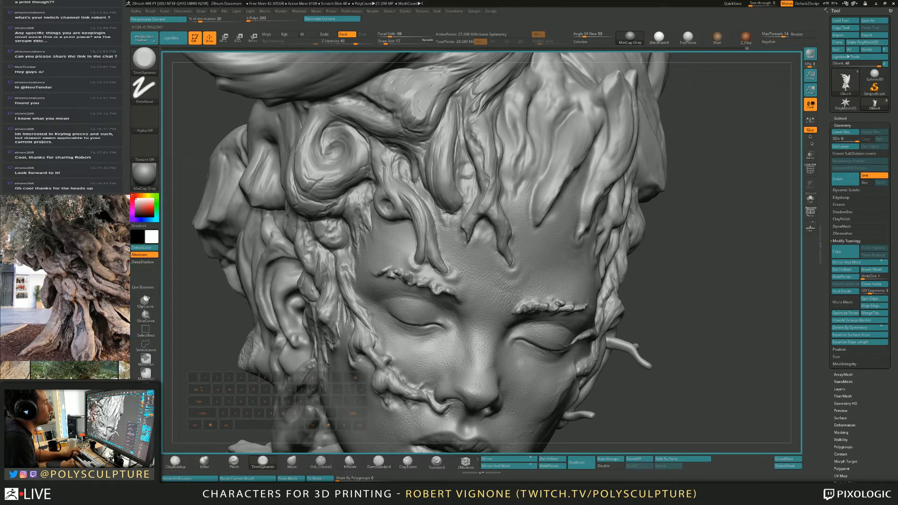
# Step: Layer finer ridges in the recess above the fork with ClayBuildup and TrimDynamic, reducing the draw size to 14
pyautogui.press('1')
pyautogui.press('4')
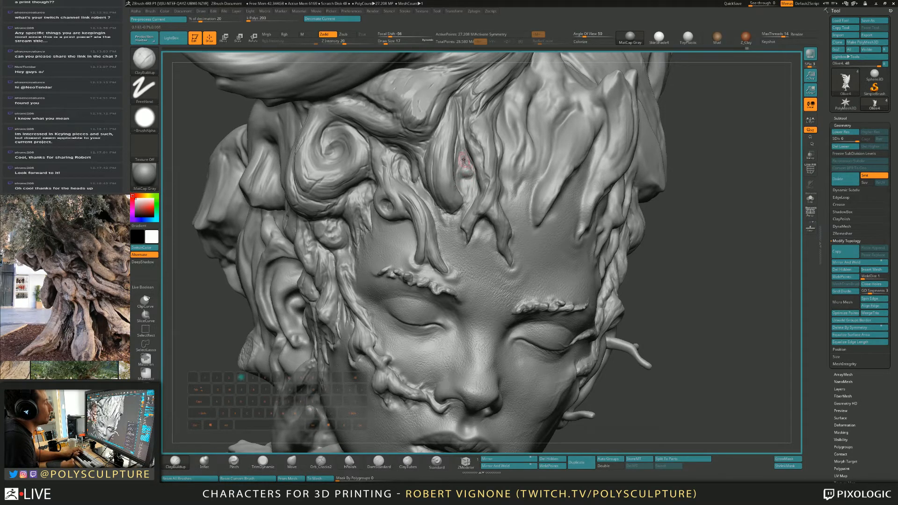
pyautogui.press('1')
pyautogui.press('4')
pyautogui.press('1')
pyautogui.press('[')
pyautogui.press('alt')
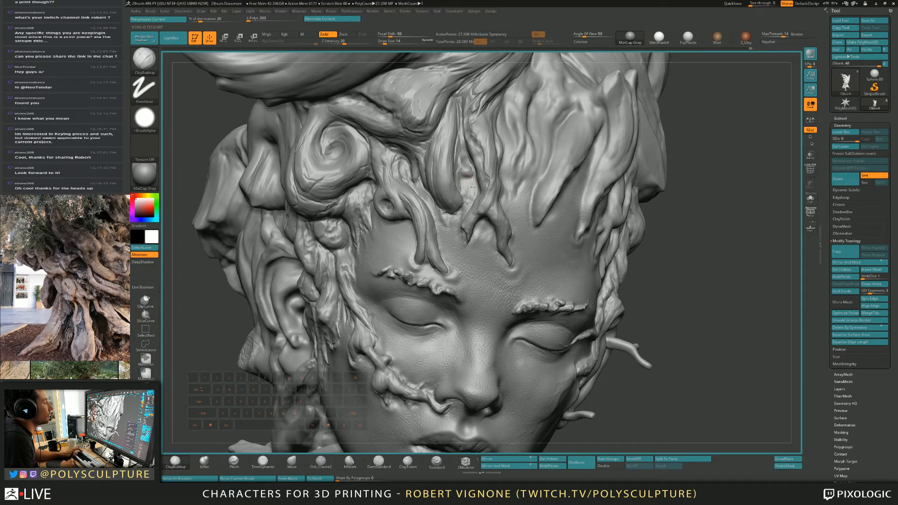
pyautogui.press('4')
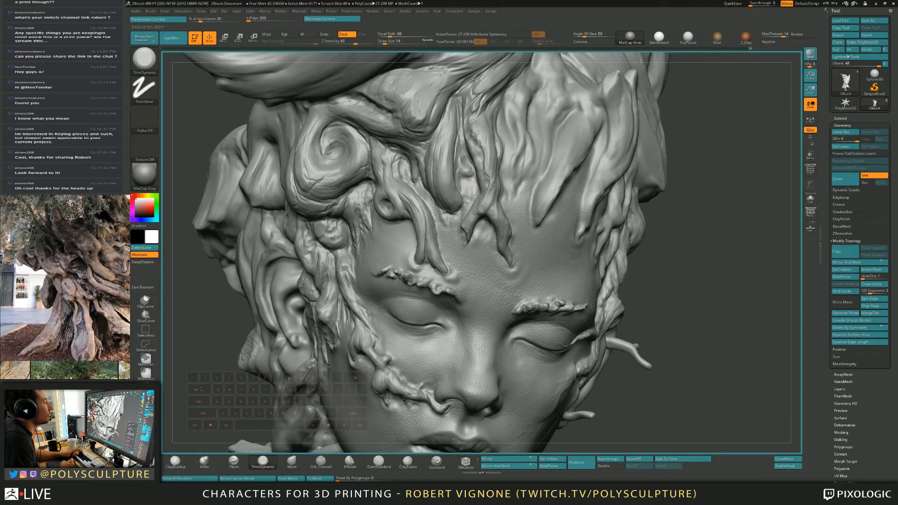
# Step: Crease the skin and edges around the shorter prong with Orb_Cracks, reducing the draw size to 11
pyautogui.moveTo(509, 188); pyautogui.dragTo(471, 176, button='right')
pyautogui.moveTo(507, 210); pyautogui.dragTo(336, 444, button='right')
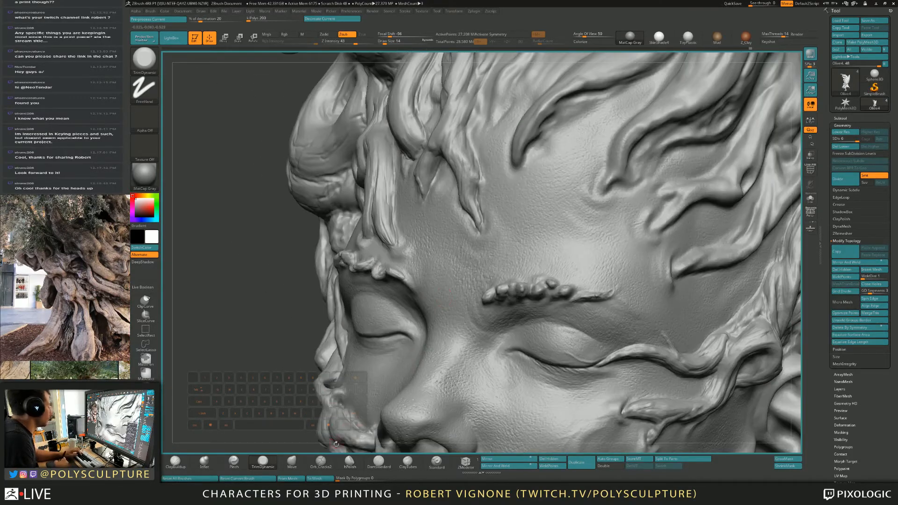
pyautogui.press('6')
pyautogui.moveTo(338, 398); pyautogui.dragTo(412, 383, button='right')
pyautogui.press('s')
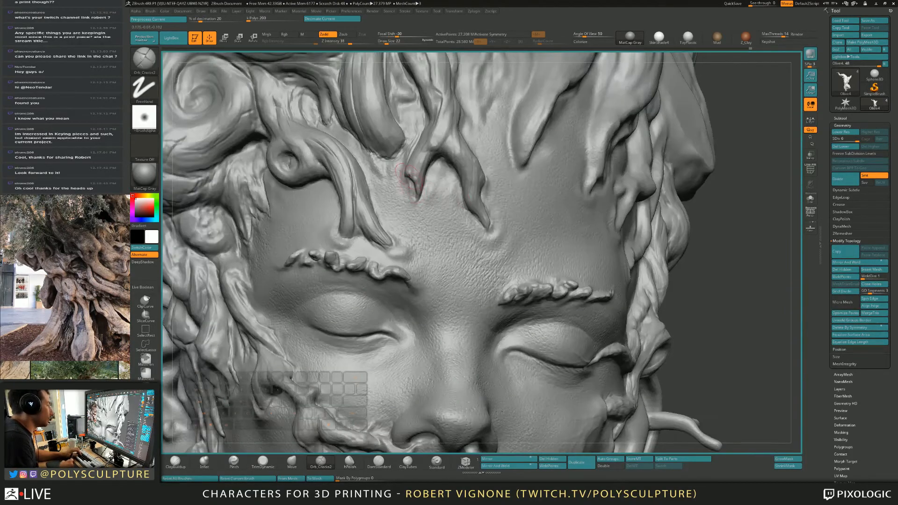
pyautogui.moveTo(408, 175); pyautogui.dragTo(407, 154, button='right')
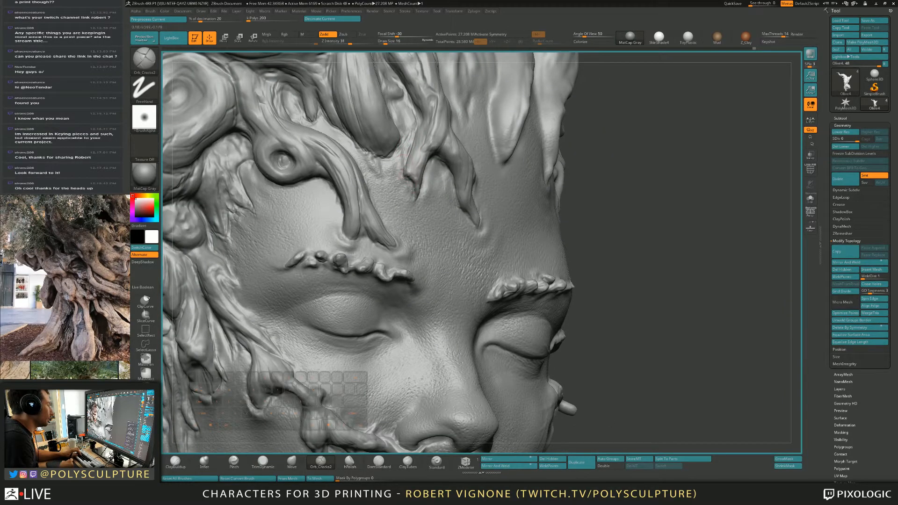
pyautogui.moveTo(403, 168); pyautogui.dragTo(413, 198, button='right')
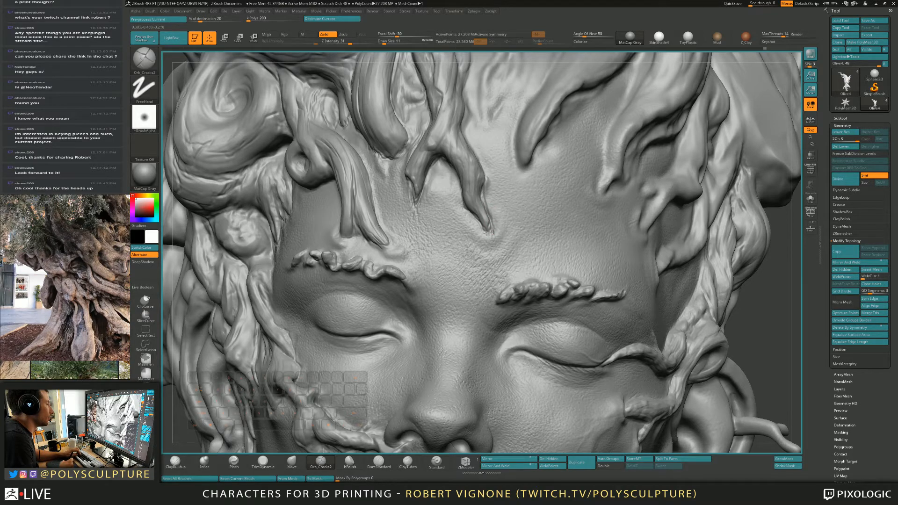
# Step: Deepen the creases along the longer prong and the strands above it with Orb_Cracks, raising the draw size to 22
pyautogui.moveTo(463, 206); pyautogui.dragTo(495, 204, button='right')
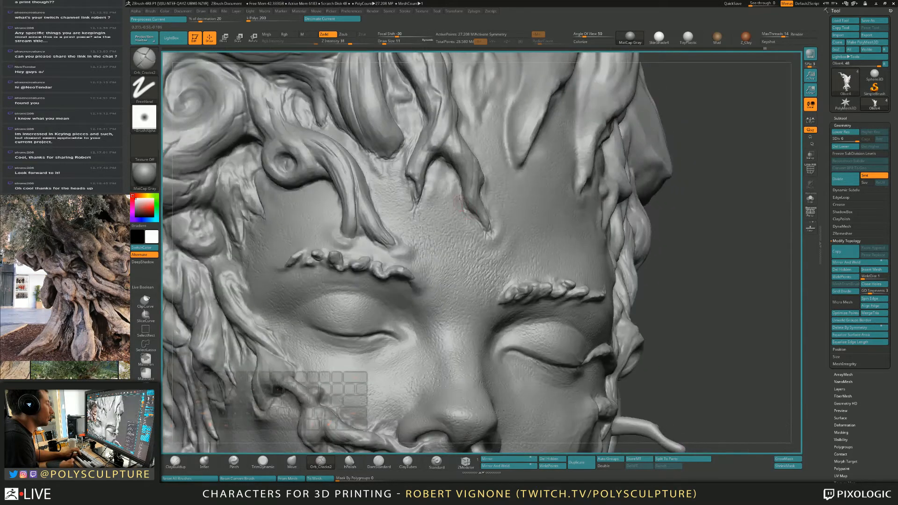
pyautogui.moveTo(446, 167)
pyautogui.keyDown('alt'); pyautogui.mouseDown(button='right')
pyautogui.moveTo(434, 152)
pyautogui.moveTo(479, 174)
pyautogui.mouseUp(button='right'); pyautogui.keyUp('alt')
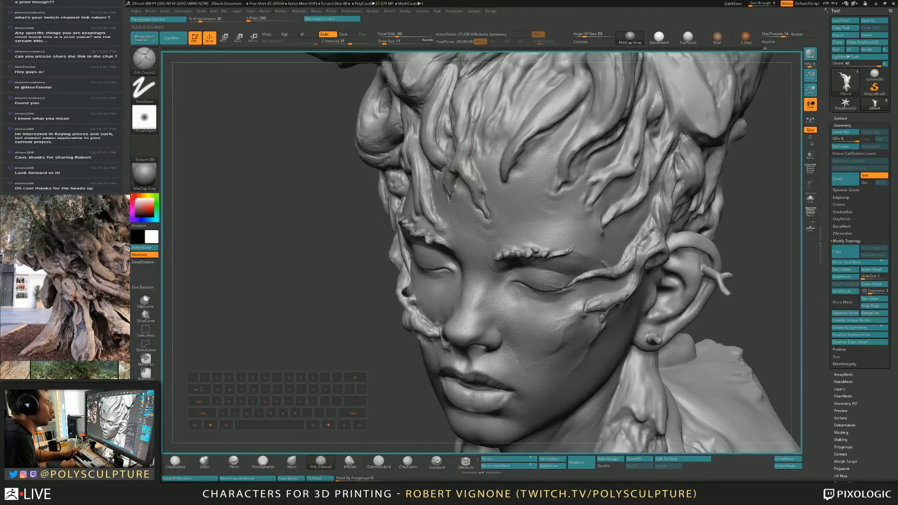
pyautogui.press('s')
pyautogui.moveTo(484, 188); pyautogui.dragTo(485, 187)
pyautogui.moveTo(489, 211); pyautogui.dragTo(514, 200, button='right')
pyautogui.press(']')
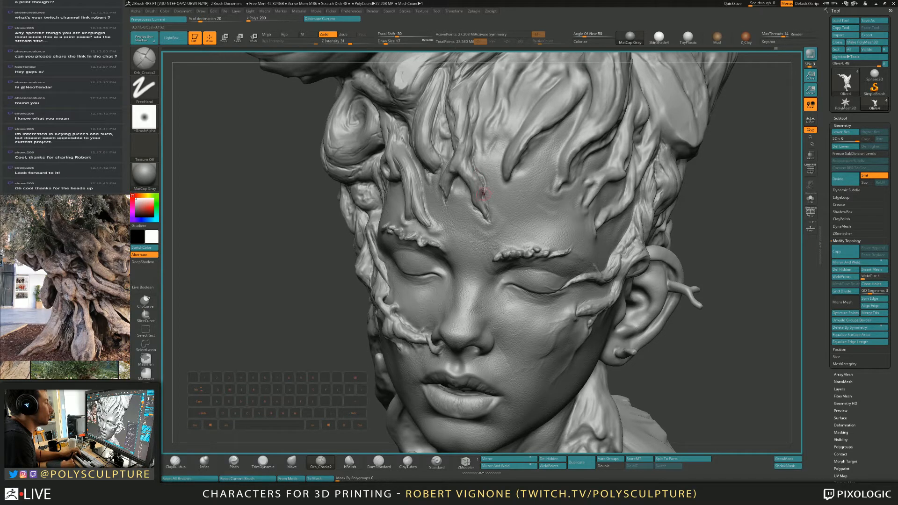
pyautogui.press(']')
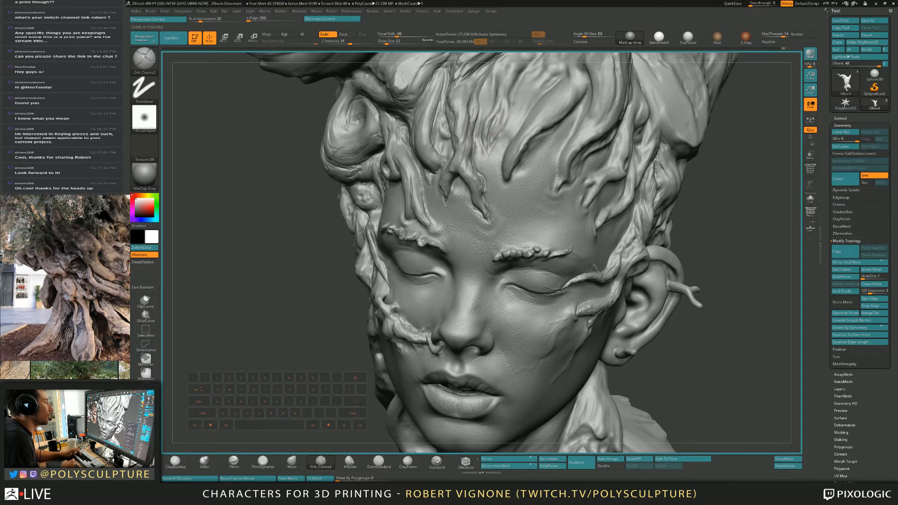
# Step: Carve grooves between the hairline strands above the forehead fork with ClayBuildup, starting at draw size 13
pyautogui.keyDown('alt'); pyautogui.moveTo(504, 120); pyautogui.dragTo(476, 182, button='right'); pyautogui.keyUp('alt')
pyautogui.press('s')
pyautogui.press('s')
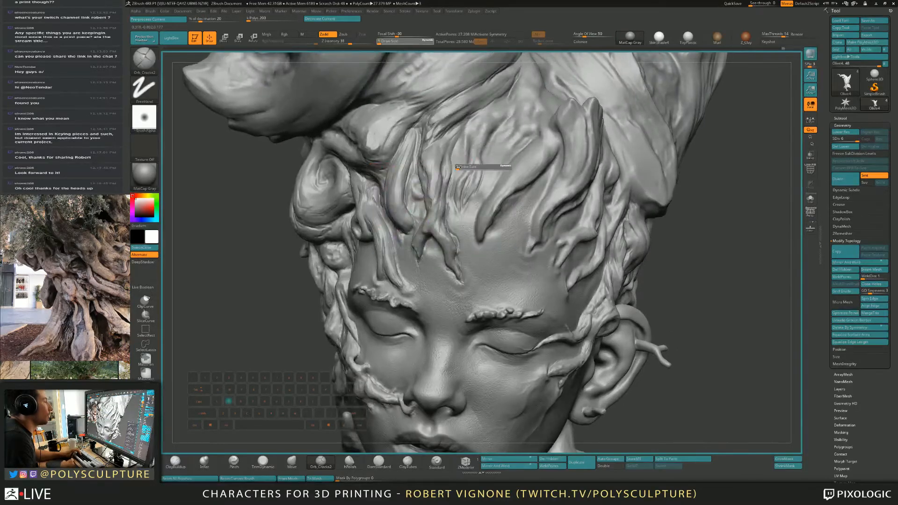
pyautogui.moveTo(457, 168); pyautogui.dragTo(460, 169)
pyautogui.press('1')
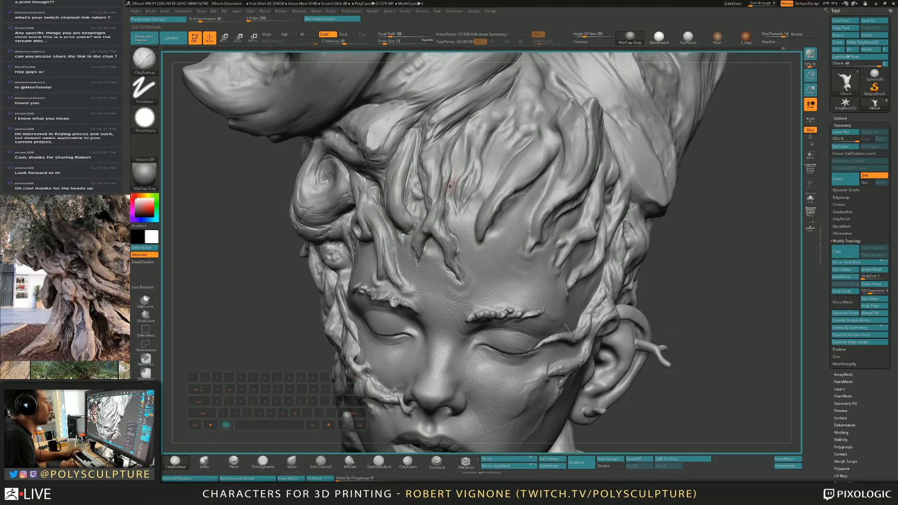
pyautogui.keyDown('alt'); pyautogui.moveTo(459, 143); pyautogui.dragTo(464, 155); pyautogui.keyUp('alt')
pyautogui.press('s')
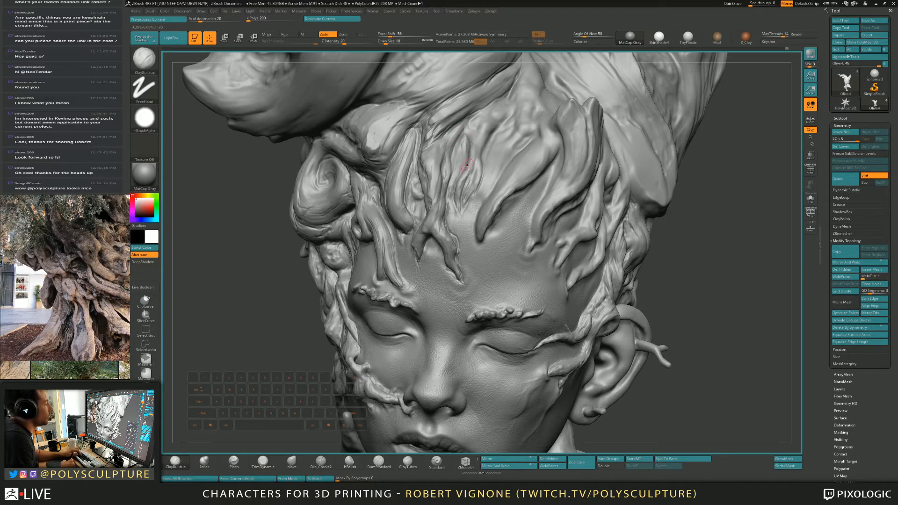
# Step: Build finer ridges between the hairline strands above the forehead with ClayBuildup, and flatten their surfaces with TrimDynamic
pyautogui.press('[')
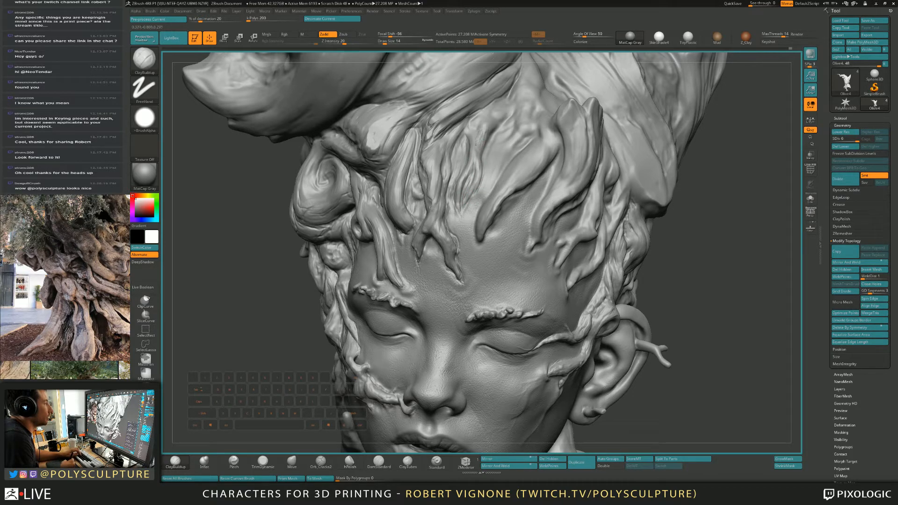
pyautogui.press(']')
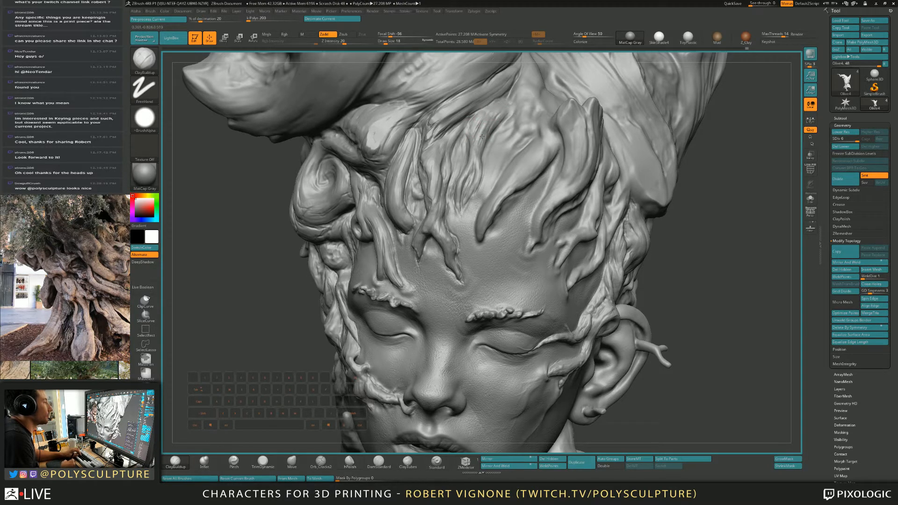
pyautogui.press('b')
pyautogui.press('t')
pyautogui.press('d')
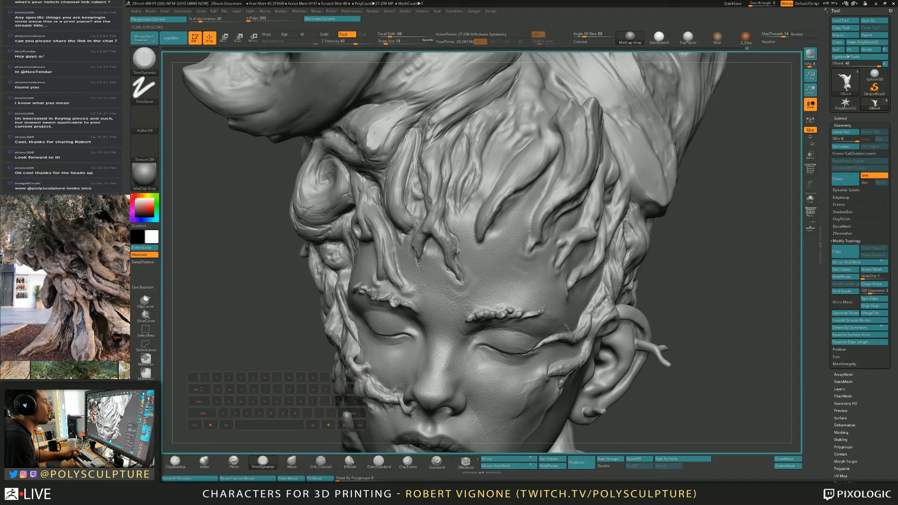
pyautogui.moveTo(477, 175)
pyautogui.mouseDown()
pyautogui.moveTo(472, 204)
pyautogui.moveTo(459, 212)
pyautogui.mouseUp()
# Step: Cut fine creases between the central hairline strands with Orb_Cracks, raising the draw size to 13
pyautogui.click(320, 462)
pyautogui.press('s')
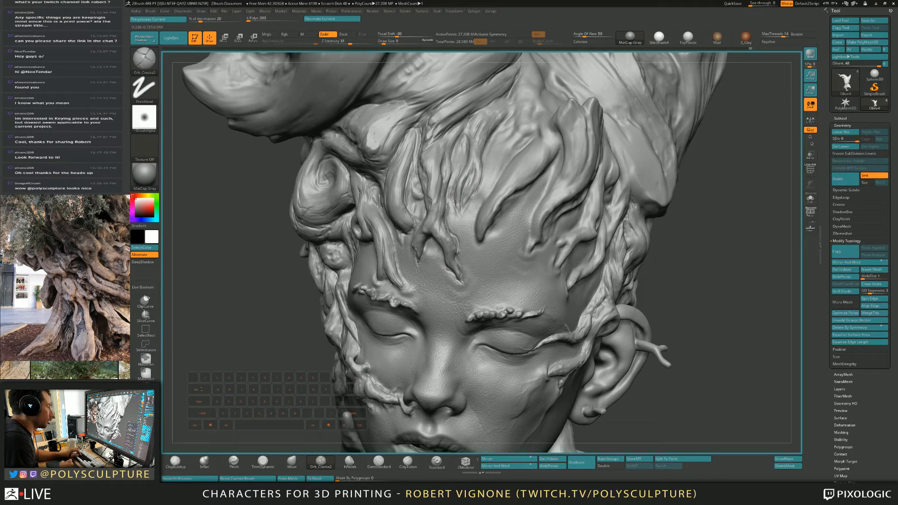
pyautogui.press(']')
pyautogui.press(']')
pyautogui.moveTo(471, 180); pyautogui.dragTo(490, 156)
pyautogui.moveTo(490, 156); pyautogui.dragTo(481, 178, button='right')
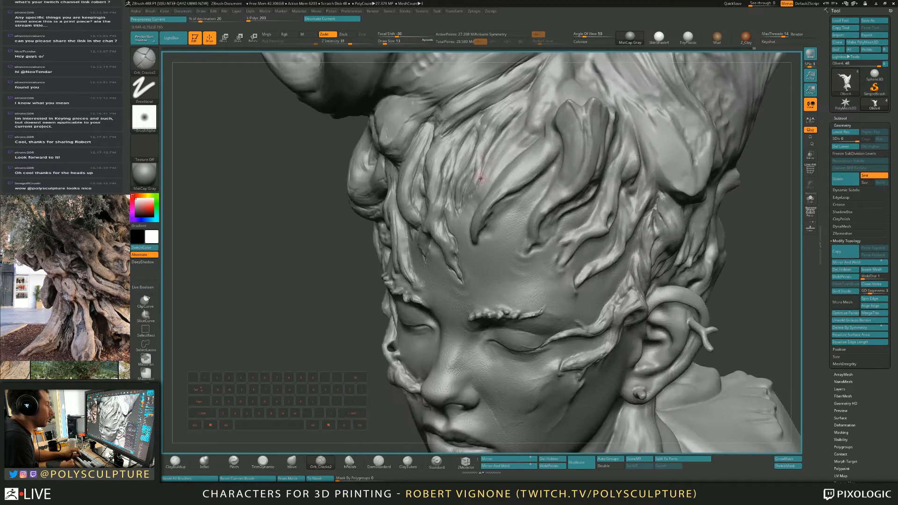
# Step: Deepen the creases beside the single forehead root and up into the strands above it with a larger Orb_Cracks brush
pyautogui.moveTo(491, 151); pyautogui.dragTo(507, 124)
pyautogui.moveTo(507, 124)
pyautogui.mouseDown(button='right')
pyautogui.moveTo(517, 125)
pyautogui.moveTo(509, 137)
pyautogui.moveTo(531, 137)
pyautogui.mouseUp(button='right')
pyautogui.press(']')
pyautogui.press(']')
pyautogui.press(']')
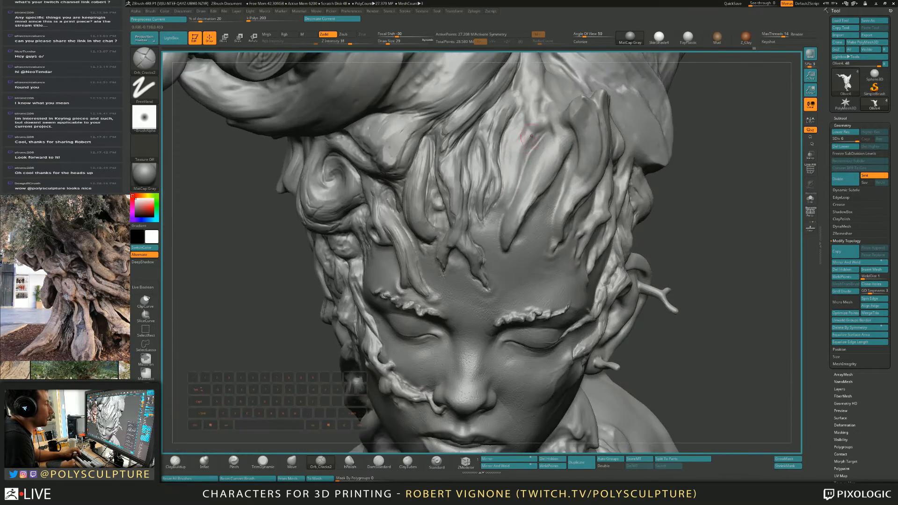
pyautogui.moveTo(543, 132); pyautogui.dragTo(500, 225)
pyautogui.moveTo(499, 240); pyautogui.dragTo(504, 229, button='right')
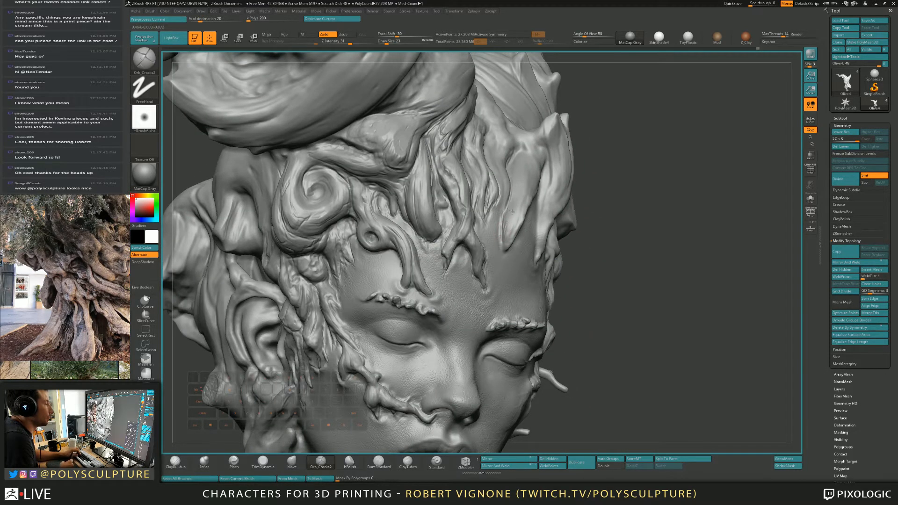
# Step: Shape ridges and a recess at the tip of the single forehead root with ClayBuildup, reducing the draw size to 12
pyautogui.moveTo(513, 232); pyautogui.dragTo(516, 233, button='right')
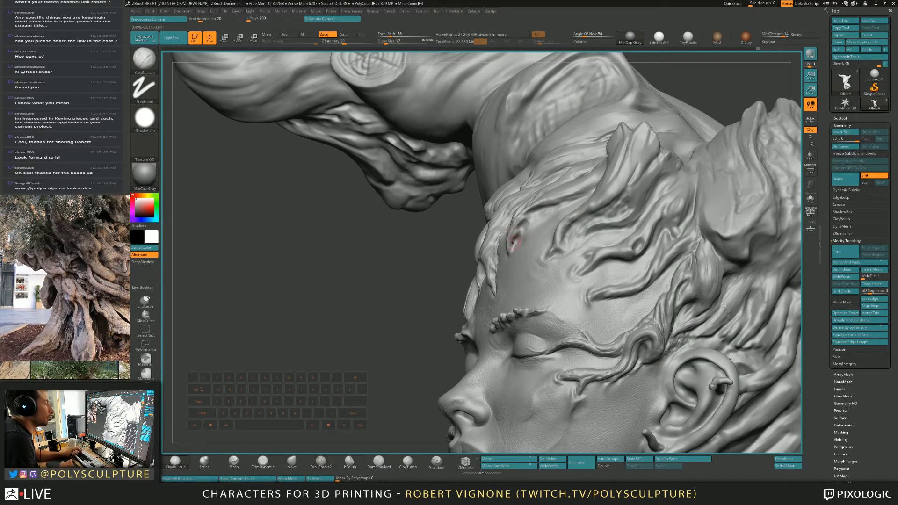
pyautogui.press('ctrl')
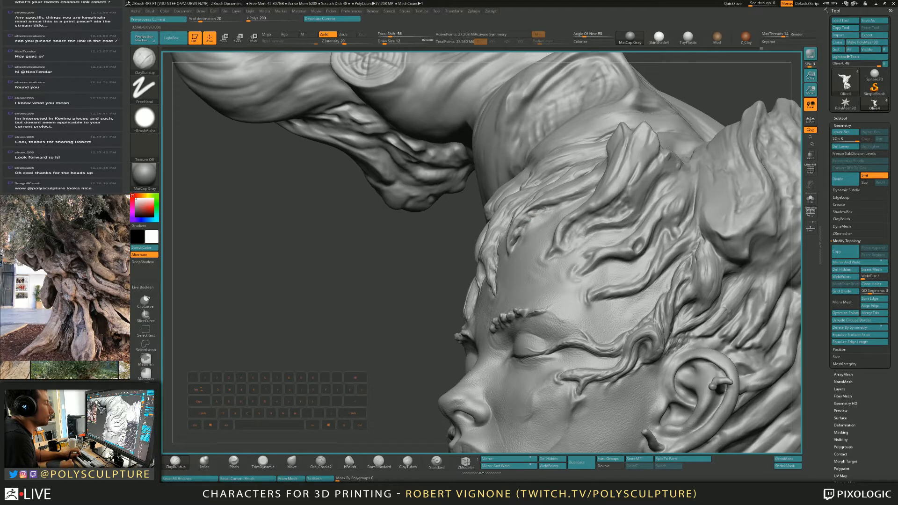
pyautogui.press('alt')
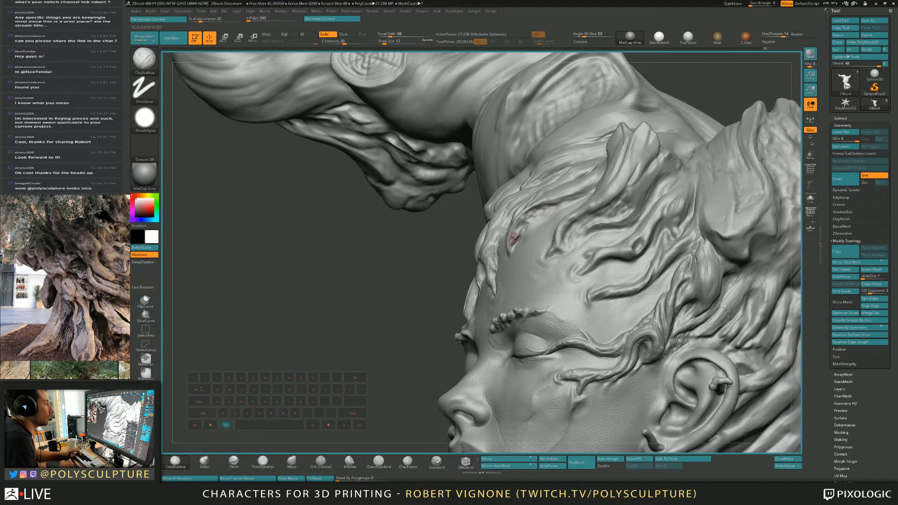
pyautogui.press('shift')
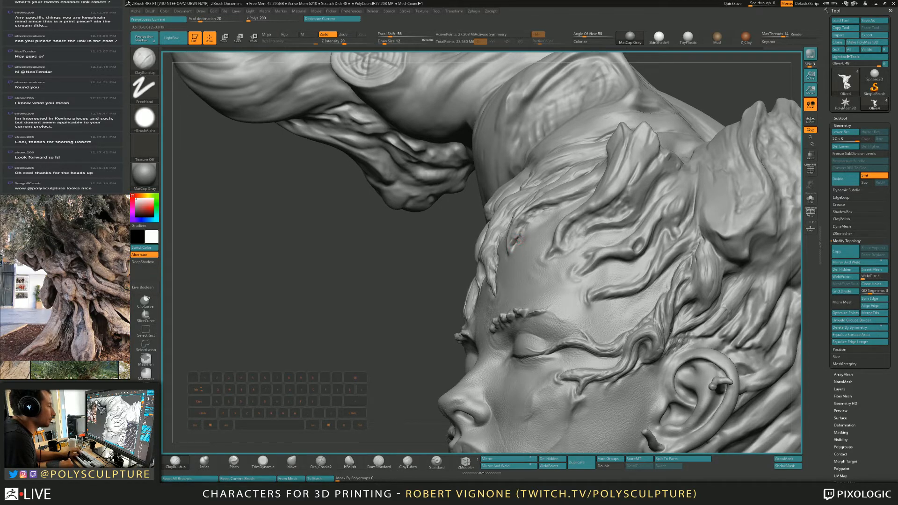
pyautogui.press('alt')
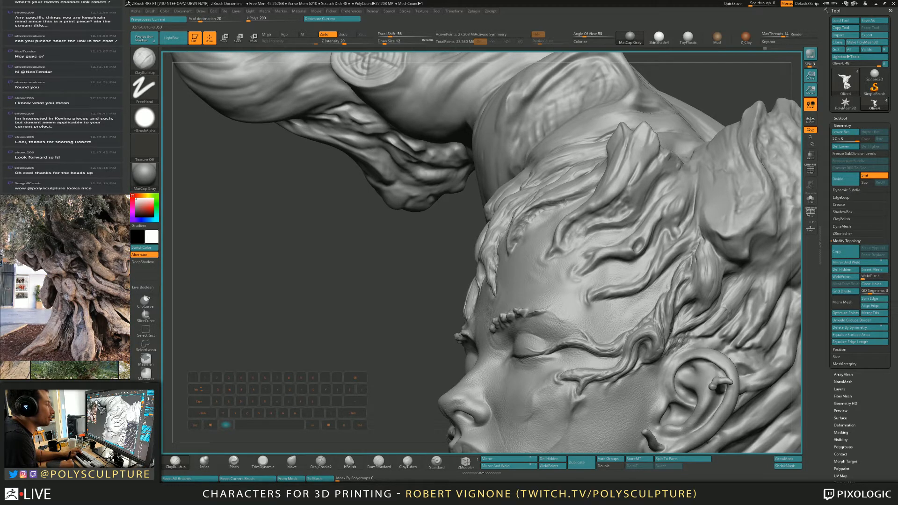
pyautogui.moveTo(542, 213); pyautogui.dragTo(495, 177, button='right')
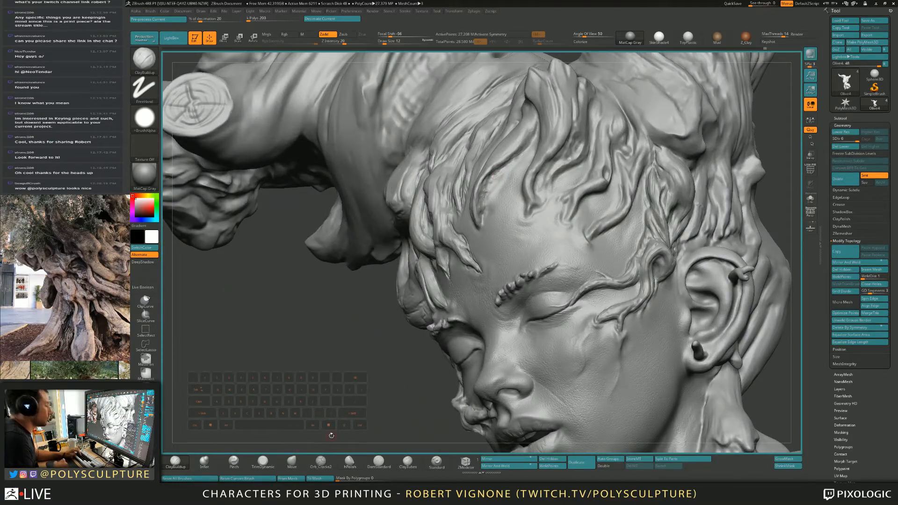
pyautogui.press('s')
pyautogui.moveTo(460, 202); pyautogui.dragTo(477, 221)
pyautogui.press('s')
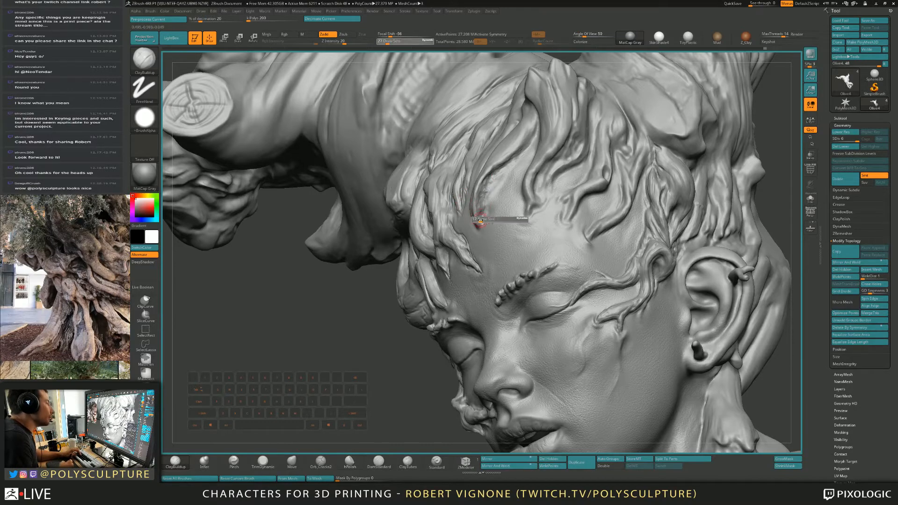
pyautogui.moveTo(477, 218); pyautogui.dragTo(526, 215, button='right')
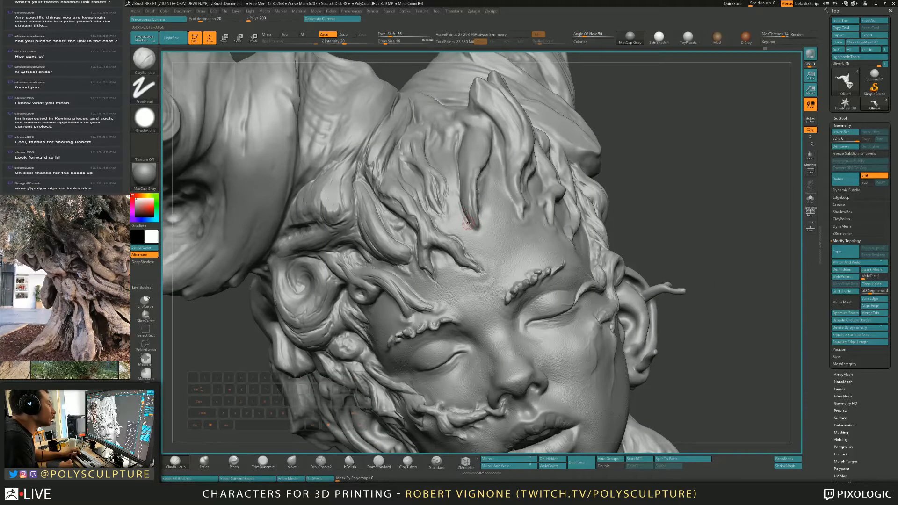
# Step: Sharpen the edges around the single forehead root with Orb_Cracks, raising the draw size to 20
pyautogui.click(321, 462)
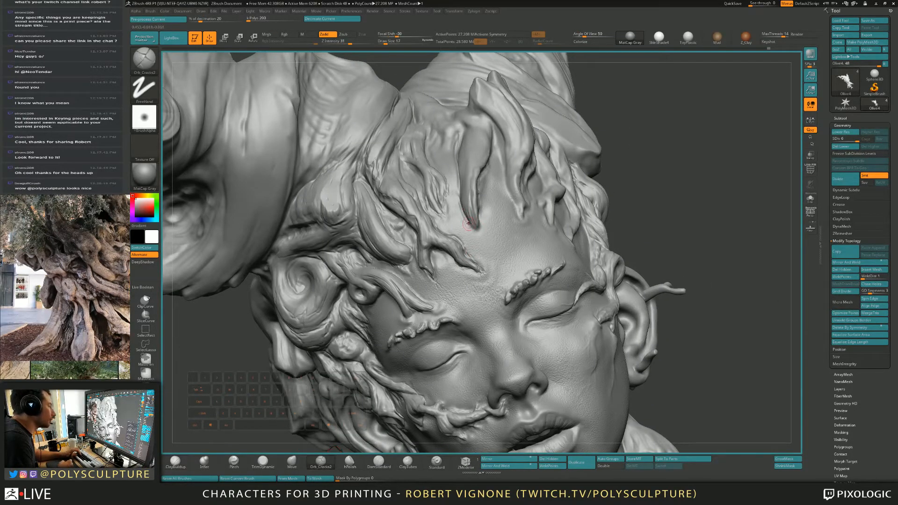
pyautogui.press('s')
pyautogui.moveTo(481, 230); pyautogui.dragTo(482, 230)
pyautogui.moveTo(482, 217); pyautogui.dragTo(434, 222, button='right')
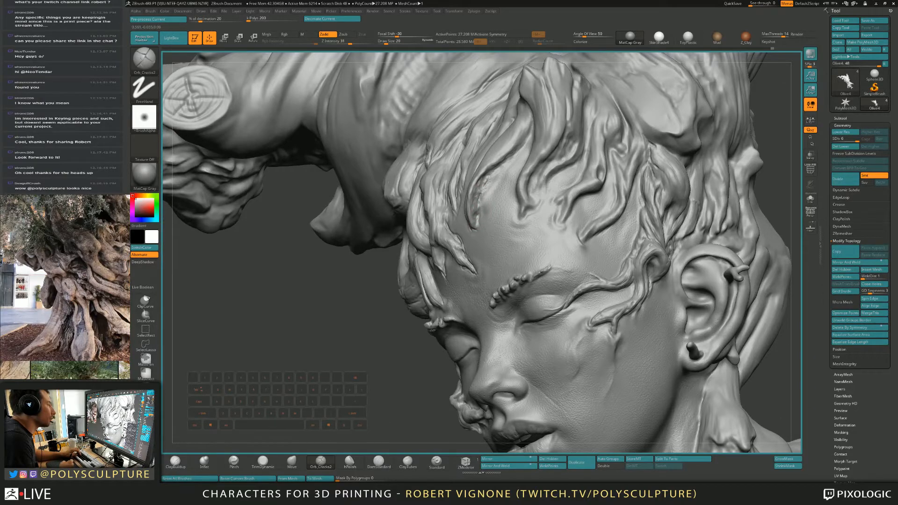
pyautogui.moveTo(515, 147); pyautogui.dragTo(500, 174, button='right')
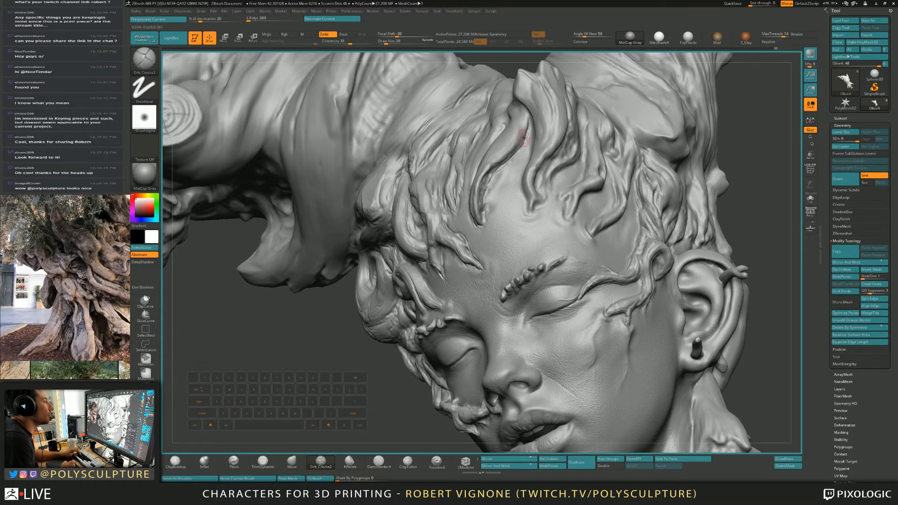
# Step: Add finer cracks to the strands beside the single forehead root with Orb_Cracks at draw size 14
pyautogui.moveTo(524, 138); pyautogui.dragTo(498, 198, button='right')
pyautogui.press('s')
pyautogui.moveTo(497, 185); pyautogui.dragTo(495, 187)
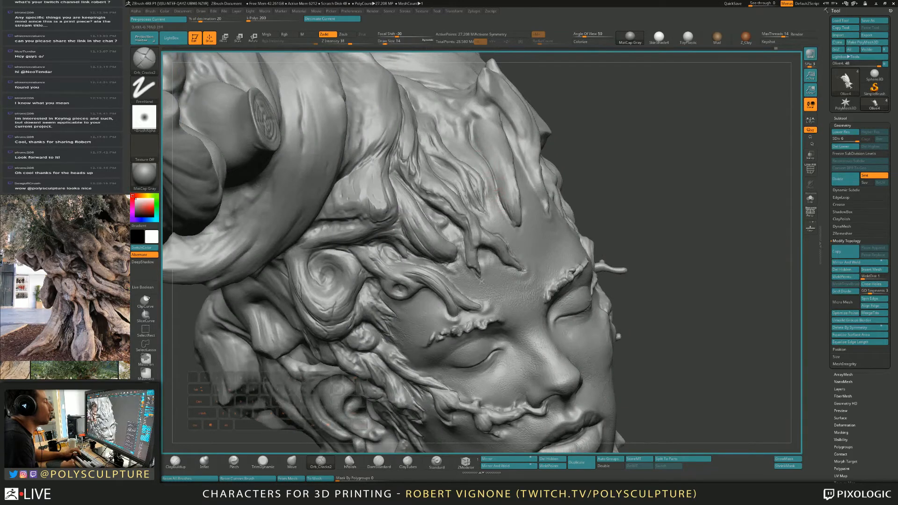
pyautogui.moveTo(486, 163); pyautogui.dragTo(482, 157, button='right')
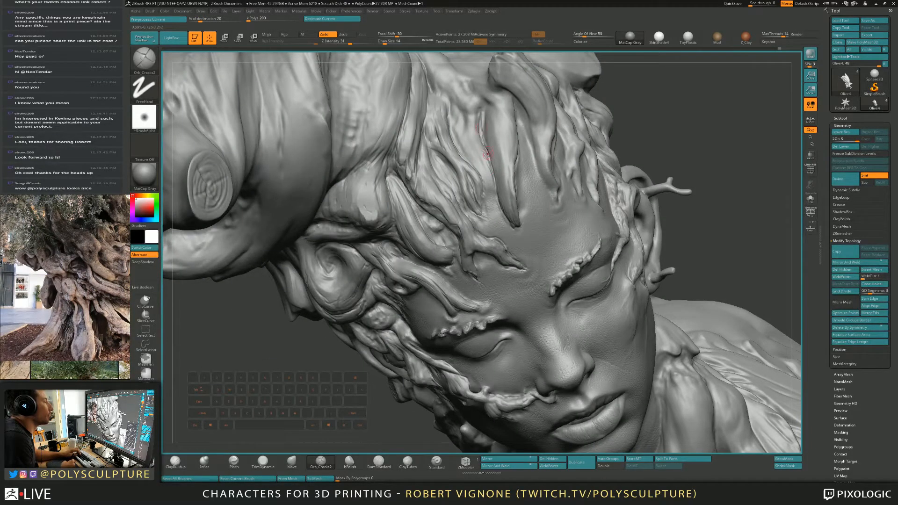
# Step: Carve long grooves down the hairline strands with Orb_Cracks, and flatten the ridges between them with TrimDynamic at draw size 25
pyautogui.moveTo(487, 153); pyautogui.dragTo(461, 124, button='right')
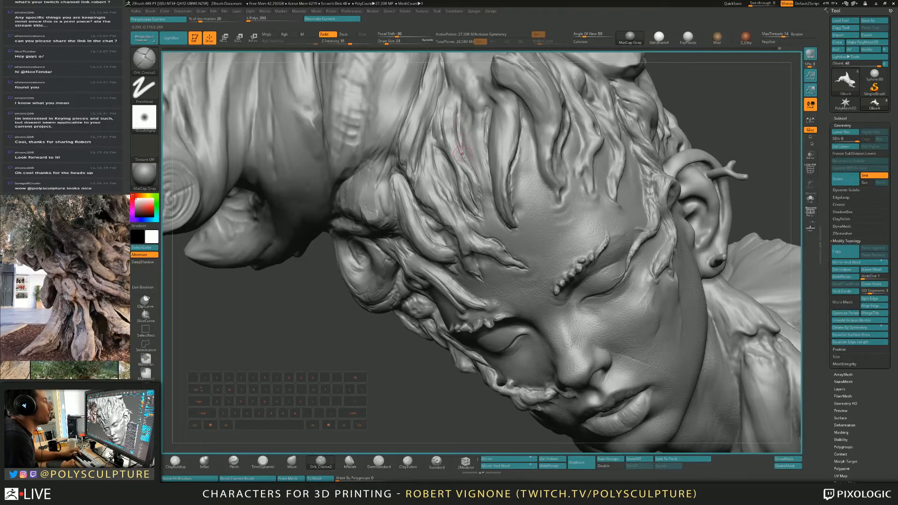
pyautogui.keyDown('alt'); pyautogui.moveTo(469, 133); pyautogui.dragTo(476, 176); pyautogui.keyUp('alt')
pyautogui.press('s')
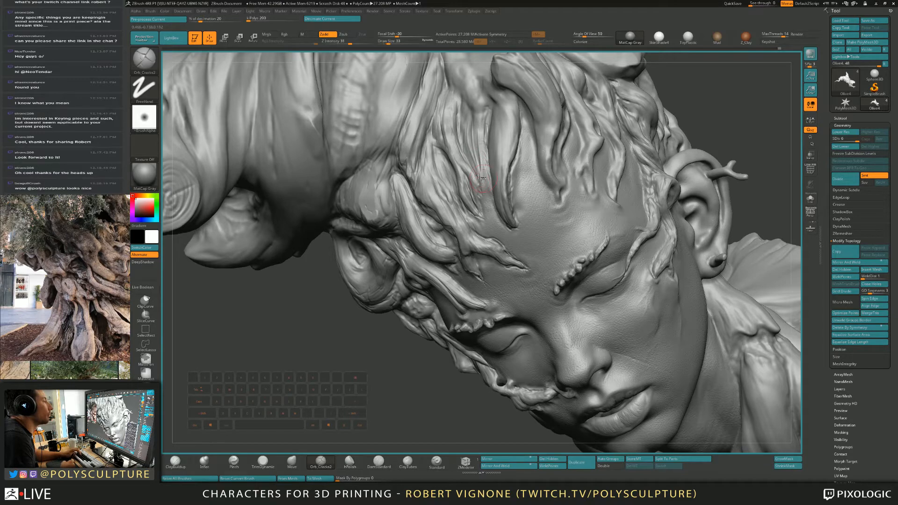
pyautogui.keyDown('alt'); pyautogui.moveTo(479, 126); pyautogui.dragTo(483, 186); pyautogui.keyUp('alt')
pyautogui.press('4')
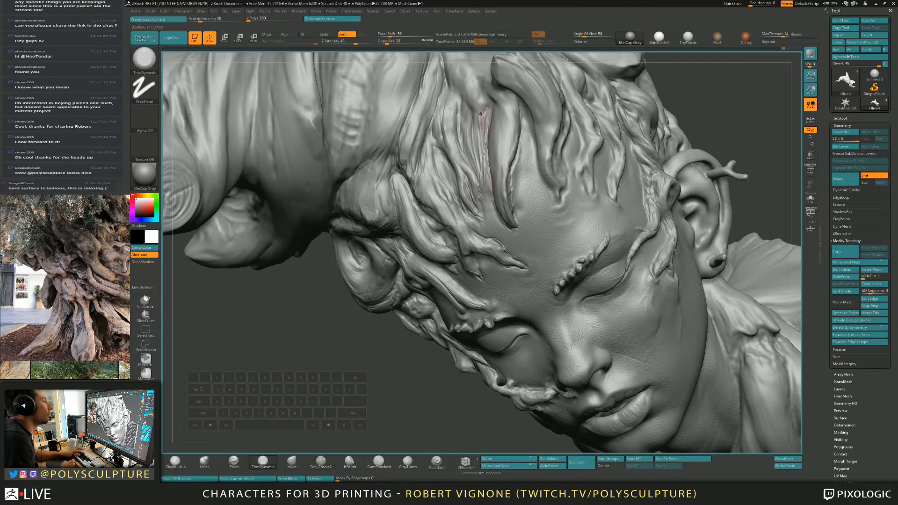
pyautogui.moveTo(480, 115)
pyautogui.mouseDown()
pyautogui.moveTo(485, 174)
pyautogui.moveTo(483, 161)
pyautogui.mouseUp()
pyautogui.moveTo(483, 163)
pyautogui.mouseDown(button='right')
pyautogui.moveTo(512, 189)
pyautogui.moveTo(490, 166)
pyautogui.moveTo(448, 184)
pyautogui.moveTo(449, 210)
pyautogui.mouseUp(button='right')
pyautogui.moveTo(423, 161); pyautogui.dragTo(486, 174, button='right')
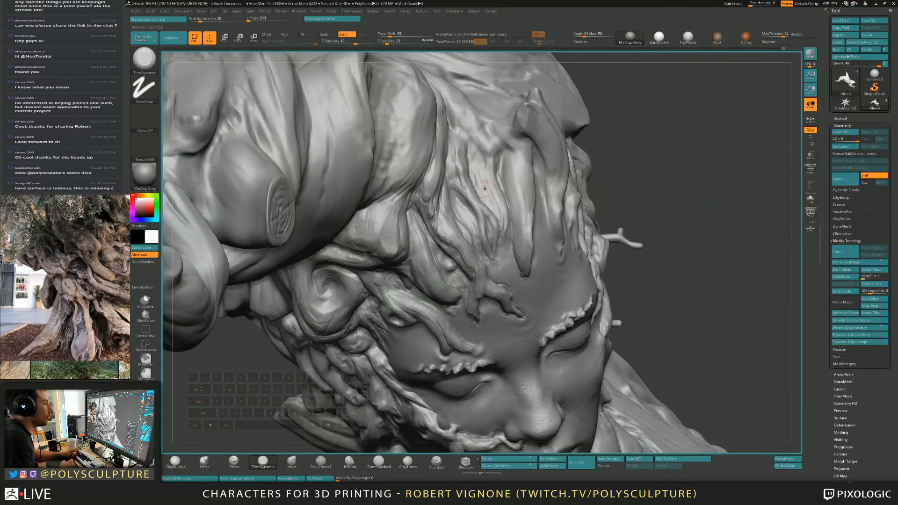
# Step: Layer and plane bark ridges across the upper hairline strands, alternating ClayBuildup and TrimDynamic from draw size 17 to 22
pyautogui.press('s')
pyautogui.click(484, 195)
pyautogui.press('1')
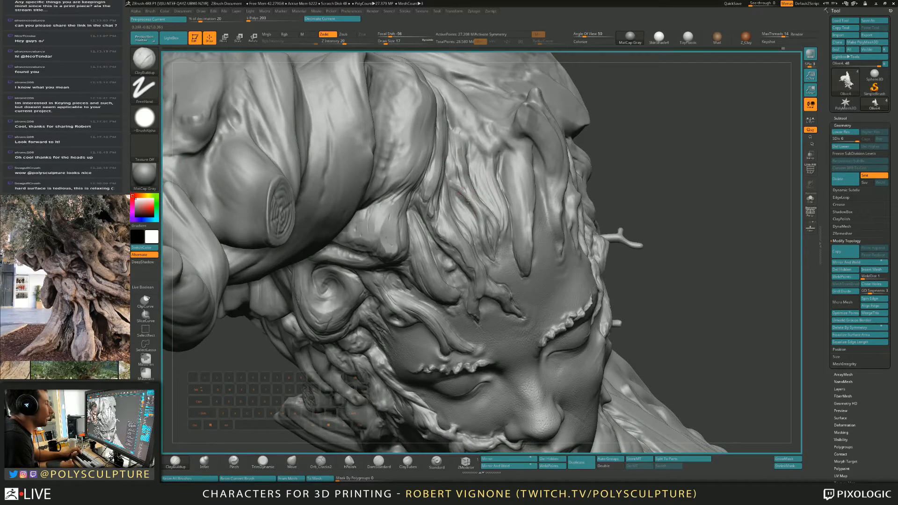
pyautogui.press('4')
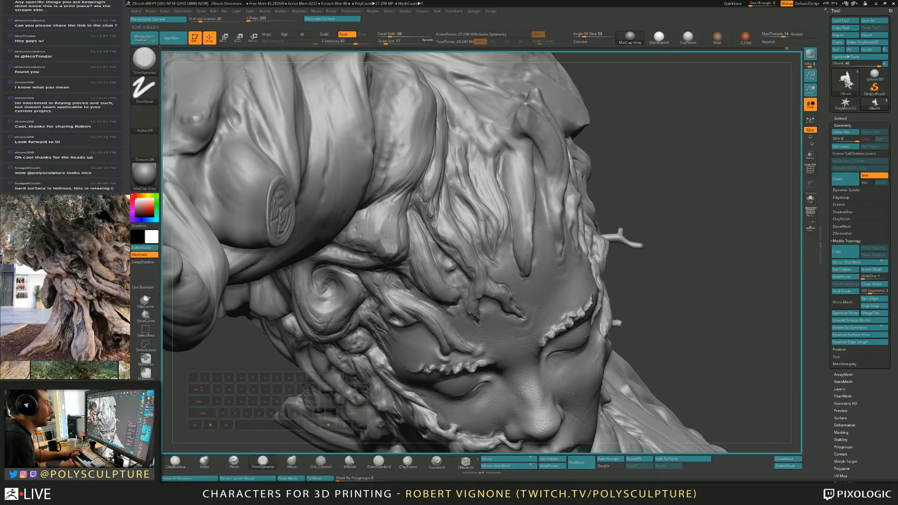
pyautogui.moveTo(463, 187); pyautogui.dragTo(432, 177, button='right')
pyautogui.press('1')
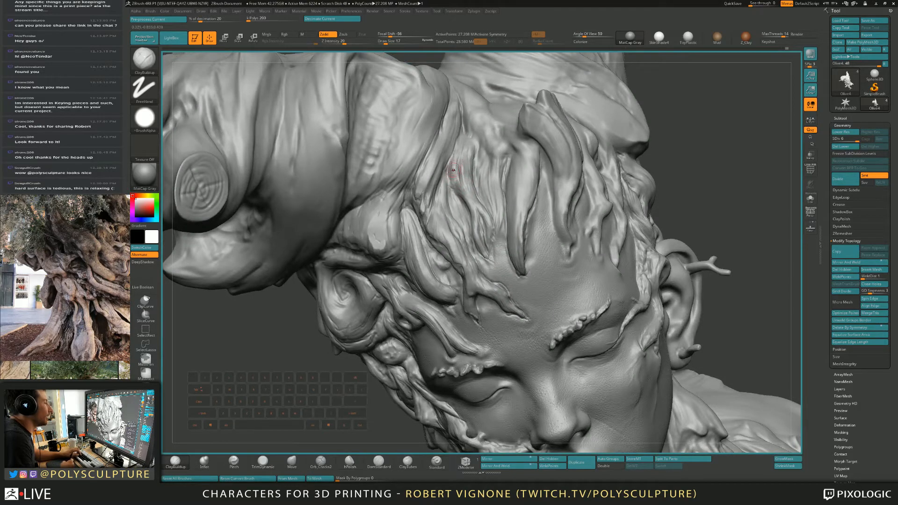
pyautogui.moveTo(453, 170); pyautogui.dragTo(464, 175, button='right')
pyautogui.press('4')
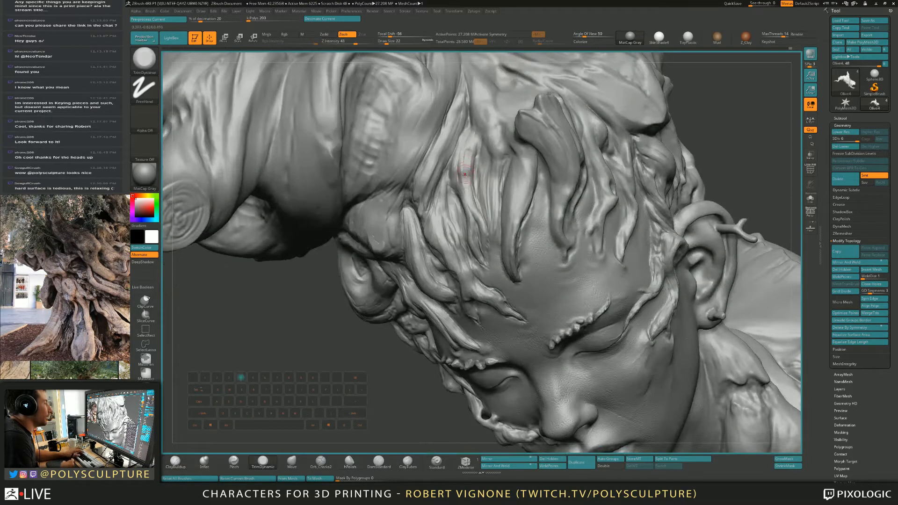
pyautogui.press('1')
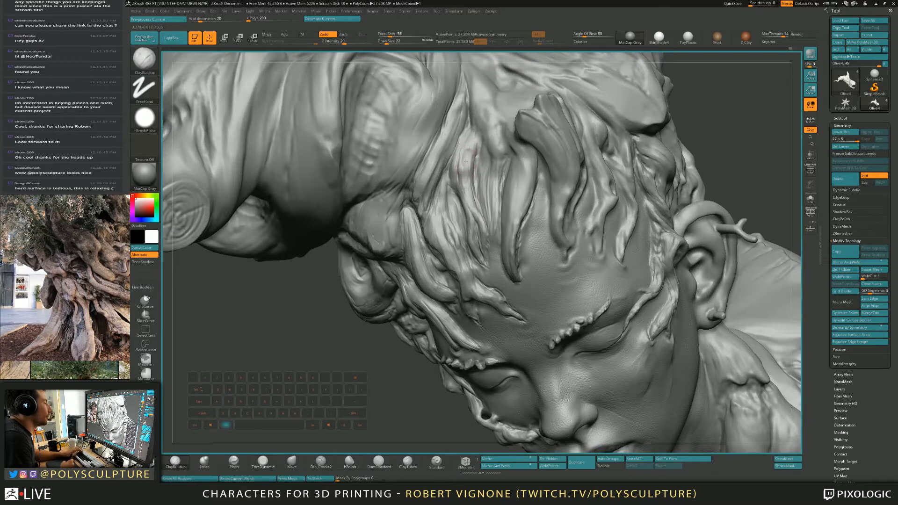
# Step: Add ridges where the hairline strands meet the crown with ClayBuildup, starting at draw size 17 and raising it to 25
pyautogui.press('s')
pyautogui.click(464, 177)
pyautogui.moveTo(468, 176); pyautogui.dragTo(468, 152, button='right')
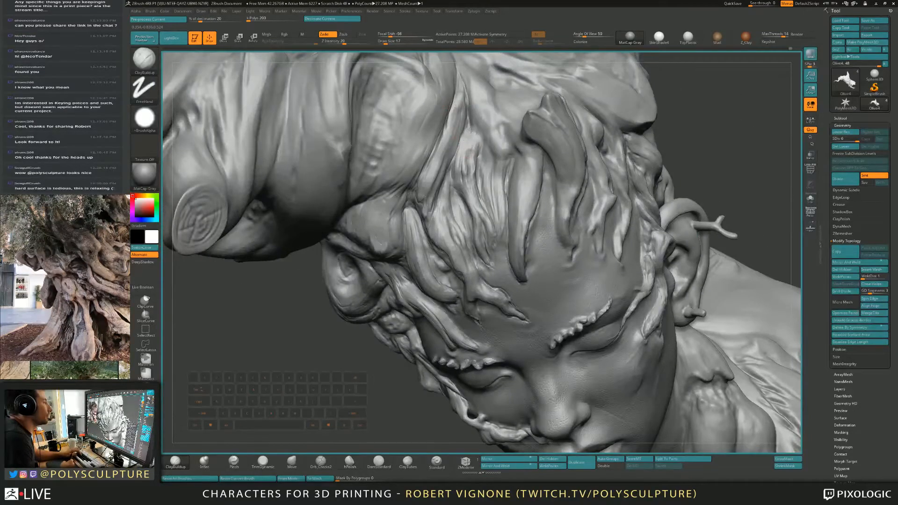
pyautogui.moveTo(477, 137); pyautogui.dragTo(487, 172)
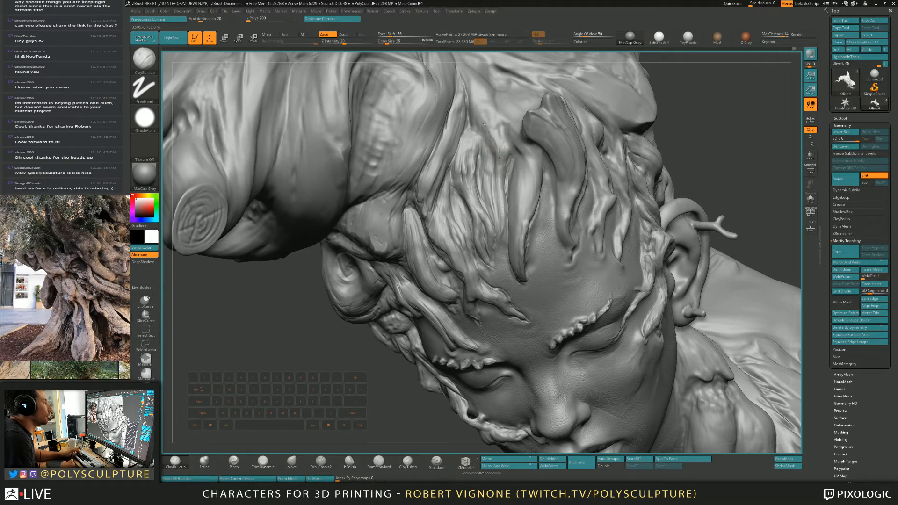
# Step: Build up the body of the single forehead root with ClayBuildup, and plane its surface with TrimDynamic
pyautogui.moveTo(501, 140)
pyautogui.mouseDown(button='right')
pyautogui.moveTo(525, 161)
pyautogui.moveTo(520, 169)
pyautogui.mouseUp(button='right')
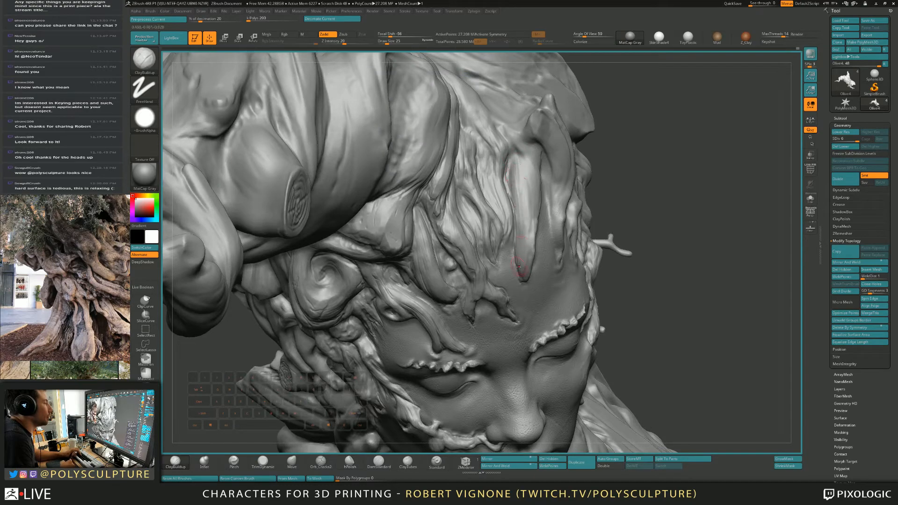
pyautogui.moveTo(523, 206)
pyautogui.keyDown('alt'); pyautogui.mouseDown(button='right')
pyautogui.moveTo(506, 218)
pyautogui.moveTo(514, 154)
pyautogui.moveTo(526, 201)
pyautogui.moveTo(515, 182)
pyautogui.moveTo(521, 196)
pyautogui.moveTo(511, 200)
pyautogui.mouseUp(button='right'); pyautogui.keyUp('alt')
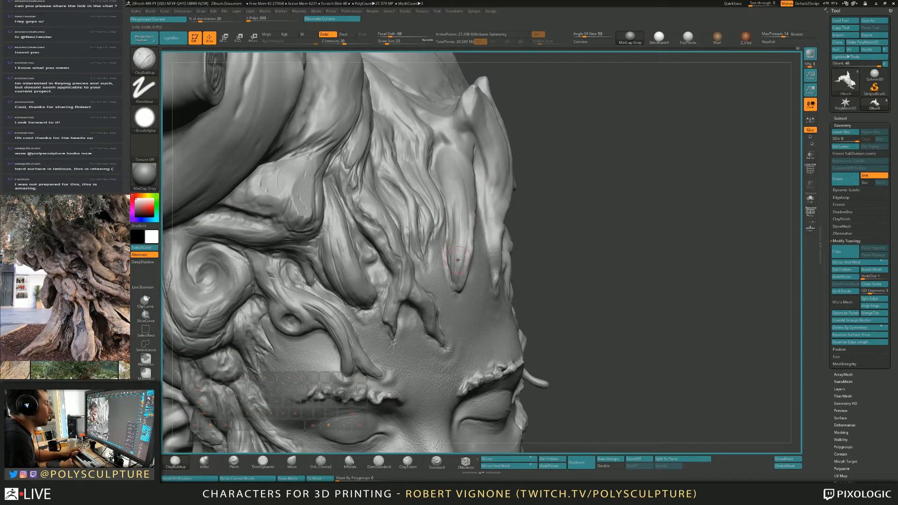
pyautogui.moveTo(458, 260); pyautogui.dragTo(460, 221)
pyautogui.press('4')
pyautogui.moveTo(459, 262)
pyautogui.mouseDown()
pyautogui.moveTo(455, 179)
pyautogui.moveTo(461, 189)
pyautogui.mouseUp()
pyautogui.press('1')
pyautogui.moveTo(463, 192); pyautogui.dragTo(386, 198, button='right')
pyautogui.moveTo(464, 203); pyautogui.dragTo(469, 167)
# Step: Build up the upper edge of the single forehead root with ClayBuildup at draw size 20, and plane it with TrimDynamic
pyautogui.press('b')
pyautogui.press('t')
pyautogui.press('d')
pyautogui.press('1')
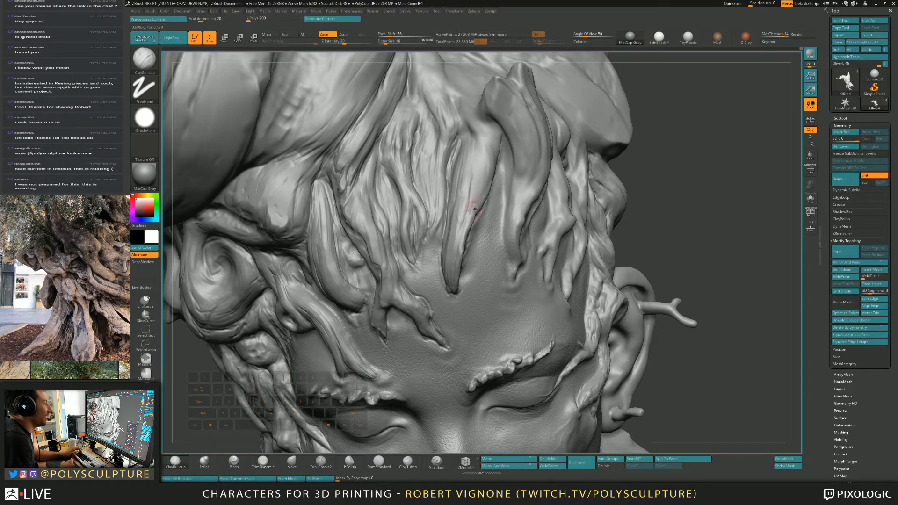
pyautogui.moveTo(473, 200); pyautogui.dragTo(416, 199, button='right')
pyautogui.keyDown('alt'); pyautogui.moveTo(473, 214); pyautogui.dragTo(479, 195); pyautogui.keyUp('alt')
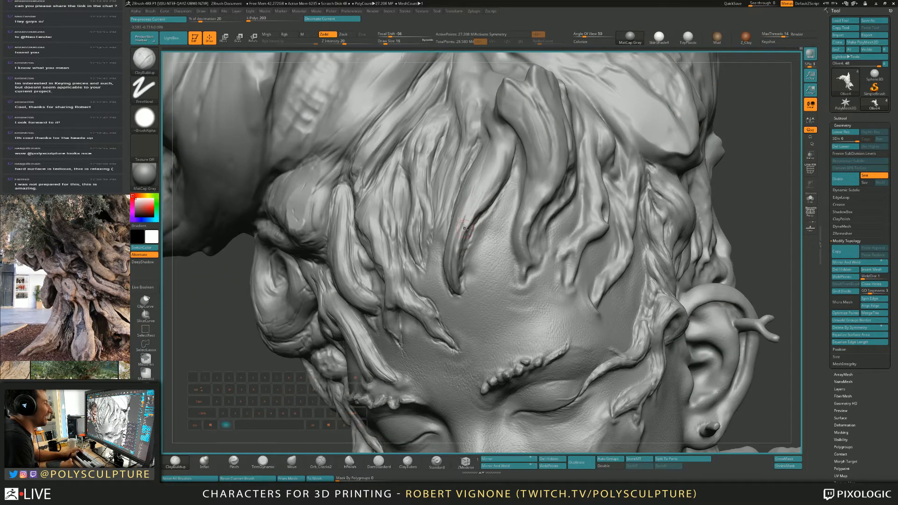
pyautogui.press(']')
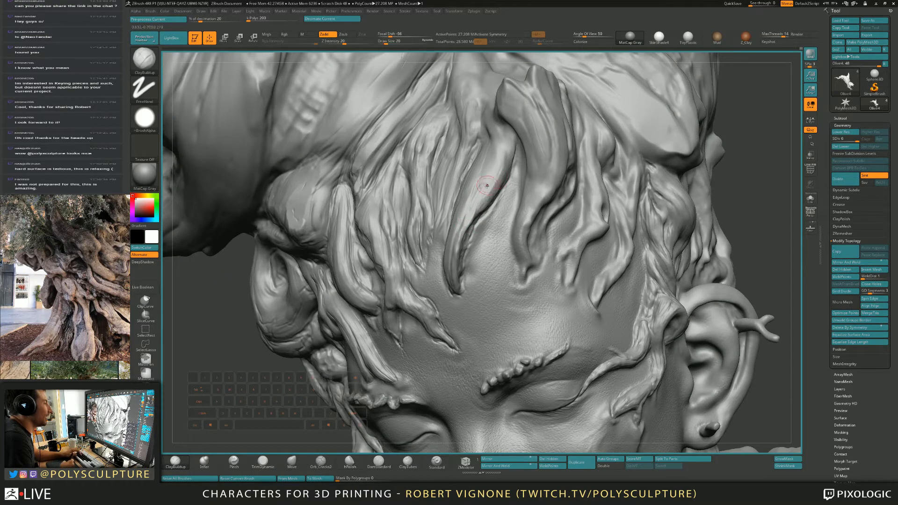
pyautogui.moveTo(480, 188)
pyautogui.mouseDown()
pyautogui.moveTo(495, 141)
pyautogui.moveTo(509, 152)
pyautogui.moveTo(499, 149)
pyautogui.mouseUp()
pyautogui.press('4')
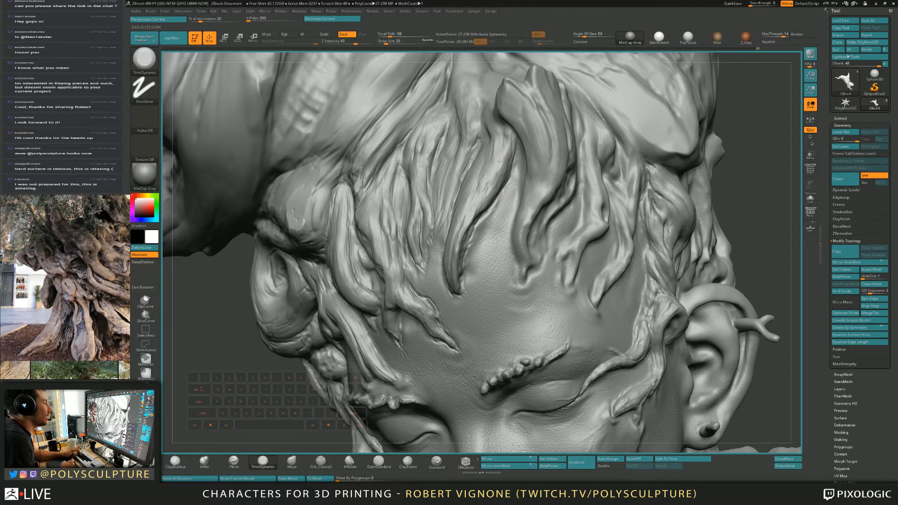
# Step: Carve cracks down the edge of the single forehead root with Orb_Cracks, reducing the brush's draw size for finer lines
pyautogui.press('6')
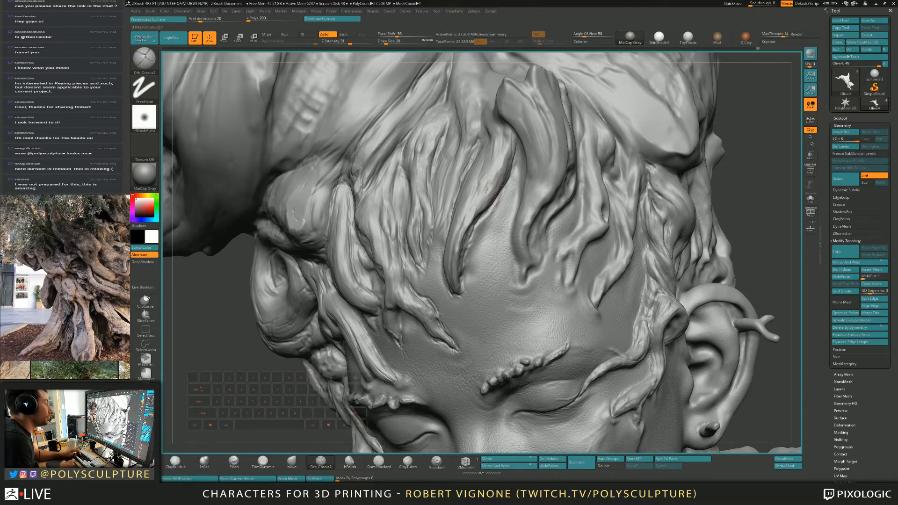
pyautogui.moveTo(502, 185); pyautogui.dragTo(527, 189, button='right')
pyautogui.press('s')
pyautogui.click(480, 192)
pyautogui.moveTo(489, 189); pyautogui.dragTo(466, 213)
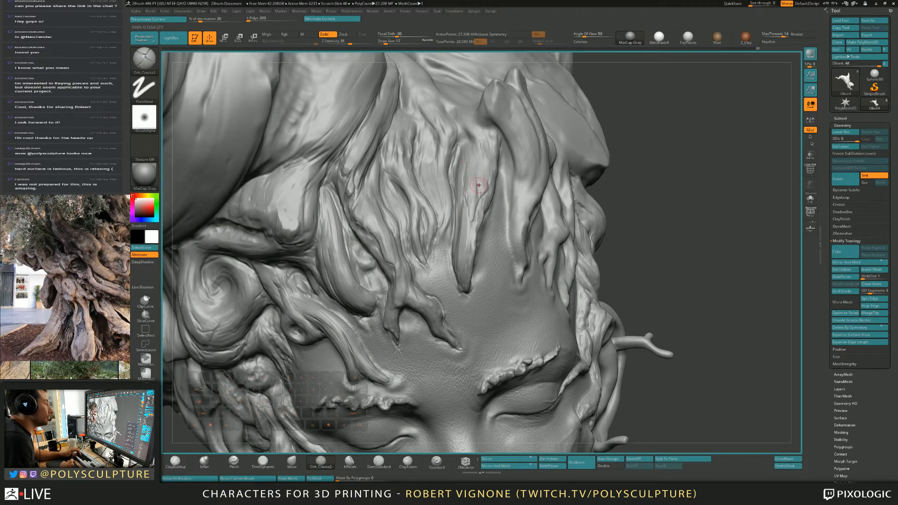
pyautogui.moveTo(478, 174); pyautogui.dragTo(464, 222, button='right')
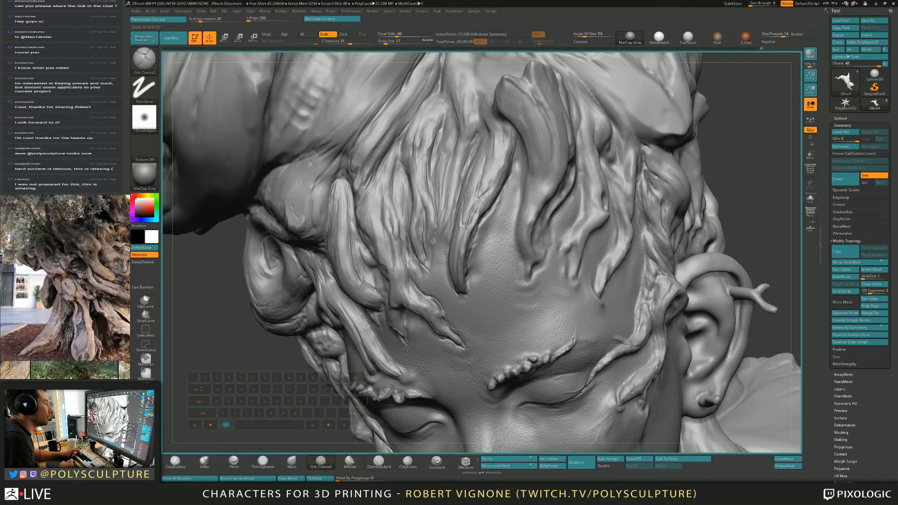
# Step: Add thin bark ridges beside the forehead root's new cracks with a small ClayBuildup brush, and soften them with TrimDynamic
pyautogui.press('1')
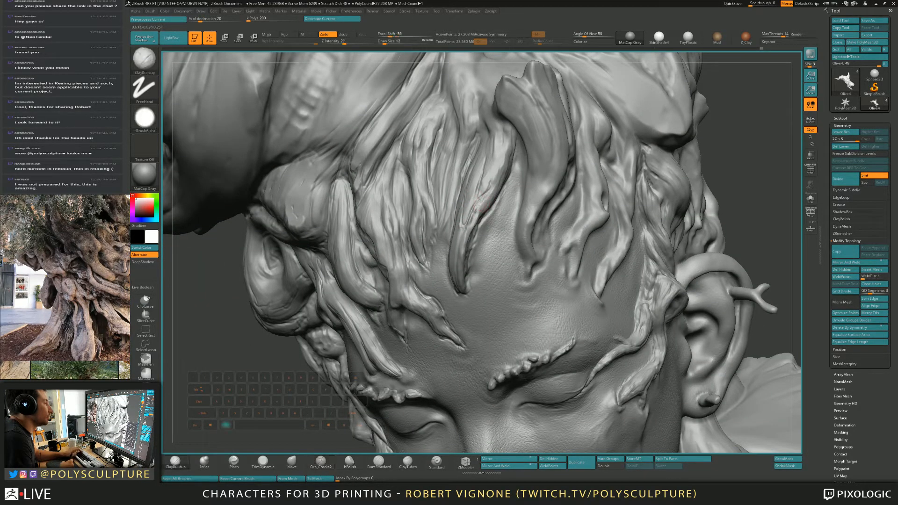
pyautogui.moveTo(463, 226); pyautogui.dragTo(467, 226, button='right')
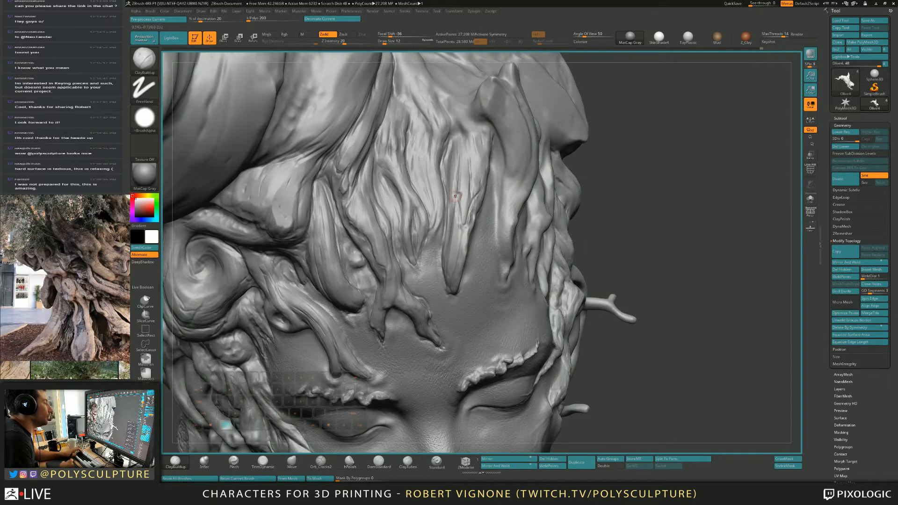
pyautogui.moveTo(455, 196); pyautogui.dragTo(463, 236, button='right')
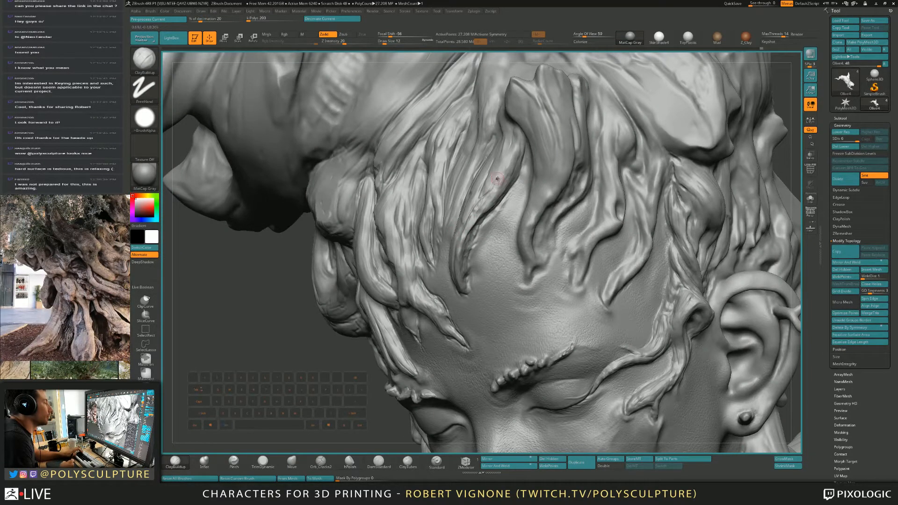
pyautogui.press('s')
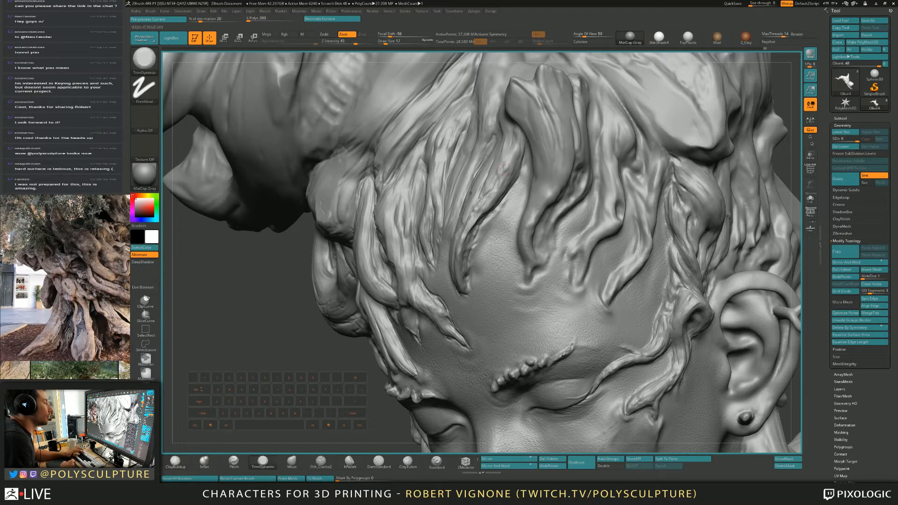
pyautogui.moveTo(493, 182); pyautogui.dragTo(519, 176, button='right')
pyautogui.press('a')
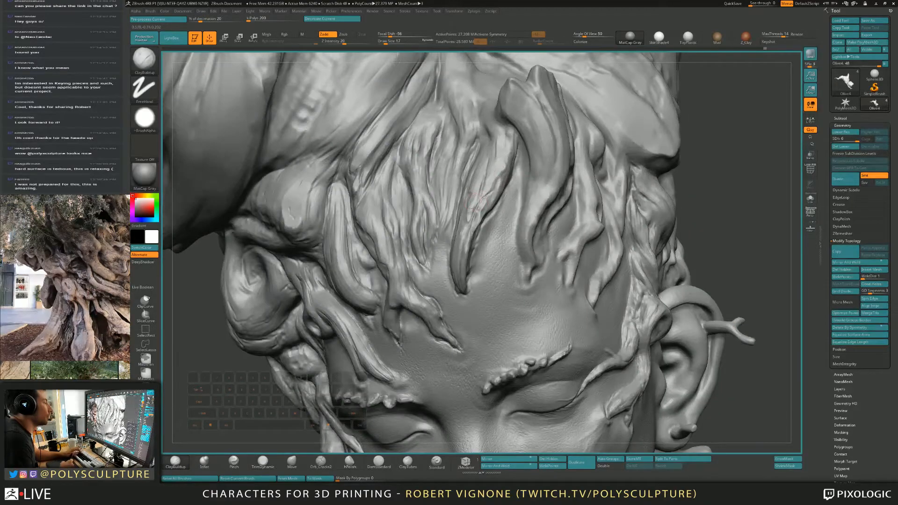
# Step: Layer a narrow strand along the middle of the single forehead root with ClayBuildup, and flatten its surface with TrimDynamic
pyautogui.press('s')
pyautogui.moveTo(469, 212); pyautogui.dragTo(510, 210, button='right')
pyautogui.press('1')
pyautogui.press('s')
pyautogui.moveTo(471, 214)
pyautogui.mouseDown()
pyautogui.moveTo(469, 222)
pyautogui.moveTo(474, 187)
pyautogui.mouseUp()
pyautogui.press('s')
pyautogui.press('2')
pyautogui.moveTo(475, 187); pyautogui.dragTo(433, 177, button='right')
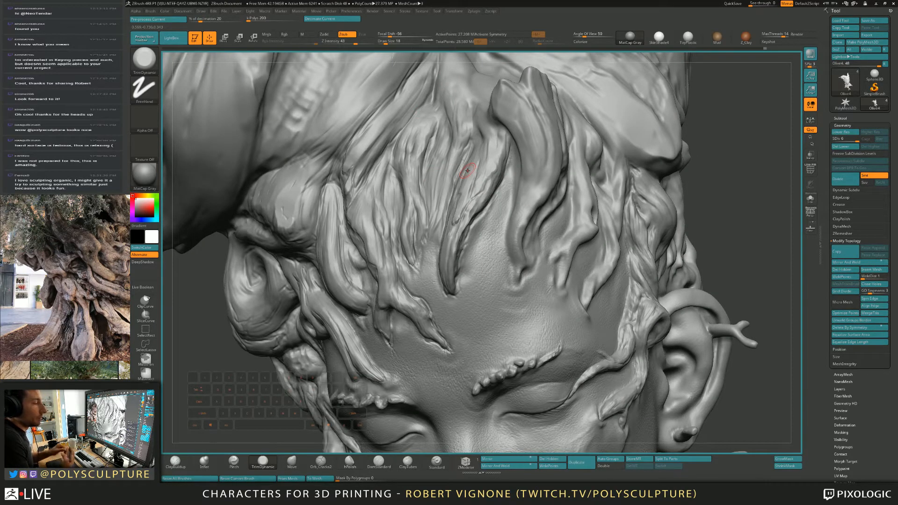
pyautogui.moveTo(465, 175); pyautogui.dragTo(504, 187, button='right')
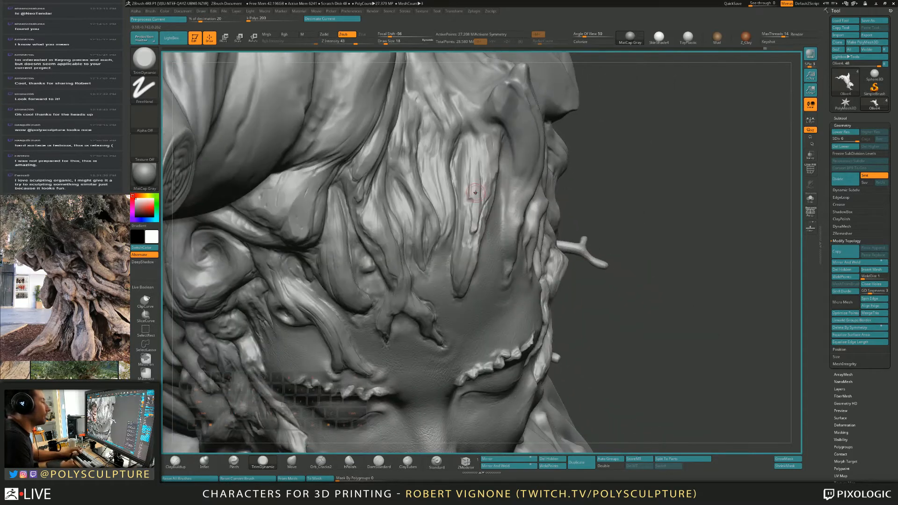
# Step: Add fine ridges between the single forehead root and the neighbouring hairline strands with ClayBuildup, starting at draw size 11
pyautogui.press('[')
pyautogui.press('[')
pyautogui.press('b')
pyautogui.press('c')
pyautogui.press('b')
pyautogui.press('[')
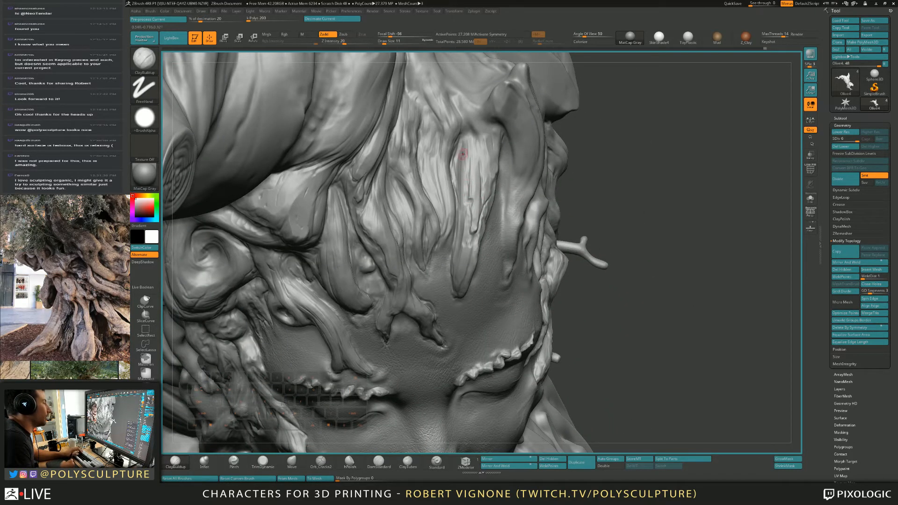
pyautogui.press(']')
pyautogui.press(']')
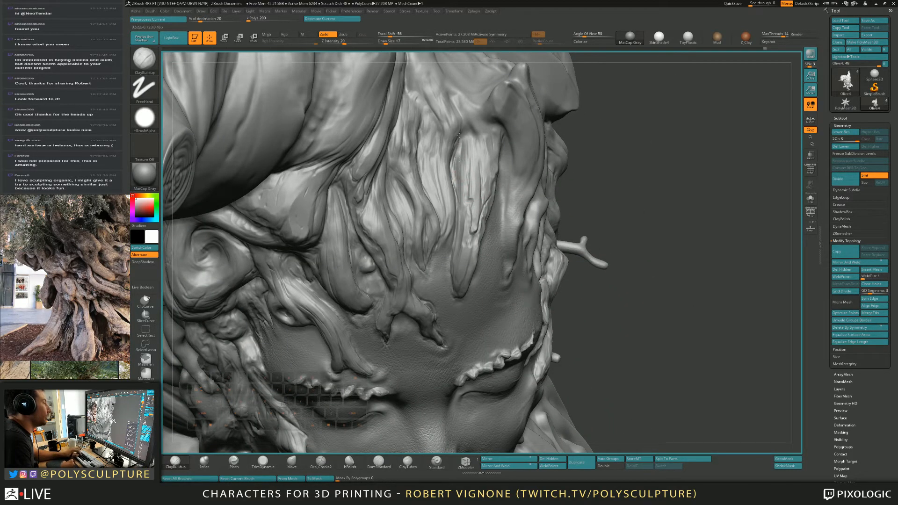
pyautogui.moveTo(454, 178); pyautogui.dragTo(446, 154, button='right')
pyautogui.press('[')
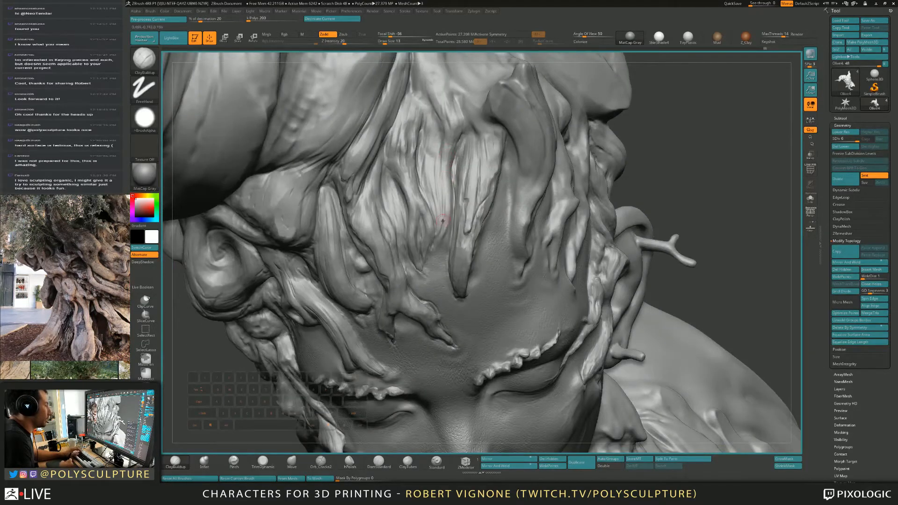
# Step: Build up and plane the hairline strands beside the single forehead root with ClayBuildup and TrimDynamic, raising the draw size to 22
pyautogui.press('b')
pyautogui.press('t')
pyautogui.press('d')
pyautogui.press('1')
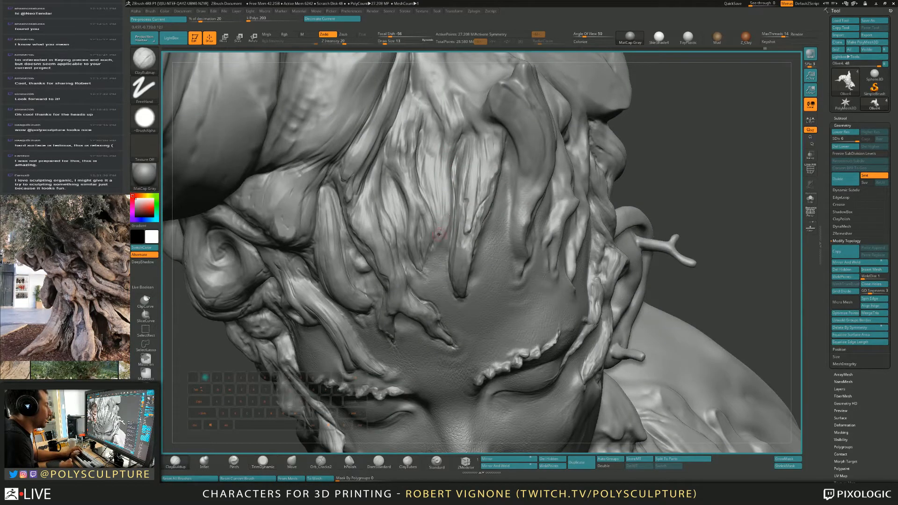
pyautogui.press('1')
pyautogui.moveTo(440, 181); pyautogui.dragTo(437, 220)
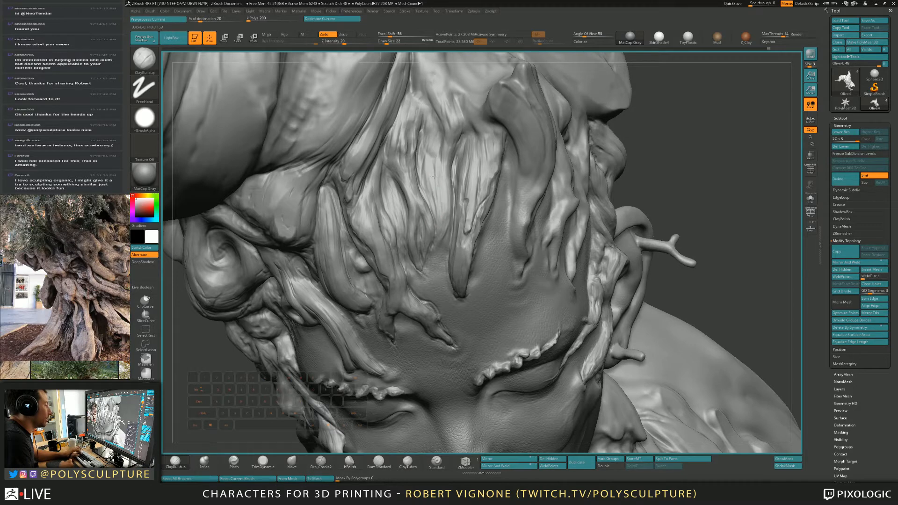
pyautogui.moveTo(434, 162)
pyautogui.mouseDown()
pyautogui.moveTo(438, 214)
pyautogui.moveTo(443, 184)
pyautogui.mouseUp()
pyautogui.press('2')
pyautogui.press('1')
pyautogui.moveTo(461, 190); pyautogui.dragTo(425, 204, button='right')
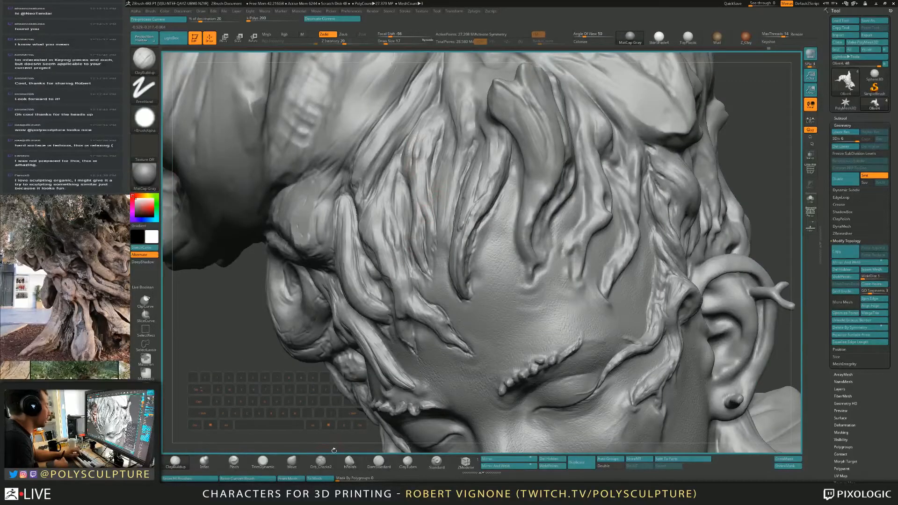
# Step: Carve fine cracks between the root-like hair strands above the forehead with the Orb_Cracks brush at draw size 13
pyautogui.click(321, 462)
pyautogui.press('s')
pyautogui.moveTo(447, 202); pyautogui.dragTo(441, 204)
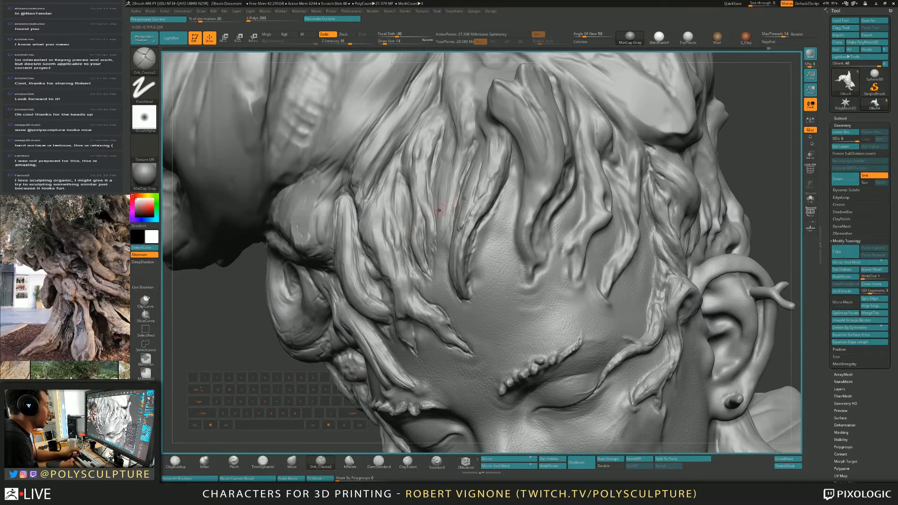
pyautogui.moveTo(441, 207); pyautogui.dragTo(431, 174, button='right')
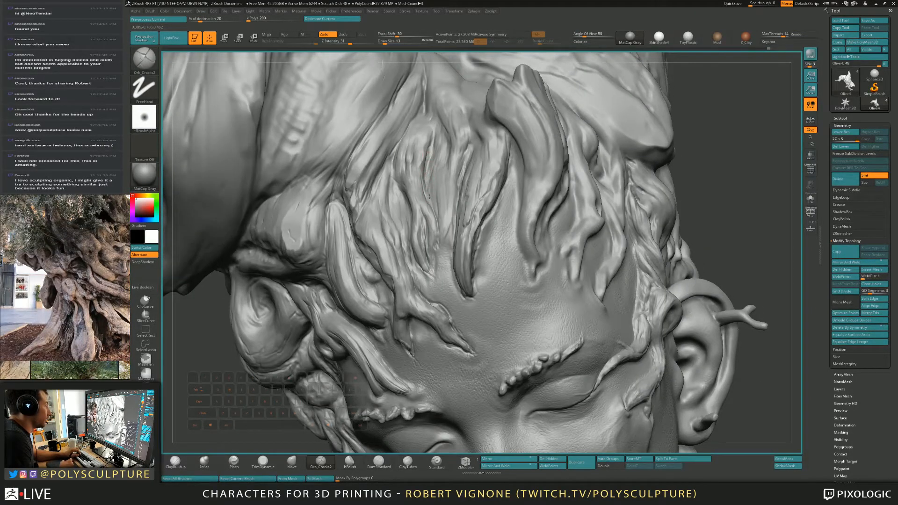
pyautogui.moveTo(445, 211)
pyautogui.mouseDown(button='right')
pyautogui.moveTo(484, 212)
pyautogui.moveTo(408, 232)
pyautogui.mouseUp(button='right')
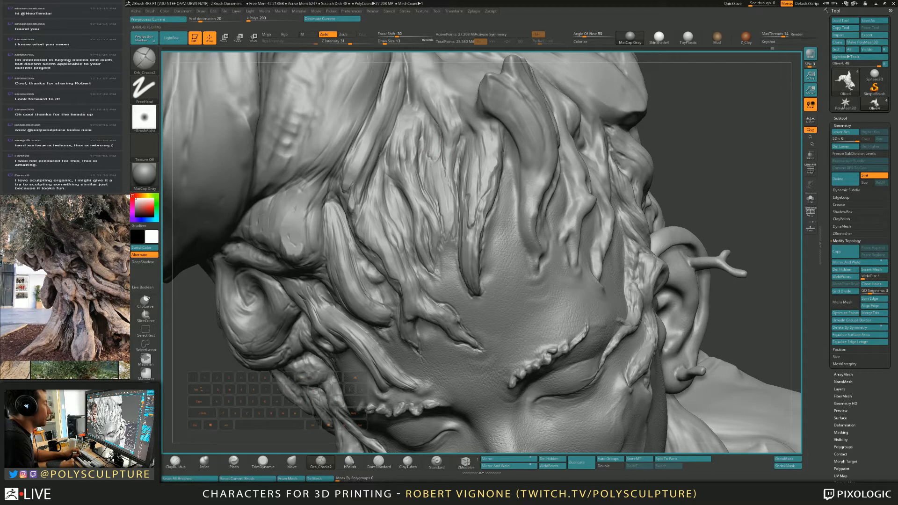
# Step: Cut broader creases between the upper hair strands near the crown with the cracks brush at draw size 23
pyautogui.press('s')
pyautogui.moveTo(424, 110); pyautogui.dragTo(426, 110)
pyautogui.moveTo(434, 123); pyautogui.dragTo(416, 101)
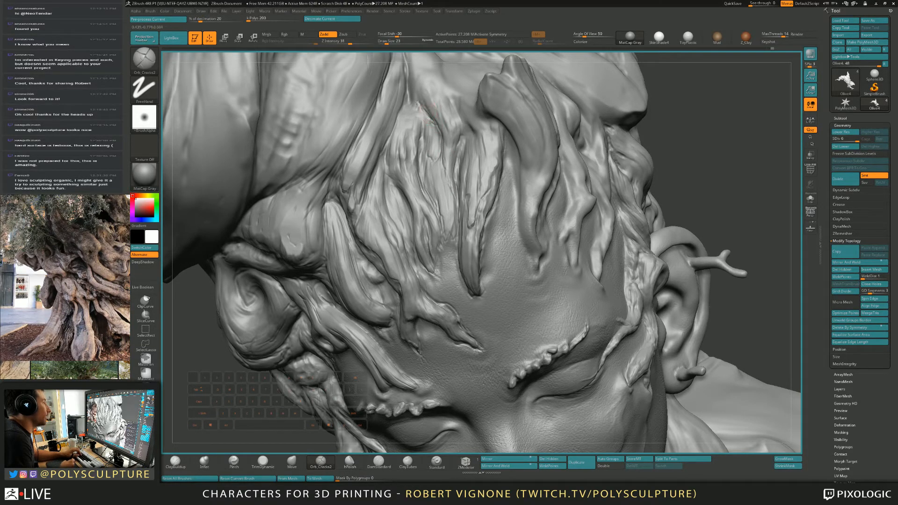
pyautogui.moveTo(408, 115)
pyautogui.mouseDown(button='right')
pyautogui.moveTo(427, 79)
pyautogui.moveTo(440, 187)
pyautogui.mouseUp(button='right')
pyautogui.moveTo(386, 223); pyautogui.dragTo(414, 181)
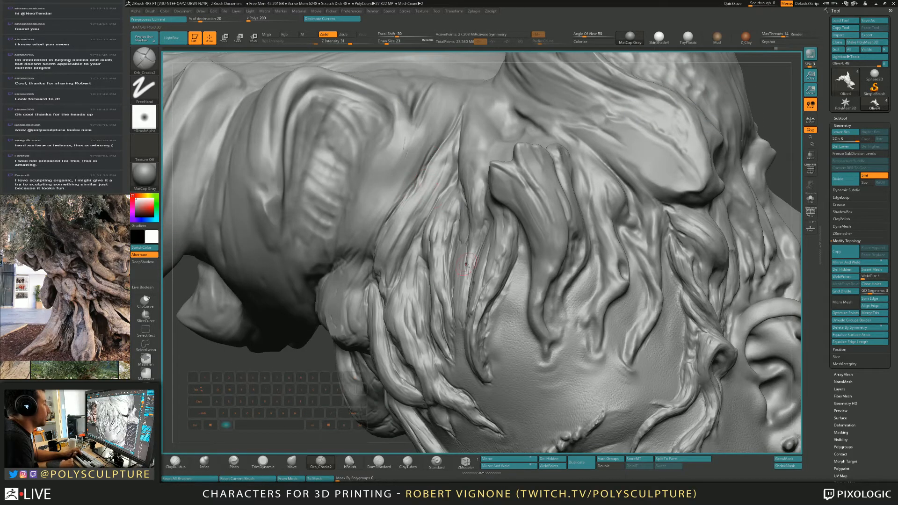
# Step: Carve a crease along the strand descending from the pointed stump at draw size 14, and crack the forehead around its tip at size 9
pyautogui.keyDown('alt'); pyautogui.moveTo(472, 280); pyautogui.dragTo(428, 115, button='right'); pyautogui.keyUp('alt')
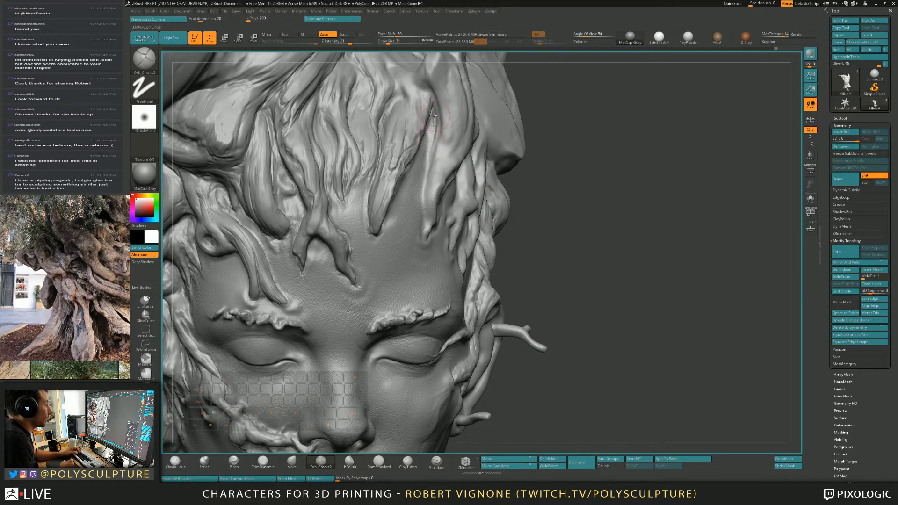
pyautogui.moveTo(432, 134); pyautogui.dragTo(424, 202)
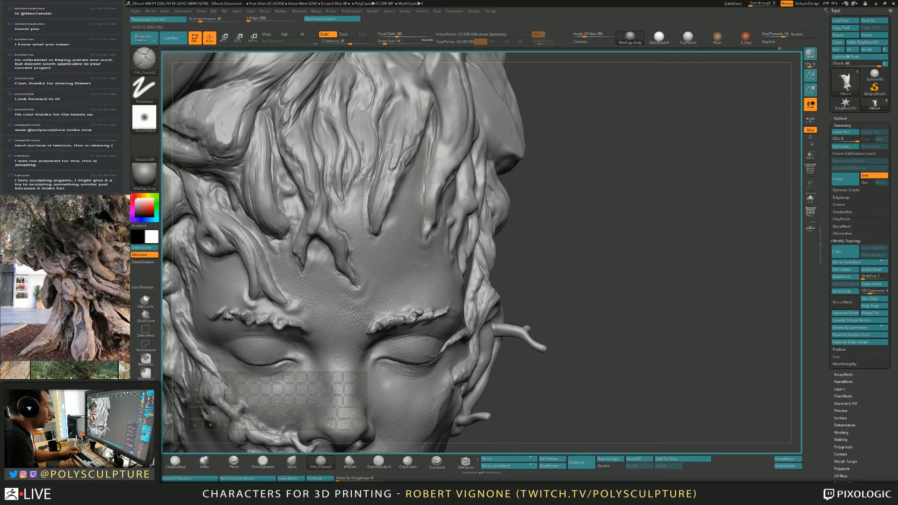
pyautogui.moveTo(424, 230); pyautogui.dragTo(359, 232, button='right')
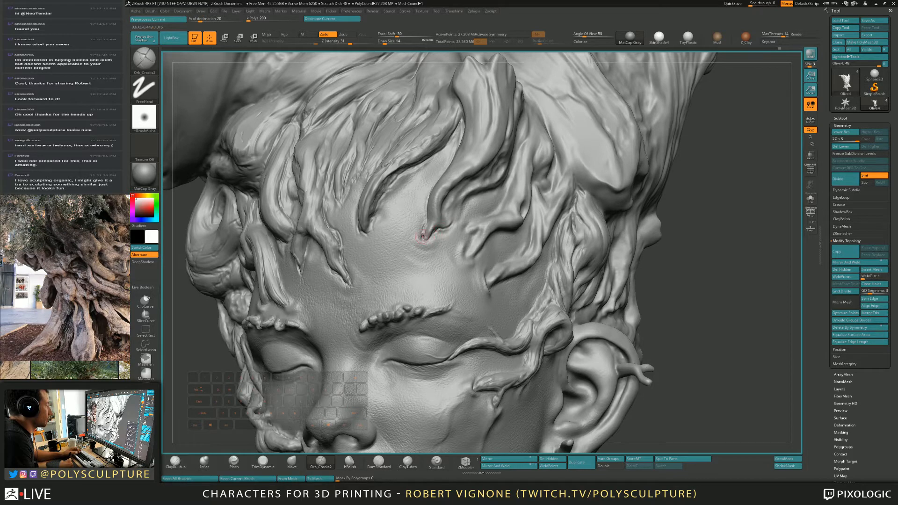
pyautogui.press('s')
pyautogui.moveTo(420, 238)
pyautogui.mouseDown()
pyautogui.moveTo(436, 240)
pyautogui.moveTo(415, 232)
pyautogui.mouseUp()
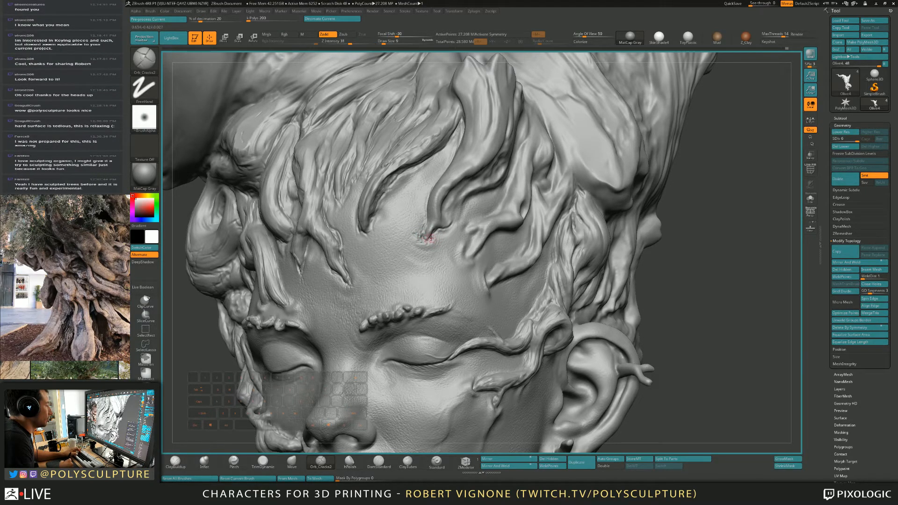
pyautogui.press('s')
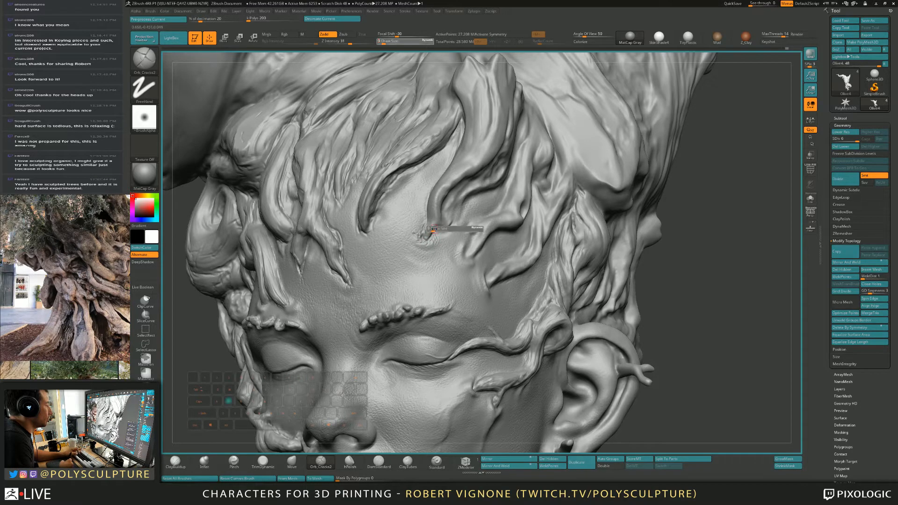
pyautogui.moveTo(429, 232); pyautogui.dragTo(433, 233)
# Step: Build up the lower length of the cracked forehead strand with the ClayBuildup brush at draw size 14
pyautogui.press('1')
pyautogui.moveTo(437, 199); pyautogui.dragTo(458, 204, button='right')
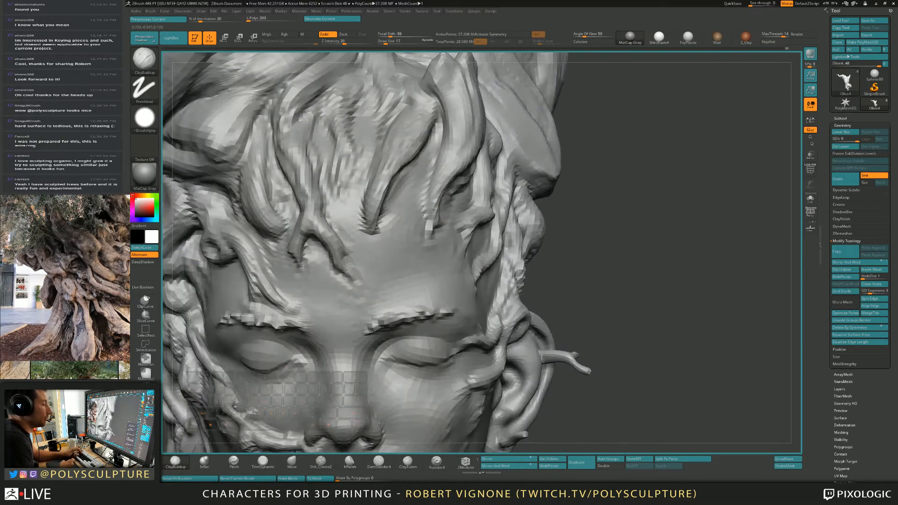
pyautogui.press('s')
pyautogui.moveTo(432, 205); pyautogui.dragTo(426, 227)
pyautogui.press('s')
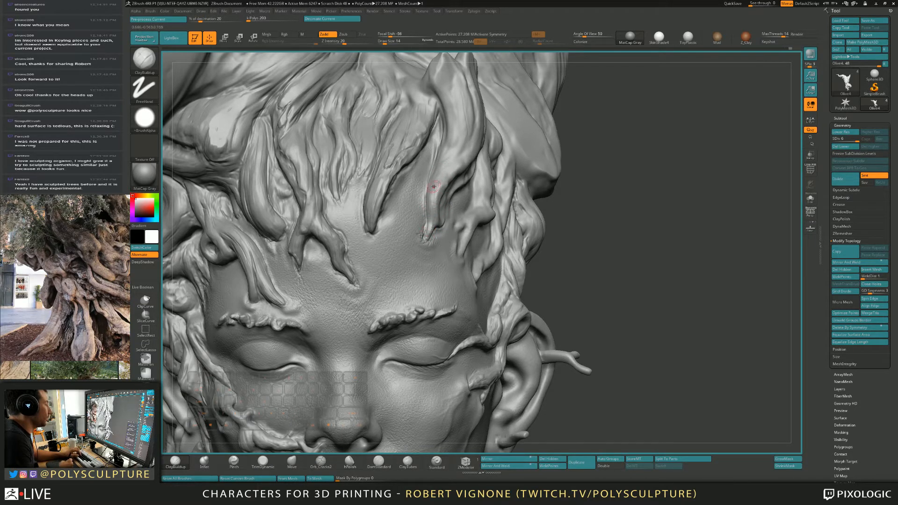
pyautogui.moveTo(436, 215); pyautogui.dragTo(420, 220, button='right')
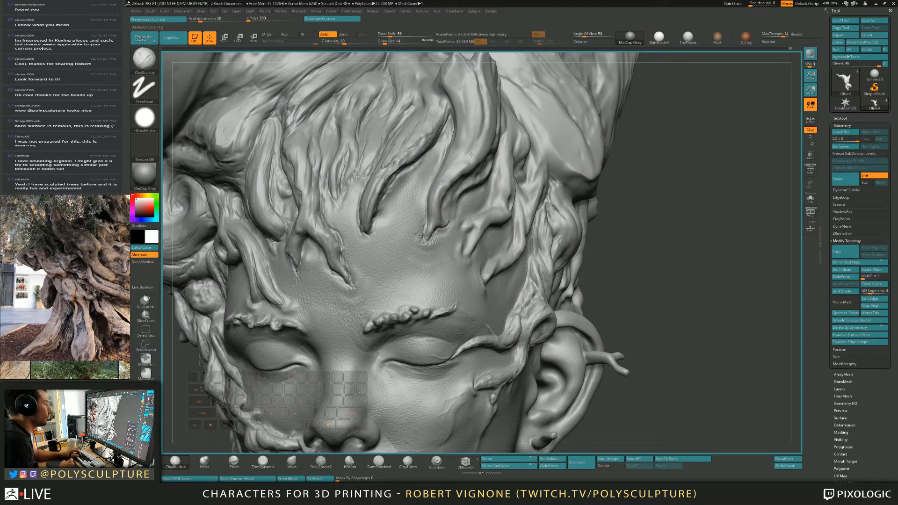
# Step: Shape the strand's tip so it branches into the forehead skin, using ClayBuildup at draw size 13
pyautogui.press('b')
pyautogui.press('t')
pyautogui.press('d')
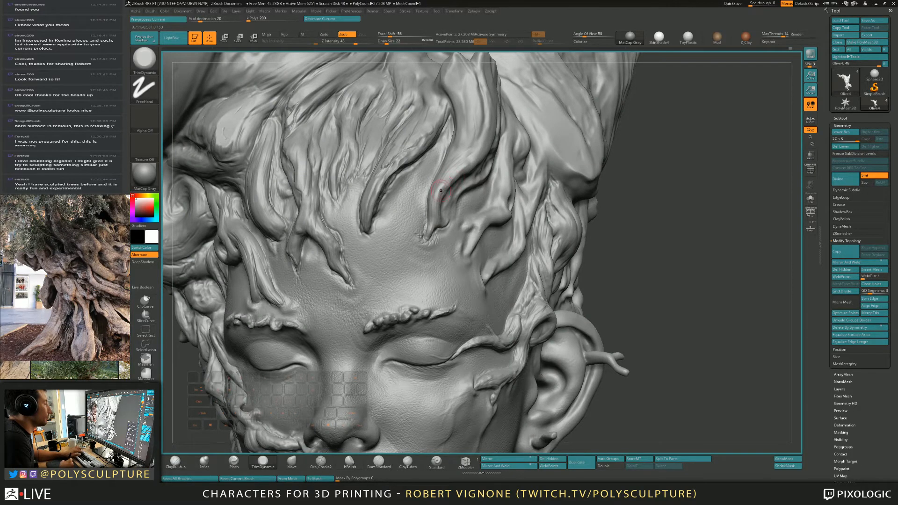
pyautogui.moveTo(460, 164)
pyautogui.mouseDown(button='right')
pyautogui.moveTo(439, 175)
pyautogui.moveTo(449, 188)
pyautogui.moveTo(437, 196)
pyautogui.moveTo(444, 213)
pyautogui.mouseUp(button='right')
pyautogui.press('b')
pyautogui.press('c')
pyautogui.press('b')
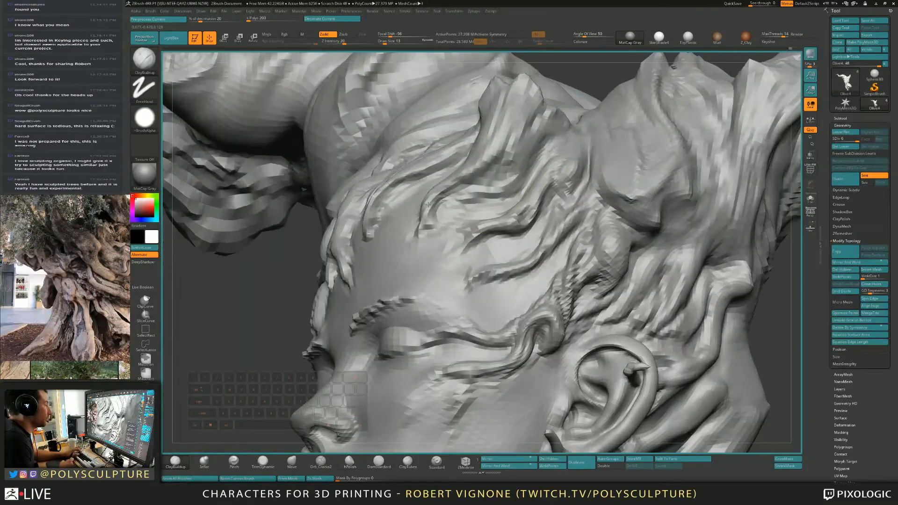
pyautogui.press('1')
pyautogui.moveTo(437, 220); pyautogui.dragTo(423, 232)
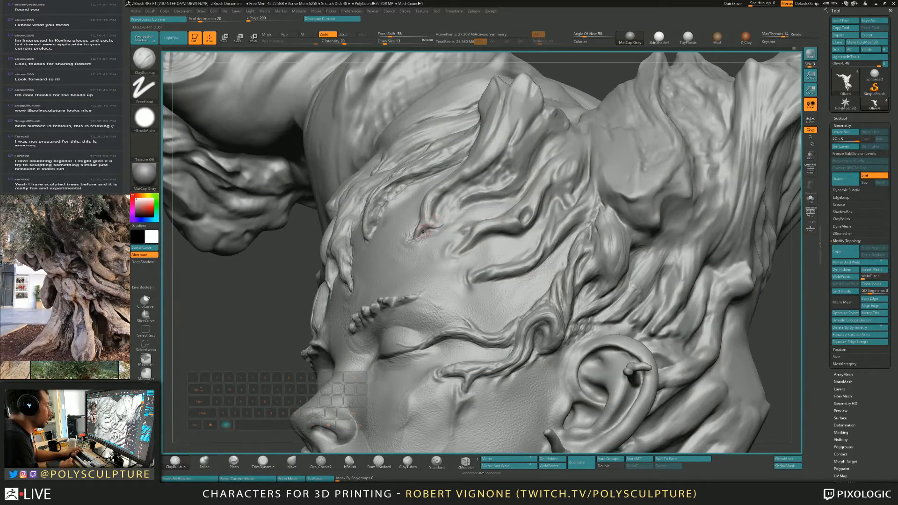
pyautogui.press('1')
pyautogui.moveTo(436, 203); pyautogui.dragTo(442, 216)
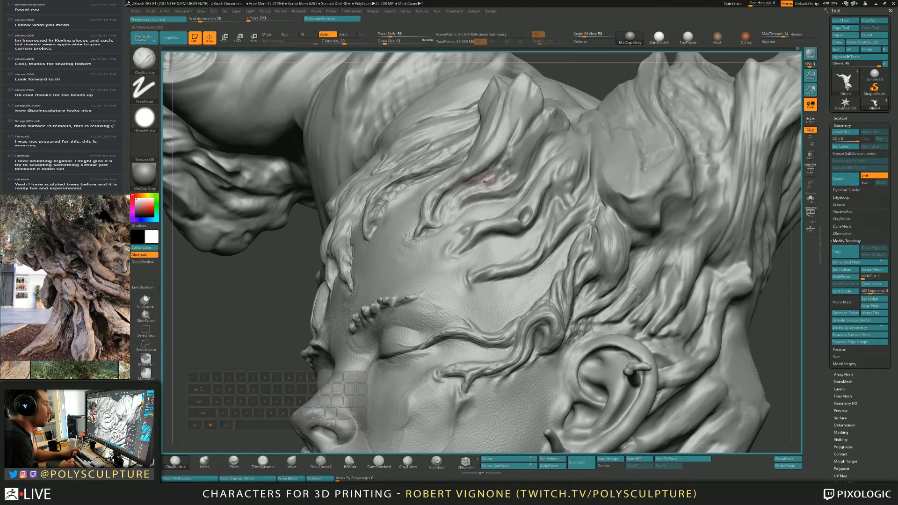
# Step: Add clay at draw size 20 where the forehead strand flows out of the pointed stump's base
pyautogui.press(']')
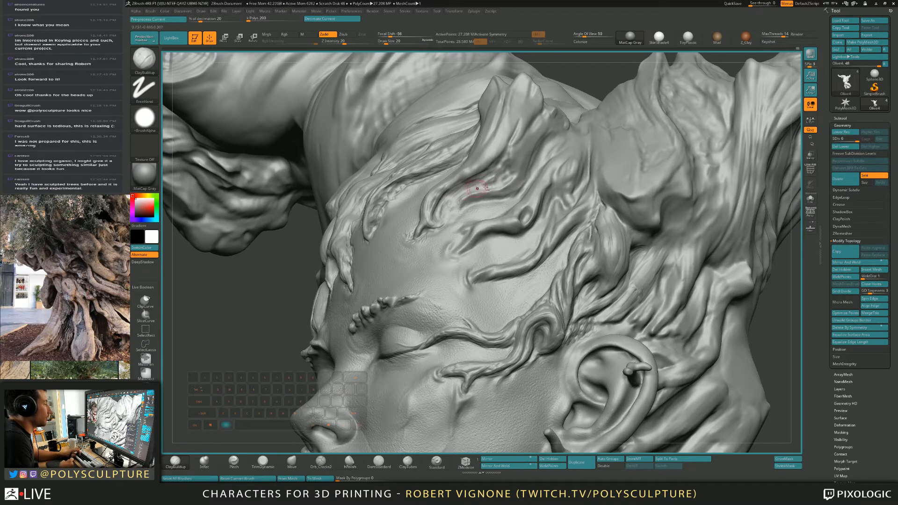
pyautogui.moveTo(518, 146)
pyautogui.mouseDown()
pyautogui.moveTo(504, 182)
pyautogui.moveTo(514, 176)
pyautogui.moveTo(499, 179)
pyautogui.moveTo(498, 165)
pyautogui.mouseUp()
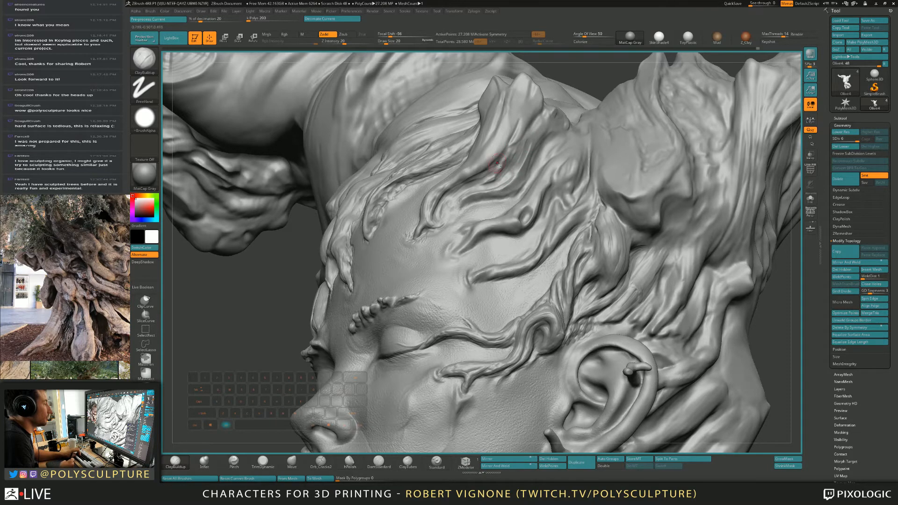
pyautogui.moveTo(437, 179)
pyautogui.mouseDown(button='right')
pyautogui.moveTo(458, 181)
pyautogui.moveTo(438, 181)
pyautogui.mouseUp(button='right')
pyautogui.press('[')
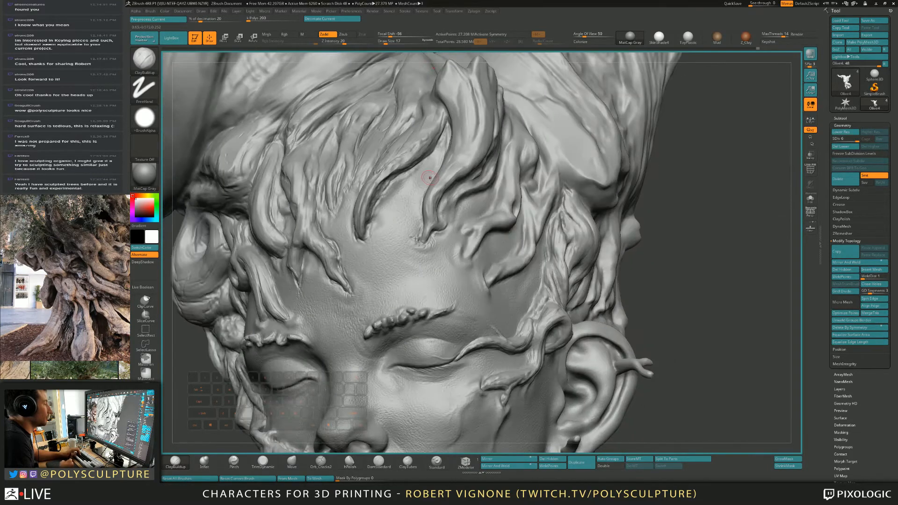
pyautogui.press(']')
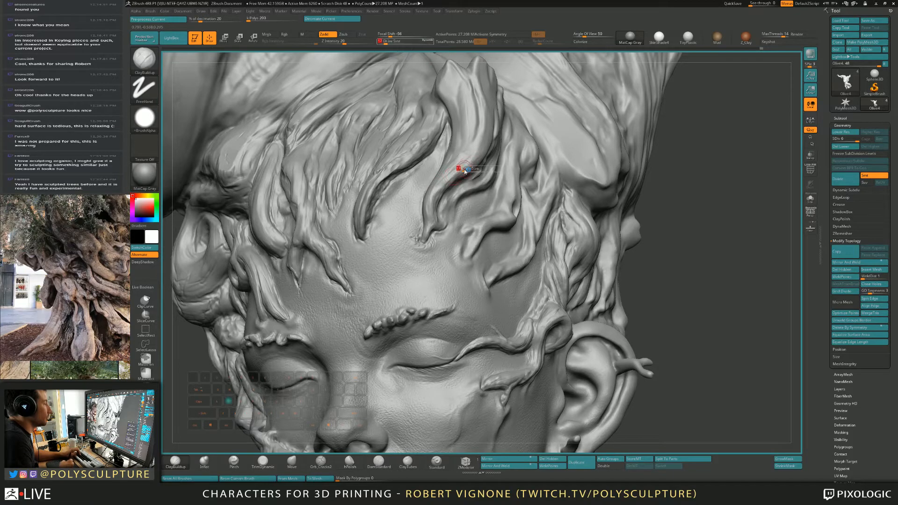
# Step: Sculpt lengthwise ridges down the face of the pointed stump with ClayBuildup at draw size 17
pyautogui.moveTo(479, 144); pyautogui.dragTo(434, 142, button='right')
pyautogui.moveTo(494, 84)
pyautogui.mouseDown()
pyautogui.moveTo(486, 149)
pyautogui.moveTo(499, 115)
pyautogui.moveTo(493, 129)
pyautogui.mouseUp()
pyautogui.moveTo(498, 74); pyautogui.dragTo(482, 110, button='right')
pyautogui.press('[')
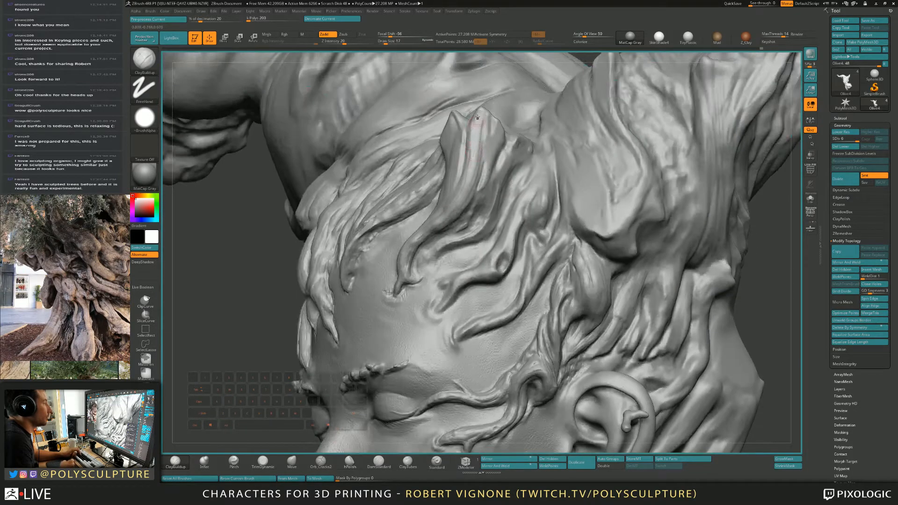
pyautogui.moveTo(482, 118); pyautogui.dragTo(487, 176)
# Step: Bulk out the ridges from the middle of the stump down to its base with ClayBuildup at draw size 25
pyautogui.press('b')
pyautogui.press('t')
pyautogui.press('d')
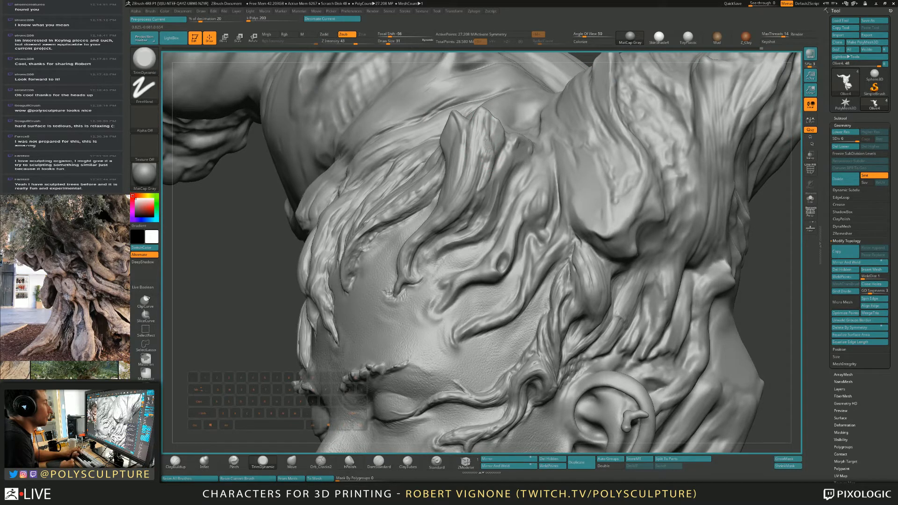
pyautogui.press('b')
pyautogui.press('c')
pyautogui.press('b')
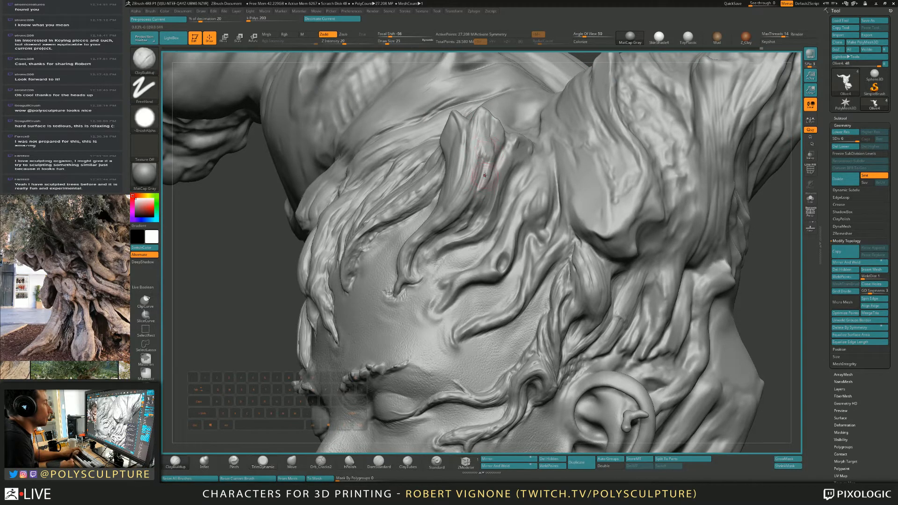
pyautogui.moveTo(483, 167); pyautogui.dragTo(477, 204)
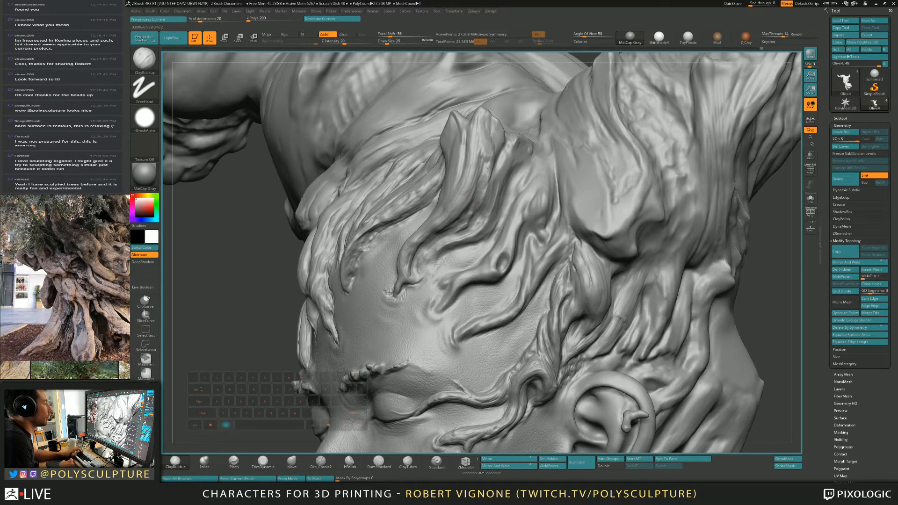
pyautogui.moveTo(487, 170); pyautogui.dragTo(466, 224)
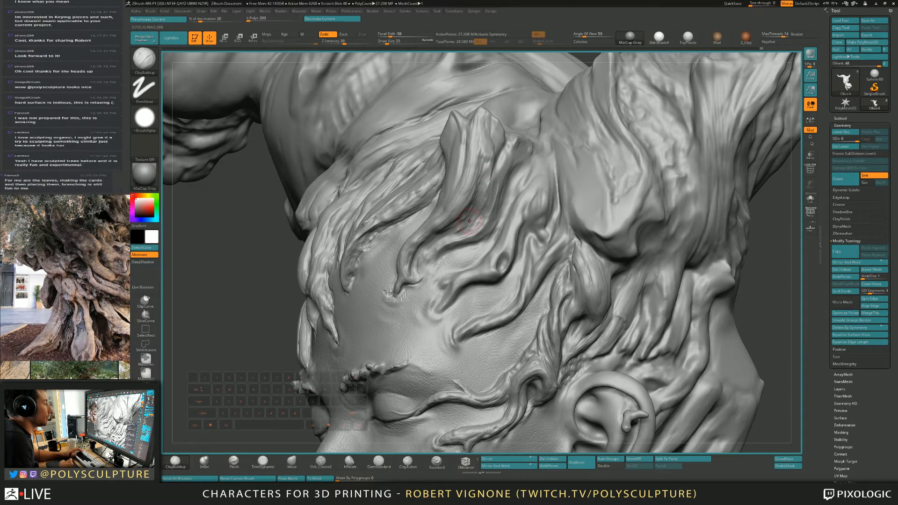
# Step: Refine the strand running from the stump's base to the forehead with finer ClayBuildup strokes, at draw sizes 14 and 12
pyautogui.press('s')
pyautogui.click(469, 222)
pyautogui.keyDown('alt'); pyautogui.moveTo(451, 227); pyautogui.dragTo(462, 195, button='right'); pyautogui.keyUp('alt')
pyautogui.press('s')
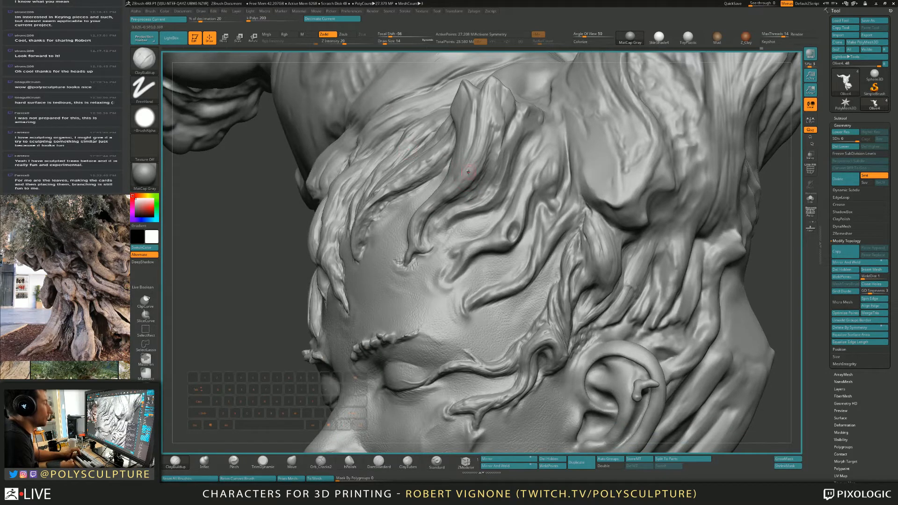
pyautogui.moveTo(452, 215); pyautogui.dragTo(475, 197, button='right')
pyautogui.press('s')
pyautogui.moveTo(475, 197)
pyautogui.mouseDown()
pyautogui.moveTo(439, 218)
pyautogui.moveTo(427, 239)
pyautogui.mouseUp()
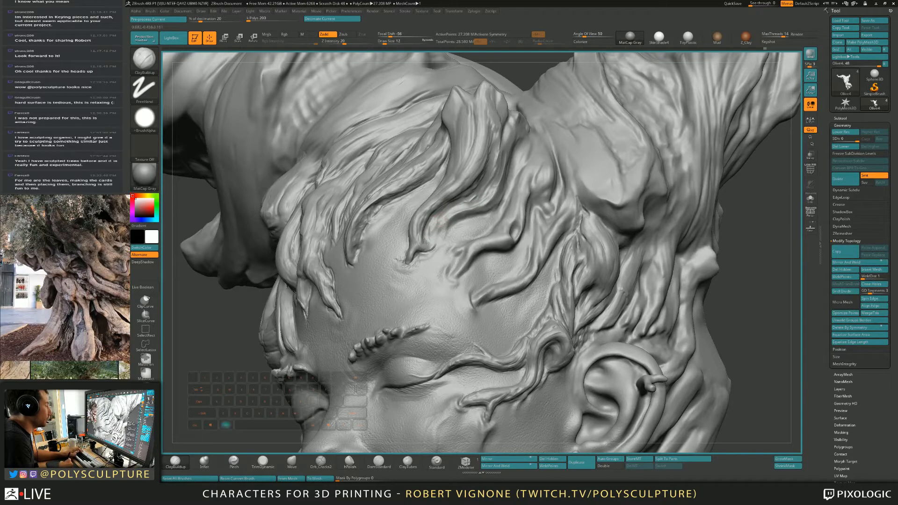
pyautogui.moveTo(426, 239); pyautogui.dragTo(426, 242, button='right')
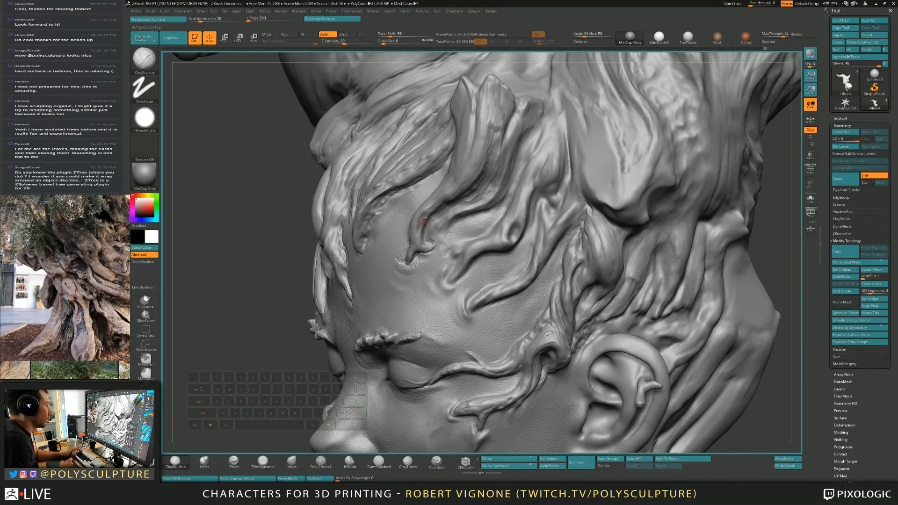
pyautogui.moveTo(420, 219); pyautogui.dragTo(390, 209, button='right')
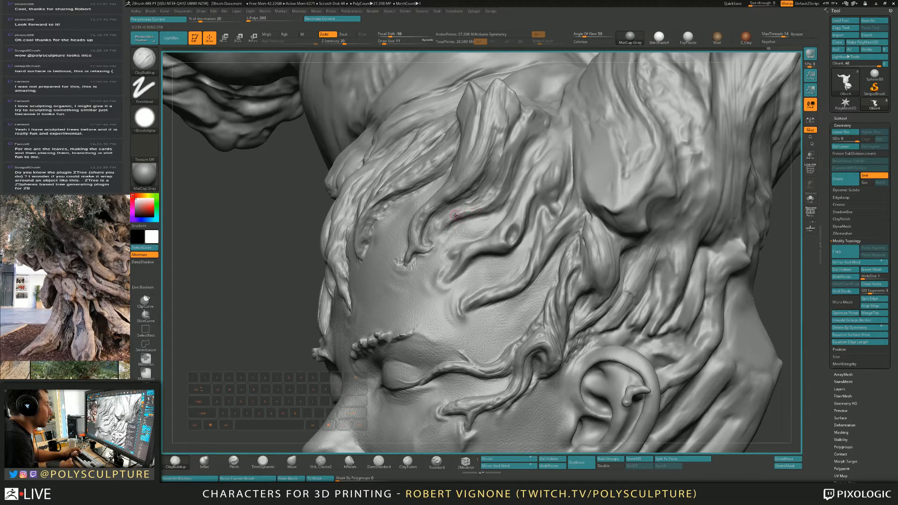
# Step: Build up the ear-facing side and upper edge of the pointed stump with ClayBuildup, starting at draw size 20
pyautogui.press('s')
pyautogui.moveTo(500, 189); pyautogui.dragTo(513, 142)
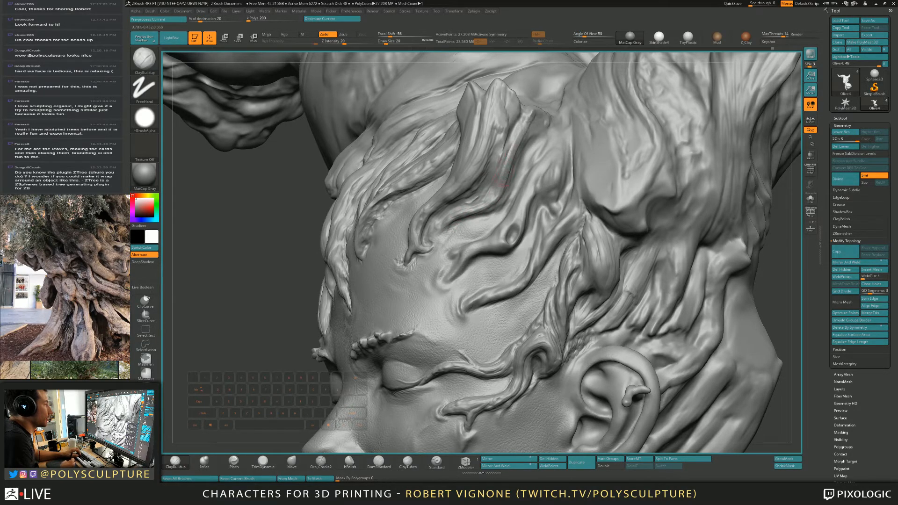
pyautogui.moveTo(536, 129); pyautogui.dragTo(506, 129, button='right')
pyautogui.moveTo(514, 96); pyautogui.dragTo(501, 90, button='right')
pyautogui.moveTo(517, 104)
pyautogui.mouseDown()
pyautogui.moveTo(512, 117)
pyautogui.moveTo(488, 110)
pyautogui.mouseUp()
# Step: Sculpt the notch between the stump's two points with ClayBuildup at draw size 17, and flatten its surface with TrimDynamic
pyautogui.moveTo(488, 100)
pyautogui.mouseDown(button='right')
pyautogui.moveTo(363, 108)
pyautogui.moveTo(386, 110)
pyautogui.mouseUp(button='right')
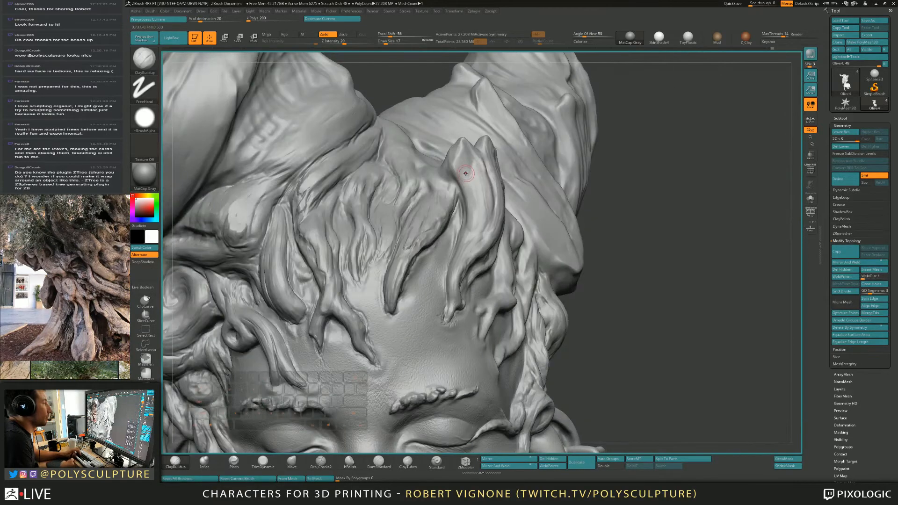
pyautogui.moveTo(458, 158)
pyautogui.mouseDown()
pyautogui.moveTo(469, 189)
pyautogui.moveTo(468, 172)
pyautogui.mouseUp()
pyautogui.moveTo(467, 143); pyautogui.dragTo(472, 173)
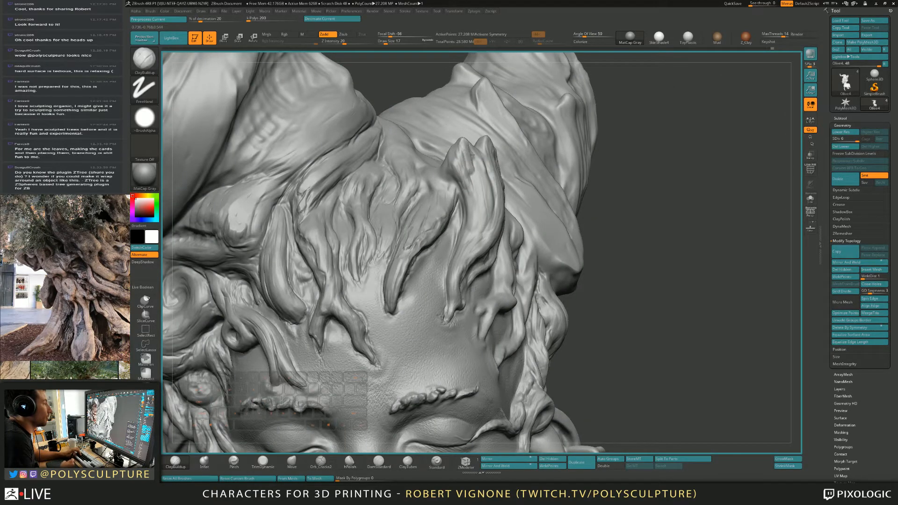
pyautogui.press('4')
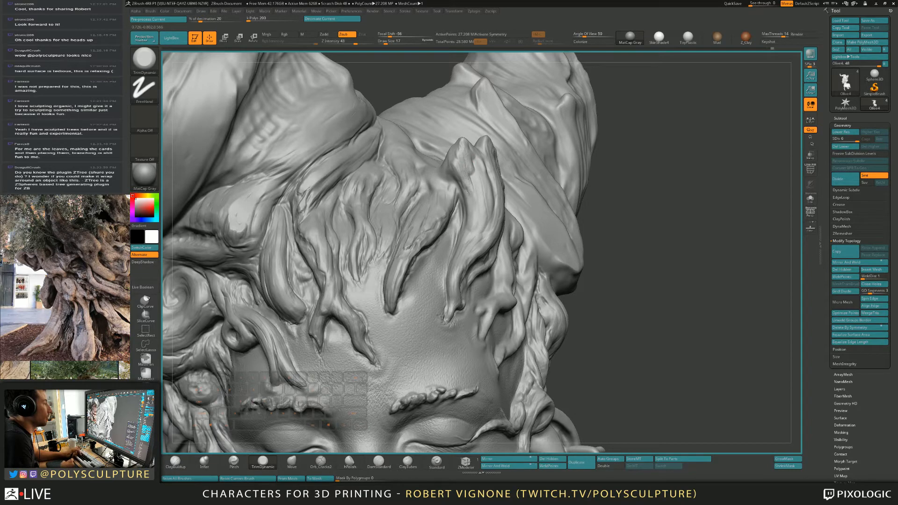
pyautogui.moveTo(467, 158); pyautogui.dragTo(473, 171)
pyautogui.moveTo(472, 188)
pyautogui.keyDown('alt'); pyautogui.mouseDown(button='right')
pyautogui.moveTo(473, 170)
pyautogui.moveTo(473, 189)
pyautogui.mouseUp(button='right'); pyautogui.keyUp('alt')
pyautogui.press('1')
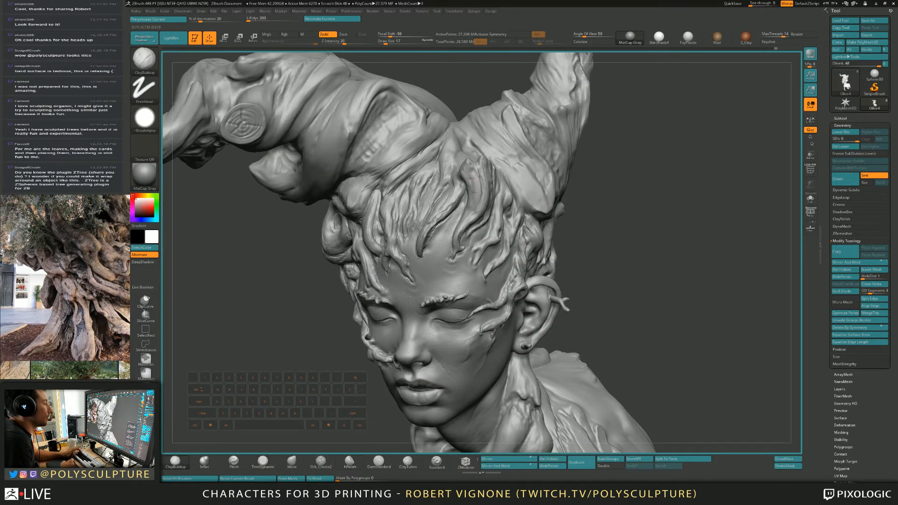
# Step: Finish the stroke on the pointed stump and reshape its tip with the Move brush
pyautogui.moveTo(473, 169); pyautogui.dragTo(473, 197)
pyautogui.press('4')
pyautogui.keyDown('alt'); pyautogui.moveTo(492, 225); pyautogui.dragTo(535, 82, button='right'); pyautogui.keyUp('alt')
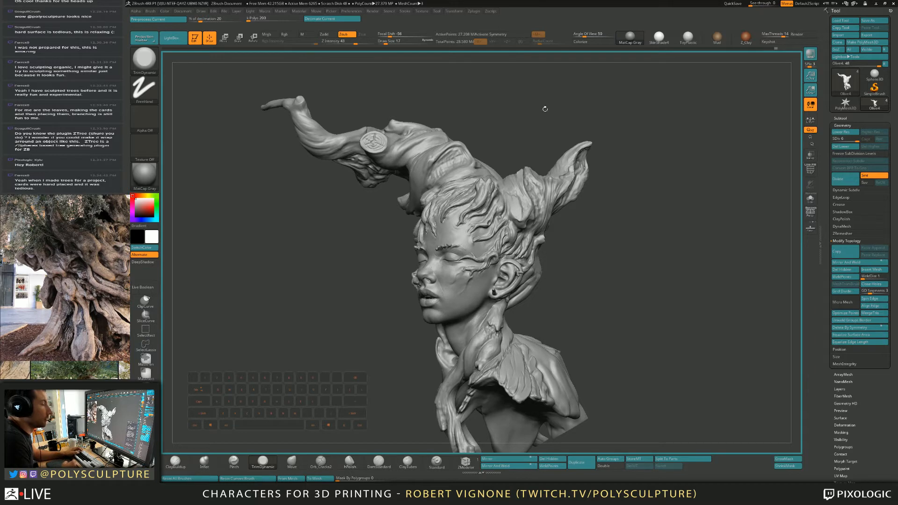
pyautogui.moveTo(545, 109)
pyautogui.mouseDown()
pyautogui.moveTo(538, 116)
pyautogui.moveTo(546, 145)
pyautogui.moveTo(511, 240)
pyautogui.moveTo(518, 195)
pyautogui.mouseUp()
pyautogui.moveTo(518, 195); pyautogui.dragTo(529, 197)
pyautogui.press('b')
pyautogui.press('m')
pyautogui.press('v')
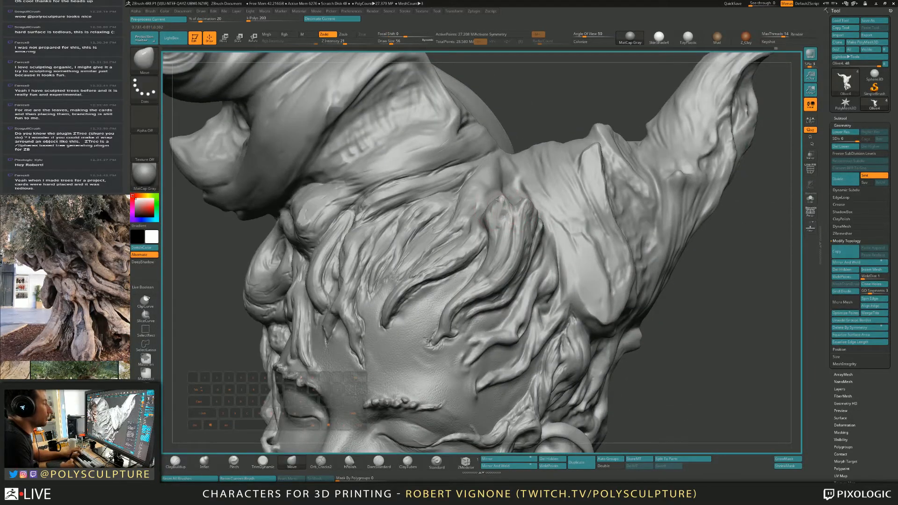
pyautogui.moveTo(527, 206); pyautogui.dragTo(524, 206)
pyautogui.moveTo(524, 206); pyautogui.dragTo(486, 208, button='right')
# Step: Flatten the broken upper edge of the stump with TrimDynamic at draw size 29, and adjust its silhouette with the Move brush
pyautogui.press('b')
pyautogui.press('t')
pyautogui.press('d')
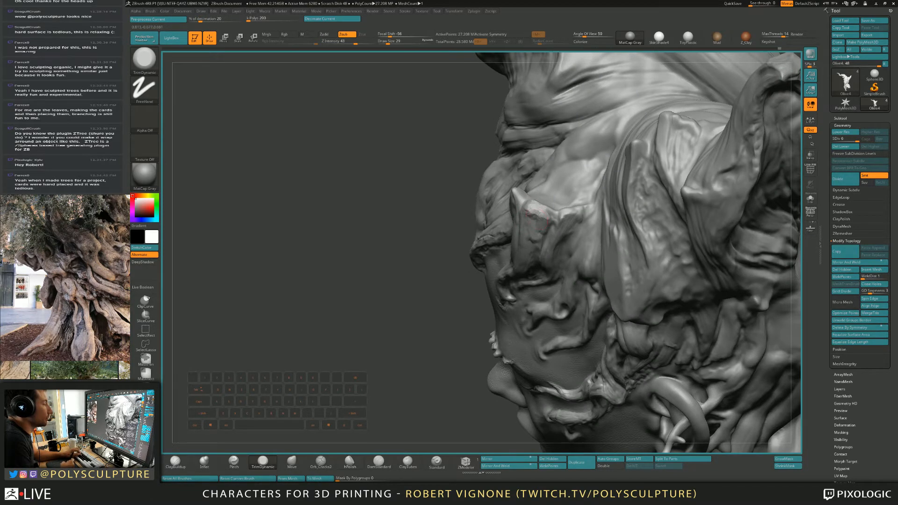
pyautogui.press('s')
pyautogui.moveTo(538, 213)
pyautogui.mouseDown(button='right')
pyautogui.moveTo(531, 207)
pyautogui.moveTo(520, 225)
pyautogui.moveTo(497, 223)
pyautogui.moveTo(510, 265)
pyautogui.moveTo(514, 245)
pyautogui.moveTo(500, 226)
pyautogui.moveTo(468, 233)
pyautogui.moveTo(478, 210)
pyautogui.mouseUp(button='right')
pyautogui.press('b')
pyautogui.press('m')
pyautogui.press('v')
pyautogui.press('s')
pyautogui.press('1')
# Step: Carve a groove along the strand from the forehead up to the stump's tip with the Orb_Cracks brush at draw size 23
pyautogui.click(321, 462)
pyautogui.press('s')
pyautogui.moveTo(489, 193); pyautogui.dragTo(491, 193)
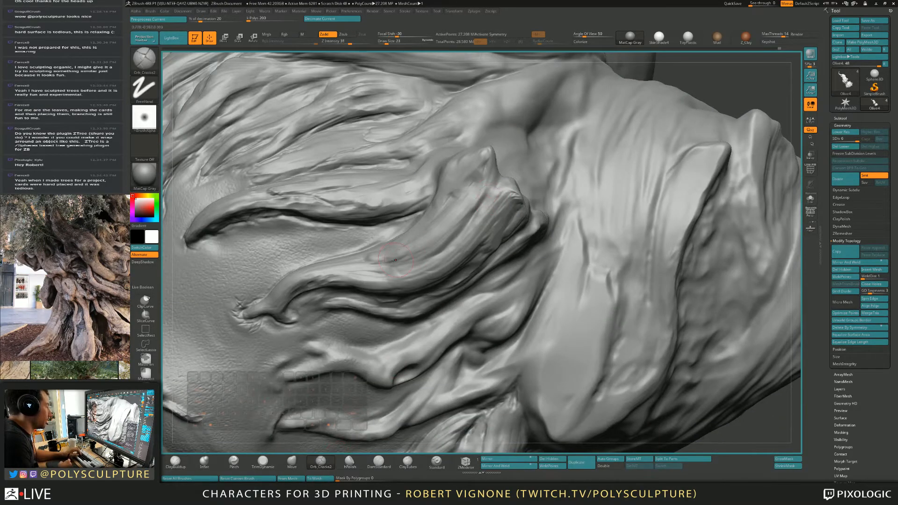
pyautogui.moveTo(372, 265)
pyautogui.mouseDown()
pyautogui.moveTo(439, 262)
pyautogui.moveTo(491, 189)
pyautogui.mouseUp()
pyautogui.moveTo(491, 189); pyautogui.dragTo(494, 190, button='right')
pyautogui.moveTo(494, 191); pyautogui.dragTo(501, 179)
pyautogui.moveTo(502, 179); pyautogui.dragTo(496, 188, button='right')
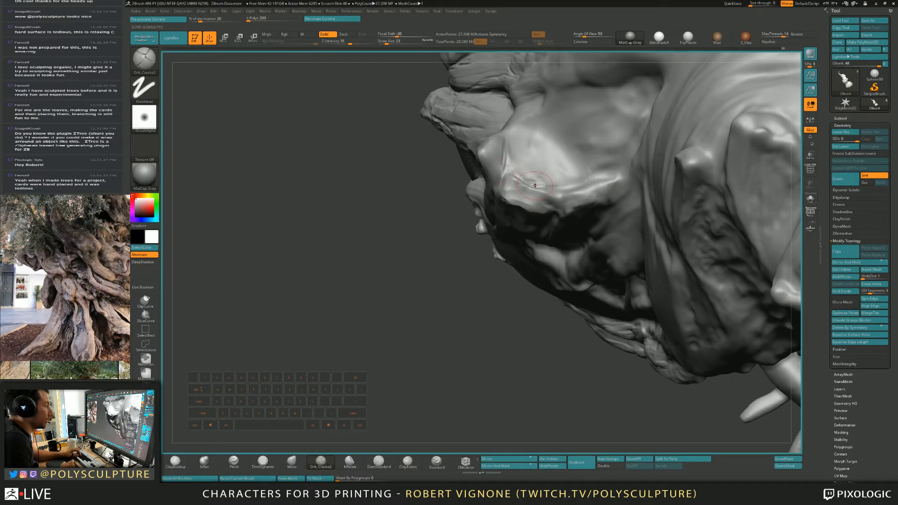
# Step: Cut bark cracks into the side of the stump's point with Orb_Cracks, going down to draw size 12
pyautogui.moveTo(498, 209)
pyautogui.keyDown('alt'); pyautogui.mouseDown(button='right')
pyautogui.moveTo(506, 231)
pyautogui.moveTo(561, 206)
pyautogui.moveTo(521, 200)
pyautogui.mouseUp(button='right'); pyautogui.keyUp('alt')
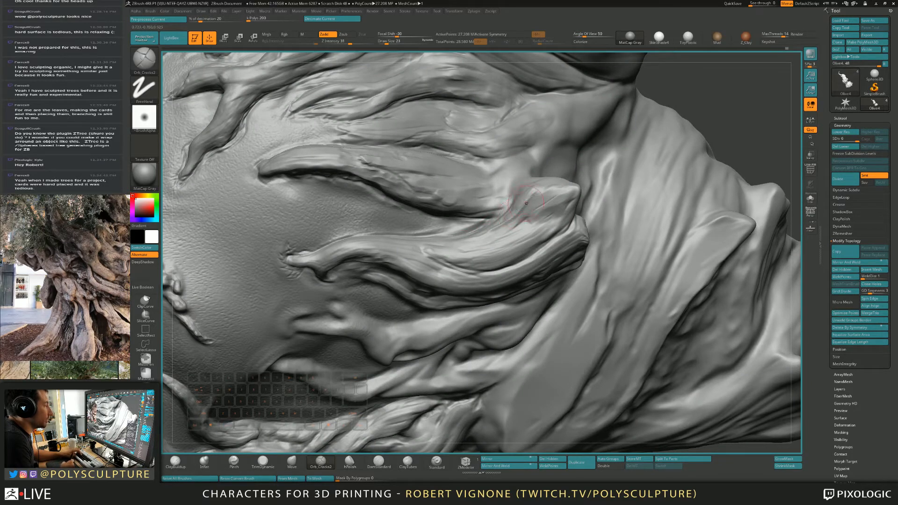
pyautogui.keyDown('alt'); pyautogui.moveTo(515, 214); pyautogui.dragTo(502, 229); pyautogui.keyUp('alt')
pyautogui.moveTo(558, 186)
pyautogui.keyDown('alt'); pyautogui.mouseDown()
pyautogui.moveTo(533, 206)
pyautogui.moveTo(540, 216)
pyautogui.mouseUp(); pyautogui.keyUp('alt')
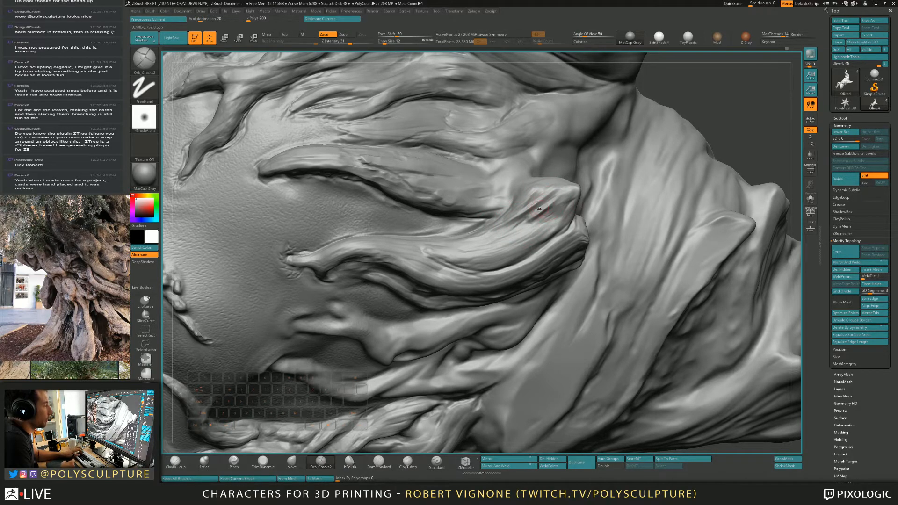
# Step: Polish the cracked side of the stump with hPolish and reposition its point with the Move brush
pyautogui.click(263, 462)
pyautogui.click(349, 462)
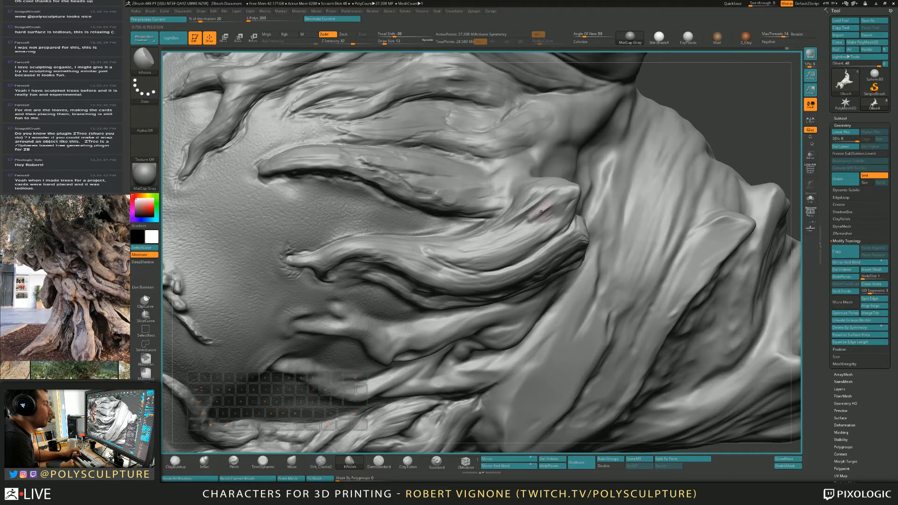
pyautogui.press('4')
pyautogui.press('5')
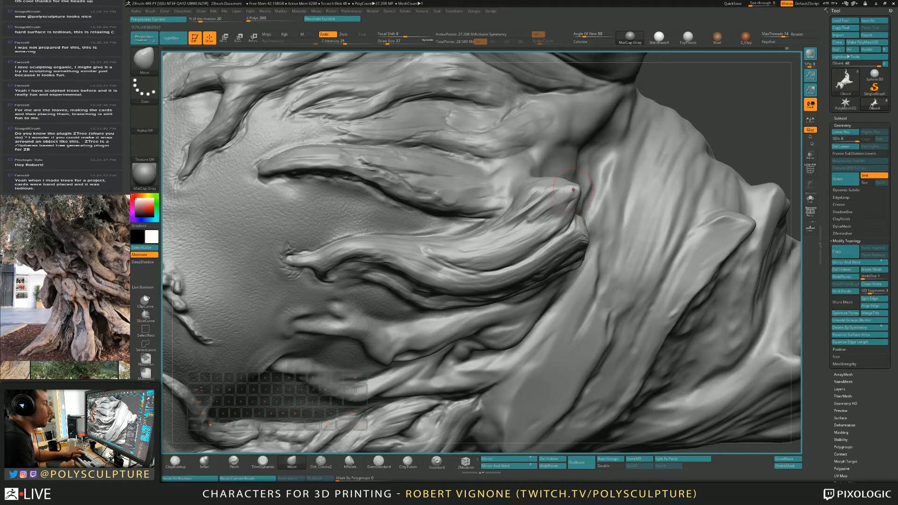
pyautogui.moveTo(543, 201)
pyautogui.mouseDown(button='right')
pyautogui.moveTo(472, 182)
pyautogui.moveTo(453, 210)
pyautogui.moveTo(519, 210)
pyautogui.moveTo(536, 222)
pyautogui.mouseUp(button='right')
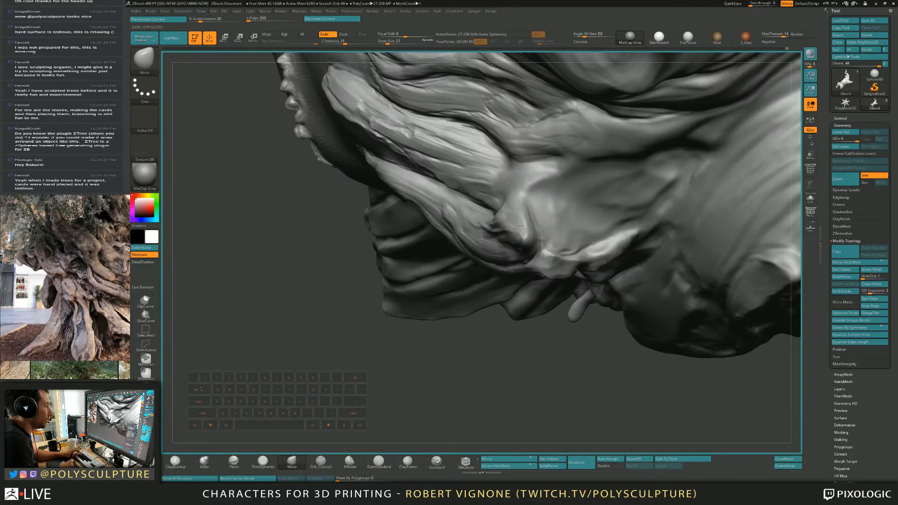
pyautogui.moveTo(463, 337)
pyautogui.keyDown('alt'); pyautogui.mouseDown(button='right')
pyautogui.moveTo(467, 316)
pyautogui.moveTo(594, 284)
pyautogui.moveTo(556, 158)
pyautogui.mouseUp(button='right'); pyautogui.keyUp('alt')
pyautogui.press('5')
pyautogui.moveTo(603, 234); pyautogui.dragTo(507, 248, button='right')
# Step: Flatten the ridges at the stump's end with TrimDynamic at draw size 16, and polish them with hPolish
pyautogui.press('4')
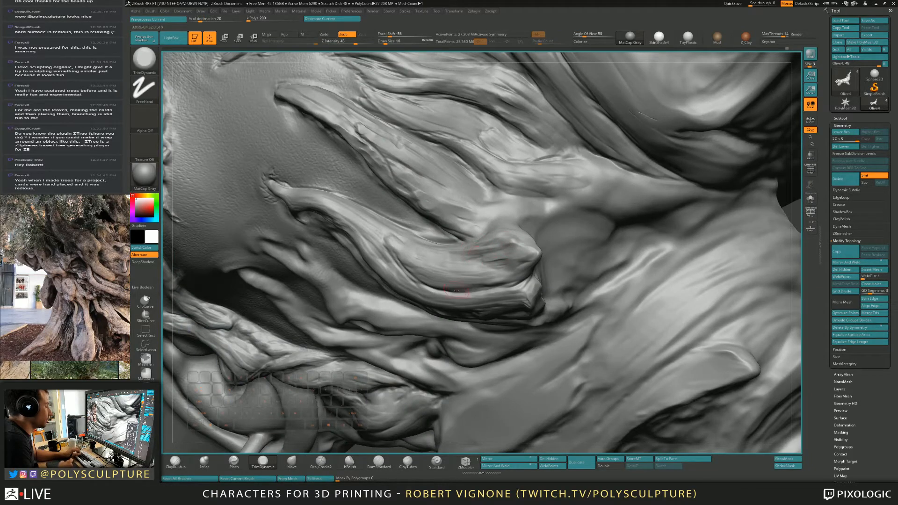
pyautogui.click(350, 461)
pyautogui.moveTo(507, 197)
pyautogui.mouseDown(button='right')
pyautogui.moveTo(495, 254)
pyautogui.moveTo(502, 242)
pyautogui.moveTo(517, 271)
pyautogui.moveTo(497, 224)
pyautogui.moveTo(434, 254)
pyautogui.mouseUp(button='right')
# Step: Sculpt the back of the stump with ClayBuildup at draw size 16, and add cracks with Orb_Cracks at draw size 22
pyautogui.press('b')
pyautogui.press('c')
pyautogui.press('b')
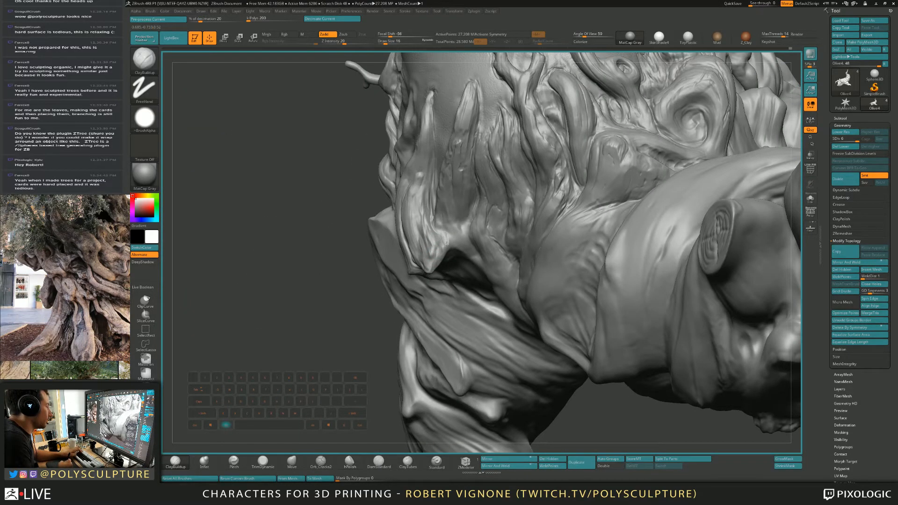
pyautogui.moveTo(447, 243)
pyautogui.mouseDown(button='right')
pyautogui.moveTo(438, 232)
pyautogui.moveTo(440, 246)
pyautogui.moveTo(456, 248)
pyautogui.moveTo(418, 248)
pyautogui.moveTo(414, 238)
pyautogui.moveTo(430, 247)
pyautogui.moveTo(433, 237)
pyautogui.moveTo(420, 273)
pyautogui.moveTo(388, 306)
pyautogui.moveTo(405, 279)
pyautogui.moveTo(395, 267)
pyautogui.moveTo(406, 327)
pyautogui.moveTo(452, 233)
pyautogui.moveTo(462, 245)
pyautogui.mouseUp(button='right')
pyautogui.click(321, 462)
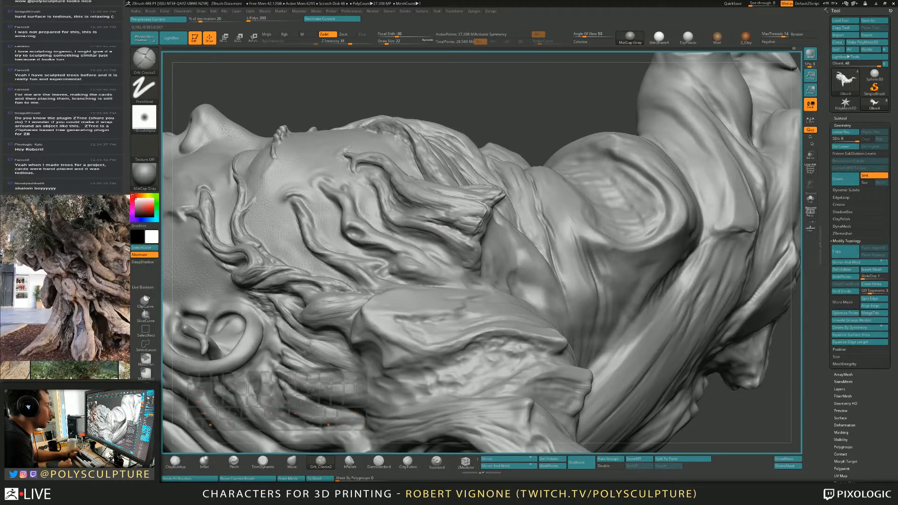
pyautogui.moveTo(471, 232); pyautogui.dragTo(487, 229, button='right')
# Step: Carve out the hollow behind the stump with subtractive ClayBuildup strokes at draw sizes 22 and 27
pyautogui.press('1')
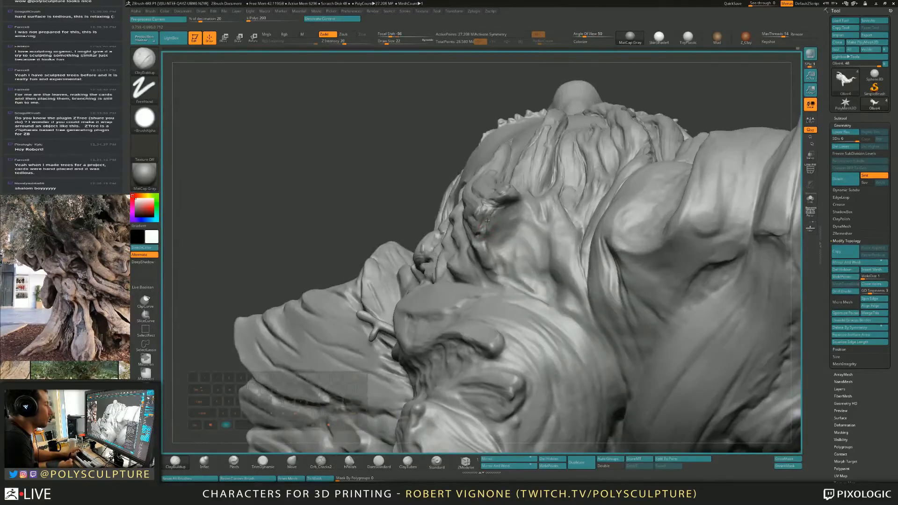
pyautogui.moveTo(487, 220)
pyautogui.keyDown('alt'); pyautogui.mouseDown()
pyautogui.moveTo(491, 211)
pyautogui.moveTo(485, 236)
pyautogui.mouseUp(); pyautogui.keyUp('alt')
pyautogui.press('1')
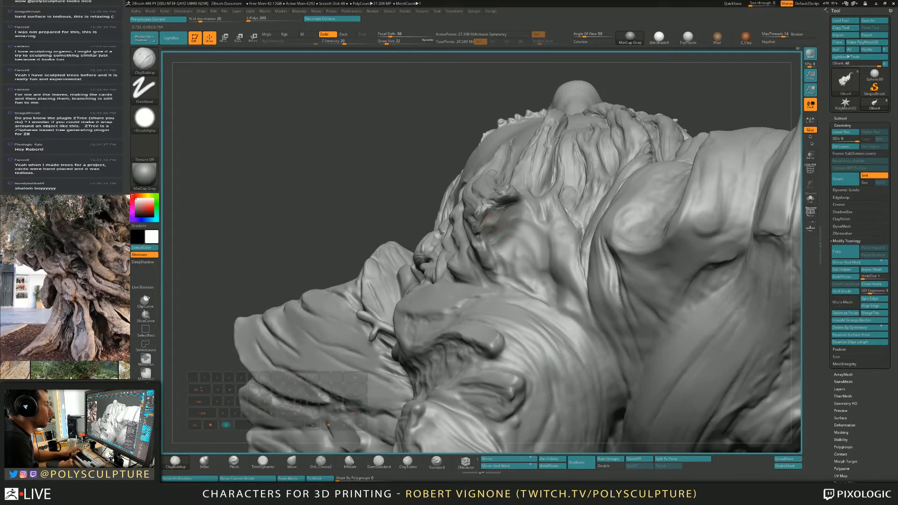
pyautogui.moveTo(501, 207); pyautogui.dragTo(505, 205, button='right')
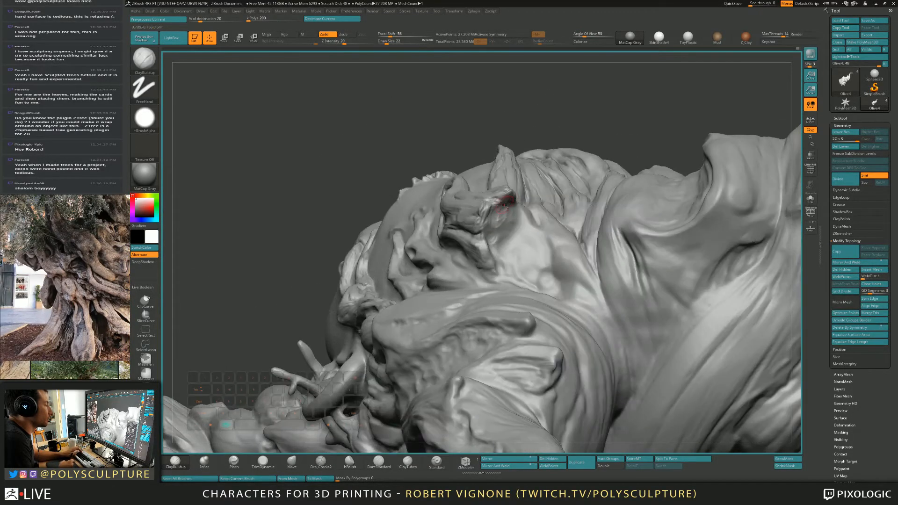
pyautogui.moveTo(500, 228)
pyautogui.keyDown('alt'); pyautogui.mouseDown()
pyautogui.moveTo(503, 216)
pyautogui.moveTo(494, 242)
pyautogui.mouseUp(); pyautogui.keyUp('alt')
pyautogui.press('1')
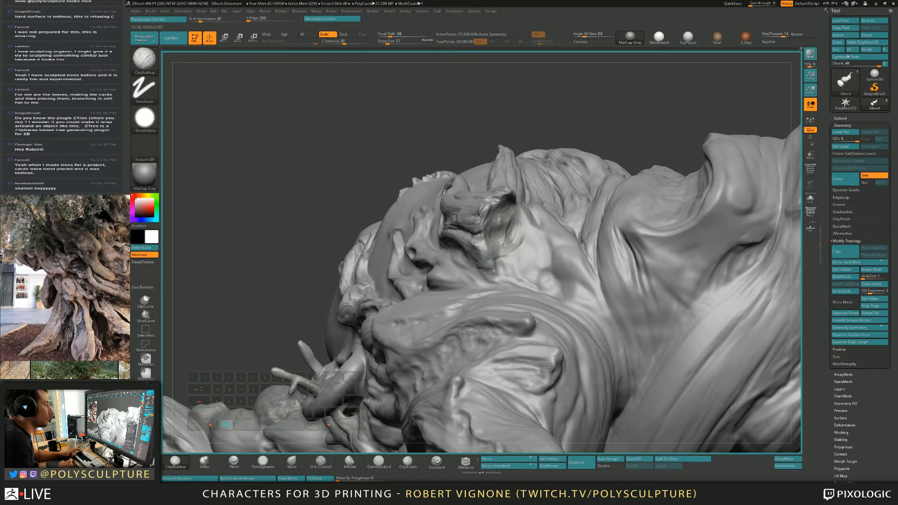
pyautogui.keyDown('alt'); pyautogui.moveTo(511, 217); pyautogui.dragTo(515, 220); pyautogui.keyUp('alt')
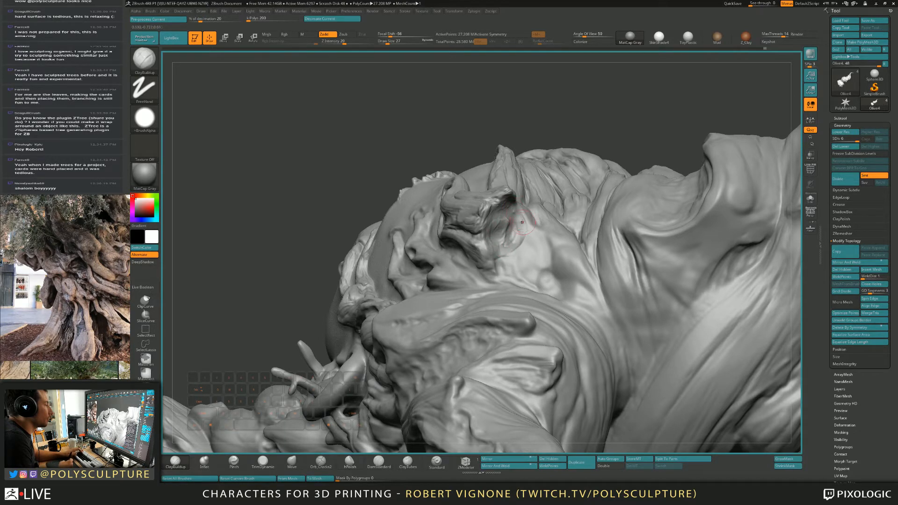
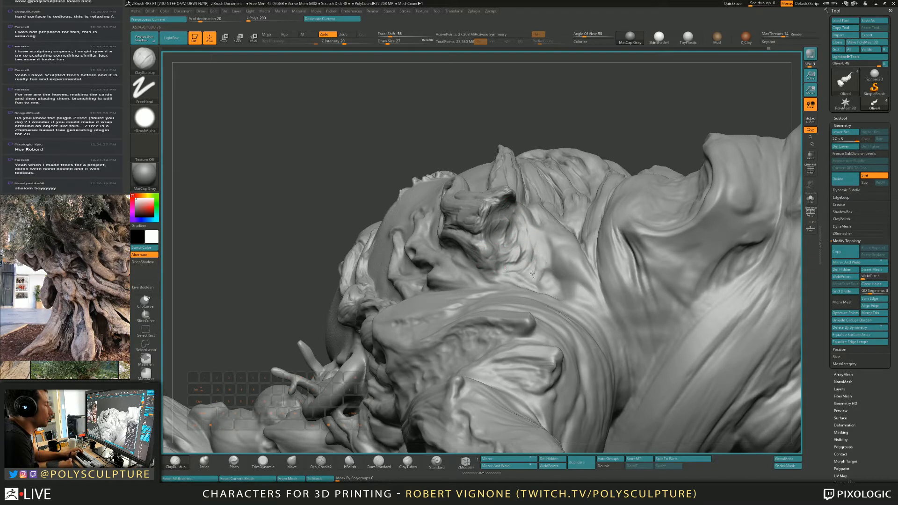
pyautogui.moveTo(541, 256)
pyautogui.keyDown('alt'); pyautogui.mouseDown()
pyautogui.moveTo(529, 276)
pyautogui.moveTo(509, 276)
pyautogui.mouseUp(); pyautogui.keyUp('alt')
pyautogui.moveTo(513, 227)
pyautogui.mouseDown(button='right')
pyautogui.moveTo(521, 254)
pyautogui.moveTo(531, 226)
pyautogui.moveTo(564, 222)
pyautogui.moveTo(520, 133)
pyautogui.moveTo(555, 158)
pyautogui.mouseUp(button='right')
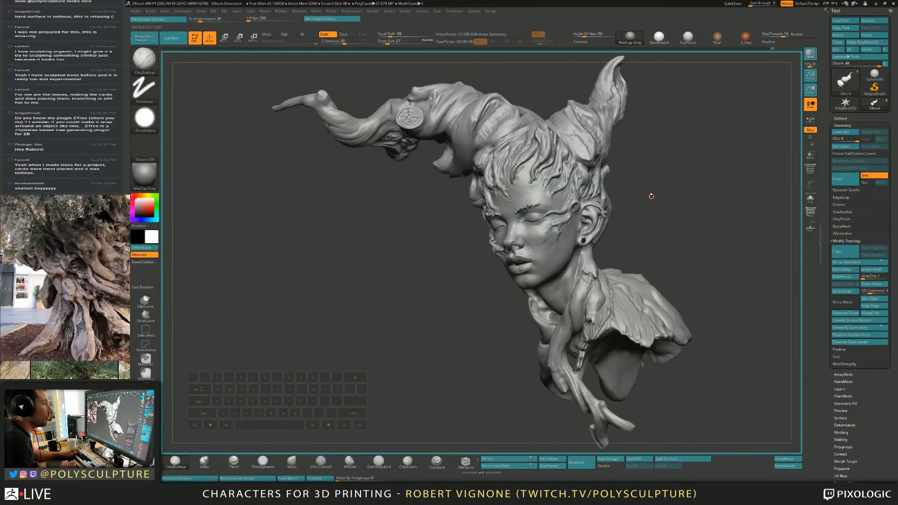
# Step: Adjust the shape of the stump's point above the hairline with the Move brush
pyautogui.moveTo(631, 128)
pyautogui.keyDown('alt'); pyautogui.mouseDown(button='right')
pyautogui.moveTo(618, 196)
pyautogui.moveTo(622, 262)
pyautogui.moveTo(659, 252)
pyautogui.mouseUp(button='right'); pyautogui.keyUp('alt')
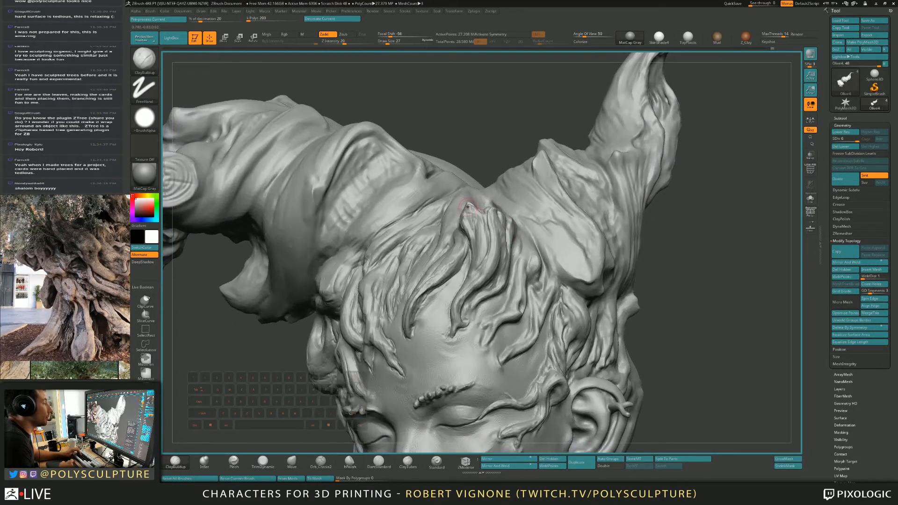
pyautogui.press('b')
pyautogui.press('m')
pyautogui.press('v')
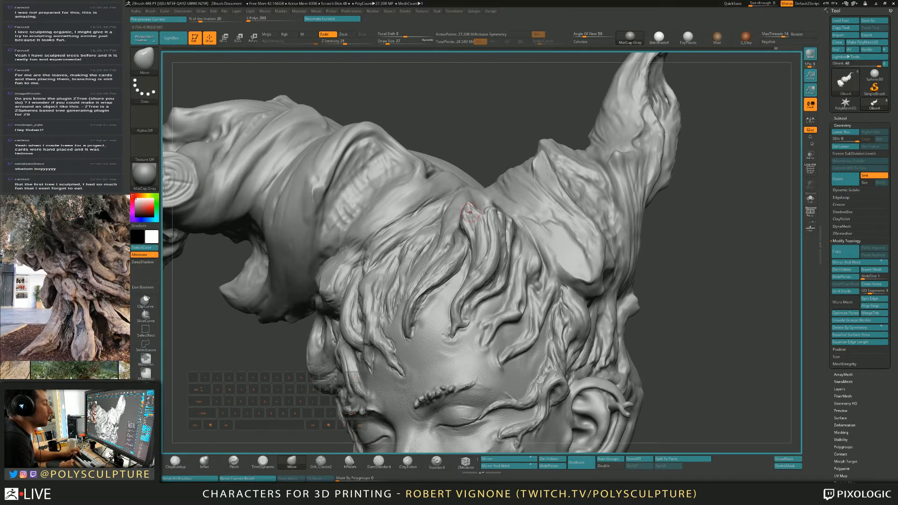
pyautogui.moveTo(474, 209)
pyautogui.mouseDown(button='right')
pyautogui.moveTo(504, 199)
pyautogui.moveTo(475, 201)
pyautogui.moveTo(462, 215)
pyautogui.moveTo(474, 213)
pyautogui.mouseUp(button='right')
pyautogui.press('s')
# Step: Sculpt the side and tip of the stump's point with fine ClayBuildup strokes at draw sizes 14 and 7
pyautogui.press('1')
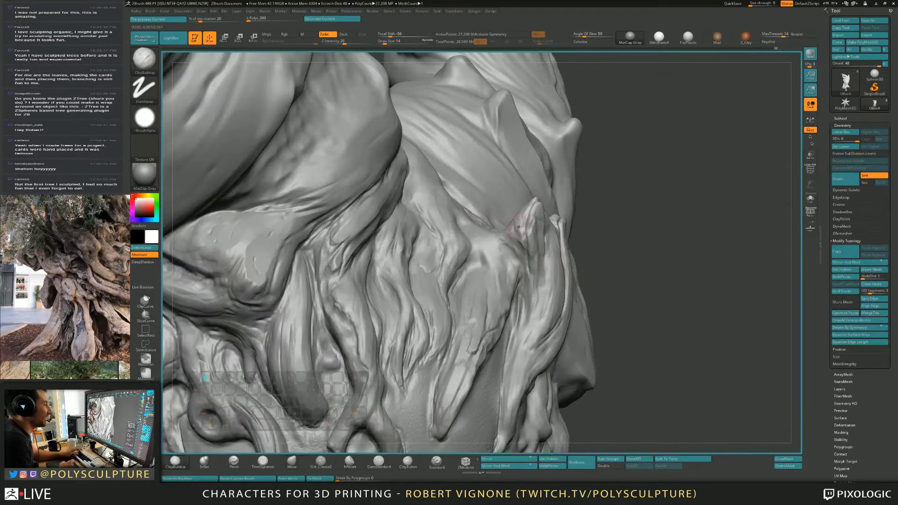
pyautogui.moveTo(518, 228); pyautogui.dragTo(521, 231)
pyautogui.moveTo(522, 230); pyautogui.dragTo(522, 231, button='right')
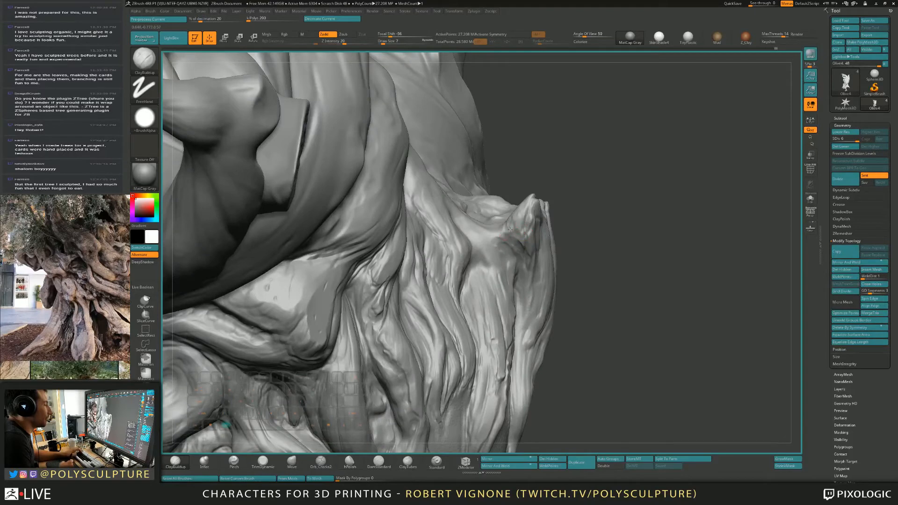
pyautogui.keyDown('alt'); pyautogui.moveTo(518, 226); pyautogui.dragTo(531, 202); pyautogui.keyUp('alt')
pyautogui.press('s')
pyautogui.moveTo(536, 201); pyautogui.dragTo(509, 224, button='right')
pyautogui.click(531, 203)
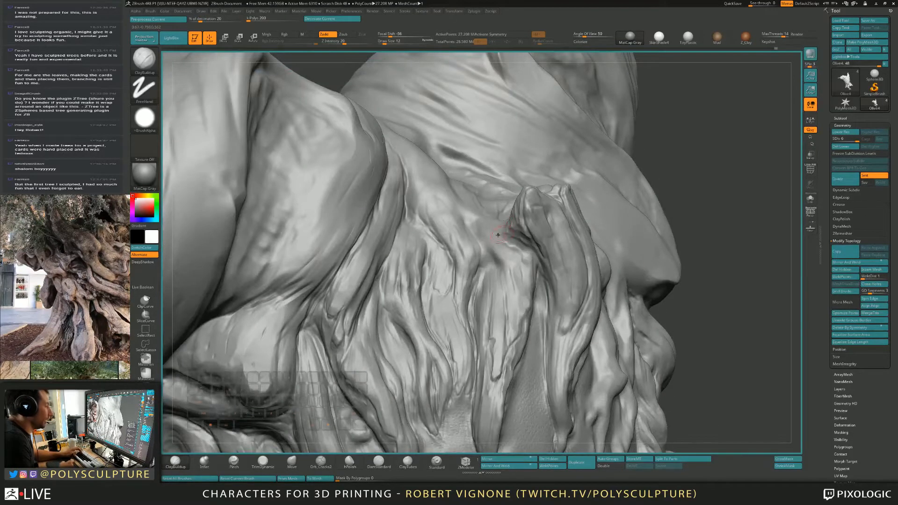
# Step: Carve the strands beside the stump with subtractive ClayBuildup at draw sizes 14 and 17, and flatten them with TrimDynamic
pyautogui.press(']')
pyautogui.keyDown('alt'); pyautogui.moveTo(469, 230); pyautogui.dragTo(484, 253); pyautogui.keyUp('alt')
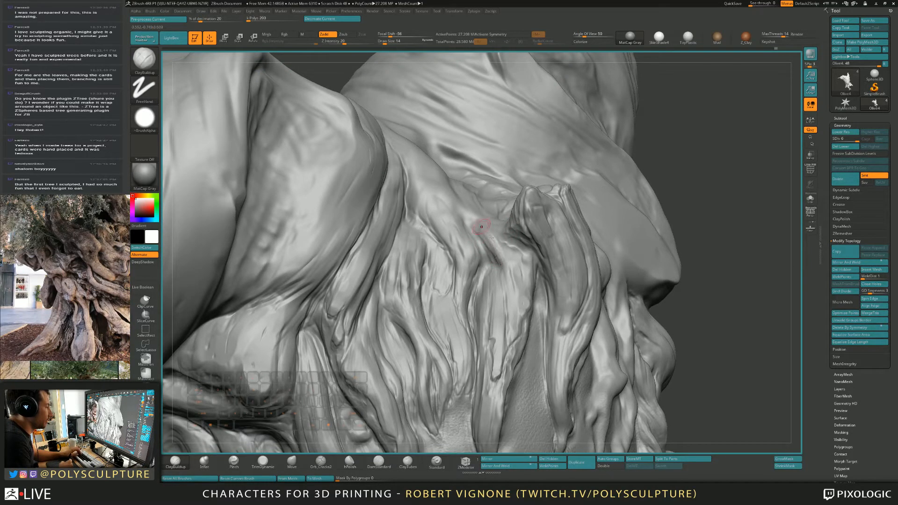
pyautogui.keyDown('alt'); pyautogui.moveTo(481, 227); pyautogui.dragTo(524, 271); pyautogui.keyUp('alt')
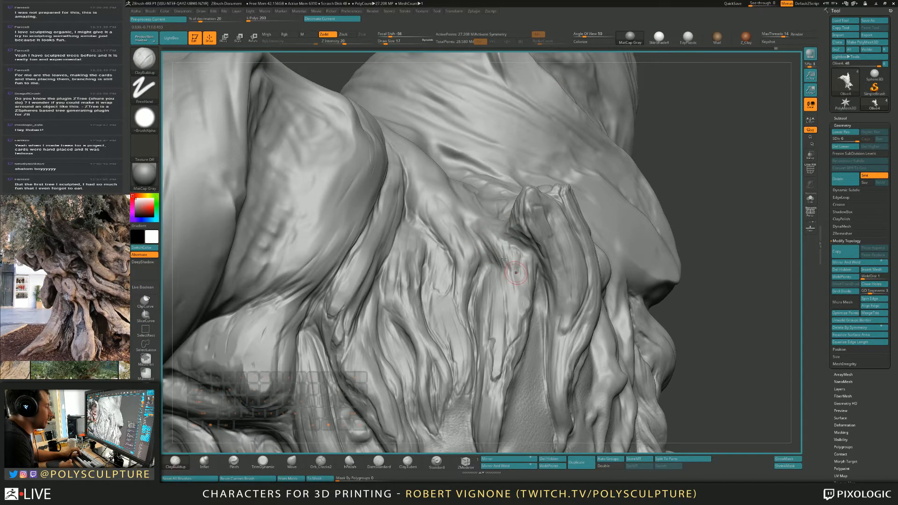
pyautogui.press('b')
pyautogui.press('t')
pyautogui.press('d')
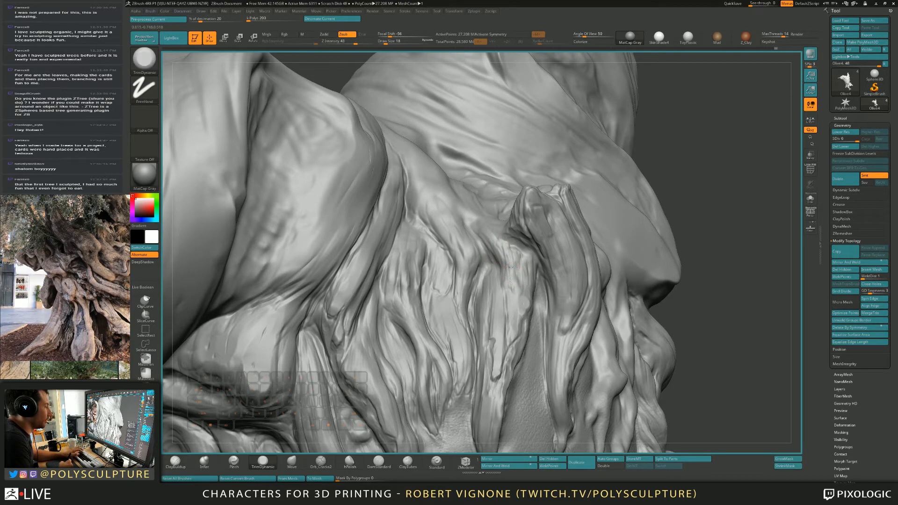
pyautogui.moveTo(510, 267); pyautogui.dragTo(512, 280)
pyautogui.moveTo(500, 249)
pyautogui.mouseDown(button='right')
pyautogui.moveTo(477, 240)
pyautogui.moveTo(557, 246)
pyautogui.mouseUp(button='right')
# Step: Refine the base of the stump's point with ClayBuildup at draw size 12, and flatten it with TrimDynamic at draw size 16
pyautogui.press('b')
pyautogui.press('c')
pyautogui.press('b')
pyautogui.press('[')
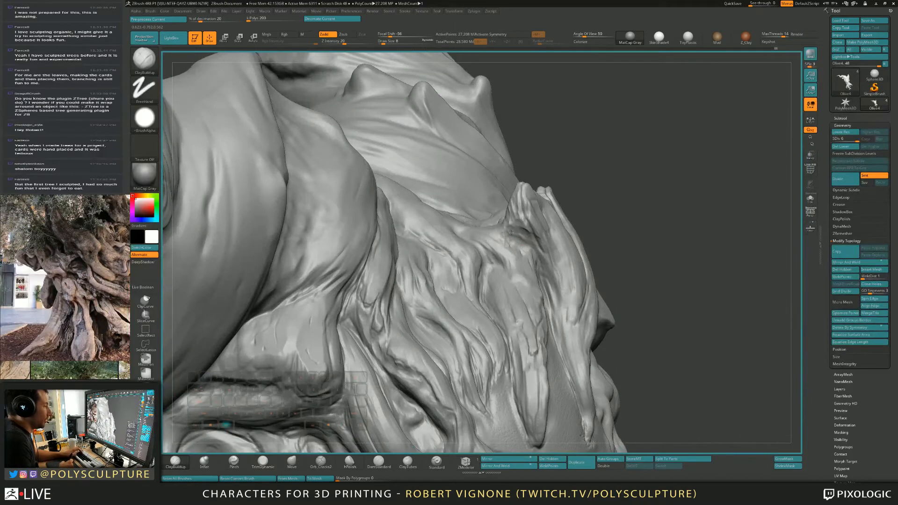
pyautogui.press(']')
pyautogui.press(']')
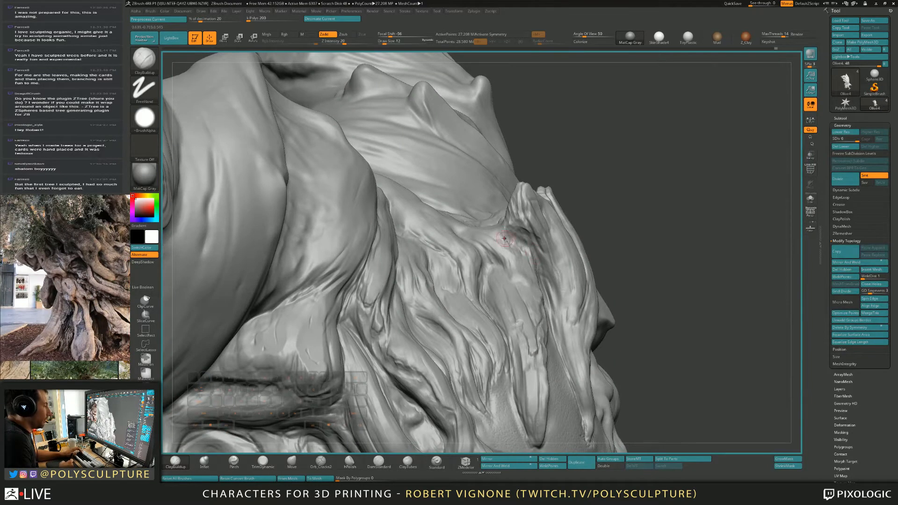
pyautogui.press('b')
pyautogui.press('t')
pyautogui.press('d')
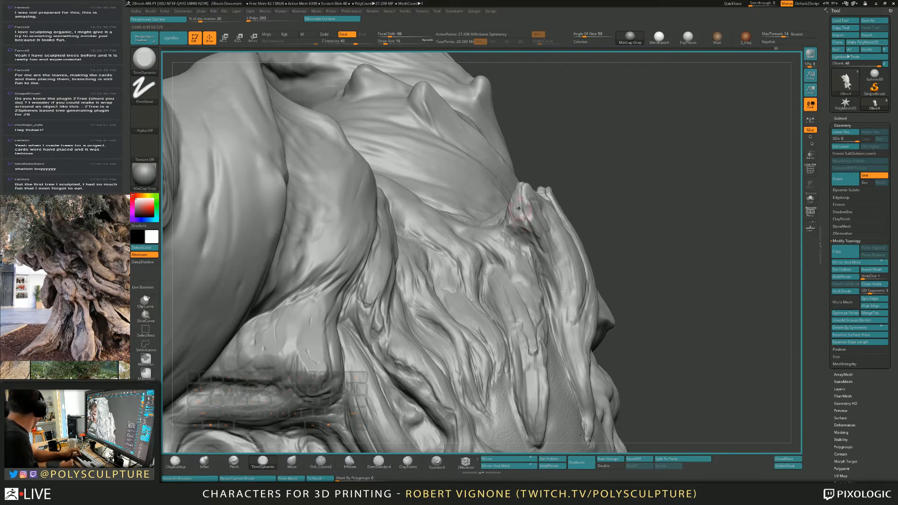
pyautogui.moveTo(524, 210)
pyautogui.mouseDown(button='right')
pyautogui.moveTo(501, 208)
pyautogui.moveTo(503, 218)
pyautogui.mouseUp(button='right')
# Step: Build up strands running from the gap between the horns down beside the stump with ClayBuildup at draw size 22
pyautogui.press('b')
pyautogui.press('c')
pyautogui.press('b')
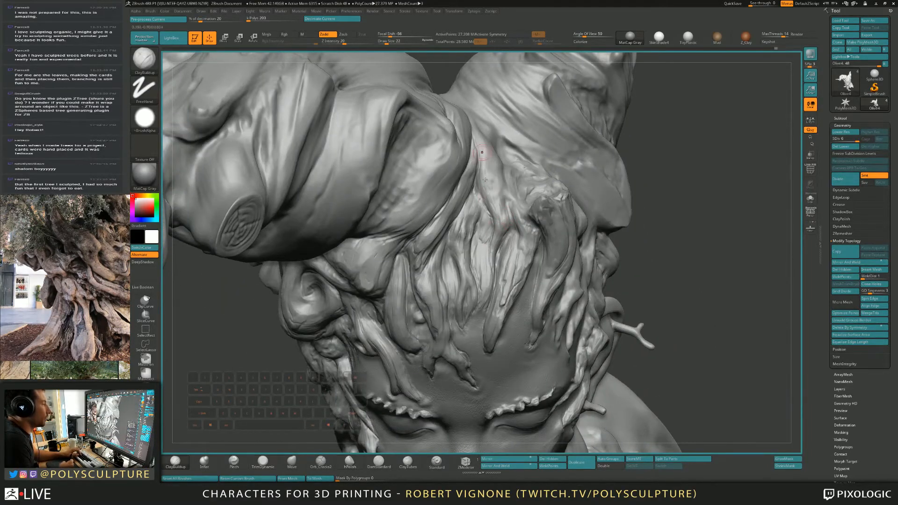
pyautogui.moveTo(482, 154); pyautogui.dragTo(499, 209)
pyautogui.moveTo(493, 177); pyautogui.dragTo(498, 204)
pyautogui.moveTo(481, 156); pyautogui.dragTo(491, 197)
# Step: Refine the strand running down from the gap between the horns, alternating TrimDynamic and ClayBuildup at draw size 22
pyautogui.press('b')
pyautogui.press('t')
pyautogui.press('d')
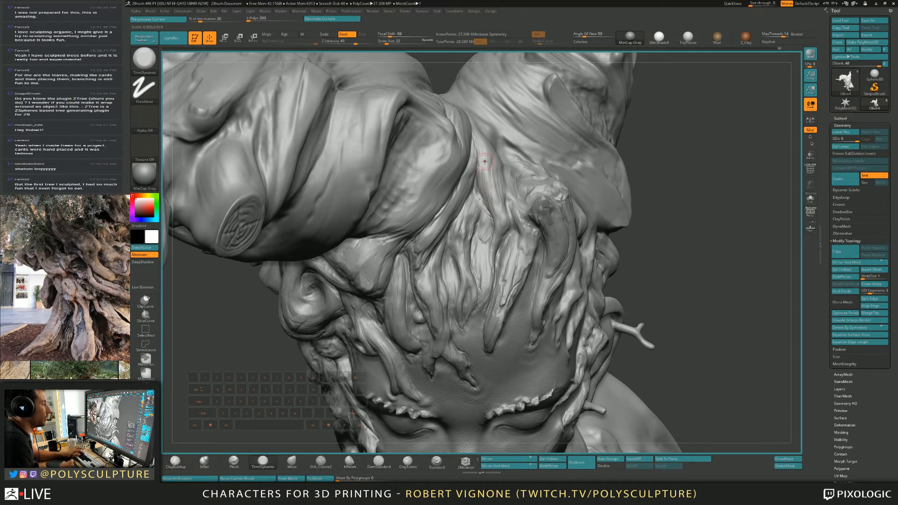
pyautogui.moveTo(496, 193); pyautogui.dragTo(444, 197, button='right')
pyautogui.press('1')
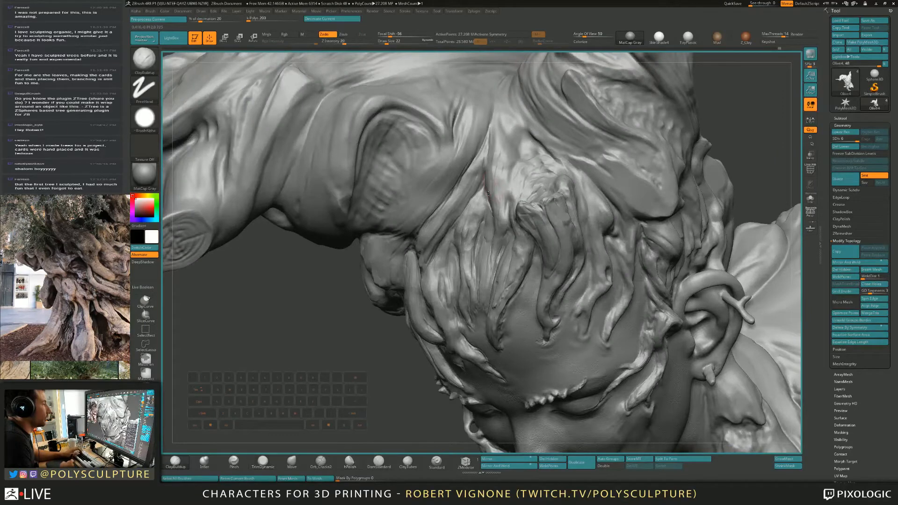
pyautogui.press('b')
pyautogui.press('t')
pyautogui.press('d')
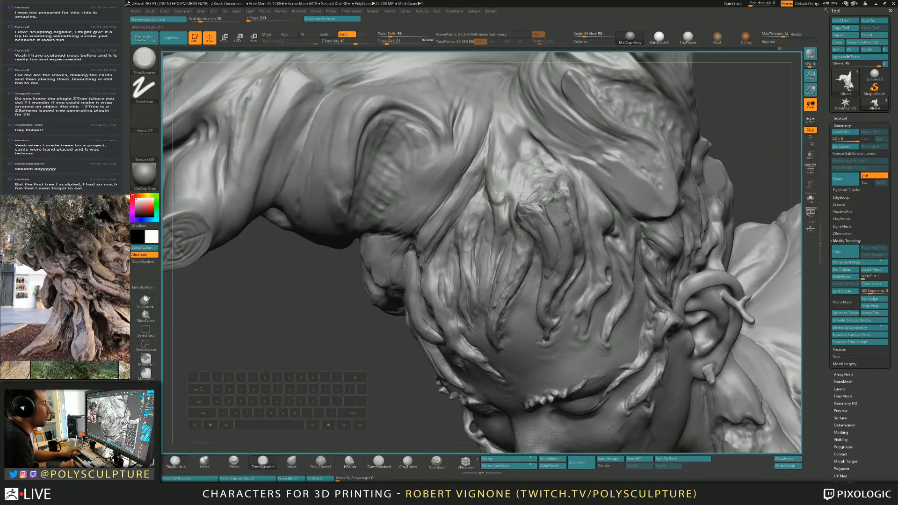
# Step: Flatten the strands bordering the broad horn's base with TrimDynamic at draw sizes 16 and 25
pyautogui.moveTo(503, 196)
pyautogui.mouseDown(button='right')
pyautogui.moveTo(522, 184)
pyautogui.moveTo(477, 162)
pyautogui.mouseUp(button='right')
pyautogui.press('[')
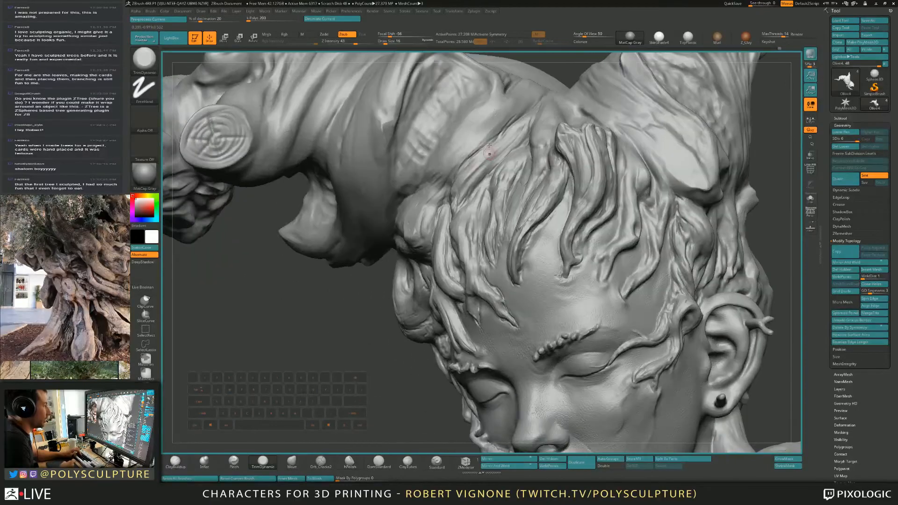
pyautogui.press('1')
pyautogui.press(']')
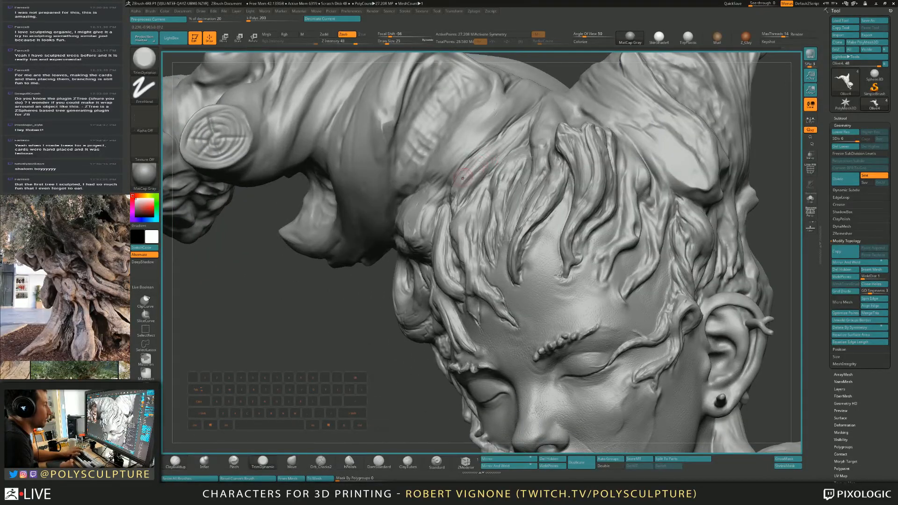
pyautogui.moveTo(511, 133); pyautogui.dragTo(487, 151)
pyautogui.press('4')
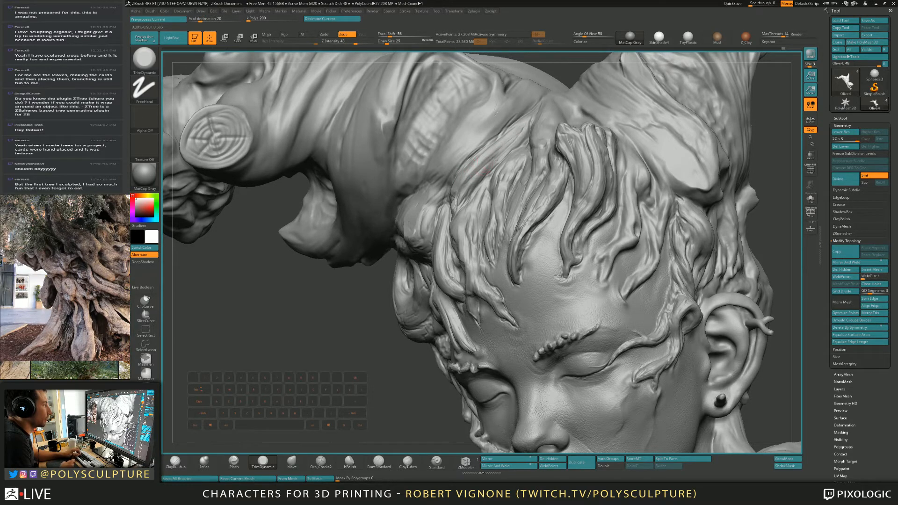
# Step: Build up the strands tucked under the broad horn's edge with ClayBuildup at draw size 25, and flatten them with TrimDynamic at draw size 14
pyautogui.moveTo(495, 160); pyautogui.dragTo(451, 196, button='right')
pyautogui.press('1')
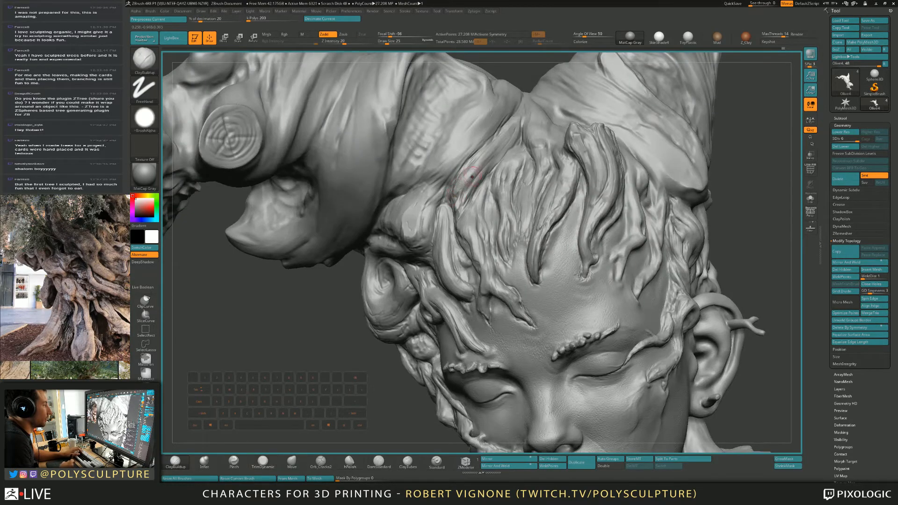
pyautogui.press('[')
pyautogui.moveTo(470, 189)
pyautogui.mouseDown(button='right')
pyautogui.moveTo(491, 191)
pyautogui.moveTo(439, 187)
pyautogui.moveTo(466, 177)
pyautogui.moveTo(505, 187)
pyautogui.moveTo(472, 159)
pyautogui.mouseUp(button='right')
pyautogui.press('s')
pyautogui.press('5')
pyautogui.press('4')
pyautogui.press('s')
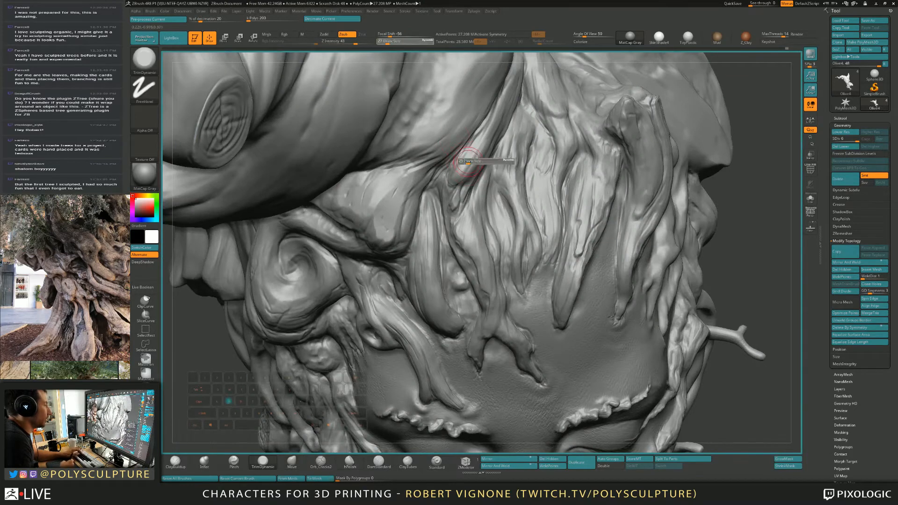
pyautogui.moveTo(467, 167); pyautogui.dragTo(465, 167)
pyautogui.moveTo(465, 165); pyautogui.dragTo(481, 143)
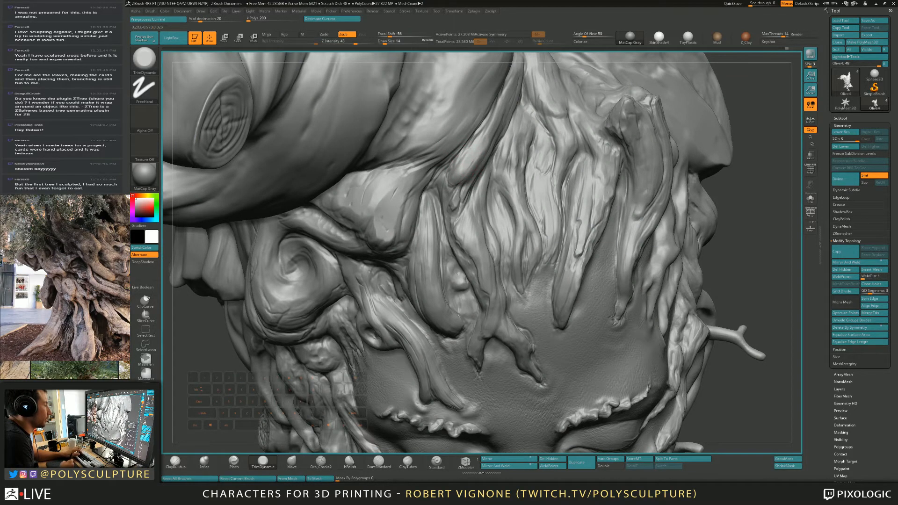
# Step: Adjust the strand beside the broad horn's base with the Move brush and TrimDynamic at draw size 20
pyautogui.press('5')
pyautogui.moveTo(463, 170)
pyautogui.mouseDown(button='right')
pyautogui.moveTo(472, 169)
pyautogui.moveTo(462, 205)
pyautogui.mouseUp(button='right')
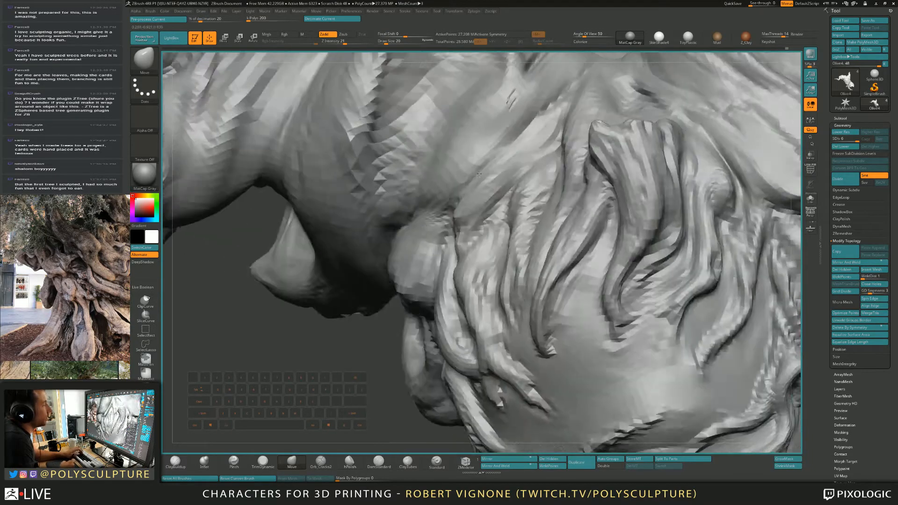
pyautogui.press('4')
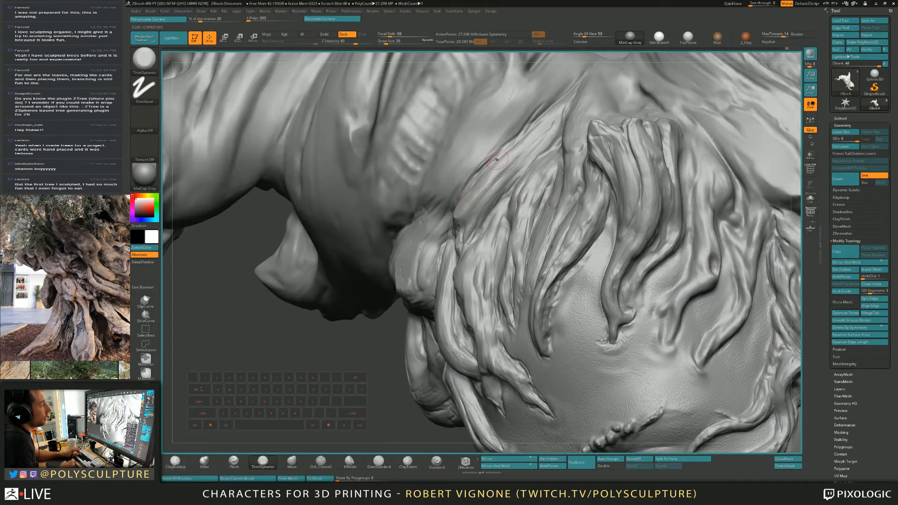
pyautogui.moveTo(497, 160); pyautogui.dragTo(471, 163, button='right')
# Step: Carve the crease between the broad horn and the neighbouring strands with Orb_Cracks at draw sizes 20 and 23
pyautogui.press('6')
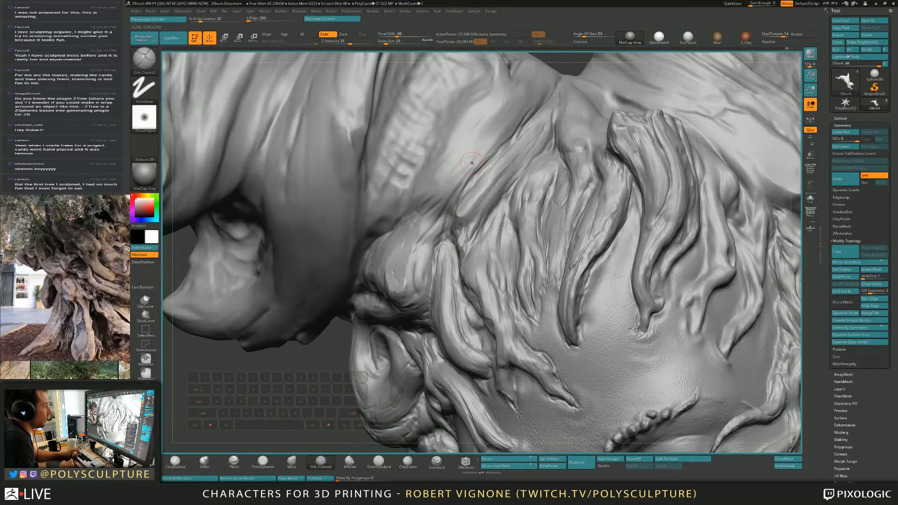
pyautogui.moveTo(462, 195); pyautogui.dragTo(506, 145)
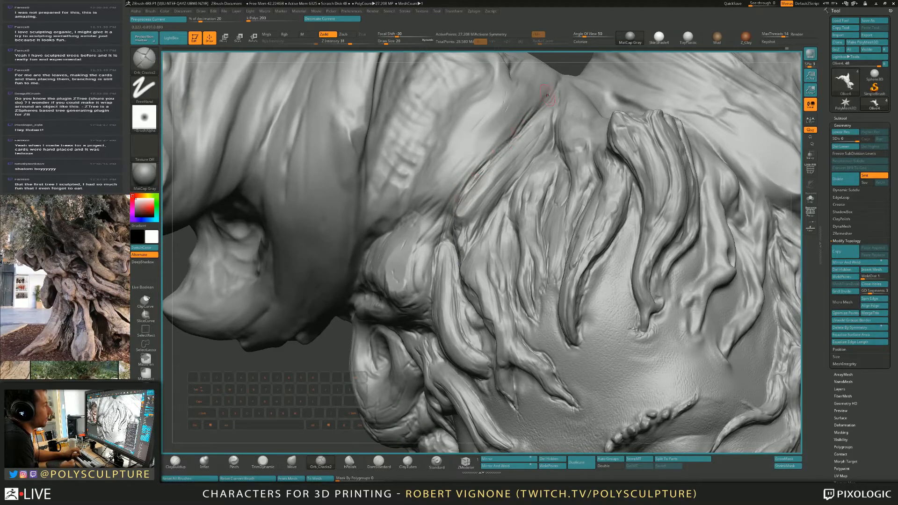
pyautogui.moveTo(547, 95); pyautogui.dragTo(470, 205, button='right')
pyautogui.press('s')
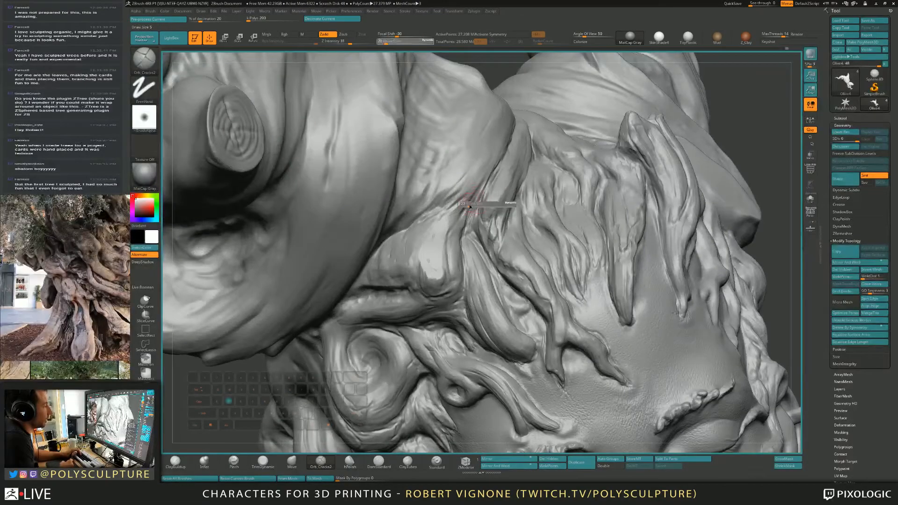
pyautogui.moveTo(470, 207); pyautogui.dragTo(472, 206)
pyautogui.moveTo(415, 221); pyautogui.dragTo(480, 189)
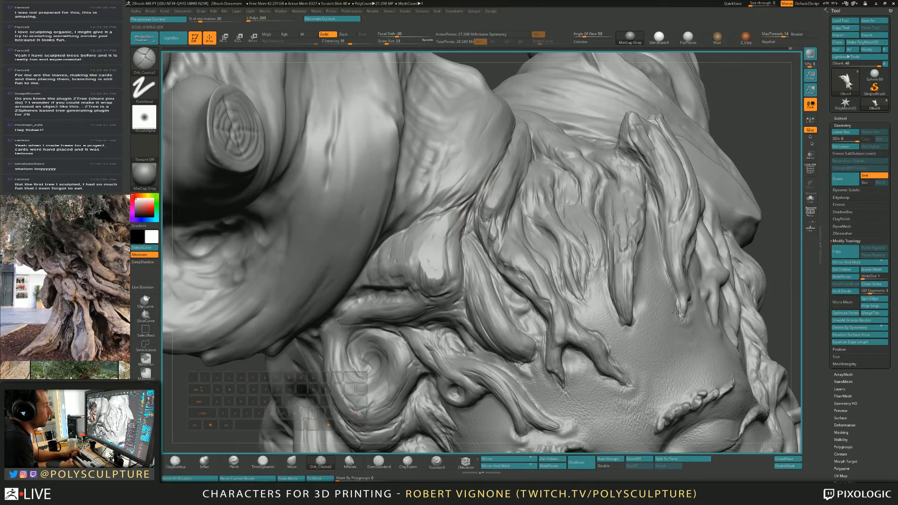
pyautogui.moveTo(504, 173)
pyautogui.mouseDown(button='right')
pyautogui.moveTo(451, 164)
pyautogui.moveTo(485, 196)
pyautogui.moveTo(468, 230)
pyautogui.mouseUp(button='right')
pyautogui.moveTo(520, 180); pyautogui.dragTo(519, 242, button='right')
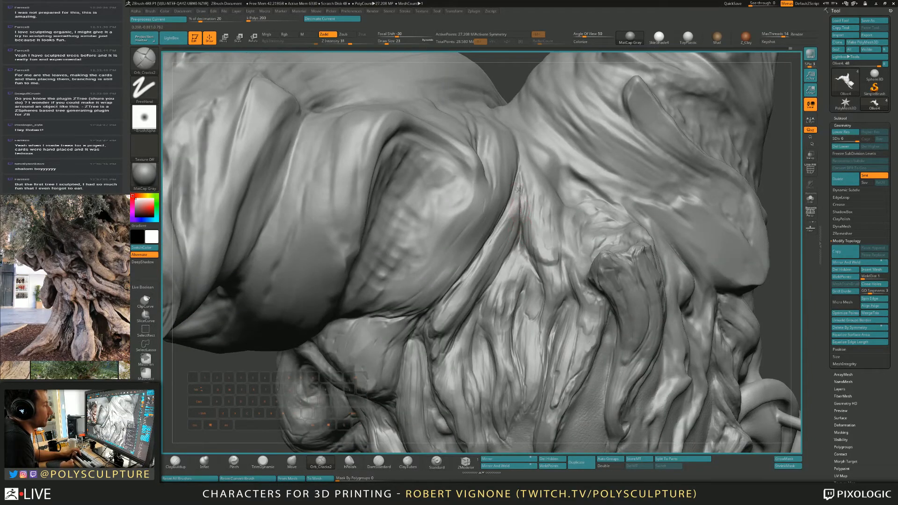
pyautogui.moveTo(517, 189); pyautogui.dragTo(521, 164, button='right')
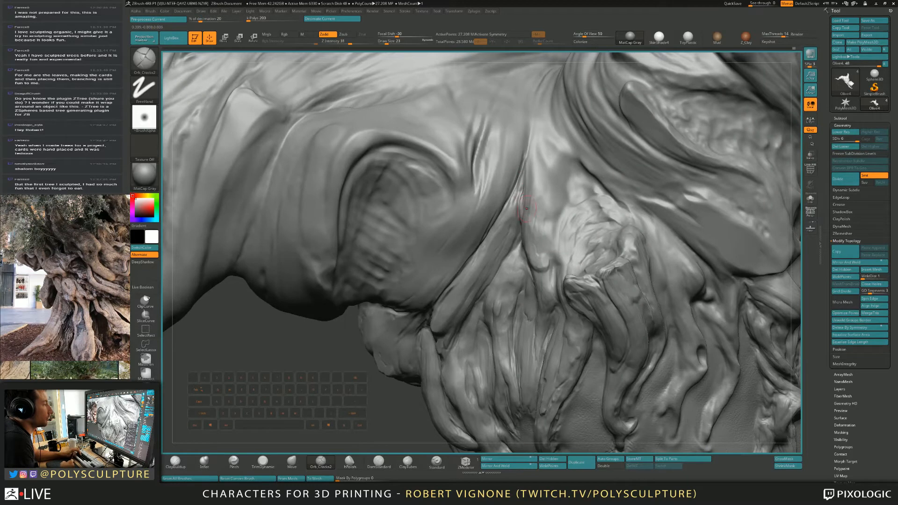
# Step: Build up the strand just below the gap between the horns with vertical ClayBuildup strokes
pyautogui.press('1')
pyautogui.moveTo(528, 194); pyautogui.dragTo(527, 241)
pyautogui.moveTo(538, 200)
pyautogui.mouseDown()
pyautogui.moveTo(540, 257)
pyautogui.moveTo(540, 238)
pyautogui.mouseUp()
pyautogui.press('2')
pyautogui.moveTo(530, 206)
pyautogui.keyDown('ctrl'); pyautogui.mouseDown(button='right')
pyautogui.moveTo(551, 229)
pyautogui.moveTo(603, 211)
pyautogui.moveTo(509, 230)
pyautogui.moveTo(487, 267)
pyautogui.mouseUp(button='right'); pyautogui.keyUp('ctrl')
# Step: Cut fine creases around the strand between the horn gap and the stump with Orb_Cracks at draw sizes 14 and 17
pyautogui.click(320, 462)
pyautogui.press('[')
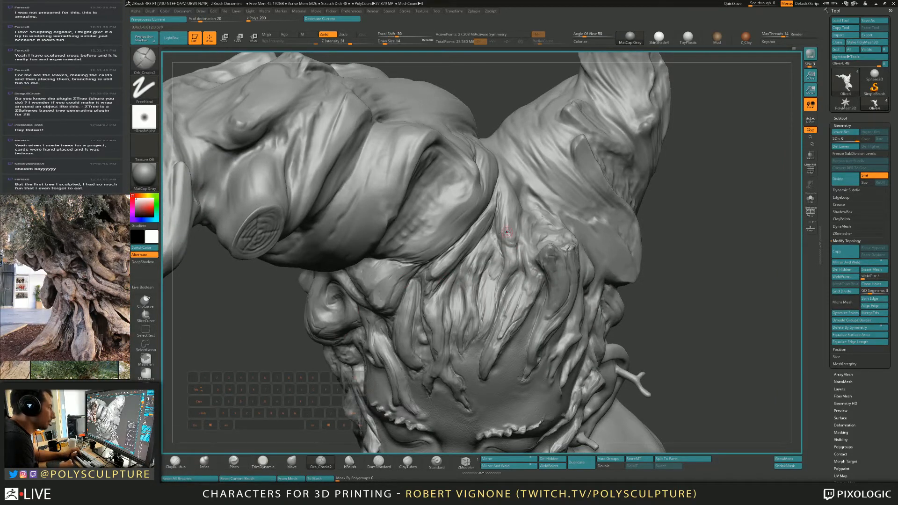
pyautogui.press(']')
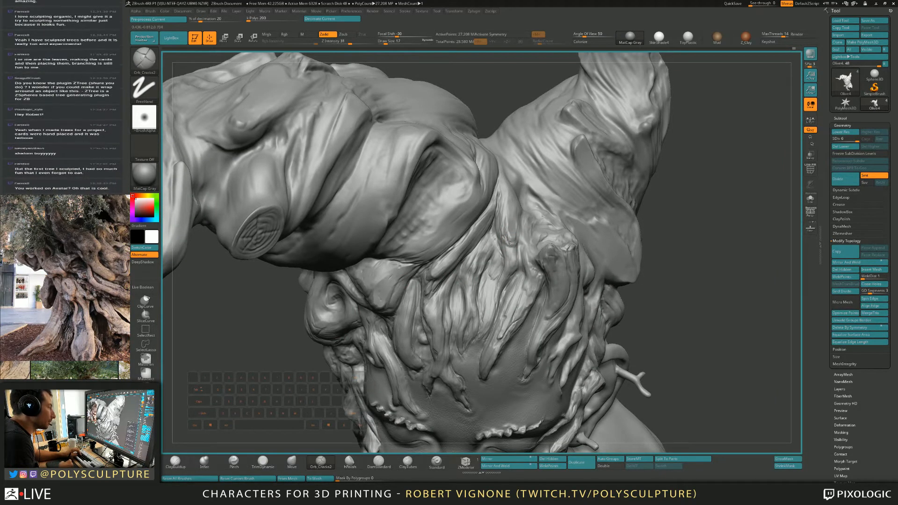
pyautogui.moveTo(538, 233); pyautogui.dragTo(508, 227, button='right')
pyautogui.press('s')
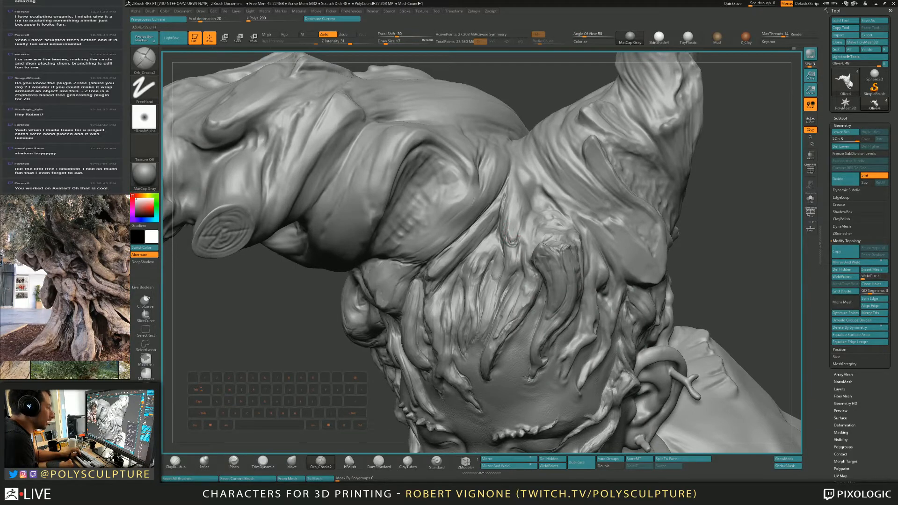
pyautogui.press(']')
pyautogui.press(']')
pyautogui.moveTo(519, 246)
pyautogui.mouseDown(button='right')
pyautogui.moveTo(495, 241)
pyautogui.moveTo(496, 260)
pyautogui.moveTo(492, 253)
pyautogui.mouseUp(button='right')
# Step: Build up the strands beside the stump with ClayBuildup at draw size 25, and flatten them with TrimDynamic at draw size 16
pyautogui.press('b')
pyautogui.press('c')
pyautogui.press('b')
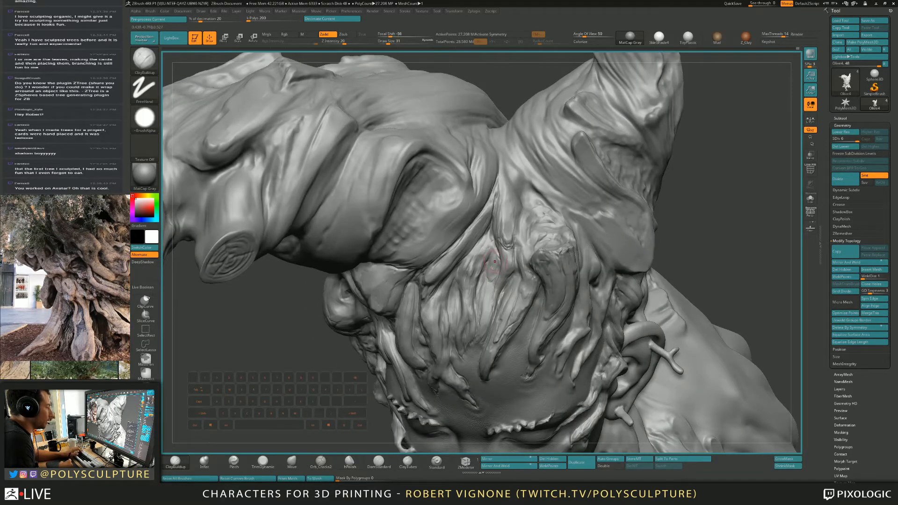
pyautogui.press('[')
pyautogui.press('[')
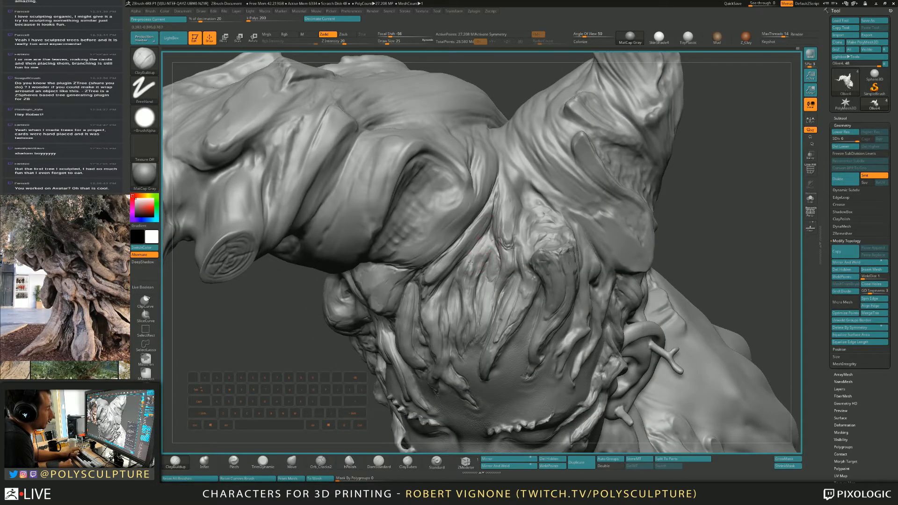
pyautogui.press('b')
pyautogui.press('t')
pyautogui.press('d')
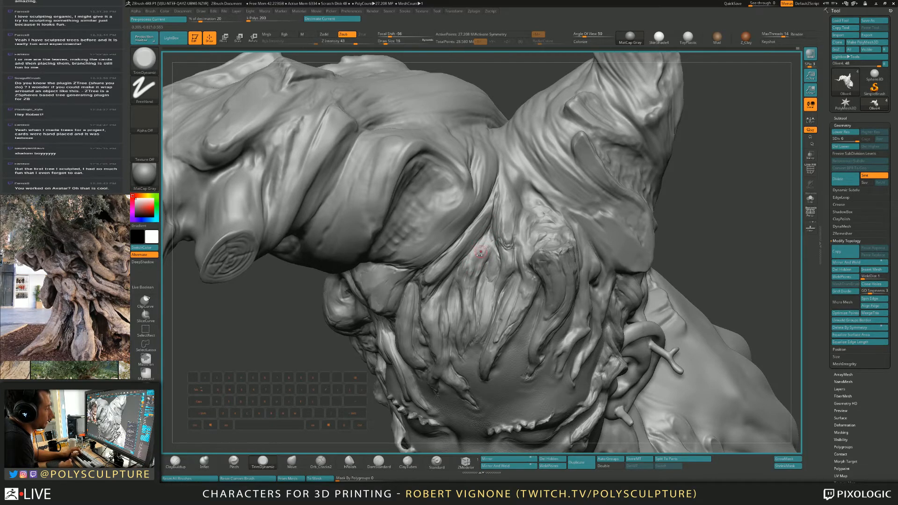
# Step: Refine the upper ends of the strands beside the stump, alternating ClayBuildup and TrimDynamic
pyautogui.press('b')
pyautogui.press('c')
pyautogui.press('b')
pyautogui.press('b')
pyautogui.press('t')
pyautogui.press('d')
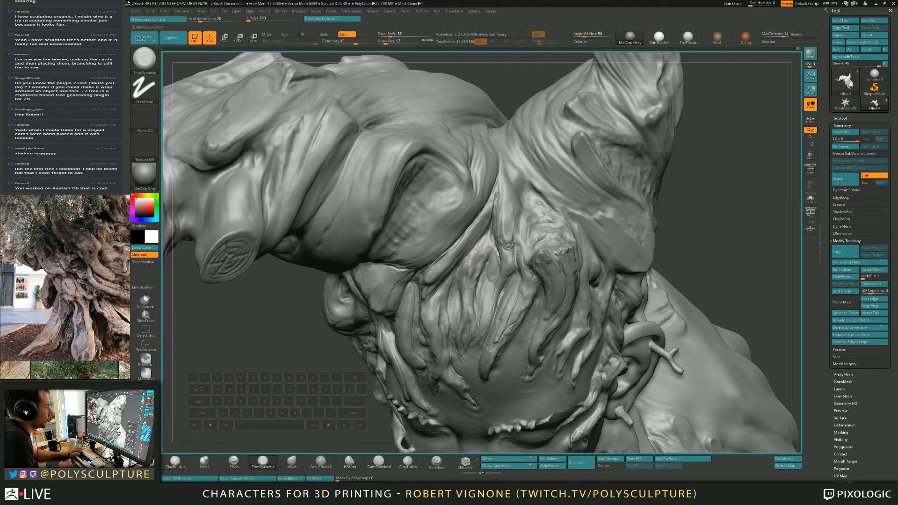
pyautogui.press('b')
pyautogui.press('c')
pyautogui.press('b')
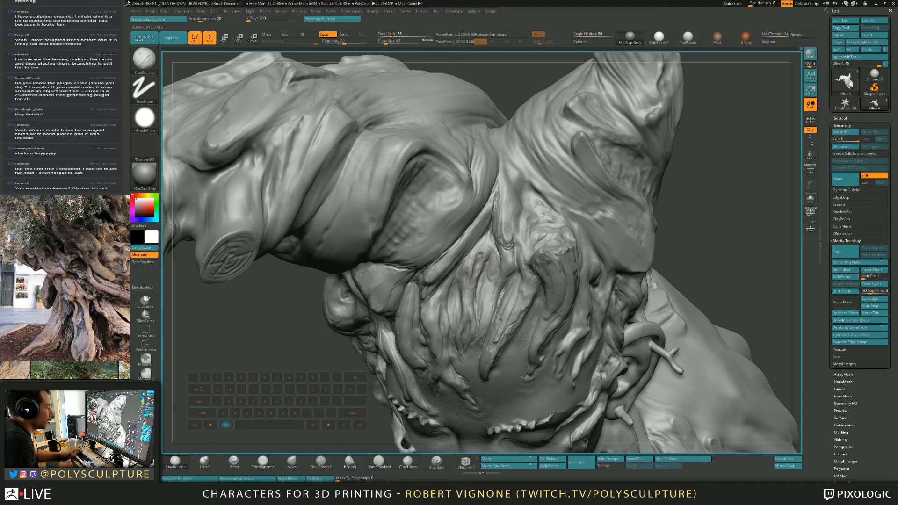
# Step: Shape the strands under the horn gap from several angles with ClayBuildup at draw size 17, and flatten them with TrimDynamic at draw size 25
pyautogui.moveTo(479, 264); pyautogui.dragTo(451, 233, button='right')
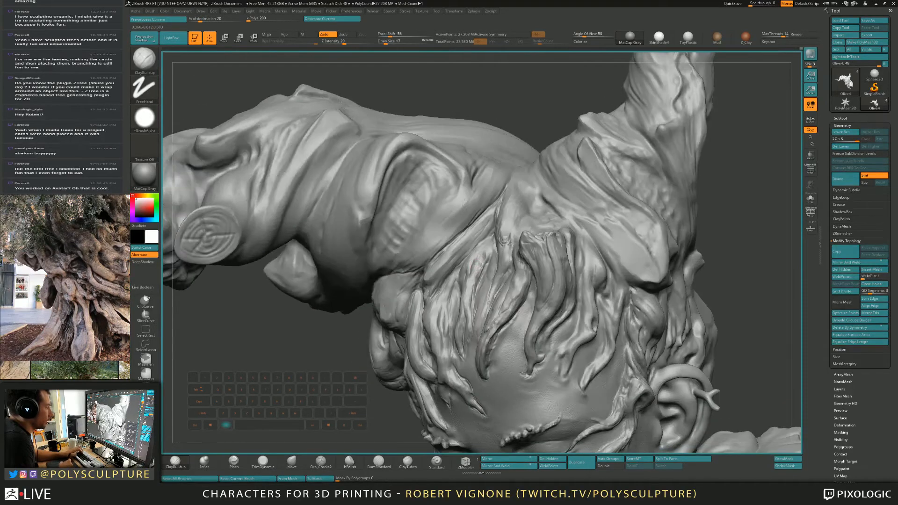
pyautogui.moveTo(480, 267); pyautogui.dragTo(529, 266, button='right')
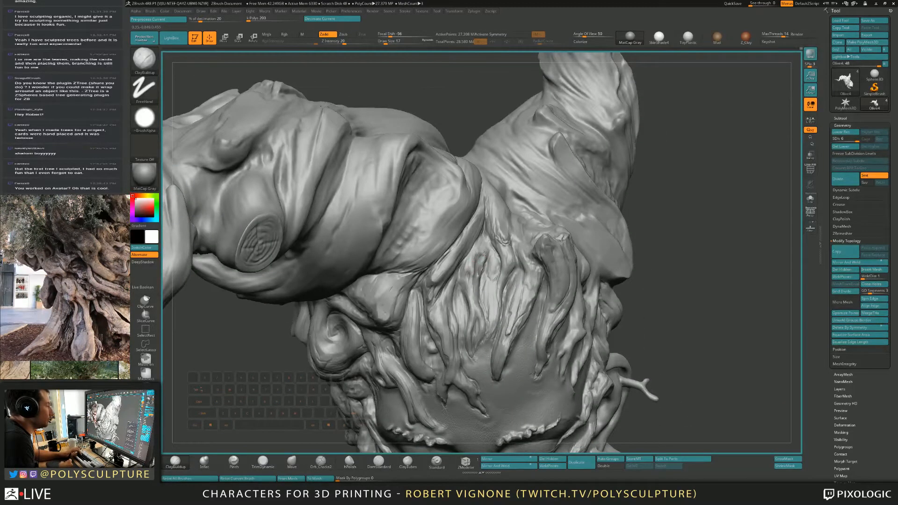
pyautogui.press('b')
pyautogui.press('t')
pyautogui.press('d')
pyautogui.moveTo(472, 242); pyautogui.dragTo(464, 243, button='right')
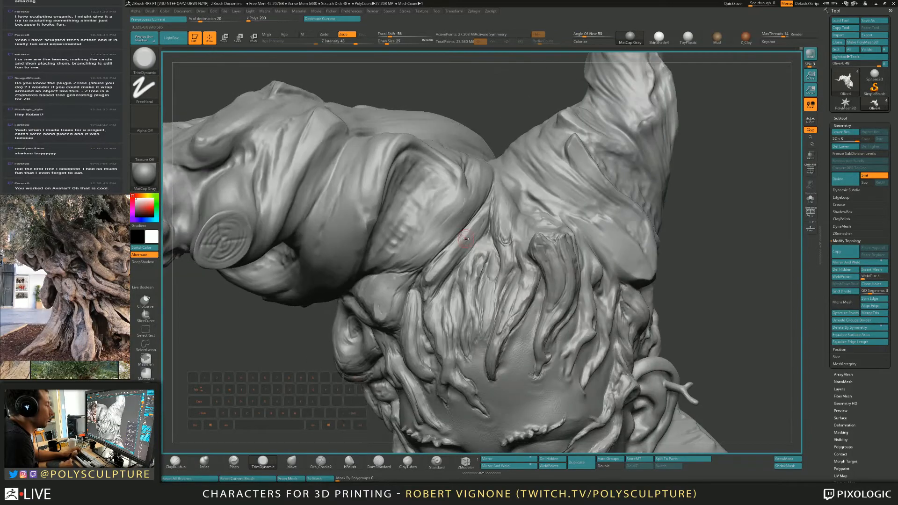
pyautogui.press('b')
pyautogui.press('c')
pyautogui.press('b')
pyautogui.press('b')
pyautogui.press('t')
pyautogui.press('d')
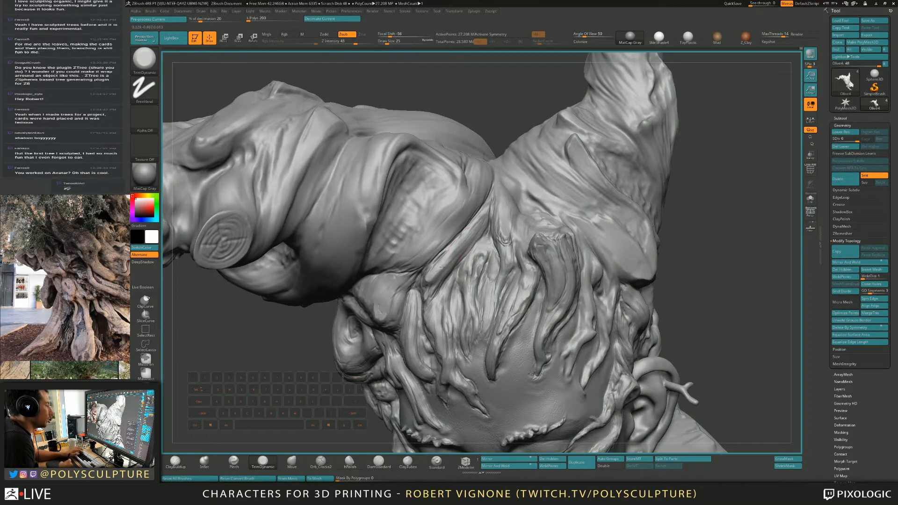
# Step: Build up the surface just above the stump with ClayBuildup at draw size 25, and flatten it with TrimDynamic
pyautogui.moveTo(450, 256)
pyautogui.mouseDown(button='right')
pyautogui.moveTo(511, 185)
pyautogui.moveTo(454, 271)
pyautogui.moveTo(480, 240)
pyautogui.mouseUp(button='right')
pyautogui.press('b')
pyautogui.press('c')
pyautogui.press('b')
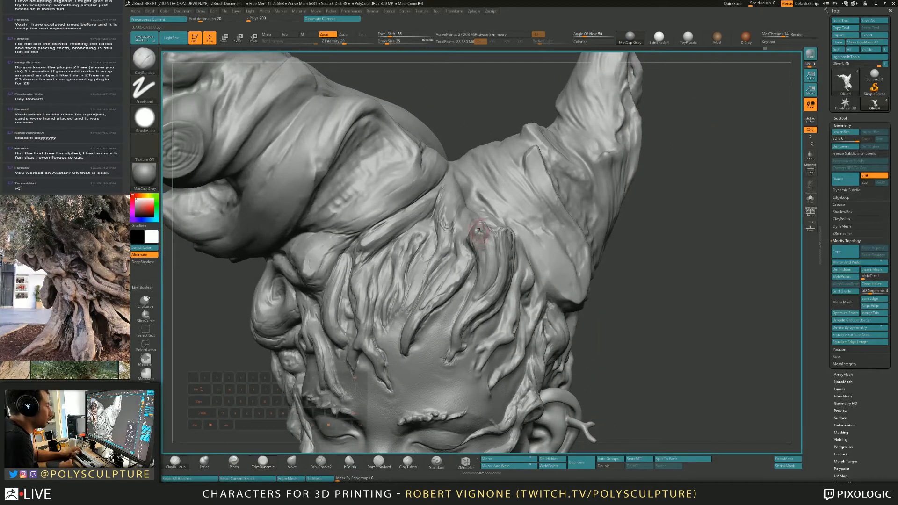
pyautogui.press('b')
pyautogui.press('t')
pyautogui.press('d')
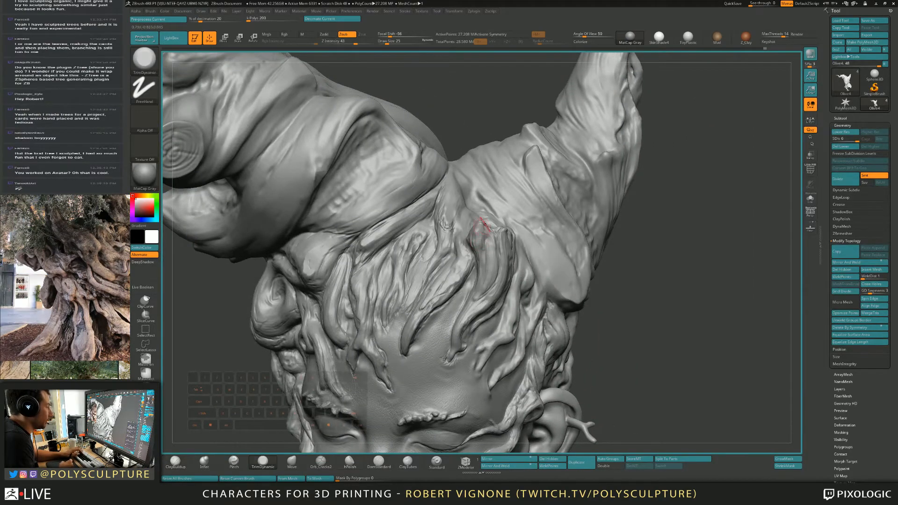
pyautogui.moveTo(483, 225)
pyautogui.mouseDown(button='right')
pyautogui.moveTo(512, 227)
pyautogui.moveTo(516, 253)
pyautogui.moveTo(510, 232)
pyautogui.moveTo(530, 229)
pyautogui.moveTo(498, 230)
pyautogui.mouseUp(button='right')
pyautogui.press('[')
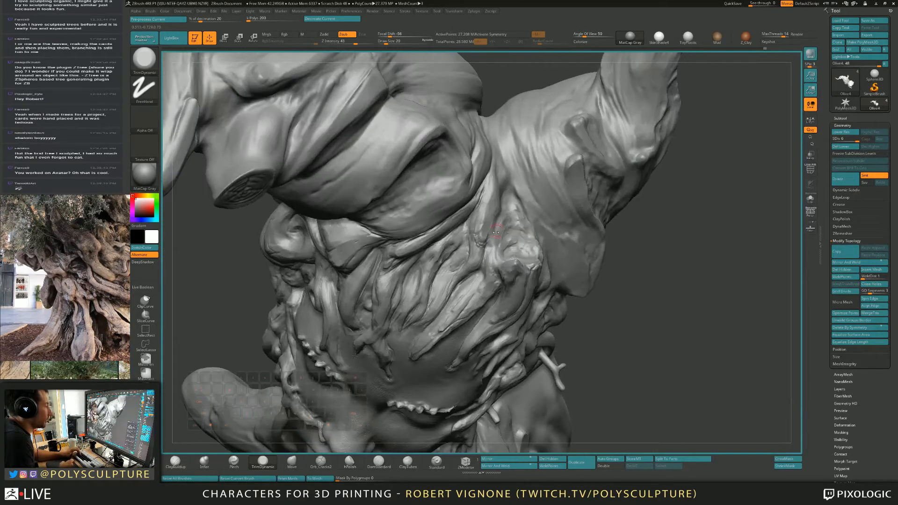
# Step: Build up the area between the stump and the gap between the horns with ClayBuildup at an enlarged draw size
pyautogui.press('b')
pyautogui.press('c')
pyautogui.press('b')
pyautogui.press(']')
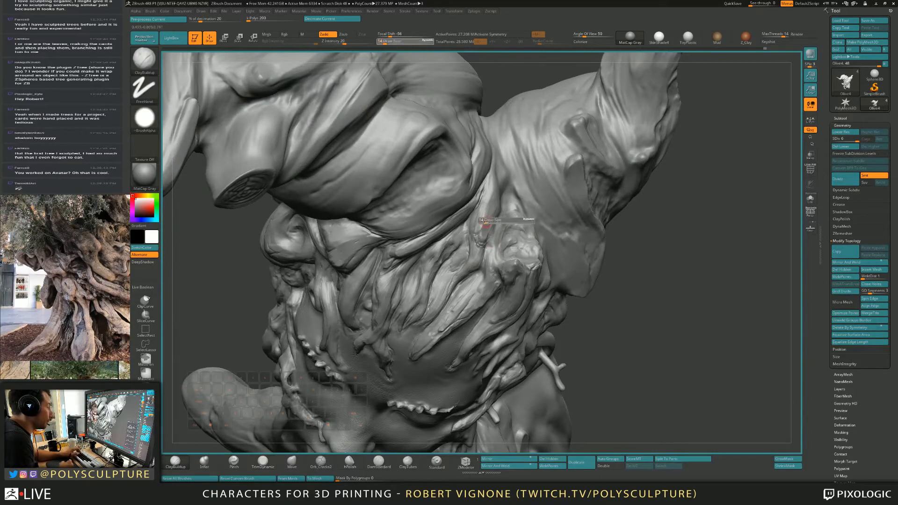
pyautogui.press(']')
pyautogui.press(']')
pyautogui.press(']')
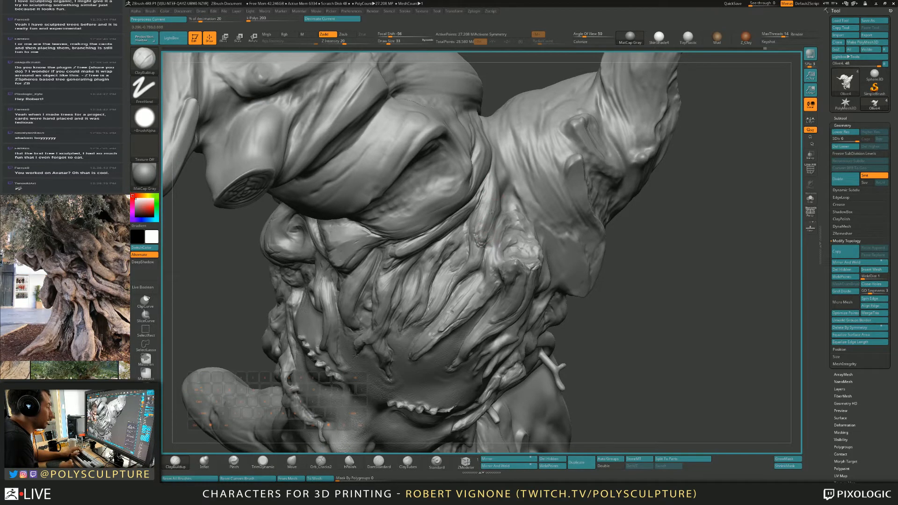
pyautogui.moveTo(492, 190); pyautogui.dragTo(486, 234, button='right')
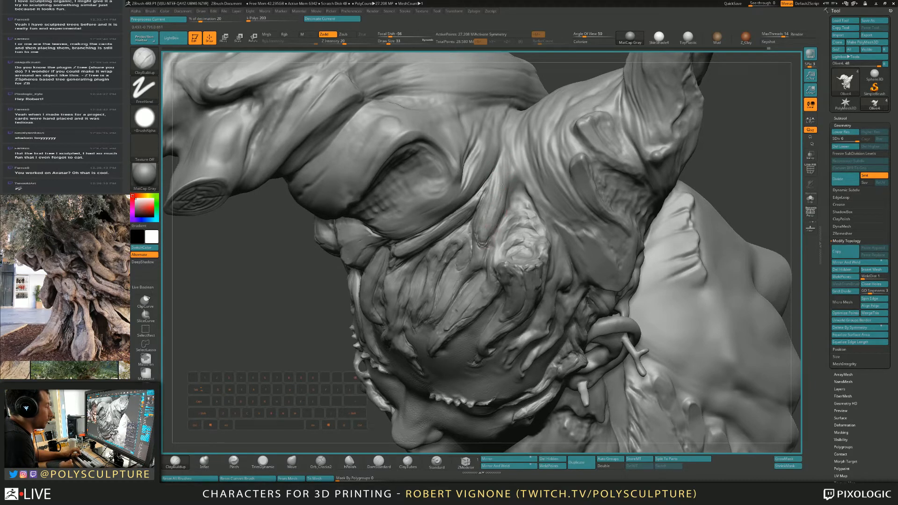
# Step: Flatten the area just above the stump with TrimDynamic, and carve cracks into it with Orb_Cracks
pyautogui.press('4')
pyautogui.moveTo(494, 200); pyautogui.dragTo(487, 231)
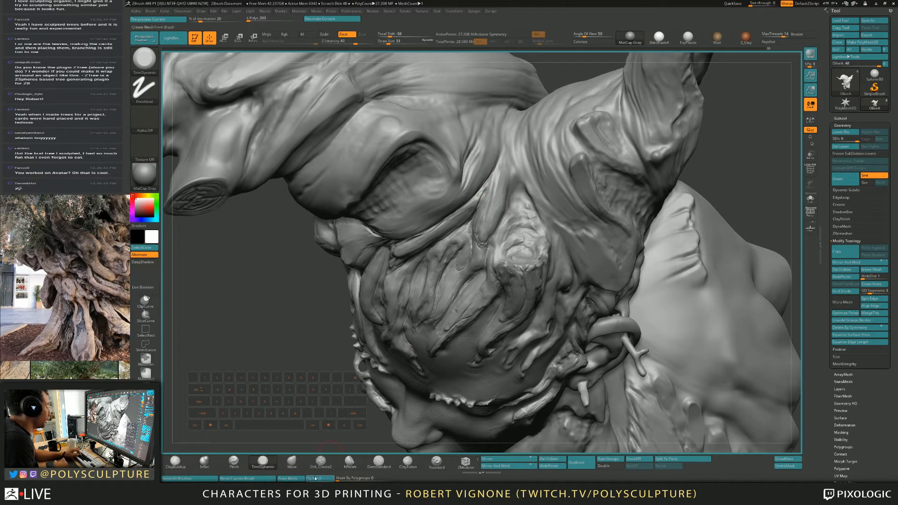
pyautogui.press('6')
pyautogui.moveTo(491, 180)
pyautogui.mouseDown()
pyautogui.moveTo(511, 117)
pyautogui.moveTo(522, 184)
pyautogui.moveTo(520, 129)
pyautogui.moveTo(528, 171)
pyautogui.mouseUp()
pyautogui.press(']')
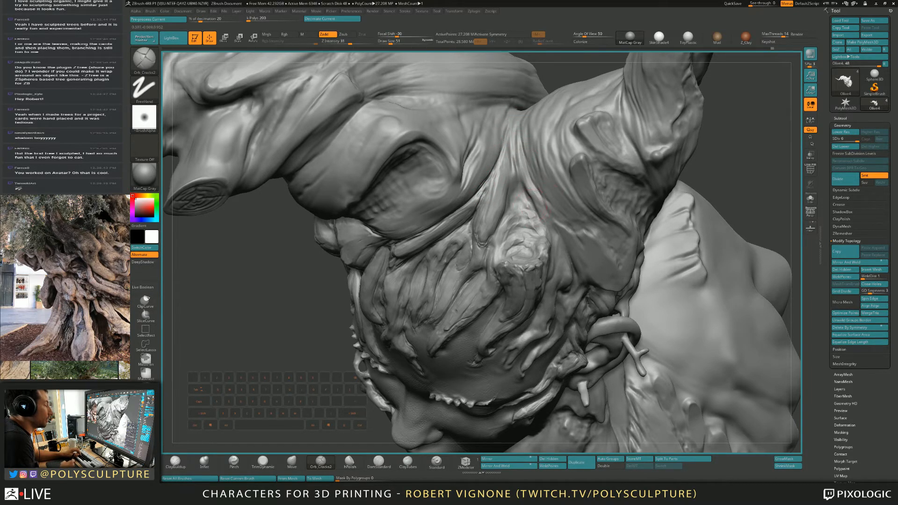
pyautogui.moveTo(537, 196); pyautogui.dragTo(545, 174, button='right')
# Step: Deepen the creases between the stump and the horn gap with Orb_Cracks from several angles, adjusting the draw size
pyautogui.press('[')
pyautogui.press('[')
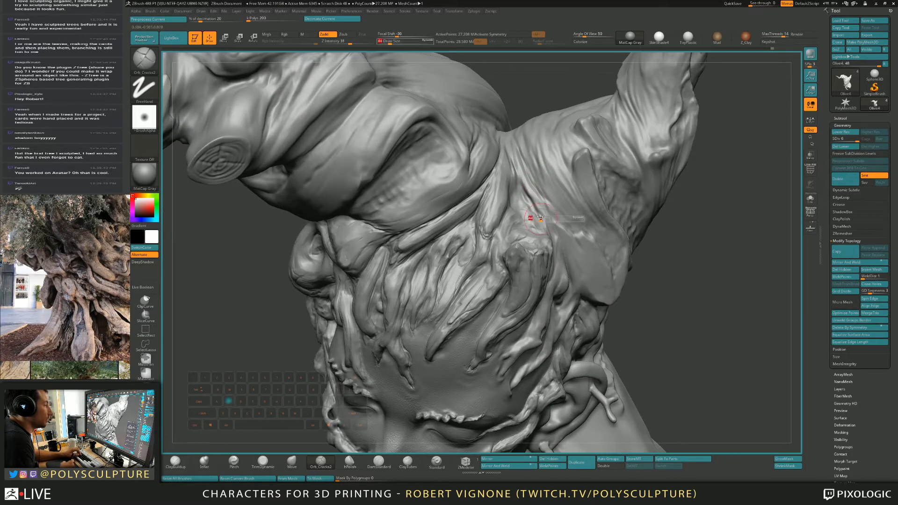
pyautogui.press('s')
pyautogui.moveTo(515, 206)
pyautogui.keyDown('alt'); pyautogui.mouseDown()
pyautogui.moveTo(513, 193)
pyautogui.moveTo(514, 206)
pyautogui.mouseUp(); pyautogui.keyUp('alt')
pyautogui.moveTo(517, 165); pyautogui.dragTo(520, 190, button='right')
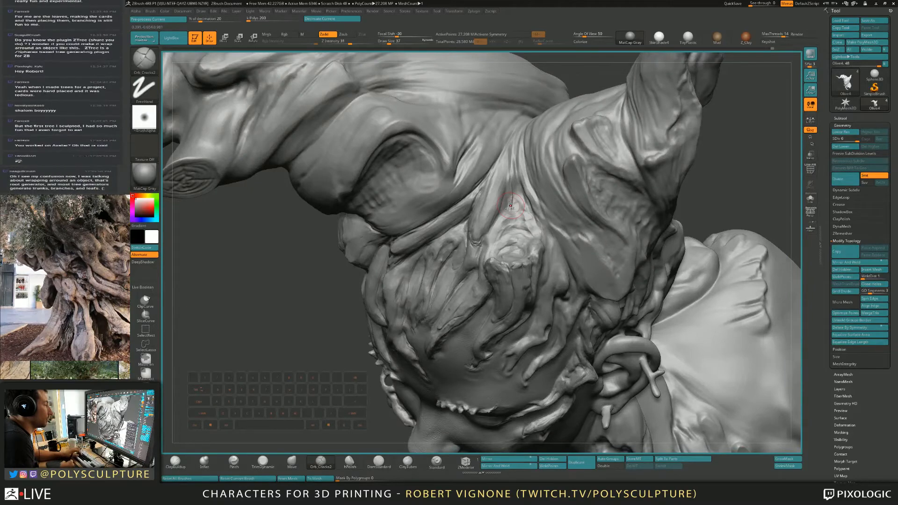
pyautogui.press('ctrl')
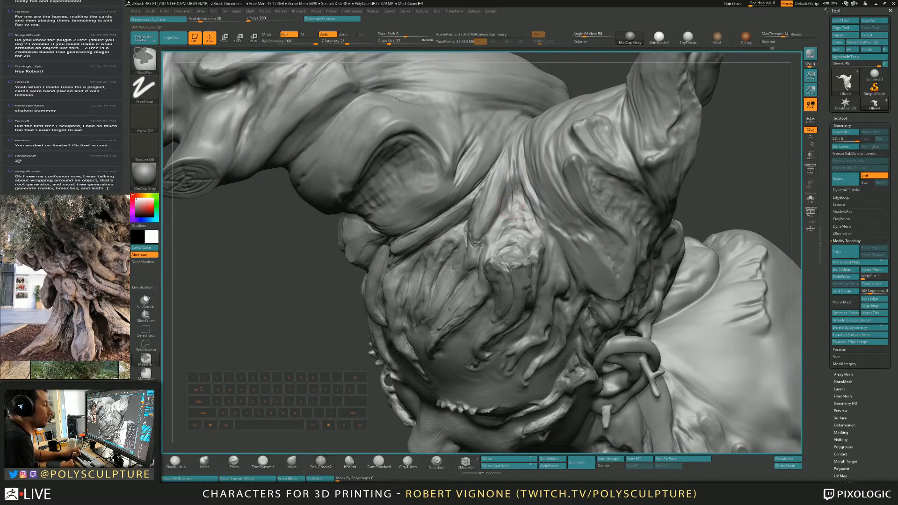
pyautogui.moveTo(510, 199); pyautogui.dragTo(522, 192, button='right')
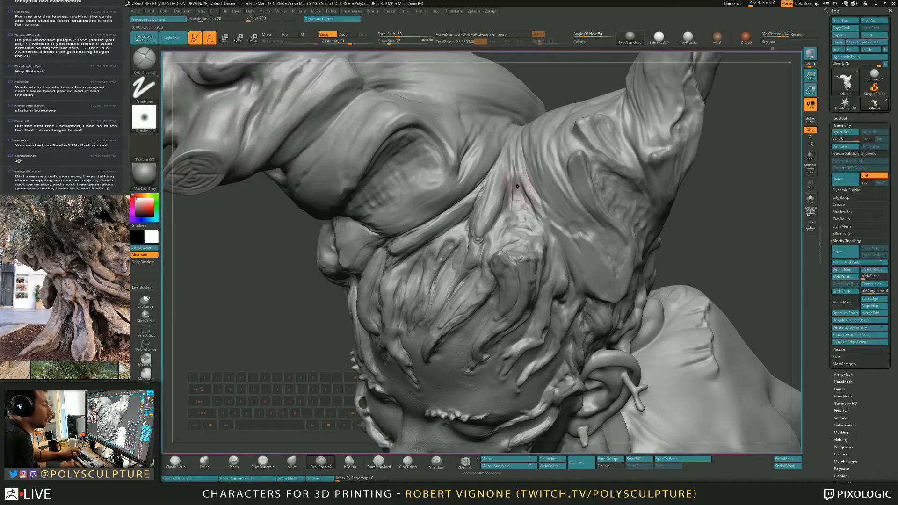
pyautogui.moveTo(523, 196); pyautogui.dragTo(520, 181, button='right')
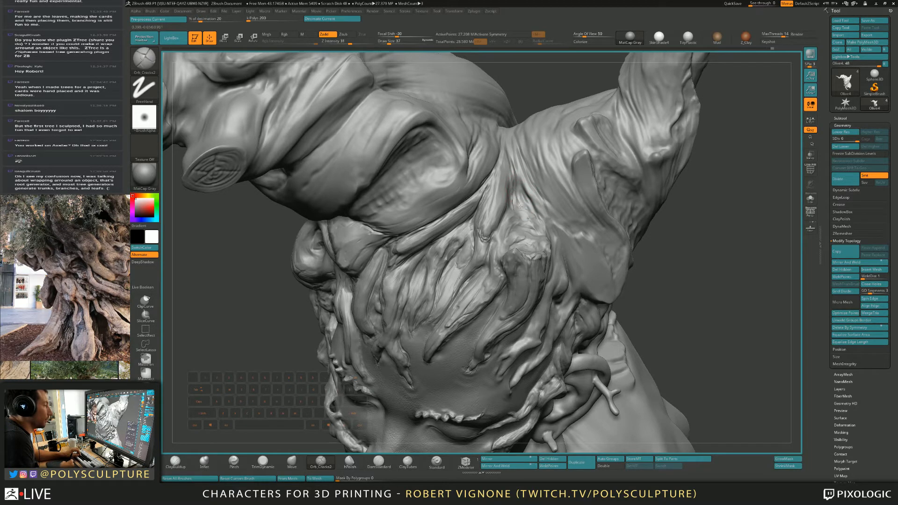
pyautogui.moveTo(520, 205); pyautogui.dragTo(531, 205)
pyautogui.moveTo(514, 189); pyautogui.dragTo(491, 191, button='right')
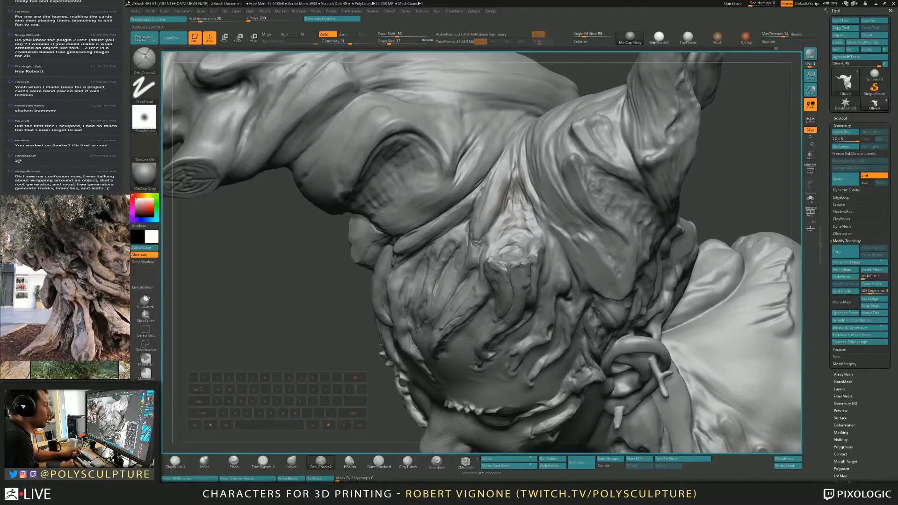
pyautogui.moveTo(512, 201)
pyautogui.mouseDown()
pyautogui.moveTo(493, 243)
pyautogui.moveTo(524, 218)
pyautogui.mouseUp()
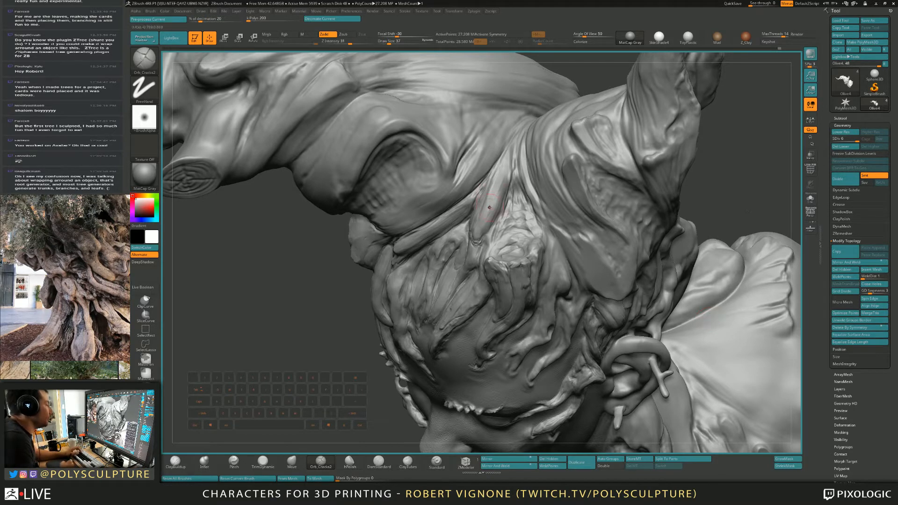
# Step: Build up the thick strand beside the stump with ClayBuildup at draw size 14, and flatten it with TrimDynamic
pyautogui.press('s')
pyautogui.press('1')
pyautogui.moveTo(487, 205)
pyautogui.mouseDown()
pyautogui.moveTo(489, 194)
pyautogui.moveTo(484, 201)
pyautogui.mouseUp()
pyautogui.press('s')
pyautogui.press('4')
pyautogui.press('1')
pyautogui.press('s')
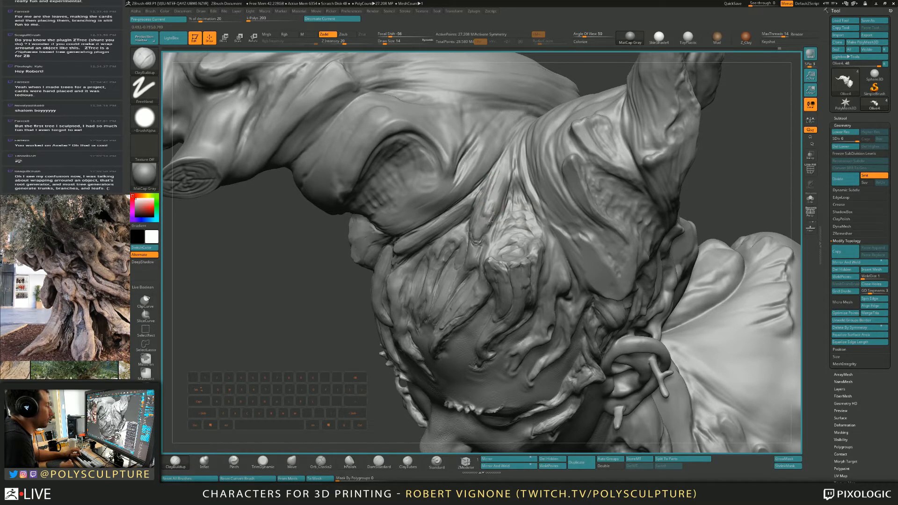
pyautogui.press('4')
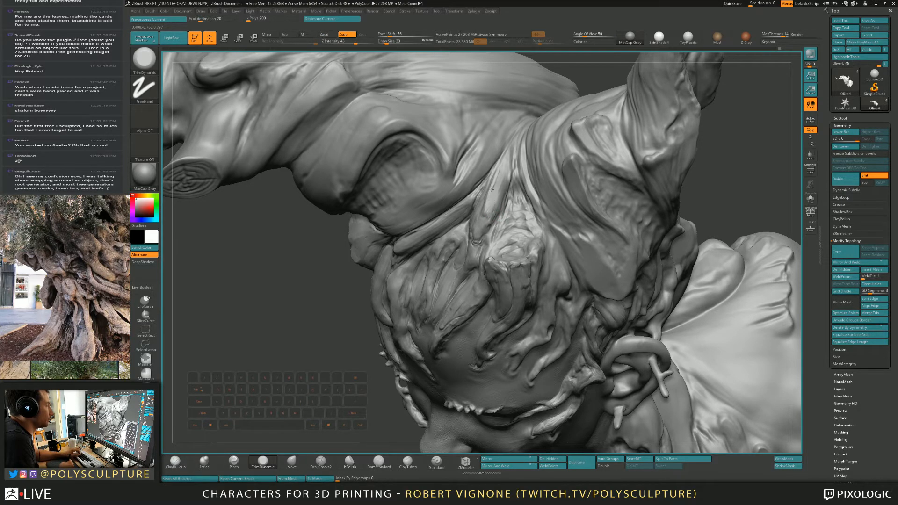
# Step: Carve creases along the strand running up from beside the stump into the horn gap with Orb_Cracks
pyautogui.moveTo(502, 167); pyautogui.dragTo(486, 200, button='right')
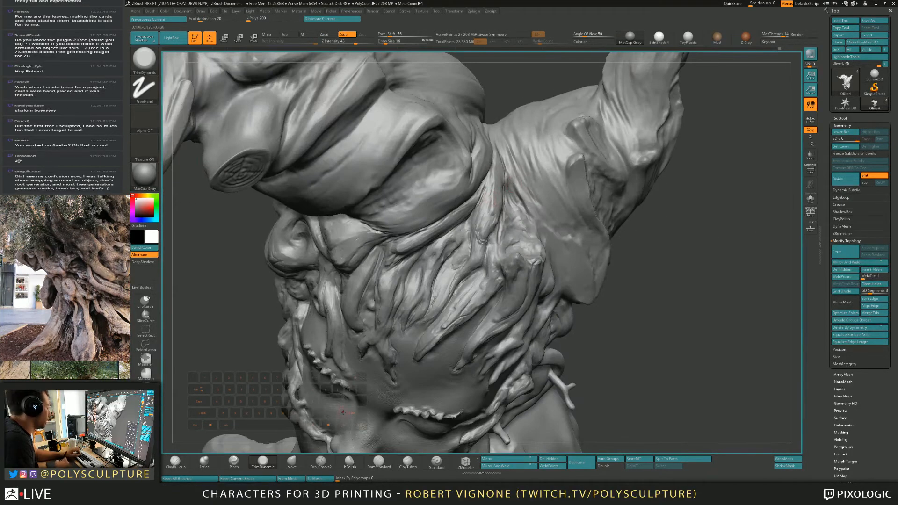
pyautogui.click(325, 462)
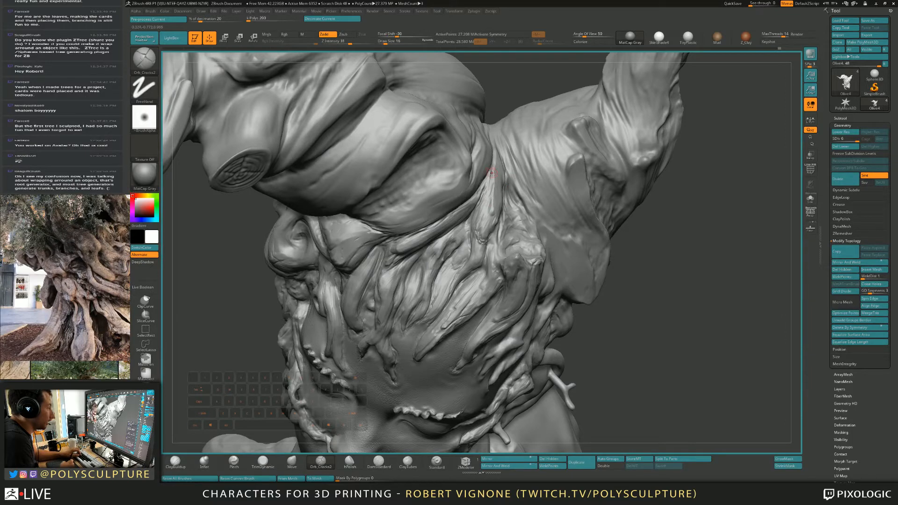
pyautogui.moveTo(490, 207); pyautogui.dragTo(492, 228, button='right')
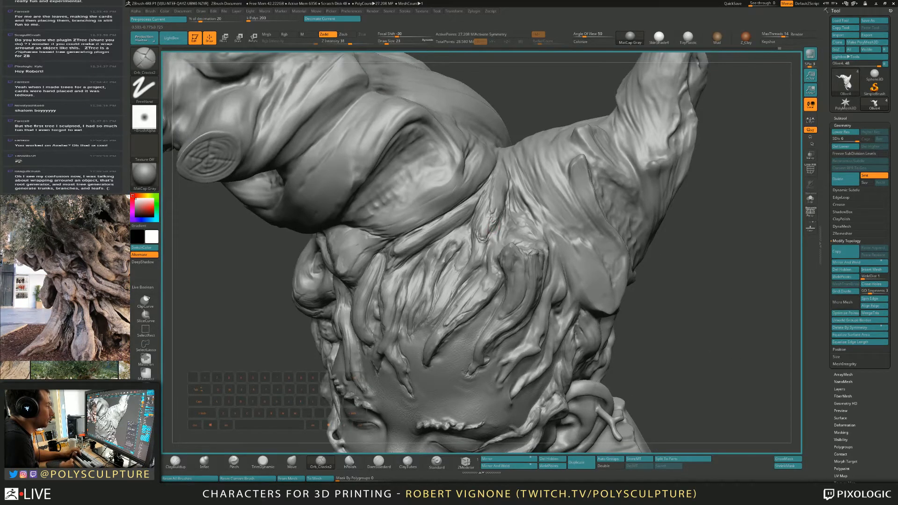
# Step: Refine the rounded knot under the large horn, switching between ClayBuildup, TrimDynamic and the Inflat brush
pyautogui.moveTo(486, 198)
pyautogui.mouseDown(button='right')
pyautogui.moveTo(443, 214)
pyautogui.moveTo(466, 205)
pyautogui.mouseUp(button='right')
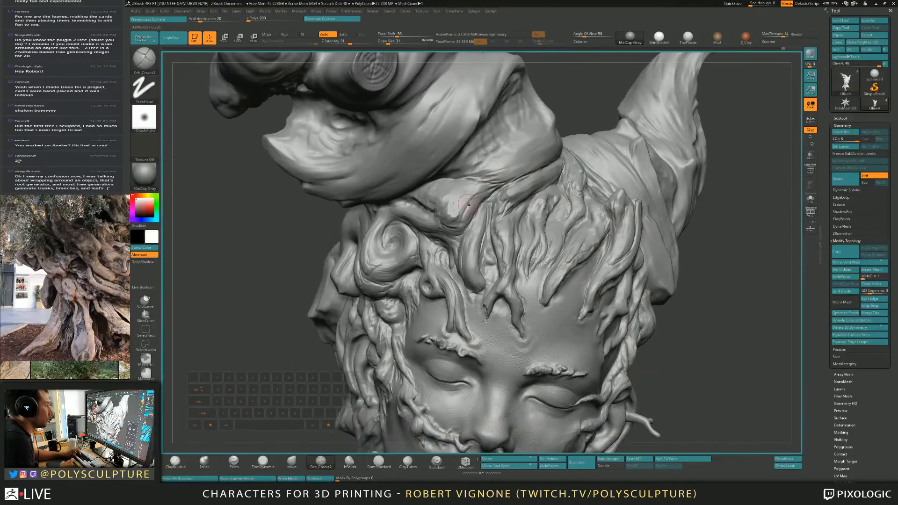
pyautogui.press('1')
pyautogui.press('4')
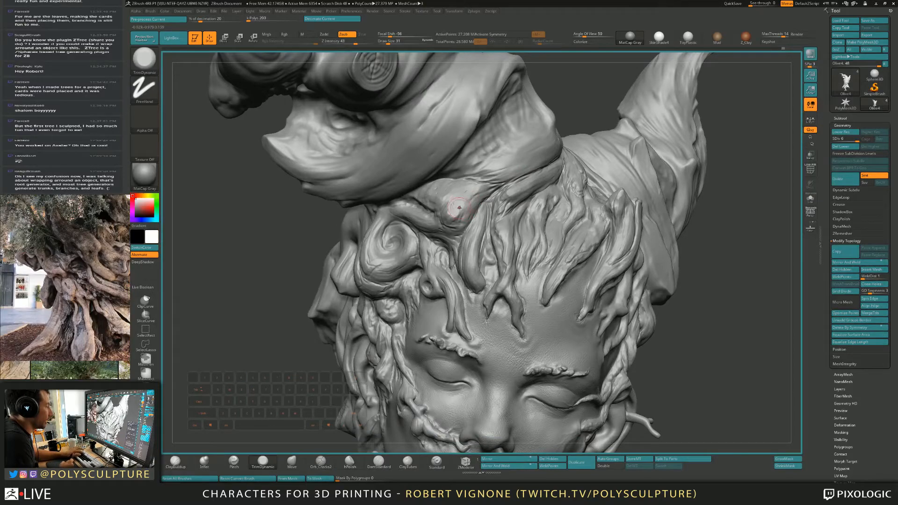
pyautogui.keyDown('ctrl'); pyautogui.moveTo(467, 191); pyautogui.dragTo(470, 169, button='right'); pyautogui.keyUp('ctrl')
pyautogui.moveTo(469, 169)
pyautogui.mouseDown(button='right')
pyautogui.moveTo(512, 170)
pyautogui.moveTo(457, 191)
pyautogui.mouseUp(button='right')
pyautogui.press('2')
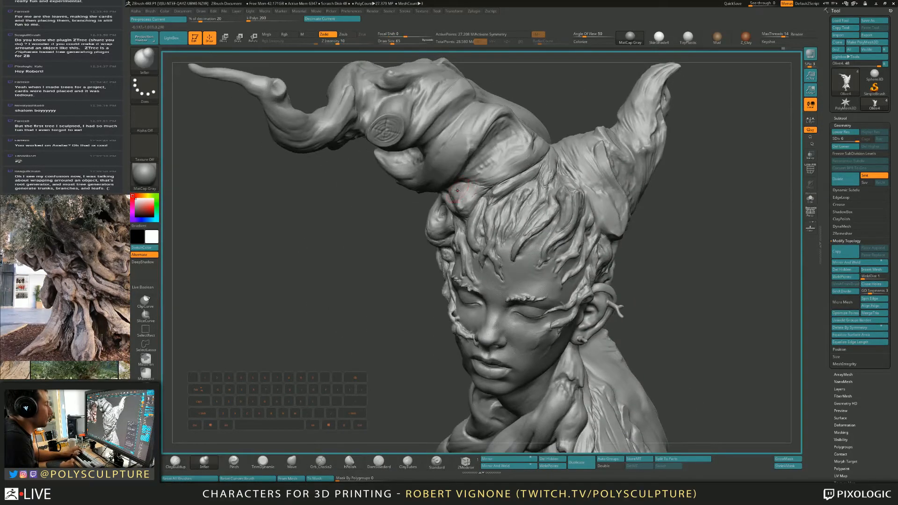
pyautogui.press('4')
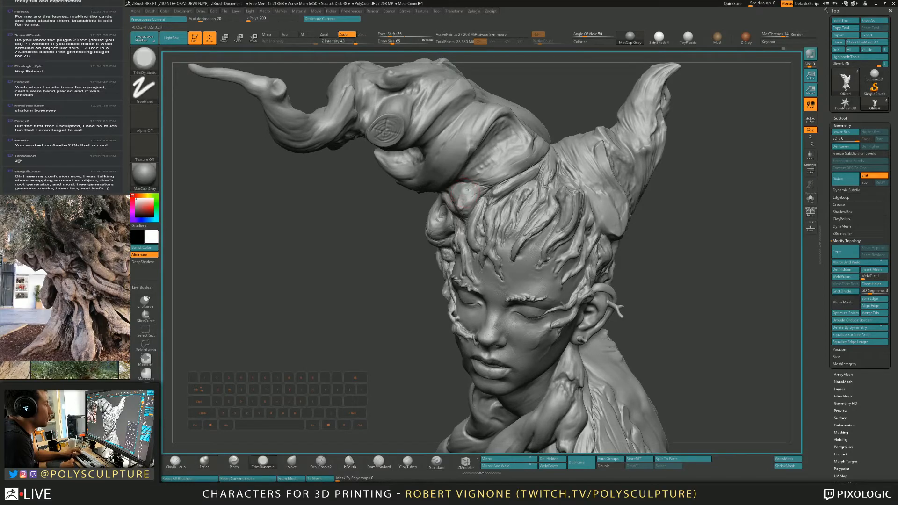
# Step: Build up the tip of the stump with ClayBuildup at draw size 20, and flatten it with TrimDynamic
pyautogui.moveTo(468, 188); pyautogui.dragTo(496, 181, button='right')
pyautogui.moveTo(496, 182)
pyautogui.keyDown('alt'); pyautogui.mouseDown(button='right')
pyautogui.moveTo(468, 170)
pyautogui.moveTo(507, 180)
pyautogui.moveTo(533, 201)
pyautogui.moveTo(517, 184)
pyautogui.mouseUp(button='right'); pyautogui.keyUp('alt')
pyautogui.press('s')
pyautogui.moveTo(517, 185); pyautogui.dragTo(513, 185)
pyautogui.moveTo(514, 185); pyautogui.dragTo(522, 188, button='right')
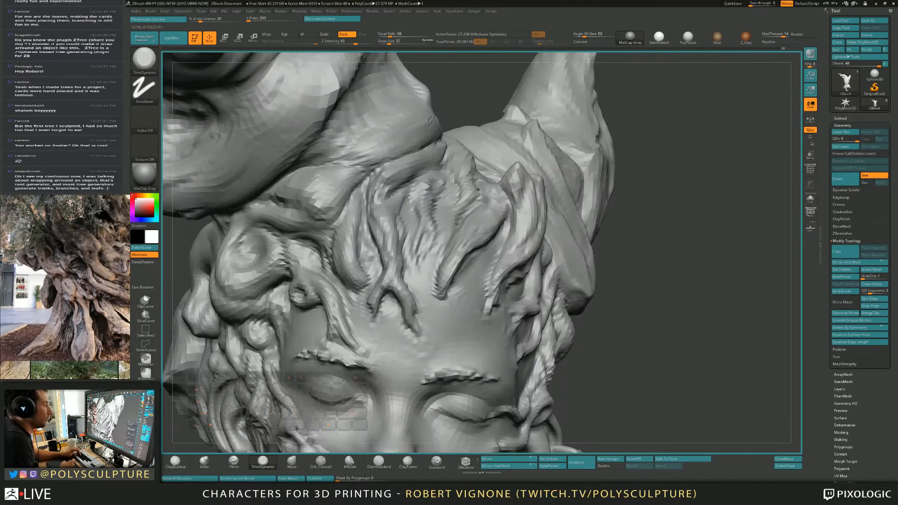
pyautogui.press('1')
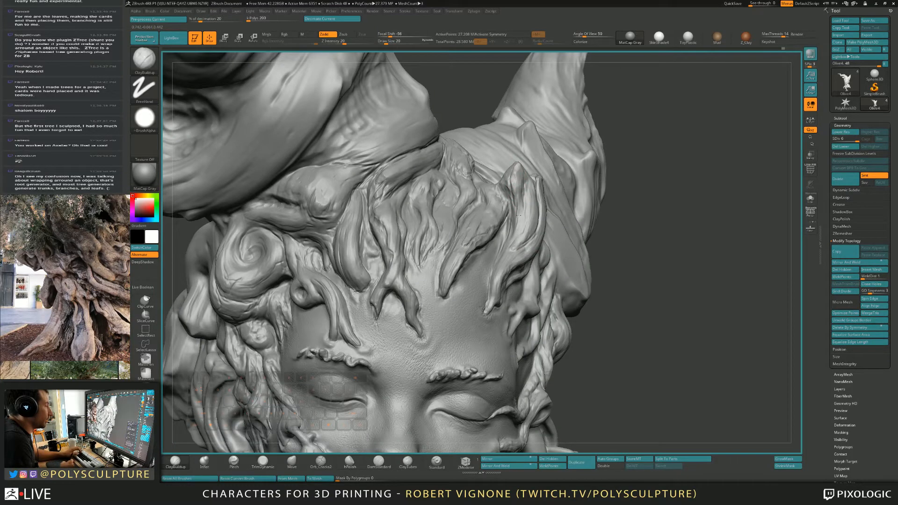
pyautogui.press('4')
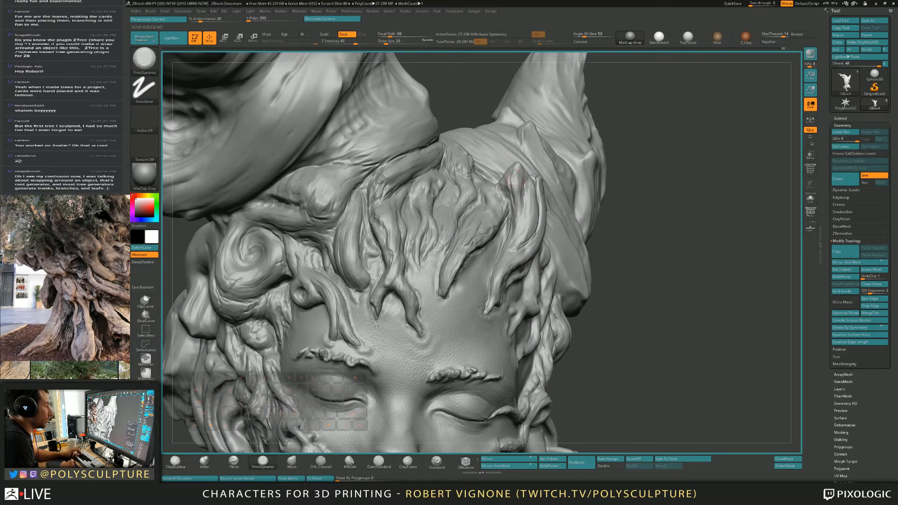
# Step: Adjust the shape of the stump's tip with the Move brush, and plane it with TrimDynamic
pyautogui.moveTo(523, 181)
pyautogui.mouseDown(button='right')
pyautogui.moveTo(495, 194)
pyautogui.moveTo(514, 180)
pyautogui.moveTo(496, 149)
pyautogui.moveTo(512, 170)
pyautogui.moveTo(496, 176)
pyautogui.moveTo(531, 172)
pyautogui.moveTo(509, 173)
pyautogui.moveTo(517, 158)
pyautogui.moveTo(508, 187)
pyautogui.mouseUp(button='right')
pyautogui.press('s')
pyautogui.press('b')
pyautogui.press('m')
pyautogui.press('v')
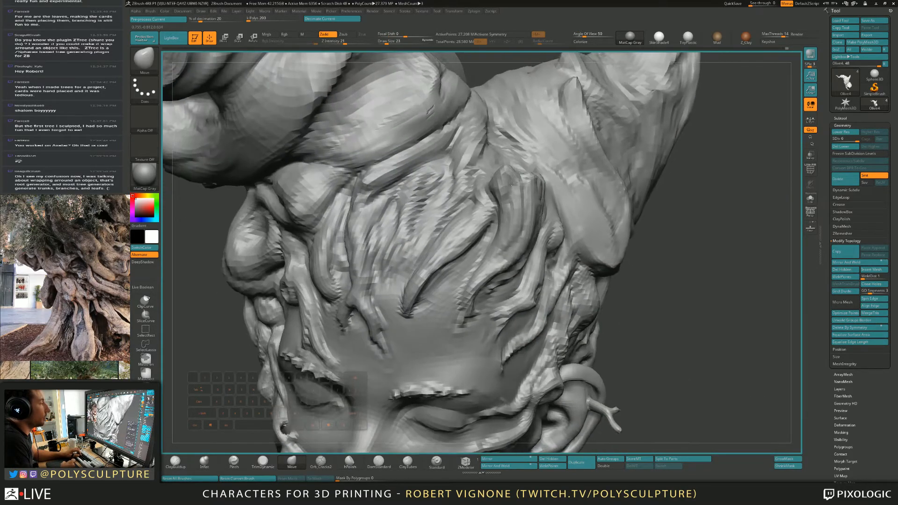
pyautogui.press('b')
pyautogui.press('t')
pyautogui.press('d')
# Step: Cut cracks into the stump's tip and the strands around it with Orb_Cracks at draw size 23
pyautogui.press('b')
pyautogui.press('o')
pyautogui.press('c')
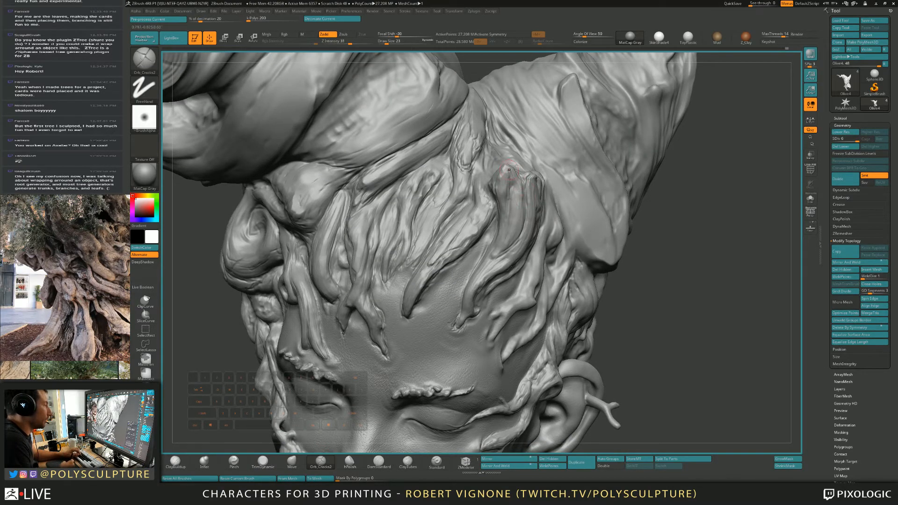
pyautogui.press('s')
pyautogui.moveTo(514, 174)
pyautogui.mouseDown(button='right')
pyautogui.moveTo(495, 185)
pyautogui.moveTo(505, 168)
pyautogui.mouseUp(button='right')
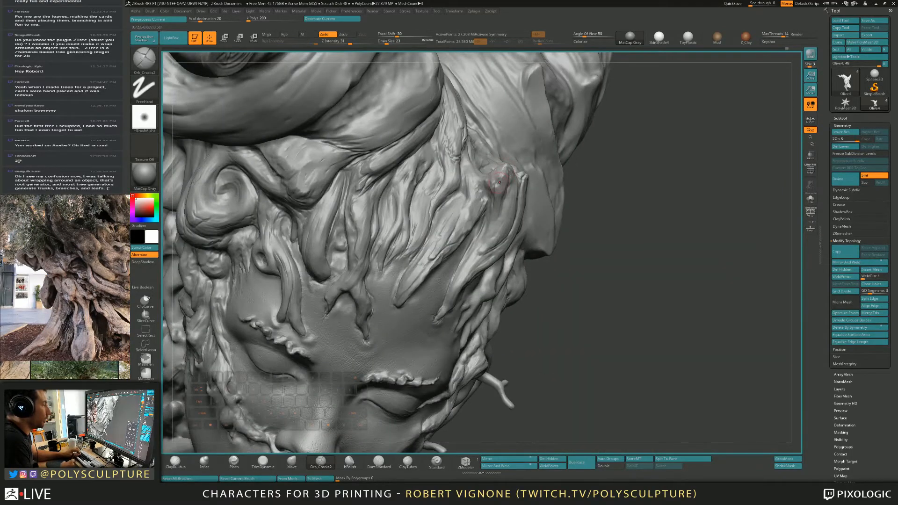
pyautogui.moveTo(488, 179); pyautogui.dragTo(439, 182, button='right')
pyautogui.moveTo(439, 180)
pyautogui.mouseDown()
pyautogui.moveTo(444, 152)
pyautogui.moveTo(470, 152)
pyautogui.mouseUp()
# Step: Define the edges of the forked strand between the stump and the temple with Orb_Cracks at draw size 14
pyautogui.moveTo(500, 158); pyautogui.dragTo(493, 190, button='right')
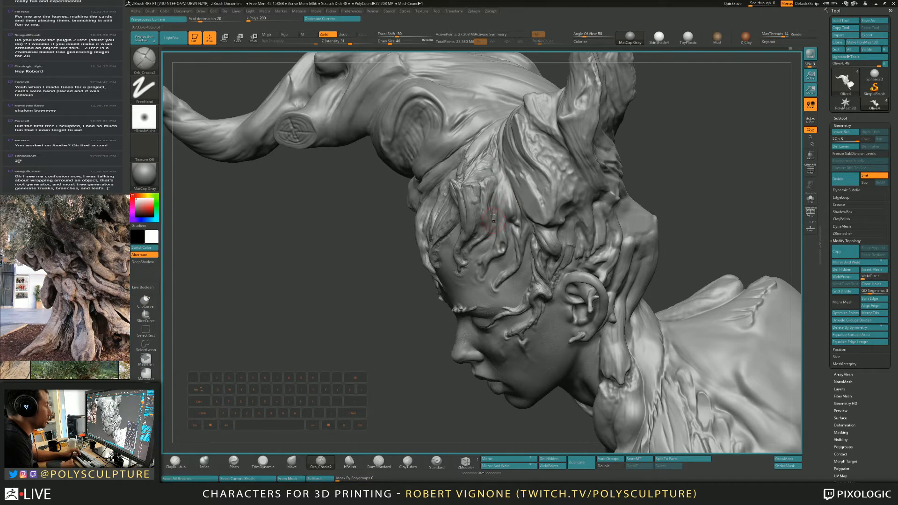
pyautogui.moveTo(502, 177); pyautogui.dragTo(505, 179, button='right')
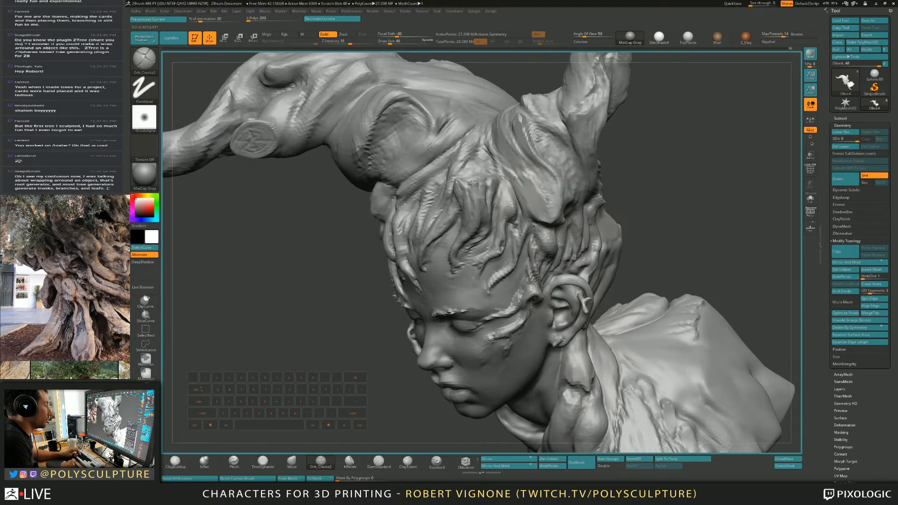
pyautogui.press('[')
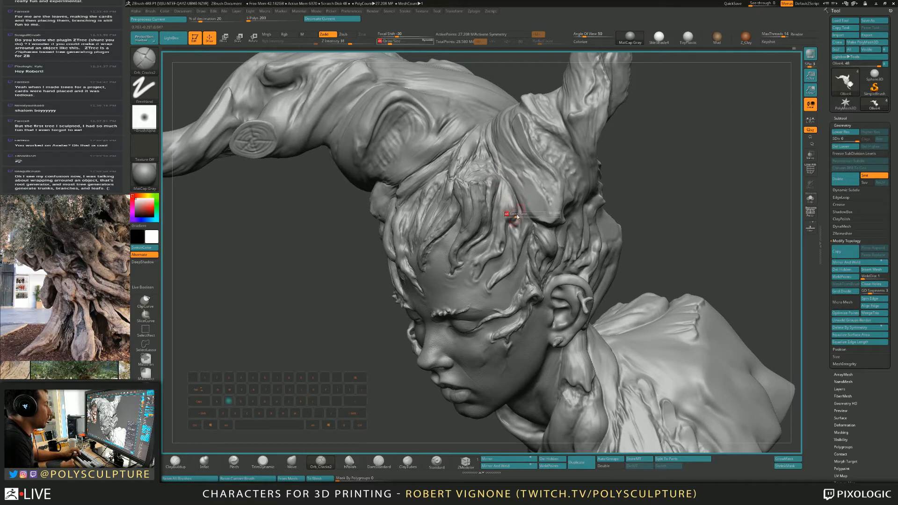
pyautogui.keyDown('alt'); pyautogui.moveTo(490, 239); pyautogui.dragTo(480, 281, button='right'); pyautogui.keyUp('alt')
pyautogui.press('s')
pyautogui.moveTo(480, 282); pyautogui.dragTo(477, 282)
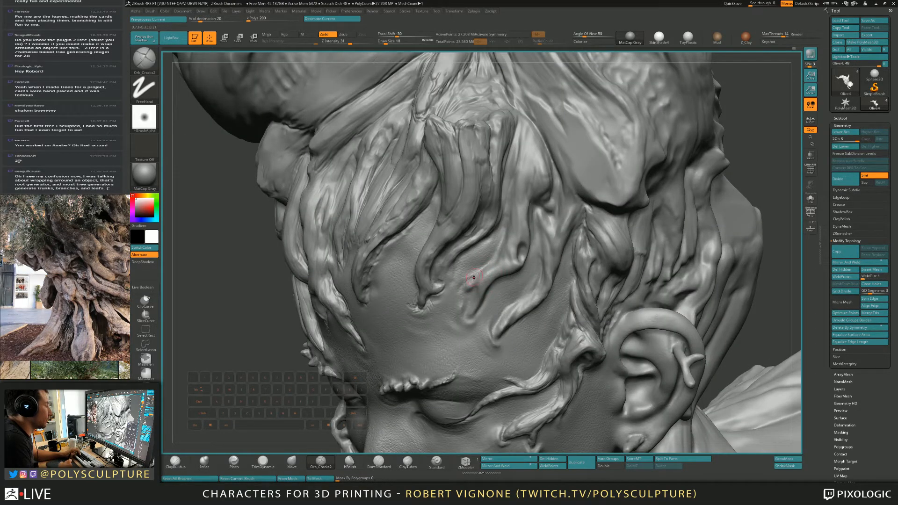
pyautogui.moveTo(496, 258); pyautogui.dragTo(526, 256, button='right')
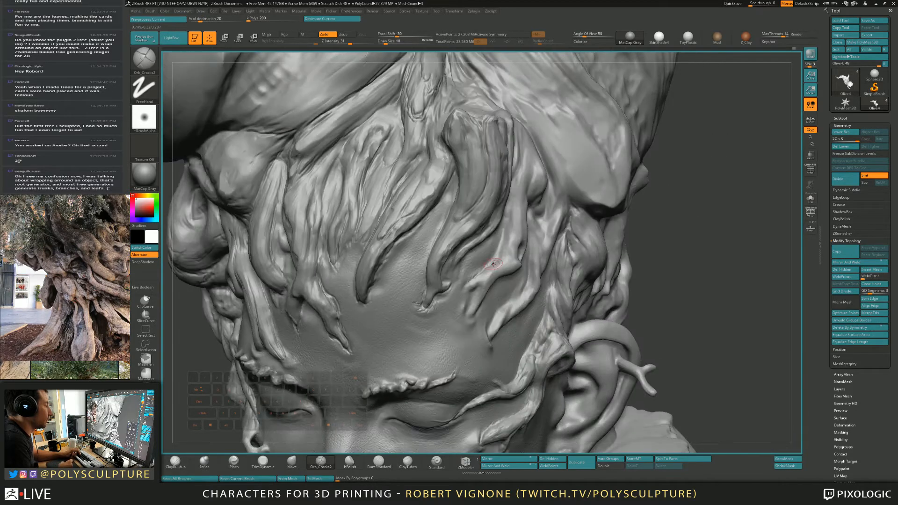
pyautogui.moveTo(490, 265); pyautogui.dragTo(505, 223)
# Step: Carve around the lower tips of the forked strand on the forehead with Orb_Cracks, working from the front and side
pyautogui.moveTo(499, 282); pyautogui.dragTo(448, 190, button='right')
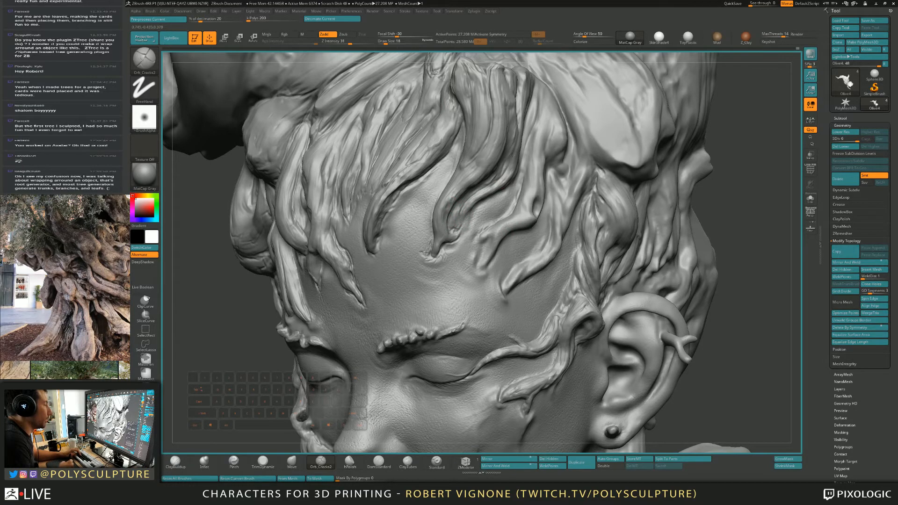
pyautogui.moveTo(513, 155)
pyautogui.mouseDown(button='right')
pyautogui.moveTo(534, 196)
pyautogui.moveTo(514, 167)
pyautogui.mouseUp(button='right')
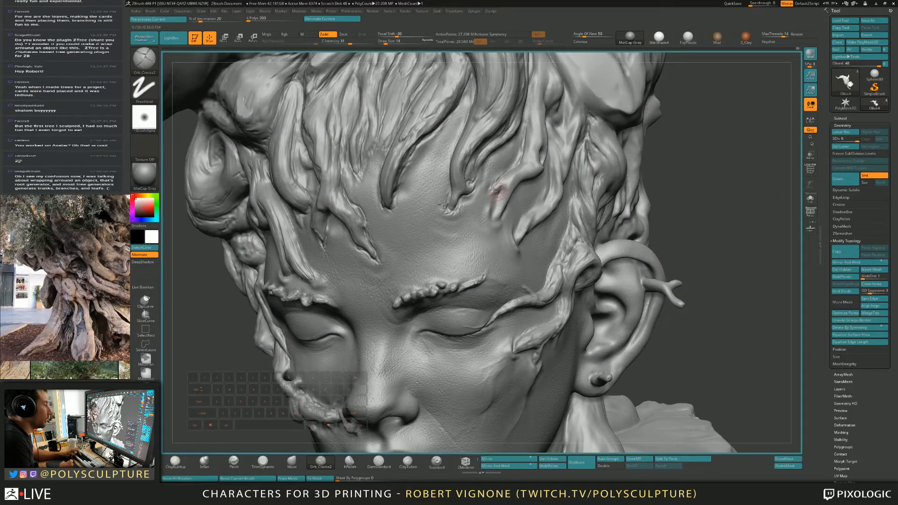
pyautogui.moveTo(498, 197); pyautogui.dragTo(499, 211)
pyautogui.moveTo(499, 211)
pyautogui.mouseDown(button='right')
pyautogui.moveTo(458, 215)
pyautogui.moveTo(507, 207)
pyautogui.mouseUp(button='right')
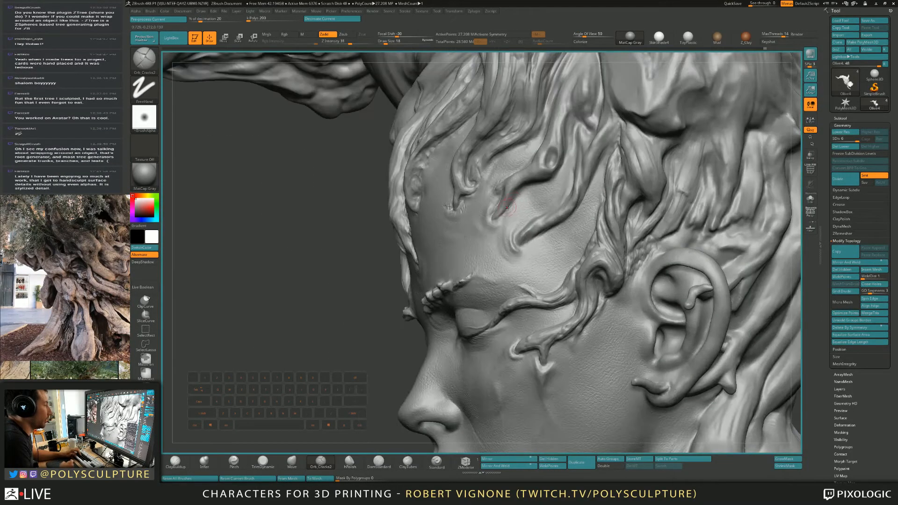
pyautogui.moveTo(547, 182); pyautogui.dragTo(521, 191, button='right')
# Step: Sharpen the crease at the forked strand's short branch in close-up with Orb_Cracks at draw size 14
pyautogui.moveTo(503, 224); pyautogui.dragTo(504, 213, button='right')
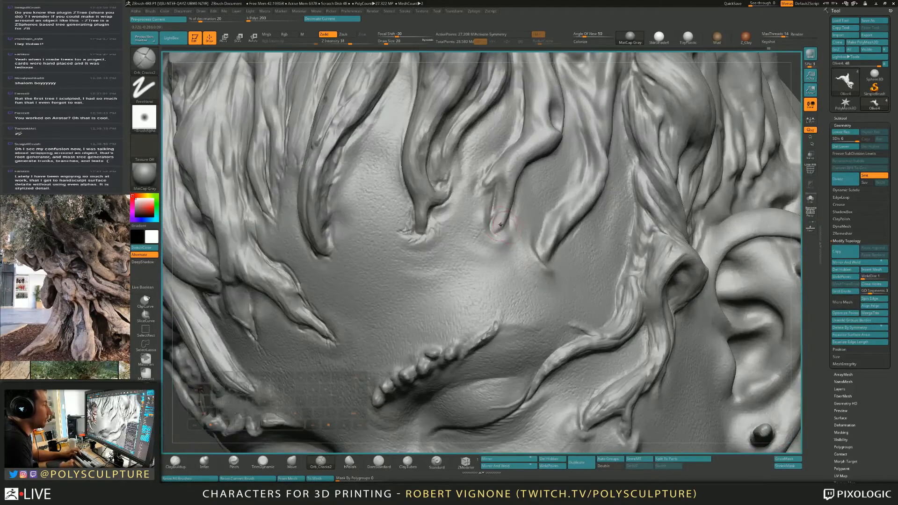
pyautogui.press('[')
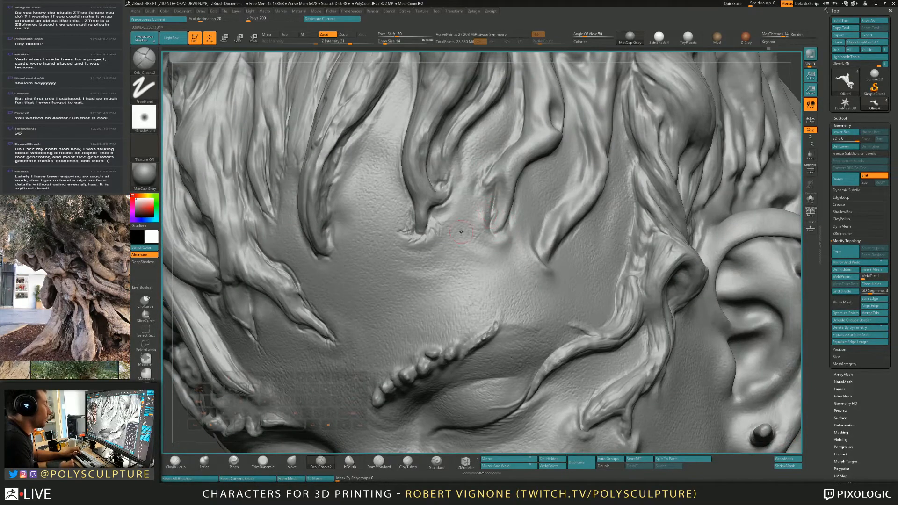
pyautogui.press('s')
pyautogui.moveTo(491, 188); pyautogui.dragTo(492, 187)
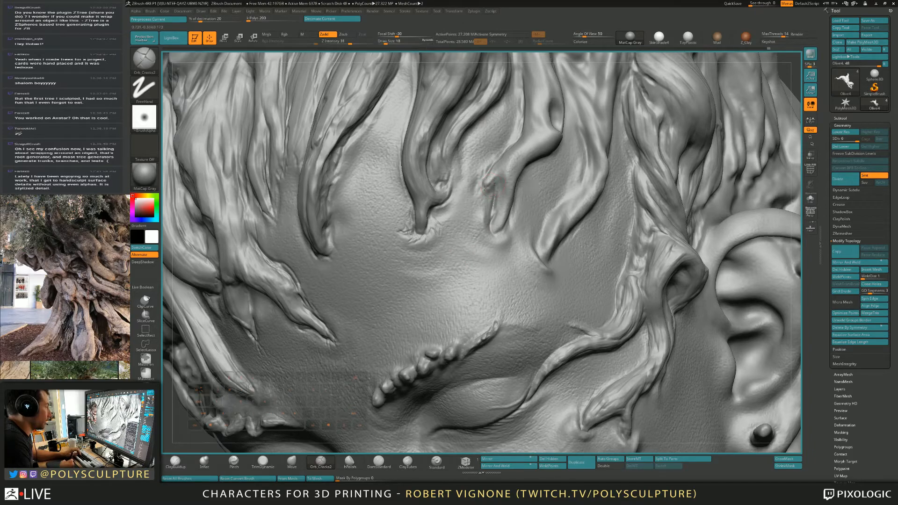
# Step: Carve cracks along the short branch of the forked strand on the forehead with Orb_Cracks at draw size 12
pyautogui.moveTo(484, 176); pyautogui.dragTo(480, 173, button='right')
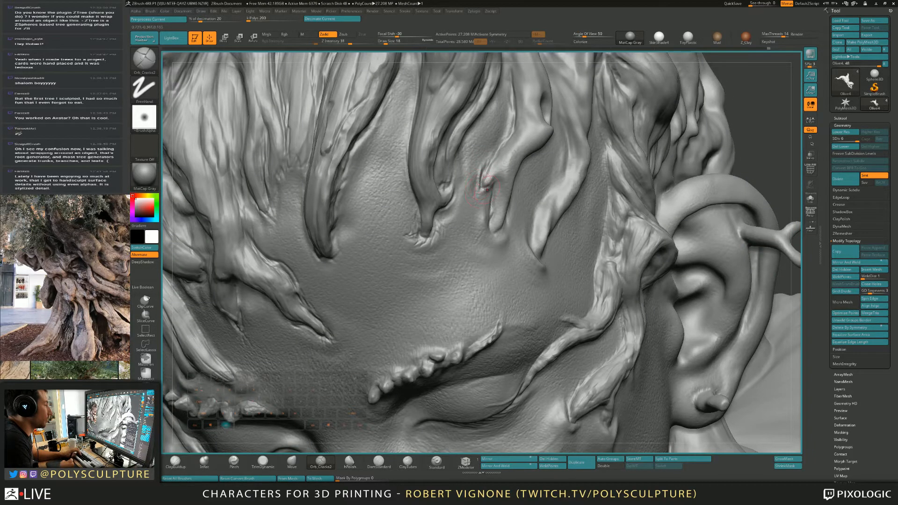
pyautogui.press('s')
pyautogui.moveTo(487, 190); pyautogui.dragTo(480, 182)
pyautogui.moveTo(483, 197); pyautogui.dragTo(485, 193, button='right')
pyautogui.moveTo(486, 195); pyautogui.dragTo(482, 221)
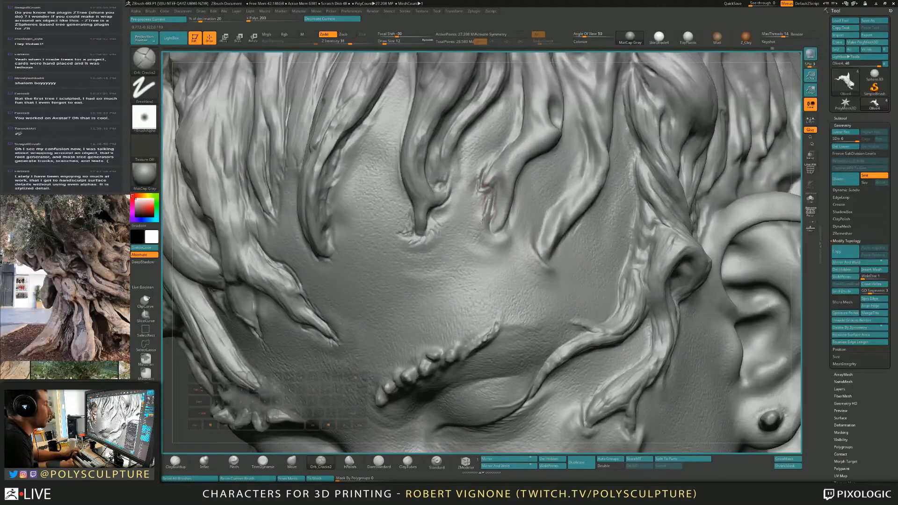
# Step: Build up a ridge along the forked strand from its lower tip to its bend with ClayBuildup at draw size 11
pyautogui.press(']')
pyautogui.press('b')
pyautogui.press('c')
pyautogui.press('b')
pyautogui.press('s')
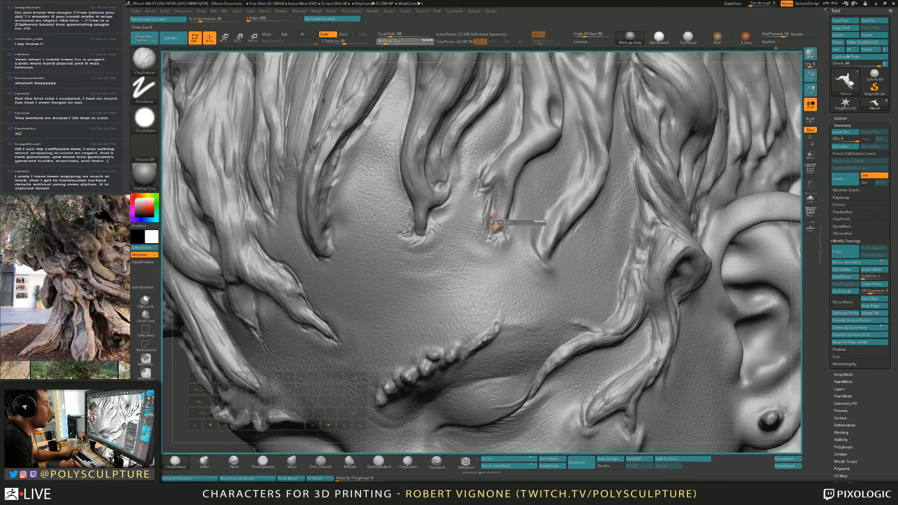
pyautogui.moveTo(495, 223); pyautogui.dragTo(519, 133)
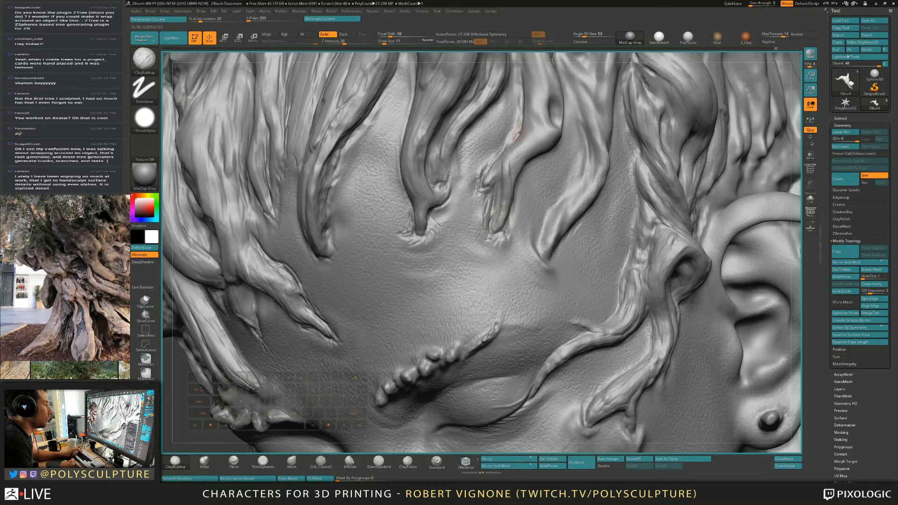
pyautogui.press('ctrl')
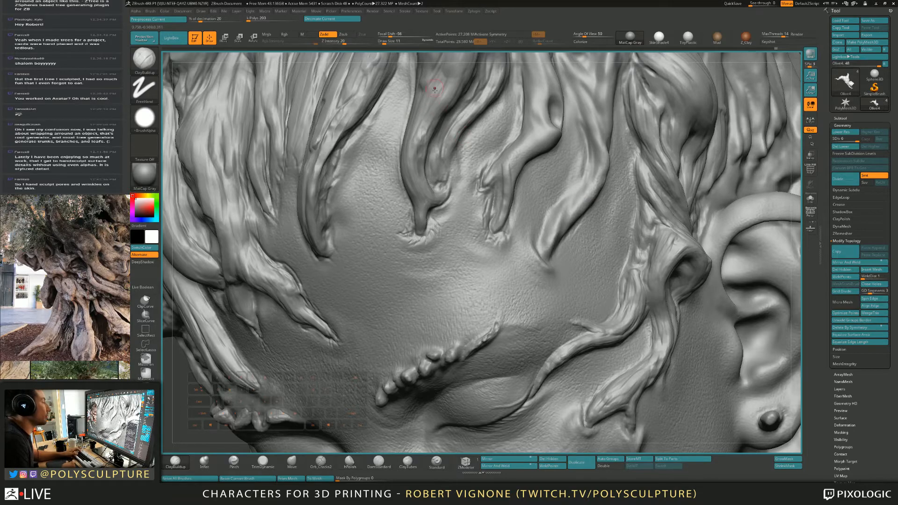
# Step: Add fine ridges to the forehead tip of the strand beside the forked one with ClayBuildup at draw size 8
pyautogui.moveTo(434, 89)
pyautogui.mouseDown(button='right')
pyautogui.moveTo(491, 187)
pyautogui.moveTo(450, 231)
pyautogui.mouseUp(button='right')
pyautogui.press('s')
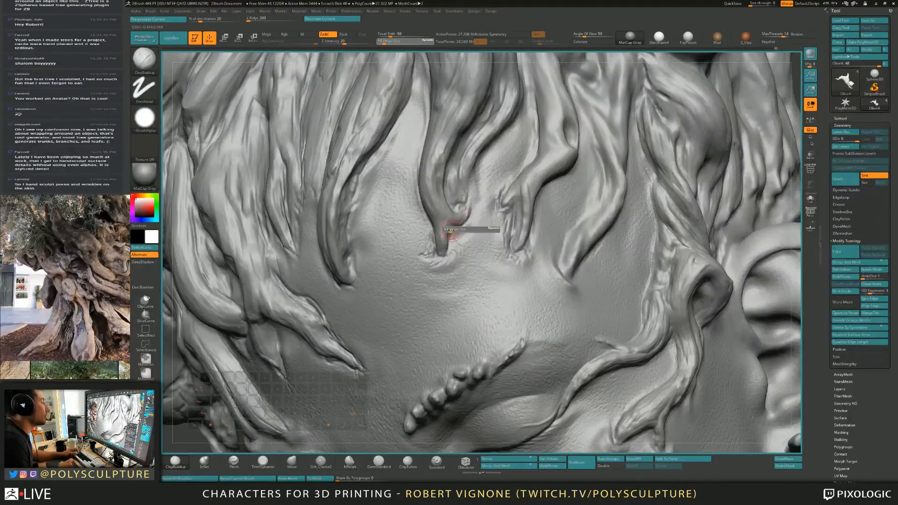
pyautogui.press('1')
pyautogui.moveTo(450, 230); pyautogui.dragTo(440, 240)
pyautogui.press('1')
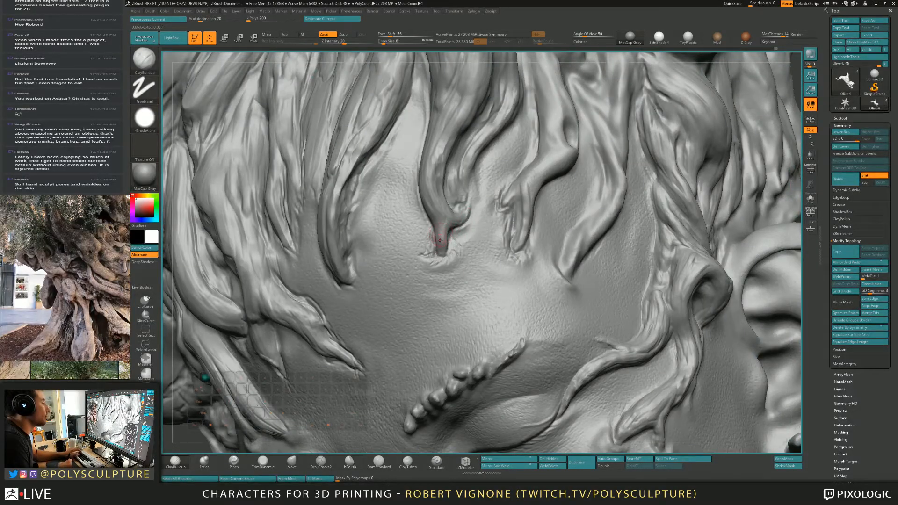
pyautogui.press('1')
# Step: Cut a groove down the lower part of that neighbouring strand with ClayBuildup in subtract mode at draw size 13
pyautogui.keyDown('alt'); pyautogui.moveTo(437, 164); pyautogui.dragTo(444, 208); pyautogui.keyUp('alt')
pyautogui.moveTo(447, 205); pyautogui.dragTo(421, 203, button='right')
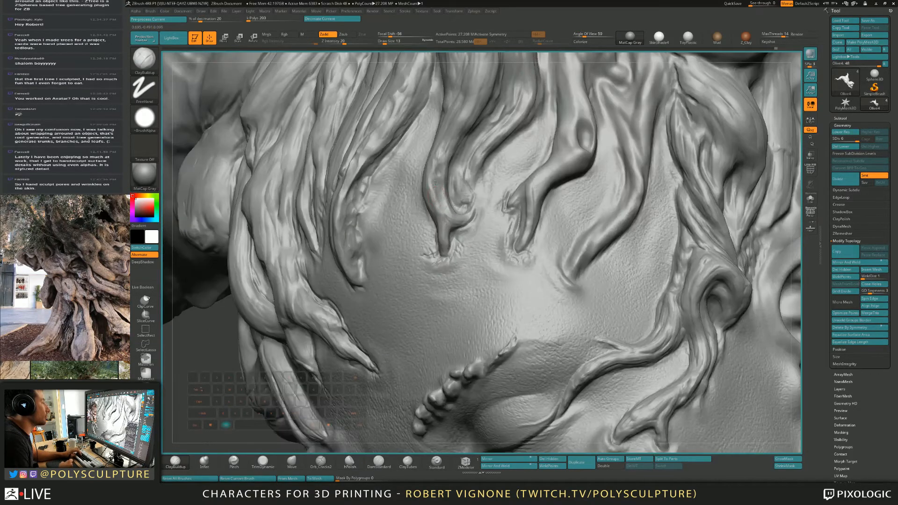
pyautogui.keyDown('alt'); pyautogui.moveTo(445, 154); pyautogui.dragTo(449, 205); pyautogui.keyUp('alt')
pyautogui.moveTo(449, 205)
pyautogui.mouseDown(button='right')
pyautogui.moveTo(446, 192)
pyautogui.moveTo(472, 187)
pyautogui.moveTo(515, 201)
pyautogui.moveTo(487, 211)
pyautogui.mouseUp(button='right')
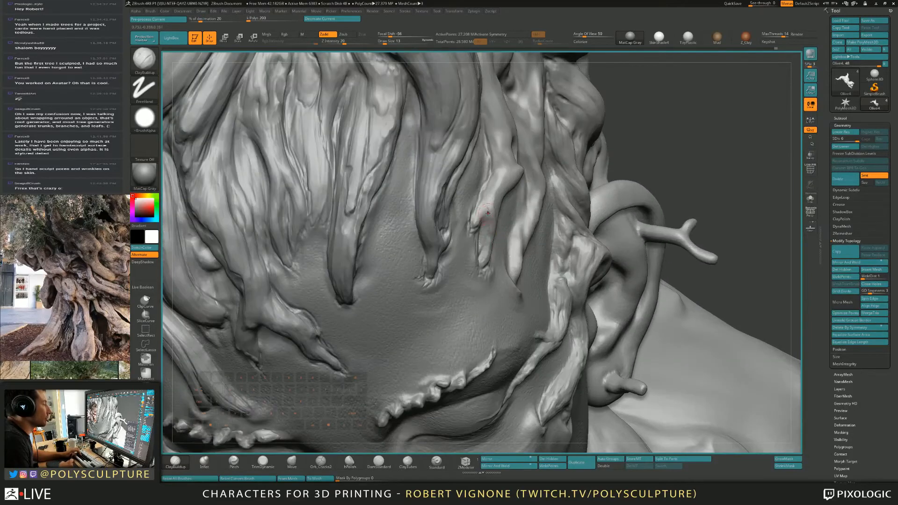
# Step: Add small bark ridges to the forked strand's short branch and lower tip with ClayBuildup at draw size 8
pyautogui.press('1')
pyautogui.moveTo(480, 218)
pyautogui.mouseDown()
pyautogui.moveTo(483, 205)
pyautogui.moveTo(484, 239)
pyautogui.mouseUp()
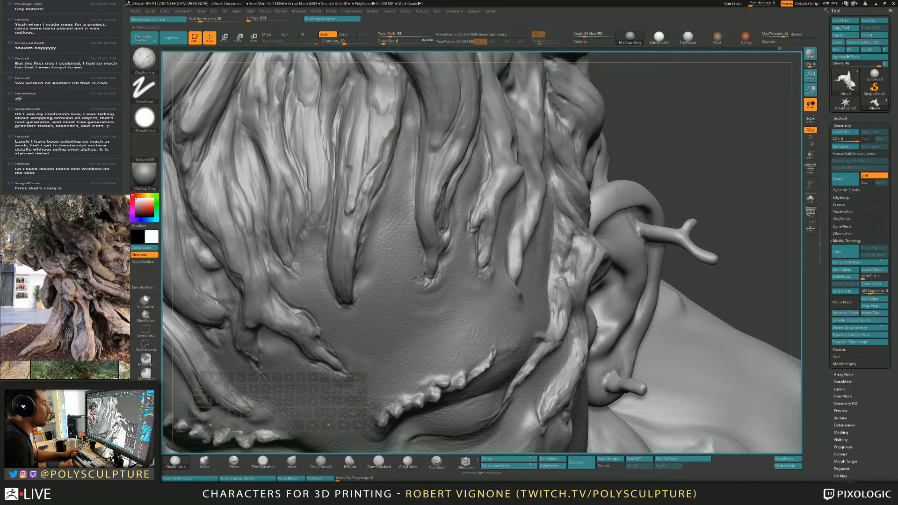
pyautogui.moveTo(480, 252); pyautogui.dragTo(483, 243, button='right')
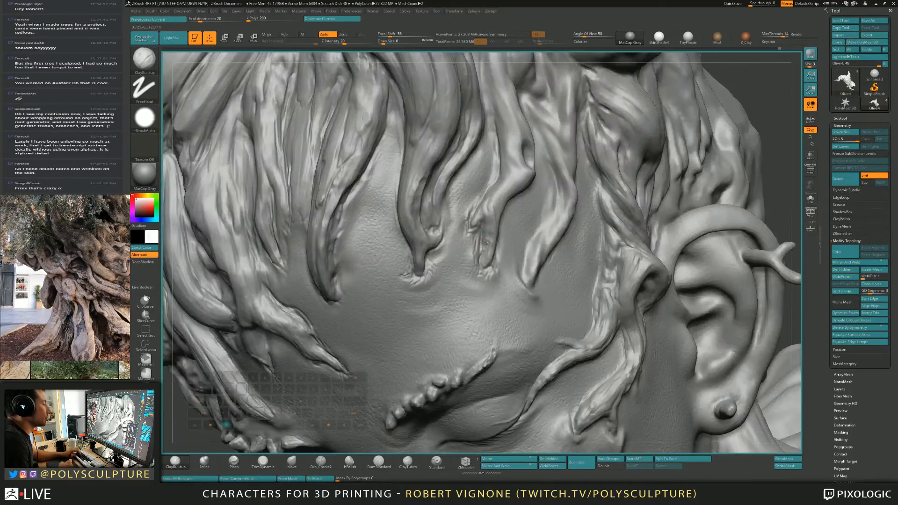
pyautogui.moveTo(485, 253); pyautogui.dragTo(487, 253)
pyautogui.moveTo(492, 201); pyautogui.dragTo(493, 209)
# Step: Add volume around the forked strand's bend with ClayBuildup at draw size 14
pyautogui.moveTo(505, 183); pyautogui.dragTo(539, 180, button='right')
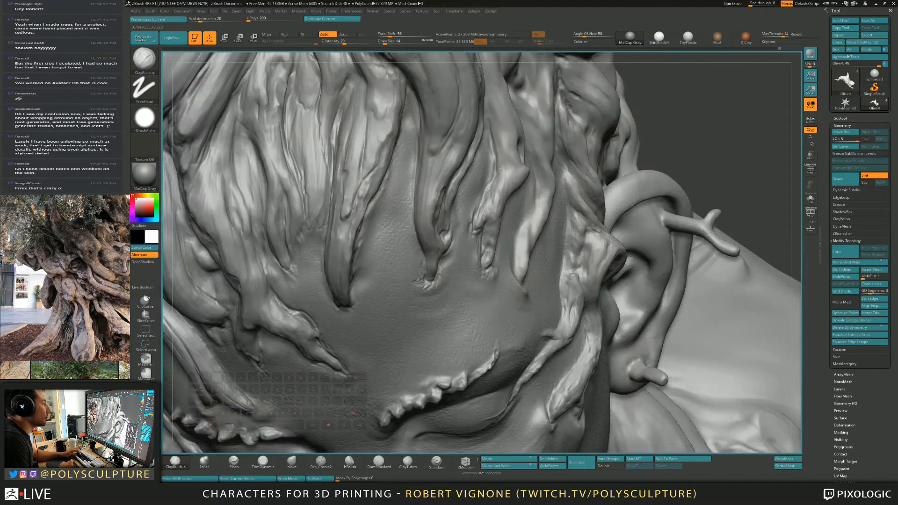
pyautogui.moveTo(503, 180)
pyautogui.mouseDown()
pyautogui.moveTo(501, 163)
pyautogui.moveTo(507, 170)
pyautogui.mouseUp()
pyautogui.moveTo(508, 170); pyautogui.dragTo(554, 185, button='right')
pyautogui.moveTo(512, 174)
pyautogui.mouseDown()
pyautogui.moveTo(514, 154)
pyautogui.moveTo(518, 175)
pyautogui.mouseUp()
# Step: Add a fine stroke just below the forked strand's bend with ClayBuildup at draw size 7
pyautogui.press('s')
pyautogui.press('b')
pyautogui.press('t')
pyautogui.press('d')
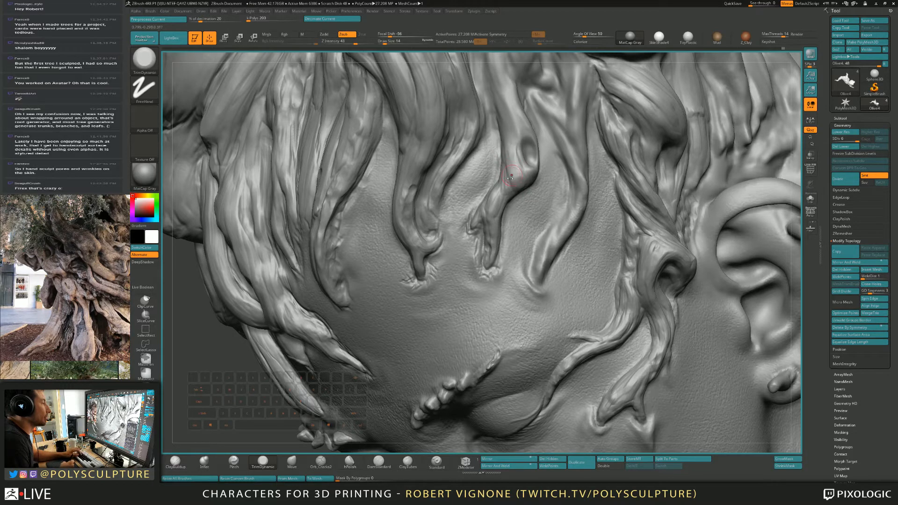
pyautogui.press('b')
pyautogui.press('c')
pyautogui.press('b')
pyautogui.press('s')
pyautogui.moveTo(506, 193); pyautogui.dragTo(502, 193)
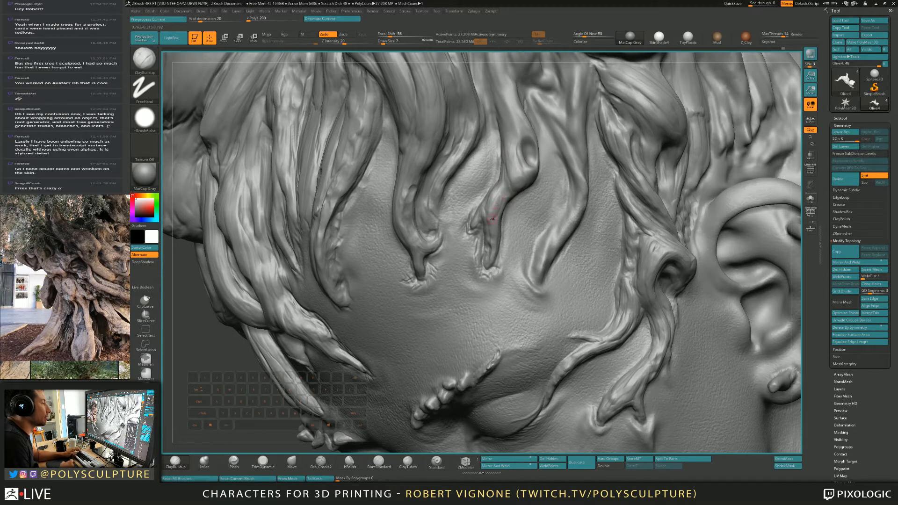
# Step: Flatten the surface between the forked strand's bend and its fork with TrimDynamic at draw size 13
pyautogui.press('b')
pyautogui.press('t')
pyautogui.press('d')
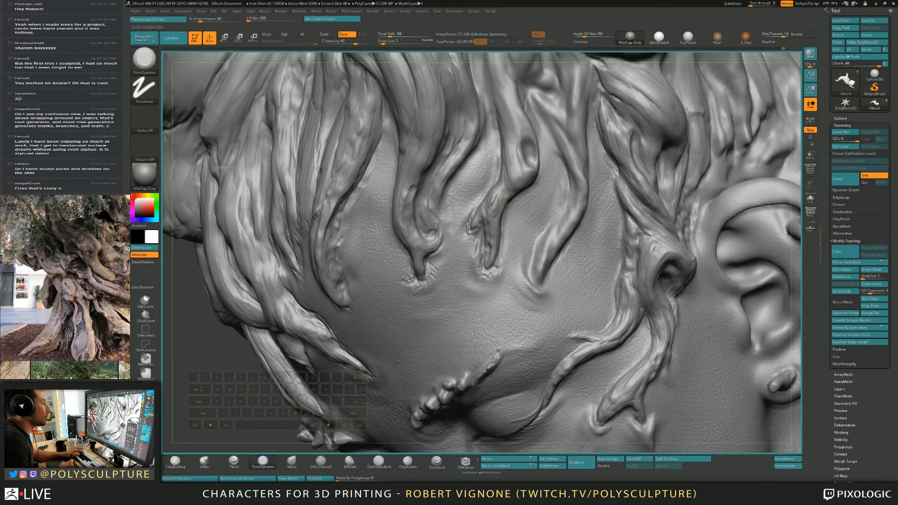
pyautogui.moveTo(493, 199); pyautogui.dragTo(497, 204)
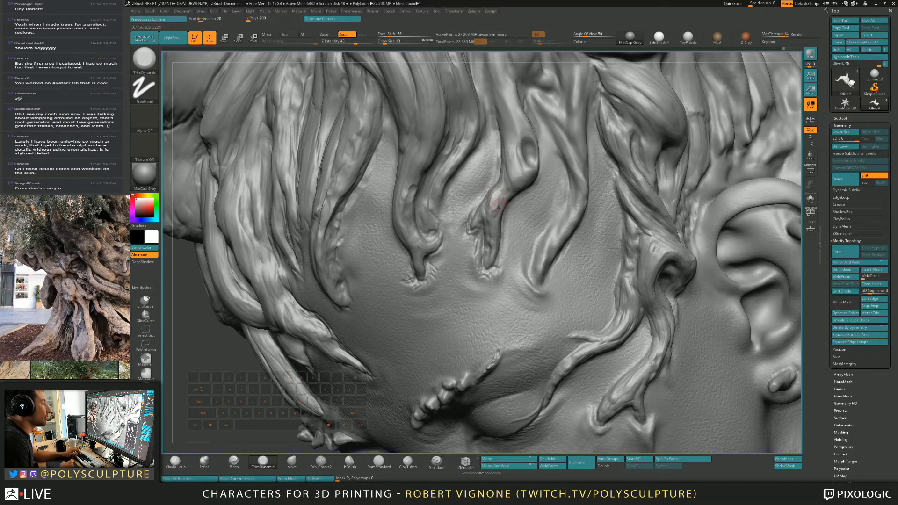
# Step: Build up the underside of the forked strand's bend with ClayBuildup at draw size 12
pyautogui.moveTo(497, 204); pyautogui.dragTo(503, 204, button='right')
pyautogui.press('b')
pyautogui.press('c')
pyautogui.press('b')
pyautogui.moveTo(503, 203)
pyautogui.mouseDown()
pyautogui.moveTo(499, 233)
pyautogui.moveTo(527, 181)
pyautogui.mouseUp()
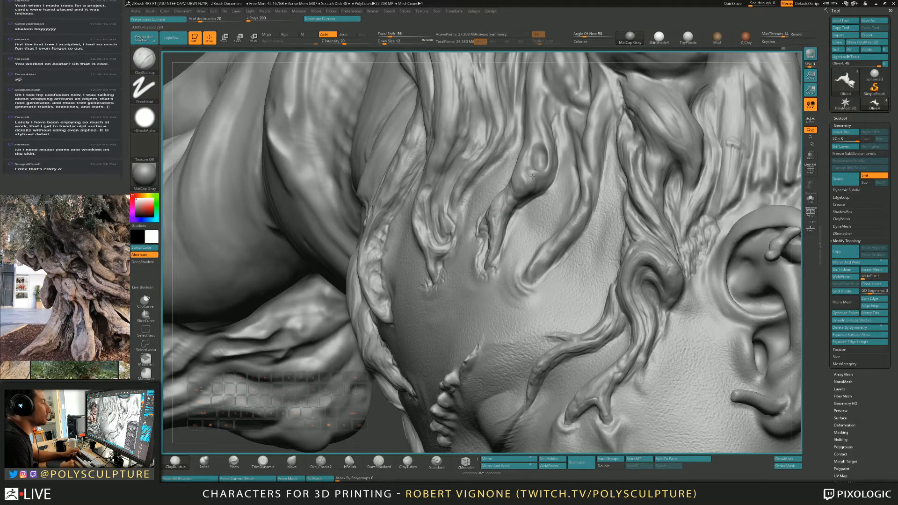
pyautogui.moveTo(532, 187)
pyautogui.mouseDown(button='right')
pyautogui.moveTo(573, 214)
pyautogui.moveTo(568, 162)
pyautogui.moveTo(545, 175)
pyautogui.moveTo(544, 218)
pyautogui.mouseUp(button='right')
pyautogui.moveTo(544, 218)
pyautogui.mouseDown(button='right')
pyautogui.moveTo(524, 230)
pyautogui.moveTo(569, 206)
pyautogui.moveTo(525, 198)
pyautogui.moveTo(537, 230)
pyautogui.moveTo(525, 256)
pyautogui.mouseUp(button='right')
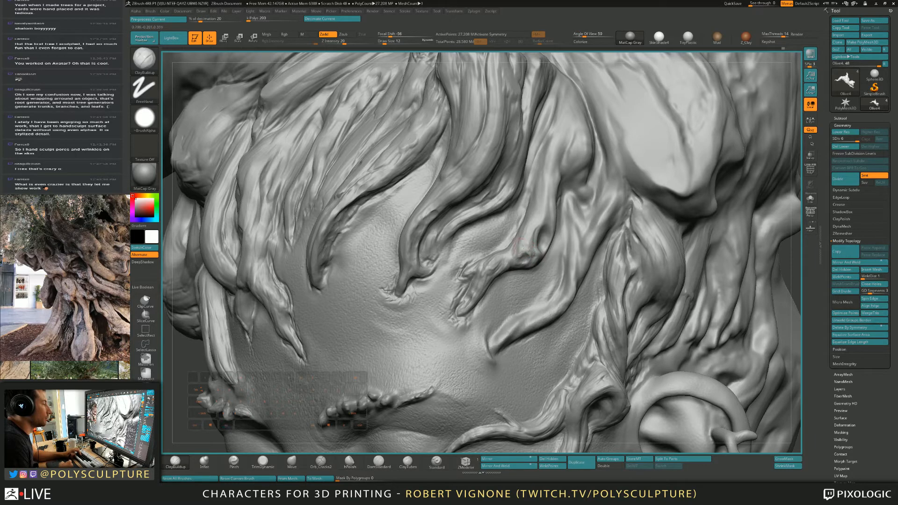
# Step: Lay long bark ridges along the forked strand's upper length and the bulge beside it with ClayBuildup at draw size 16
pyautogui.press(']')
pyautogui.moveTo(531, 233)
pyautogui.mouseDown()
pyautogui.moveTo(544, 175)
pyautogui.moveTo(524, 235)
pyautogui.moveTo(548, 133)
pyautogui.mouseUp()
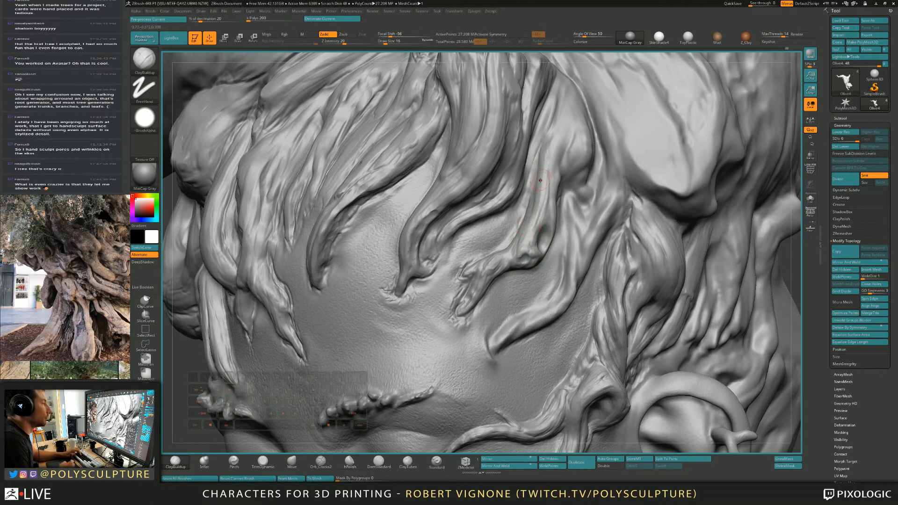
pyautogui.moveTo(545, 184); pyautogui.dragTo(560, 113)
pyautogui.moveTo(552, 148); pyautogui.dragTo(567, 98)
pyautogui.moveTo(552, 185); pyautogui.dragTo(568, 115)
pyautogui.moveTo(547, 215); pyautogui.dragTo(569, 96)
pyautogui.moveTo(578, 166)
pyautogui.mouseDown()
pyautogui.moveTo(575, 126)
pyautogui.moveTo(585, 128)
pyautogui.moveTo(576, 105)
pyautogui.mouseUp()
pyautogui.moveTo(587, 181); pyautogui.dragTo(581, 133)
pyautogui.moveTo(587, 154); pyautogui.dragTo(557, 155, button='right')
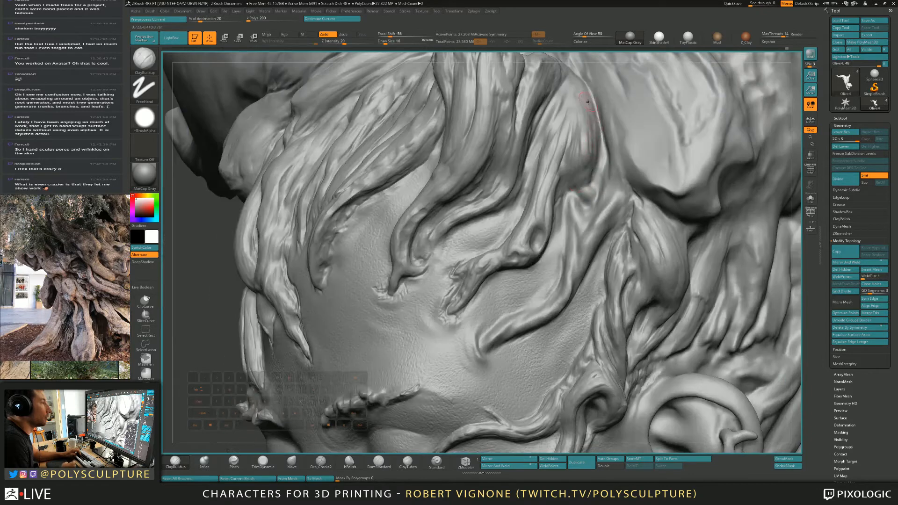
# Step: Add more ridges over the bulging strand next to the stump with ClayBuildup at draw size 16
pyautogui.moveTo(594, 176); pyautogui.dragTo(598, 124)
pyautogui.moveTo(585, 193)
pyautogui.mouseDown()
pyautogui.moveTo(591, 162)
pyautogui.moveTo(567, 134)
pyautogui.moveTo(563, 95)
pyautogui.mouseUp()
pyautogui.moveTo(545, 125)
pyautogui.mouseDown()
pyautogui.moveTo(569, 86)
pyautogui.moveTo(580, 100)
pyautogui.mouseUp()
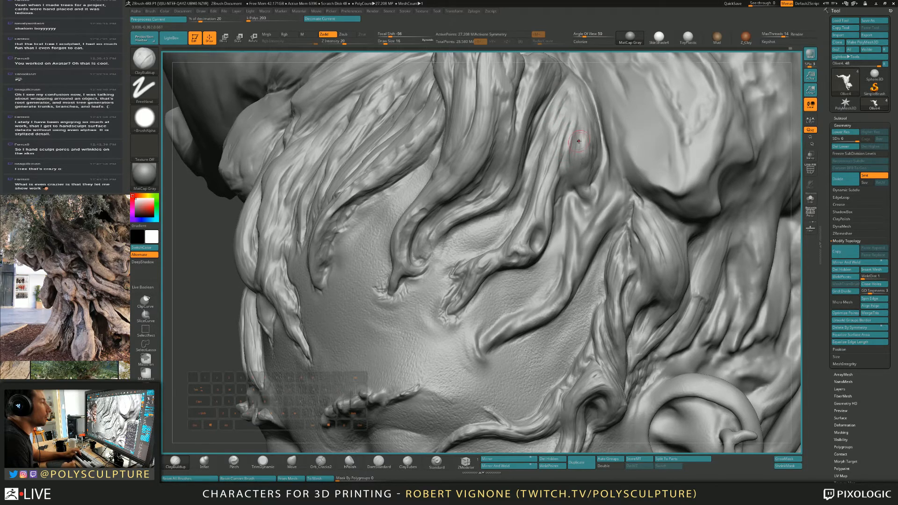
pyautogui.keyDown('alt'); pyautogui.moveTo(580, 142); pyautogui.dragTo(559, 176, button='right'); pyautogui.keyUp('alt')
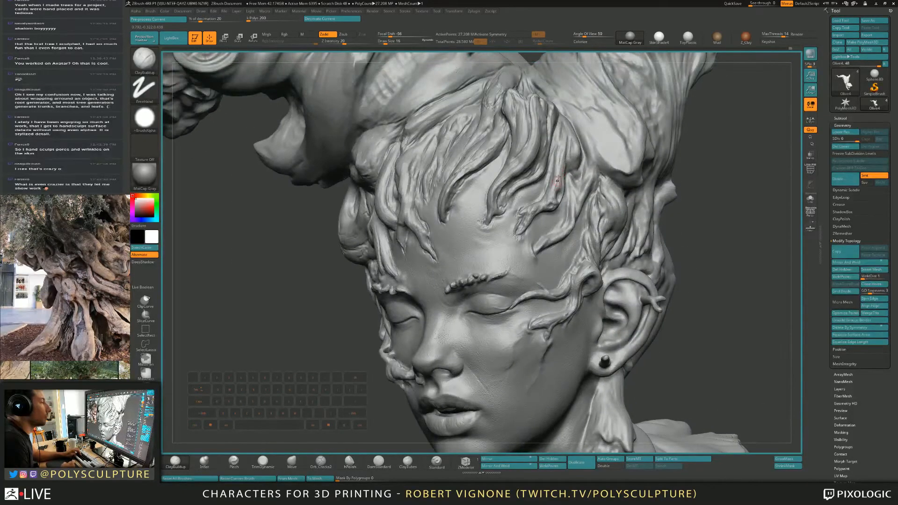
pyautogui.press('alt')
# Step: Refine the upper strands bordering the stump with finer ClayBuildup strokes, reducing the draw size to 7
pyautogui.moveTo(555, 128); pyautogui.dragTo(528, 122, button='right')
pyautogui.press('s')
pyautogui.moveTo(557, 119); pyautogui.dragTo(554, 146)
pyautogui.moveTo(555, 140); pyautogui.dragTo(577, 142, button='right')
pyautogui.press('s')
pyautogui.moveTo(565, 141)
pyautogui.mouseDown()
pyautogui.moveTo(555, 140)
pyautogui.moveTo(559, 152)
pyautogui.mouseUp()
pyautogui.press('s')
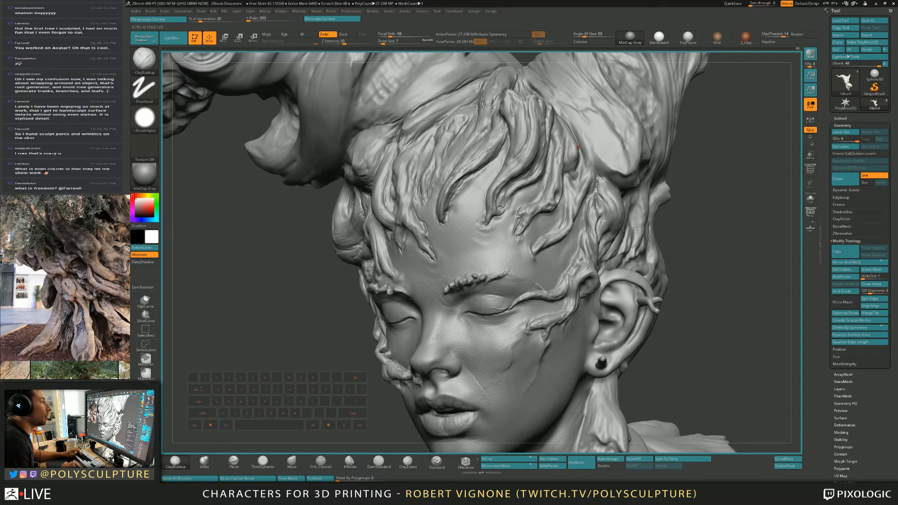
# Step: Carve creases between the upper strands near the stump with Orb_Cracks at draw size 11
pyautogui.moveTo(560, 163)
pyautogui.keyDown('alt'); pyautogui.mouseDown(button='right')
pyautogui.moveTo(552, 176)
pyautogui.moveTo(565, 210)
pyautogui.moveTo(557, 209)
pyautogui.mouseUp(button='right'); pyautogui.keyUp('alt')
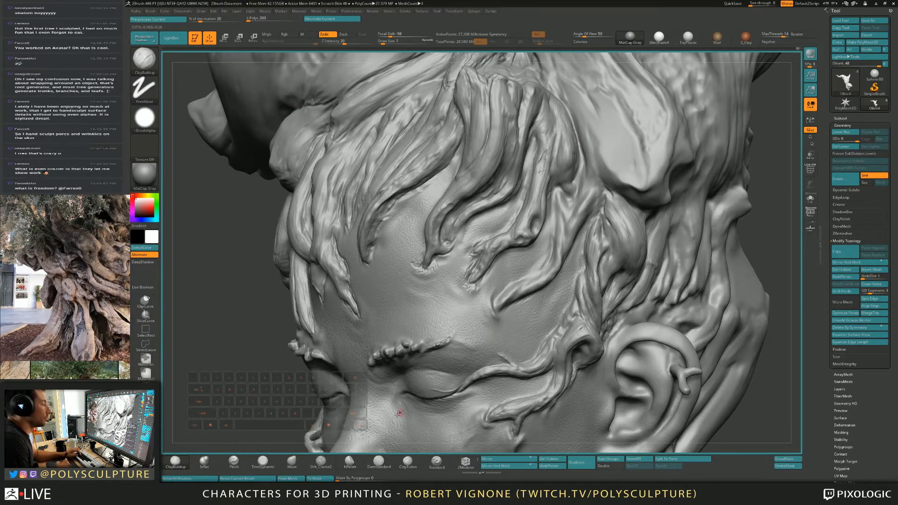
pyautogui.click(320, 461)
pyautogui.press(']')
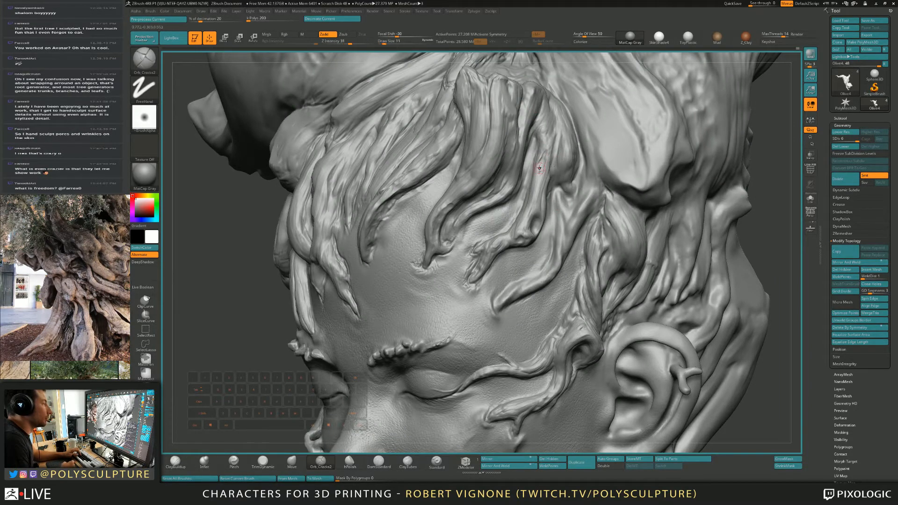
pyautogui.moveTo(540, 162)
pyautogui.mouseDown(button='right')
pyautogui.moveTo(553, 155)
pyautogui.moveTo(545, 152)
pyautogui.mouseUp(button='right')
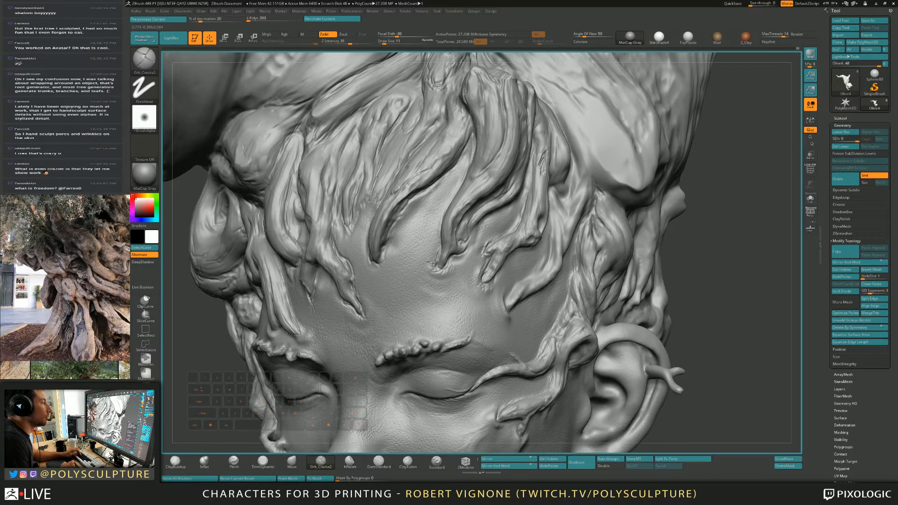
pyautogui.keyDown('alt'); pyautogui.moveTo(543, 171); pyautogui.dragTo(541, 210, button='right'); pyautogui.keyUp('alt')
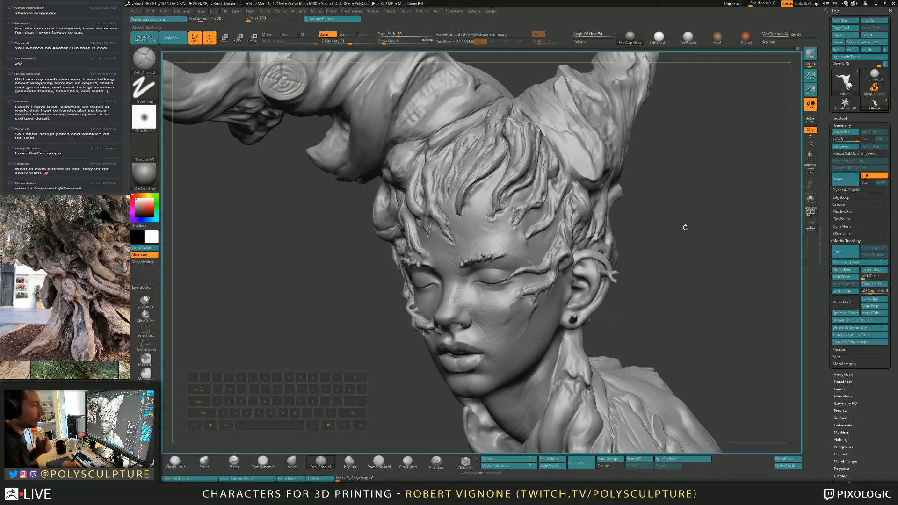
# Step: Adjust the contour of the forked strand's lower part with the Move brush, reducing the draw size from 46 to 22
pyautogui.moveTo(639, 218)
pyautogui.mouseDown(button='right')
pyautogui.moveTo(527, 193)
pyautogui.moveTo(513, 228)
pyautogui.mouseUp(button='right')
pyautogui.press('s')
pyautogui.moveTo(511, 232); pyautogui.dragTo(517, 233)
pyautogui.press('b')
pyautogui.press('m')
pyautogui.press('v')
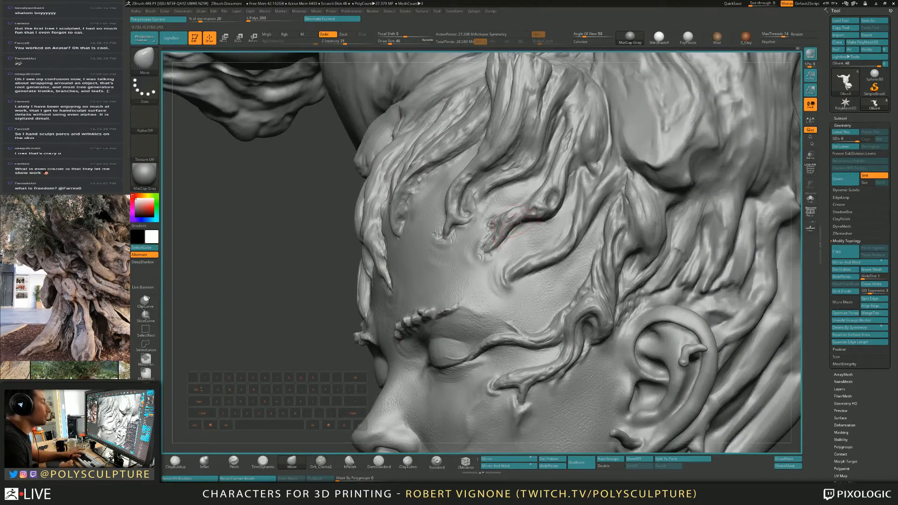
pyautogui.press('s')
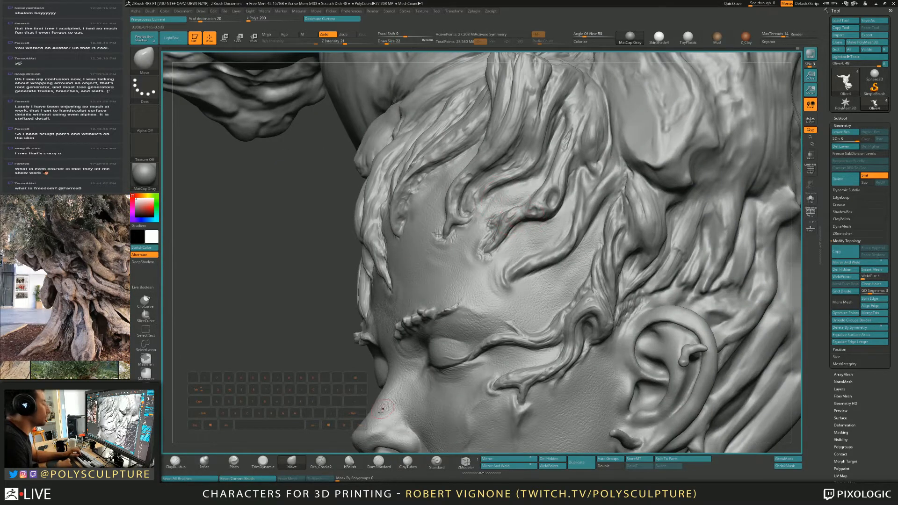
# Step: Carve along the strand above the forked one with Orb_Cracks at draw size 22 and texture it with small ClayBuildup bumps
pyautogui.click(321, 462)
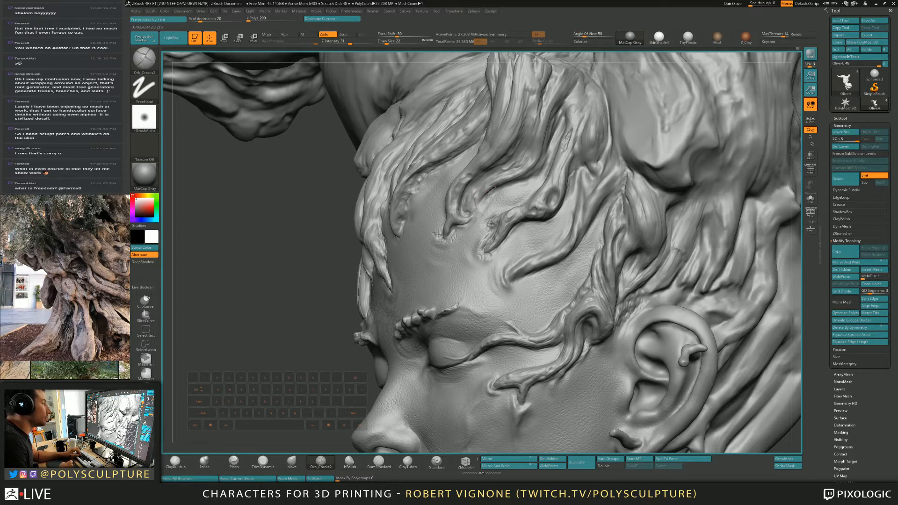
pyautogui.moveTo(512, 181)
pyautogui.mouseDown()
pyautogui.moveTo(537, 172)
pyautogui.moveTo(550, 142)
pyautogui.mouseUp()
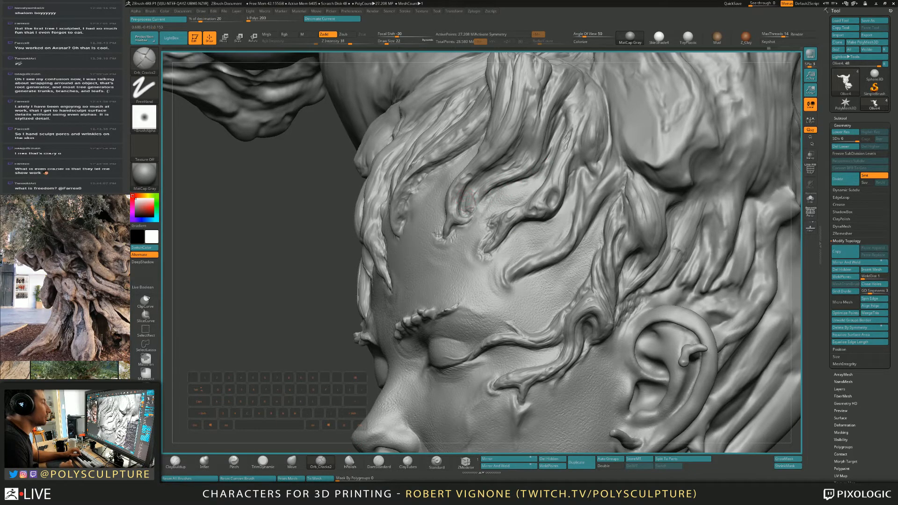
pyautogui.moveTo(466, 206); pyautogui.dragTo(463, 214)
pyautogui.press('1')
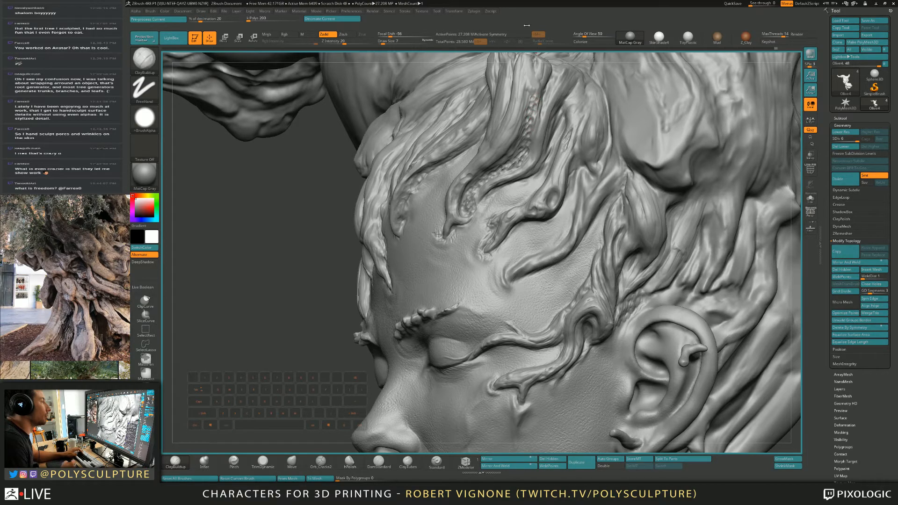
# Step: Examine the detailed hair strands on the whole head and horns from the side and front
pyautogui.moveTo(532, 115)
pyautogui.mouseDown(button='right')
pyautogui.moveTo(543, 283)
pyautogui.moveTo(533, 220)
pyautogui.mouseUp(button='right')
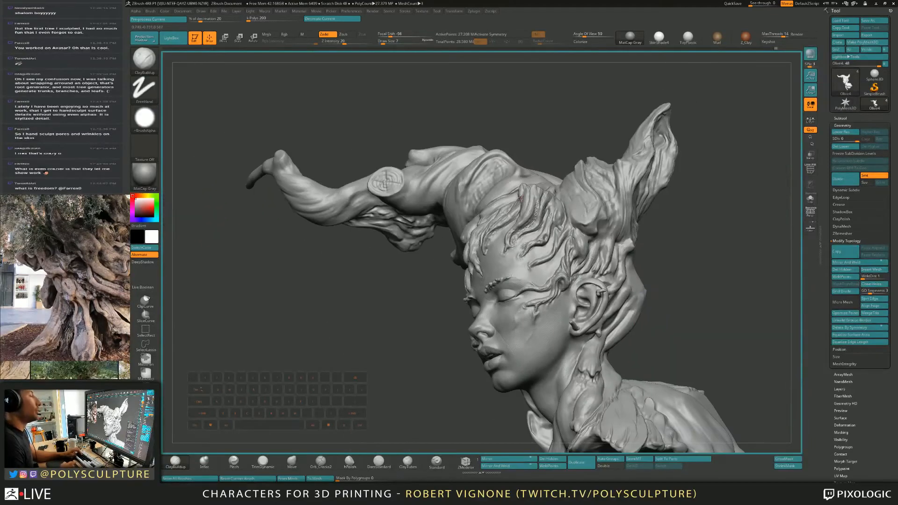
pyautogui.moveTo(640, 238); pyautogui.dragTo(681, 210, button='right')
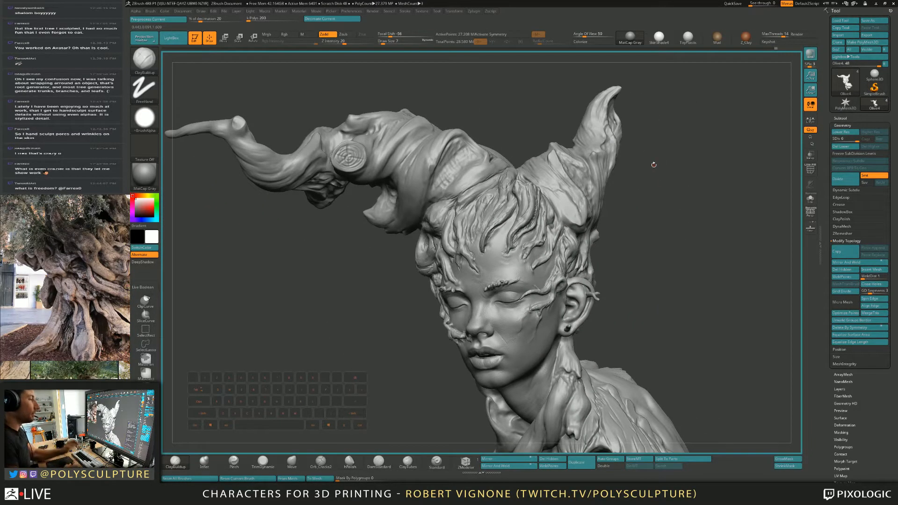
pyautogui.moveTo(653, 164); pyautogui.dragTo(531, 186, button='right')
pyautogui.keyDown('alt'); pyautogui.moveTo(547, 190); pyautogui.dragTo(515, 187, button='right'); pyautogui.keyUp('alt')
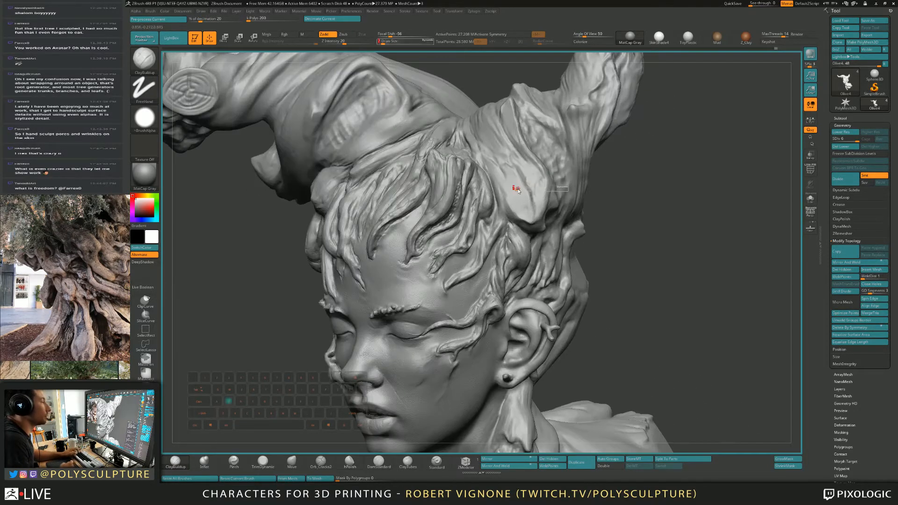
# Step: Build up rough bark ridges on the smooth lobe at the horn's base with ClayBuildup at draw size 16
pyautogui.press('s')
pyautogui.moveTo(515, 187); pyautogui.dragTo(488, 165)
pyautogui.press('s')
pyautogui.press('s')
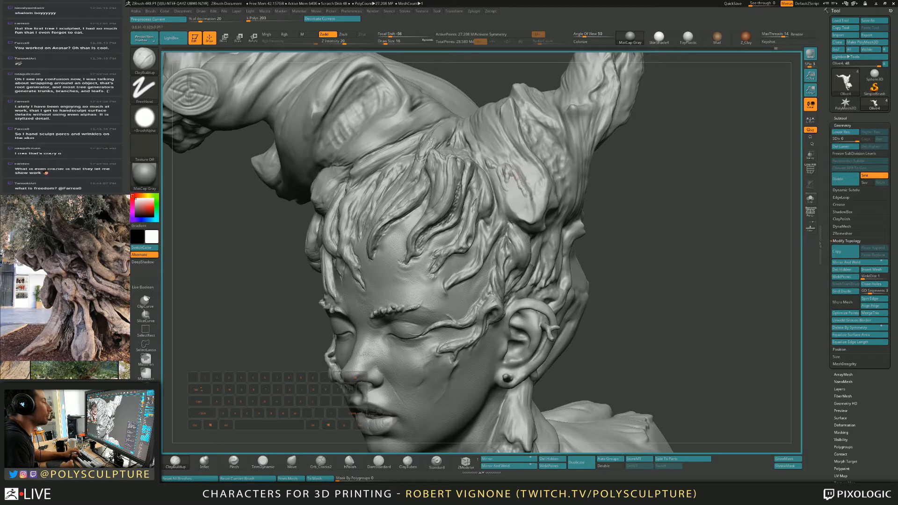
pyautogui.press('s')
pyautogui.moveTo(530, 207); pyautogui.dragTo(531, 206)
# Step: Flatten the new ridges on the horn-base lobe with an enlarged TrimDynamic brush
pyautogui.press('b')
pyautogui.press('t')
pyautogui.press('d')
pyautogui.press(']')
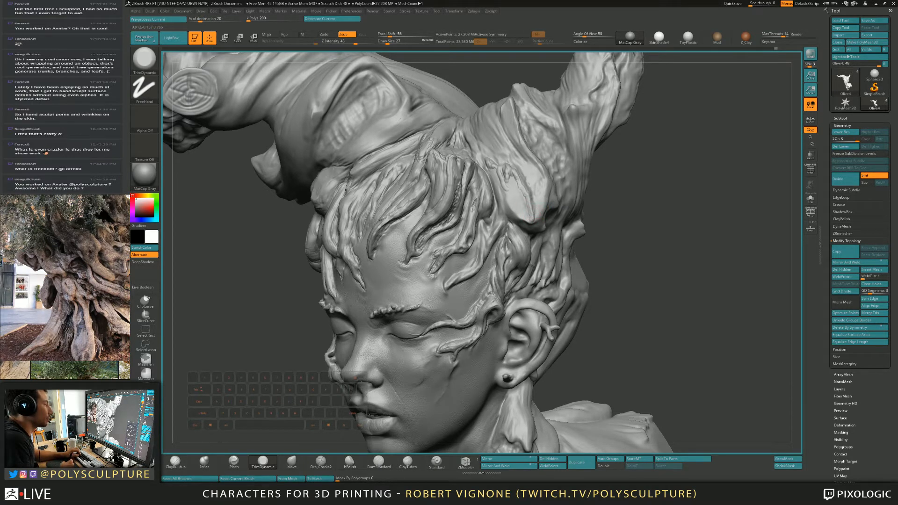
pyautogui.moveTo(509, 178); pyautogui.dragTo(509, 177)
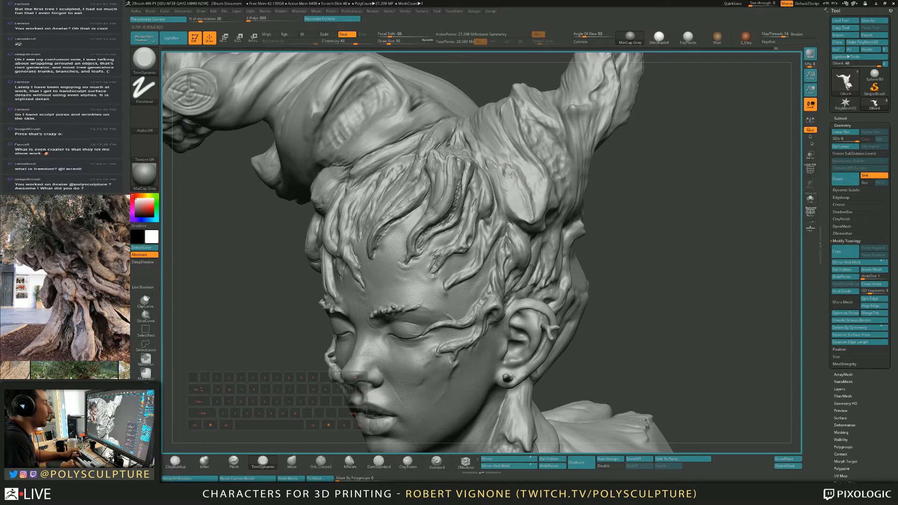
# Step: Lay lengthwise ClayBuildup strokes at draw size 25 over the horn-base lobe and along its edge facing the hair
pyautogui.press('b')
pyautogui.press('c')
pyautogui.press('b')
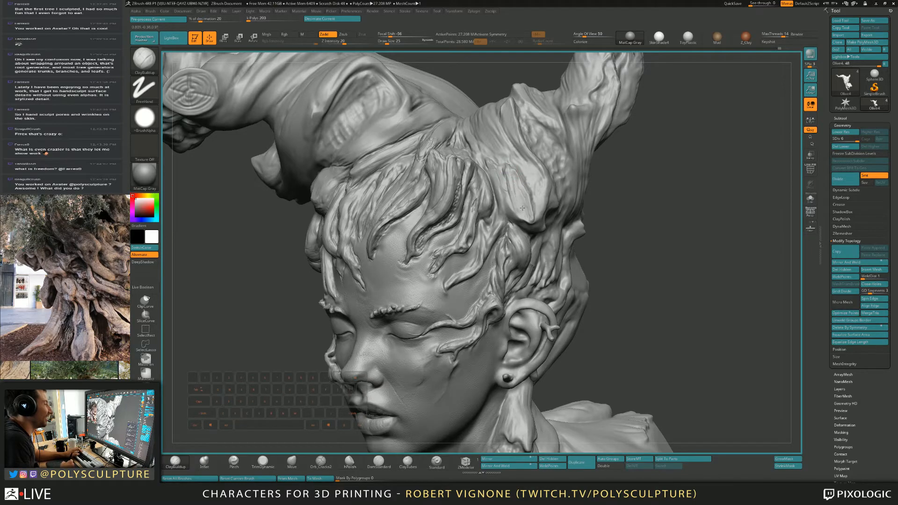
pyautogui.moveTo(522, 208)
pyautogui.mouseDown(button='right')
pyautogui.moveTo(538, 179)
pyautogui.moveTo(513, 202)
pyautogui.mouseUp(button='right')
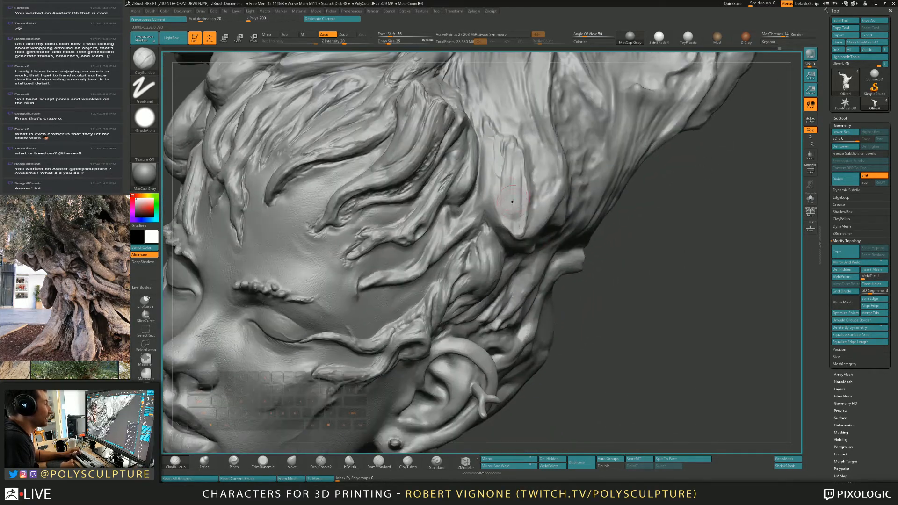
pyautogui.moveTo(516, 214); pyautogui.dragTo(514, 180)
pyautogui.moveTo(514, 221); pyautogui.dragTo(517, 164)
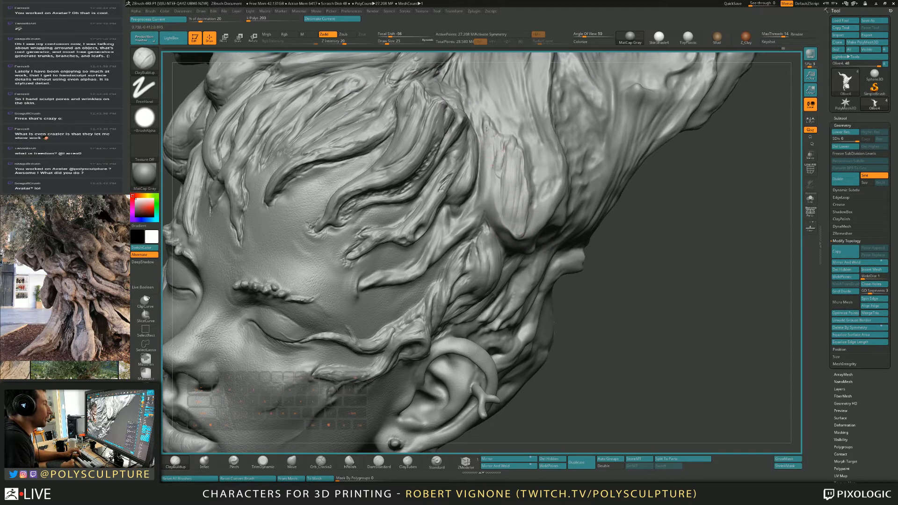
pyautogui.moveTo(490, 167); pyautogui.dragTo(508, 166, button='right')
pyautogui.moveTo(482, 125); pyautogui.dragTo(495, 168)
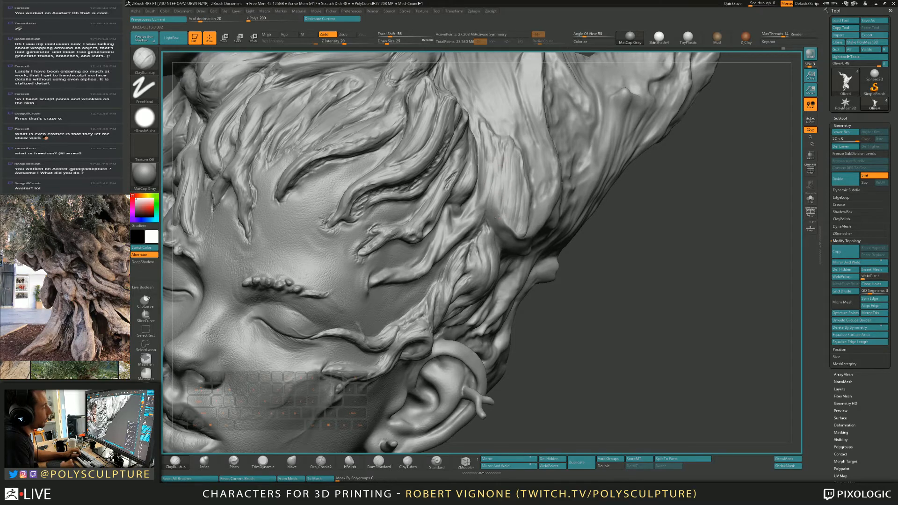
# Step: Extend the long ClayBuildup ridges from the lobe's upper edge down to its tip at draw size 25
pyautogui.moveTo(502, 206)
pyautogui.mouseDown(button='right')
pyautogui.moveTo(512, 204)
pyautogui.moveTo(502, 201)
pyautogui.moveTo(510, 186)
pyautogui.moveTo(506, 212)
pyautogui.mouseUp(button='right')
pyautogui.press('[')
pyautogui.press('[')
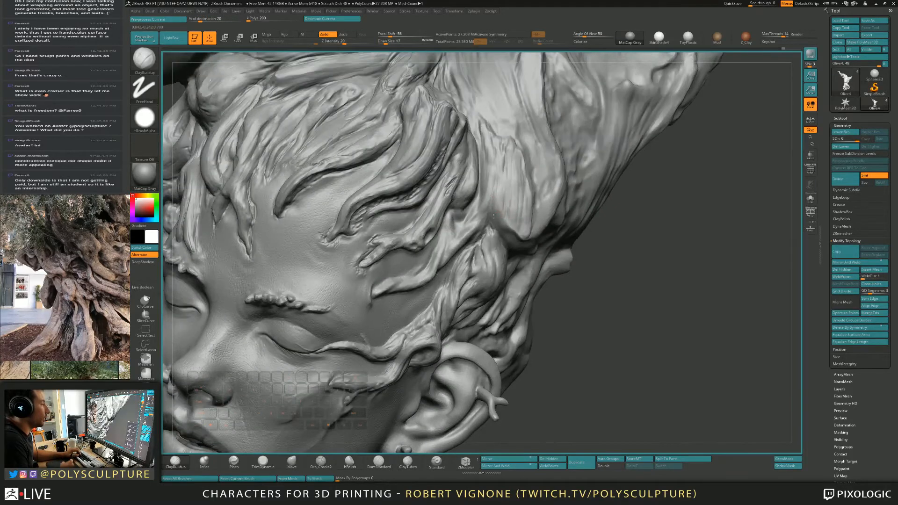
pyautogui.press(']')
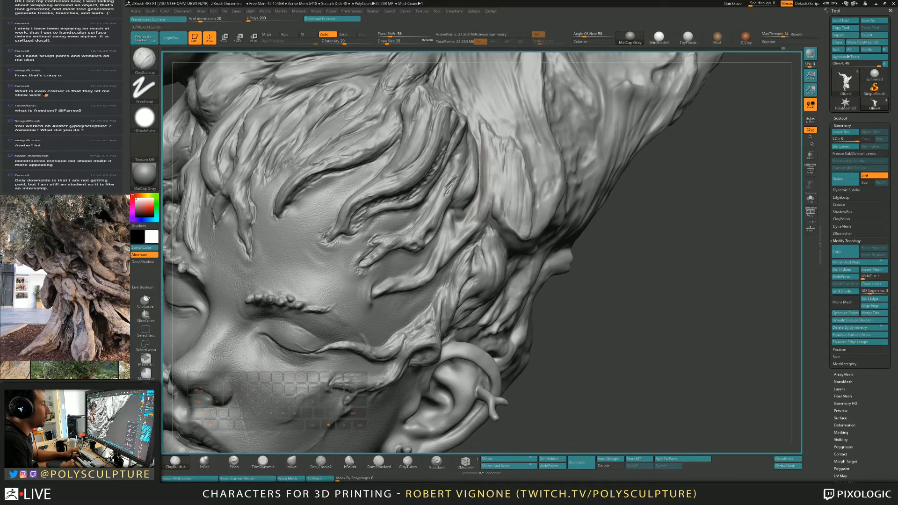
pyautogui.moveTo(498, 142); pyautogui.dragTo(521, 228)
pyautogui.moveTo(521, 182); pyautogui.dragTo(524, 225)
pyautogui.moveTo(516, 162); pyautogui.dragTo(520, 198)
# Step: Plane the lobe's ridges and lower edge with TrimDynamic, touching up the lower part with ClayBuildup between passes
pyautogui.press('s')
pyautogui.press('4')
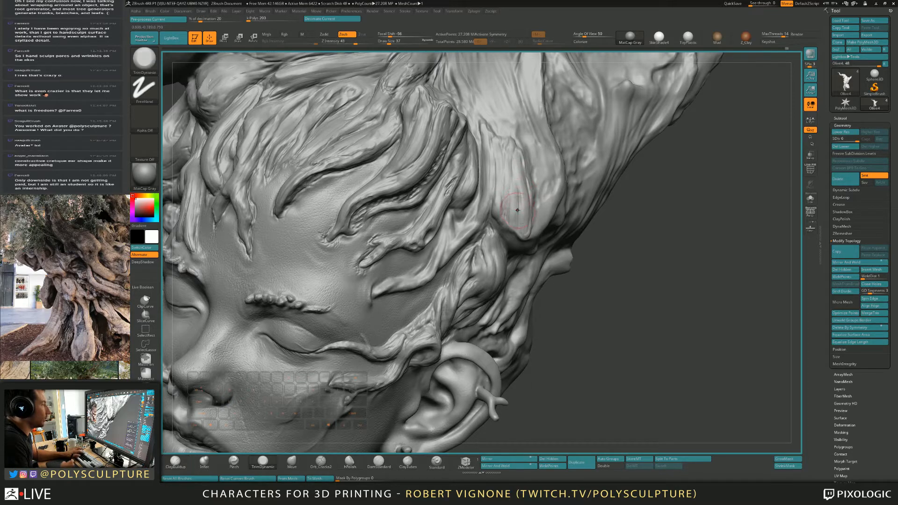
pyautogui.moveTo(489, 135); pyautogui.dragTo(510, 148)
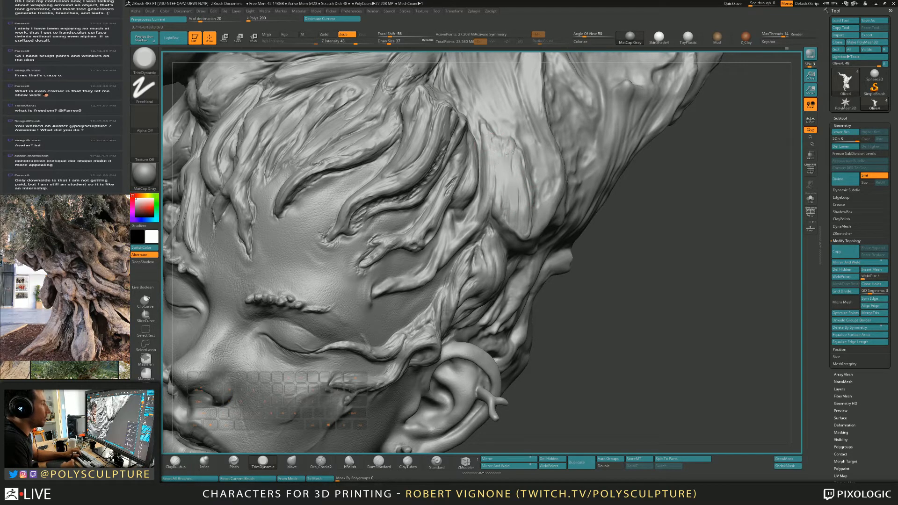
pyautogui.moveTo(505, 194); pyautogui.dragTo(512, 213)
pyautogui.moveTo(552, 211); pyautogui.dragTo(515, 220, button='right')
pyautogui.press('1')
pyautogui.moveTo(515, 212)
pyautogui.mouseDown()
pyautogui.moveTo(522, 234)
pyautogui.moveTo(523, 216)
pyautogui.mouseUp()
pyautogui.press('4')
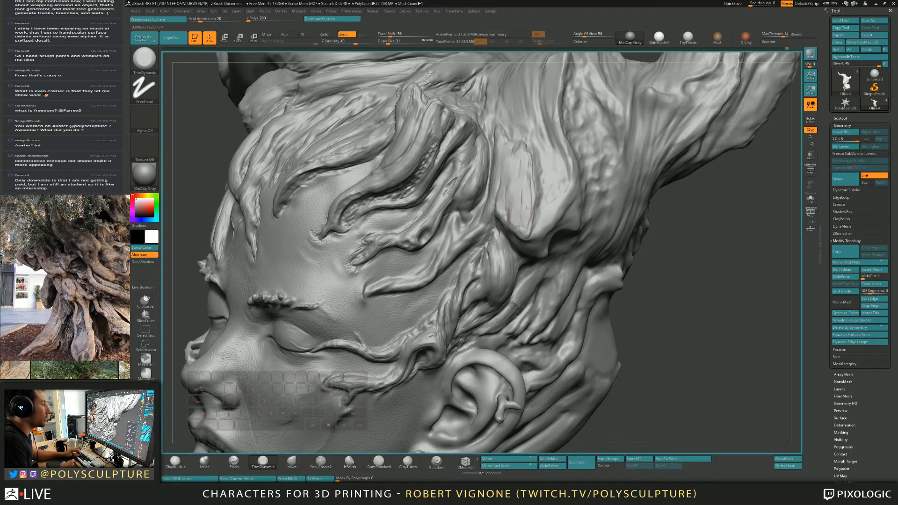
pyautogui.moveTo(526, 208); pyautogui.dragTo(552, 211, button='right')
pyautogui.press('s')
pyautogui.moveTo(516, 218); pyautogui.dragTo(513, 219)
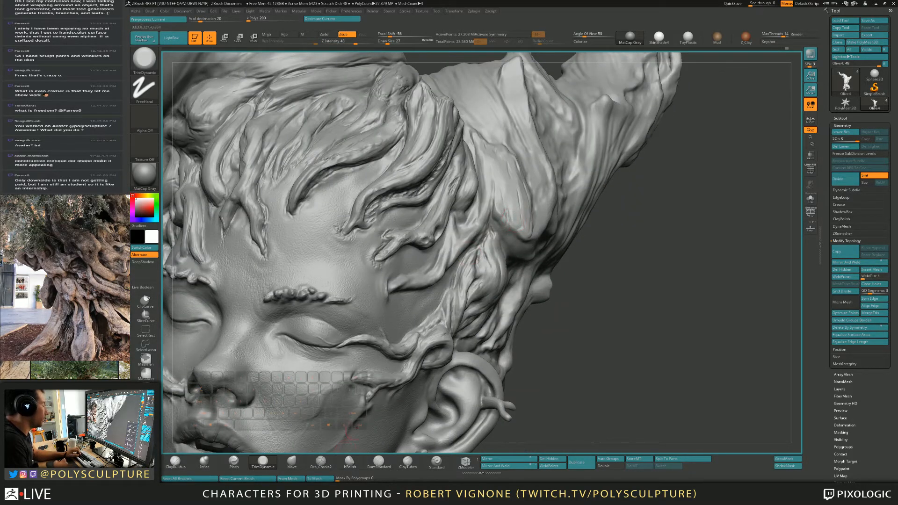
# Step: Build up the hair strands beside the lobe's lower end with ClayBuildup at draw size 17
pyautogui.moveTo(357, 427); pyautogui.dragTo(329, 428, button='right')
pyautogui.press('s')
pyautogui.moveTo(498, 209); pyautogui.dragTo(494, 209)
pyautogui.press('1')
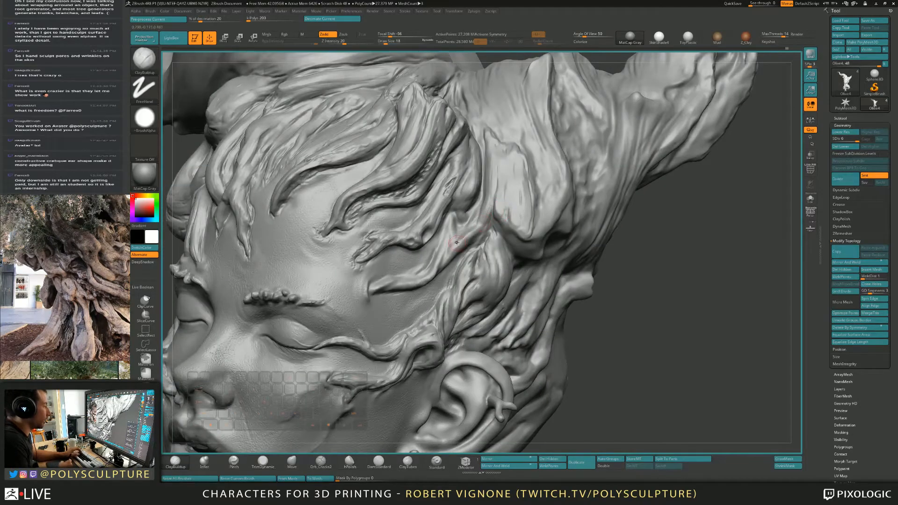
pyautogui.press('s')
pyautogui.moveTo(457, 242)
pyautogui.mouseDown()
pyautogui.moveTo(447, 255)
pyautogui.moveTo(452, 226)
pyautogui.moveTo(443, 235)
pyautogui.mouseUp()
pyautogui.press('s')
pyautogui.press('1')
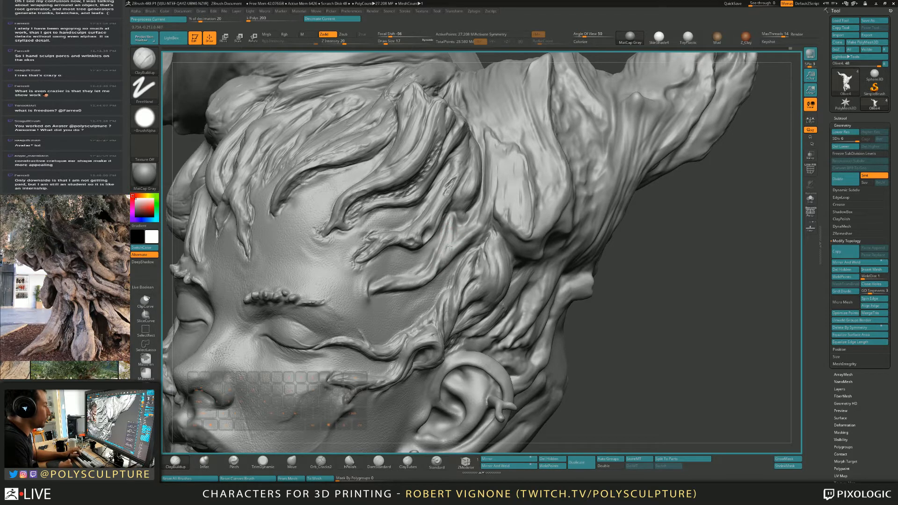
pyautogui.moveTo(473, 221)
pyautogui.mouseDown()
pyautogui.moveTo(476, 214)
pyautogui.moveTo(481, 236)
pyautogui.moveTo(483, 228)
pyautogui.mouseUp()
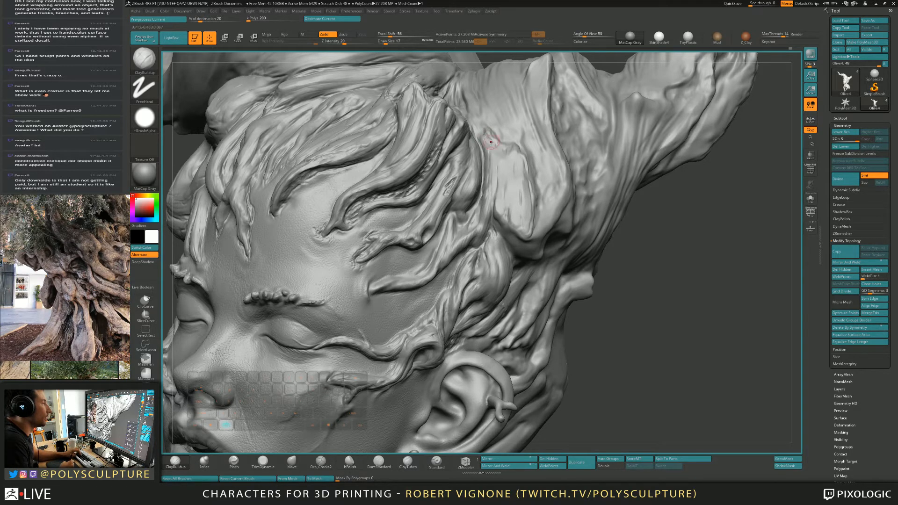
# Step: Carve into the lobe's upper edge and add long ClayBuildup ridges down its face at draw size 25
pyautogui.keyDown('alt'); pyautogui.moveTo(497, 151); pyautogui.dragTo(507, 150); pyautogui.keyUp('alt')
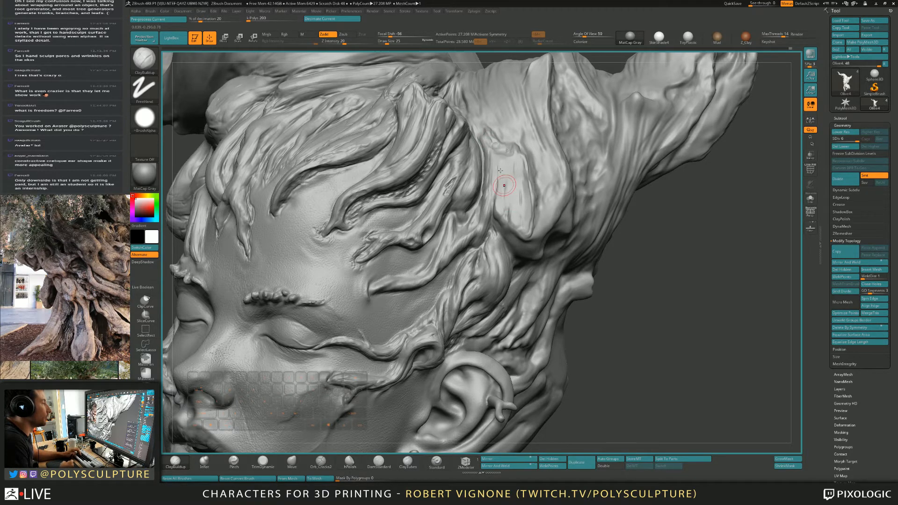
pyautogui.moveTo(502, 184)
pyautogui.mouseDown()
pyautogui.moveTo(498, 171)
pyautogui.moveTo(505, 206)
pyautogui.mouseUp()
pyautogui.moveTo(510, 164); pyautogui.dragTo(522, 220)
pyautogui.moveTo(520, 180); pyautogui.dragTo(524, 234)
# Step: Refine the lobe's pointed tip with small ClayBuildup strokes, adjusting the draw size between 13 and 17
pyautogui.press('s')
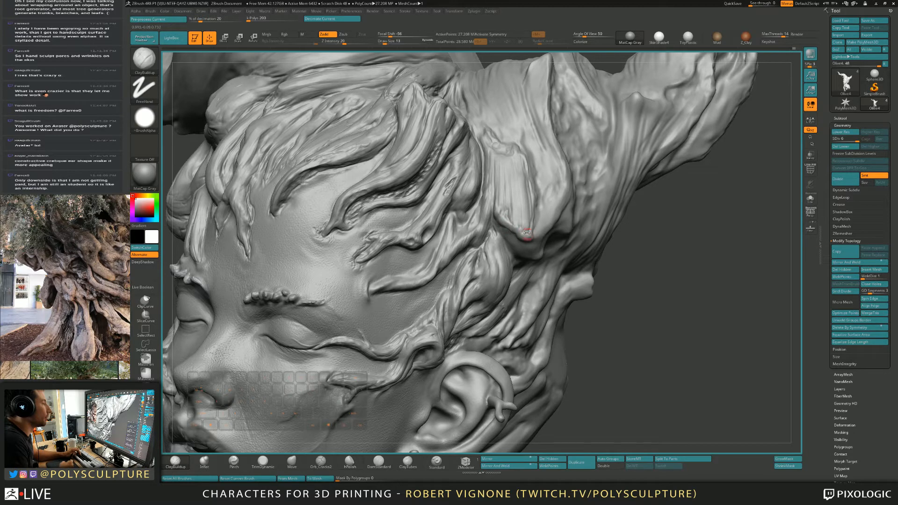
pyautogui.press('s')
pyautogui.moveTo(527, 233); pyautogui.dragTo(525, 233)
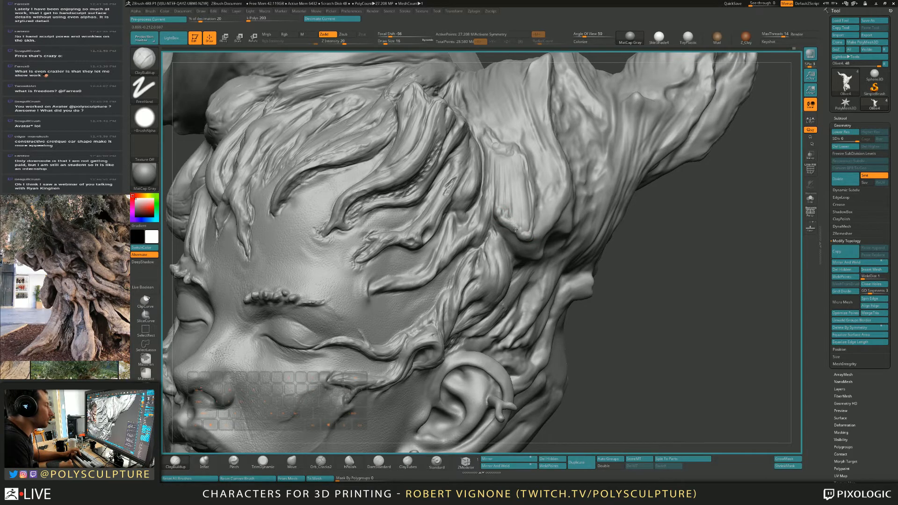
pyautogui.press('s')
pyautogui.moveTo(528, 230); pyautogui.dragTo(529, 230)
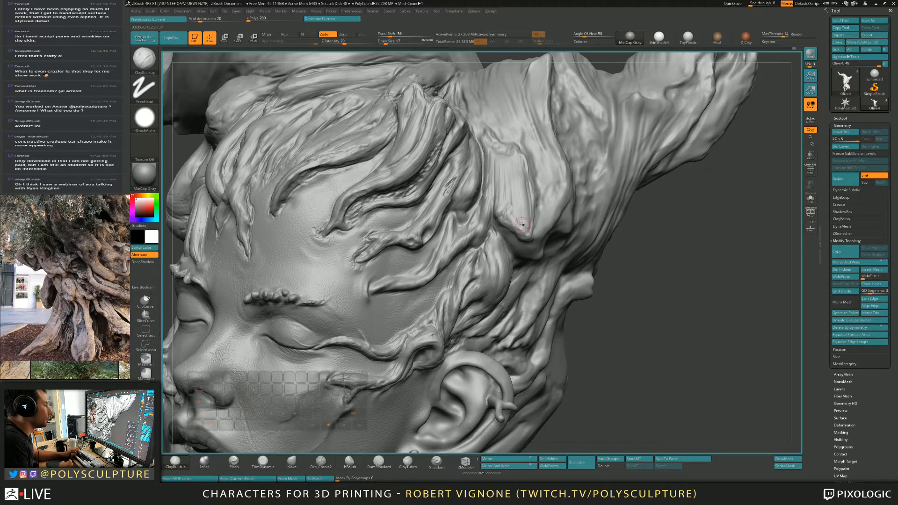
# Step: Polish the lower face and tip of the horn-base lobe with an enlarged hPolish brush
pyautogui.click(346, 464)
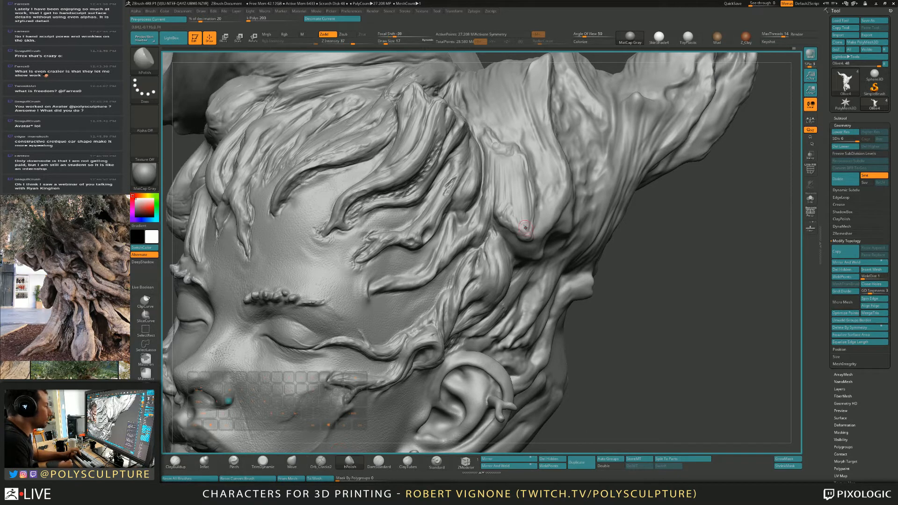
pyautogui.press('s')
pyautogui.moveTo(520, 223); pyautogui.dragTo(523, 223)
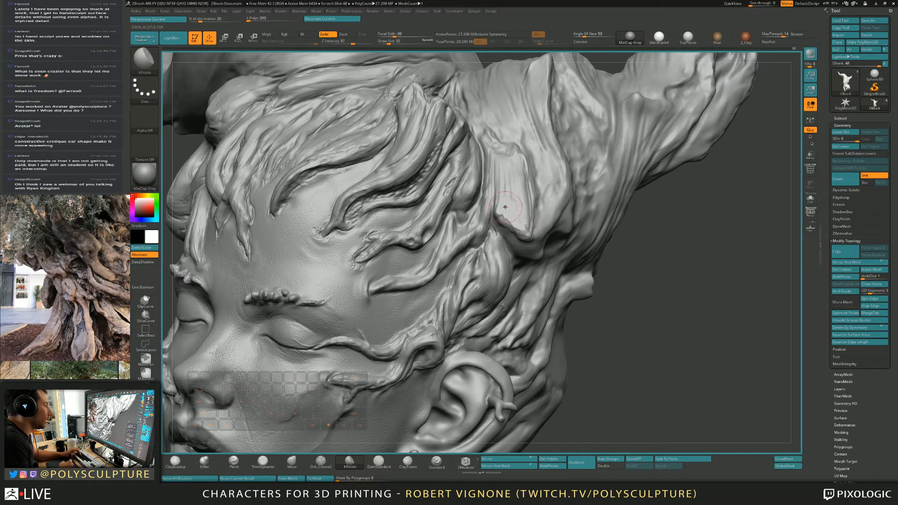
# Step: Flatten the lobe's broad face from several angles with TrimDynamic, raising the draw size to 82
pyautogui.moveTo(520, 194); pyautogui.dragTo(515, 201, button='right')
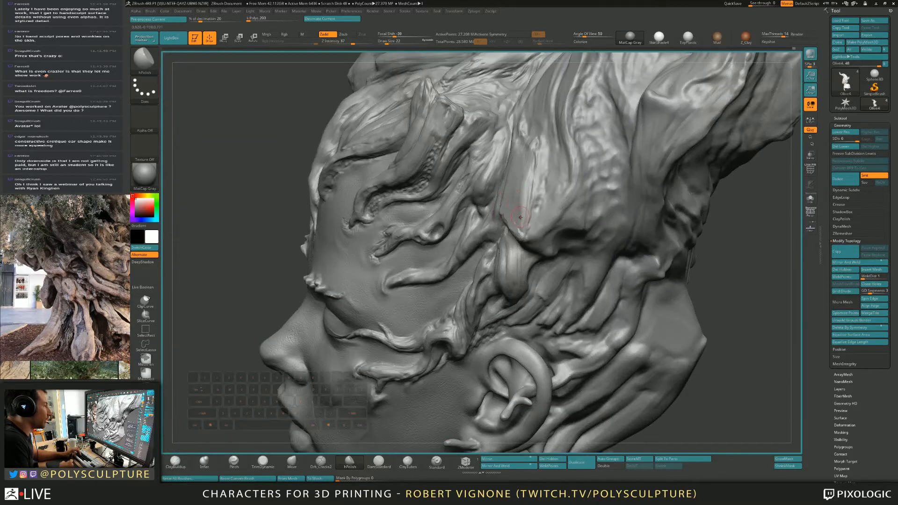
pyautogui.press('4')
pyautogui.moveTo(526, 203); pyautogui.dragTo(529, 195)
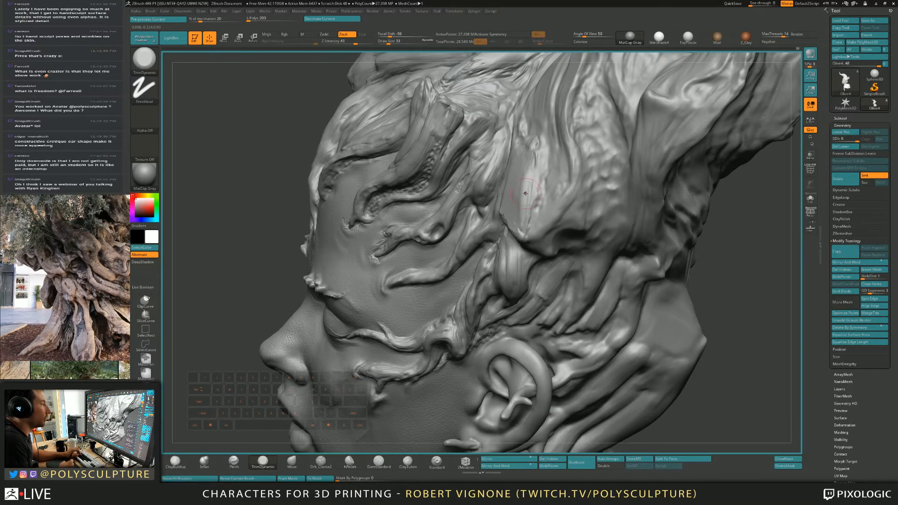
pyautogui.moveTo(530, 195); pyautogui.dragTo(514, 199, button='right')
pyautogui.press('s')
pyautogui.moveTo(514, 200); pyautogui.dragTo(519, 200)
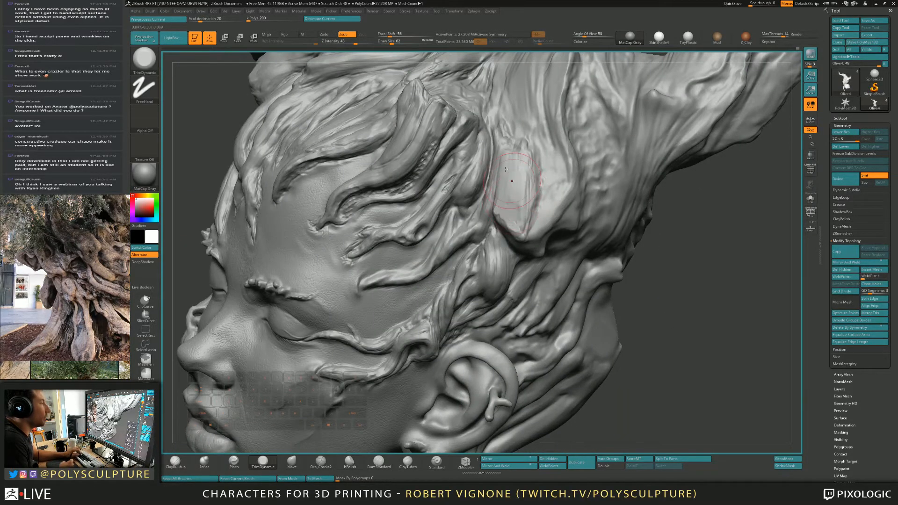
pyautogui.moveTo(505, 169); pyautogui.dragTo(513, 172)
pyautogui.moveTo(512, 171); pyautogui.dragTo(548, 190, button='right')
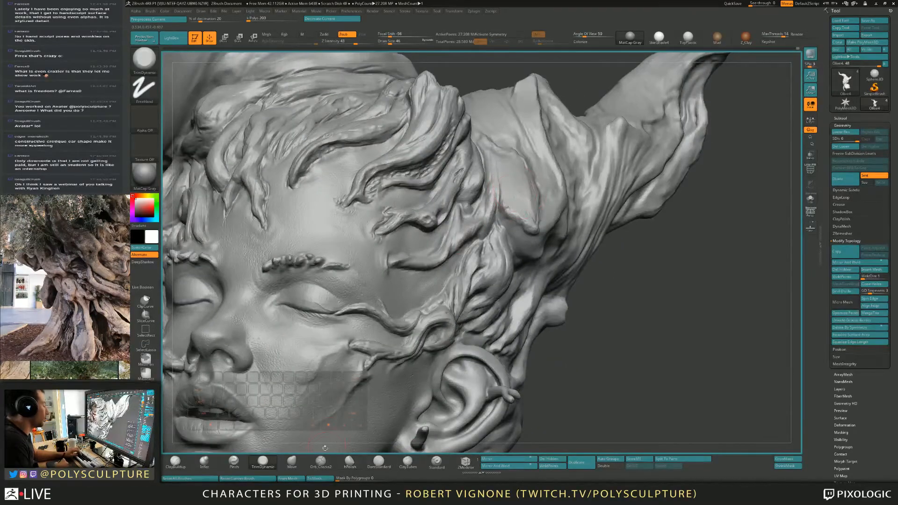
# Step: Carve fine lengthwise cracks into the lobe's face and upper edge with Orb_Cracks at draw size 14
pyautogui.click(321, 462)
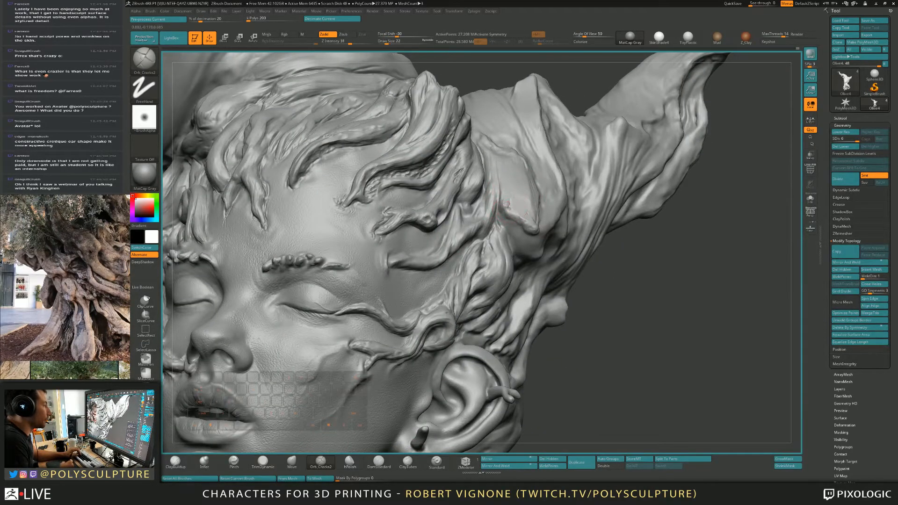
pyautogui.press('[')
pyautogui.moveTo(527, 213)
pyautogui.mouseDown()
pyautogui.moveTo(519, 167)
pyautogui.moveTo(514, 177)
pyautogui.mouseUp()
pyautogui.moveTo(515, 195); pyautogui.dragTo(506, 220, button='right')
pyautogui.moveTo(511, 154)
pyautogui.mouseDown()
pyautogui.moveTo(510, 178)
pyautogui.moveTo(504, 159)
pyautogui.mouseUp()
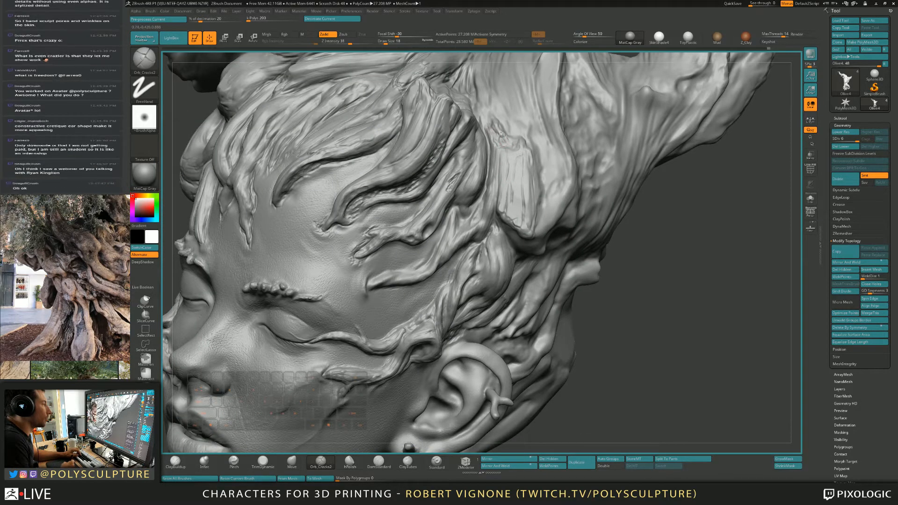
# Step: Extend the Orb_Cracks grooves along the lobe's rear side, enlarging the draw size from 14 to 23
pyautogui.moveTo(517, 140); pyautogui.dragTo(495, 141, button='right')
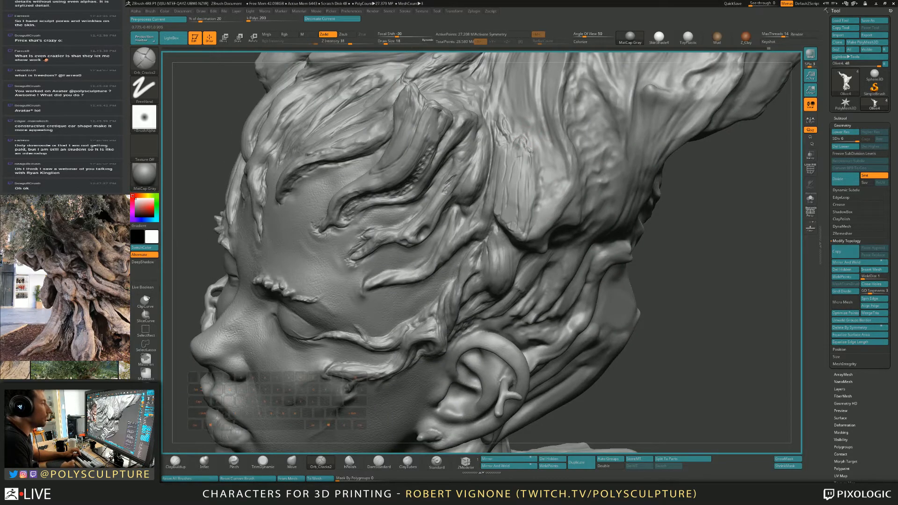
pyautogui.moveTo(530, 152)
pyautogui.mouseDown()
pyautogui.moveTo(530, 232)
pyautogui.moveTo(534, 223)
pyautogui.mouseUp()
pyautogui.press(']')
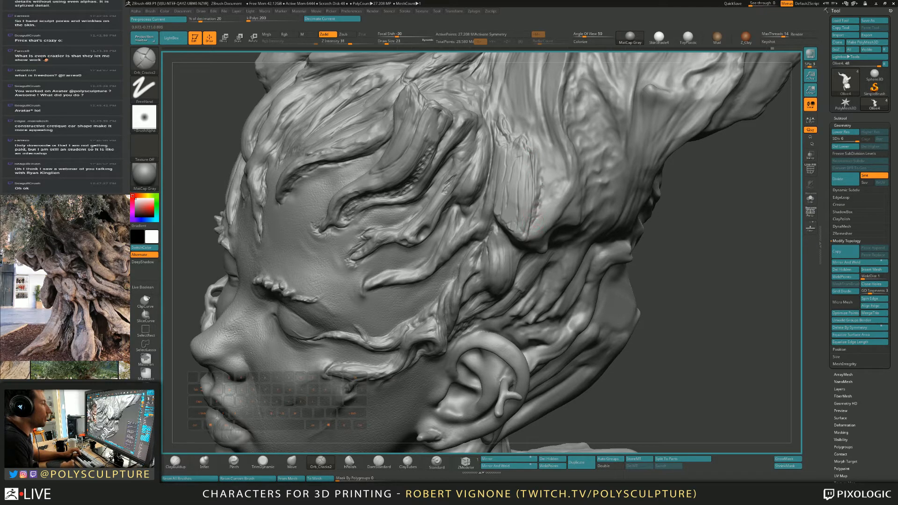
pyautogui.moveTo(541, 164); pyautogui.dragTo(536, 153)
# Step: Build up bark ridges on the horn base behind the cracked lobe with ClayBuildup at draw sizes 25 and 14
pyautogui.moveTo(532, 137)
pyautogui.keyDown('alt'); pyautogui.mouseDown(button='right')
pyautogui.moveTo(526, 173)
pyautogui.moveTo(522, 143)
pyautogui.moveTo(533, 174)
pyautogui.mouseUp(button='right'); pyautogui.keyUp('alt')
pyautogui.press('b')
pyautogui.press('c')
pyautogui.press('b')
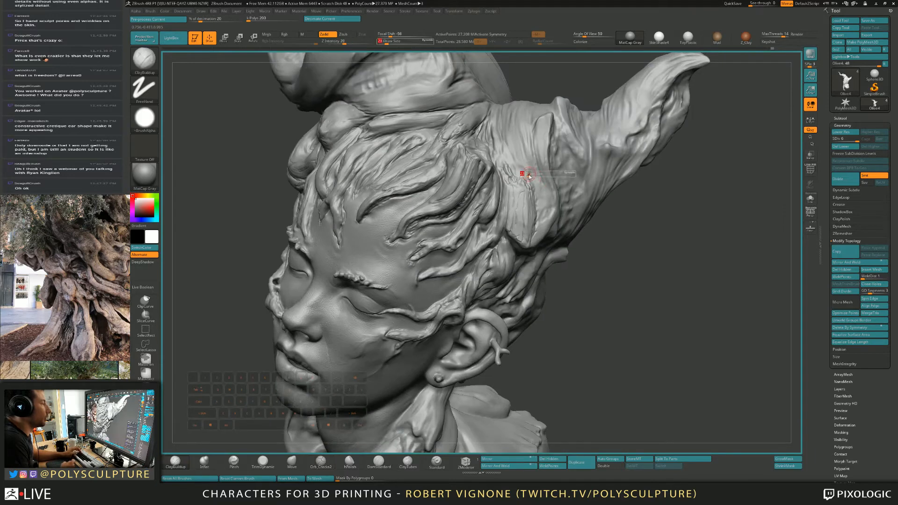
pyautogui.moveTo(521, 139)
pyautogui.mouseDown()
pyautogui.moveTo(518, 172)
pyautogui.moveTo(530, 142)
pyautogui.moveTo(528, 175)
pyautogui.moveTo(544, 213)
pyautogui.mouseUp()
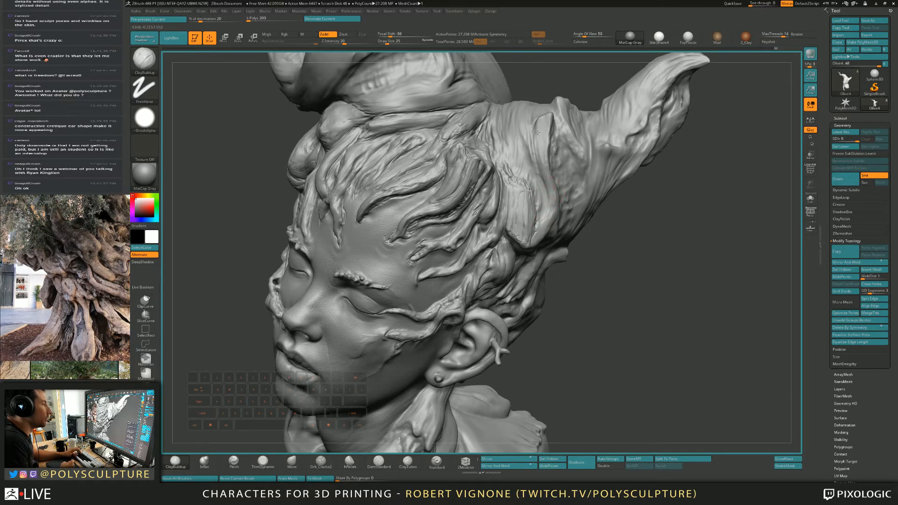
pyautogui.press('[')
pyautogui.press('[')
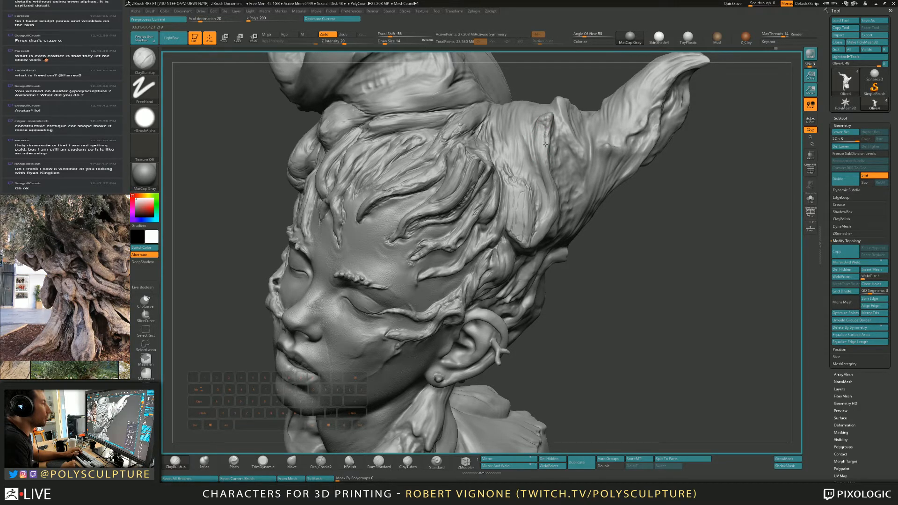
pyautogui.moveTo(547, 151); pyautogui.dragTo(546, 162)
# Step: Polish the ridge on the horn base behind the cracked lobe with hPolish, adjusting the draw size
pyautogui.press('b')
pyautogui.press('h')
pyautogui.press('p')
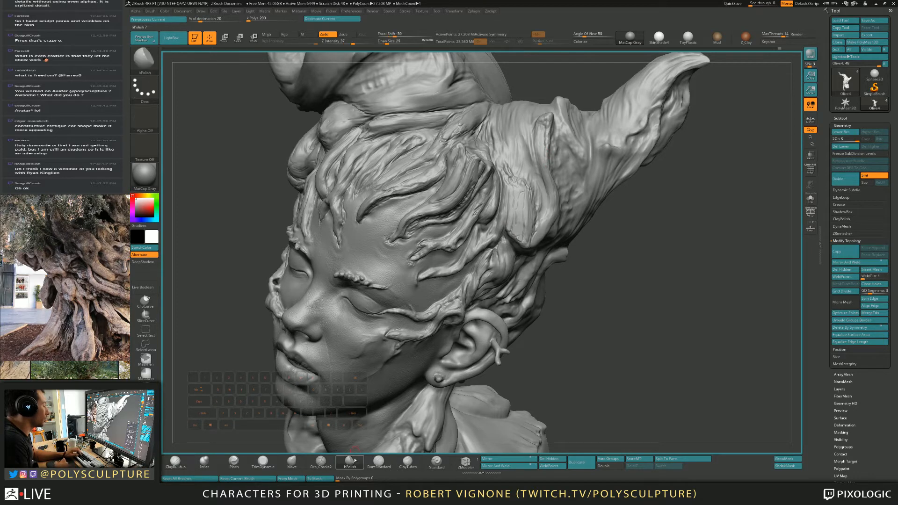
pyautogui.press(']')
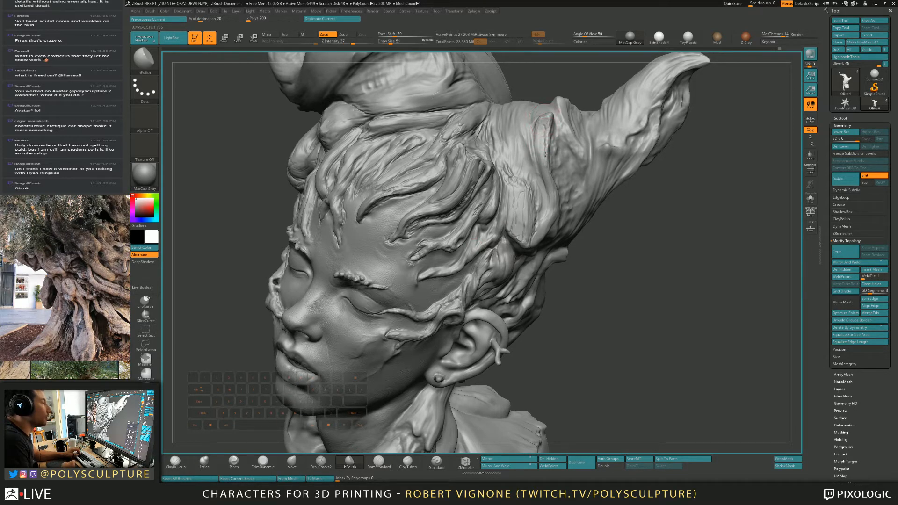
pyautogui.press('[')
pyautogui.moveTo(687, 290)
pyautogui.mouseDown()
pyautogui.moveTo(619, 269)
pyautogui.moveTo(613, 276)
pyautogui.mouseUp()
pyautogui.press('s')
pyautogui.moveTo(539, 132); pyautogui.dragTo(525, 137)
# Step: Reshape the lobe's edge and the neighbouring ridge with the Move brush, reducing the draw size from 104
pyautogui.press('b')
pyautogui.press('m')
pyautogui.press('v')
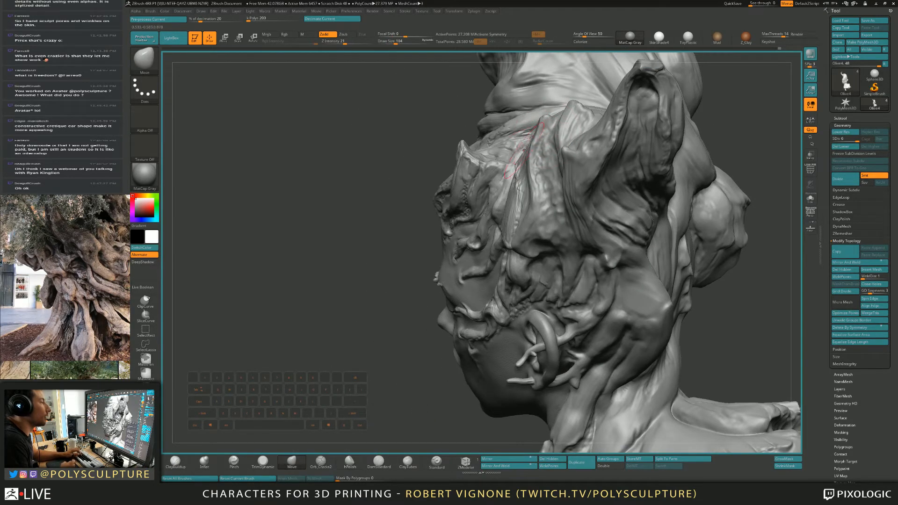
pyautogui.moveTo(524, 149); pyautogui.dragTo(546, 178, button='right')
pyautogui.press('s')
pyautogui.moveTo(531, 189); pyautogui.dragTo(522, 192)
pyautogui.moveTo(522, 192); pyautogui.dragTo(529, 198, button='right')
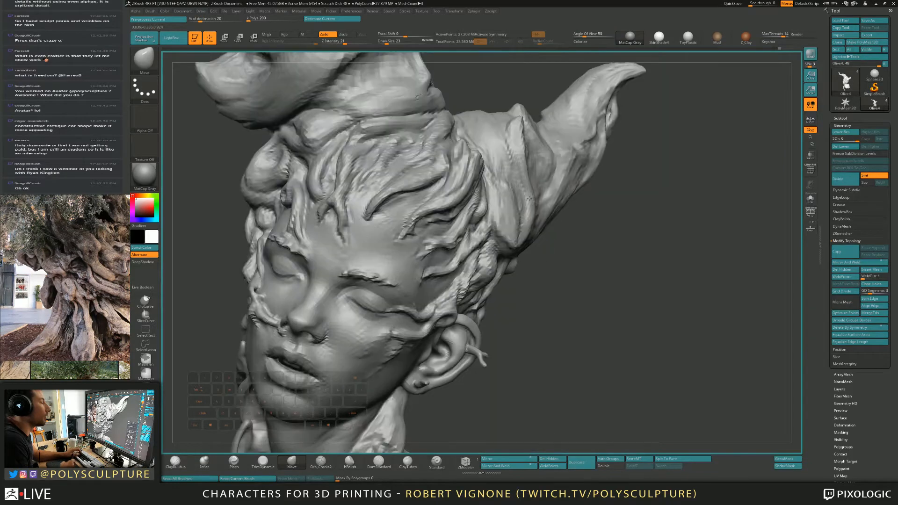
# Step: Build up the lobe's lower end with ClayBuildup at draw size 23 and flatten it with TrimDynamic
pyautogui.press('b')
pyautogui.press('c')
pyautogui.press('b')
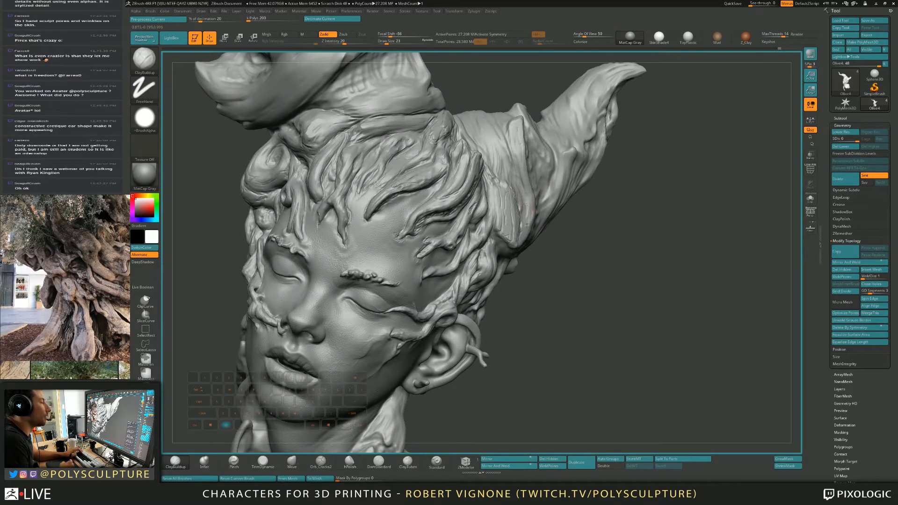
pyautogui.moveTo(522, 235); pyautogui.dragTo(523, 239, button='right')
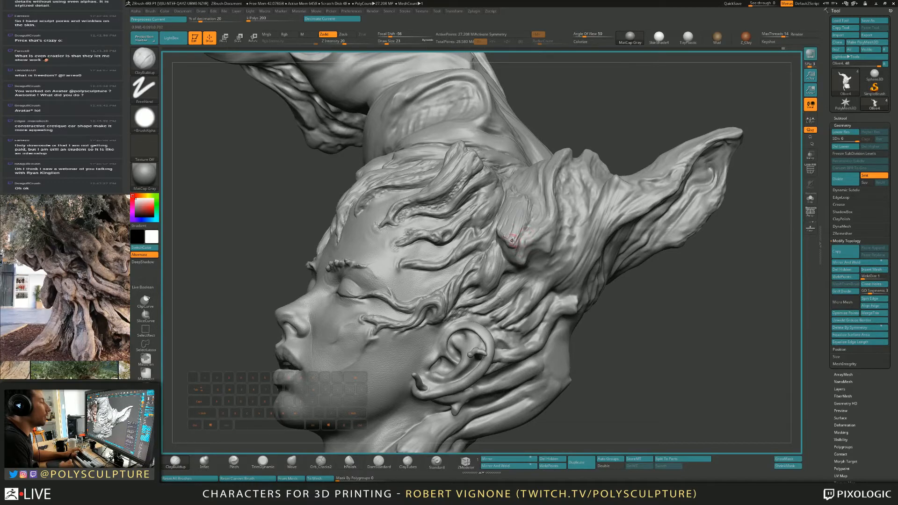
pyautogui.press('b')
pyautogui.press('t')
pyautogui.press('d')
pyautogui.moveTo(509, 241); pyautogui.dragTo(491, 239, button='right')
# Step: Add bark ridges under the lobe's lower edge with ClayBuildup, then flatten them with TrimDynamic at draw size 16
pyautogui.press('b')
pyautogui.press('c')
pyautogui.press('b')
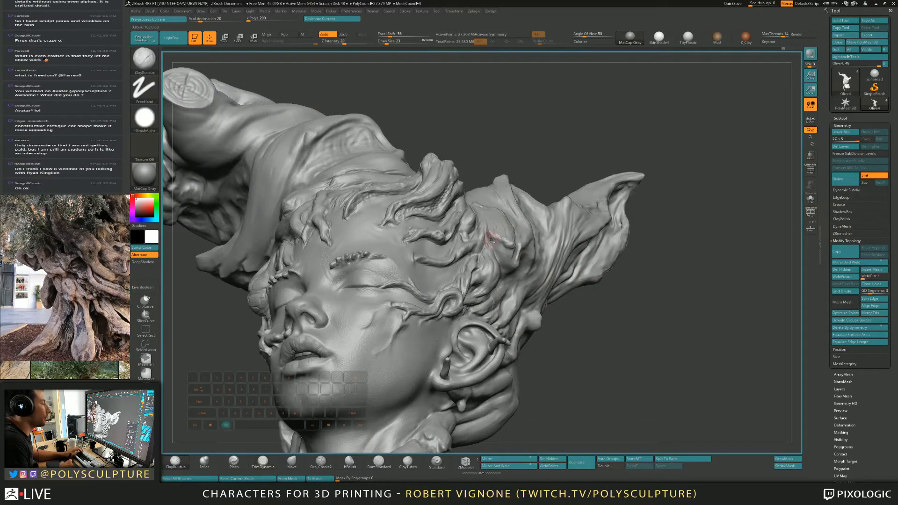
pyautogui.moveTo(490, 243); pyautogui.dragTo(505, 256)
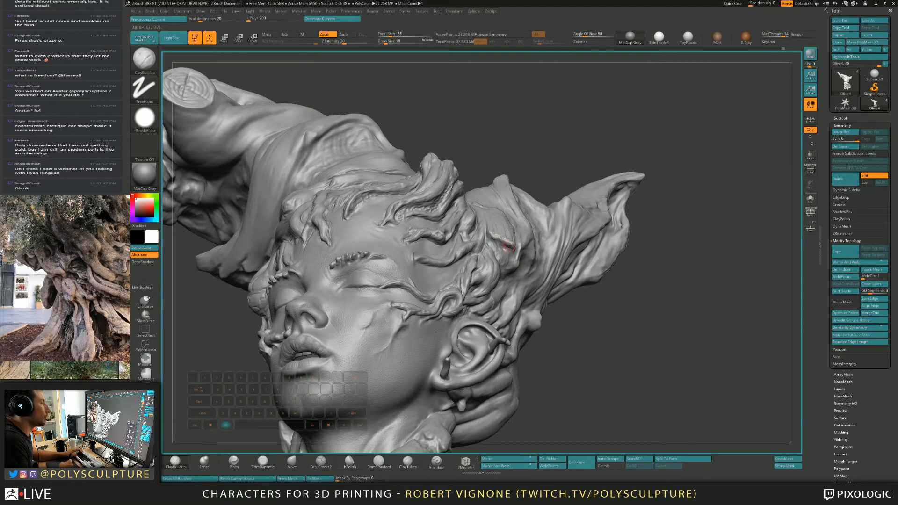
pyautogui.moveTo(503, 241); pyautogui.dragTo(501, 257, button='right')
pyautogui.press('4')
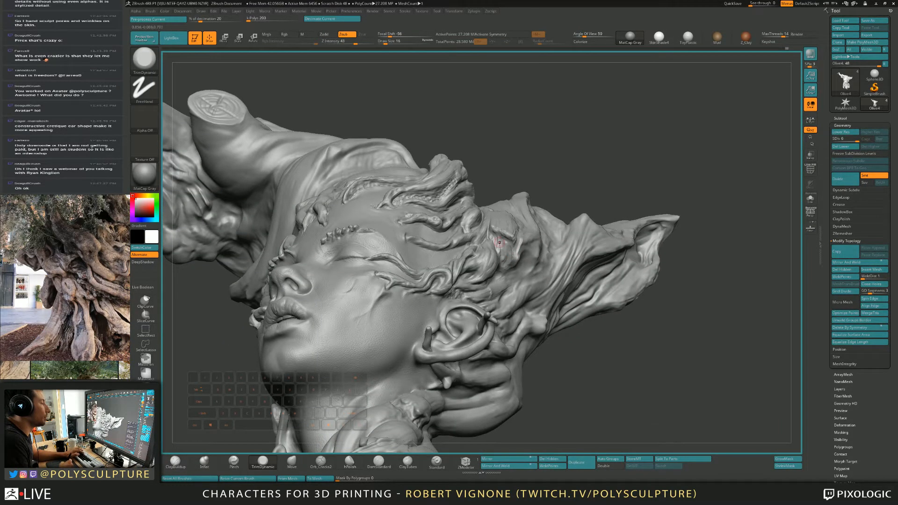
pyautogui.keyDown('ctrl'); pyautogui.moveTo(480, 201); pyautogui.dragTo(486, 195, button='right'); pyautogui.keyUp('ctrl')
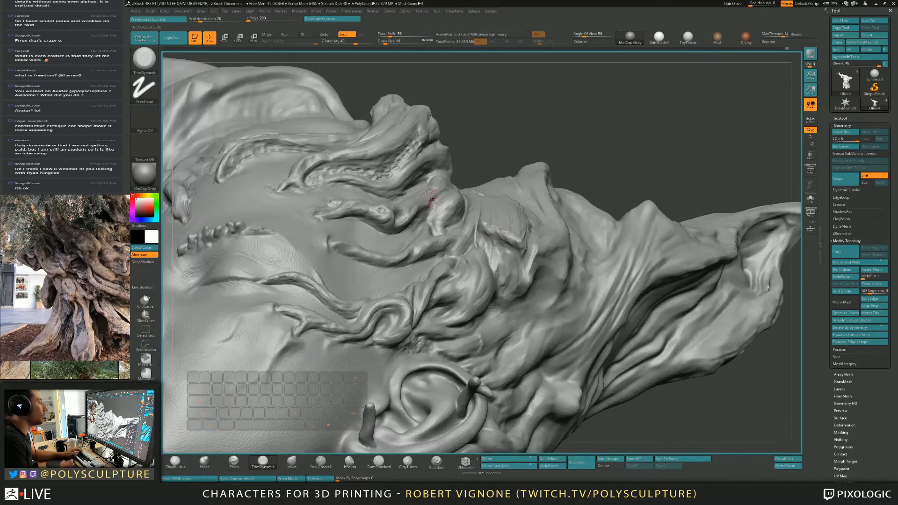
pyautogui.moveTo(331, 180); pyautogui.dragTo(348, 203, button='right')
# Step: Save the current tool to disk
pyautogui.click(873, 20)
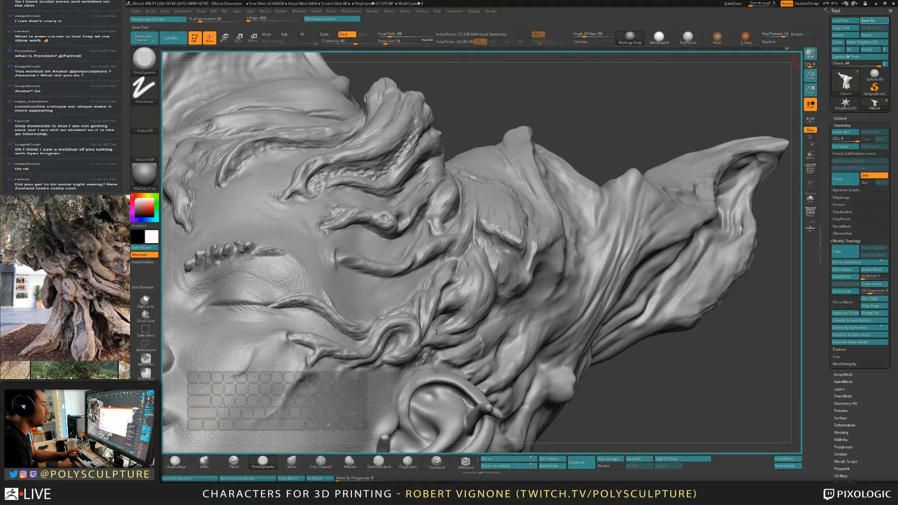
pyautogui.click(691, 357)
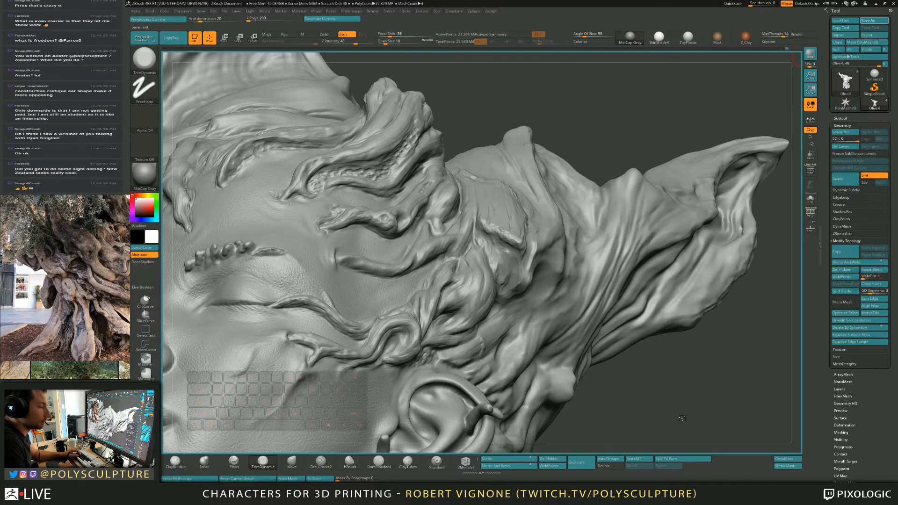
# Step: Carve cracks into the root strands beside the lobe with Orb_Cracks, reducing the draw size to 13
pyautogui.moveTo(679, 410); pyautogui.dragTo(601, 252)
pyautogui.moveTo(579, 131); pyautogui.dragTo(571, 135)
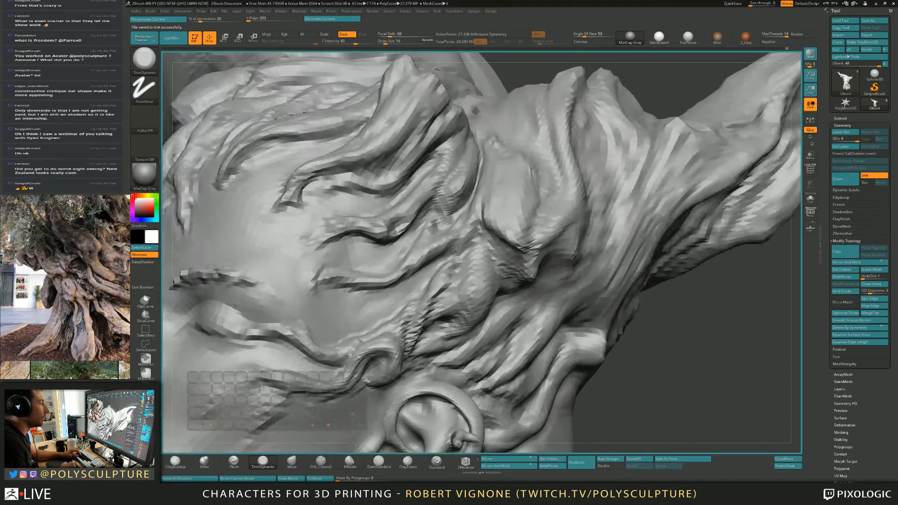
pyautogui.moveTo(499, 214)
pyautogui.mouseDown(button='right')
pyautogui.moveTo(505, 201)
pyautogui.moveTo(484, 205)
pyautogui.mouseUp(button='right')
pyautogui.press('s')
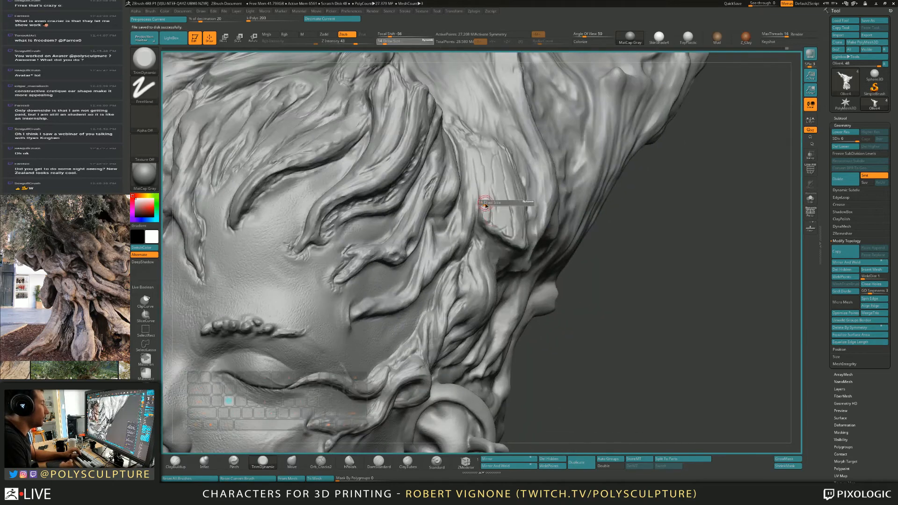
pyautogui.click(484, 205)
pyautogui.click(320, 466)
pyautogui.press(']')
pyautogui.press(']')
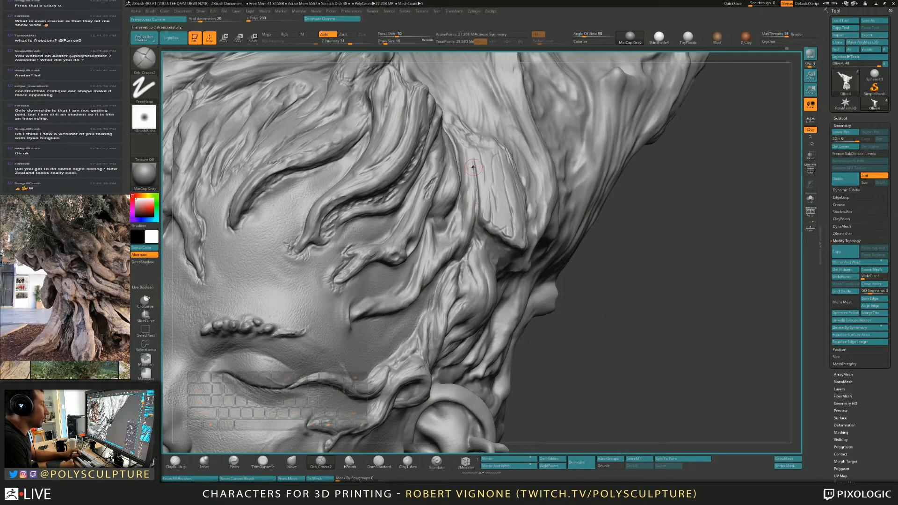
pyautogui.press('[')
pyautogui.moveTo(448, 228)
pyautogui.mouseDown()
pyautogui.moveTo(456, 206)
pyautogui.moveTo(441, 241)
pyautogui.mouseUp()
pyautogui.moveTo(439, 238); pyautogui.dragTo(429, 225, button='right')
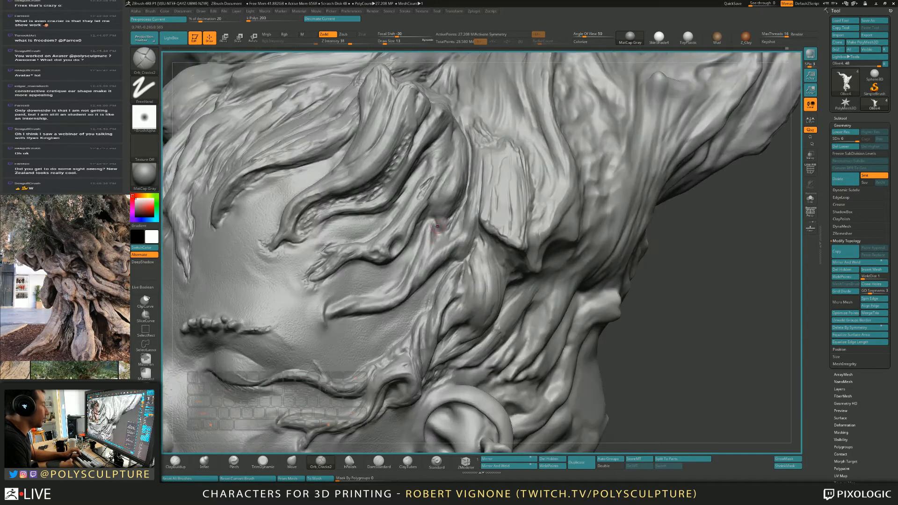
# Step: Deepen the grooves between the temple strands with Orb_Cracks at draw sizes 20 and 11
pyautogui.press(']')
pyautogui.press(']')
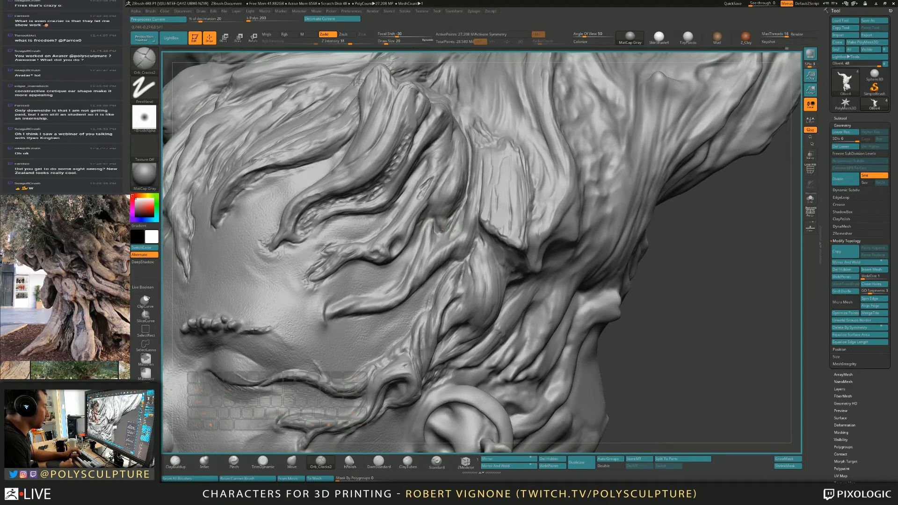
pyautogui.moveTo(423, 231); pyautogui.dragTo(445, 219, button='right')
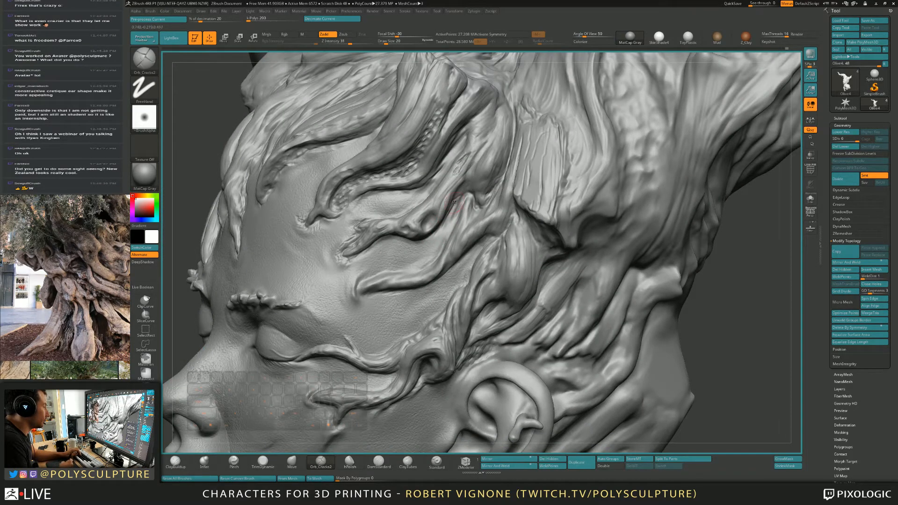
pyautogui.press('[')
pyautogui.press('[')
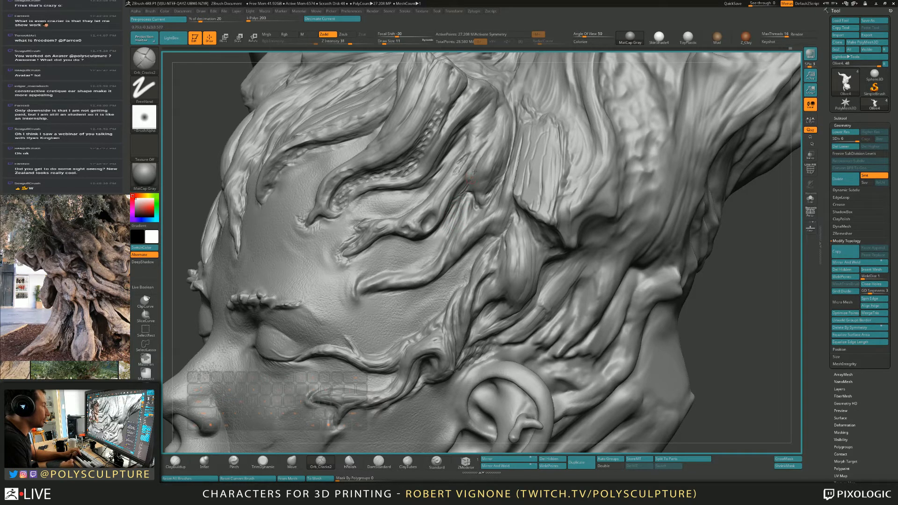
# Step: Build up the temple strand below the lobe with ClayBuildup at draw size 14 and flatten its planes with TrimDynamic
pyautogui.press('b')
pyautogui.press('c')
pyautogui.press('b')
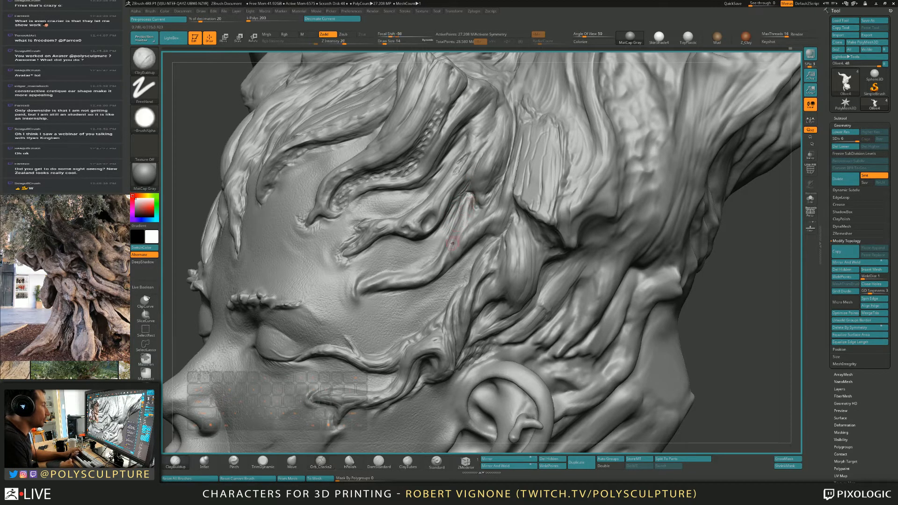
pyautogui.moveTo(465, 217); pyautogui.dragTo(471, 207, button='right')
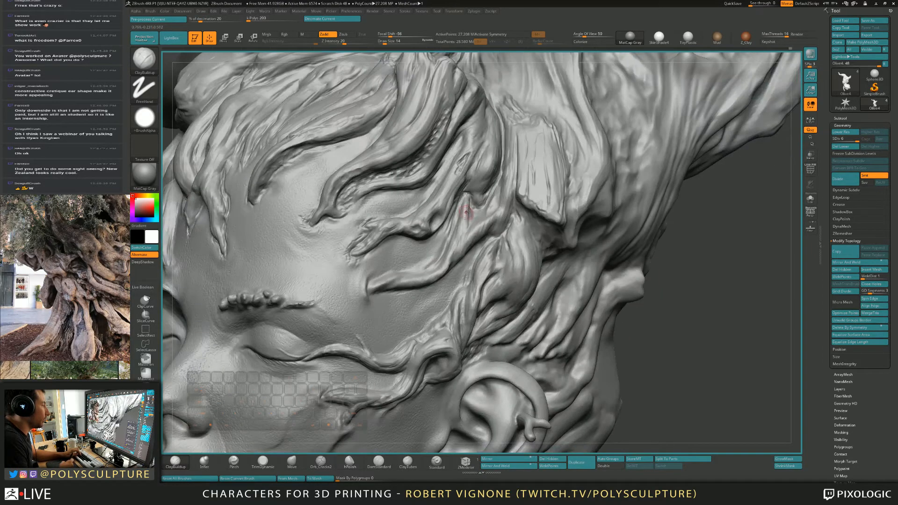
pyautogui.press('s')
pyautogui.moveTo(470, 209); pyautogui.dragTo(466, 209)
pyautogui.press('b')
pyautogui.press('t')
pyautogui.press('d')
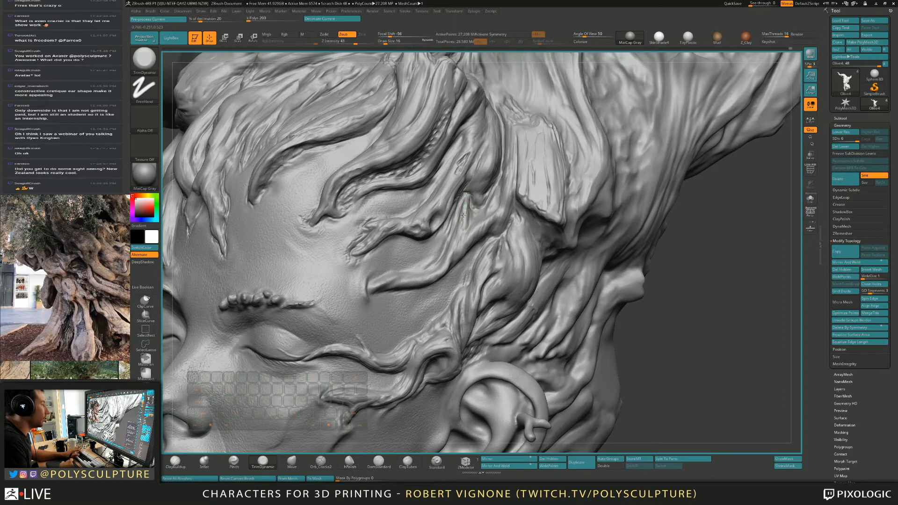
# Step: Add fine ridges to the temple strands with ClayBuildup at draw size 8
pyautogui.press('b')
pyautogui.press('c')
pyautogui.press('b')
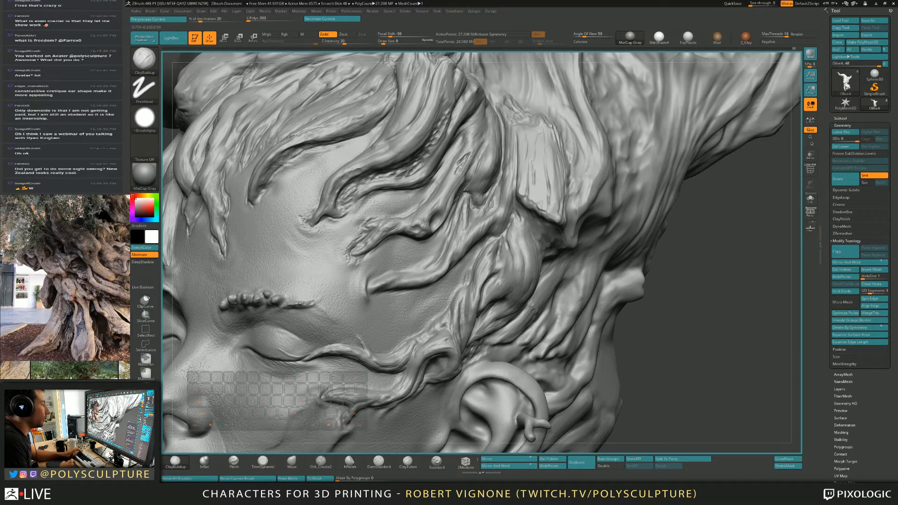
pyautogui.moveTo(498, 193)
pyautogui.mouseDown(button='right')
pyautogui.moveTo(490, 213)
pyautogui.moveTo(507, 190)
pyautogui.moveTo(489, 231)
pyautogui.moveTo(506, 144)
pyautogui.mouseUp(button='right')
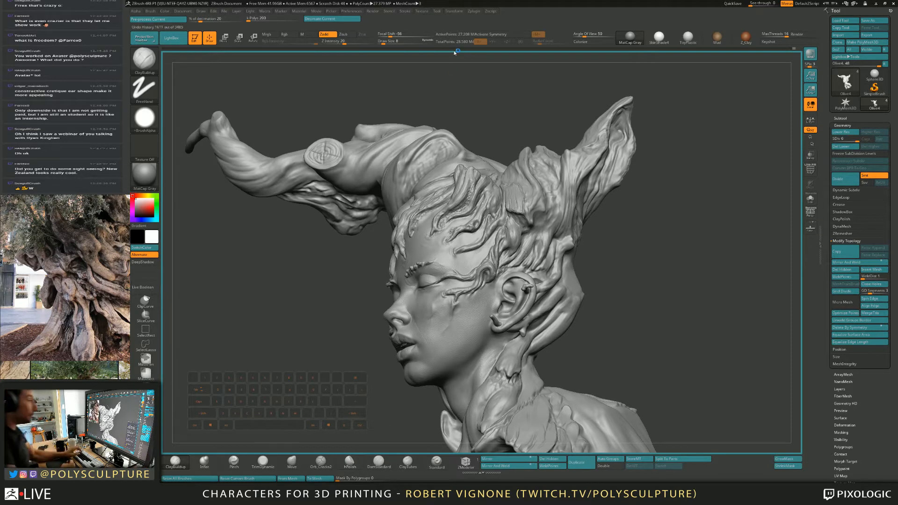
# Step: Refine the lowest forehead strand and its tip with ClayBuildup at draw size 11 from several angles
pyautogui.moveTo(647, 255)
pyautogui.mouseDown(button='right')
pyautogui.moveTo(587, 181)
pyautogui.moveTo(568, 254)
pyautogui.moveTo(519, 286)
pyautogui.moveTo(496, 285)
pyautogui.mouseUp(button='right')
pyautogui.press('s')
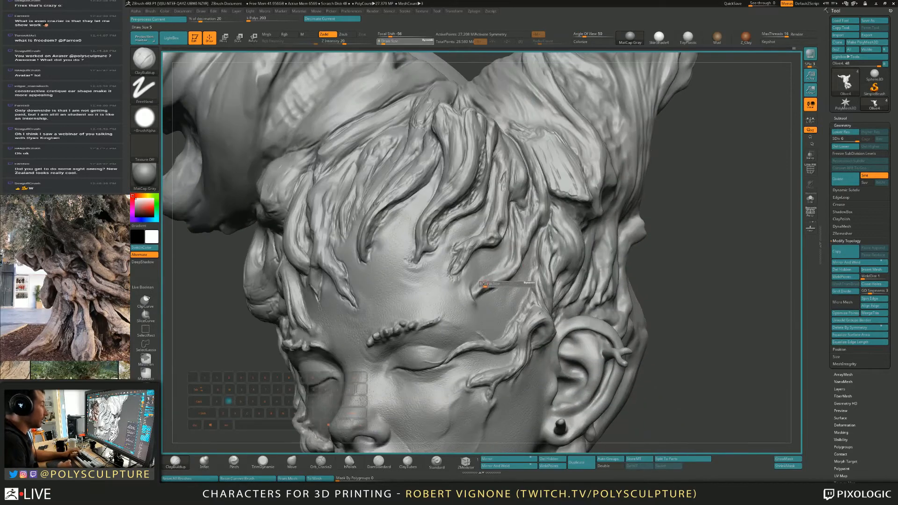
pyautogui.moveTo(485, 284)
pyautogui.mouseDown()
pyautogui.moveTo(470, 295)
pyautogui.moveTo(479, 284)
pyautogui.mouseUp()
pyautogui.moveTo(481, 274); pyautogui.dragTo(489, 294, button='right')
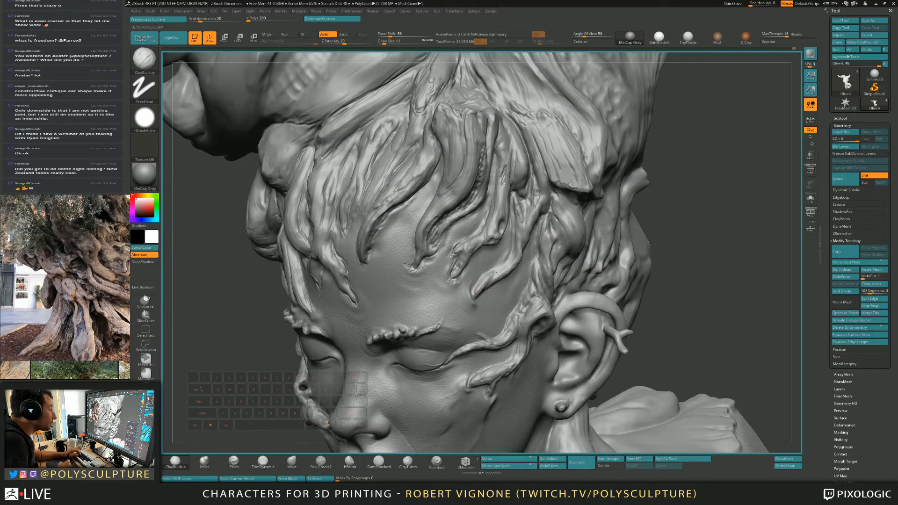
pyautogui.moveTo(486, 280)
pyautogui.mouseDown(button='right')
pyautogui.moveTo(483, 269)
pyautogui.moveTo(479, 293)
pyautogui.moveTo(495, 275)
pyautogui.moveTo(477, 291)
pyautogui.mouseUp(button='right')
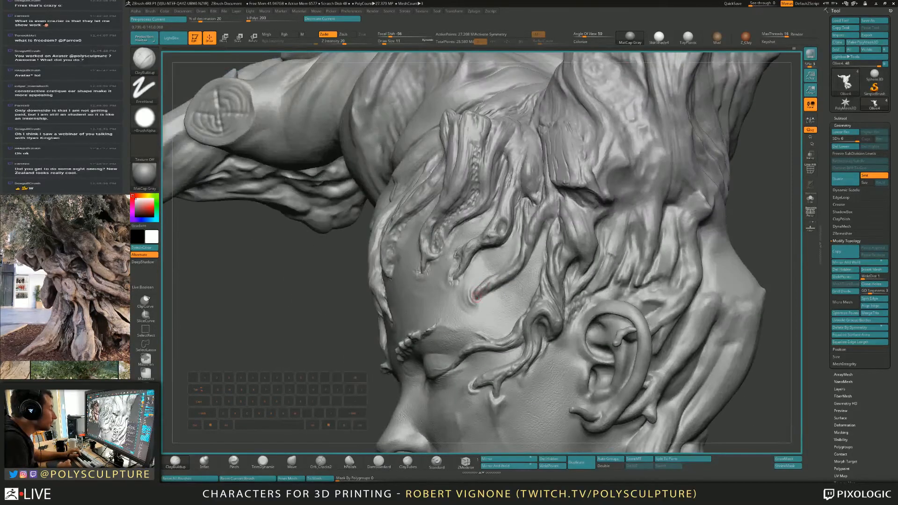
# Step: Carve and build up the upper part of the temple strands with ClayBuildup, raising the draw size to 14
pyautogui.press('alt')
pyautogui.moveTo(525, 249)
pyautogui.mouseDown(button='right')
pyautogui.moveTo(503, 267)
pyautogui.moveTo(511, 272)
pyautogui.mouseUp(button='right')
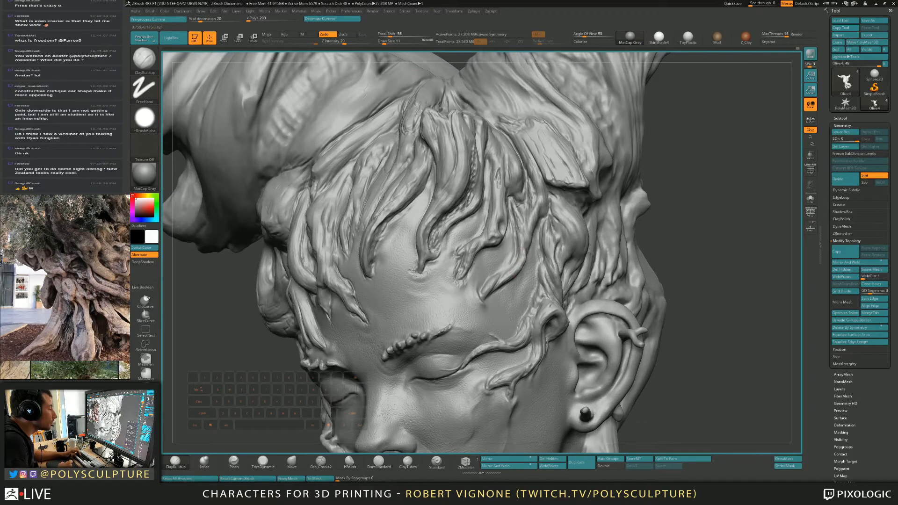
pyautogui.moveTo(527, 251)
pyautogui.mouseDown(button='right')
pyautogui.moveTo(523, 242)
pyautogui.moveTo(528, 257)
pyautogui.mouseUp(button='right')
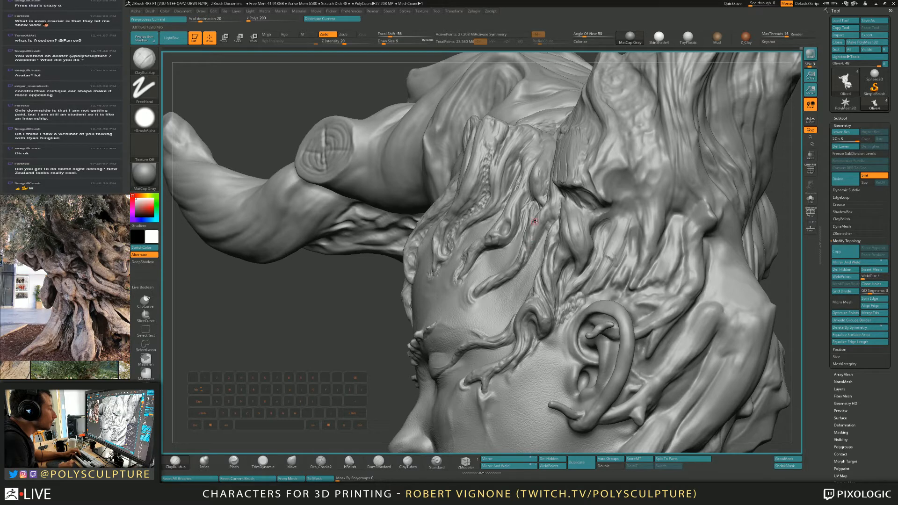
pyautogui.moveTo(535, 239); pyautogui.dragTo(546, 212)
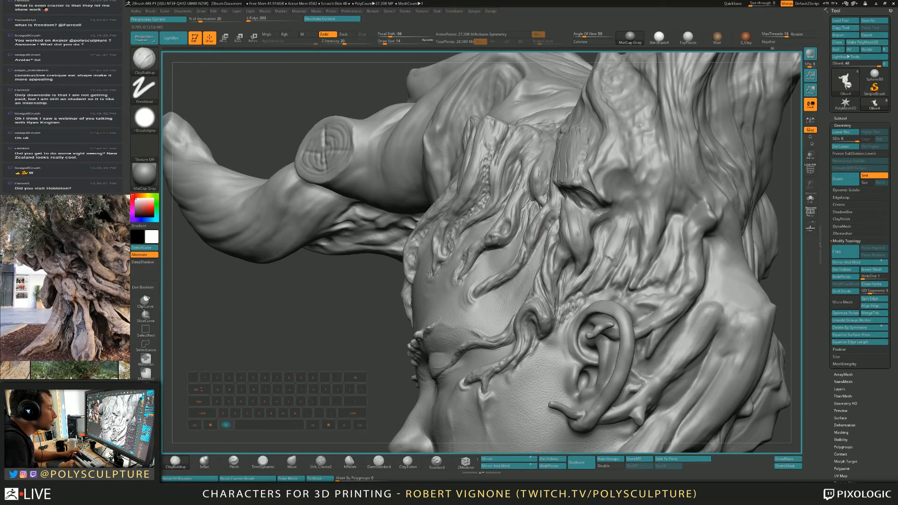
pyautogui.moveTo(550, 223); pyautogui.dragTo(555, 215, button='right')
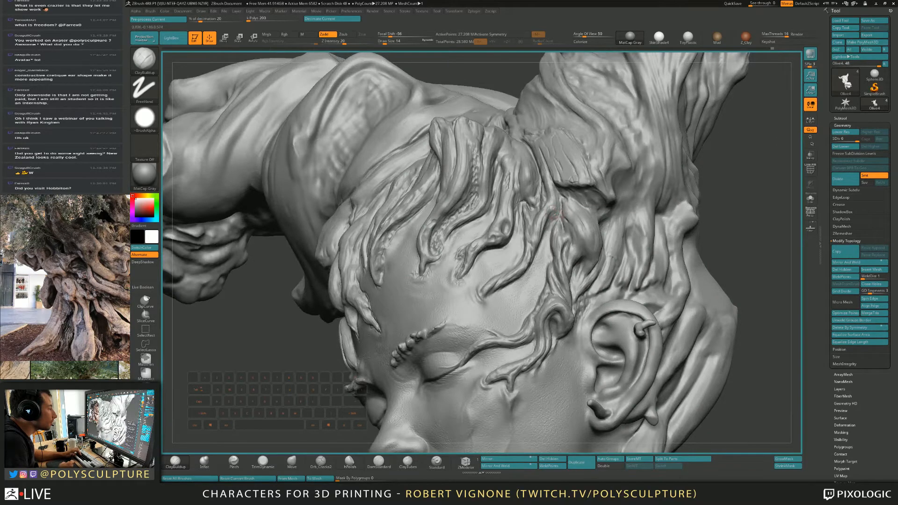
pyautogui.press('alt')
# Step: Flatten the planes of the forehead strands with TrimDynamic at draw size 14
pyautogui.press('b')
pyautogui.press('t')
pyautogui.press('d')
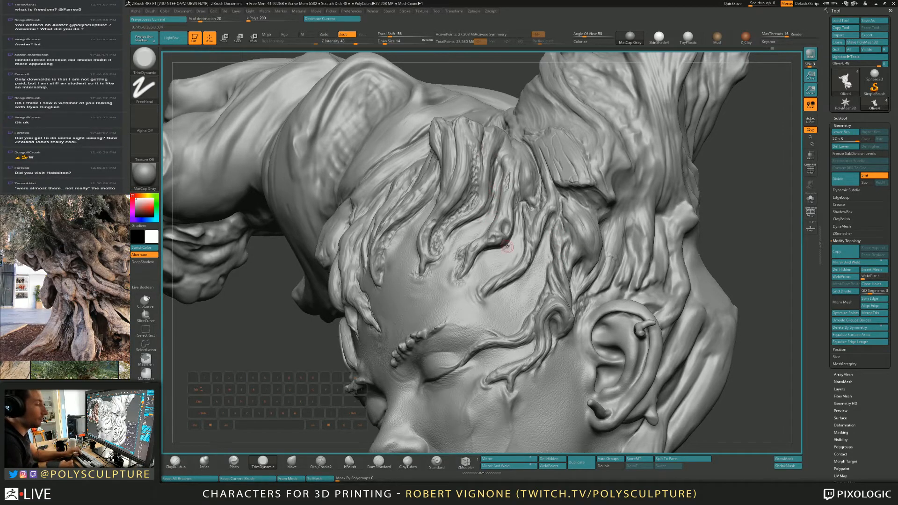
pyautogui.moveTo(497, 221); pyautogui.dragTo(451, 205, button='right')
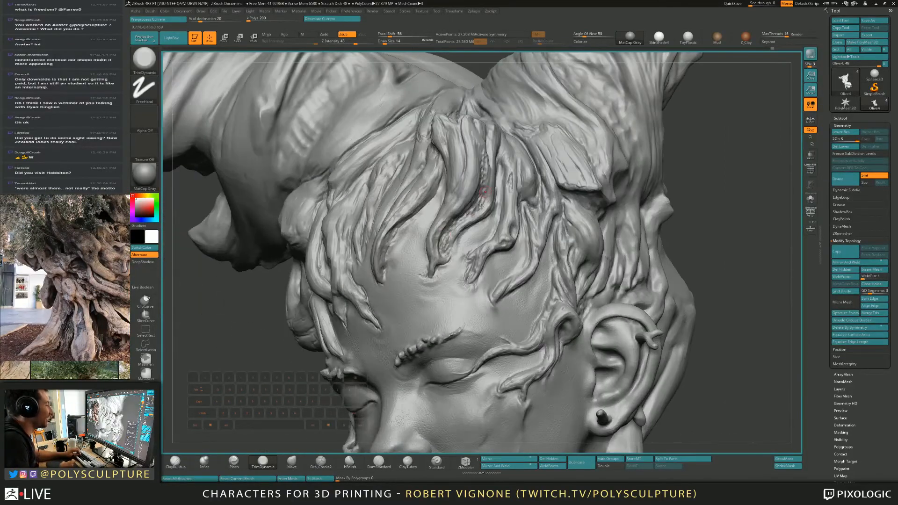
pyautogui.moveTo(424, 235); pyautogui.dragTo(456, 241, button='right')
# Step: Carve cracks along the slender central forehead strand with the Orb_Cracks brush from several angles, ending at draw size 11
pyautogui.press('b')
pyautogui.press('c')
pyautogui.press('b')
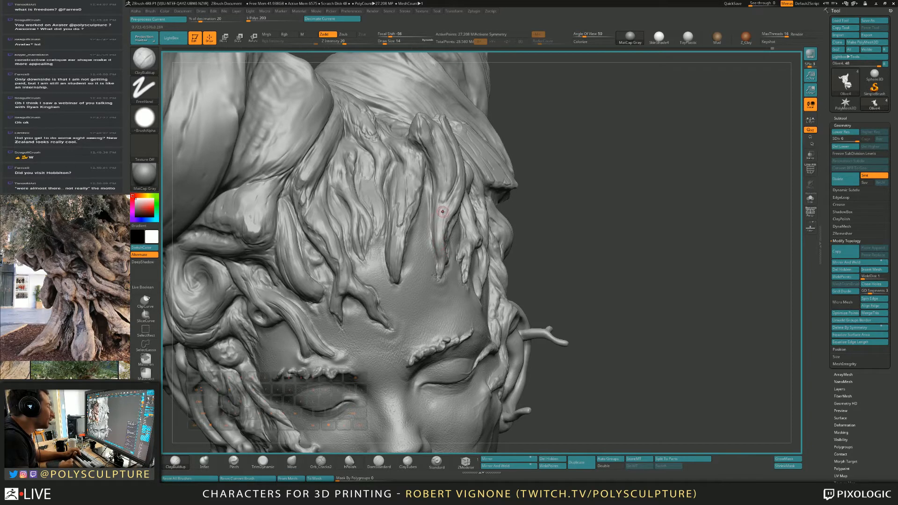
pyautogui.click(330, 465)
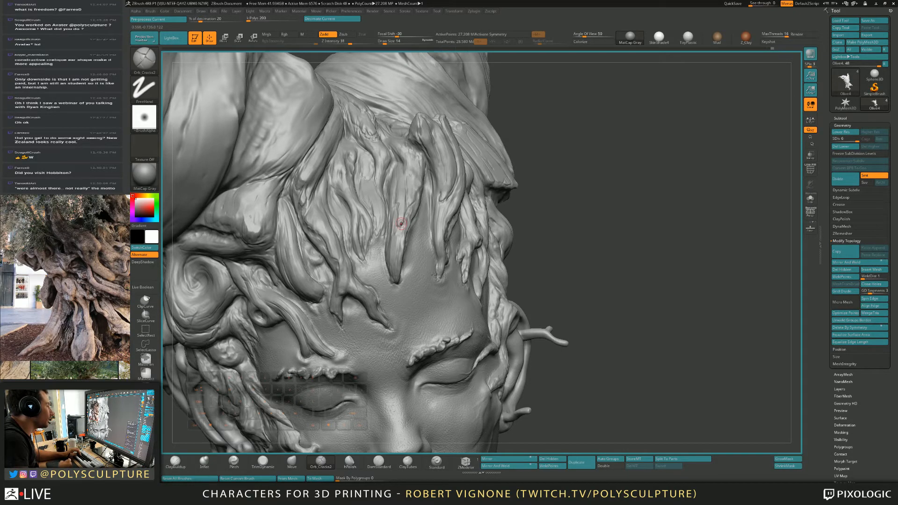
pyautogui.moveTo(398, 212)
pyautogui.mouseDown(button='right')
pyautogui.moveTo(415, 187)
pyautogui.moveTo(457, 219)
pyautogui.moveTo(444, 252)
pyautogui.mouseUp(button='right')
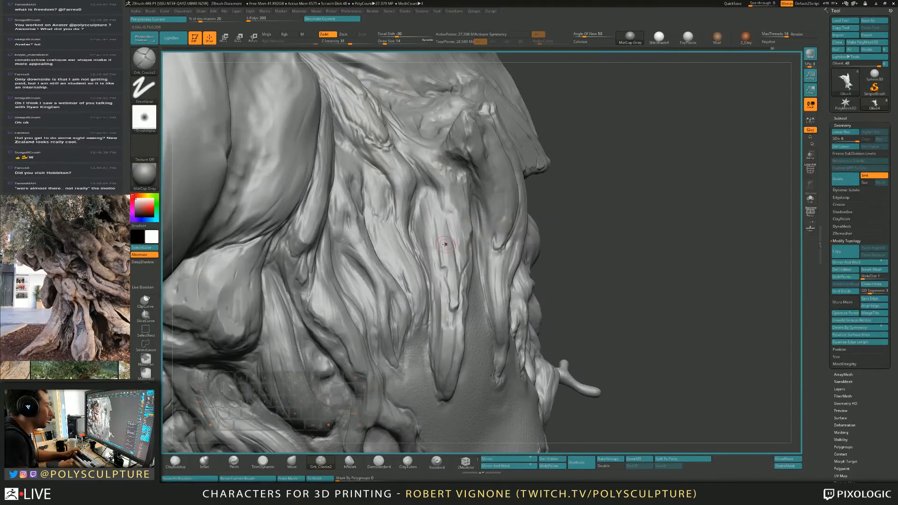
pyautogui.moveTo(432, 241); pyautogui.dragTo(448, 302)
pyautogui.moveTo(447, 302)
pyautogui.mouseDown(button='right')
pyautogui.moveTo(411, 303)
pyautogui.moveTo(464, 297)
pyautogui.mouseUp(button='right')
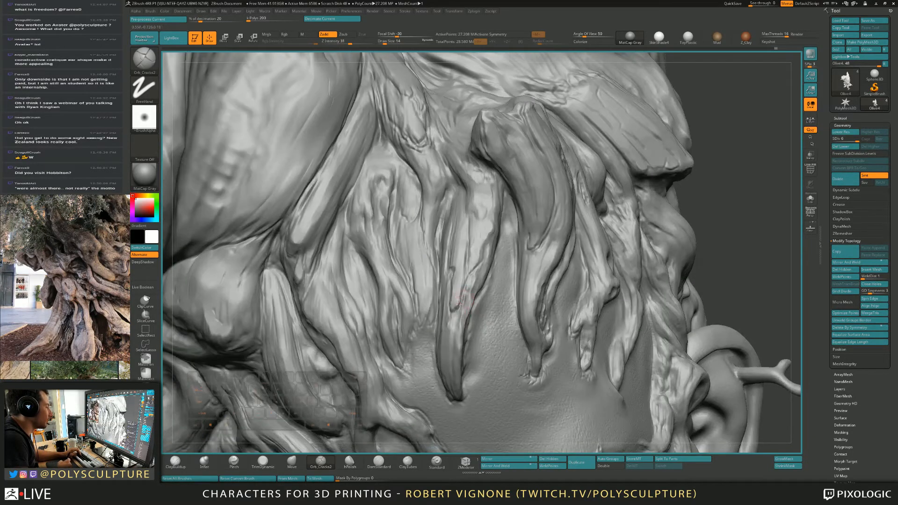
pyautogui.moveTo(465, 284)
pyautogui.mouseDown()
pyautogui.moveTo(468, 255)
pyautogui.moveTo(471, 265)
pyautogui.mouseUp()
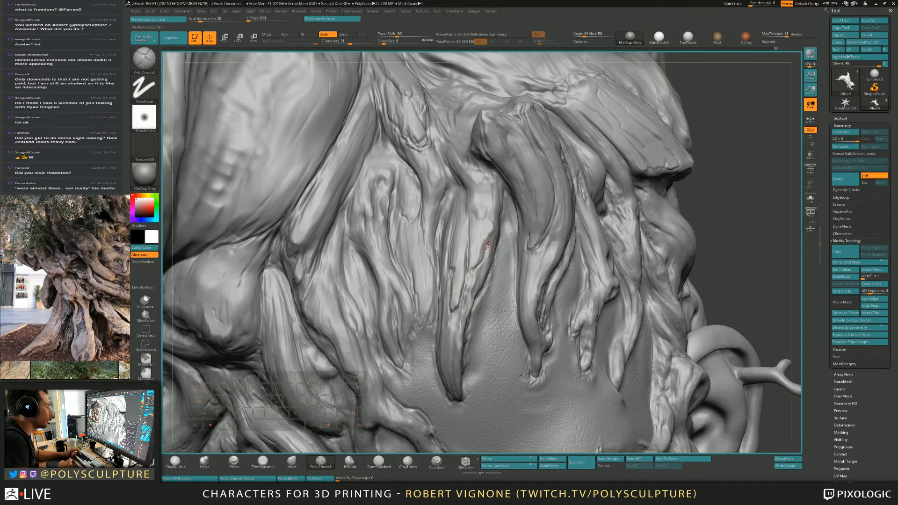
pyautogui.moveTo(488, 244); pyautogui.dragTo(484, 251, button='right')
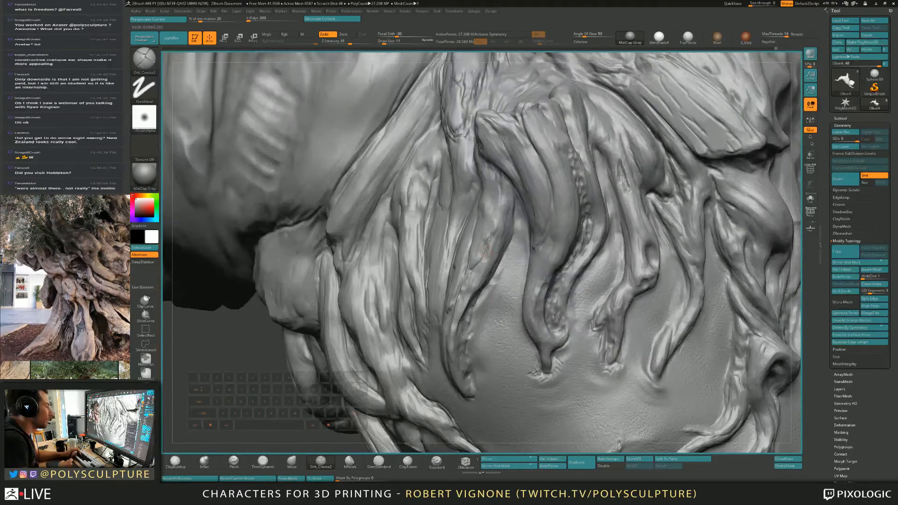
pyautogui.moveTo(502, 190); pyautogui.dragTo(512, 183, button='right')
pyautogui.moveTo(488, 259)
pyautogui.mouseDown()
pyautogui.moveTo(474, 275)
pyautogui.moveTo(491, 239)
pyautogui.mouseUp()
# Step: Build up fine ridges on the cracked central forehead strand with ClayBuildup at draw size 8
pyautogui.press('1')
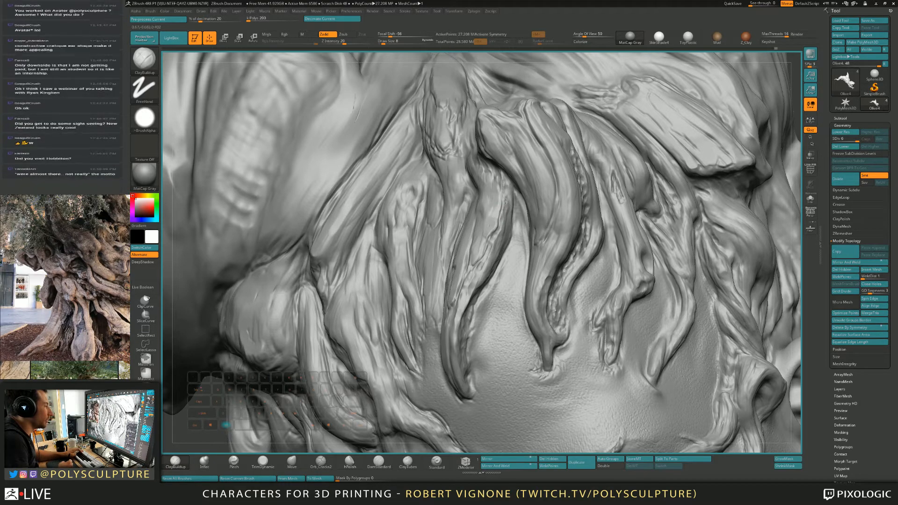
pyautogui.moveTo(495, 222); pyautogui.dragTo(475, 201, button='right')
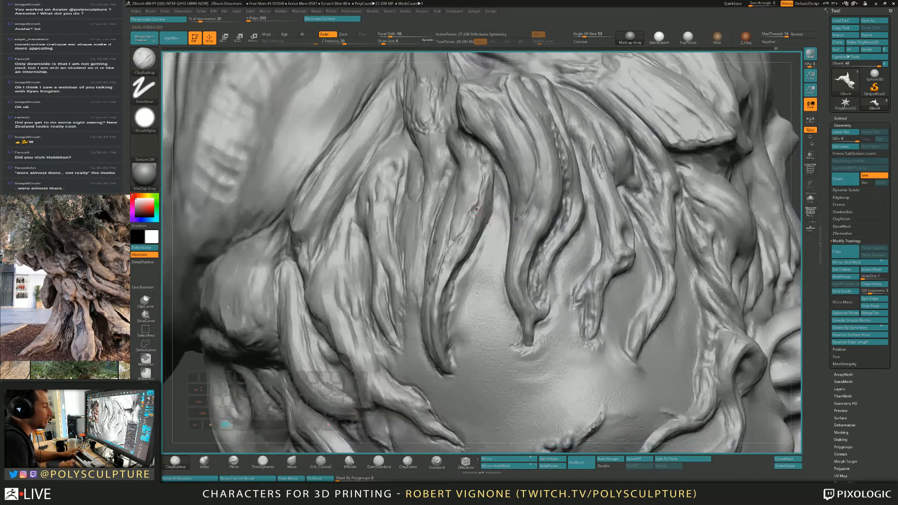
pyautogui.moveTo(552, 206); pyautogui.dragTo(462, 229, button='right')
pyautogui.moveTo(462, 232); pyautogui.dragTo(472, 225)
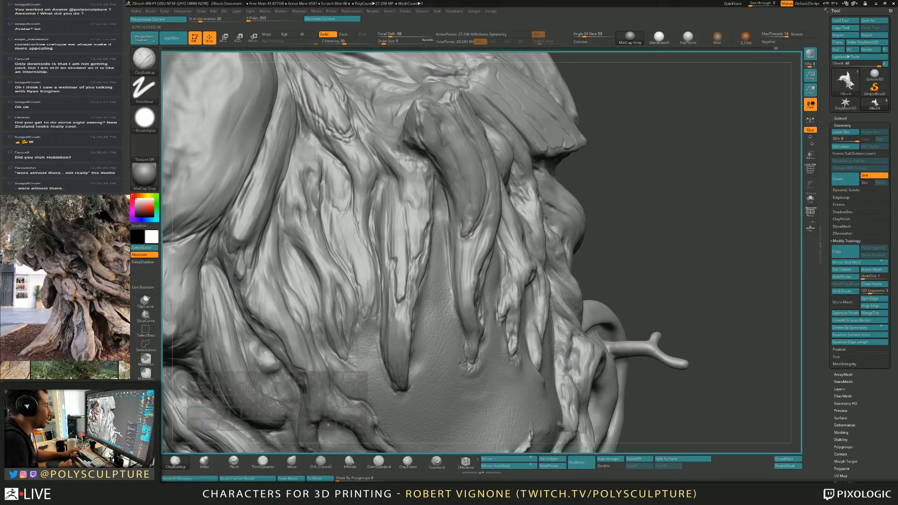
# Step: Flatten the broken lower end of the neighbouring thick strand with TrimDynamic at draw size 12
pyautogui.press('s')
pyautogui.click(470, 228)
pyautogui.press('4')
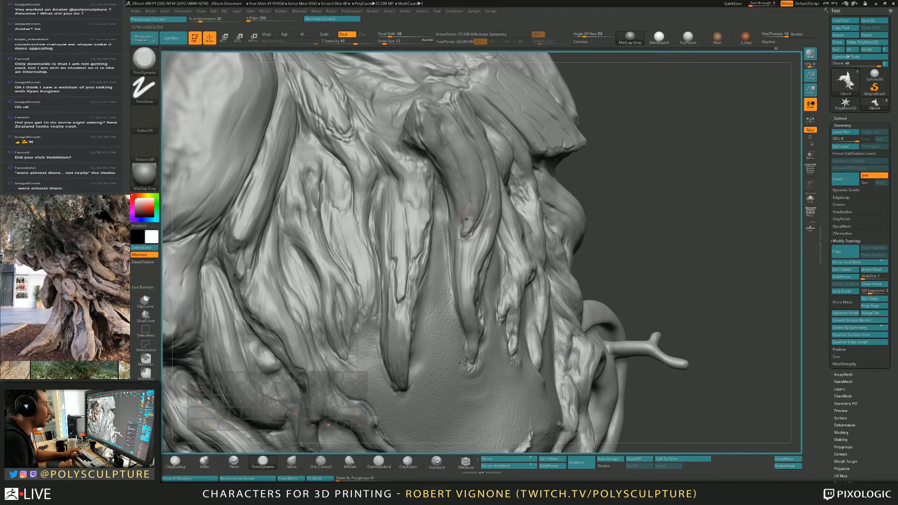
pyautogui.moveTo(466, 219); pyautogui.dragTo(483, 214, button='right')
pyautogui.press('s')
pyautogui.click(465, 221)
# Step: Carve small grooves into the thick strand's broken lower end with ClayBuildup
pyautogui.press('1')
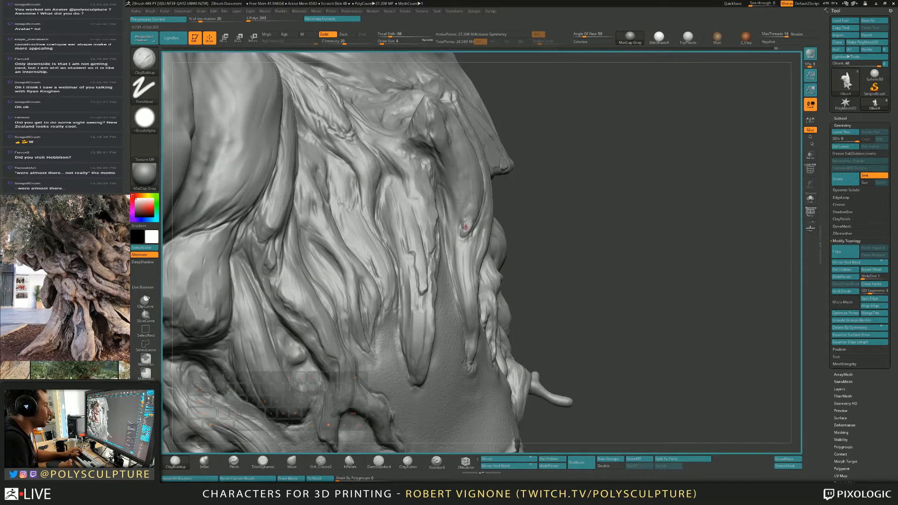
pyautogui.press('s')
pyautogui.press('1')
pyautogui.press('s')
pyautogui.click(464, 229)
pyautogui.keyDown('alt'); pyautogui.moveTo(456, 226); pyautogui.dragTo(456, 236); pyautogui.keyUp('alt')
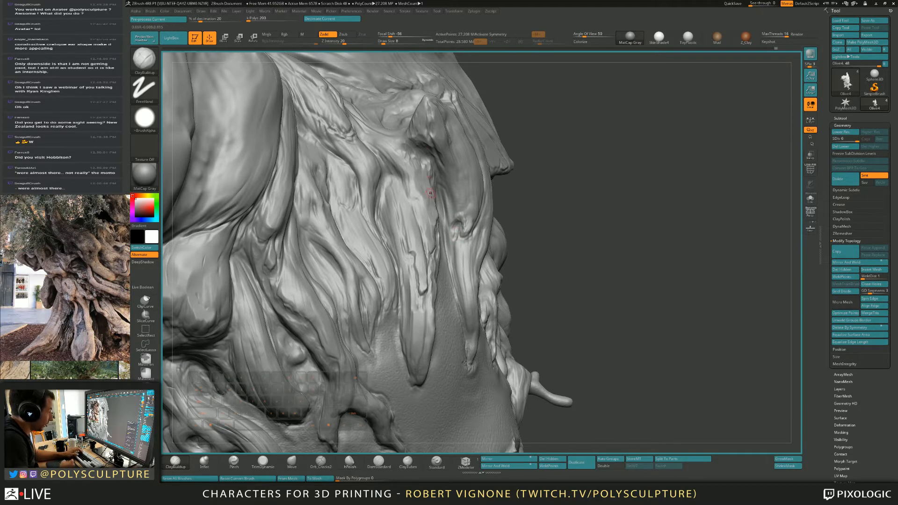
# Step: Add volume along the thick forehead strand above its broken end with ClayBuildup at draw size 16
pyautogui.press(']')
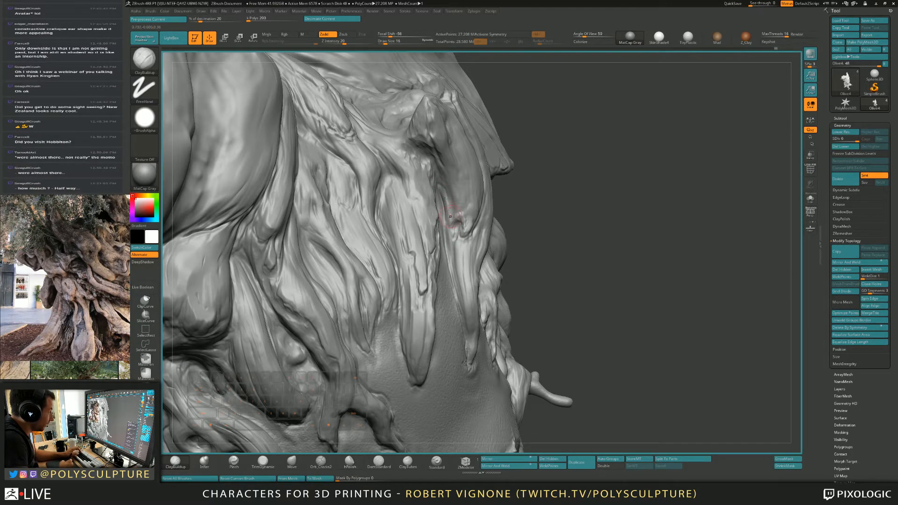
pyautogui.moveTo(450, 216)
pyautogui.mouseDown()
pyautogui.moveTo(448, 199)
pyautogui.moveTo(449, 211)
pyautogui.moveTo(463, 194)
pyautogui.moveTo(464, 217)
pyautogui.moveTo(458, 166)
pyautogui.mouseUp()
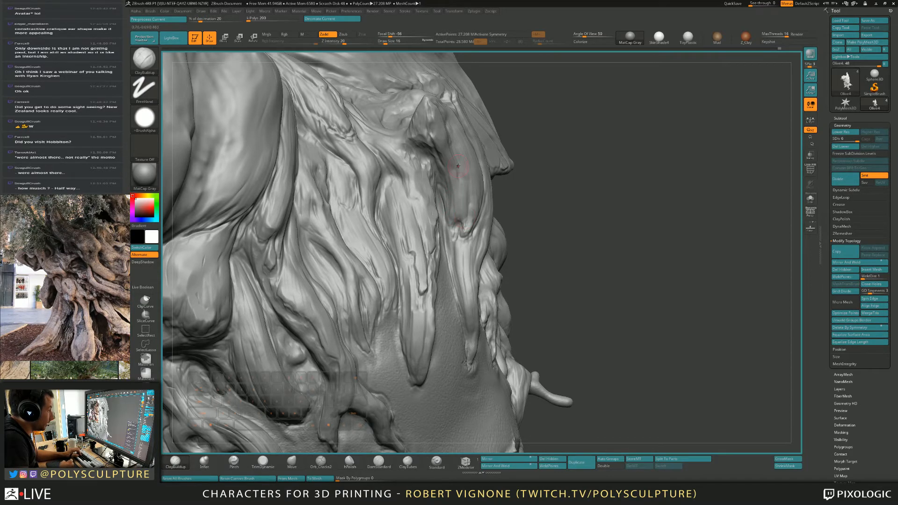
pyautogui.press('b')
pyautogui.press('t')
pyautogui.press('d')
pyautogui.moveTo(451, 209); pyautogui.dragTo(413, 206, button='right')
pyautogui.press('b')
pyautogui.press('c')
pyautogui.press('b')
pyautogui.moveTo(469, 218); pyautogui.dragTo(471, 171)
# Step: Flatten the planes of the thick forehead strand with TrimDynamic, starting at draw size 16
pyautogui.press('s')
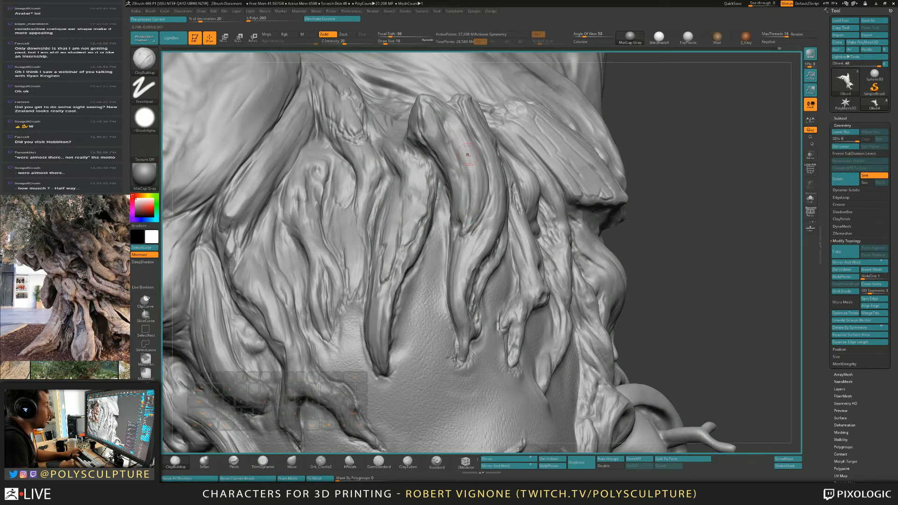
pyautogui.press('b')
pyautogui.press('t')
pyautogui.press('d')
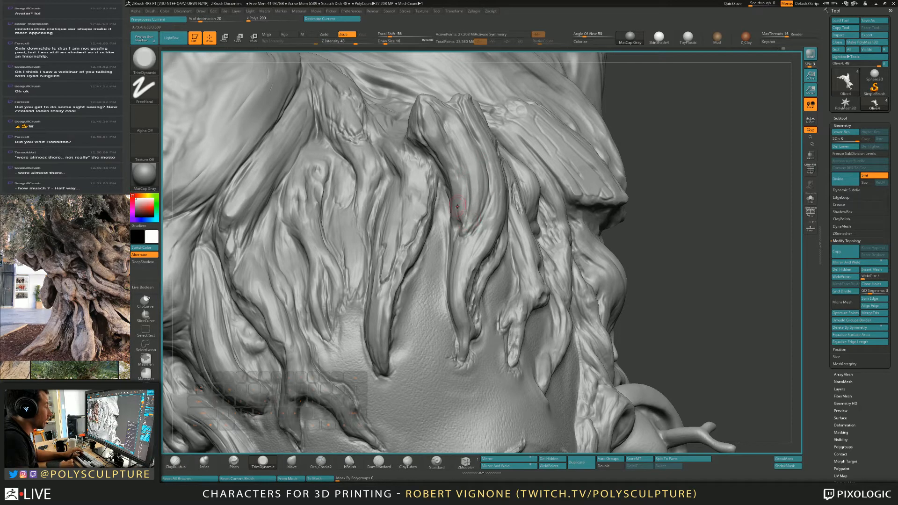
pyautogui.moveTo(435, 138); pyautogui.dragTo(448, 143, button='right')
pyautogui.press('s')
pyautogui.moveTo(447, 143); pyautogui.dragTo(446, 144)
# Step: Add fine bark ridges to the upper part of the thick strand with ClayBuildup, starting at draw size 7
pyautogui.press('b')
pyautogui.press('c')
pyautogui.press('b')
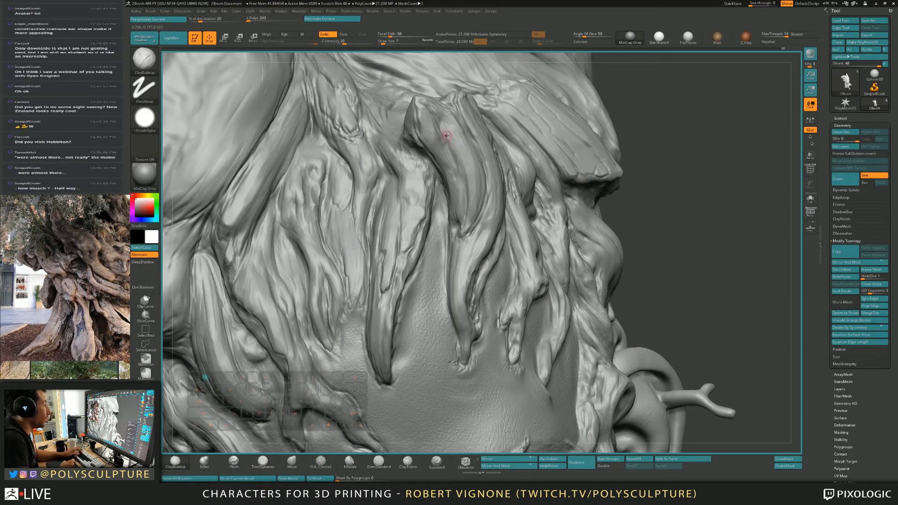
pyautogui.moveTo(445, 136); pyautogui.dragTo(457, 141, button='right')
pyautogui.press('s')
pyautogui.moveTo(446, 142); pyautogui.dragTo(440, 132)
pyautogui.press('s')
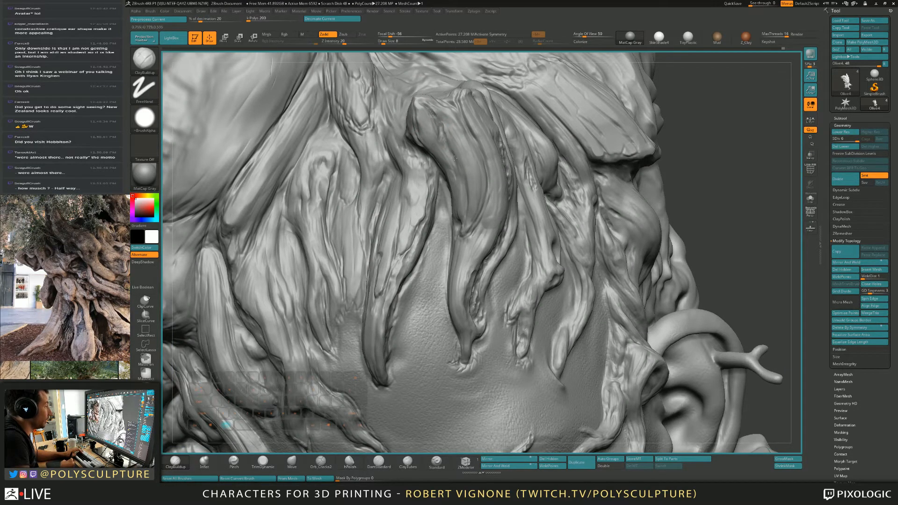
pyautogui.moveTo(456, 165)
pyautogui.mouseDown(button='right')
pyautogui.moveTo(451, 173)
pyautogui.moveTo(452, 157)
pyautogui.moveTo(427, 111)
pyautogui.moveTo(440, 132)
pyautogui.mouseUp(button='right')
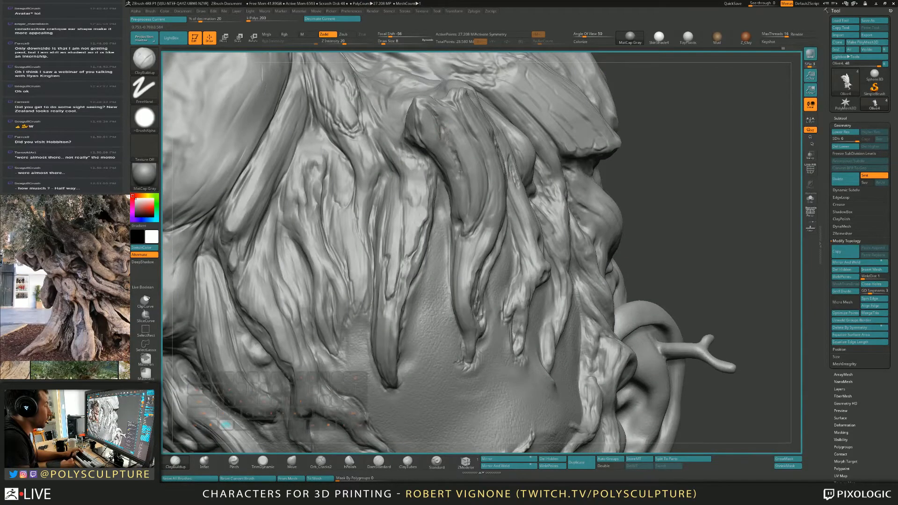
# Step: Carve the lower end of the thick strand deeper with ClayBuildup and trim its edge with a small TrimDynamic brush
pyautogui.moveTo(463, 178); pyautogui.dragTo(464, 212, button='right')
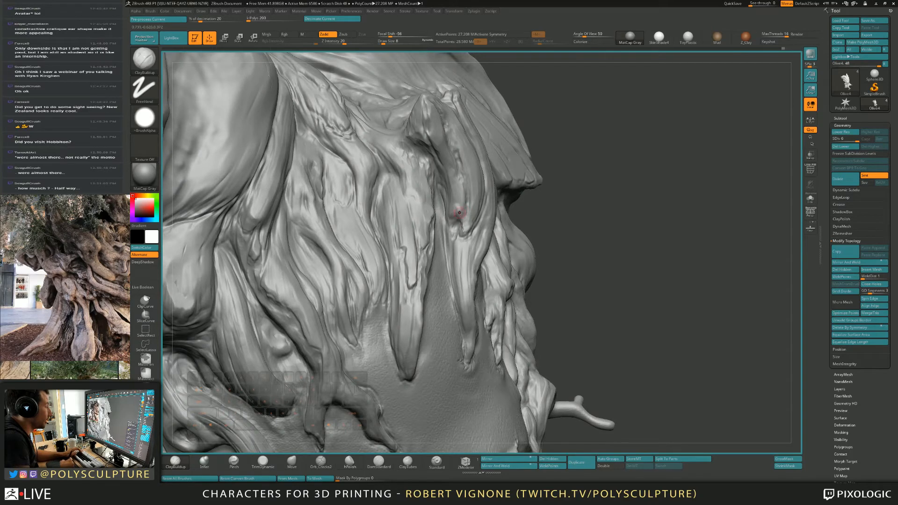
pyautogui.press('4')
pyautogui.press(']')
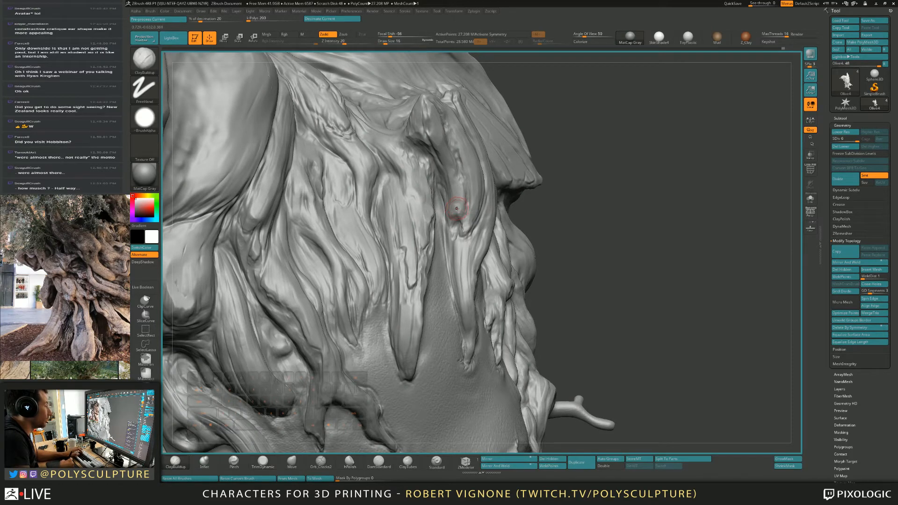
pyautogui.press('1')
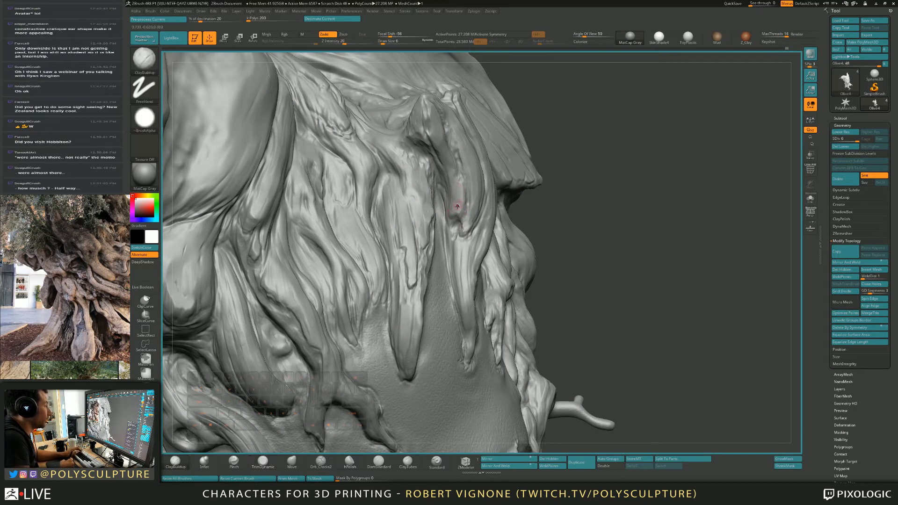
pyautogui.keyDown('alt'); pyautogui.moveTo(455, 200); pyautogui.dragTo(457, 218); pyautogui.keyUp('alt')
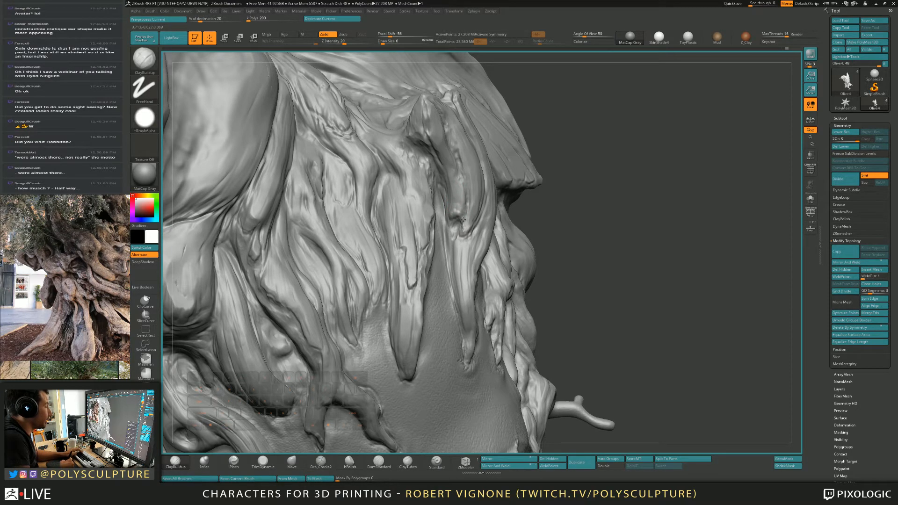
pyautogui.press('4')
pyautogui.press('s')
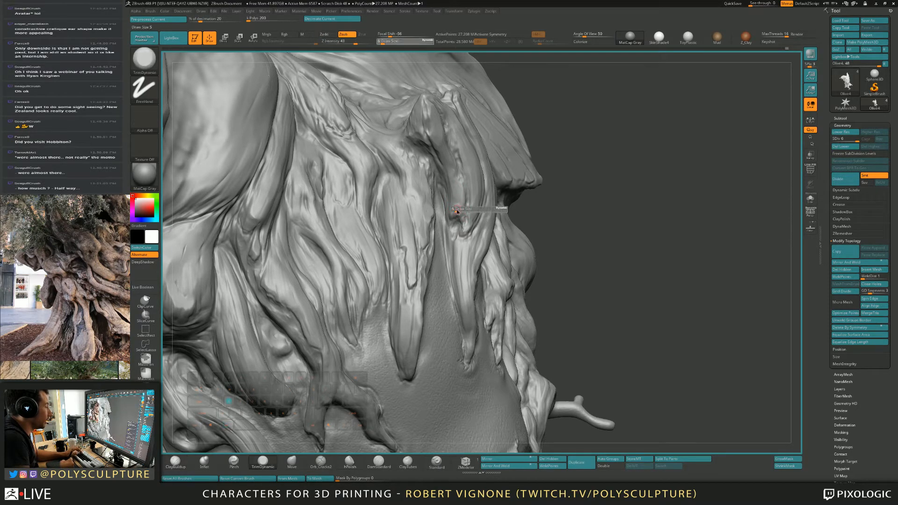
pyautogui.click(455, 208)
# Step: Carve grooves along the inner side of the thick strand up to its root with ClayBuildup
pyautogui.press('1')
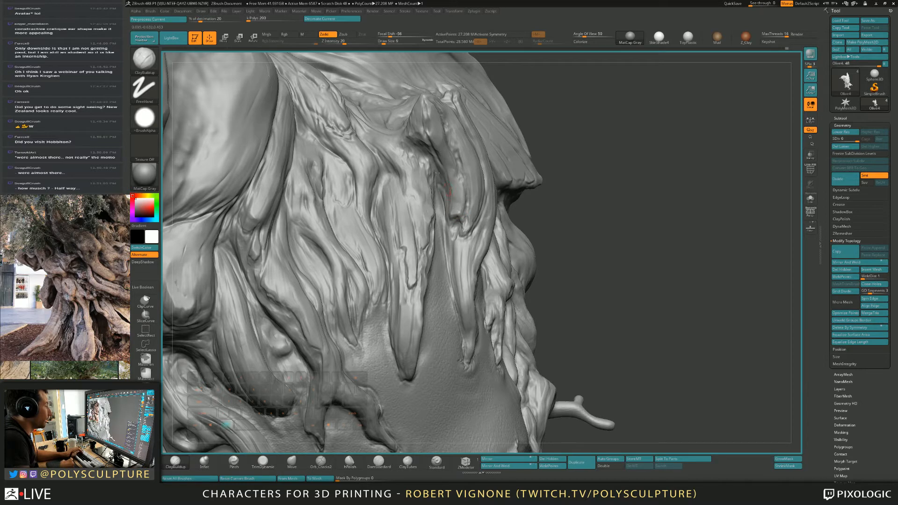
pyautogui.keyDown('alt'); pyautogui.moveTo(437, 171); pyautogui.dragTo(442, 186); pyautogui.keyUp('alt')
pyautogui.moveTo(438, 165); pyautogui.dragTo(481, 158, button='right')
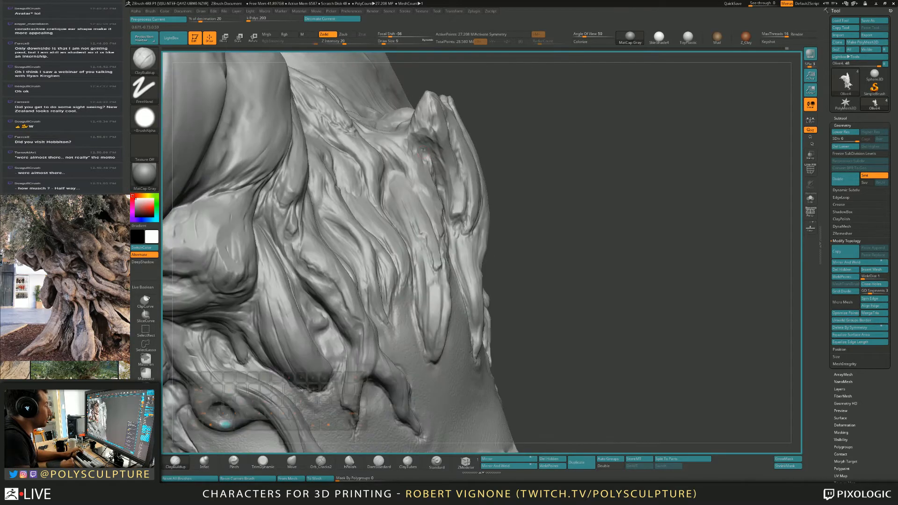
pyautogui.keyDown('alt'); pyautogui.moveTo(425, 149); pyautogui.dragTo(435, 165); pyautogui.keyUp('alt')
pyautogui.moveTo(420, 147)
pyautogui.mouseDown(button='right')
pyautogui.moveTo(445, 219)
pyautogui.moveTo(439, 207)
pyautogui.mouseUp(button='right')
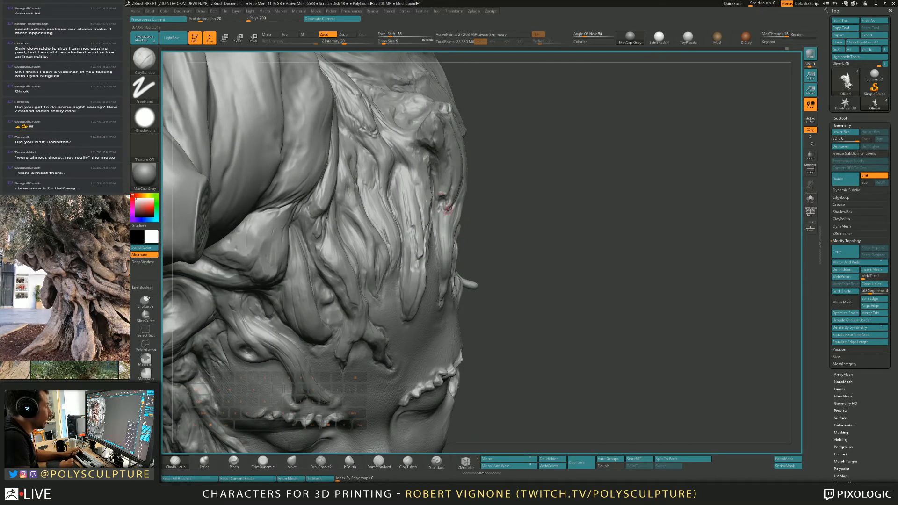
pyautogui.moveTo(440, 190); pyautogui.dragTo(442, 196, button='right')
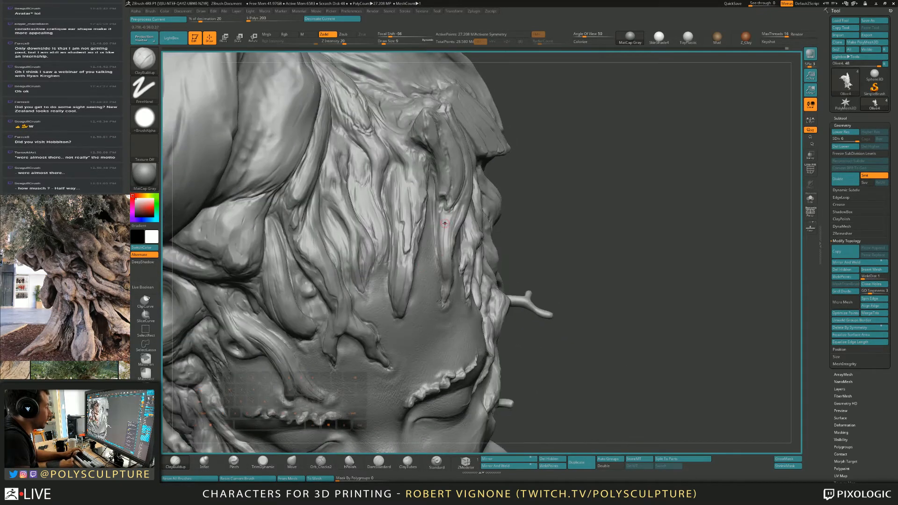
# Step: Cut cracks around the thick strand's broken end and surface with Orb_Cracks at draw sizes 17 and 12
pyautogui.click(321, 462)
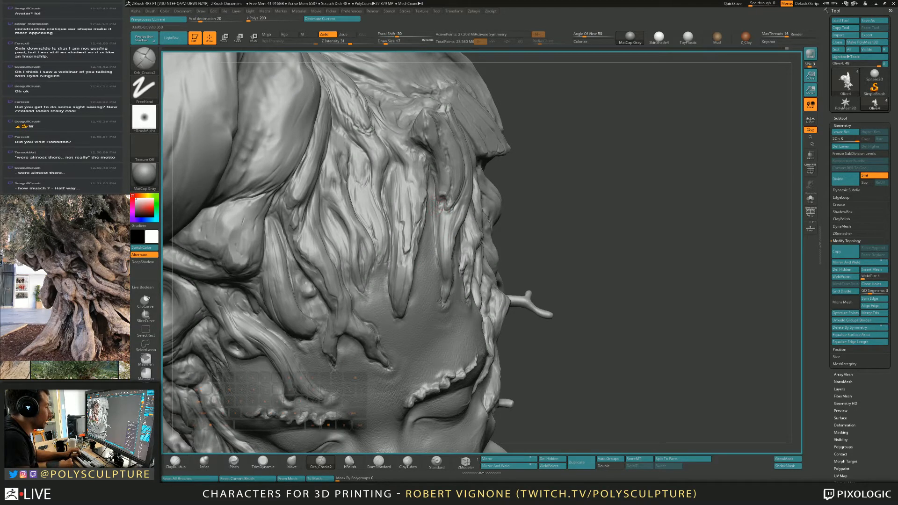
pyautogui.moveTo(439, 204); pyautogui.dragTo(435, 239)
pyautogui.moveTo(448, 204); pyautogui.dragTo(441, 209, button='right')
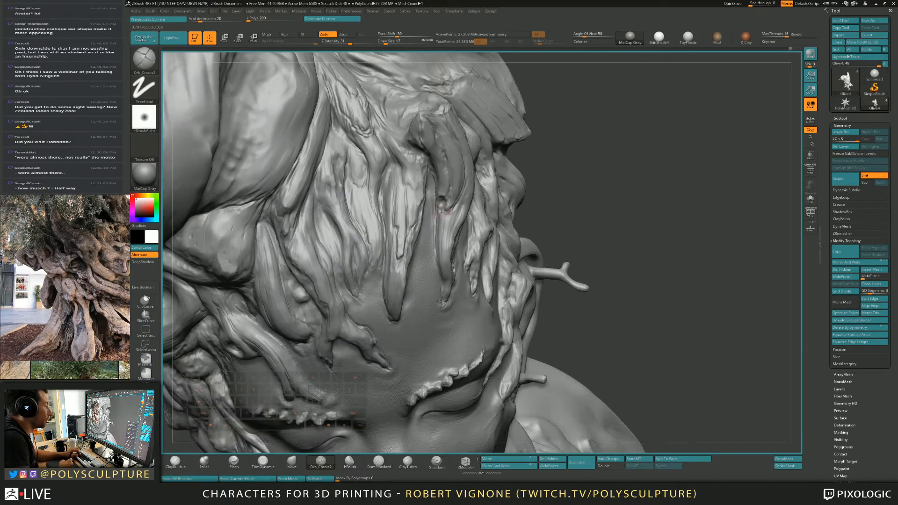
pyautogui.press('[')
pyautogui.moveTo(452, 222); pyautogui.dragTo(429, 219, button='right')
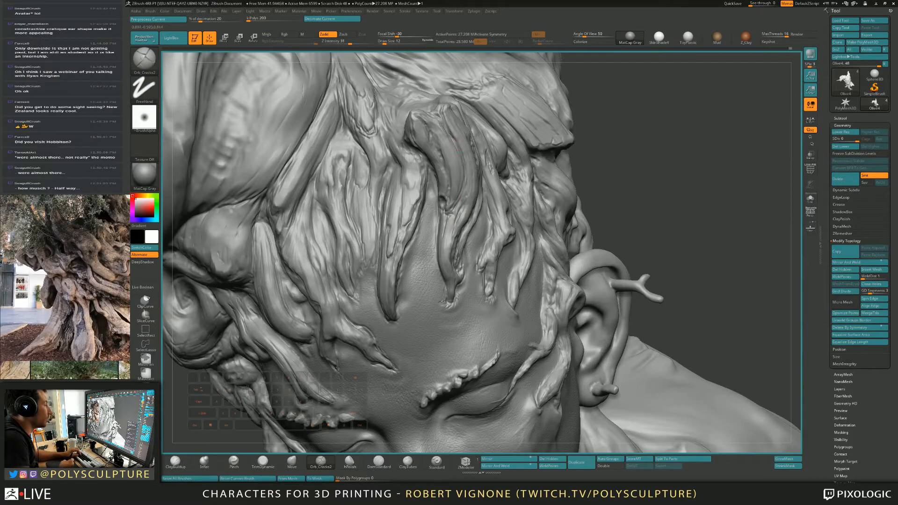
pyautogui.moveTo(439, 110)
pyautogui.mouseDown(button='right')
pyautogui.moveTo(397, 119)
pyautogui.moveTo(388, 107)
pyautogui.moveTo(433, 158)
pyautogui.mouseUp(button='right')
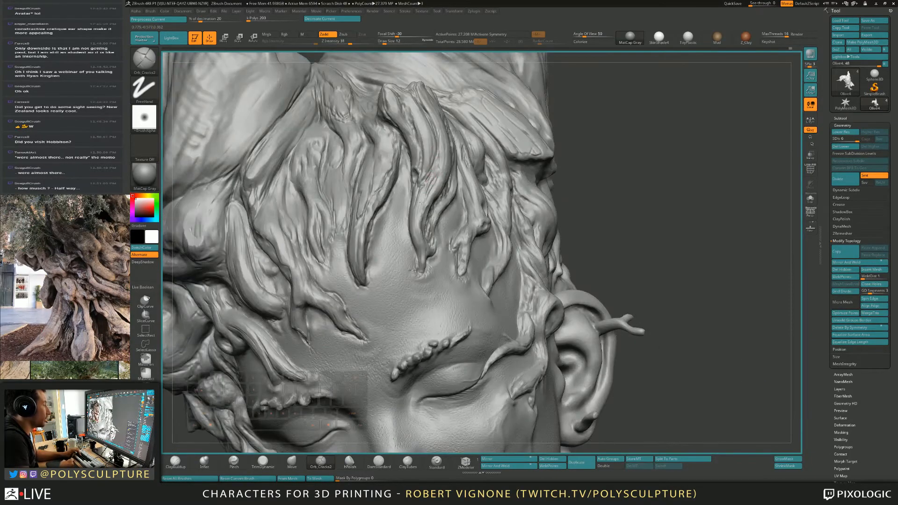
# Step: Examine the detailed forehead strands on the whole head from the front and in profile
pyautogui.moveTo(421, 247); pyautogui.dragTo(421, 221, button='right')
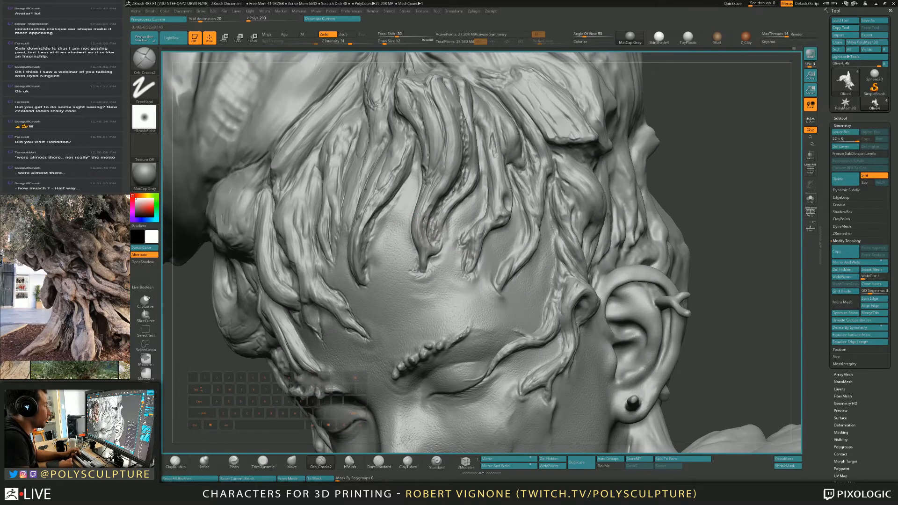
pyautogui.keyDown('alt'); pyautogui.moveTo(441, 245); pyautogui.dragTo(444, 206, button='right'); pyautogui.keyUp('alt')
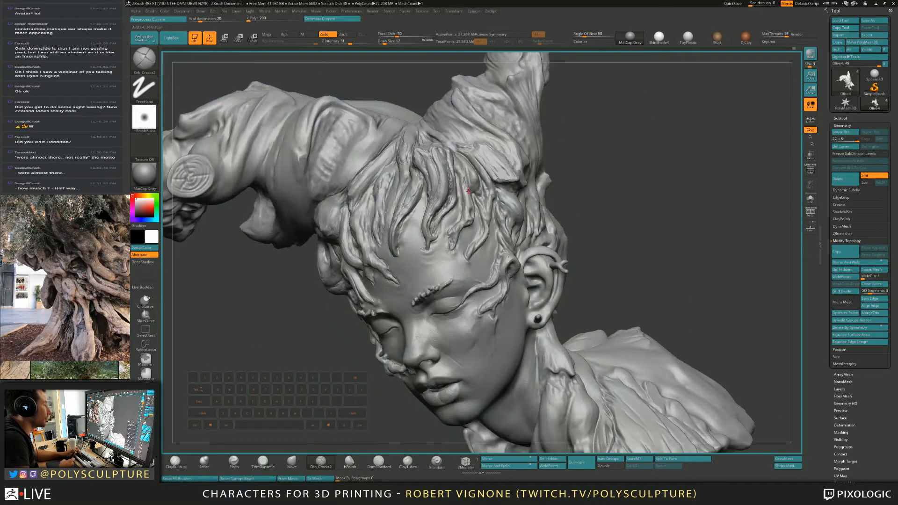
pyautogui.moveTo(505, 248); pyautogui.dragTo(490, 112, button='right')
pyautogui.moveTo(491, 112)
pyautogui.mouseDown(button='right')
pyautogui.moveTo(503, 145)
pyautogui.moveTo(479, 161)
pyautogui.moveTo(490, 199)
pyautogui.moveTo(474, 180)
pyautogui.moveTo(508, 197)
pyautogui.moveTo(511, 169)
pyautogui.moveTo(532, 142)
pyautogui.moveTo(528, 104)
pyautogui.moveTo(502, 101)
pyautogui.moveTo(532, 253)
pyautogui.moveTo(458, 226)
pyautogui.moveTo(537, 263)
pyautogui.moveTo(519, 220)
pyautogui.moveTo(529, 259)
pyautogui.moveTo(541, 269)
pyautogui.moveTo(483, 191)
pyautogui.moveTo(504, 244)
pyautogui.mouseUp(button='right')
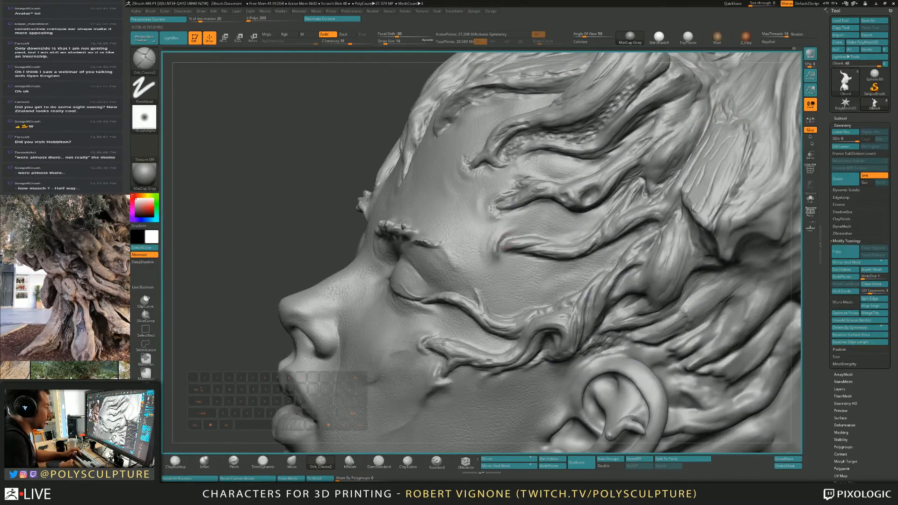
# Step: Cut cracks around the tip and surface of the lowest temple strand with Orb_Cracks at draw sizes 14 and 11
pyautogui.press('s')
pyautogui.click(500, 243)
pyautogui.moveTo(516, 236); pyautogui.dragTo(520, 220, button='right')
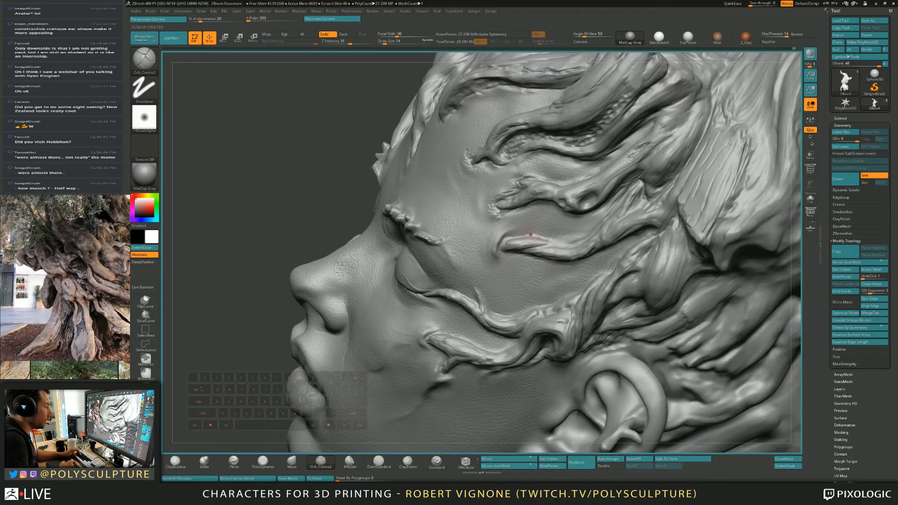
pyautogui.moveTo(531, 237); pyautogui.dragTo(503, 239)
pyautogui.moveTo(503, 238); pyautogui.dragTo(514, 210, button='right')
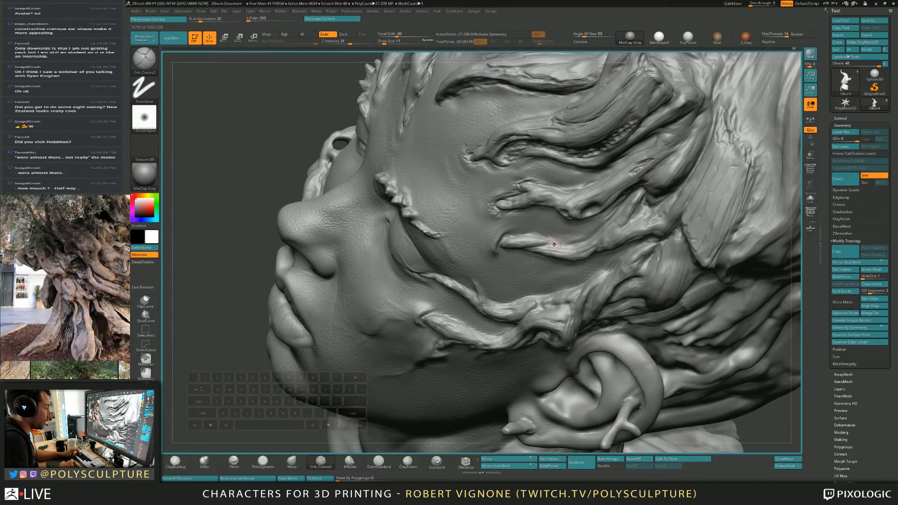
pyautogui.moveTo(560, 246)
pyautogui.mouseDown(button='right')
pyautogui.moveTo(567, 248)
pyautogui.moveTo(510, 206)
pyautogui.mouseUp(button='right')
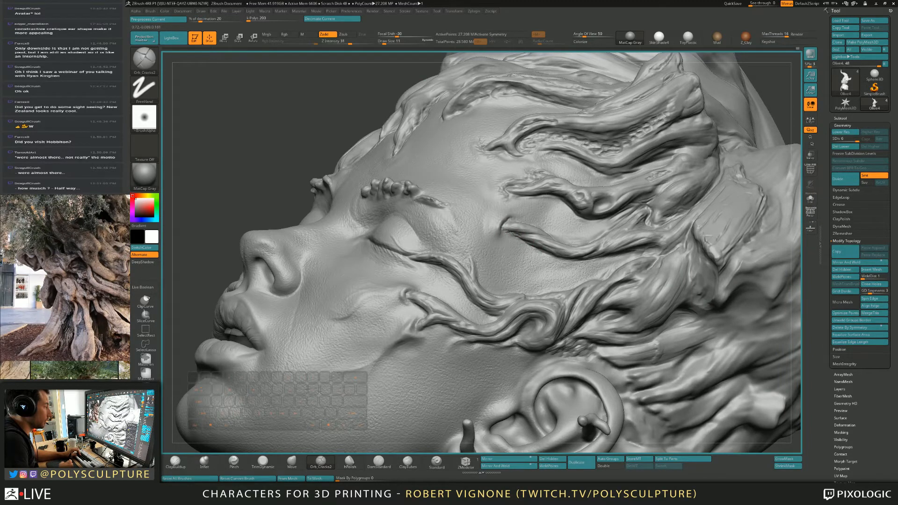
pyautogui.keyDown('alt'); pyautogui.moveTo(501, 227); pyautogui.dragTo(506, 219); pyautogui.keyUp('alt')
pyautogui.moveTo(501, 221)
pyautogui.mouseDown(button='right')
pyautogui.moveTo(508, 218)
pyautogui.moveTo(496, 233)
pyautogui.mouseUp(button='right')
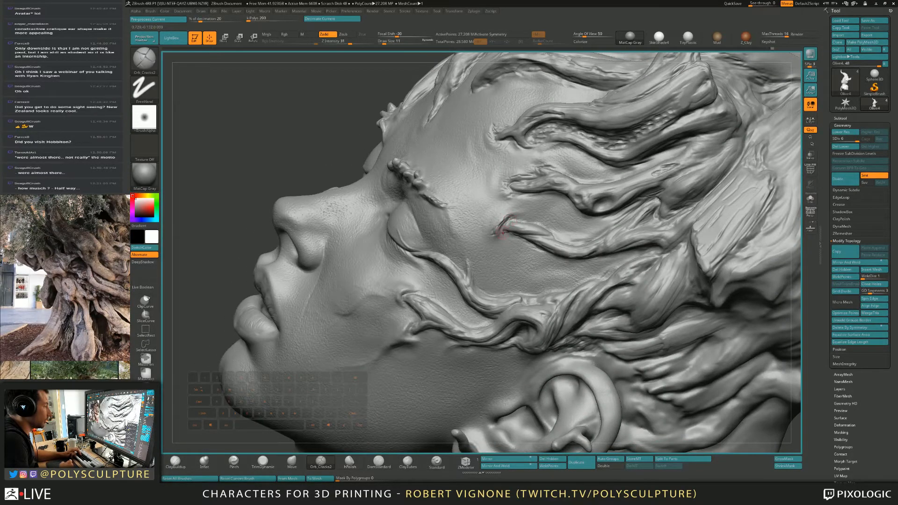
# Step: Carve fine cracks along the thin strand running from the eye corner with Orb_Cracks at draw size 7
pyautogui.moveTo(500, 252)
pyautogui.keyDown('alt'); pyautogui.mouseDown(button='right')
pyautogui.moveTo(537, 203)
pyautogui.moveTo(454, 169)
pyautogui.mouseUp(button='right'); pyautogui.keyUp('alt')
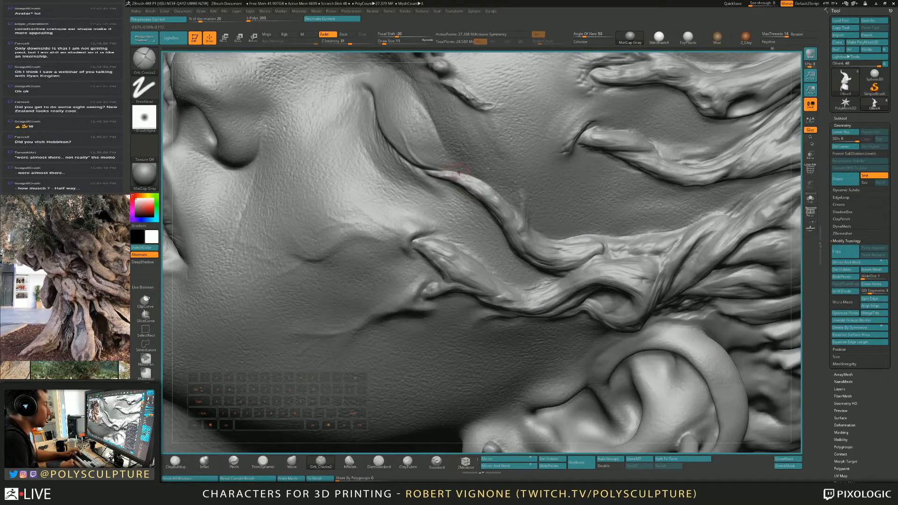
pyautogui.press('[')
pyautogui.moveTo(516, 215); pyautogui.dragTo(476, 203, button='right')
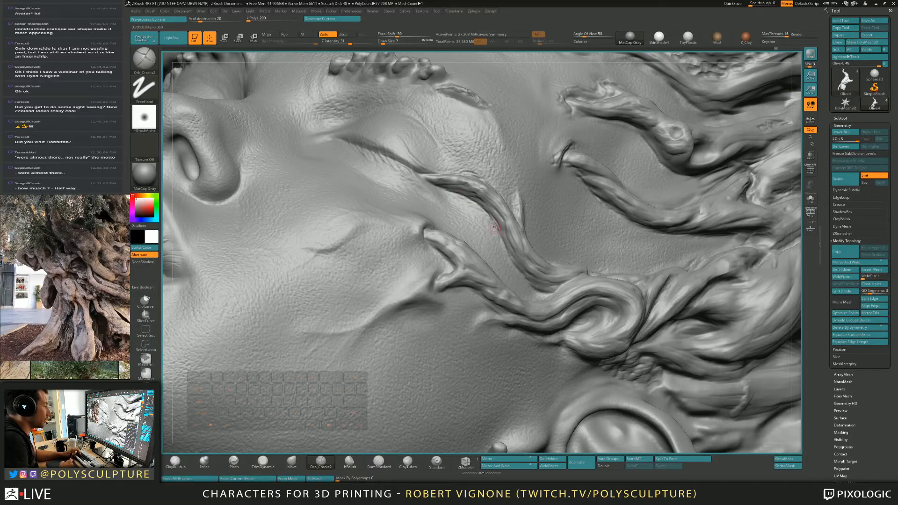
pyautogui.moveTo(536, 273); pyautogui.dragTo(535, 213, button='right')
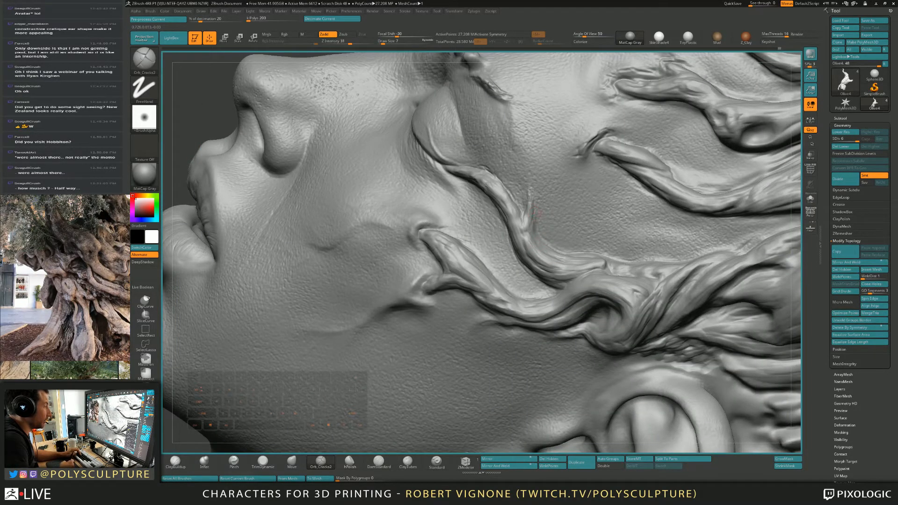
pyautogui.moveTo(527, 203); pyautogui.dragTo(509, 233, button='right')
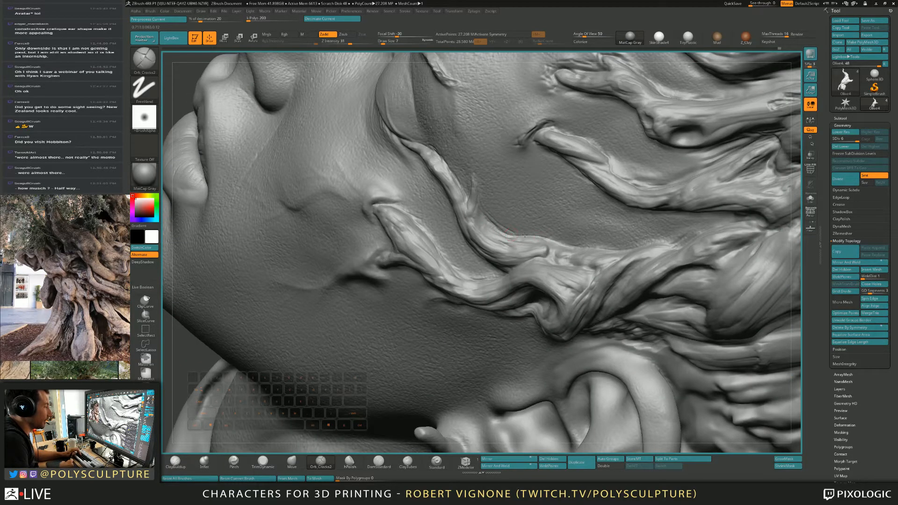
pyautogui.moveTo(480, 200); pyautogui.dragTo(471, 126, button='right')
# Step: Flatten small planes along the eye-corner strand with TrimDynamic at draw size 7
pyautogui.press('b')
pyautogui.press('t')
pyautogui.press('d')
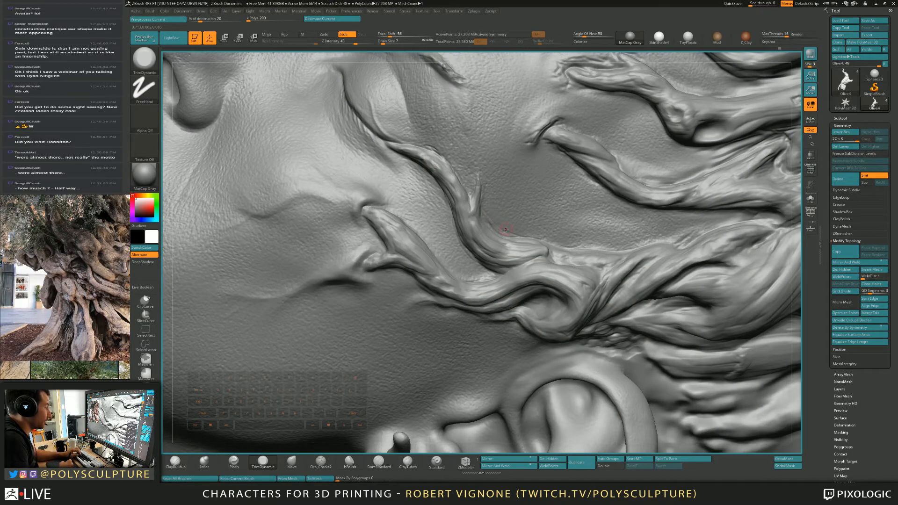
pyautogui.moveTo(506, 229)
pyautogui.keyDown('ctrl'); pyautogui.mouseDown(button='right')
pyautogui.moveTo(507, 184)
pyautogui.moveTo(495, 215)
pyautogui.moveTo(478, 211)
pyautogui.mouseUp(button='right'); pyautogui.keyUp('ctrl')
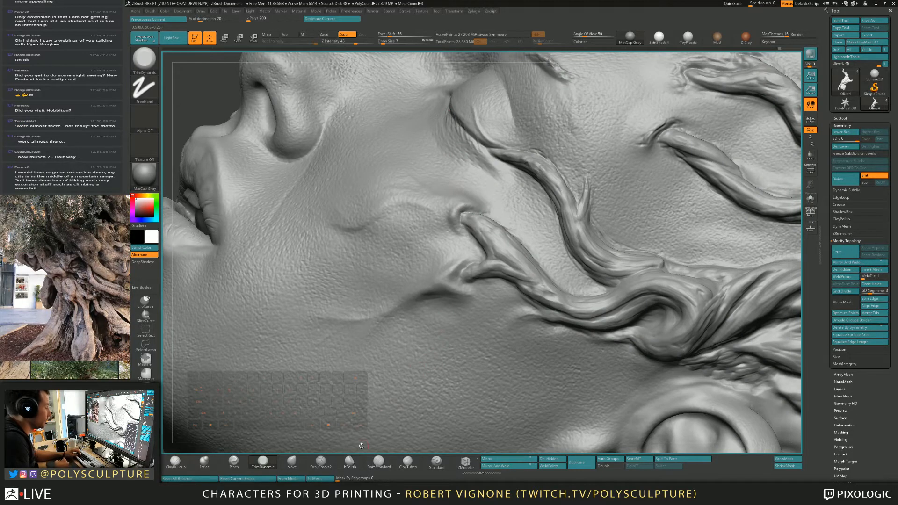
# Step: Shape the upper tip of the forked cheek strand with ClayBuildup at draw size 8 and trim it with TrimDynamic
pyautogui.click(321, 462)
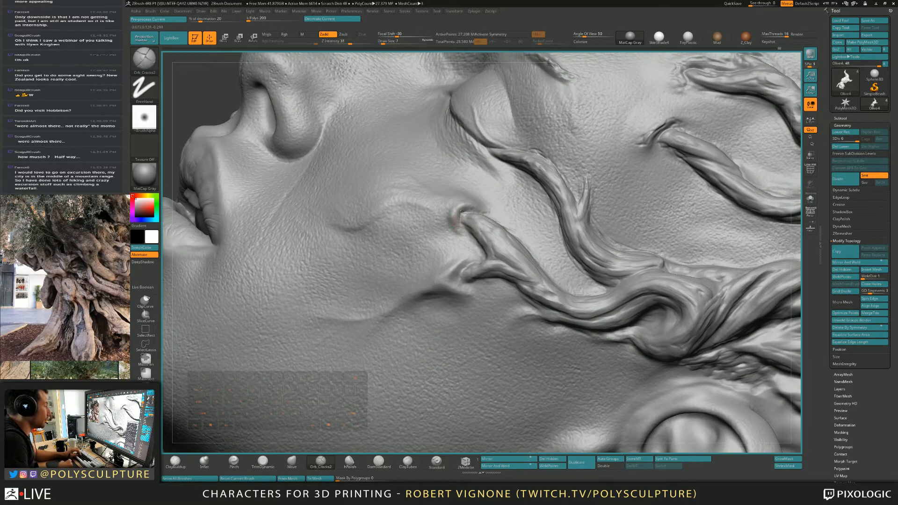
pyautogui.press('b')
pyautogui.press('c')
pyautogui.press('b')
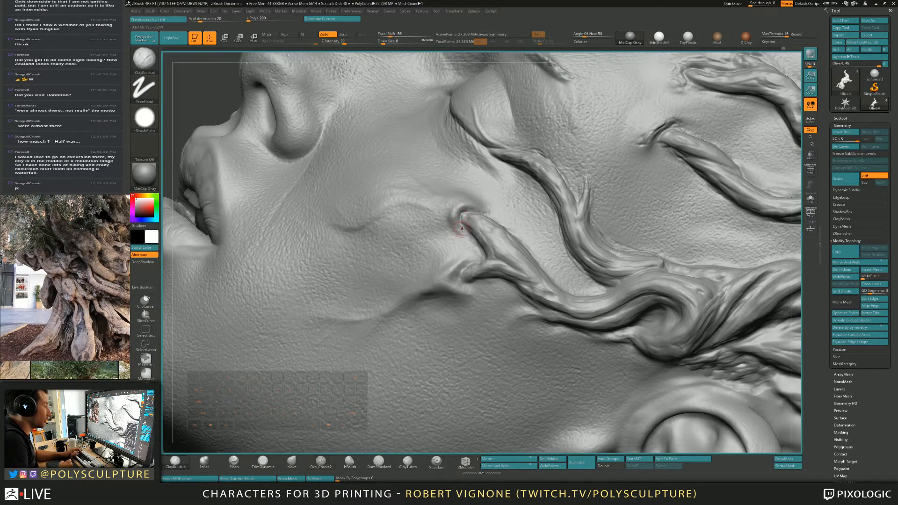
pyautogui.press('b')
pyautogui.press('t')
pyautogui.press('d')
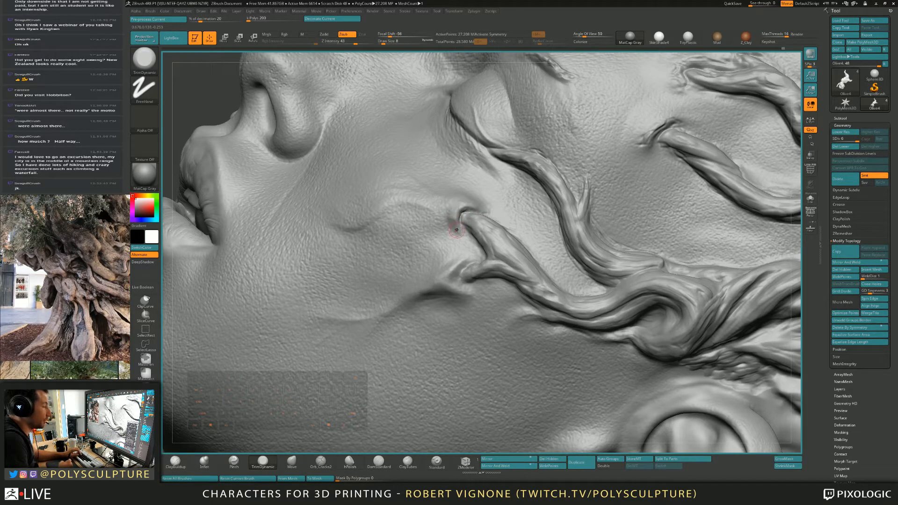
# Step: Build up the lower tip of the forked cheek strand with ClayBuildup, then trim and smooth it at draw size 5
pyautogui.press('b')
pyautogui.press('c')
pyautogui.press('b')
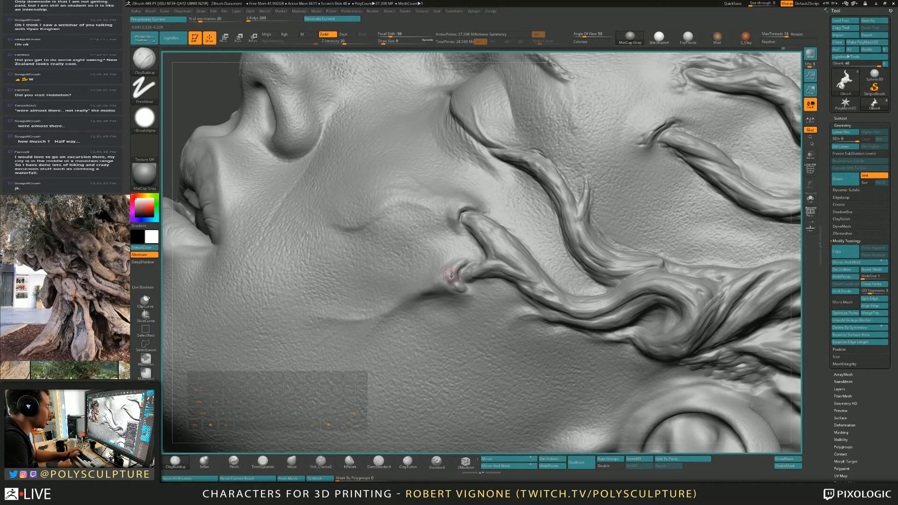
pyautogui.press('b')
pyautogui.press('t')
pyautogui.press('d')
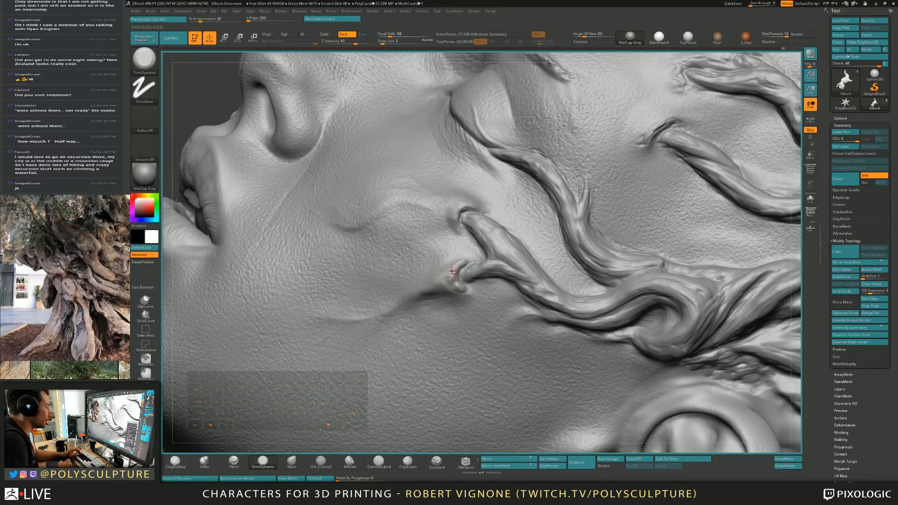
pyautogui.press('shift')
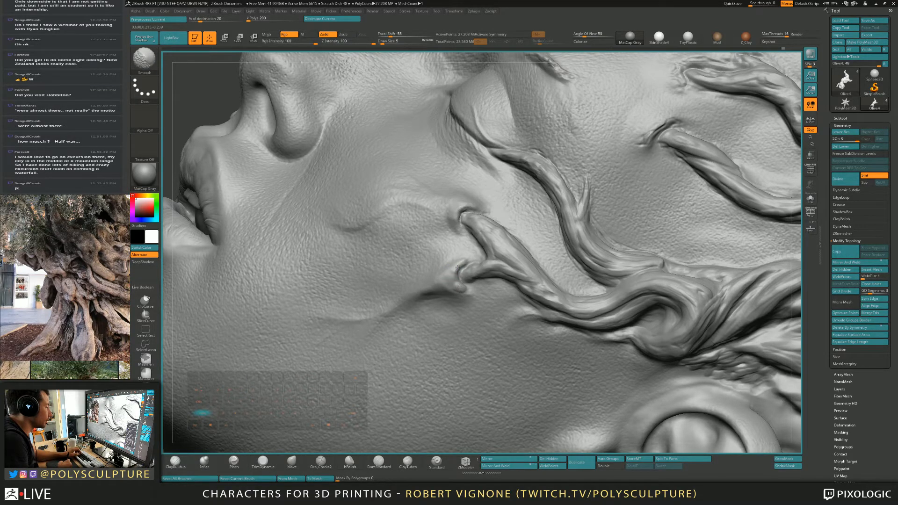
pyautogui.press('1')
pyautogui.press('s')
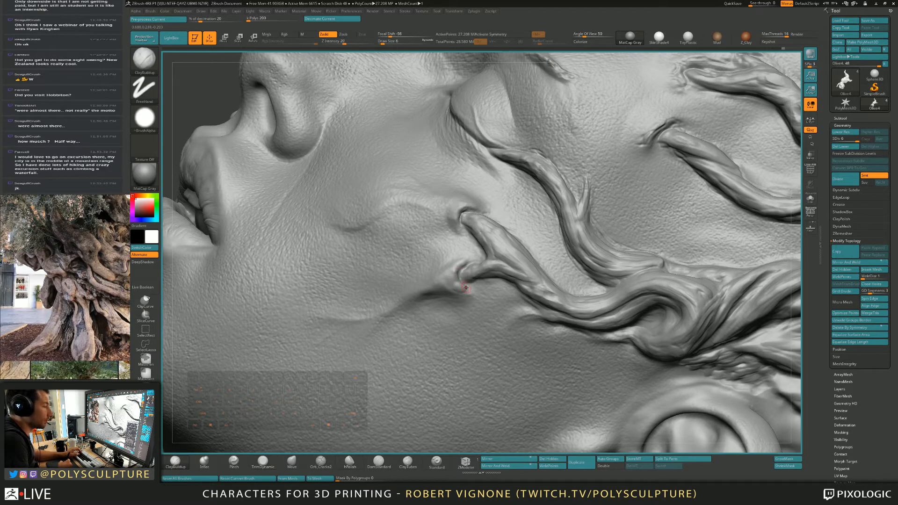
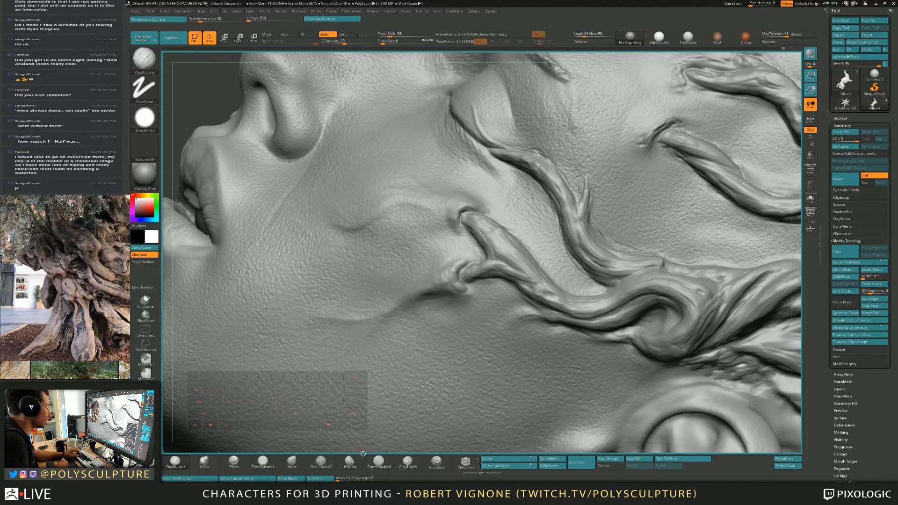
# Step: Refine the curled strand in front of the ear with a small ClayBuildup brush
pyautogui.press('6')
pyautogui.moveTo(495, 271)
pyautogui.mouseDown(button='right')
pyautogui.moveTo(460, 270)
pyautogui.moveTo(470, 206)
pyautogui.moveTo(507, 194)
pyautogui.moveTo(517, 152)
pyautogui.moveTo(458, 201)
pyautogui.moveTo(479, 263)
pyautogui.mouseUp(button='right')
pyautogui.press('s')
pyautogui.press('b')
pyautogui.press('c')
pyautogui.press('b')
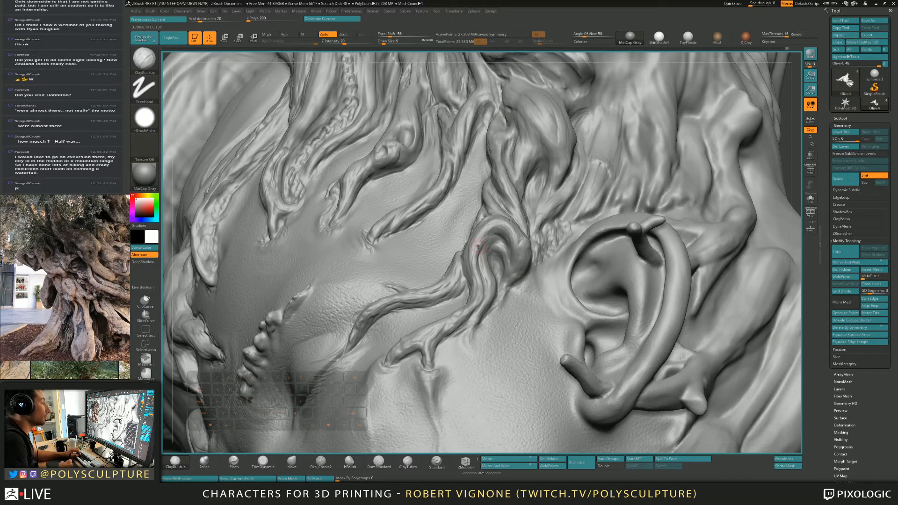
# Step: Build up the thick strand below the cracked bark plate with ClayBuildup at draw size 17 and flatten it with TrimDynamic
pyautogui.moveTo(498, 288)
pyautogui.keyDown('alt'); pyautogui.mouseDown(button='right')
pyautogui.moveTo(503, 206)
pyautogui.moveTo(519, 213)
pyautogui.moveTo(515, 206)
pyautogui.moveTo(511, 225)
pyautogui.mouseUp(button='right'); pyautogui.keyUp('alt')
pyautogui.press('s')
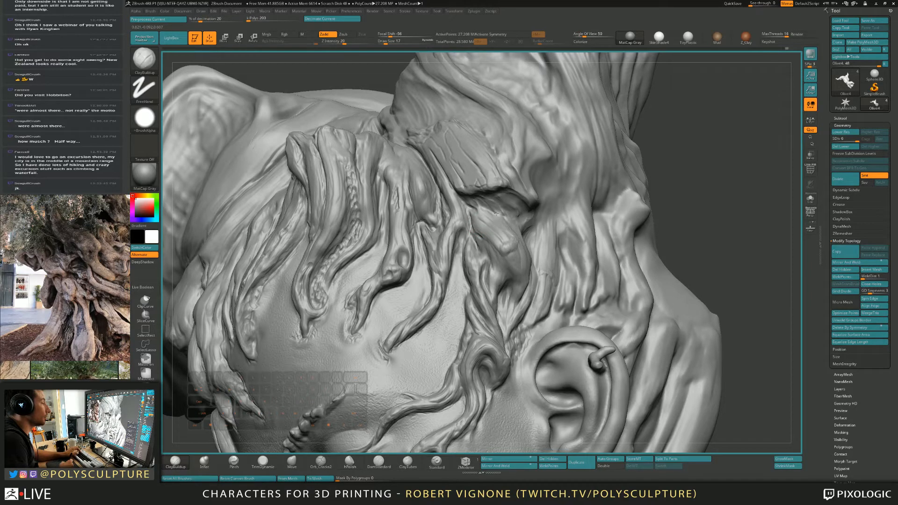
pyautogui.press('ctrl')
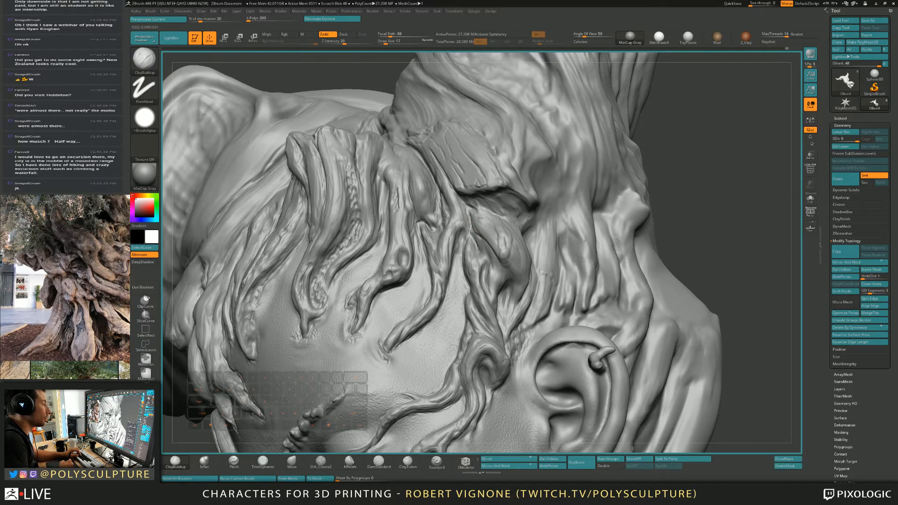
pyautogui.press('4')
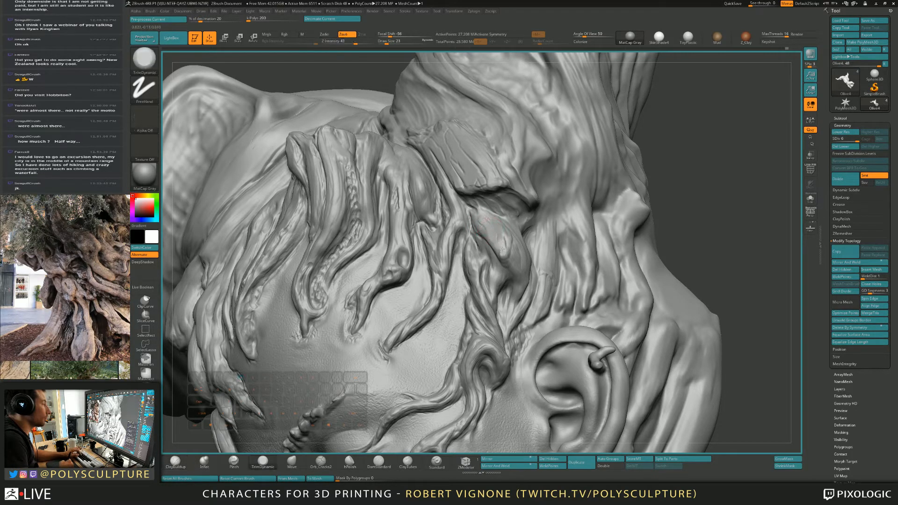
pyautogui.moveTo(498, 234)
pyautogui.mouseDown()
pyautogui.moveTo(503, 248)
pyautogui.moveTo(500, 238)
pyautogui.mouseUp()
# Step: Add finer ridges to the strand below the bark plate with ClayBuildup at draw size 8 and trim them with TrimDynamic
pyautogui.press('1')
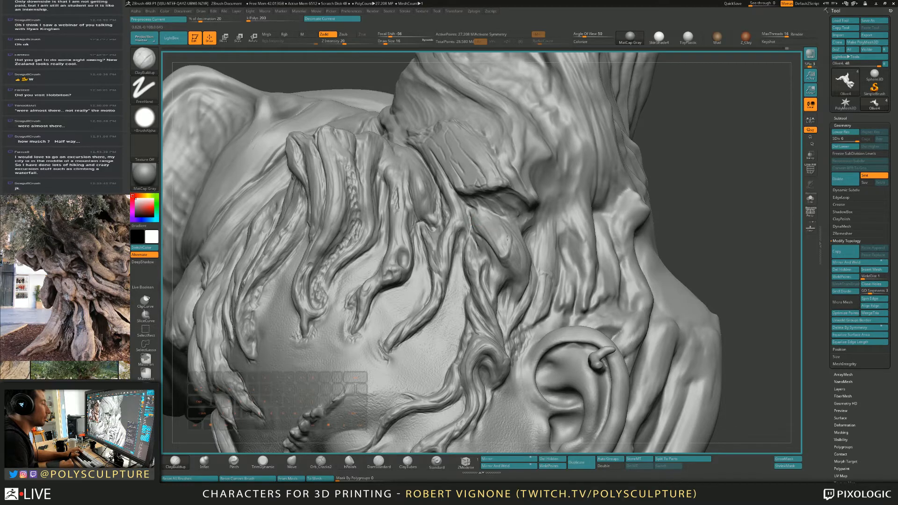
pyautogui.moveTo(502, 253)
pyautogui.mouseDown(button='right')
pyautogui.moveTo(504, 230)
pyautogui.moveTo(512, 238)
pyautogui.mouseUp(button='right')
pyautogui.press('s')
pyautogui.click(501, 258)
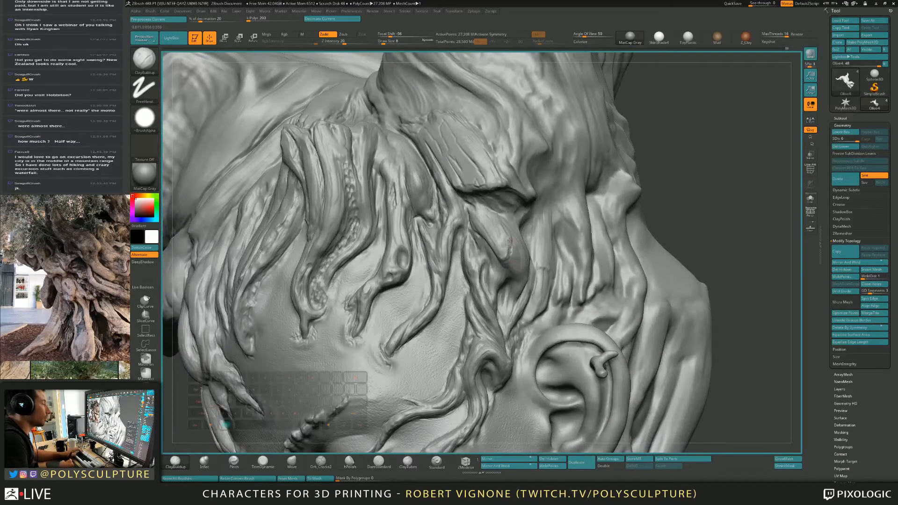
pyautogui.press('b')
pyautogui.press('t')
pyautogui.press('d')
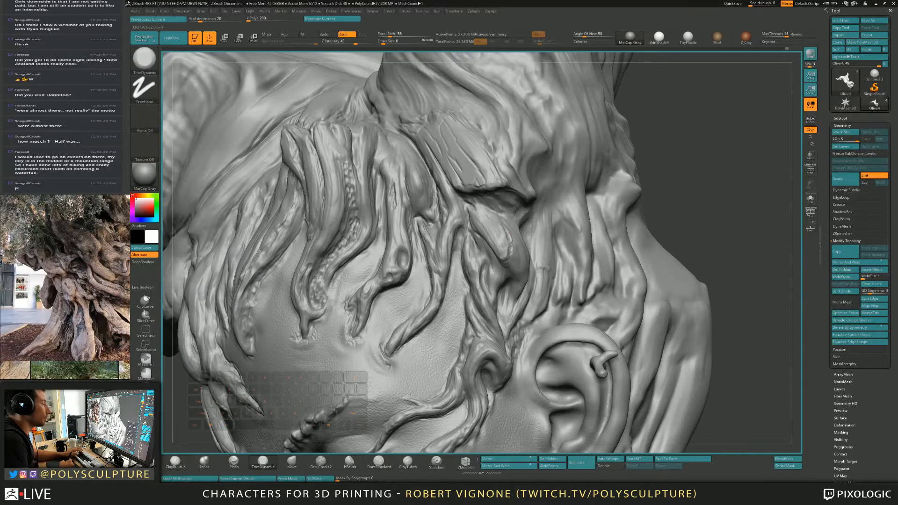
# Step: Rework the surface of the strand below the bark plate with ClayBuildup and TrimDynamic at draw size 13
pyautogui.press('b')
pyautogui.press('c')
pyautogui.press('b')
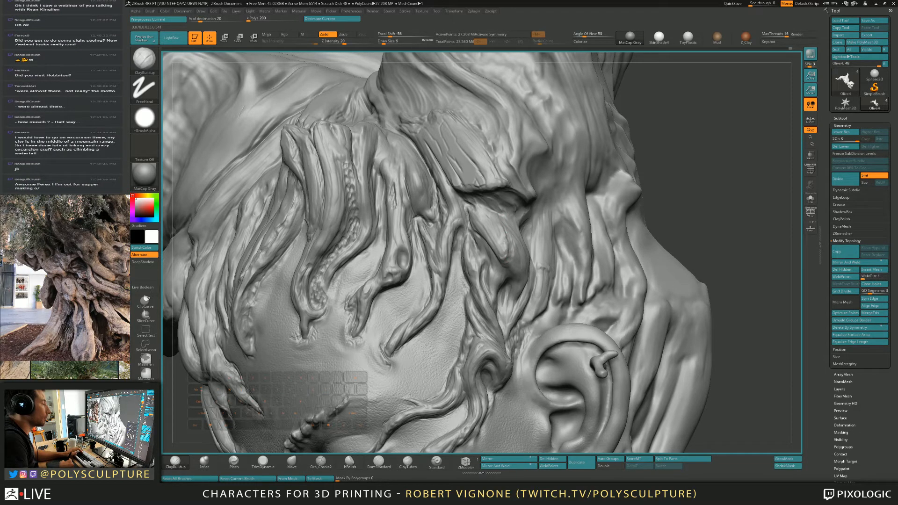
pyautogui.press('b')
pyautogui.press('t')
pyautogui.press('d')
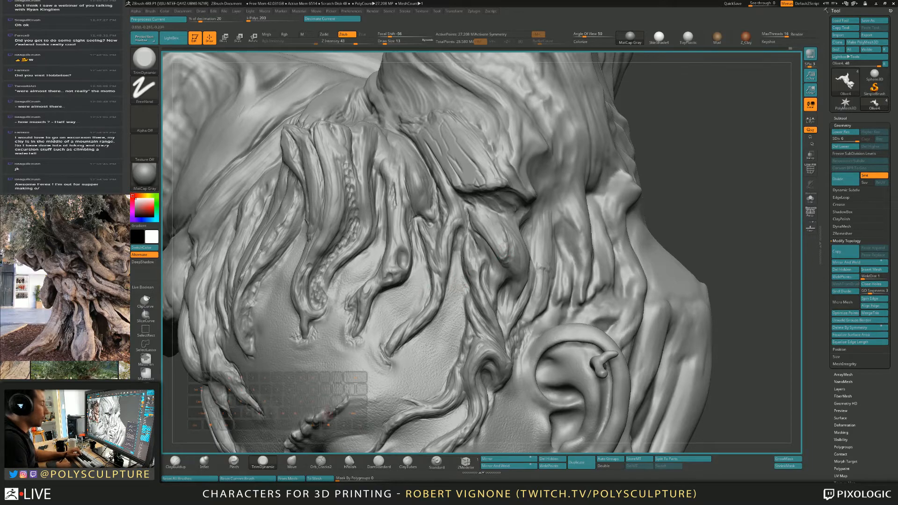
# Step: Cut cracks into the strand below the bark plate and around its inner tip with Orb_Cracks at draw size 13
pyautogui.click(320, 461)
pyautogui.moveTo(520, 277); pyautogui.dragTo(496, 248, button='right')
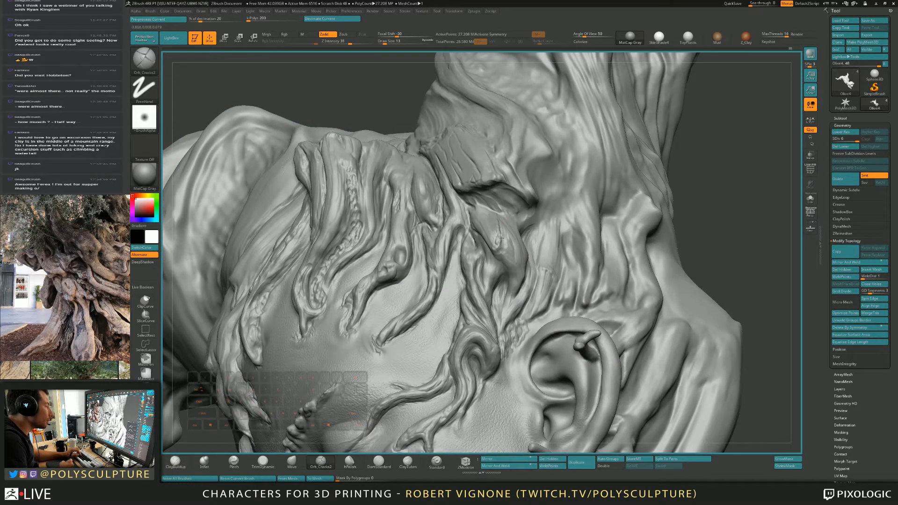
pyautogui.moveTo(494, 256); pyautogui.dragTo(499, 244, button='right')
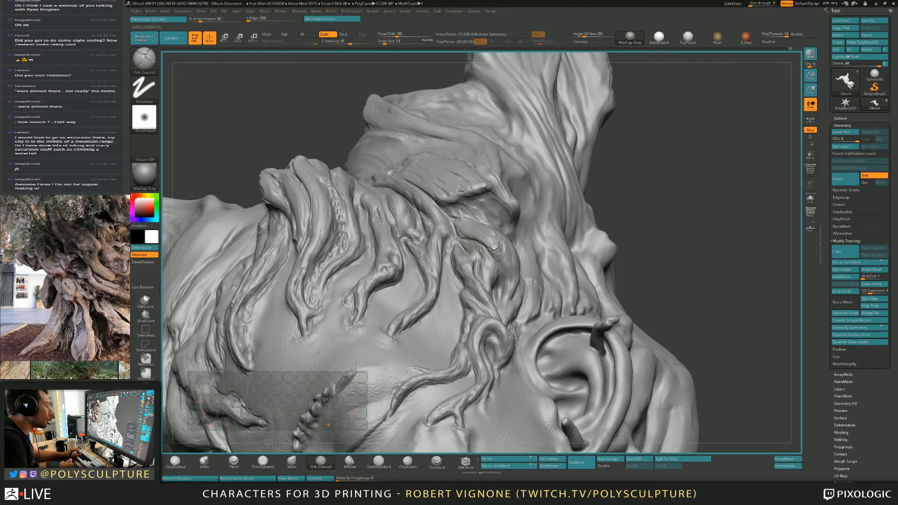
pyautogui.moveTo(498, 245); pyautogui.dragTo(491, 243, button='right')
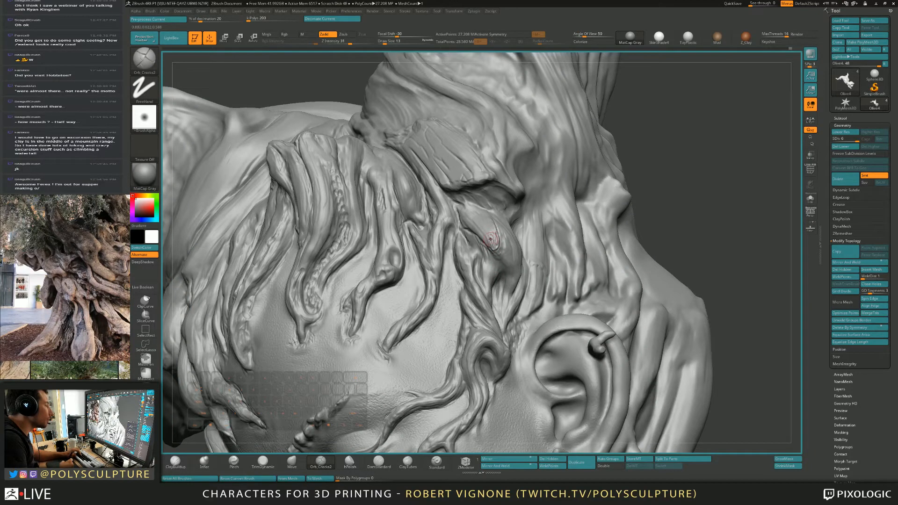
pyautogui.moveTo(497, 235)
pyautogui.mouseDown(button='right')
pyautogui.moveTo(495, 242)
pyautogui.moveTo(494, 218)
pyautogui.mouseUp(button='right')
pyautogui.moveTo(431, 225)
pyautogui.mouseDown(button='right')
pyautogui.moveTo(467, 197)
pyautogui.moveTo(487, 244)
pyautogui.moveTo(476, 218)
pyautogui.moveTo(402, 239)
pyautogui.moveTo(498, 229)
pyautogui.mouseUp(button='right')
pyautogui.press('s')
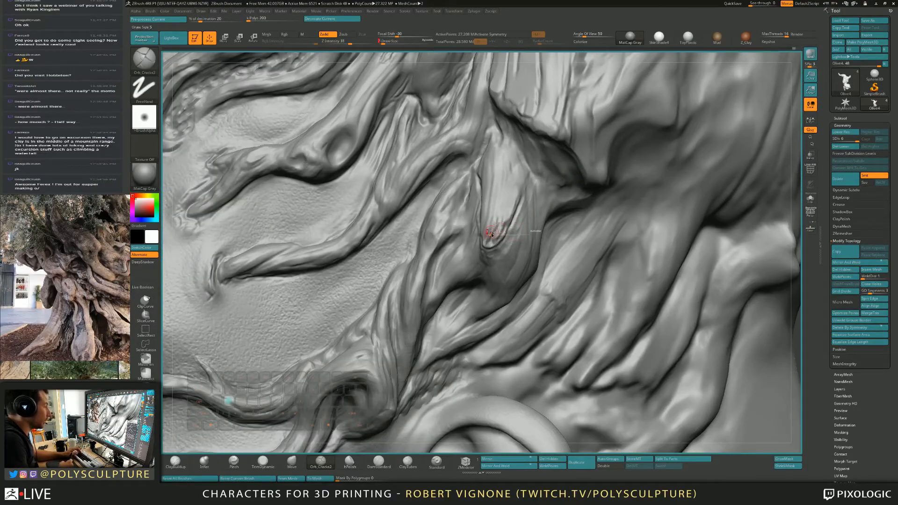
# Step: Reshape the inner tip of the strand below the bark plate into a blunt broken end with ClayBuildup at draw size 12
pyautogui.press('b')
pyautogui.press('c')
pyautogui.press('b')
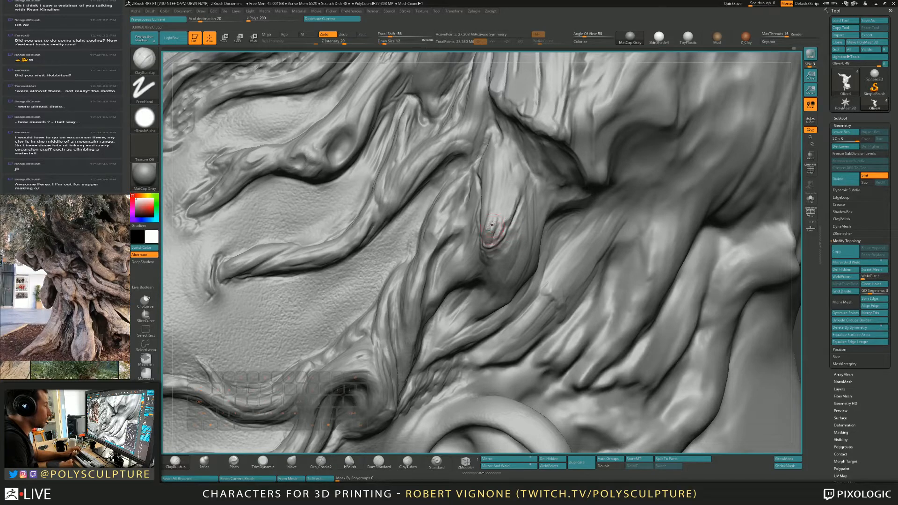
pyautogui.press('shift')
pyautogui.press('1')
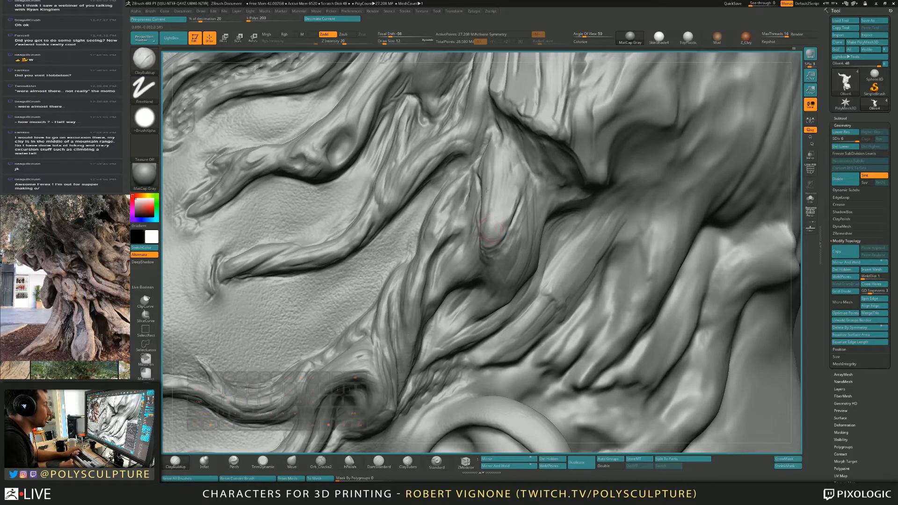
pyautogui.moveTo(487, 242); pyautogui.dragTo(503, 230)
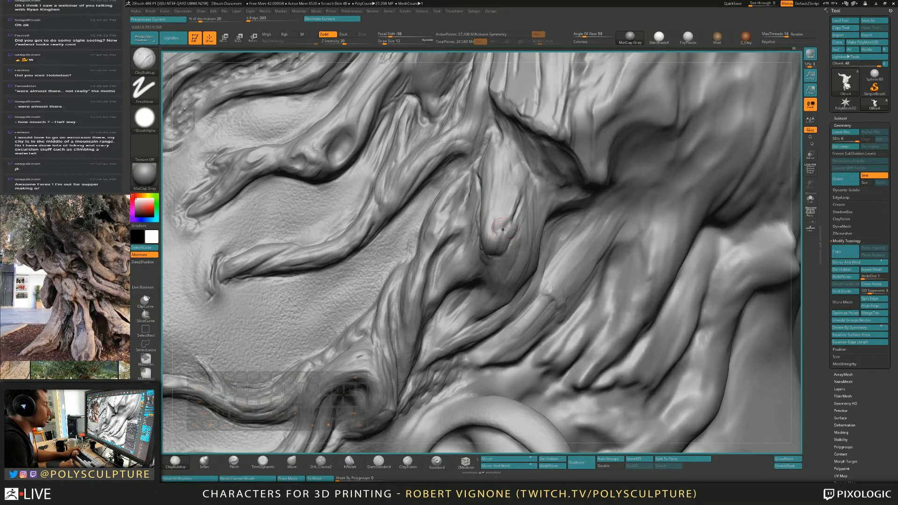
pyautogui.press('[')
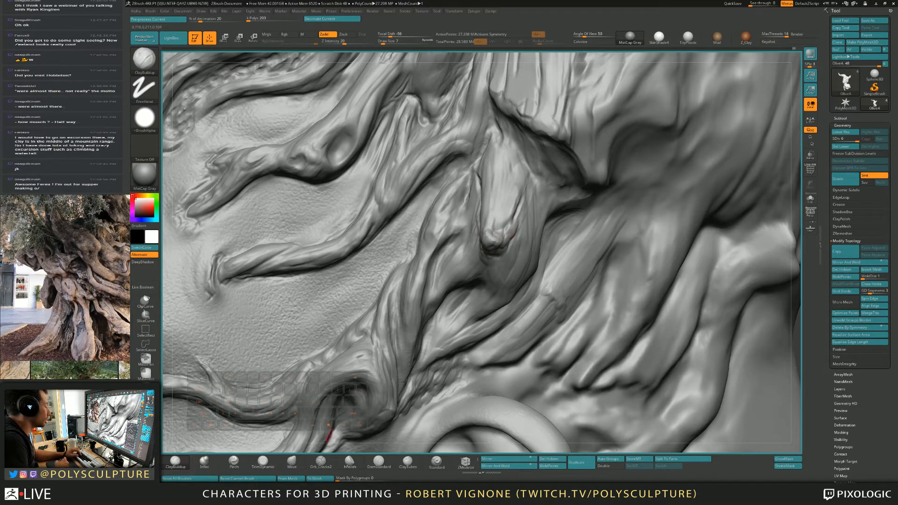
# Step: Flatten the face and rim of the broken stub below the bark plate with hPolish
pyautogui.click(350, 460)
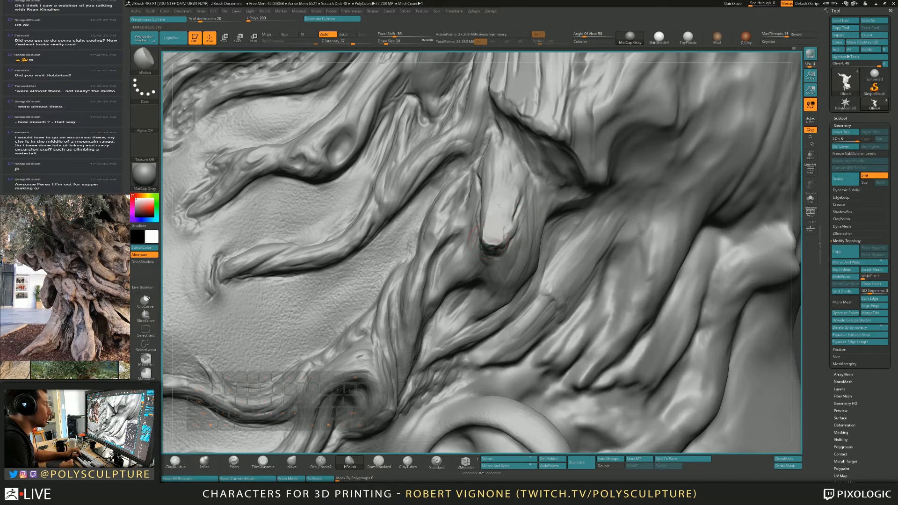
pyautogui.moveTo(487, 203); pyautogui.dragTo(468, 206, button='right')
pyautogui.press('[')
pyautogui.moveTo(493, 210)
pyautogui.mouseDown()
pyautogui.moveTo(493, 189)
pyautogui.moveTo(498, 234)
pyautogui.mouseUp()
pyautogui.moveTo(498, 234); pyautogui.dragTo(520, 198, button='right')
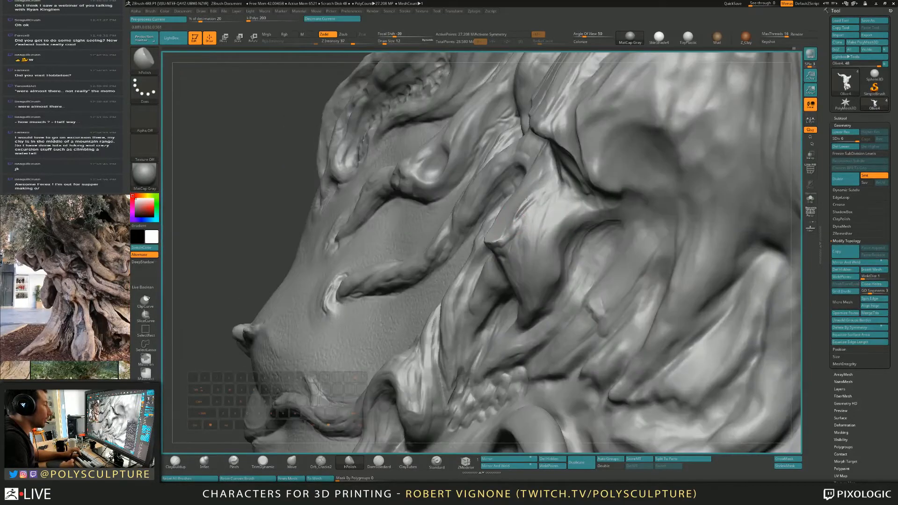
pyautogui.press(']')
pyautogui.moveTo(516, 220)
pyautogui.mouseDown(button='right')
pyautogui.moveTo(542, 255)
pyautogui.moveTo(473, 238)
pyautogui.moveTo(479, 266)
pyautogui.mouseUp(button='right')
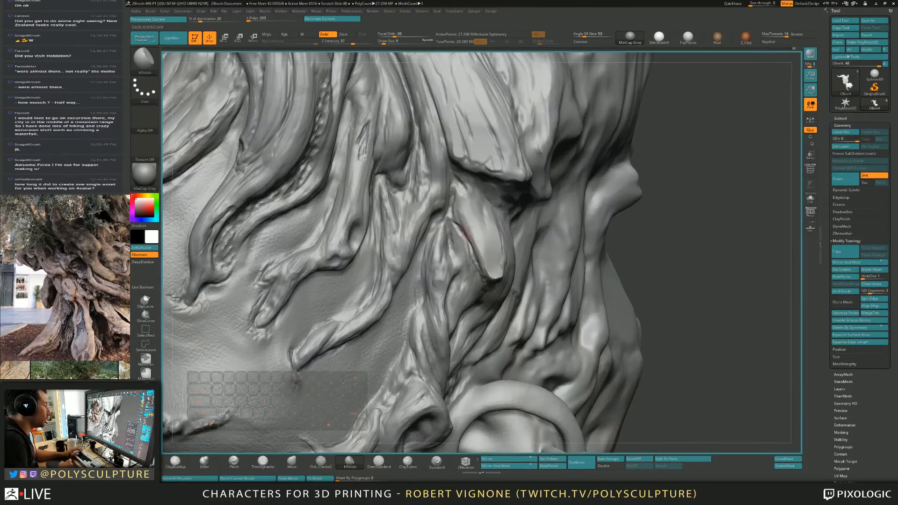
# Step: Add fine ridges to the strand beside the broken stub with ClayBuildup and trim them with TrimDynamic
pyautogui.press('b')
pyautogui.press('c')
pyautogui.press('b')
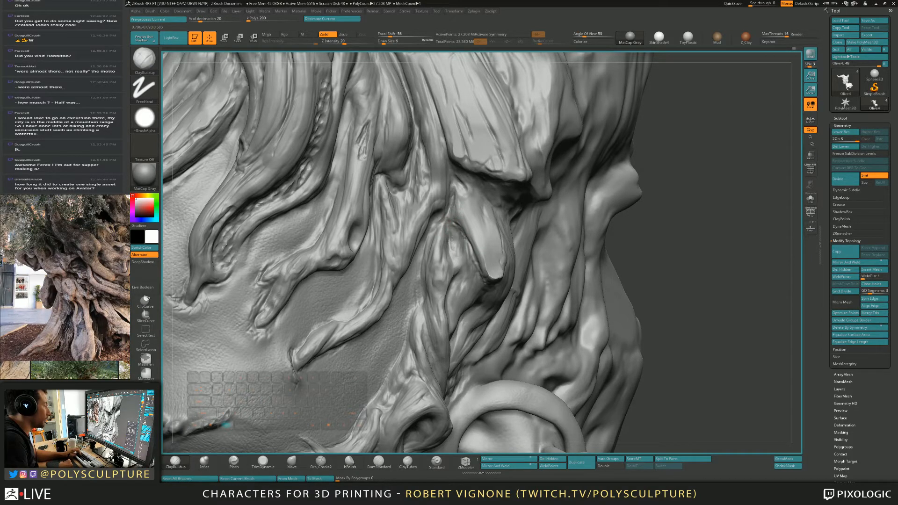
pyautogui.moveTo(463, 253); pyautogui.dragTo(461, 223, button='right')
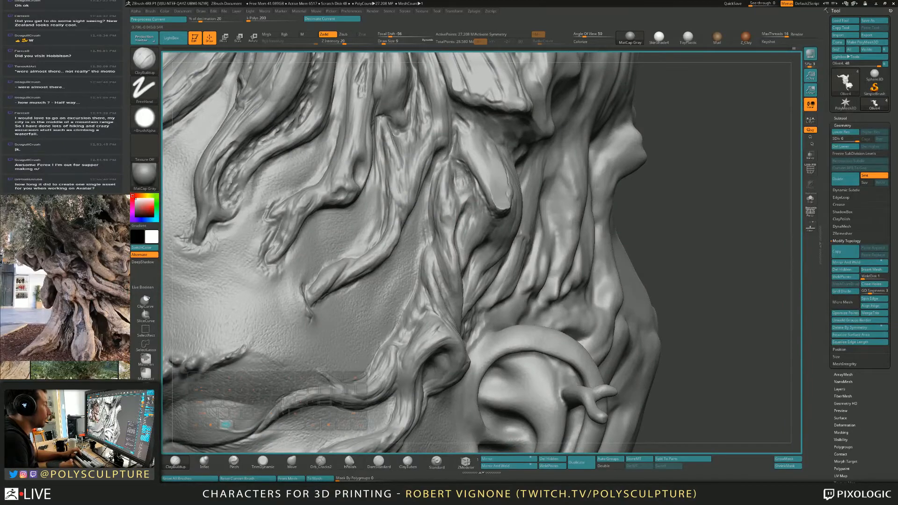
pyautogui.moveTo(457, 180)
pyautogui.mouseDown(button='right')
pyautogui.moveTo(451, 161)
pyautogui.moveTo(448, 193)
pyautogui.mouseUp(button='right')
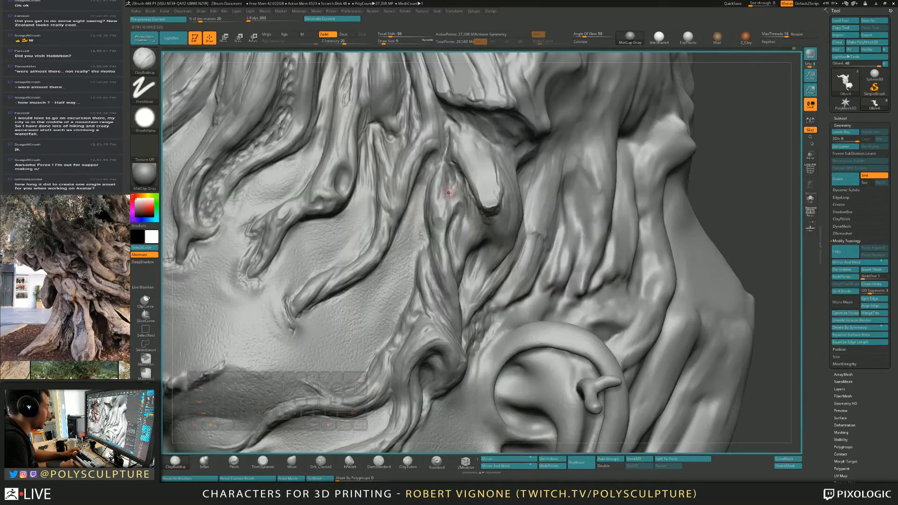
pyautogui.press('[')
pyautogui.press('[')
pyautogui.press('[')
pyautogui.moveTo(431, 188)
pyautogui.mouseDown()
pyautogui.moveTo(441, 215)
pyautogui.moveTo(431, 196)
pyautogui.mouseUp()
pyautogui.press(']')
pyautogui.press(']')
pyautogui.press('4')
pyautogui.press('s')
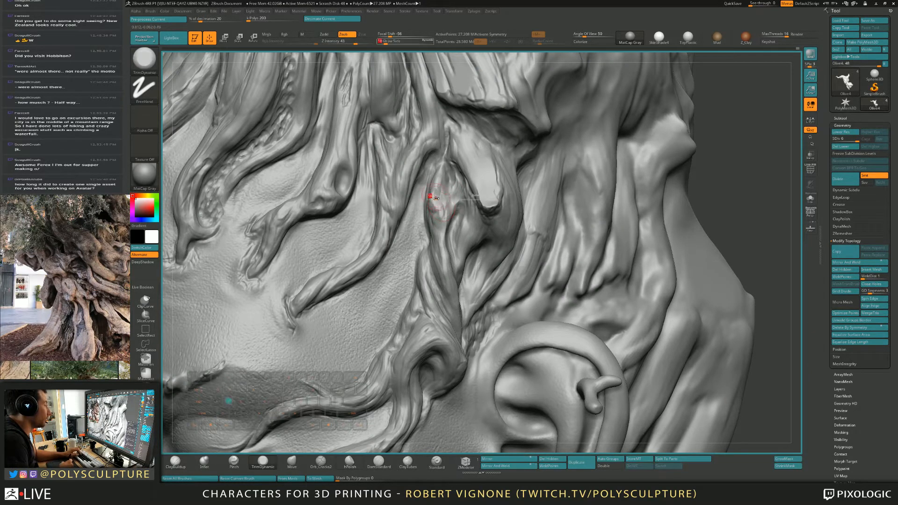
# Step: Build up long ridges along the strand running from the stub toward the temple curl with ClayBuildup at draw size 13
pyautogui.press('1')
pyautogui.moveTo(441, 166); pyautogui.dragTo(424, 154, button='right')
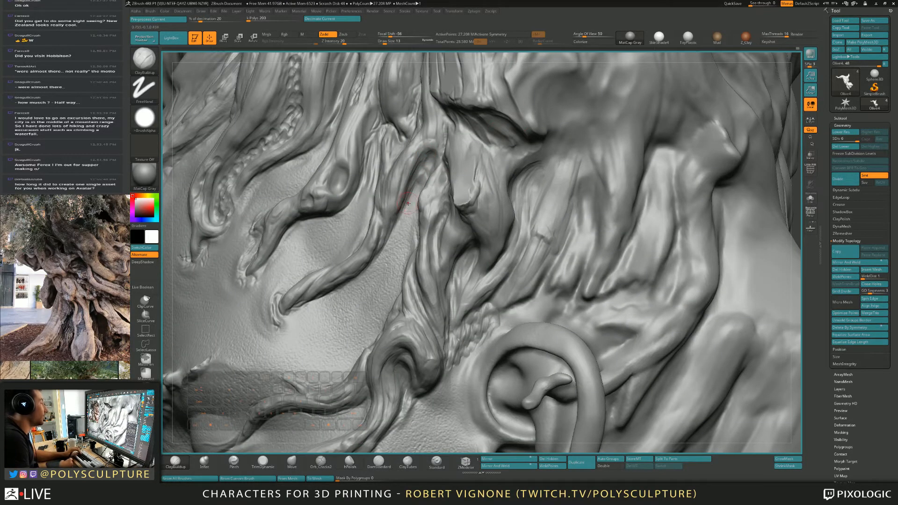
pyautogui.moveTo(406, 201)
pyautogui.mouseDown(button='right')
pyautogui.moveTo(452, 180)
pyautogui.moveTo(468, 201)
pyautogui.mouseUp(button='right')
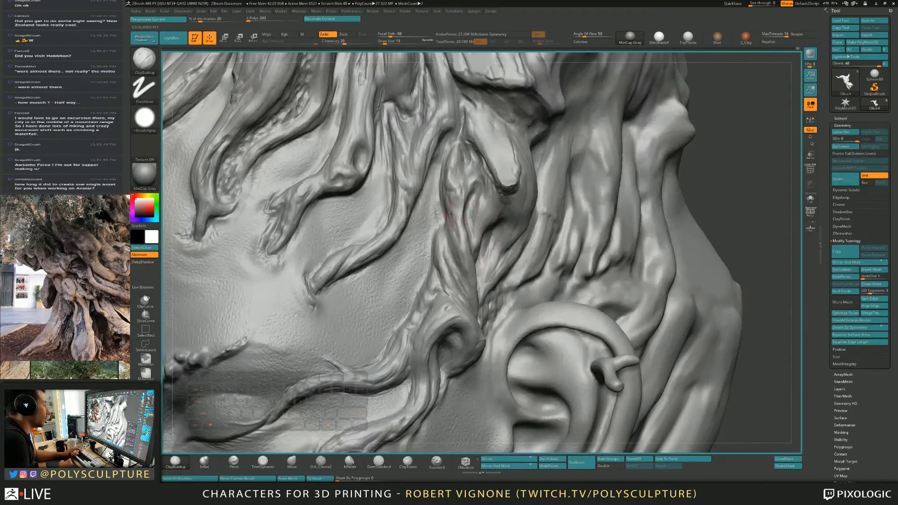
pyautogui.moveTo(450, 212); pyautogui.dragTo(460, 244)
pyautogui.press('s')
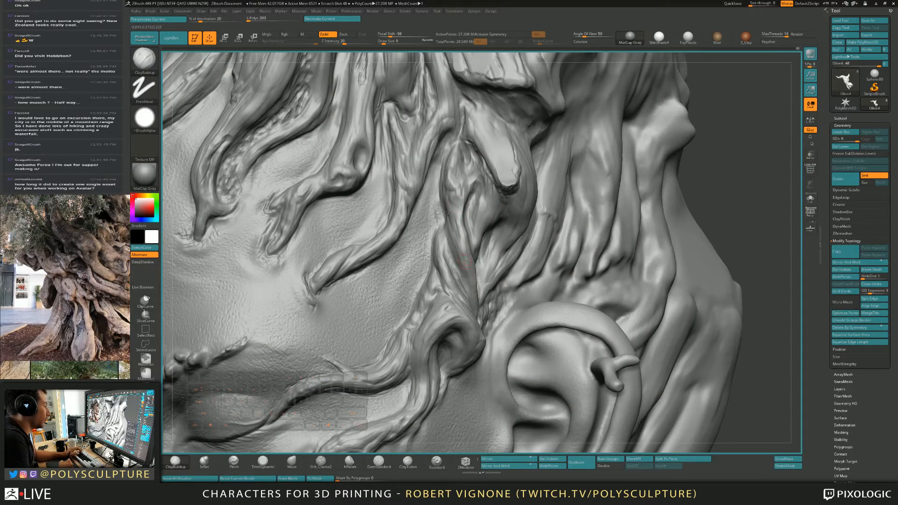
pyautogui.moveTo(450, 212); pyautogui.dragTo(462, 243)
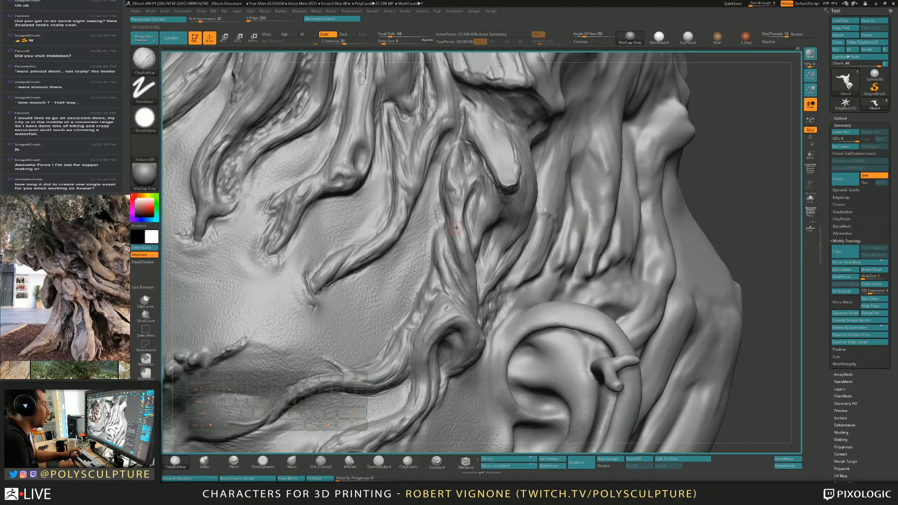
pyautogui.moveTo(451, 213); pyautogui.dragTo(457, 248)
pyautogui.moveTo(452, 195); pyautogui.dragTo(459, 229)
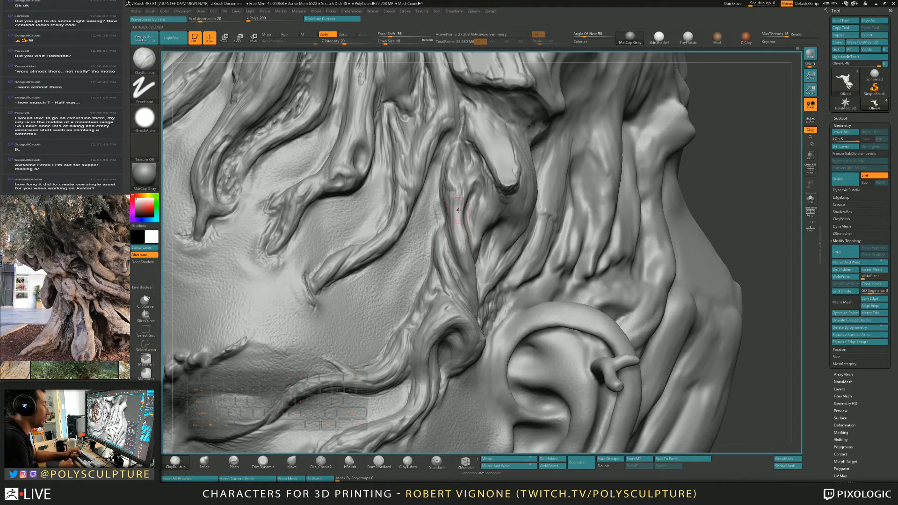
# Step: Rework the upper part of the strand beside the stub with ClayBuildup and flatten it with TrimDynamic at draw size 11
pyautogui.press('[')
pyautogui.moveTo(451, 185); pyautogui.dragTo(458, 195)
pyautogui.press(']')
pyautogui.press('b')
pyautogui.press('t')
pyautogui.press('d')
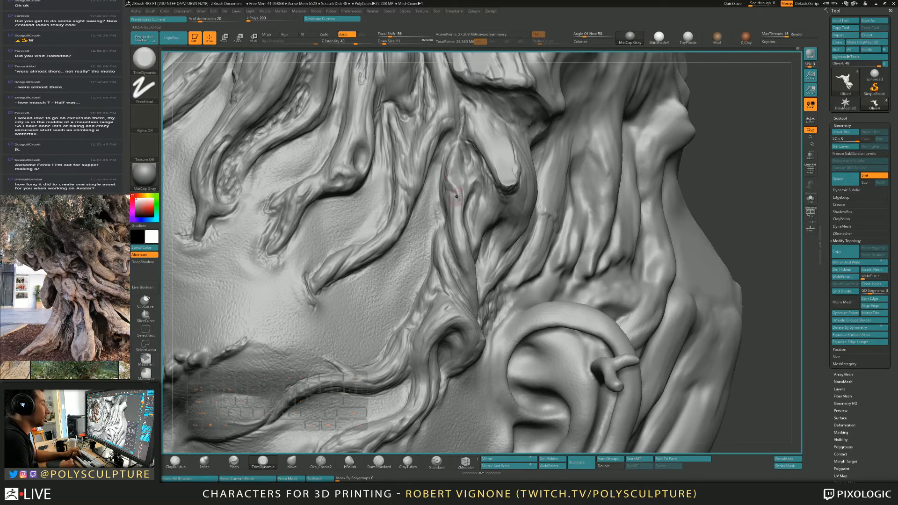
pyautogui.moveTo(456, 196)
pyautogui.keyDown('alt'); pyautogui.mouseDown(button='right')
pyautogui.moveTo(419, 152)
pyautogui.moveTo(393, 153)
pyautogui.mouseUp(button='right'); pyautogui.keyUp('alt')
# Step: Add finer ridges to the strand above the temple curl with ClayBuildup at draw size 8
pyautogui.press('1')
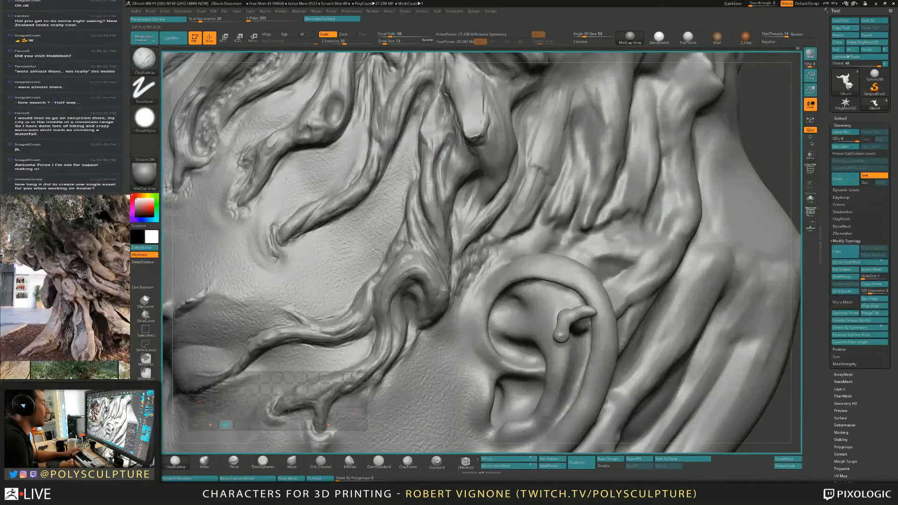
pyautogui.press('[')
pyautogui.moveTo(449, 228)
pyautogui.mouseDown(button='right')
pyautogui.moveTo(473, 234)
pyautogui.moveTo(426, 200)
pyautogui.mouseUp(button='right')
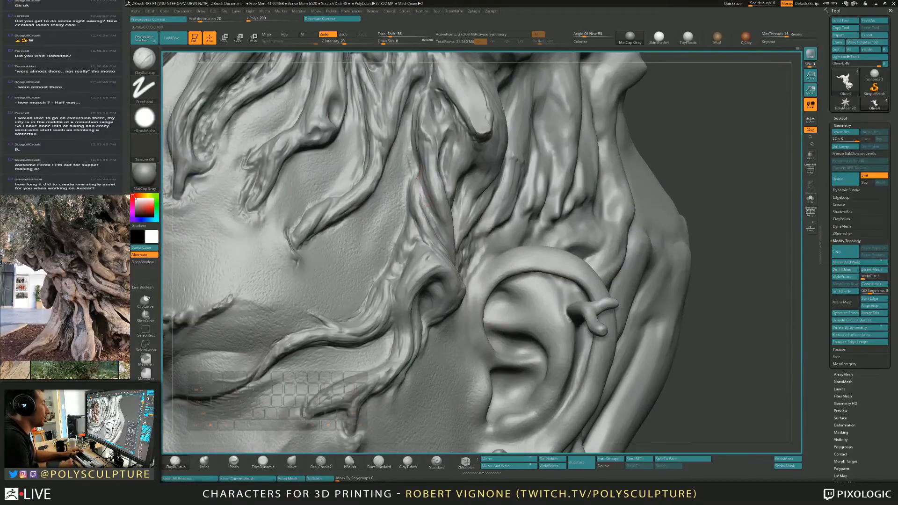
pyautogui.moveTo(441, 232); pyautogui.dragTo(460, 209, button='right')
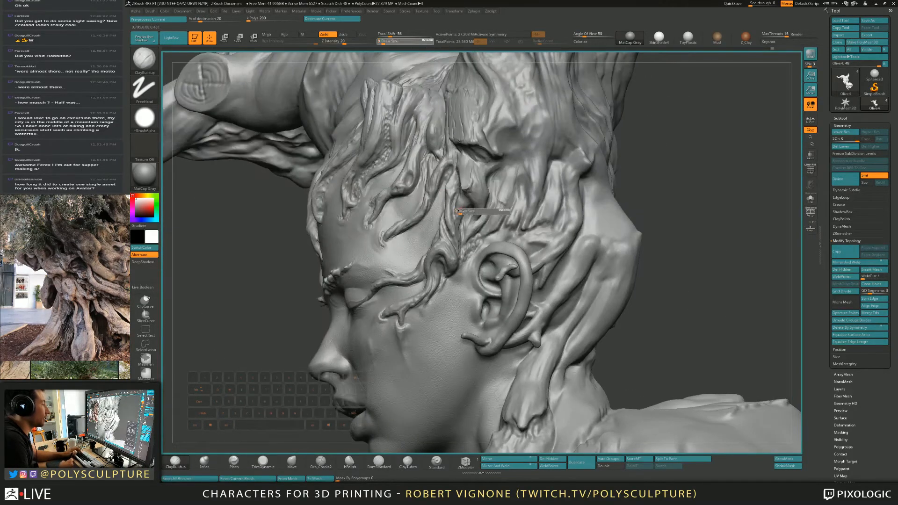
# Step: Thicken and shape the strand around the broken stub with Inflat, ClayBuildup and TrimDynamic at draw size 16
pyautogui.press('2')
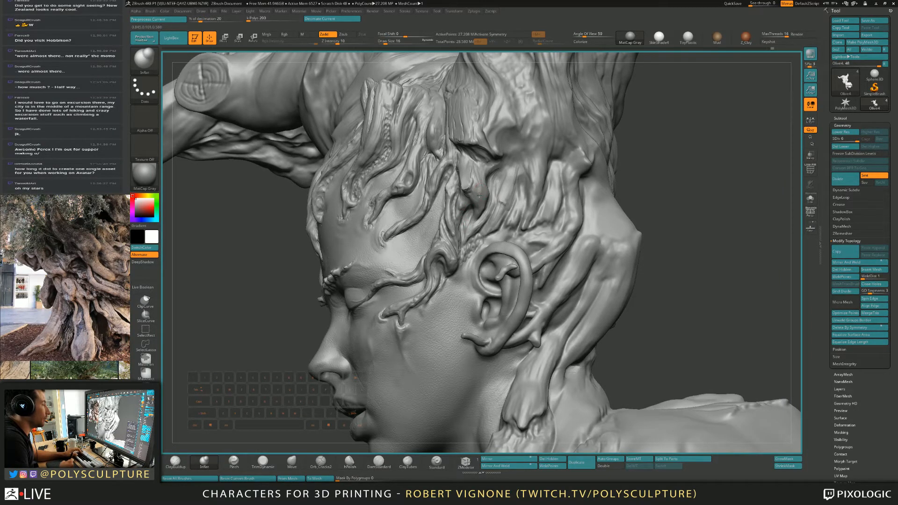
pyautogui.press('1')
pyautogui.press('4')
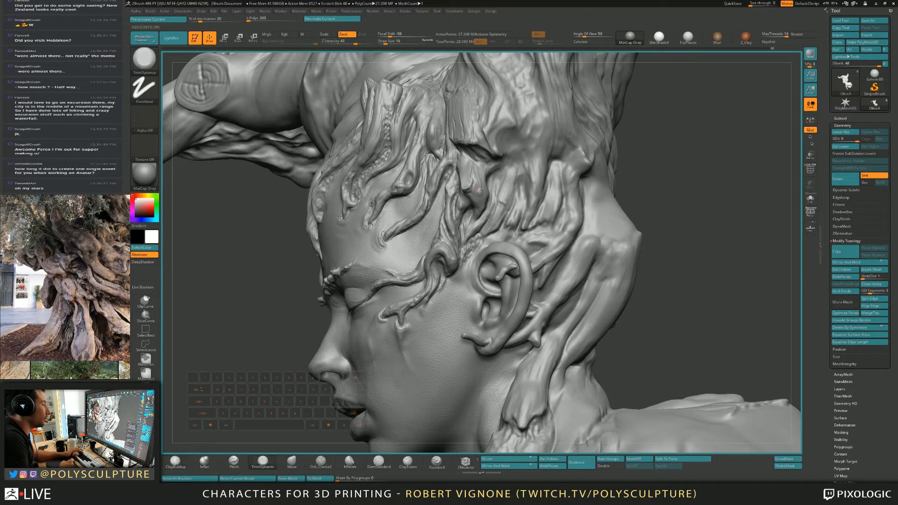
pyautogui.press('1')
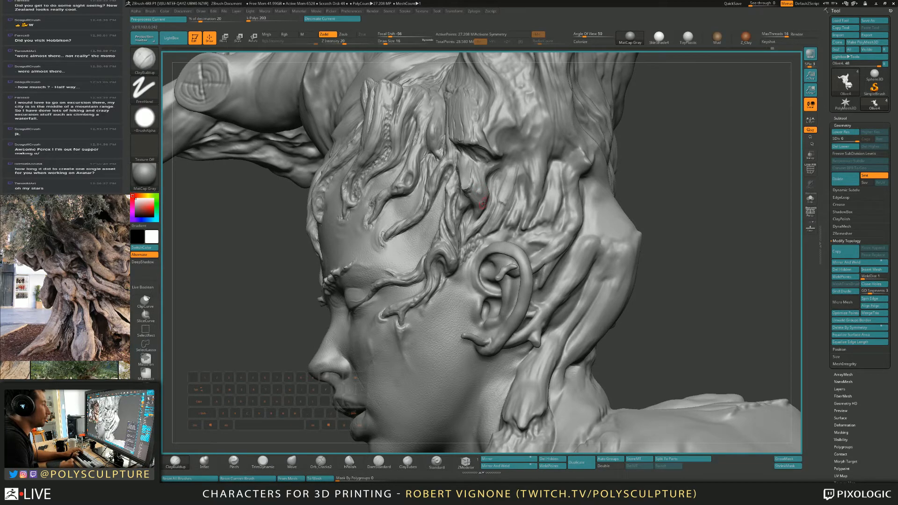
pyautogui.press('4')
pyautogui.press('1')
pyautogui.press('2')
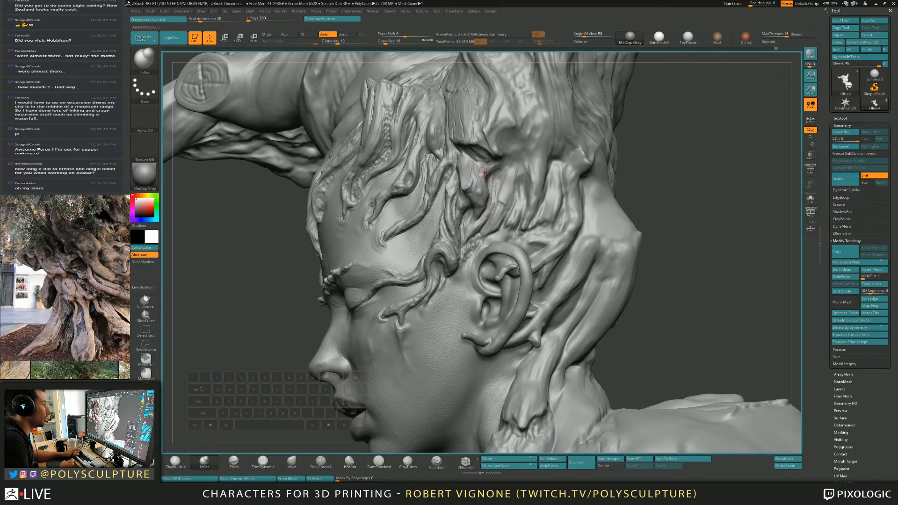
pyautogui.press('4')
# Step: Refine the broken stub with ClayBuildup and TrimDynamic, and crack its surface with Orb_Cracks at draw size 12
pyautogui.moveTo(496, 231)
pyautogui.keyDown('alt'); pyautogui.mouseDown(button='right')
pyautogui.moveTo(472, 192)
pyautogui.moveTo(498, 165)
pyautogui.moveTo(470, 161)
pyautogui.moveTo(489, 198)
pyautogui.mouseUp(button='right'); pyautogui.keyUp('alt')
pyautogui.press('4')
pyautogui.press('1')
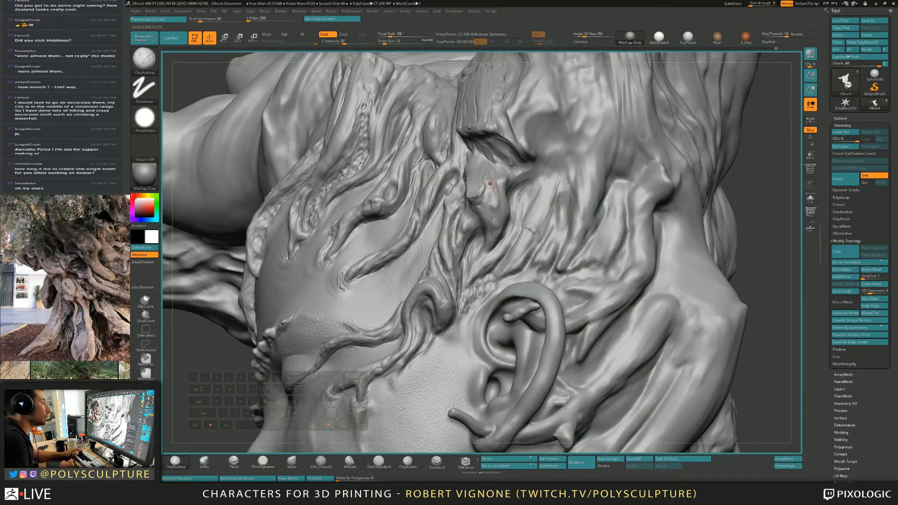
pyautogui.press('s')
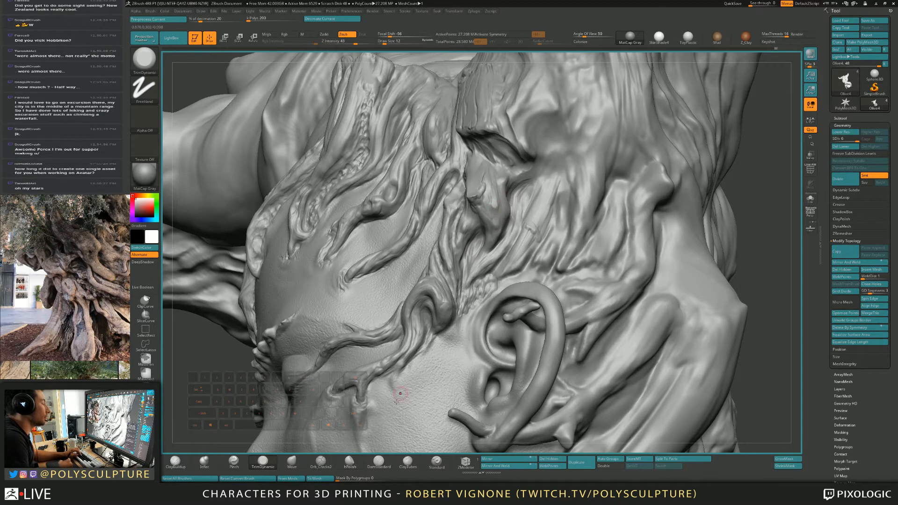
pyautogui.click(321, 462)
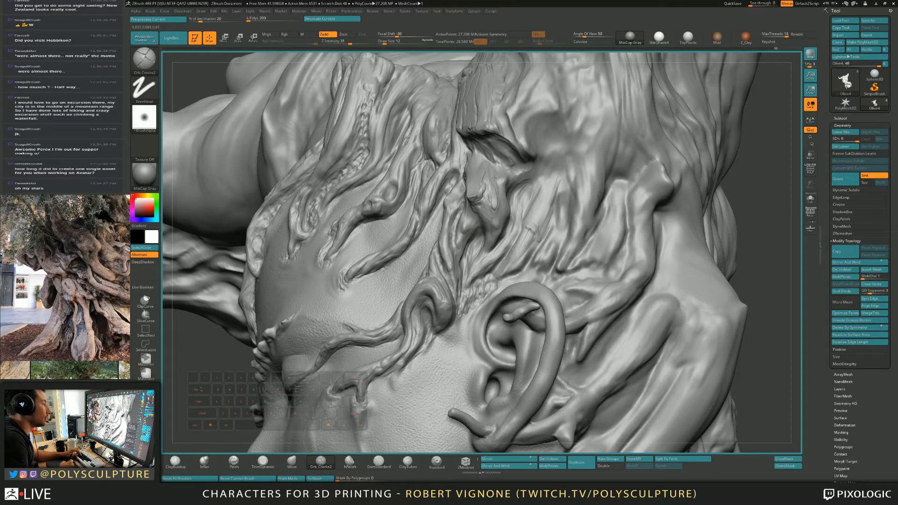
pyautogui.moveTo(489, 229)
pyautogui.mouseDown(button='right')
pyautogui.moveTo(508, 233)
pyautogui.moveTo(490, 235)
pyautogui.mouseUp(button='right')
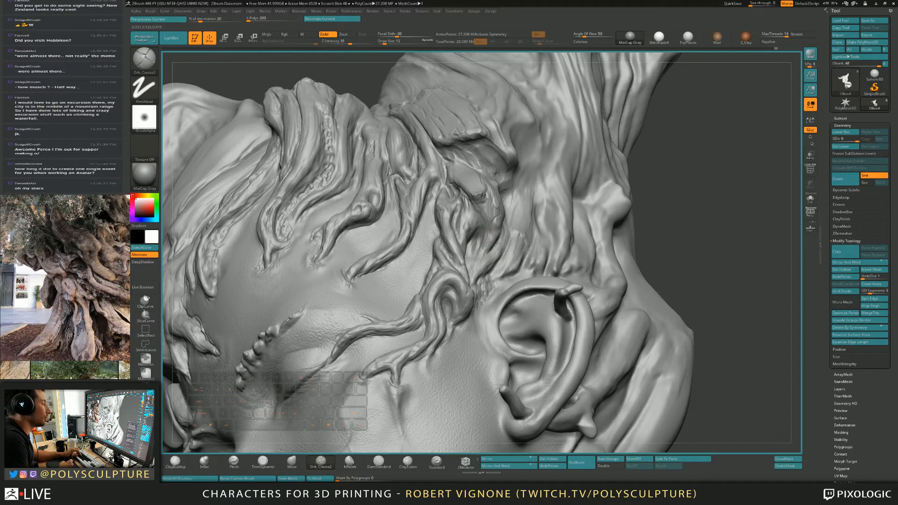
# Step: Flatten the strands between the broken stub and the top of the ear with TrimDynamic at draw size 17
pyautogui.press('4')
pyautogui.press('[')
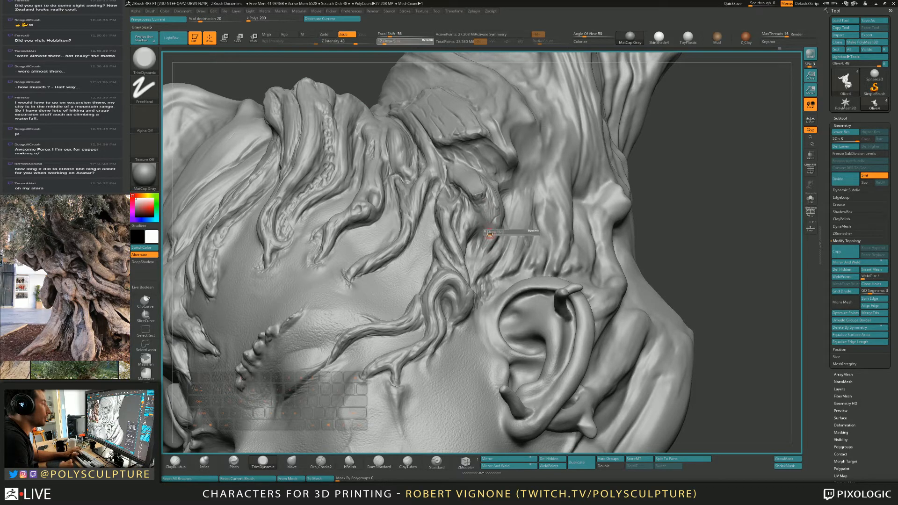
pyautogui.moveTo(508, 239); pyautogui.dragTo(467, 242, button='right')
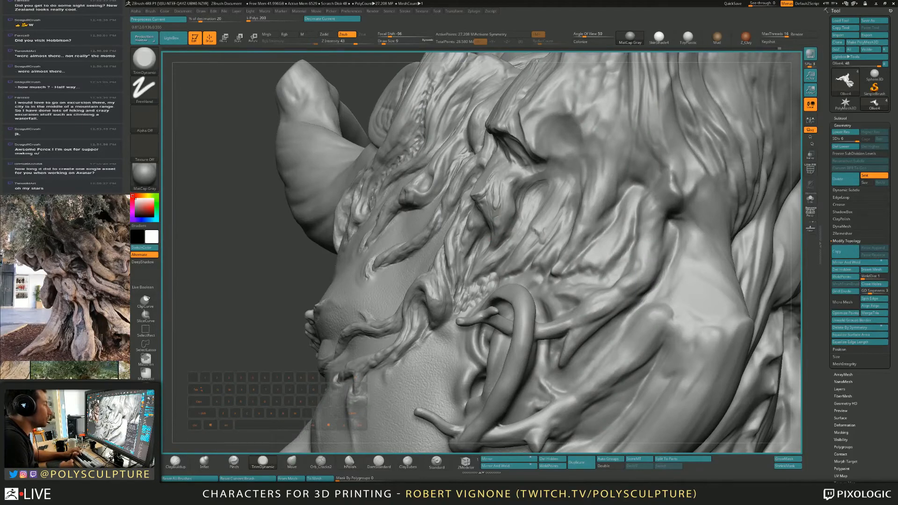
pyautogui.press('s')
pyautogui.moveTo(505, 229); pyautogui.dragTo(508, 228)
pyautogui.moveTo(503, 236); pyautogui.dragTo(537, 238, button='right')
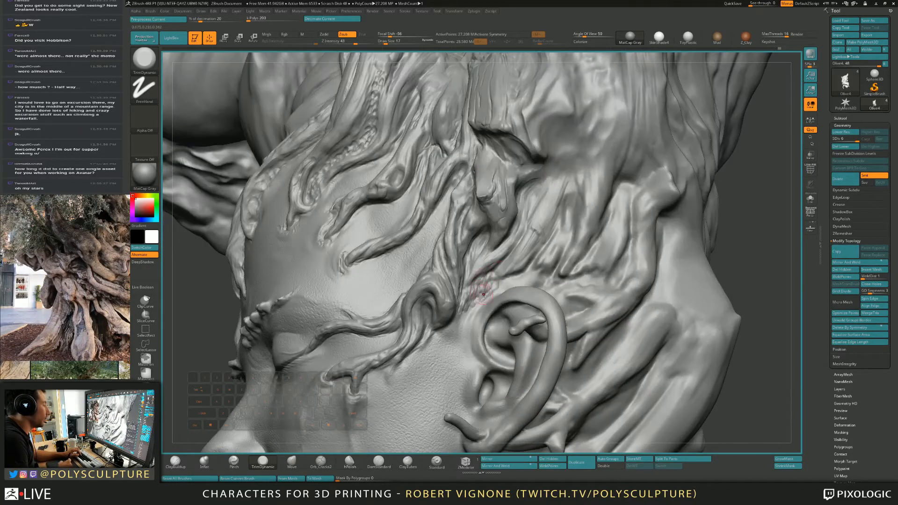
# Step: Smooth the bumpy patch above the ear and build strands over it with ClayBuildup at draw size 14
pyautogui.press('shift')
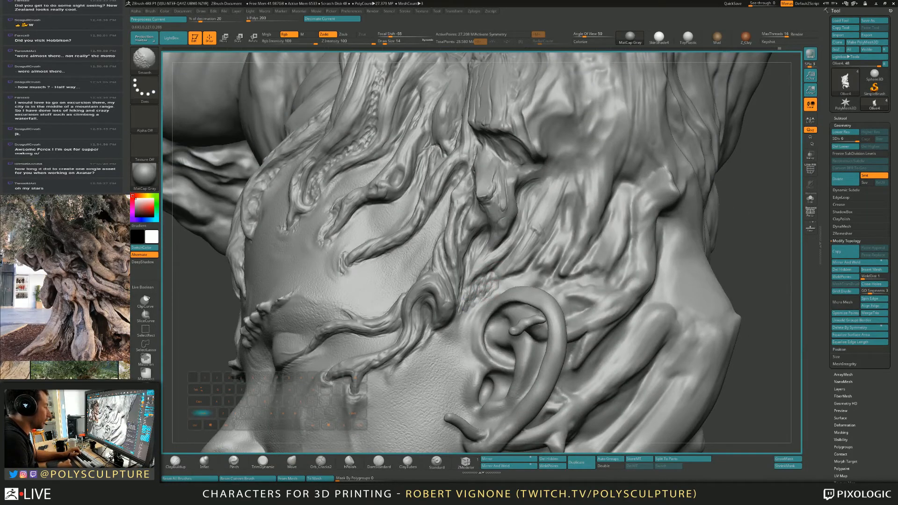
pyautogui.press('1')
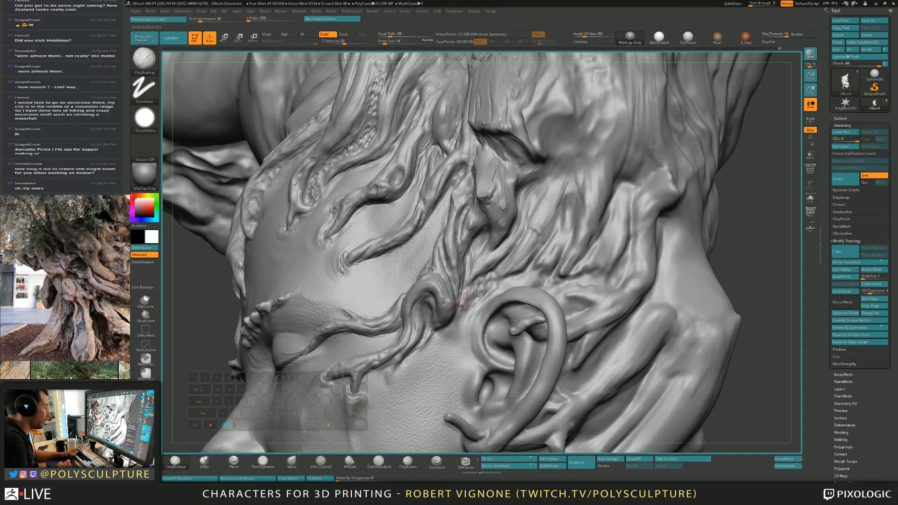
pyautogui.press('1')
pyautogui.moveTo(464, 306)
pyautogui.mouseDown()
pyautogui.moveTo(499, 268)
pyautogui.moveTo(489, 275)
pyautogui.mouseUp()
pyautogui.press('1')
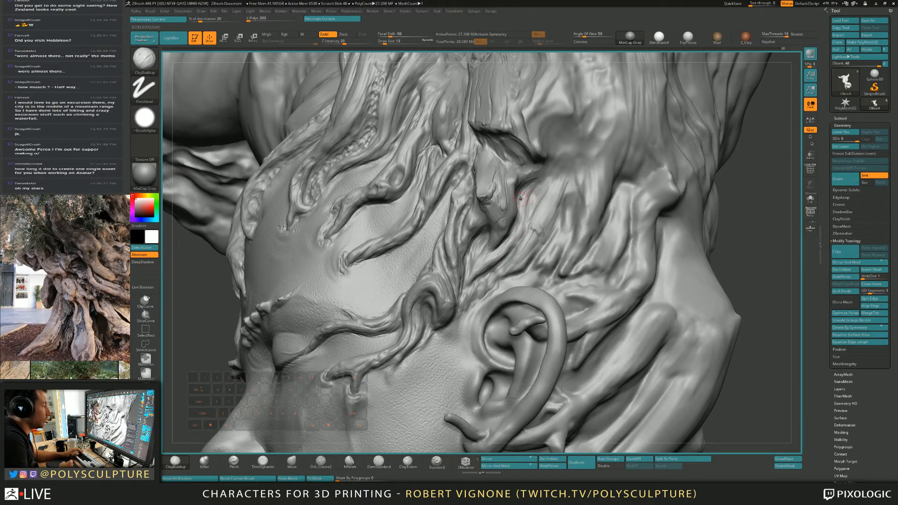
pyautogui.moveTo(531, 182); pyautogui.dragTo(456, 208, button='right')
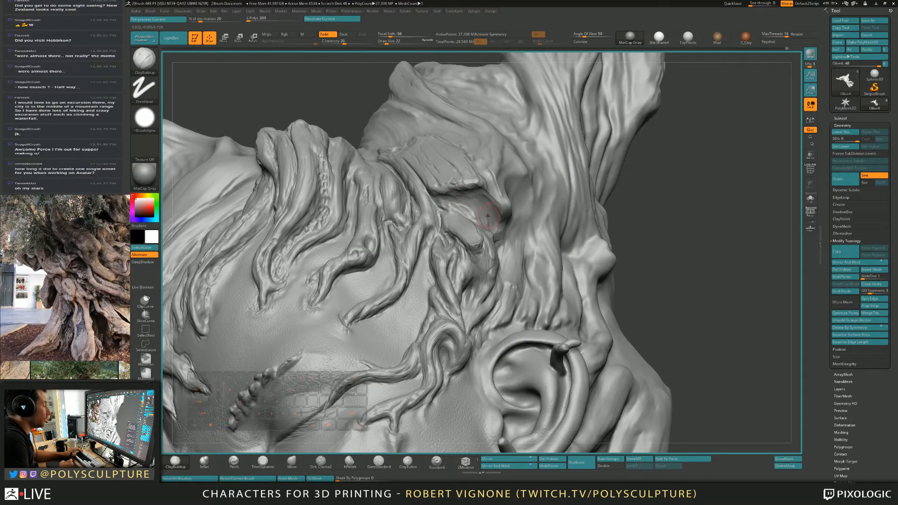
# Step: Shape the hollow beside the broken stub, below the bark plate, with ClayBuildup at draw size 14 and TrimDynamic
pyautogui.moveTo(486, 200); pyautogui.dragTo(470, 206, button='right')
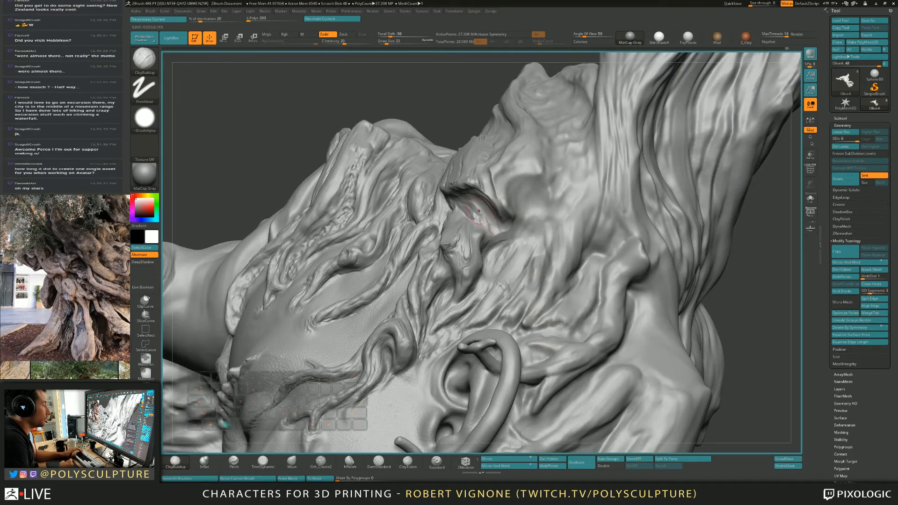
pyautogui.moveTo(494, 231); pyautogui.dragTo(477, 232, button='right')
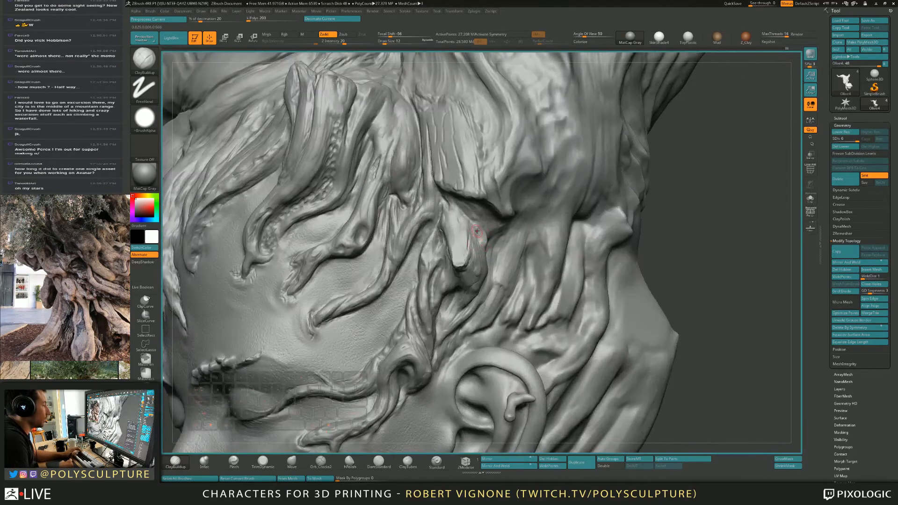
pyautogui.press('4')
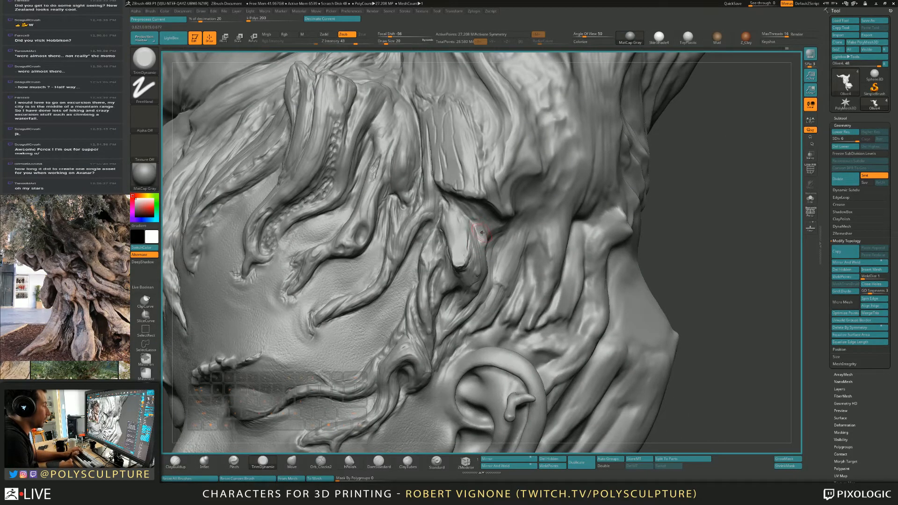
pyautogui.moveTo(482, 232); pyautogui.dragTo(469, 229, button='right')
pyautogui.press('s')
pyautogui.click(471, 228)
pyautogui.press('1')
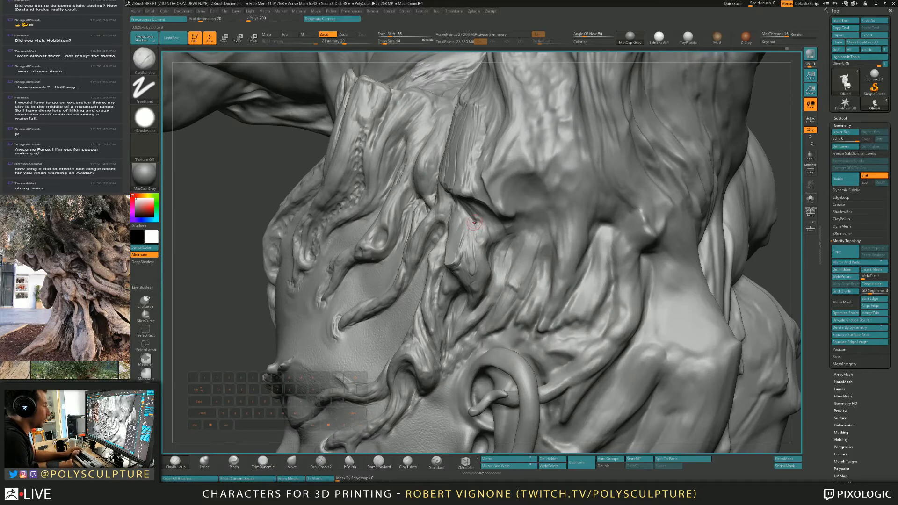
# Step: Build up the face of the broken stub with ClayBuildup and flatten it into planes with TrimDynamic
pyautogui.press('4')
pyautogui.moveTo(482, 232); pyautogui.dragTo(459, 222, button='right')
pyautogui.press('1')
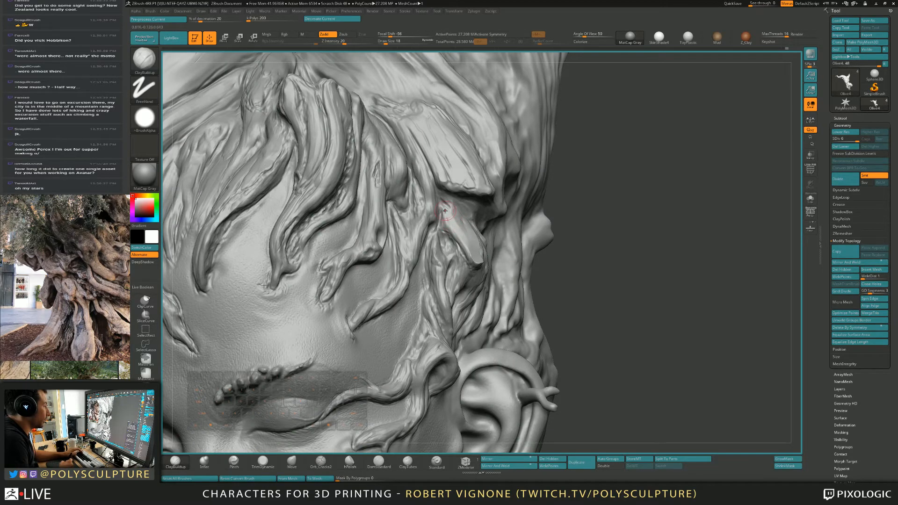
pyautogui.moveTo(466, 239); pyautogui.dragTo(458, 226, button='right')
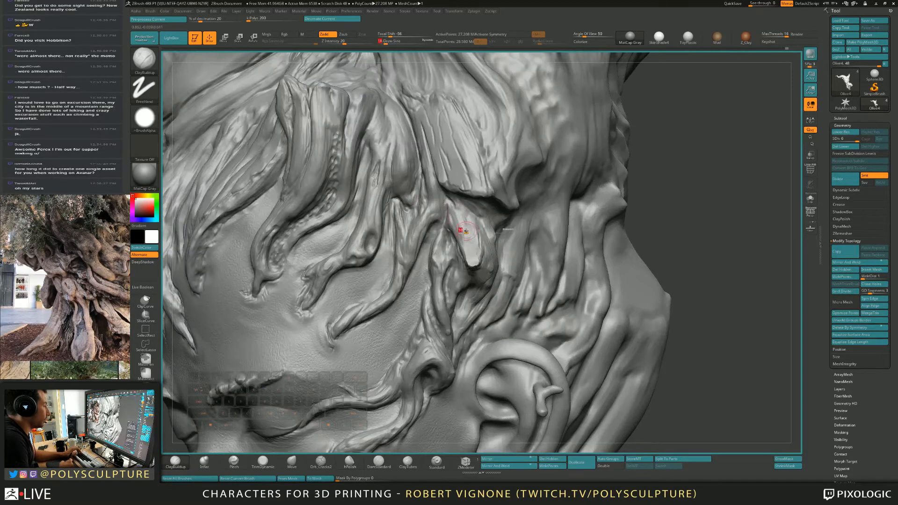
pyautogui.press('4')
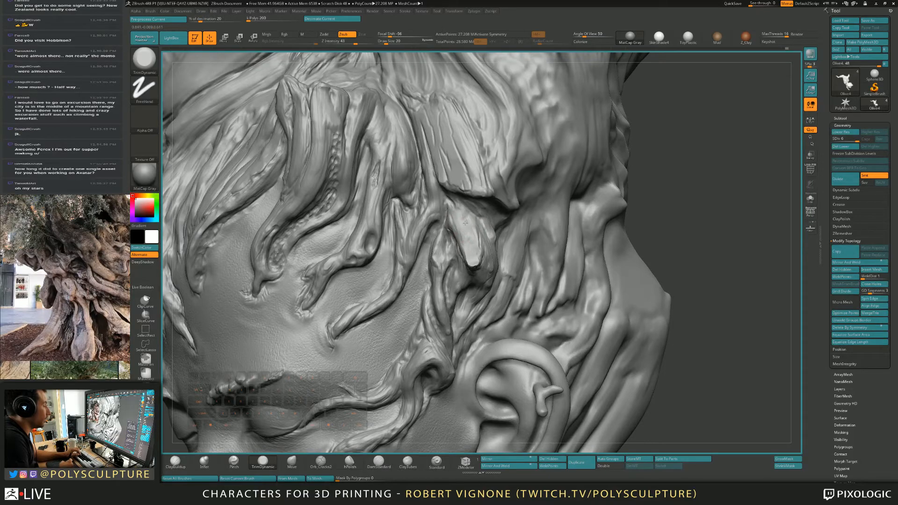
pyautogui.moveTo(465, 222)
pyautogui.mouseDown(button='right')
pyautogui.moveTo(519, 198)
pyautogui.moveTo(477, 193)
pyautogui.moveTo(497, 186)
pyautogui.mouseUp(button='right')
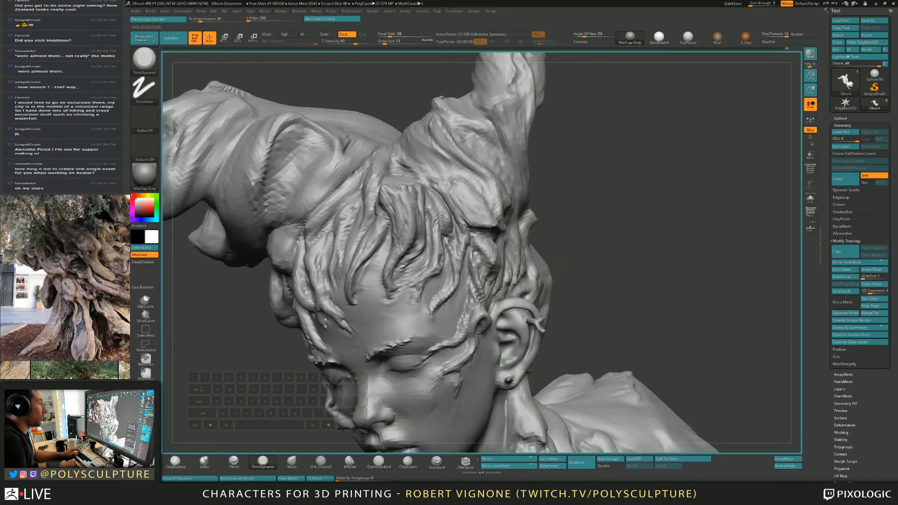
# Step: Build up and carve the horn base behind the bark plate with ClayBuildup at draw size 25
pyautogui.press('1')
pyautogui.moveTo(460, 151); pyautogui.dragTo(448, 141, button='right')
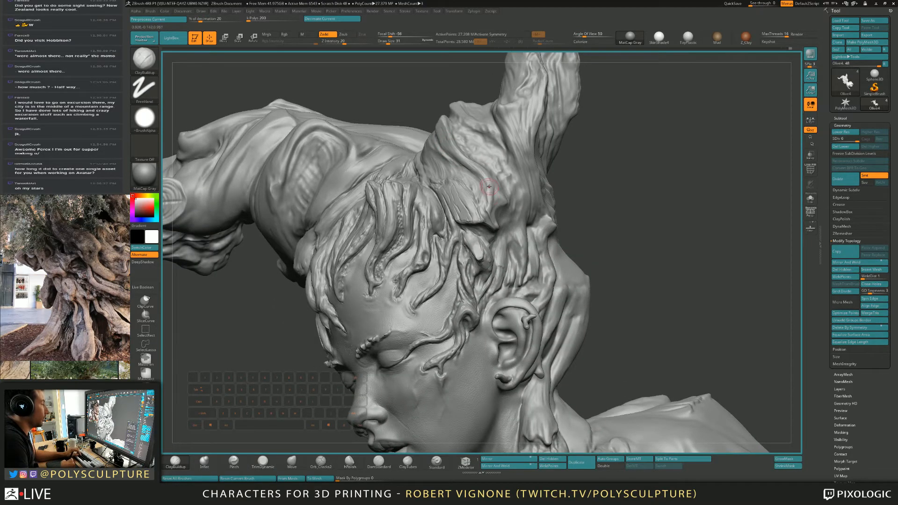
pyautogui.moveTo(485, 183); pyautogui.dragTo(491, 193, button='right')
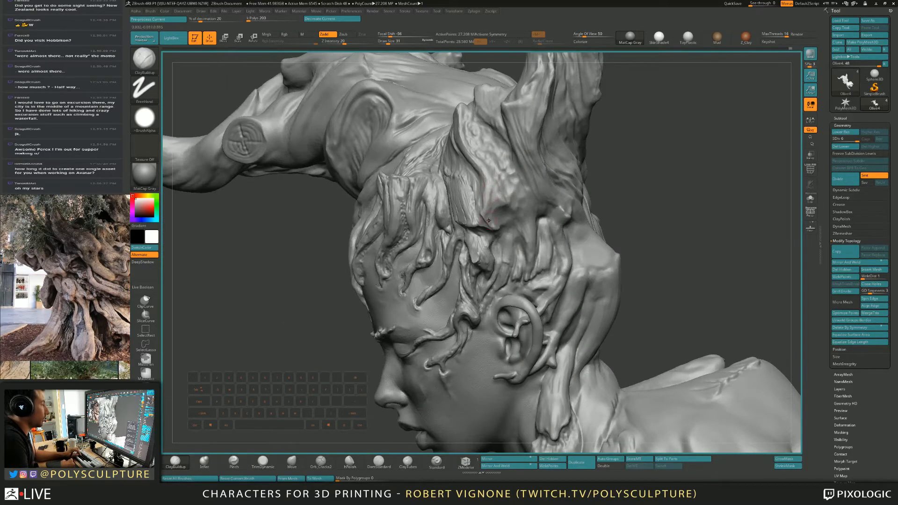
pyautogui.press('[')
pyautogui.press('[')
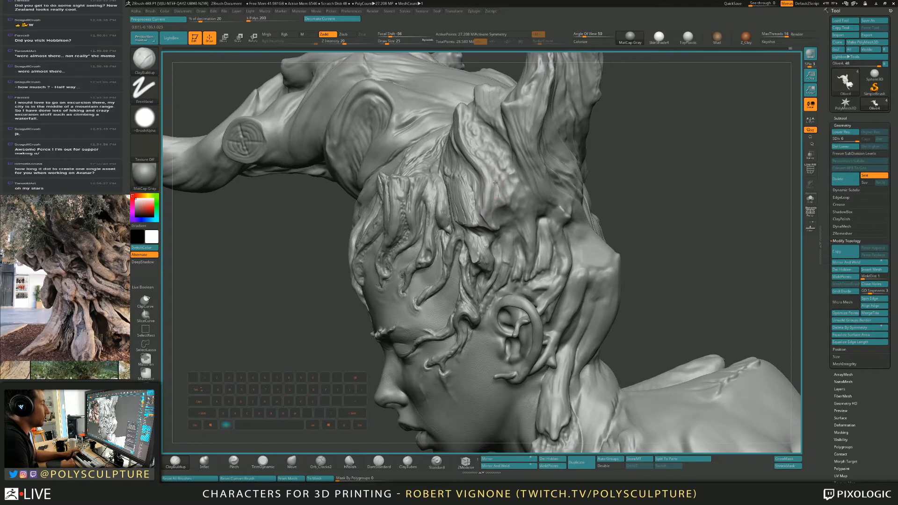
pyautogui.moveTo(495, 183)
pyautogui.keyDown('alt'); pyautogui.mouseDown()
pyautogui.moveTo(499, 198)
pyautogui.moveTo(496, 182)
pyautogui.mouseUp(); pyautogui.keyUp('alt')
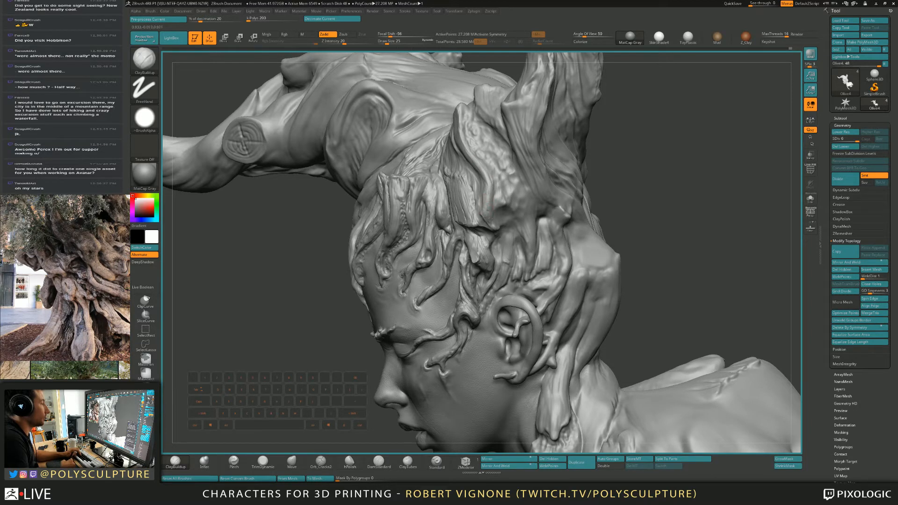
# Step: Flatten the rear of the bark plate with TrimDynamic and carve the front of the horn base with ClayBuildup at draw size 27
pyautogui.press(']')
pyautogui.press('4')
pyautogui.moveTo(486, 217); pyautogui.dragTo(489, 206)
pyautogui.moveTo(489, 205); pyautogui.dragTo(568, 199, button='right')
pyautogui.press('1')
pyautogui.press('s')
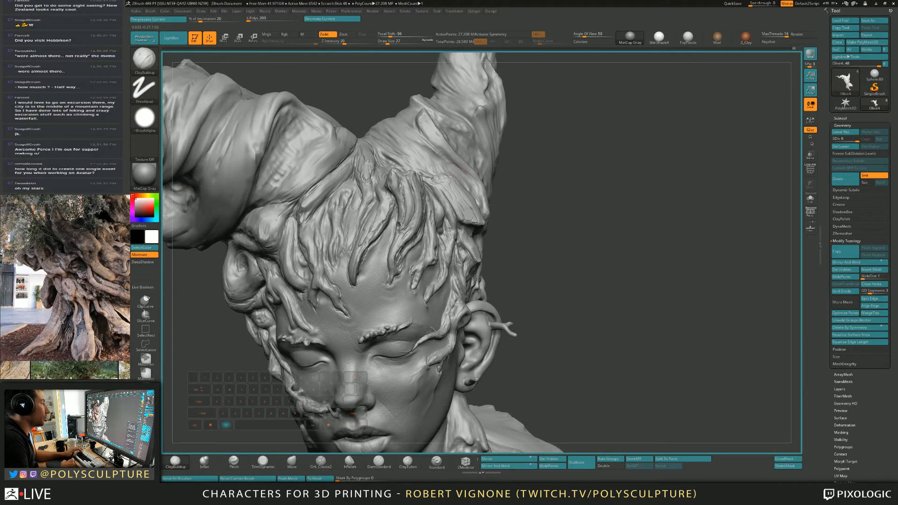
pyautogui.moveTo(439, 155)
pyautogui.keyDown('alt'); pyautogui.mouseDown()
pyautogui.moveTo(424, 141)
pyautogui.moveTo(429, 148)
pyautogui.mouseUp(); pyautogui.keyUp('alt')
# Step: Resize the brush and refine the surface of the bark plate where it joins the horn base above the temple
pyautogui.moveTo(422, 150)
pyautogui.mouseDown(button='right')
pyautogui.moveTo(337, 152)
pyautogui.moveTo(290, 117)
pyautogui.mouseUp(button='right')
pyautogui.press('s')
pyautogui.click(431, 162)
pyautogui.moveTo(402, 131)
pyautogui.mouseDown(button='right')
pyautogui.moveTo(448, 151)
pyautogui.moveTo(348, 161)
pyautogui.mouseUp(button='right')
pyautogui.press('5')
pyautogui.moveTo(429, 183)
pyautogui.mouseDown()
pyautogui.moveTo(420, 179)
pyautogui.moveTo(426, 188)
pyautogui.mouseUp()
pyautogui.moveTo(366, 178)
pyautogui.mouseDown(button='right')
pyautogui.moveTo(470, 188)
pyautogui.moveTo(500, 175)
pyautogui.mouseUp(button='right')
# Step: Flatten the bark plate's rear edge with TrimDynamic and build along it with ClayBuildup at draw size 14
pyautogui.press('4')
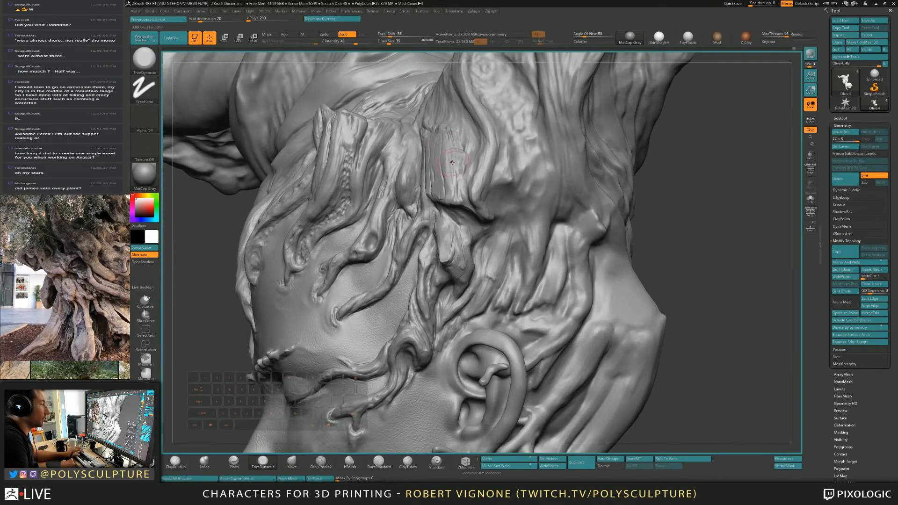
pyautogui.press('s')
pyautogui.moveTo(476, 193); pyautogui.dragTo(474, 193)
pyautogui.moveTo(484, 208)
pyautogui.mouseDown(button='right')
pyautogui.moveTo(531, 202)
pyautogui.moveTo(482, 195)
pyautogui.moveTo(474, 166)
pyautogui.moveTo(483, 161)
pyautogui.mouseUp(button='right')
pyautogui.press('1')
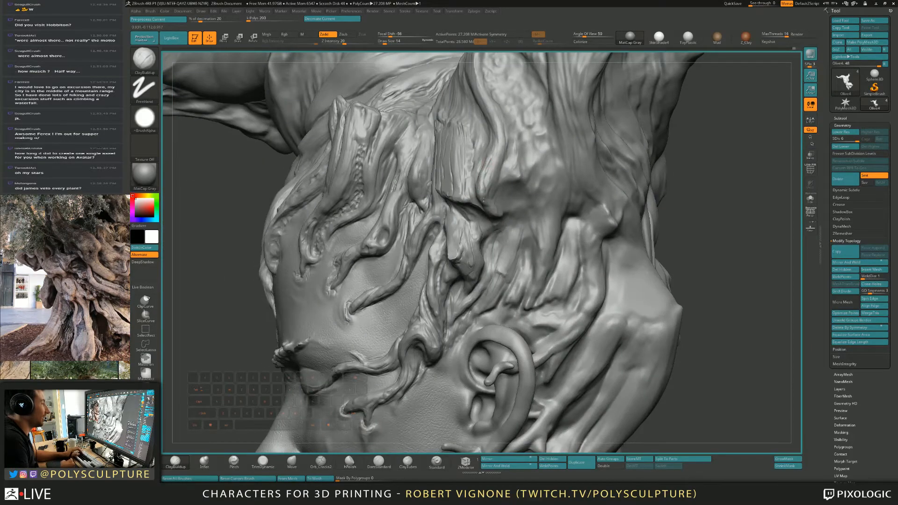
pyautogui.moveTo(483, 200); pyautogui.dragTo(488, 188)
# Step: Define the narrow strand behind the bark plate with TrimDynamic and fine ClayBuildup strokes
pyautogui.press('4')
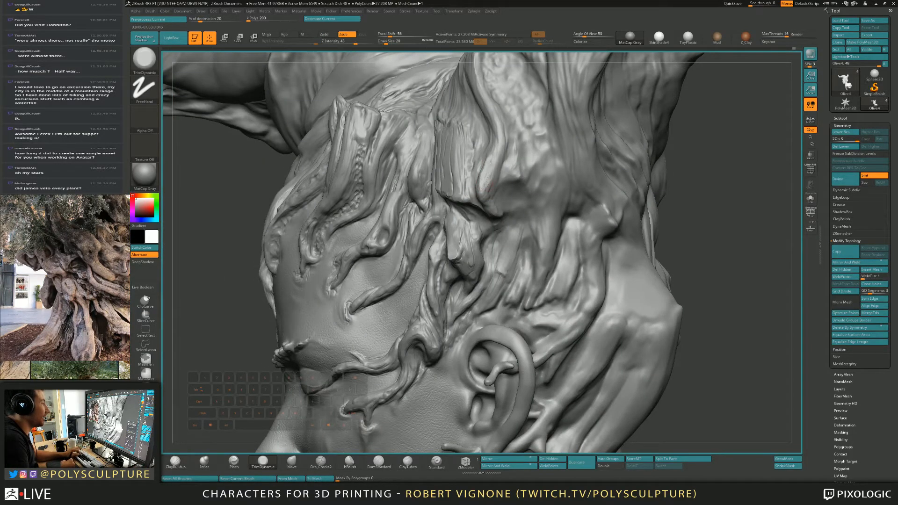
pyautogui.moveTo(487, 179); pyautogui.dragTo(517, 181, button='right')
pyautogui.press('s')
pyautogui.moveTo(486, 182); pyautogui.dragTo(484, 183)
pyautogui.press('1')
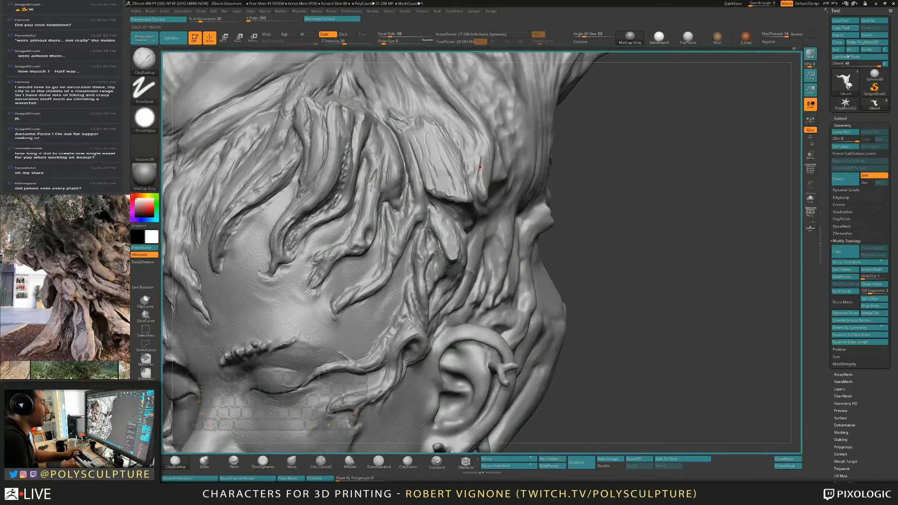
pyautogui.moveTo(483, 182)
pyautogui.mouseDown(button='right')
pyautogui.moveTo(495, 183)
pyautogui.moveTo(485, 184)
pyautogui.moveTo(491, 194)
pyautogui.mouseUp(button='right')
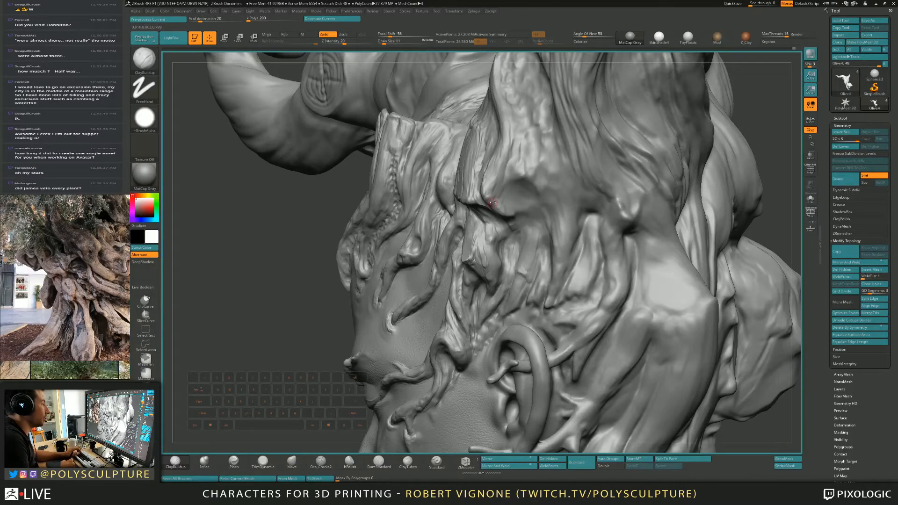
# Step: Flatten the strand's lower end above the hollow with TrimDynamic at draw size 14 and reshape the hollow's rim with Move
pyautogui.press('4')
pyautogui.press('a')
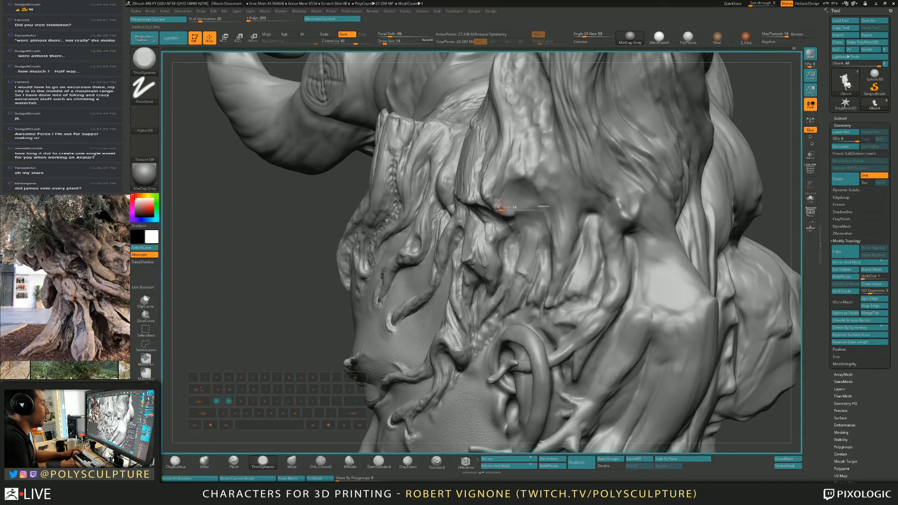
pyautogui.moveTo(493, 177); pyautogui.dragTo(495, 213, button='right')
pyautogui.press('b')
pyautogui.press('m')
pyautogui.press('v')
pyautogui.moveTo(494, 213); pyautogui.dragTo(497, 209)
pyautogui.press('s')
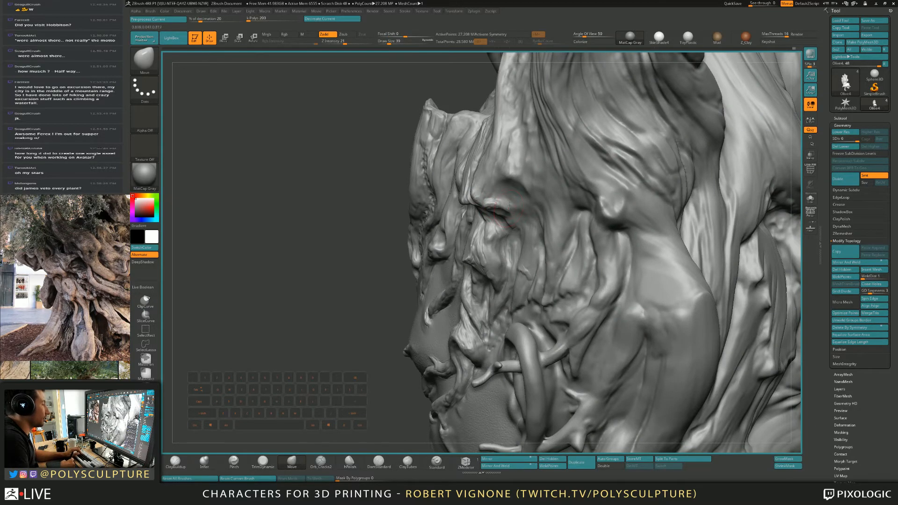
# Step: Flatten the bulge above and behind the hollow with a larger TrimDynamic brush
pyautogui.press('b')
pyautogui.press('t')
pyautogui.press('d')
pyautogui.moveTo(503, 214); pyautogui.dragTo(499, 207, button='right')
pyautogui.moveTo(499, 207); pyautogui.dragTo(504, 191)
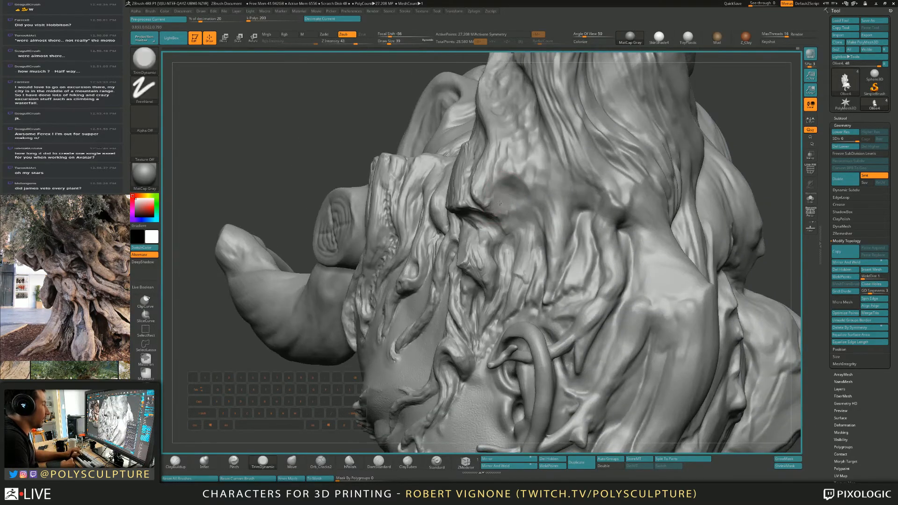
# Step: Adjust the bark plate's lower rear corner with Move and build the strand beside it with ClayBuildup
pyautogui.moveTo(487, 185)
pyautogui.mouseDown(button='right')
pyautogui.moveTo(477, 192)
pyautogui.moveTo(487, 193)
pyautogui.moveTo(457, 136)
pyautogui.mouseUp(button='right')
pyautogui.press('b')
pyautogui.press('m')
pyautogui.press('v')
pyautogui.press('[')
pyautogui.press('s')
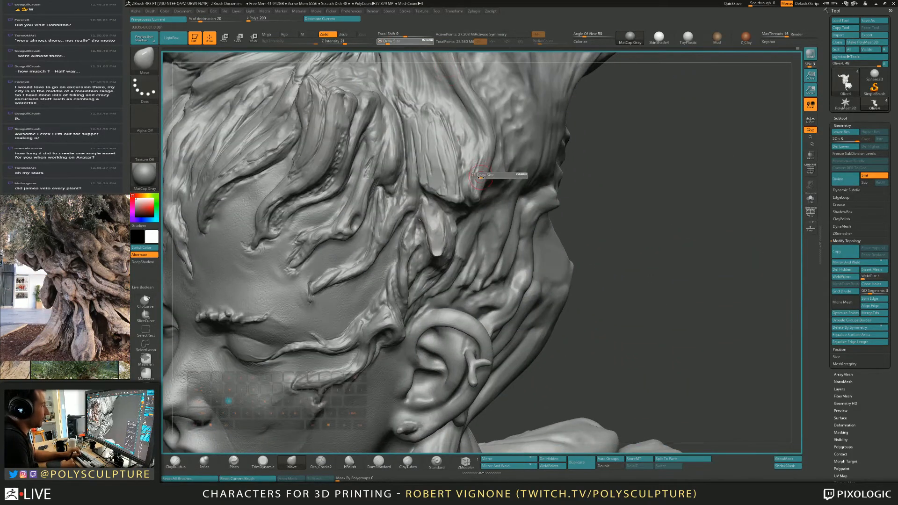
pyautogui.press('1')
pyautogui.moveTo(476, 177)
pyautogui.mouseDown()
pyautogui.moveTo(466, 181)
pyautogui.moveTo(461, 129)
pyautogui.moveTo(463, 153)
pyautogui.mouseUp()
# Step: Build and flatten the face of the bark plate with ClayBuildup and TrimDynamic at draw size 23
pyautogui.press('s')
pyautogui.press('4')
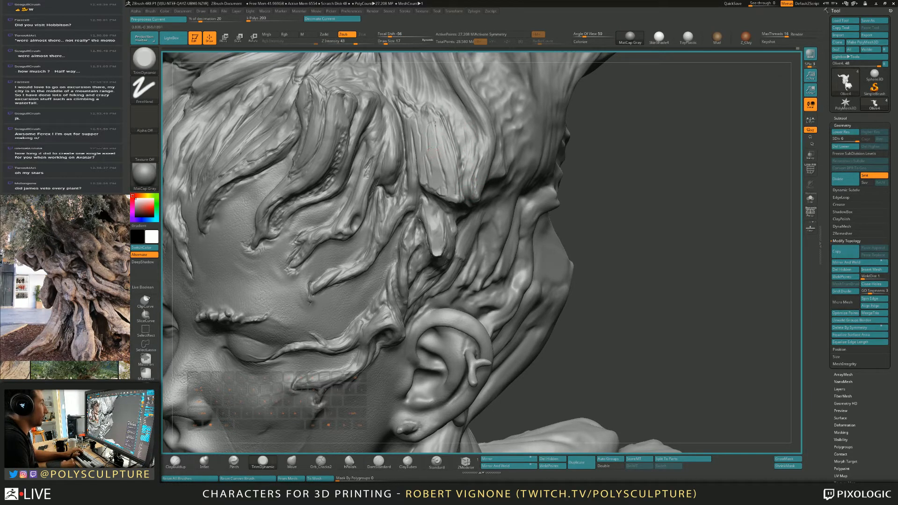
pyautogui.press('1')
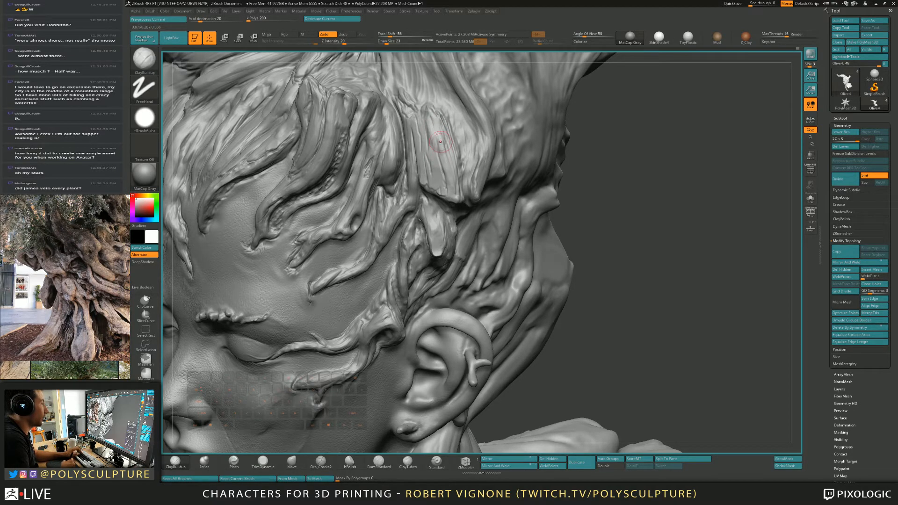
pyautogui.press('4')
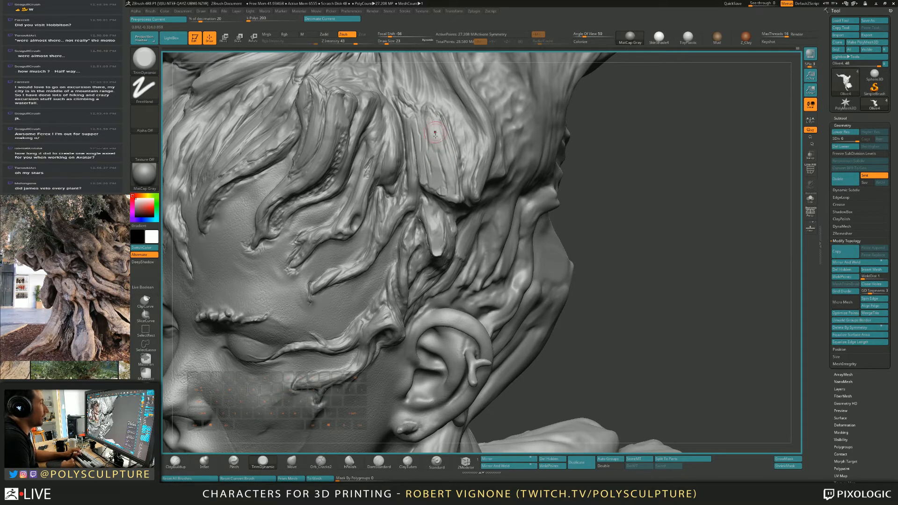
pyautogui.moveTo(440, 142)
pyautogui.mouseDown(button='right')
pyautogui.moveTo(416, 145)
pyautogui.moveTo(474, 176)
pyautogui.moveTo(440, 118)
pyautogui.mouseUp(button='right')
# Step: Carve the area above the bark plate with ClayBuildup at draw size 23 and trim it flat with TrimDynamic
pyautogui.press('1')
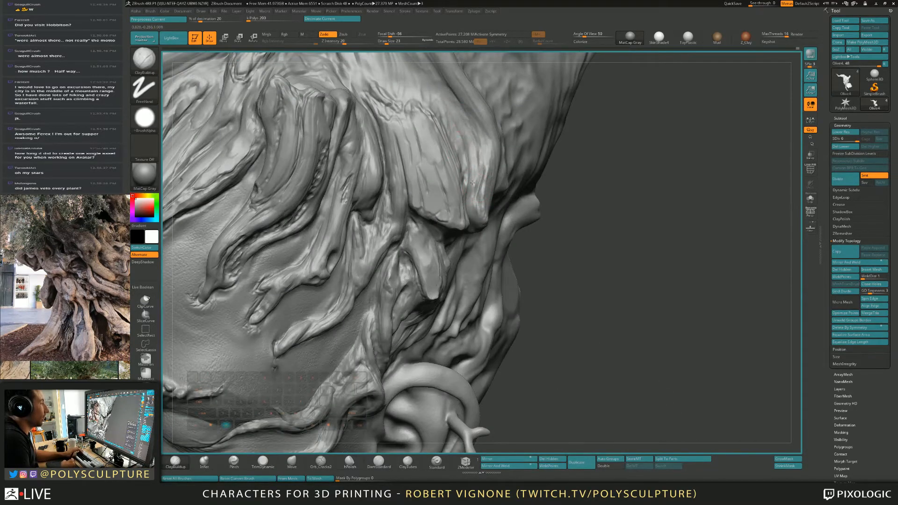
pyautogui.moveTo(475, 154); pyautogui.dragTo(505, 241, button='right')
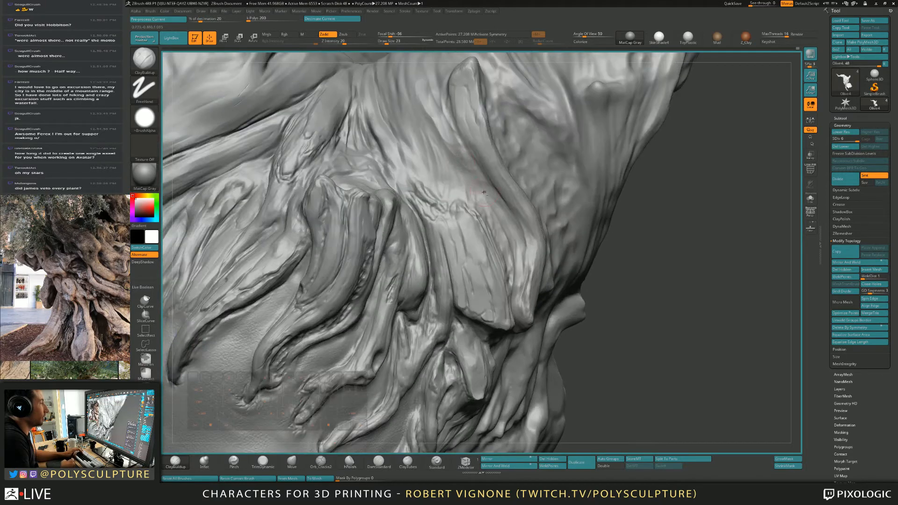
pyautogui.moveTo(440, 112)
pyautogui.keyDown('alt'); pyautogui.mouseDown()
pyautogui.moveTo(475, 175)
pyautogui.moveTo(434, 89)
pyautogui.mouseUp(); pyautogui.keyUp('alt')
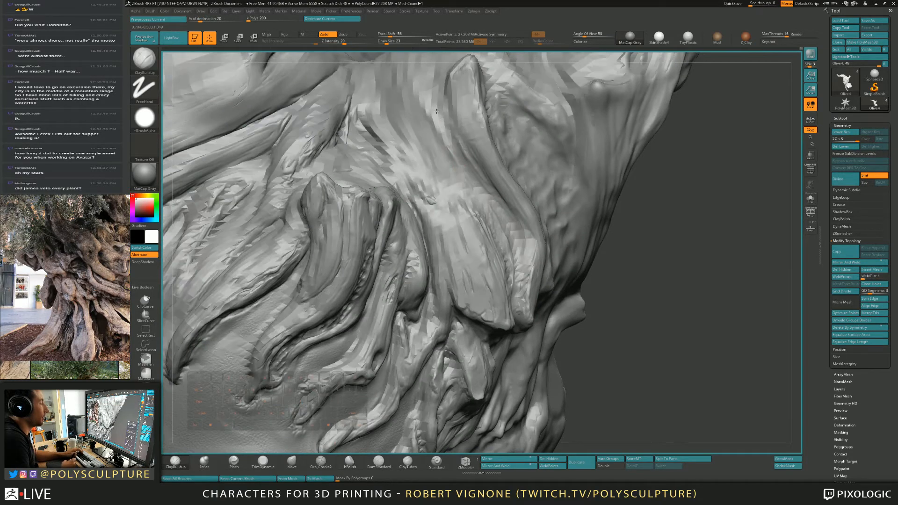
pyautogui.press('4')
pyautogui.moveTo(433, 85)
pyautogui.keyDown('alt'); pyautogui.mouseDown(button='right')
pyautogui.moveTo(453, 154)
pyautogui.moveTo(468, 159)
pyautogui.mouseUp(button='right'); pyautogui.keyUp('alt')
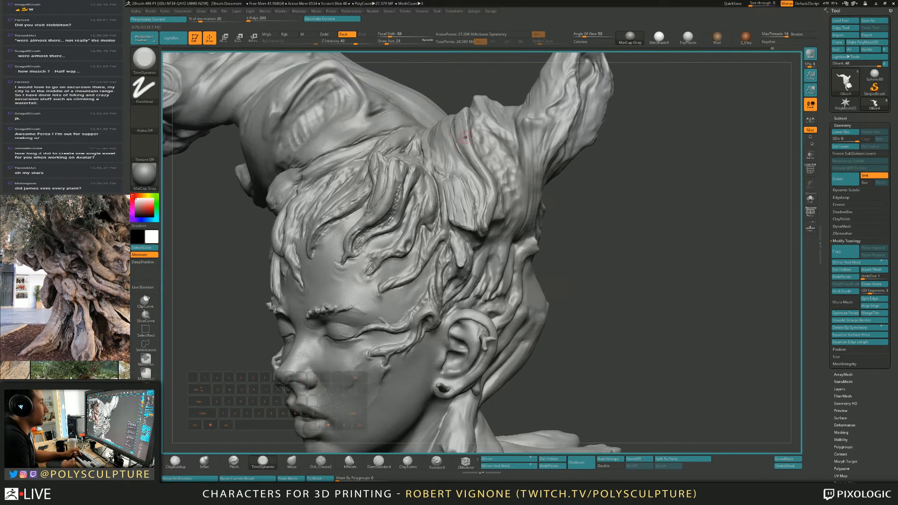
# Step: Sculpt the horn base ridge above the bark plate with ClayBuildup at draw size 14 and TrimDynamic at draw size 20
pyautogui.press('1')
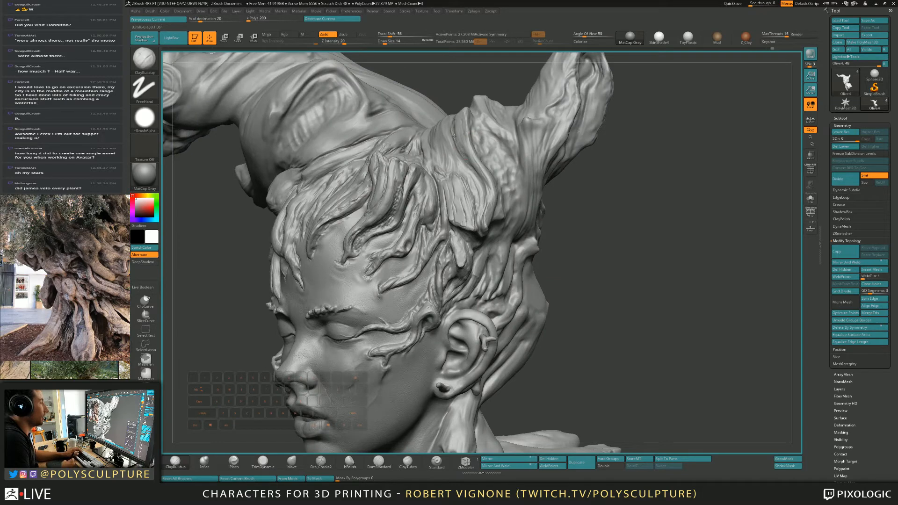
pyautogui.moveTo(451, 136); pyautogui.dragTo(441, 118, button='right')
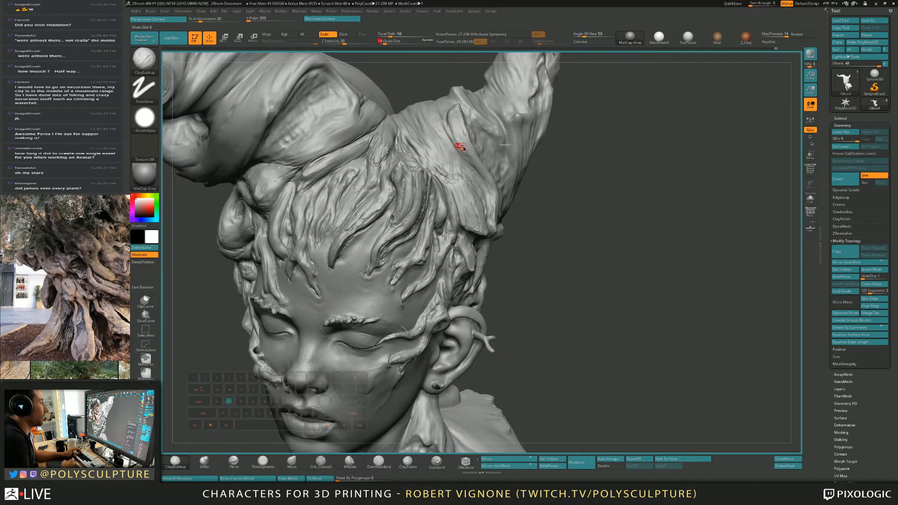
pyautogui.press('4')
pyautogui.press(']')
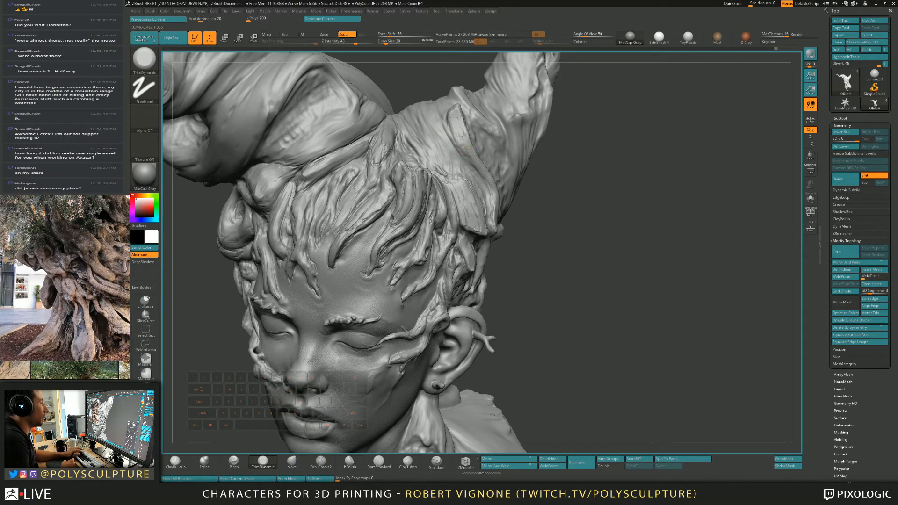
pyautogui.moveTo(467, 137)
pyautogui.mouseDown(button='right')
pyautogui.moveTo(481, 150)
pyautogui.moveTo(475, 124)
pyautogui.moveTo(491, 150)
pyautogui.moveTo(486, 218)
pyautogui.moveTo(465, 202)
pyautogui.mouseUp(button='right')
# Step: Build up the horn base forms with a larger ClayBuildup brush
pyautogui.press('1')
pyautogui.press(']')
pyautogui.press(']')
pyautogui.press(']')
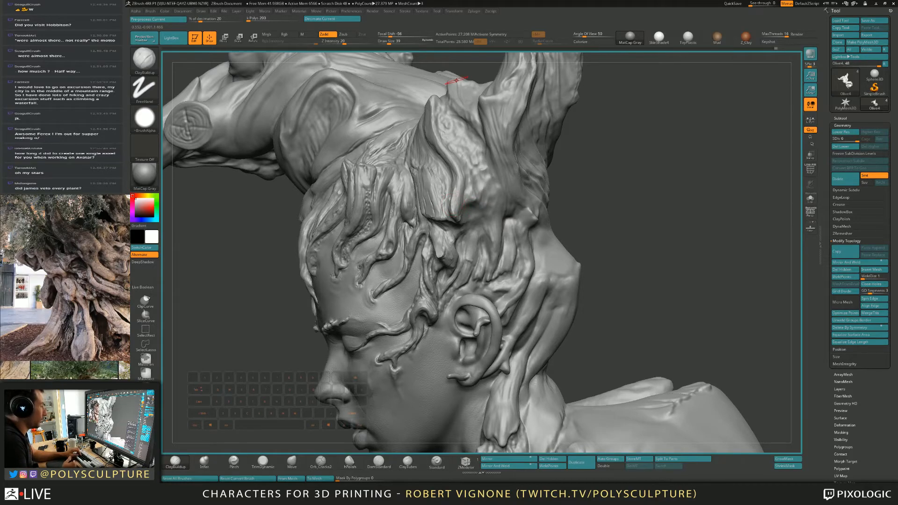
# Step: Carve creases along the curled root strand on the temple beside the ear with the Orb_Cracks brush
pyautogui.moveTo(453, 205)
pyautogui.mouseDown(button='right')
pyautogui.moveTo(469, 212)
pyautogui.moveTo(470, 180)
pyautogui.moveTo(490, 226)
pyautogui.moveTo(486, 205)
pyautogui.moveTo(498, 183)
pyautogui.mouseUp(button='right')
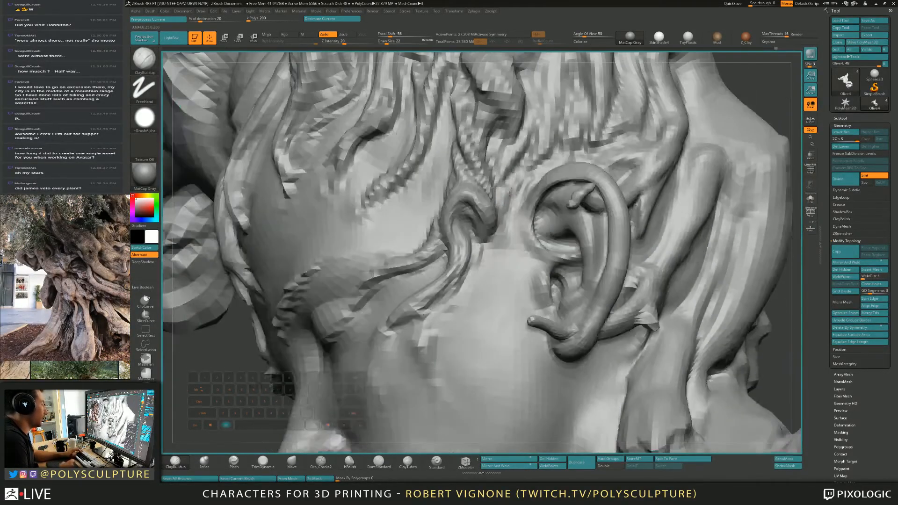
pyautogui.click(321, 461)
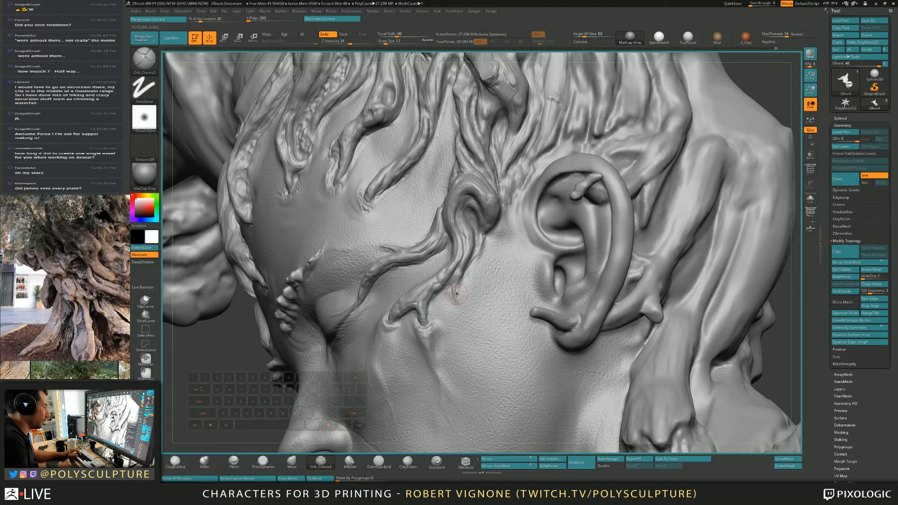
pyautogui.moveTo(457, 293); pyautogui.dragTo(469, 259)
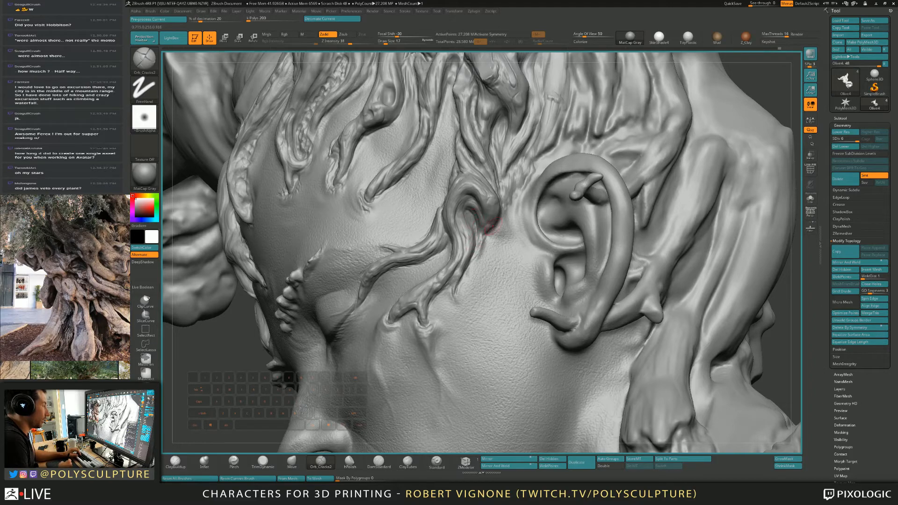
pyautogui.moveTo(493, 226); pyautogui.dragTo(453, 225, button='right')
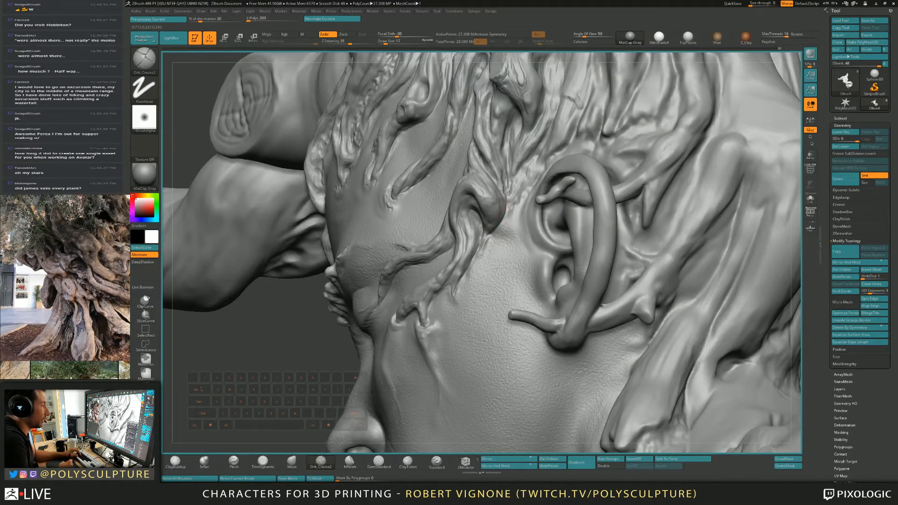
pyautogui.moveTo(509, 193); pyautogui.dragTo(520, 197, button='right')
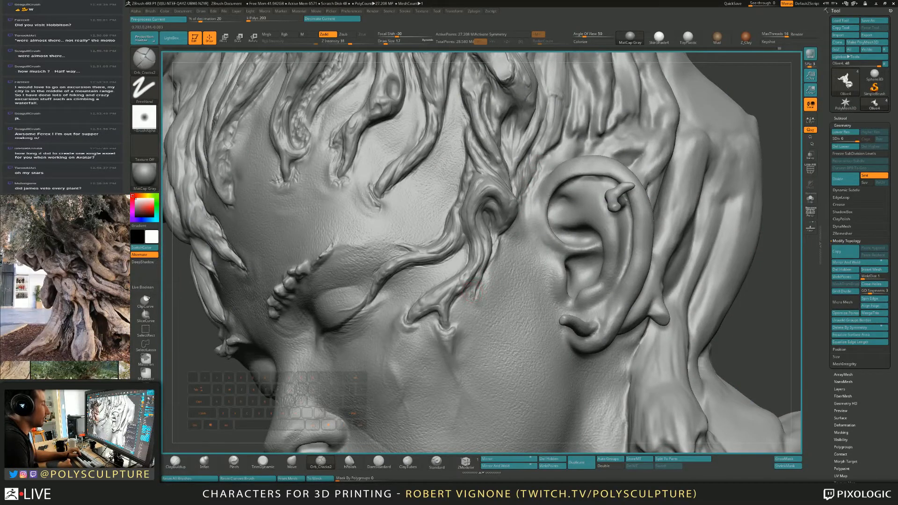
# Step: Cut finer creases around the forked strand tips beside the closed eye with a smaller Orb_Cracks brush
pyautogui.press('[')
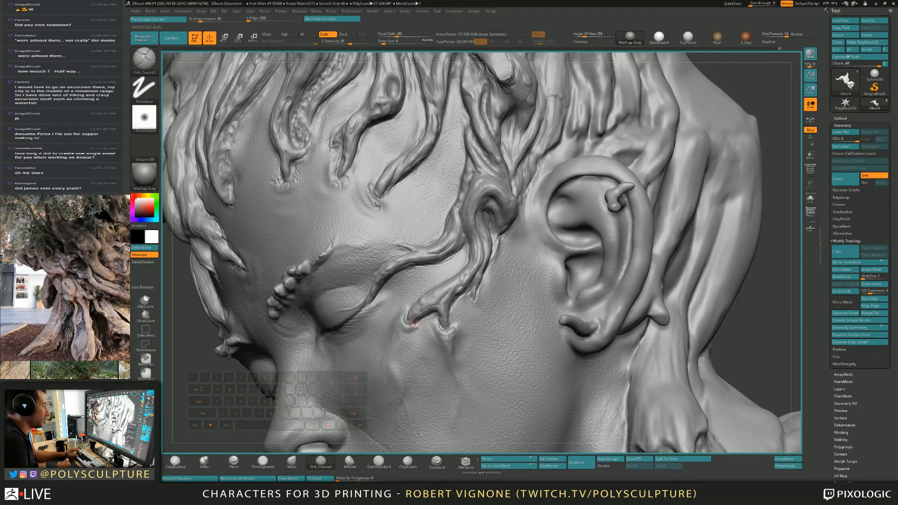
pyautogui.moveTo(407, 325); pyautogui.dragTo(437, 341, button='right')
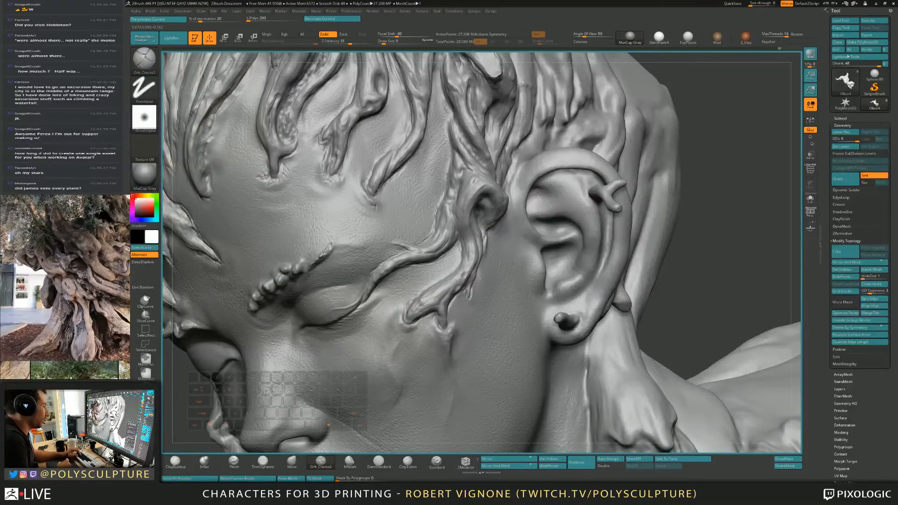
pyautogui.moveTo(412, 305)
pyautogui.mouseDown(button='right')
pyautogui.moveTo(458, 271)
pyautogui.moveTo(444, 287)
pyautogui.mouseUp(button='right')
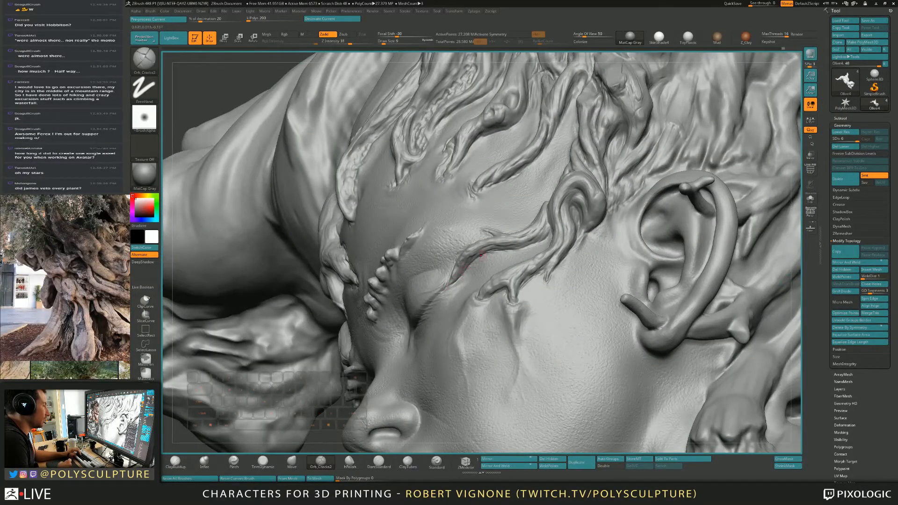
# Step: Refine the root strands above the forehead with ClayBuildup and TrimDynamic at draw size 14
pyautogui.keyDown('alt'); pyautogui.moveTo(519, 258); pyautogui.dragTo(505, 159, button='right'); pyautogui.keyUp('alt')
pyautogui.moveTo(650, 157); pyautogui.dragTo(519, 201, button='right')
pyautogui.moveTo(518, 201)
pyautogui.mouseDown(button='right')
pyautogui.moveTo(556, 183)
pyautogui.moveTo(551, 229)
pyautogui.moveTo(487, 197)
pyautogui.moveTo(482, 220)
pyautogui.mouseUp(button='right')
pyautogui.press('super')
pyautogui.press('super')
pyautogui.press('1')
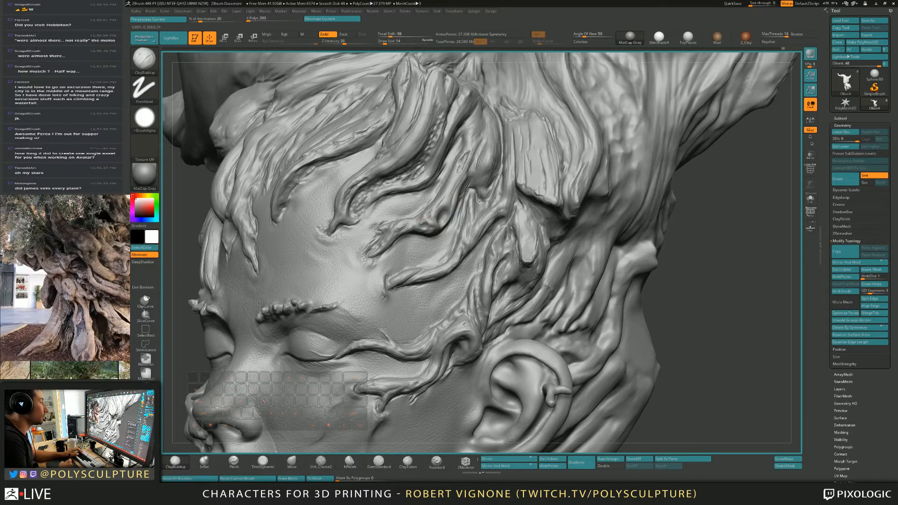
pyautogui.press('4')
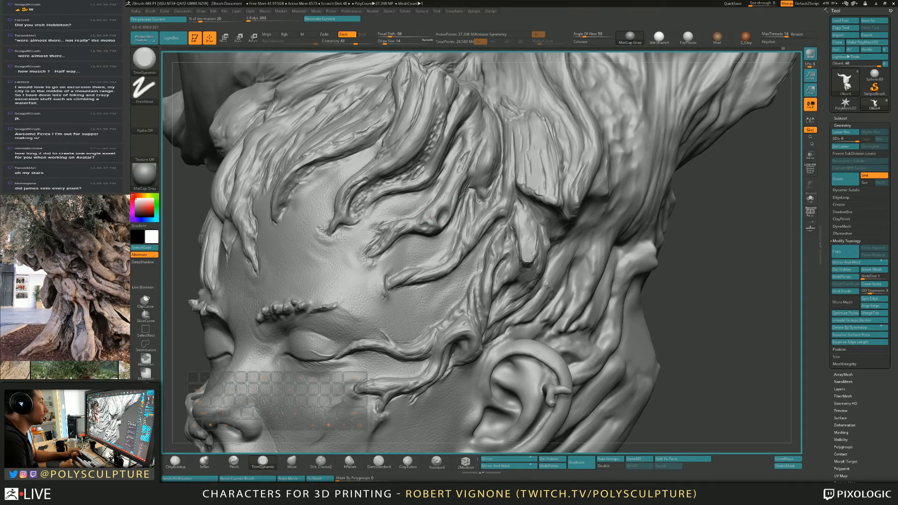
pyautogui.keyDown('alt'); pyautogui.moveTo(447, 194); pyautogui.dragTo(456, 162, button='right'); pyautogui.keyUp('alt')
pyautogui.moveTo(456, 215)
pyautogui.keyDown('alt'); pyautogui.mouseDown(button='right')
pyautogui.moveTo(460, 201)
pyautogui.moveTo(500, 228)
pyautogui.moveTo(653, 241)
pyautogui.mouseUp(button='right'); pyautogui.keyUp('alt')
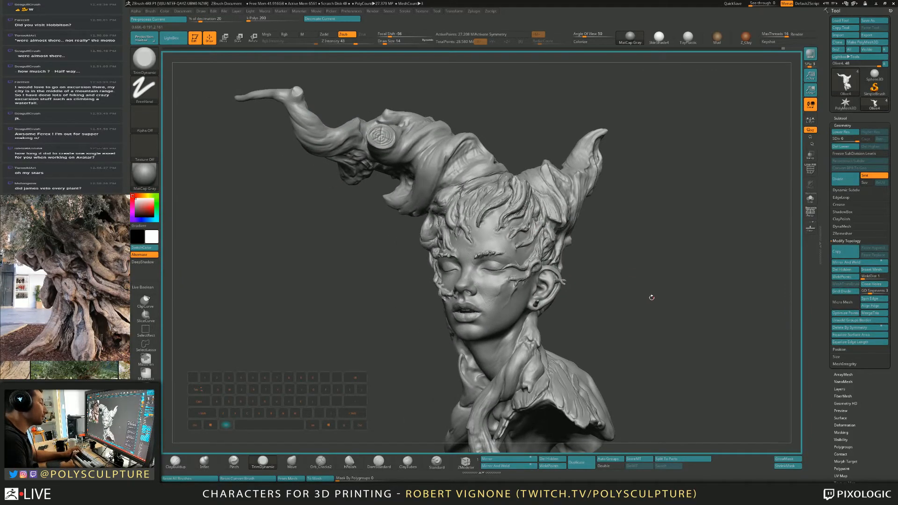
# Step: Adjust the shape of the root strands at the hairline beneath the large horn with the Move brush at draw size 29
pyautogui.moveTo(651, 296)
pyautogui.keyDown('alt'); pyautogui.mouseDown(button='right')
pyautogui.moveTo(611, 283)
pyautogui.moveTo(613, 300)
pyautogui.moveTo(513, 244)
pyautogui.moveTo(534, 253)
pyautogui.moveTo(499, 246)
pyautogui.mouseUp(button='right'); pyautogui.keyUp('alt')
pyautogui.press('b')
pyautogui.press('m')
pyautogui.press('v')
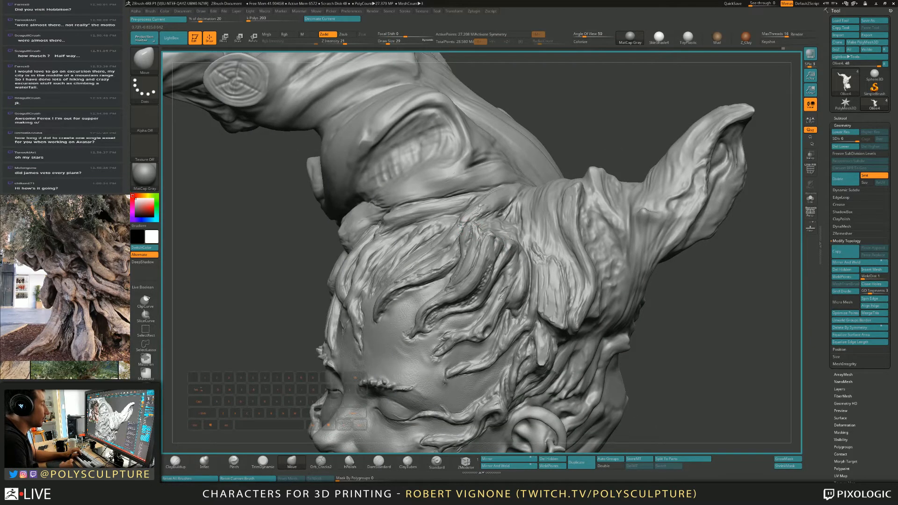
pyautogui.moveTo(470, 235)
pyautogui.mouseDown(button='right')
pyautogui.moveTo(481, 278)
pyautogui.moveTo(478, 246)
pyautogui.mouseUp(button='right')
# Step: Flatten planes on the looping root strand beside the bark plate with TrimDynamic at draw size 25, and switch to Orb_Cracks
pyautogui.press('4')
pyautogui.write('4s25')
pyautogui.press('Return')
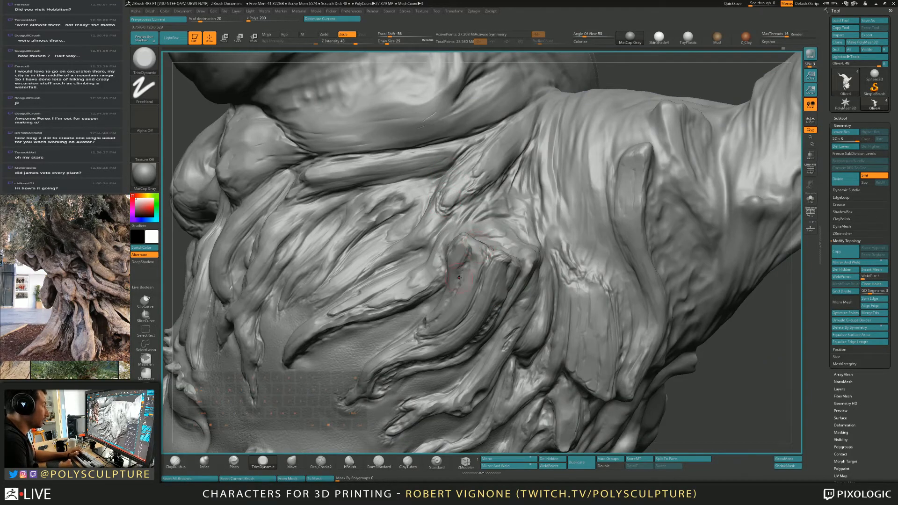
pyautogui.click(320, 462)
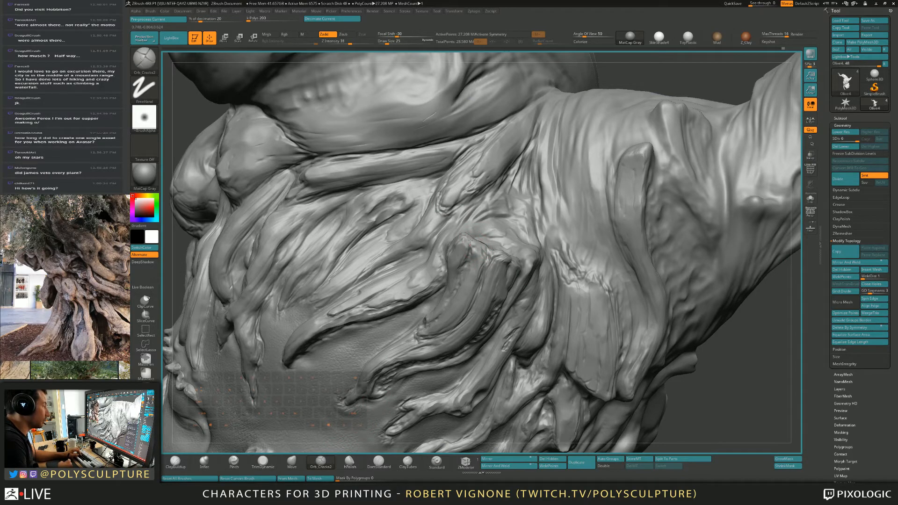
# Step: Flatten the bark ridges where the hair strands meet the horn base, using the TrimDynamic brush at draw size 14
pyautogui.moveTo(470, 242); pyautogui.dragTo(485, 234, button='right')
pyautogui.press('[')
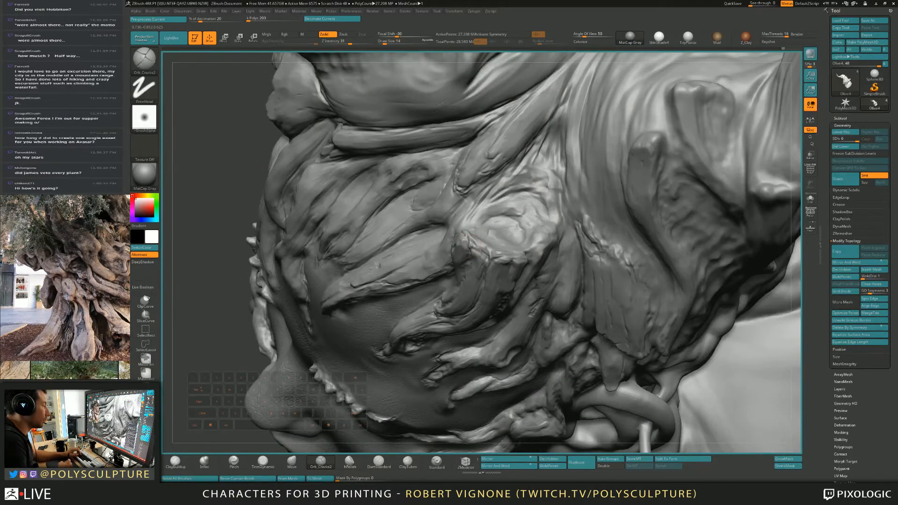
pyautogui.press('b')
pyautogui.press('t')
pyautogui.press('d')
pyautogui.moveTo(480, 255); pyautogui.dragTo(476, 245, button='right')
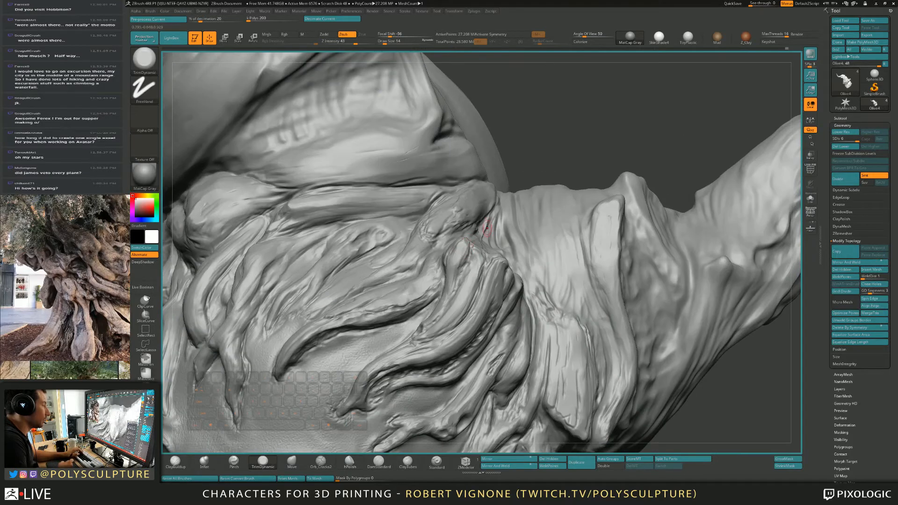
# Step: Adjust the form beside the horn base with the Move brush and plane its surface with TrimDynamic
pyautogui.press('b')
pyautogui.press('m')
pyautogui.press('v')
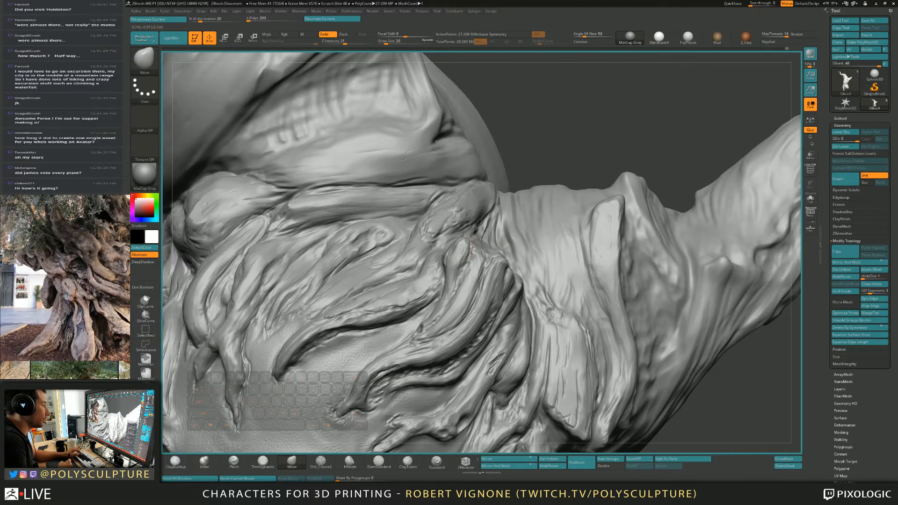
pyautogui.press('b')
pyautogui.press('t')
pyautogui.press('d')
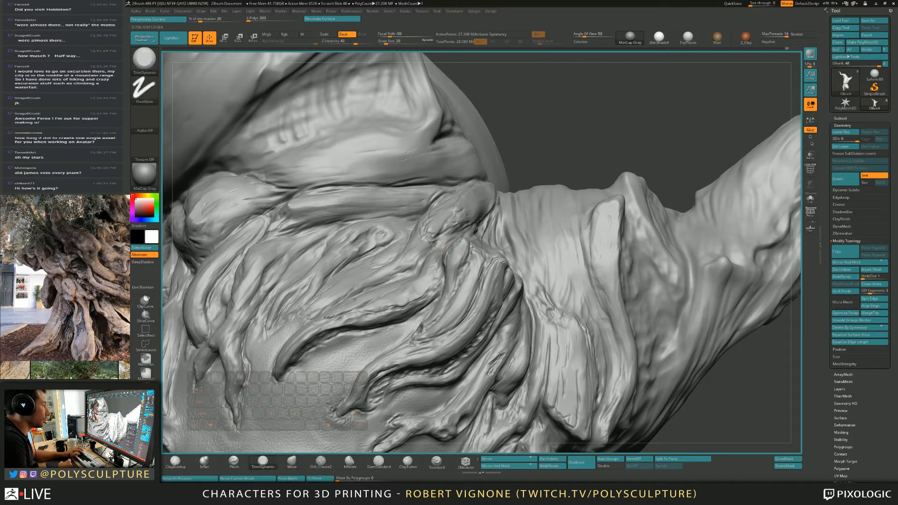
pyautogui.moveTo(451, 248)
pyautogui.mouseDown(button='right')
pyautogui.moveTo(441, 170)
pyautogui.moveTo(393, 164)
pyautogui.moveTo(461, 199)
pyautogui.mouseUp(button='right')
# Step: Build up bark detail at the base of the horn with a small ClayBuildup brush
pyautogui.press('b')
pyautogui.press('c')
pyautogui.press('b')
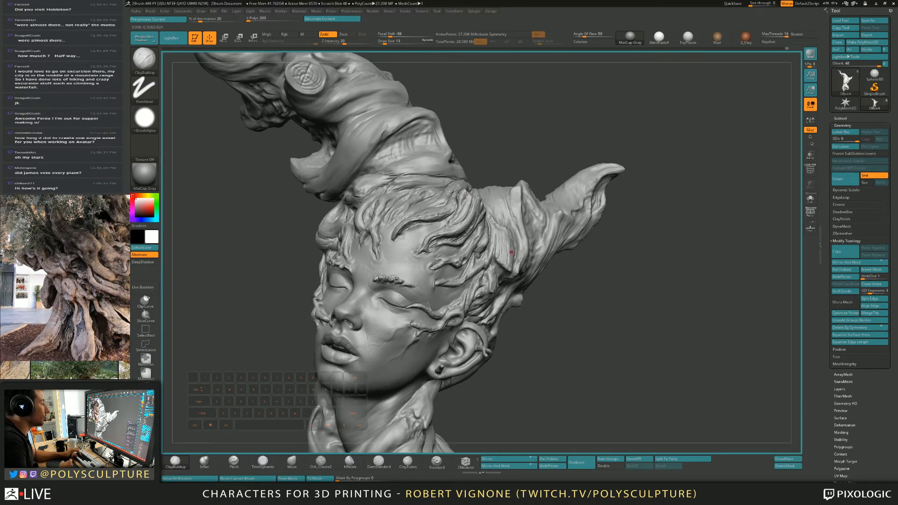
pyautogui.moveTo(511, 252); pyautogui.dragTo(506, 249, button='right')
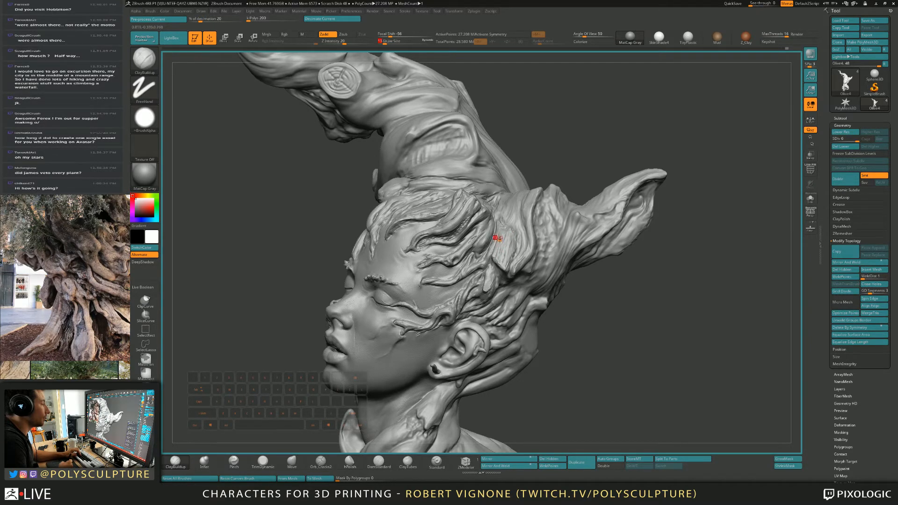
# Step: Plane the built-up bark on the horn base with a slightly enlarged TrimDynamic brush
pyautogui.press('b')
pyautogui.press('t')
pyautogui.press('d')
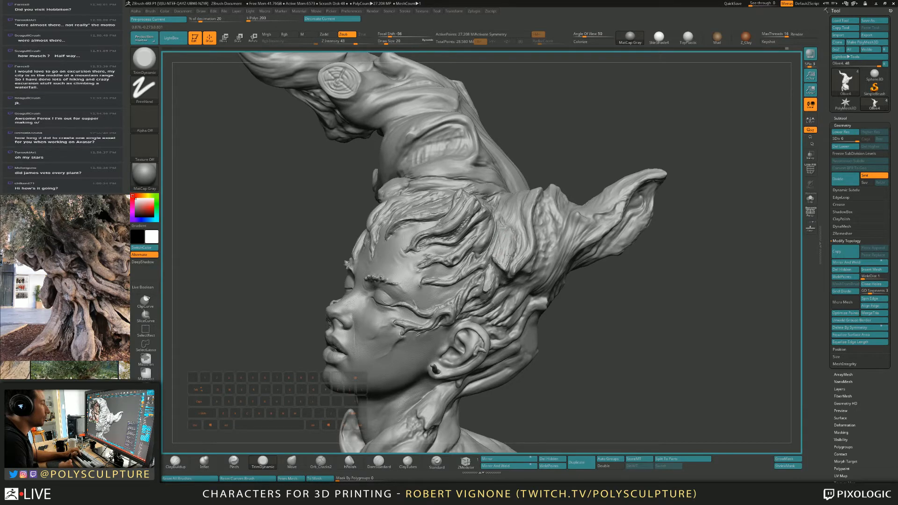
pyautogui.keyDown('alt'); pyautogui.moveTo(521, 217); pyautogui.dragTo(494, 199, button='right'); pyautogui.keyUp('alt')
pyautogui.press(']')
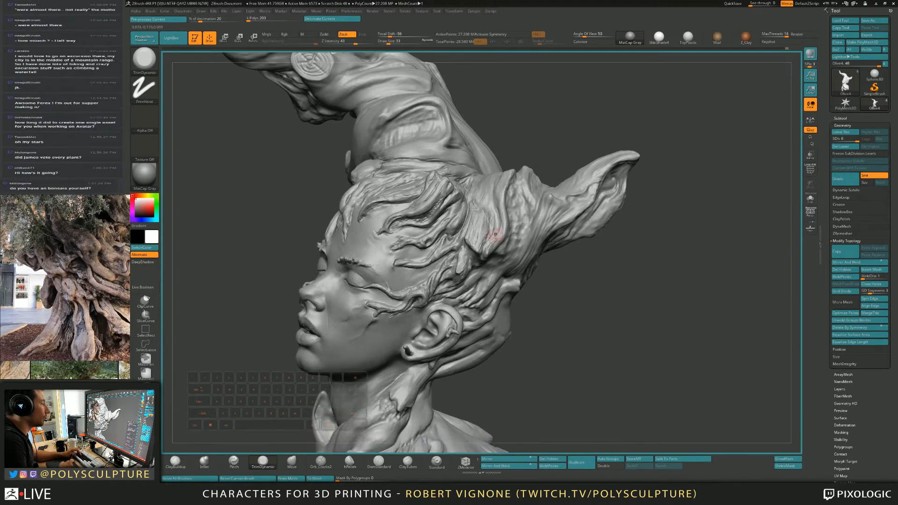
# Step: Add further bark strands to the horn base with ClayBuildup and flatten their edges with TrimDynamic
pyautogui.press('b')
pyautogui.press('c')
pyautogui.press('b')
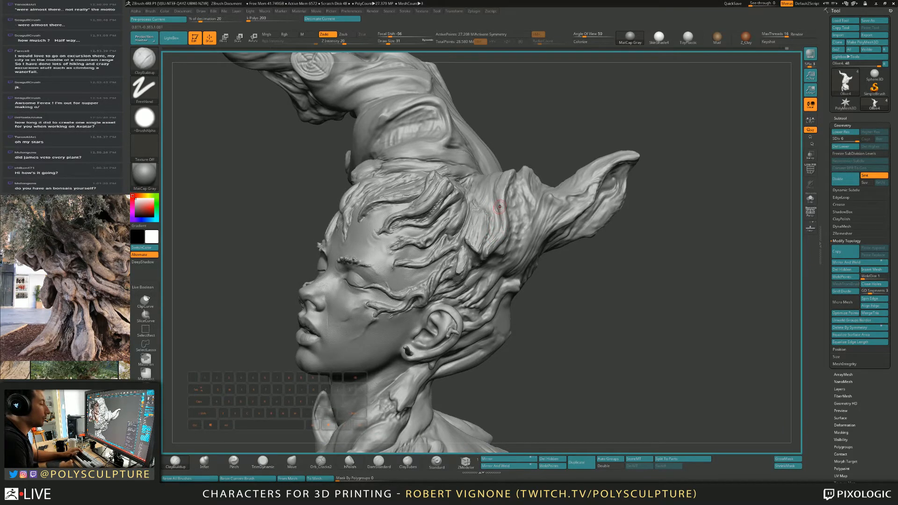
pyautogui.keyDown('alt'); pyautogui.moveTo(489, 202); pyautogui.dragTo(508, 217, button='right'); pyautogui.keyUp('alt')
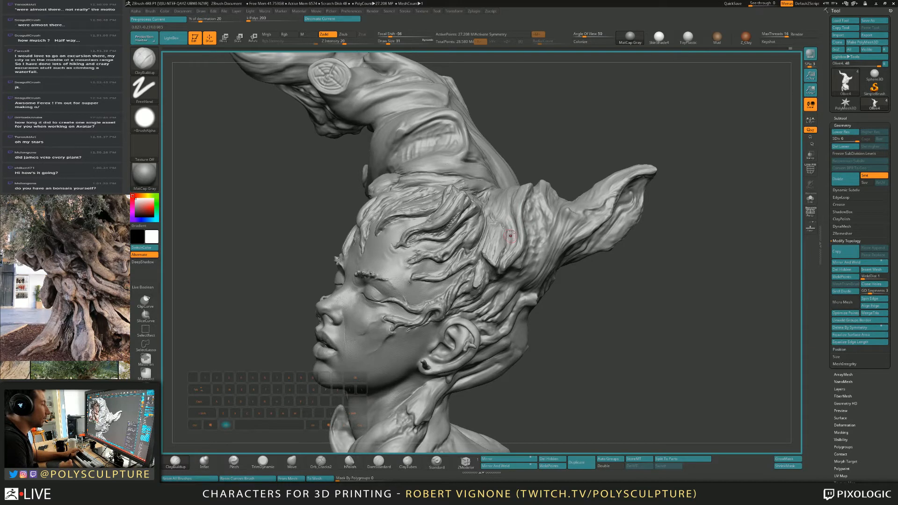
pyautogui.moveTo(505, 209); pyautogui.dragTo(500, 207, button='right')
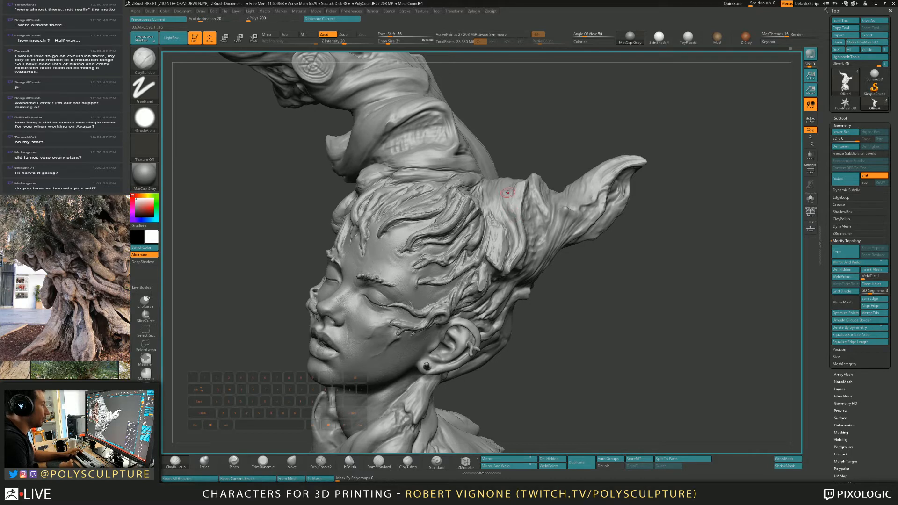
pyautogui.press('4')
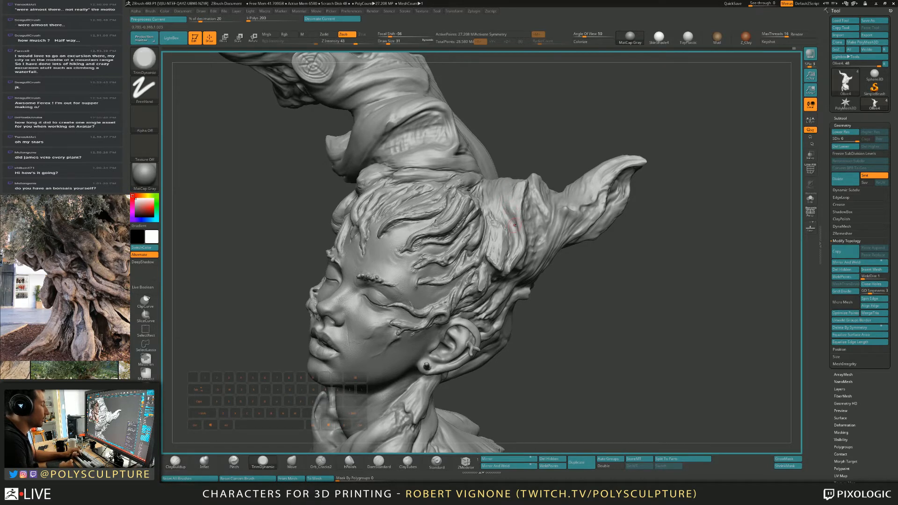
pyautogui.moveTo(513, 229); pyautogui.dragTo(503, 232, button='right')
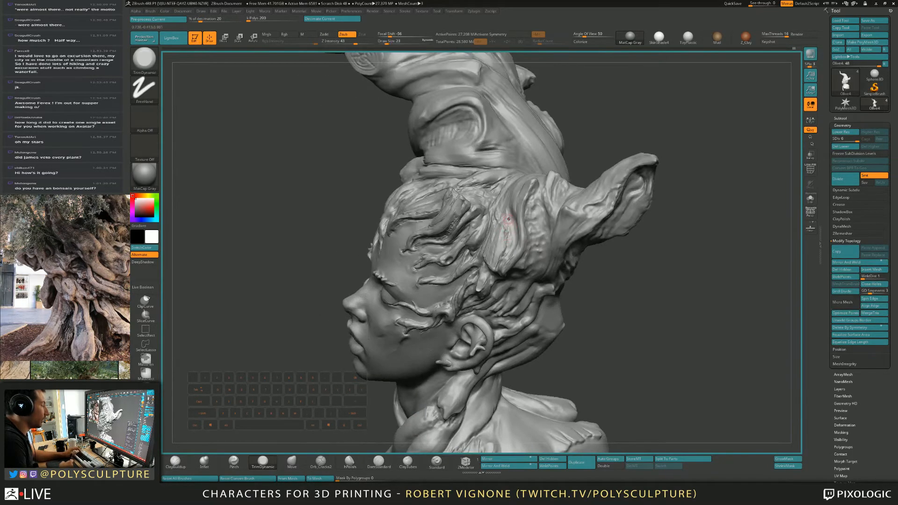
# Step: Carve grooves between the horn-base strands with ClayBuildup and set its draw size to 25
pyautogui.press('1')
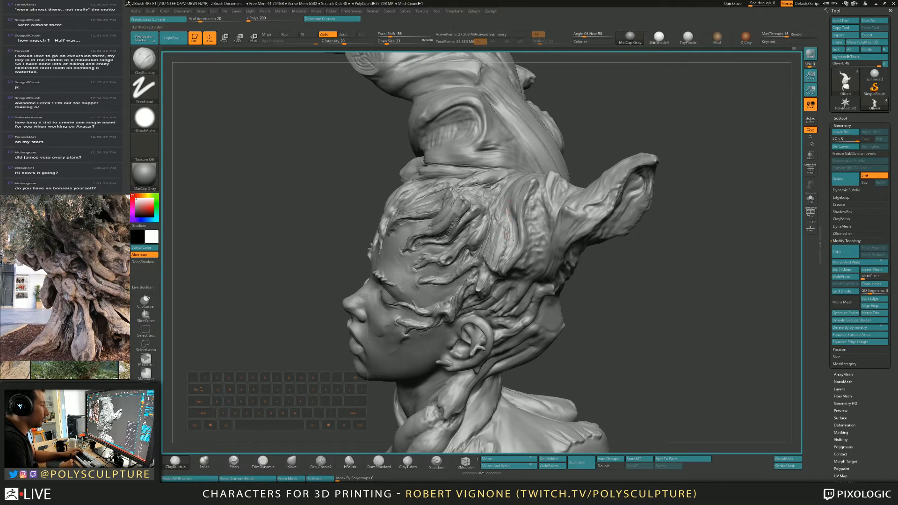
pyautogui.moveTo(509, 229); pyautogui.dragTo(513, 226, button='right')
pyautogui.keyDown('alt'); pyautogui.moveTo(501, 197); pyautogui.dragTo(504, 215); pyautogui.keyUp('alt')
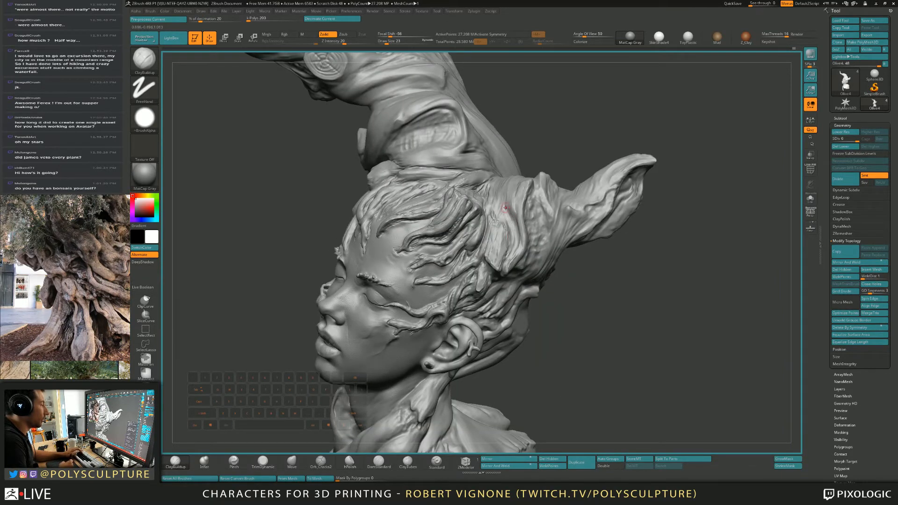
pyautogui.press('s')
pyautogui.click(505, 206)
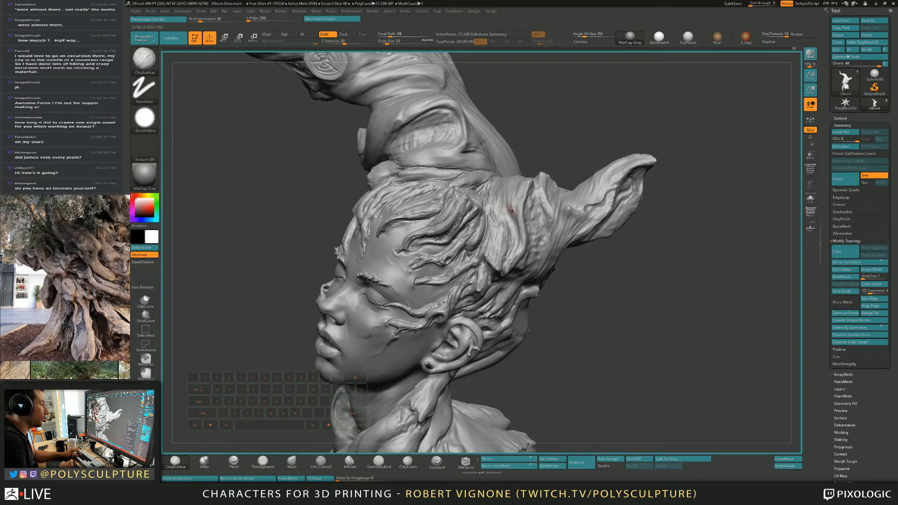
# Step: Refine the horn base's shape with the Move brush and trim its side surfaces with TrimDynamic
pyautogui.moveTo(508, 203); pyautogui.dragTo(511, 206, button='right')
pyautogui.press('5')
pyautogui.press('5')
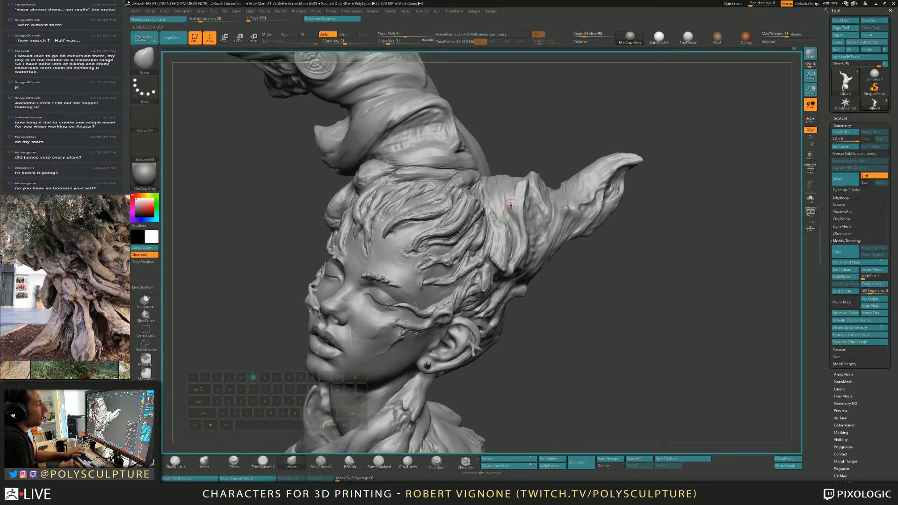
pyautogui.press('4')
pyautogui.moveTo(510, 204)
pyautogui.mouseDown(button='right')
pyautogui.moveTo(530, 230)
pyautogui.moveTo(484, 194)
pyautogui.mouseUp(button='right')
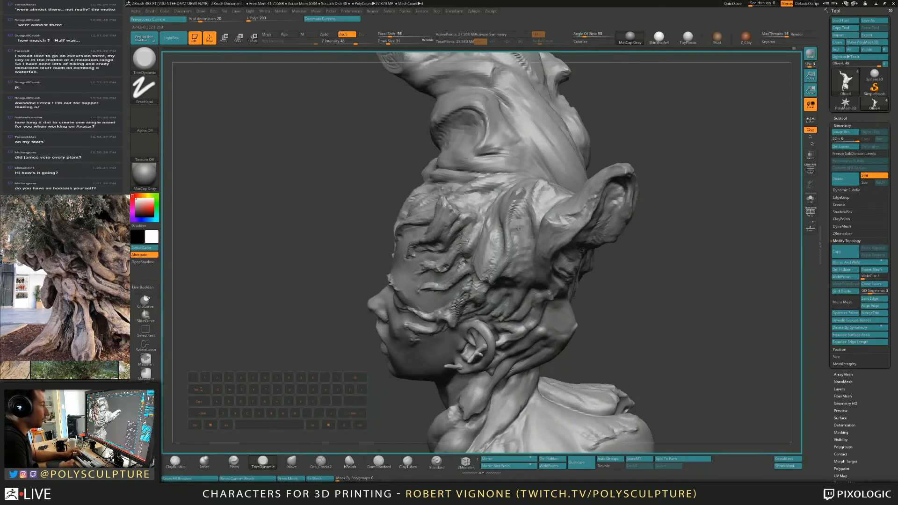
pyautogui.moveTo(496, 252)
pyautogui.keyDown('alt'); pyautogui.mouseDown(button='right')
pyautogui.moveTo(471, 223)
pyautogui.moveTo(531, 220)
pyautogui.moveTo(493, 199)
pyautogui.moveTo(548, 196)
pyautogui.moveTo(560, 224)
pyautogui.moveTo(485, 209)
pyautogui.moveTo(491, 223)
pyautogui.moveTo(476, 237)
pyautogui.mouseUp(button='right'); pyautogui.keyUp('alt')
# Step: Deepen the bark grooves above the temple with ClayBuildup at draw size 22 and smooth the planes with TrimDynamic
pyautogui.press('1')
pyautogui.press('s')
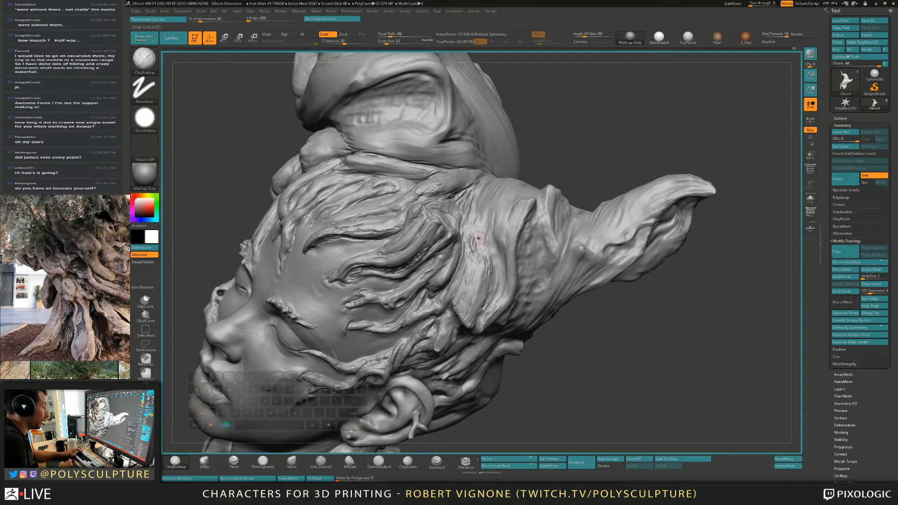
pyautogui.moveTo(471, 198); pyautogui.dragTo(470, 182, button='right')
pyautogui.keyDown('alt'); pyautogui.moveTo(451, 202); pyautogui.dragTo(461, 190); pyautogui.keyUp('alt')
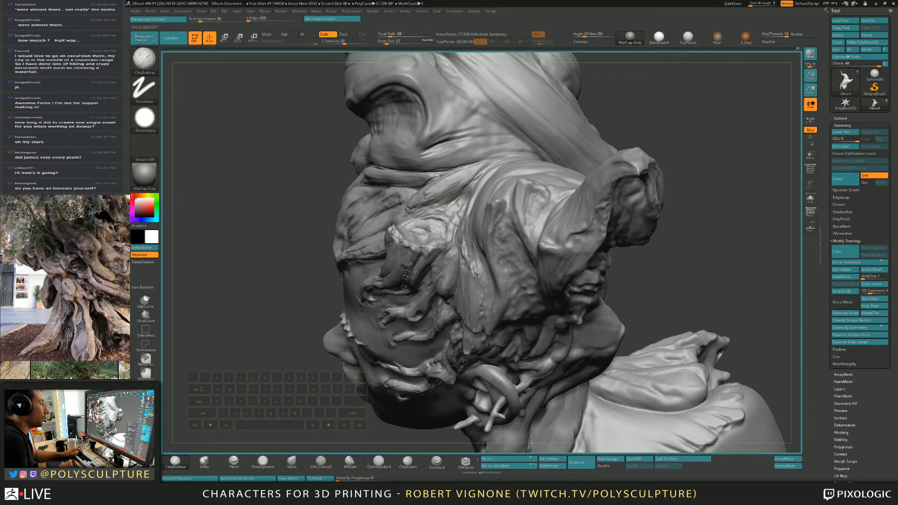
pyautogui.press('4')
pyautogui.moveTo(473, 173)
pyautogui.mouseDown(button='right')
pyautogui.moveTo(475, 189)
pyautogui.moveTo(480, 185)
pyautogui.mouseUp(button='right')
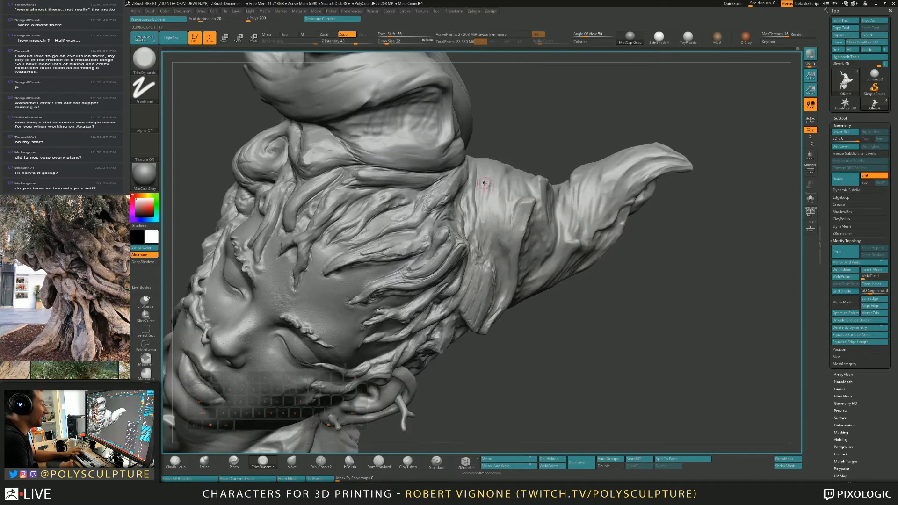
# Step: Sculpt long bark striations across the upper horn base with a larger ClayBuildup brush, alternating carved and raised strokes
pyautogui.press('1')
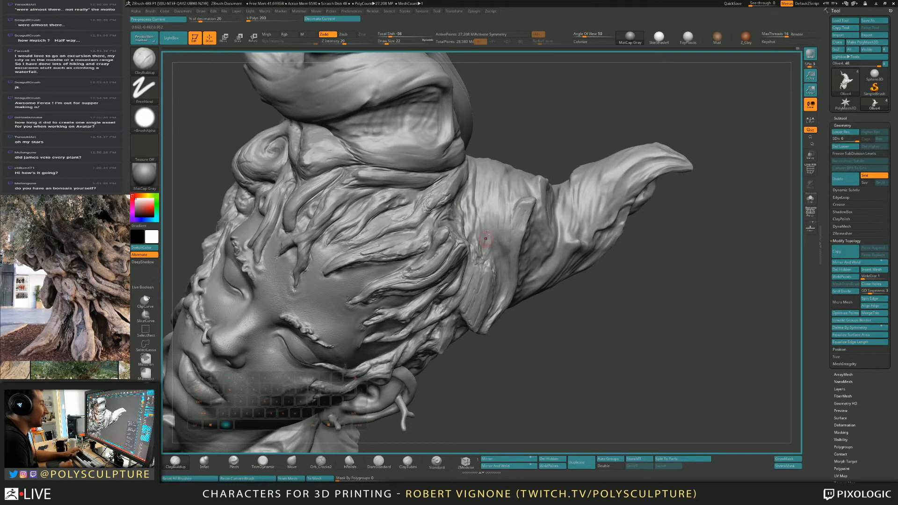
pyautogui.press('s')
pyautogui.moveTo(485, 192)
pyautogui.keyDown('alt'); pyautogui.mouseDown()
pyautogui.moveTo(490, 241)
pyautogui.moveTo(493, 223)
pyautogui.mouseUp(); pyautogui.keyUp('alt')
pyautogui.moveTo(495, 185); pyautogui.dragTo(506, 227)
pyautogui.moveTo(510, 187); pyautogui.dragTo(496, 213, button='right')
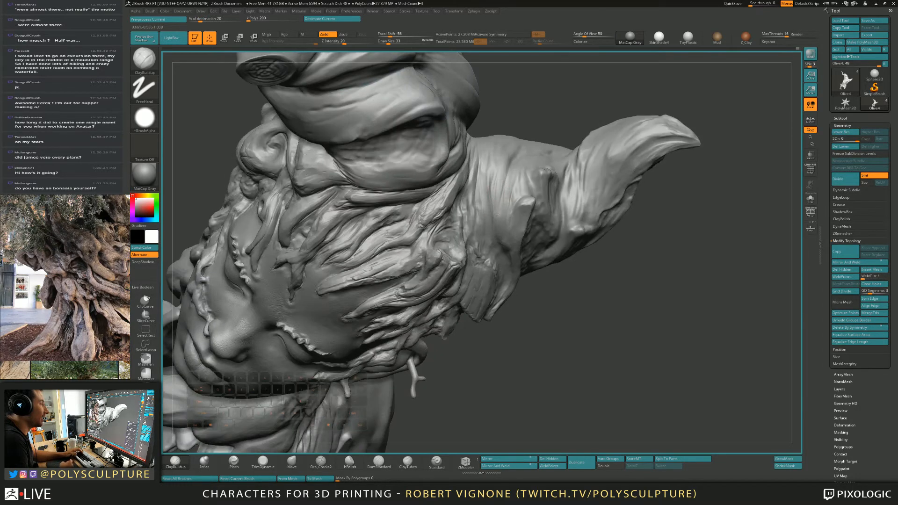
pyautogui.moveTo(496, 213)
pyautogui.mouseDown()
pyautogui.moveTo(509, 161)
pyautogui.moveTo(499, 162)
pyautogui.mouseUp()
pyautogui.moveTo(485, 191)
pyautogui.mouseDown()
pyautogui.moveTo(489, 158)
pyautogui.moveTo(508, 157)
pyautogui.moveTo(498, 183)
pyautogui.mouseUp()
pyautogui.moveTo(506, 194)
pyautogui.mouseDown()
pyautogui.moveTo(509, 180)
pyautogui.moveTo(494, 171)
pyautogui.moveTo(496, 188)
pyautogui.mouseUp()
# Step: Flatten the new striations on the horn base with TrimDynamic, using a reduced draw size for the lower bark flap
pyautogui.press('4')
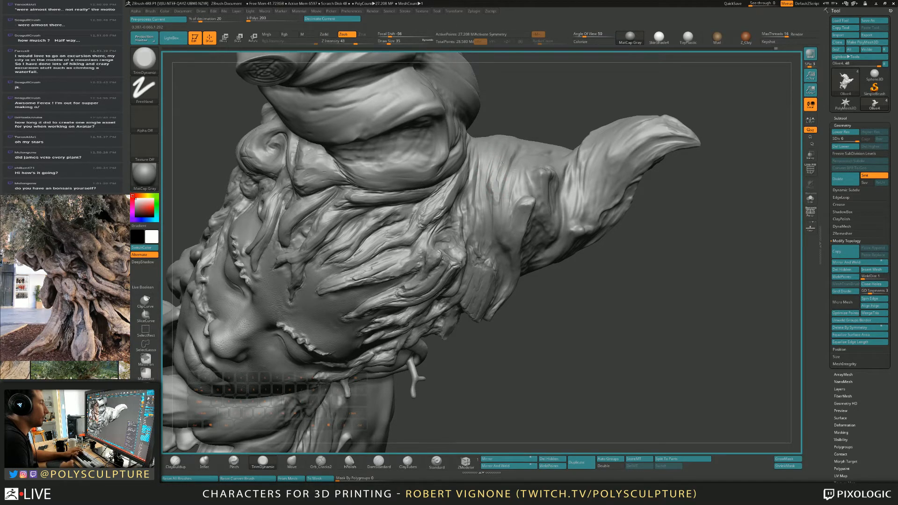
pyautogui.moveTo(498, 157)
pyautogui.mouseDown(button='right')
pyautogui.moveTo(538, 224)
pyautogui.moveTo(515, 234)
pyautogui.moveTo(497, 185)
pyautogui.moveTo(493, 197)
pyautogui.mouseUp(button='right')
pyautogui.press('s')
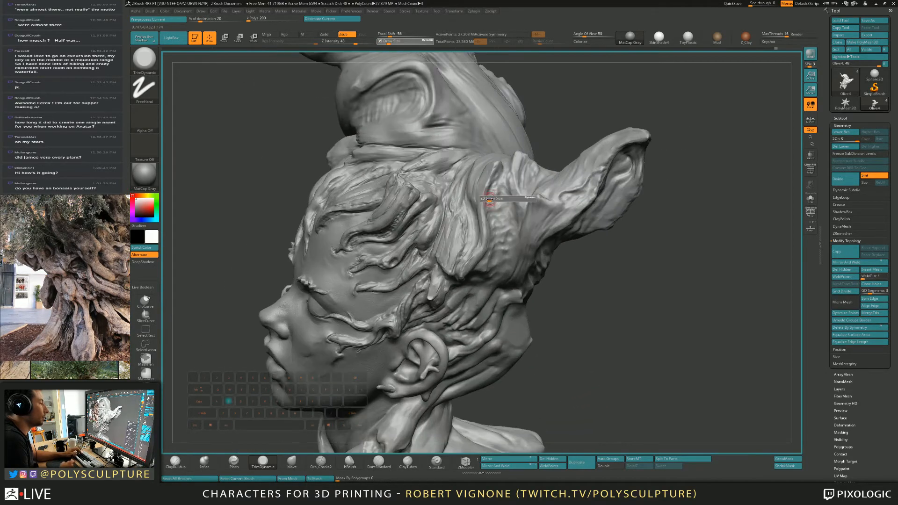
pyautogui.moveTo(493, 197); pyautogui.dragTo(488, 196)
pyautogui.keyDown('alt'); pyautogui.moveTo(493, 196); pyautogui.dragTo(447, 121, button='right'); pyautogui.keyUp('alt')
pyautogui.moveTo(489, 209); pyautogui.dragTo(465, 299, button='right')
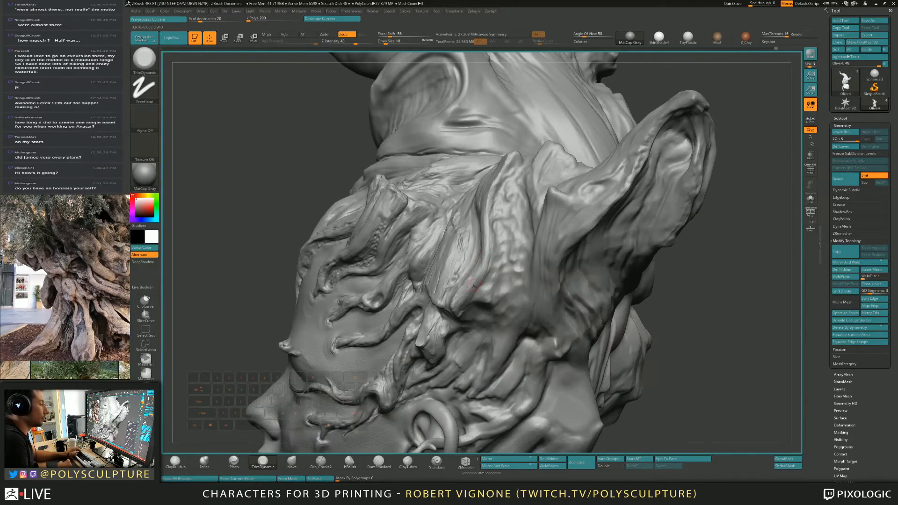
# Step: Build up fine detail around the lower bark flap and along the ridge beside it with a small ClayBuildup brush
pyautogui.press('1')
pyautogui.press('s')
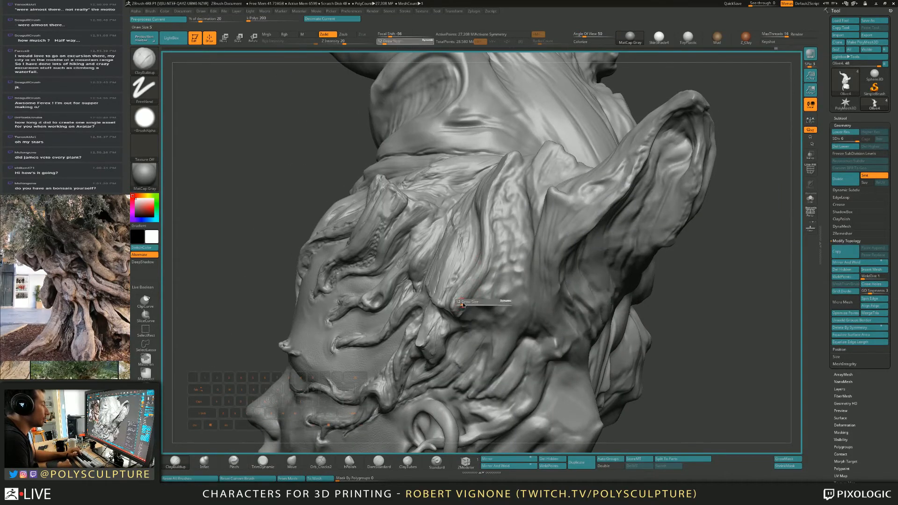
pyautogui.moveTo(461, 305); pyautogui.dragTo(462, 306)
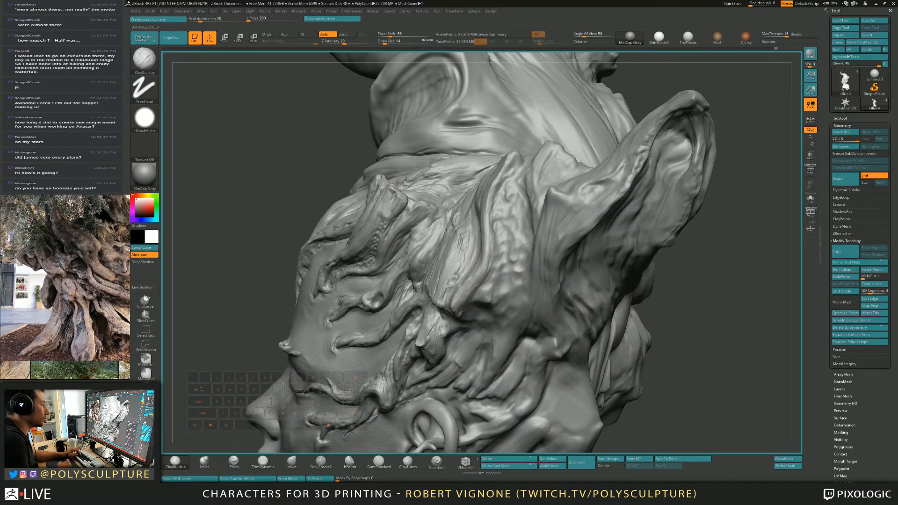
pyautogui.press('1')
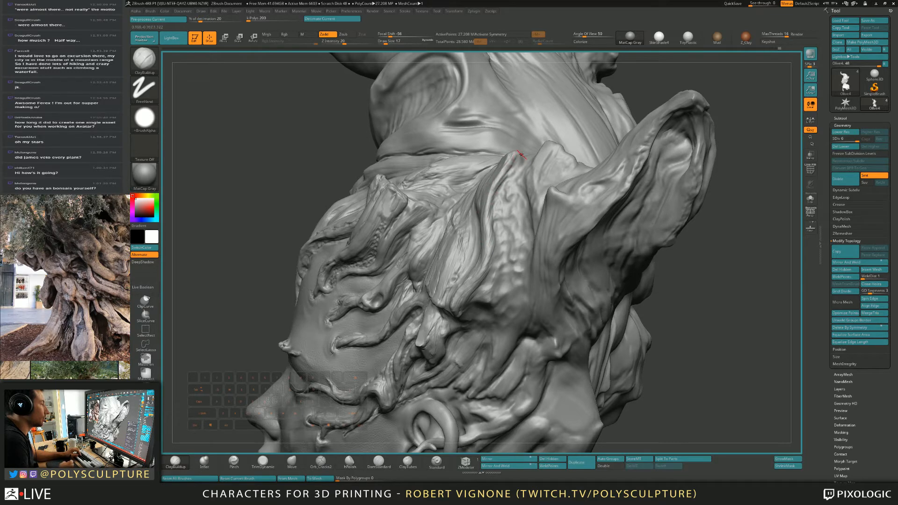
# Step: Reshape the pointed tip of the bark ridge in front of the horn with the Move brush
pyautogui.press('b')
pyautogui.press('m')
pyautogui.press('v')
pyautogui.press('ctrl')
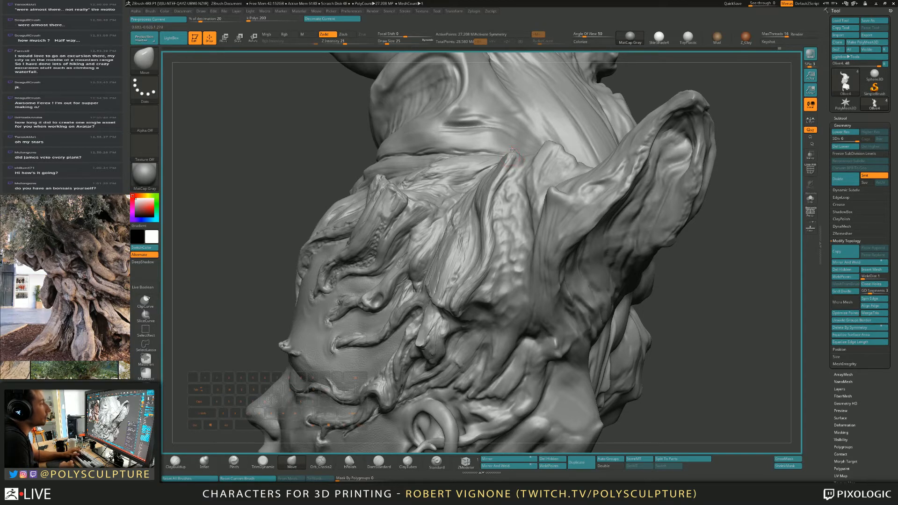
# Step: Trim the bark ridge's tip with TrimDynamic and add clay along the ridge with ClayBuildup at draw size 14
pyautogui.press('b')
pyautogui.press('t')
pyautogui.press('d')
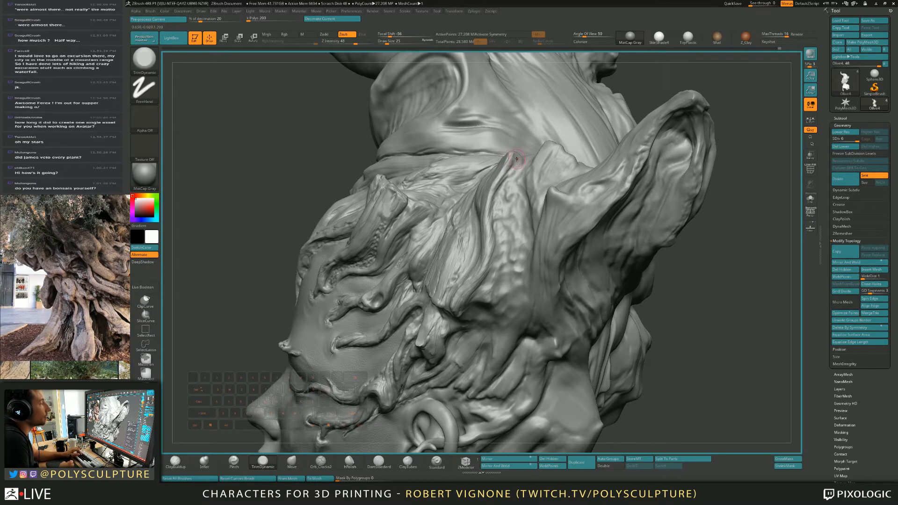
pyautogui.press('b')
pyautogui.press('c')
pyautogui.press('b')
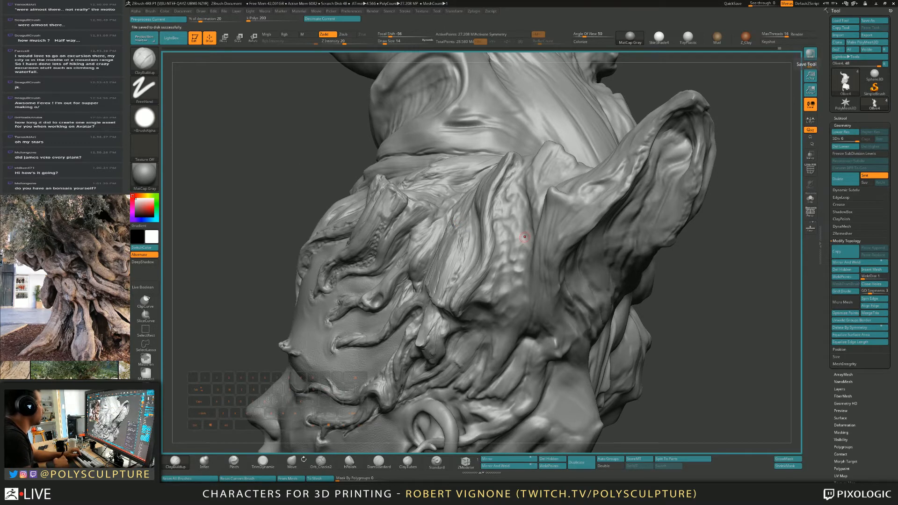
# Step: Set up the Standard brush with a DragRect stroke and Alpha 07, and stamp test pores on the bumpy strip beside the bark ridge
pyautogui.click(440, 464)
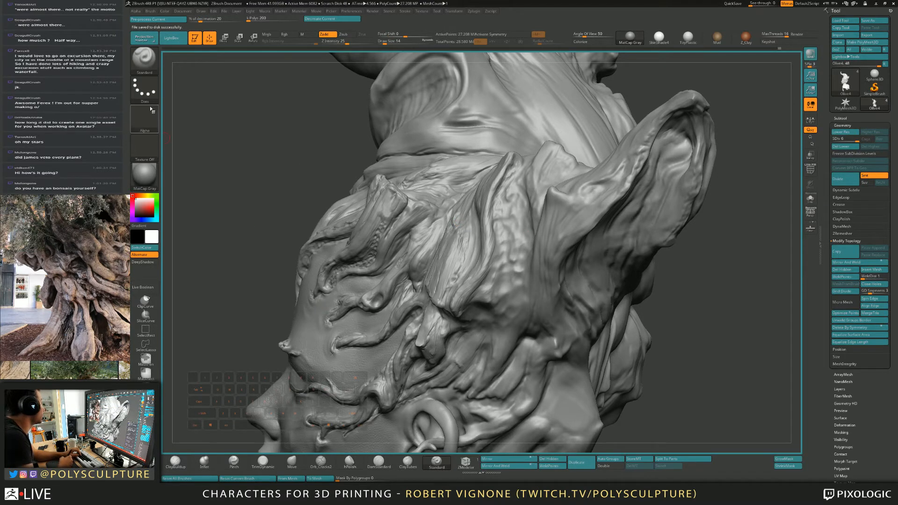
pyautogui.click(149, 123)
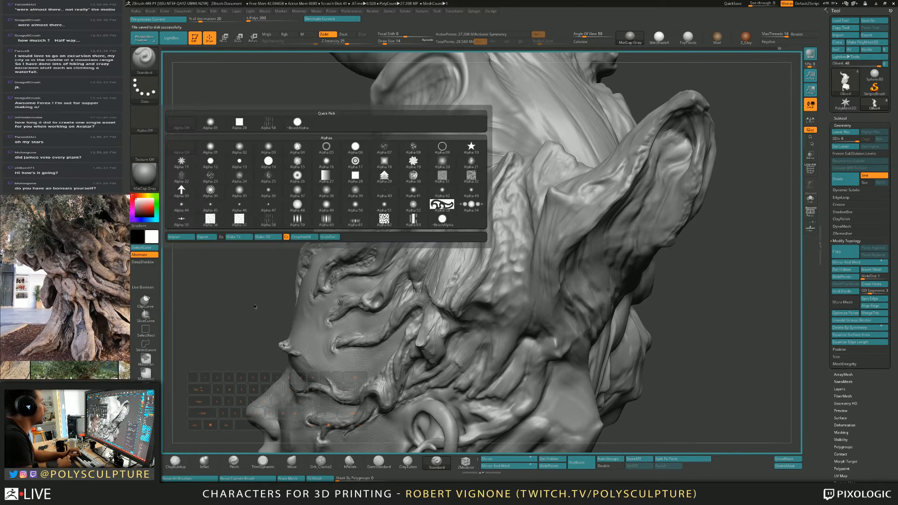
pyautogui.click(385, 149)
pyautogui.click(146, 89)
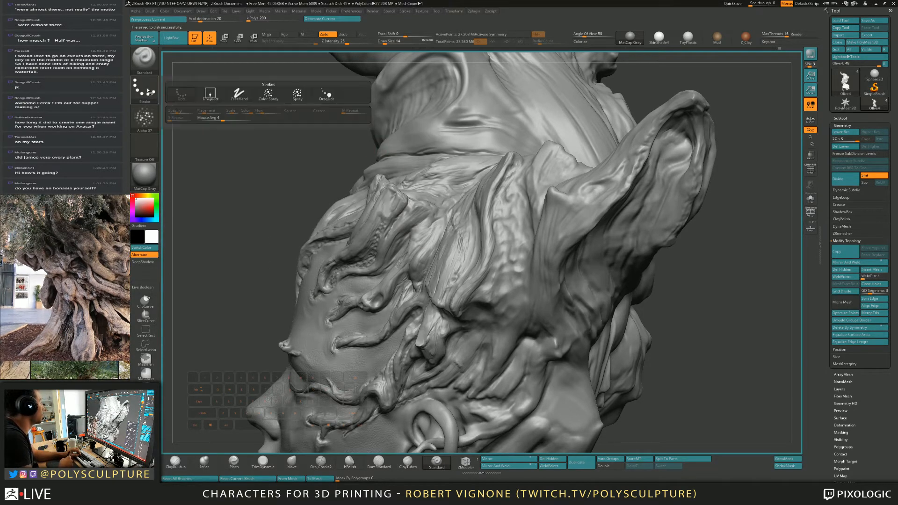
pyautogui.click(229, 94)
pyautogui.press('s')
pyautogui.click(521, 236)
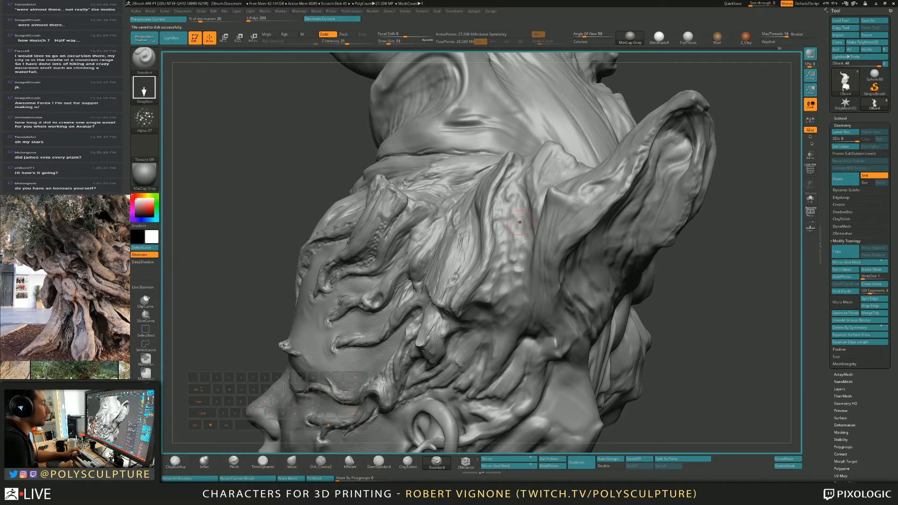
pyautogui.moveTo(513, 224); pyautogui.dragTo(513, 233)
pyautogui.moveTo(514, 234); pyautogui.dragTo(542, 210, button='right')
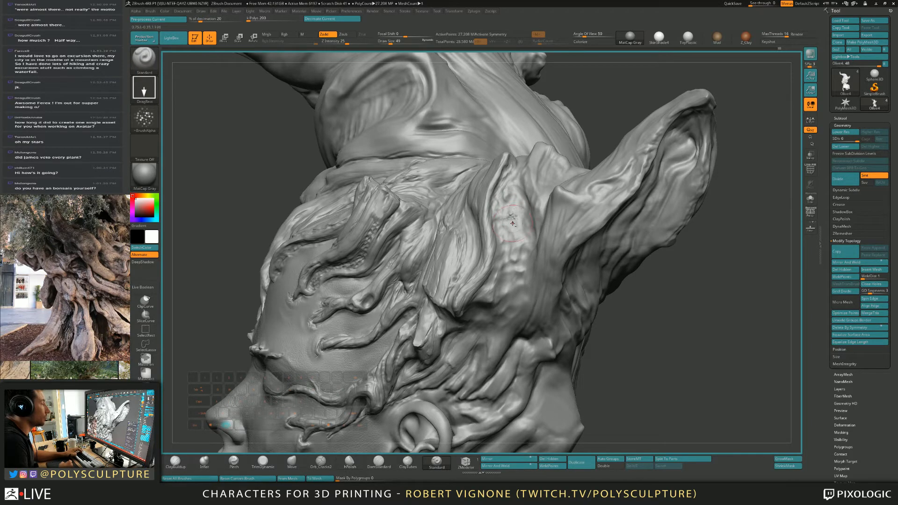
# Step: Try stamping Alpha 23 on the upper part of the strip beside the bark ridge
pyautogui.click(145, 119)
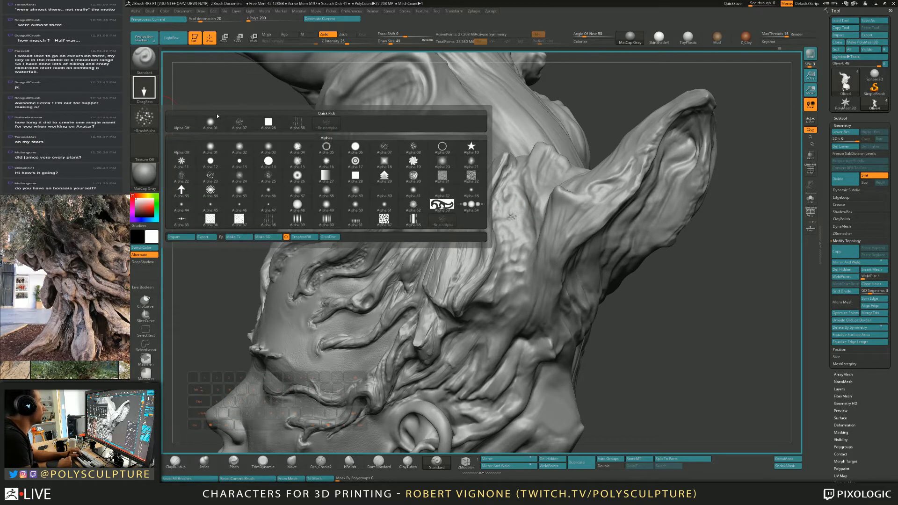
pyautogui.click(210, 176)
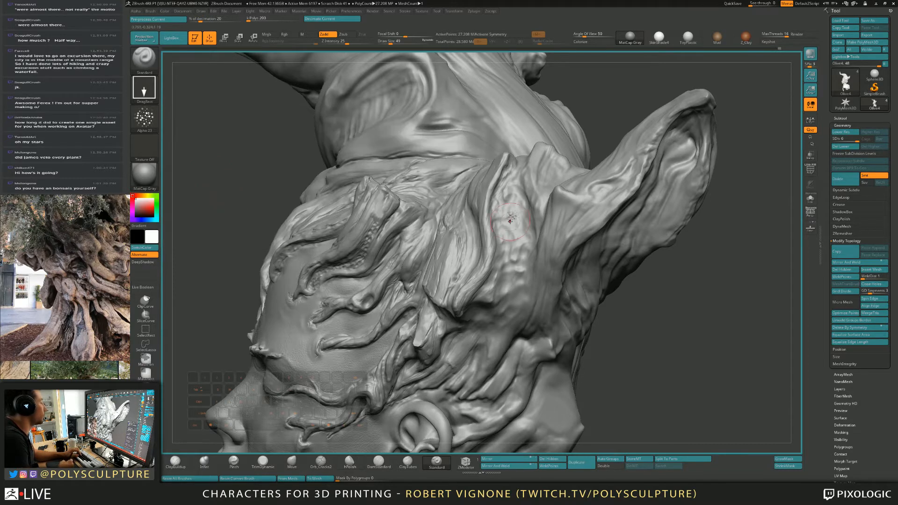
pyautogui.keyDown('alt'); pyautogui.moveTo(507, 200); pyautogui.dragTo(508, 212); pyautogui.keyUp('alt')
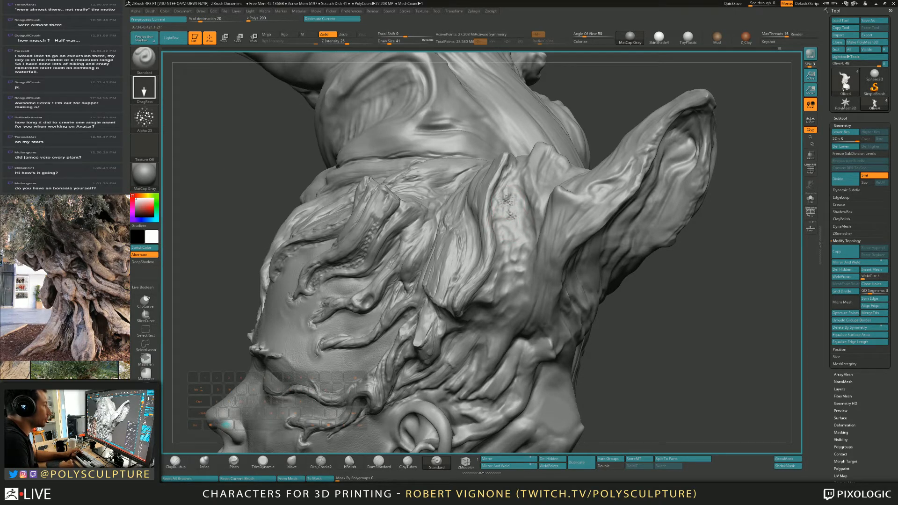
# Step: Switch the Standard brush to Alpha 32 and undo the test stamps on the strip
pyautogui.click(144, 119)
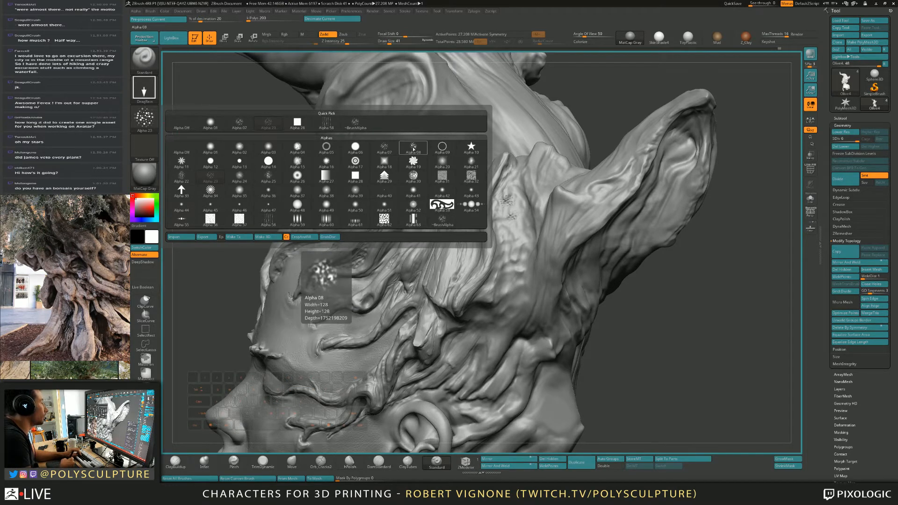
pyautogui.click(472, 176)
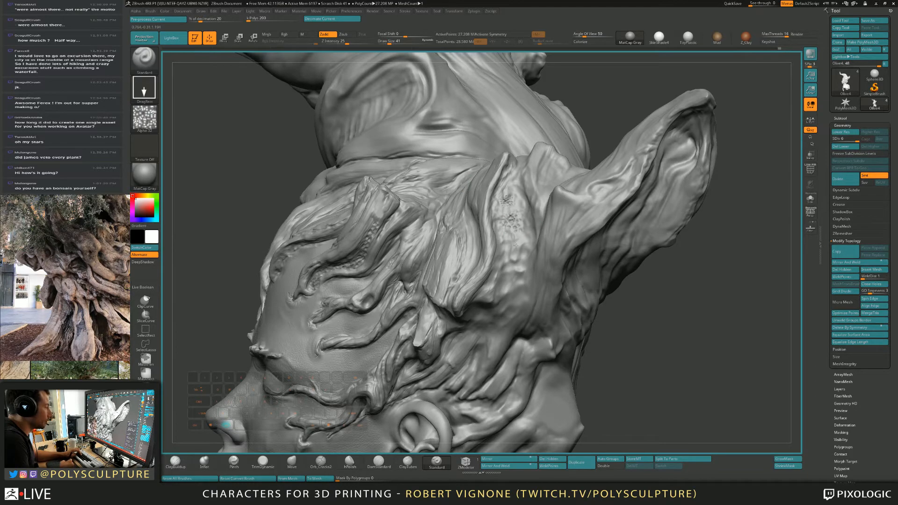
pyautogui.press('ctrl')
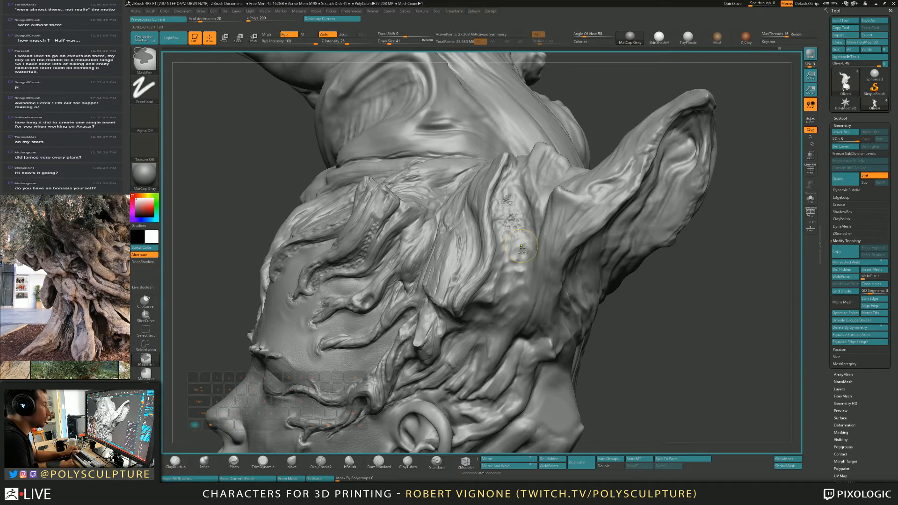
pyautogui.hotkey('ctrl', 'z')
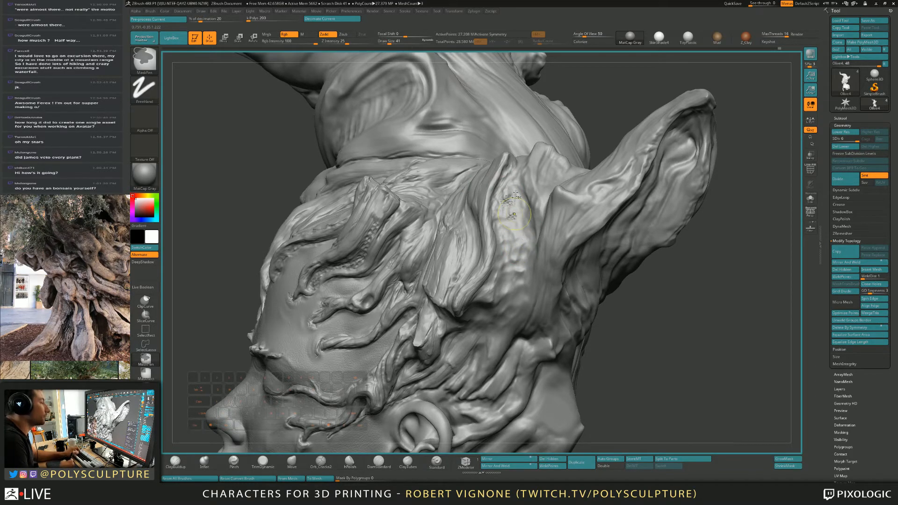
pyautogui.hotkey('ctrl', 'z')
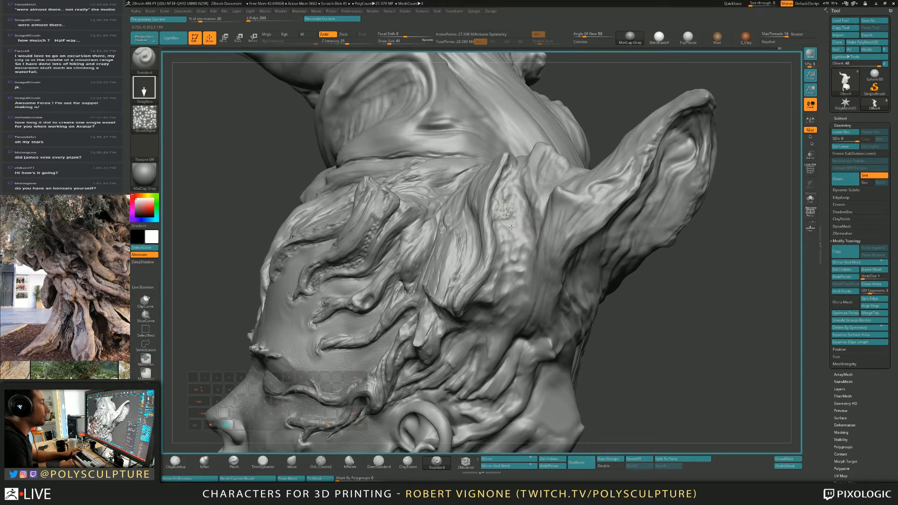
pyautogui.hotkey('ctrl', 'z')
# Step: Stamp Alpha 32 pitting along the whole strip and into the hollow beneath the bark flap, filling gaps and edges
pyautogui.moveTo(522, 248)
pyautogui.mouseDown()
pyautogui.moveTo(510, 258)
pyautogui.moveTo(499, 317)
pyautogui.mouseUp()
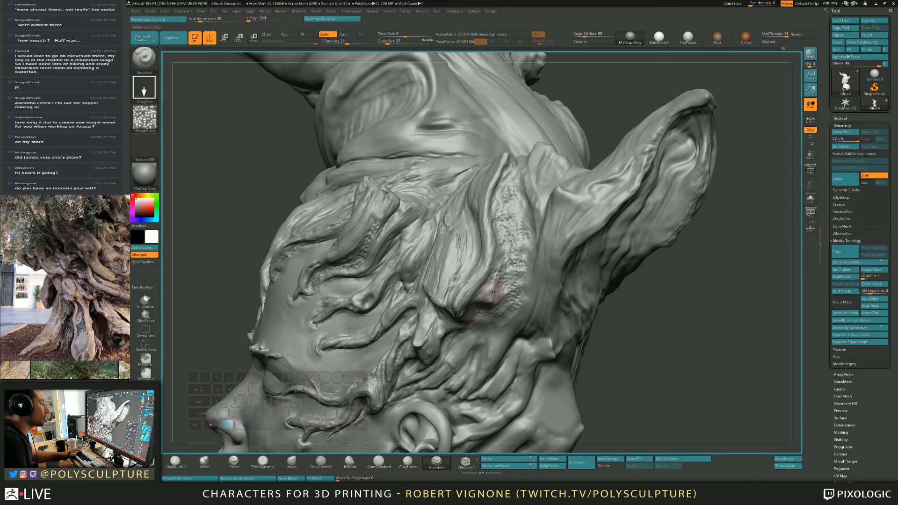
pyautogui.moveTo(507, 245); pyautogui.dragTo(505, 263)
pyautogui.moveTo(514, 211); pyautogui.dragTo(521, 230)
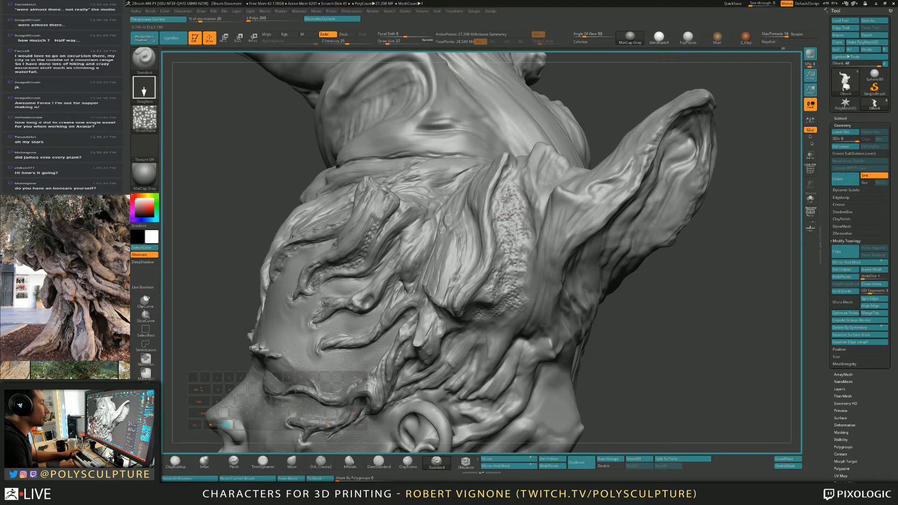
pyautogui.moveTo(511, 194); pyautogui.dragTo(509, 206)
pyautogui.moveTo(524, 219); pyautogui.dragTo(537, 246, button='right')
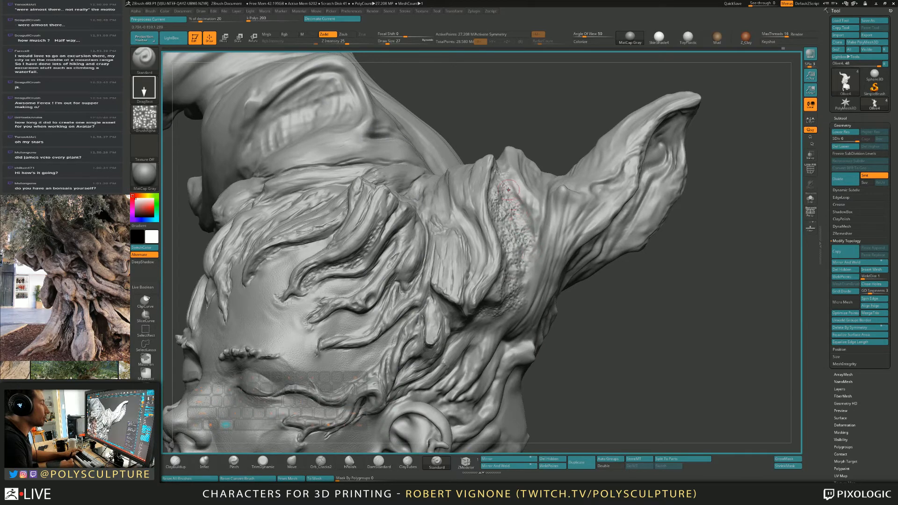
pyautogui.moveTo(519, 282); pyautogui.dragTo(494, 290, button='right')
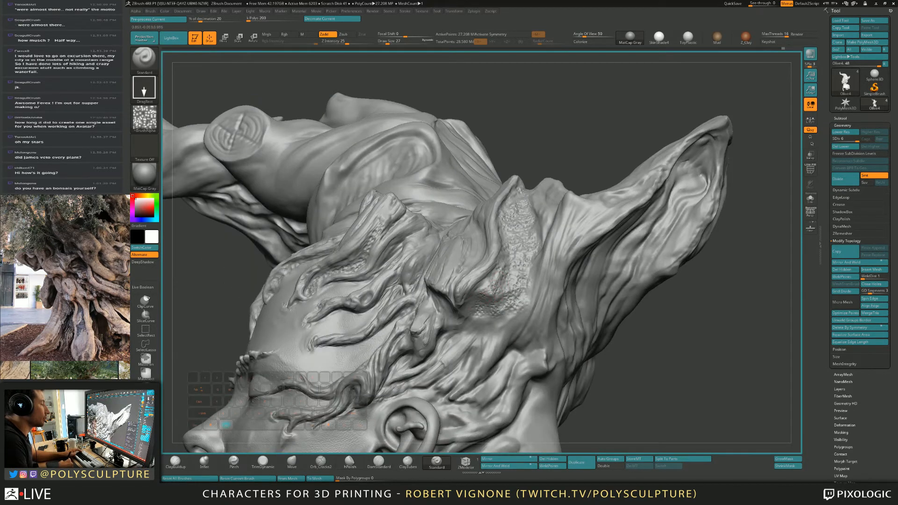
pyautogui.keyDown('alt'); pyautogui.moveTo(476, 322); pyautogui.dragTo(478, 334); pyautogui.keyUp('alt')
pyautogui.moveTo(506, 312)
pyautogui.mouseDown(button='right')
pyautogui.moveTo(501, 156)
pyautogui.moveTo(341, 268)
pyautogui.mouseUp(button='right')
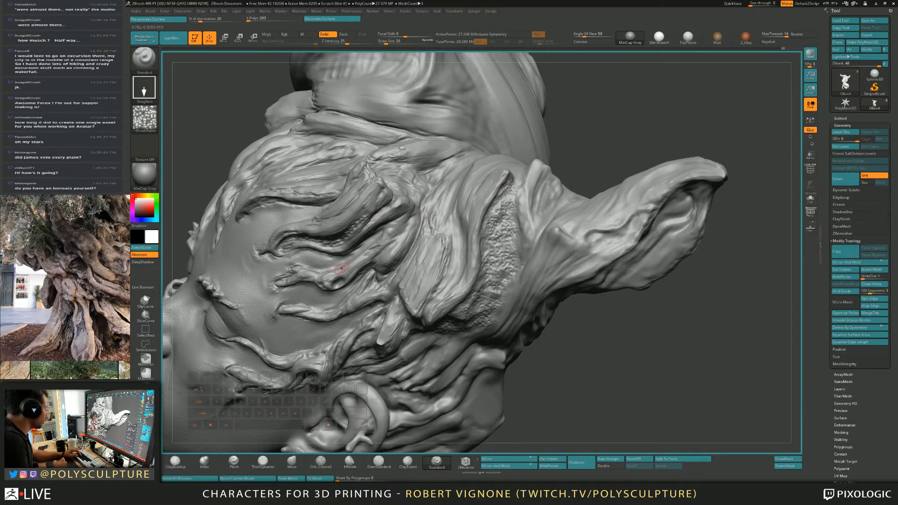
# Step: Carve fine cracks into the upper part of the pitted strip with a small Orb_Cracks2 brush
pyautogui.click(322, 464)
pyautogui.keyDown('ctrl'); pyautogui.moveTo(504, 248); pyautogui.dragTo(503, 233, button='right'); pyautogui.keyUp('ctrl')
pyautogui.press('s')
pyautogui.moveTo(503, 233); pyautogui.dragTo(501, 231)
pyautogui.press('s')
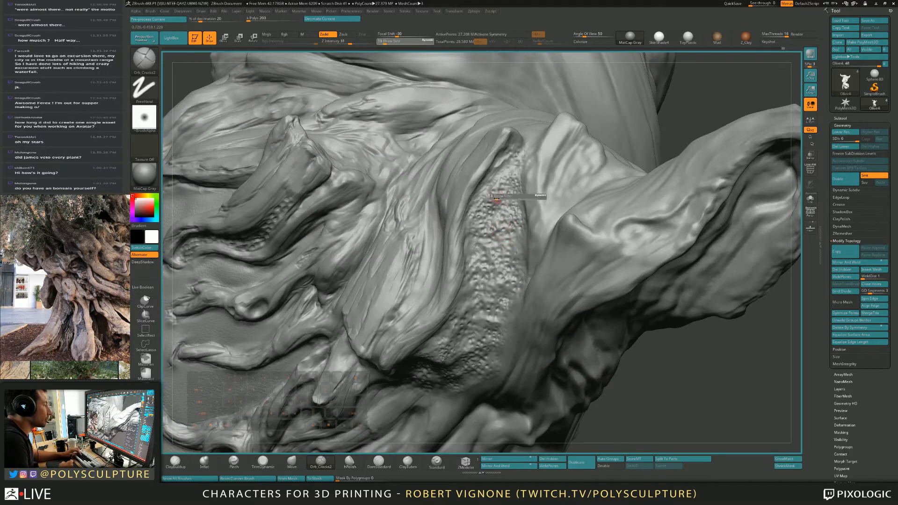
pyautogui.moveTo(496, 199); pyautogui.dragTo(507, 177)
pyautogui.press('s')
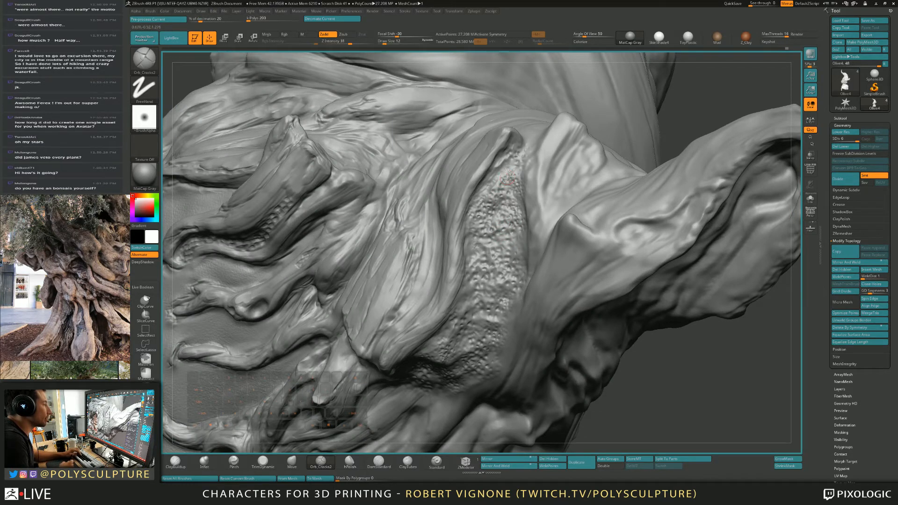
pyautogui.press('s')
pyautogui.moveTo(483, 206); pyautogui.dragTo(491, 206)
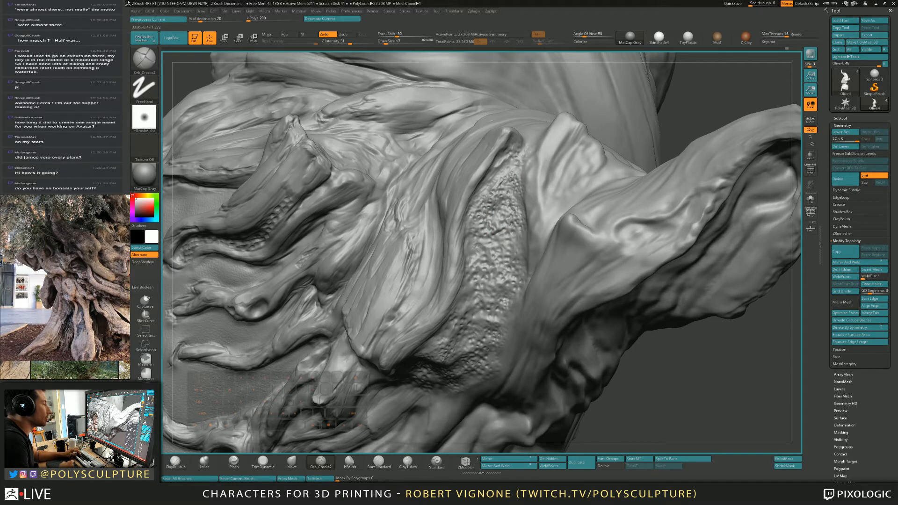
# Step: Continue the Orb_Cracks2 cracks down the pitted strip and into the hollow under the bark flap
pyautogui.moveTo(494, 171); pyautogui.dragTo(474, 205, button='right')
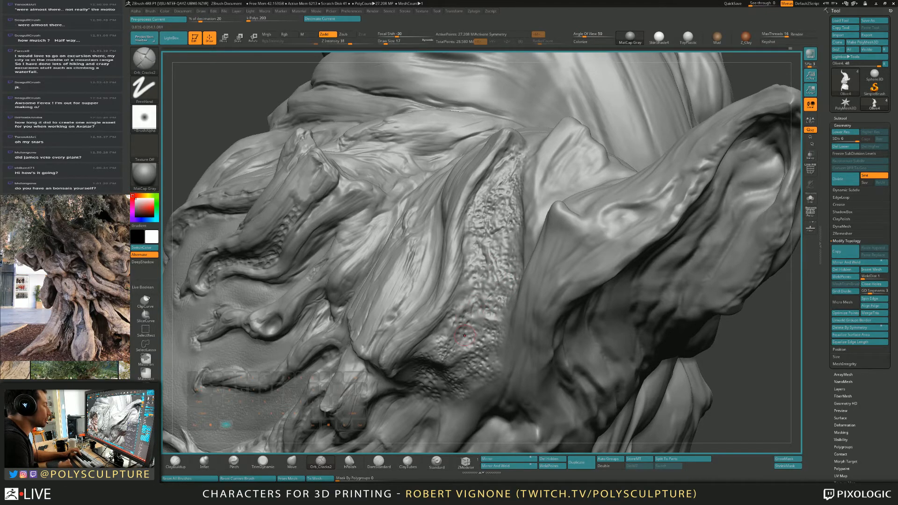
pyautogui.moveTo(465, 312); pyautogui.dragTo(470, 287, button='right')
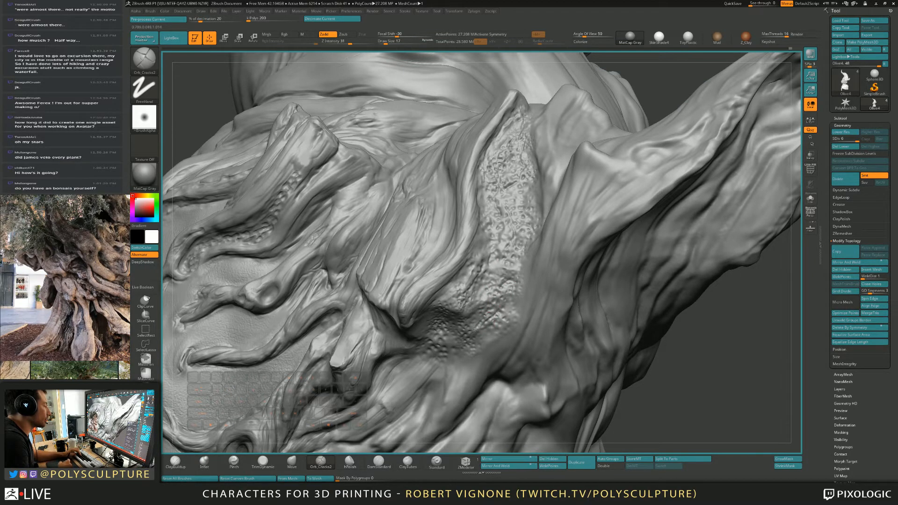
pyautogui.moveTo(479, 322)
pyautogui.mouseDown(button='right')
pyautogui.moveTo(502, 279)
pyautogui.moveTo(491, 286)
pyautogui.mouseUp(button='right')
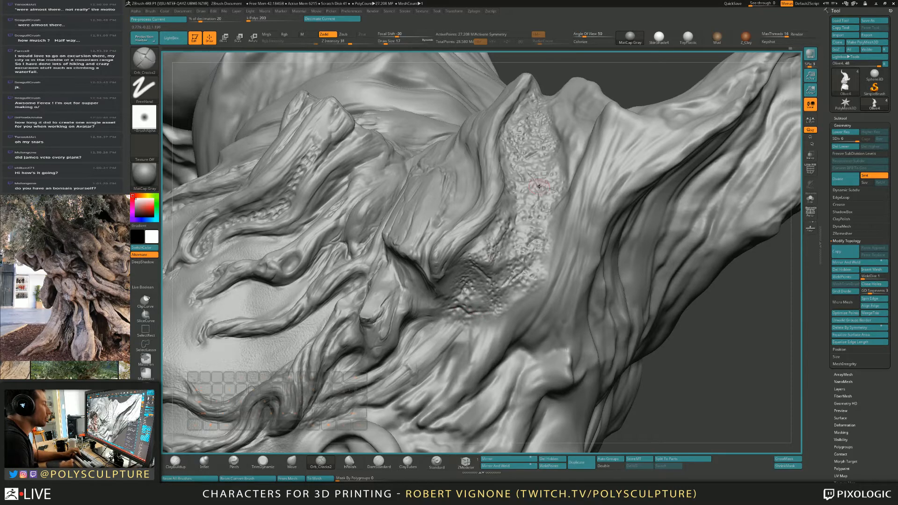
pyautogui.moveTo(539, 184); pyautogui.dragTo(526, 217, button='right')
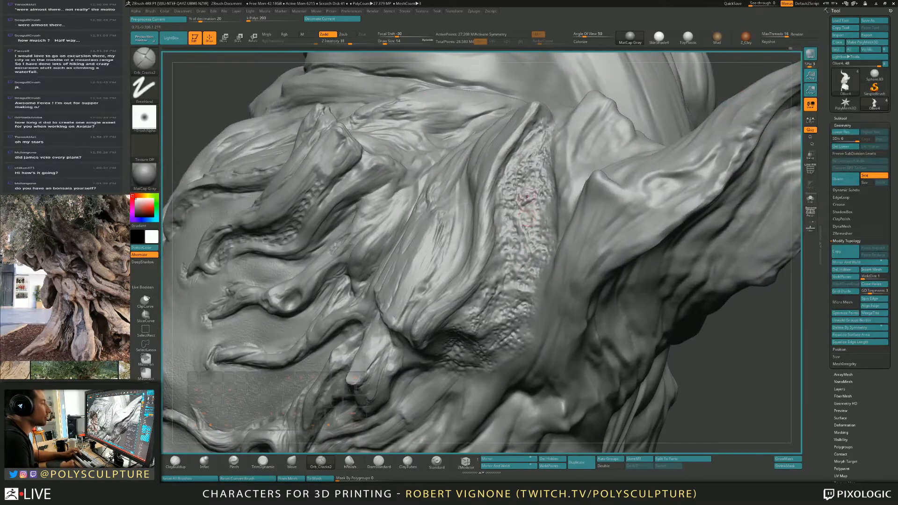
# Step: Polish the raised pits along the strip and its edges with hPolish at draw size 13
pyautogui.click(349, 462)
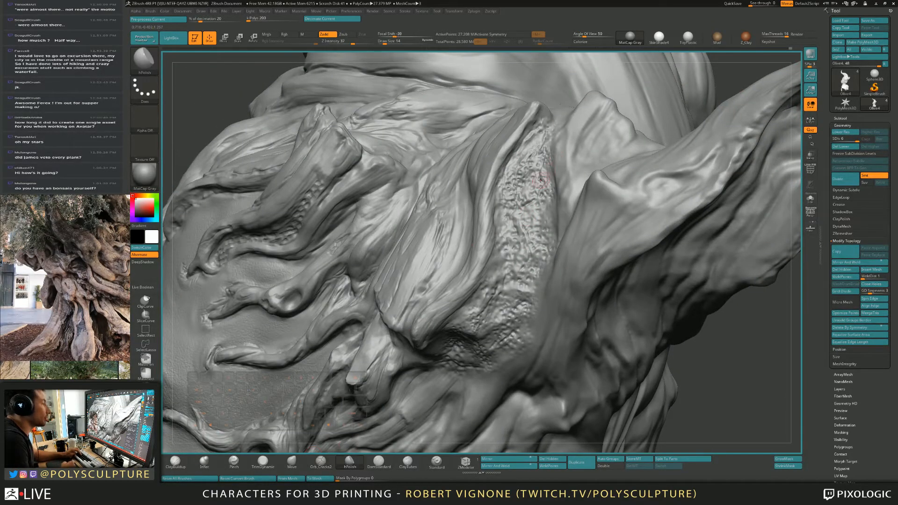
pyautogui.press('s')
pyautogui.moveTo(534, 192); pyautogui.dragTo(533, 191)
pyautogui.moveTo(534, 164); pyautogui.dragTo(552, 161, button='right')
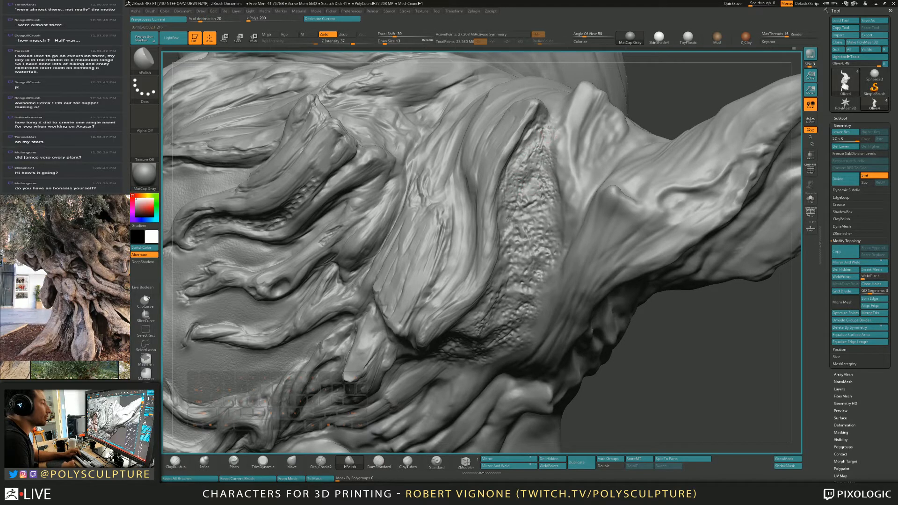
pyautogui.moveTo(533, 183); pyautogui.dragTo(539, 223, button='right')
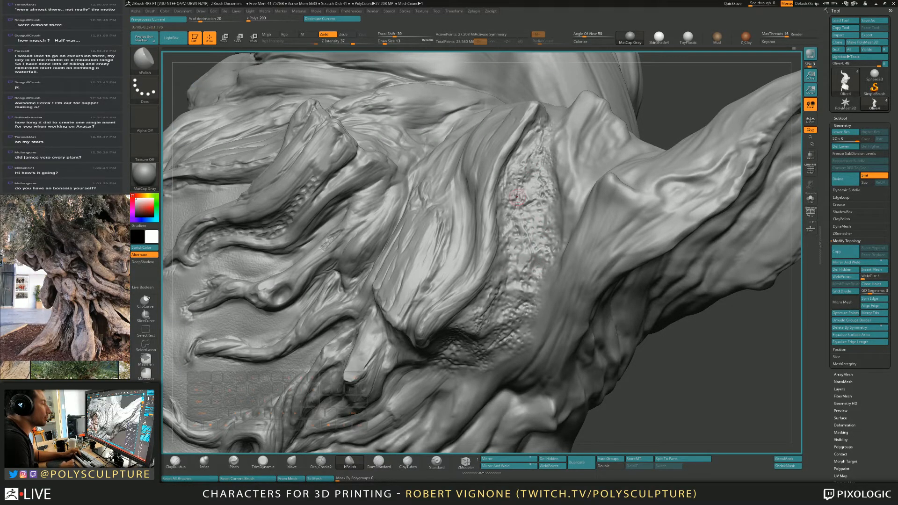
pyautogui.moveTo(531, 255)
pyautogui.keyDown('alt'); pyautogui.mouseDown(button='right')
pyautogui.moveTo(520, 205)
pyautogui.moveTo(528, 248)
pyautogui.mouseUp(button='right'); pyautogui.keyUp('alt')
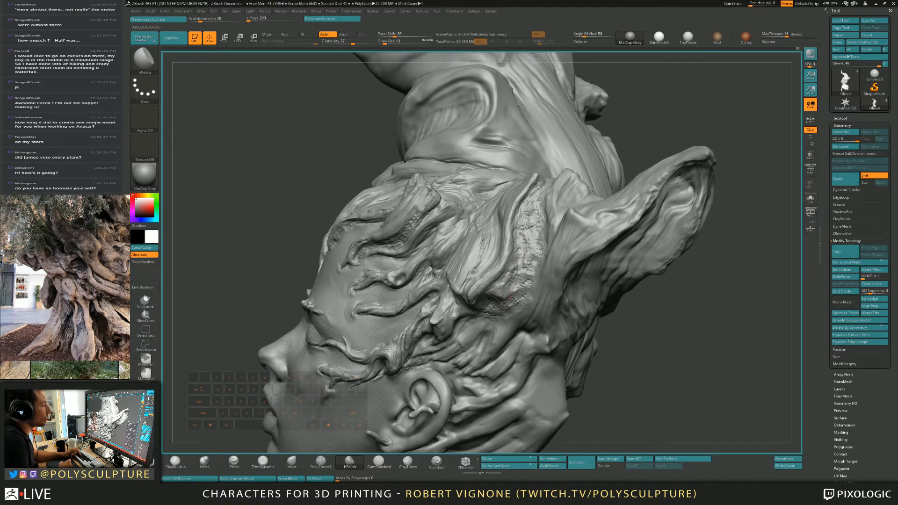
pyautogui.moveTo(528, 282)
pyautogui.mouseDown(button='right')
pyautogui.moveTo(504, 314)
pyautogui.moveTo(500, 283)
pyautogui.mouseUp(button='right')
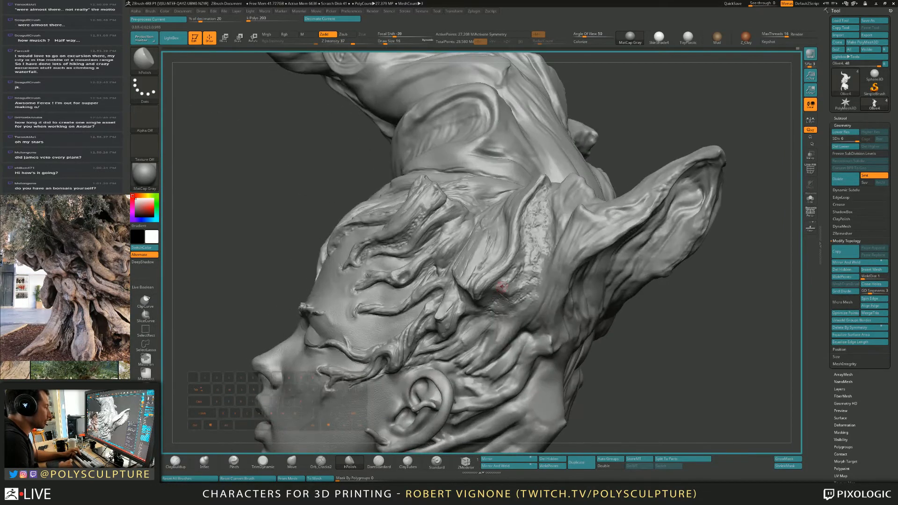
# Step: Cut broader cracks around the hollow under the bark flap with Orb_Cracks2 at draw size 20
pyautogui.press('b')
pyautogui.press('c')
pyautogui.press('b')
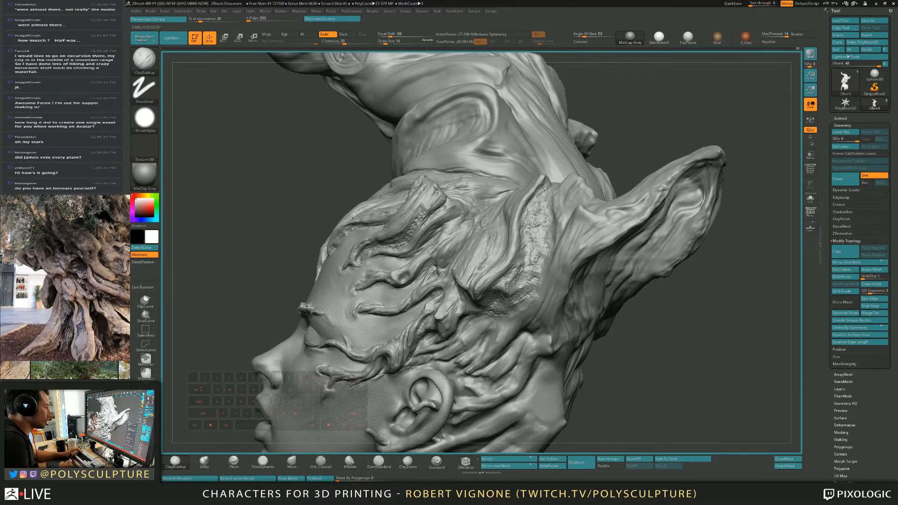
pyautogui.press('2')
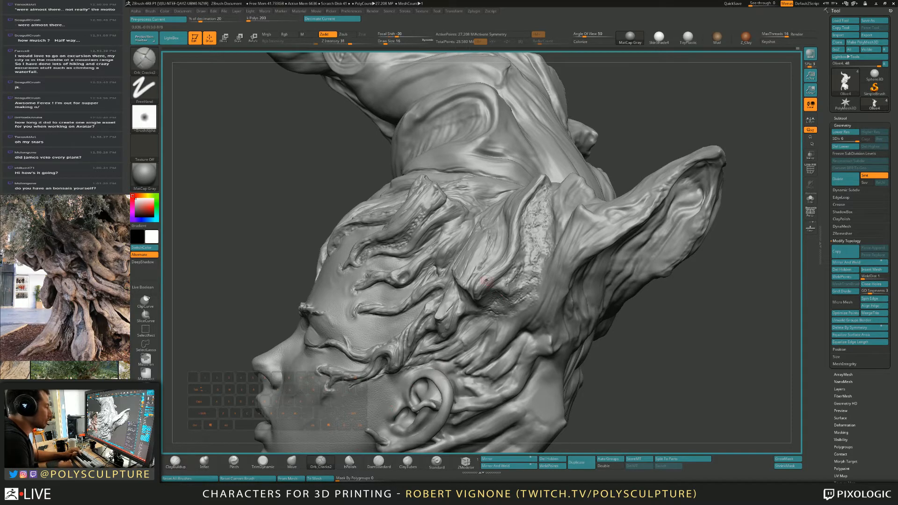
pyautogui.press(']')
pyautogui.keyDown('alt'); pyautogui.moveTo(502, 290); pyautogui.dragTo(506, 291); pyautogui.keyUp('alt')
pyautogui.press(']')
pyautogui.press('[')
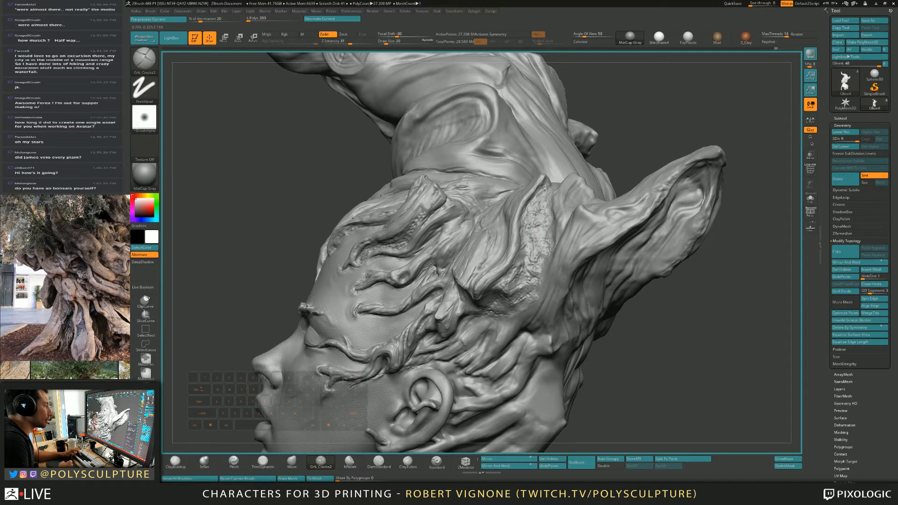
# Step: Polish the middle of the pitted strip and the neighbouring bark flap edge with hPolish at draw size 11
pyautogui.moveTo(541, 232); pyautogui.dragTo(544, 250, button='right')
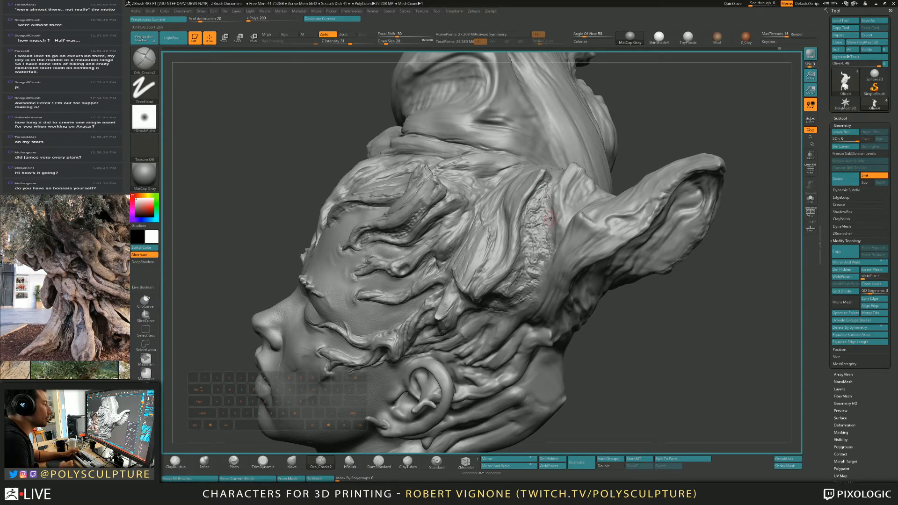
pyautogui.keyDown('alt'); pyautogui.moveTo(539, 251); pyautogui.dragTo(540, 269, button='right'); pyautogui.keyUp('alt')
pyautogui.press('s')
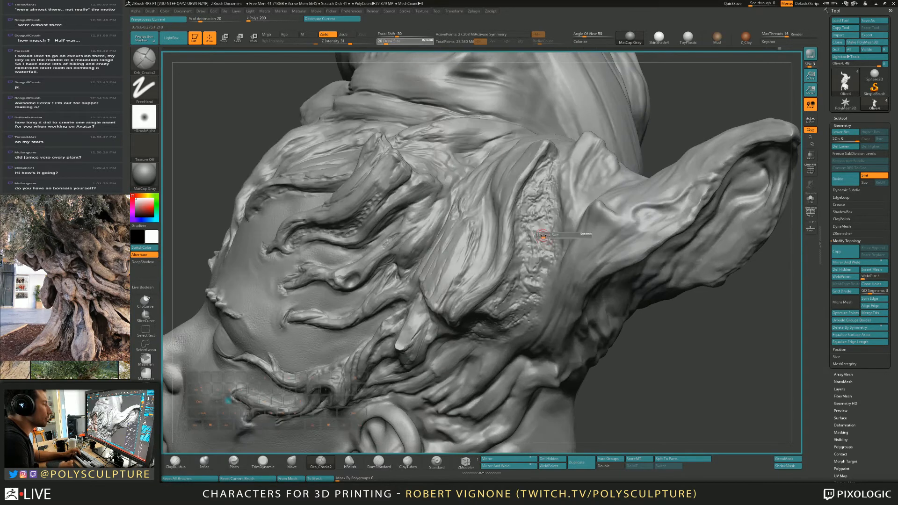
pyautogui.moveTo(545, 237); pyautogui.dragTo(537, 237)
pyautogui.press('1')
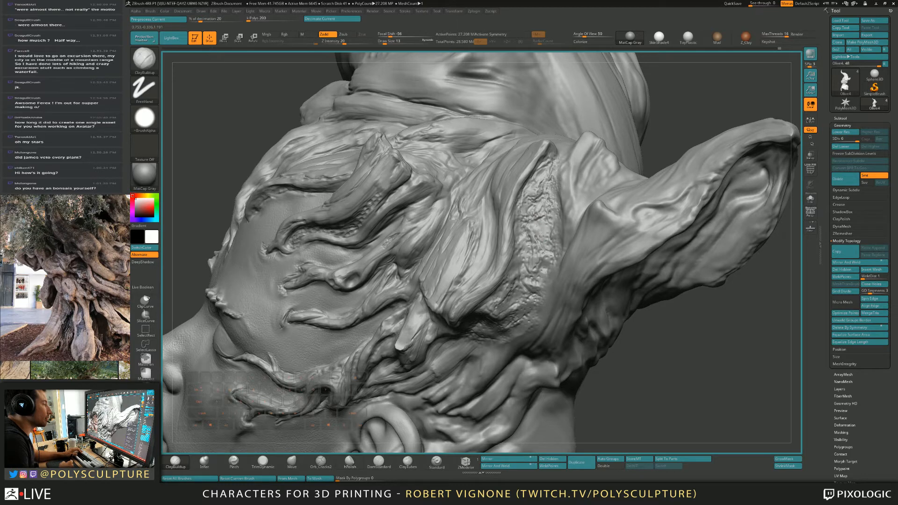
pyautogui.press('4')
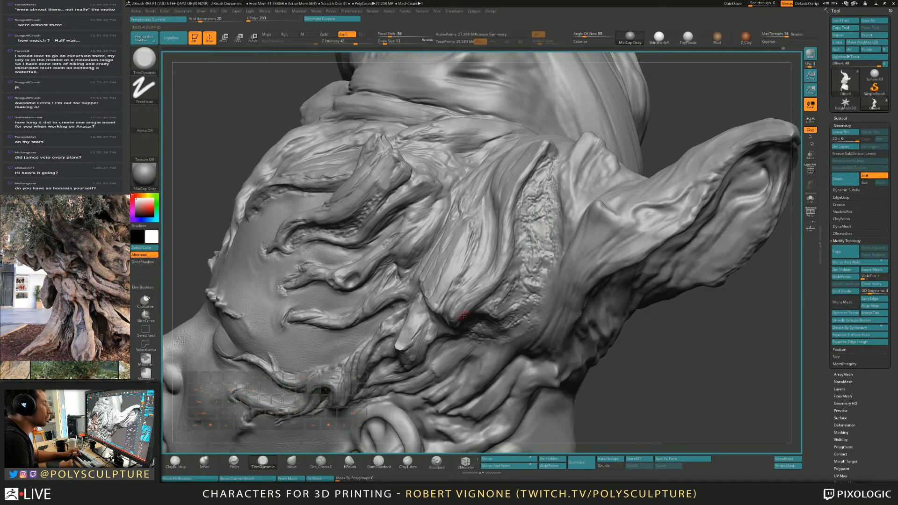
pyautogui.press('7')
pyautogui.press('[')
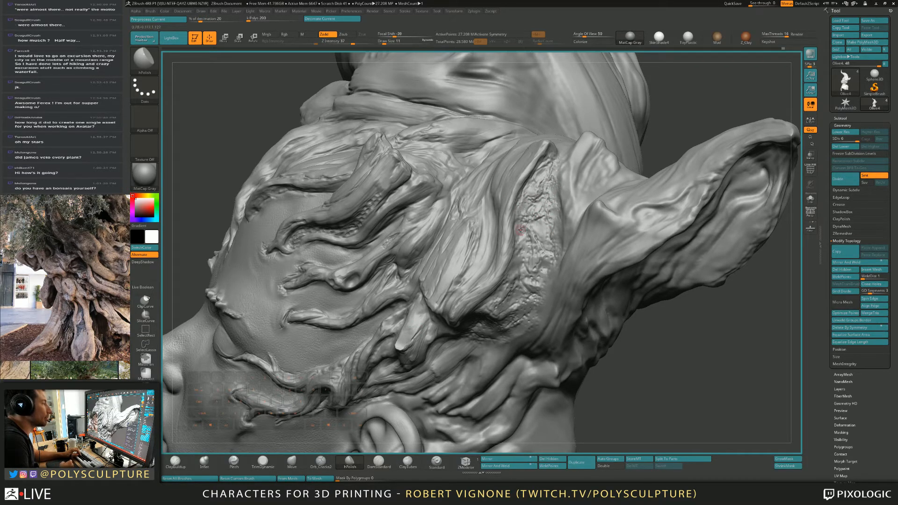
pyautogui.moveTo(521, 229); pyautogui.dragTo(521, 231, button='right')
pyautogui.moveTo(517, 252); pyautogui.dragTo(518, 245)
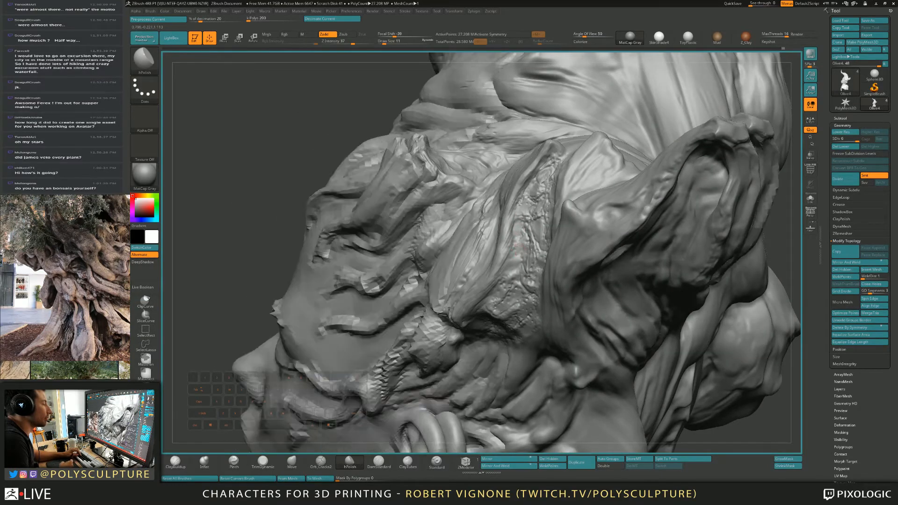
pyautogui.moveTo(520, 246); pyautogui.dragTo(525, 260, button='right')
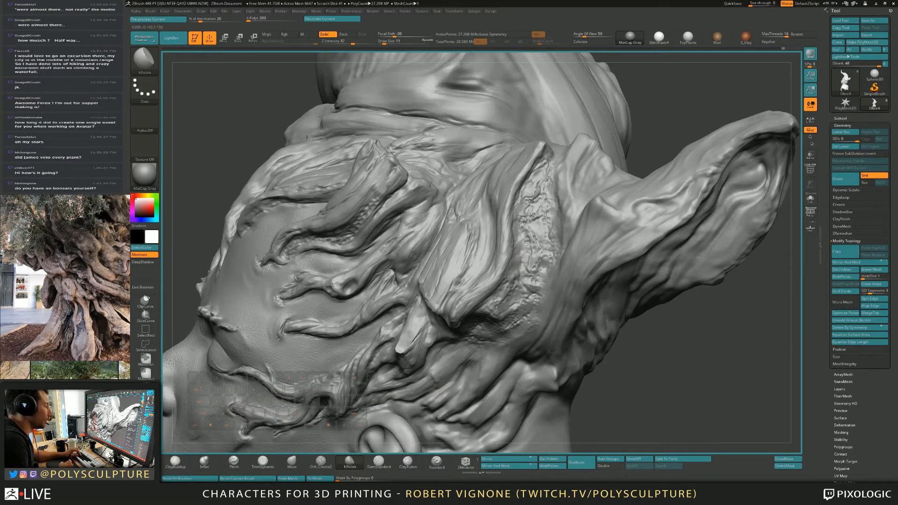
# Step: Continue the hPolish pass down the lower end of the pitted strip and into the hollow under the bark flap
pyautogui.moveTo(535, 282); pyautogui.dragTo(514, 249, button='right')
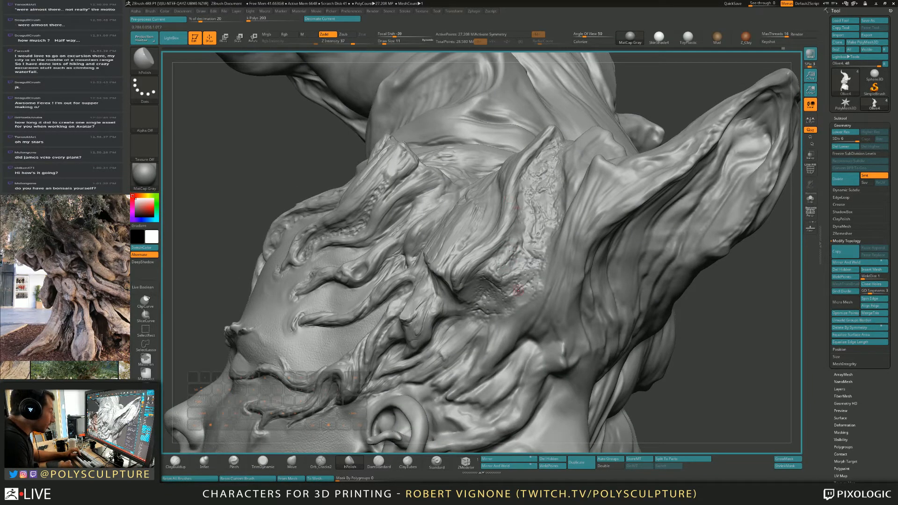
pyautogui.moveTo(529, 260); pyautogui.dragTo(535, 226, button='right')
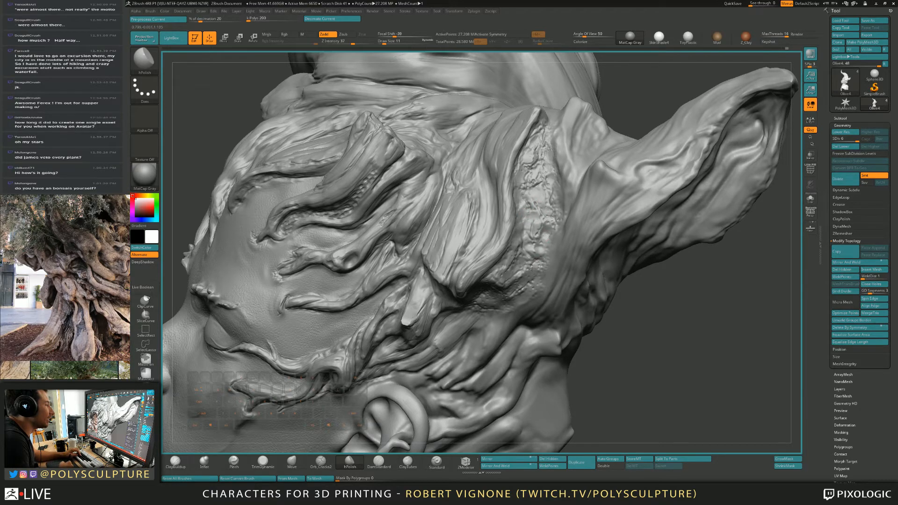
pyautogui.moveTo(500, 282); pyautogui.dragTo(483, 309, button='right')
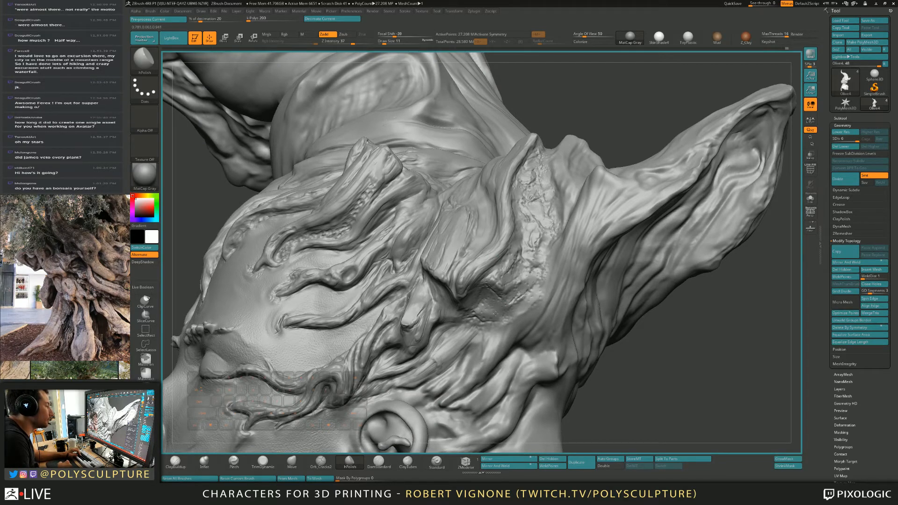
pyautogui.moveTo(495, 314); pyautogui.dragTo(544, 204, button='right')
pyautogui.moveTo(516, 237); pyautogui.dragTo(489, 258, button='right')
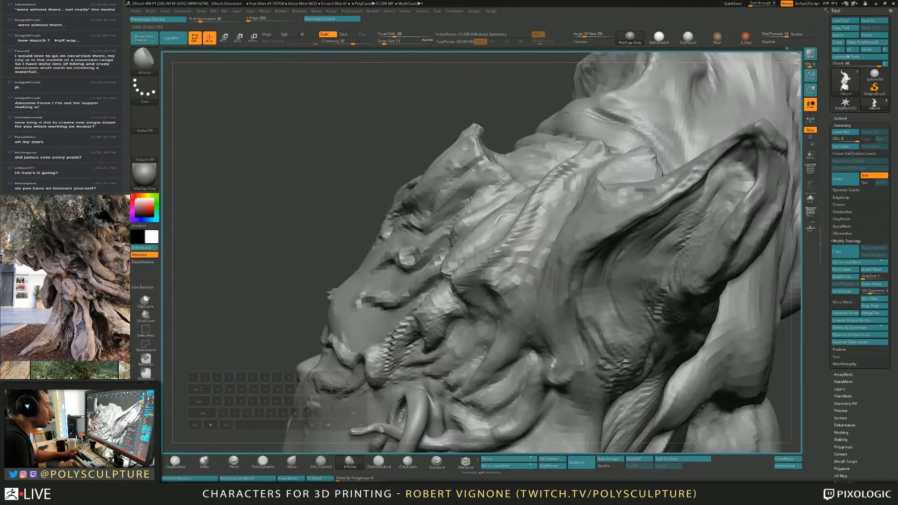
# Step: Carve soft creases along the bark flap edge and around the hollow with DamStandard at draw size 27 and Z Intensity 16
pyautogui.click(379, 461)
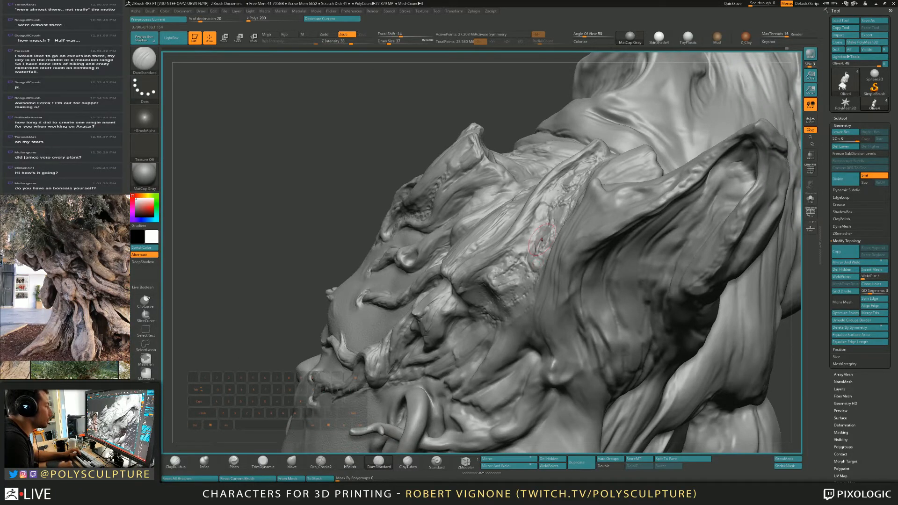
pyautogui.press('s')
pyautogui.click(522, 240)
pyautogui.press('space')
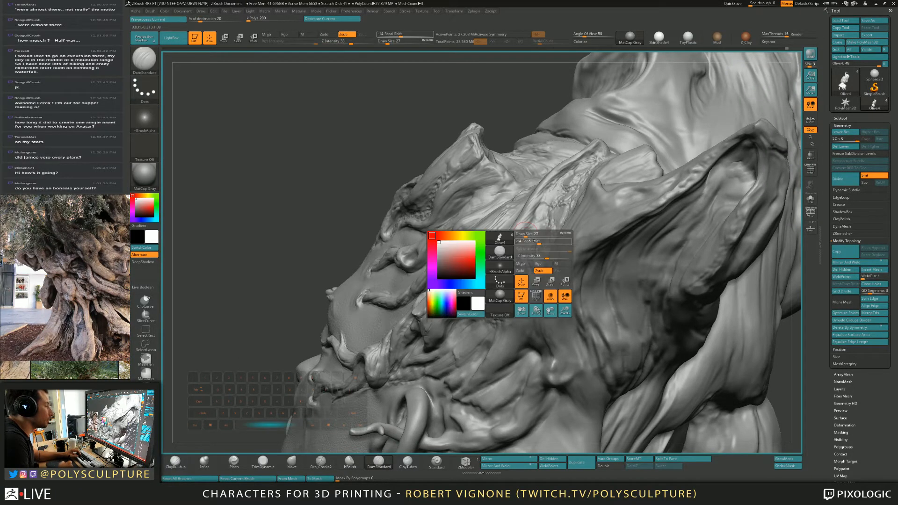
pyautogui.moveTo(538, 255); pyautogui.dragTo(520, 255)
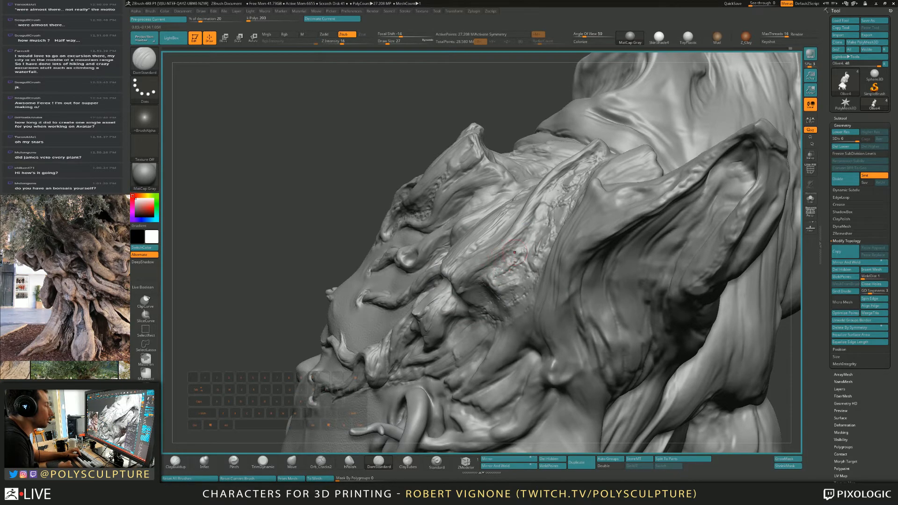
pyautogui.moveTo(543, 209); pyautogui.dragTo(579, 216, button='right')
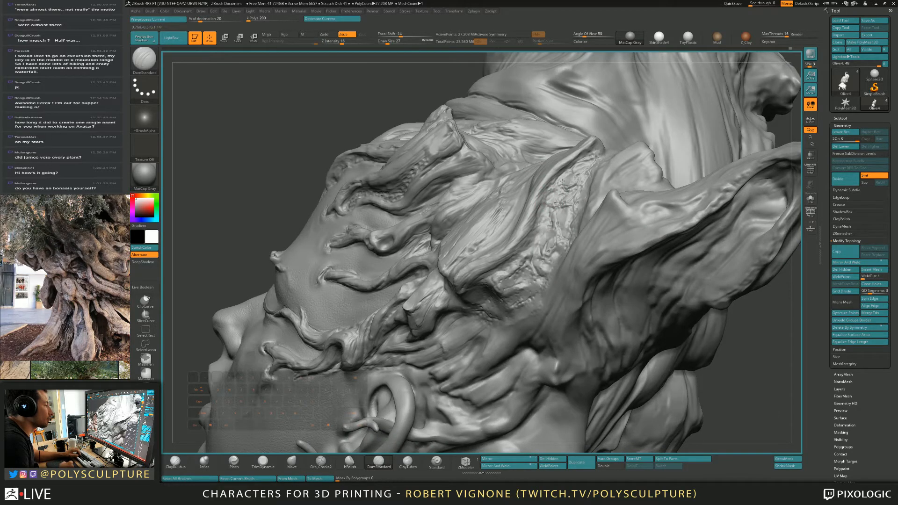
pyautogui.press('s')
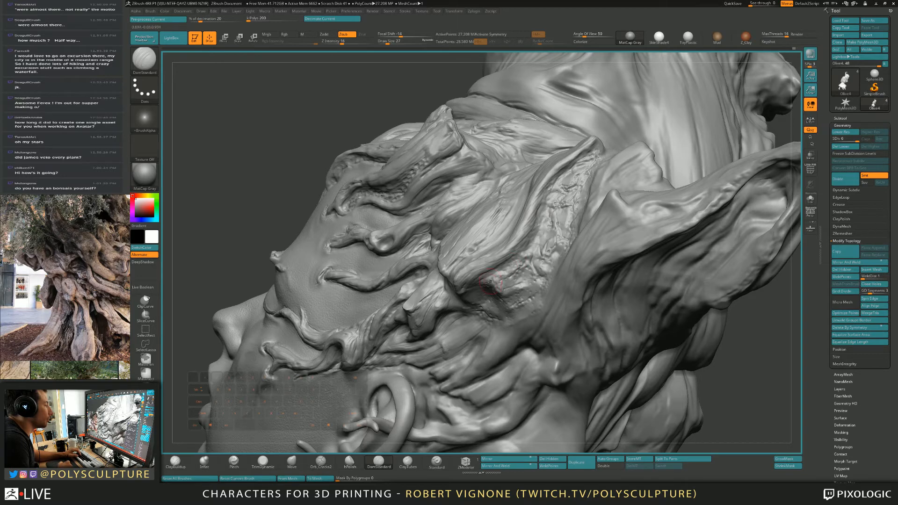
pyautogui.moveTo(490, 281); pyautogui.dragTo(529, 297, button='right')
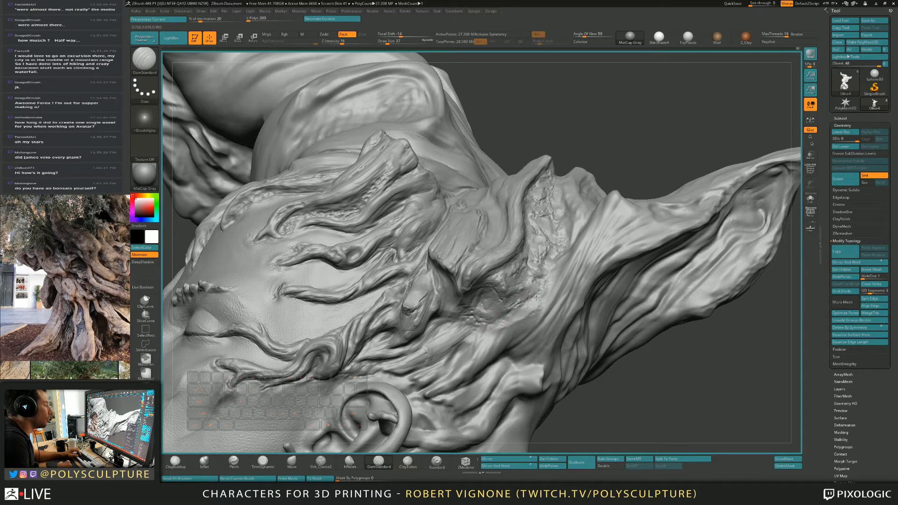
# Step: Build up small bark folds inside the hollow under the flap with a reduced ClayBuildup brush
pyautogui.press('b')
pyautogui.press('c')
pyautogui.press('b')
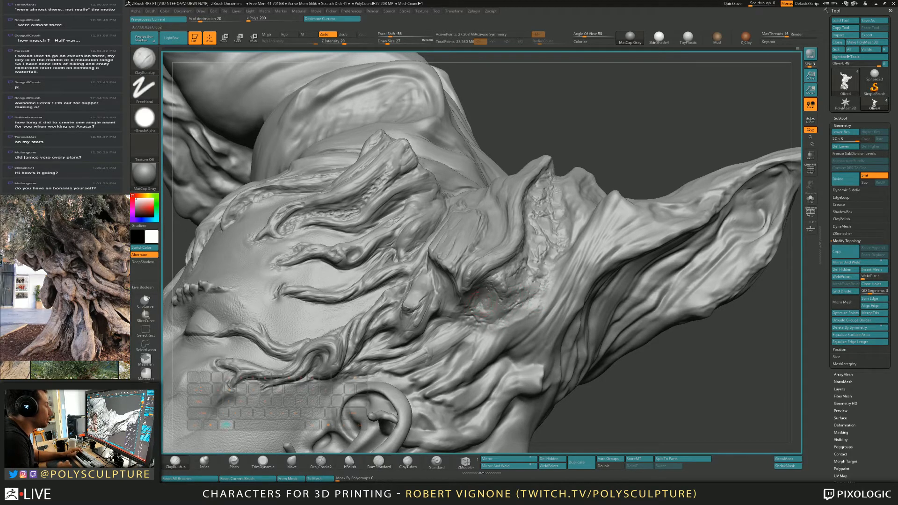
pyautogui.moveTo(491, 305)
pyautogui.mouseDown()
pyautogui.moveTo(510, 305)
pyautogui.moveTo(494, 279)
pyautogui.moveTo(503, 289)
pyautogui.mouseUp()
pyautogui.press('s')
pyautogui.press('s')
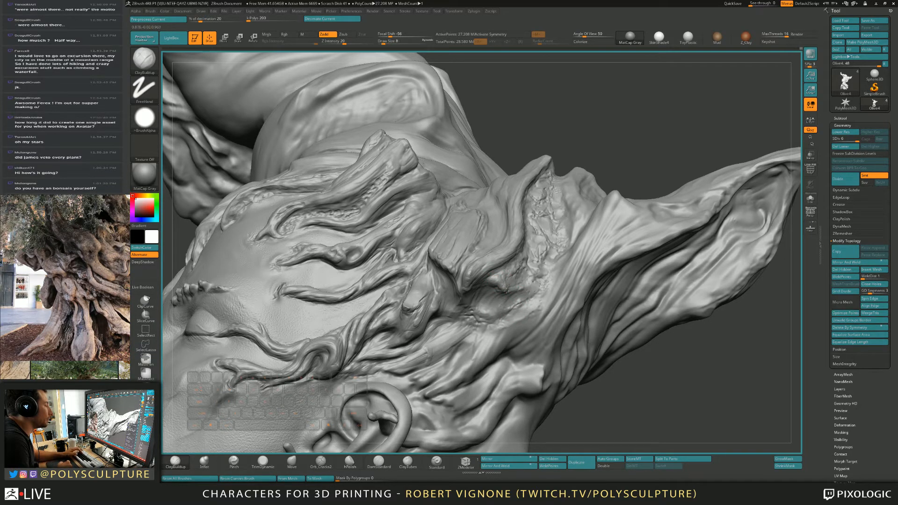
pyautogui.moveTo(534, 289); pyautogui.dragTo(509, 286, button='right')
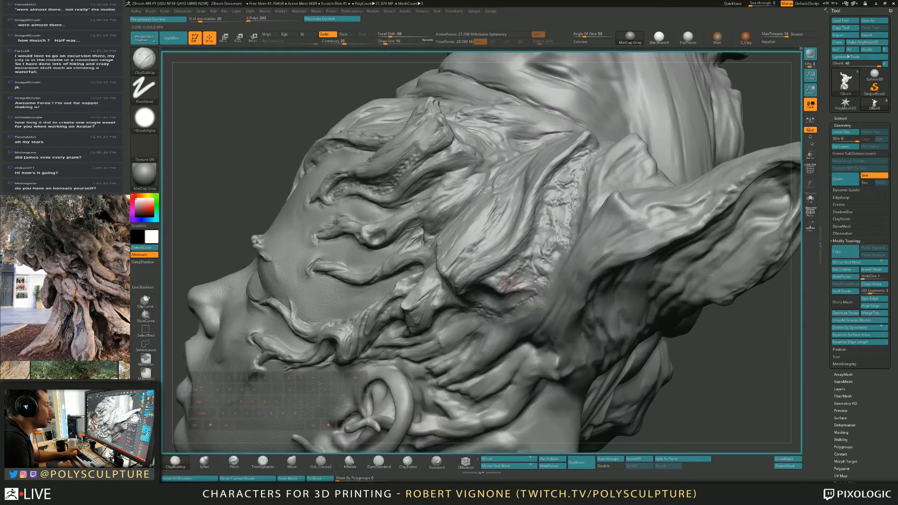
pyautogui.moveTo(510, 287)
pyautogui.mouseDown()
pyautogui.moveTo(535, 291)
pyautogui.moveTo(495, 280)
pyautogui.mouseUp()
# Step: Polish the hollow with hPolish and shape its lower rim with ClayBuildup and TrimDynamic at draw size 14
pyautogui.click(350, 462)
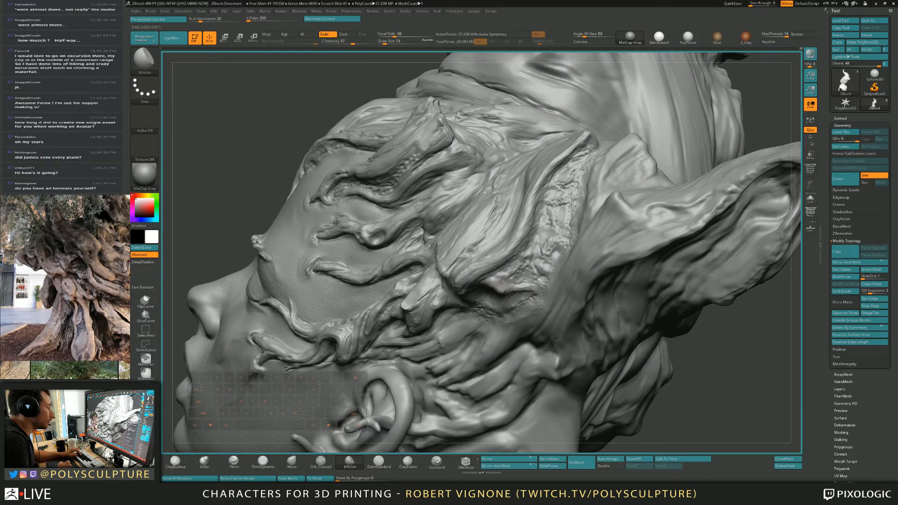
pyautogui.moveTo(524, 295)
pyautogui.keyDown('alt'); pyautogui.mouseDown(button='right')
pyautogui.moveTo(513, 271)
pyautogui.moveTo(538, 252)
pyautogui.moveTo(525, 271)
pyautogui.moveTo(486, 217)
pyautogui.mouseUp(button='right'); pyautogui.keyUp('alt')
pyautogui.press('1')
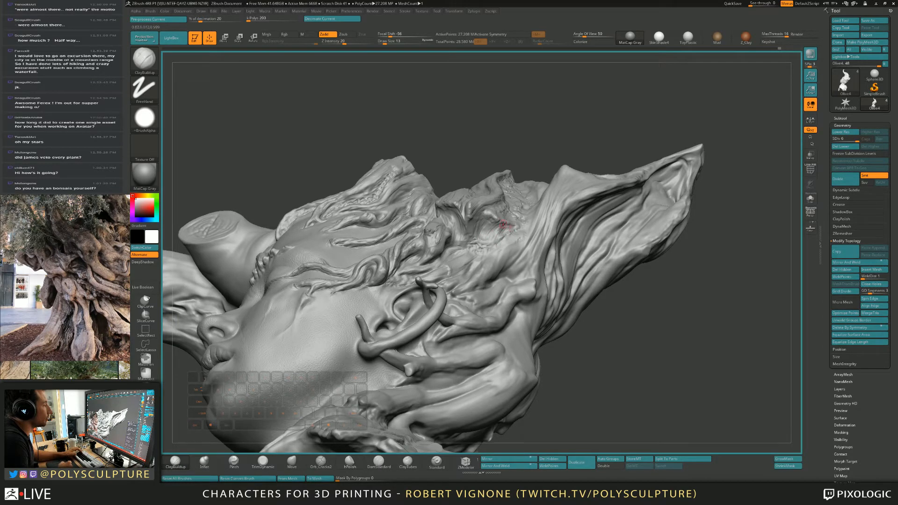
pyautogui.moveTo(505, 224); pyautogui.dragTo(484, 243, button='right')
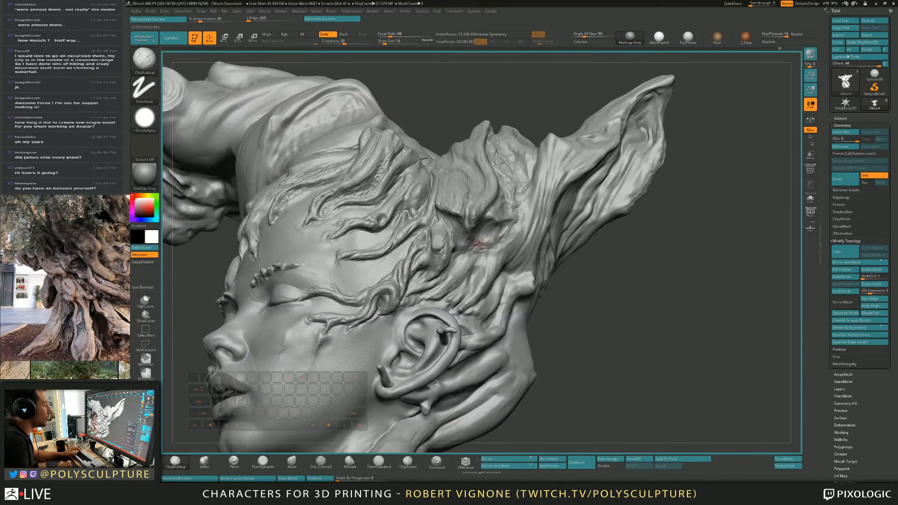
pyautogui.press('4')
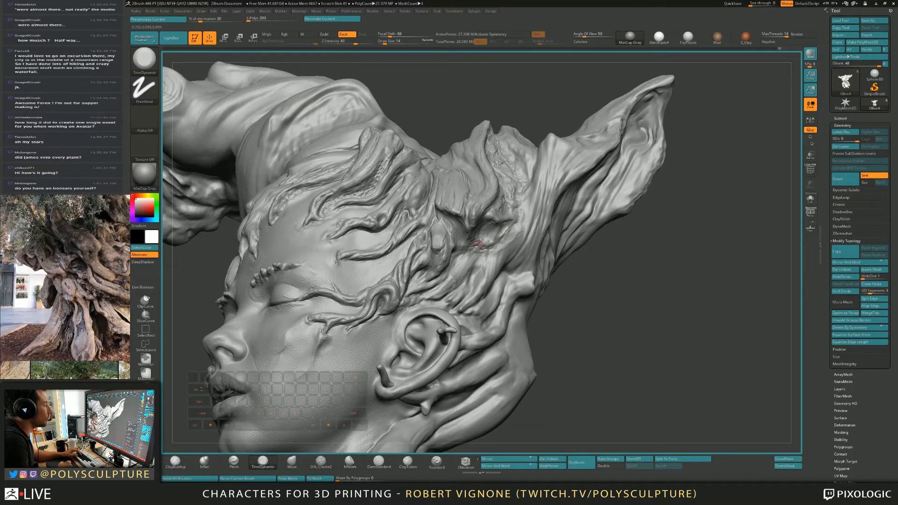
pyautogui.moveTo(494, 243)
pyautogui.mouseDown(button='right')
pyautogui.moveTo(451, 280)
pyautogui.moveTo(495, 224)
pyautogui.moveTo(486, 252)
pyautogui.mouseUp(button='right')
# Step: Build up and flatten the bark strands between the hollow and the ear, alternating ClayBuildup and TrimDynamic at draw size 17
pyautogui.press('1')
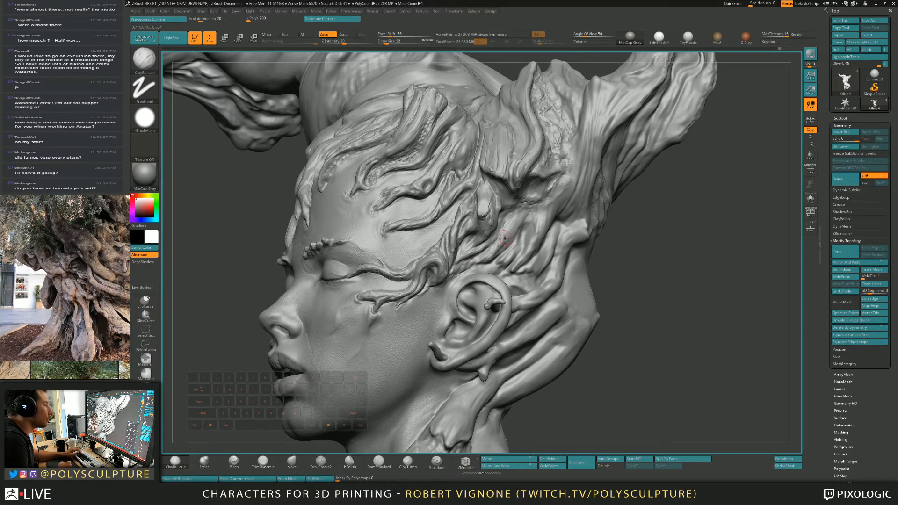
pyautogui.press('4')
pyautogui.press('1')
pyautogui.press('4')
pyautogui.press('1')
pyautogui.press('4')
pyautogui.press('1')
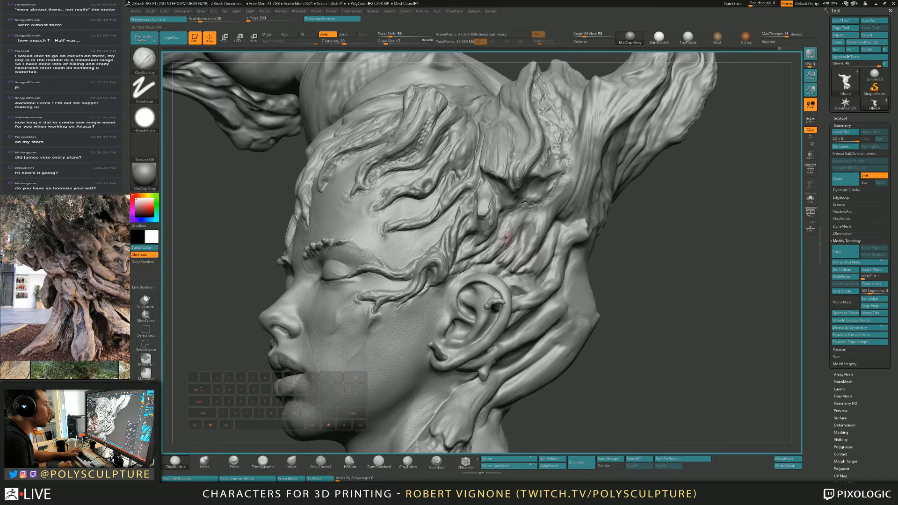
pyautogui.press('4')
pyautogui.press('1')
pyautogui.press('4')
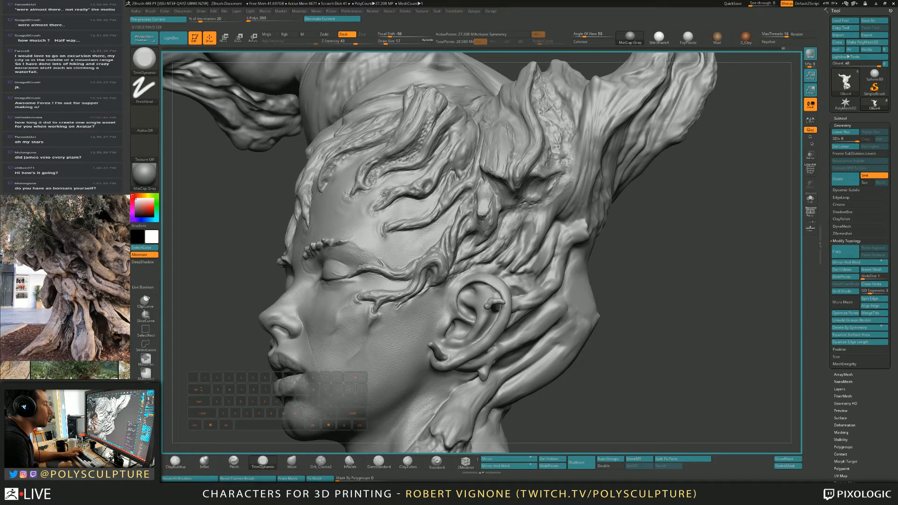
# Step: Shape the ridges and grooves directly beneath the hollow, alternating ClayBuildup and TrimDynamic strokes
pyautogui.press('1')
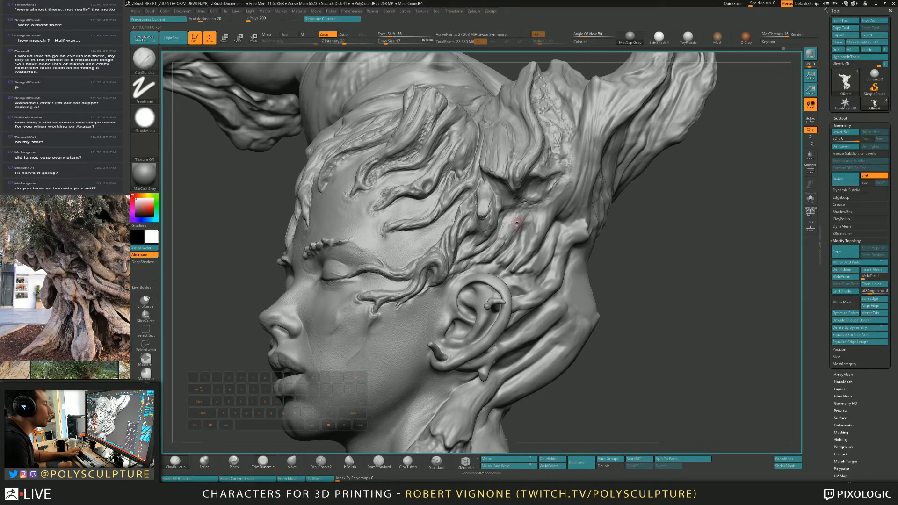
pyautogui.press('4')
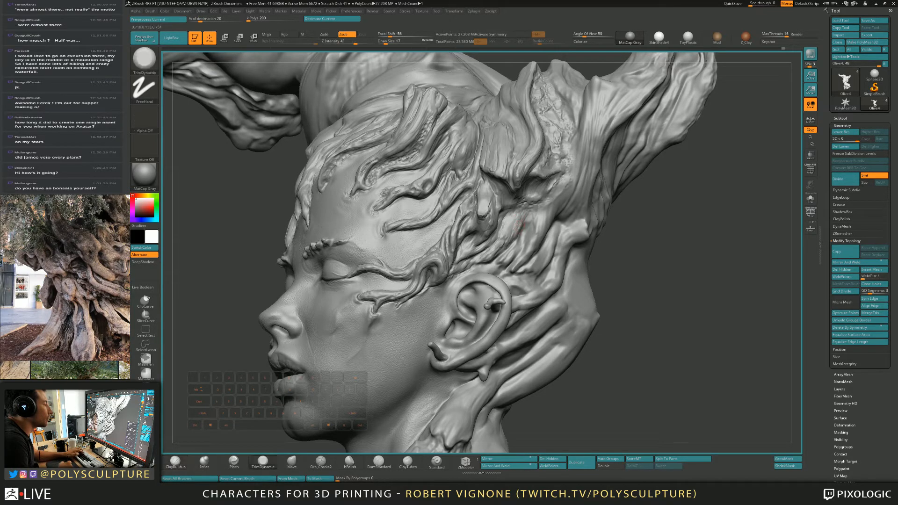
pyautogui.press('1')
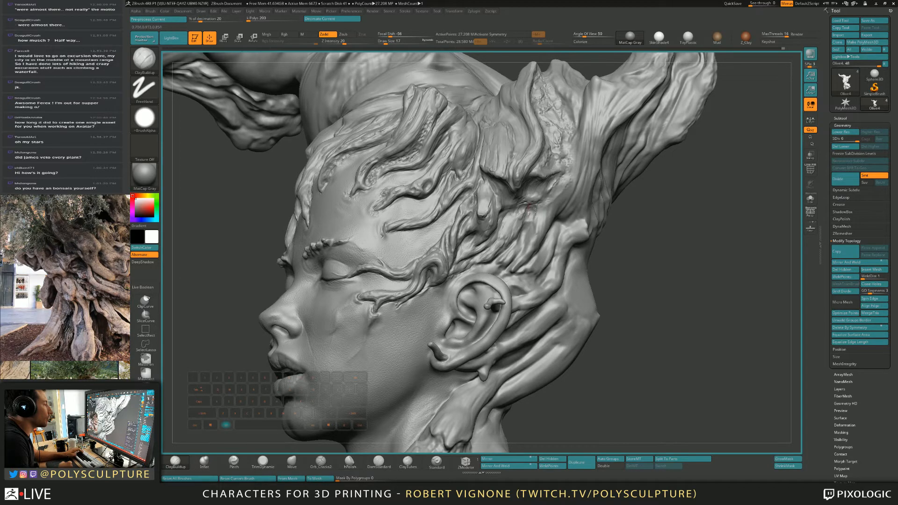
pyautogui.keyDown('alt'); pyautogui.moveTo(534, 210); pyautogui.dragTo(526, 242); pyautogui.keyUp('alt')
pyautogui.press('4')
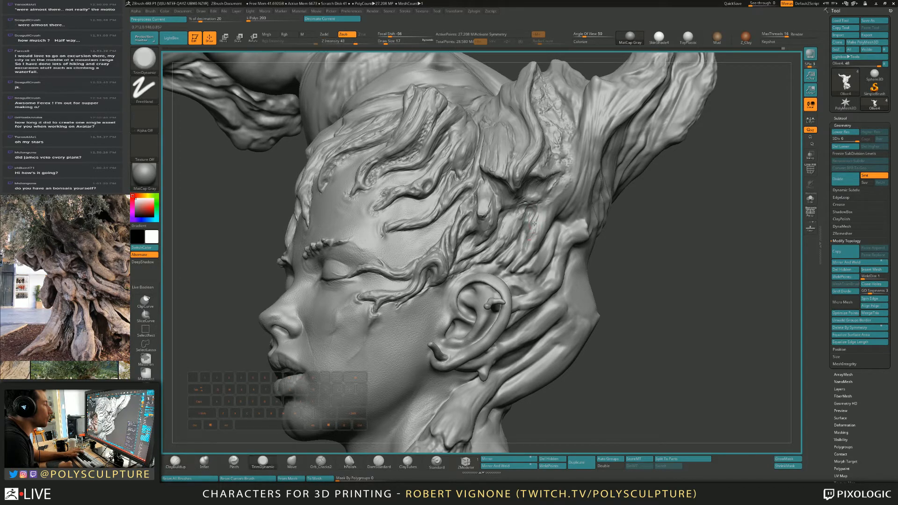
pyautogui.press('1')
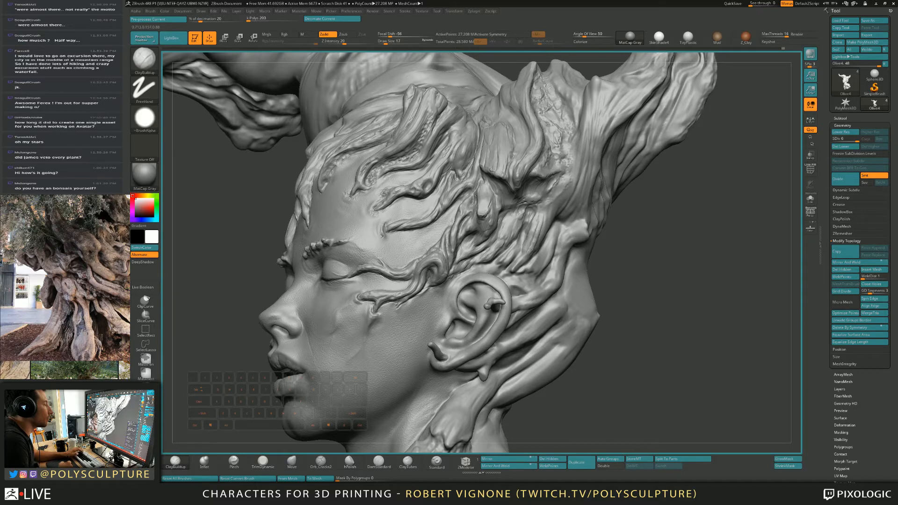
# Step: Build up the thin root-like strands just above the ear with ClayBuildup at draw size 16
pyautogui.moveTo(527, 240)
pyautogui.mouseDown(button='right')
pyautogui.moveTo(566, 290)
pyautogui.moveTo(502, 283)
pyautogui.moveTo(539, 266)
pyautogui.moveTo(565, 291)
pyautogui.moveTo(483, 264)
pyautogui.mouseUp(button='right')
pyautogui.press('[')
pyautogui.press(']')
pyautogui.press(']')
pyautogui.press(']')
pyautogui.press(']')
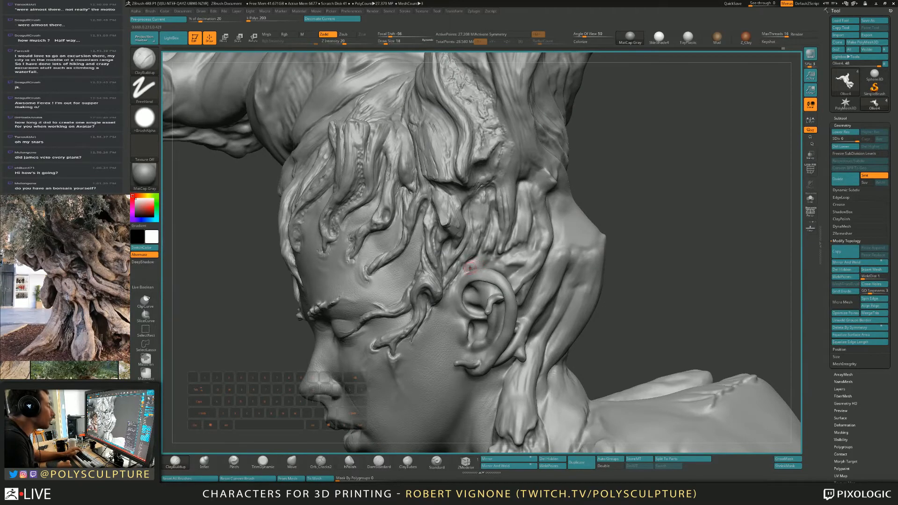
pyautogui.moveTo(472, 261); pyautogui.dragTo(468, 268)
pyautogui.press('1')
pyautogui.moveTo(476, 256); pyautogui.dragTo(487, 268, button='right')
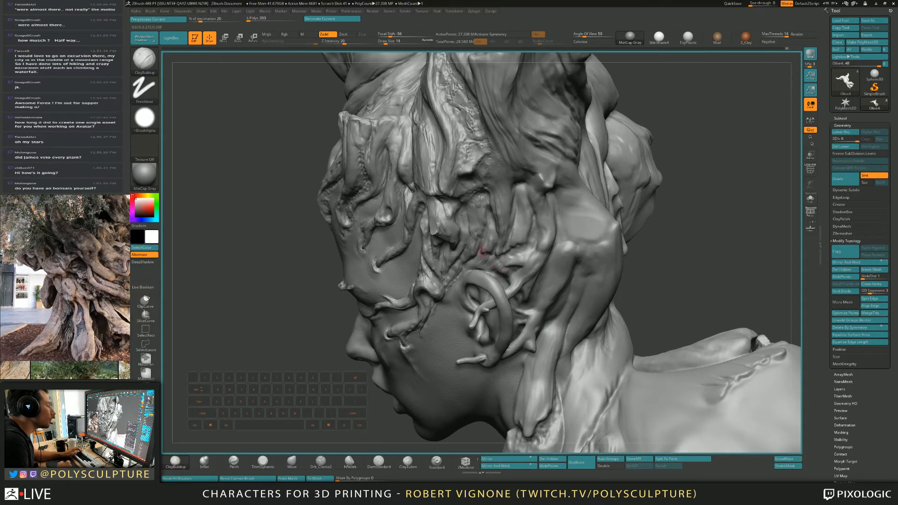
# Step: Carve fine cracks into the thin bark strands just above the ear with the Orb_Cracks2 brush at a reduced draw size
pyautogui.moveTo(480, 262); pyautogui.dragTo(493, 255, button='right')
pyautogui.click(320, 461)
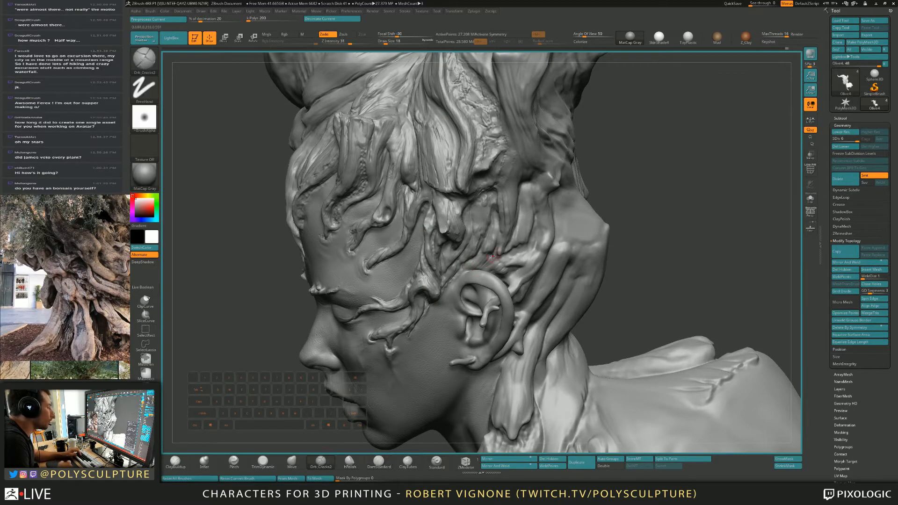
pyautogui.press('ctrl')
pyautogui.press('[')
pyautogui.moveTo(495, 245); pyautogui.dragTo(531, 253, button='right')
pyautogui.press('[')
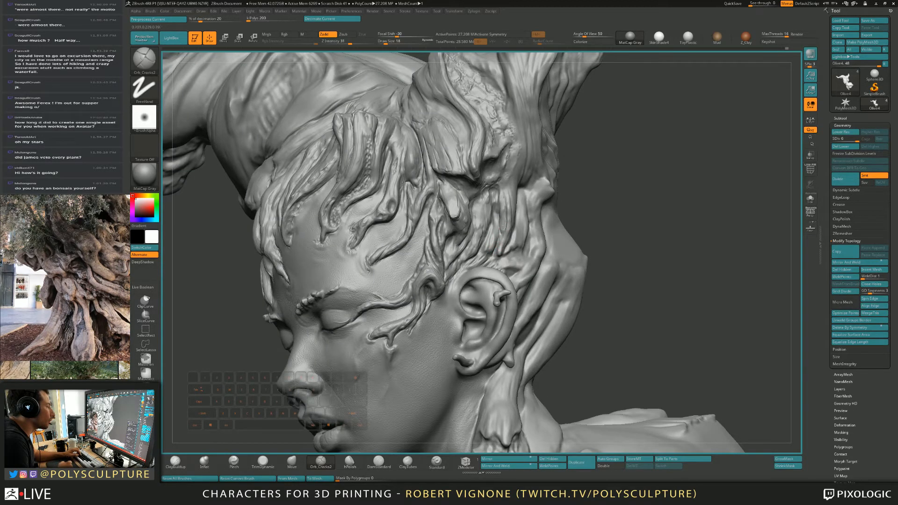
# Step: Add volume to the vertical strands between the hollow and the ear with ClayBuildup and flatten them with TrimDynamic
pyautogui.press('b')
pyautogui.press('c')
pyautogui.press('b')
pyautogui.press('b')
pyautogui.press('t')
pyautogui.press('d')
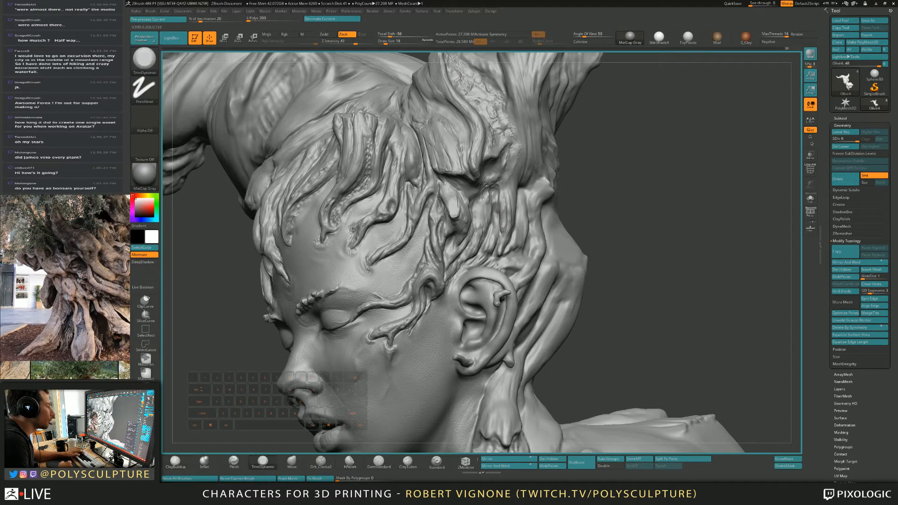
pyautogui.press('1')
pyautogui.moveTo(503, 231); pyautogui.dragTo(503, 243)
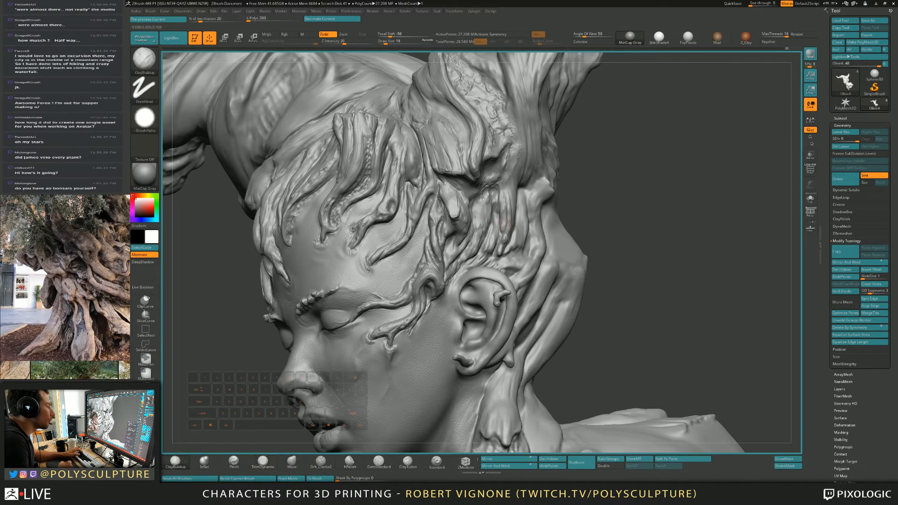
pyautogui.press('4')
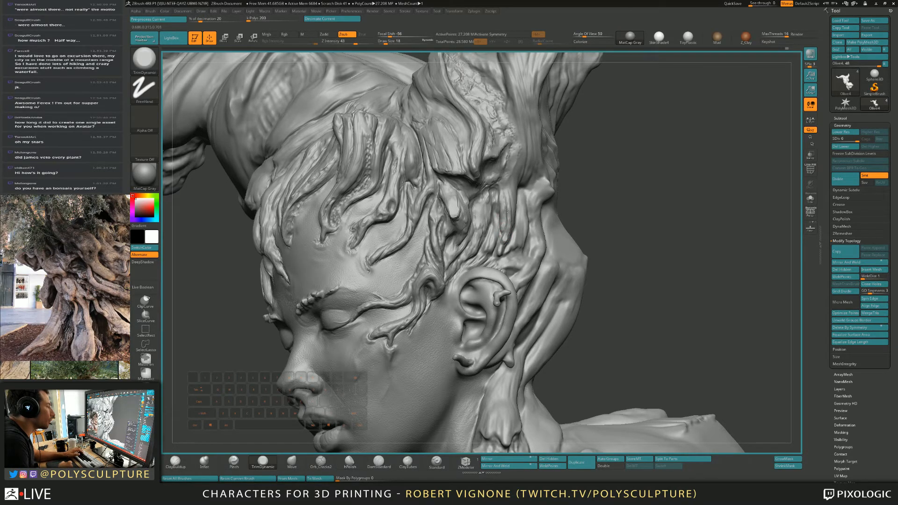
# Step: Refine the strand tips above the ear, alternating ClayBuildup and TrimDynamic and adjusting their shape with the Move brush
pyautogui.moveTo(498, 218); pyautogui.dragTo(476, 219, button='right')
pyautogui.press('1')
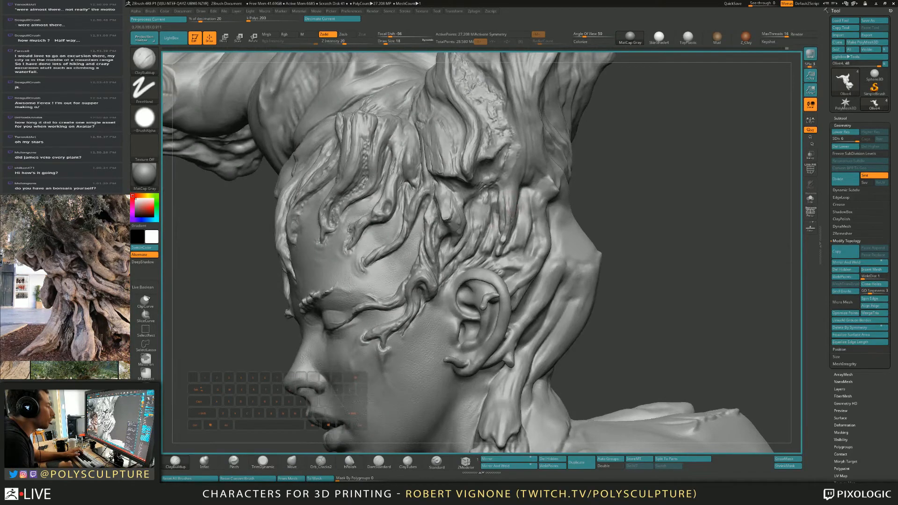
pyautogui.press('4')
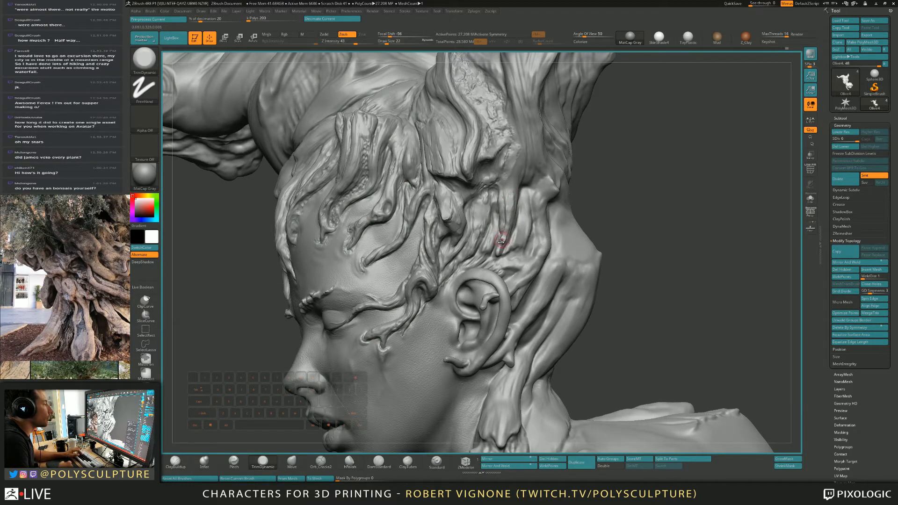
pyautogui.press('5')
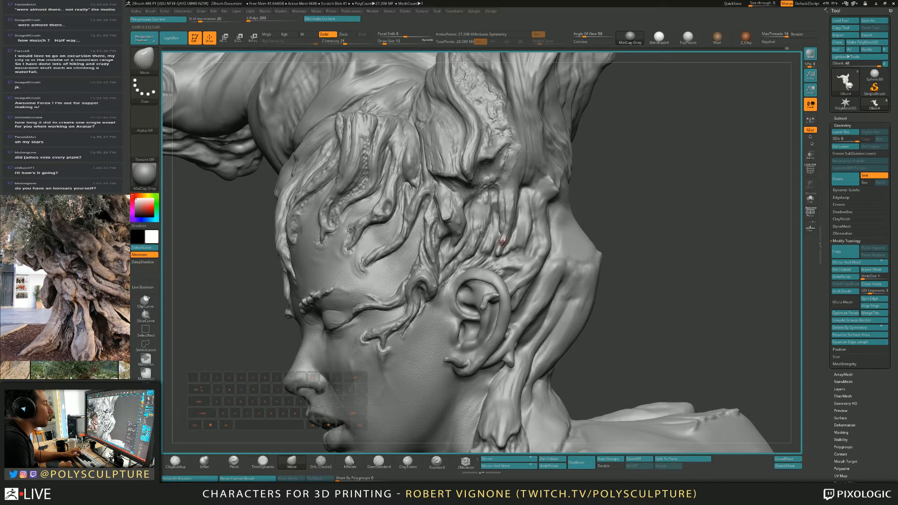
pyautogui.press('1')
pyautogui.moveTo(501, 243); pyautogui.dragTo(504, 233, button='right')
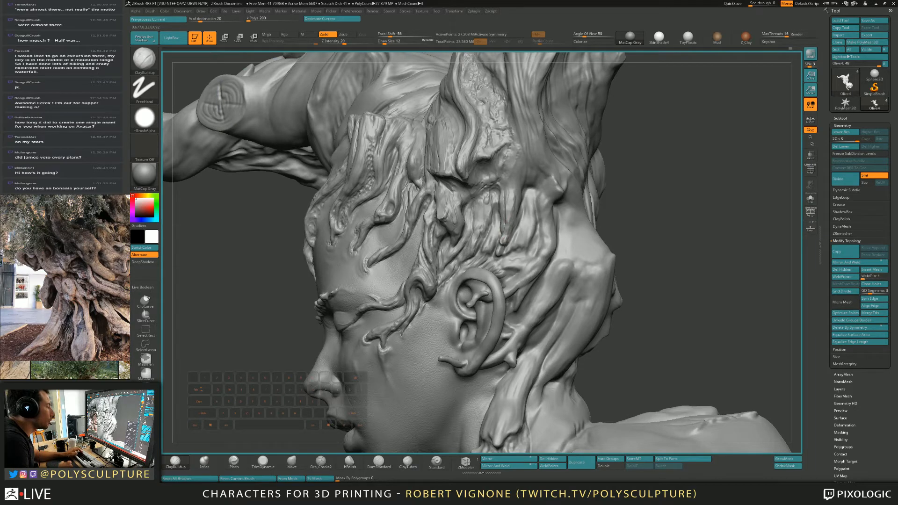
pyautogui.press('4')
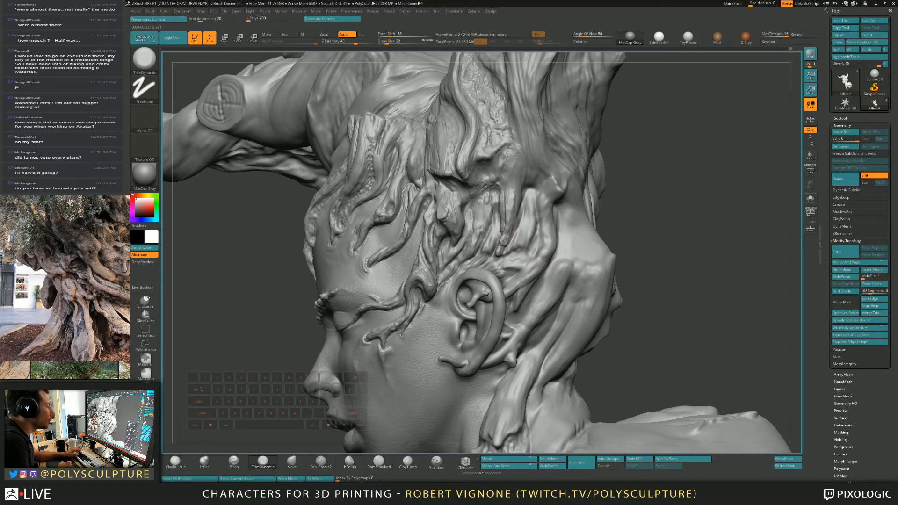
# Step: Rework the root-like ridges above the ear's upper edge with ClayBuildup, TrimDynamic and Move strokes at draw size 22
pyautogui.moveTo(503, 239); pyautogui.dragTo(502, 244, button='right')
pyautogui.press('1')
pyautogui.press('4')
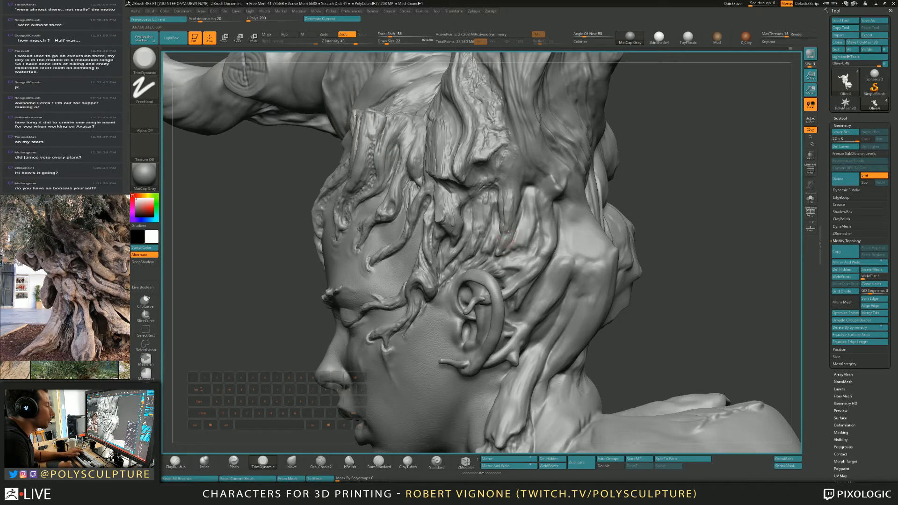
pyautogui.press('5')
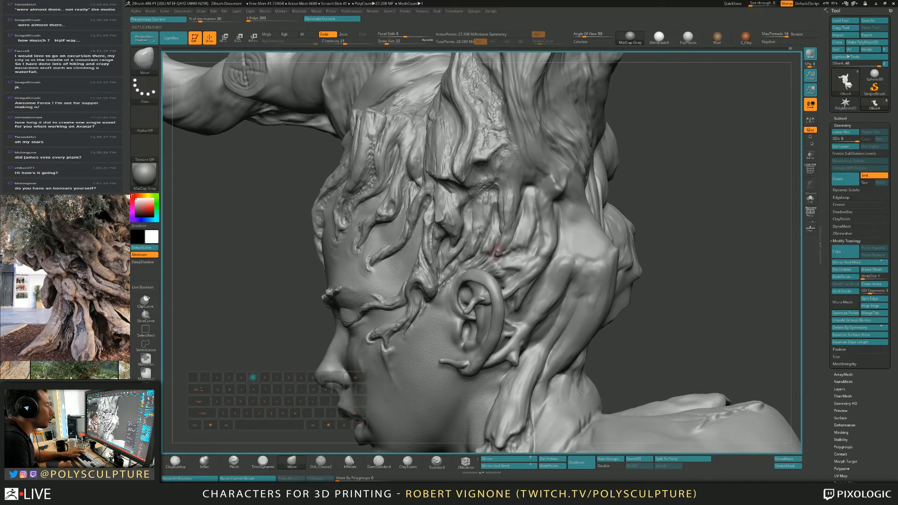
pyautogui.press('4')
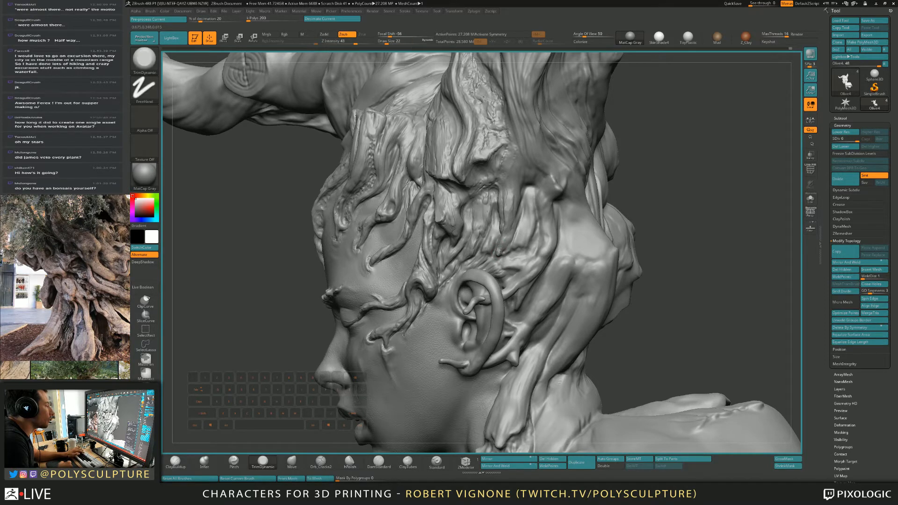
# Step: Carve lengthwise grain cracks into the strands above and behind the ear with Orb_Cracks2 at draw size 22
pyautogui.press('6')
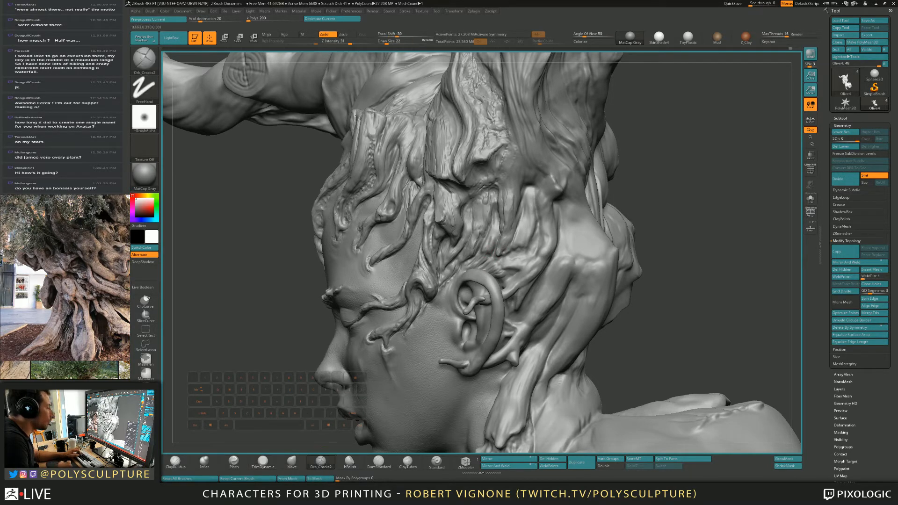
pyautogui.moveTo(483, 241); pyautogui.dragTo(496, 219)
pyautogui.moveTo(496, 214); pyautogui.dragTo(504, 210, button='right')
pyautogui.moveTo(500, 220); pyautogui.dragTo(500, 242)
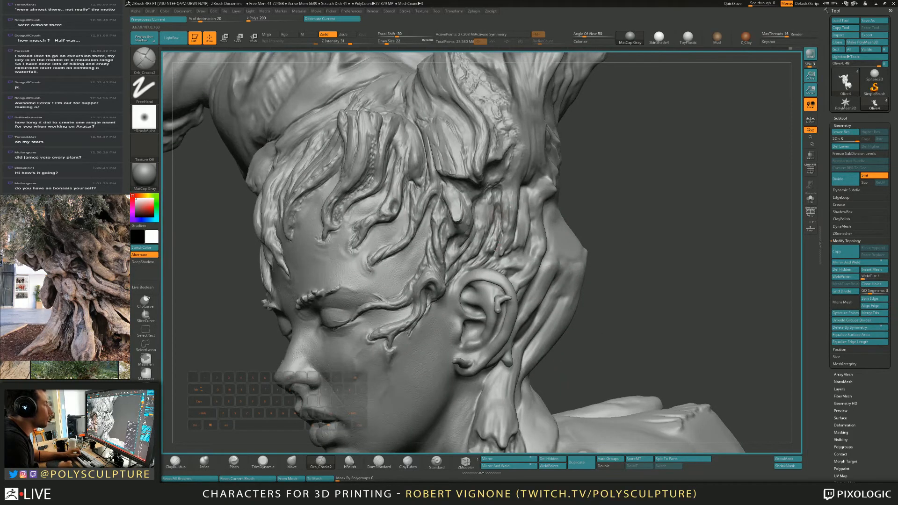
pyautogui.moveTo(501, 241)
pyautogui.mouseDown(button='right')
pyautogui.moveTo(495, 234)
pyautogui.moveTo(500, 255)
pyautogui.mouseUp(button='right')
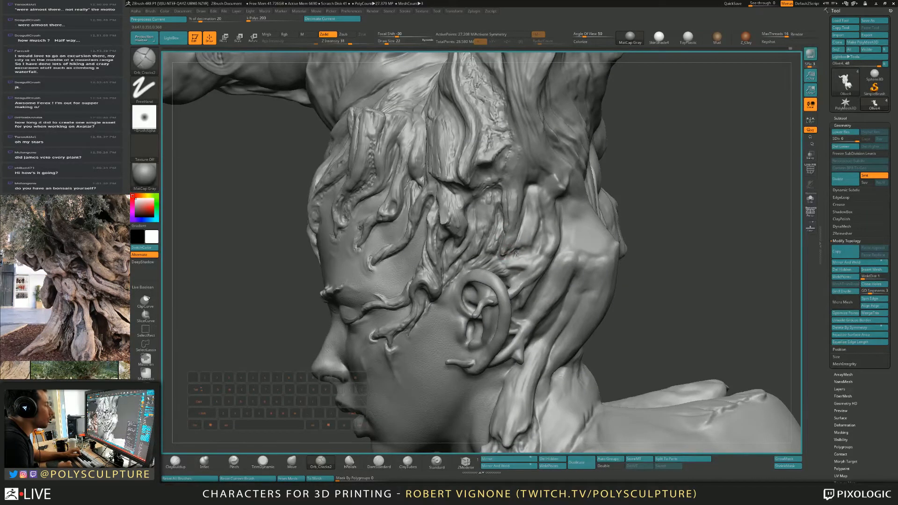
pyautogui.moveTo(515, 253)
pyautogui.mouseDown()
pyautogui.moveTo(539, 231)
pyautogui.moveTo(541, 240)
pyautogui.mouseUp()
pyautogui.keyDown('alt'); pyautogui.moveTo(534, 192); pyautogui.dragTo(524, 248); pyautogui.keyUp('alt')
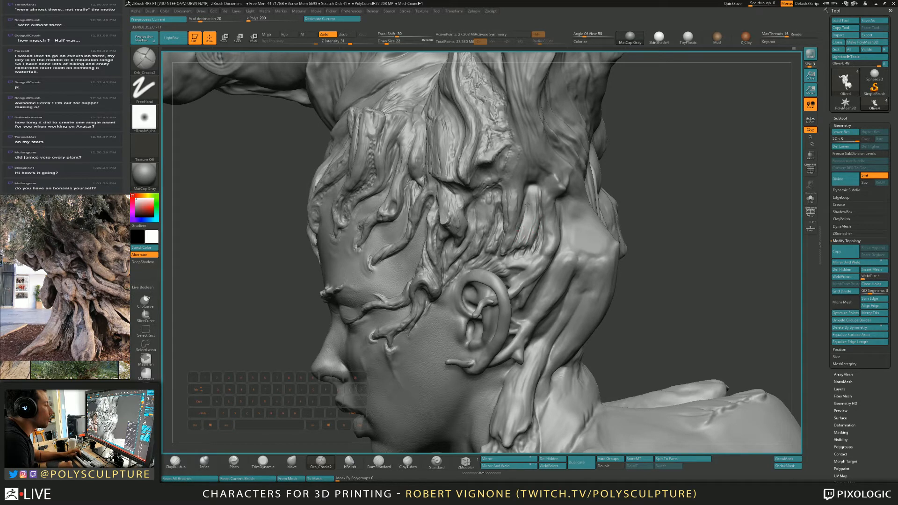
# Step: Build up the strand below the hollow's rear edge with ClayBuildup and cut cracks along it with Orb_Cracks2 at draw size 22
pyautogui.press('b')
pyautogui.press('c')
pyautogui.press('b')
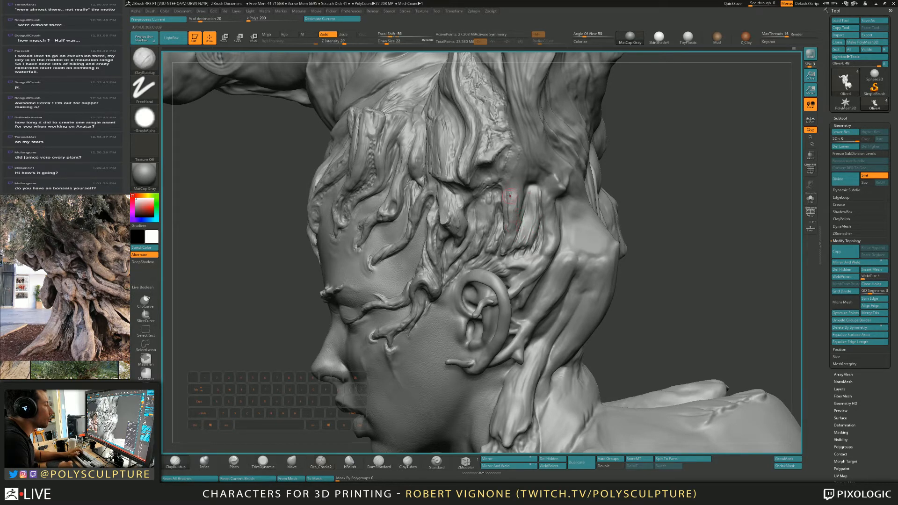
pyautogui.click(321, 461)
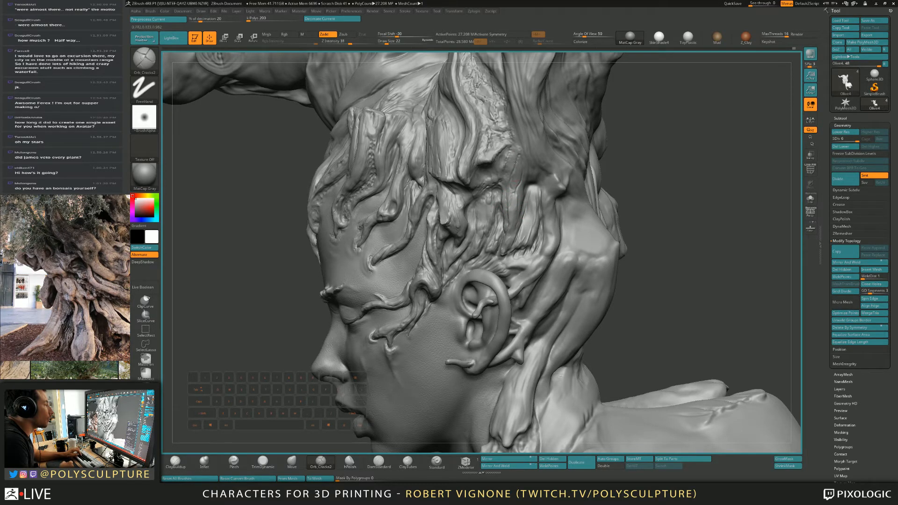
pyautogui.moveTo(514, 161); pyautogui.dragTo(509, 149)
pyautogui.moveTo(524, 158); pyautogui.dragTo(511, 141, button='right')
pyautogui.moveTo(512, 124); pyautogui.dragTo(517, 158)
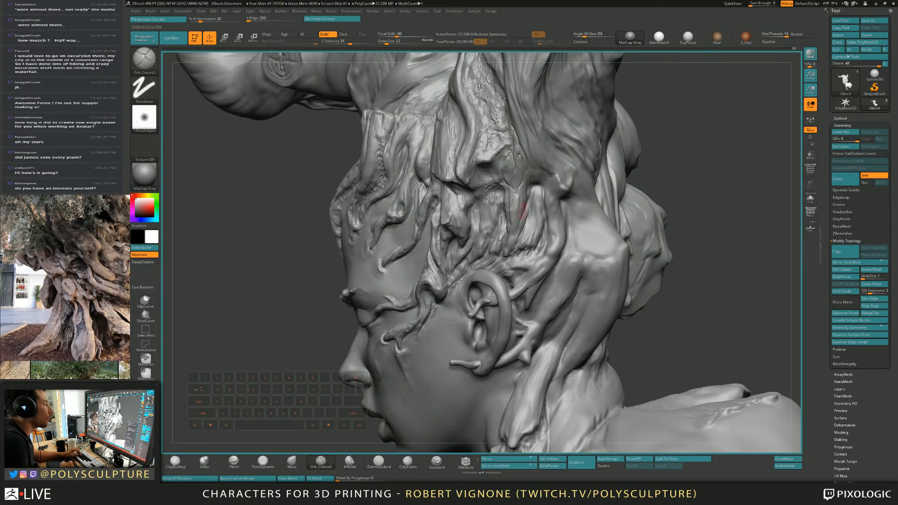
pyautogui.moveTo(525, 207)
pyautogui.keyDown('alt'); pyautogui.mouseDown(button='right')
pyautogui.moveTo(523, 217)
pyautogui.moveTo(518, 206)
pyautogui.mouseUp(button='right'); pyautogui.keyUp('alt')
pyautogui.moveTo(520, 179); pyautogui.dragTo(521, 216)
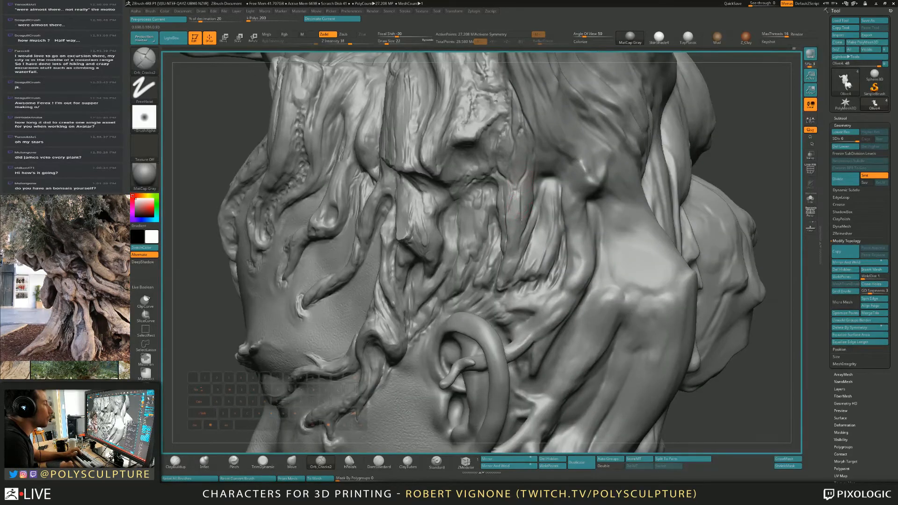
# Step: Build up the forked strand running down behind the hollow with ClayBuildup at draw size 12
pyautogui.press('b')
pyautogui.press('c')
pyautogui.press('b')
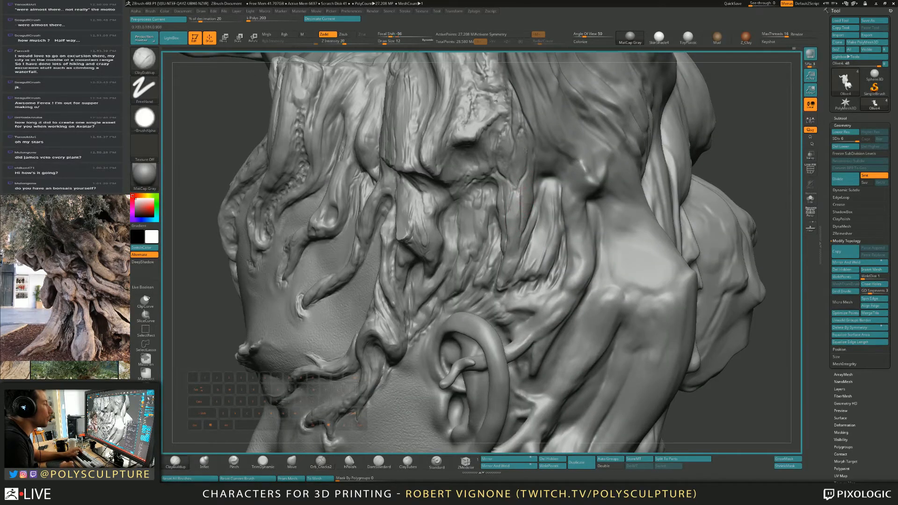
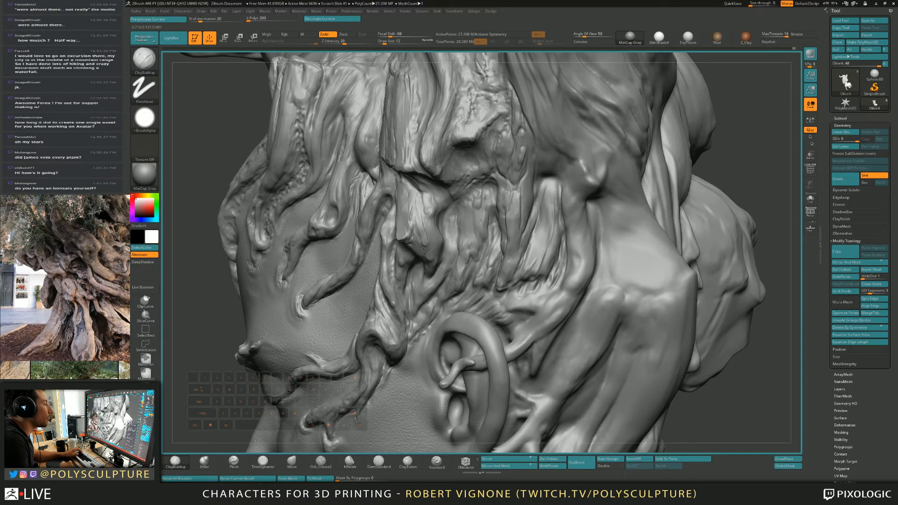
pyautogui.moveTo(502, 183); pyautogui.dragTo(444, 179, button='right')
pyautogui.press('1')
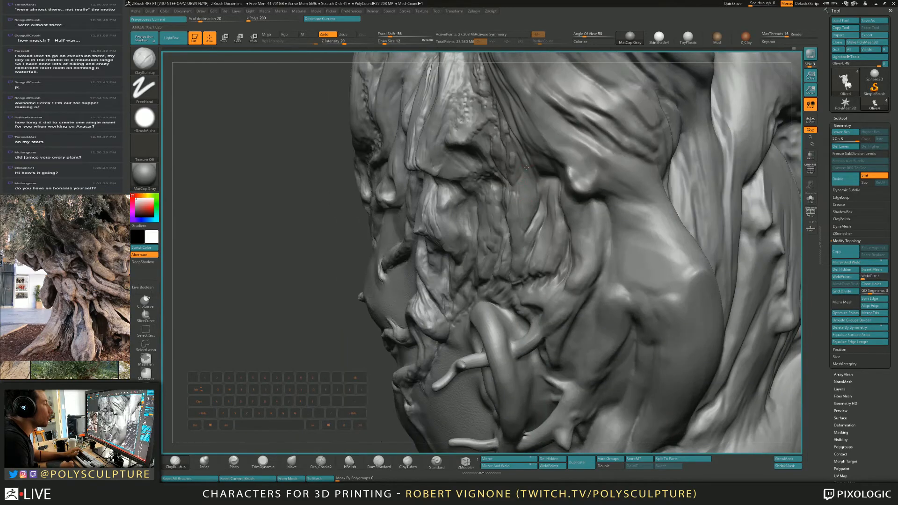
pyautogui.moveTo(526, 202)
pyautogui.mouseDown()
pyautogui.moveTo(531, 225)
pyautogui.moveTo(535, 218)
pyautogui.mouseUp()
pyautogui.moveTo(491, 208); pyautogui.dragTo(532, 197, button='right')
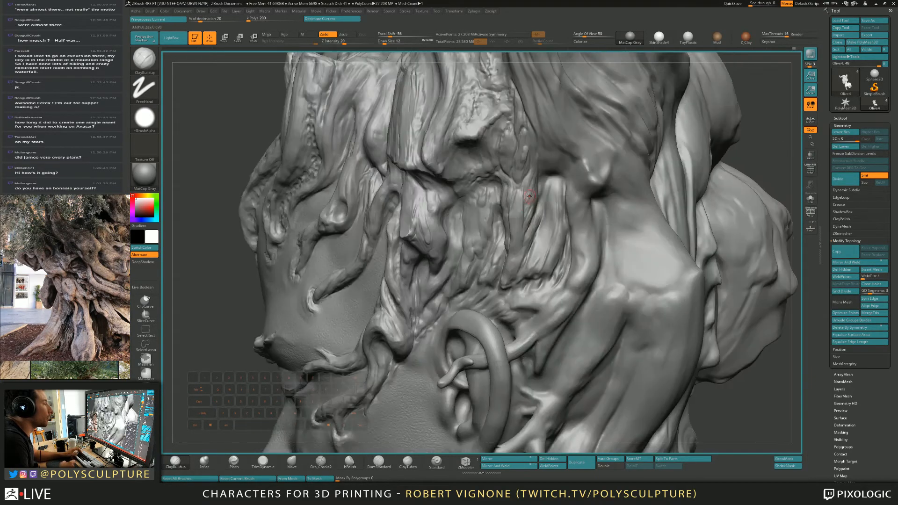
# Step: Polish and flatten the forked strand beside the hollow with hPolish and TrimDynamic at draw size 14
pyautogui.press(']')
pyautogui.press(']')
pyautogui.click(350, 461)
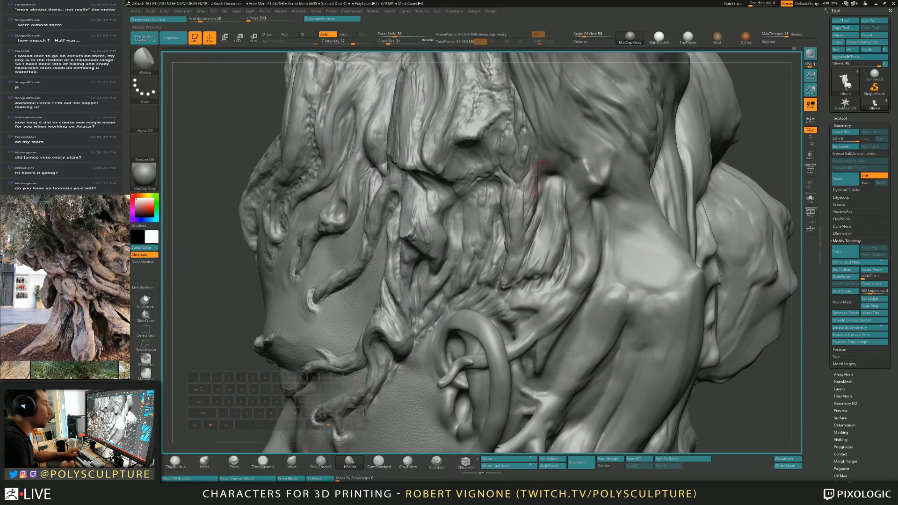
pyautogui.press('[')
pyautogui.press('[')
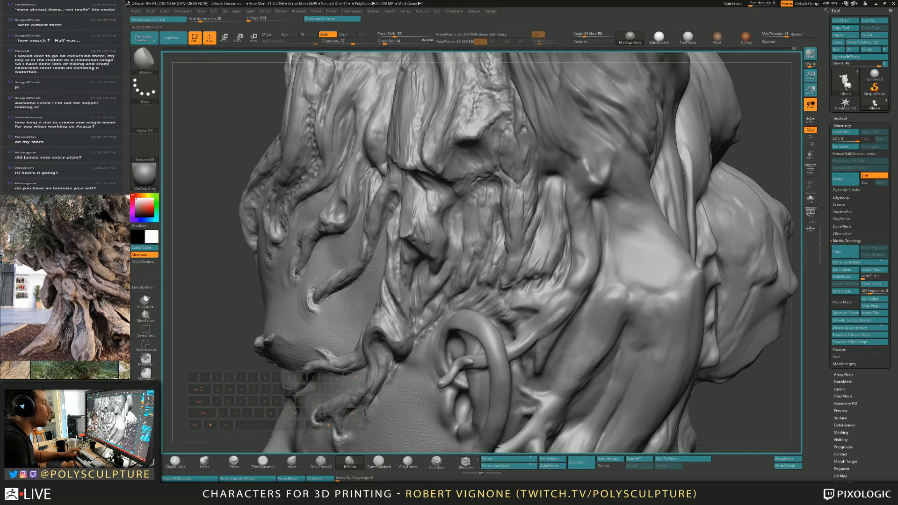
pyautogui.moveTo(505, 145); pyautogui.dragTo(526, 162, button='right')
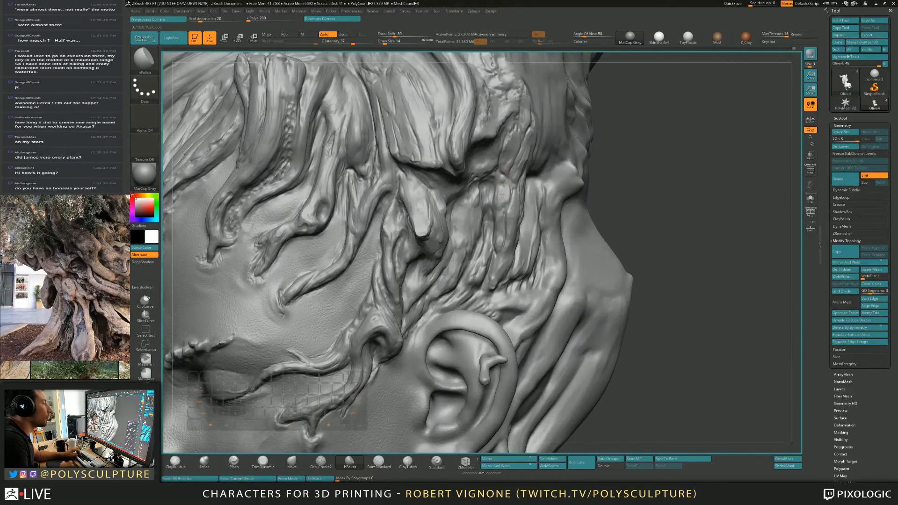
pyautogui.moveTo(501, 194)
pyautogui.mouseDown(button='right')
pyautogui.moveTo(497, 178)
pyautogui.moveTo(526, 192)
pyautogui.mouseUp(button='right')
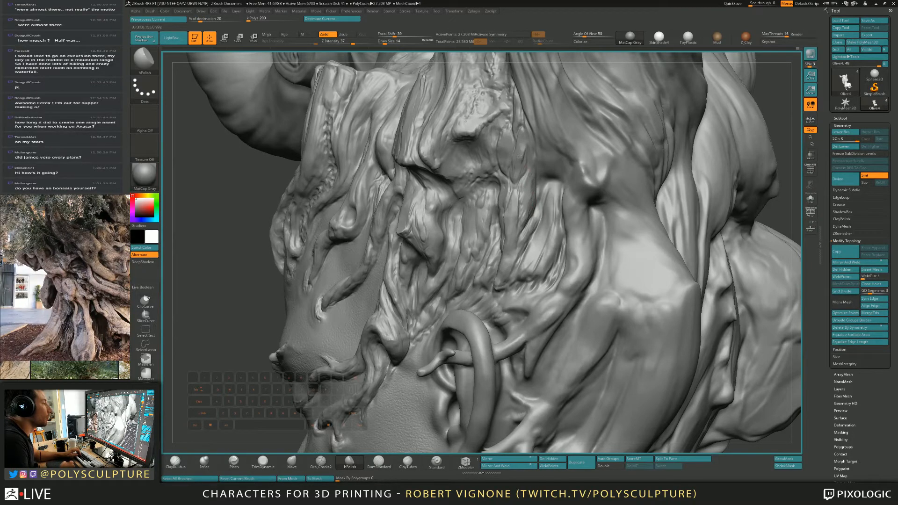
pyautogui.press('b')
pyautogui.press('t')
pyautogui.press('d')
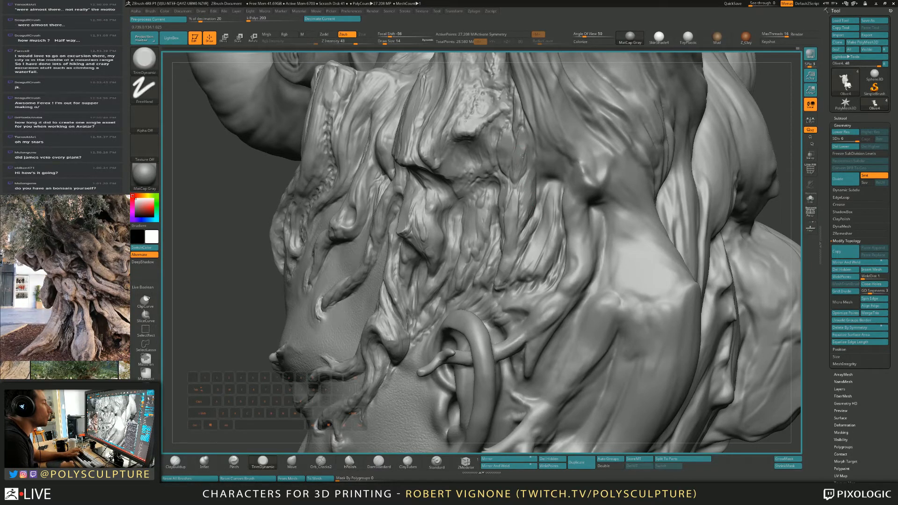
# Step: Carve fine cracks along the forked strand and the groove beneath it with Orb_Cracks2 at a small draw size
pyautogui.click(320, 462)
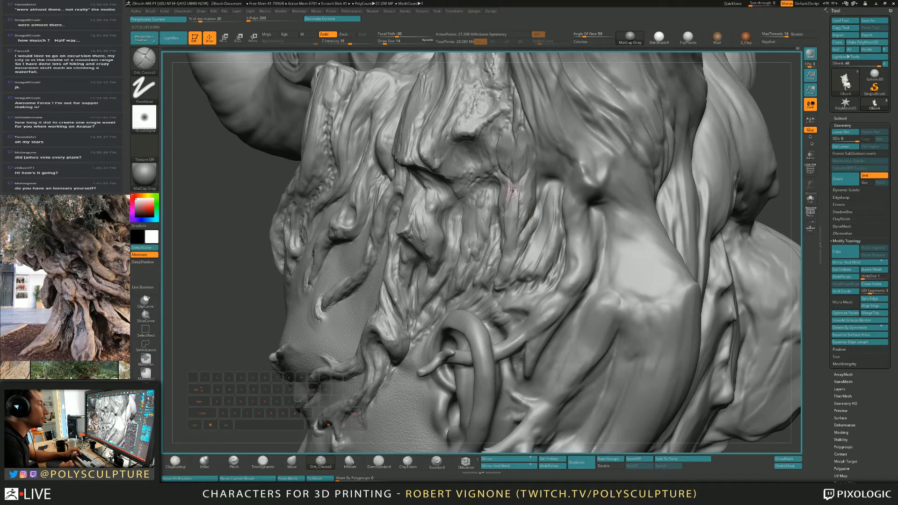
pyautogui.press('[')
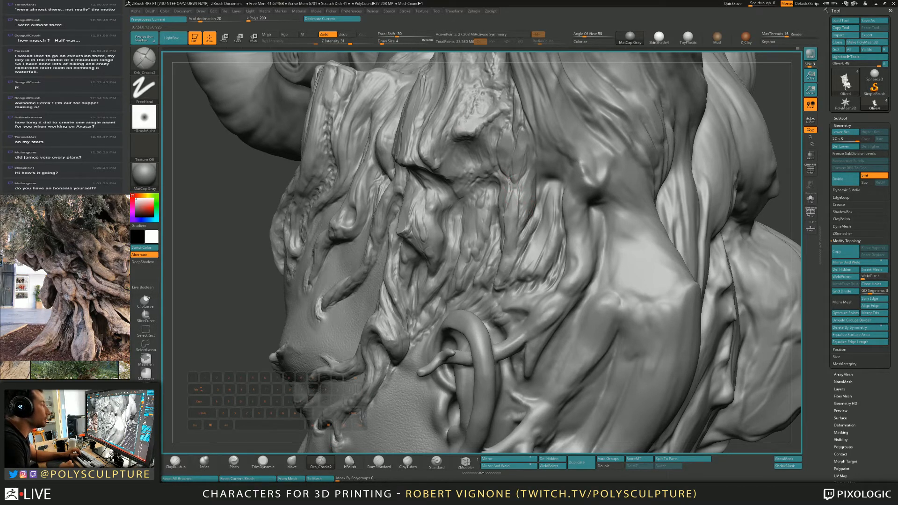
pyautogui.press(']')
pyautogui.press(']')
pyautogui.press(']')
pyautogui.press(']')
pyautogui.press('s')
pyautogui.moveTo(522, 178); pyautogui.dragTo(526, 159)
pyautogui.moveTo(519, 229); pyautogui.dragTo(472, 235, button='right')
pyautogui.press(']')
pyautogui.press(']')
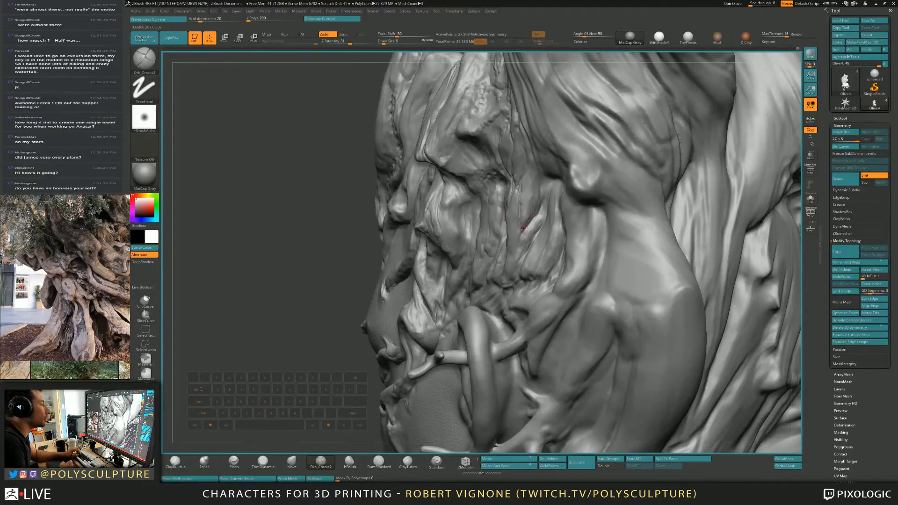
pyautogui.moveTo(520, 231); pyautogui.dragTo(532, 218)
# Step: Deepen the cracks on the bark at the hollow's rear rim with Orb_Cracks2 at draw size 16
pyautogui.press(']')
pyautogui.press(']')
pyautogui.press(']')
pyautogui.press(']')
pyautogui.press(']')
pyautogui.press(']')
pyautogui.press(']')
pyautogui.moveTo(516, 142); pyautogui.dragTo(513, 136, button='right')
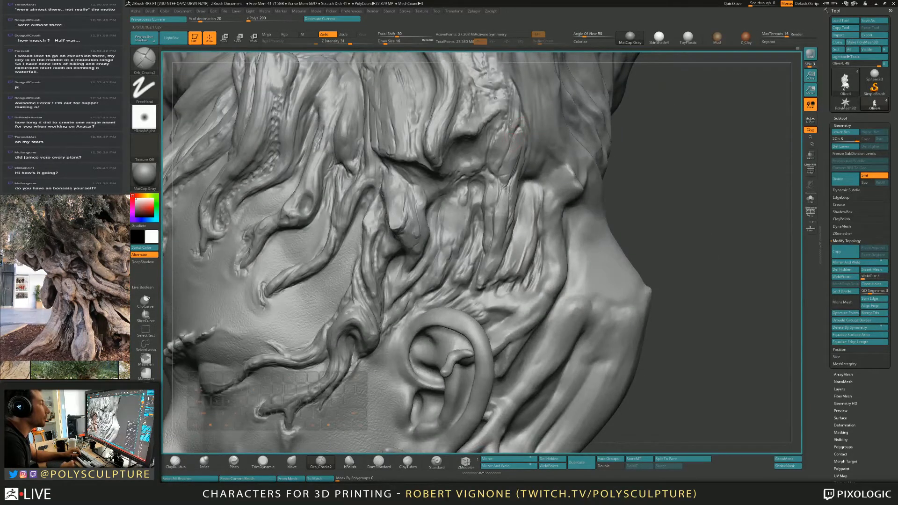
# Step: Build up the strand along the hollow's rear rim with ClayBuildup at draw size 12, and flatten it with TrimDynamic
pyautogui.press('[')
pyautogui.press('[')
pyautogui.press('[')
pyautogui.press('[')
pyautogui.press('1')
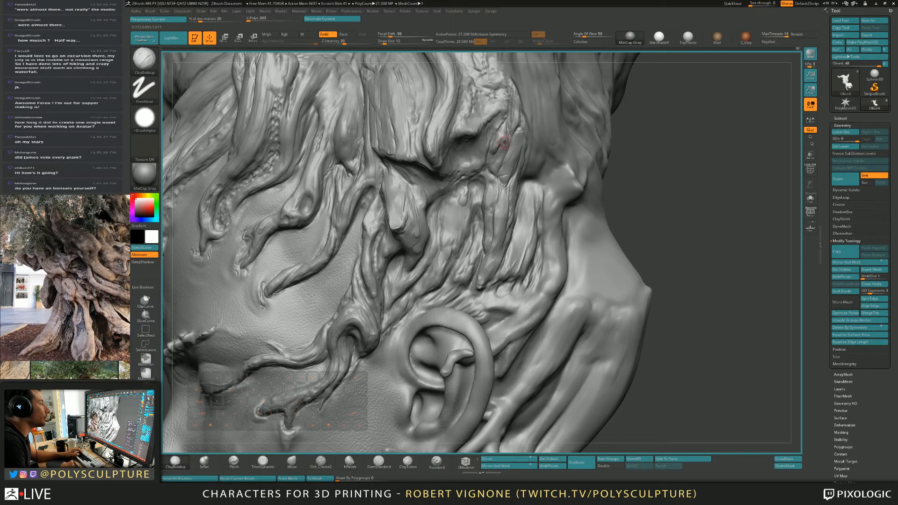
pyautogui.press('4')
pyautogui.press('s')
pyautogui.moveTo(494, 149); pyautogui.dragTo(502, 139)
pyautogui.moveTo(505, 146); pyautogui.dragTo(538, 146, button='right')
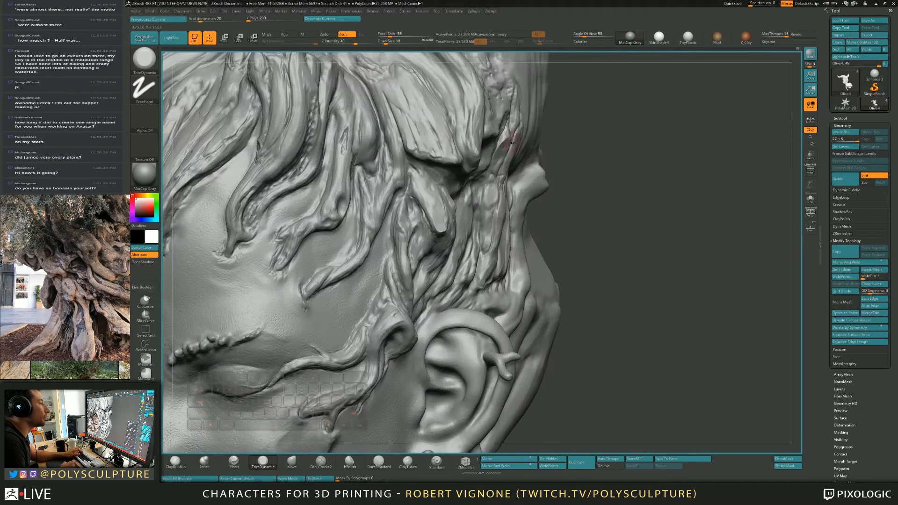
# Step: Refine the rear rim strand's planes by alternating ClayBuildup at draw size 16 with TrimDynamic
pyautogui.press('5')
pyautogui.press('1')
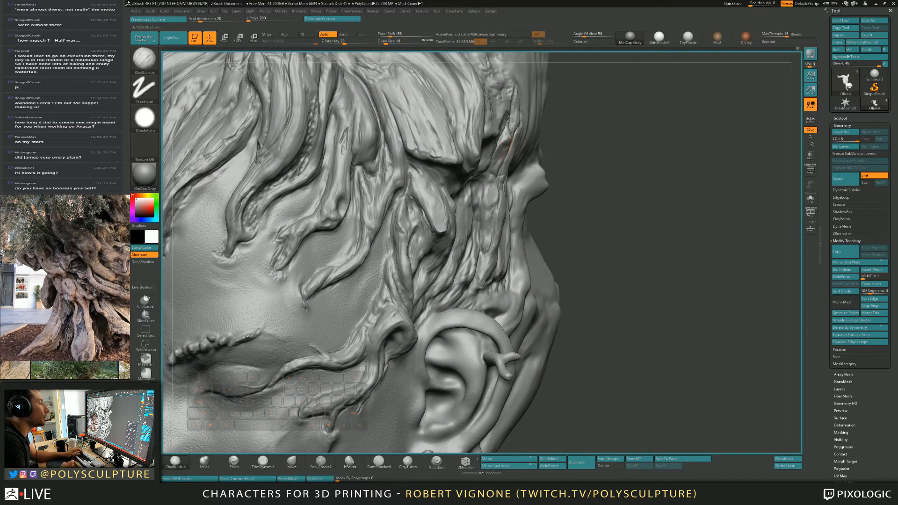
pyautogui.press('4')
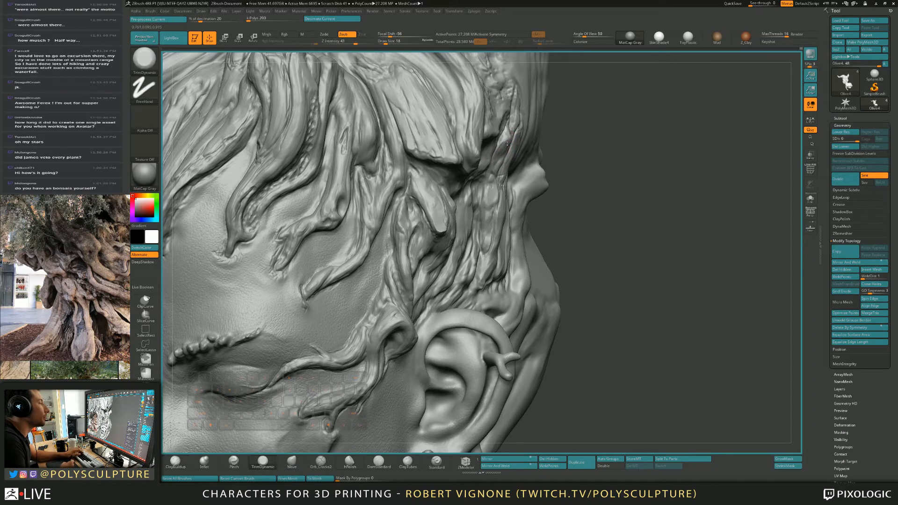
pyautogui.moveTo(506, 143)
pyautogui.mouseDown(button='right')
pyautogui.moveTo(524, 147)
pyautogui.moveTo(502, 152)
pyautogui.mouseUp(button='right')
pyautogui.press('1')
# Step: Paint a mask along a narrow bark strand below the hollow's rear rim, using a small draw size
pyautogui.press('ctrl')
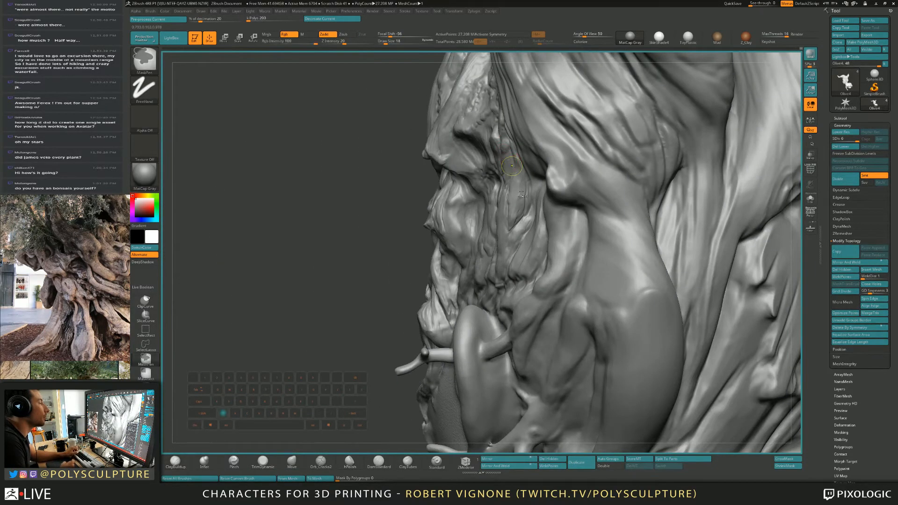
pyautogui.moveTo(511, 166)
pyautogui.mouseDown(button='right')
pyautogui.moveTo(528, 149)
pyautogui.moveTo(509, 181)
pyautogui.moveTo(532, 199)
pyautogui.mouseUp(button='right')
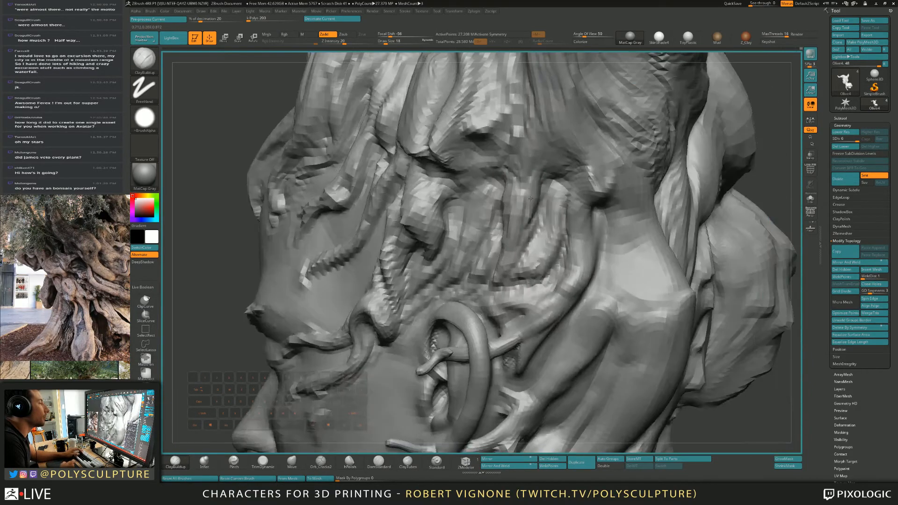
pyautogui.press('s')
pyautogui.moveTo(528, 200); pyautogui.dragTo(519, 200)
pyautogui.press('ctrl')
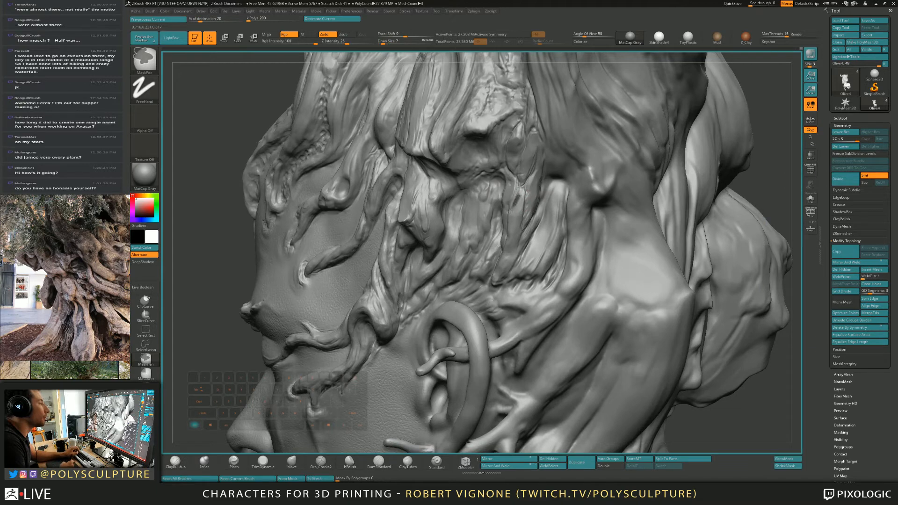
pyautogui.keyDown('ctrl'); pyautogui.click(523, 214); pyautogui.keyUp('ctrl')
pyautogui.press('ctrl')
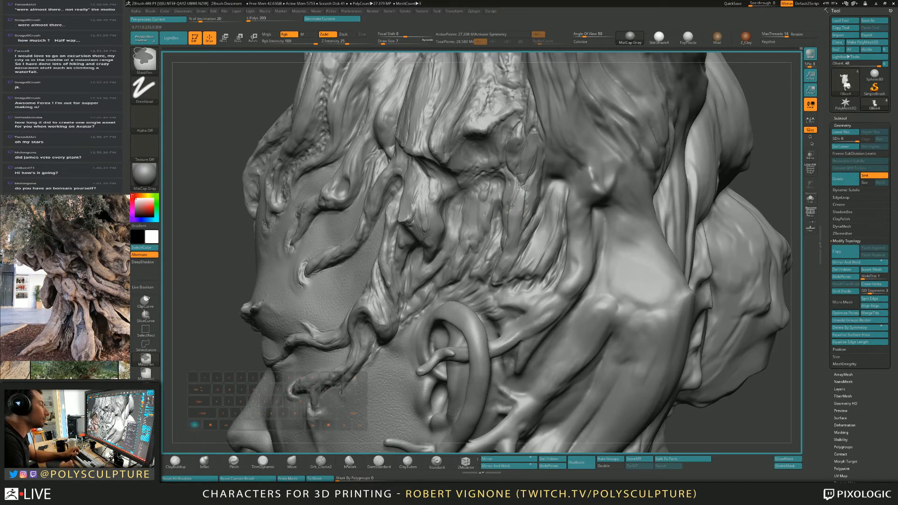
pyautogui.moveTo(522, 201)
pyautogui.keyDown('ctrl'); pyautogui.mouseDown()
pyautogui.moveTo(520, 235)
pyautogui.moveTo(518, 196)
pyautogui.mouseUp(); pyautogui.keyUp('ctrl')
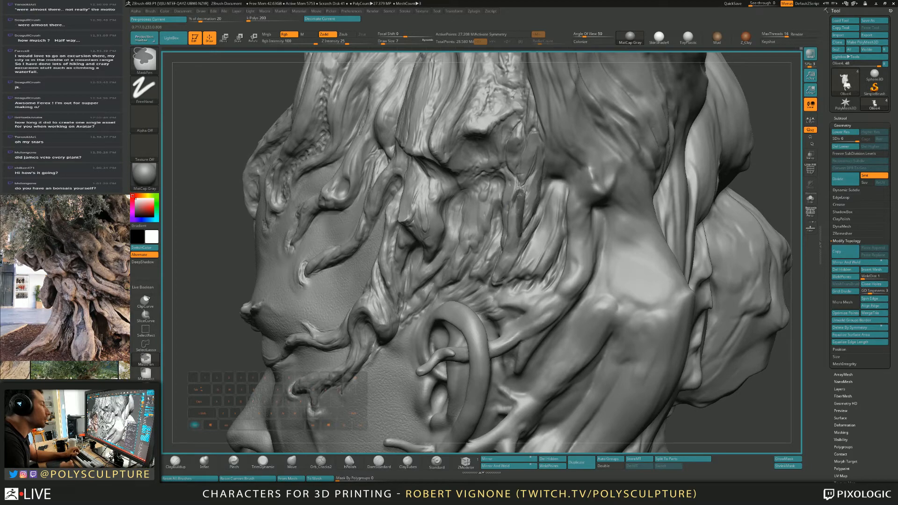
# Step: Extend and fill in the mask down the narrow strand above the ear, covering it from several angles
pyautogui.moveTo(498, 213)
pyautogui.mouseDown(button='right')
pyautogui.moveTo(523, 222)
pyautogui.moveTo(513, 222)
pyautogui.mouseUp(button='right')
pyautogui.press('ctrl')
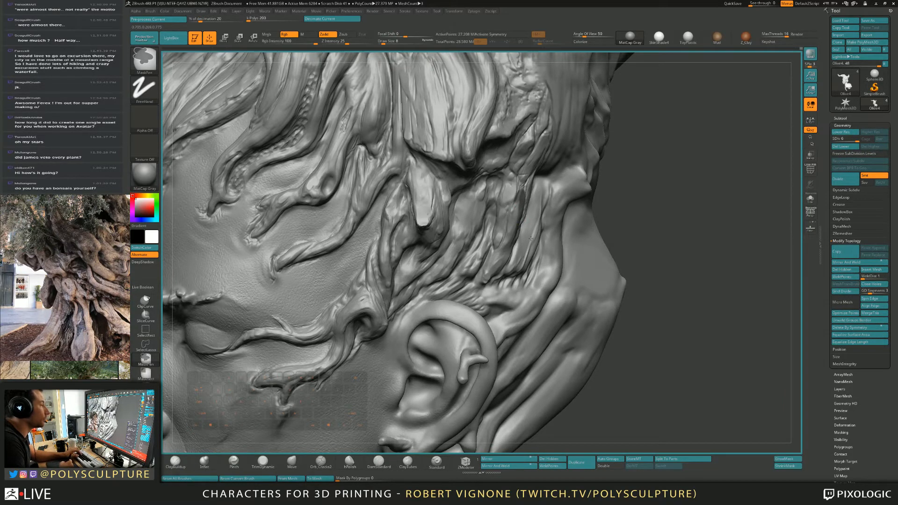
pyautogui.moveTo(510, 238)
pyautogui.keyDown('ctrl'); pyautogui.mouseDown()
pyautogui.moveTo(514, 206)
pyautogui.moveTo(512, 230)
pyautogui.mouseUp(); pyautogui.keyUp('ctrl')
pyautogui.moveTo(513, 228); pyautogui.dragTo(451, 227, button='right')
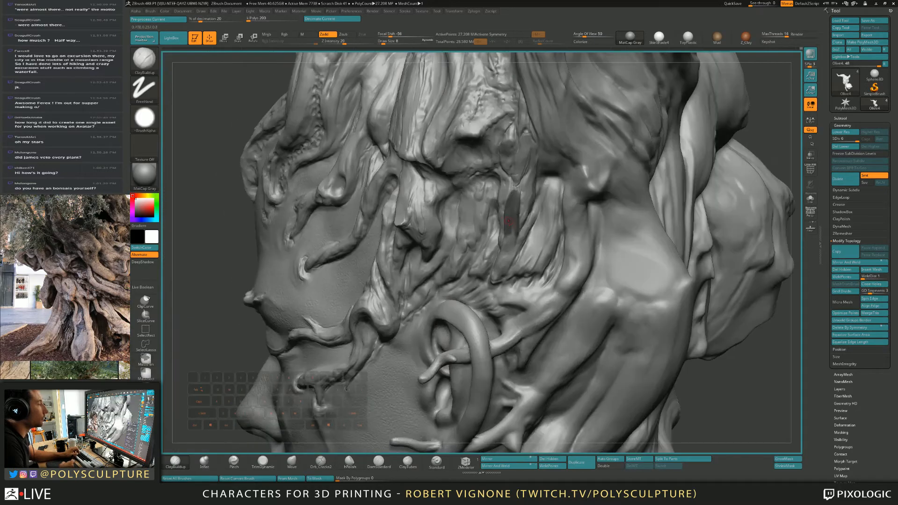
pyautogui.keyDown('ctrl'); pyautogui.moveTo(513, 218); pyautogui.dragTo(513, 227); pyautogui.keyUp('ctrl')
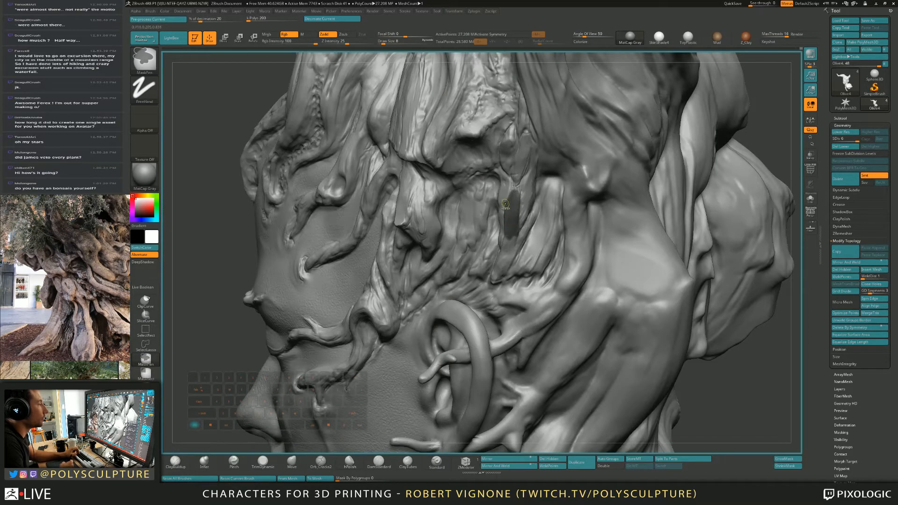
# Step: Restore the strand mask after clearing it, and invert it so only the narrow strand stays editable
pyautogui.keyDown('ctrl'); pyautogui.moveTo(766, 99); pyautogui.dragTo(773, 108); pyautogui.keyUp('ctrl')
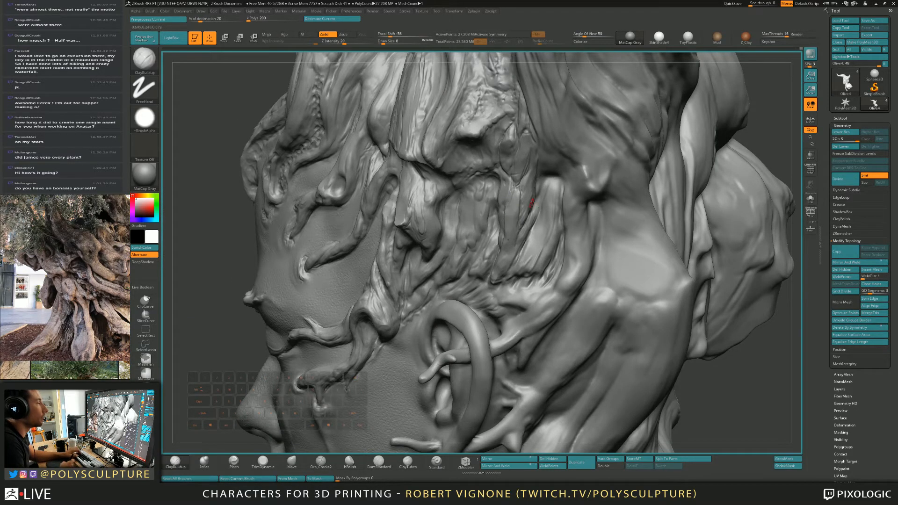
pyautogui.moveTo(522, 189); pyautogui.dragTo(626, 196, button='right')
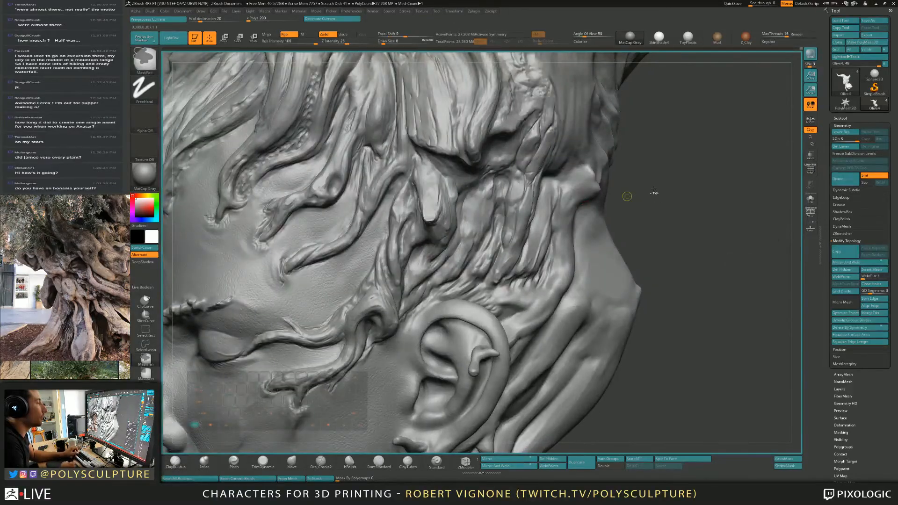
pyautogui.hotkey('ctrl', 'z')
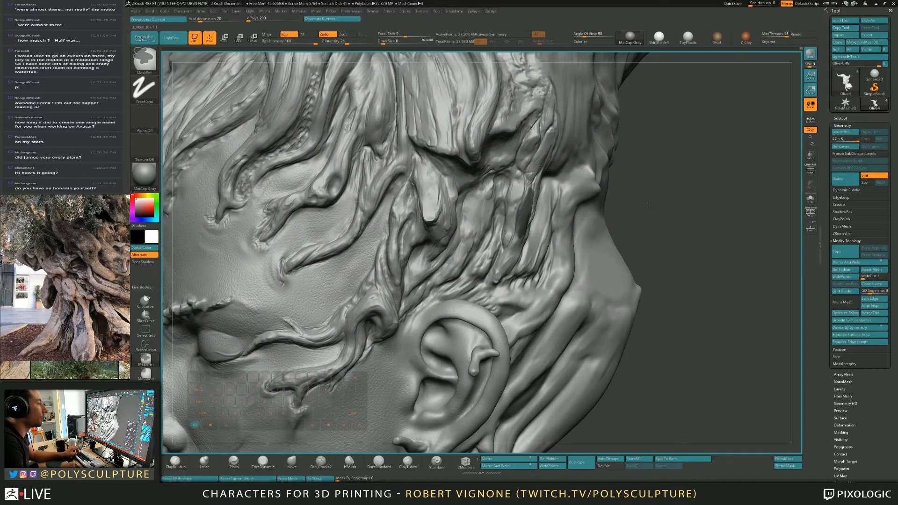
pyautogui.keyDown('ctrl'); pyautogui.click(648, 205); pyautogui.keyUp('ctrl')
# Step: Pull the unmasked strand out from the surrounding bark with the Move brush
pyautogui.moveTo(562, 206); pyautogui.dragTo(454, 201, button='right')
pyautogui.press('s')
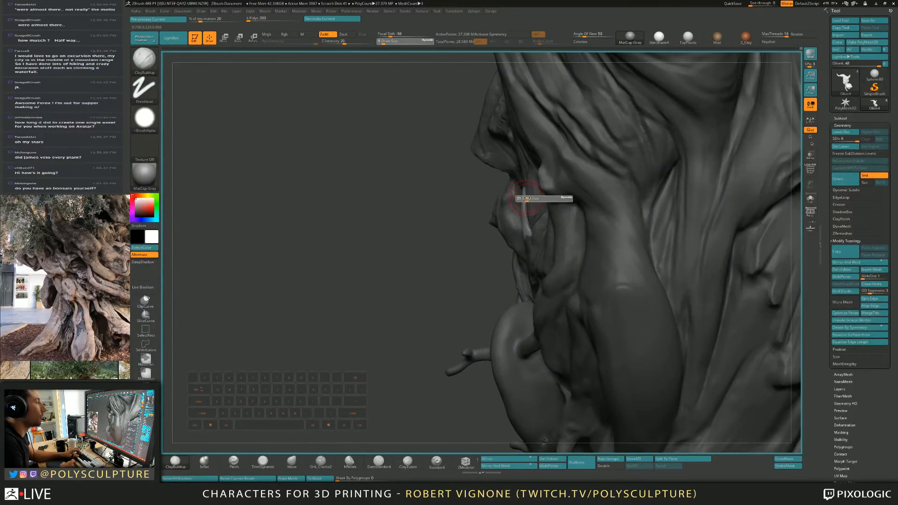
pyautogui.press('5')
pyautogui.moveTo(525, 199)
pyautogui.mouseDown()
pyautogui.moveTo(517, 202)
pyautogui.moveTo(520, 219)
pyautogui.mouseUp()
pyautogui.moveTo(419, 215); pyautogui.dragTo(526, 204, button='right')
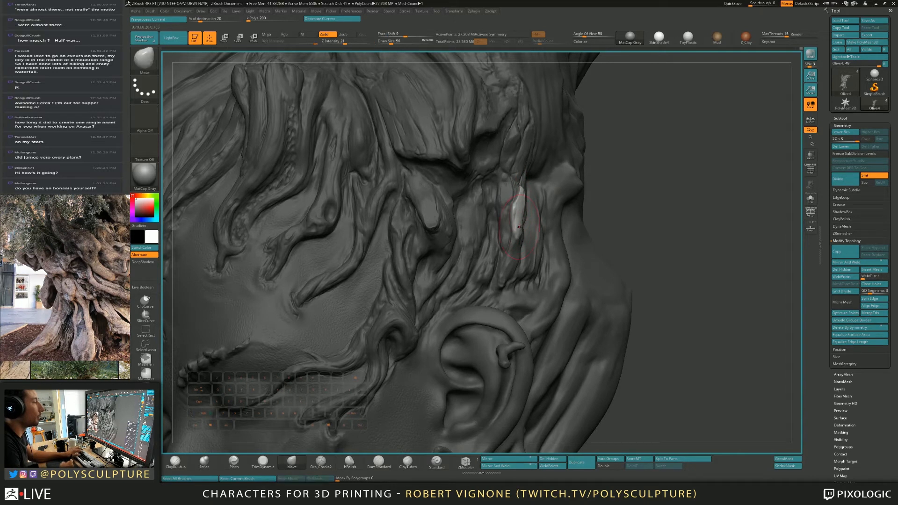
# Step: Flatten the raised strand with TrimDynamic, clear the mask, and smooth the strand's lower end into the bark
pyautogui.press('b')
pyautogui.press('t')
pyautogui.press('d')
pyautogui.moveTo(519, 212); pyautogui.dragTo(518, 217)
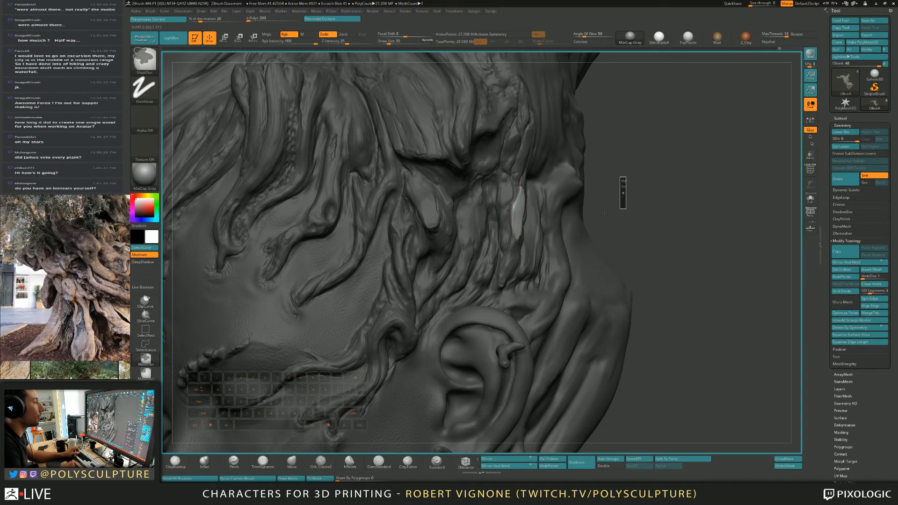
pyautogui.keyDown('ctrl'); pyautogui.moveTo(601, 192); pyautogui.dragTo(608, 196); pyautogui.keyUp('ctrl')
pyautogui.moveTo(531, 246); pyautogui.dragTo(513, 237, button='right')
pyautogui.keyDown('shift'); pyautogui.moveTo(510, 234); pyautogui.dragTo(514, 242); pyautogui.keyUp('shift')
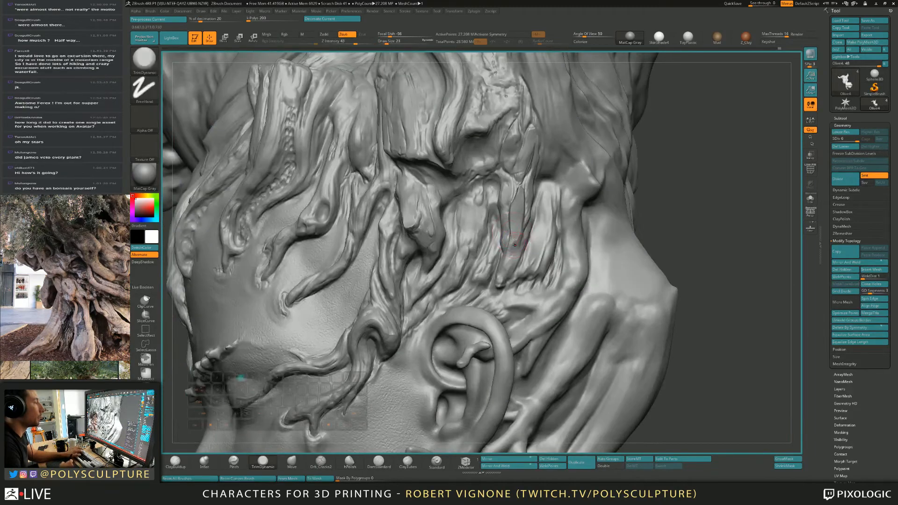
# Step: Sculpt a ledge with ClayBuildup across the upper end of the pitted hollow at the horn base
pyautogui.keyDown('ctrl'); pyautogui.moveTo(516, 230); pyautogui.dragTo(516, 187, button='right'); pyautogui.keyUp('ctrl')
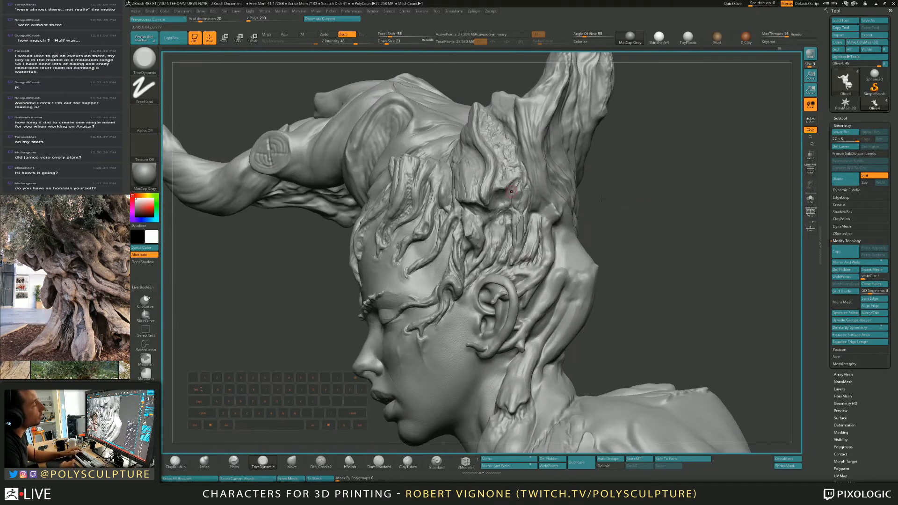
pyautogui.moveTo(656, 232); pyautogui.dragTo(682, 225, button='right')
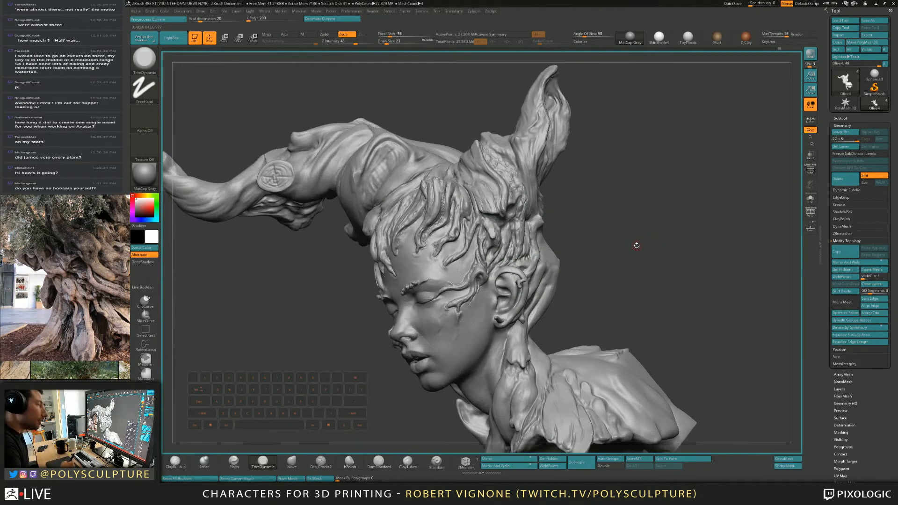
pyautogui.moveTo(568, 112)
pyautogui.mouseDown(button='right')
pyautogui.moveTo(593, 203)
pyautogui.moveTo(575, 187)
pyautogui.moveTo(555, 207)
pyautogui.moveTo(555, 253)
pyautogui.mouseUp(button='right')
pyautogui.press('[')
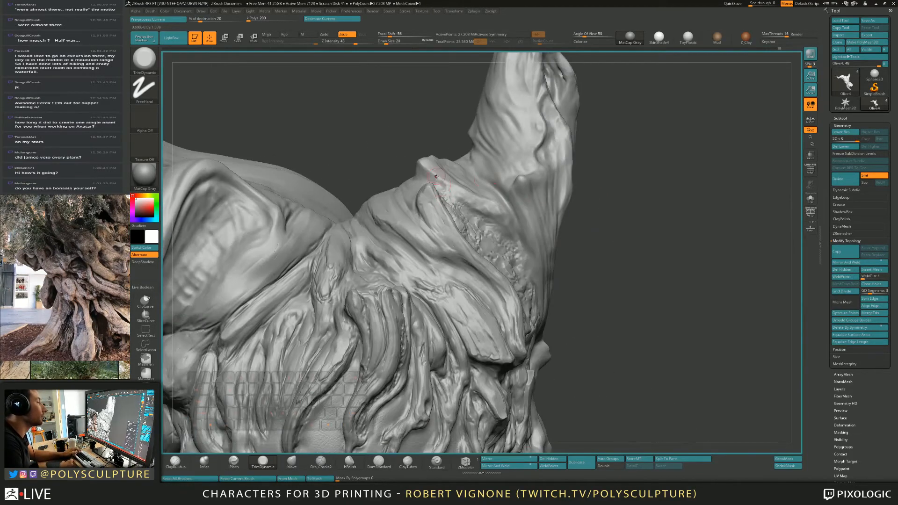
pyautogui.press('1')
pyautogui.moveTo(442, 186)
pyautogui.mouseDown(button='right')
pyautogui.moveTo(431, 191)
pyautogui.moveTo(444, 175)
pyautogui.mouseUp(button='right')
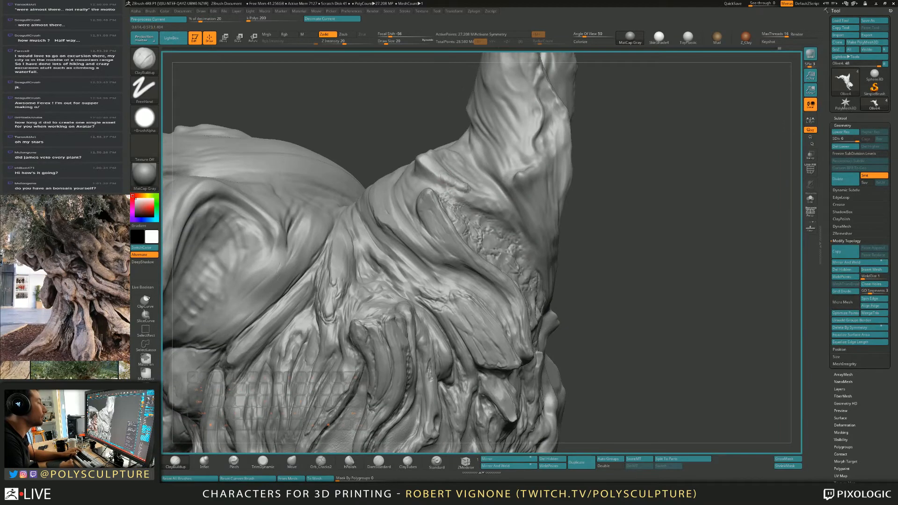
pyautogui.moveTo(468, 188); pyautogui.dragTo(501, 197)
# Step: Carve out the bark beneath the ledge with ClayBuildup at draw size 16, extending the pitted hollow upward
pyautogui.press('[')
pyautogui.moveTo(469, 192); pyautogui.dragTo(458, 194, button='right')
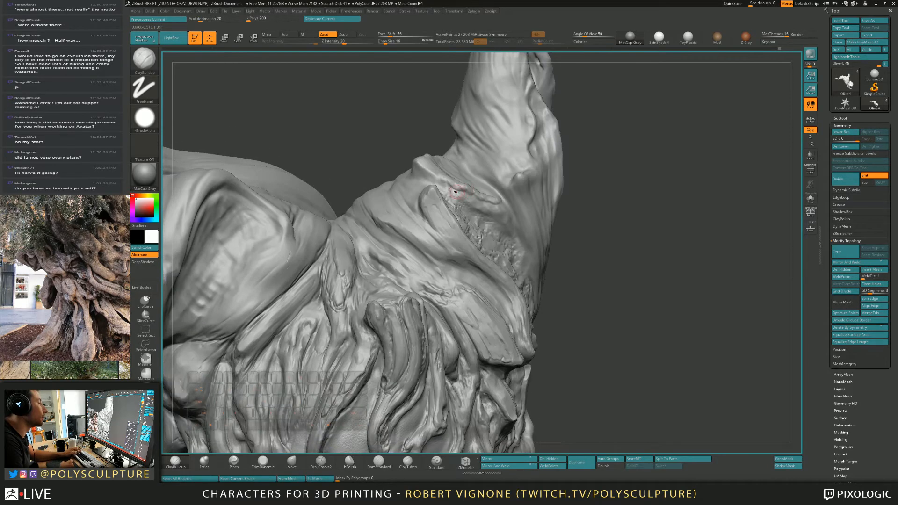
pyautogui.moveTo(463, 198); pyautogui.dragTo(489, 215)
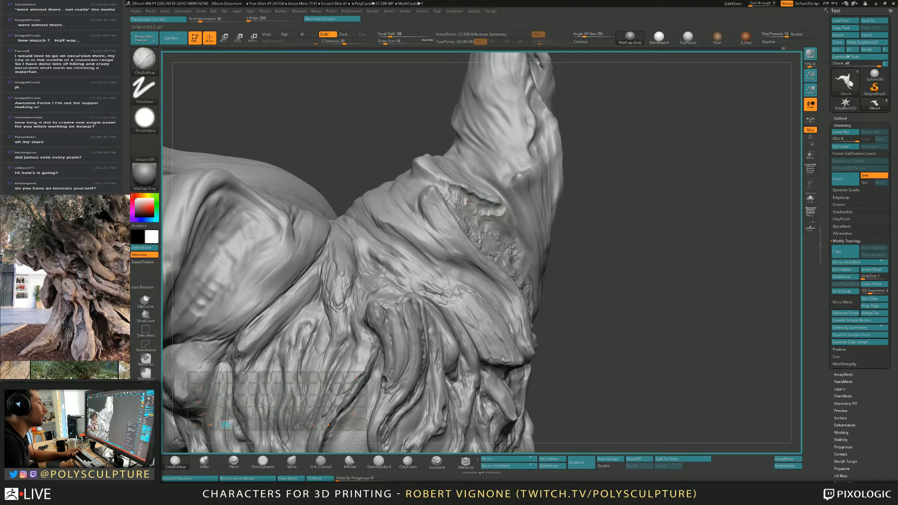
pyautogui.moveTo(472, 206)
pyautogui.mouseDown()
pyautogui.moveTo(501, 219)
pyautogui.moveTo(482, 219)
pyautogui.mouseUp()
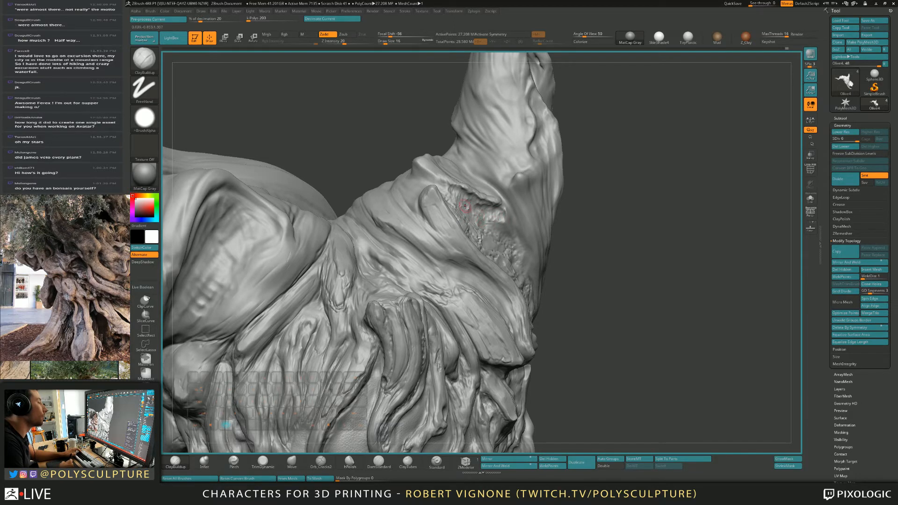
# Step: Layer ClayBuildup strokes at draw size 16 over the bark plate above the pitted hollow
pyautogui.moveTo(444, 186)
pyautogui.mouseDown(button='right')
pyautogui.moveTo(424, 197)
pyautogui.moveTo(459, 186)
pyautogui.mouseUp(button='right')
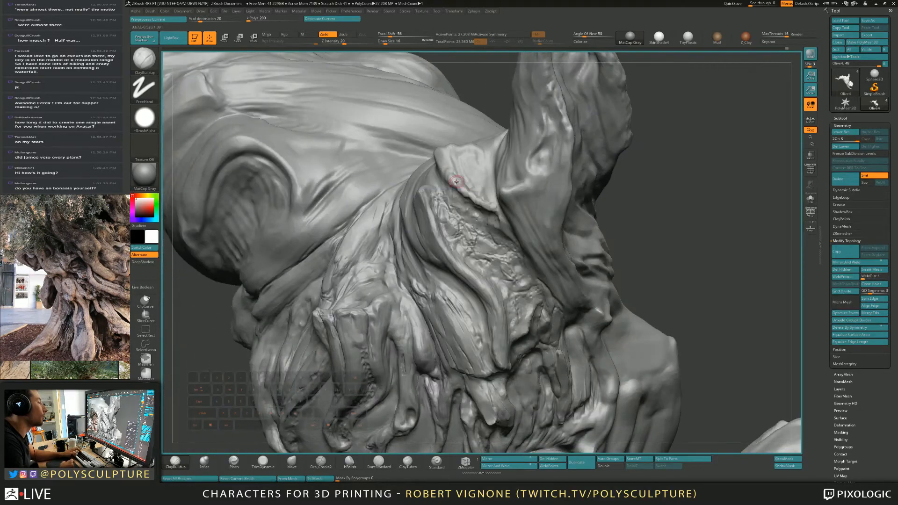
pyautogui.moveTo(450, 158)
pyautogui.mouseDown()
pyautogui.moveTo(458, 182)
pyautogui.moveTo(462, 175)
pyautogui.moveTo(493, 202)
pyautogui.mouseUp()
pyautogui.moveTo(480, 168); pyautogui.dragTo(488, 199)
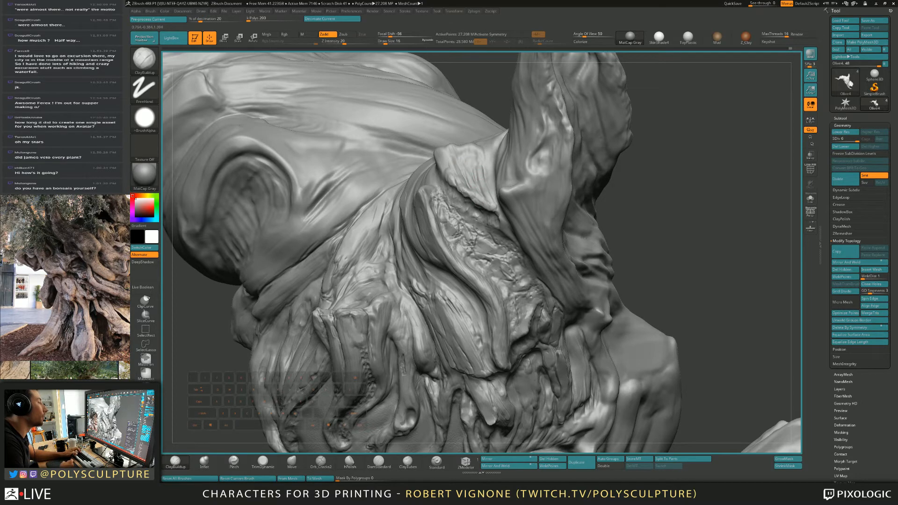
pyautogui.moveTo(452, 174); pyautogui.dragTo(481, 195)
# Step: Flatten the bark plate's surface and lower edge above the pitted hollow with TrimDynamic
pyautogui.press('4')
pyautogui.press('s')
pyautogui.press('s')
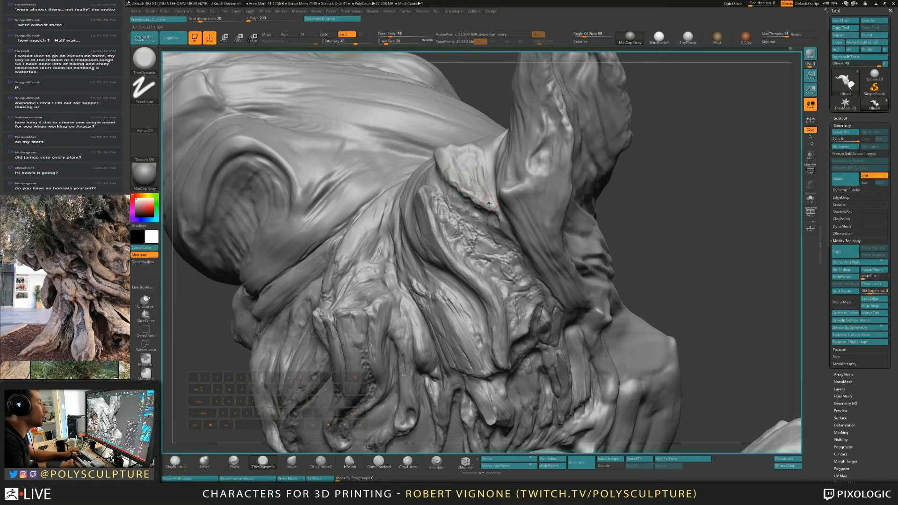
pyautogui.moveTo(473, 178); pyautogui.dragTo(471, 185, button='right')
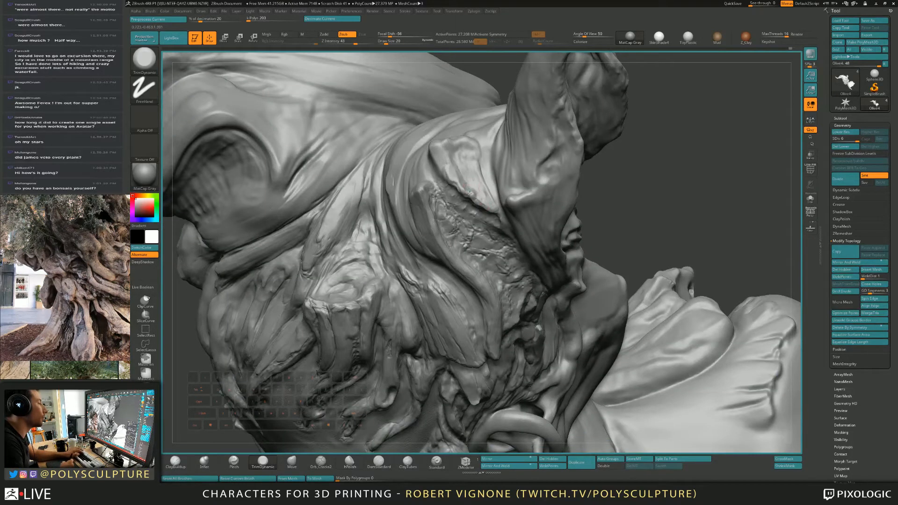
# Step: Add strand strokes to the bark plate's upper part with ClayBuildup at draw size 20, and flatten them with TrimDynamic
pyautogui.press('1')
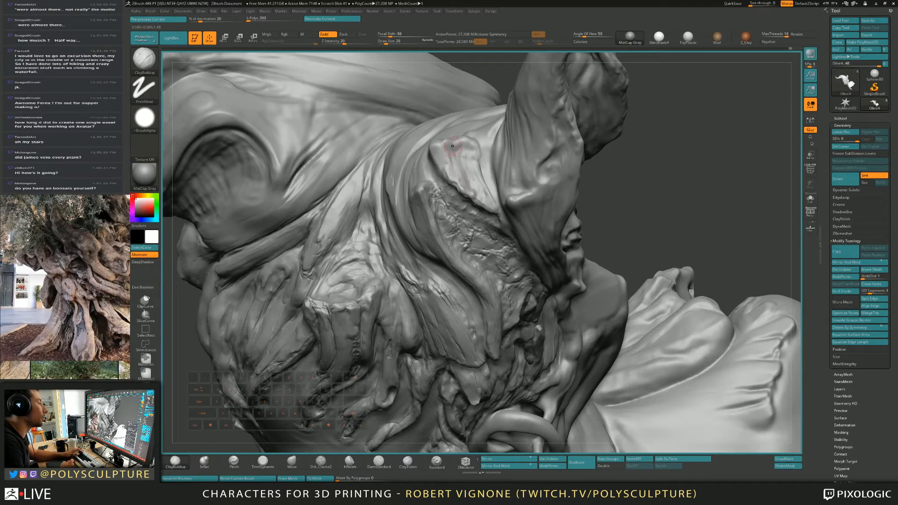
pyautogui.moveTo(452, 146); pyautogui.dragTo(469, 175)
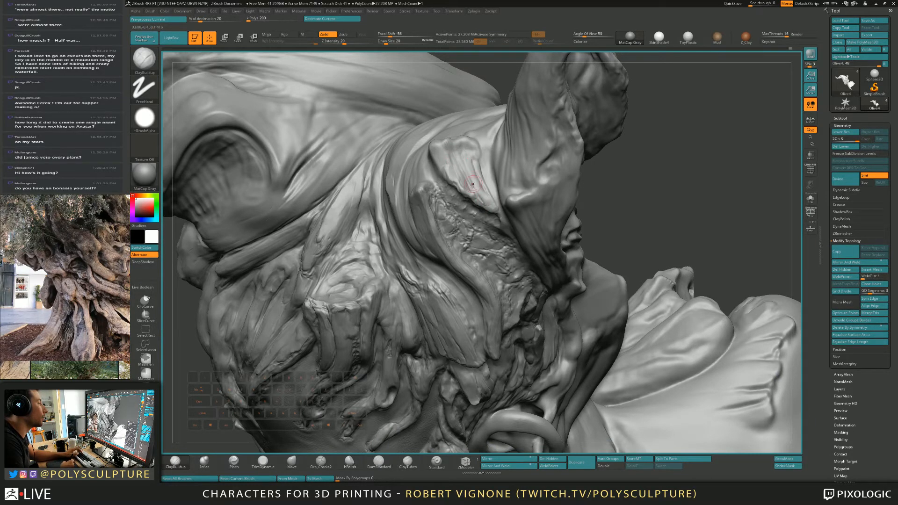
pyautogui.moveTo(470, 156); pyautogui.dragTo(461, 167)
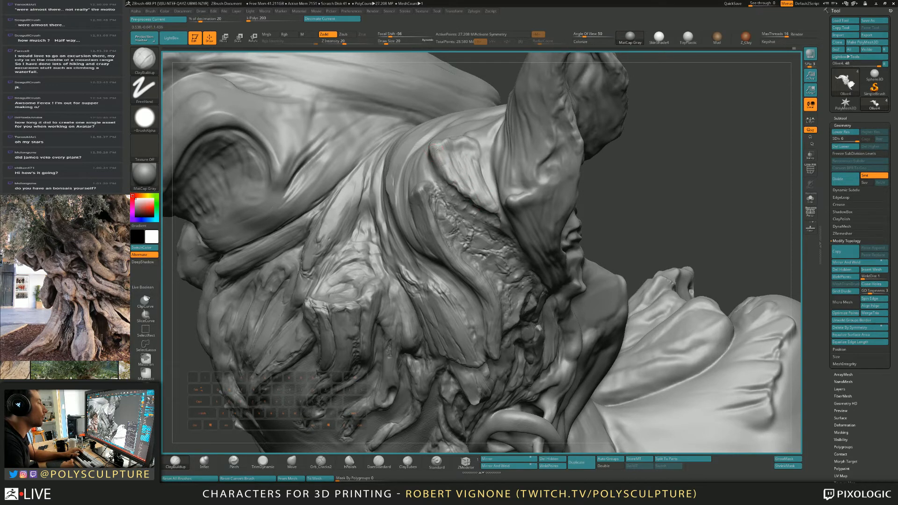
pyautogui.press('4')
pyautogui.moveTo(444, 159); pyautogui.dragTo(453, 164)
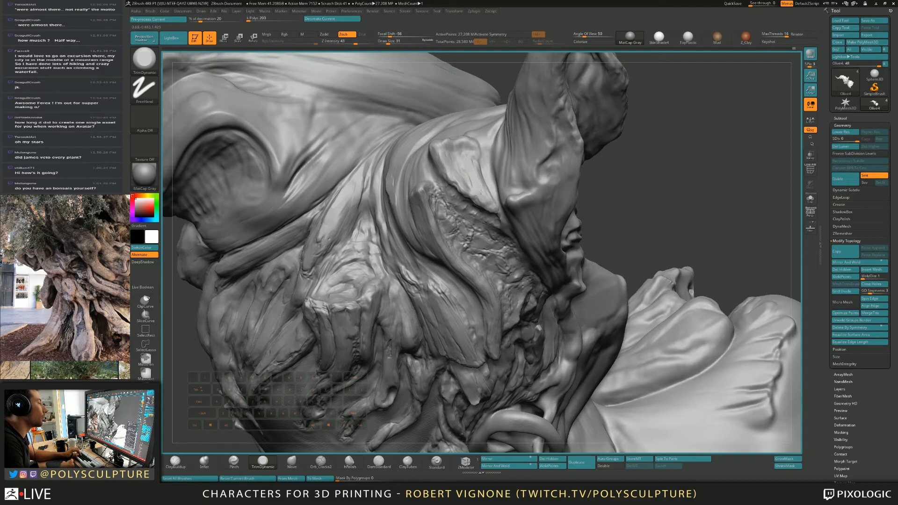
pyautogui.press('1')
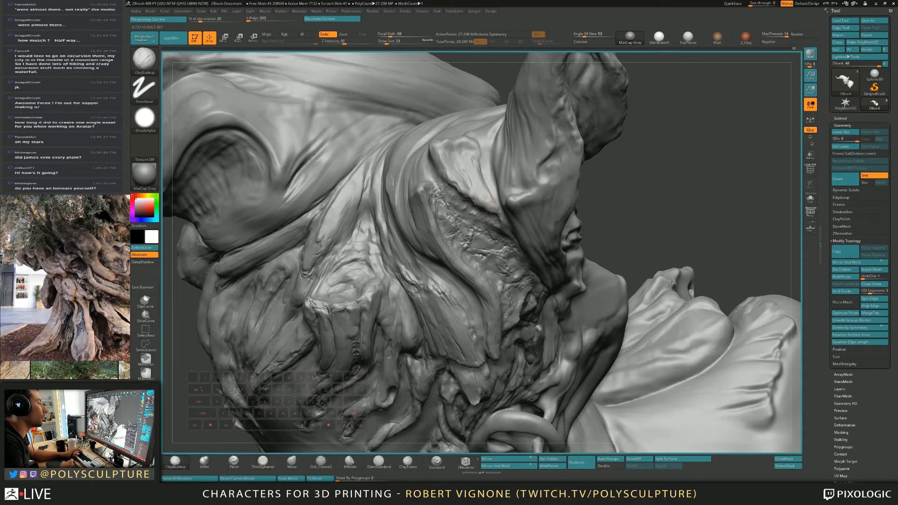
# Step: Refine the bark plate's lower edge and upper tip above the pitted hollow with TrimDynamic and small ClayBuildup strokes
pyautogui.press('4')
pyautogui.moveTo(486, 200); pyautogui.dragTo(479, 196)
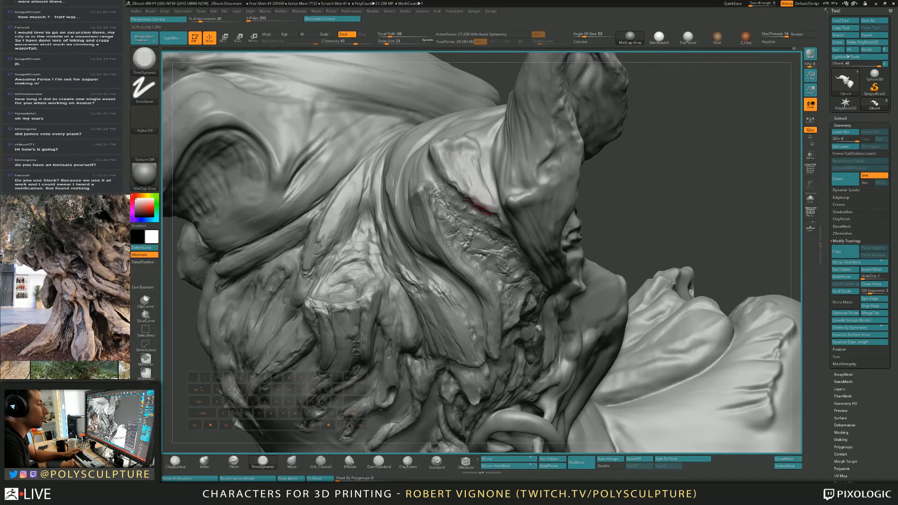
pyautogui.moveTo(482, 206)
pyautogui.mouseDown(button='right')
pyautogui.moveTo(512, 175)
pyautogui.moveTo(524, 126)
pyautogui.moveTo(515, 112)
pyautogui.moveTo(475, 206)
pyautogui.moveTo(478, 229)
pyautogui.moveTo(481, 189)
pyautogui.moveTo(472, 184)
pyautogui.mouseUp(button='right')
pyautogui.press('[')
pyautogui.press('b')
pyautogui.press('c')
pyautogui.press('b')
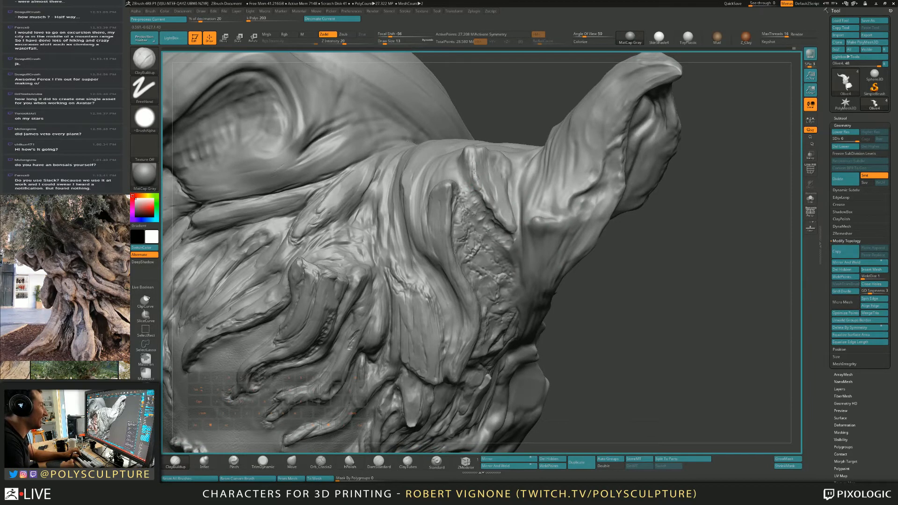
pyautogui.press('b')
pyautogui.press('t')
pyautogui.press('d')
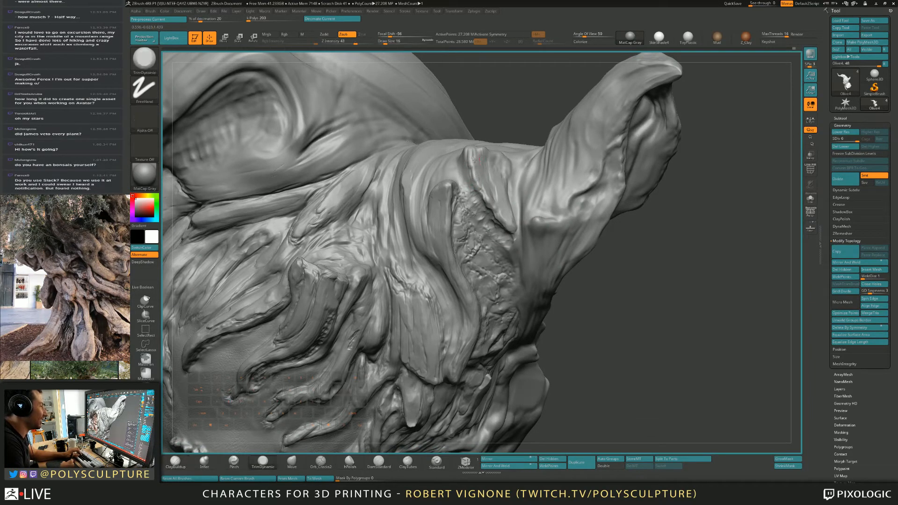
pyautogui.moveTo(474, 161); pyautogui.dragTo(452, 155, button='right')
# Step: Build up the top of the bark plate with ClayBuildup strokes at draw size 20, and flatten them with TrimDynamic
pyautogui.press('b')
pyautogui.press('c')
pyautogui.press('b')
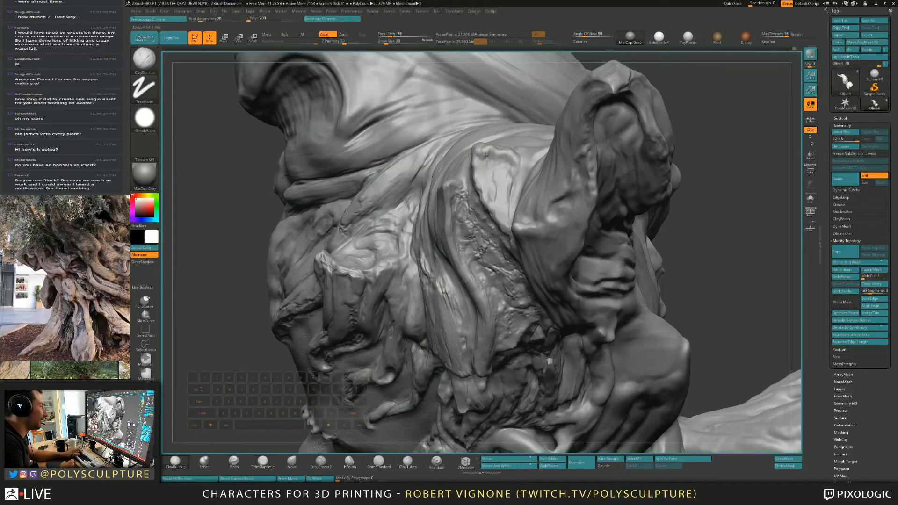
pyautogui.moveTo(486, 154); pyautogui.dragTo(516, 160)
pyautogui.moveTo(464, 158); pyautogui.dragTo(486, 160, button='right')
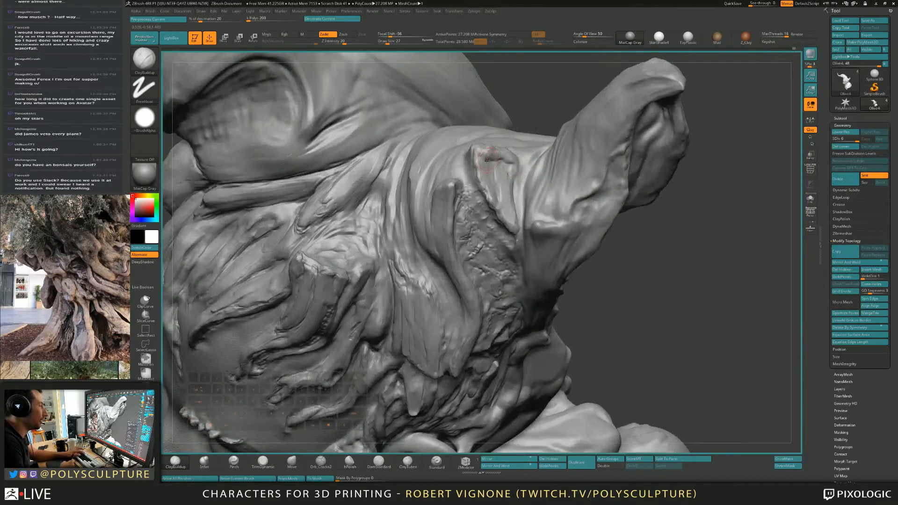
pyautogui.press('b')
pyautogui.press('t')
pyautogui.press('d')
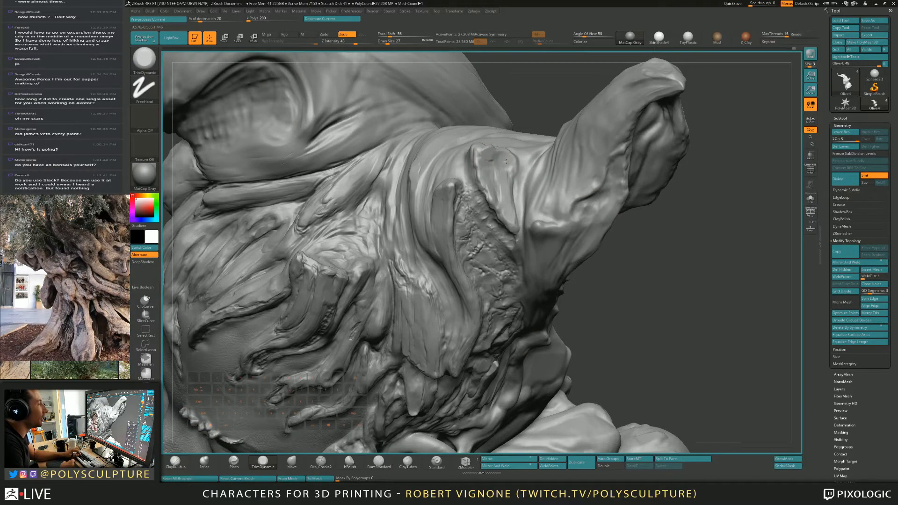
# Step: Adjust the bark plate's outline with the Move brush at draw size 27, and trim its edge facing the pitted hollow with TrimDynamic
pyautogui.press('b')
pyautogui.press('m')
pyautogui.press('v')
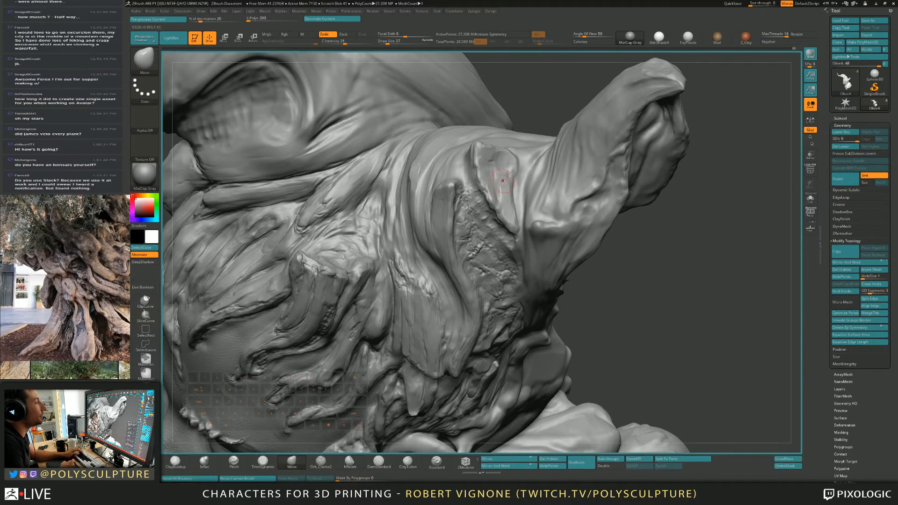
pyautogui.moveTo(505, 180)
pyautogui.mouseDown(button='right')
pyautogui.moveTo(488, 174)
pyautogui.moveTo(505, 206)
pyautogui.mouseUp(button='right')
pyautogui.press('b')
pyautogui.press('t')
pyautogui.press('d')
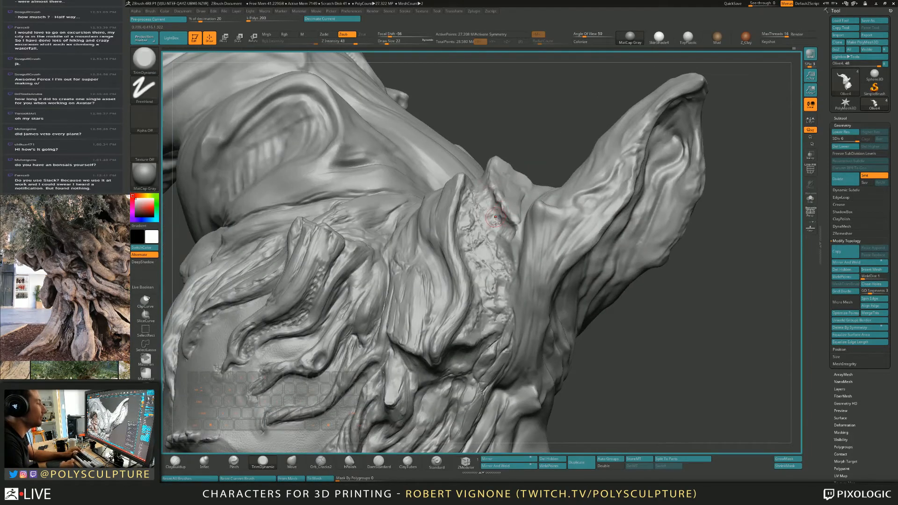
# Step: Sculpt the border between the pitted hollow and the horn with ClayBuildup, extend strokes across the plate's rear edge, and flatten with TrimDynamic
pyautogui.press('b')
pyautogui.press('c')
pyautogui.press('b')
pyautogui.moveTo(505, 230); pyautogui.dragTo(516, 253)
pyautogui.moveTo(516, 250); pyautogui.dragTo(540, 248, button='right')
pyautogui.moveTo(519, 239)
pyautogui.keyDown('alt'); pyautogui.mouseDown()
pyautogui.moveTo(516, 263)
pyautogui.moveTo(497, 232)
pyautogui.moveTo(517, 233)
pyautogui.moveTo(518, 243)
pyautogui.mouseUp(); pyautogui.keyUp('alt')
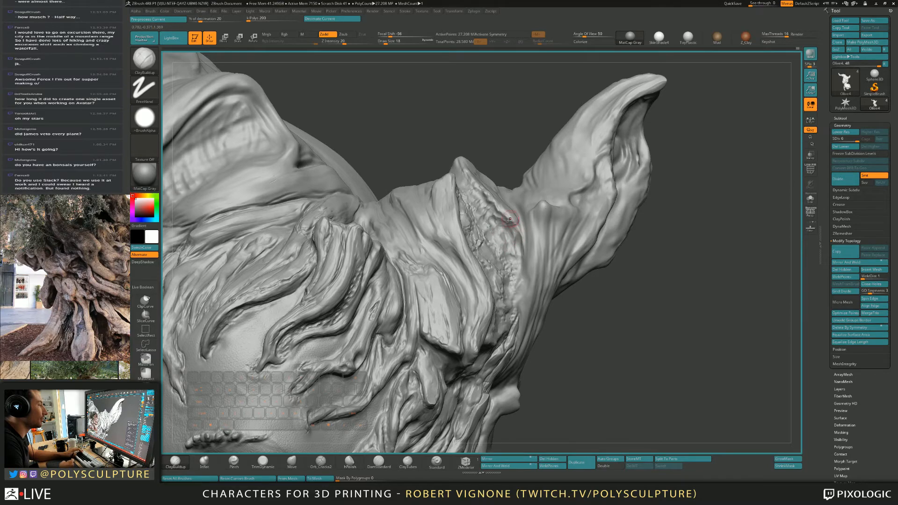
pyautogui.moveTo(537, 218); pyautogui.dragTo(519, 226, button='right')
pyautogui.moveTo(517, 210); pyautogui.dragTo(531, 163)
pyautogui.press('b')
pyautogui.press('t')
pyautogui.press('d')
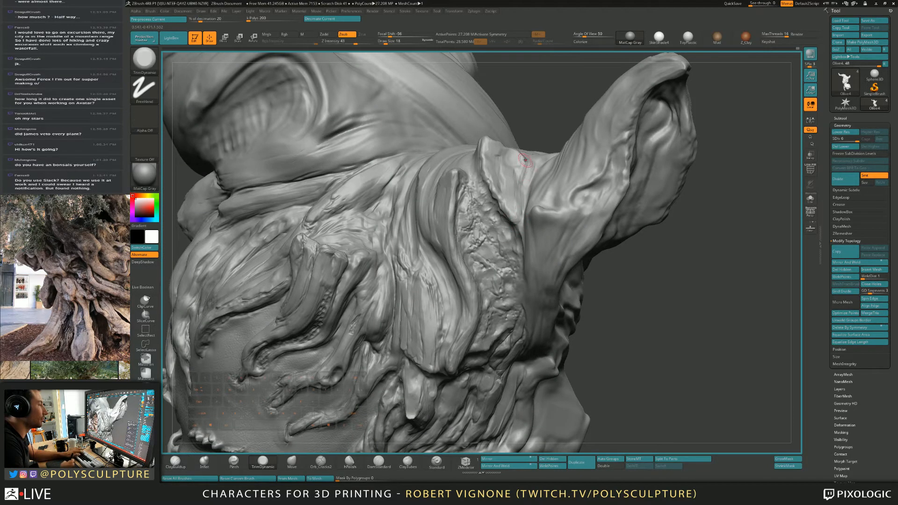
# Step: Reshape the large bark strands in front of the pitted hollow with the Move brush at draw sizes 83 to 112
pyautogui.keyDown('alt'); pyautogui.moveTo(517, 169); pyautogui.dragTo(610, 287, button='right'); pyautogui.keyUp('alt')
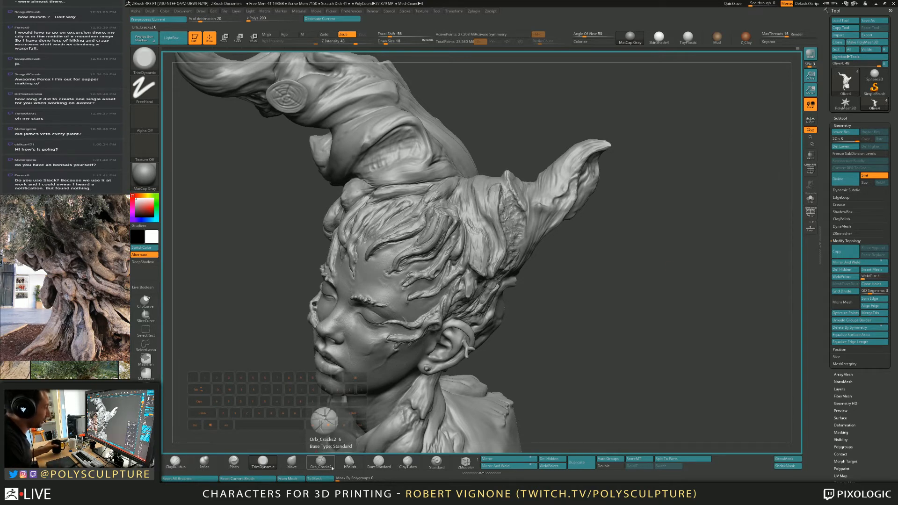
pyautogui.moveTo(637, 329)
pyautogui.mouseDown()
pyautogui.moveTo(531, 304)
pyautogui.moveTo(520, 228)
pyautogui.mouseUp()
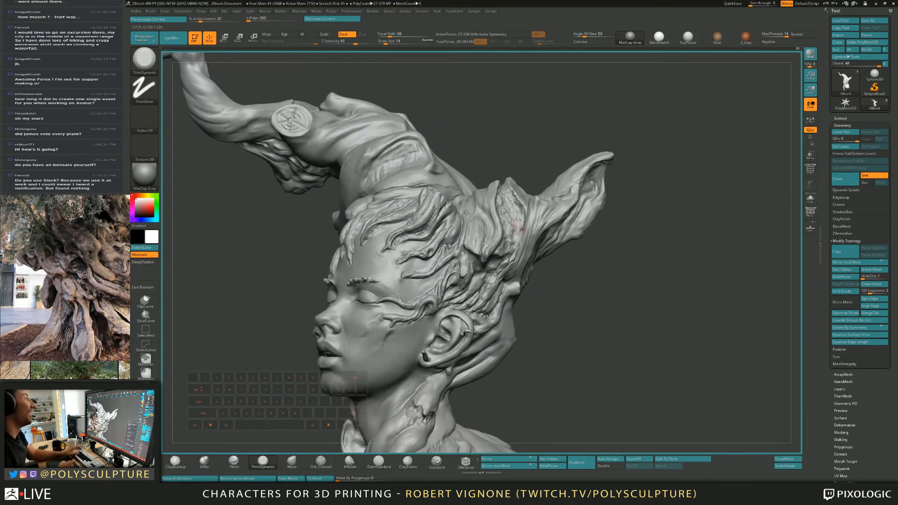
pyautogui.moveTo(522, 229)
pyautogui.mouseDown(button='right')
pyautogui.moveTo(470, 187)
pyautogui.moveTo(515, 194)
pyautogui.moveTo(505, 237)
pyautogui.mouseUp(button='right')
pyautogui.press('s')
pyautogui.moveTo(504, 237); pyautogui.dragTo(513, 237)
pyautogui.moveTo(512, 238)
pyautogui.mouseDown(button='right')
pyautogui.moveTo(500, 201)
pyautogui.moveTo(492, 237)
pyautogui.mouseUp(button='right')
pyautogui.press('5')
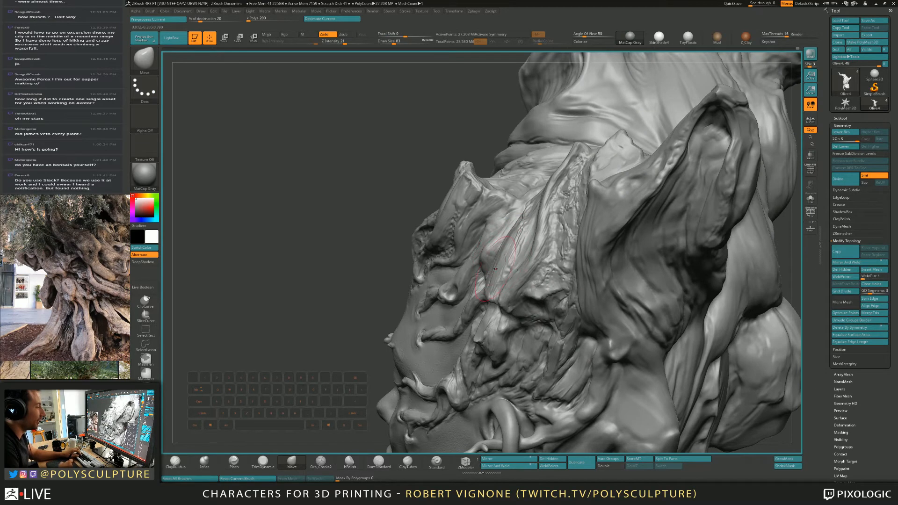
pyautogui.moveTo(504, 249); pyautogui.dragTo(507, 241)
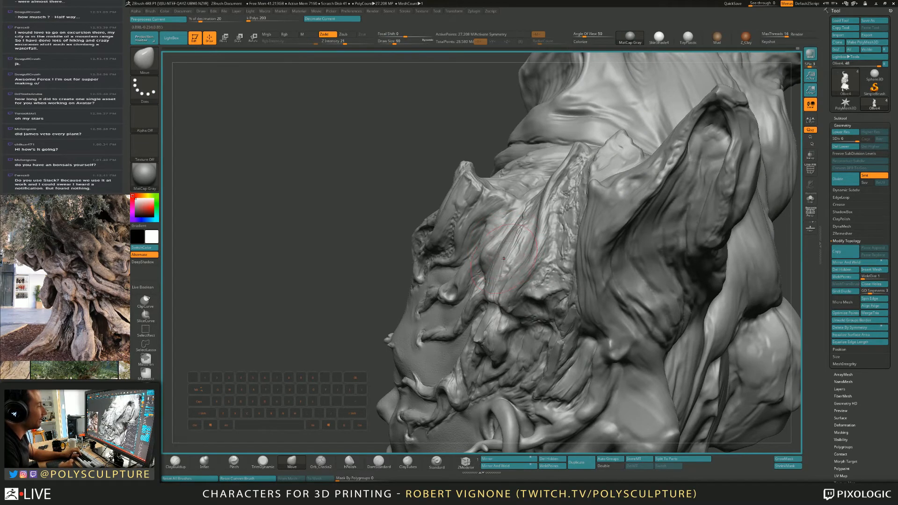
pyautogui.press(']')
pyautogui.moveTo(533, 193); pyautogui.dragTo(537, 195)
# Step: Nudge the upper strands between the front stump and the pitted hollow with the Move brush reduced to draw size 83 and smaller
pyautogui.press('[')
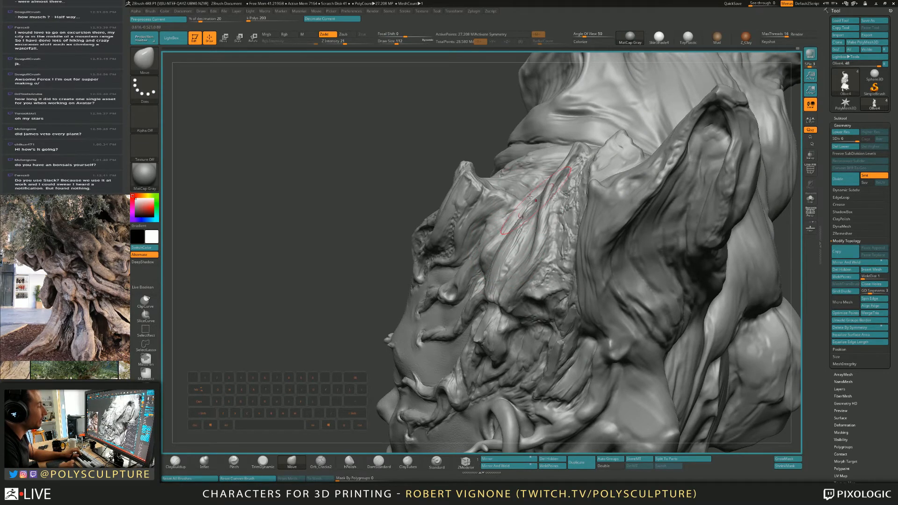
pyautogui.press('[')
pyautogui.press('[')
pyautogui.press('[')
pyautogui.press('[')
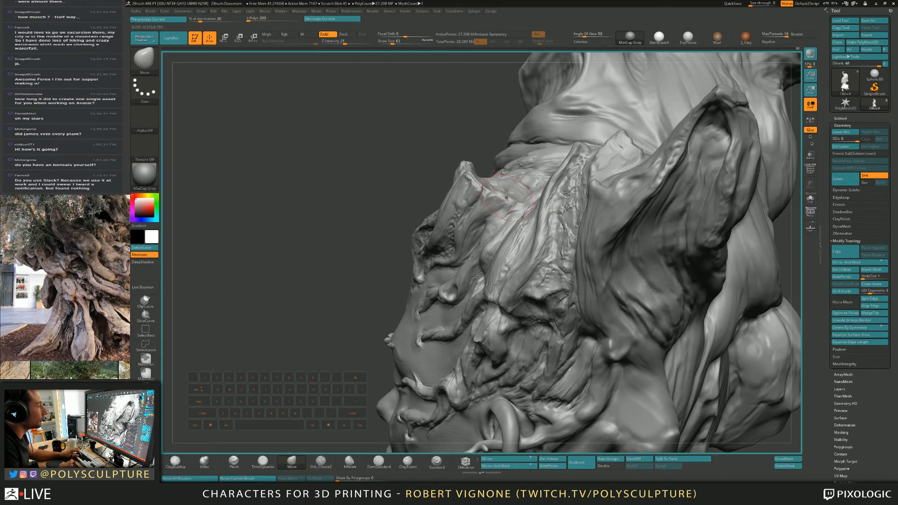
pyautogui.press('[')
pyautogui.press('[')
pyautogui.press('[')
pyautogui.keyDown('alt'); pyautogui.moveTo(516, 207); pyautogui.dragTo(495, 209, button='right'); pyautogui.keyUp('alt')
pyautogui.press(']')
pyautogui.press(']')
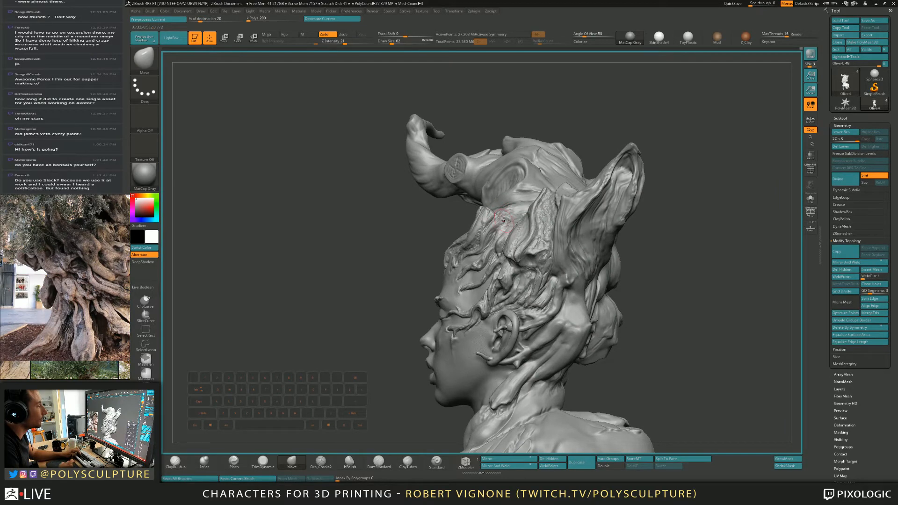
# Step: Sculpt the small knob and its recess at the horn's base above the ear with ClayBuildup at draw size 17
pyautogui.moveTo(501, 220)
pyautogui.mouseDown(button='right')
pyautogui.moveTo(520, 249)
pyautogui.moveTo(549, 247)
pyautogui.moveTo(485, 247)
pyautogui.moveTo(523, 250)
pyautogui.mouseUp(button='right')
pyautogui.press('s')
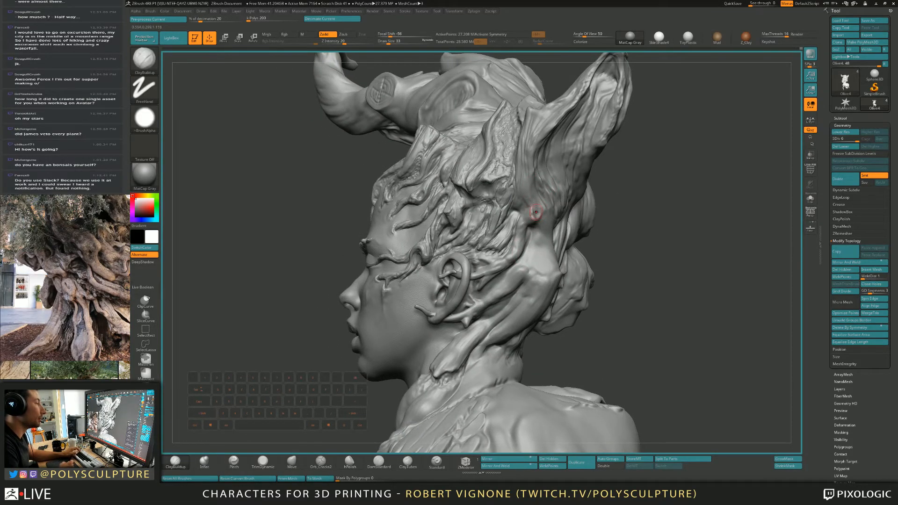
pyautogui.moveTo(538, 215)
pyautogui.mouseDown(button='right')
pyautogui.moveTo(507, 216)
pyautogui.moveTo(519, 239)
pyautogui.mouseUp(button='right')
pyautogui.press('s')
pyautogui.moveTo(543, 212); pyautogui.dragTo(536, 212)
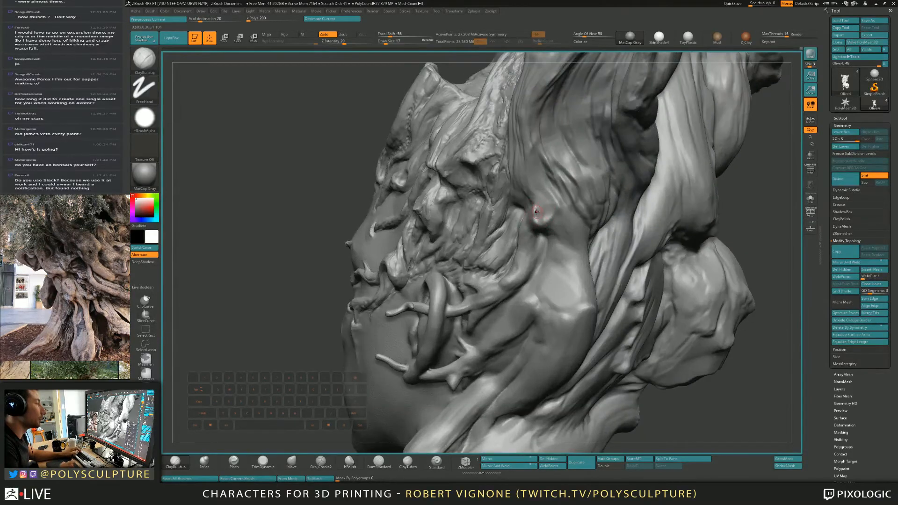
pyautogui.moveTo(516, 210)
pyautogui.mouseDown(button='right')
pyautogui.moveTo(535, 207)
pyautogui.moveTo(532, 229)
pyautogui.mouseUp(button='right')
pyautogui.press('1')
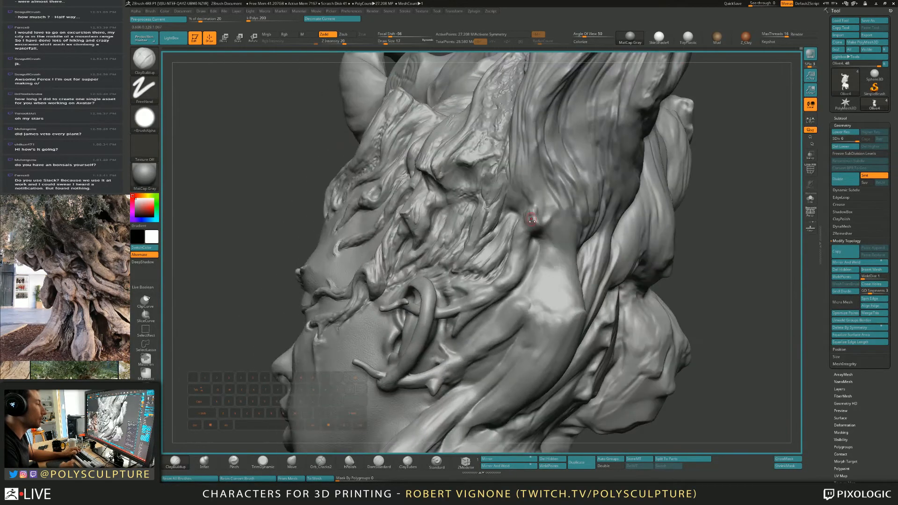
pyautogui.press('ctrl')
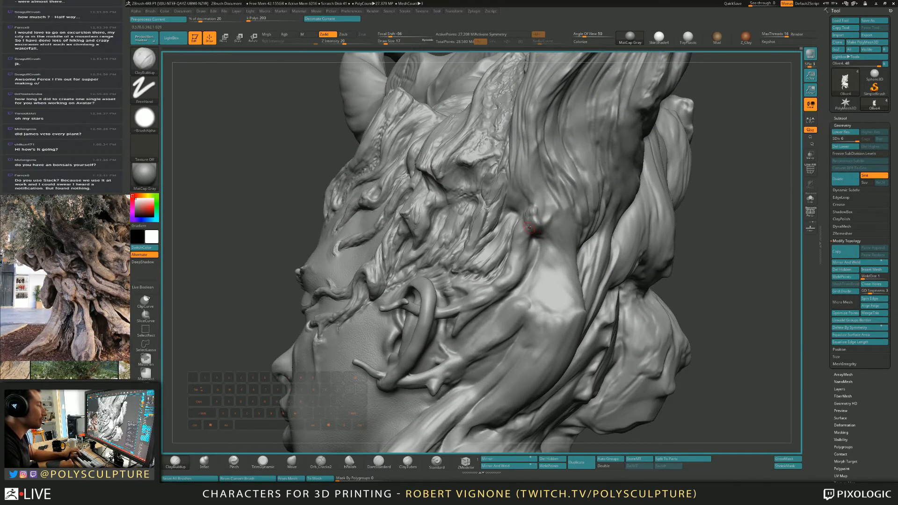
pyautogui.moveTo(538, 225); pyautogui.dragTo(551, 221, button='right')
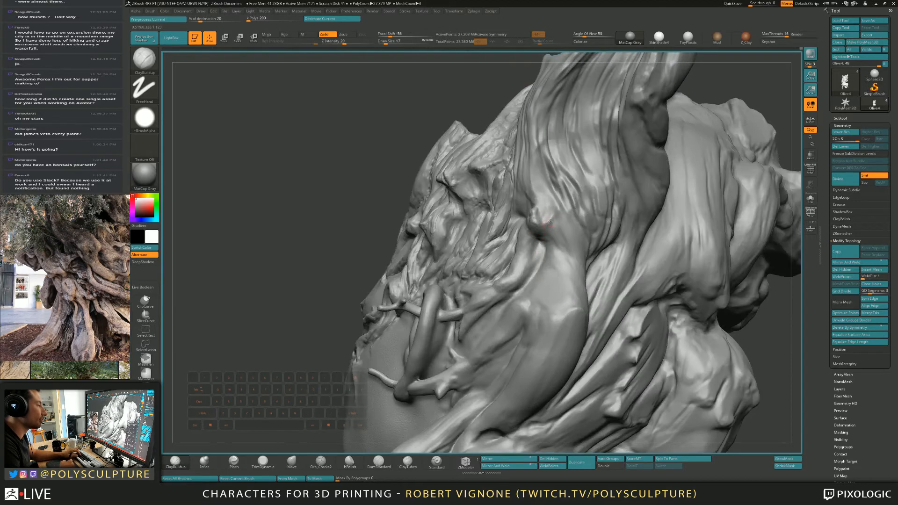
pyautogui.moveTo(545, 229); pyautogui.dragTo(549, 224)
# Step: Carve cracks around the knob at the horn's base with Orb_Cracks2, and flatten its surface with TrimDynamic at draw size 20
pyautogui.click(321, 462)
pyautogui.press(']')
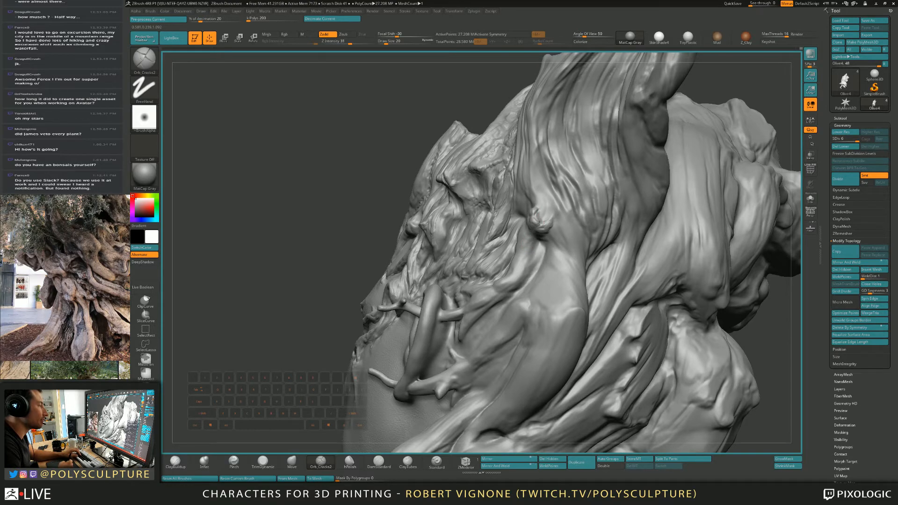
pyautogui.moveTo(541, 223); pyautogui.dragTo(545, 227)
pyautogui.moveTo(290, 211); pyautogui.dragTo(381, 211)
pyautogui.press('4')
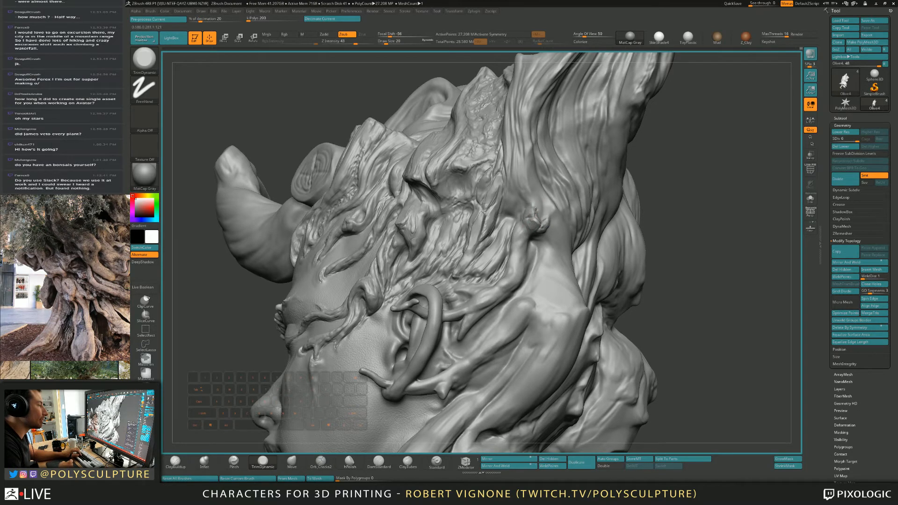
pyautogui.moveTo(543, 216)
pyautogui.mouseDown(button='right')
pyautogui.moveTo(500, 216)
pyautogui.moveTo(548, 225)
pyautogui.moveTo(537, 232)
pyautogui.mouseUp(button='right')
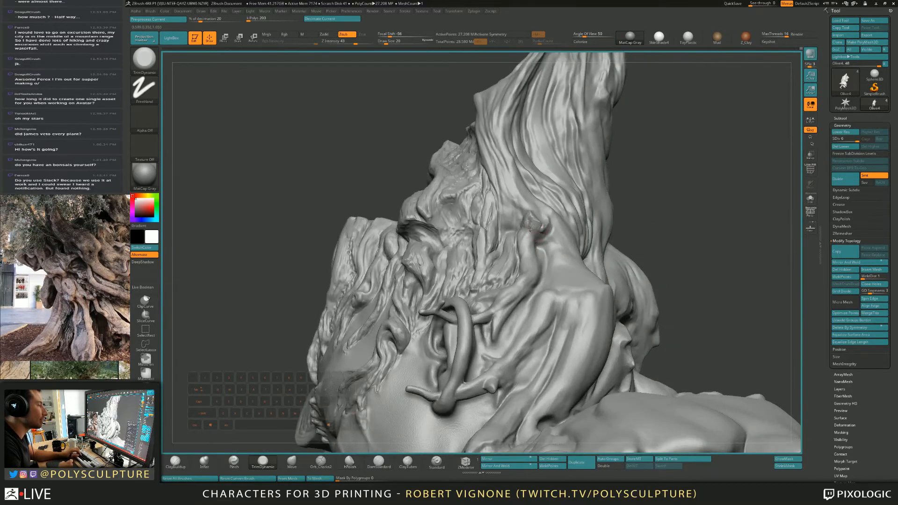
# Step: Sculpt bark strands and grooves beside the knob and up toward the pitted hollow with ClayBuildup at draw size 23
pyautogui.press('b')
pyautogui.press('c')
pyautogui.press('b')
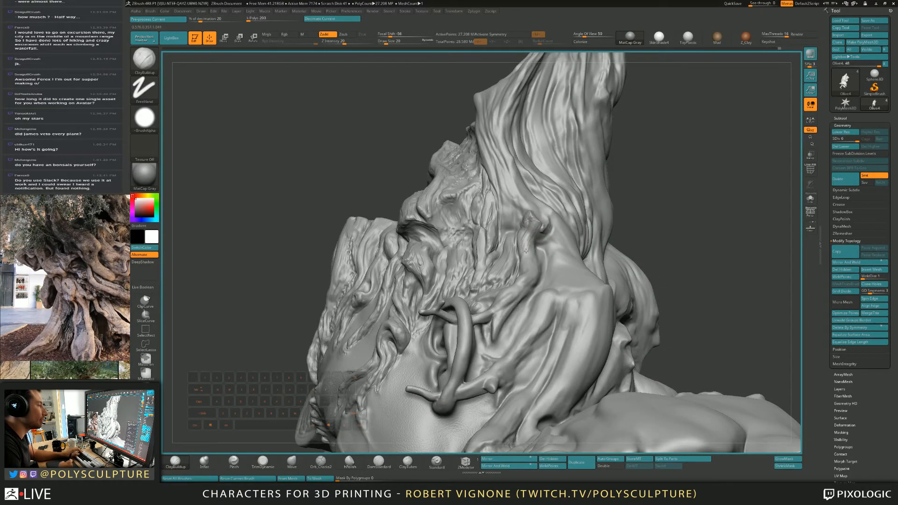
pyautogui.moveTo(527, 227); pyautogui.dragTo(519, 219, button='right')
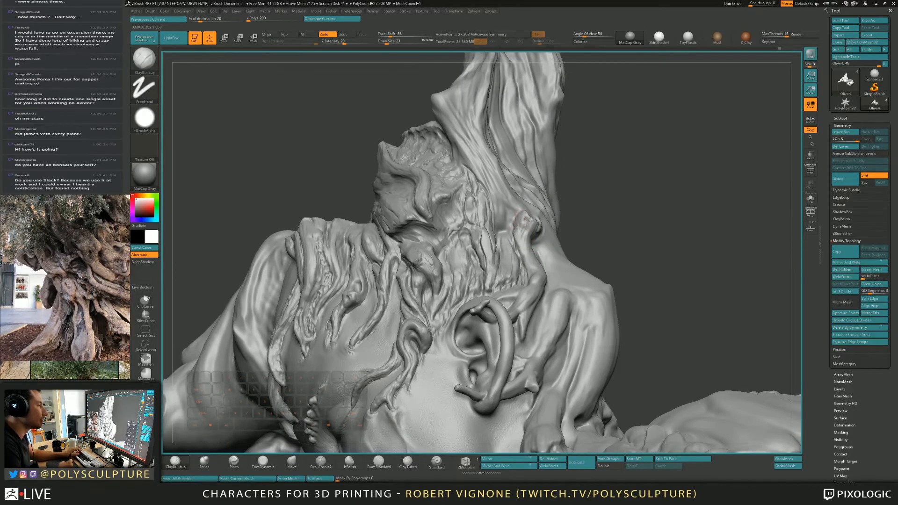
pyautogui.moveTo(525, 255); pyautogui.dragTo(502, 228, button='right')
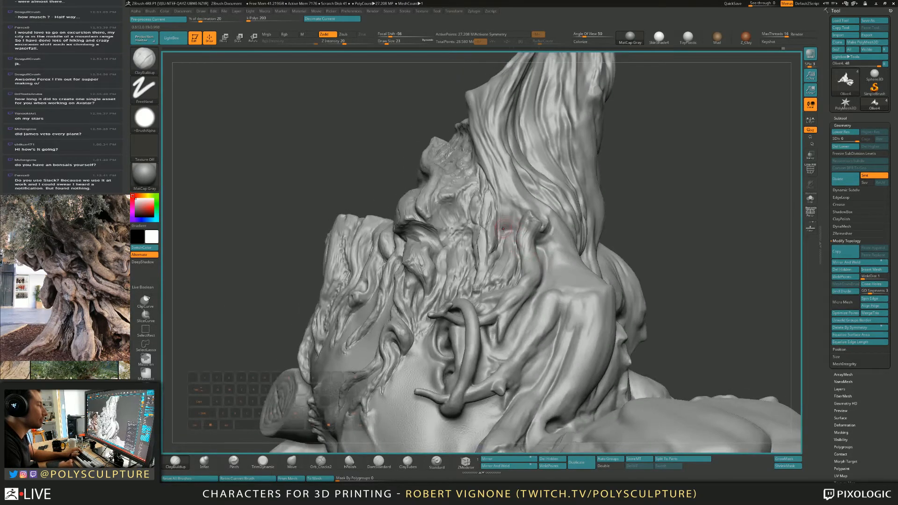
pyautogui.moveTo(500, 235)
pyautogui.keyDown('alt'); pyautogui.mouseDown()
pyautogui.moveTo(500, 209)
pyautogui.moveTo(513, 221)
pyautogui.moveTo(505, 192)
pyautogui.moveTo(513, 202)
pyautogui.moveTo(497, 160)
pyautogui.mouseUp(); pyautogui.keyUp('alt')
pyautogui.moveTo(518, 200)
pyautogui.mouseDown()
pyautogui.moveTo(491, 150)
pyautogui.moveTo(516, 201)
pyautogui.mouseUp()
pyautogui.moveTo(516, 201); pyautogui.dragTo(512, 241, button='right')
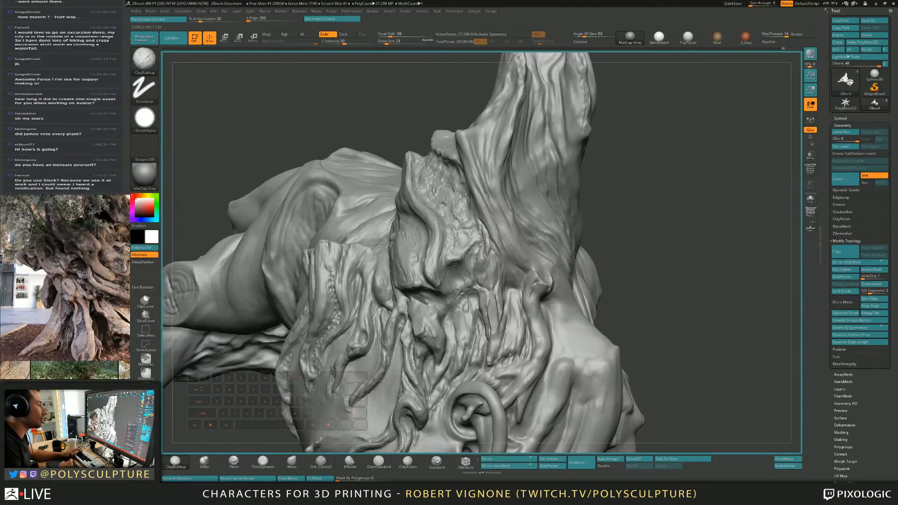
# Step: Add long ClayBuildup strokes down the horn's front edge beside the pitted hollow, and flatten them with TrimDynamic
pyautogui.moveTo(479, 170); pyautogui.dragTo(498, 225)
pyautogui.moveTo(492, 187)
pyautogui.mouseDown()
pyautogui.moveTo(489, 143)
pyautogui.moveTo(489, 171)
pyautogui.mouseUp()
pyautogui.press('4')
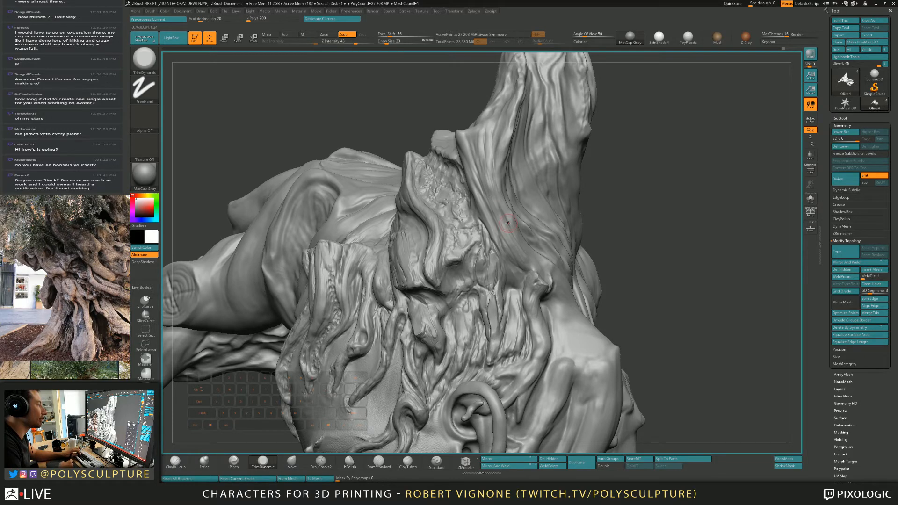
pyautogui.moveTo(505, 237); pyautogui.dragTo(497, 222, button='right')
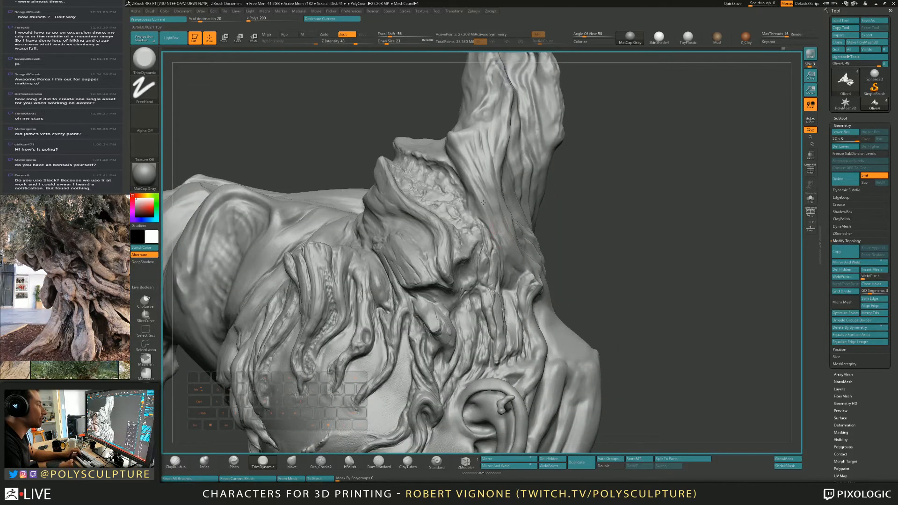
# Step: Build a jagged bark ledge across the horn's front edge above the pitted hollow with ClayBuildup at draw sizes 23 and 16
pyautogui.press('1')
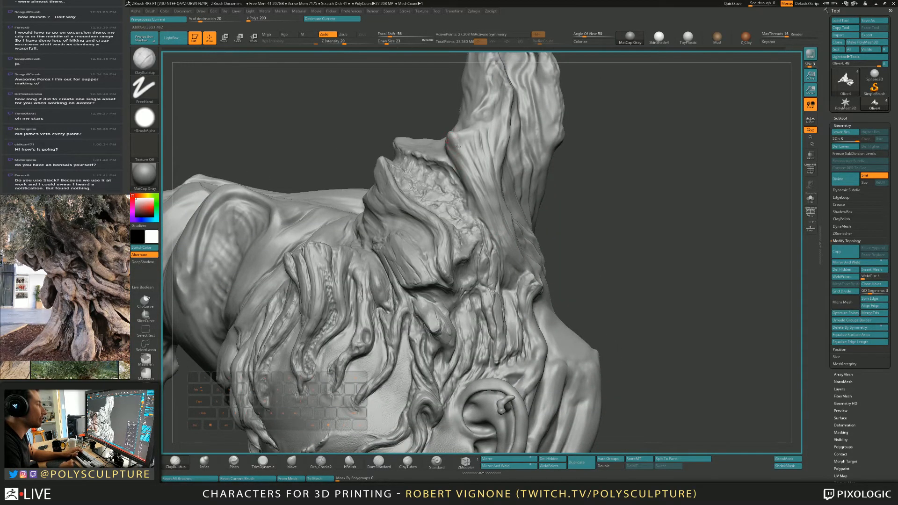
pyautogui.moveTo(457, 146)
pyautogui.mouseDown()
pyautogui.moveTo(458, 137)
pyautogui.moveTo(475, 131)
pyautogui.moveTo(464, 135)
pyautogui.mouseUp()
pyautogui.press('s')
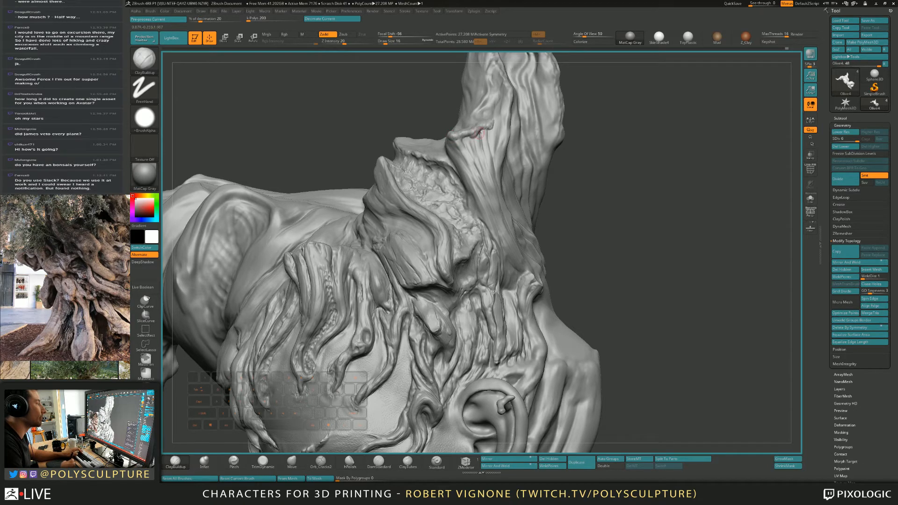
# Step: Polish the jagged bark ledge on the horn's front edge with hPolish, adjusting the draw size while working around it
pyautogui.click(349, 462)
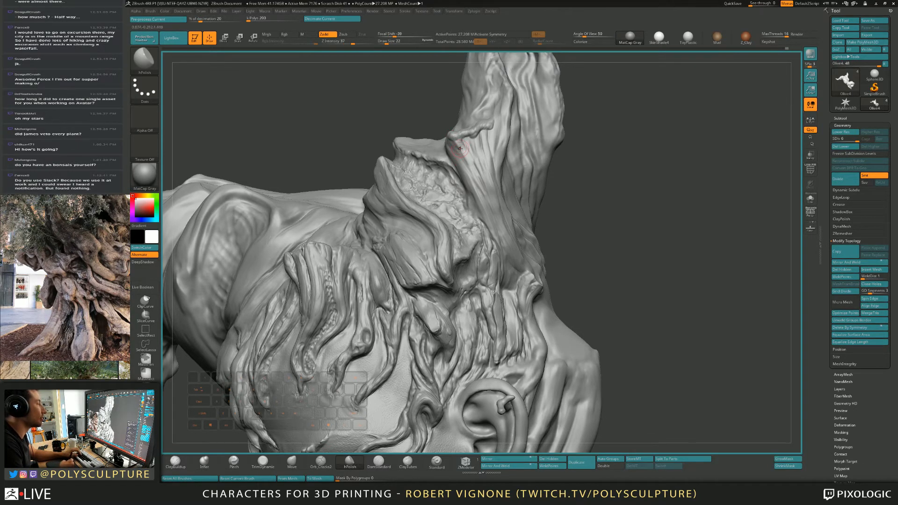
pyautogui.press('s')
pyautogui.moveTo(470, 136); pyautogui.dragTo(485, 134)
pyautogui.moveTo(442, 136); pyautogui.dragTo(470, 137, button='right')
pyautogui.press('s')
pyautogui.moveTo(471, 137); pyautogui.dragTo(475, 138)
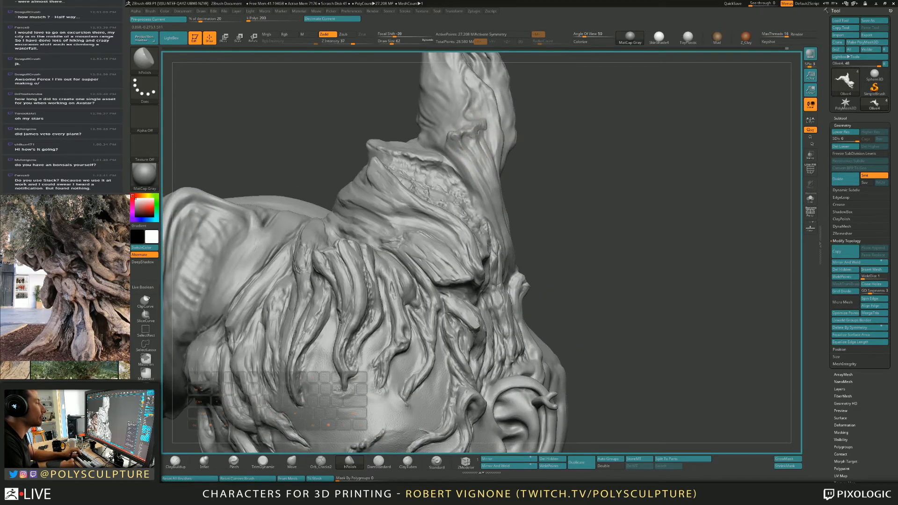
# Step: Adjust the ledge with the Move brush, and flatten the bark beneath it with TrimDynamic at draw size 41
pyautogui.press('b')
pyautogui.press('m')
pyautogui.press('v')
pyautogui.moveTo(460, 151)
pyautogui.mouseDown(button='right')
pyautogui.moveTo(469, 145)
pyautogui.moveTo(459, 146)
pyautogui.mouseUp(button='right')
pyautogui.press('b')
pyautogui.press('t')
pyautogui.press('d')
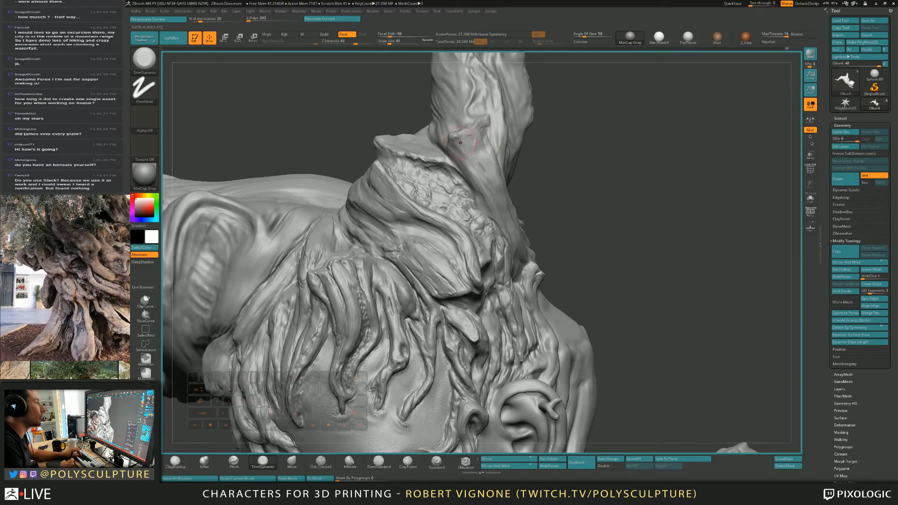
pyautogui.moveTo(571, 206)
pyautogui.mouseDown()
pyautogui.moveTo(468, 178)
pyautogui.moveTo(484, 158)
pyautogui.mouseUp()
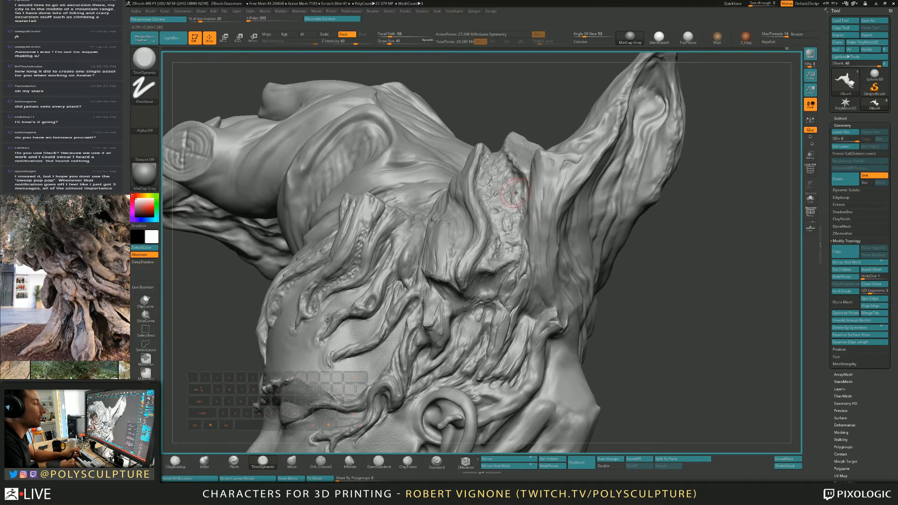
# Step: Refine the rim above the pitted hollow with Move and ClayBuildup, and flatten its edge with TrimDynamic at draw size 13
pyautogui.moveTo(512, 184)
pyautogui.mouseDown(button='right')
pyautogui.moveTo(493, 185)
pyautogui.moveTo(496, 149)
pyautogui.moveTo(460, 164)
pyautogui.moveTo(461, 187)
pyautogui.moveTo(468, 176)
pyautogui.moveTo(461, 179)
pyautogui.moveTo(466, 168)
pyautogui.moveTo(452, 183)
pyautogui.moveTo(447, 154)
pyautogui.moveTo(459, 159)
pyautogui.moveTo(461, 146)
pyautogui.mouseUp(button='right')
pyautogui.press('[')
pyautogui.press('[')
pyautogui.press('[')
pyautogui.press('b')
pyautogui.press('m')
pyautogui.press('v')
pyautogui.press('b')
pyautogui.press('c')
pyautogui.press('b')
pyautogui.press('1')
pyautogui.press('4')
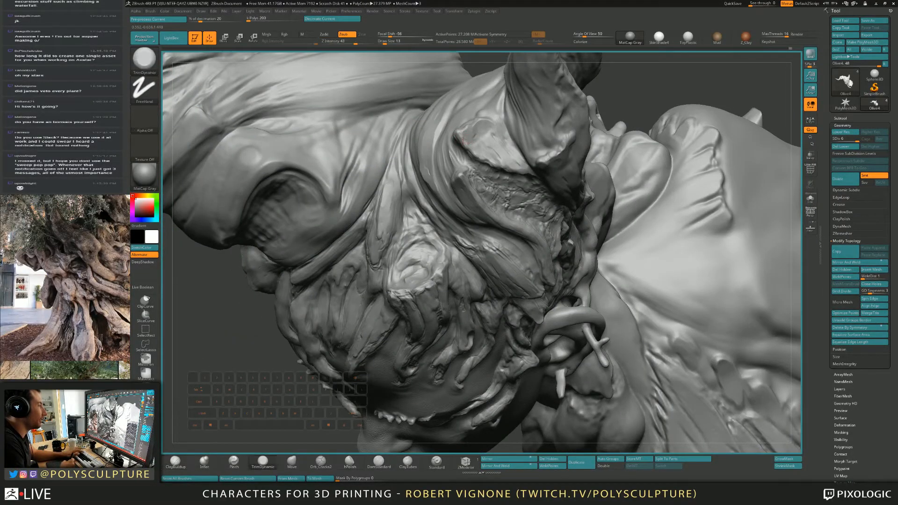
pyautogui.moveTo(463, 138); pyautogui.dragTo(466, 140)
# Step: Reshape the broken rim above the pitted hollow with Move and ClayBuildup at draw size 22, trimming it with TrimDynamic
pyautogui.press('1')
pyautogui.press('4')
pyautogui.press('5')
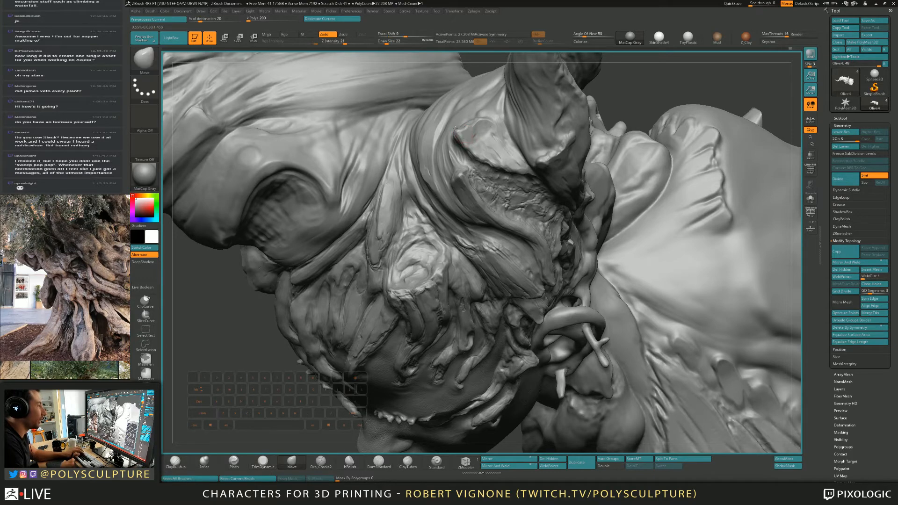
pyautogui.press('1')
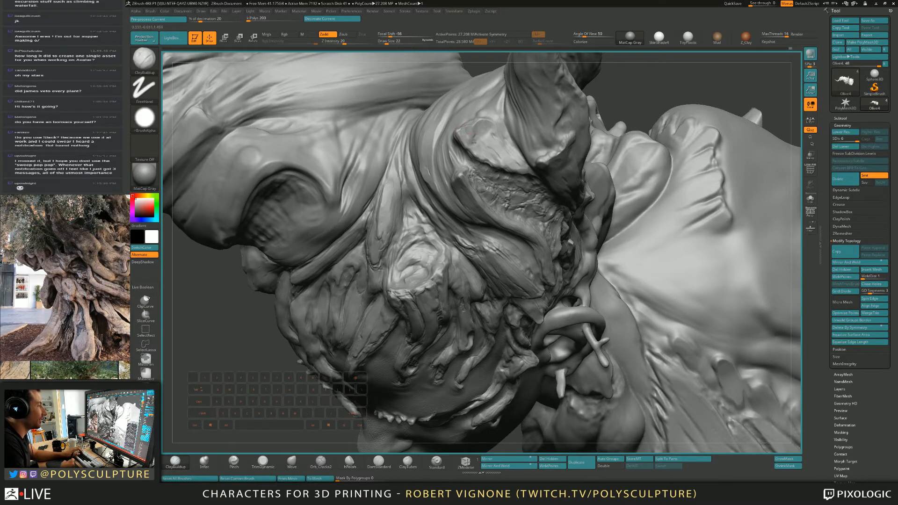
pyautogui.press('4')
pyautogui.press('1')
pyautogui.moveTo(499, 141)
pyautogui.mouseDown(button='right')
pyautogui.moveTo(497, 127)
pyautogui.moveTo(530, 149)
pyautogui.moveTo(505, 115)
pyautogui.moveTo(490, 149)
pyautogui.mouseUp(button='right')
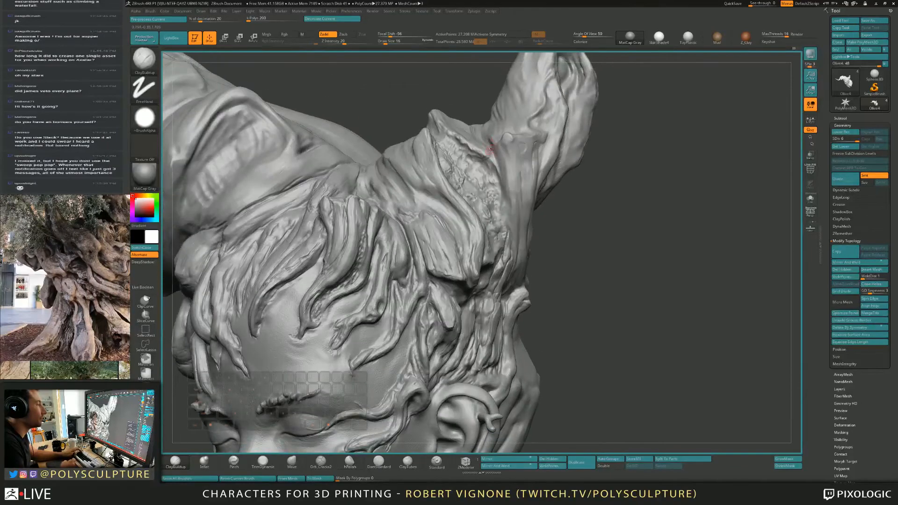
# Step: Add a ClayBuildup ridge at draw size 16 down the horn's front edge beside the pitted hollow, and carve grooves below it
pyautogui.moveTo(498, 155); pyautogui.dragTo(509, 189)
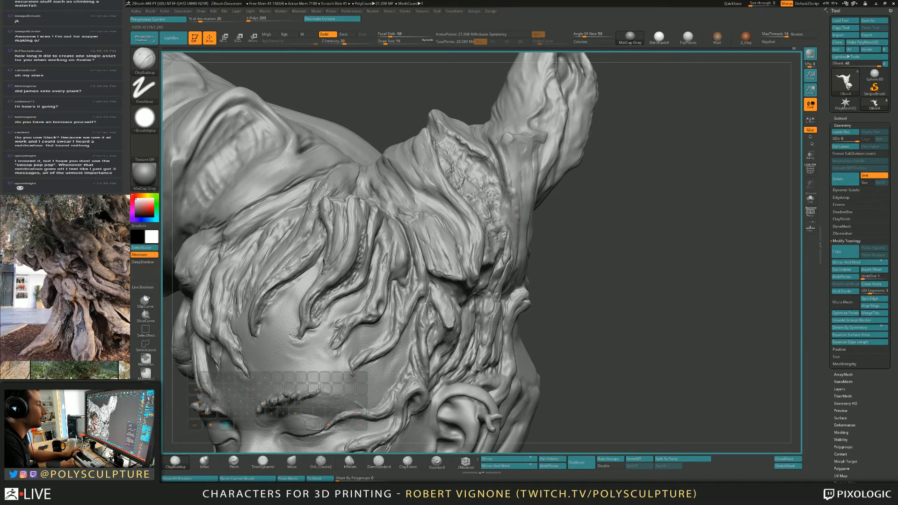
pyautogui.moveTo(513, 222)
pyautogui.keyDown('alt'); pyautogui.mouseDown()
pyautogui.moveTo(506, 207)
pyautogui.moveTo(509, 224)
pyautogui.mouseUp(); pyautogui.keyUp('alt')
pyautogui.keyDown('alt'); pyautogui.moveTo(515, 255); pyautogui.dragTo(513, 261); pyautogui.keyUp('alt')
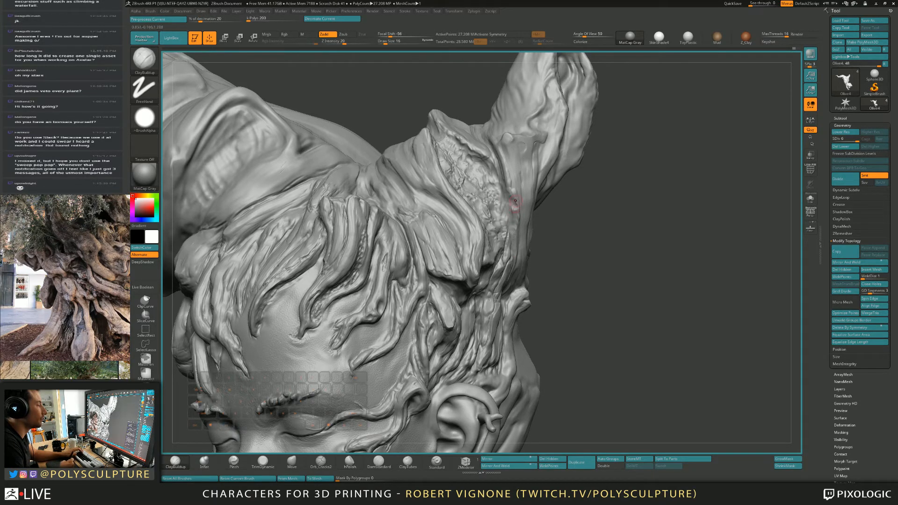
pyautogui.moveTo(516, 193); pyautogui.dragTo(513, 189, button='right')
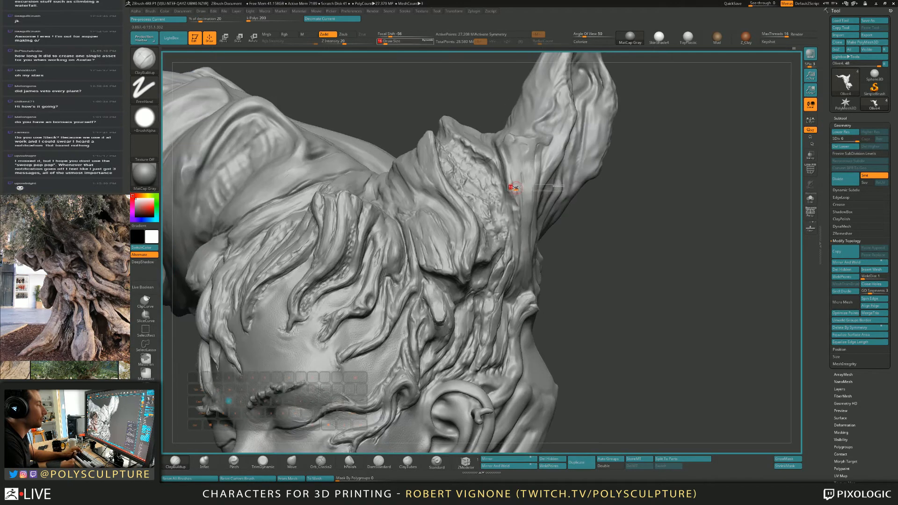
pyautogui.press('[')
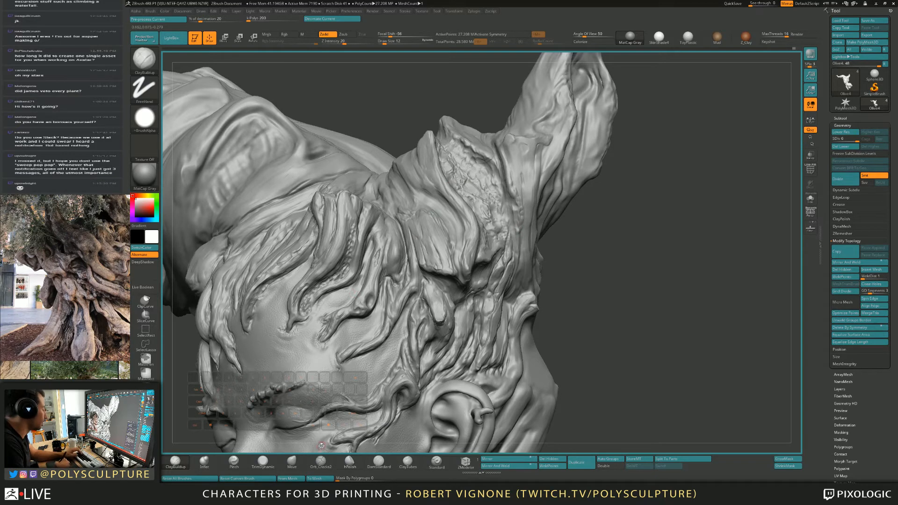
# Step: Polish the bark beside the hollow with hPolish, and build the ledge into a broad plate with ClayBuildup at draw size 25
pyautogui.click(350, 462)
pyautogui.press(']')
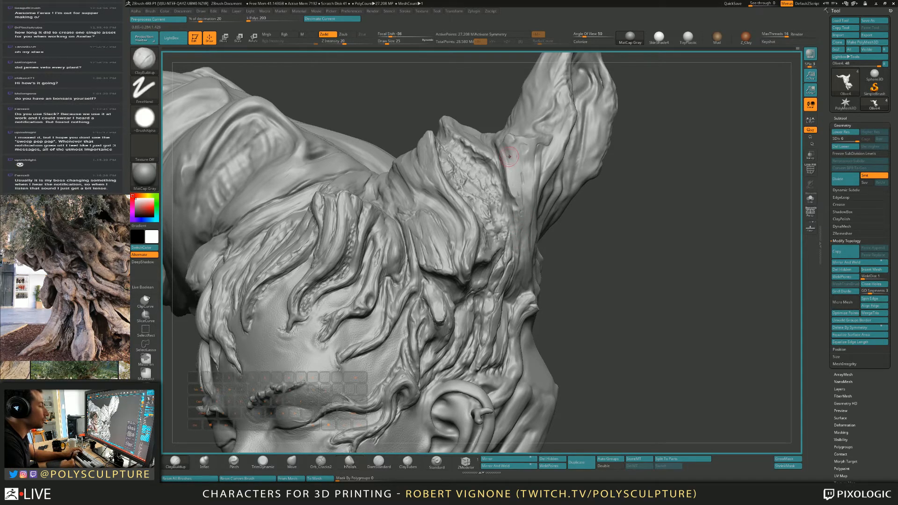
pyautogui.press('b')
pyautogui.press('c')
pyautogui.press('b')
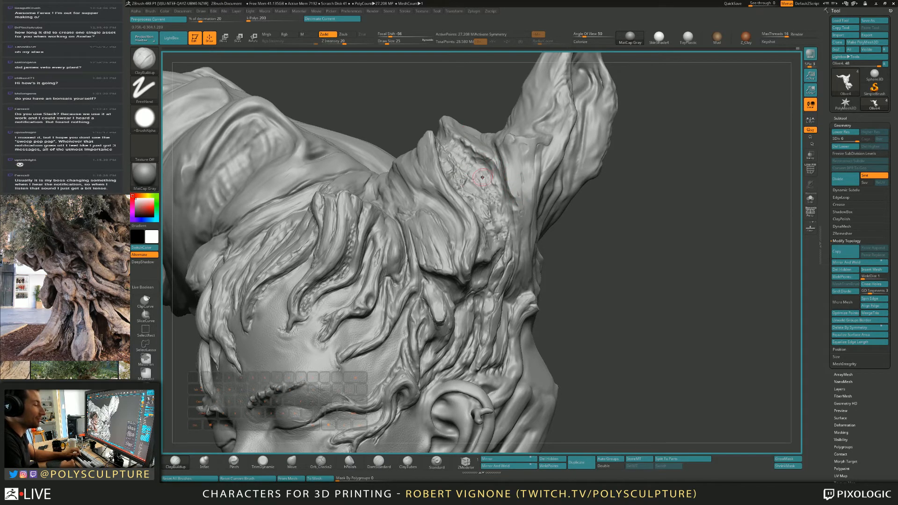
pyautogui.moveTo(479, 178)
pyautogui.mouseDown(button='right')
pyautogui.moveTo(488, 171)
pyautogui.moveTo(478, 167)
pyautogui.mouseUp(button='right')
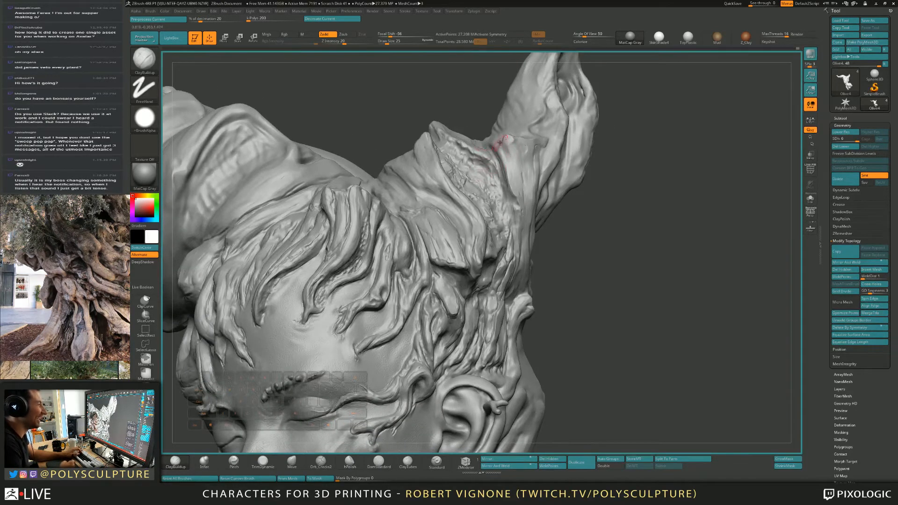
pyautogui.moveTo(509, 165)
pyautogui.mouseDown()
pyautogui.moveTo(508, 141)
pyautogui.moveTo(514, 171)
pyautogui.moveTo(518, 145)
pyautogui.moveTo(522, 165)
pyautogui.moveTo(526, 143)
pyautogui.moveTo(529, 163)
pyautogui.mouseUp()
# Step: Flatten the plate and the bark below it with TrimDynamic at draw sizes 25 and 22, adding ClayBuildup strokes at 17
pyautogui.press('4')
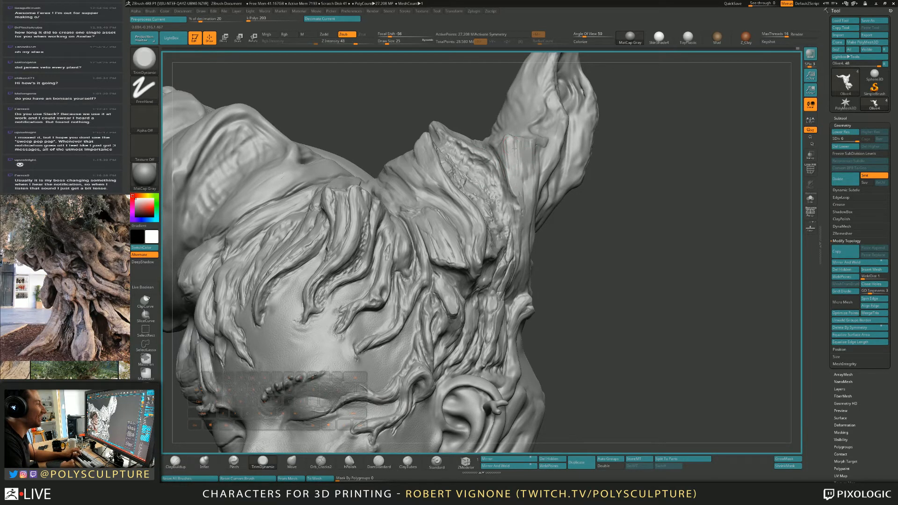
pyautogui.moveTo(612, 205); pyautogui.dragTo(538, 213)
pyautogui.press('s')
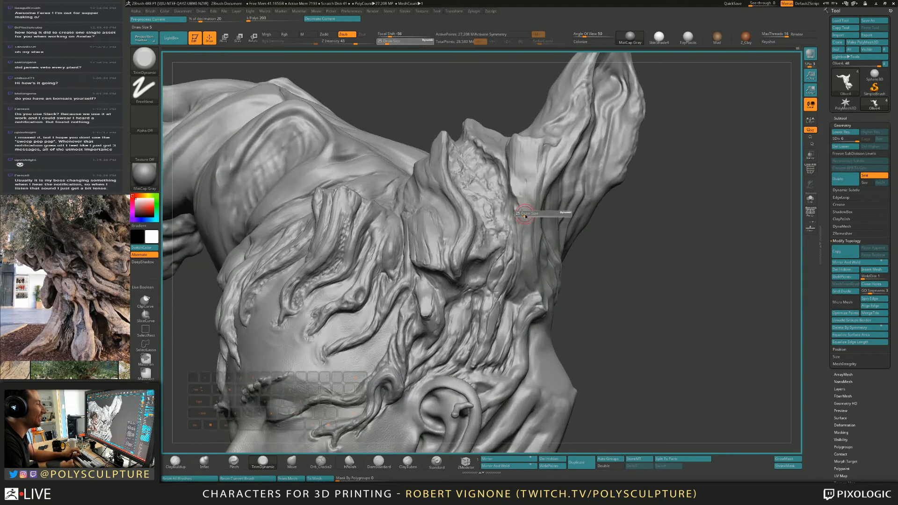
pyautogui.click(523, 214)
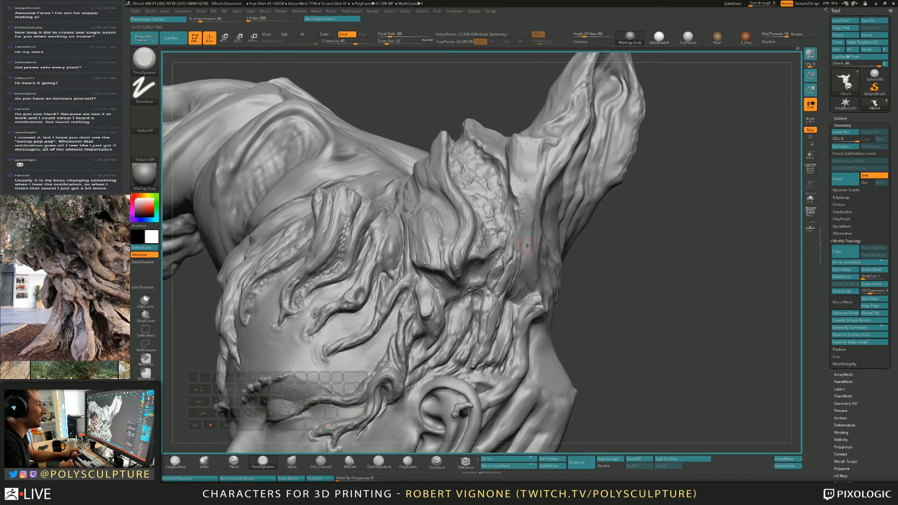
pyautogui.press('1')
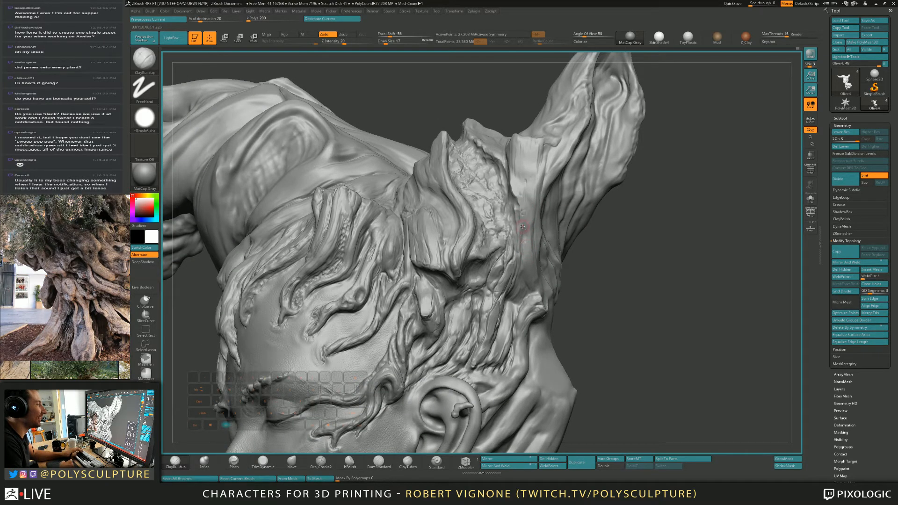
pyautogui.press('4')
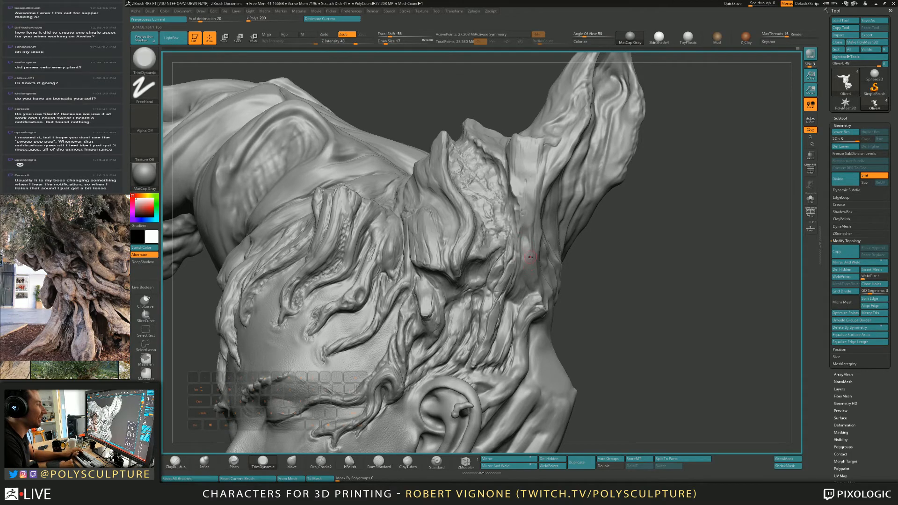
# Step: Flatten the bark at the lower end of the pitted hollow with TrimDynamic at draw size 12
pyautogui.moveTo(529, 257); pyautogui.dragTo(518, 190, button='right')
pyautogui.press('s')
pyautogui.press('s')
pyautogui.moveTo(481, 218); pyautogui.dragTo(479, 218)
pyautogui.press('4')
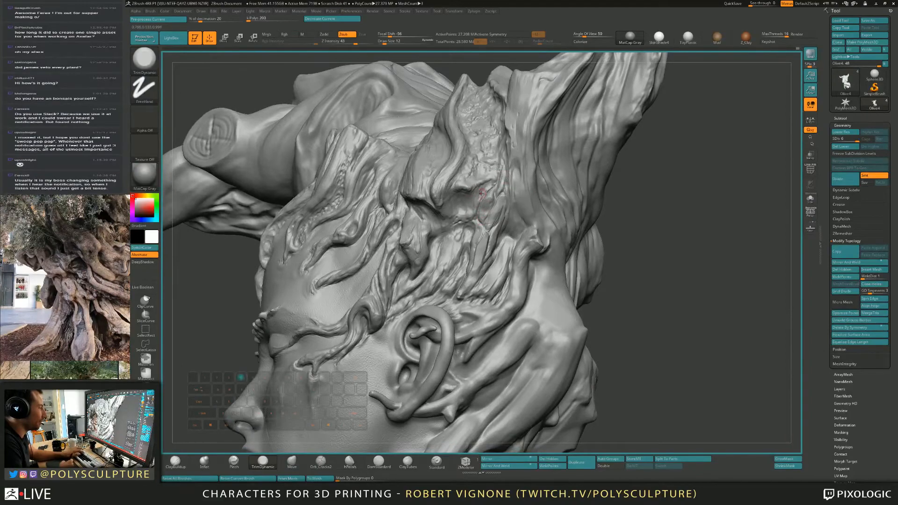
# Step: Trim facets into the fine strands below the pitted hollow with TrimDynamic at draw size 7
pyautogui.press('4')
pyautogui.moveTo(488, 226)
pyautogui.mouseDown(button='right')
pyautogui.moveTo(507, 222)
pyautogui.moveTo(500, 253)
pyautogui.mouseUp(button='right')
pyautogui.press('s')
pyautogui.moveTo(480, 224); pyautogui.dragTo(460, 235)
pyautogui.press('4')
pyautogui.press('s')
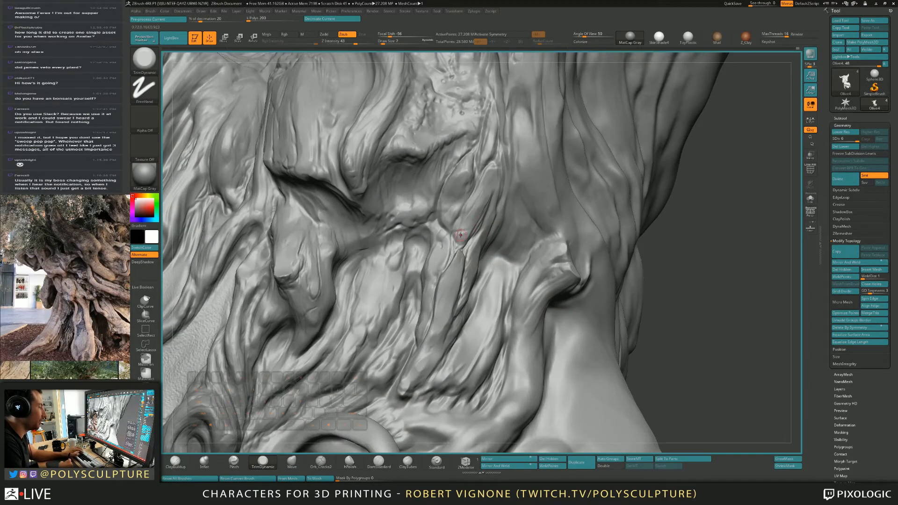
# Step: Add small ClayBuildup strokes at draw size 7 where the strands meet below the hollow, and flatten them with TrimDynamic
pyautogui.press('b')
pyautogui.press('c')
pyautogui.press('b')
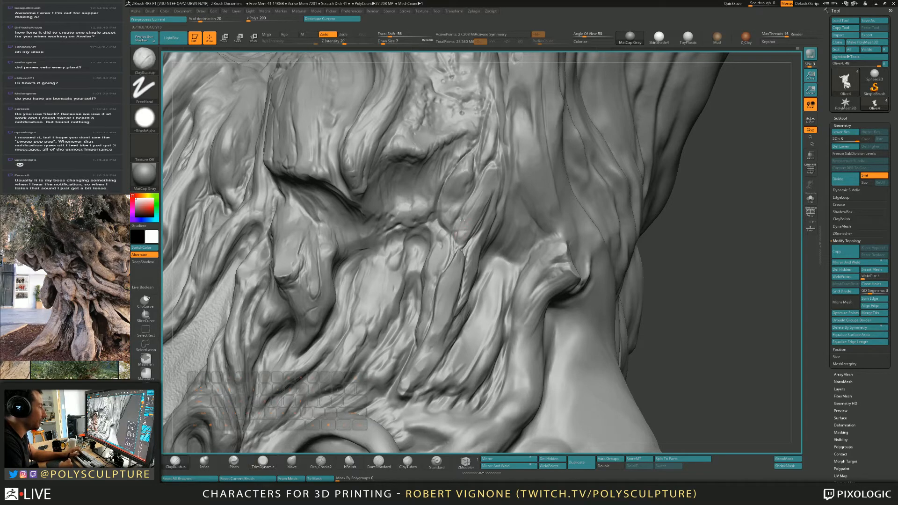
pyautogui.press('b')
pyautogui.press('t')
pyautogui.press('d')
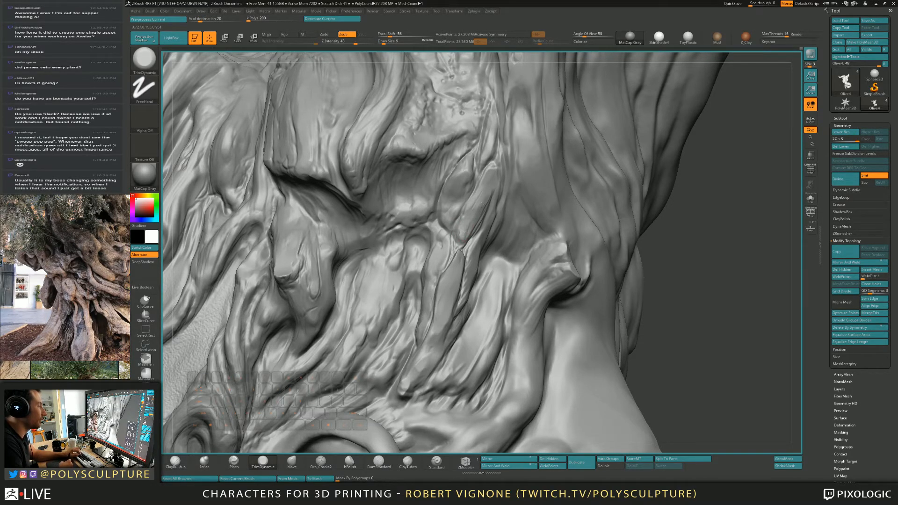
# Step: Sculpt fine bark around the recess under the pitted hollow with ClayBuildup, and flatten its outer edge with TrimDynamic at draw size 16
pyautogui.moveTo(494, 237)
pyautogui.keyDown('alt'); pyautogui.mouseDown(button='right')
pyautogui.moveTo(472, 206)
pyautogui.moveTo(501, 203)
pyautogui.moveTo(471, 217)
pyautogui.moveTo(469, 239)
pyautogui.mouseUp(button='right'); pyautogui.keyUp('alt')
pyautogui.press('b')
pyautogui.press('c')
pyautogui.press('b')
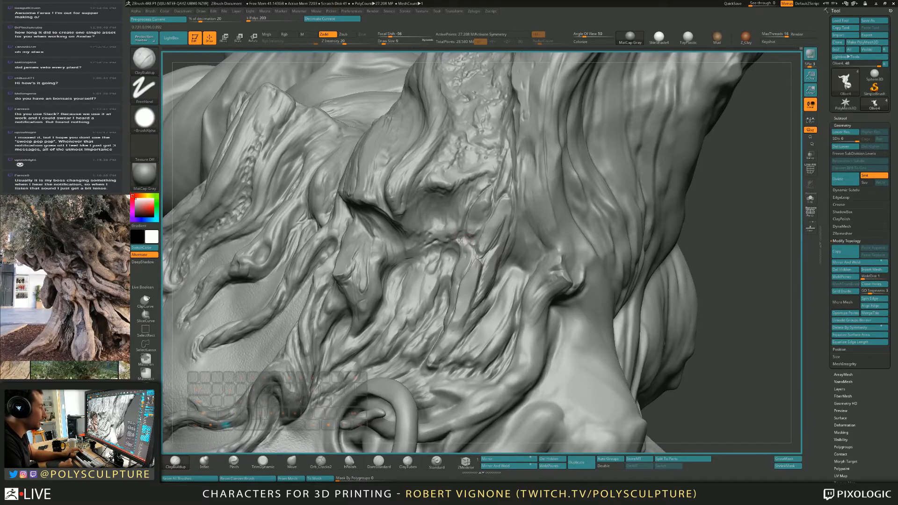
pyautogui.moveTo(459, 240); pyautogui.dragTo(471, 212, button='right')
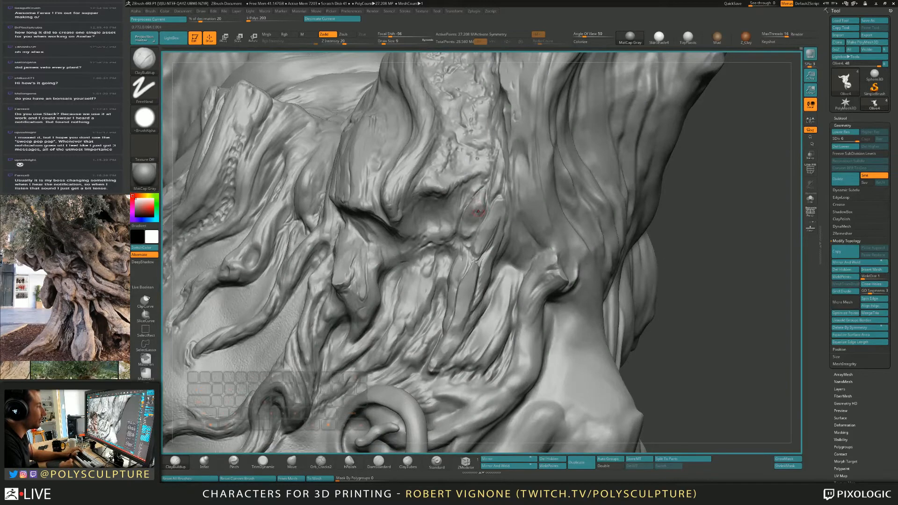
pyautogui.press('4')
pyautogui.press('s')
pyautogui.moveTo(475, 210); pyautogui.dragTo(479, 210)
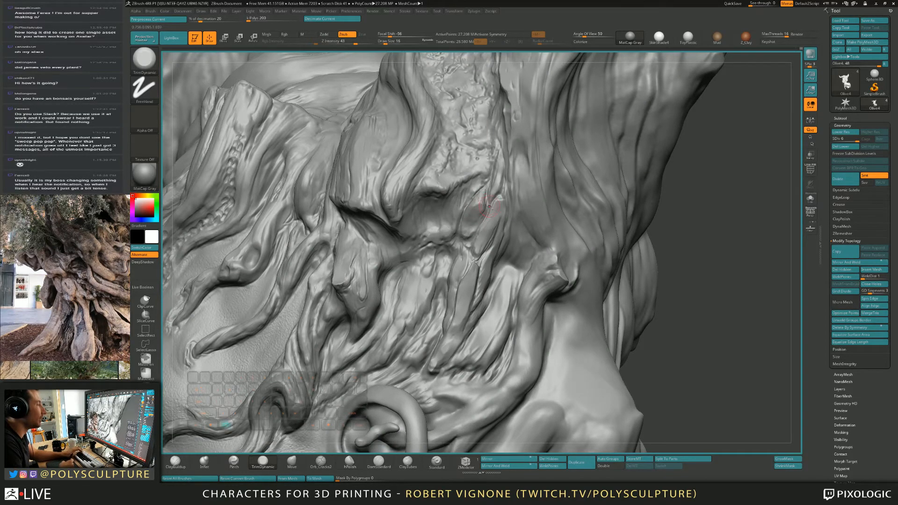
# Step: Build up the recess under the pitted hollow with ClayBuildup at draw size 22, and adjust its shape with the Move brush
pyautogui.keyDown('alt'); pyautogui.moveTo(489, 206); pyautogui.dragTo(495, 196, button='right'); pyautogui.keyUp('alt')
pyautogui.press('1')
pyautogui.press('s')
pyautogui.moveTo(457, 210); pyautogui.dragTo(459, 212)
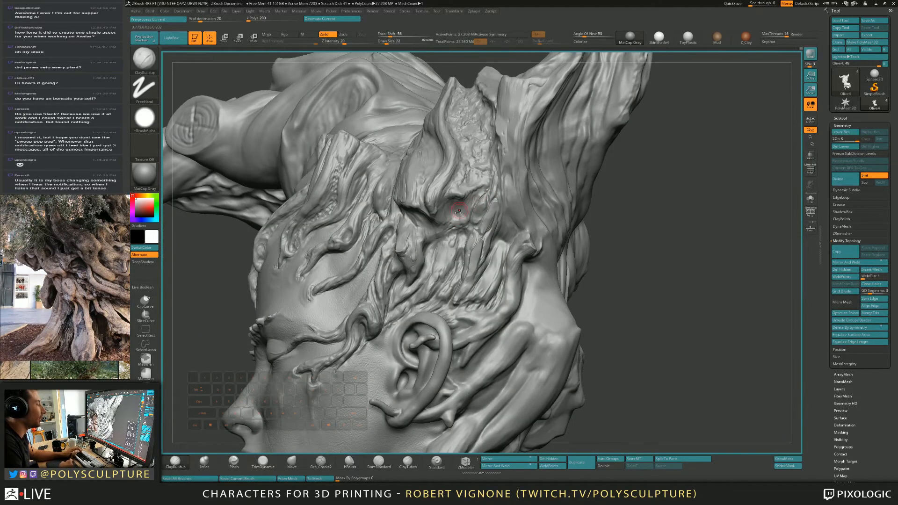
pyautogui.moveTo(458, 212)
pyautogui.mouseDown(button='right')
pyautogui.moveTo(463, 182)
pyautogui.moveTo(455, 201)
pyautogui.mouseUp(button='right')
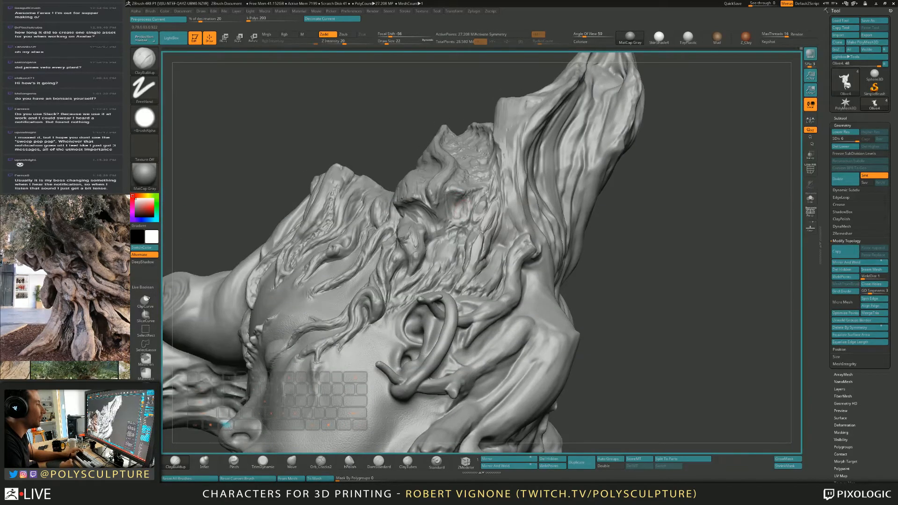
pyautogui.press('5')
pyautogui.moveTo(484, 193); pyautogui.dragTo(458, 198, button='right')
# Step: Sculpt the ledge and strands at the hollow's lower end with ClayBuildup at draw size 14, flattening them with TrimDynamic
pyautogui.press('1')
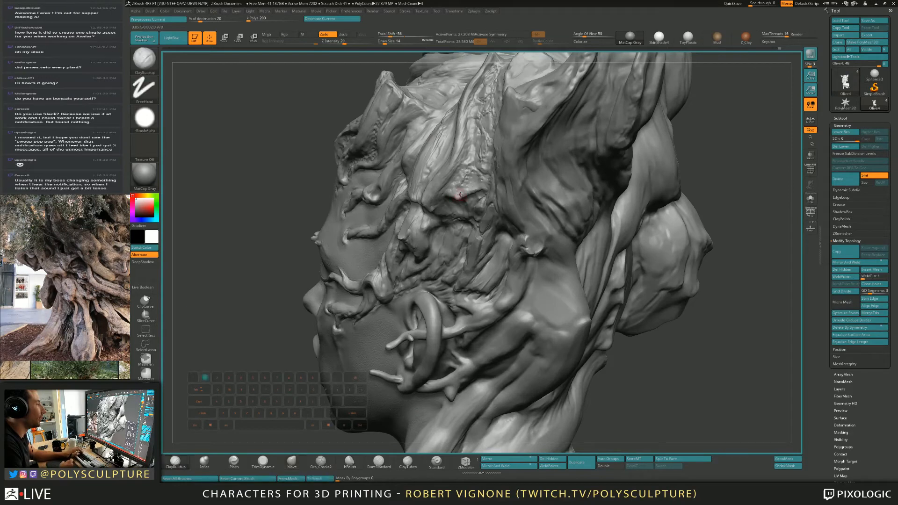
pyautogui.press('[')
pyautogui.press('4')
pyautogui.moveTo(462, 194)
pyautogui.mouseDown(button='right')
pyautogui.moveTo(481, 198)
pyautogui.moveTo(496, 187)
pyautogui.moveTo(521, 211)
pyautogui.moveTo(499, 206)
pyautogui.moveTo(477, 227)
pyautogui.moveTo(486, 210)
pyautogui.mouseUp(button='right')
pyautogui.press('s')
pyautogui.press('s')
pyautogui.press('s')
pyautogui.moveTo(486, 210)
pyautogui.mouseDown()
pyautogui.moveTo(478, 196)
pyautogui.moveTo(473, 220)
pyautogui.mouseUp()
pyautogui.press('1')
pyautogui.moveTo(473, 151); pyautogui.dragTo(474, 223)
pyautogui.moveTo(433, 170); pyautogui.dragTo(501, 204, button='right')
pyautogui.press('[')
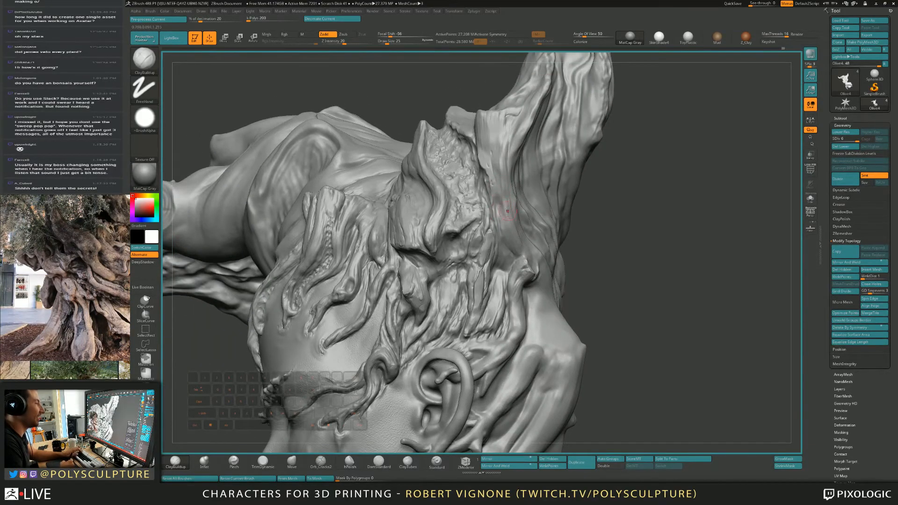
# Step: Flatten the horn's side beside the hollow with TrimDynamic, and layer bark strands over it with ClayBuildup at draw size 25
pyautogui.press('b')
pyautogui.press('t')
pyautogui.press('d')
pyautogui.moveTo(506, 218)
pyautogui.mouseDown(button='right')
pyautogui.moveTo(497, 200)
pyautogui.moveTo(500, 210)
pyautogui.mouseUp(button='right')
pyautogui.press('b')
pyautogui.press('c')
pyautogui.press('b')
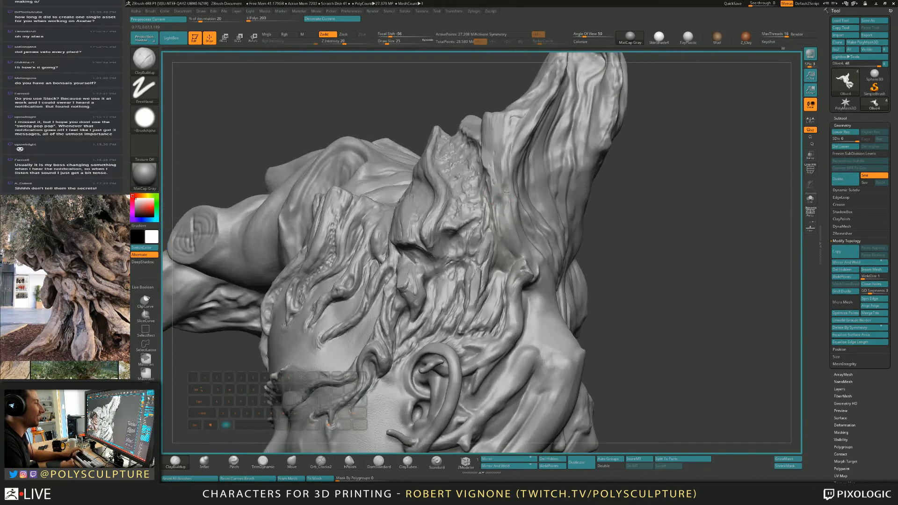
# Step: Refine the bark strands on the horn's base beside the hollow, alternating TrimDynamic flattening with ClayBuildup strokes
pyautogui.press('b')
pyautogui.press('t')
pyautogui.press('d')
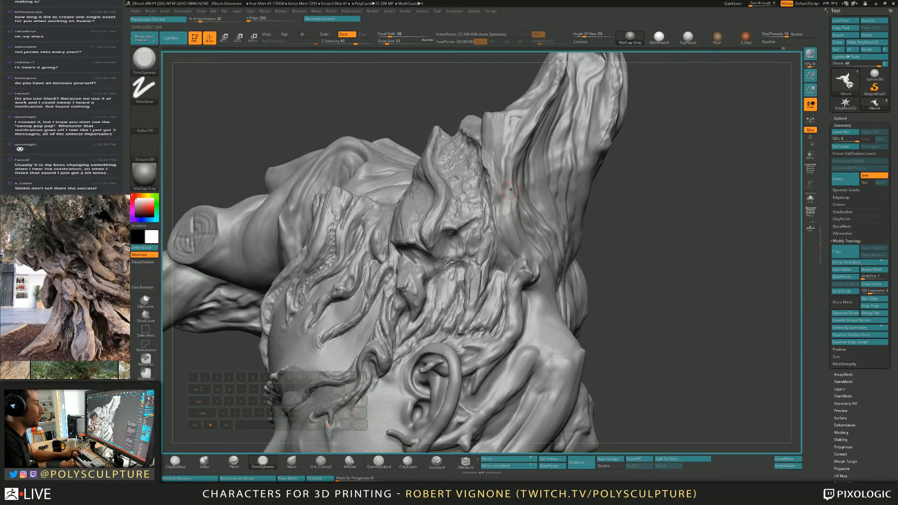
pyautogui.moveTo(513, 169); pyautogui.dragTo(512, 170, button='right')
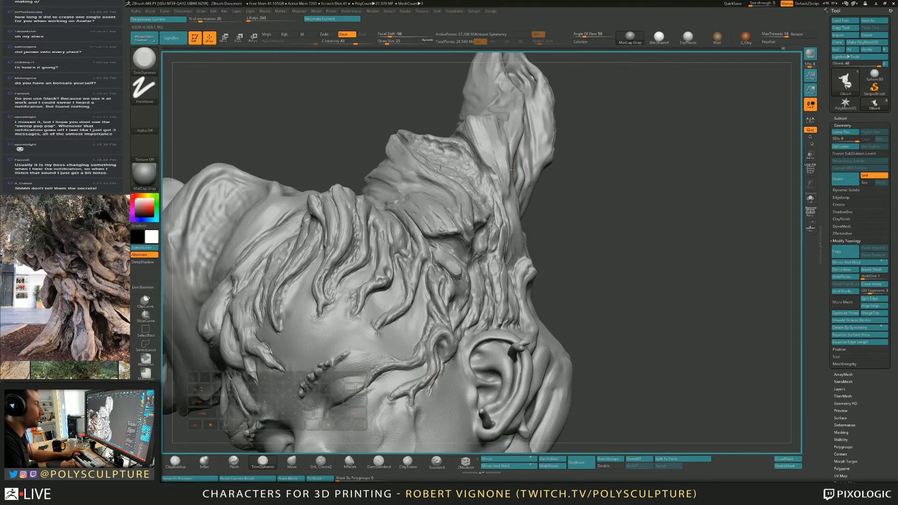
pyautogui.moveTo(512, 137); pyautogui.dragTo(506, 157, button='right')
pyautogui.press('b')
pyautogui.press('c')
pyautogui.press('b')
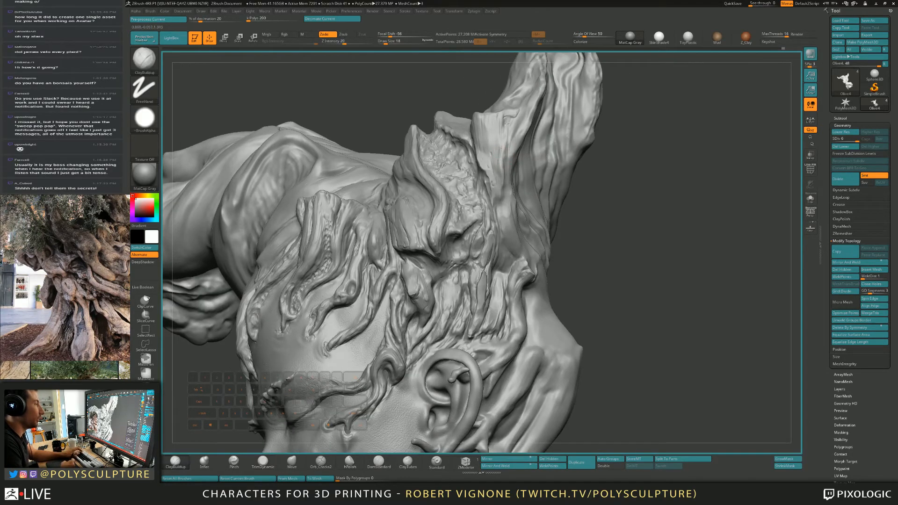
pyautogui.press('b')
pyautogui.press('t')
pyautogui.press('d')
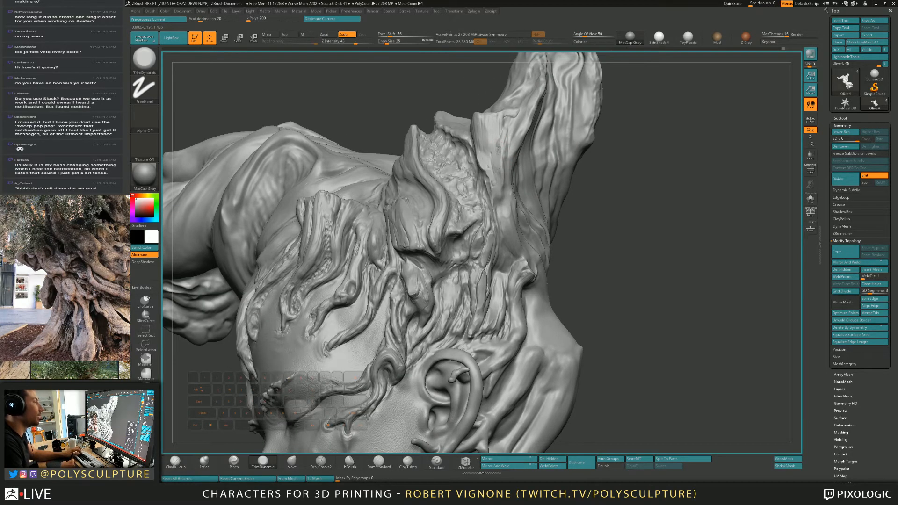
pyautogui.moveTo(508, 181); pyautogui.dragTo(501, 196, button='right')
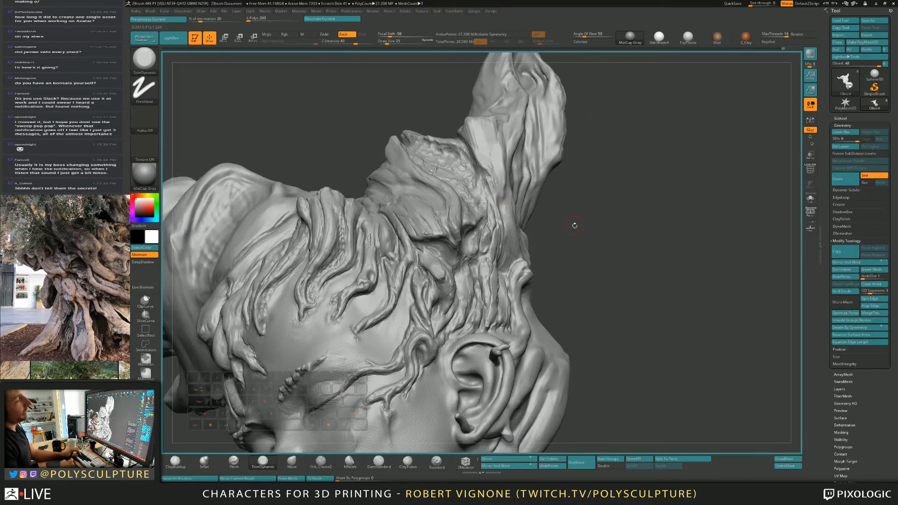
pyautogui.moveTo(574, 225)
pyautogui.mouseDown(button='right')
pyautogui.moveTo(524, 184)
pyautogui.moveTo(575, 202)
pyautogui.moveTo(536, 204)
pyautogui.moveTo(550, 218)
pyautogui.moveTo(556, 252)
pyautogui.mouseUp(button='right')
# Step: Flatten the lower strand ends above the ear with TrimDynamic at draw size 14, and build them up with ClayBuildup
pyautogui.moveTo(567, 180)
pyautogui.keyDown('alt'); pyautogui.mouseDown(button='right')
pyautogui.moveTo(573, 201)
pyautogui.moveTo(559, 208)
pyautogui.mouseUp(button='right'); pyautogui.keyUp('alt')
pyautogui.press('s')
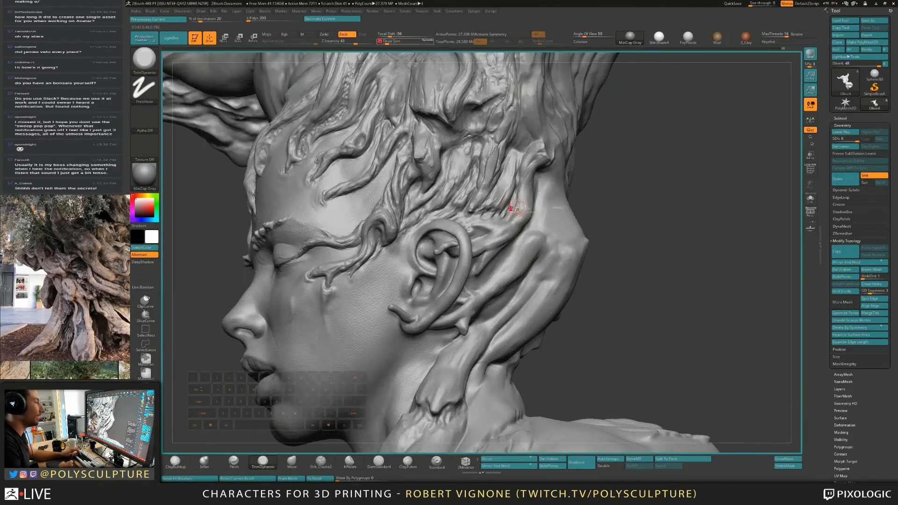
pyautogui.moveTo(517, 210); pyautogui.dragTo(512, 210)
pyautogui.moveTo(524, 208); pyautogui.dragTo(502, 198, button='right')
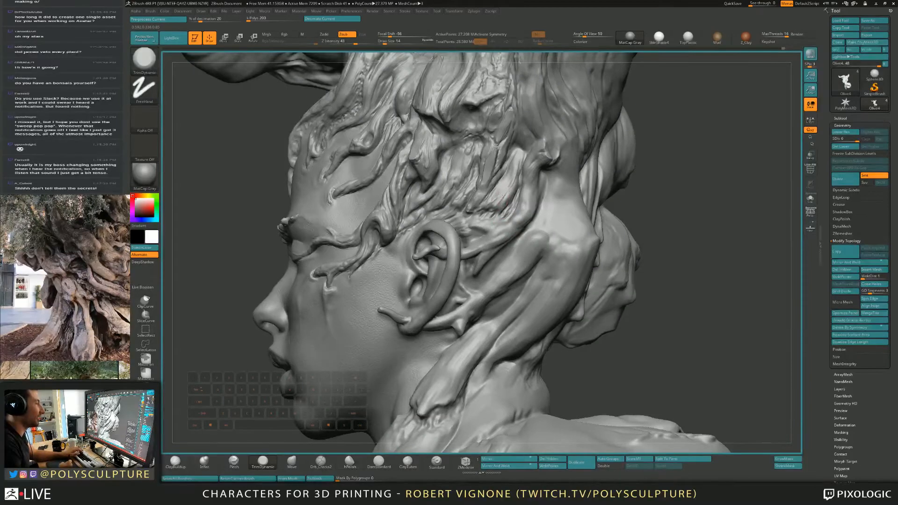
pyautogui.press('b')
pyautogui.press('c')
pyautogui.press('b')
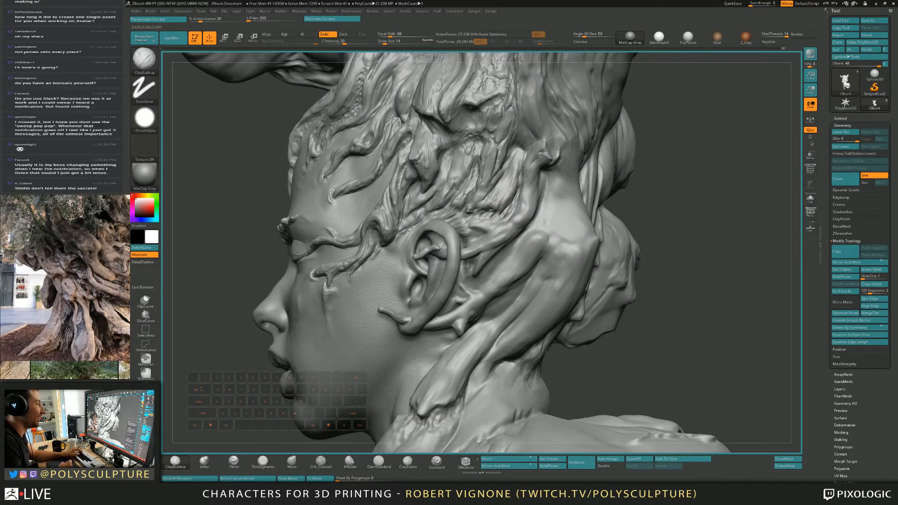
# Step: Trim the bark strands above the ear with TrimDynamic at draw size 23, and add clay with ClayBuildup
pyautogui.press('b')
pyautogui.press('t')
pyautogui.press('d')
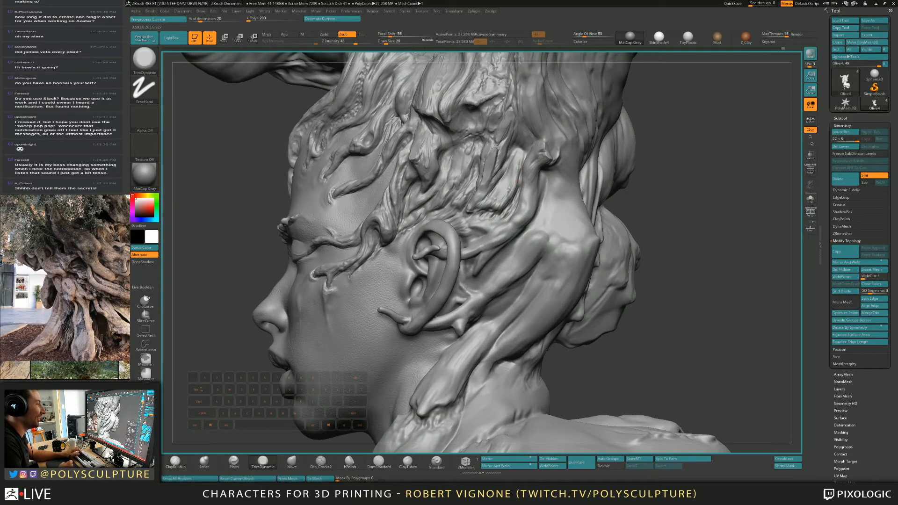
pyautogui.press('4')
pyautogui.moveTo(489, 201); pyautogui.dragTo(491, 201)
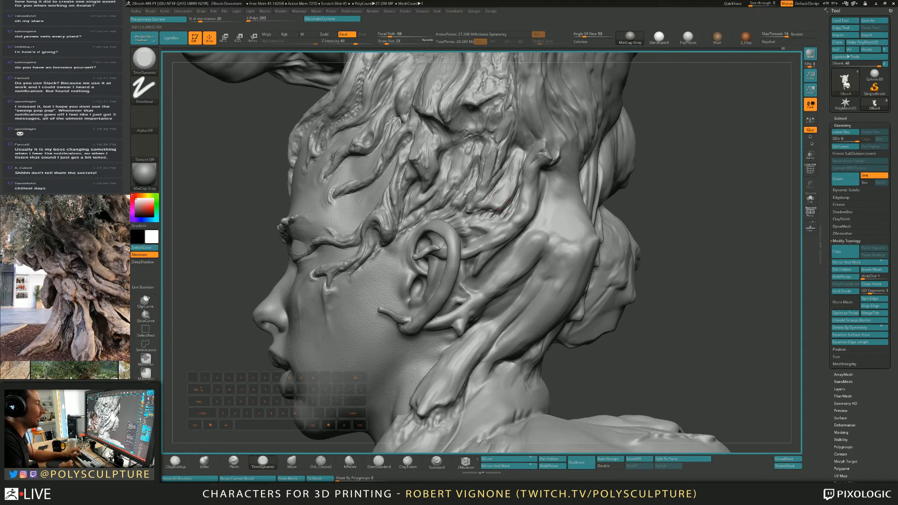
pyautogui.press('b')
pyautogui.press('c')
pyautogui.press('b')
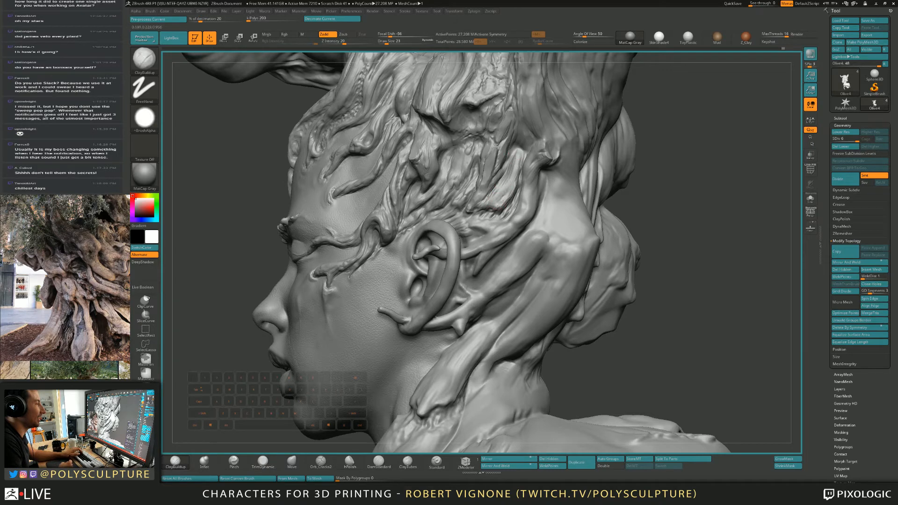
# Step: Carve fine cracks between the bark strands above the ear with the Orb_Cracks brush
pyautogui.press('b')
pyautogui.press('o')
pyautogui.press('c')
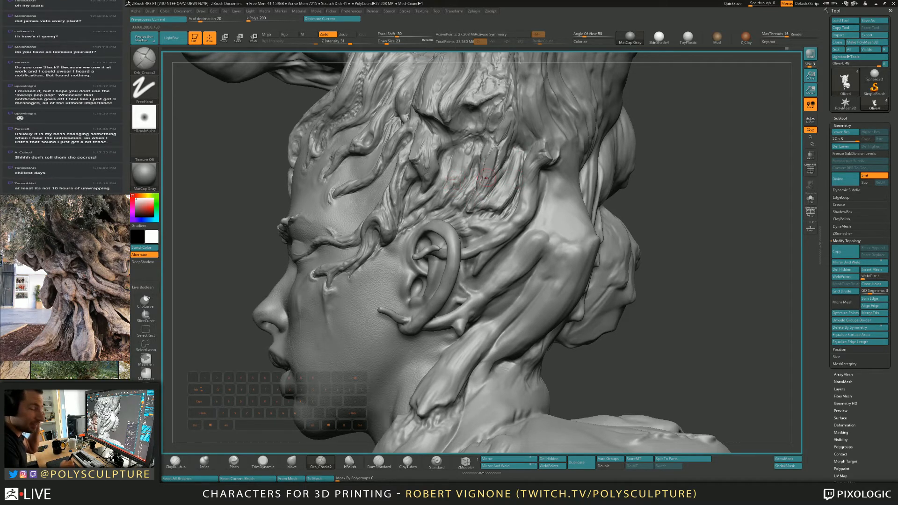
pyautogui.moveTo(504, 227)
pyautogui.mouseDown(button='right')
pyautogui.moveTo(561, 222)
pyautogui.moveTo(528, 255)
pyautogui.moveTo(547, 234)
pyautogui.moveTo(521, 200)
pyautogui.moveTo(506, 235)
pyautogui.moveTo(538, 216)
pyautogui.moveTo(549, 220)
pyautogui.moveTo(527, 223)
pyautogui.mouseUp(button='right')
pyautogui.press('s')
pyautogui.click(523, 219)
# Step: Layer bark strands above and behind the ear with ClayBuildup, raising the draw size to 29 for the strands behind it
pyautogui.press('b')
pyautogui.press('c')
pyautogui.press('b')
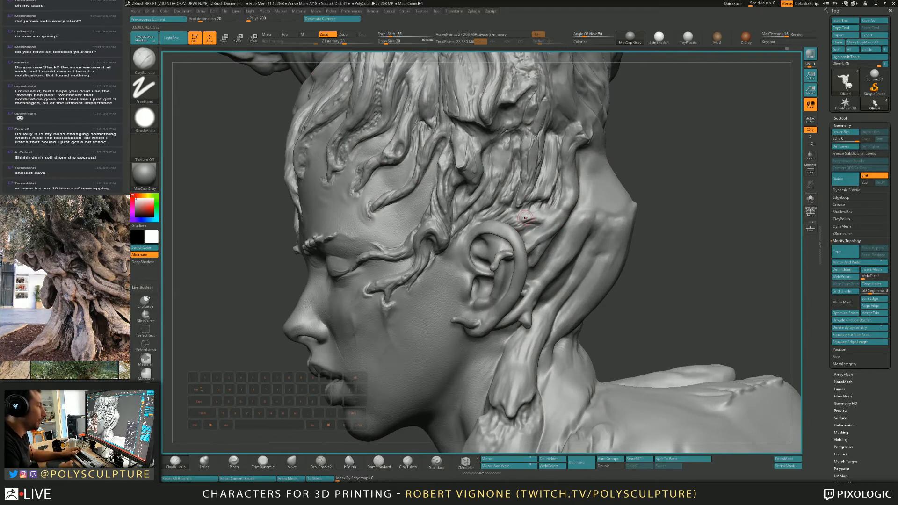
pyautogui.moveTo(554, 213)
pyautogui.mouseDown(button='right')
pyautogui.moveTo(532, 216)
pyautogui.moveTo(550, 229)
pyautogui.moveTo(568, 220)
pyautogui.mouseUp(button='right')
pyautogui.press('s')
pyautogui.moveTo(546, 262)
pyautogui.mouseDown()
pyautogui.moveTo(538, 262)
pyautogui.moveTo(569, 224)
pyautogui.mouseUp()
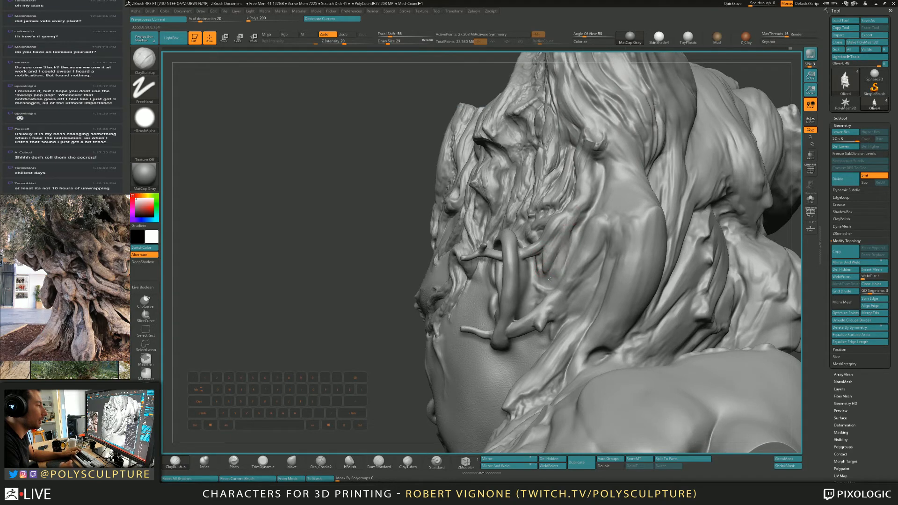
pyautogui.moveTo(553, 277); pyautogui.dragTo(579, 219)
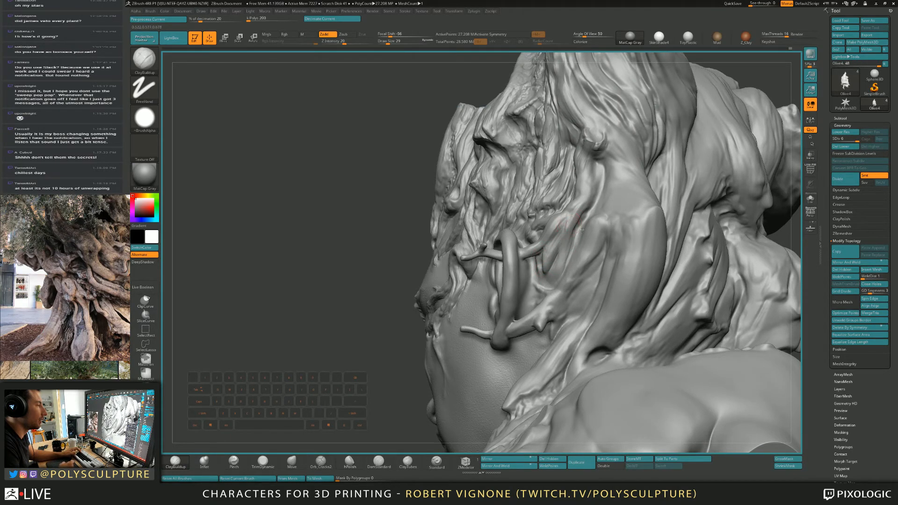
pyautogui.moveTo(579, 211); pyautogui.dragTo(561, 248, button='right')
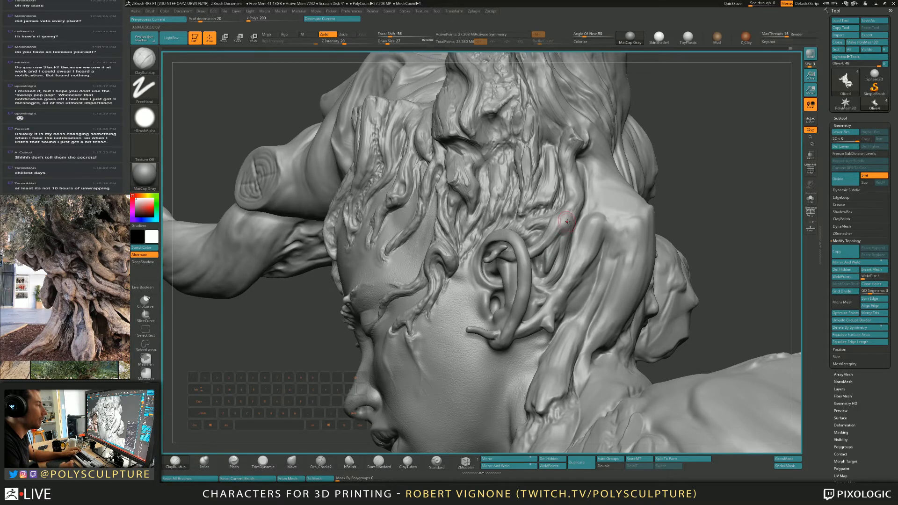
# Step: Flatten the strands behind the ear with TrimDynamic, and add clay to them with ClayBuildup at draw size 22
pyautogui.press('b')
pyautogui.press('t')
pyautogui.press('d')
pyautogui.press('[')
pyautogui.press('[')
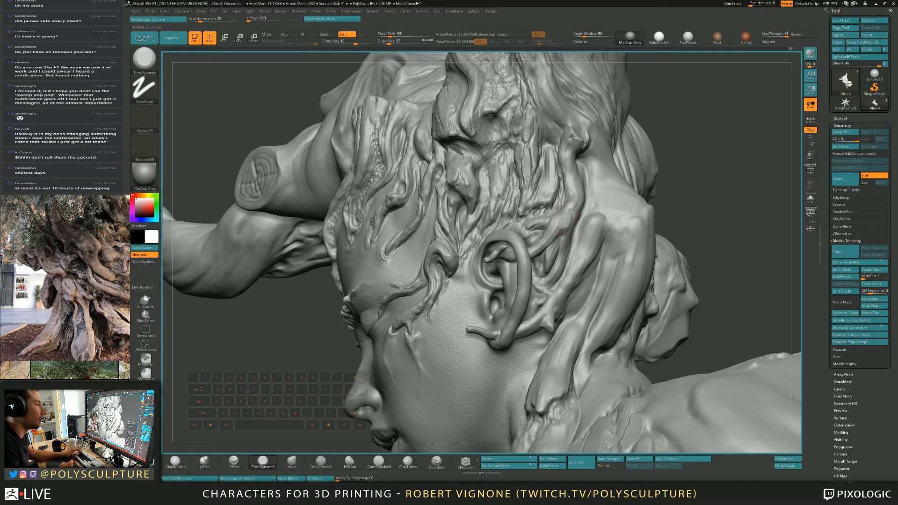
pyautogui.moveTo(553, 230)
pyautogui.mouseDown(button='right')
pyautogui.moveTo(532, 247)
pyautogui.moveTo(541, 239)
pyautogui.moveTo(525, 213)
pyautogui.moveTo(546, 205)
pyautogui.mouseUp(button='right')
pyautogui.press('1')
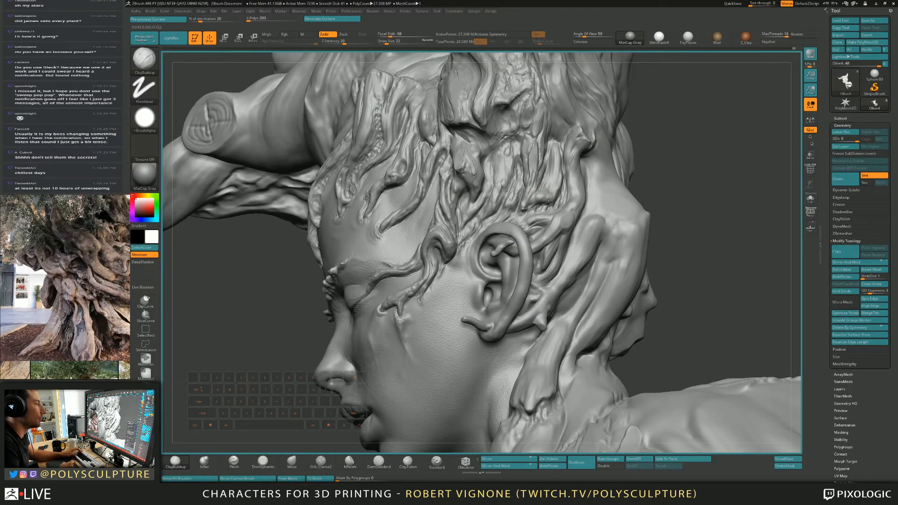
# Step: Flatten the strand ends above the ear with TrimDynamic at draw size 17, and touch them up with ClayBuildup
pyautogui.press('4')
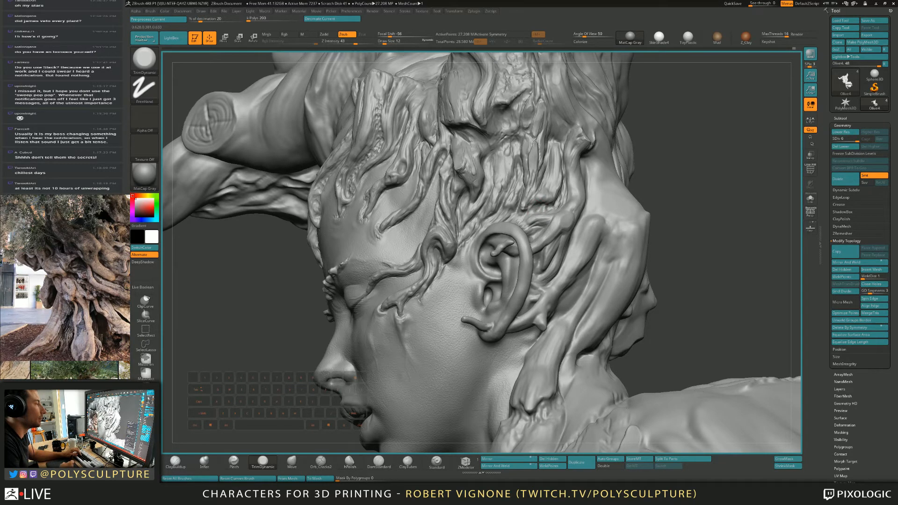
pyautogui.press(']')
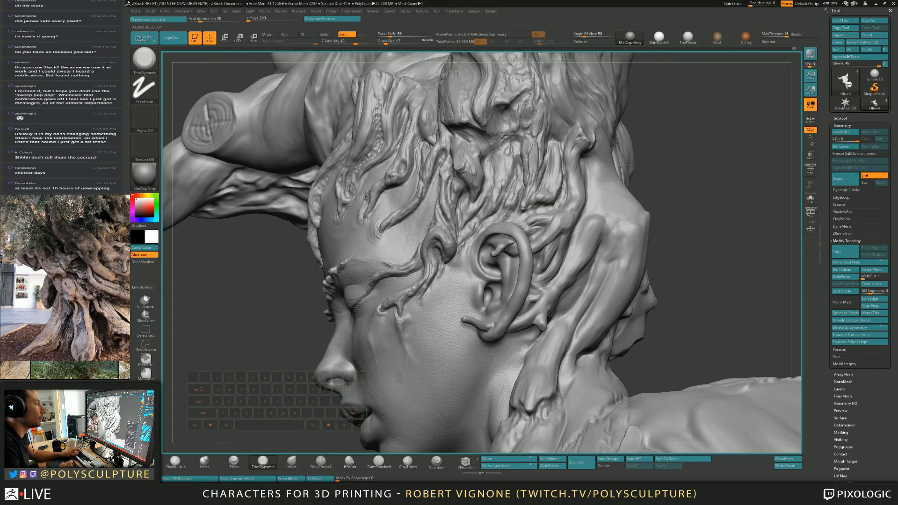
pyautogui.moveTo(514, 219)
pyautogui.mouseDown(button='right')
pyautogui.moveTo(501, 229)
pyautogui.moveTo(538, 192)
pyautogui.mouseUp(button='right')
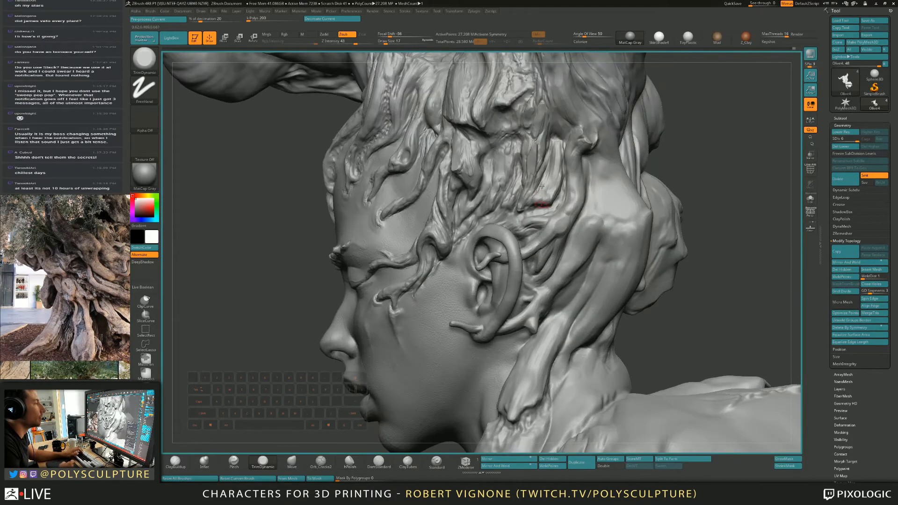
pyautogui.press('b')
pyautogui.press('c')
pyautogui.press('b')
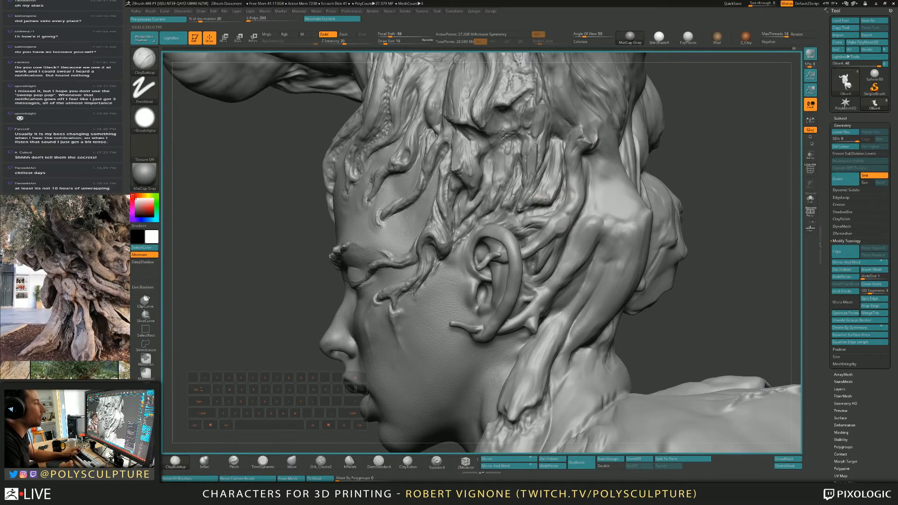
pyautogui.press('b')
pyautogui.press('t')
pyautogui.press('d')
pyautogui.moveTo(551, 227); pyautogui.dragTo(562, 261, button='right')
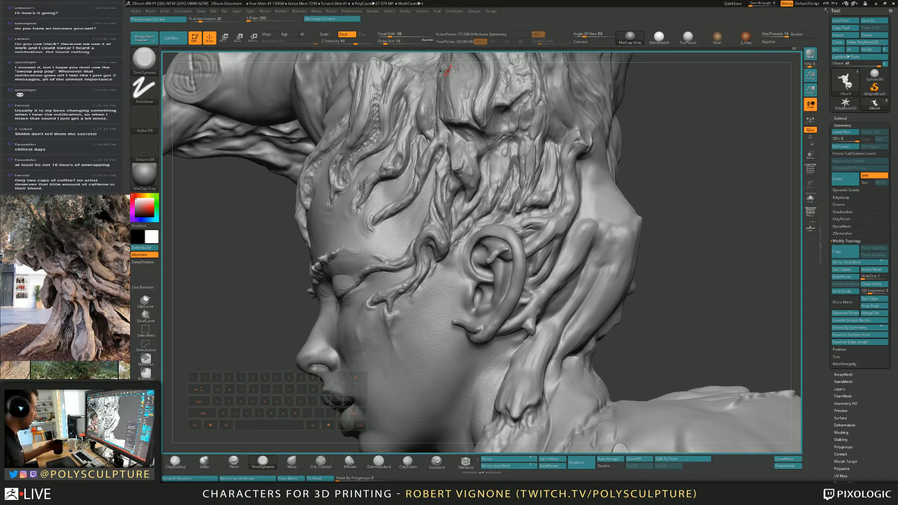
# Step: Build up the forked twig growing out of the ear with small ClayBuildup strokes along its stem
pyautogui.moveTo(664, 150); pyautogui.dragTo(532, 245)
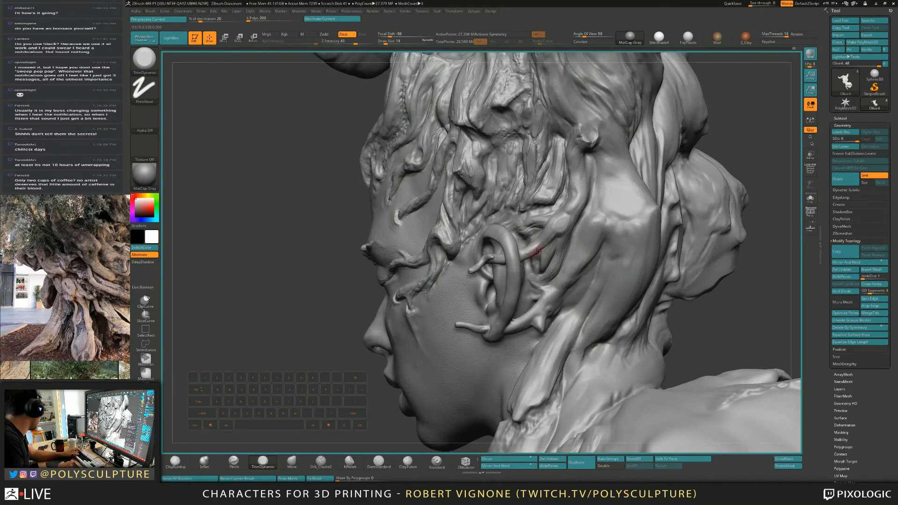
pyautogui.moveTo(299, 234); pyautogui.dragTo(518, 265)
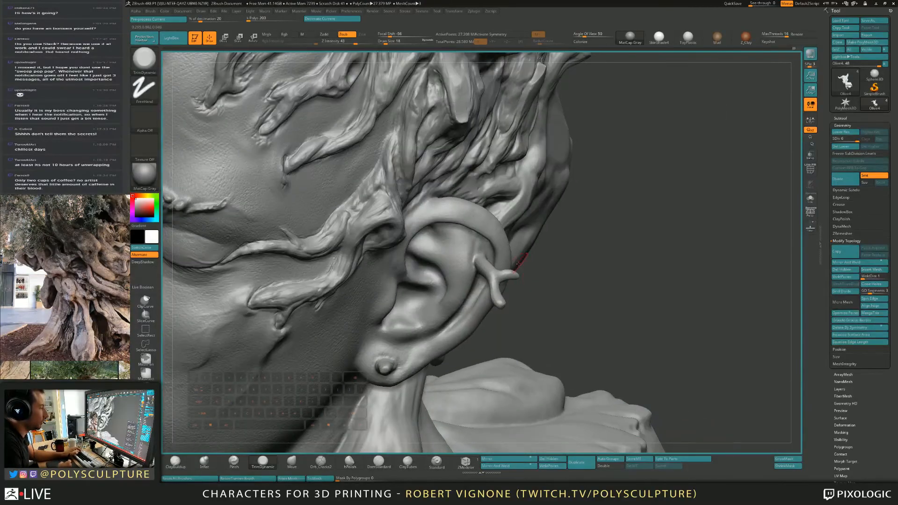
pyautogui.press('b')
pyautogui.press('c')
pyautogui.press('b')
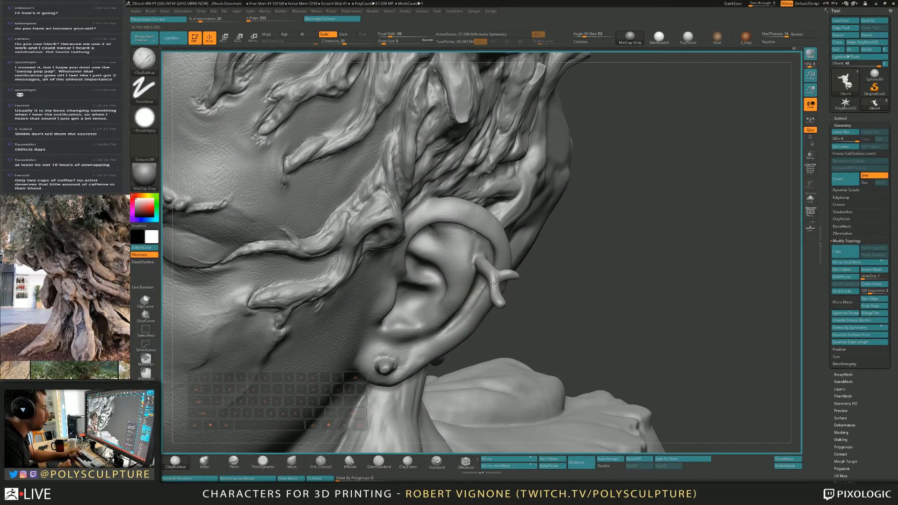
pyautogui.moveTo(497, 270); pyautogui.dragTo(495, 323, button='right')
pyautogui.press('s')
pyautogui.moveTo(494, 291); pyautogui.dragTo(489, 253)
pyautogui.moveTo(490, 255); pyautogui.dragTo(561, 236, button='right')
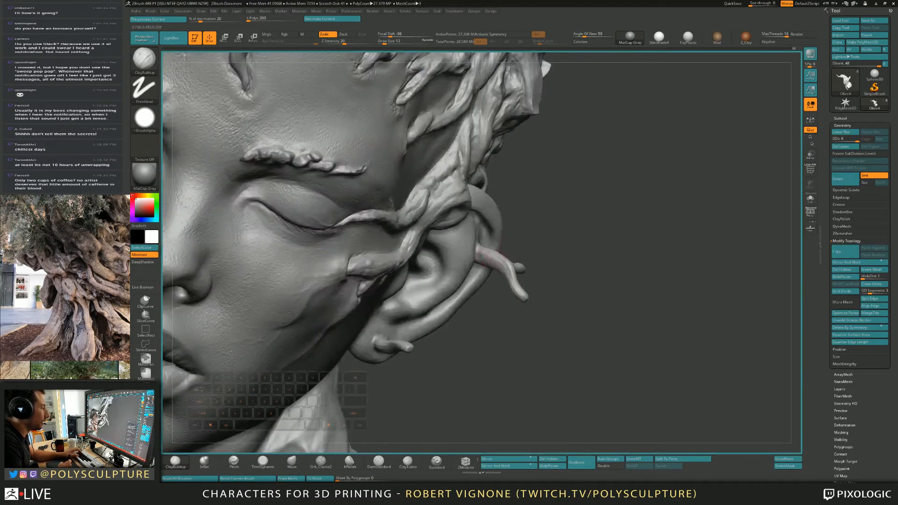
# Step: Shape the ear twig's stem and lower branch with further ClayBuildup strokes, adjusting the draw size as needed
pyautogui.moveTo(502, 268); pyautogui.dragTo(517, 290)
pyautogui.press('s')
pyautogui.moveTo(484, 251); pyautogui.dragTo(511, 278)
pyautogui.moveTo(512, 279); pyautogui.dragTo(522, 322, button='right')
pyautogui.press('s')
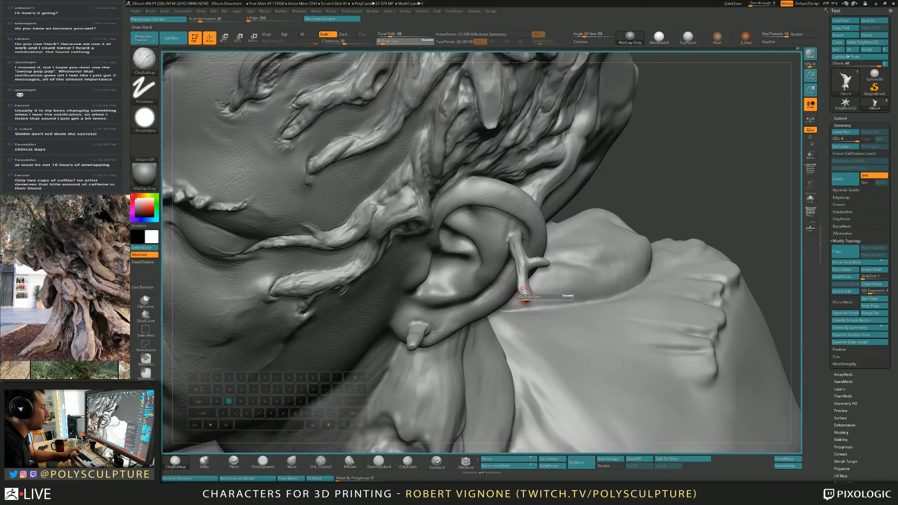
pyautogui.moveTo(524, 297); pyautogui.dragTo(532, 297)
pyautogui.moveTo(530, 296)
pyautogui.mouseDown(button='right')
pyautogui.moveTo(528, 323)
pyautogui.moveTo(563, 273)
pyautogui.mouseUp(button='right')
# Step: Flatten the end of the ear twig's long branch with TrimDynamic at draw size 14, working from several angles
pyautogui.press('2')
pyautogui.press('3')
pyautogui.moveTo(528, 296); pyautogui.dragTo(535, 302)
pyautogui.moveTo(534, 302); pyautogui.dragTo(527, 333, button='right')
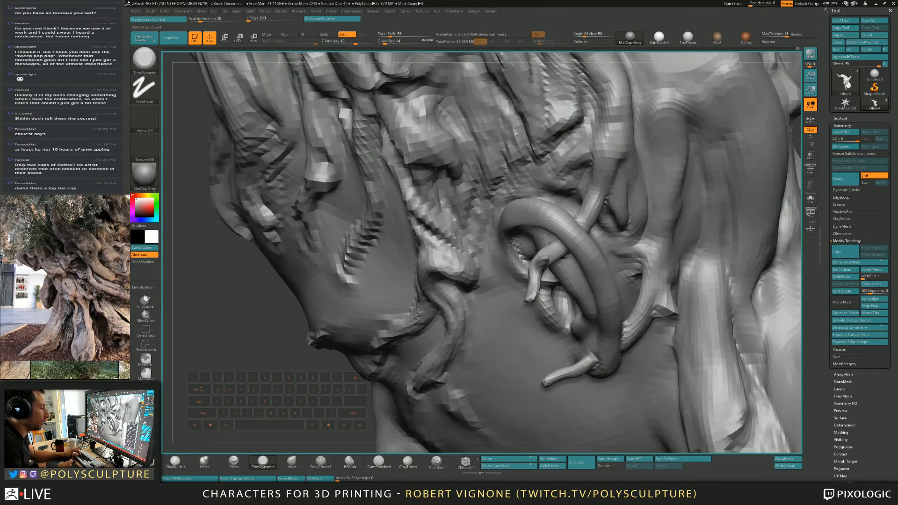
pyautogui.moveTo(530, 296); pyautogui.dragTo(531, 302)
pyautogui.moveTo(531, 302); pyautogui.dragTo(542, 329, button='right')
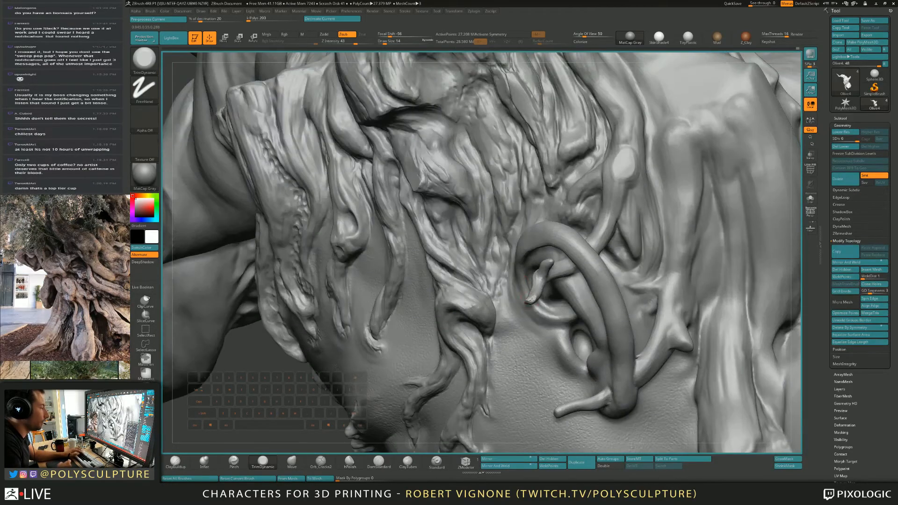
pyautogui.moveTo(531, 299); pyautogui.dragTo(533, 302)
pyautogui.moveTo(532, 302); pyautogui.dragTo(533, 251, button='right')
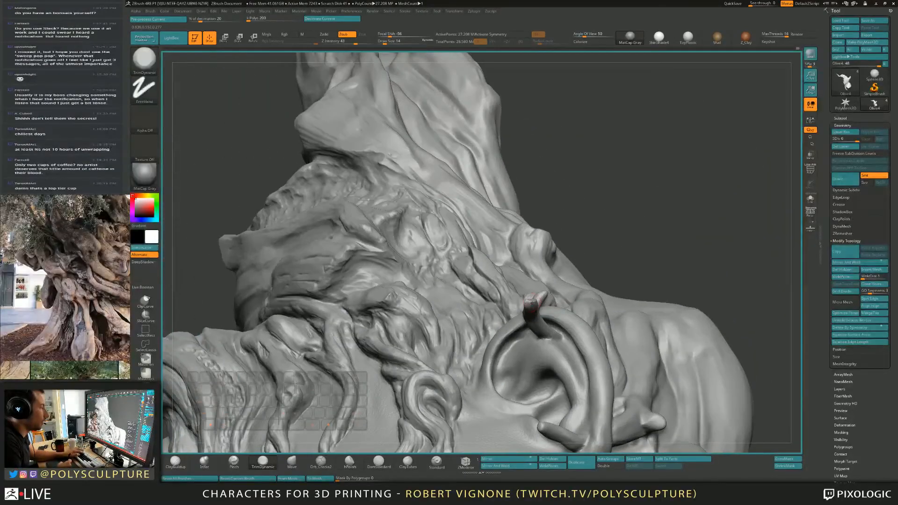
# Step: Thicken the end of the ear twig with the Inflate brush
pyautogui.moveTo(537, 297)
pyautogui.mouseDown(button='right')
pyautogui.moveTo(580, 245)
pyautogui.moveTo(579, 213)
pyautogui.mouseUp(button='right')
pyautogui.press('5')
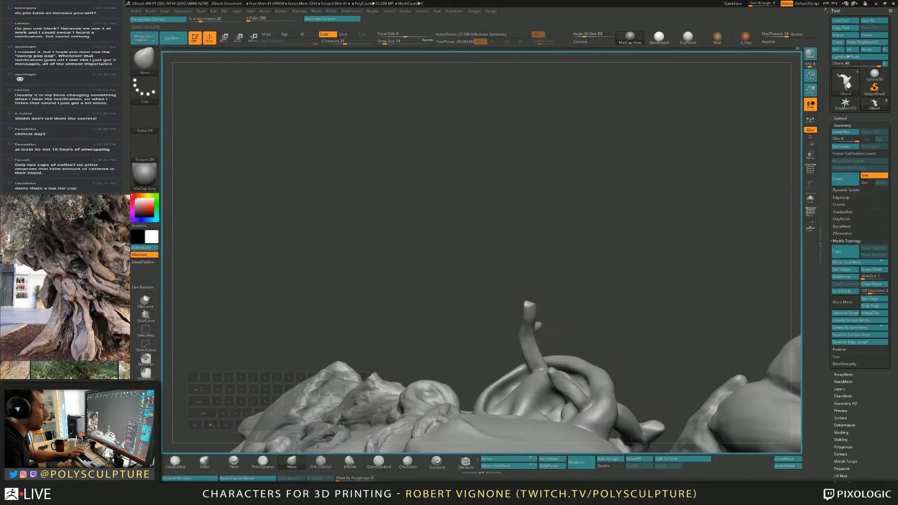
pyautogui.press('2')
pyautogui.moveTo(544, 281); pyautogui.dragTo(527, 321, button='right')
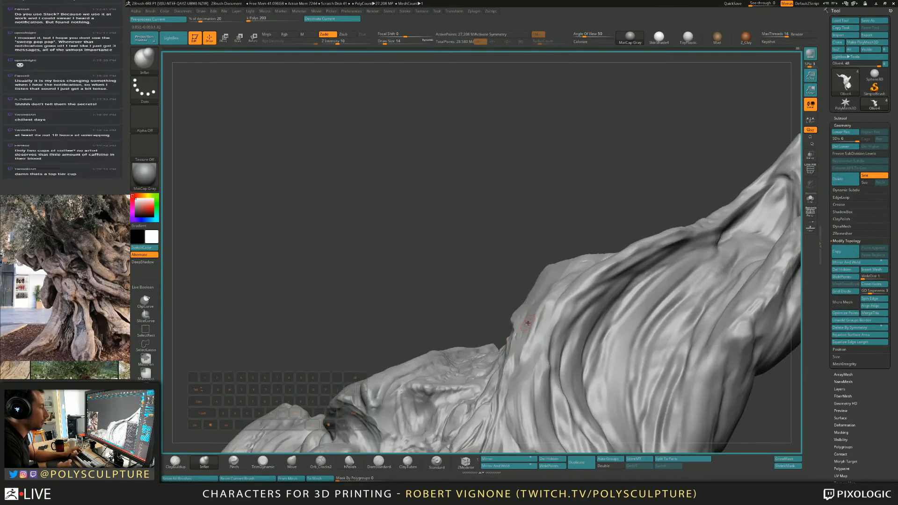
pyautogui.moveTo(516, 270); pyautogui.dragTo(472, 252, button='right')
pyautogui.press('f')
pyautogui.moveTo(529, 248)
pyautogui.mouseDown(button='right')
pyautogui.moveTo(538, 286)
pyautogui.moveTo(546, 237)
pyautogui.moveTo(530, 220)
pyautogui.moveTo(535, 247)
pyautogui.moveTo(507, 301)
pyautogui.moveTo(516, 255)
pyautogui.moveTo(567, 260)
pyautogui.moveTo(567, 280)
pyautogui.mouseUp(button='right')
pyautogui.press('[')
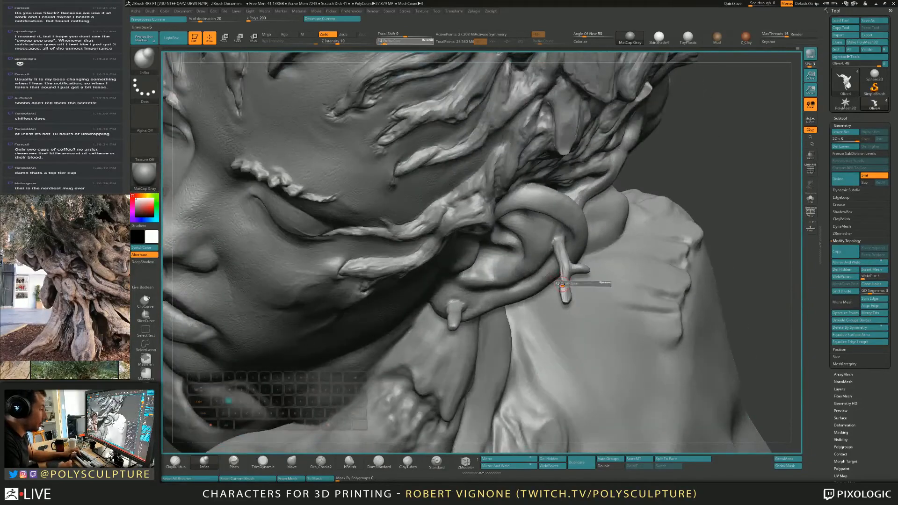
# Step: Carve a crease around the base of the forked ear twig with the Orb_Cracks brush
pyautogui.press('b')
pyautogui.press('c')
pyautogui.press('b')
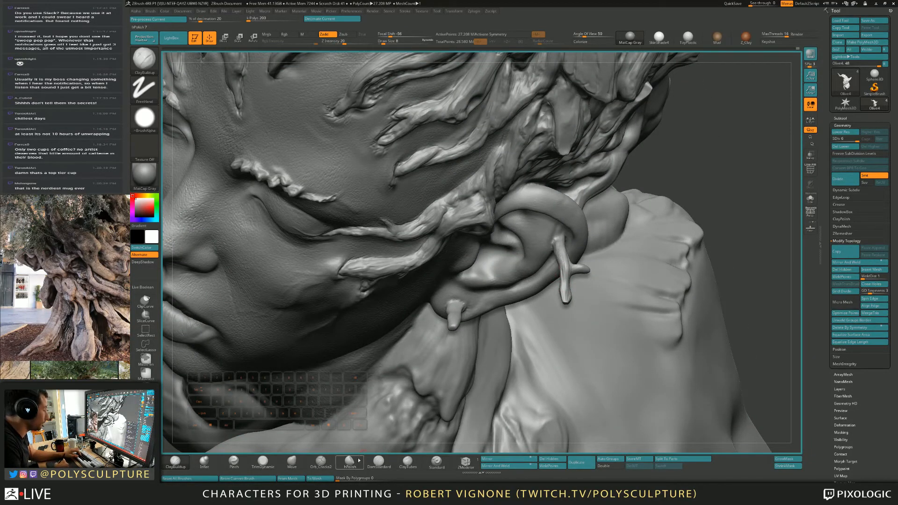
pyautogui.click(322, 464)
pyautogui.press(']')
pyautogui.press(']')
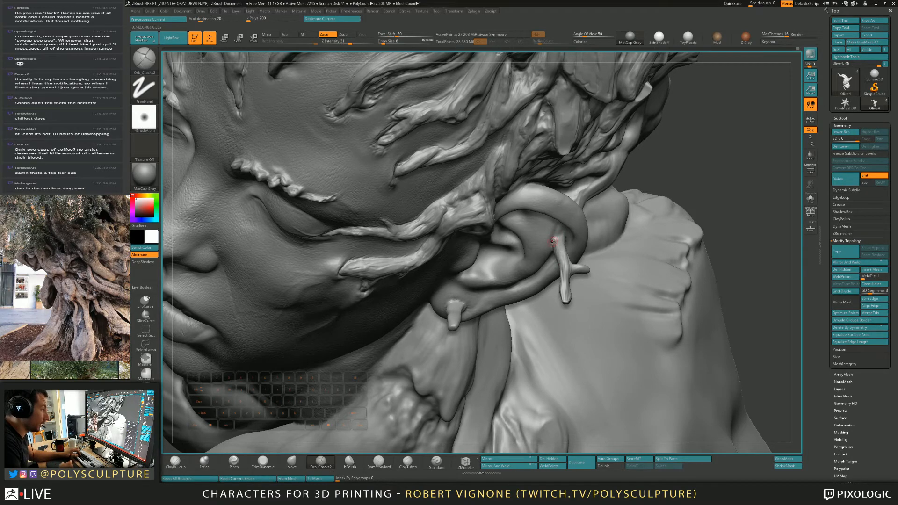
pyautogui.moveTo(557, 238); pyautogui.dragTo(563, 237)
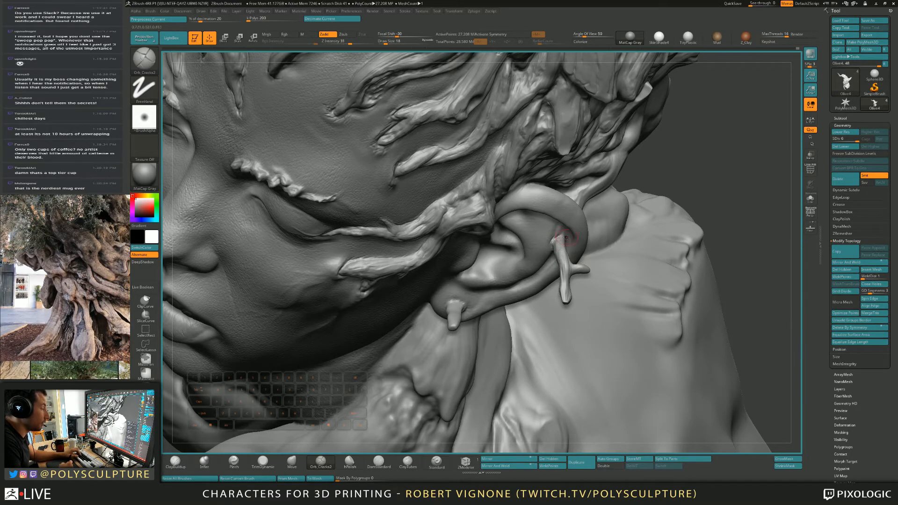
pyautogui.moveTo(566, 240); pyautogui.dragTo(556, 201, button='right')
pyautogui.moveTo(567, 243); pyautogui.dragTo(543, 259, button='right')
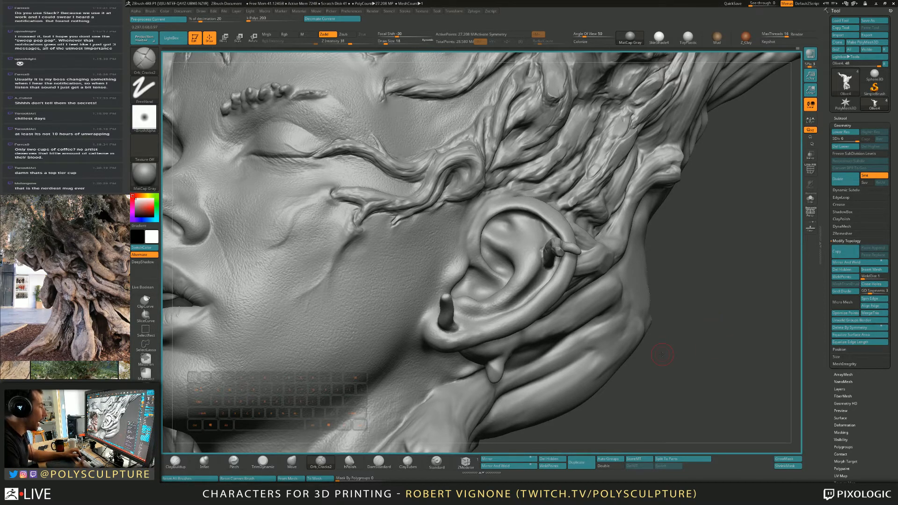
# Step: Carve around the base of the earlobe twig with the Orb_Cracks brush, working from several angles
pyautogui.keyDown('alt'); pyautogui.moveTo(633, 355); pyautogui.dragTo(659, 328); pyautogui.keyUp('alt')
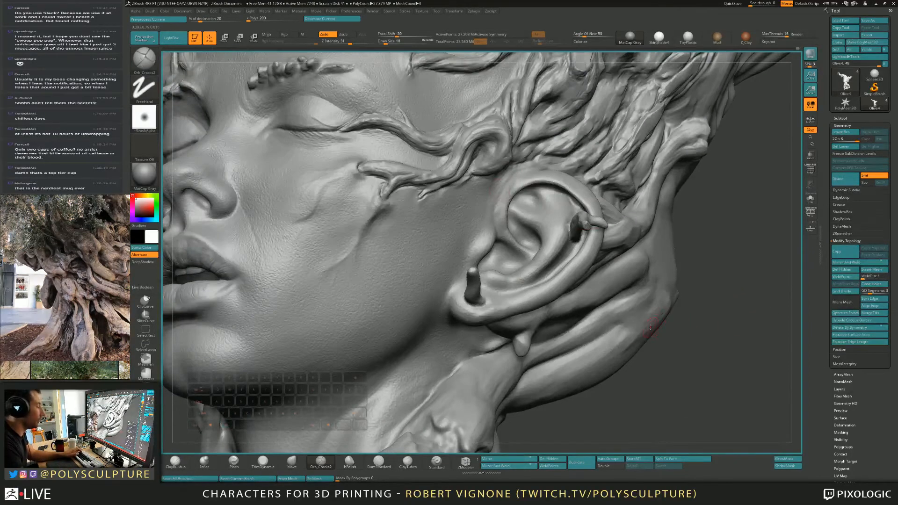
pyautogui.click(194, 477)
pyautogui.moveTo(649, 397); pyautogui.dragTo(668, 367)
pyautogui.press('s')
pyautogui.moveTo(496, 289); pyautogui.dragTo(493, 288)
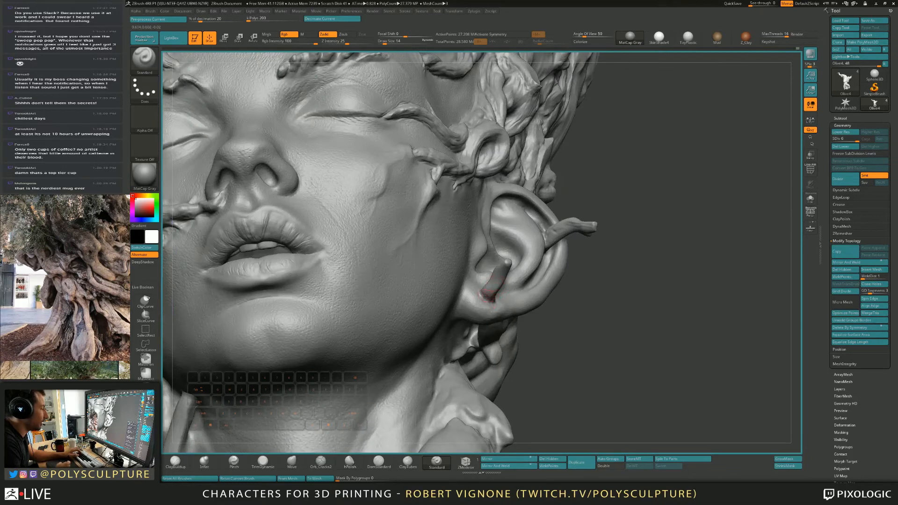
pyautogui.click(321, 462)
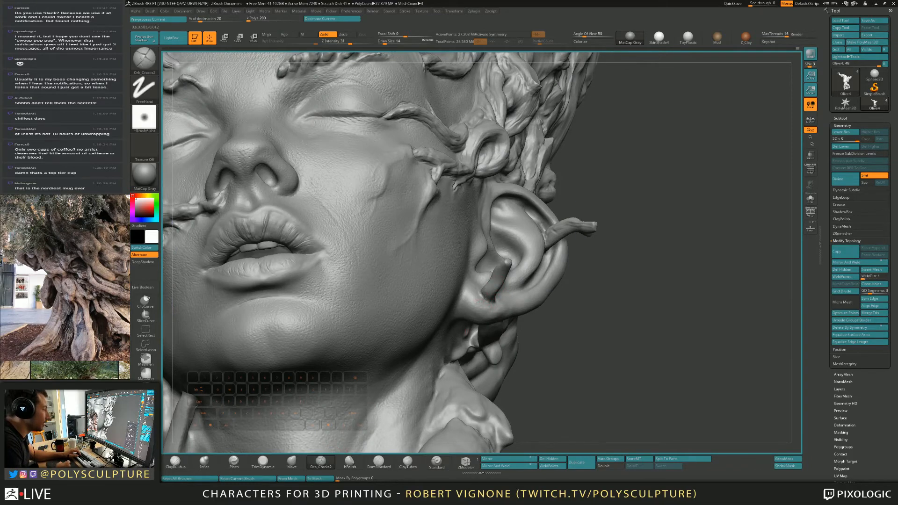
pyautogui.moveTo(659, 369); pyautogui.dragTo(607, 374)
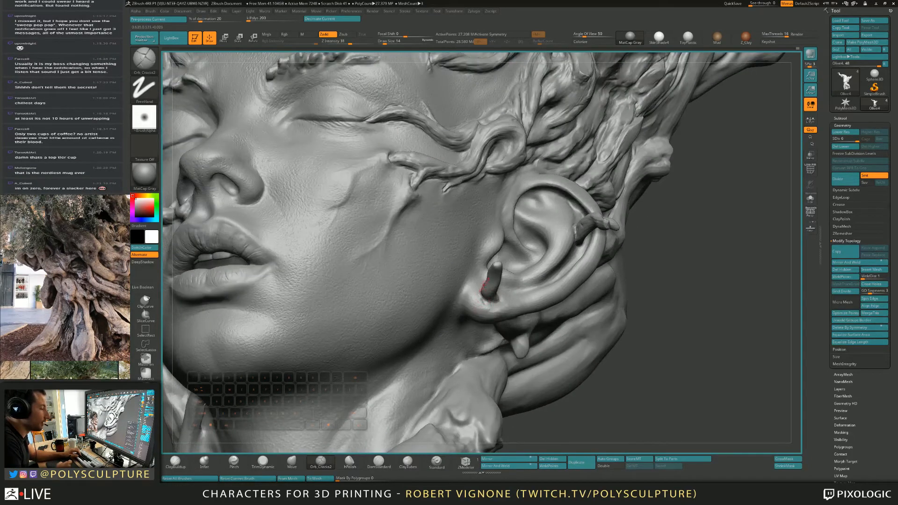
pyautogui.moveTo(494, 274); pyautogui.dragTo(491, 293, button='right')
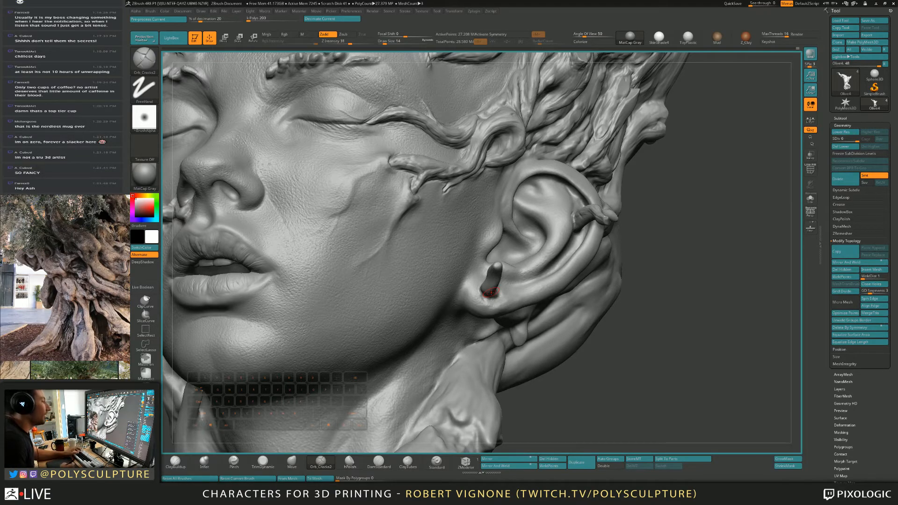
pyautogui.moveTo(641, 336); pyautogui.dragTo(632, 331)
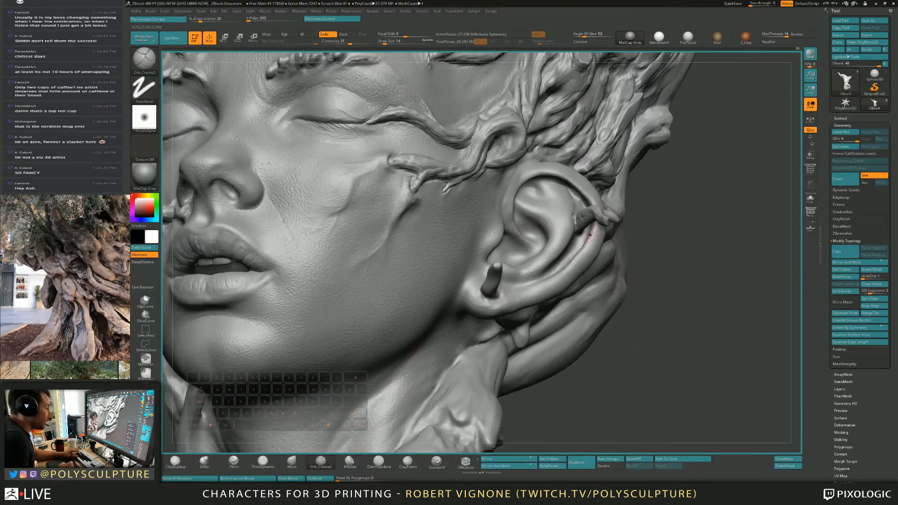
# Step: Build up the base of the forked twig at the ear's rim with ClayBuildup at draw size 11
pyautogui.moveTo(574, 224); pyautogui.dragTo(590, 219, button='right')
pyautogui.press('b')
pyautogui.press('c')
pyautogui.press('b')
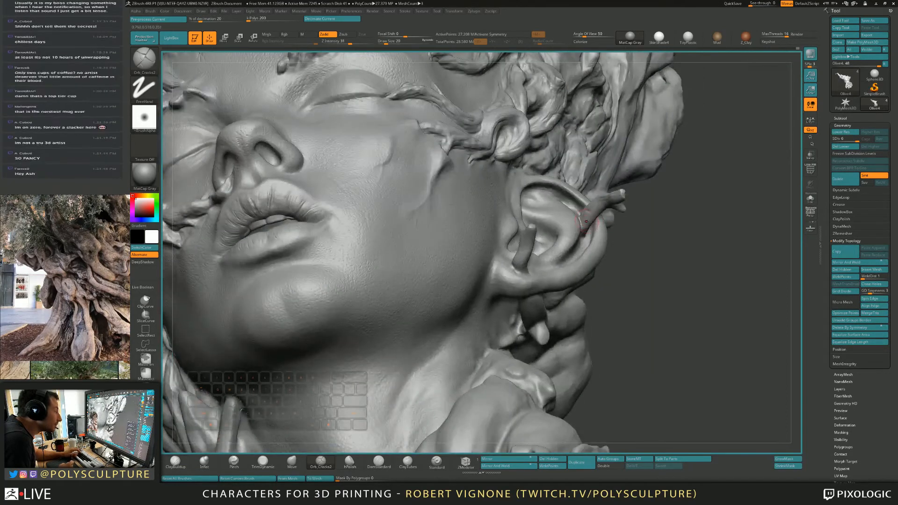
pyautogui.press('1')
pyautogui.press('1')
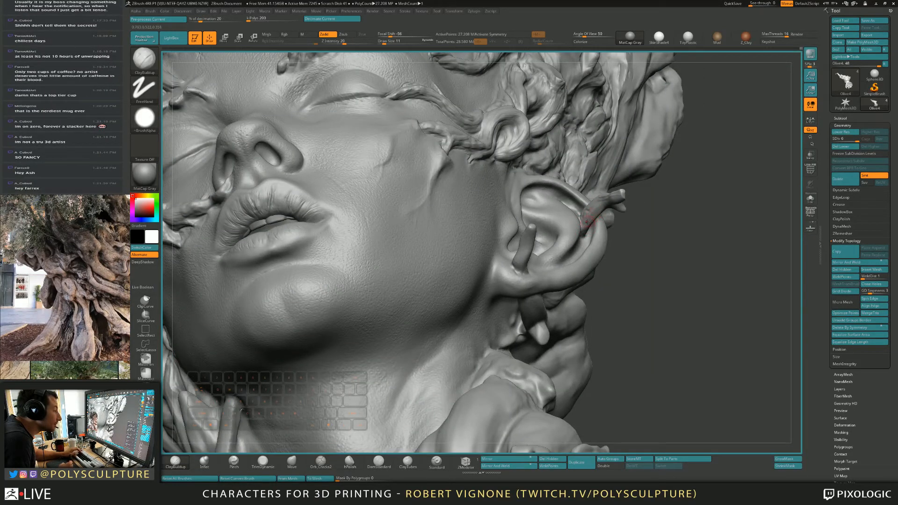
# Step: Reshape the earlobe twig with the Move brush and ClayBuildup strokes, undoing the last stroke
pyautogui.moveTo(483, 213)
pyautogui.mouseDown(button='right')
pyautogui.moveTo(495, 238)
pyautogui.moveTo(461, 171)
pyautogui.mouseUp(button='right')
pyautogui.press('b')
pyautogui.press('m')
pyautogui.press('v')
pyautogui.press('b')
pyautogui.press('c')
pyautogui.press('b')
pyautogui.hotkey('ctrl', 'z')
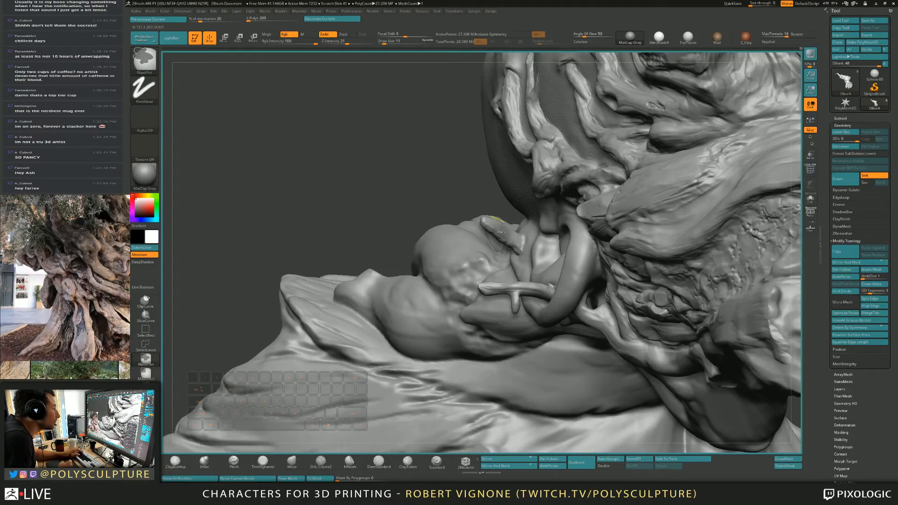
# Step: Adjust the earlobe twig with the Move brush and flatten its tip with TrimDynamic
pyautogui.moveTo(495, 233); pyautogui.dragTo(483, 219, button='right')
pyautogui.press('b')
pyautogui.press('m')
pyautogui.press('v')
pyautogui.press('b')
pyautogui.press('t')
pyautogui.press('d')
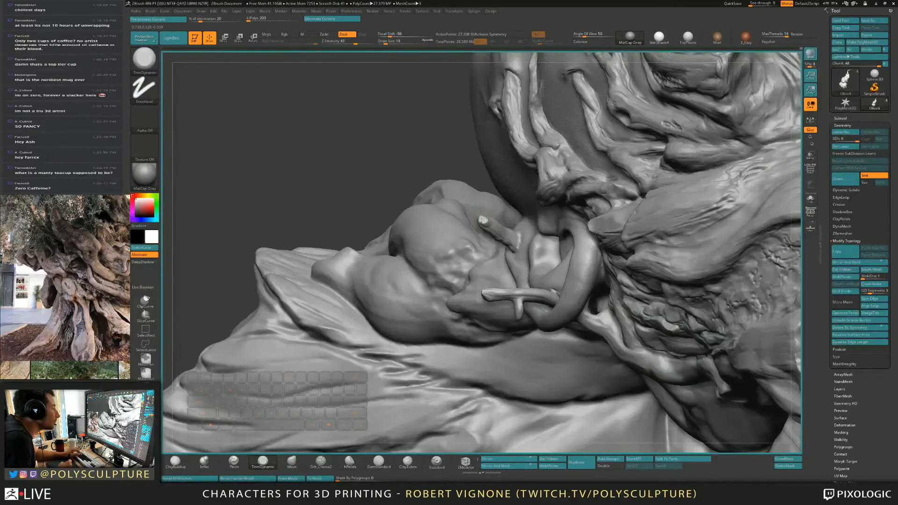
pyautogui.press('b')
pyautogui.press('c')
pyautogui.press('b')
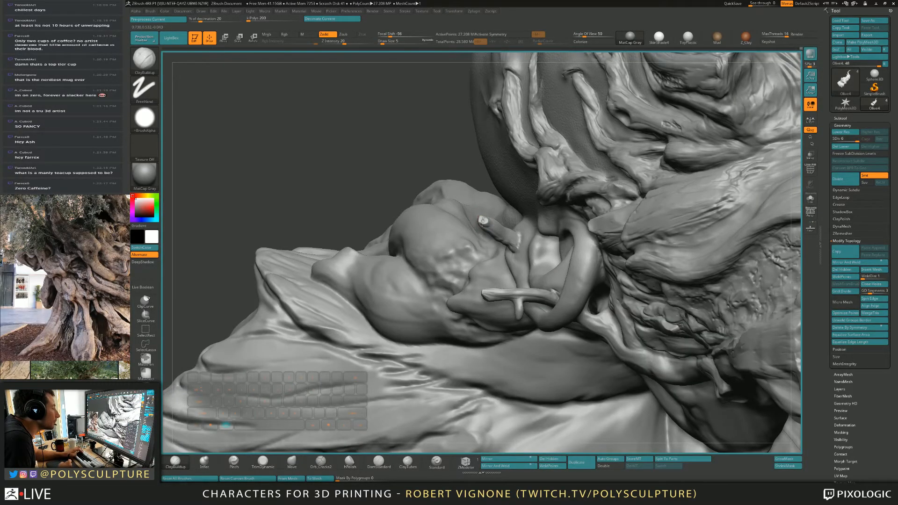
# Step: Reposition the root-like strands behind the ear with the Move brush
pyautogui.moveTo(492, 227)
pyautogui.keyDown('alt'); pyautogui.mouseDown(button='right')
pyautogui.moveTo(524, 211)
pyautogui.moveTo(560, 248)
pyautogui.moveTo(511, 279)
pyautogui.moveTo(528, 273)
pyautogui.moveTo(545, 267)
pyautogui.moveTo(539, 222)
pyautogui.moveTo(573, 200)
pyautogui.mouseUp(button='right'); pyautogui.keyUp('alt')
pyautogui.press('s')
pyautogui.moveTo(572, 200); pyautogui.dragTo(580, 201)
pyautogui.moveTo(580, 200); pyautogui.dragTo(542, 178, button='right')
pyautogui.press('b')
pyautogui.press('m')
pyautogui.press('v')
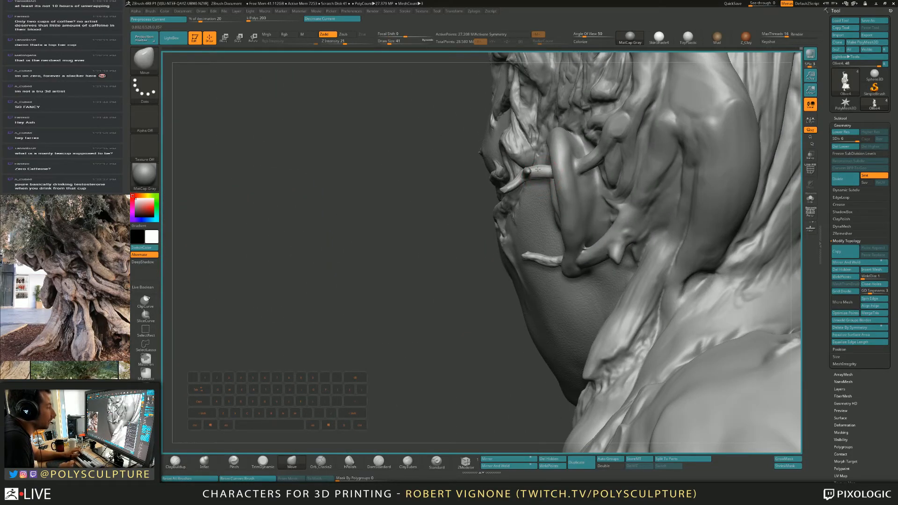
pyautogui.moveTo(515, 181)
pyautogui.keyDown('alt'); pyautogui.mouseDown(button='right')
pyautogui.moveTo(496, 211)
pyautogui.moveTo(580, 180)
pyautogui.mouseUp(button='right'); pyautogui.keyUp('alt')
pyautogui.press('s')
pyautogui.moveTo(580, 180); pyautogui.dragTo(576, 180)
# Step: Build up the branching strand that joins the back of the ear with ClayBuildup strokes
pyautogui.press('b')
pyautogui.press('c')
pyautogui.press('b')
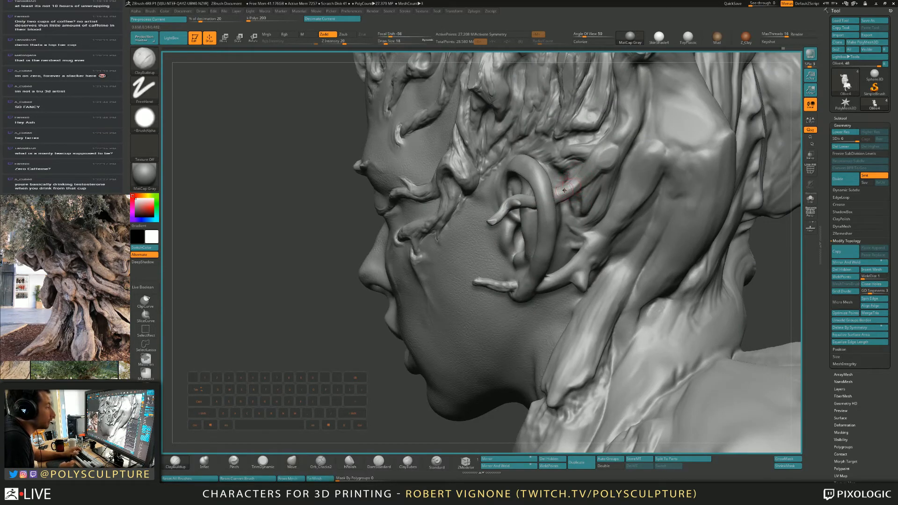
pyautogui.moveTo(573, 179); pyautogui.dragTo(546, 147, button='right')
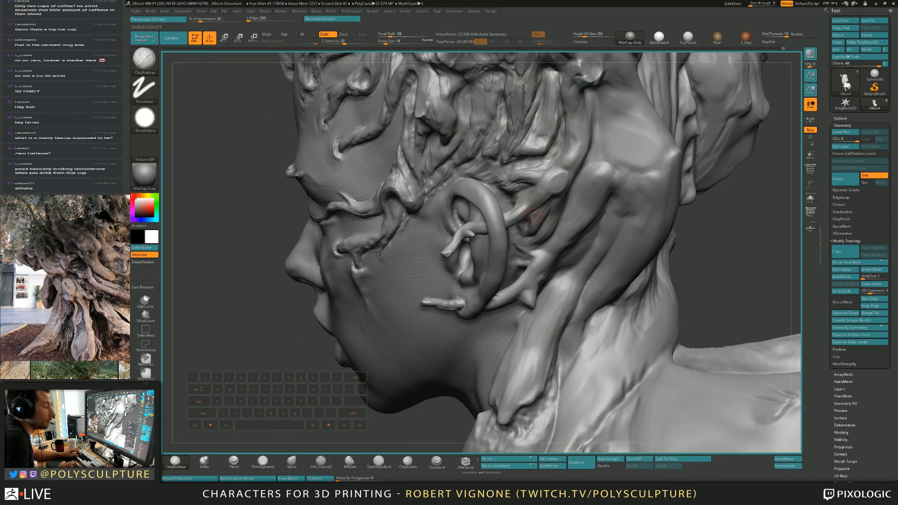
pyautogui.moveTo(535, 205)
pyautogui.mouseDown(button='right')
pyautogui.moveTo(557, 215)
pyautogui.moveTo(538, 208)
pyautogui.mouseUp(button='right')
pyautogui.moveTo(525, 205); pyautogui.dragTo(529, 207)
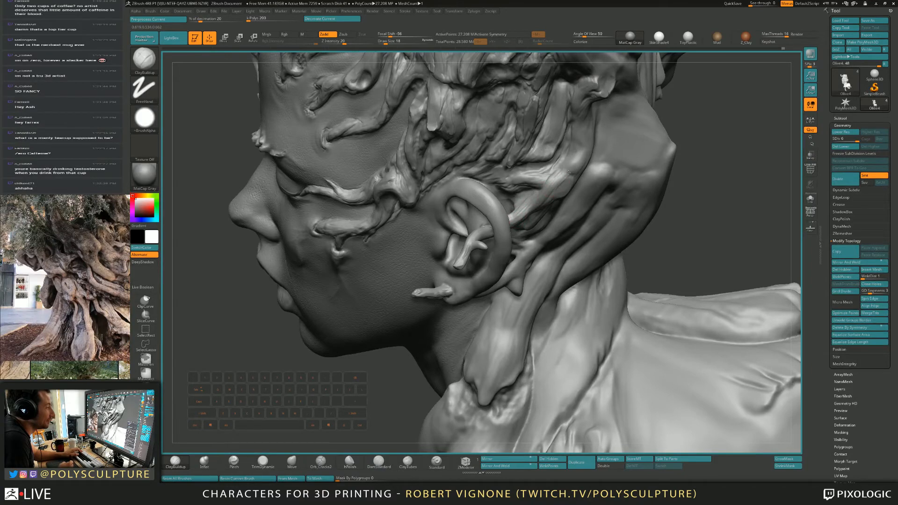
pyautogui.moveTo(567, 172); pyautogui.dragTo(551, 196, button='right')
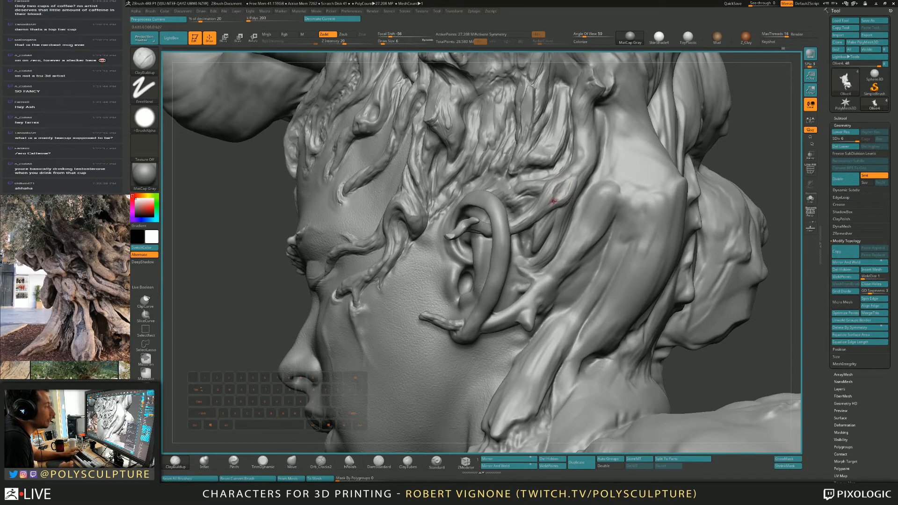
# Step: Carve a knot hole and grooves into the strand behind the ear with the Orb_Cracks brush
pyautogui.click(322, 467)
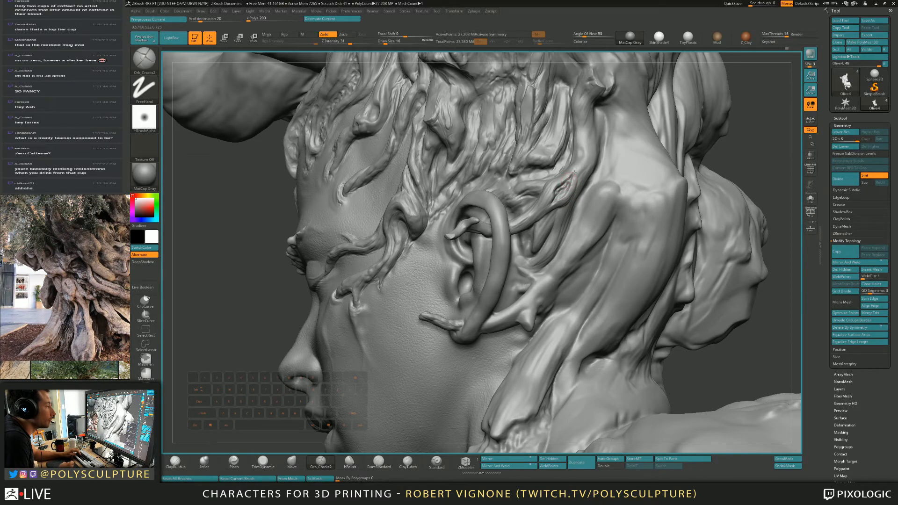
pyautogui.moveTo(569, 223)
pyautogui.keyDown('alt'); pyautogui.mouseDown(button='right')
pyautogui.moveTo(564, 182)
pyautogui.moveTo(592, 210)
pyautogui.moveTo(571, 231)
pyautogui.moveTo(562, 204)
pyautogui.moveTo(544, 244)
pyautogui.mouseUp(button='right'); pyautogui.keyUp('alt')
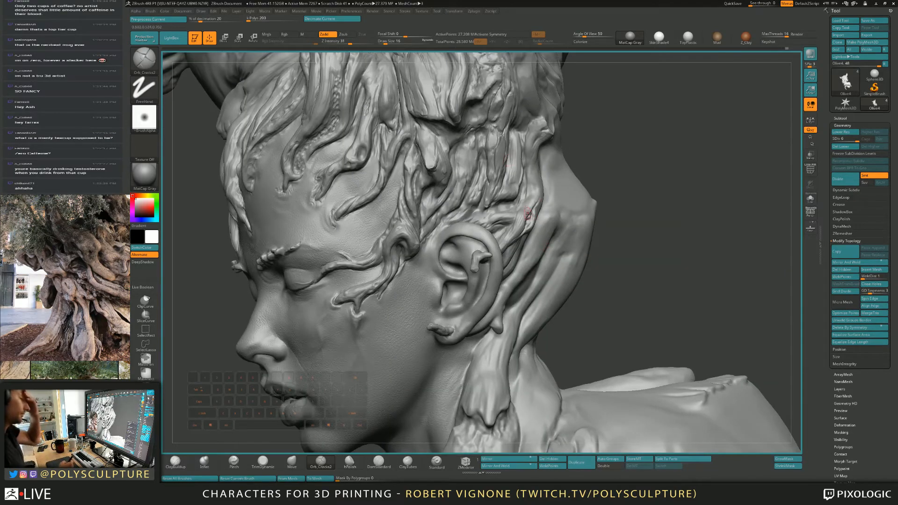
pyautogui.moveTo(657, 186); pyautogui.dragTo(629, 189, button='right')
# Step: Build up the strands above and behind the ear with ClayBuildup at draw size 23
pyautogui.press('b')
pyautogui.press('c')
pyautogui.press('b')
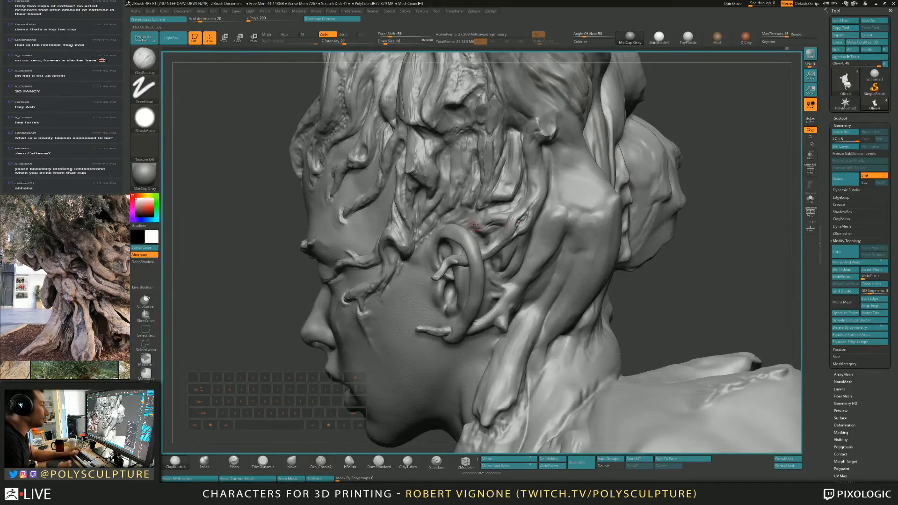
pyautogui.moveTo(485, 220)
pyautogui.mouseDown(button='right')
pyautogui.moveTo(495, 226)
pyautogui.moveTo(513, 213)
pyautogui.mouseUp(button='right')
pyautogui.press(']')
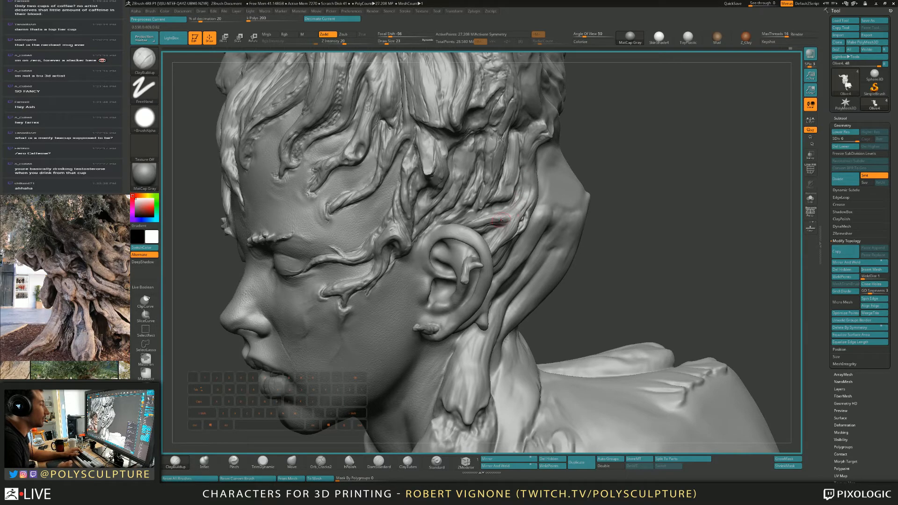
pyautogui.moveTo(500, 219); pyautogui.dragTo(529, 202, button='right')
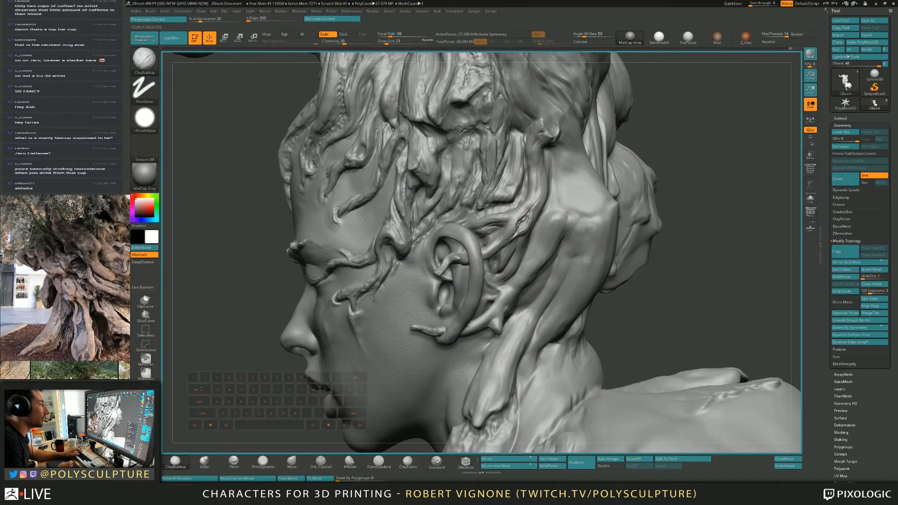
pyautogui.moveTo(530, 148); pyautogui.dragTo(535, 194, button='right')
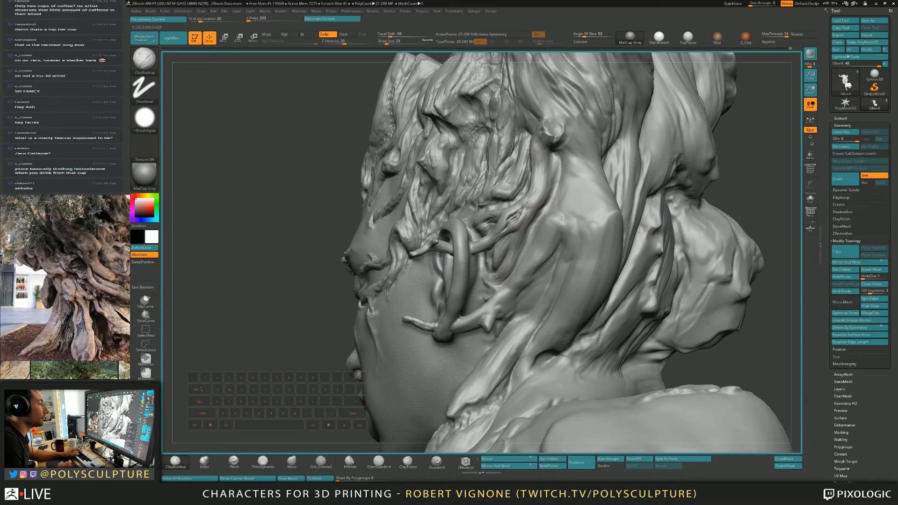
# Step: Reshape the lower forked branch behind the earlobe with the Move brush
pyautogui.moveTo(500, 275)
pyautogui.mouseDown(button='right')
pyautogui.moveTo(498, 258)
pyautogui.moveTo(475, 301)
pyautogui.mouseUp(button='right')
pyautogui.press('s')
pyautogui.moveTo(475, 301); pyautogui.dragTo(477, 300)
pyautogui.press('5')
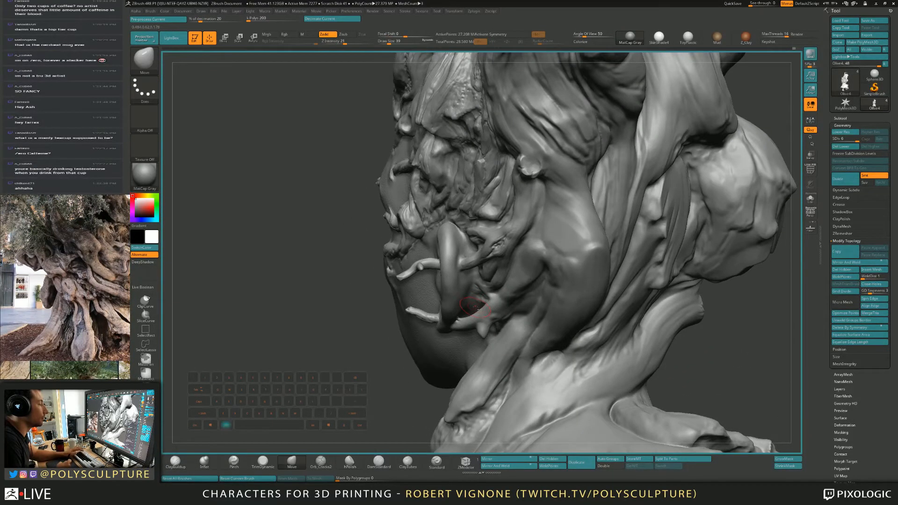
pyautogui.moveTo(476, 302)
pyautogui.mouseDown(button='right')
pyautogui.moveTo(553, 290)
pyautogui.moveTo(454, 291)
pyautogui.mouseUp(button='right')
pyautogui.press('s')
pyautogui.moveTo(455, 291); pyautogui.dragTo(453, 291)
# Step: Thicken the lower forked branch behind the earlobe with ClayBuildup, reducing the draw size to 20
pyautogui.press('b')
pyautogui.press('c')
pyautogui.press('b')
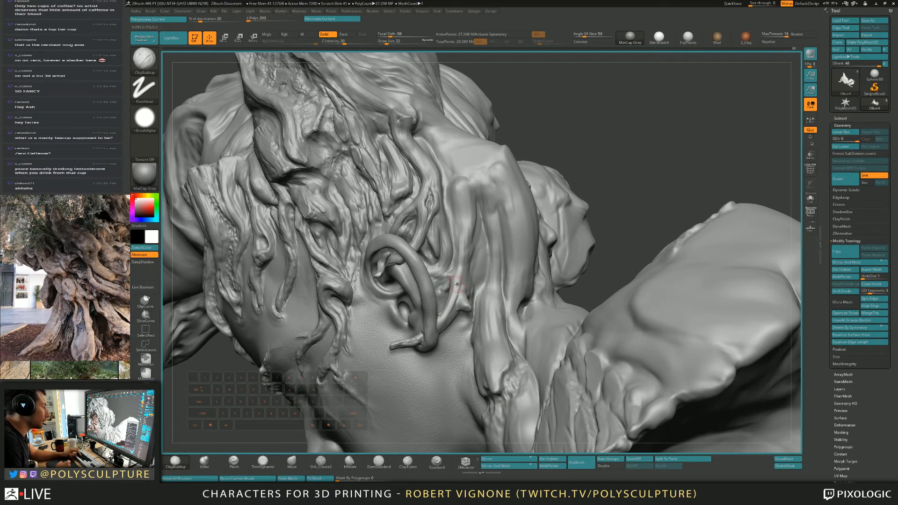
pyautogui.moveTo(443, 326)
pyautogui.mouseDown(button='right')
pyautogui.moveTo(431, 295)
pyautogui.moveTo(451, 248)
pyautogui.mouseUp(button='right')
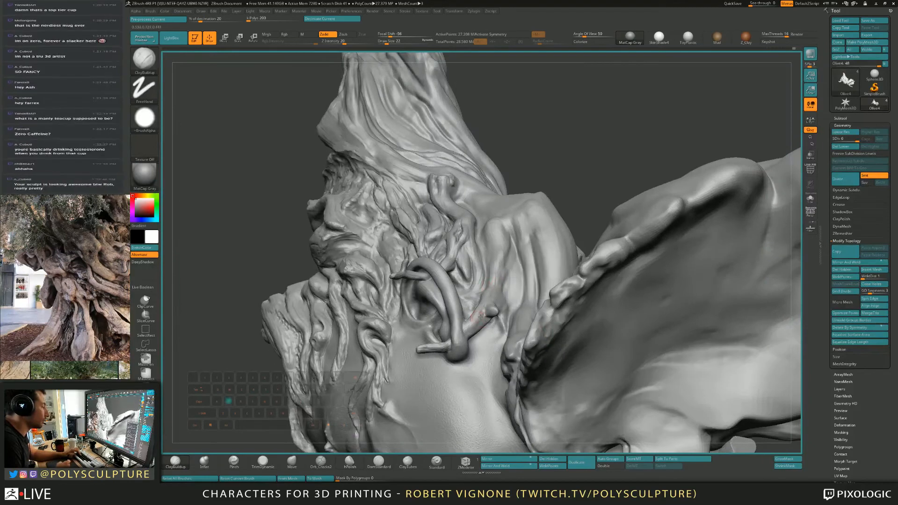
pyautogui.press('s')
pyautogui.click(481, 310)
pyautogui.press('1')
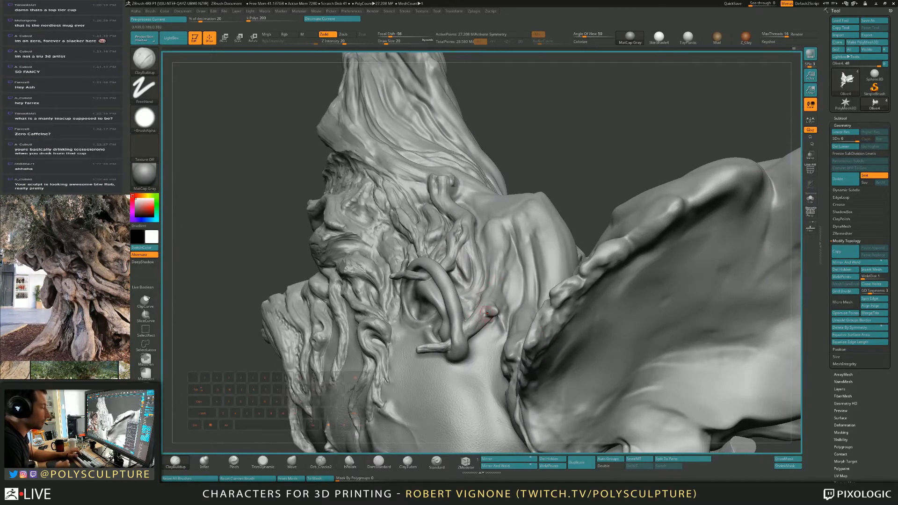
pyautogui.moveTo(480, 329); pyautogui.dragTo(488, 293, button='right')
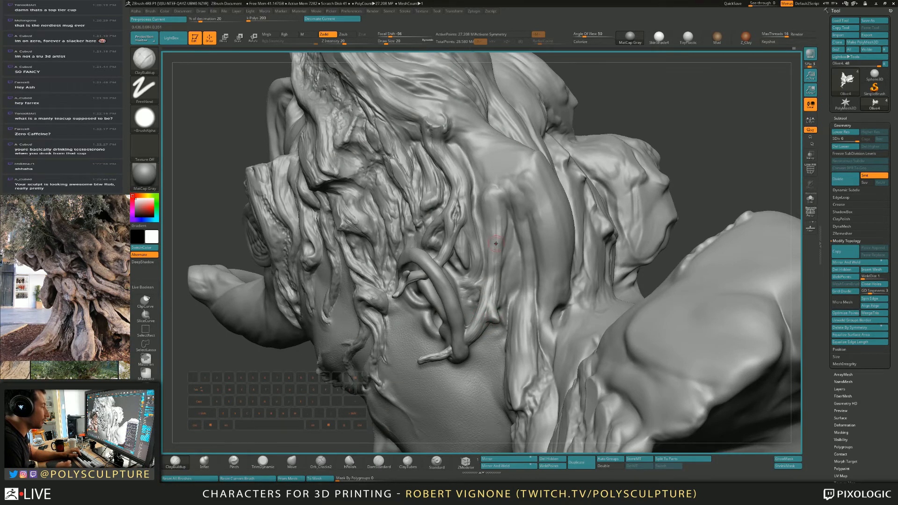
# Step: Build up the thick hair strand behind the ear with larger ClayBuildup strokes and reshape it with the Move brush
pyautogui.press(']')
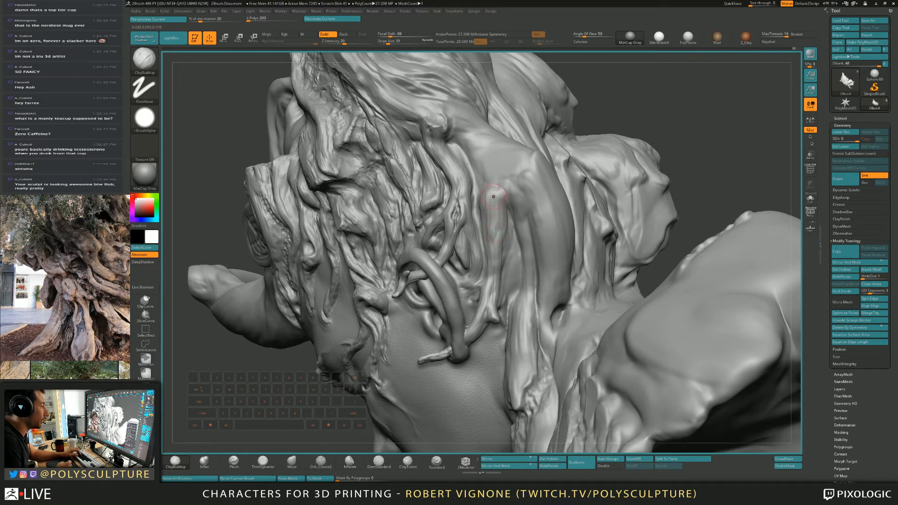
pyautogui.moveTo(491, 259); pyautogui.dragTo(486, 200, button='right')
pyautogui.press('s')
pyautogui.press('b')
pyautogui.press('m')
pyautogui.press('v')
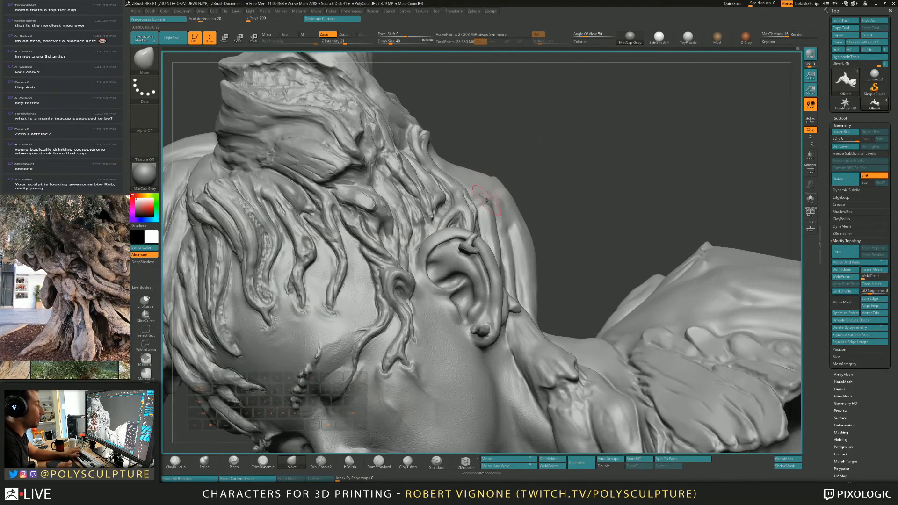
pyautogui.moveTo(531, 149)
pyautogui.mouseDown(button='right')
pyautogui.moveTo(494, 201)
pyautogui.moveTo(499, 186)
pyautogui.mouseUp(button='right')
pyautogui.press('[')
pyautogui.moveTo(483, 219)
pyautogui.mouseDown(button='right')
pyautogui.moveTo(467, 275)
pyautogui.moveTo(475, 260)
pyautogui.moveTo(470, 268)
pyautogui.moveTo(516, 282)
pyautogui.moveTo(445, 283)
pyautogui.moveTo(452, 286)
pyautogui.mouseUp(button='right')
# Step: Extend the lower forked branch into the hair behind the ear with ClayBuildup strokes, raising the draw size from 14 to 23
pyautogui.press('[')
pyautogui.press('[')
pyautogui.press('1')
pyautogui.press('s')
pyautogui.press('1')
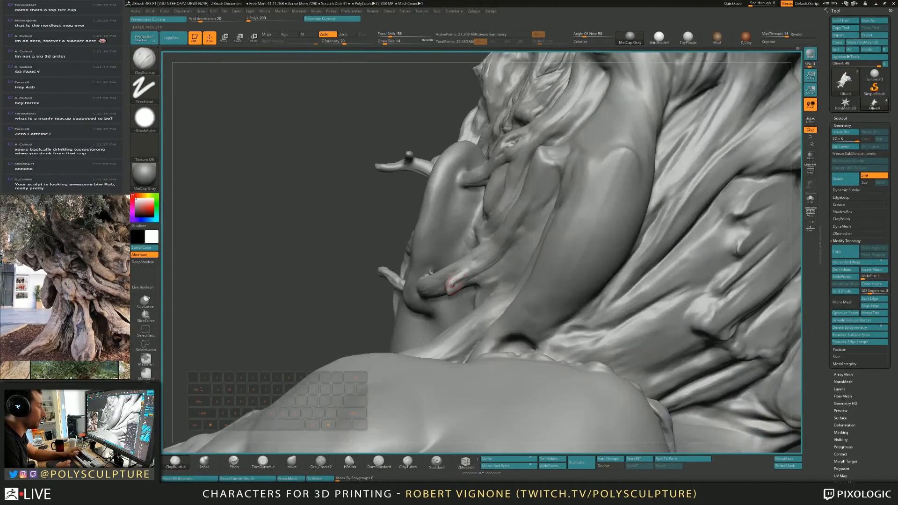
pyautogui.moveTo(478, 278); pyautogui.dragTo(517, 239)
pyautogui.moveTo(517, 233); pyautogui.dragTo(524, 238, button='right')
pyautogui.press('s')
pyautogui.moveTo(524, 238)
pyautogui.mouseDown()
pyautogui.moveTo(524, 249)
pyautogui.moveTo(555, 199)
pyautogui.mouseUp()
pyautogui.moveTo(536, 237)
pyautogui.mouseDown()
pyautogui.moveTo(512, 267)
pyautogui.moveTo(495, 271)
pyautogui.mouseUp()
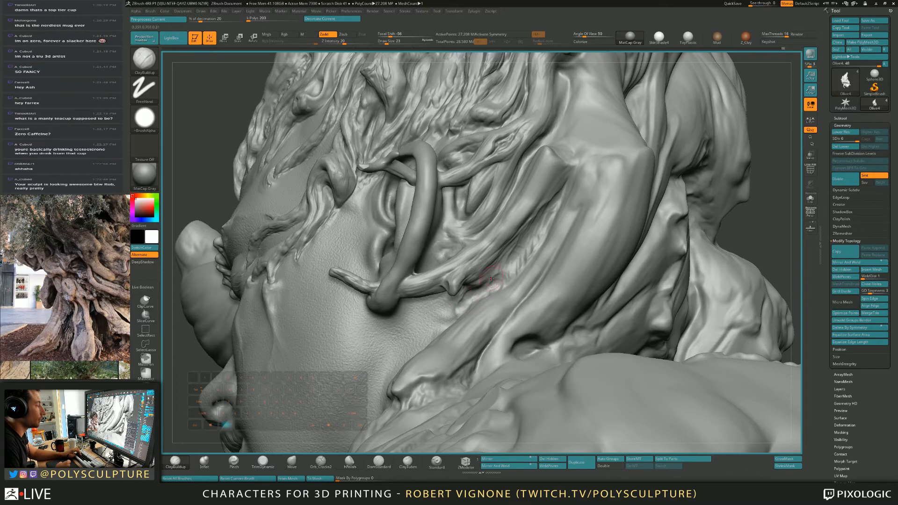
# Step: Reshape the large smooth hair mass behind the ear with enlarged Move brush strokes
pyautogui.keyDown('alt'); pyautogui.moveTo(491, 279); pyautogui.dragTo(496, 241, button='right'); pyautogui.keyUp('alt')
pyautogui.press('b')
pyautogui.press('m')
pyautogui.press('v')
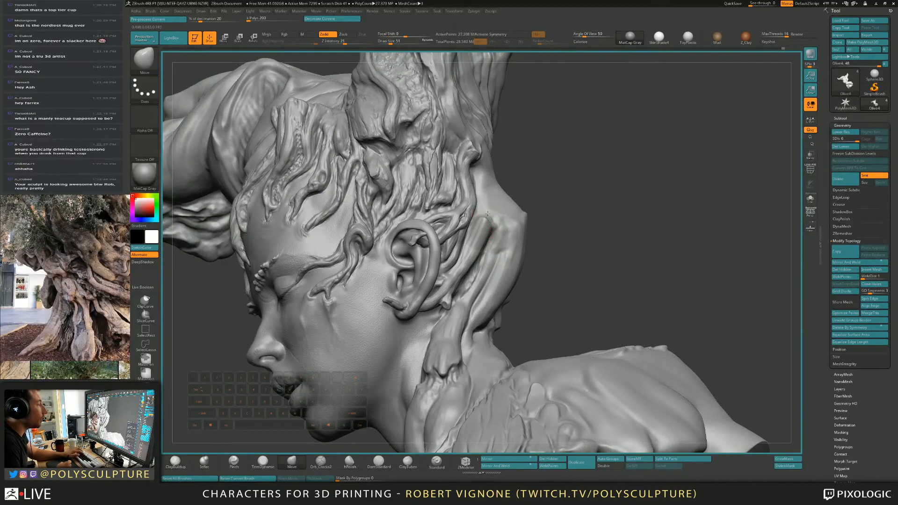
pyautogui.press(']')
pyautogui.press(']')
pyautogui.press(']')
pyautogui.moveTo(497, 207); pyautogui.dragTo(492, 198, button='right')
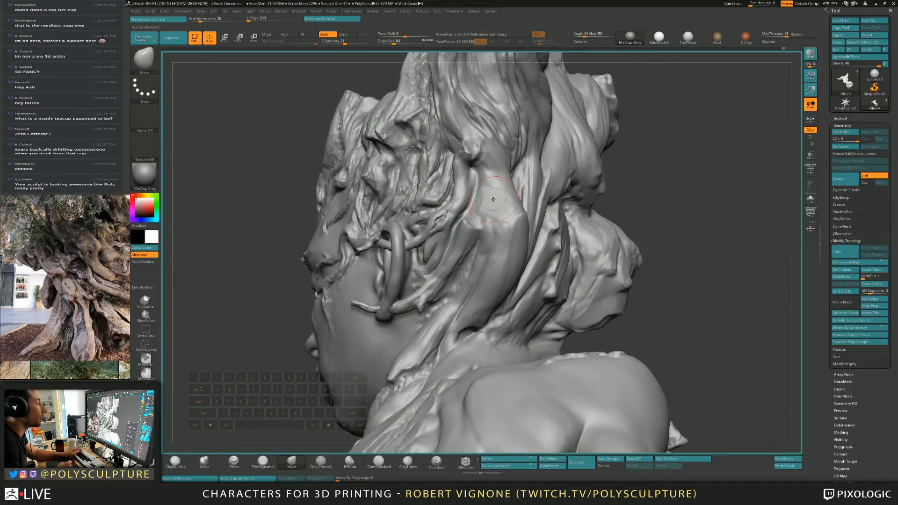
pyautogui.press('2')
pyautogui.press('5')
pyautogui.keyDown('alt'); pyautogui.moveTo(493, 201); pyautogui.dragTo(472, 191); pyautogui.keyUp('alt')
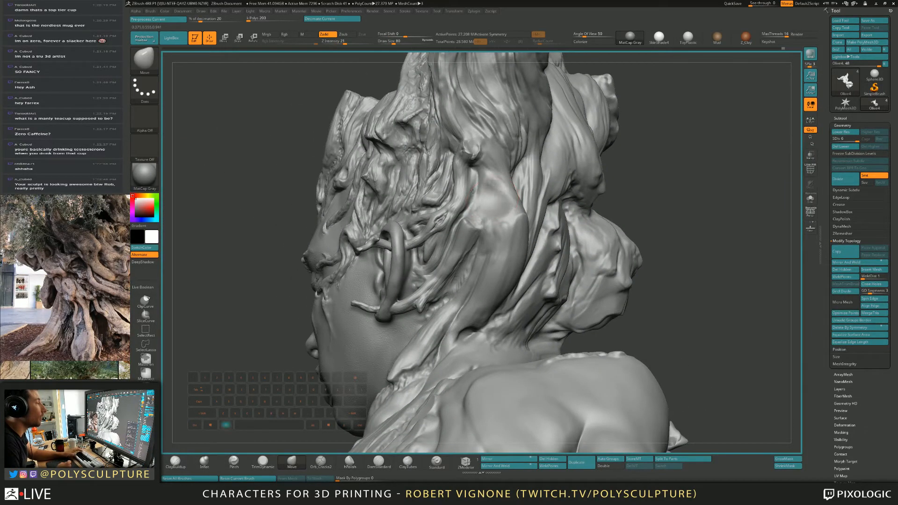
pyautogui.moveTo(473, 191)
pyautogui.mouseDown(button='right')
pyautogui.moveTo(502, 201)
pyautogui.moveTo(491, 200)
pyautogui.mouseUp(button='right')
pyautogui.press('[')
pyautogui.press('[')
pyautogui.press('[')
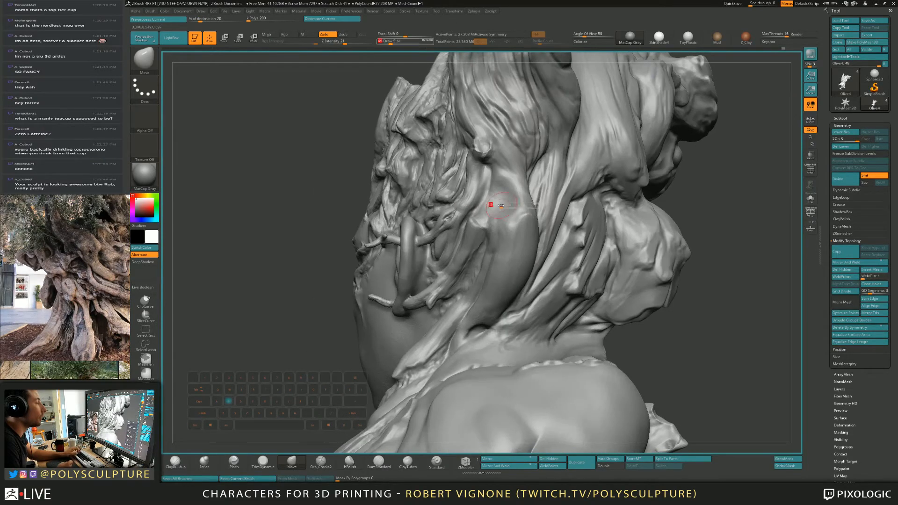
# Step: Build up layered bark ridges on the upper part of the large hair mass behind the ear with ClayBuildup
pyautogui.press('1')
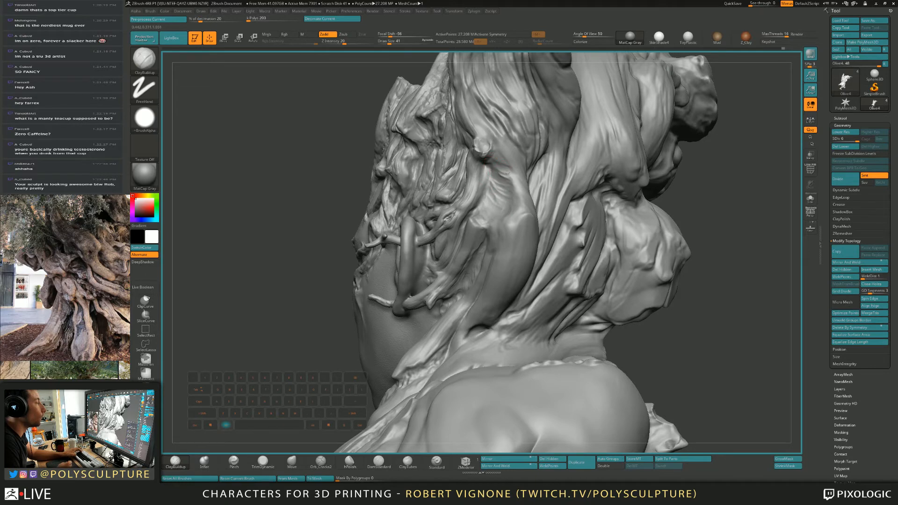
pyautogui.moveTo(502, 174); pyautogui.dragTo(489, 205, button='right')
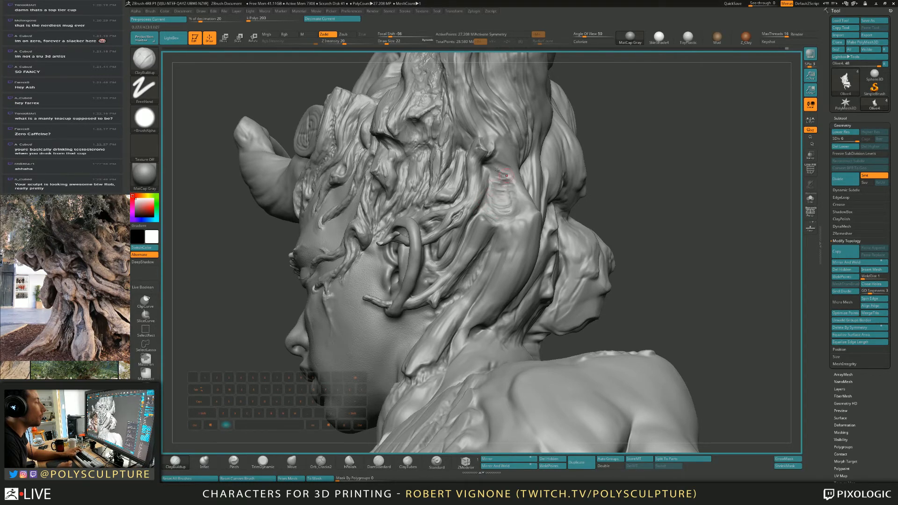
pyautogui.moveTo(506, 176); pyautogui.dragTo(451, 180, button='right')
pyautogui.press('s')
pyautogui.moveTo(502, 192); pyautogui.dragTo(509, 195)
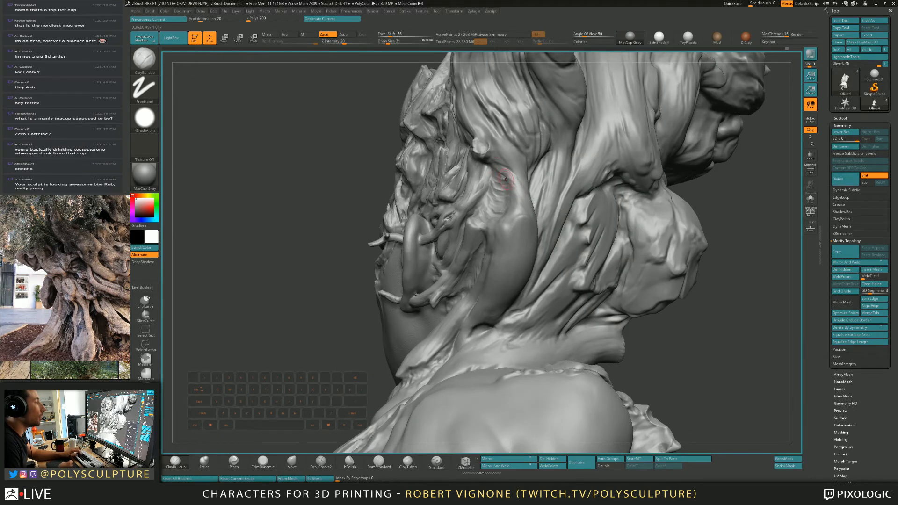
pyautogui.moveTo(506, 178)
pyautogui.mouseDown(button='right')
pyautogui.moveTo(520, 202)
pyautogui.moveTo(509, 219)
pyautogui.moveTo(490, 214)
pyautogui.moveTo(501, 220)
pyautogui.moveTo(514, 204)
pyautogui.mouseUp(button='right')
pyautogui.press('[')
pyautogui.press(']')
# Step: Adjust the shape of the ridged hair area behind the ear with the Move brush
pyautogui.moveTo(511, 207)
pyautogui.keyDown('alt'); pyautogui.mouseDown(button='right')
pyautogui.moveTo(508, 229)
pyautogui.moveTo(494, 208)
pyautogui.moveTo(505, 221)
pyautogui.moveTo(468, 242)
pyautogui.mouseUp(button='right'); pyautogui.keyUp('alt')
pyautogui.press('5')
pyautogui.press('s')
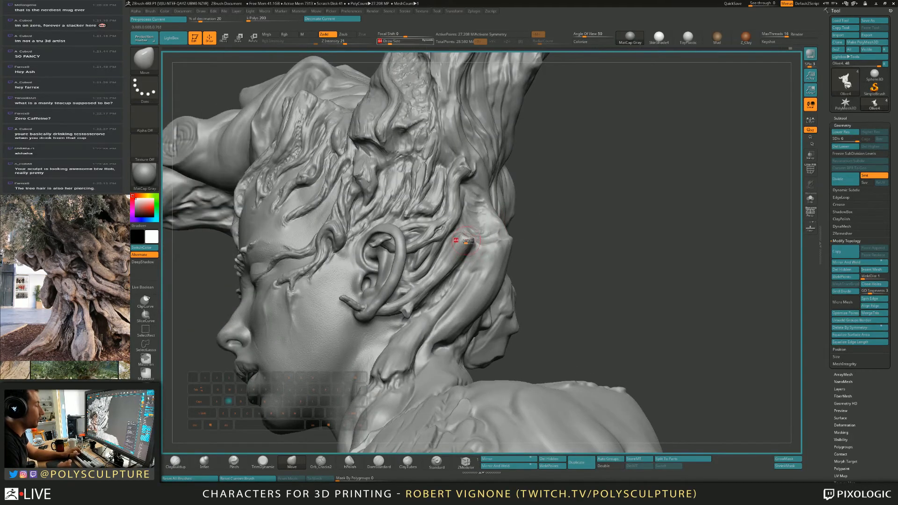
pyautogui.moveTo(468, 241); pyautogui.dragTo(464, 241)
pyautogui.moveTo(471, 236); pyautogui.dragTo(474, 237, button='right')
# Step: Flatten the blunt upper end of the strand behind the ear with TrimDynamic at draw size 27
pyautogui.press('4')
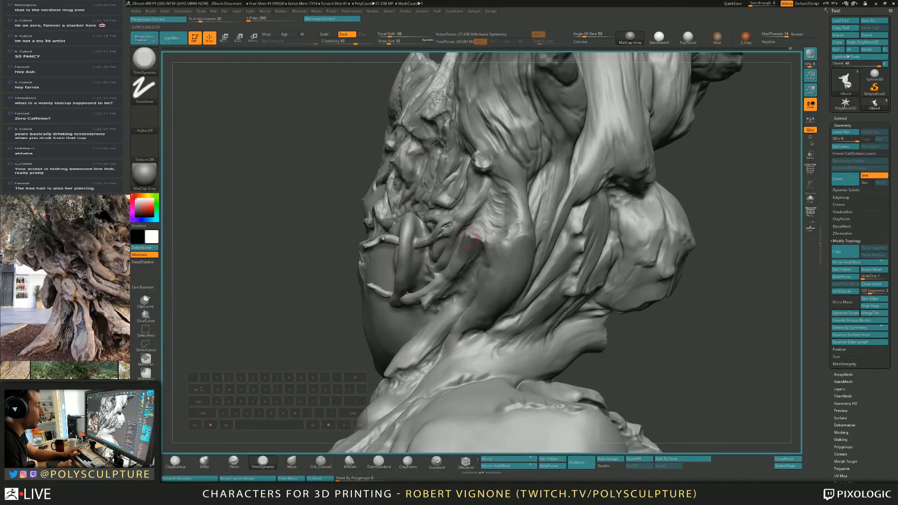
pyautogui.press('s')
pyautogui.moveTo(472, 240); pyautogui.dragTo(466, 239)
pyautogui.keyDown('ctrl'); pyautogui.moveTo(471, 241); pyautogui.dragTo(476, 269, button='right'); pyautogui.keyUp('ctrl')
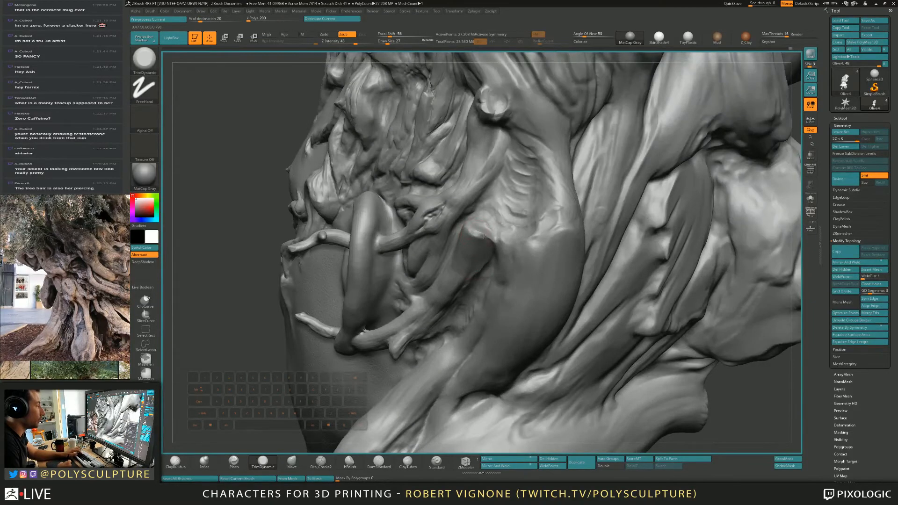
pyautogui.moveTo(469, 228); pyautogui.dragTo(483, 233, button='right')
pyautogui.press('s')
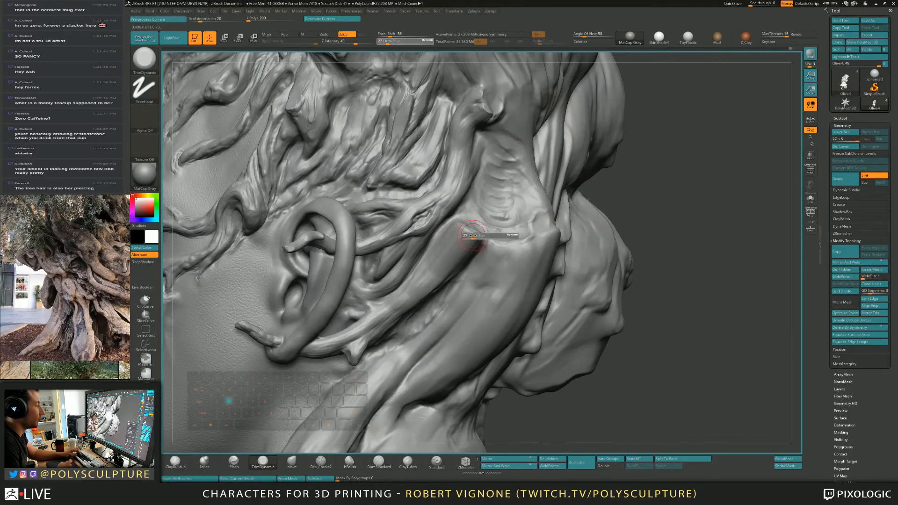
# Step: Pull the blunt upper end of the strand behind the ear into shape with the Move brush
pyautogui.press('5')
pyautogui.moveTo(466, 234); pyautogui.dragTo(464, 225)
pyautogui.keyDown('alt'); pyautogui.moveTo(464, 225); pyautogui.dragTo(507, 201, button='right'); pyautogui.keyUp('alt')
pyautogui.press('s')
pyautogui.moveTo(499, 250); pyautogui.dragTo(494, 250)
# Step: Refine the strand behind the ear with ClayBuildup and TrimDynamic strokes at draw size 27
pyautogui.press('1')
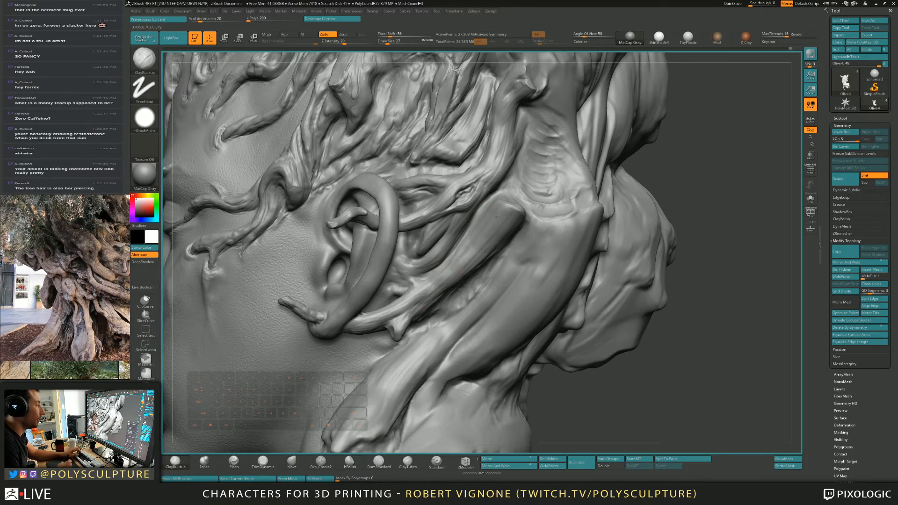
pyautogui.press('4')
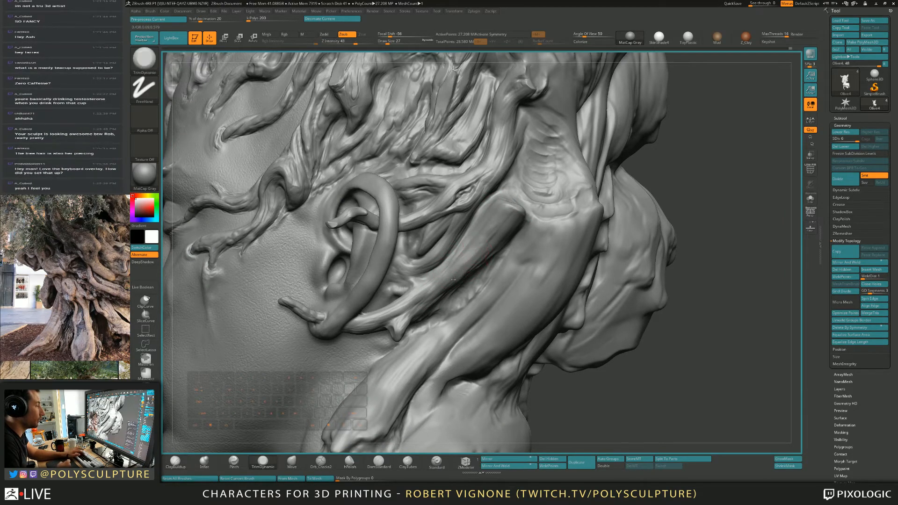
pyautogui.moveTo(471, 251); pyautogui.dragTo(484, 242, button='right')
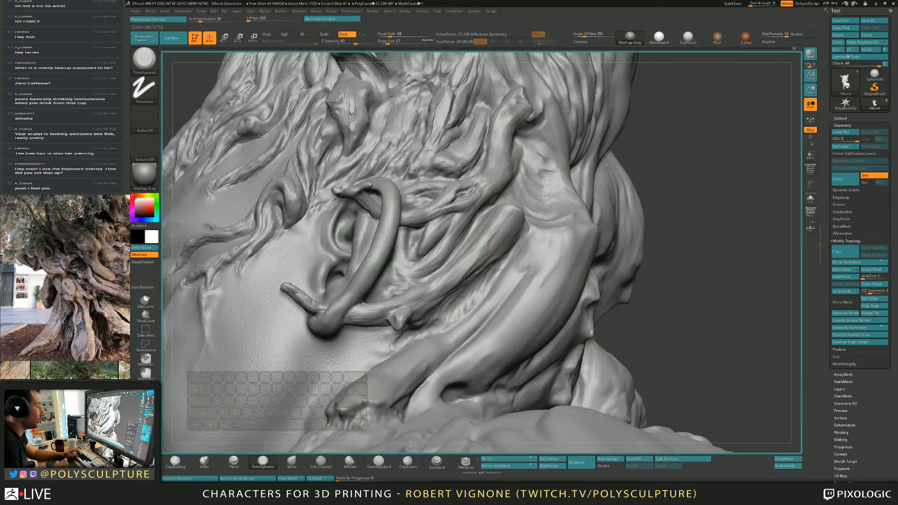
# Step: Carve cracks along the strand and beneath the lower forked branch with the Orb_Cracks brush at draw size 23
pyautogui.press('6')
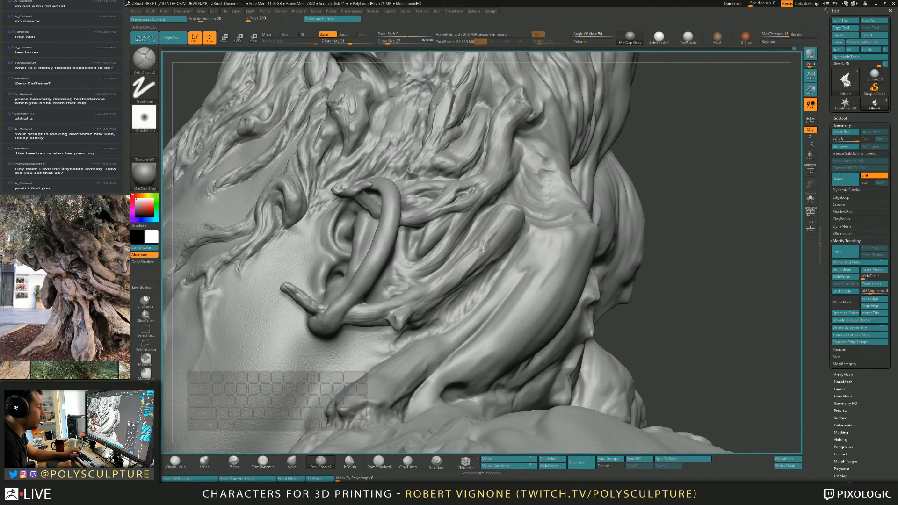
pyautogui.press('s')
pyautogui.moveTo(482, 250)
pyautogui.mouseDown()
pyautogui.moveTo(480, 256)
pyautogui.moveTo(482, 245)
pyautogui.mouseUp()
pyautogui.click(481, 256)
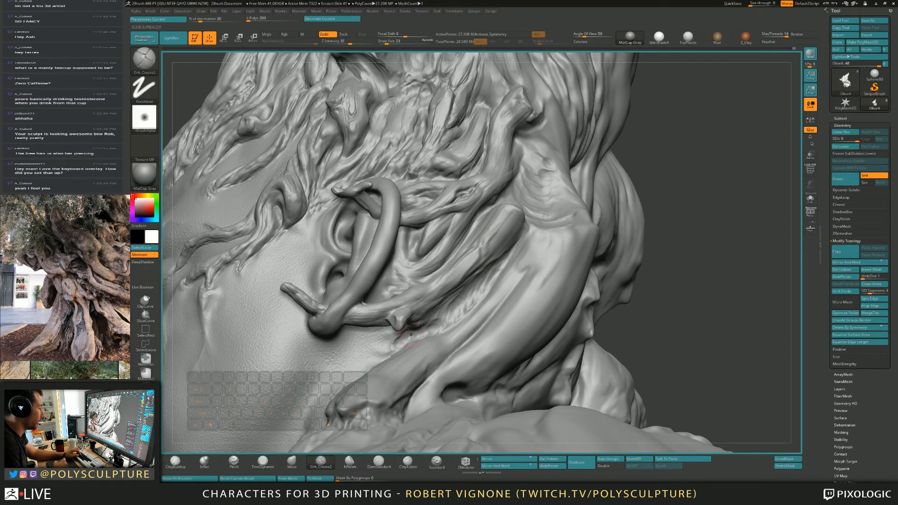
# Step: Flatten the cracked strand surfaces behind the ear with TrimDynamic
pyautogui.press('4')
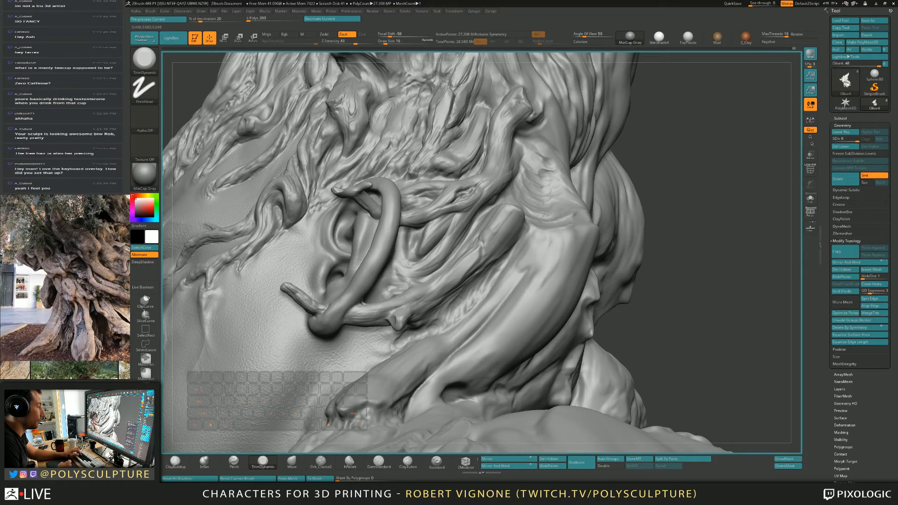
pyautogui.moveTo(484, 236)
pyautogui.mouseDown(button='right')
pyautogui.moveTo(481, 262)
pyautogui.moveTo(590, 220)
pyautogui.mouseUp(button='right')
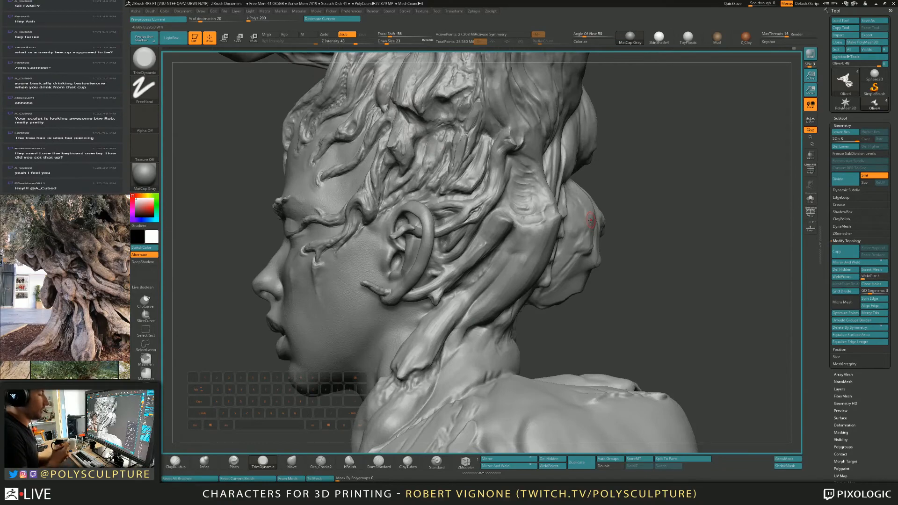
pyautogui.moveTo(513, 196); pyautogui.dragTo(500, 233, button='right')
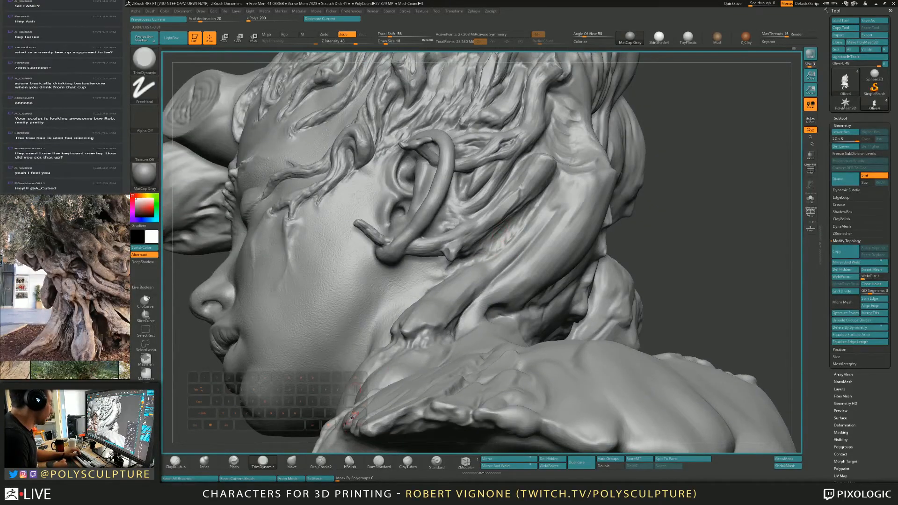
# Step: Build up lengthwise ridges on the root-like strand end on the neck below the ear with ClayBuildup
pyautogui.press('1')
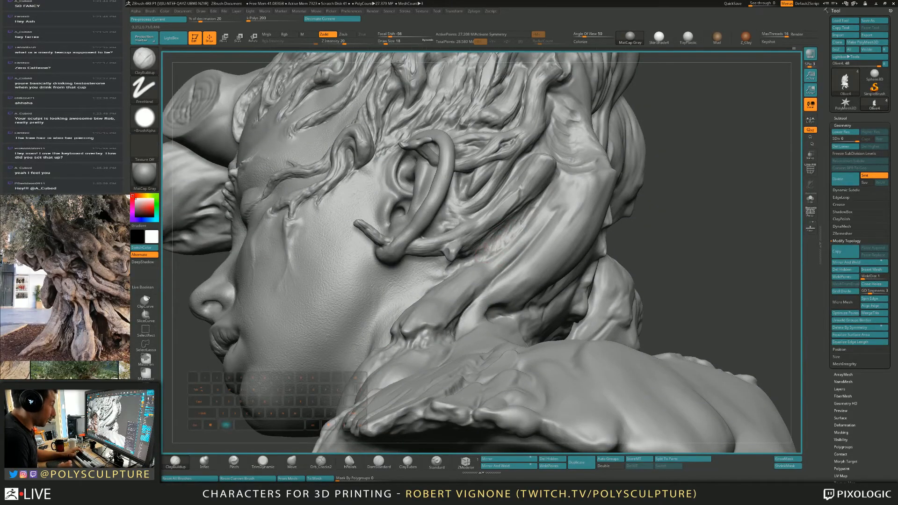
pyautogui.moveTo(498, 262); pyautogui.dragTo(496, 258, button='right')
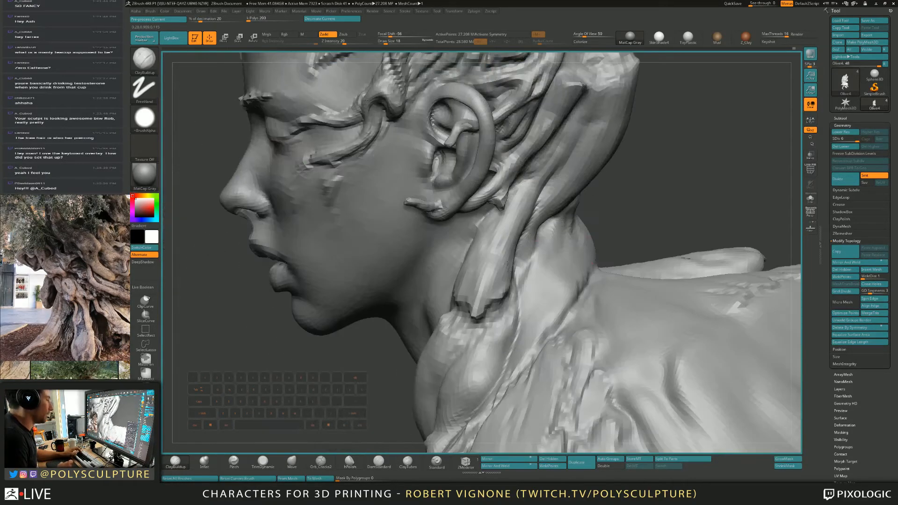
pyautogui.moveTo(491, 278); pyautogui.dragTo(480, 309)
pyautogui.moveTo(496, 274); pyautogui.dragTo(460, 293, button='right')
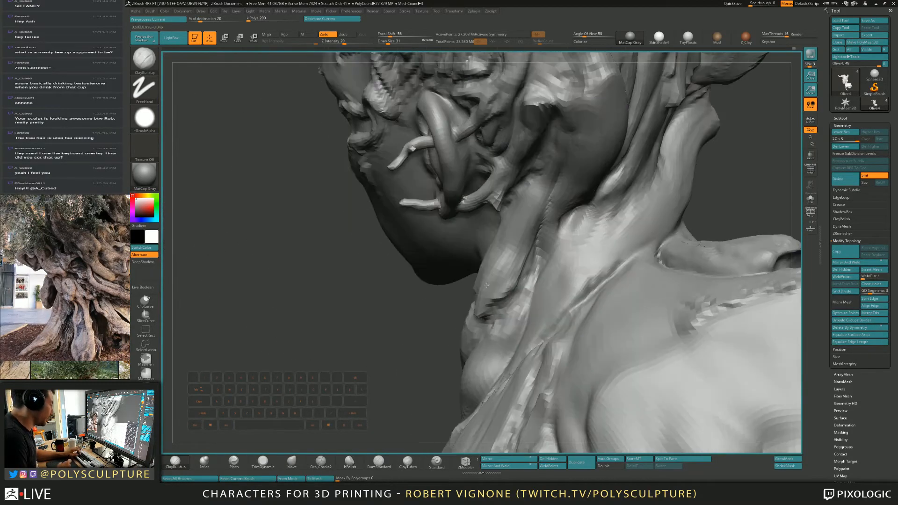
pyautogui.moveTo(504, 270); pyautogui.dragTo(492, 297)
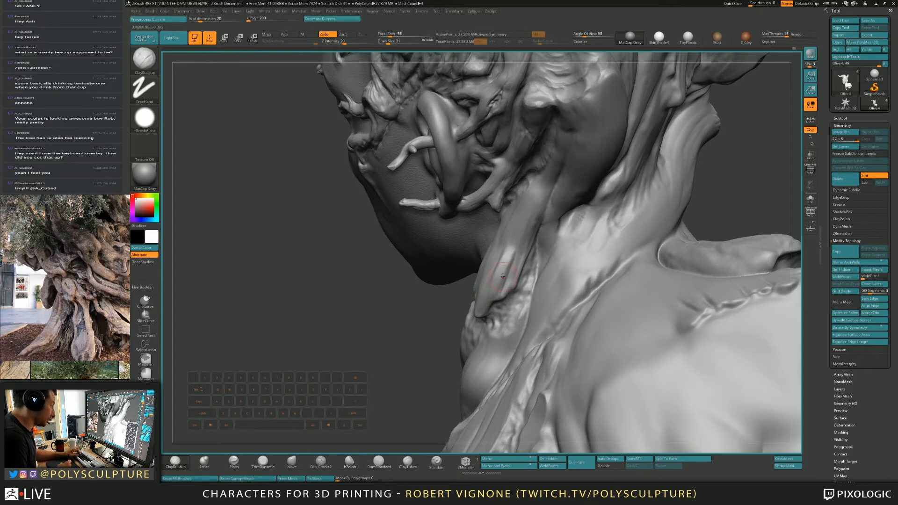
pyautogui.moveTo(508, 280); pyautogui.dragTo(511, 273, button='right')
pyautogui.moveTo(490, 272); pyautogui.dragTo(478, 303)
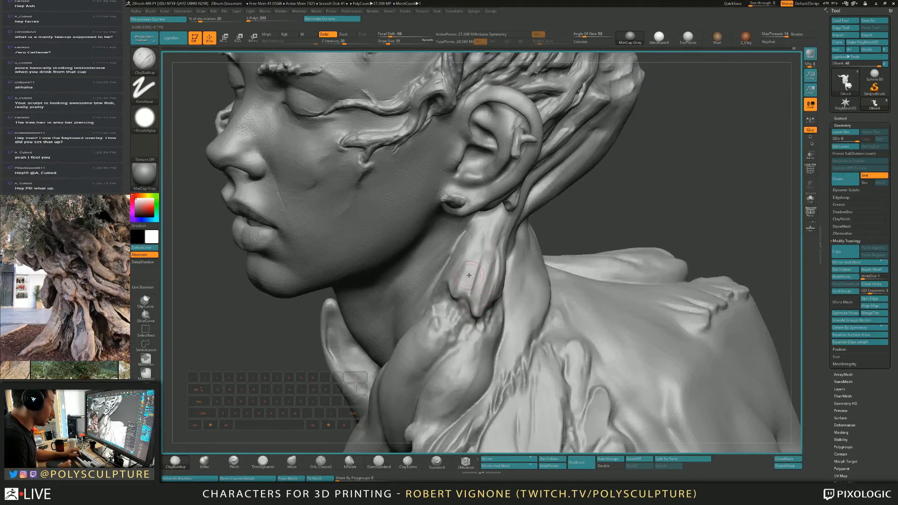
pyautogui.moveTo(478, 258); pyautogui.dragTo(462, 292)
pyautogui.moveTo(481, 239); pyautogui.dragTo(459, 286)
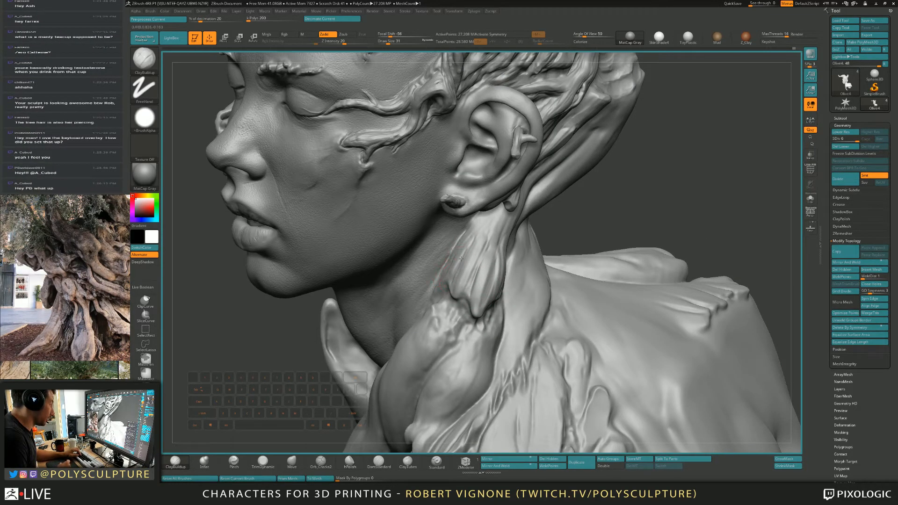
# Step: Flatten the ridges on the root-like strand end below the ear with TrimDynamic
pyautogui.press('b')
pyautogui.press('t')
pyautogui.press('d')
pyautogui.moveTo(472, 239)
pyautogui.mouseDown()
pyautogui.moveTo(462, 265)
pyautogui.moveTo(474, 302)
pyautogui.mouseUp()
pyautogui.moveTo(475, 302); pyautogui.dragTo(420, 308, button='right')
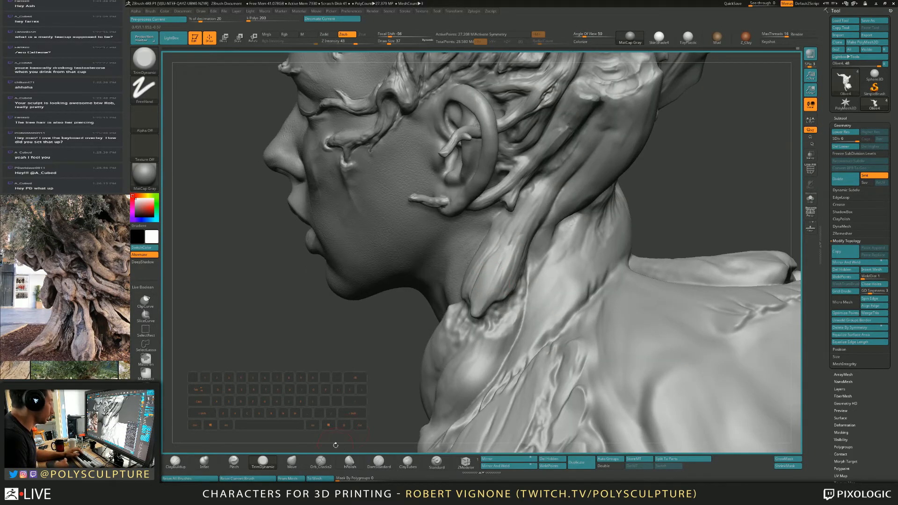
# Step: Carve cracks along the strand end below the ear and around its lower tip with the Orb_Cracks brush
pyautogui.click(321, 462)
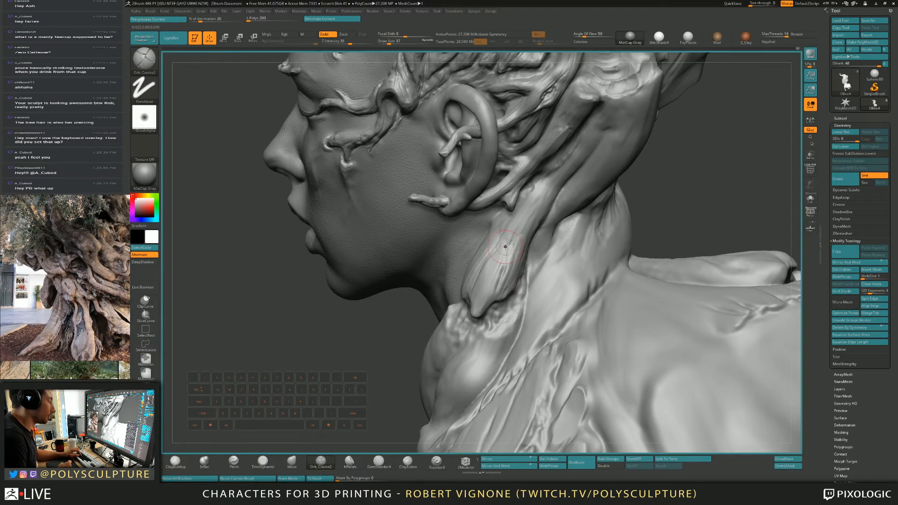
pyautogui.moveTo(507, 231); pyautogui.dragTo(533, 227, button='right')
pyautogui.moveTo(496, 252); pyautogui.dragTo(508, 217)
pyautogui.moveTo(508, 216)
pyautogui.mouseDown(button='right')
pyautogui.moveTo(544, 211)
pyautogui.moveTo(488, 234)
pyautogui.moveTo(528, 233)
pyautogui.moveTo(511, 253)
pyautogui.moveTo(523, 248)
pyautogui.moveTo(511, 247)
pyautogui.moveTo(504, 285)
pyautogui.mouseUp(button='right')
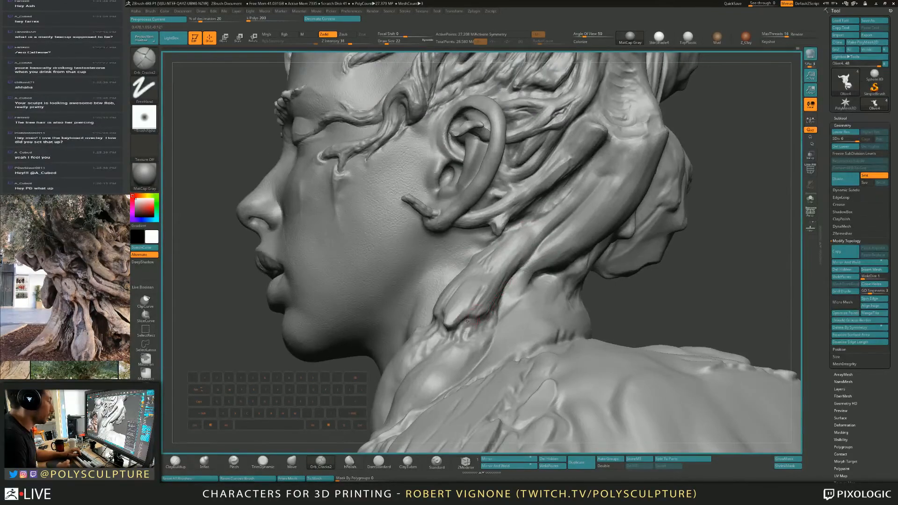
pyautogui.moveTo(466, 321)
pyautogui.keyDown('alt'); pyautogui.mouseDown(button='right')
pyautogui.moveTo(501, 283)
pyautogui.moveTo(494, 271)
pyautogui.mouseUp(button='right'); pyautogui.keyUp('alt')
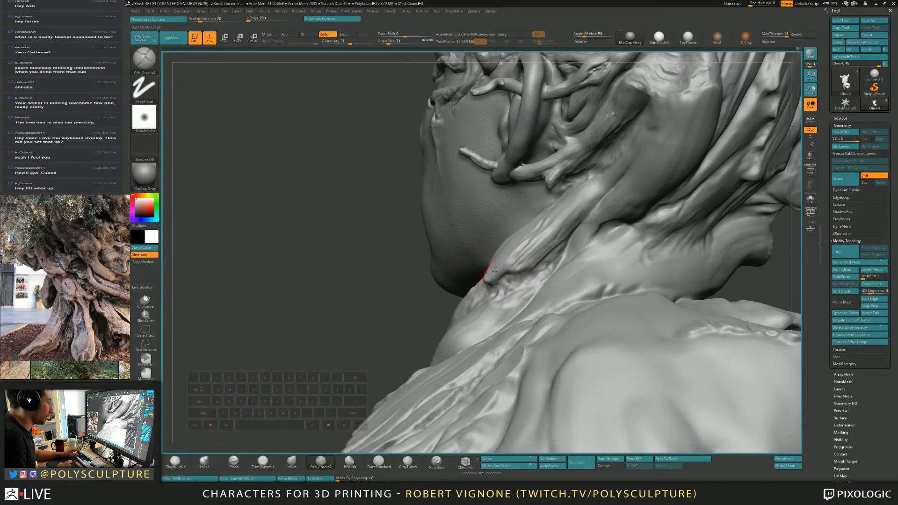
pyautogui.press('s')
pyautogui.moveTo(494, 271); pyautogui.dragTo(499, 271)
# Step: Reshape the neck strand and the lower forked branch behind the earlobe with the Move brush at varying draw sizes
pyautogui.press('b')
pyautogui.press('m')
pyautogui.press('v')
pyautogui.moveTo(511, 249); pyautogui.dragTo(520, 240, button='right')
pyautogui.press('s')
pyautogui.moveTo(536, 224); pyautogui.dragTo(546, 227)
pyautogui.press('s')
pyautogui.moveTo(550, 227); pyautogui.dragTo(547, 227)
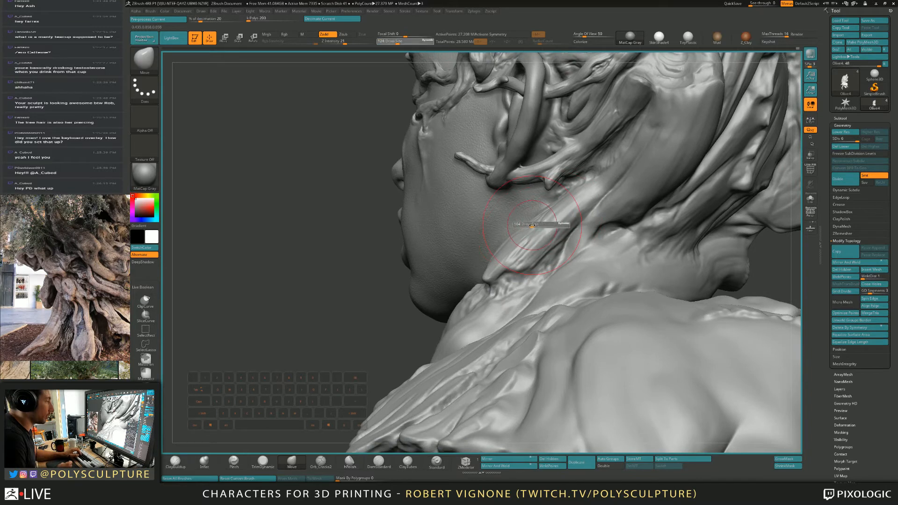
pyautogui.moveTo(523, 220); pyautogui.dragTo(558, 182, button='right')
pyautogui.press('s')
pyautogui.moveTo(545, 175); pyautogui.dragTo(537, 176)
pyautogui.moveTo(536, 180); pyautogui.dragTo(564, 164, button='right')
# Step: Sculpt the small twig stub behind the earlobe and its adjoining branch with fine ClayBuildup strokes
pyautogui.press('b')
pyautogui.press('c')
pyautogui.press('b')
pyautogui.keyDown('alt'); pyautogui.moveTo(537, 178); pyautogui.dragTo(536, 181); pyautogui.keyUp('alt')
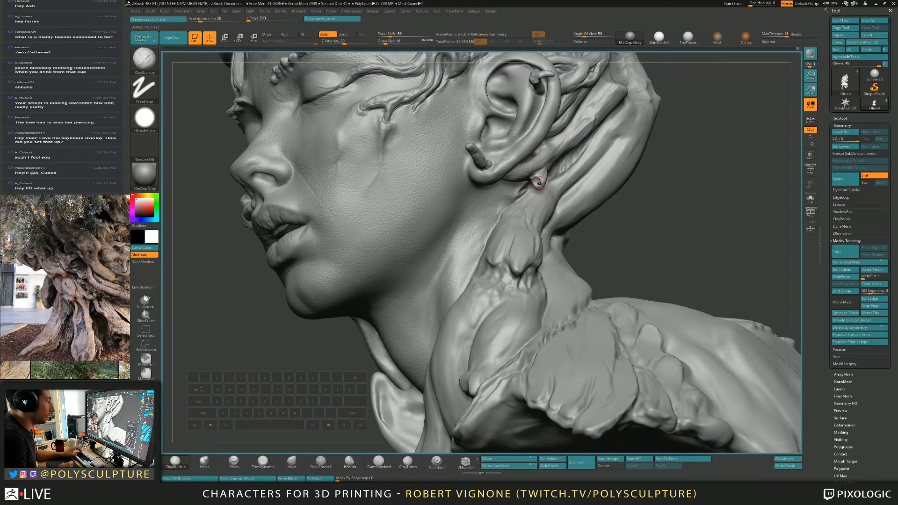
pyautogui.moveTo(536, 181); pyautogui.dragTo(516, 185, button='right')
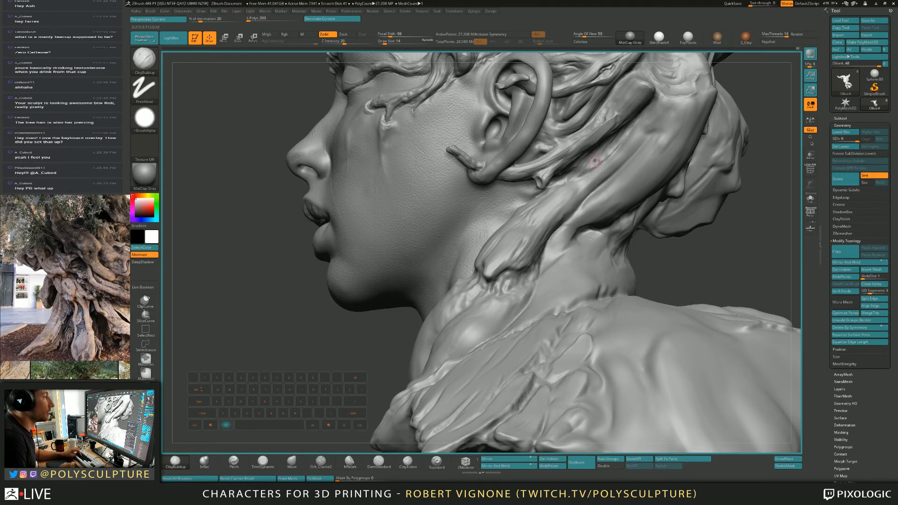
# Step: Build up and polish the lower tip of the strand end on the neck with ClayBuildup and hPolish
pyautogui.moveTo(594, 160)
pyautogui.mouseDown(button='right')
pyautogui.moveTo(514, 242)
pyautogui.moveTo(475, 262)
pyautogui.moveTo(533, 243)
pyautogui.mouseUp(button='right')
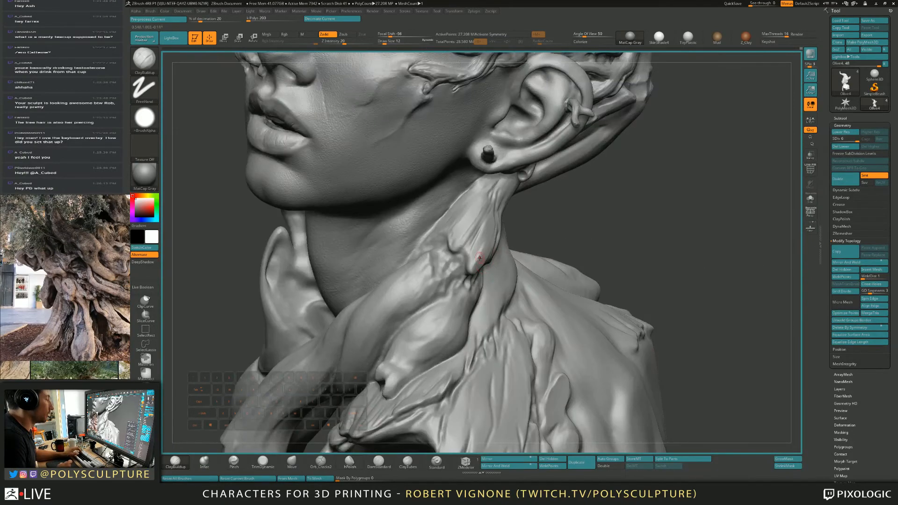
pyautogui.moveTo(474, 253)
pyautogui.mouseDown()
pyautogui.moveTo(474, 265)
pyautogui.moveTo(470, 246)
pyautogui.moveTo(468, 258)
pyautogui.mouseUp()
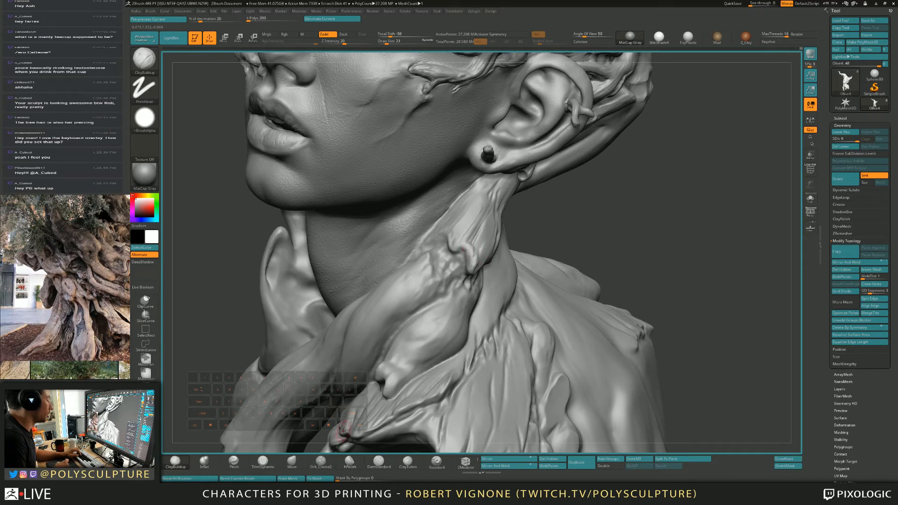
pyautogui.click(350, 461)
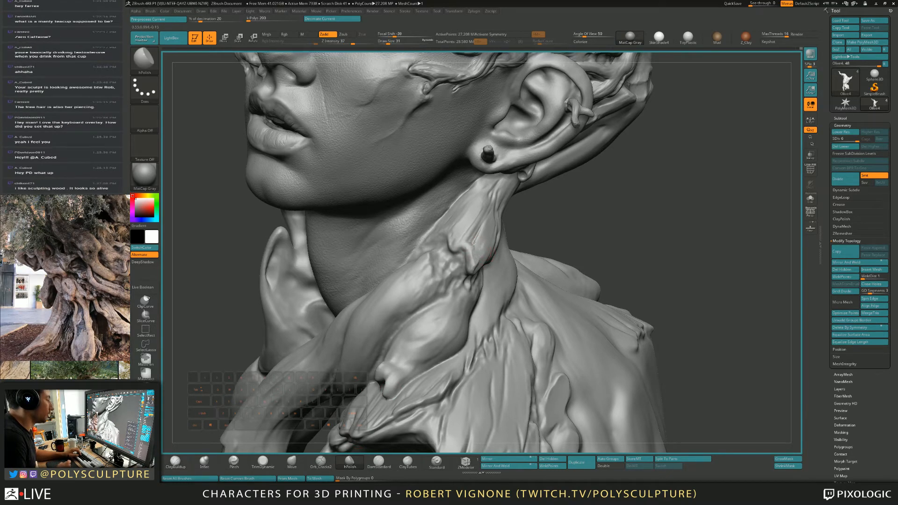
pyautogui.moveTo(474, 243); pyautogui.dragTo(476, 255)
pyautogui.press('1')
pyautogui.moveTo(443, 229); pyautogui.dragTo(464, 244)
# Step: Refine the planes around the strand end's jagged lower edge with hPolish and small ClayBuildup strokes at varying draw sizes
pyautogui.click(350, 462)
pyautogui.press('s')
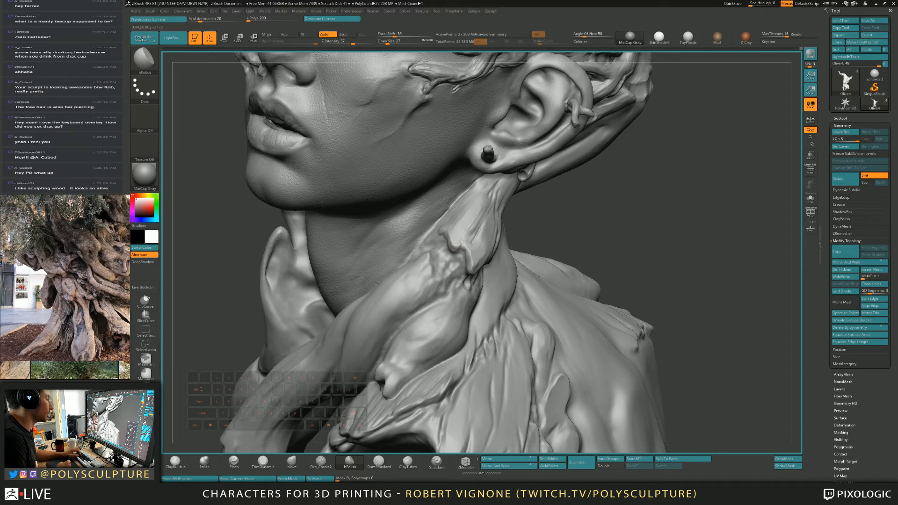
pyautogui.keyDown('alt'); pyautogui.moveTo(474, 259); pyautogui.dragTo(469, 210, button='right'); pyautogui.keyUp('alt')
pyautogui.moveTo(469, 210)
pyautogui.mouseDown(button='right')
pyautogui.moveTo(465, 105)
pyautogui.moveTo(460, 112)
pyautogui.mouseUp(button='right')
pyautogui.press('s')
pyautogui.moveTo(486, 249); pyautogui.dragTo(484, 249)
pyautogui.press('1')
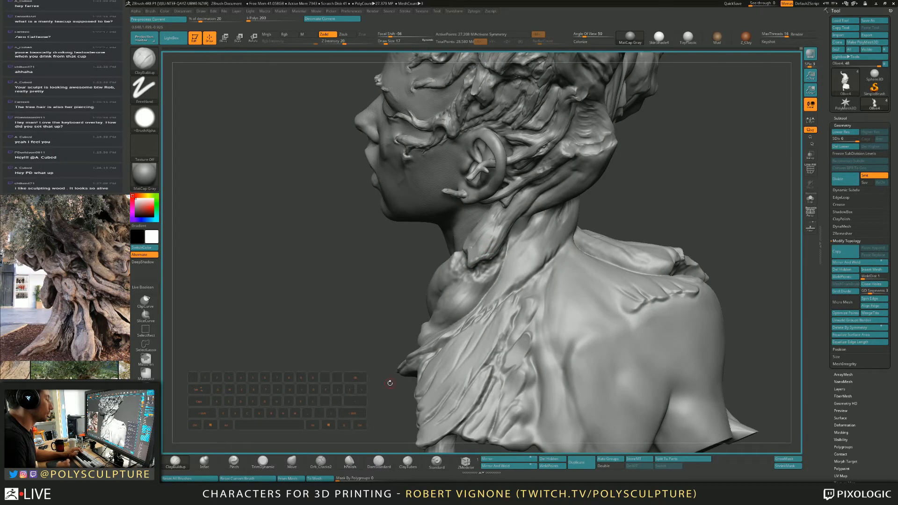
pyautogui.click(350, 462)
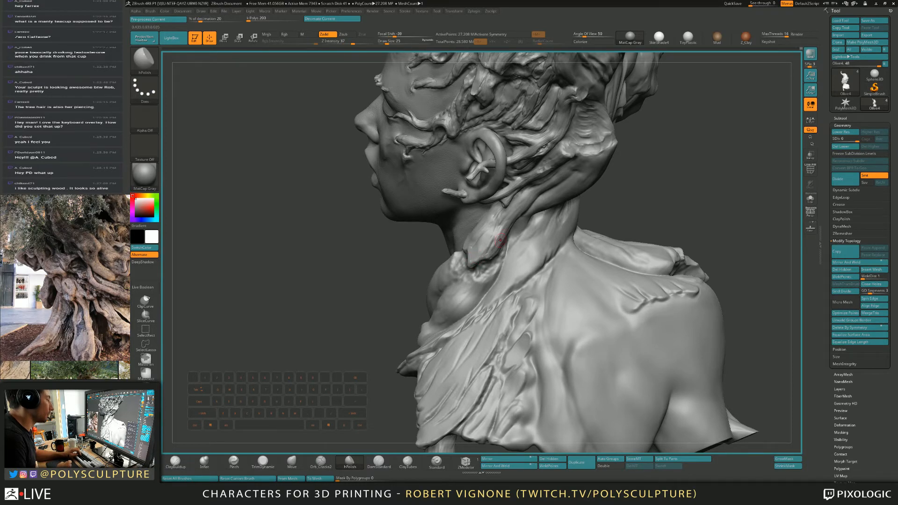
pyautogui.moveTo(500, 246); pyautogui.dragTo(561, 243, button='right')
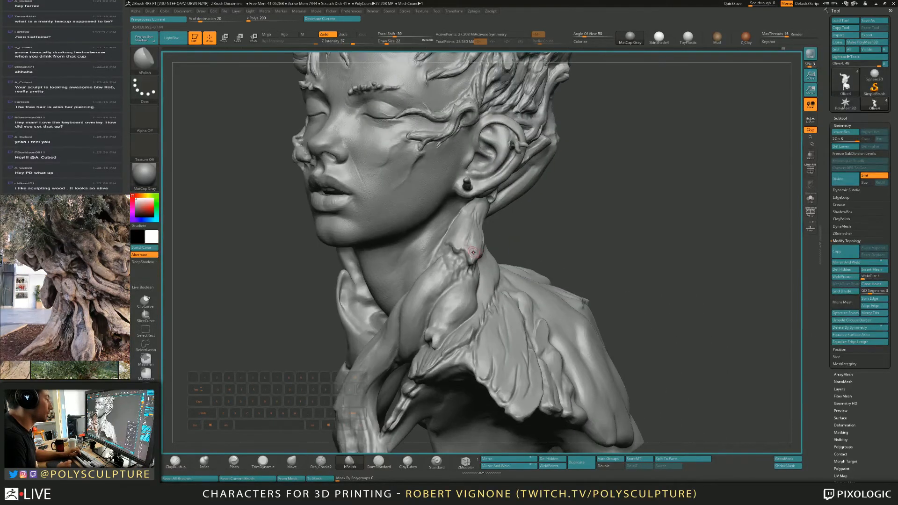
# Step: Carve cracks along the strand's front edge where it meets the neck below the jaw with the Orb_Cracks brush
pyautogui.click(320, 462)
pyautogui.moveTo(412, 250)
pyautogui.mouseDown(button='right')
pyautogui.moveTo(460, 247)
pyautogui.moveTo(474, 273)
pyautogui.mouseUp(button='right')
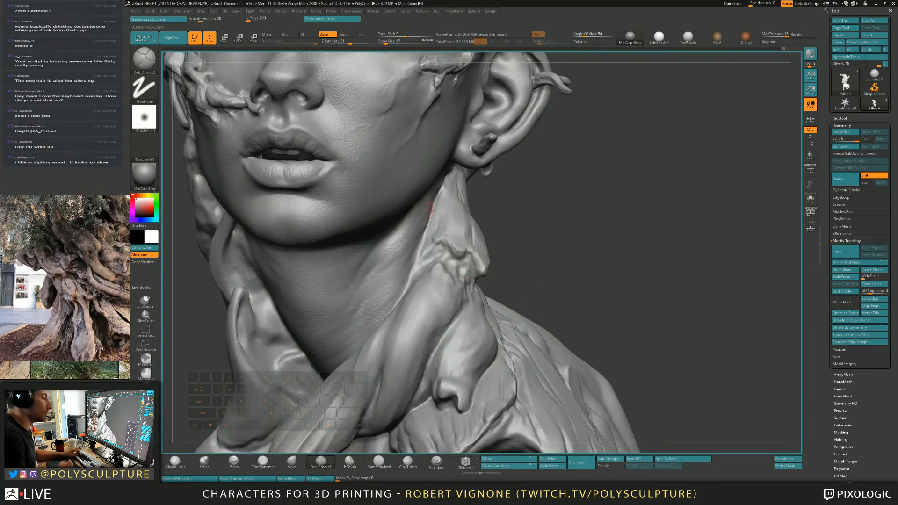
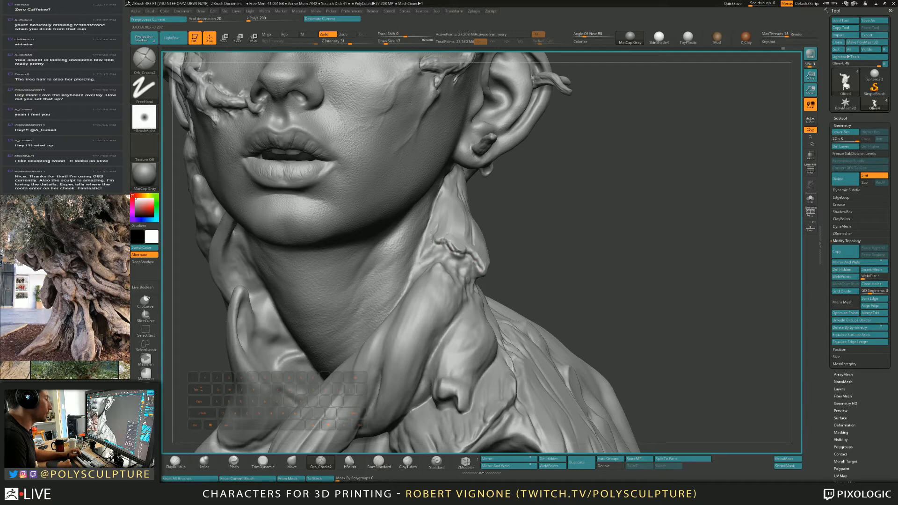
pyautogui.moveTo(435, 215); pyautogui.dragTo(411, 283)
pyautogui.press('s')
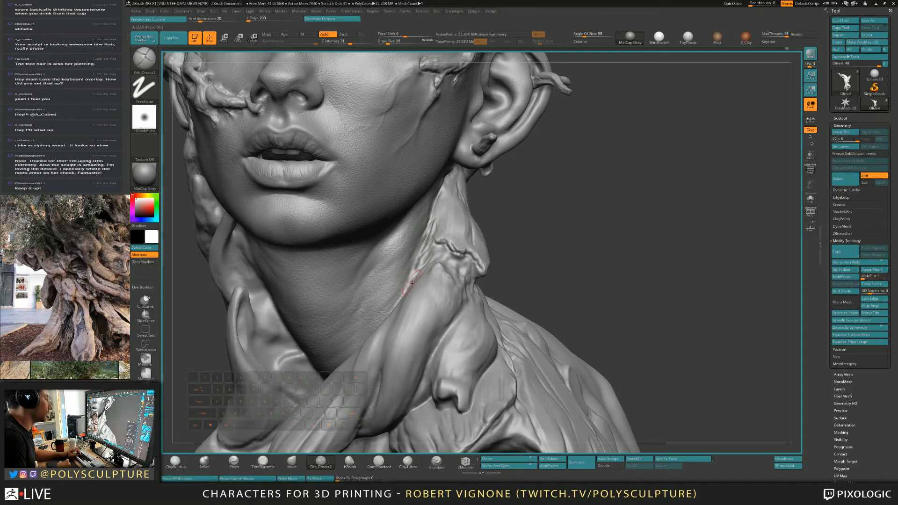
pyautogui.moveTo(427, 271); pyautogui.dragTo(407, 267, button='right')
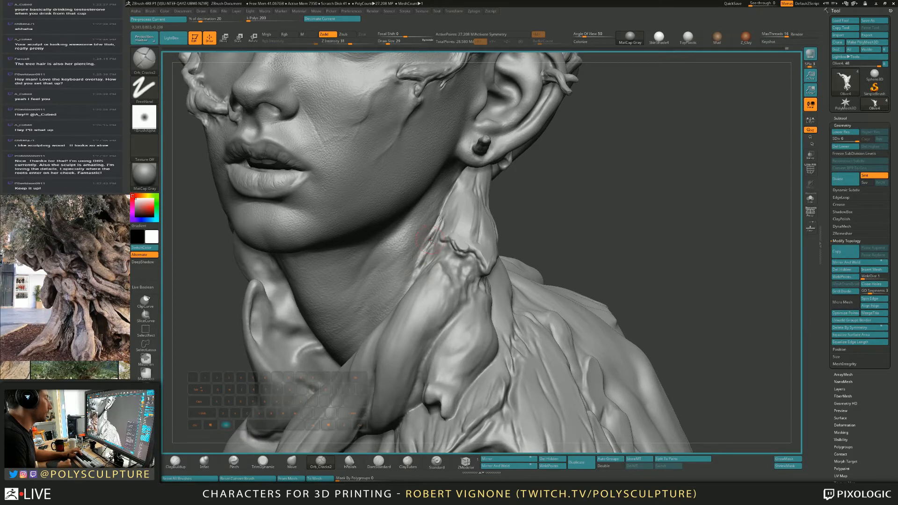
pyautogui.moveTo(439, 226); pyautogui.dragTo(418, 253)
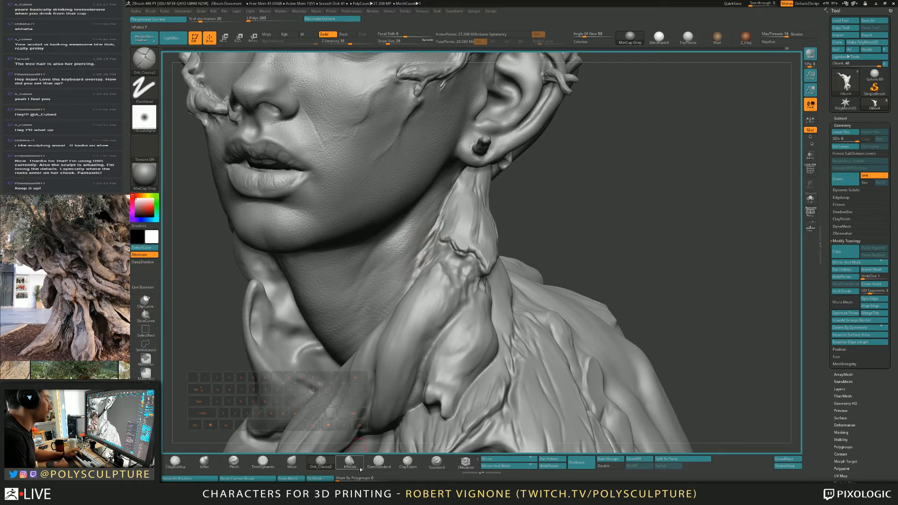
# Step: Refine the creases between the strand's front edge and the neck skin with the DamStandard brush
pyautogui.click(379, 460)
pyautogui.press('ctrl')
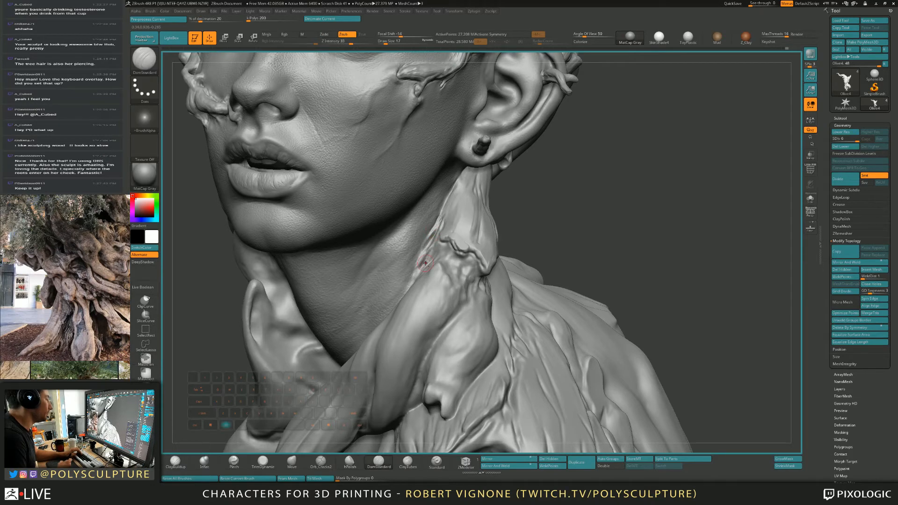
pyautogui.keyDown('alt'); pyautogui.moveTo(421, 262); pyautogui.dragTo(485, 214, button='right'); pyautogui.keyUp('alt')
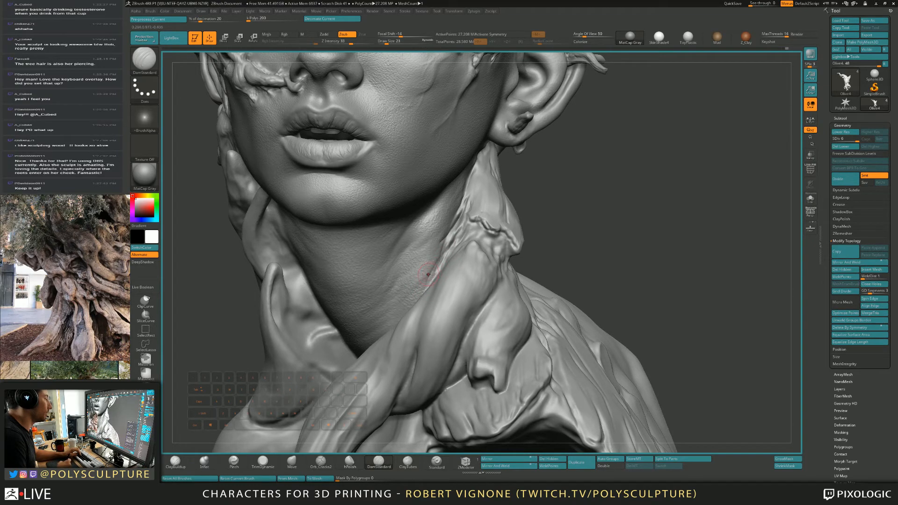
pyautogui.moveTo(447, 229); pyautogui.dragTo(417, 231, button='right')
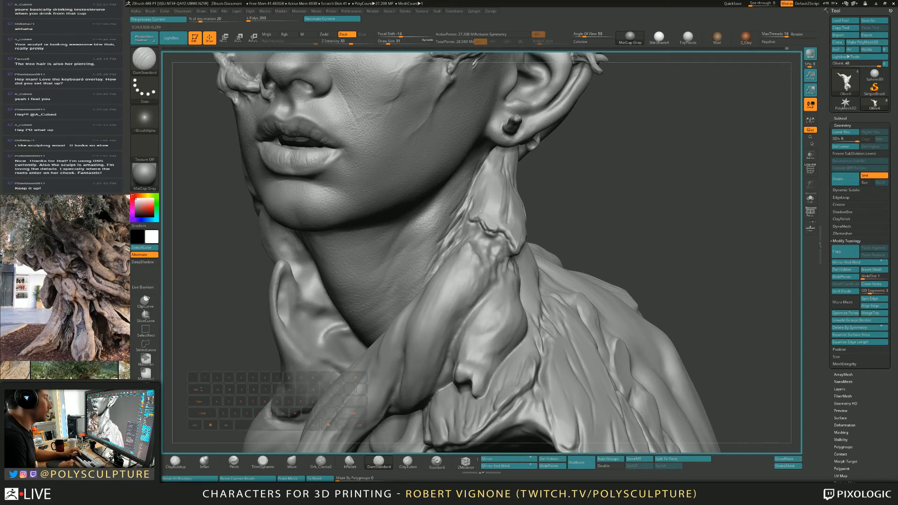
pyautogui.moveTo(470, 178); pyautogui.dragTo(469, 188, button='right')
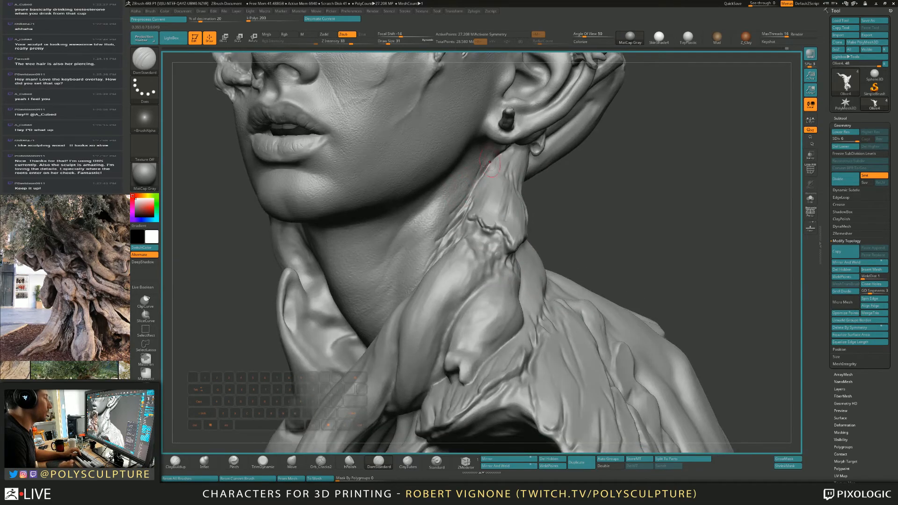
pyautogui.keyDown('alt'); pyautogui.moveTo(451, 216); pyautogui.dragTo(472, 226, button='right'); pyautogui.keyUp('alt')
pyautogui.moveTo(561, 227); pyautogui.dragTo(571, 235, button='right')
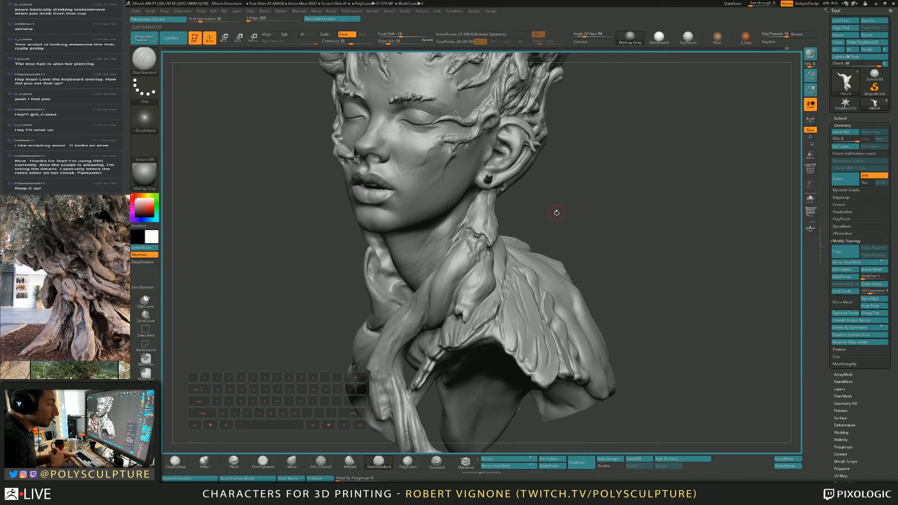
# Step: Cut recesses beneath the strand end's jagged lower edge with subtractive ClayBuildup strokes
pyautogui.moveTo(571, 169); pyautogui.dragTo(541, 216)
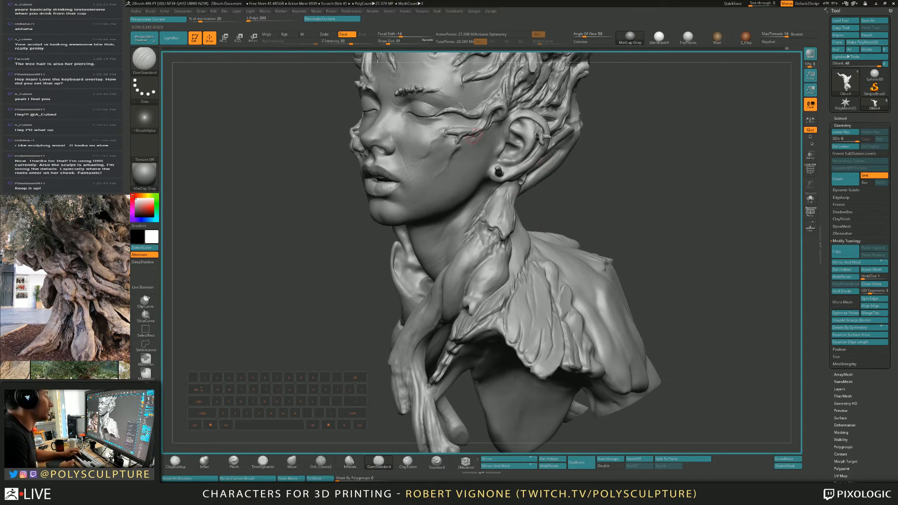
pyautogui.keyDown('alt'); pyautogui.moveTo(468, 139); pyautogui.dragTo(508, 205, button='right'); pyautogui.keyUp('alt')
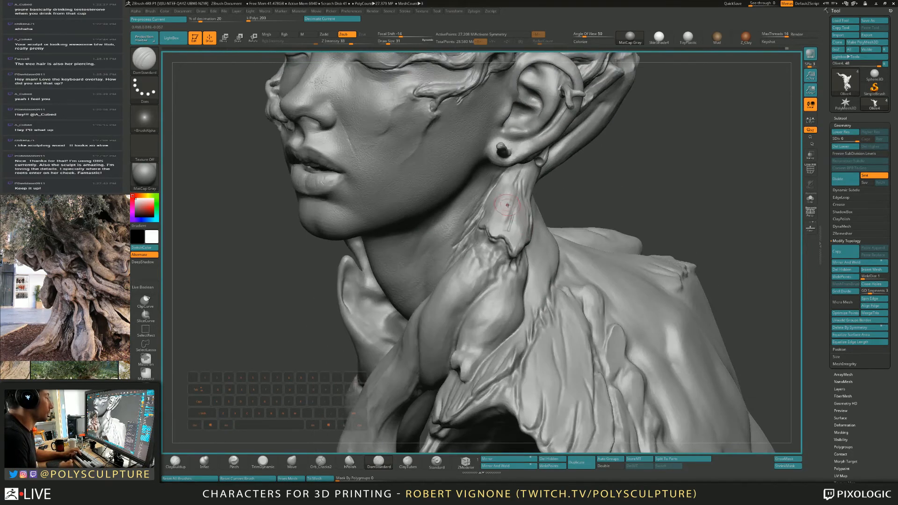
pyautogui.moveTo(496, 248); pyautogui.dragTo(508, 205, button='right')
pyautogui.press('1')
pyautogui.keyDown('alt'); pyautogui.moveTo(489, 214); pyautogui.dragTo(489, 210); pyautogui.keyUp('alt')
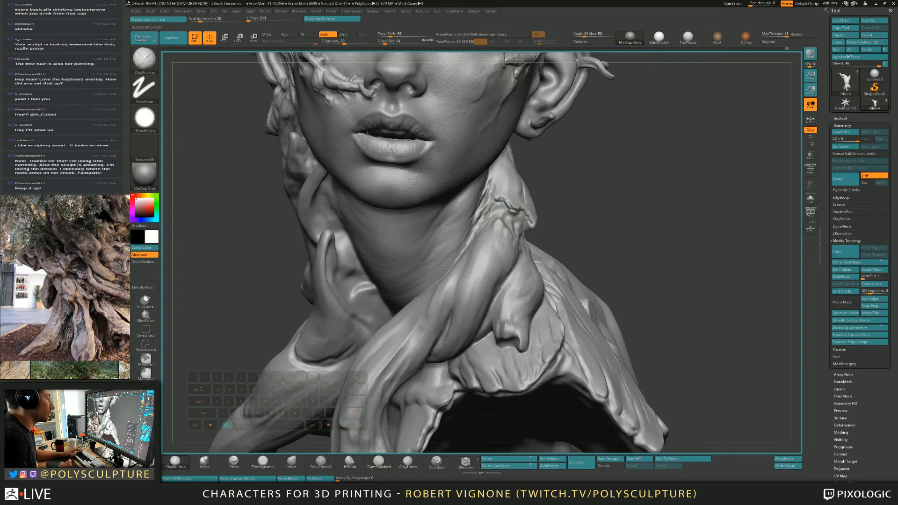
pyautogui.moveTo(499, 219)
pyautogui.mouseDown(button='right')
pyautogui.moveTo(504, 212)
pyautogui.moveTo(492, 220)
pyautogui.moveTo(496, 213)
pyautogui.moveTo(509, 236)
pyautogui.mouseUp(button='right')
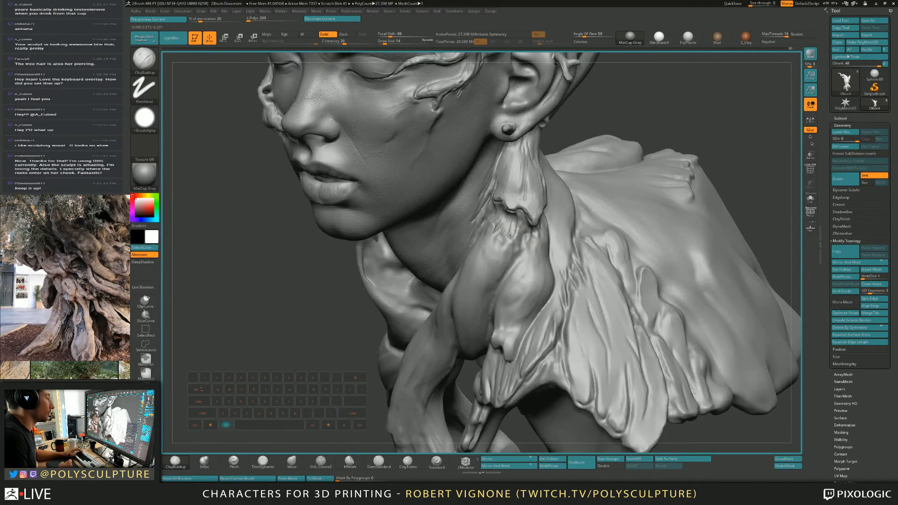
pyautogui.moveTo(521, 231); pyautogui.dragTo(484, 219, button='right')
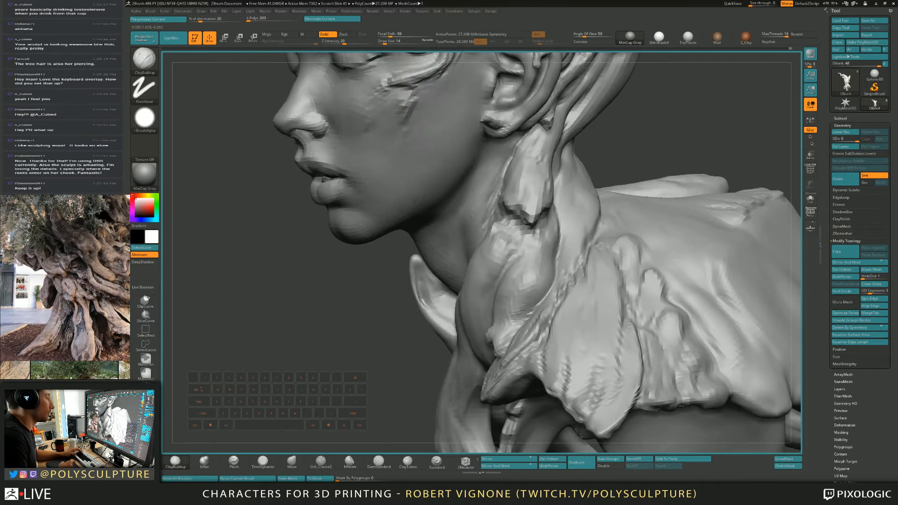
# Step: Carve fibrous grooves around the side of the neck root, from below the strand end toward the back, with subtractive ClayBuildup strokes
pyautogui.keyDown('alt'); pyautogui.moveTo(524, 231); pyautogui.dragTo(524, 245); pyautogui.keyUp('alt')
pyautogui.moveTo(528, 225); pyautogui.dragTo(507, 223, button='right')
pyautogui.keyDown('alt'); pyautogui.moveTo(528, 230); pyautogui.dragTo(536, 237); pyautogui.keyUp('alt')
pyautogui.moveTo(542, 232); pyautogui.dragTo(501, 227, button='right')
pyautogui.moveTo(539, 219)
pyautogui.keyDown('alt'); pyautogui.mouseDown()
pyautogui.moveTo(548, 237)
pyautogui.moveTo(562, 228)
pyautogui.mouseUp(); pyautogui.keyUp('alt')
pyautogui.moveTo(563, 225); pyautogui.dragTo(516, 215, button='right')
pyautogui.keyDown('alt'); pyautogui.moveTo(566, 201); pyautogui.dragTo(561, 219); pyautogui.keyUp('alt')
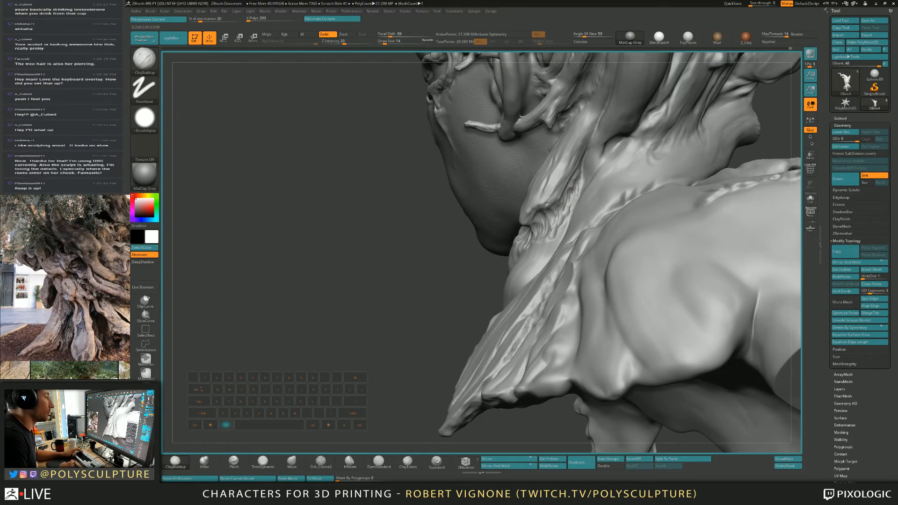
pyautogui.moveTo(571, 185)
pyautogui.mouseDown(button='right')
pyautogui.moveTo(568, 200)
pyautogui.moveTo(491, 219)
pyautogui.mouseUp(button='right')
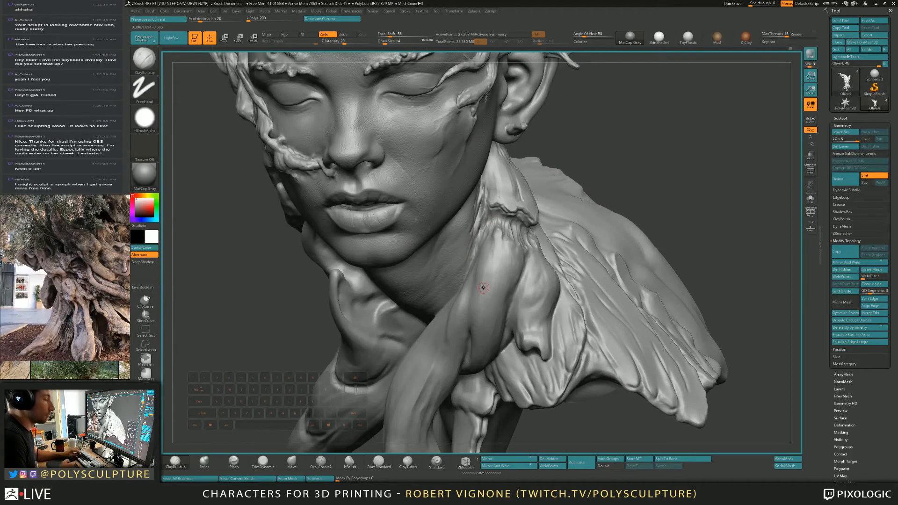
# Step: Build up bark ridges at the top of the thick neck root below the strand end with ClayBuildup
pyautogui.moveTo(672, 202)
pyautogui.mouseDown()
pyautogui.moveTo(687, 182)
pyautogui.moveTo(666, 194)
pyautogui.mouseUp()
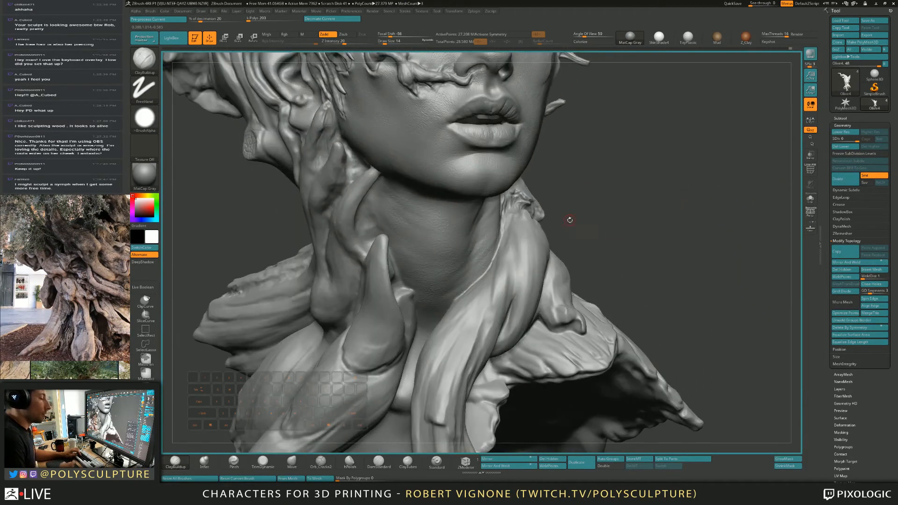
pyautogui.moveTo(569, 222)
pyautogui.mouseDown()
pyautogui.moveTo(479, 224)
pyautogui.moveTo(571, 204)
pyautogui.mouseUp()
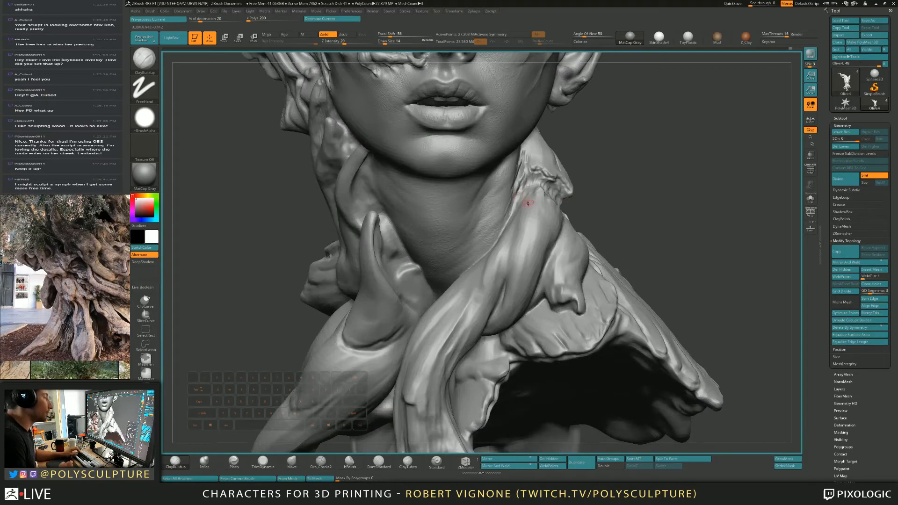
pyautogui.moveTo(530, 204); pyautogui.dragTo(577, 219, button='right')
pyautogui.press('1')
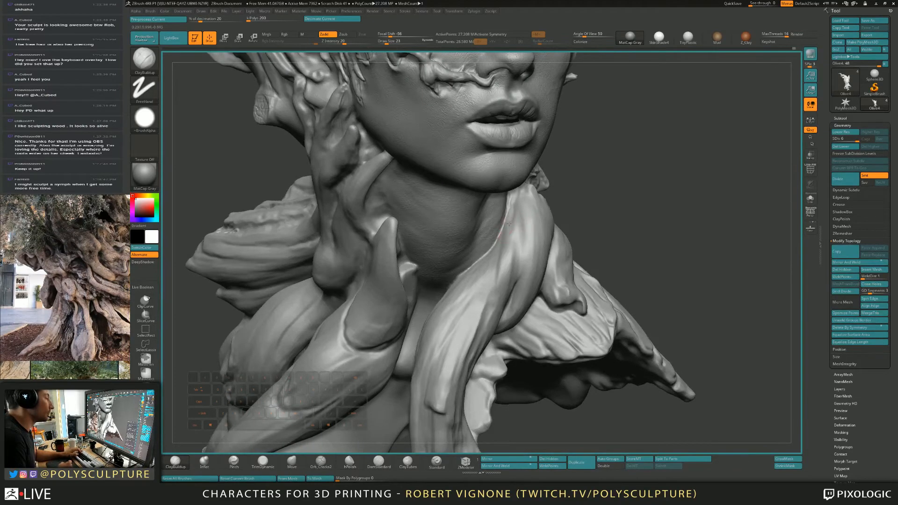
pyautogui.moveTo(524, 195)
pyautogui.mouseDown(button='right')
pyautogui.moveTo(525, 203)
pyautogui.moveTo(510, 191)
pyautogui.mouseUp(button='right')
pyautogui.press('1')
pyautogui.moveTo(549, 195); pyautogui.dragTo(545, 192)
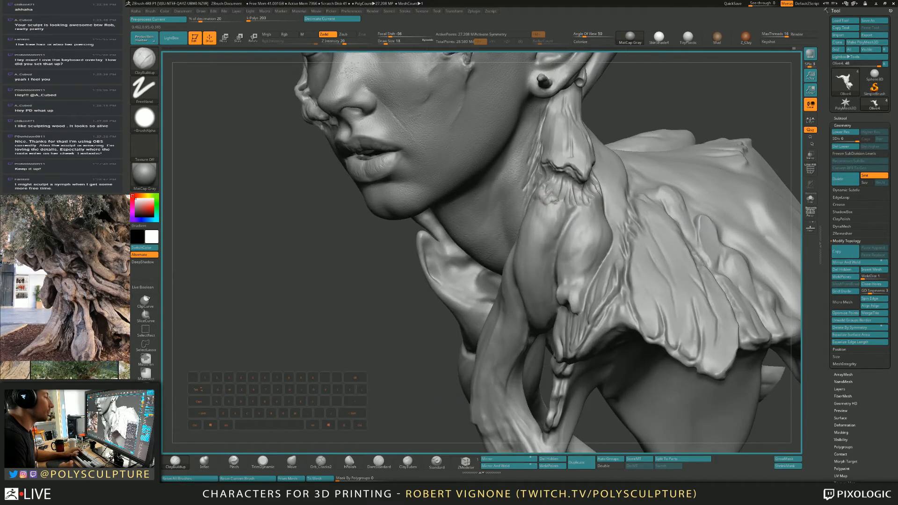
pyautogui.moveTo(564, 210)
pyautogui.mouseDown(button='right')
pyautogui.moveTo(563, 219)
pyautogui.moveTo(537, 200)
pyautogui.mouseUp(button='right')
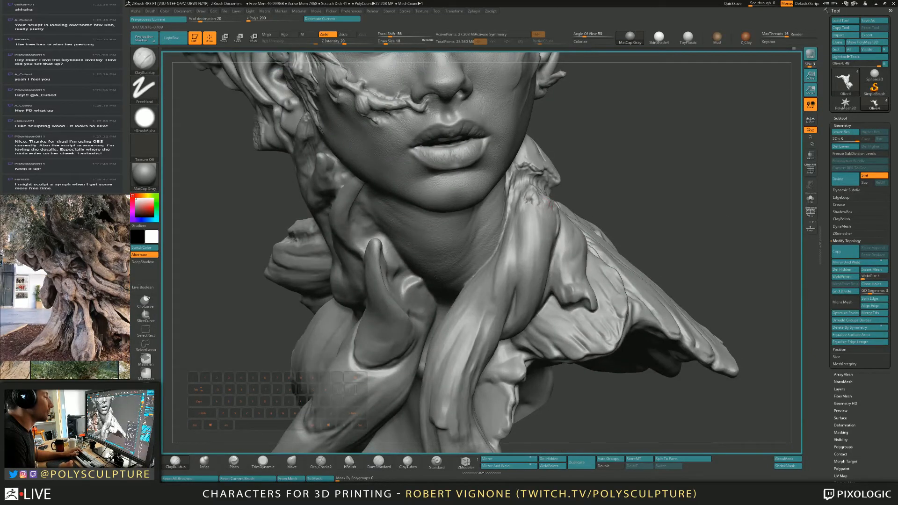
# Step: Polish the bark ridges at the top of the neck root with hPolish at varying draw sizes
pyautogui.moveTo(531, 204)
pyautogui.mouseDown()
pyautogui.moveTo(543, 208)
pyautogui.moveTo(531, 198)
pyautogui.mouseUp()
pyautogui.click(350, 462)
pyautogui.press('s')
pyautogui.moveTo(536, 200); pyautogui.dragTo(545, 199, button='right')
pyautogui.moveTo(544, 199); pyautogui.dragTo(554, 228)
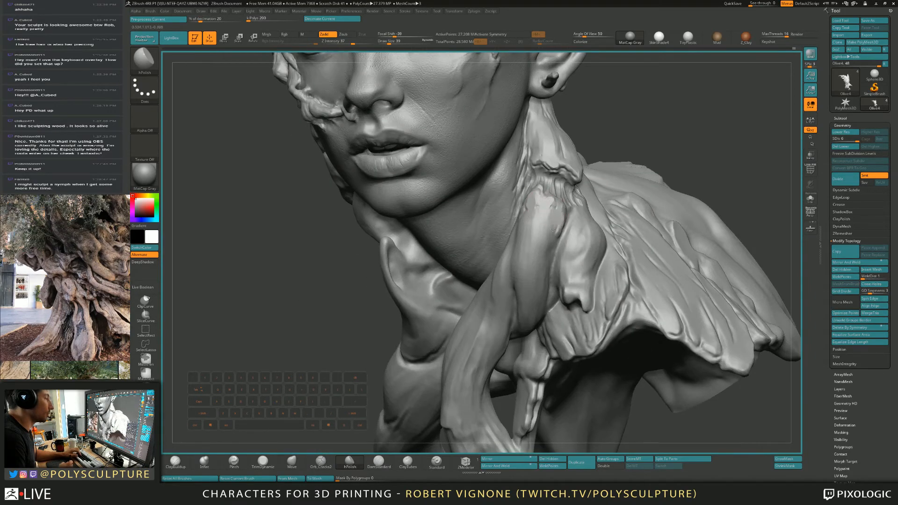
pyautogui.moveTo(550, 246)
pyautogui.mouseDown(button='right')
pyautogui.moveTo(509, 213)
pyautogui.moveTo(514, 204)
pyautogui.mouseUp(button='right')
pyautogui.press('s')
pyautogui.moveTo(519, 209); pyautogui.dragTo(514, 209)
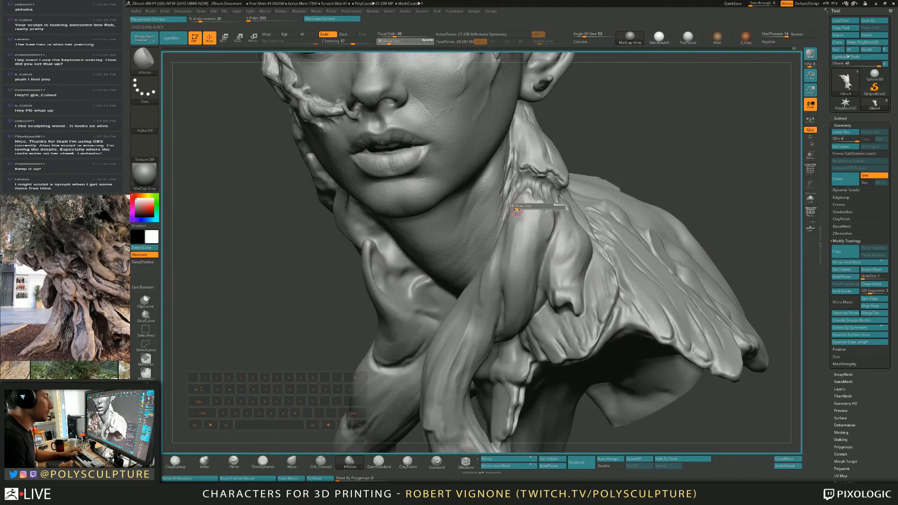
# Step: Add a rough ClayBuildup ridge down the outer side of the neck root's upper end and flatten it with hPolish
pyautogui.press('1')
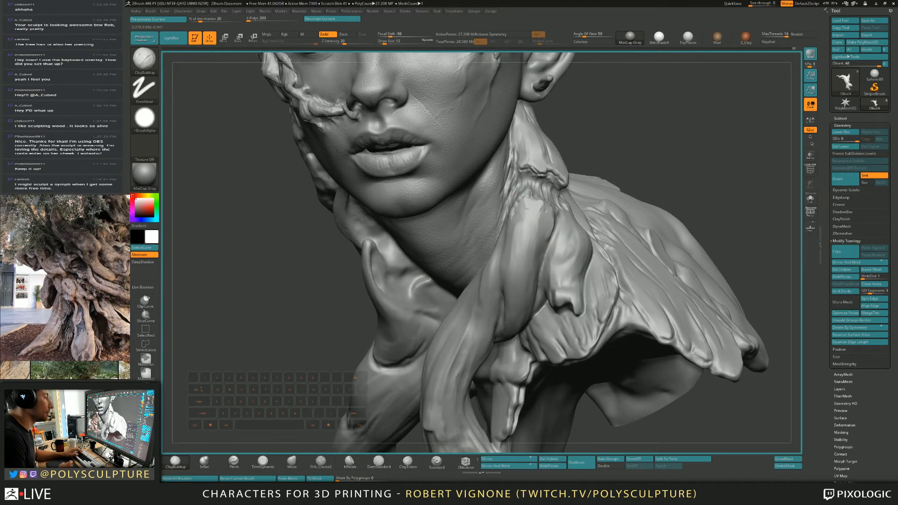
pyautogui.moveTo(536, 204); pyautogui.dragTo(546, 245)
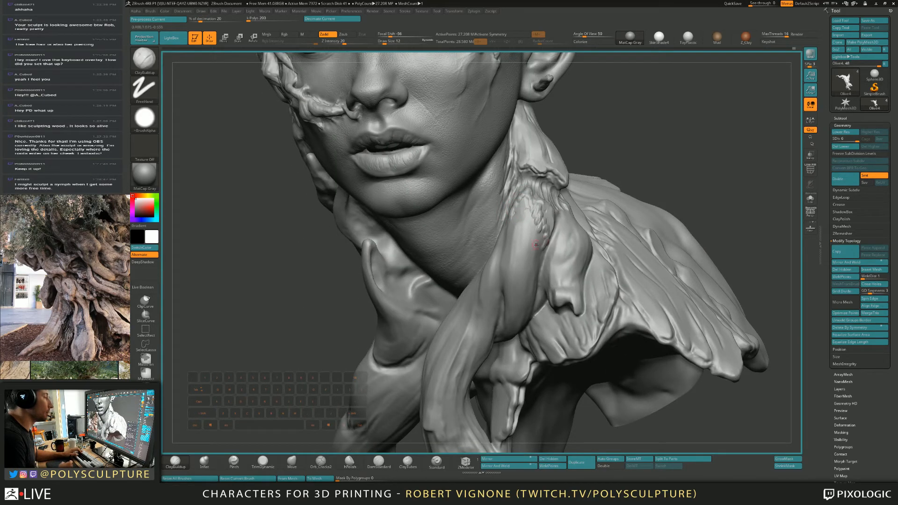
pyautogui.click(350, 460)
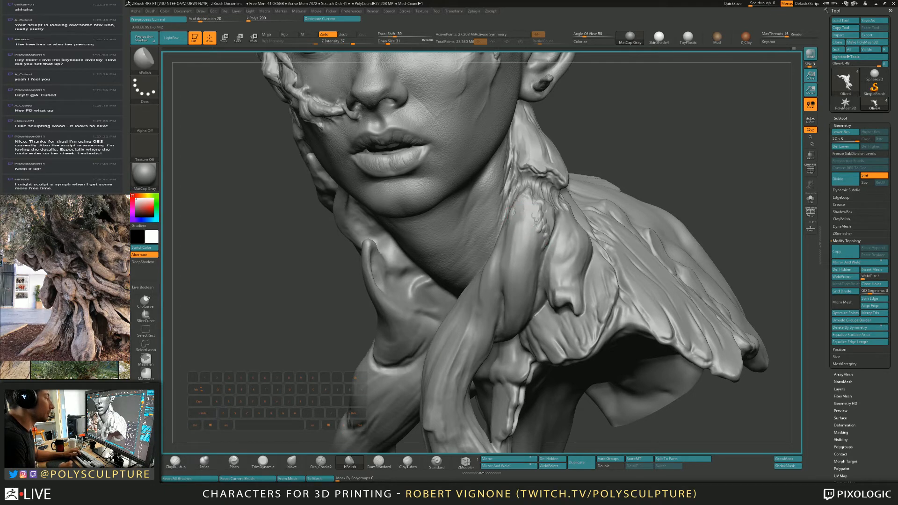
pyautogui.moveTo(537, 220); pyautogui.dragTo(544, 242)
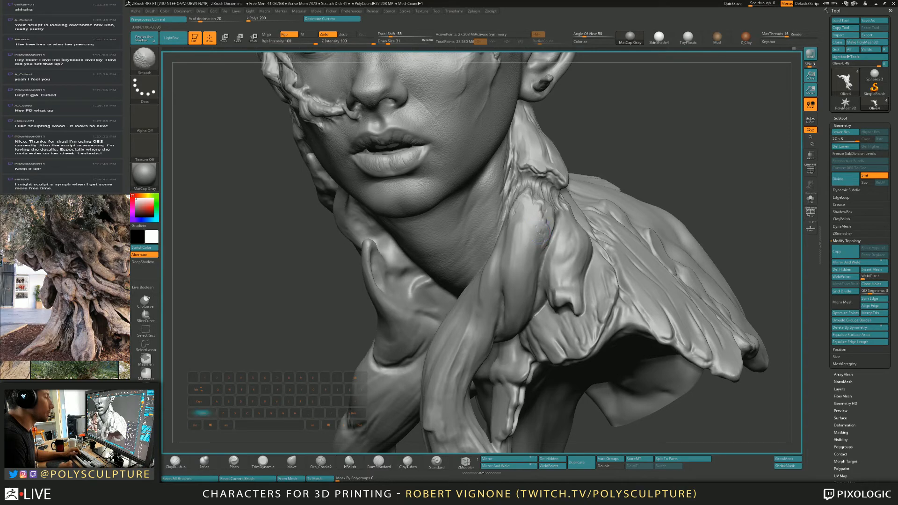
# Step: Carve a jagged crack down the outer side of the neck root's upper end, below the strand end, with the Orb_Cracks brush
pyautogui.press('[')
pyautogui.moveTo(517, 236)
pyautogui.mouseDown(button='right')
pyautogui.moveTo(468, 234)
pyautogui.moveTo(472, 262)
pyautogui.mouseUp(button='right')
pyautogui.click(321, 462)
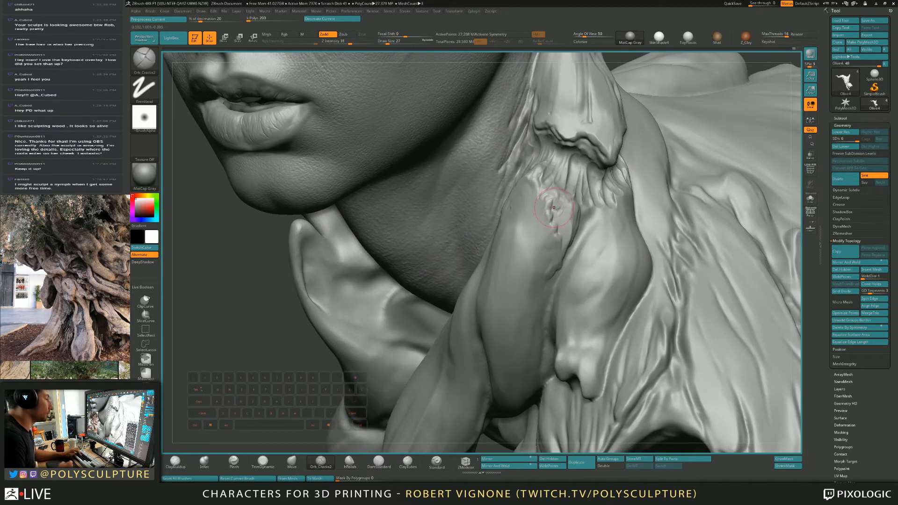
pyautogui.moveTo(544, 199); pyautogui.dragTo(552, 220)
pyautogui.moveTo(558, 233); pyautogui.dragTo(554, 227, button='right')
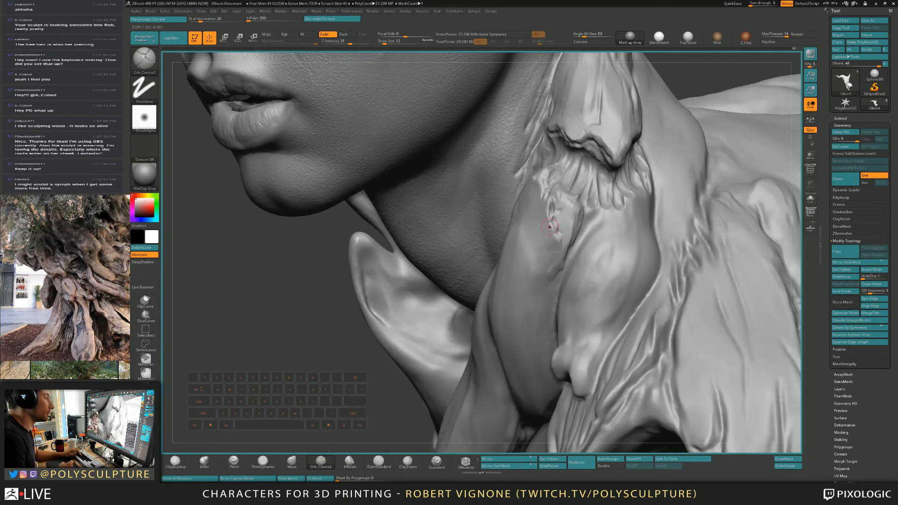
pyautogui.moveTo(555, 227); pyautogui.dragTo(563, 245)
pyautogui.moveTo(563, 245); pyautogui.dragTo(561, 245, button='right')
pyautogui.moveTo(561, 244); pyautogui.dragTo(559, 271)
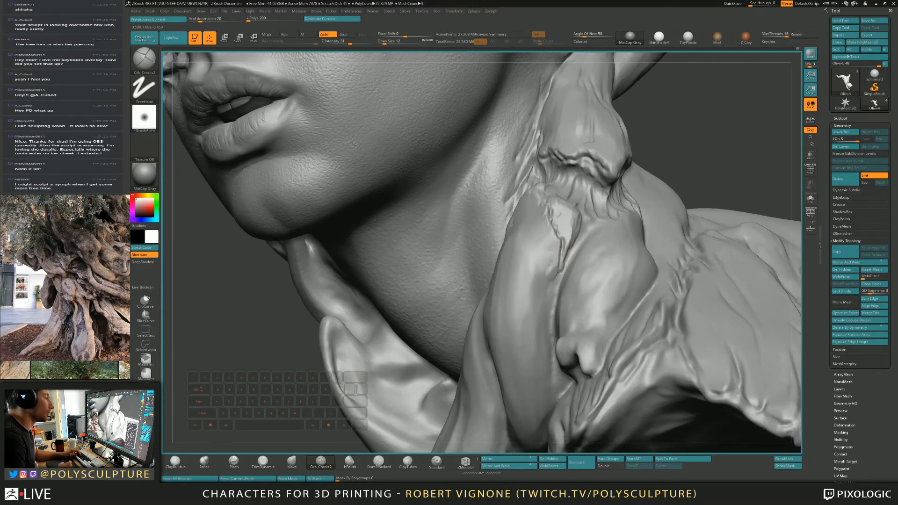
pyautogui.moveTo(563, 258); pyautogui.dragTo(563, 285, button='right')
pyautogui.moveTo(550, 216); pyautogui.dragTo(540, 189)
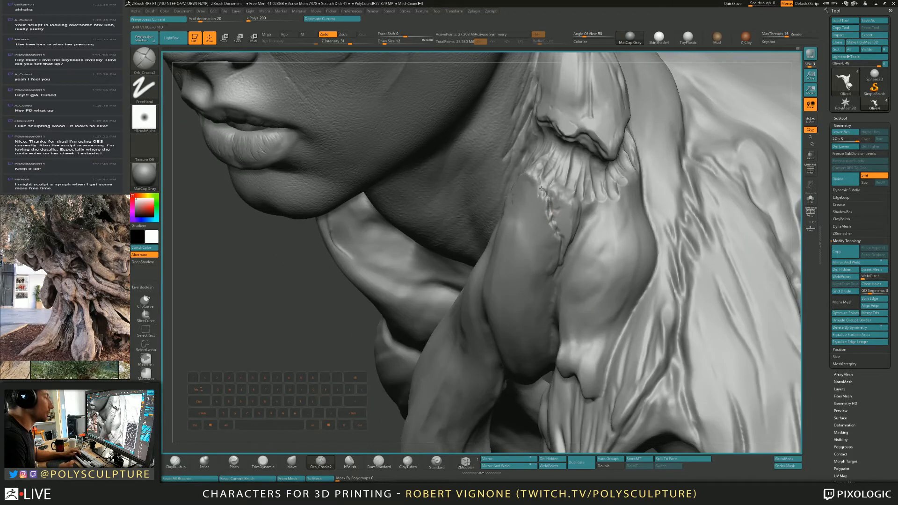
# Step: Extend the Orb_Cracks carving around the neck root's upper rim and cut fine splits into the bark ridges below the strand end
pyautogui.moveTo(538, 177); pyautogui.dragTo(673, 191, button='right')
pyautogui.moveTo(447, 223); pyautogui.dragTo(439, 227)
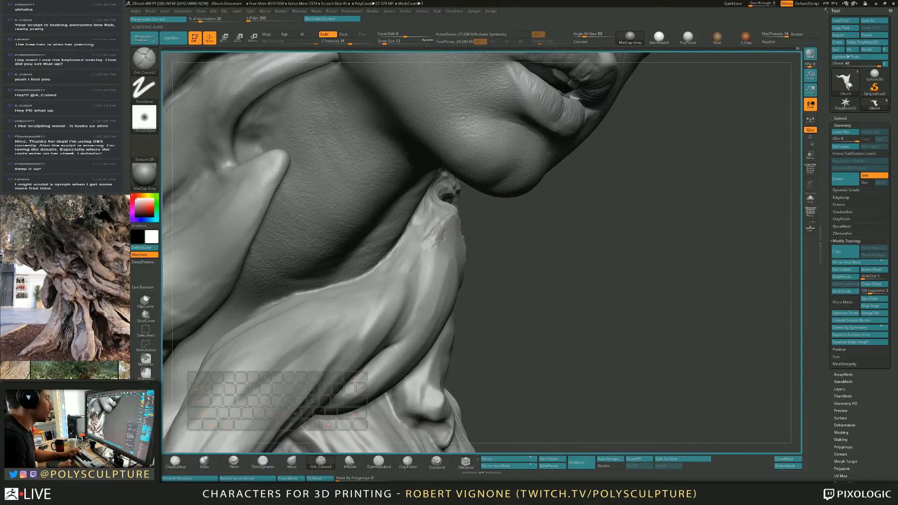
pyautogui.moveTo(552, 201); pyautogui.dragTo(450, 216, button='right')
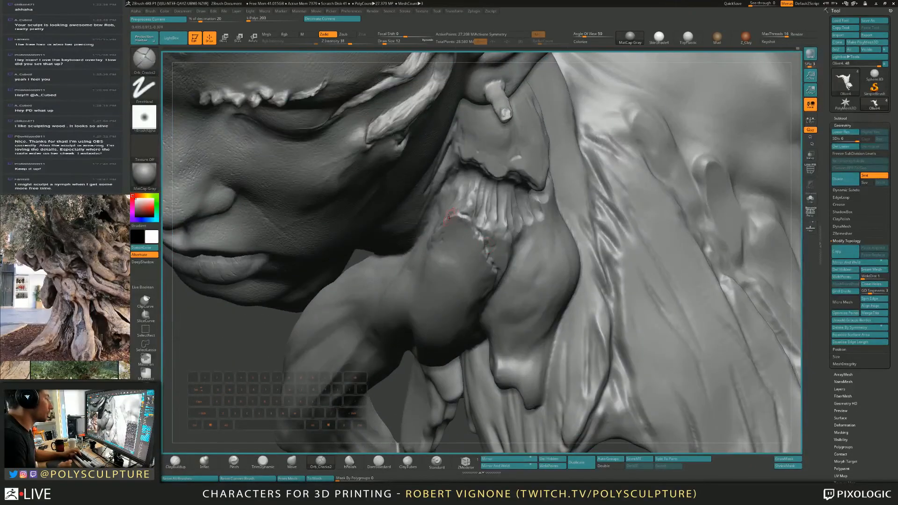
pyautogui.moveTo(467, 206); pyautogui.dragTo(494, 221)
pyautogui.moveTo(495, 222); pyautogui.dragTo(493, 234, button='right')
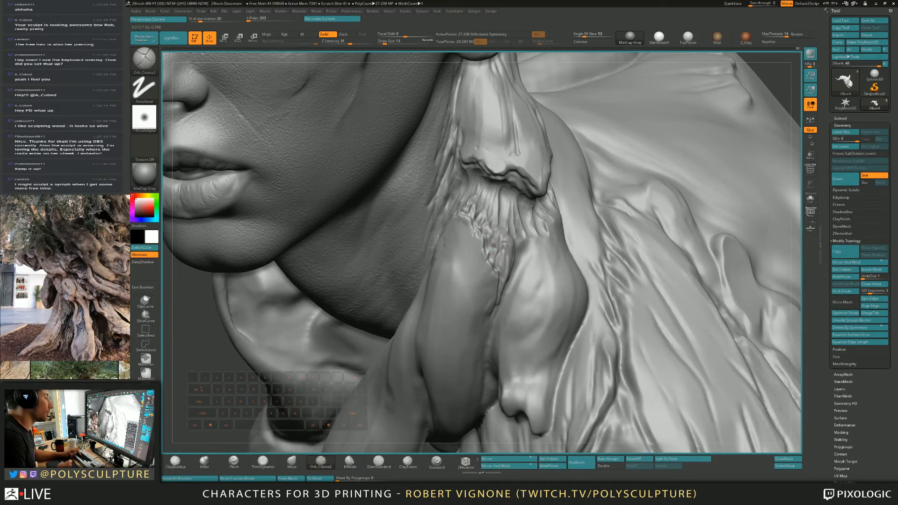
# Step: Flatten and fill the splintered bark beside the crack on the neck root's upper end, alternating TrimDynamic and ClayBuildup
pyautogui.moveTo(499, 235); pyautogui.dragTo(508, 266, button='right')
pyautogui.press('4')
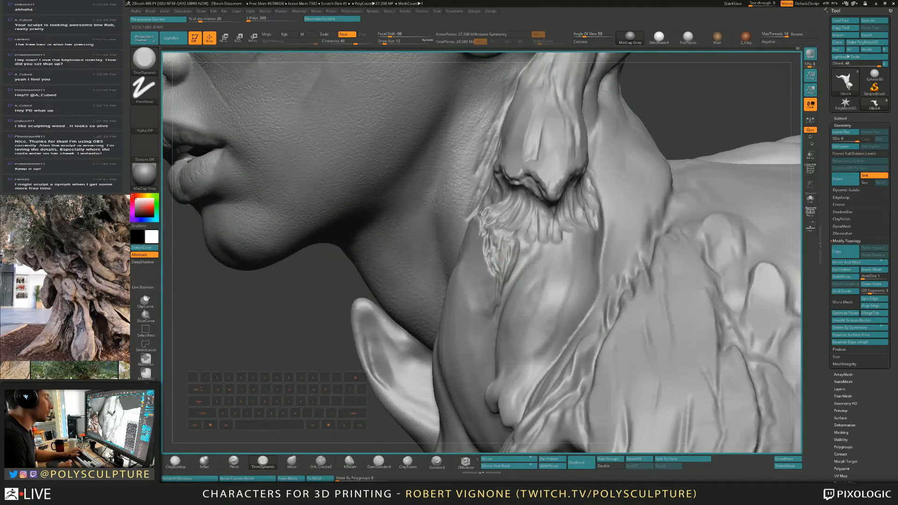
pyautogui.press('4')
pyautogui.press('4')
pyautogui.click(176, 462)
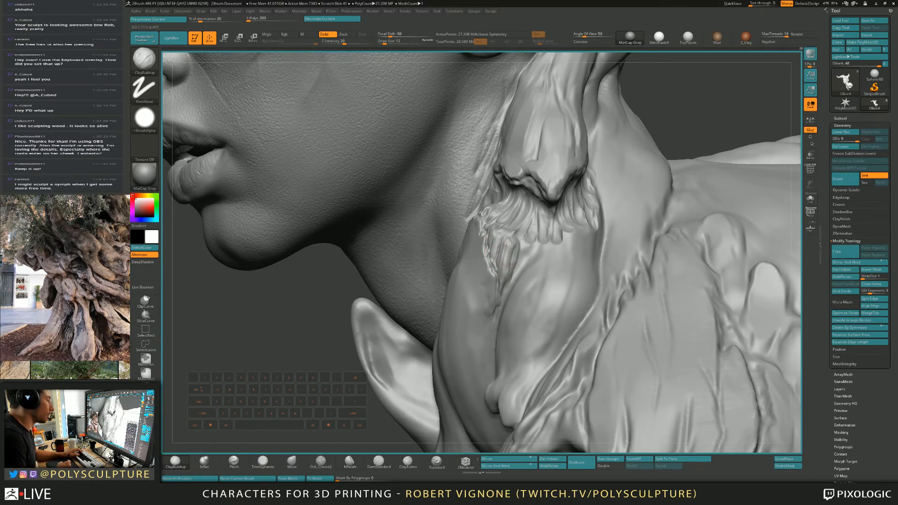
pyautogui.press('4')
pyautogui.moveTo(507, 269)
pyautogui.mouseDown(button='right')
pyautogui.moveTo(554, 263)
pyautogui.moveTo(535, 260)
pyautogui.mouseUp(button='right')
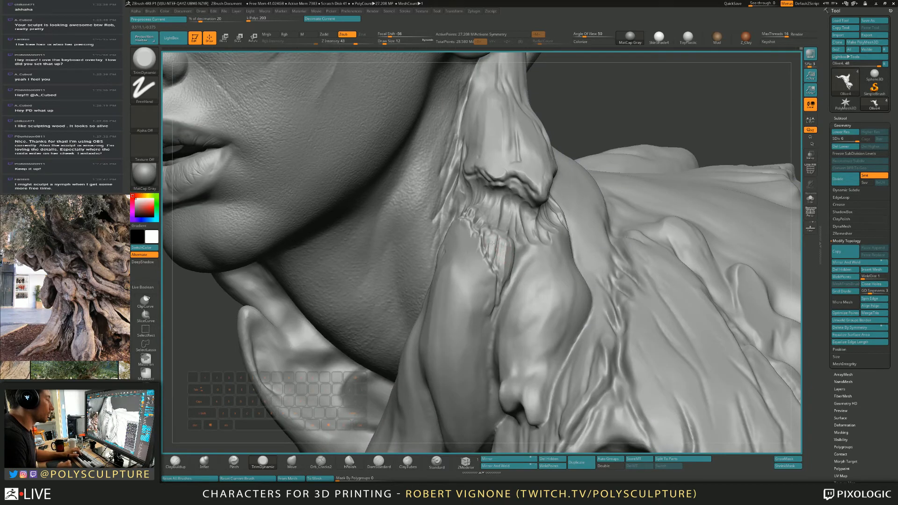
pyautogui.moveTo(487, 227); pyautogui.dragTo(491, 254, button='right')
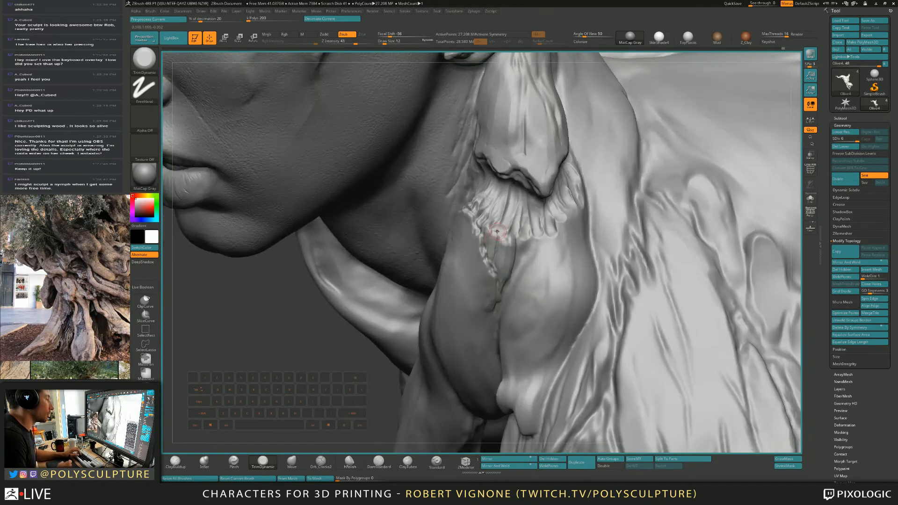
pyautogui.press('1')
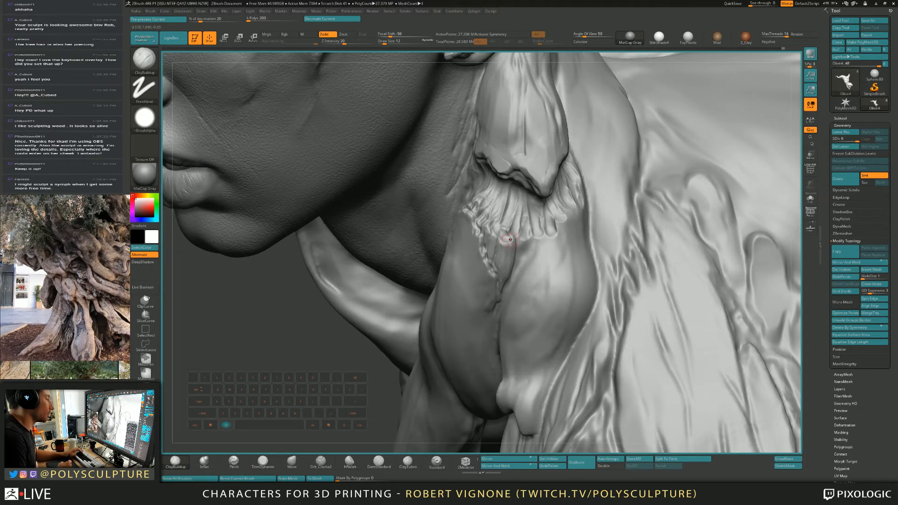
pyautogui.press('4')
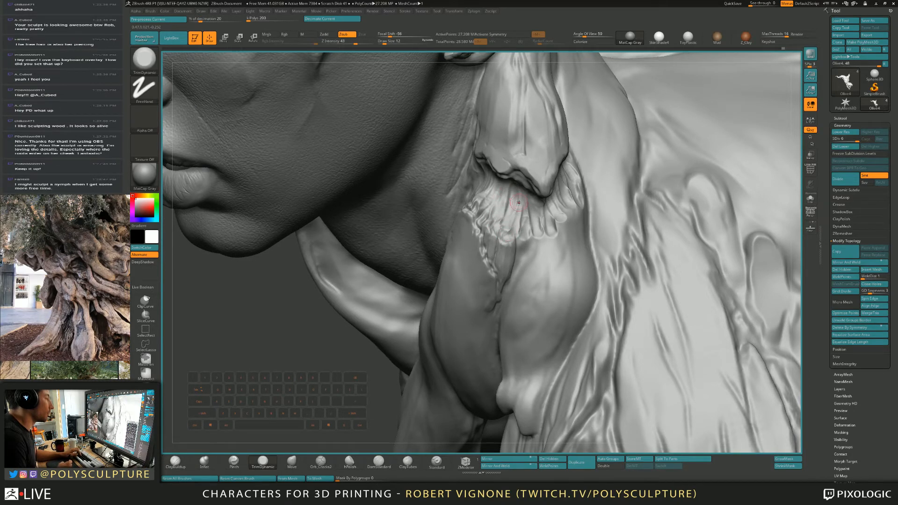
# Step: Carve a thin vertical crack down the front of the neck root's upper end with Orb_Cracks at a reduced draw size
pyautogui.moveTo(527, 221)
pyautogui.mouseDown(button='right')
pyautogui.moveTo(531, 212)
pyautogui.moveTo(554, 248)
pyautogui.moveTo(521, 256)
pyautogui.moveTo(524, 228)
pyautogui.moveTo(526, 249)
pyautogui.mouseUp(button='right')
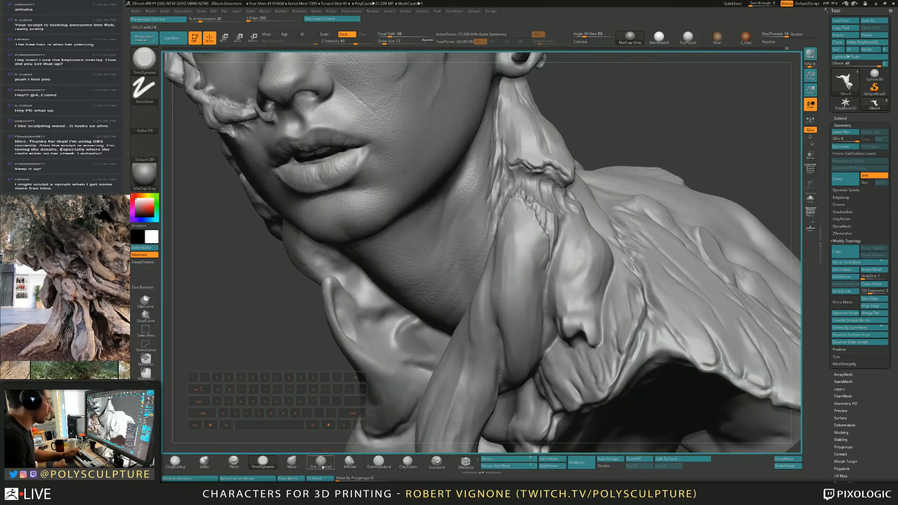
pyautogui.click(320, 462)
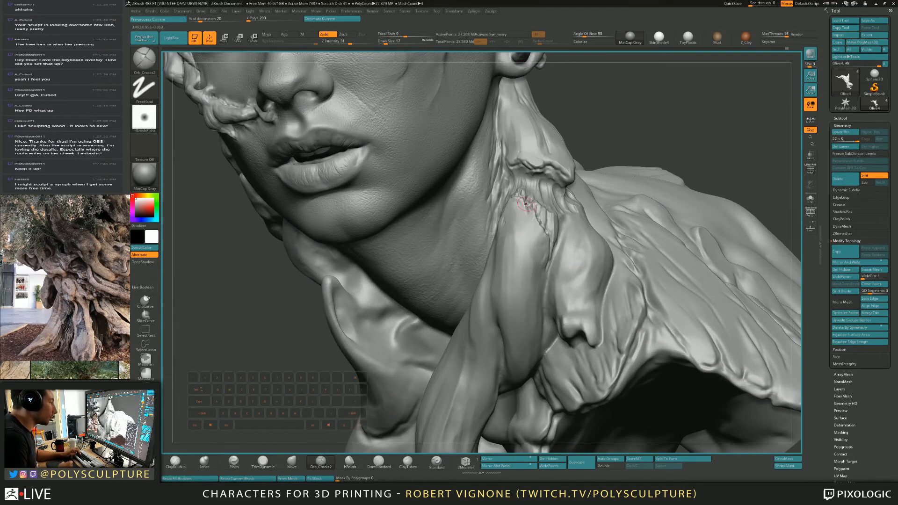
pyautogui.moveTo(529, 237); pyautogui.dragTo(529, 244)
pyautogui.press('s')
pyautogui.click(530, 208)
pyautogui.moveTo(532, 207); pyautogui.dragTo(529, 240)
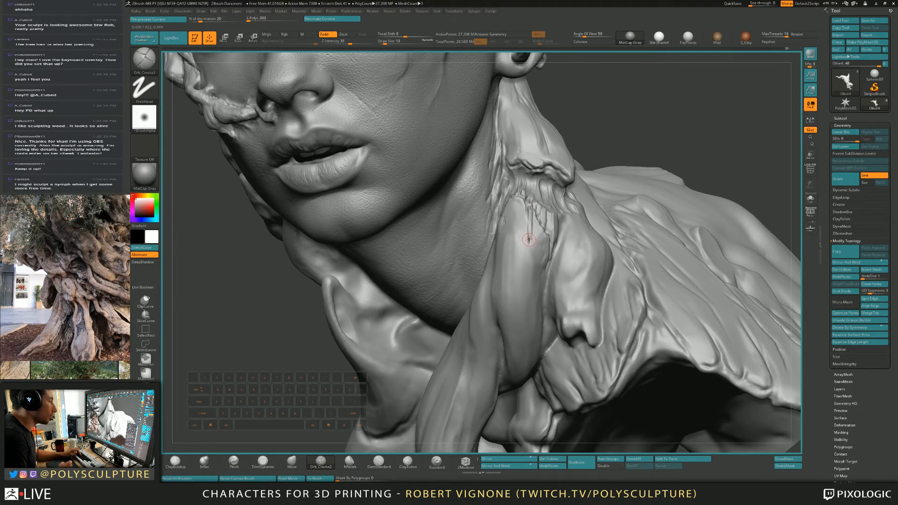
# Step: Build up and trim fine bark cracks at the top of the neck root below the ear with ClayBuildup and TrimDynamic
pyautogui.press('s')
pyautogui.click(529, 212)
pyautogui.press('1')
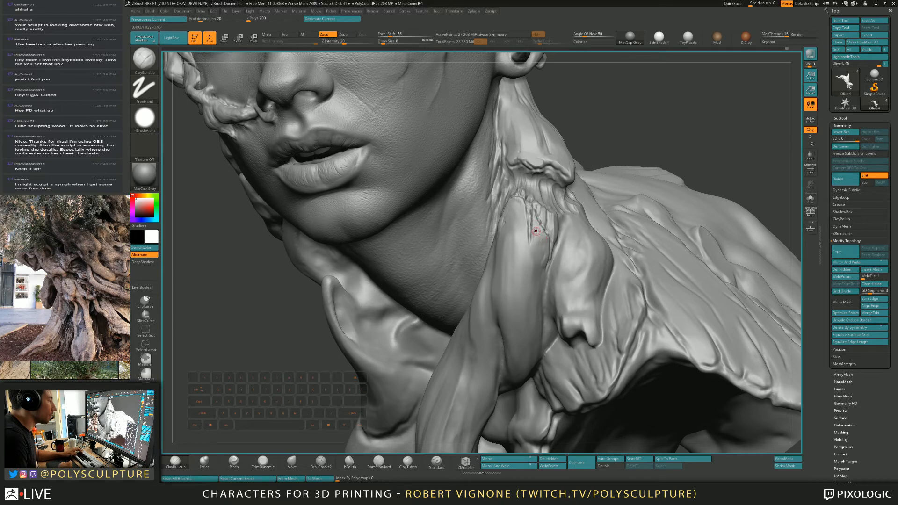
pyautogui.press('4')
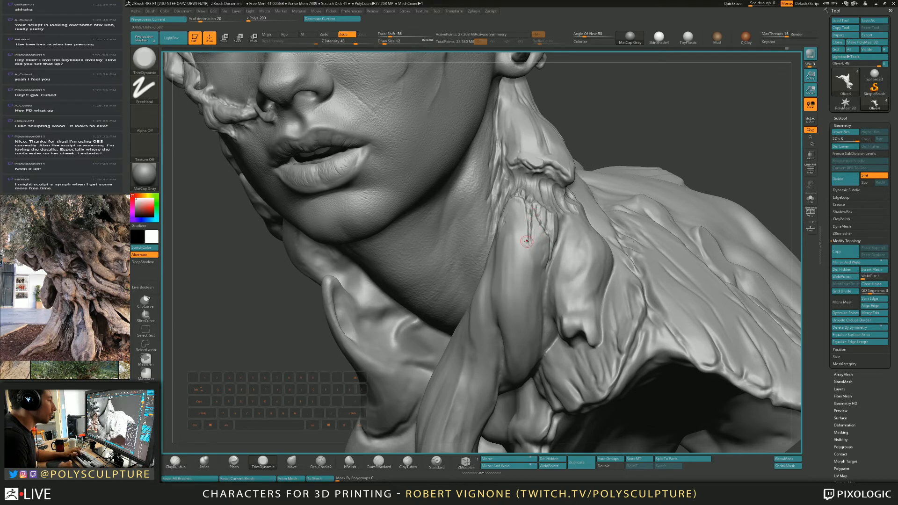
pyautogui.press('1')
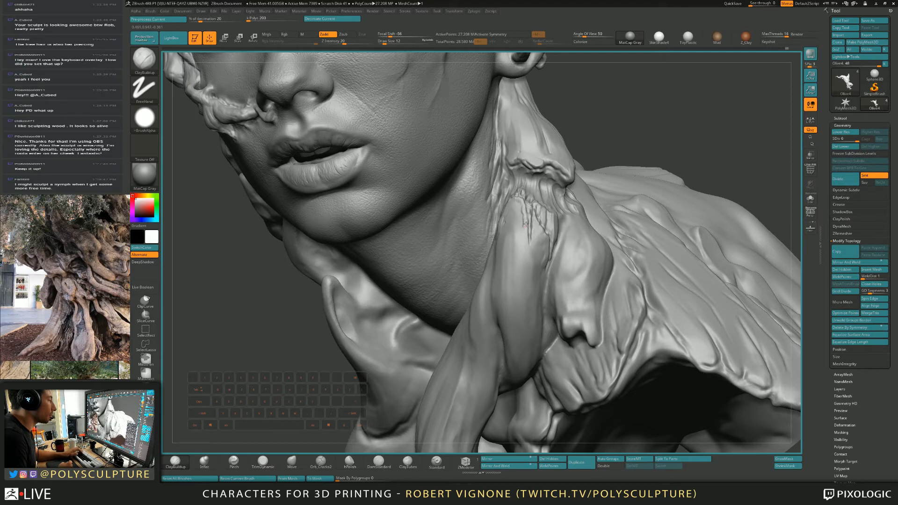
pyautogui.press('[')
# Step: Polish the cracked bark at the top of the neck root with the hPolish brush, adjusting the draw size
pyautogui.press('7')
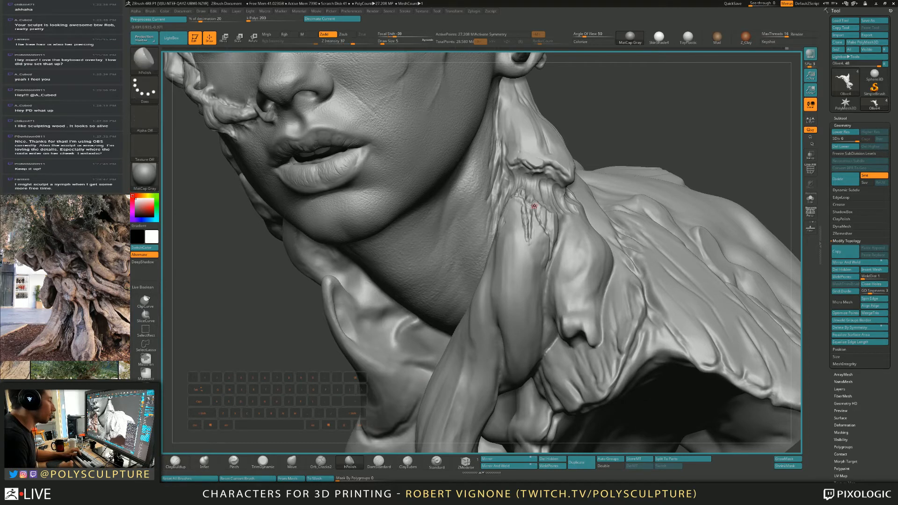
pyautogui.press('s')
pyautogui.press('s')
pyautogui.moveTo(518, 209)
pyautogui.mouseDown()
pyautogui.moveTo(521, 225)
pyautogui.moveTo(518, 209)
pyautogui.mouseUp()
pyautogui.press('s')
pyautogui.moveTo(571, 111); pyautogui.dragTo(593, 108)
pyautogui.press('s')
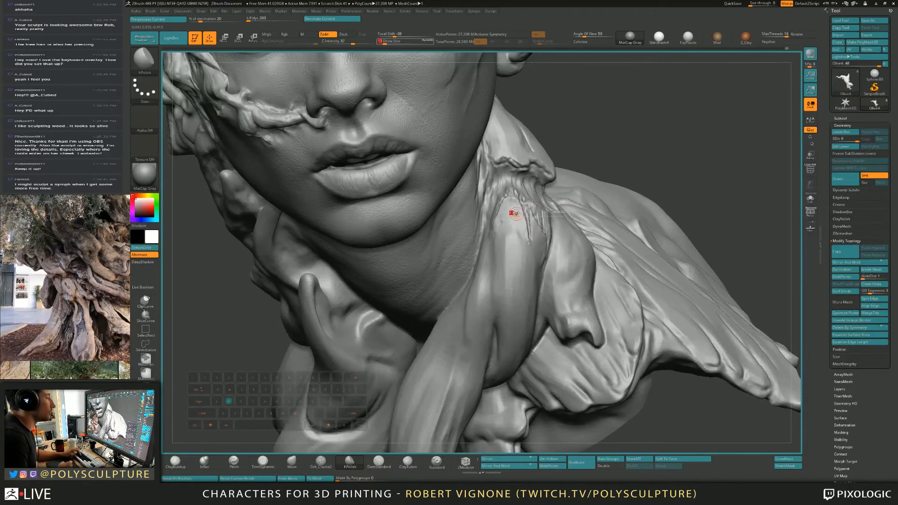
pyautogui.moveTo(516, 214); pyautogui.dragTo(518, 213)
pyautogui.moveTo(576, 114); pyautogui.dragTo(607, 109)
# Step: Blend the cracked bark into the root just below it using ClayBuildup and TrimDynamic
pyautogui.press('1')
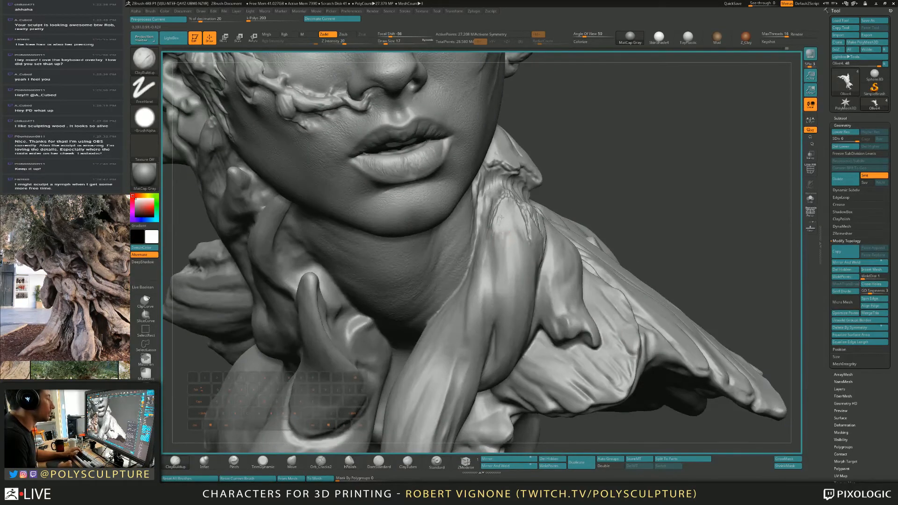
pyautogui.press('4')
pyautogui.moveTo(508, 229)
pyautogui.mouseDown()
pyautogui.moveTo(505, 221)
pyautogui.moveTo(504, 236)
pyautogui.mouseUp()
pyautogui.moveTo(603, 140)
pyautogui.keyDown('alt'); pyautogui.mouseDown()
pyautogui.moveTo(601, 112)
pyautogui.moveTo(579, 114)
pyautogui.mouseUp(); pyautogui.keyUp('alt')
# Step: Build up long wood-grain ridges down the upper neck root with ClayBuildup, reducing the draw size to 25
pyautogui.press('1')
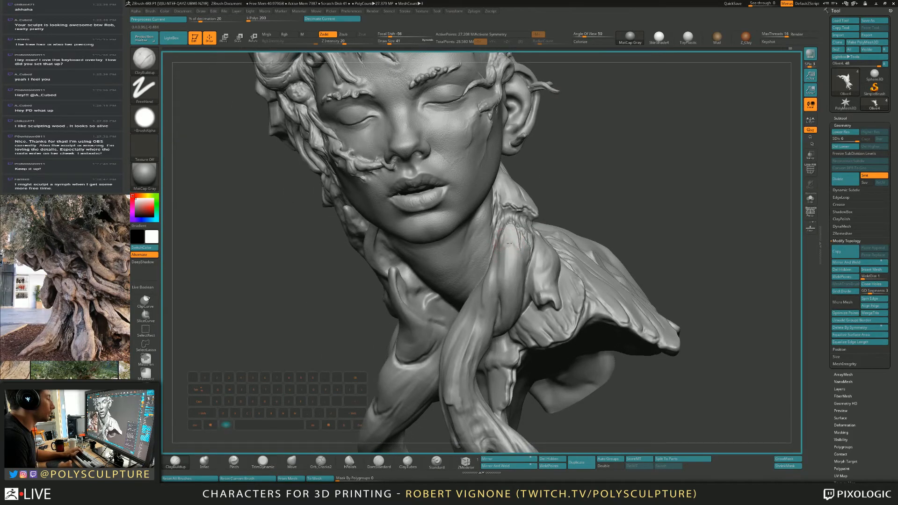
pyautogui.moveTo(510, 245); pyautogui.dragTo(500, 281)
pyautogui.moveTo(514, 305); pyautogui.dragTo(509, 282, button='right')
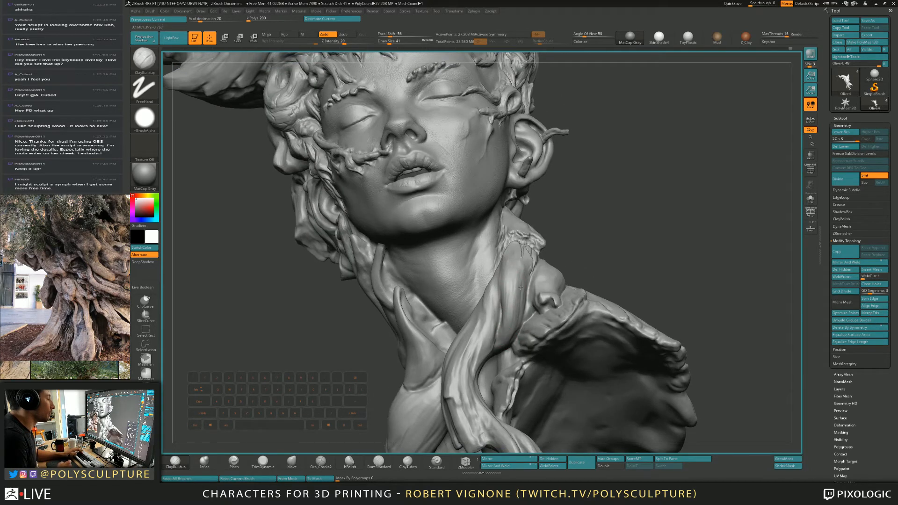
pyautogui.press('s')
pyautogui.moveTo(520, 301); pyautogui.dragTo(518, 300)
pyautogui.moveTo(509, 294); pyautogui.dragTo(517, 331, button='right')
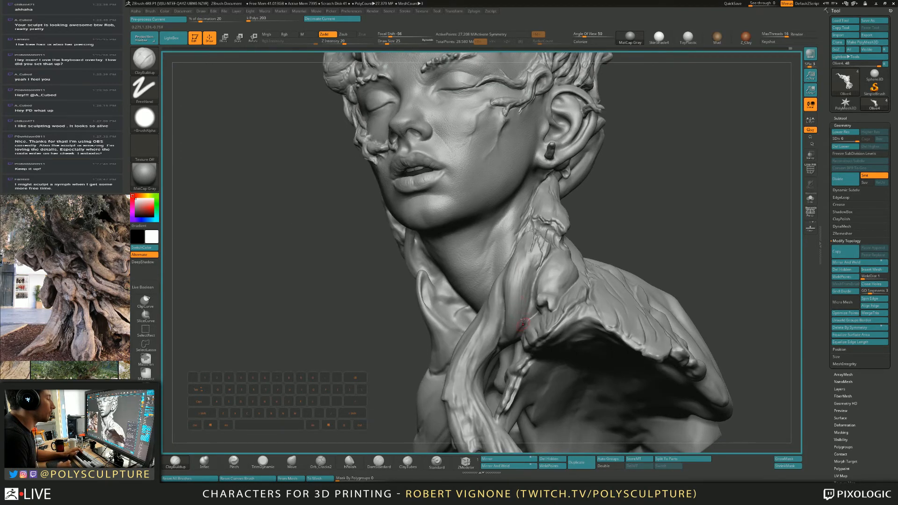
# Step: Flatten the wood-grain ridges along the upper neck root with TrimDynamic at draw size 25
pyautogui.press('4')
pyautogui.moveTo(523, 264); pyautogui.dragTo(515, 322)
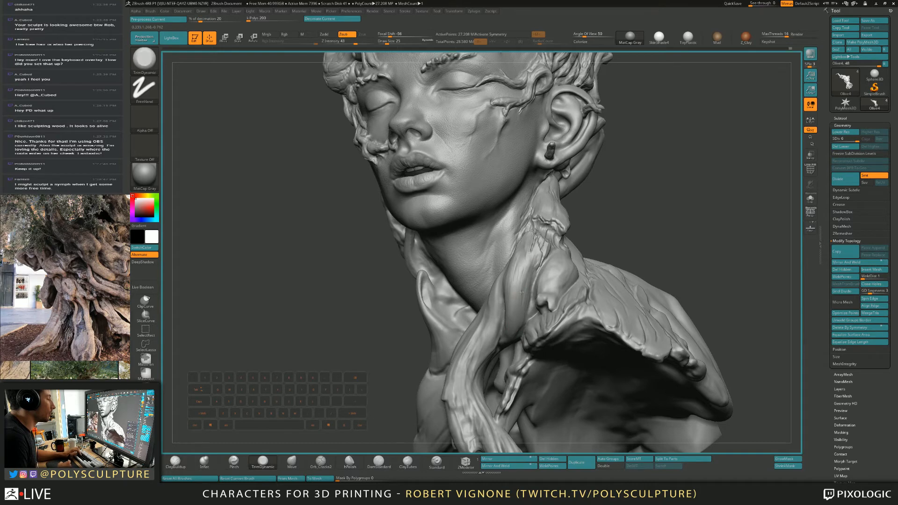
pyautogui.moveTo(521, 292)
pyautogui.mouseDown(button='right')
pyautogui.moveTo(509, 321)
pyautogui.moveTo(517, 316)
pyautogui.mouseUp(button='right')
pyautogui.press('s')
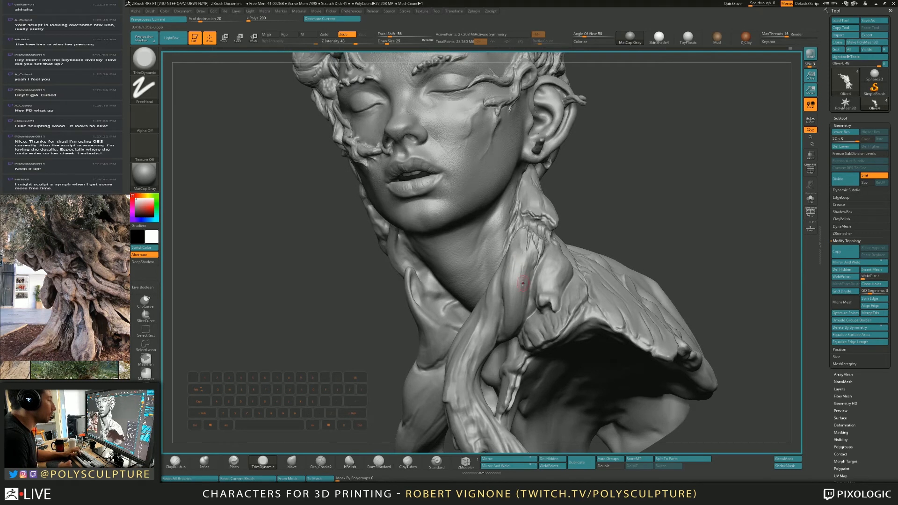
pyautogui.moveTo(524, 264); pyautogui.dragTo(530, 275, button='right')
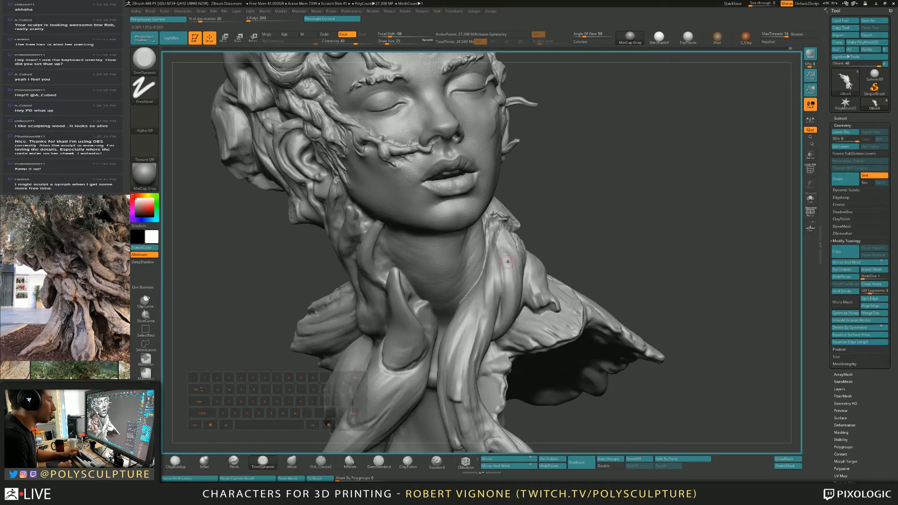
pyautogui.moveTo(496, 286); pyautogui.dragTo(498, 221, button='right')
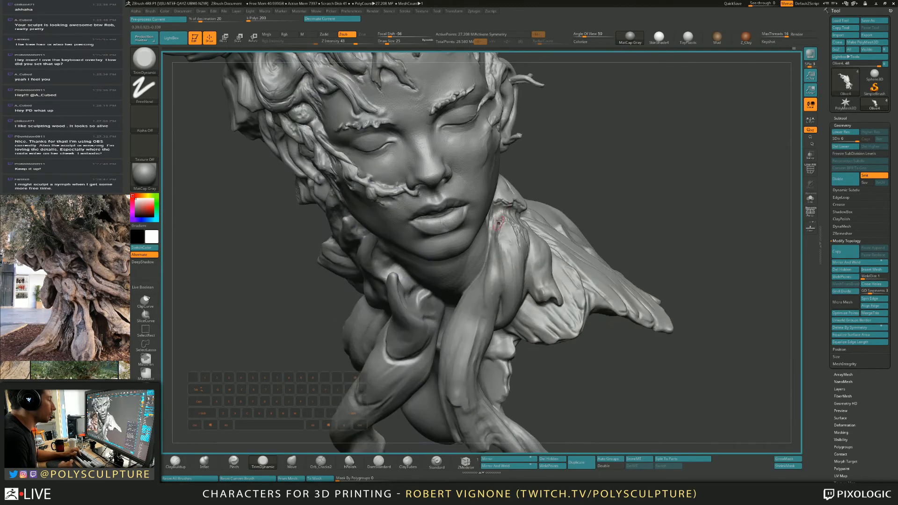
# Step: Carve grooves into the upper neck root below the bark cracks with ClayBuildup at draw size 23
pyautogui.press('1')
pyautogui.keyDown('alt'); pyautogui.moveTo(503, 235); pyautogui.dragTo(513, 246); pyautogui.keyUp('alt')
pyautogui.moveTo(511, 247); pyautogui.dragTo(486, 210, button='right')
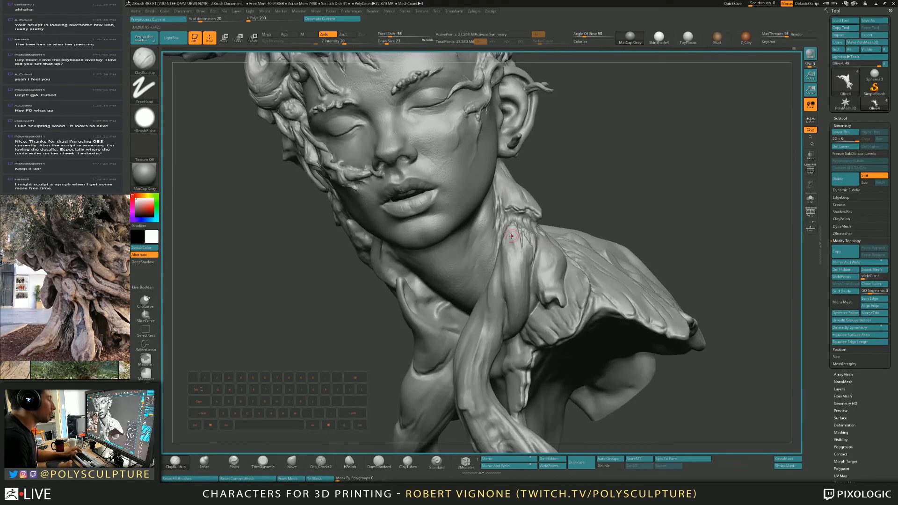
pyautogui.keyDown('alt'); pyautogui.moveTo(511, 233); pyautogui.dragTo(513, 251); pyautogui.keyUp('alt')
pyautogui.moveTo(517, 267); pyautogui.dragTo(514, 239, button='right')
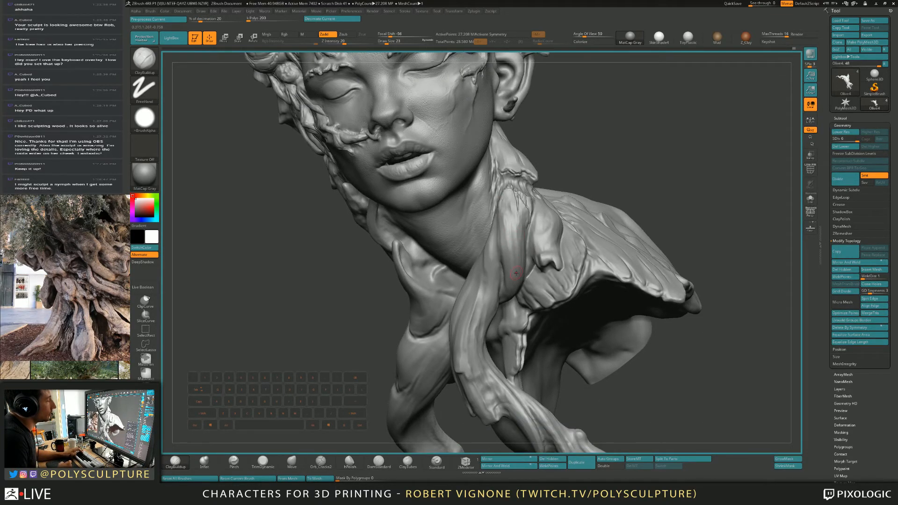
pyautogui.moveTo(510, 261)
pyautogui.mouseDown(button='right')
pyautogui.moveTo(526, 264)
pyautogui.moveTo(485, 208)
pyautogui.mouseUp(button='right')
# Step: Add wood-grain strands down the front of the neck root with ClayBuildup at draw size 27
pyautogui.press('4')
pyautogui.press('1')
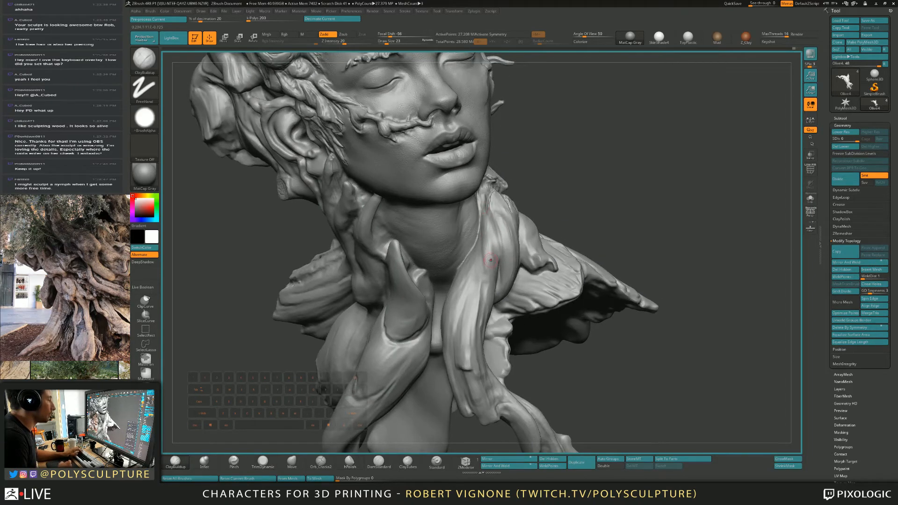
pyautogui.press(']')
pyautogui.press('s')
pyautogui.press('1')
pyautogui.keyDown('alt'); pyautogui.moveTo(490, 238); pyautogui.dragTo(451, 199, button='right'); pyautogui.keyUp('alt')
pyautogui.moveTo(487, 283)
pyautogui.mouseDown()
pyautogui.moveTo(496, 225)
pyautogui.moveTo(499, 246)
pyautogui.mouseUp()
pyautogui.press('s')
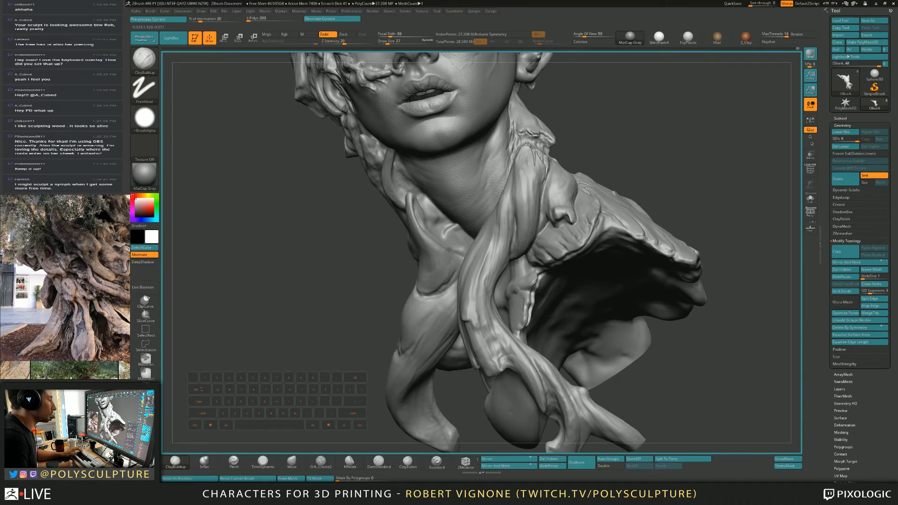
# Step: Trim the wood-grain strands on the front of the neck root into flatter planes with TrimDynamic at draw size 25
pyautogui.moveTo(501, 192); pyautogui.dragTo(498, 229, button='right')
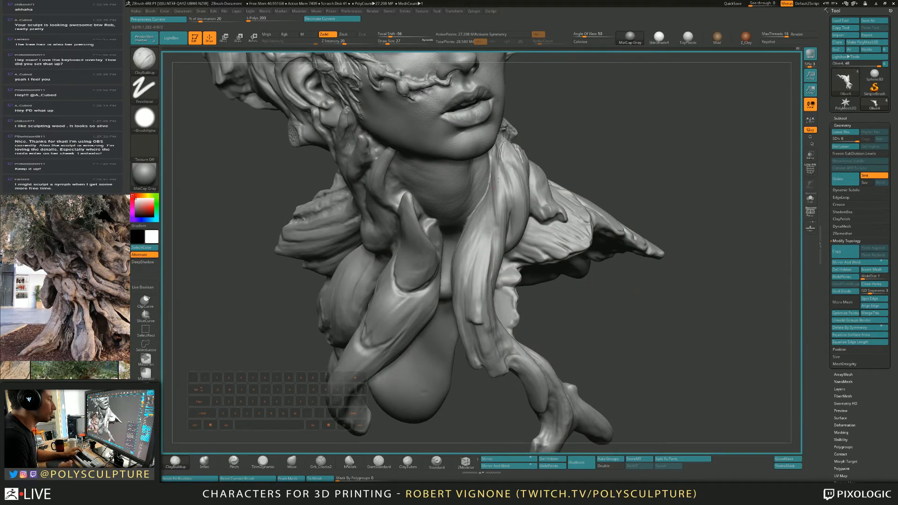
pyautogui.press('4')
pyautogui.press('4')
pyautogui.moveTo(499, 204); pyautogui.dragTo(503, 219)
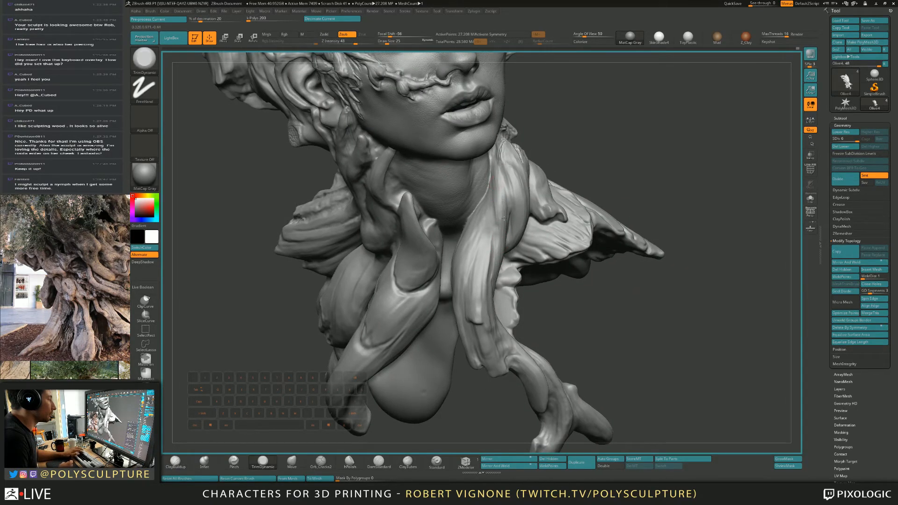
pyautogui.moveTo(503, 229); pyautogui.dragTo(499, 272, button='right')
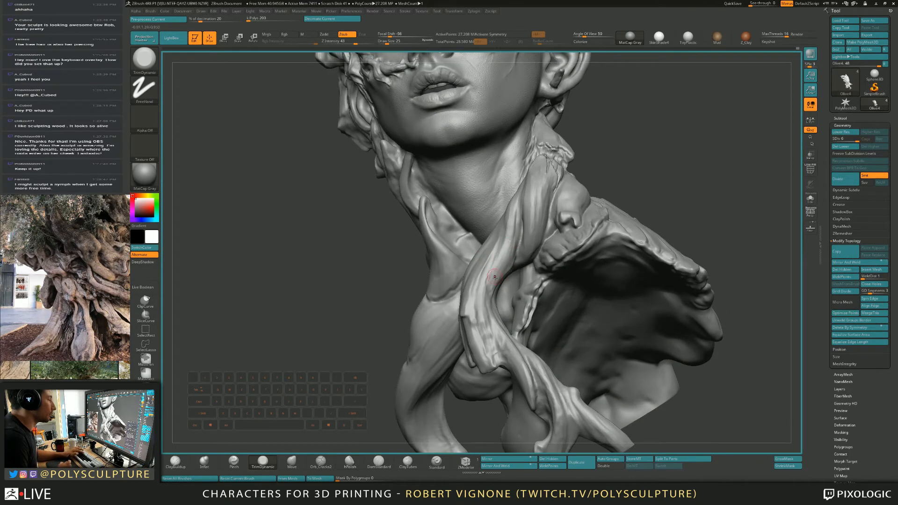
pyautogui.moveTo(516, 200); pyautogui.dragTo(507, 213, button='right')
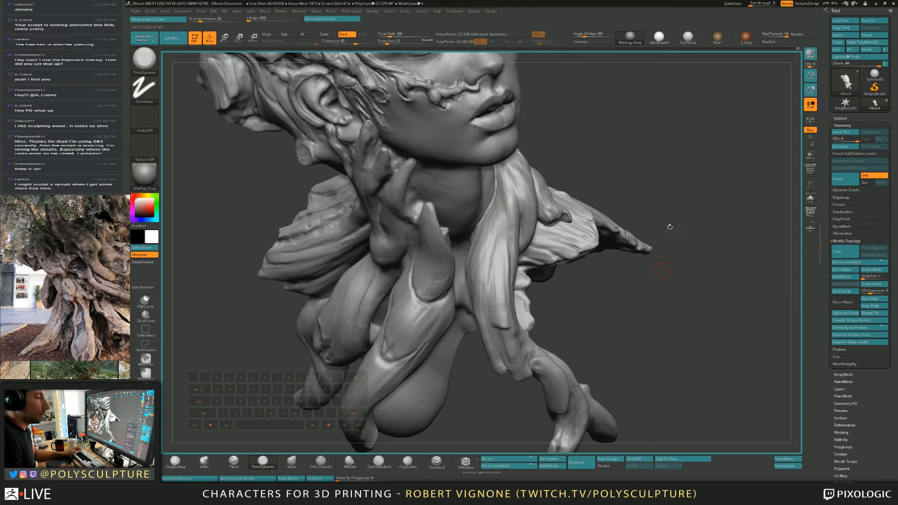
pyautogui.press('super')
pyautogui.moveTo(667, 200); pyautogui.dragTo(670, 173)
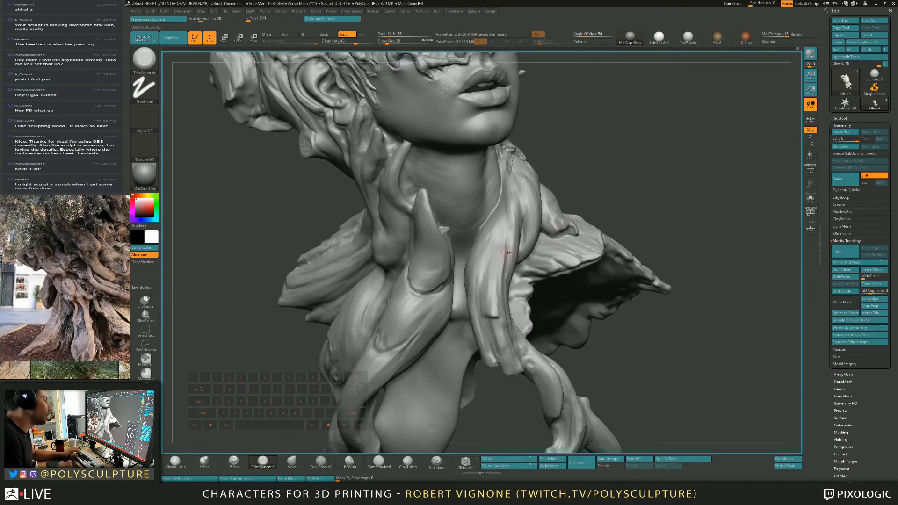
pyautogui.moveTo(510, 209); pyautogui.dragTo(487, 263, button='right')
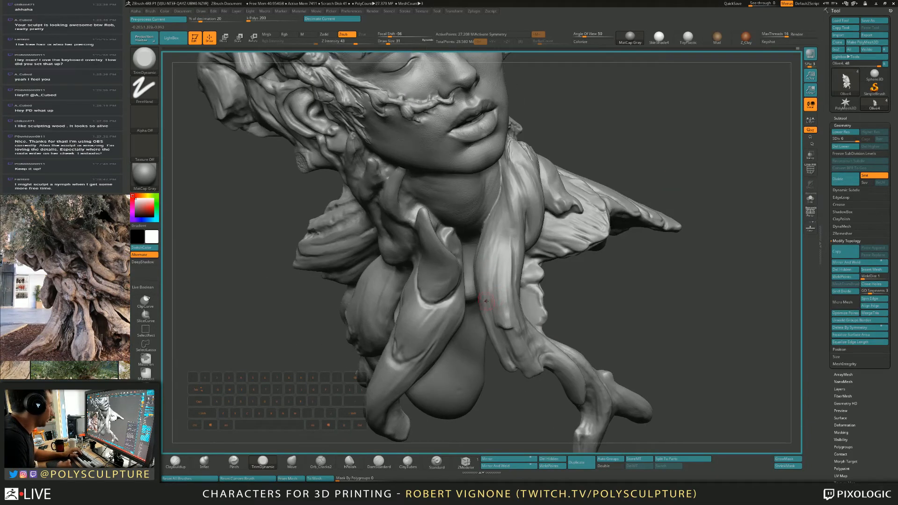
# Step: Rework the lower front of the neck root with a larger ClayBuildup brush and flatten it with TrimDynamic
pyautogui.press('b')
pyautogui.press('c')
pyautogui.press('b')
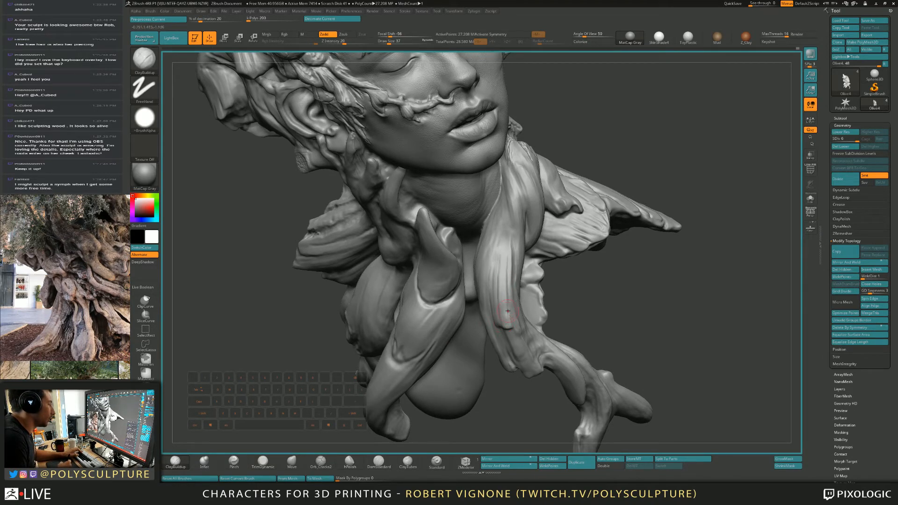
pyautogui.press('b')
pyautogui.press('t')
pyautogui.press('d')
pyautogui.press('[')
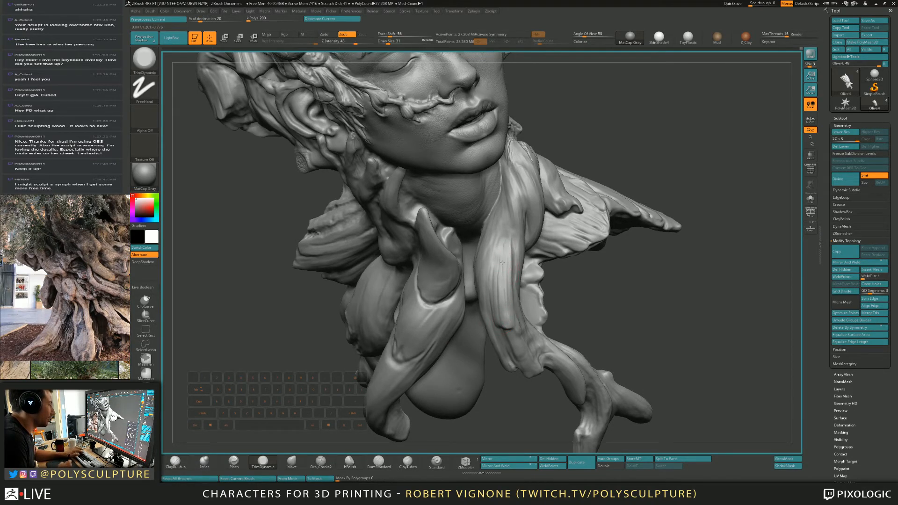
pyautogui.moveTo(501, 291)
pyautogui.mouseDown(button='right')
pyautogui.moveTo(526, 264)
pyautogui.moveTo(491, 322)
pyautogui.mouseUp(button='right')
pyautogui.press('[')
# Step: Sculpt a broken-bark ridge near the lower end of the neck root with ClayBuildup at draw size 23
pyautogui.press('b')
pyautogui.press('c')
pyautogui.press('b')
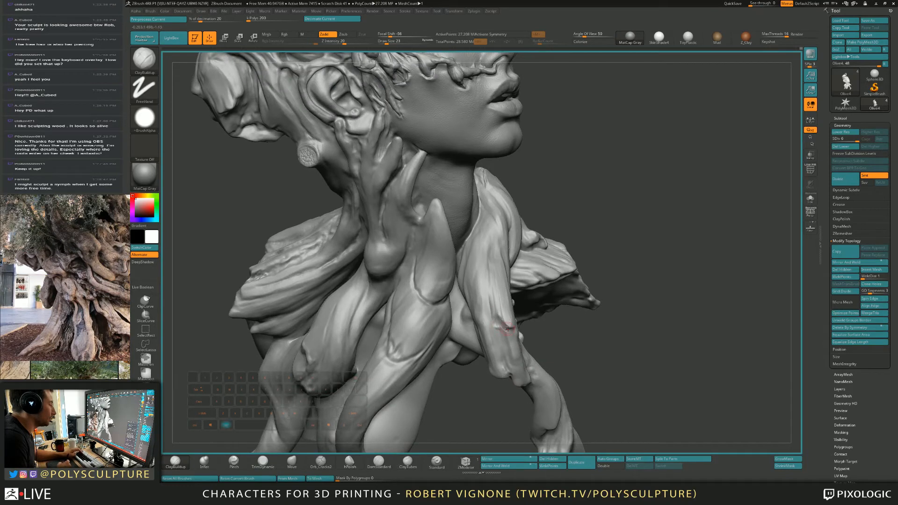
pyautogui.moveTo(507, 328); pyautogui.dragTo(511, 330, button='right')
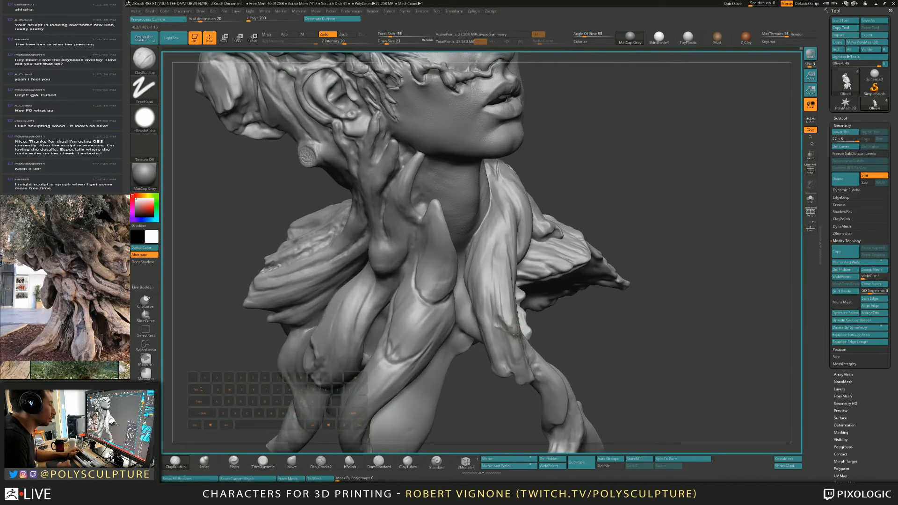
# Step: Polish the broken-bark ridge and the root surface above it with hPolish
pyautogui.click(350, 462)
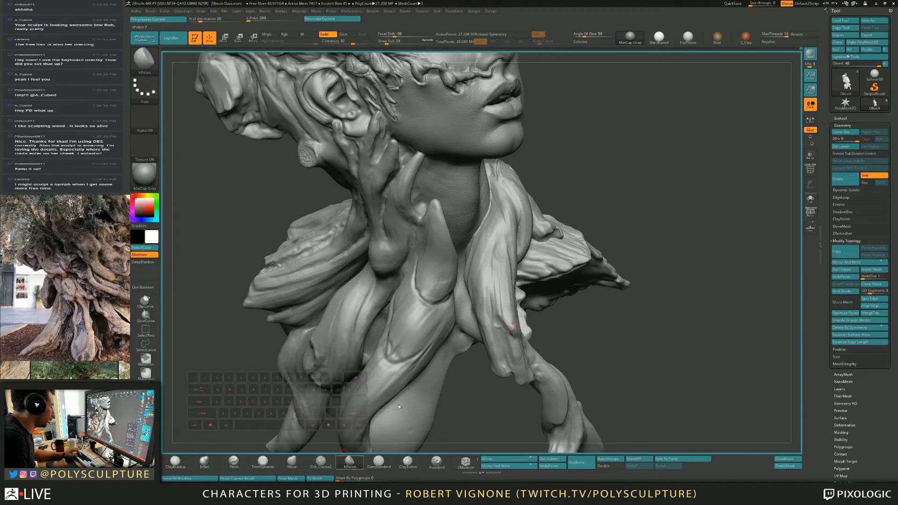
pyautogui.press('s')
pyautogui.moveTo(508, 330); pyautogui.dragTo(496, 261)
pyautogui.press('s')
pyautogui.moveTo(492, 247); pyautogui.dragTo(490, 258, button='right')
# Step: Carve and build lengthwise grain along the inner side of the neck root with ClayBuildup
pyautogui.press('1')
pyautogui.keyDown('alt'); pyautogui.moveTo(489, 259); pyautogui.dragTo(489, 243); pyautogui.keyUp('alt')
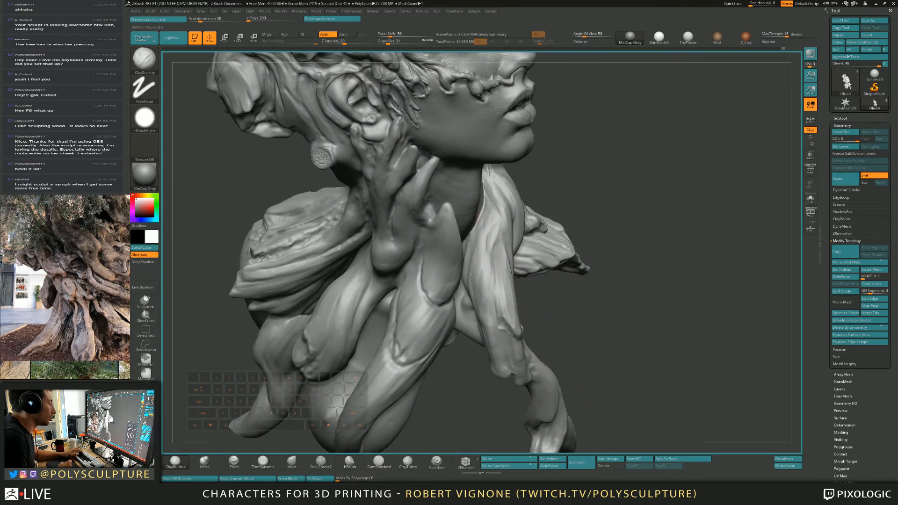
pyautogui.press('s')
pyautogui.moveTo(477, 267); pyautogui.dragTo(482, 282)
pyautogui.moveTo(484, 248); pyautogui.dragTo(481, 304)
# Step: Flatten the inner side of the neck root down to its lower end with TrimDynamic, reducing the draw size to 25
pyautogui.press('4')
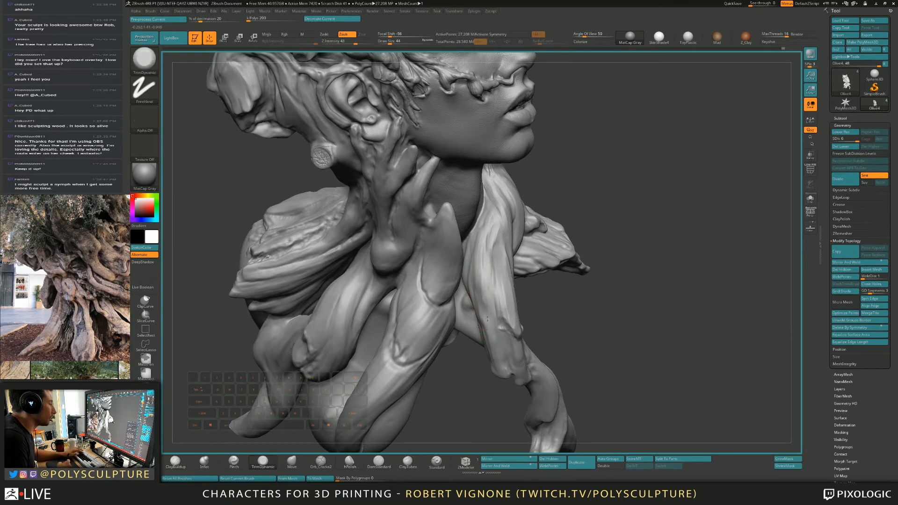
pyautogui.press('[')
pyautogui.moveTo(484, 279); pyautogui.dragTo(482, 249)
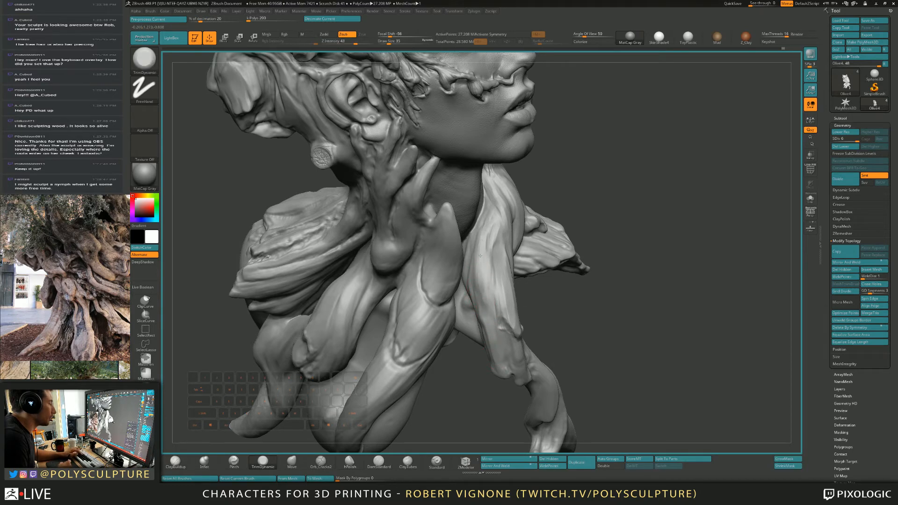
pyautogui.press('[')
pyautogui.moveTo(480, 257); pyautogui.dragTo(480, 263, button='right')
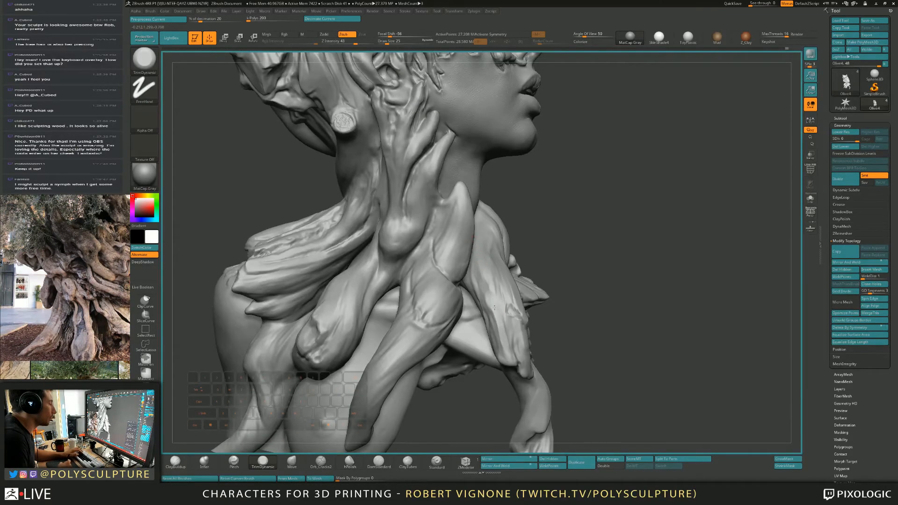
pyautogui.moveTo(494, 308); pyautogui.dragTo(495, 303, button='right')
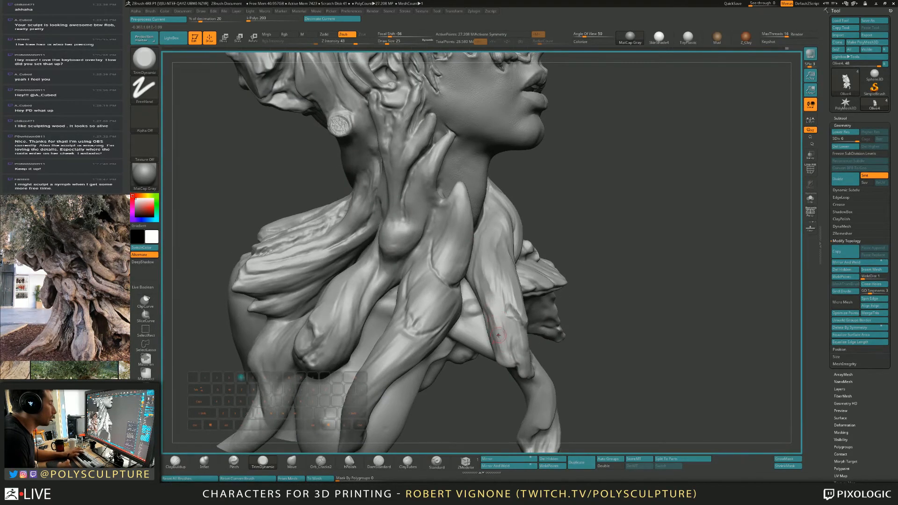
pyautogui.moveTo(498, 335)
pyautogui.mouseDown(button='right')
pyautogui.moveTo(490, 314)
pyautogui.moveTo(498, 301)
pyautogui.mouseUp(button='right')
# Step: Carve grain into the inner edge of the neck root with ClayBuildup, and soften it with TrimDynamic and hPolish
pyautogui.press('1')
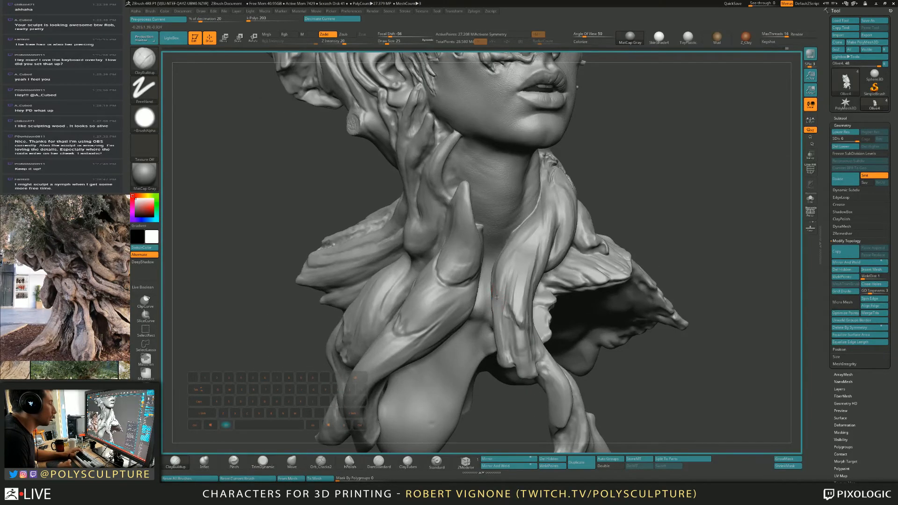
pyautogui.keyDown('alt'); pyautogui.moveTo(499, 305); pyautogui.dragTo(498, 316); pyautogui.keyUp('alt')
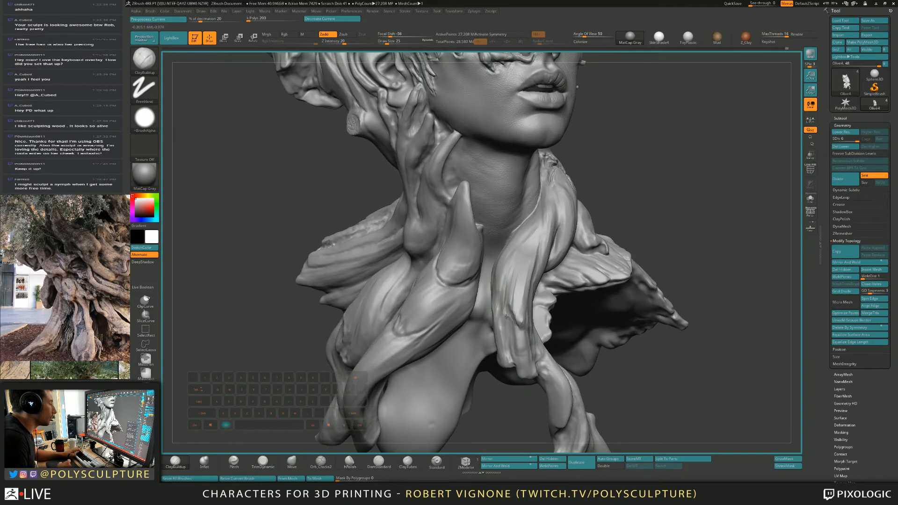
pyautogui.press('1')
pyautogui.press('2')
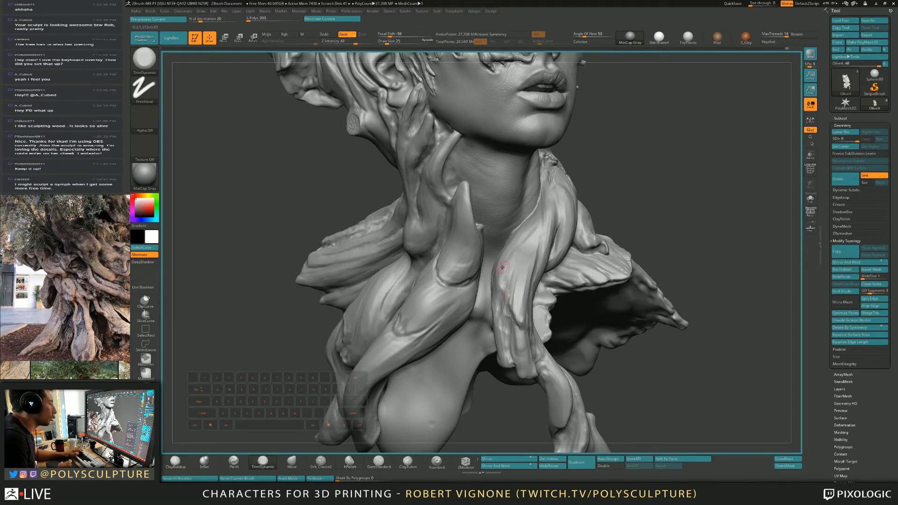
pyautogui.press('7')
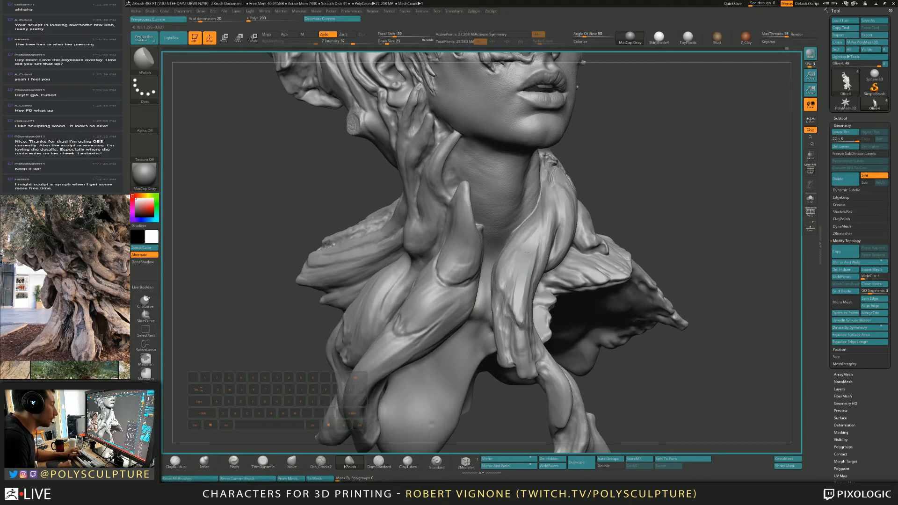
# Step: Flatten the grain on the middle of the neck root with TrimDynamic
pyautogui.press('4')
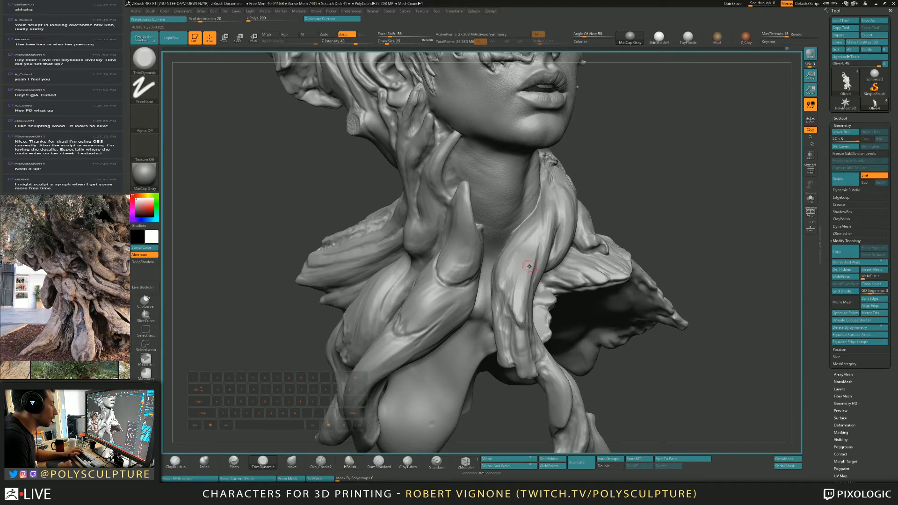
pyautogui.moveTo(530, 265); pyautogui.dragTo(519, 291, button='right')
pyautogui.press('4')
pyautogui.moveTo(519, 292); pyautogui.dragTo(526, 271)
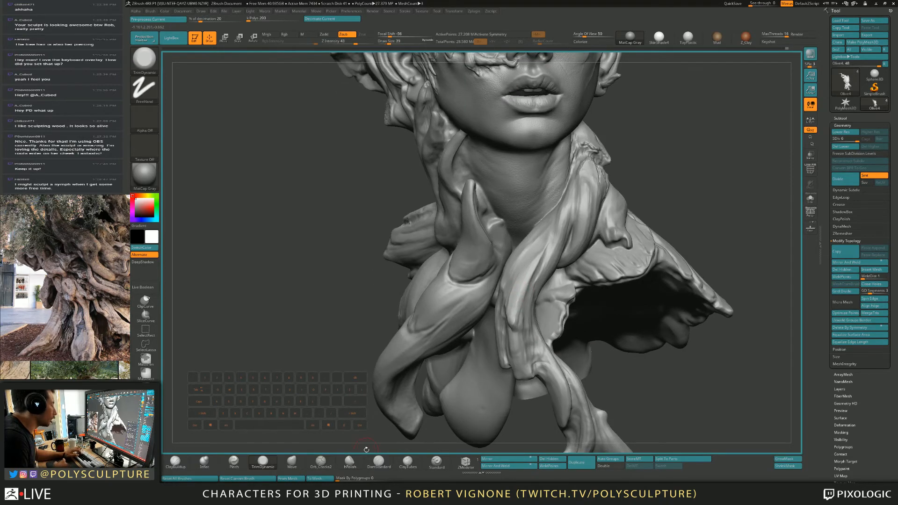
# Step: Polish the middle of the neck root and its outer side with hPolish, adjusting the draw size
pyautogui.press('7')
pyautogui.moveTo(519, 289)
pyautogui.mouseDown()
pyautogui.moveTo(520, 297)
pyautogui.moveTo(527, 263)
pyautogui.mouseUp()
pyautogui.moveTo(538, 283); pyautogui.dragTo(517, 299, button='right')
pyautogui.press('s')
pyautogui.moveTo(517, 300); pyautogui.dragTo(515, 300)
pyautogui.moveTo(516, 299)
pyautogui.mouseDown(button='right')
pyautogui.moveTo(539, 292)
pyautogui.moveTo(508, 284)
pyautogui.mouseUp(button='right')
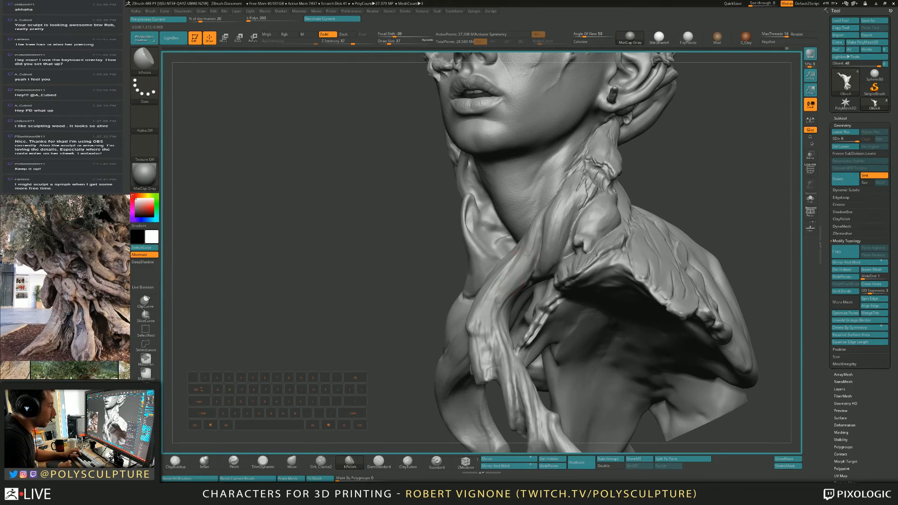
# Step: Polish the upper strand of the neck root below the jaw with hPolish after resizing the brush
pyautogui.press('s')
pyautogui.moveTo(528, 255); pyautogui.dragTo(525, 256)
pyautogui.moveTo(513, 262); pyautogui.dragTo(557, 255, button='right')
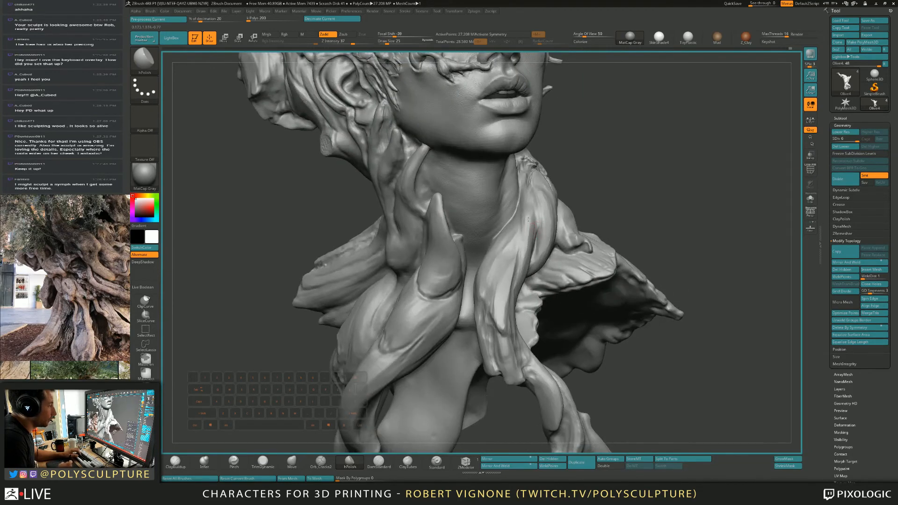
pyautogui.moveTo(529, 206); pyautogui.dragTo(524, 241)
pyautogui.moveTo(538, 199); pyautogui.dragTo(539, 236)
pyautogui.moveTo(561, 234); pyautogui.dragTo(529, 221, button='right')
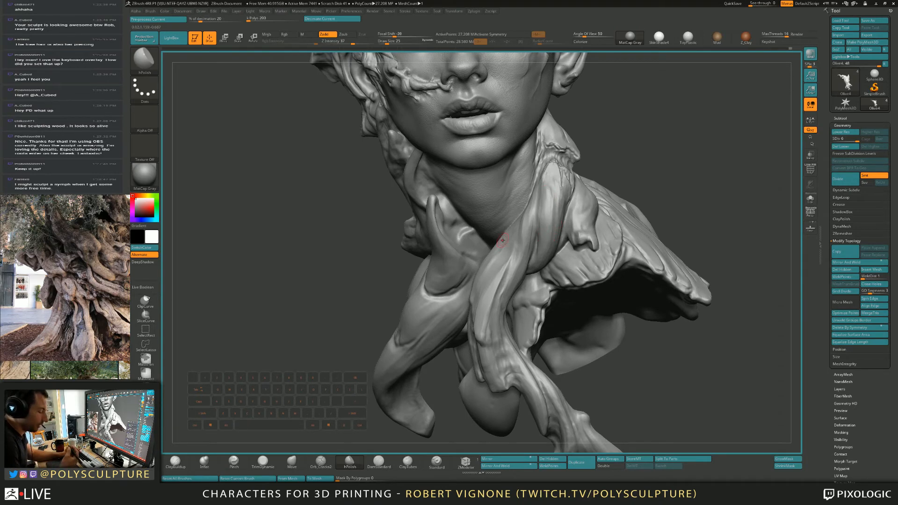
# Step: Flatten the planes where the neck root bends over the collar with TrimDynamic, adjusting the draw size
pyautogui.moveTo(520, 261)
pyautogui.mouseDown(button='right')
pyautogui.moveTo(501, 266)
pyautogui.moveTo(517, 262)
pyautogui.moveTo(513, 270)
pyautogui.mouseUp(button='right')
pyautogui.press('b')
pyautogui.press('t')
pyautogui.press('d')
pyautogui.press('s')
pyautogui.moveTo(514, 270); pyautogui.dragTo(502, 289)
pyautogui.press('s')
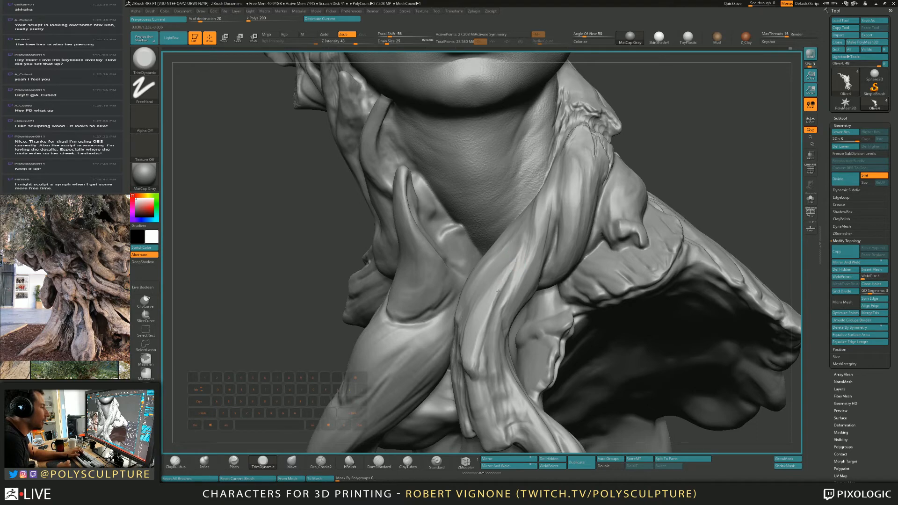
# Step: Build up and carve wood grain along the lower half of the neck root with ClayBuildup
pyautogui.press('b')
pyautogui.press('c')
pyautogui.press('b')
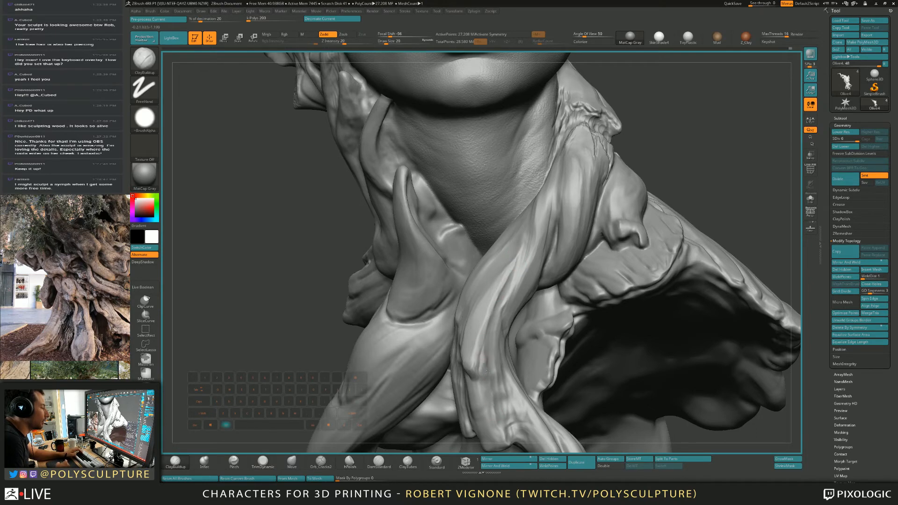
pyautogui.keyDown('alt'); pyautogui.moveTo(487, 371); pyautogui.dragTo(476, 315, button='right'); pyautogui.keyUp('alt')
pyautogui.moveTo(528, 371)
pyautogui.keyDown('alt'); pyautogui.mouseDown(button='right')
pyautogui.moveTo(518, 301)
pyautogui.moveTo(527, 256)
pyautogui.mouseUp(button='right'); pyautogui.keyUp('alt')
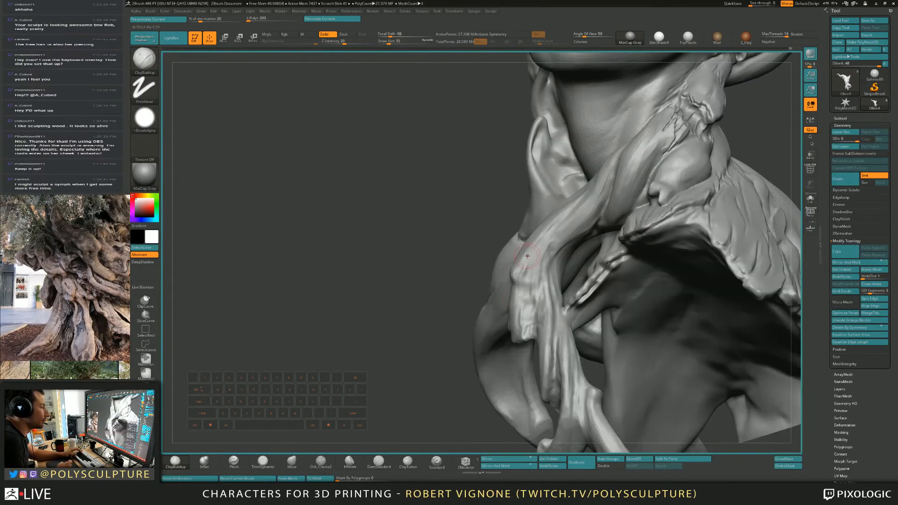
# Step: Pull the broken-bark edge on the front of the neck root outward with the Move brush
pyautogui.press('b')
pyautogui.press('m')
pyautogui.press('v')
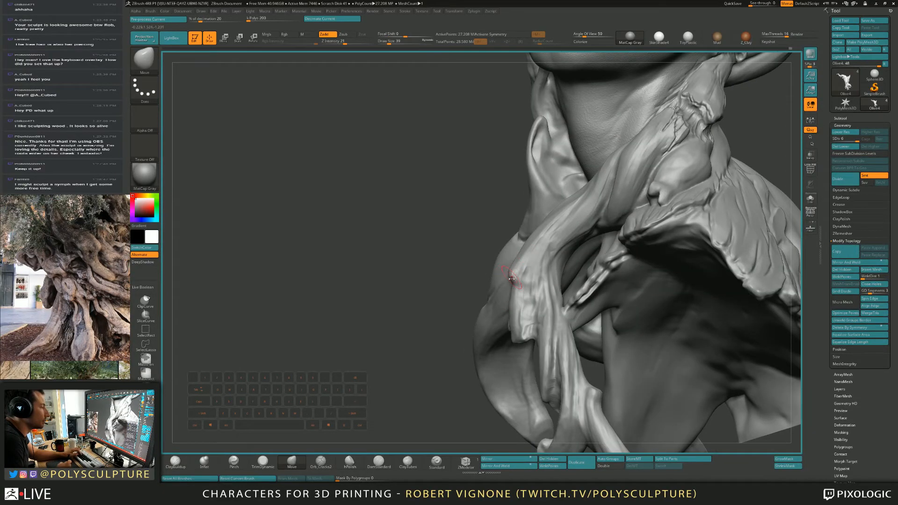
pyautogui.press('s')
pyautogui.moveTo(513, 280); pyautogui.dragTo(512, 280)
pyautogui.moveTo(513, 281)
pyautogui.mouseDown(button='right')
pyautogui.moveTo(556, 273)
pyautogui.moveTo(516, 265)
pyautogui.moveTo(582, 254)
pyautogui.moveTo(591, 263)
pyautogui.moveTo(528, 256)
pyautogui.moveTo(548, 265)
pyautogui.moveTo(519, 277)
pyautogui.mouseUp(button='right')
# Step: Flatten the pulled-out bark edge and the surface around it with TrimDynamic at draw size 22
pyautogui.press('b')
pyautogui.press('t')
pyautogui.press('d')
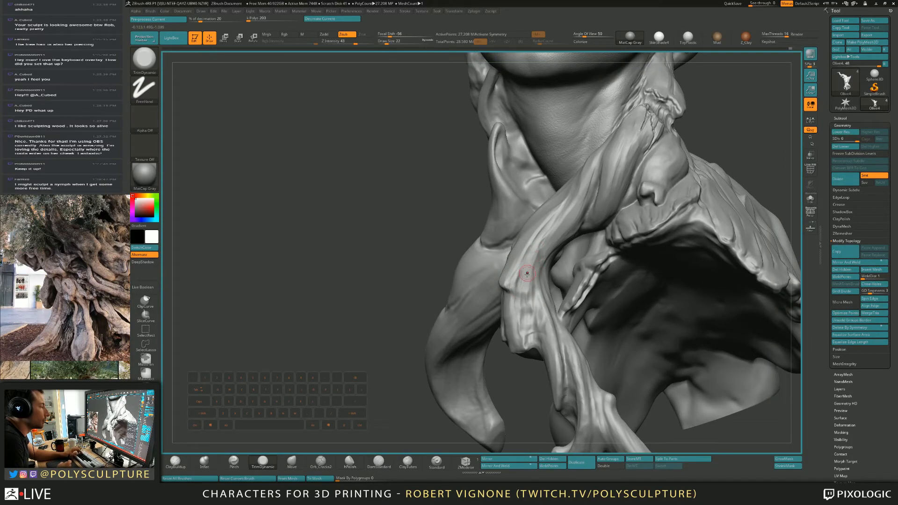
pyautogui.moveTo(534, 303); pyautogui.dragTo(539, 275, button='right')
# Step: Sculpt lengthwise grain on the outer side of the lower neck root around the broken bark with ClayBuildup at draw size 22
pyautogui.press('b')
pyautogui.press('c')
pyautogui.press('b')
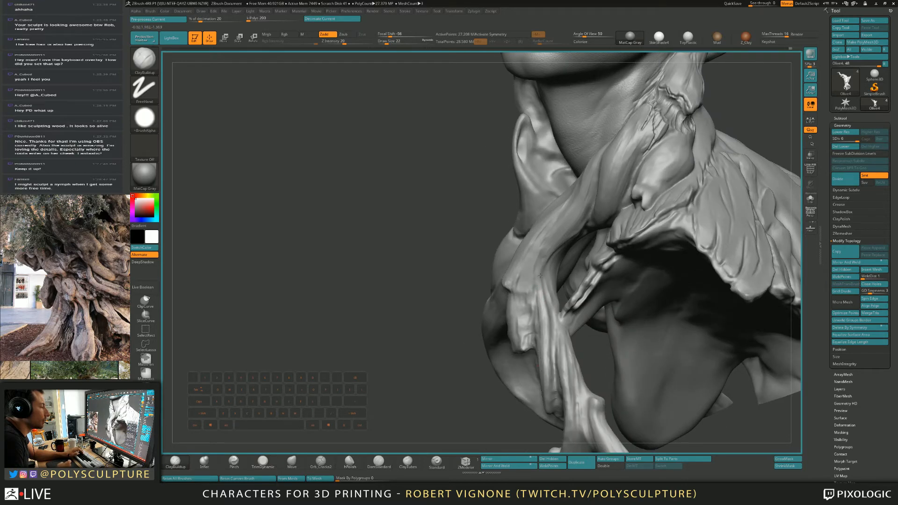
pyautogui.press('alt')
pyautogui.moveTo(543, 260); pyautogui.dragTo(536, 237, button='right')
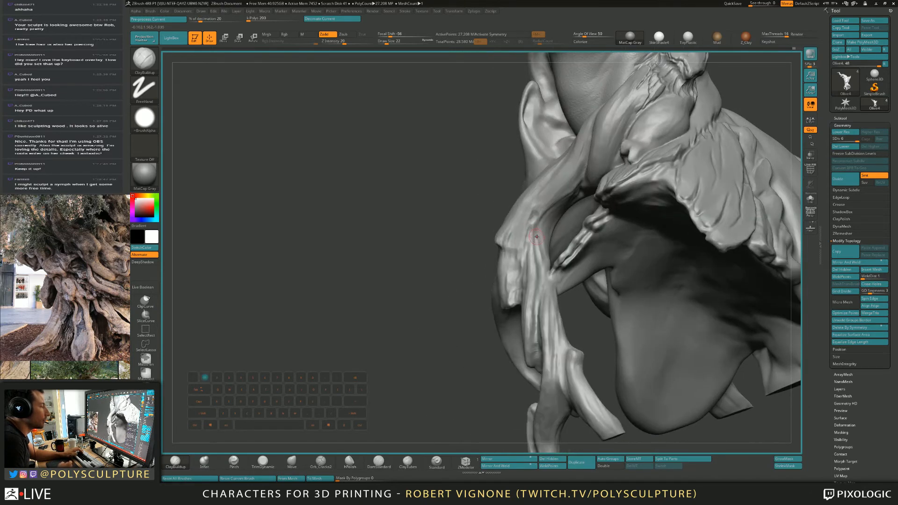
pyautogui.press('alt')
pyautogui.moveTo(536, 248); pyautogui.dragTo(522, 270, button='right')
pyautogui.moveTo(537, 317); pyautogui.dragTo(531, 309, button='right')
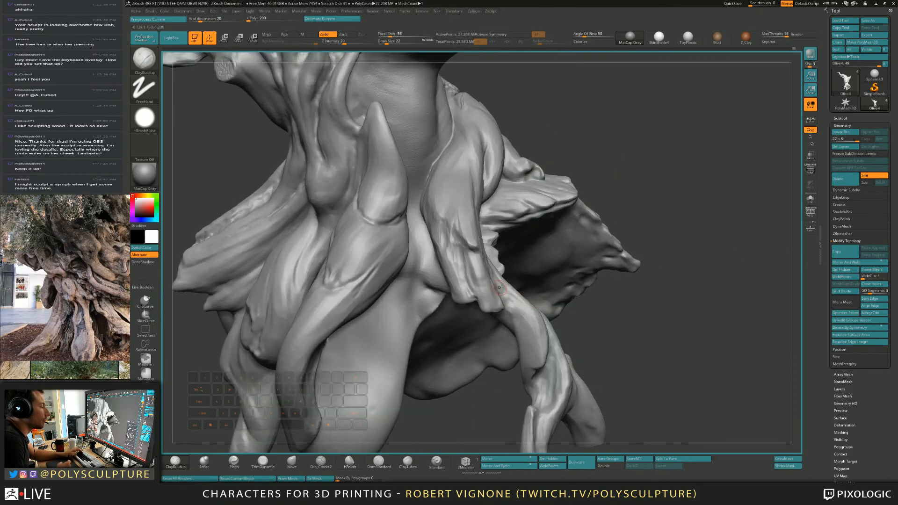
# Step: Add lengthwise grain ridges to the thin root emerging below the broken bark with ClayBuildup
pyautogui.moveTo(500, 290); pyautogui.dragTo(526, 363)
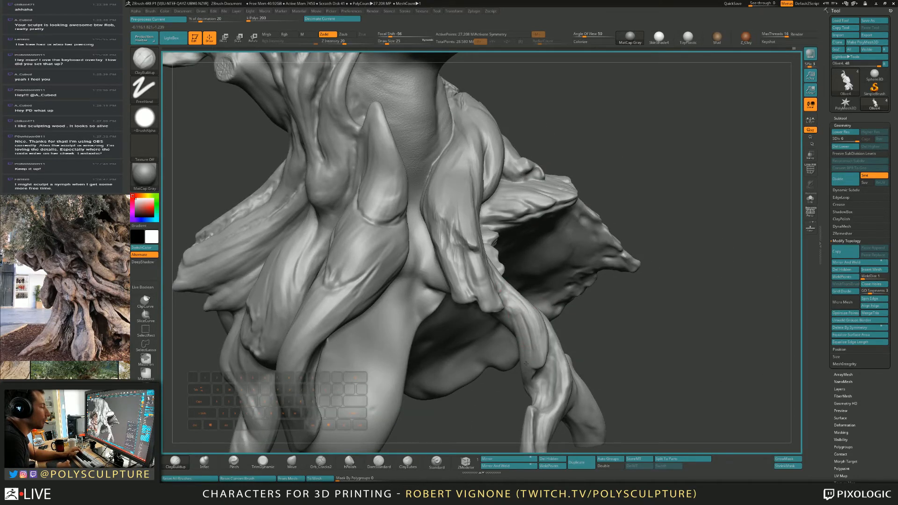
pyautogui.moveTo(521, 314)
pyautogui.mouseDown()
pyautogui.moveTo(533, 365)
pyautogui.moveTo(542, 362)
pyautogui.mouseUp()
pyautogui.moveTo(531, 316); pyautogui.dragTo(533, 362)
pyautogui.moveTo(512, 301); pyautogui.dragTo(526, 342)
# Step: Flatten the new grain ridges on the thin lower root with TrimDynamic, adjusting the draw size
pyautogui.press('4')
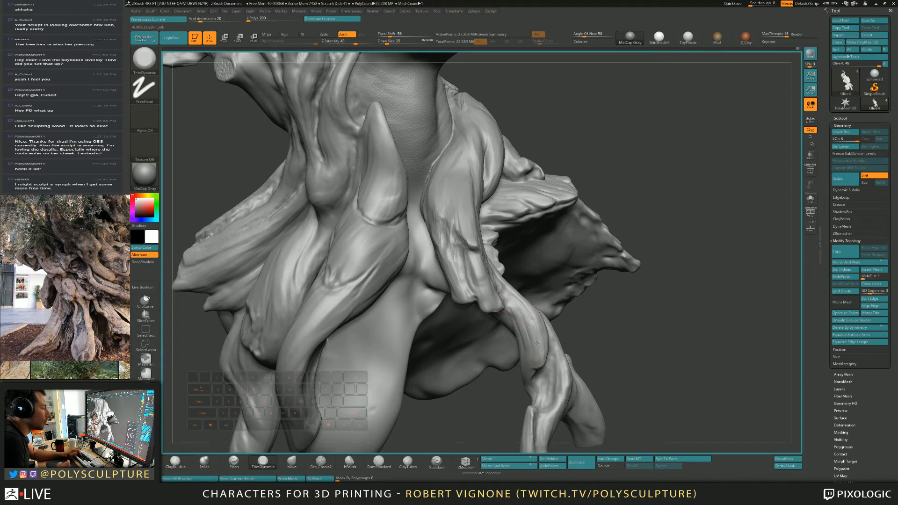
pyautogui.moveTo(531, 326); pyautogui.dragTo(500, 339, button='right')
pyautogui.press('s')
pyautogui.moveTo(535, 329); pyautogui.dragTo(533, 329)
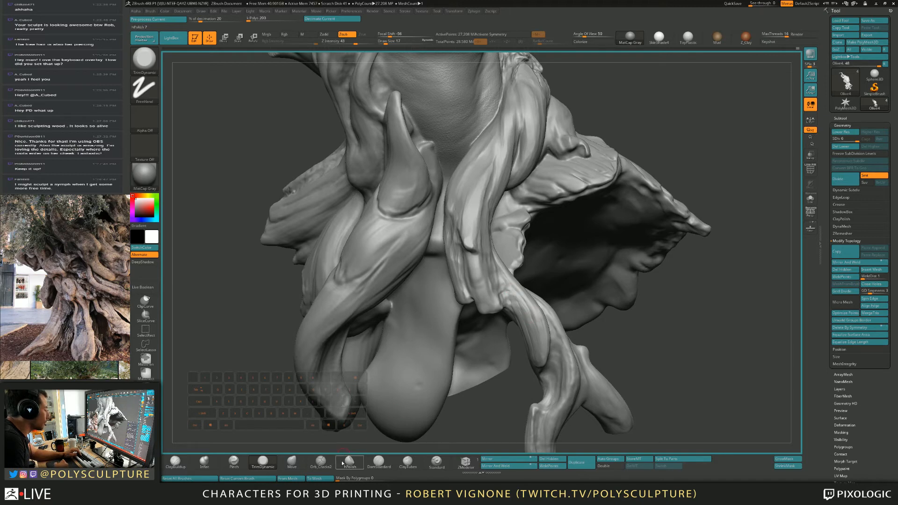
# Step: Carve fine cracks into the thin lower root with Orb_Cracks2 at Z Intensity 16 and draw size 14
pyautogui.click(321, 462)
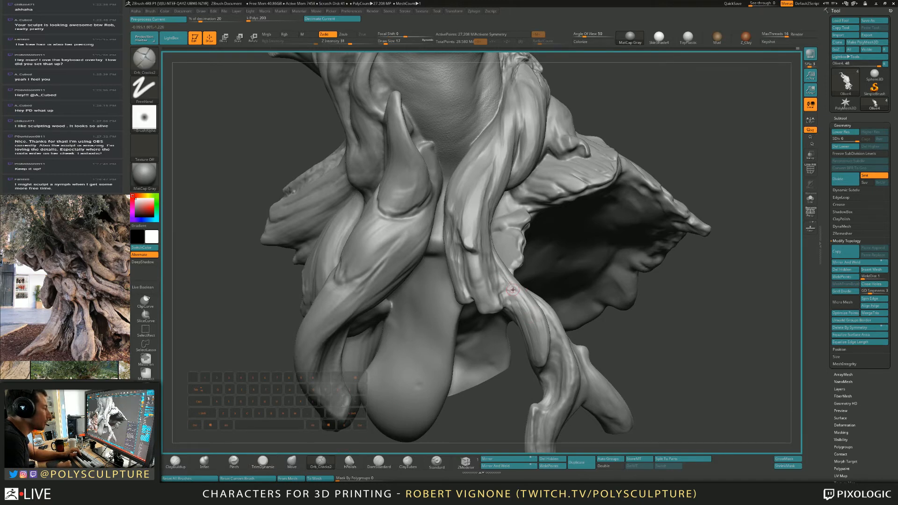
pyautogui.press('space')
pyautogui.moveTo(535, 313); pyautogui.dragTo(527, 313)
pyautogui.moveTo(530, 316); pyautogui.dragTo(528, 321)
pyautogui.moveTo(528, 321); pyautogui.dragTo(527, 329, button='right')
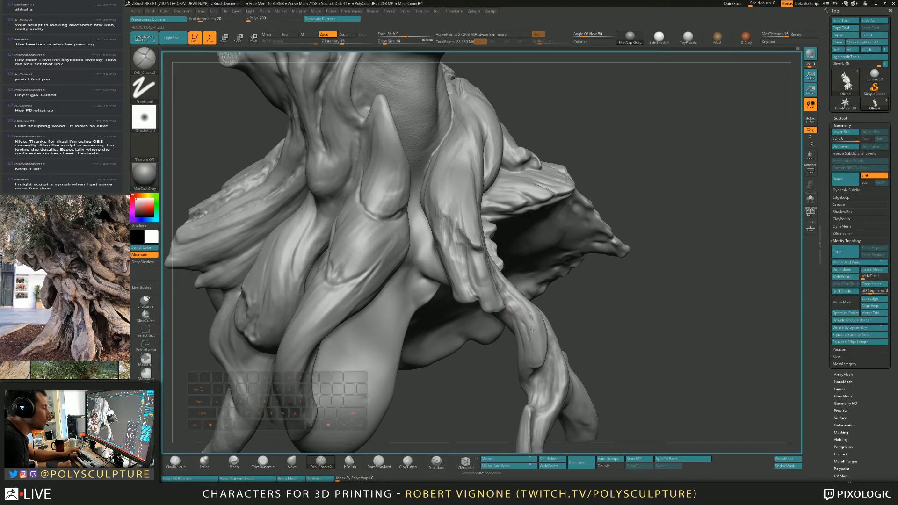
pyautogui.moveTo(532, 329)
pyautogui.mouseDown(button='right')
pyautogui.moveTo(542, 345)
pyautogui.moveTo(525, 333)
pyautogui.mouseUp(button='right')
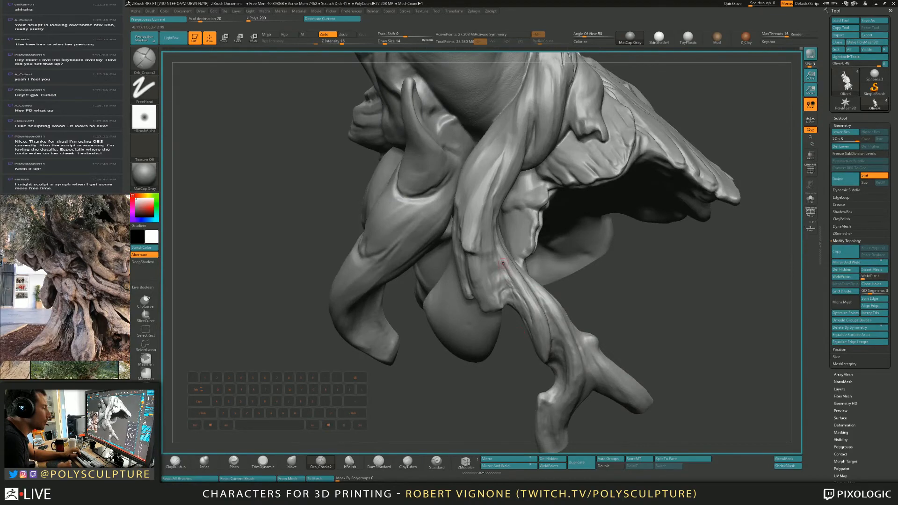
# Step: Cut lengthwise cracks along the middle of the neck root with Orb_Cracks2, using draw sizes 22 and 20
pyautogui.moveTo(487, 199); pyautogui.dragTo(493, 187, button='right')
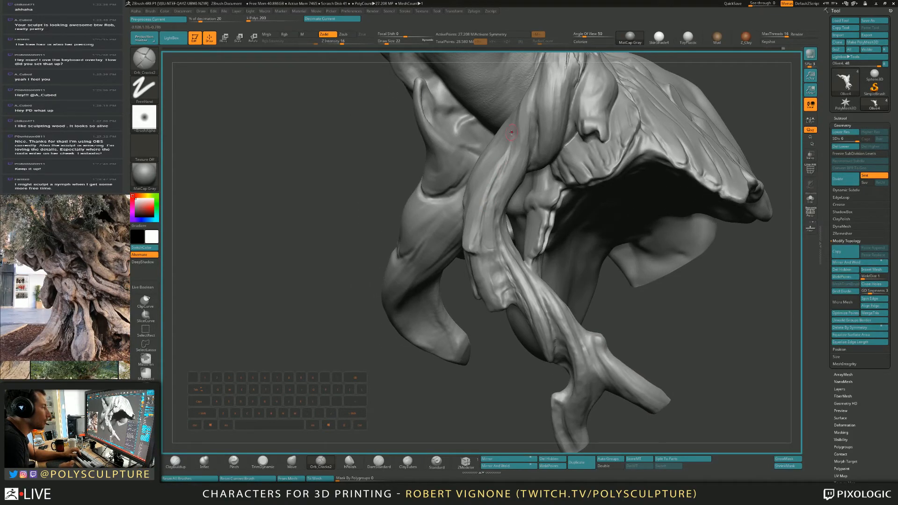
pyautogui.moveTo(511, 132); pyautogui.dragTo(530, 157, button='right')
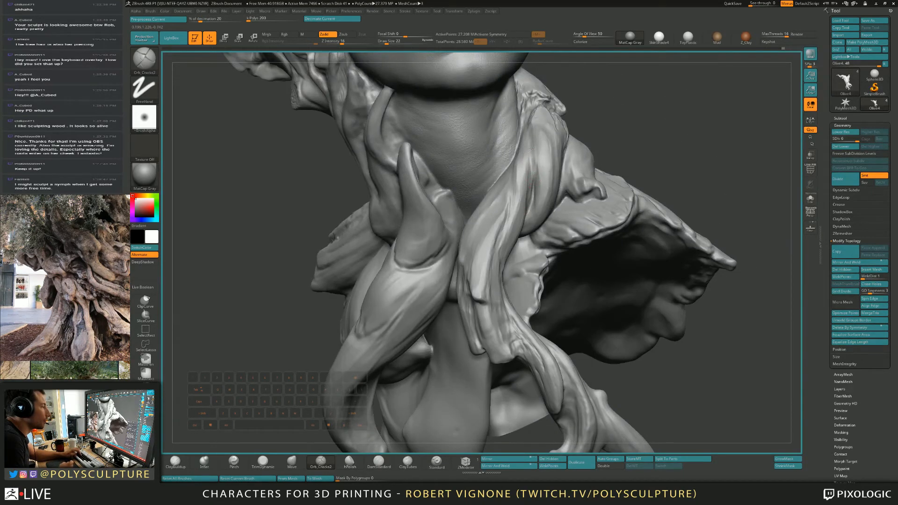
pyautogui.moveTo(532, 190); pyautogui.dragTo(525, 150, button='right')
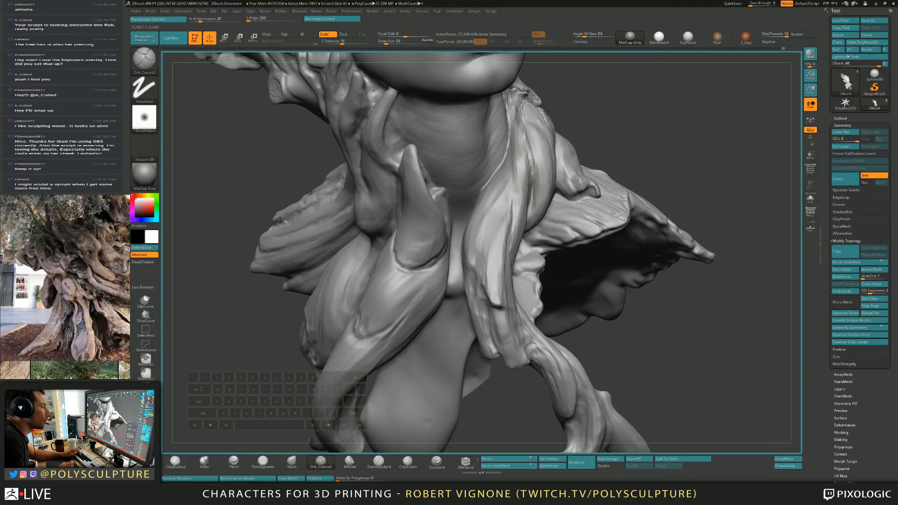
pyautogui.moveTo(529, 180); pyautogui.dragTo(526, 276, button='right')
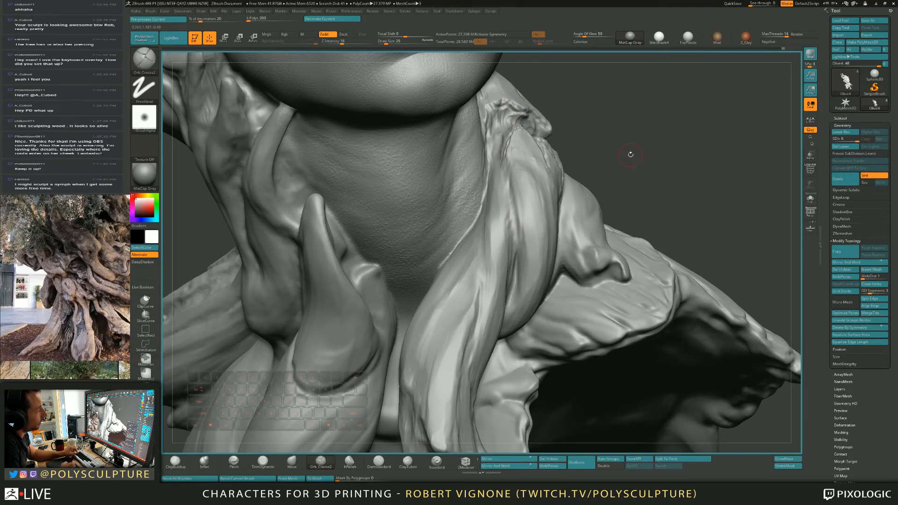
# Step: Carve lengthwise cracks between the strands of the upper neck root with Orb_Cracks2, adjusting the draw size
pyautogui.moveTo(630, 154); pyautogui.dragTo(617, 161)
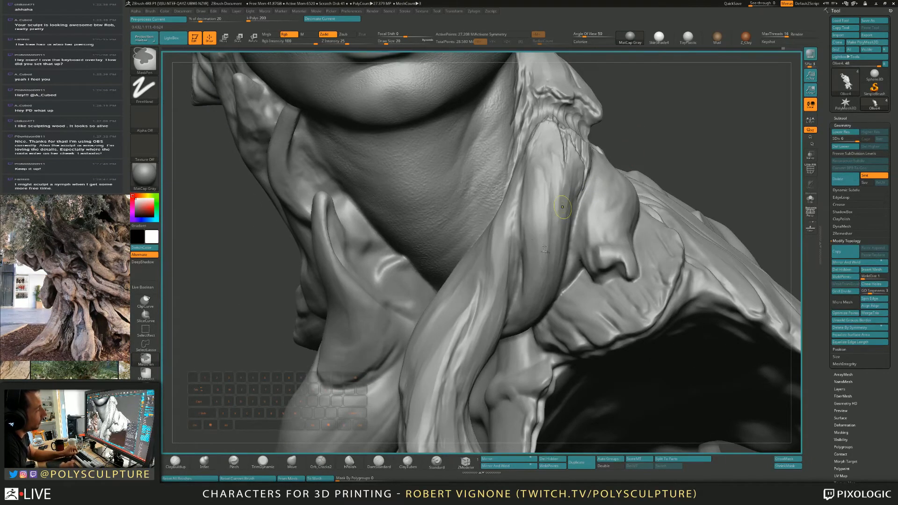
pyautogui.moveTo(562, 206); pyautogui.dragTo(597, 132)
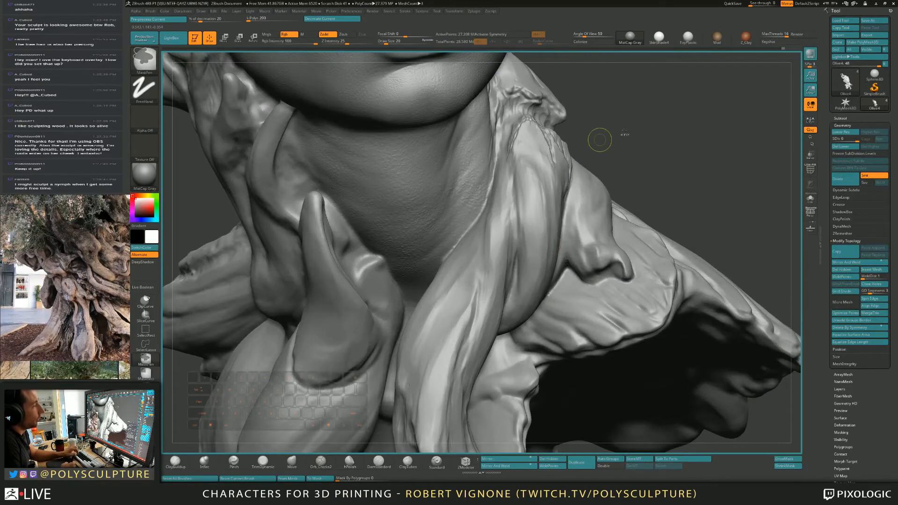
pyautogui.moveTo(509, 209); pyautogui.dragTo(504, 159, button='right')
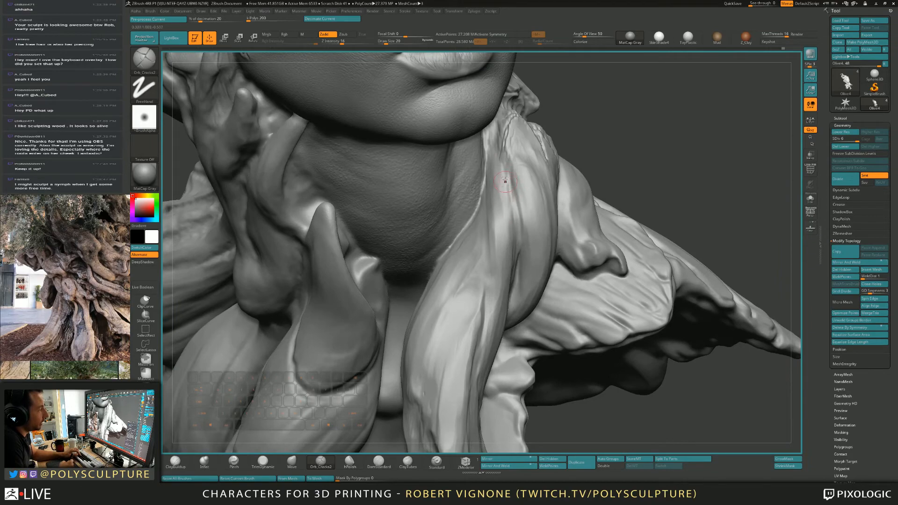
pyautogui.press('s')
pyautogui.click(517, 221)
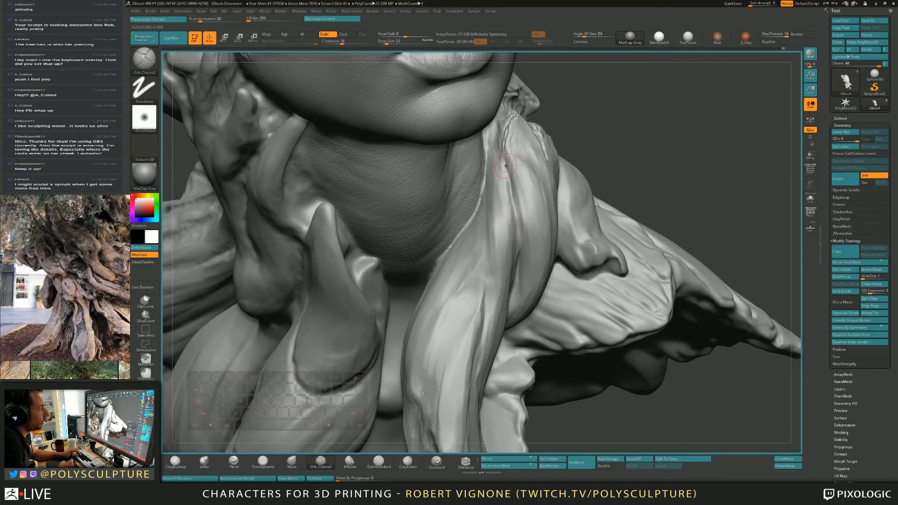
pyautogui.moveTo(515, 237)
pyautogui.mouseDown(button='right')
pyautogui.moveTo(505, 201)
pyautogui.moveTo(472, 220)
pyautogui.moveTo(597, 155)
pyautogui.moveTo(518, 188)
pyautogui.moveTo(517, 200)
pyautogui.mouseUp(button='right')
pyautogui.press('s')
pyautogui.click(514, 188)
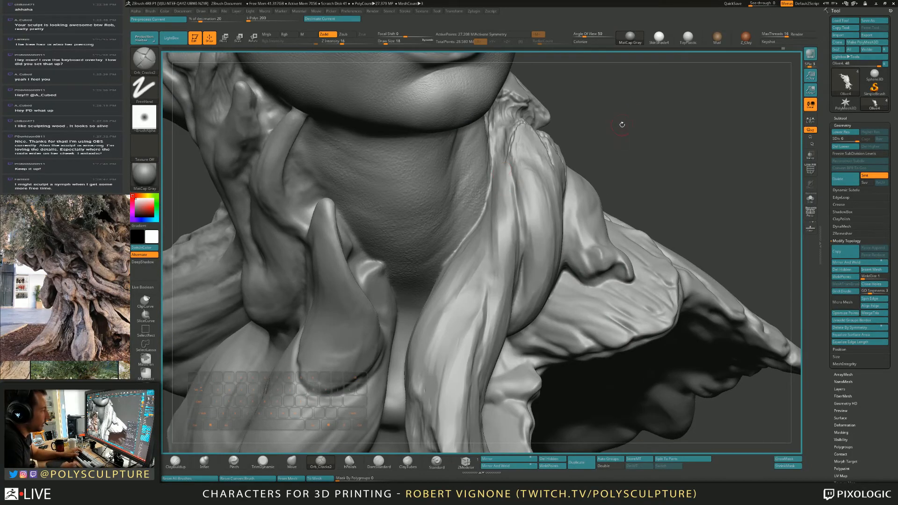
# Step: Refine the crack down the upper neck root with Orb_Cracks2, and undo the last stroke
pyautogui.moveTo(621, 122); pyautogui.dragTo(597, 94, button='right')
pyautogui.moveTo(472, 170)
pyautogui.mouseDown(button='right')
pyautogui.moveTo(531, 194)
pyautogui.moveTo(514, 207)
pyautogui.moveTo(523, 213)
pyautogui.mouseUp(button='right')
pyautogui.moveTo(516, 185); pyautogui.dragTo(512, 174, button='right')
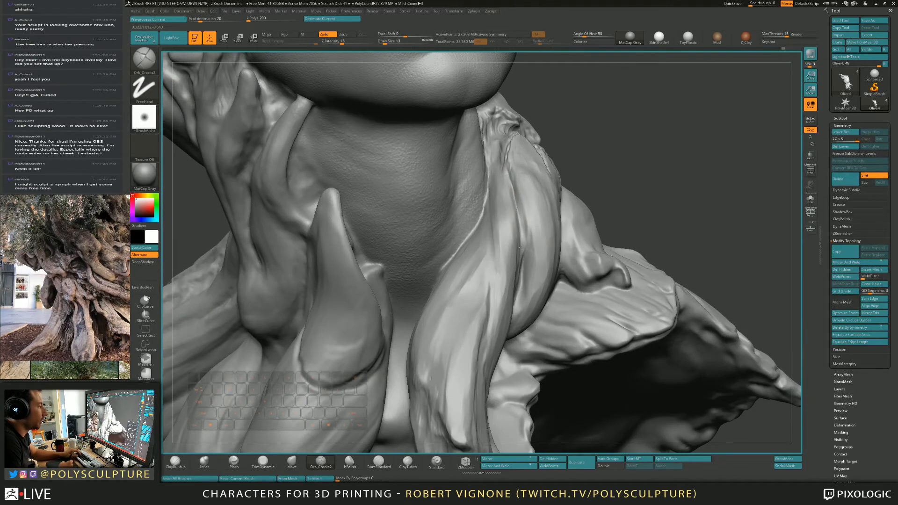
pyautogui.moveTo(520, 218); pyautogui.dragTo(522, 187, button='right')
pyautogui.press('ctrl')
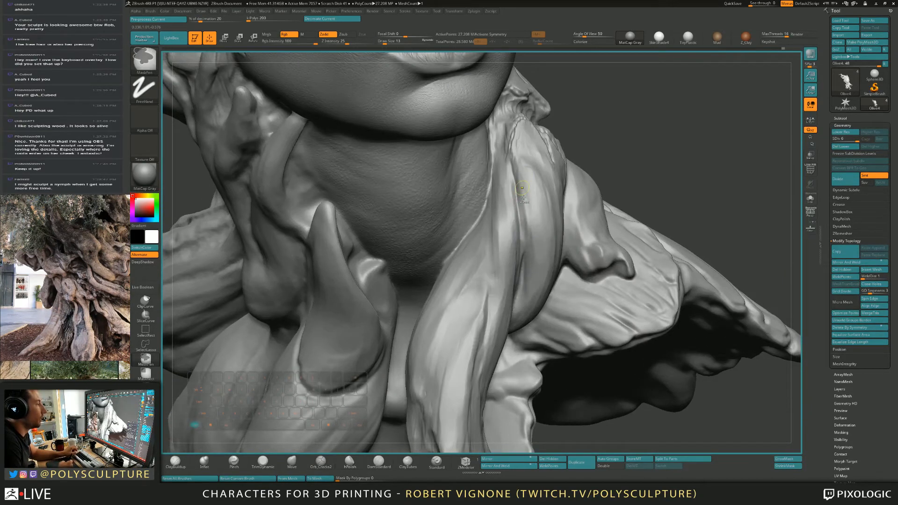
pyautogui.hotkey('ctrl', 'z')
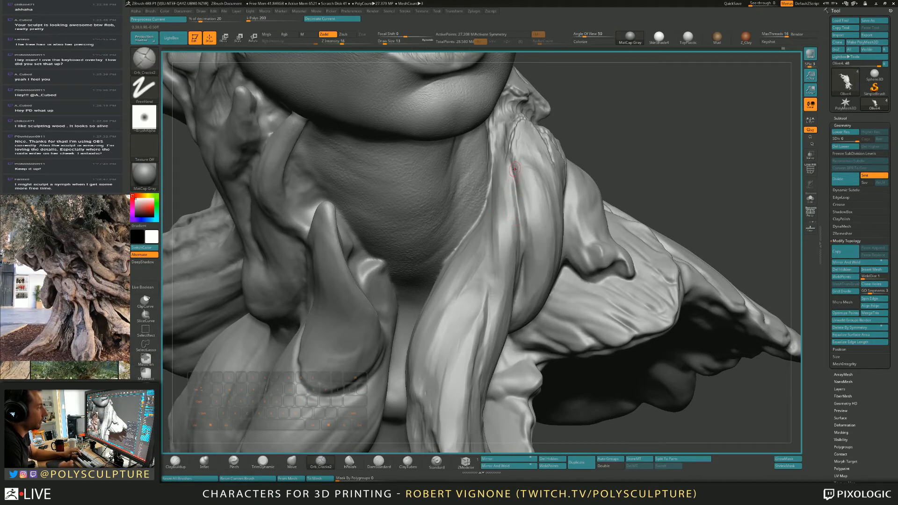
# Step: Carve further lengthwise cracks in the upper neck root with Orb_Cracks2, varying the draw size
pyautogui.press(']')
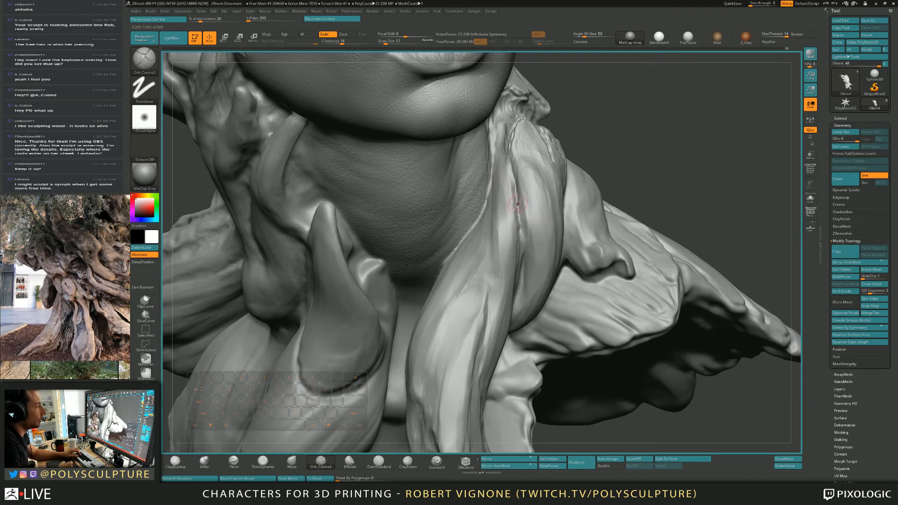
pyautogui.press(']')
pyautogui.press(']')
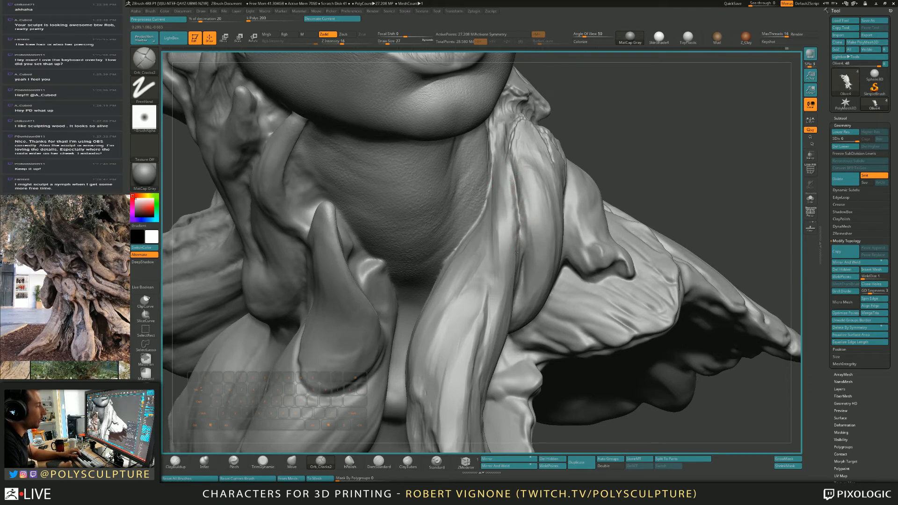
pyautogui.press('[')
pyautogui.press('[')
pyautogui.press('[')
pyautogui.moveTo(507, 163)
pyautogui.mouseDown(button='right')
pyautogui.moveTo(517, 215)
pyautogui.moveTo(516, 190)
pyautogui.mouseUp(button='right')
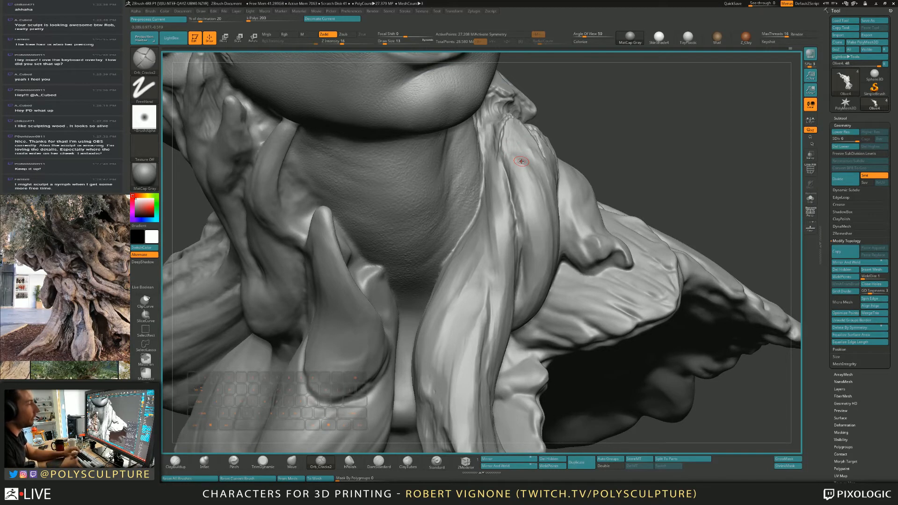
pyautogui.moveTo(505, 200); pyautogui.dragTo(509, 183, button='right')
pyautogui.press('[')
pyautogui.press('[')
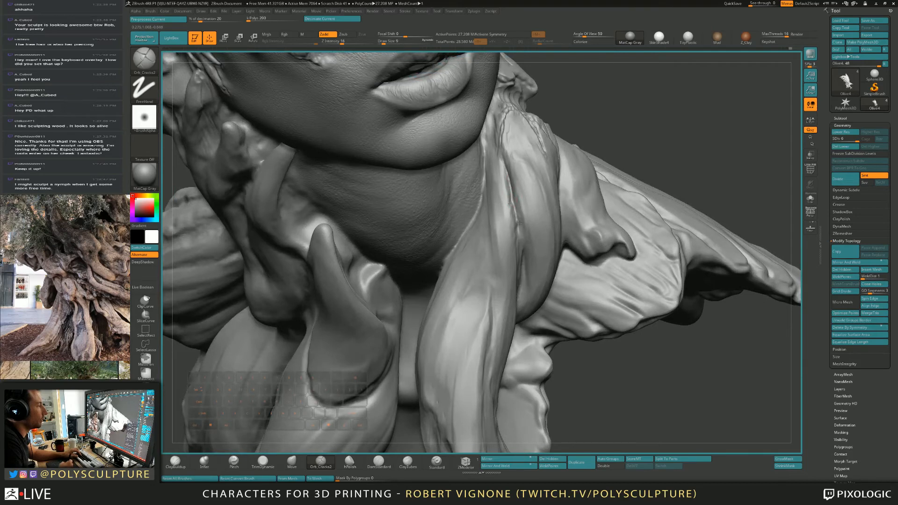
# Step: Roughen the root's inner edge where it meets the neck with short Orb_Cracks2 strokes at small draw sizes
pyautogui.moveTo(519, 224)
pyautogui.mouseDown(button='right')
pyautogui.moveTo(514, 211)
pyautogui.moveTo(517, 229)
pyautogui.moveTo(474, 234)
pyautogui.moveTo(483, 244)
pyautogui.mouseUp(button='right')
pyautogui.press('s')
pyautogui.moveTo(486, 245); pyautogui.dragTo(483, 245)
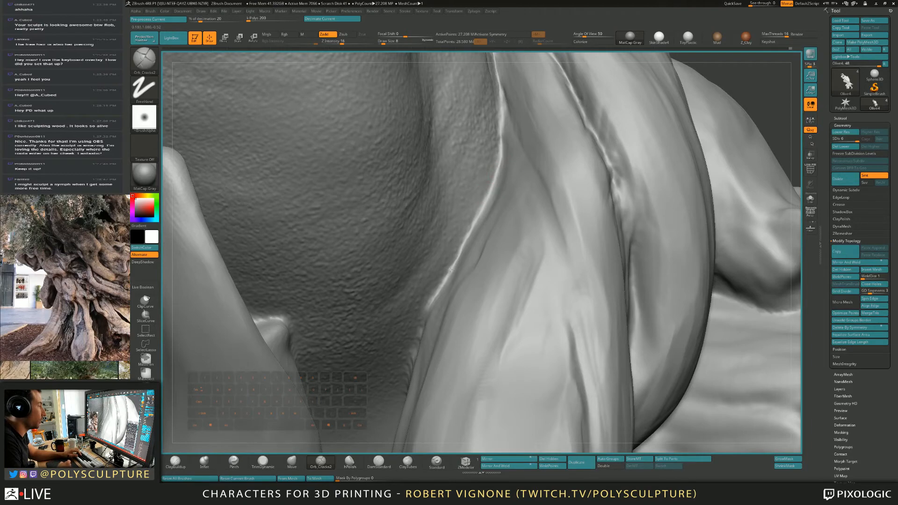
pyautogui.press('s')
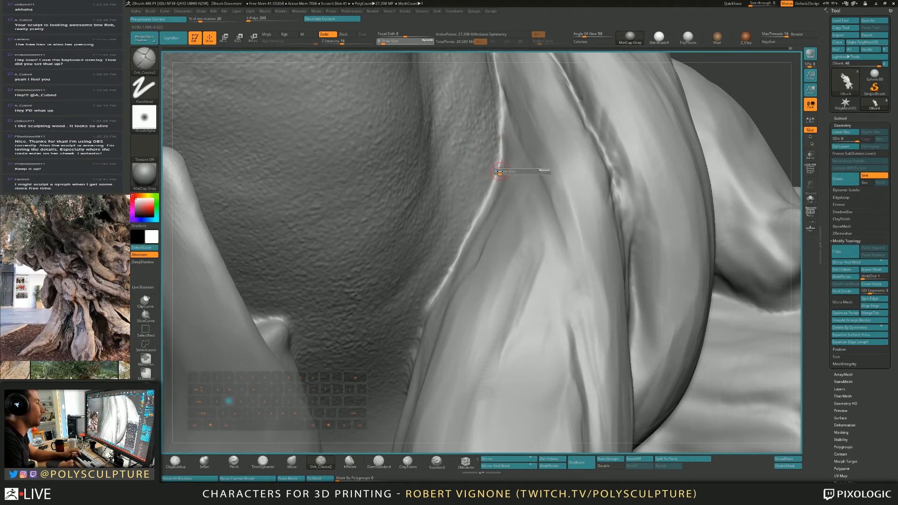
pyautogui.moveTo(501, 171); pyautogui.dragTo(499, 172)
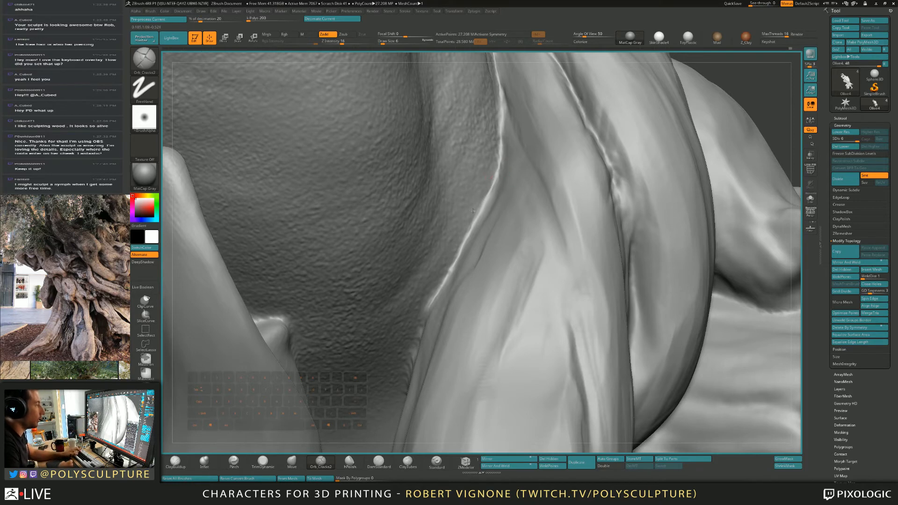
pyautogui.moveTo(494, 192); pyautogui.dragTo(479, 212)
pyautogui.press('s')
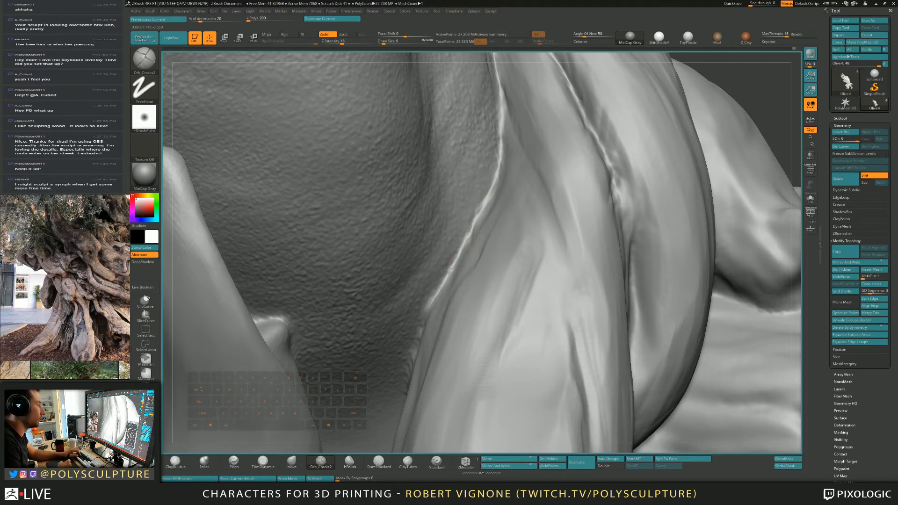
pyautogui.press(']')
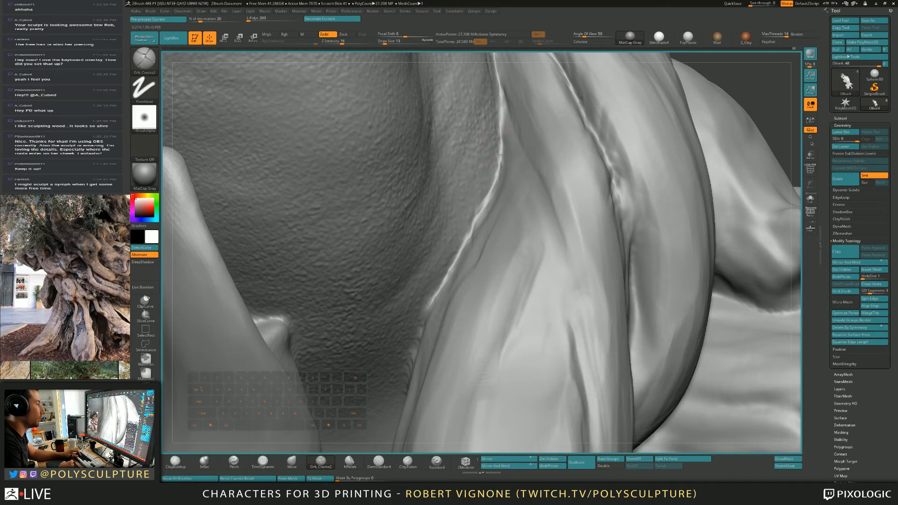
pyautogui.press('s')
# Step: Trim the raised lip along the root's inner edge with TrimDynamic at very small draw sizes, about 4 to 5
pyautogui.moveTo(473, 200)
pyautogui.mouseDown(button='right')
pyautogui.moveTo(480, 208)
pyautogui.moveTo(495, 186)
pyautogui.mouseUp(button='right')
pyautogui.press('s')
pyautogui.press('4')
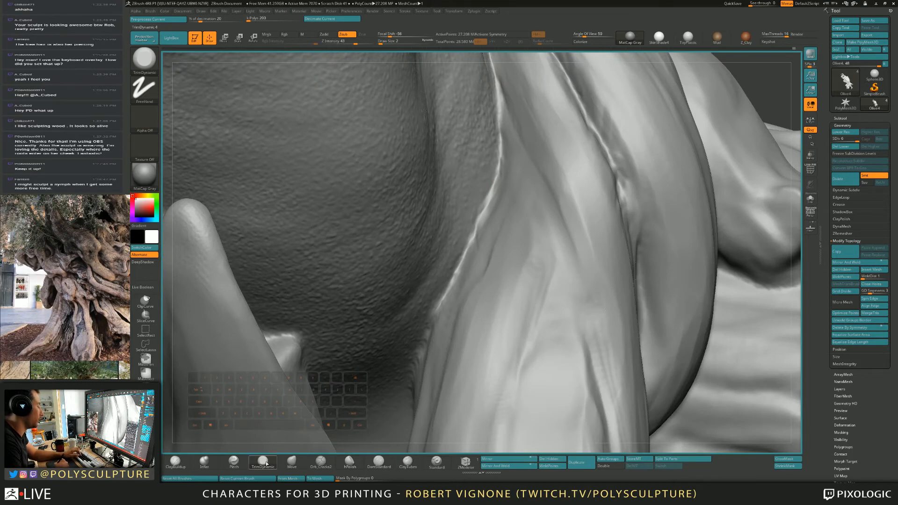
pyautogui.press('s')
pyautogui.click(501, 137)
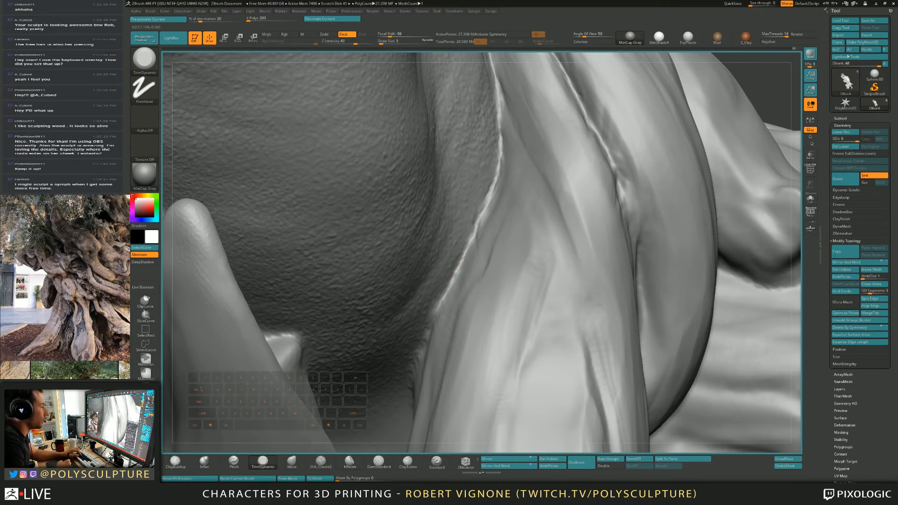
pyautogui.moveTo(461, 263); pyautogui.dragTo(468, 244, button='right')
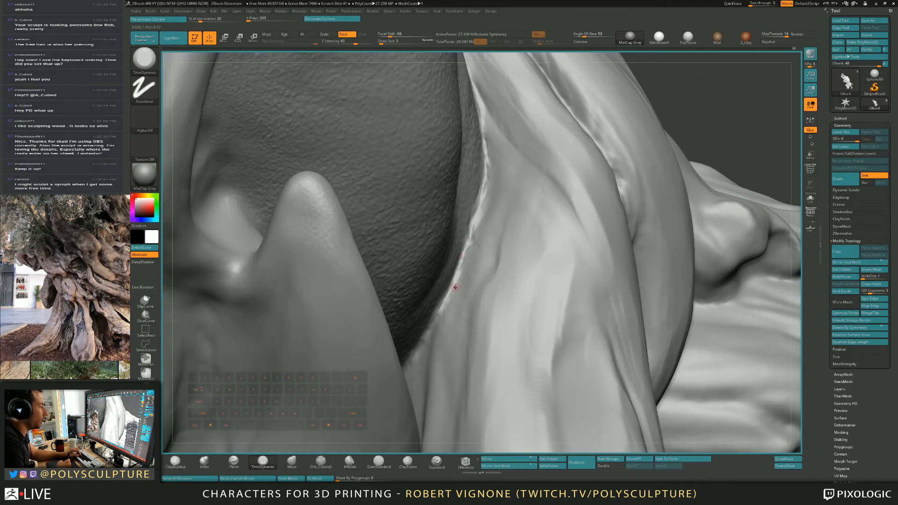
pyautogui.moveTo(444, 295); pyautogui.dragTo(440, 305, button='right')
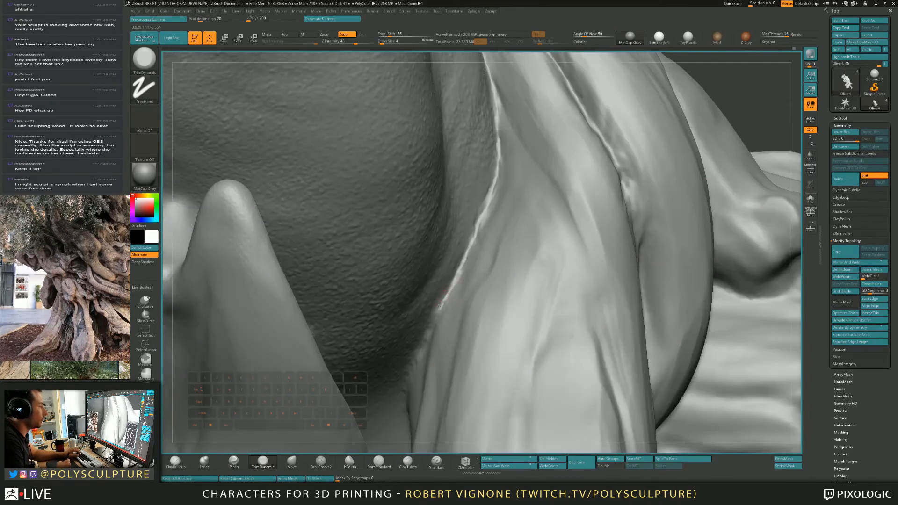
pyautogui.moveTo(468, 262)
pyautogui.mouseDown(button='right')
pyautogui.moveTo(519, 231)
pyautogui.moveTo(539, 248)
pyautogui.moveTo(651, 179)
pyautogui.moveTo(637, 165)
pyautogui.moveTo(641, 189)
pyautogui.moveTo(591, 168)
pyautogui.moveTo(571, 226)
pyautogui.moveTo(522, 230)
pyautogui.mouseUp(button='right')
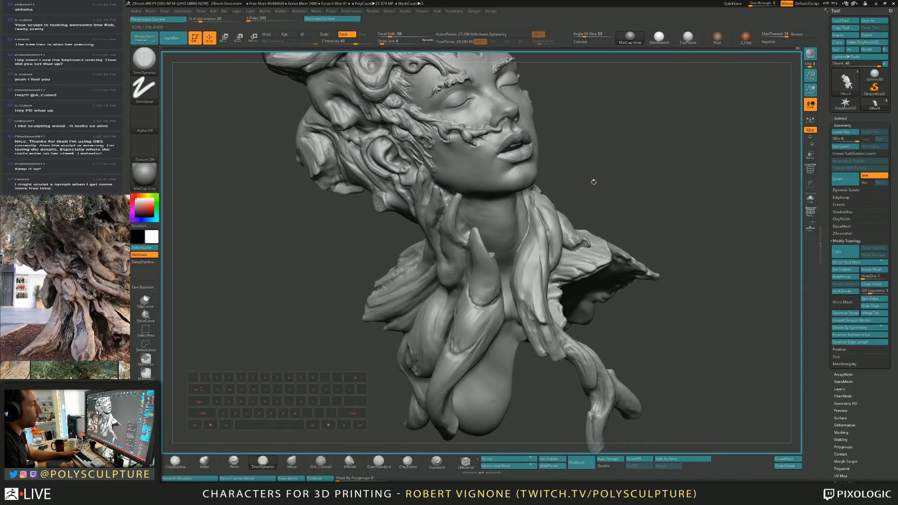
# Step: Work the middle of the neck root's front surface with ClayBuildup, adjusting the draw size to about 44
pyautogui.moveTo(591, 181)
pyautogui.mouseDown(button='right')
pyautogui.moveTo(564, 188)
pyautogui.moveTo(636, 182)
pyautogui.moveTo(619, 194)
pyautogui.mouseUp(button='right')
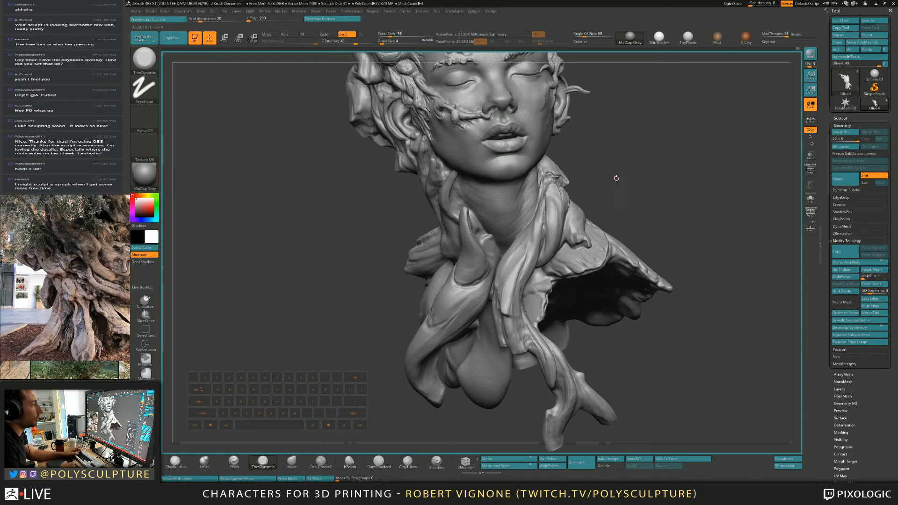
pyautogui.keyDown('alt'); pyautogui.moveTo(620, 195); pyautogui.dragTo(529, 209, button='right'); pyautogui.keyUp('alt')
pyautogui.press('s')
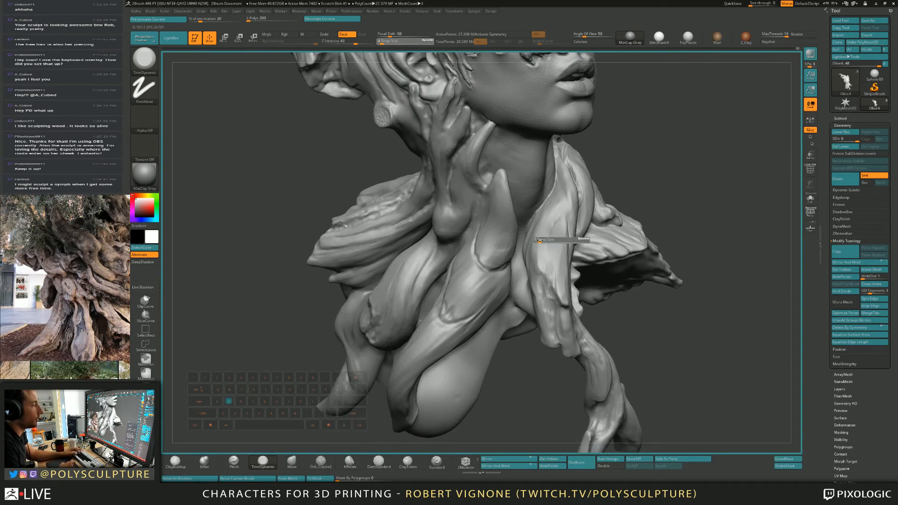
pyautogui.moveTo(551, 240); pyautogui.dragTo(556, 240)
pyautogui.moveTo(584, 239)
pyautogui.mouseDown(button='right')
pyautogui.moveTo(548, 238)
pyautogui.moveTo(541, 248)
pyautogui.mouseUp(button='right')
pyautogui.press('b')
pyautogui.press('c')
pyautogui.press('b')
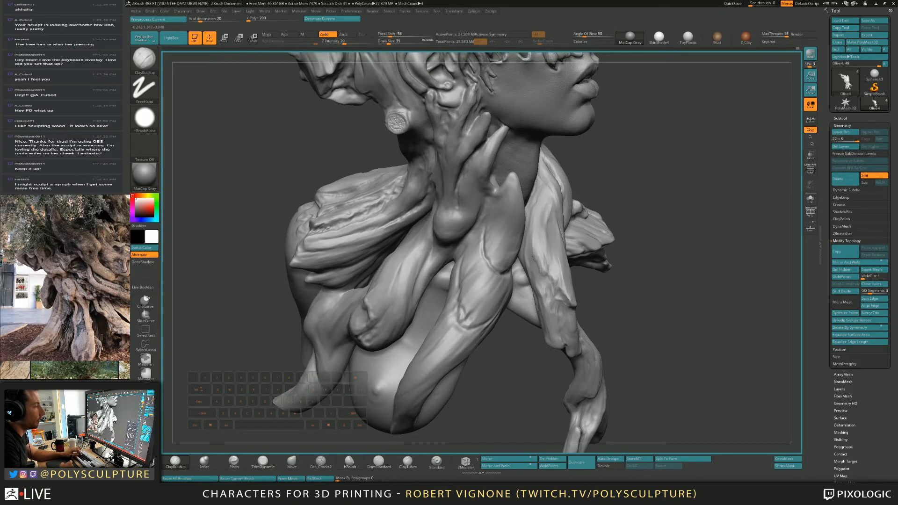
pyautogui.moveTo(534, 256)
pyautogui.mouseDown()
pyautogui.moveTo(536, 218)
pyautogui.moveTo(538, 230)
pyautogui.mouseUp()
pyautogui.press('s')
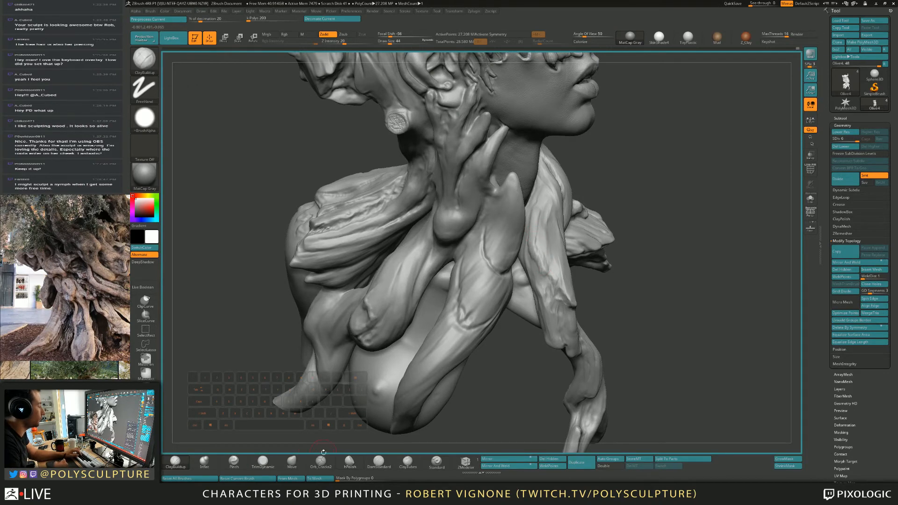
# Step: Flatten the planes on the middle of the neck root with hPolish and TrimDynamic
pyautogui.click(349, 461)
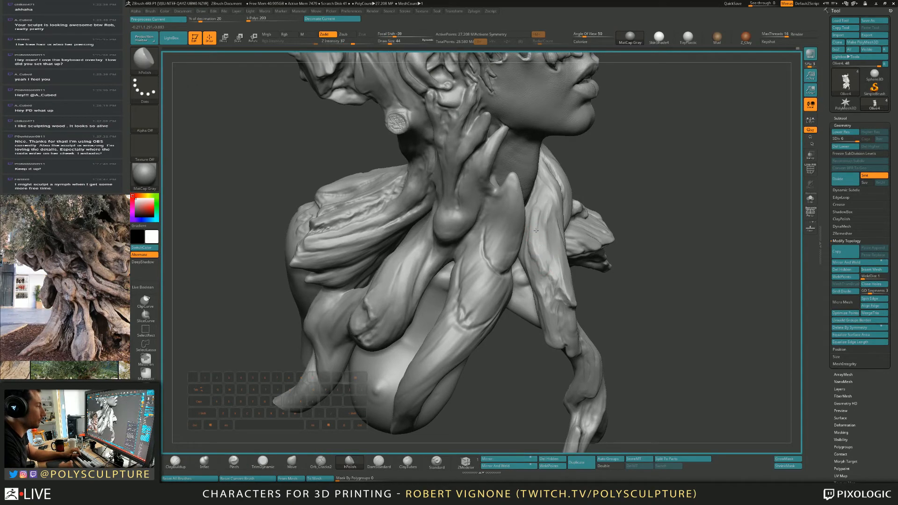
pyautogui.moveTo(553, 240); pyautogui.dragTo(545, 240, button='right')
pyautogui.press('b')
pyautogui.press('t')
pyautogui.press('d')
# Step: Carve lengthwise grooves into the middle of the neck root with ClayBuildup at draw size 29
pyautogui.press('b')
pyautogui.press('c')
pyautogui.press('b')
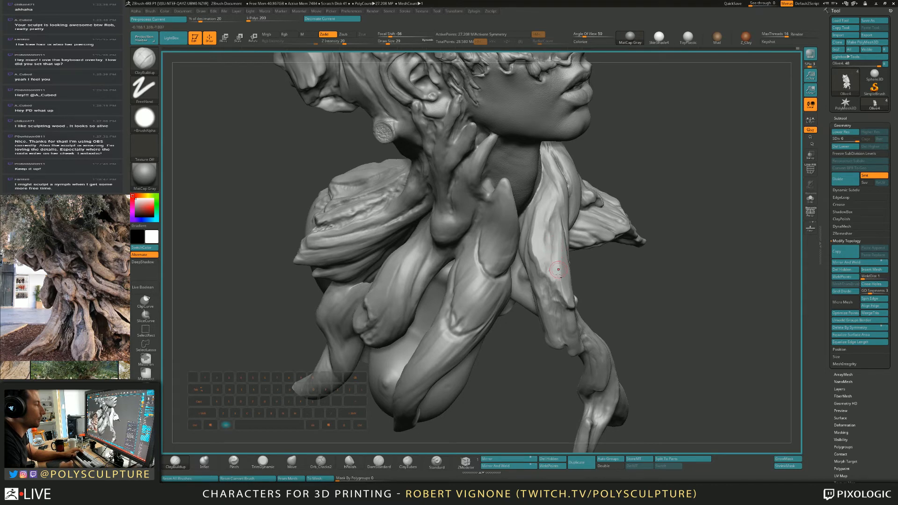
pyautogui.moveTo(558, 270); pyautogui.dragTo(556, 240, button='right')
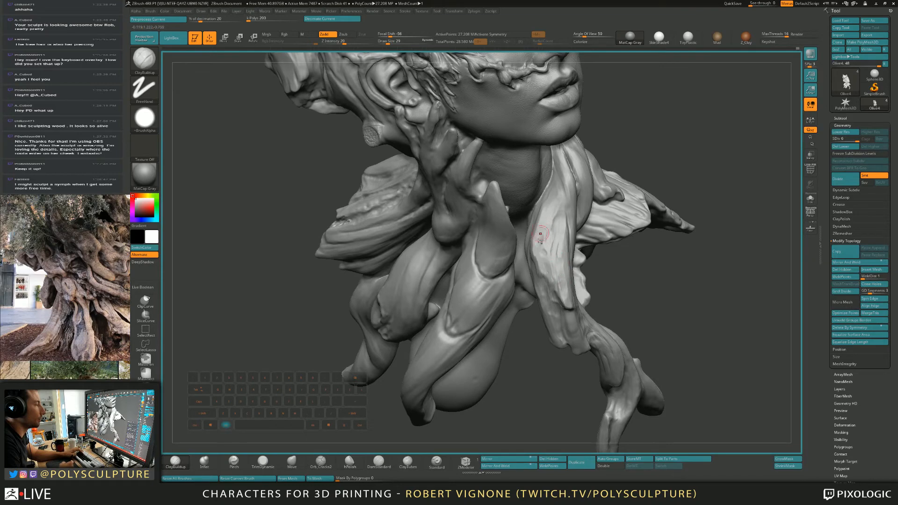
pyautogui.keyDown('alt'); pyautogui.moveTo(543, 221); pyautogui.dragTo(550, 207); pyautogui.keyUp('alt')
# Step: Flatten the ridges between the new grooves with TrimDynamic, setting the draw size to 27
pyautogui.press('4')
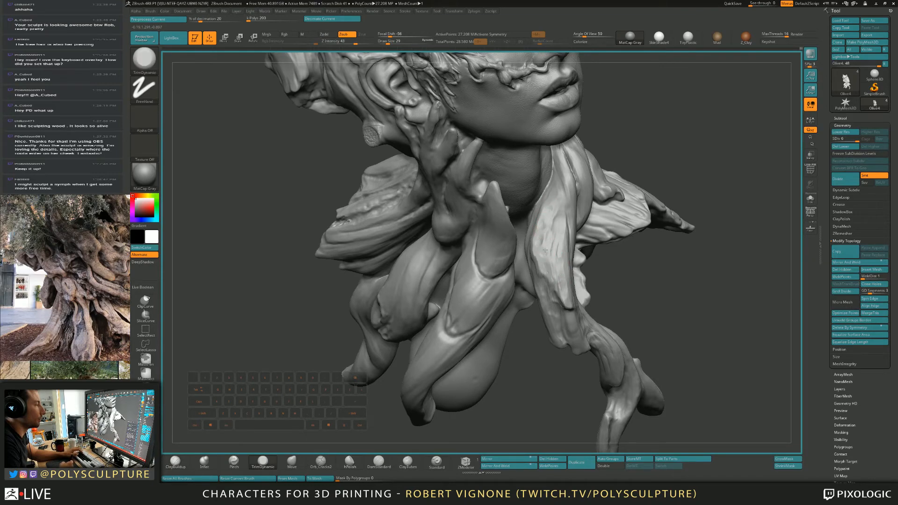
pyautogui.press('s')
pyautogui.click(547, 252)
pyautogui.press('s')
pyautogui.click(538, 237)
pyautogui.press('s')
pyautogui.click(540, 229)
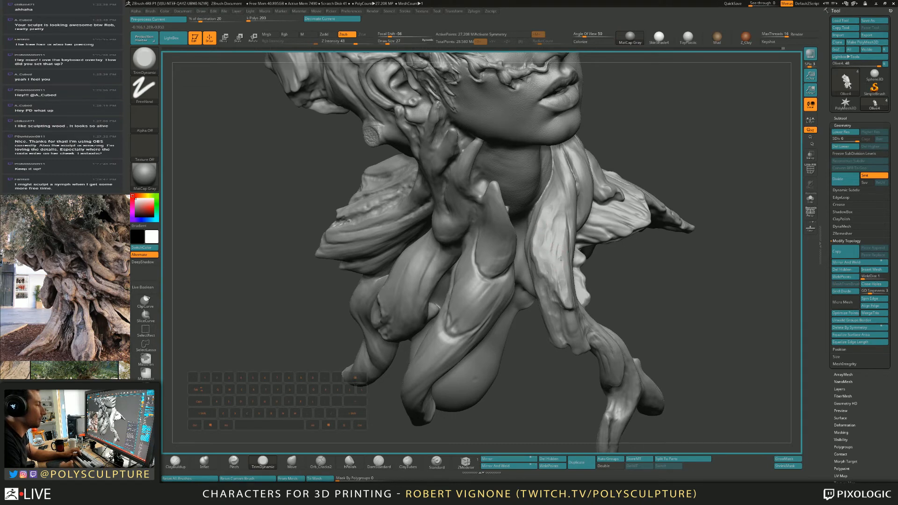
# Step: Rework the surface at the neck root's broken lower end with ClayBuildup
pyautogui.moveTo(557, 276)
pyautogui.keyDown('alt'); pyautogui.mouseDown(button='right')
pyautogui.moveTo(544, 223)
pyautogui.moveTo(562, 237)
pyautogui.moveTo(550, 212)
pyautogui.moveTo(549, 220)
pyautogui.mouseUp(button='right'); pyautogui.keyUp('alt')
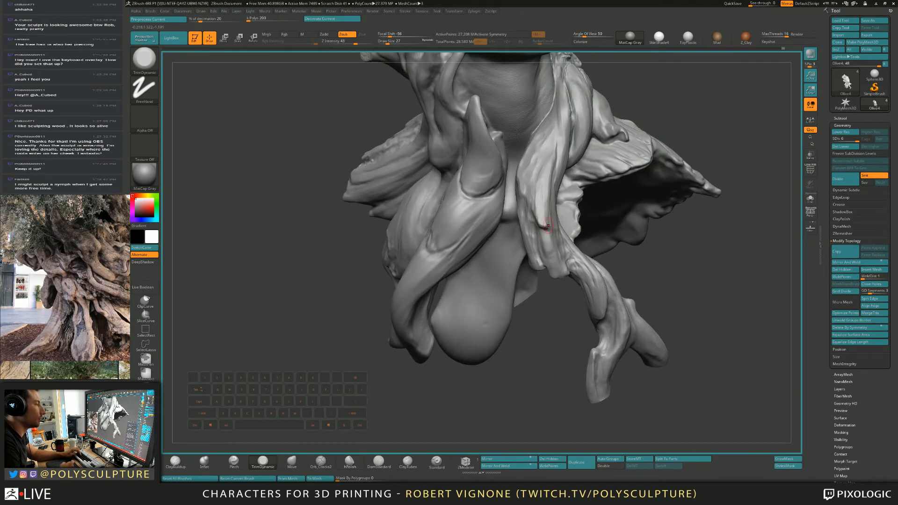
pyautogui.press('b')
pyautogui.press('c')
pyautogui.press('b')
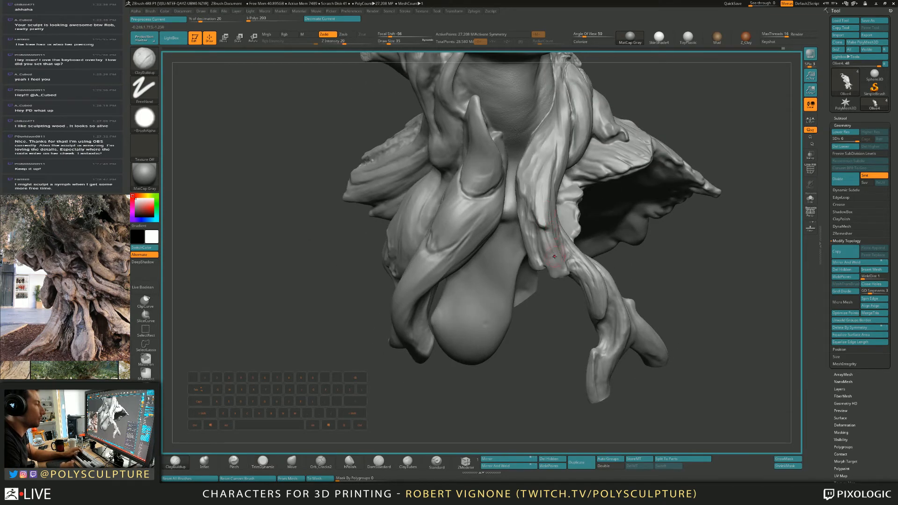
pyautogui.moveTo(554, 256); pyautogui.dragTo(554, 274, button='right')
# Step: Reshape the broken lower end of the neck root with the Move brush, adjusting the draw size
pyautogui.press('b')
pyautogui.press('m')
pyautogui.press('v')
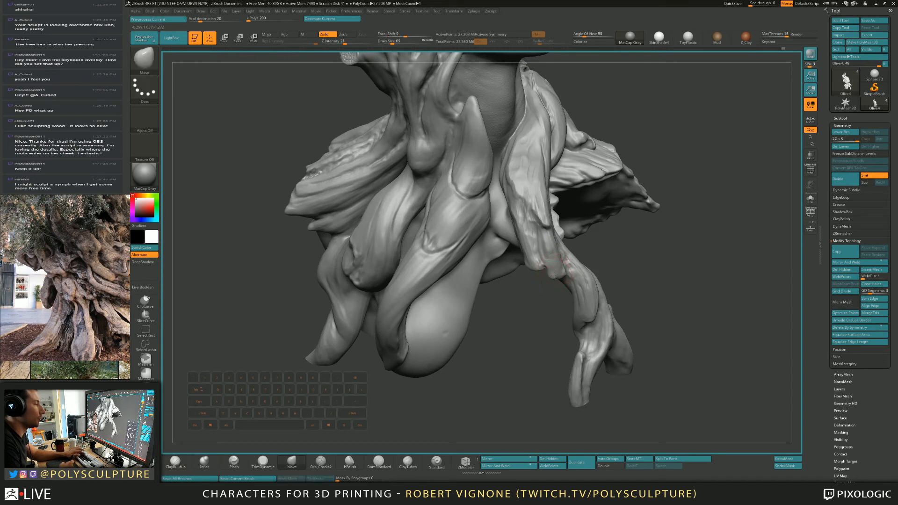
pyautogui.moveTo(554, 275)
pyautogui.mouseDown()
pyautogui.moveTo(558, 266)
pyautogui.moveTo(528, 263)
pyautogui.mouseUp()
pyautogui.press('s')
pyautogui.press('s')
pyautogui.moveTo(531, 264)
pyautogui.mouseDown(button='right')
pyautogui.moveTo(601, 229)
pyautogui.moveTo(613, 201)
pyautogui.mouseUp(button='right')
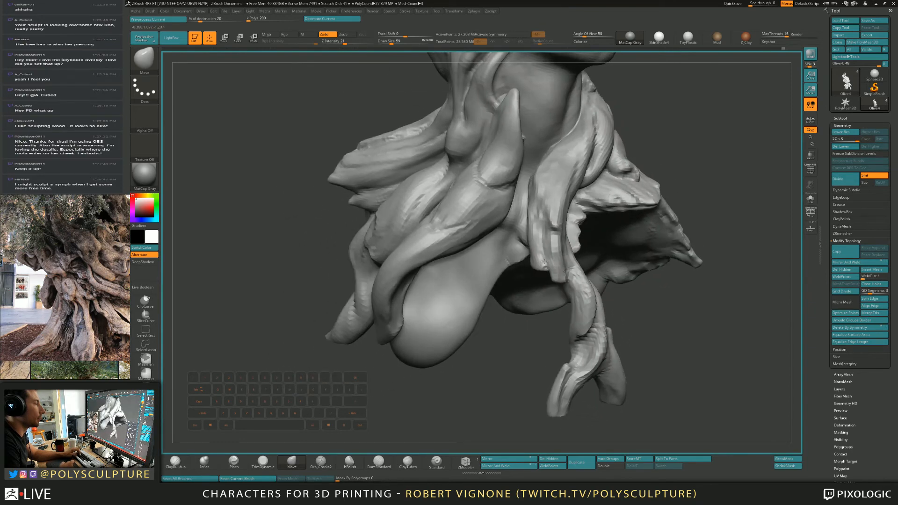
pyautogui.press('s')
pyautogui.moveTo(543, 259); pyautogui.dragTo(540, 259)
# Step: Cut grooves down to the root's broken end with ClayBuildup at draw size 27 and flatten them with TrimDynamic
pyautogui.press('b')
pyautogui.press('c')
pyautogui.press('b')
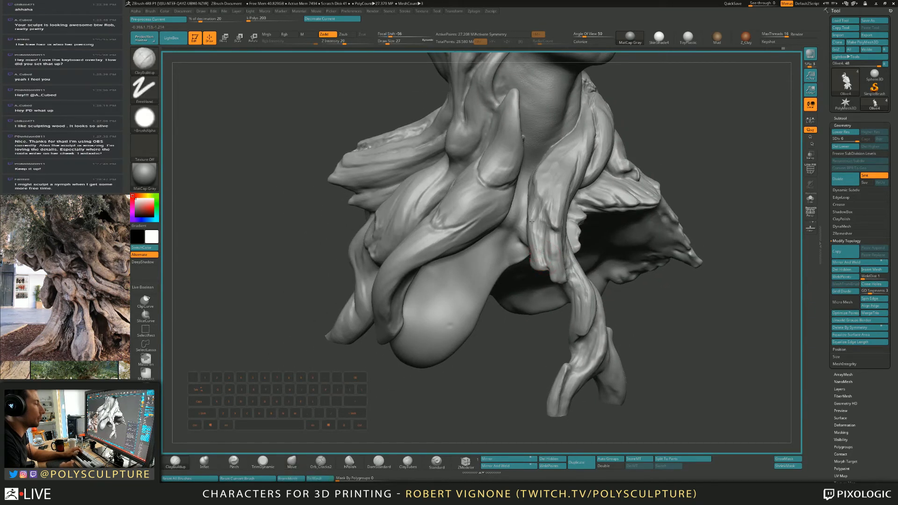
pyautogui.keyDown('alt'); pyautogui.moveTo(530, 207); pyautogui.dragTo(539, 250); pyautogui.keyUp('alt')
pyautogui.press('b')
pyautogui.press('t')
pyautogui.press('d')
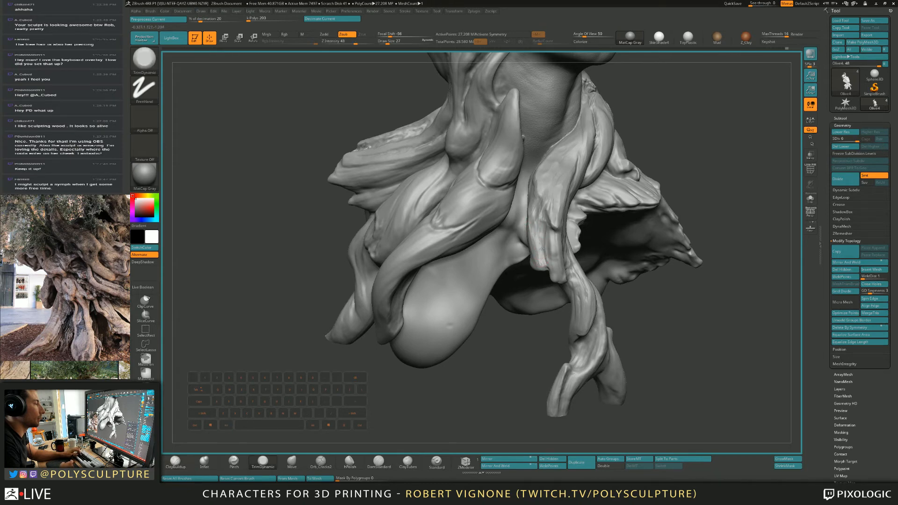
# Step: Define separate splintered strands at the root's broken end by alternating ClayBuildup and TrimDynamic strokes
pyautogui.press('b')
pyautogui.press('c')
pyautogui.press('b')
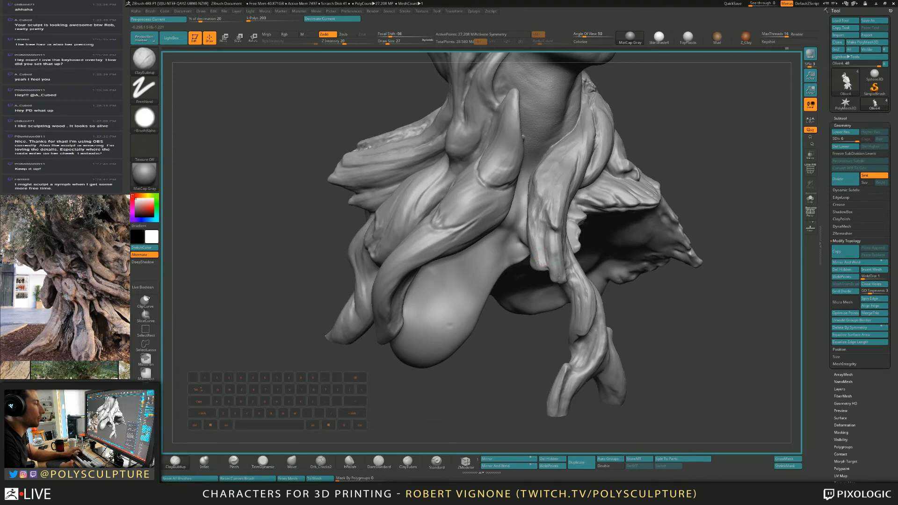
pyautogui.press('b')
pyautogui.press('t')
pyautogui.press('d')
pyautogui.moveTo(560, 267); pyautogui.dragTo(553, 252, button='right')
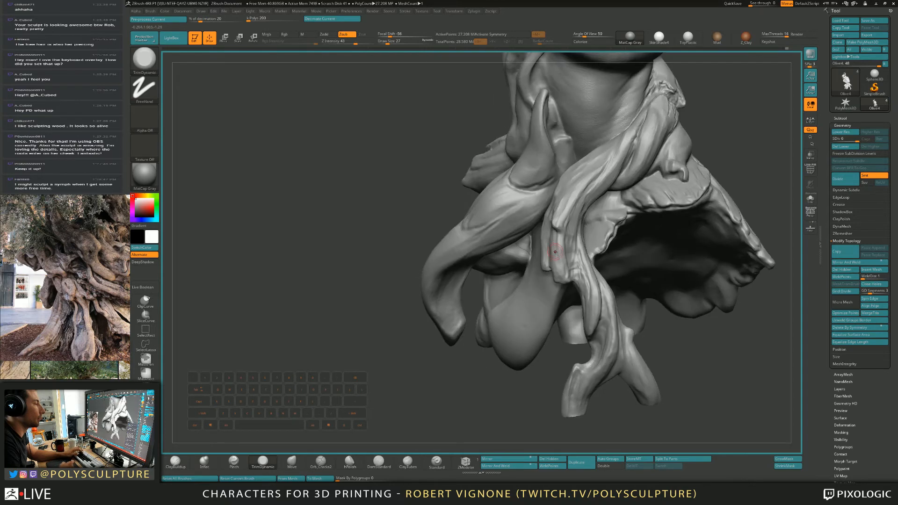
pyautogui.press('b')
pyautogui.press('c')
pyautogui.press('b')
pyautogui.press('b')
pyautogui.press('t')
pyautogui.press('d')
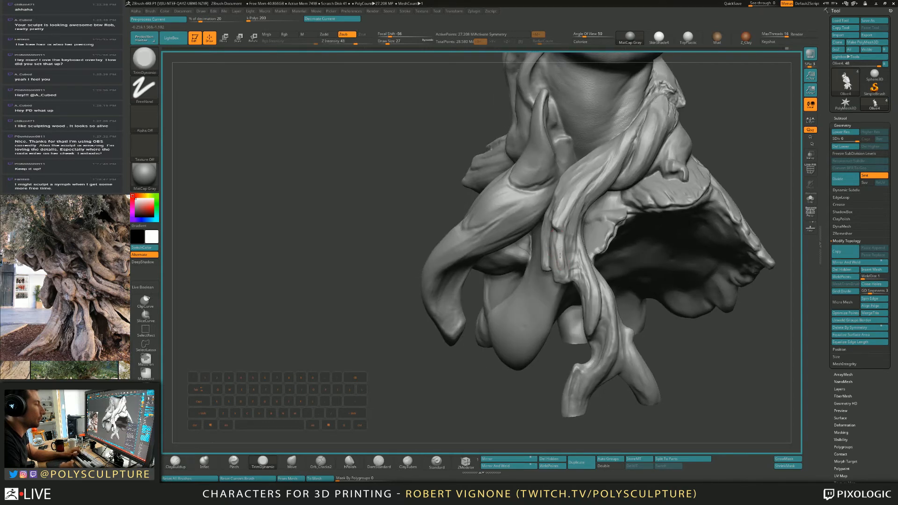
pyautogui.moveTo(562, 257); pyautogui.dragTo(565, 243, button='right')
# Step: Carve deeper channels between the splintered strands on the far side of the root's broken end with ClayBuildup
pyautogui.press('b')
pyautogui.press('c')
pyautogui.press('b')
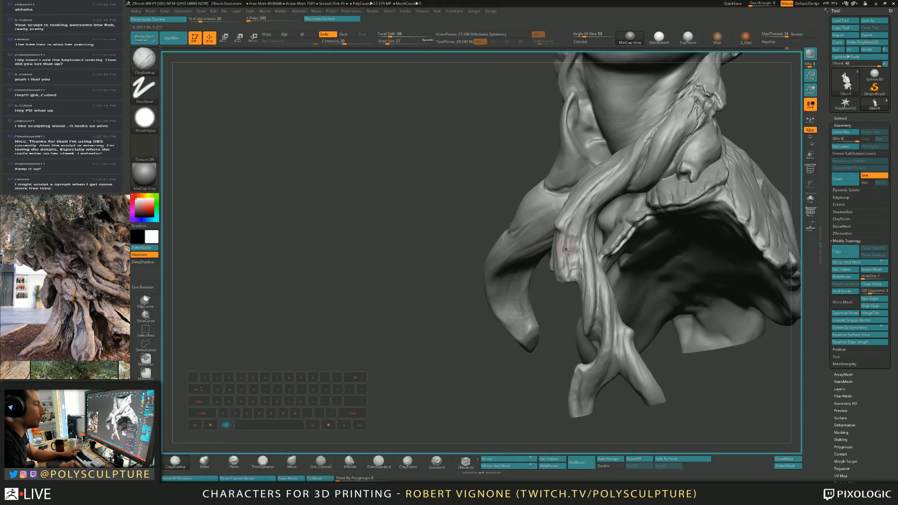
pyautogui.moveTo(566, 250)
pyautogui.keyDown('alt'); pyautogui.mouseDown()
pyautogui.moveTo(569, 269)
pyautogui.moveTo(581, 251)
pyautogui.moveTo(581, 210)
pyautogui.mouseUp(); pyautogui.keyUp('alt')
pyautogui.keyDown('alt'); pyautogui.moveTo(572, 241); pyautogui.dragTo(575, 257); pyautogui.keyUp('alt')
pyautogui.moveTo(574, 256)
pyautogui.mouseDown(button='right')
pyautogui.moveTo(589, 258)
pyautogui.moveTo(576, 262)
pyautogui.mouseUp(button='right')
# Step: Cut finer grooves into the splintered strands with ClayBuildup at draw size 13 and flatten them with TrimDynamic
pyautogui.press('1')
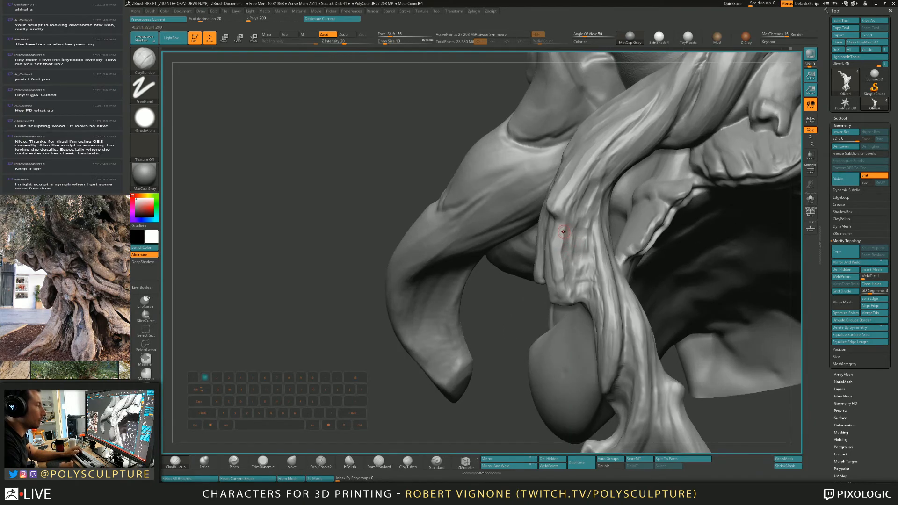
pyautogui.keyDown('alt'); pyautogui.moveTo(560, 235); pyautogui.dragTo(567, 203); pyautogui.keyUp('alt')
pyautogui.press('4')
pyautogui.moveTo(641, 243)
pyautogui.mouseDown(button='right')
pyautogui.moveTo(602, 250)
pyautogui.moveTo(569, 214)
pyautogui.moveTo(558, 255)
pyautogui.mouseUp(button='right')
pyautogui.press('1')
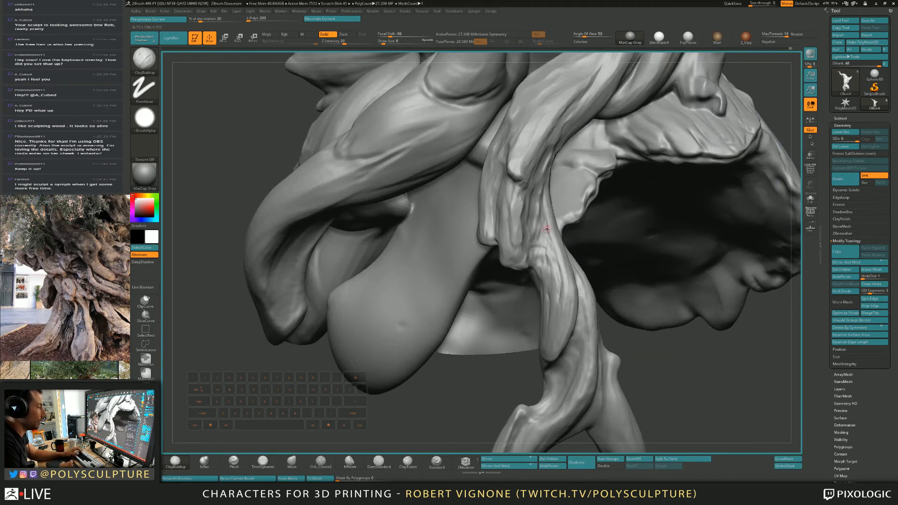
# Step: Build up wood grain on the root just below its broken end with ClayBuildup and flatten it with TrimDynamic at draw size 37
pyautogui.press('s')
pyautogui.press('s')
pyautogui.moveTo(545, 219); pyautogui.dragTo(545, 223)
pyautogui.moveTo(557, 275)
pyautogui.mouseDown()
pyautogui.moveTo(556, 253)
pyautogui.moveTo(561, 290)
pyautogui.mouseUp()
pyautogui.press('4')
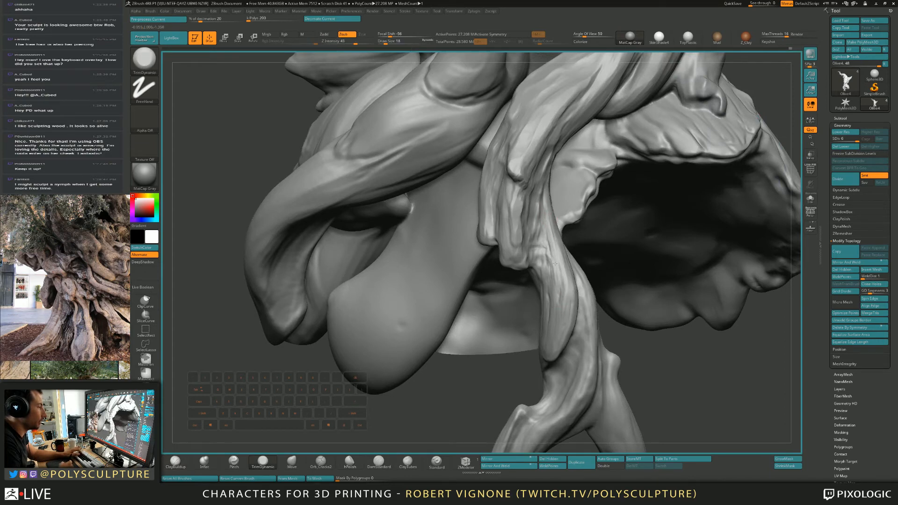
pyautogui.moveTo(555, 235); pyautogui.dragTo(532, 241, button='right')
pyautogui.press('s')
pyautogui.moveTo(557, 261); pyautogui.dragTo(559, 261)
pyautogui.moveTo(561, 275); pyautogui.dragTo(560, 262)
pyautogui.moveTo(556, 229); pyautogui.dragTo(554, 252)
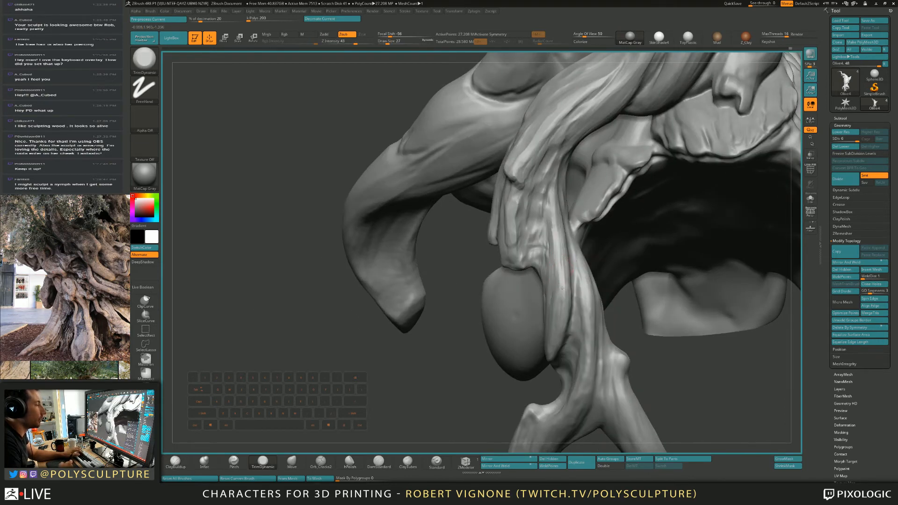
# Step: Carve fine grooves along the root strands below the broken end with ClayBuildup at draw size 8
pyautogui.moveTo(556, 216); pyautogui.dragTo(534, 216, button='right')
pyautogui.press('s')
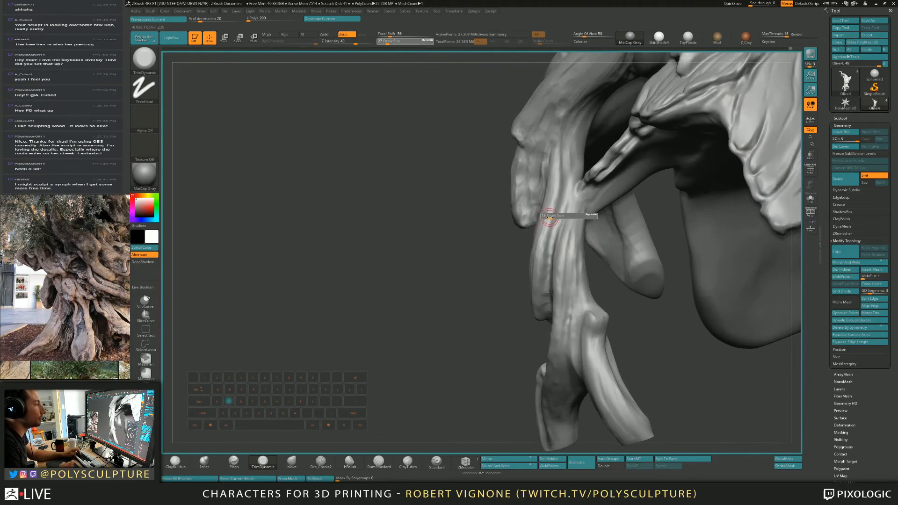
pyautogui.moveTo(551, 218); pyautogui.dragTo(547, 218)
pyautogui.press('1')
pyautogui.press('s')
pyautogui.moveTo(570, 131); pyautogui.dragTo(572, 131)
pyautogui.press('s')
pyautogui.keyDown('alt'); pyautogui.moveTo(573, 125); pyautogui.dragTo(561, 220); pyautogui.keyUp('alt')
pyautogui.moveTo(560, 219); pyautogui.dragTo(563, 226, button='right')
pyautogui.keyDown('alt'); pyautogui.moveTo(565, 227); pyautogui.dragTo(555, 256); pyautogui.keyUp('alt')
pyautogui.moveTo(555, 256); pyautogui.dragTo(558, 242, button='right')
pyautogui.keyDown('alt'); pyautogui.moveTo(557, 245); pyautogui.dragTo(552, 259); pyautogui.keyUp('alt')
pyautogui.moveTo(551, 277)
pyautogui.mouseDown(button='right')
pyautogui.moveTo(549, 304)
pyautogui.moveTo(532, 300)
pyautogui.mouseUp(button='right')
pyautogui.moveTo(549, 303); pyautogui.dragTo(519, 303)
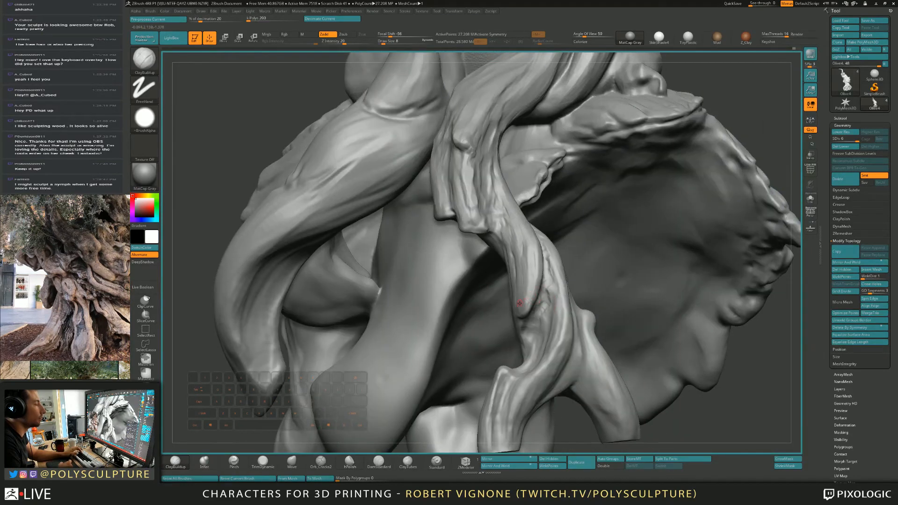
# Step: Build up bark ridges along the overlapping strand's edge near its tip with ClayBuildup at draw sizes 11 and 20
pyautogui.press(']')
pyautogui.moveTo(537, 267); pyautogui.dragTo(534, 300, button='right')
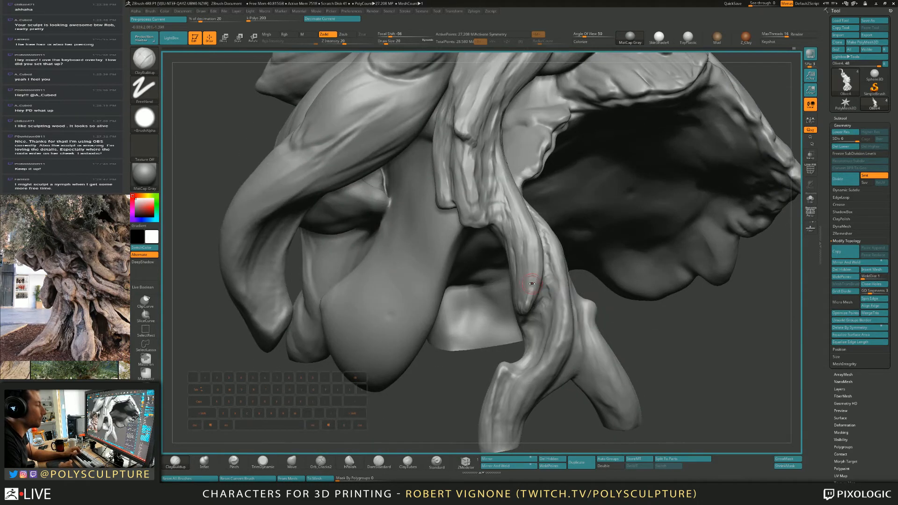
pyautogui.press('1')
pyautogui.press('s')
pyautogui.moveTo(535, 272); pyautogui.dragTo(537, 272)
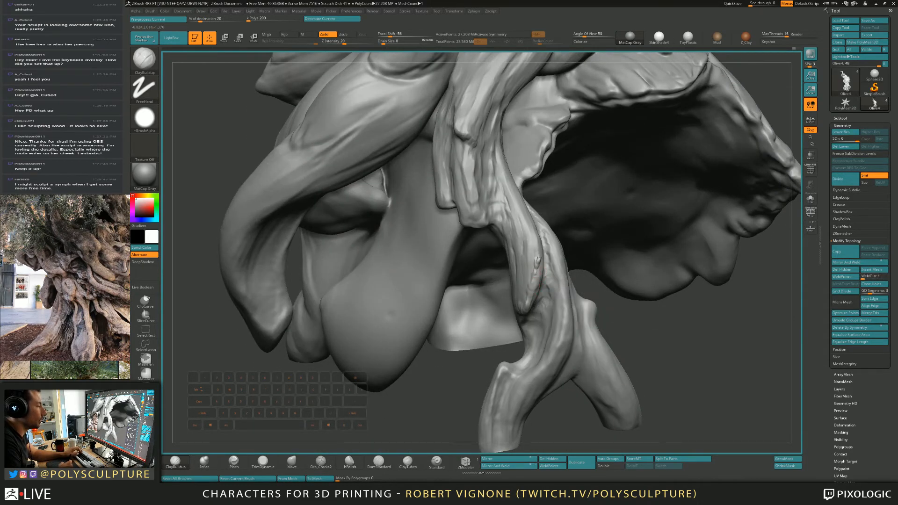
pyautogui.press('ctrl')
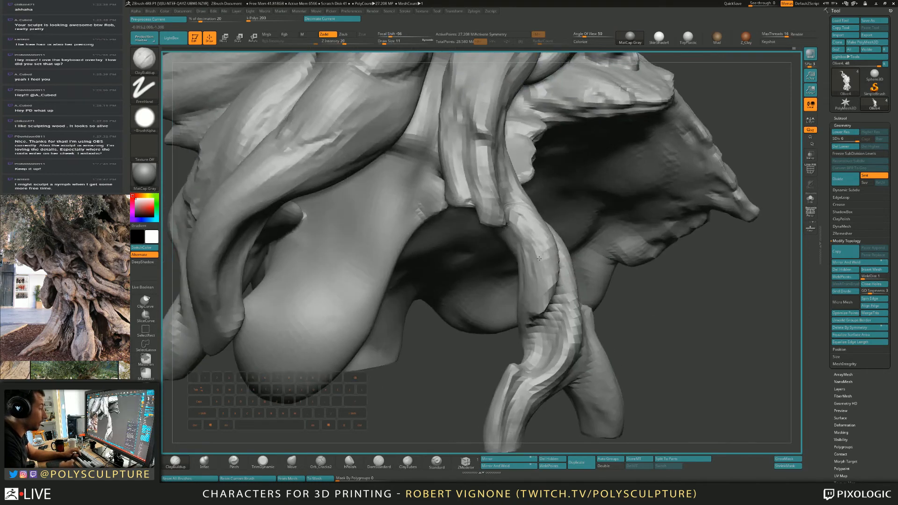
pyautogui.press('s')
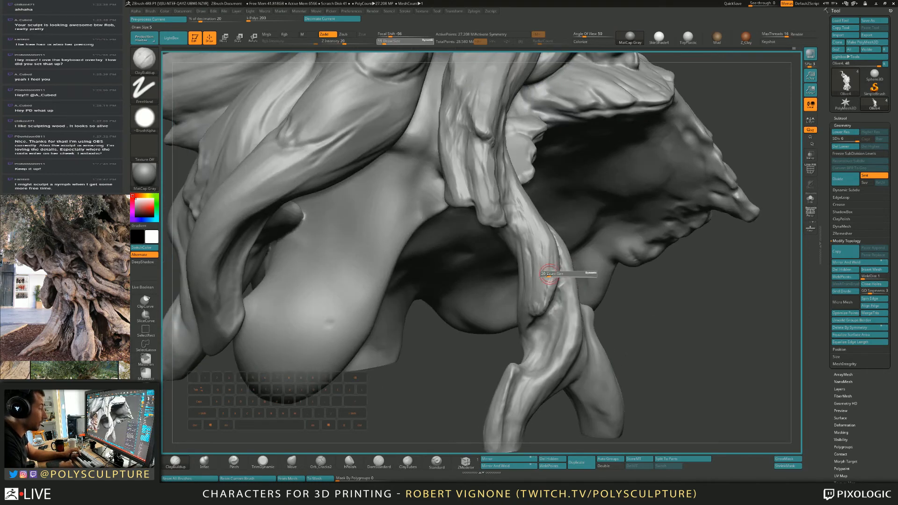
pyautogui.moveTo(547, 269); pyautogui.dragTo(552, 268)
pyautogui.moveTo(556, 274); pyautogui.dragTo(553, 262, button='right')
pyautogui.press('1')
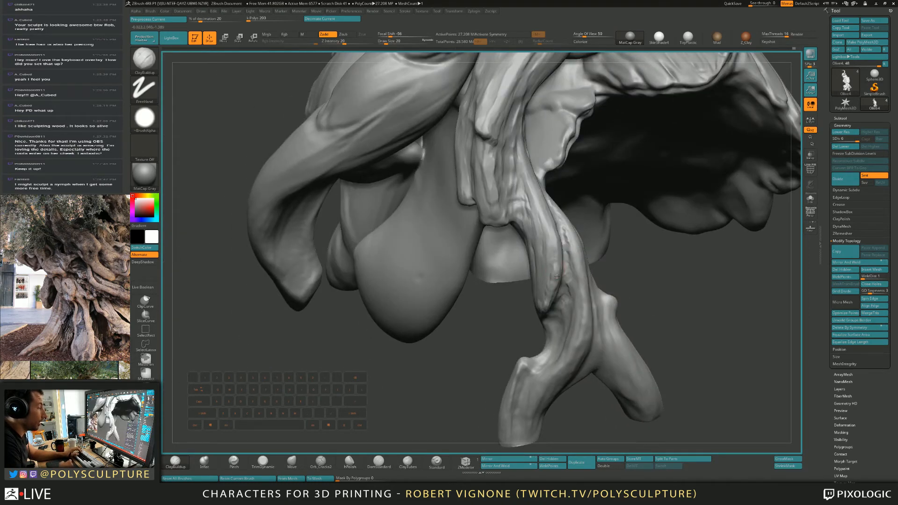
pyautogui.moveTo(547, 222); pyautogui.dragTo(524, 309, button='right')
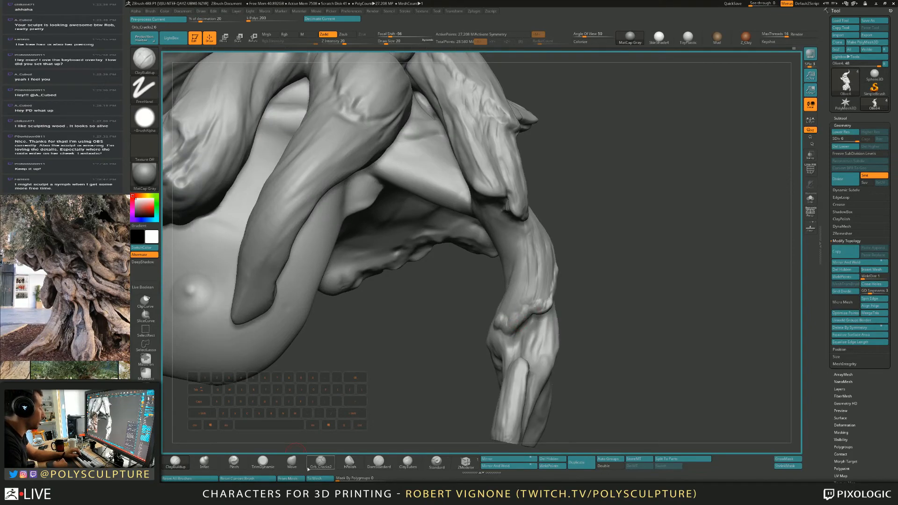
# Step: Polish the overlapping strand's surface with hPolish at draw size 23
pyautogui.click(349, 461)
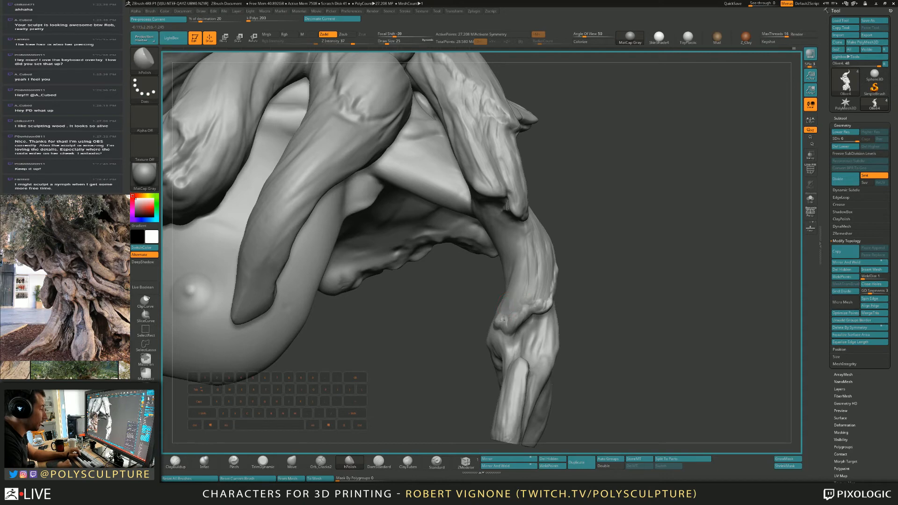
pyautogui.press(']')
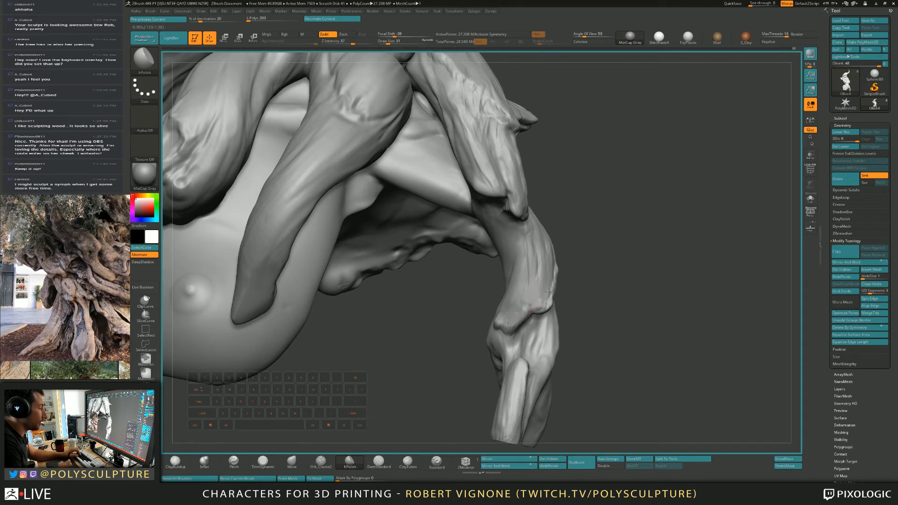
pyautogui.moveTo(603, 300)
pyautogui.mouseDown()
pyautogui.moveTo(556, 292)
pyautogui.moveTo(556, 262)
pyautogui.mouseUp()
pyautogui.press('s')
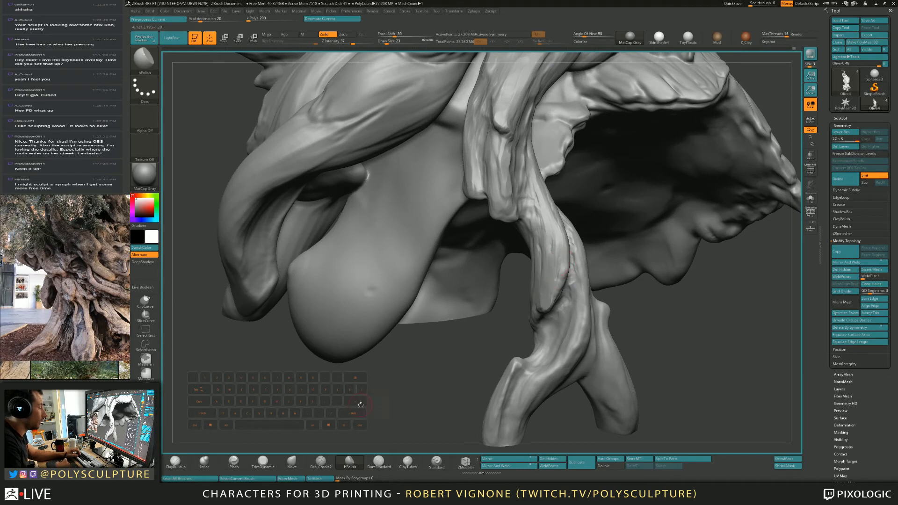
# Step: Cut thin cracks into the overlapping strand and around its tip with Orb_Cracks2 at draw sizes 16 and 23
pyautogui.click(321, 462)
pyautogui.moveTo(540, 282)
pyautogui.mouseDown(button='right')
pyautogui.moveTo(542, 318)
pyautogui.moveTo(578, 314)
pyautogui.mouseUp(button='right')
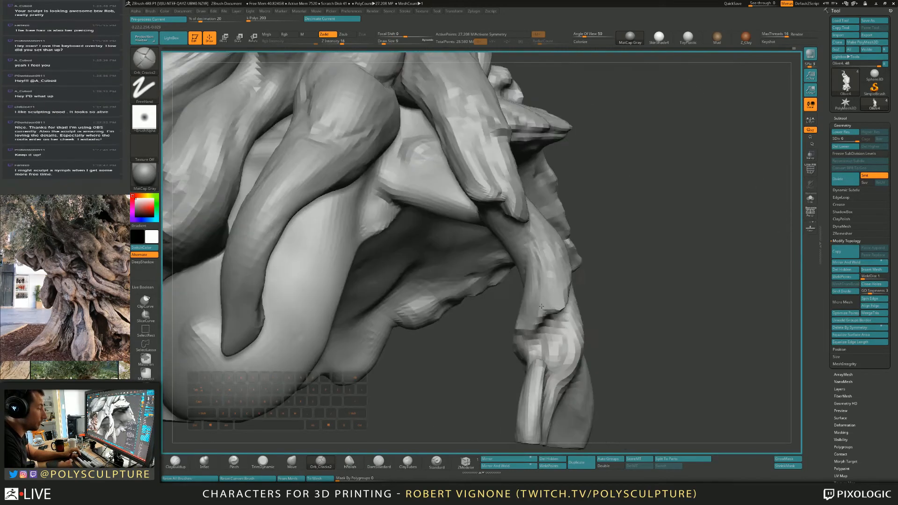
pyautogui.press('[')
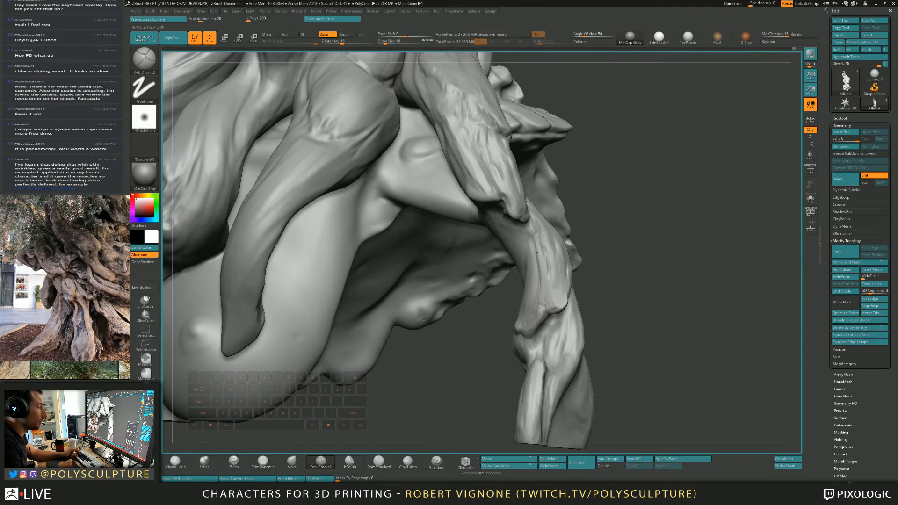
pyautogui.moveTo(535, 253)
pyautogui.mouseDown(button='right')
pyautogui.moveTo(552, 305)
pyautogui.moveTo(563, 290)
pyautogui.mouseUp(button='right')
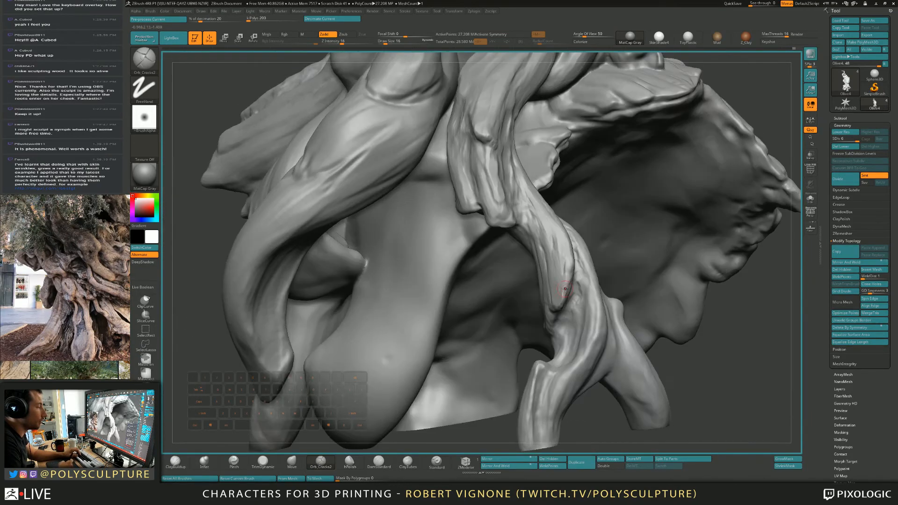
pyautogui.moveTo(567, 252)
pyautogui.mouseDown(button='right')
pyautogui.moveTo(565, 279)
pyautogui.moveTo(572, 269)
pyautogui.mouseUp(button='right')
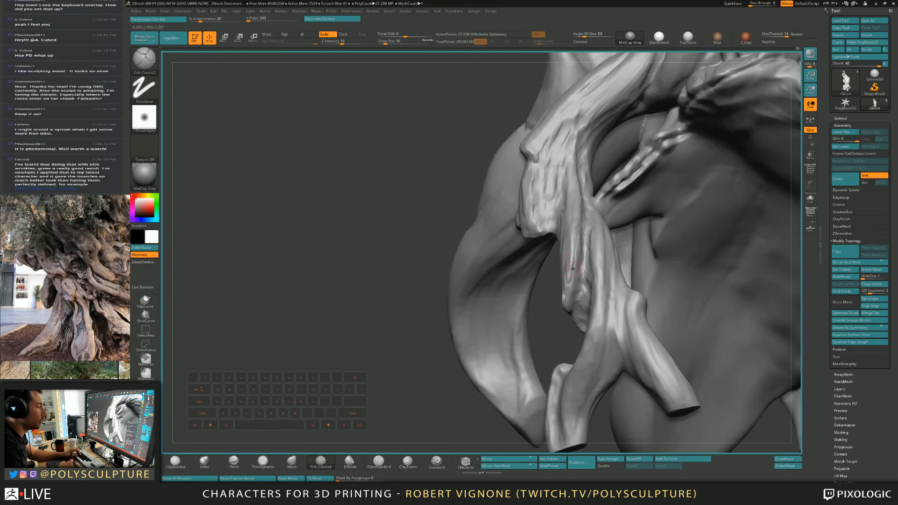
pyautogui.press('s')
pyautogui.click(578, 269)
pyautogui.moveTo(588, 244)
pyautogui.mouseDown(button='right')
pyautogui.moveTo(585, 215)
pyautogui.moveTo(575, 253)
pyautogui.mouseUp(button='right')
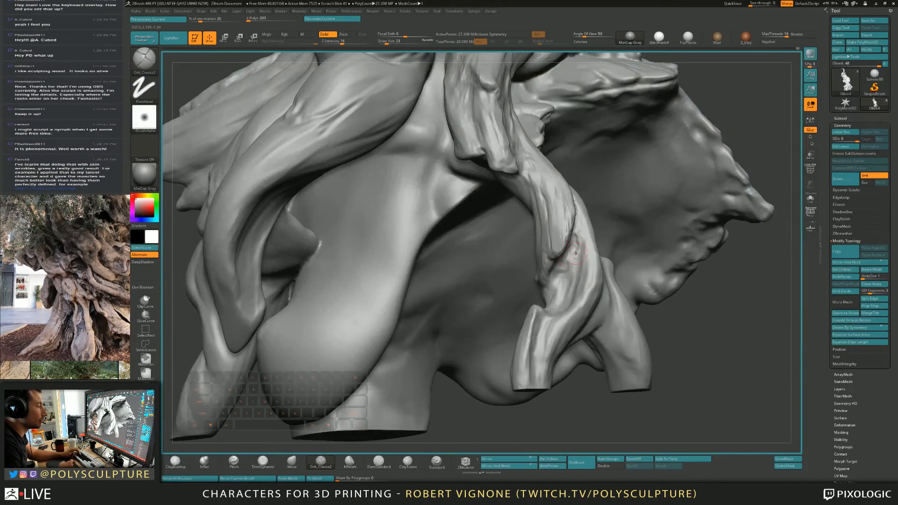
pyautogui.moveTo(575, 253)
pyautogui.mouseDown()
pyautogui.moveTo(556, 291)
pyautogui.moveTo(567, 296)
pyautogui.mouseUp()
pyautogui.click(437, 462)
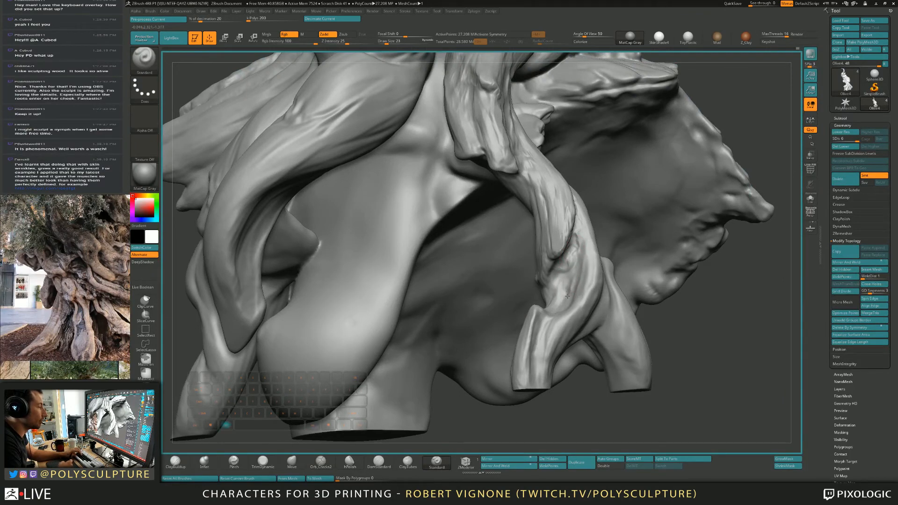
pyautogui.press('ctrl')
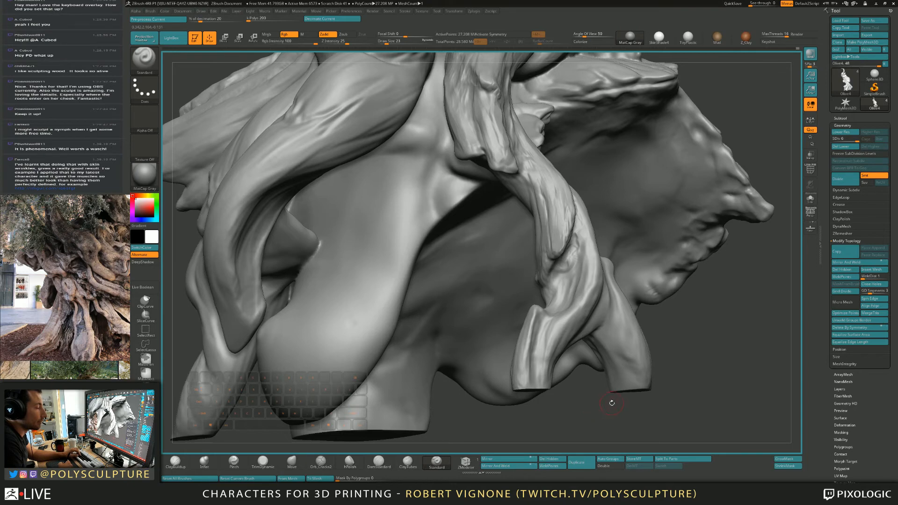
pyautogui.moveTo(611, 403)
pyautogui.mouseDown()
pyautogui.moveTo(624, 420)
pyautogui.moveTo(677, 439)
pyautogui.mouseUp()
# Step: Carve deep grooves into the root below the overlapping strand's tip, down to the fork, with ClayBuildup at draw size 23
pyautogui.press('1')
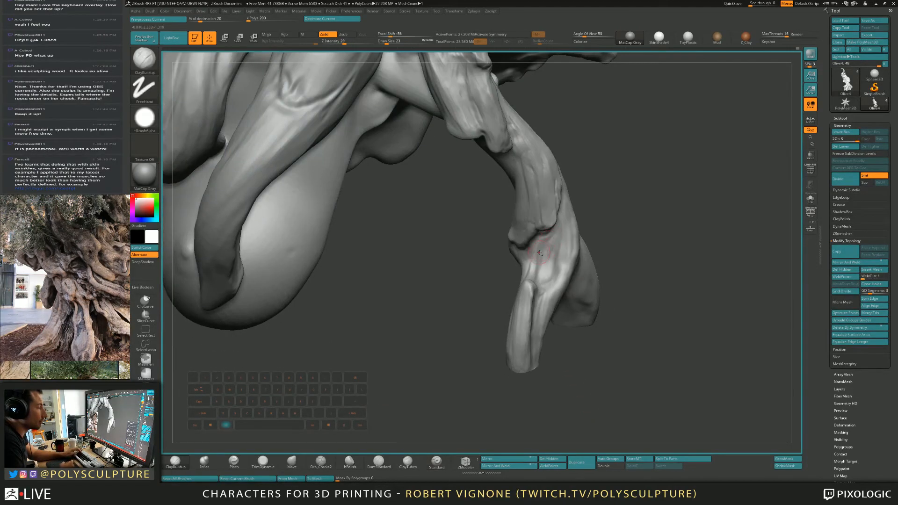
pyautogui.moveTo(538, 238)
pyautogui.keyDown('alt'); pyautogui.mouseDown()
pyautogui.moveTo(534, 270)
pyautogui.moveTo(541, 278)
pyautogui.moveTo(537, 253)
pyautogui.mouseUp(); pyautogui.keyUp('alt')
pyautogui.moveTo(610, 245)
pyautogui.mouseDown()
pyautogui.moveTo(520, 243)
pyautogui.moveTo(539, 270)
pyautogui.mouseUp()
pyautogui.keyDown('alt'); pyautogui.moveTo(559, 223); pyautogui.dragTo(552, 276); pyautogui.keyUp('alt')
pyautogui.moveTo(555, 223)
pyautogui.keyDown('alt'); pyautogui.mouseDown()
pyautogui.moveTo(554, 259)
pyautogui.moveTo(554, 200)
pyautogui.mouseUp(); pyautogui.keyUp('alt')
pyautogui.keyDown('alt'); pyautogui.moveTo(560, 234); pyautogui.dragTo(554, 199); pyautogui.keyUp('alt')
pyautogui.moveTo(619, 227); pyautogui.dragTo(554, 252)
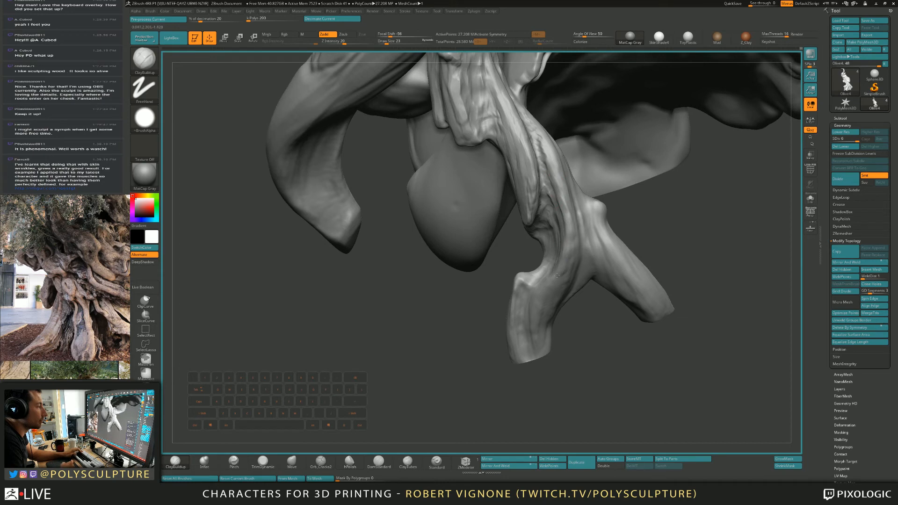
# Step: Reshape the stub at the top of the root's front branch with Move and flatten it with TrimDynamic
pyautogui.moveTo(523, 288)
pyautogui.mouseDown(button='right')
pyautogui.moveTo(535, 304)
pyautogui.moveTo(521, 282)
pyautogui.mouseUp(button='right')
pyautogui.press('b')
pyautogui.press('m')
pyautogui.press('v')
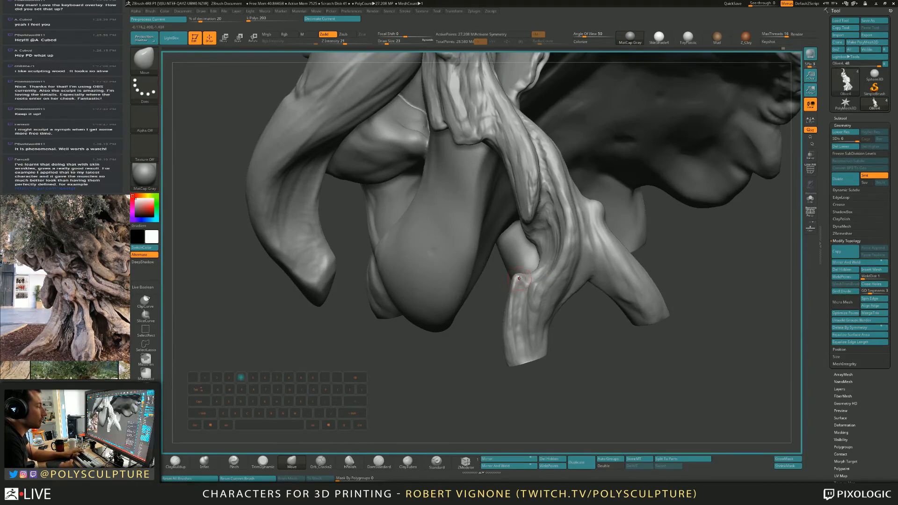
pyautogui.press('b')
pyautogui.press('t')
pyautogui.press('d')
pyautogui.moveTo(519, 284)
pyautogui.mouseDown(button='right')
pyautogui.moveTo(548, 276)
pyautogui.moveTo(507, 322)
pyautogui.mouseUp(button='right')
# Step: Build up lengthwise ridges on the front branch with ClayBuildup at draw size 23 and flatten them with TrimDynamic
pyautogui.press('b')
pyautogui.press('c')
pyautogui.press('b')
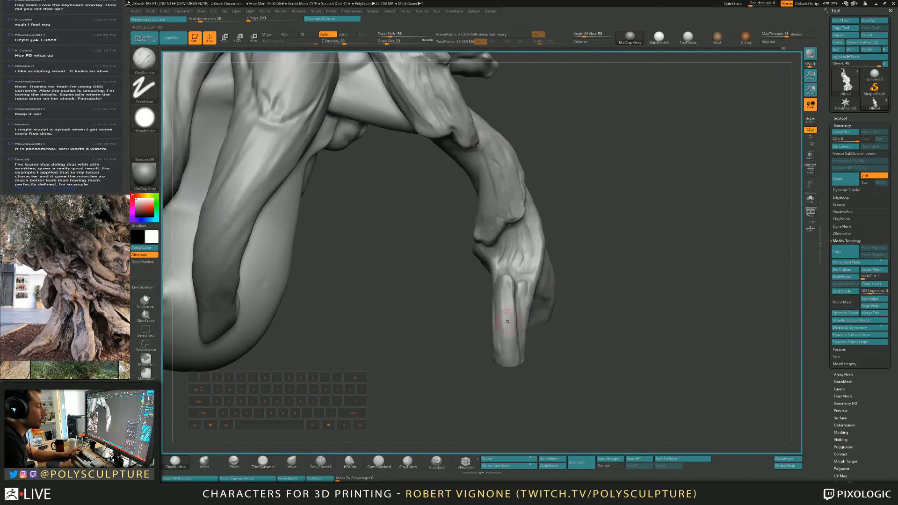
pyautogui.moveTo(505, 285); pyautogui.dragTo(511, 338)
pyautogui.moveTo(505, 290); pyautogui.dragTo(502, 324)
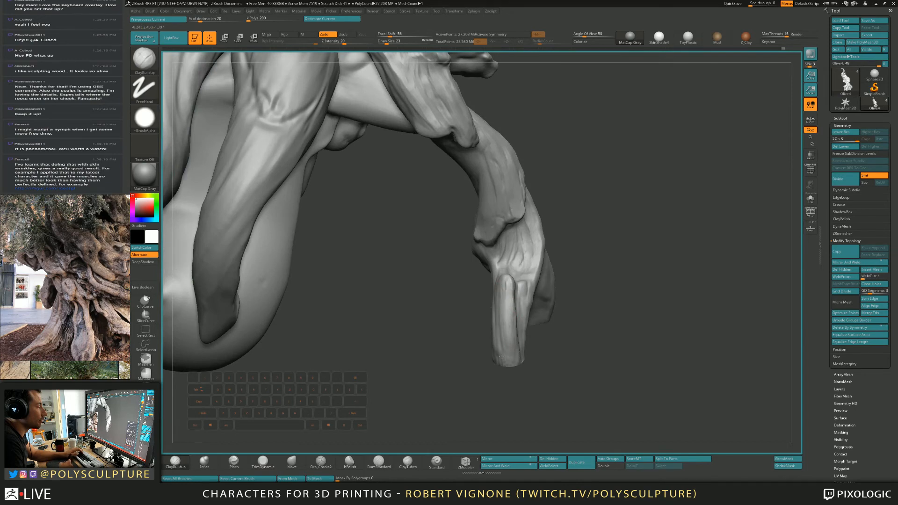
pyautogui.moveTo(505, 360); pyautogui.dragTo(509, 308, button='right')
pyautogui.press('b')
pyautogui.press('t')
pyautogui.press('d')
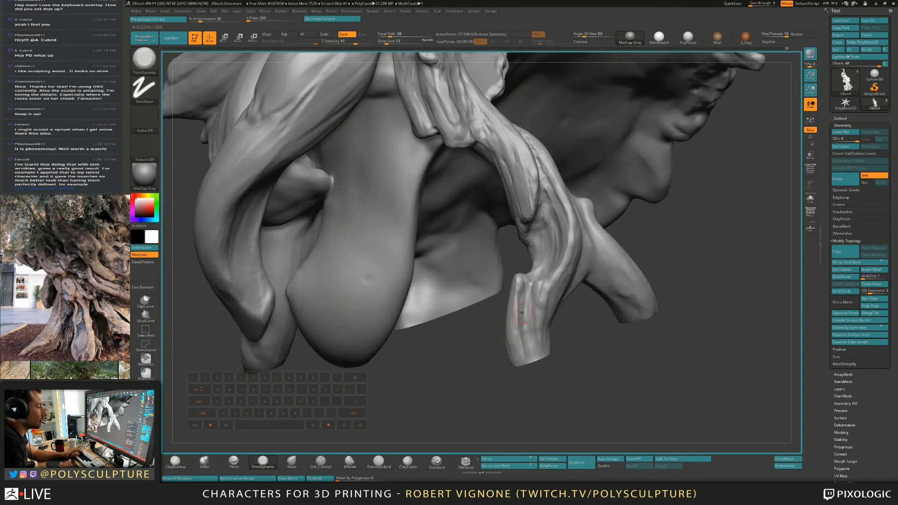
# Step: Refine the wood grain down the front branch to its cut end, alternating ClayBuildup at draw size 12 and TrimDynamic
pyautogui.press('b')
pyautogui.press('c')
pyautogui.press('b')
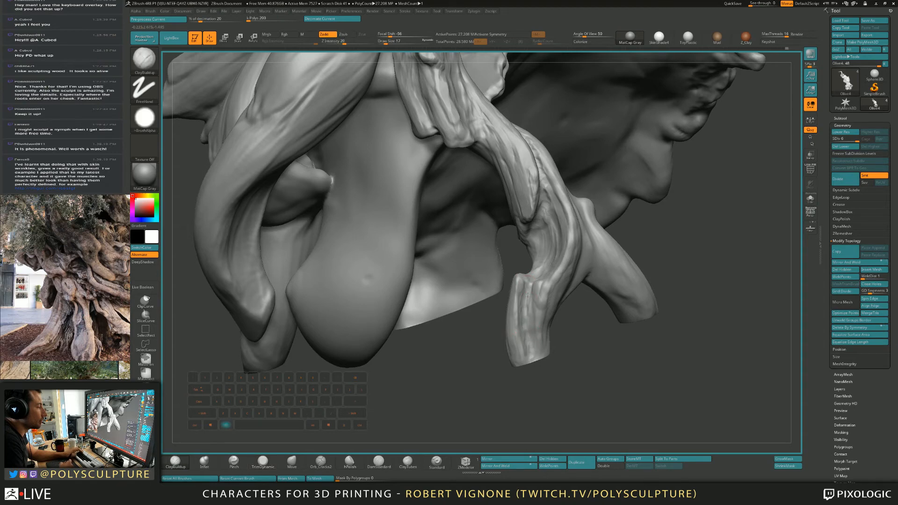
pyautogui.press('b')
pyautogui.press('t')
pyautogui.press('d')
pyautogui.press('b')
pyautogui.press('c')
pyautogui.press('b')
pyautogui.press('b')
pyautogui.press('t')
pyautogui.press('d')
pyautogui.press('b')
pyautogui.press('c')
pyautogui.press('b')
pyautogui.moveTo(626, 374)
pyautogui.mouseDown()
pyautogui.moveTo(543, 336)
pyautogui.moveTo(559, 308)
pyautogui.mouseUp()
pyautogui.press('4')
pyautogui.moveTo(492, 123); pyautogui.dragTo(518, 310)
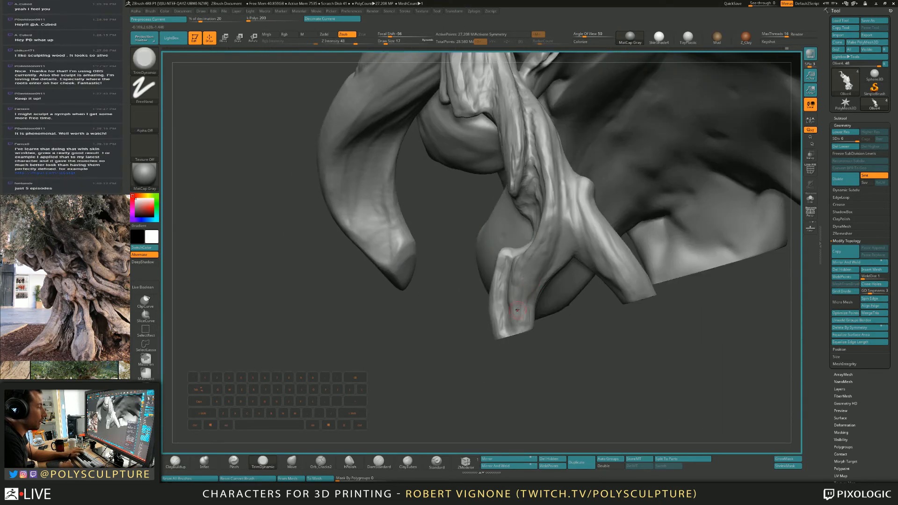
# Step: Carve grooves where the root splits into two branches with ClayBuildup at draw size 23, flattening them with TrimDynamic
pyautogui.moveTo(521, 319); pyautogui.dragTo(533, 225, button='right')
pyautogui.press('1')
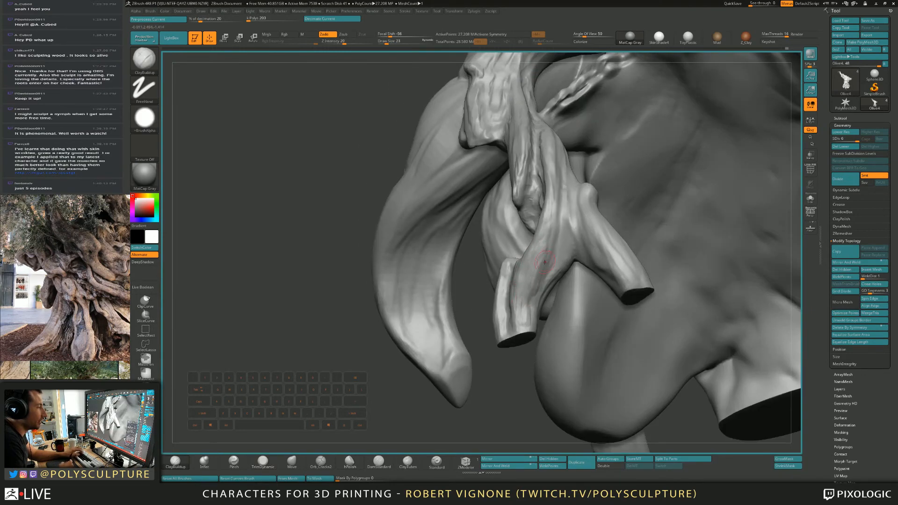
pyautogui.press('4')
pyautogui.press('1')
pyautogui.keyDown('alt'); pyautogui.moveTo(560, 238); pyautogui.dragTo(562, 210); pyautogui.keyUp('alt')
pyautogui.moveTo(563, 210); pyautogui.dragTo(505, 252, button='right')
# Step: Carve a hollow into the root beneath the overlapping strand's tip with ClayBuildup at draw size 20
pyautogui.press('1')
pyautogui.moveTo(566, 229)
pyautogui.mouseDown()
pyautogui.moveTo(572, 189)
pyautogui.moveTo(569, 228)
pyautogui.mouseUp()
pyautogui.moveTo(569, 229); pyautogui.dragTo(608, 219, button='right')
pyautogui.keyDown('alt'); pyautogui.moveTo(565, 226); pyautogui.dragTo(547, 276); pyautogui.keyUp('alt')
pyautogui.keyDown('alt'); pyautogui.moveTo(550, 252); pyautogui.dragTo(568, 220, button='right'); pyautogui.keyUp('alt')
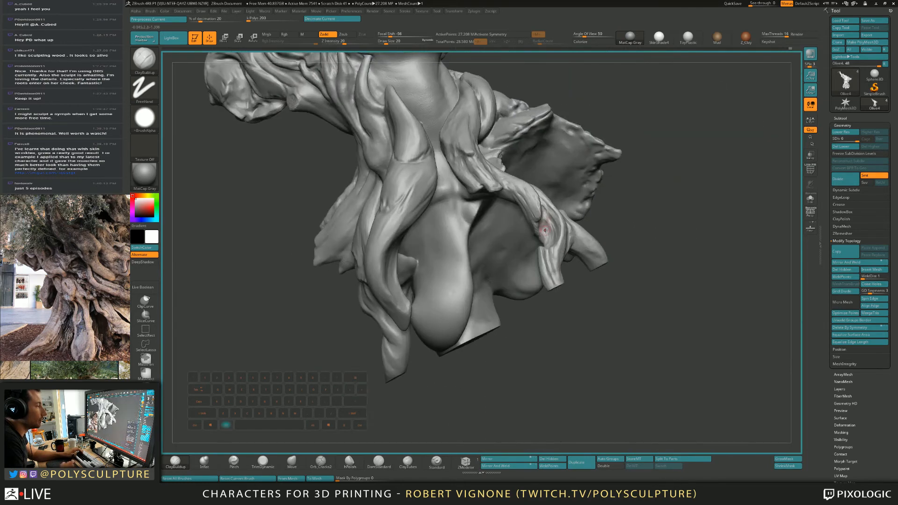
pyautogui.keyDown('alt'); pyautogui.moveTo(551, 221); pyautogui.dragTo(546, 241); pyautogui.keyUp('alt')
pyautogui.moveTo(546, 241)
pyautogui.mouseDown(button='right')
pyautogui.moveTo(557, 220)
pyautogui.moveTo(568, 256)
pyautogui.moveTo(552, 253)
pyautogui.mouseUp(button='right')
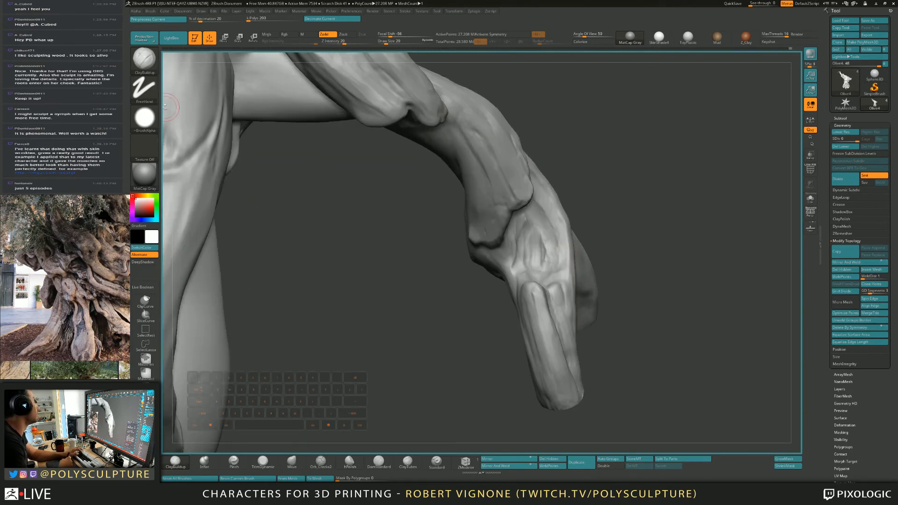
# Step: Set up the Standard brush with a DragRect stroke and the speckled alpha for stamping surface texture
pyautogui.click(436, 461)
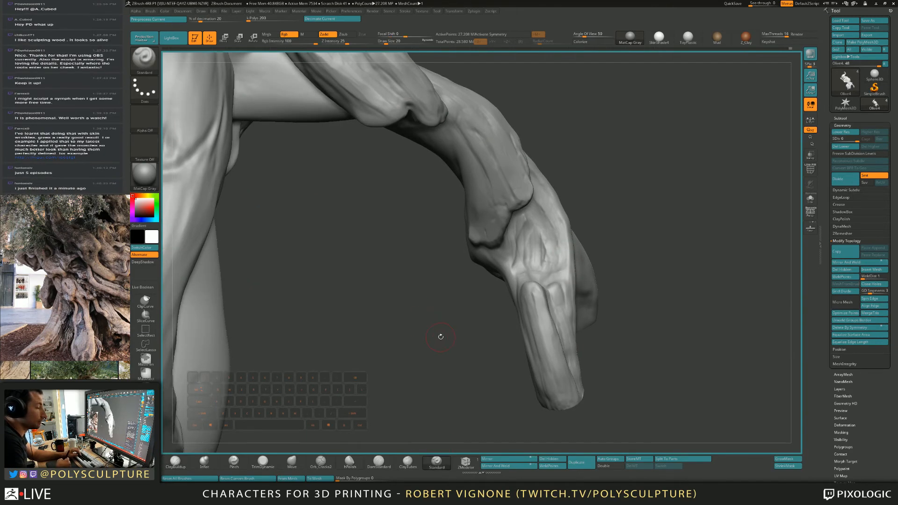
pyautogui.moveTo(447, 338); pyautogui.dragTo(392, 315, button='right')
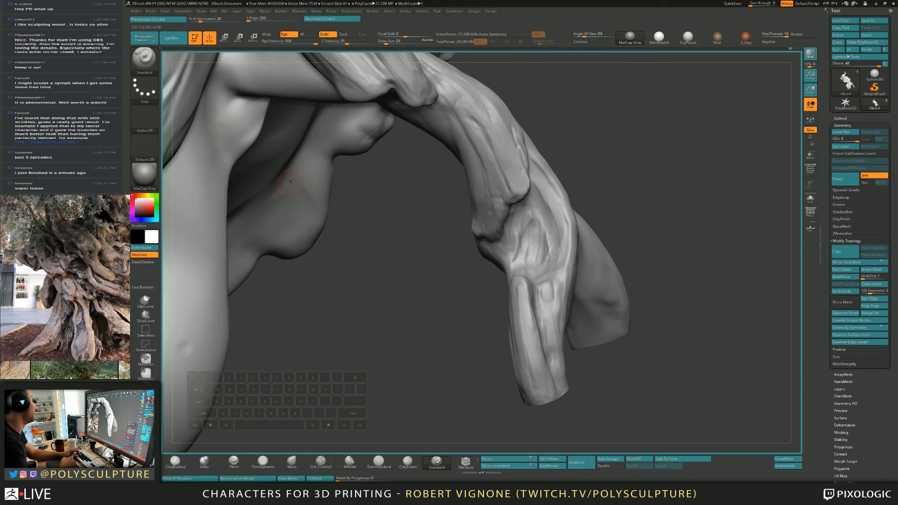
pyautogui.moveTo(438, 189); pyautogui.dragTo(421, 184)
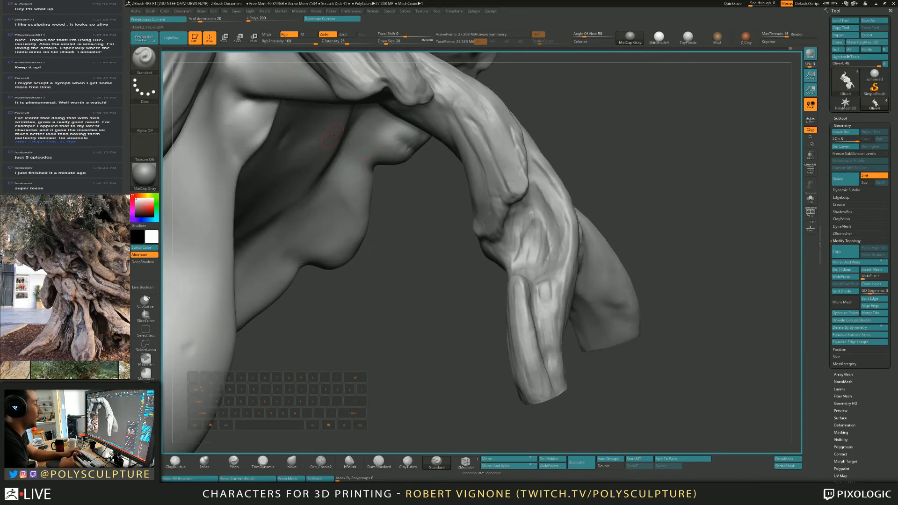
pyautogui.click(144, 117)
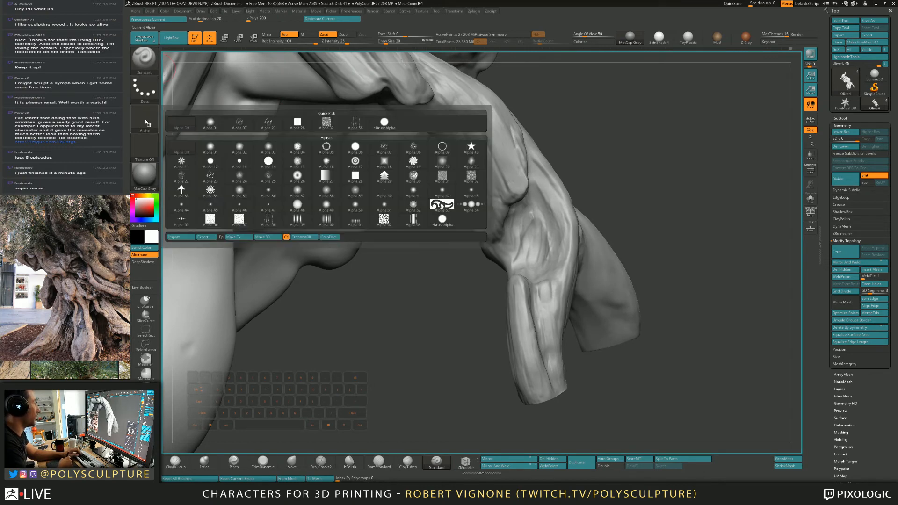
pyautogui.click(330, 126)
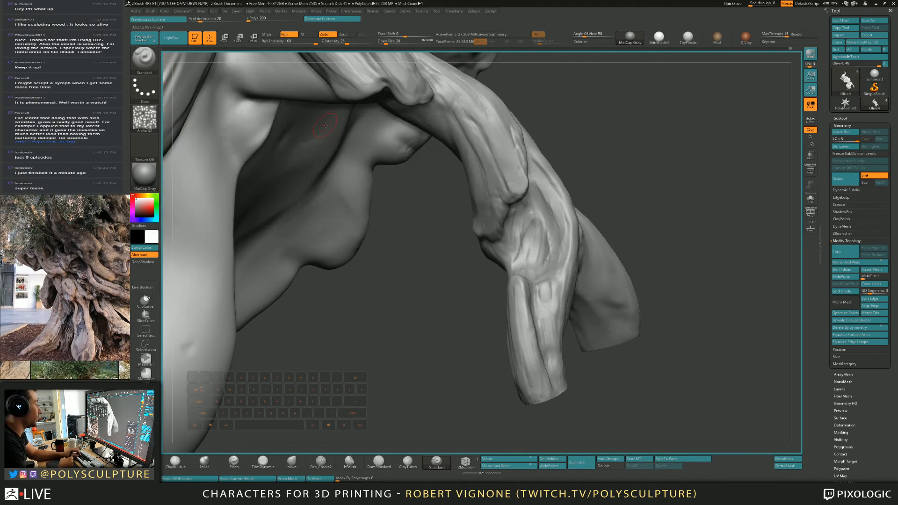
pyautogui.click(142, 92)
pyautogui.click(209, 96)
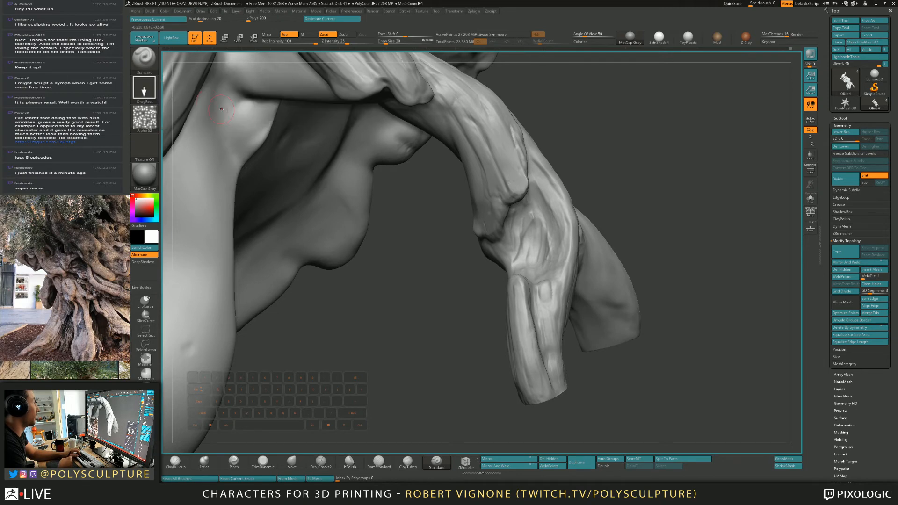
# Step: Stamp rough pitted texture over the whole hollow beneath the overlapping strand's tip, using the speckled alpha
pyautogui.moveTo(527, 262); pyautogui.dragTo(529, 291)
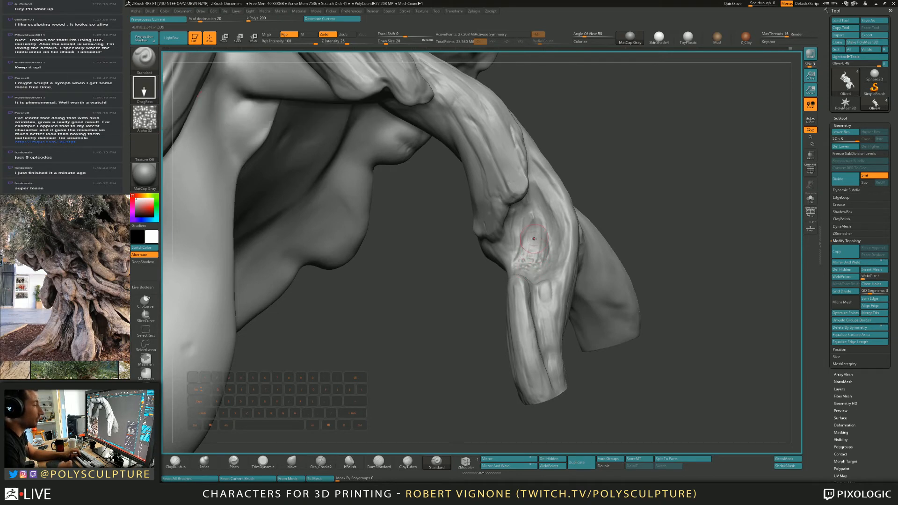
pyautogui.moveTo(534, 239)
pyautogui.mouseDown(button='right')
pyautogui.moveTo(535, 249)
pyautogui.moveTo(525, 236)
pyautogui.mouseUp(button='right')
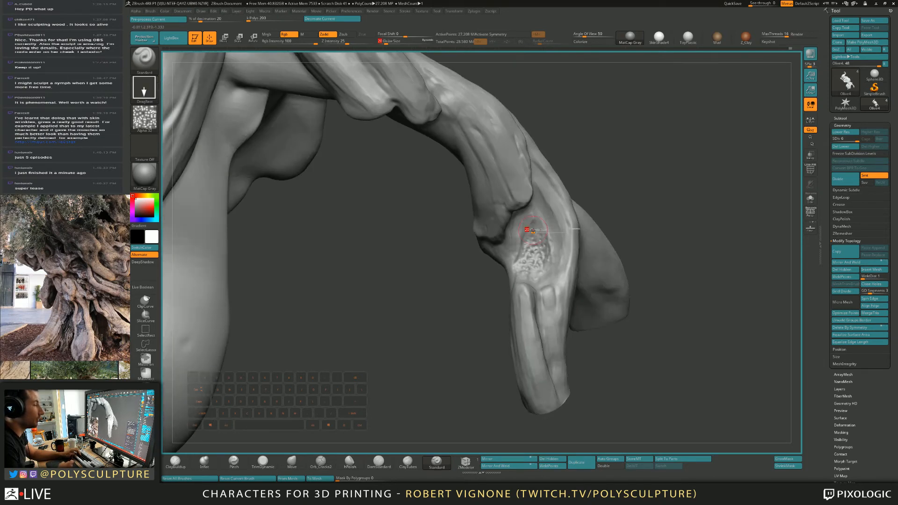
pyautogui.keyDown('alt'); pyautogui.moveTo(521, 239); pyautogui.dragTo(520, 254); pyautogui.keyUp('alt')
pyautogui.keyDown('alt'); pyautogui.moveTo(515, 257); pyautogui.dragTo(516, 269); pyautogui.keyUp('alt')
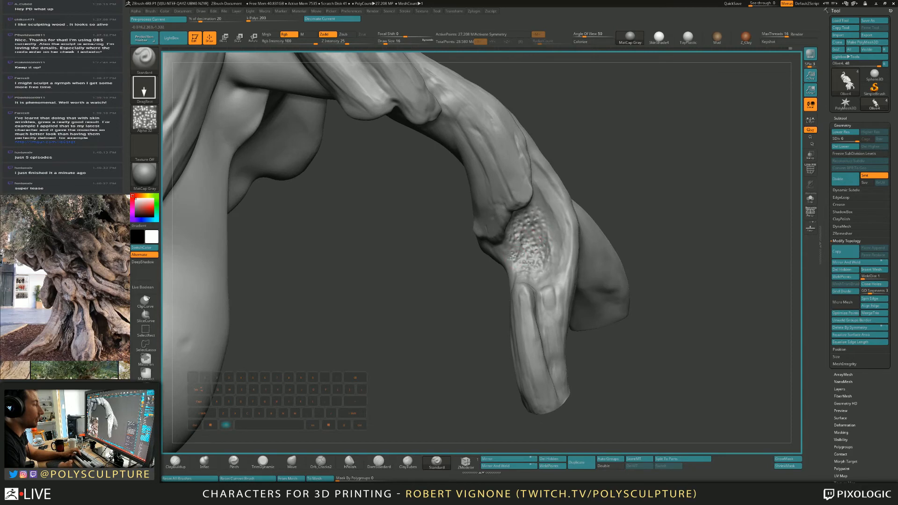
pyautogui.keyDown('alt'); pyautogui.moveTo(552, 243); pyautogui.dragTo(554, 257); pyautogui.keyUp('alt')
pyautogui.moveTo(549, 230); pyautogui.dragTo(528, 199, button='right')
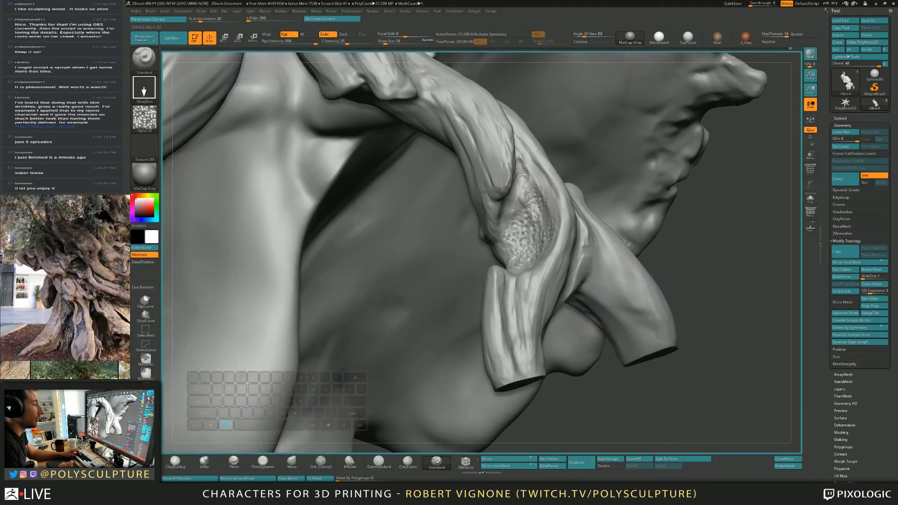
pyautogui.moveTo(515, 214); pyautogui.dragTo(549, 225, button='right')
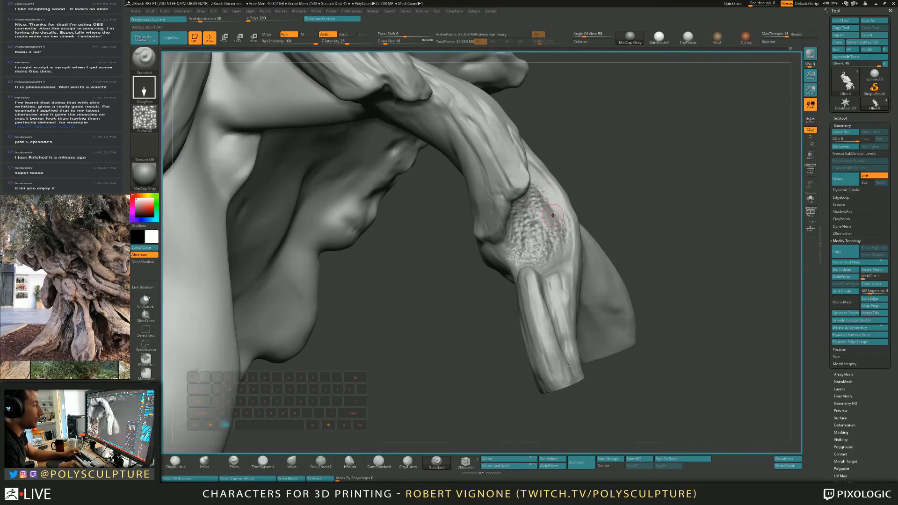
pyautogui.keyDown('alt'); pyautogui.moveTo(546, 208); pyautogui.dragTo(559, 218); pyautogui.keyUp('alt')
pyautogui.moveTo(558, 219); pyautogui.dragTo(539, 187, button='right')
pyautogui.keyDown('alt'); pyautogui.moveTo(534, 171); pyautogui.dragTo(541, 189); pyautogui.keyUp('alt')
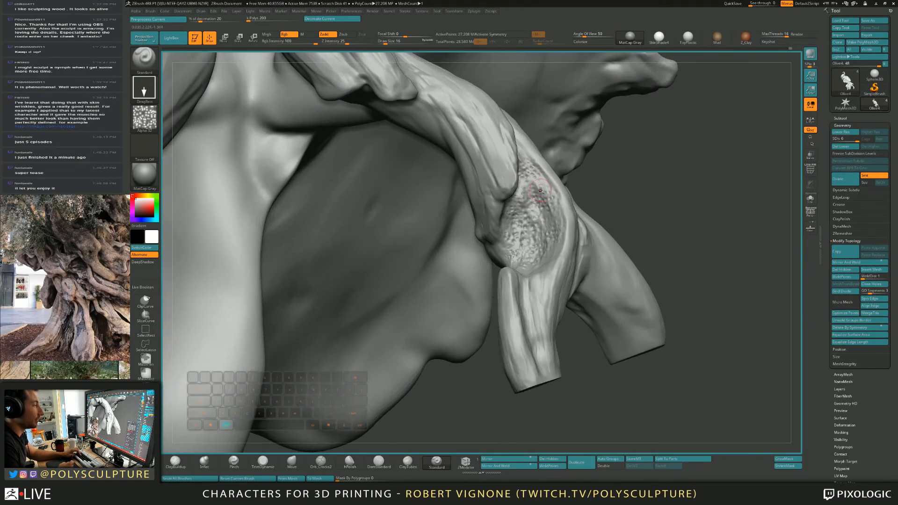
pyautogui.moveTo(541, 188)
pyautogui.mouseDown(button='right')
pyautogui.moveTo(519, 227)
pyautogui.moveTo(533, 290)
pyautogui.moveTo(551, 225)
pyautogui.mouseUp(button='right')
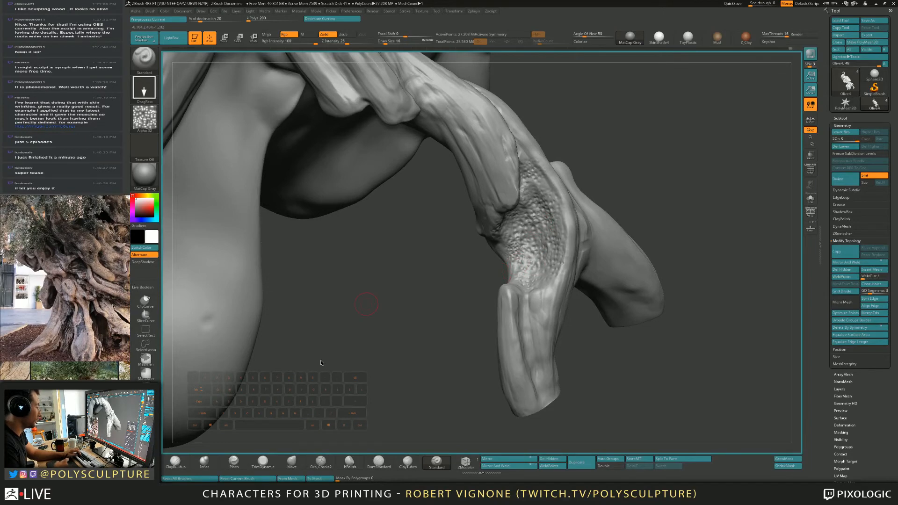
# Step: Flatten parts of the pitted texture inside the hollow with small hPolish and TrimDynamic strokes
pyautogui.click(350, 462)
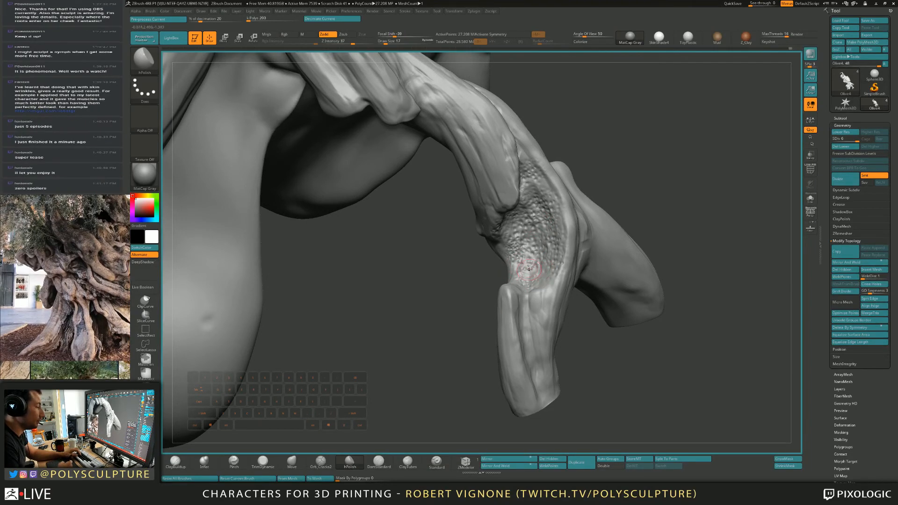
pyautogui.moveTo(530, 269); pyautogui.dragTo(534, 270, button='right')
pyautogui.moveTo(534, 270); pyautogui.dragTo(520, 279)
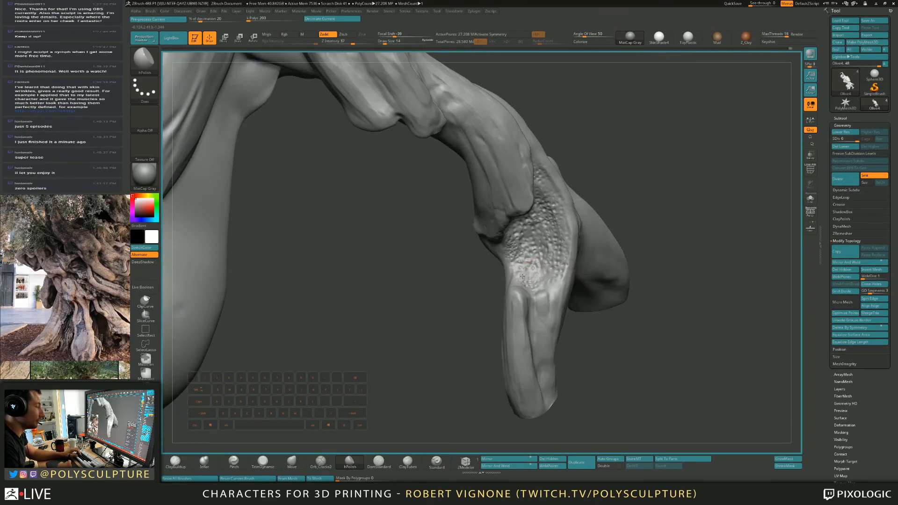
pyautogui.press('[')
pyautogui.moveTo(514, 244); pyautogui.dragTo(526, 265, button='right')
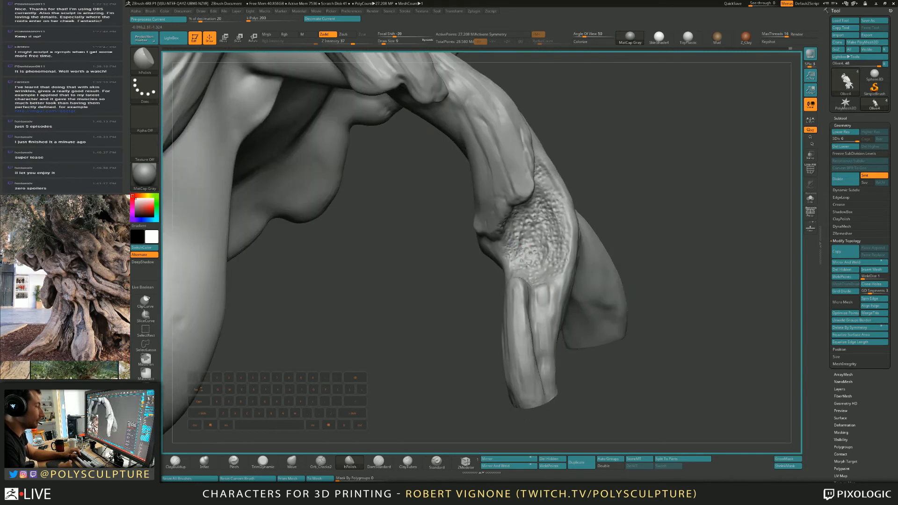
pyautogui.press('[')
pyautogui.press(']')
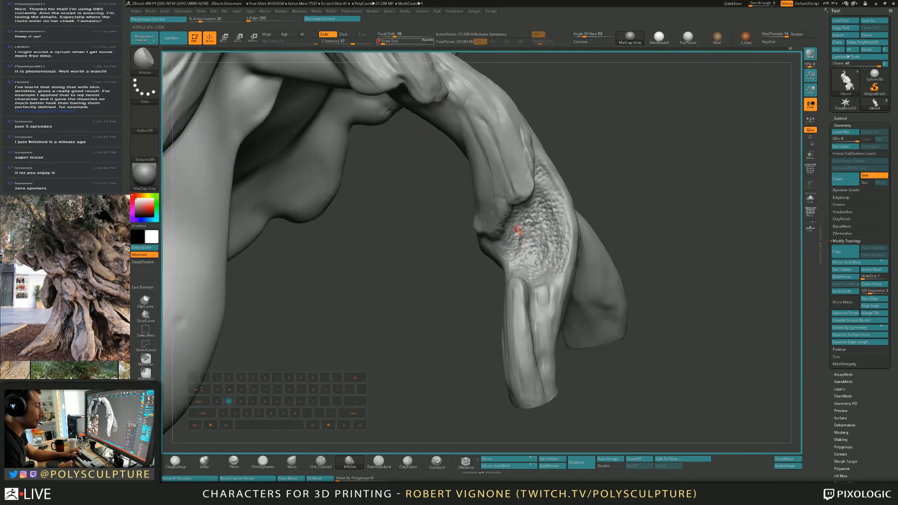
pyautogui.press('4')
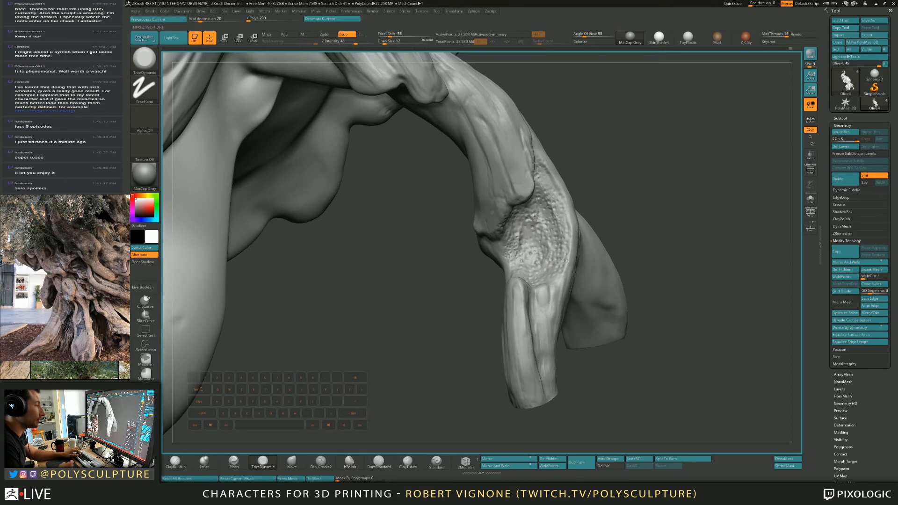
# Step: Carve lengthwise cracks through the hollow's pitted surface with Orb_Cracks at draw sizes 20 and 14
pyautogui.press('6')
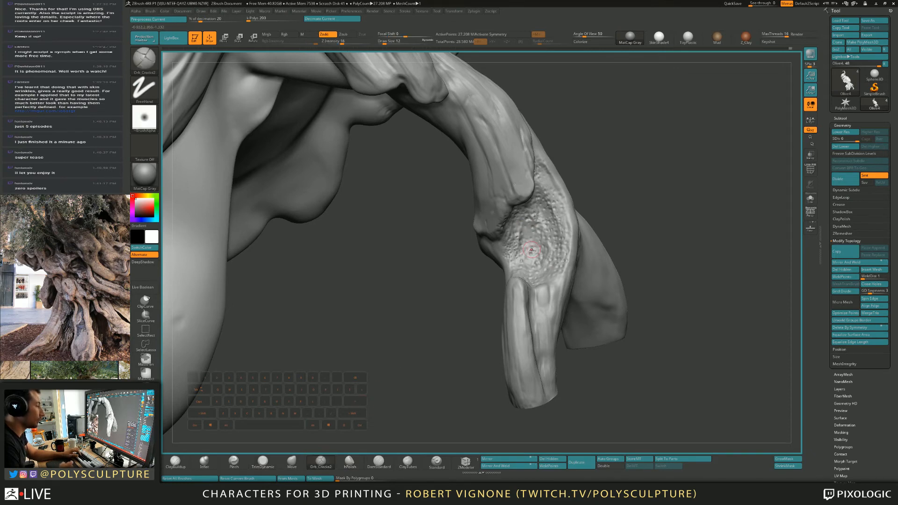
pyautogui.press(']')
pyautogui.press(']')
pyautogui.press(']')
pyautogui.press(']')
pyautogui.moveTo(515, 257)
pyautogui.mouseDown()
pyautogui.moveTo(521, 227)
pyautogui.moveTo(538, 246)
pyautogui.moveTo(533, 262)
pyautogui.mouseUp()
pyautogui.moveTo(538, 211); pyautogui.dragTo(544, 260)
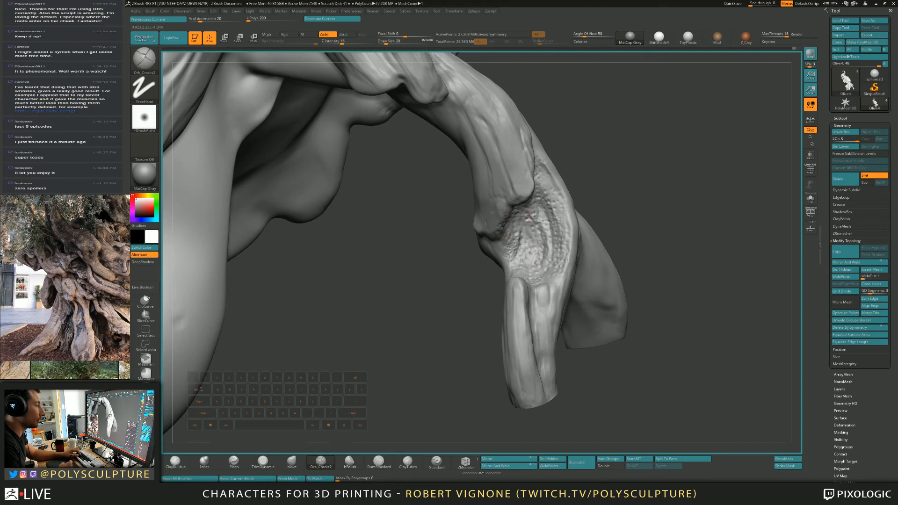
pyautogui.moveTo(542, 174); pyautogui.dragTo(559, 257)
pyautogui.moveTo(560, 192); pyautogui.dragTo(568, 248)
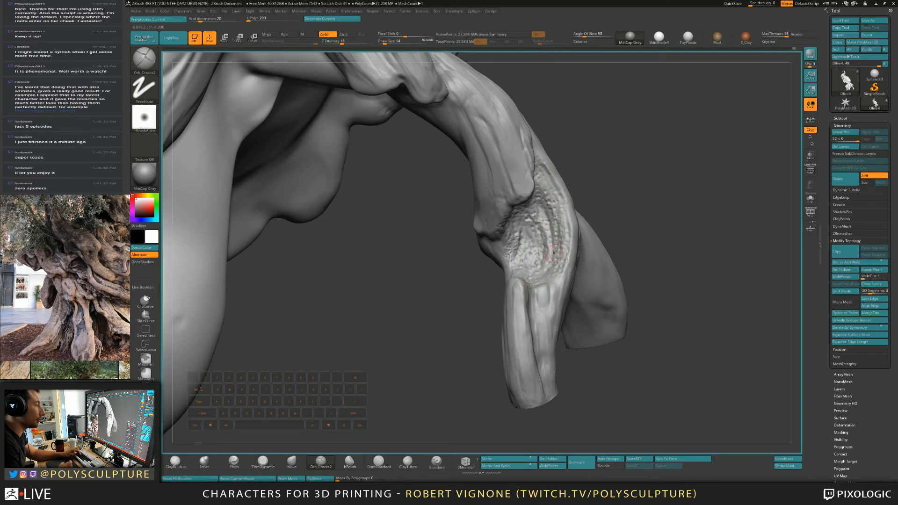
# Step: Deepen the creases around the hollow's rim and under the strand's tip with DamStandard at draw sizes 23 and 16
pyautogui.moveTo(554, 253)
pyautogui.mouseDown(button='right')
pyautogui.moveTo(613, 253)
pyautogui.moveTo(541, 241)
pyautogui.moveTo(564, 274)
pyautogui.moveTo(527, 281)
pyautogui.moveTo(491, 227)
pyautogui.mouseUp(button='right')
pyautogui.click(378, 462)
pyautogui.press('s')
pyautogui.moveTo(492, 227); pyautogui.dragTo(495, 227)
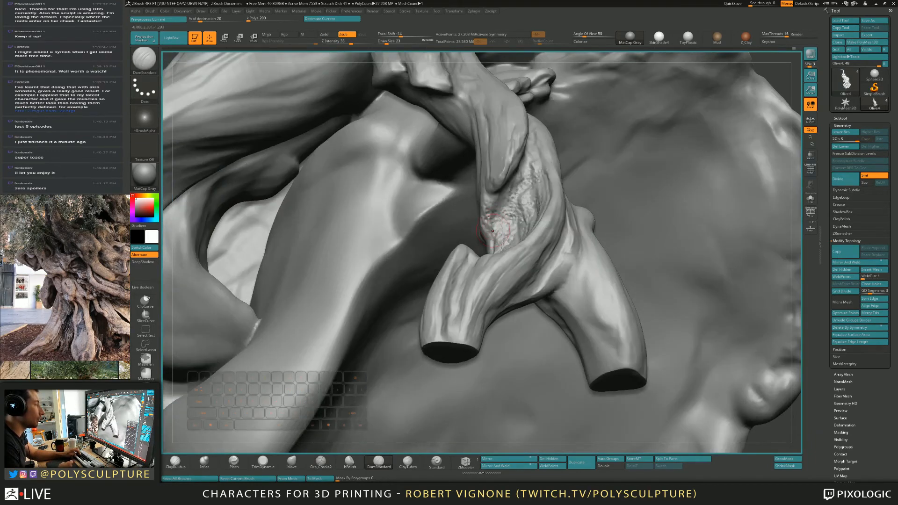
pyautogui.moveTo(492, 206); pyautogui.dragTo(499, 191, button='right')
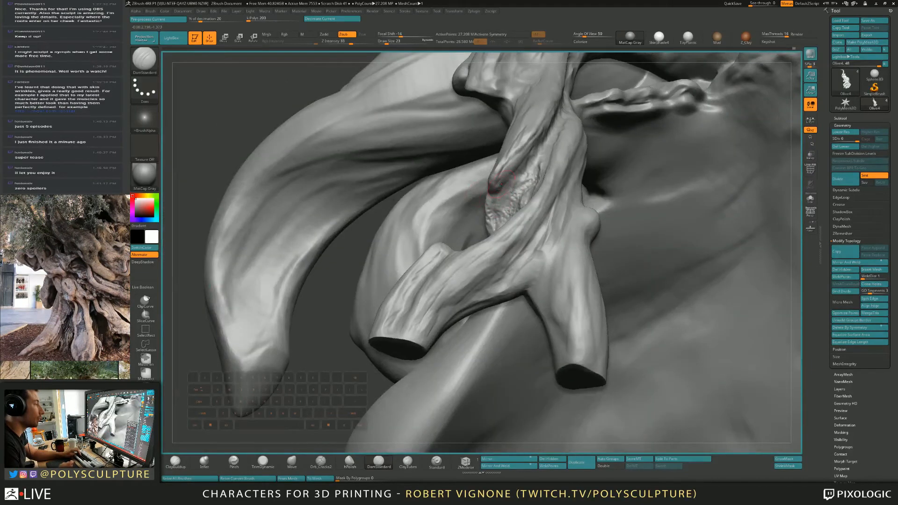
pyautogui.press('s')
pyautogui.moveTo(499, 183); pyautogui.dragTo(494, 182)
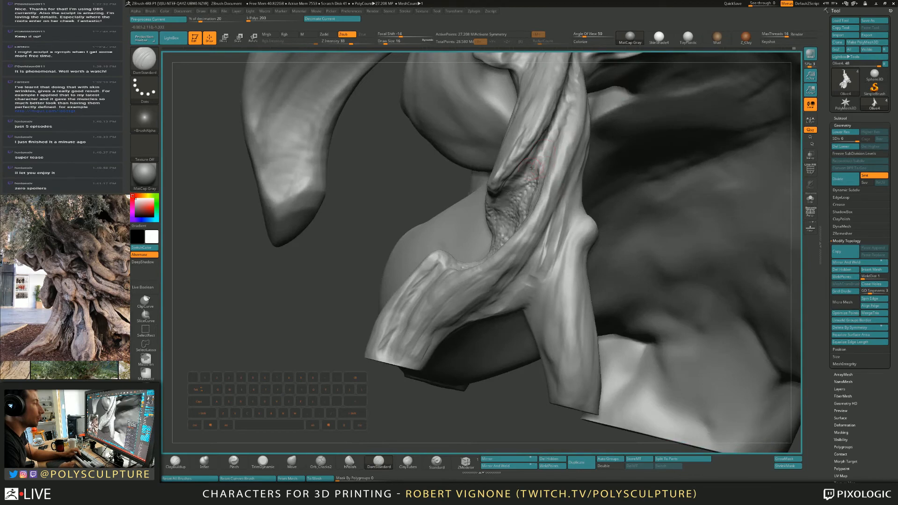
pyautogui.moveTo(522, 178)
pyautogui.mouseDown(button='right')
pyautogui.moveTo(547, 168)
pyautogui.moveTo(550, 190)
pyautogui.mouseUp(button='right')
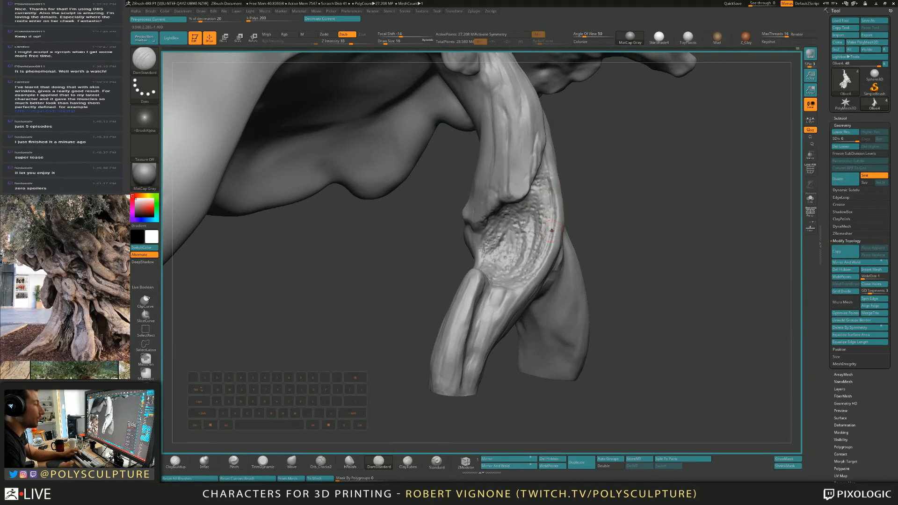
pyautogui.moveTo(544, 262)
pyautogui.mouseDown(button='right')
pyautogui.moveTo(489, 304)
pyautogui.moveTo(497, 276)
pyautogui.moveTo(511, 283)
pyautogui.mouseUp(button='right')
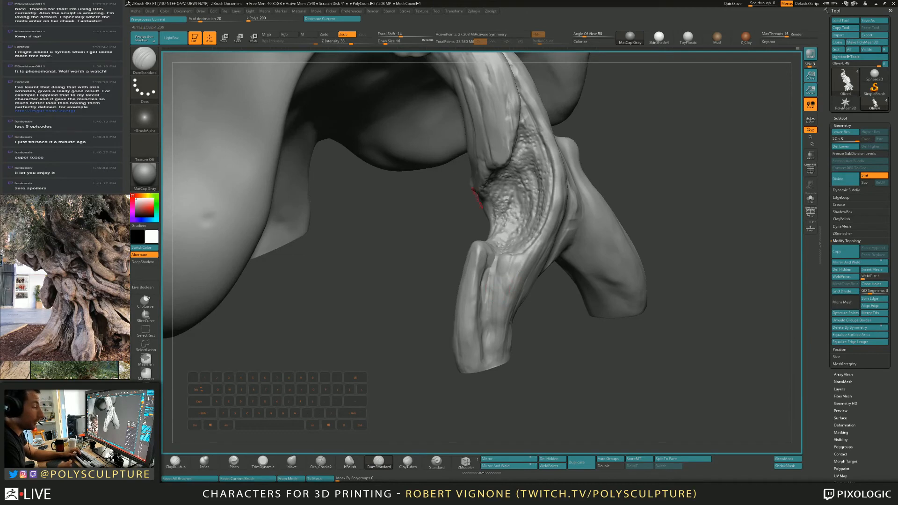
# Step: Try to reshape the root beside the hollow and the overlapping strand's tip with the Move brush
pyautogui.moveTo(487, 255)
pyautogui.mouseDown(button='right')
pyautogui.moveTo(516, 263)
pyautogui.moveTo(467, 248)
pyautogui.mouseUp(button='right')
pyautogui.press(']')
pyautogui.press('b')
pyautogui.press('m')
pyautogui.press('v')
pyautogui.press('5')
pyautogui.rightClick(465, 250)
pyautogui.click(447, 280)
pyautogui.press('s')
pyautogui.click(443, 272)
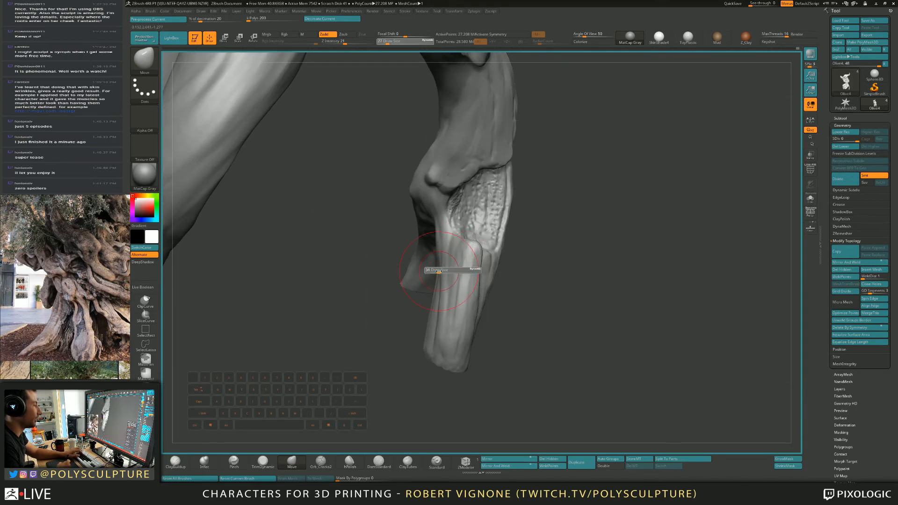
pyautogui.press('s')
pyautogui.moveTo(450, 278); pyautogui.dragTo(448, 279)
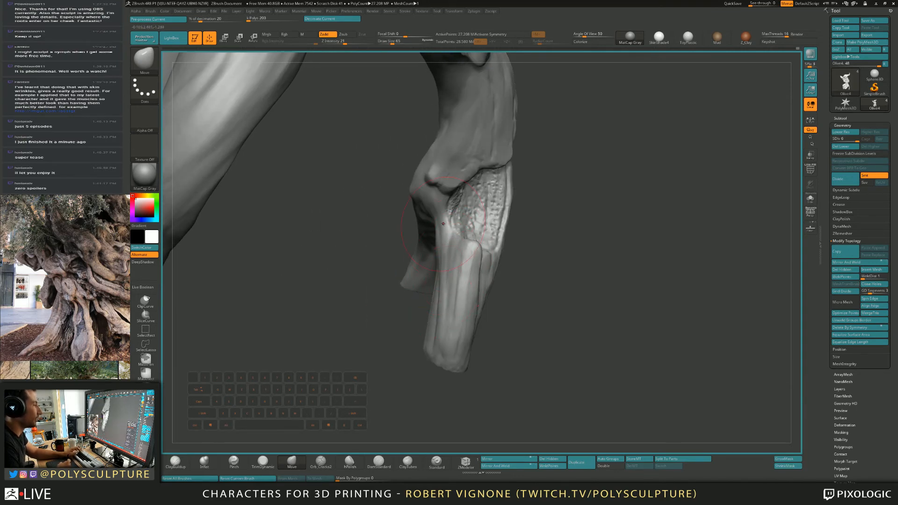
pyautogui.press('s')
pyautogui.press('s')
pyautogui.moveTo(450, 171); pyautogui.dragTo(448, 170)
pyautogui.hotkey('ctrl', 'z')
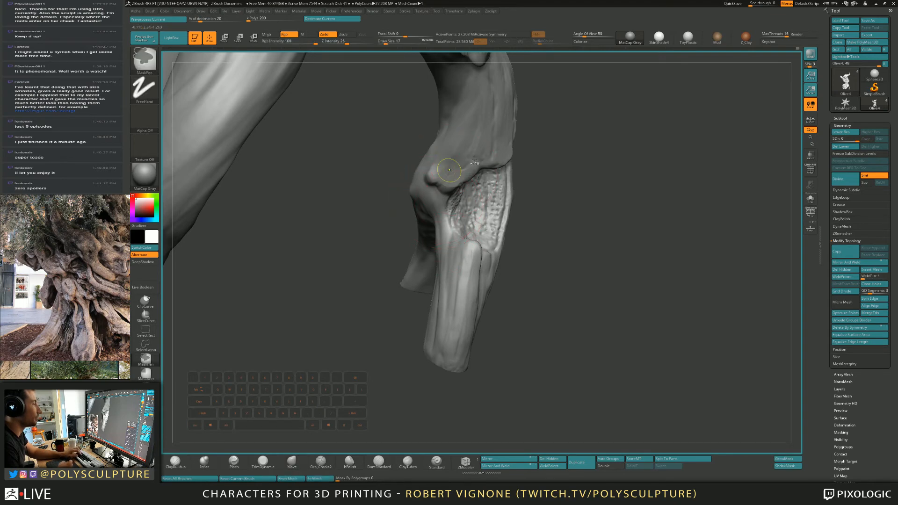
# Step: Flatten the lengthwise ridges on the side of the front branch with TrimDynamic
pyautogui.keyDown('shift'); pyautogui.moveTo(513, 274); pyautogui.dragTo(482, 275); pyautogui.keyUp('shift')
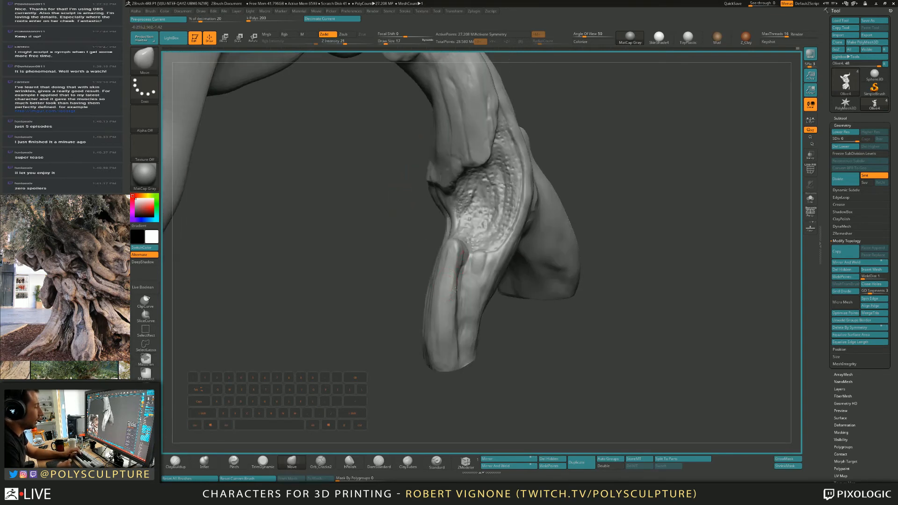
pyautogui.keyDown('shift'); pyautogui.moveTo(509, 318); pyautogui.dragTo(547, 318); pyautogui.keyUp('shift')
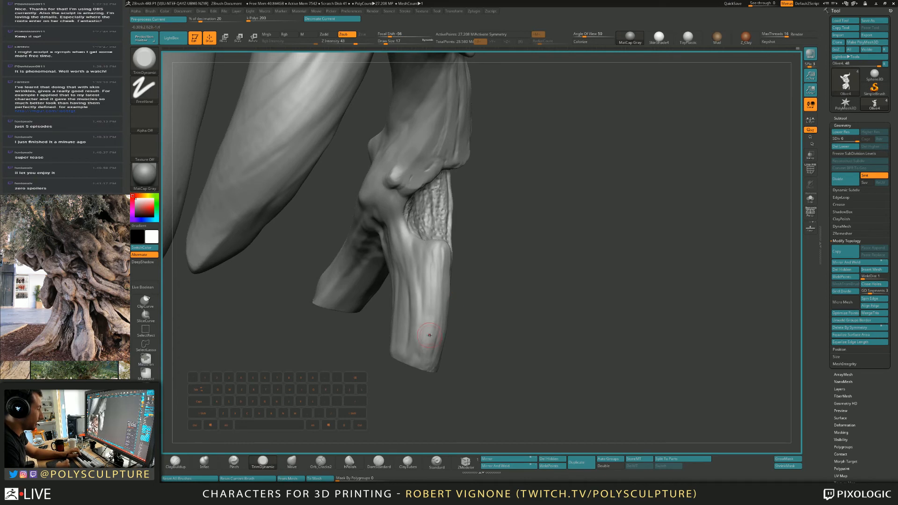
pyautogui.moveTo(429, 334); pyautogui.dragTo(429, 346)
pyautogui.moveTo(436, 305); pyautogui.dragTo(434, 274)
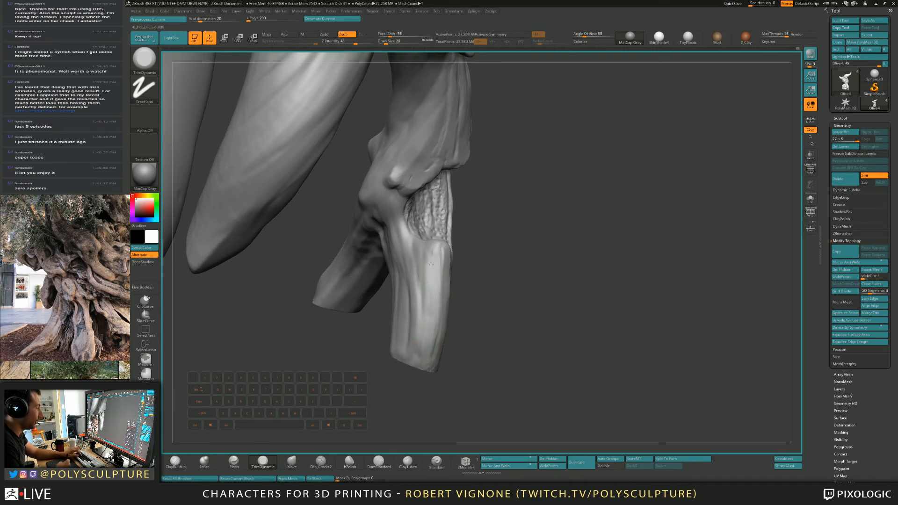
# Step: Polish the lengthwise ridges on the side of the front branch with hPolish at draw size 23
pyautogui.moveTo(486, 263); pyautogui.dragTo(441, 266)
pyautogui.press('s')
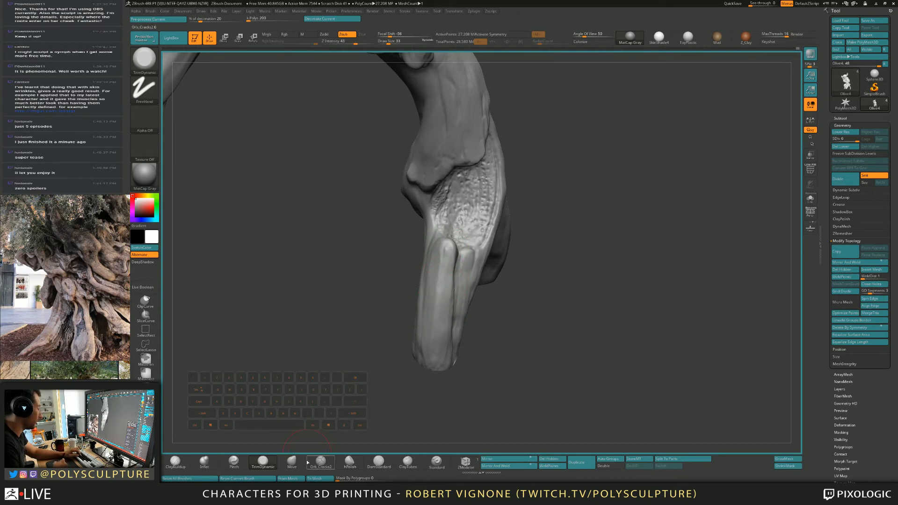
pyautogui.click(350, 462)
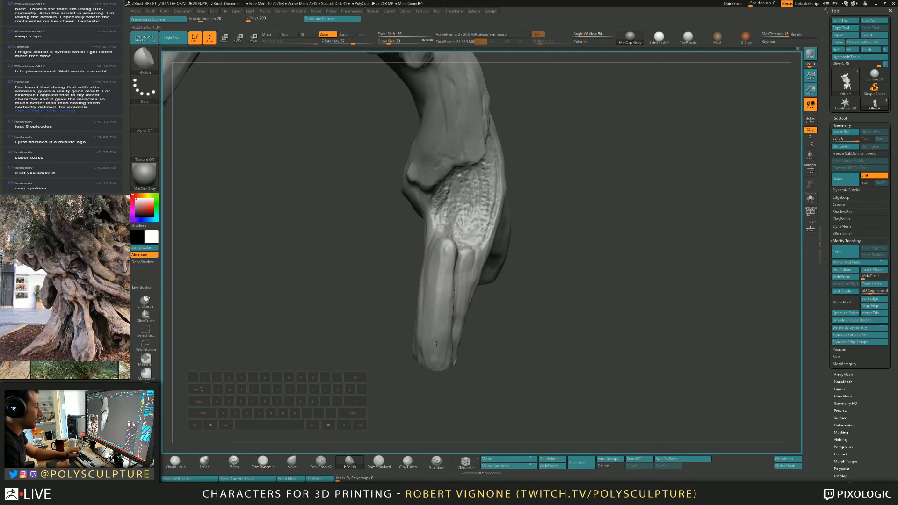
pyautogui.moveTo(386, 379); pyautogui.dragTo(444, 369)
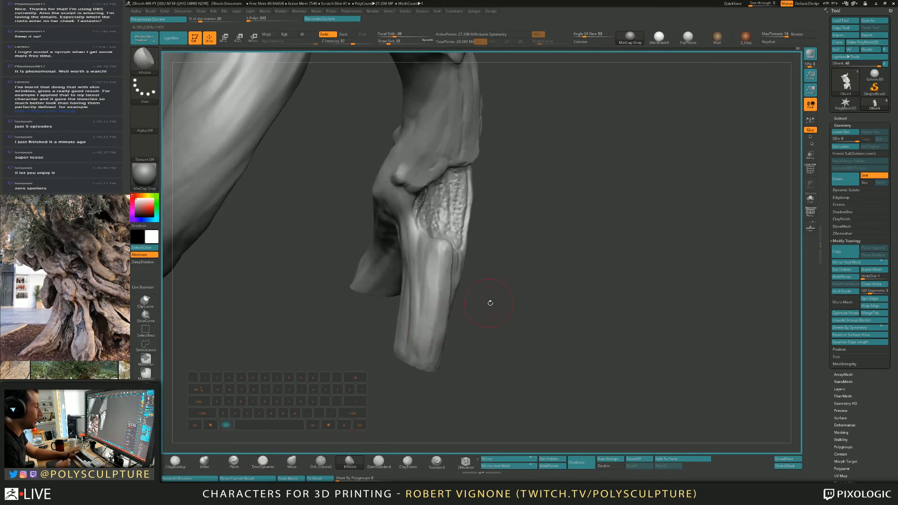
pyautogui.moveTo(489, 302)
pyautogui.keyDown('alt'); pyautogui.mouseDown()
pyautogui.moveTo(513, 299)
pyautogui.moveTo(488, 302)
pyautogui.mouseUp(); pyautogui.keyUp('alt')
pyautogui.press('s')
pyautogui.moveTo(488, 309); pyautogui.dragTo(507, 309, button='right')
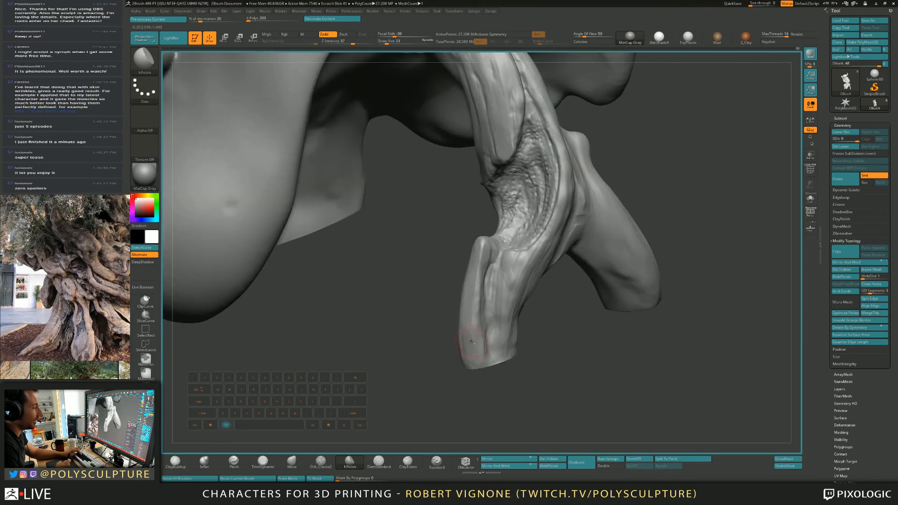
# Step: Trim the rim of the front branch's cut end with TrimDynamic at draw size 17
pyautogui.moveTo(495, 374)
pyautogui.mouseDown(button='right')
pyautogui.moveTo(457, 335)
pyautogui.moveTo(461, 284)
pyautogui.moveTo(483, 262)
pyautogui.mouseUp(button='right')
pyautogui.press('s')
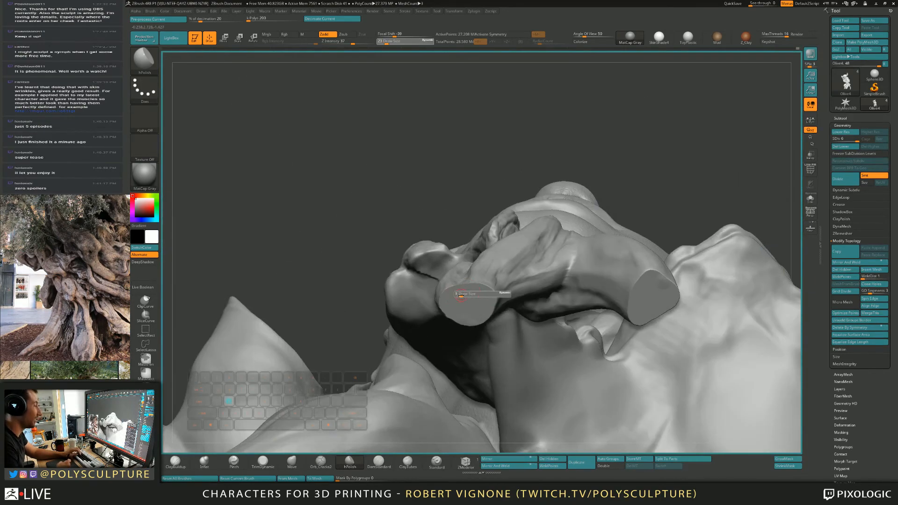
pyautogui.moveTo(484, 296); pyautogui.dragTo(480, 296)
pyautogui.moveTo(480, 299)
pyautogui.mouseDown(button='right')
pyautogui.moveTo(477, 346)
pyautogui.moveTo(468, 327)
pyautogui.moveTo(485, 326)
pyautogui.moveTo(469, 296)
pyautogui.mouseUp(button='right')
pyautogui.press('5')
pyautogui.press('4')
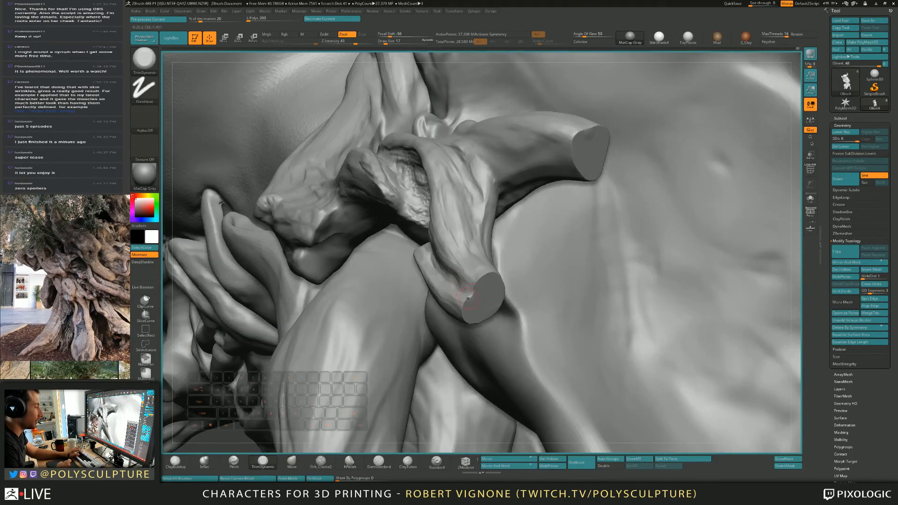
# Step: Reshape the outline and pointed tip of the branch below the pitted hollow with the Move brush at draw size 65
pyautogui.moveTo(486, 271)
pyautogui.mouseDown(button='right')
pyautogui.moveTo(488, 251)
pyautogui.moveTo(478, 266)
pyautogui.moveTo(470, 243)
pyautogui.moveTo(453, 267)
pyautogui.moveTo(455, 277)
pyautogui.moveTo(464, 261)
pyautogui.moveTo(495, 310)
pyautogui.mouseUp(button='right')
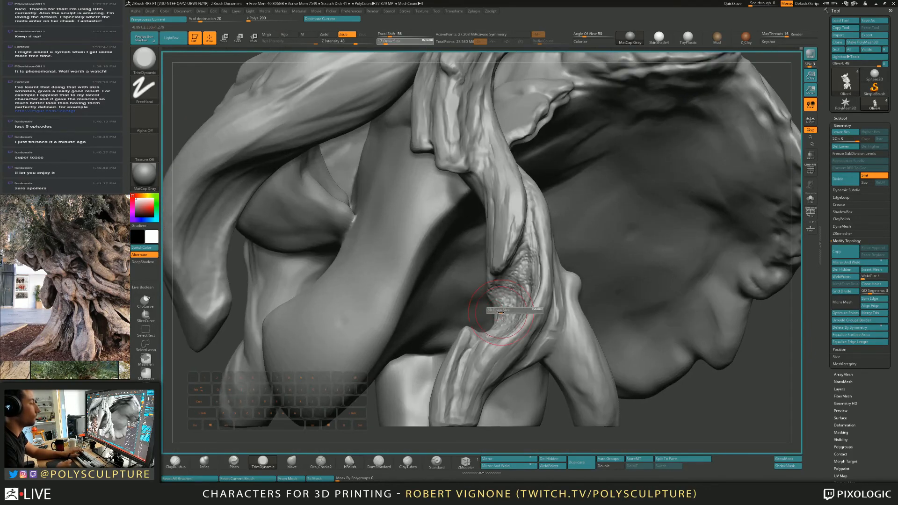
pyautogui.press('b')
pyautogui.press('m')
pyautogui.press('v')
pyautogui.moveTo(502, 307)
pyautogui.mouseDown()
pyautogui.moveTo(492, 328)
pyautogui.moveTo(469, 333)
pyautogui.moveTo(448, 357)
pyautogui.moveTo(447, 350)
pyautogui.moveTo(434, 377)
pyautogui.mouseUp()
pyautogui.press('s')
pyautogui.press('s')
pyautogui.press('s')
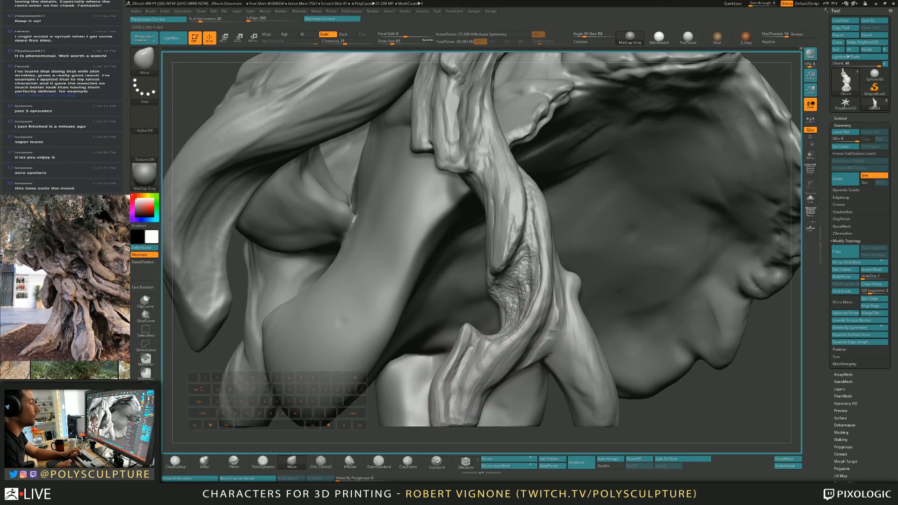
pyautogui.moveTo(538, 289); pyautogui.dragTo(536, 286)
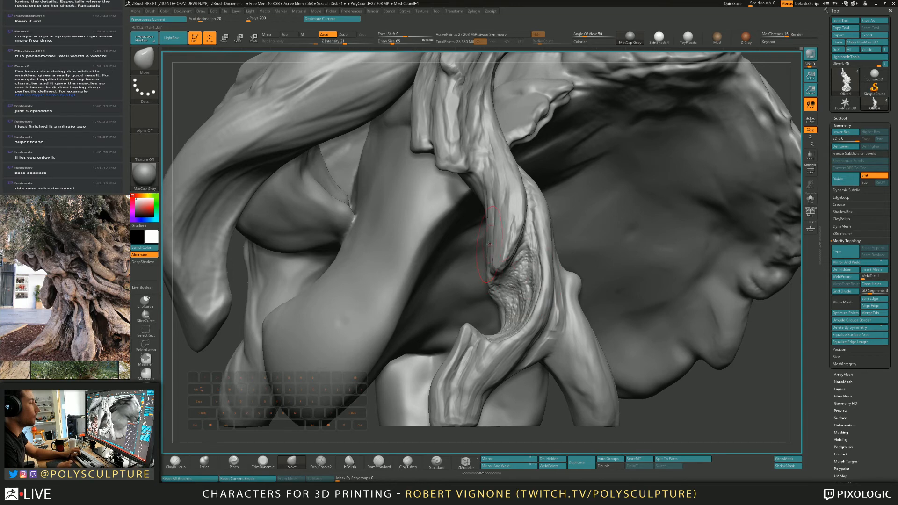
# Step: Adjust the strand overlapping the hollow and the root's outer edge with the Move brush at draw sizes 59 and 104
pyautogui.press('s')
pyautogui.moveTo(489, 244)
pyautogui.mouseDown()
pyautogui.moveTo(484, 265)
pyautogui.moveTo(494, 232)
pyautogui.moveTo(488, 210)
pyautogui.mouseUp()
pyautogui.press('s')
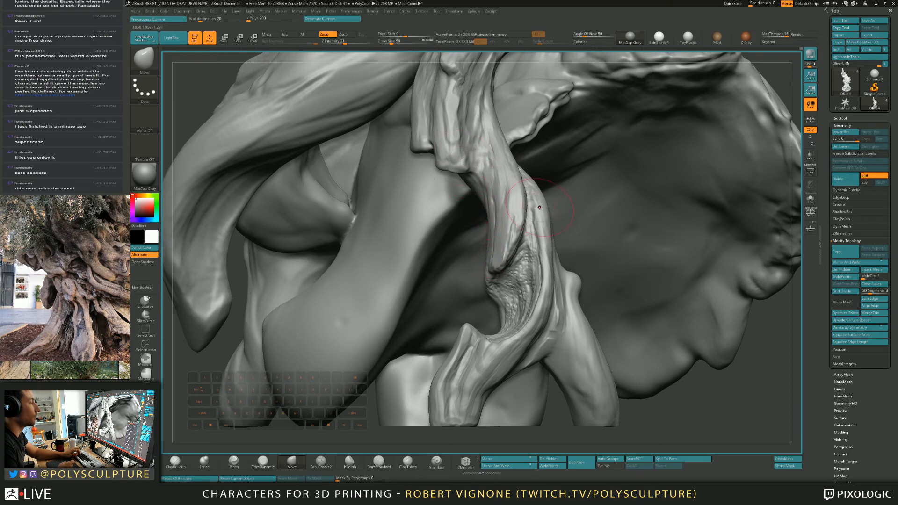
pyautogui.press(']')
pyautogui.moveTo(527, 228); pyautogui.dragTo(533, 226)
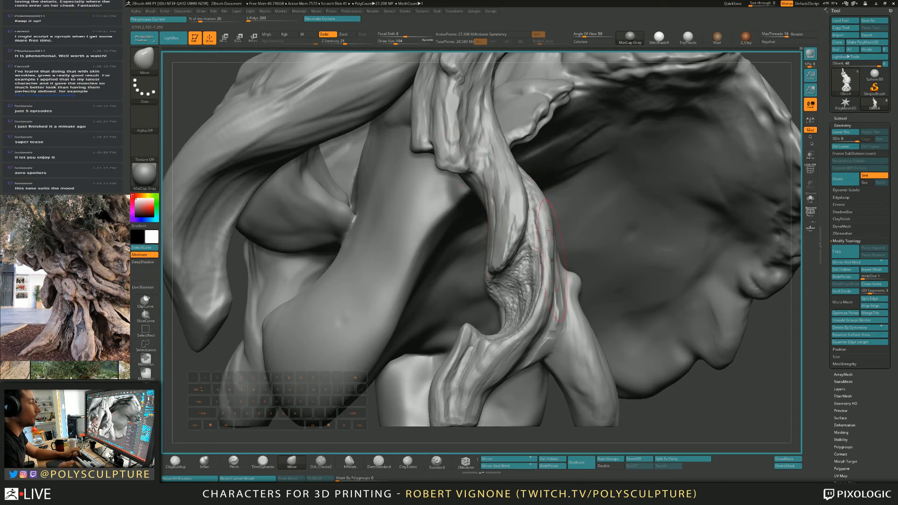
pyautogui.press('[')
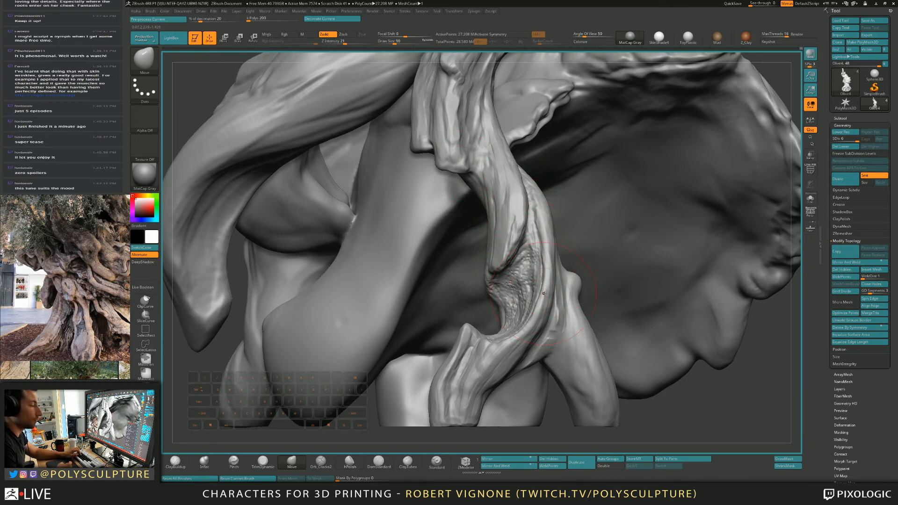
pyautogui.press('[')
pyautogui.press(']')
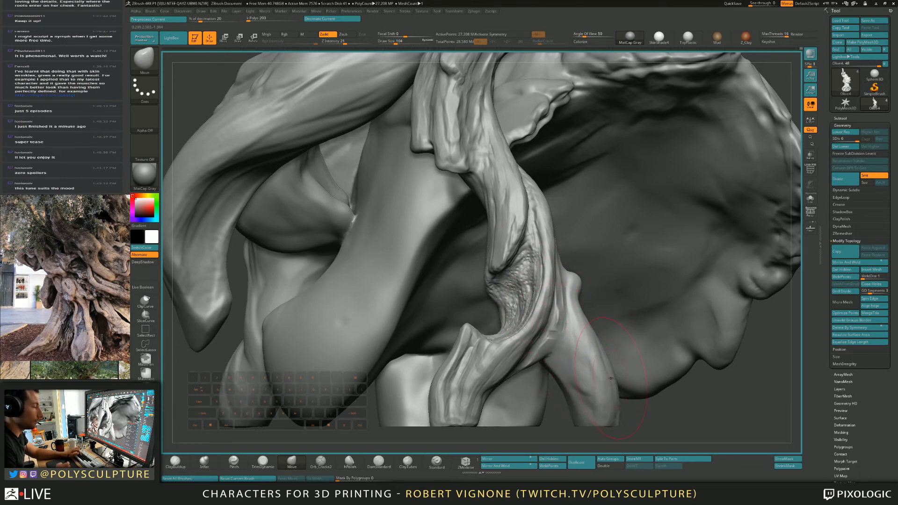
pyautogui.press('[')
pyautogui.press('[')
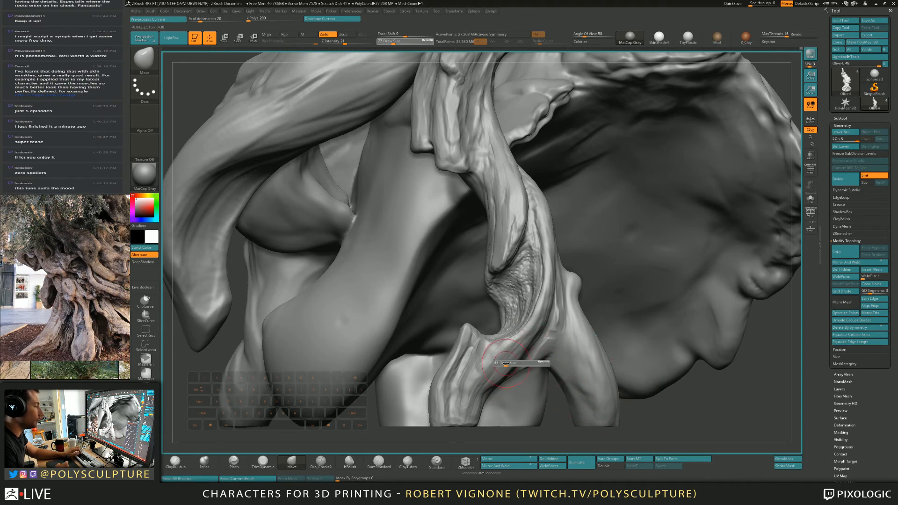
# Step: Build up lengthwise wood grain on the branch below the hollow with ClayBuildup at draw size 11
pyautogui.press('b')
pyautogui.press('c')
pyautogui.press('b')
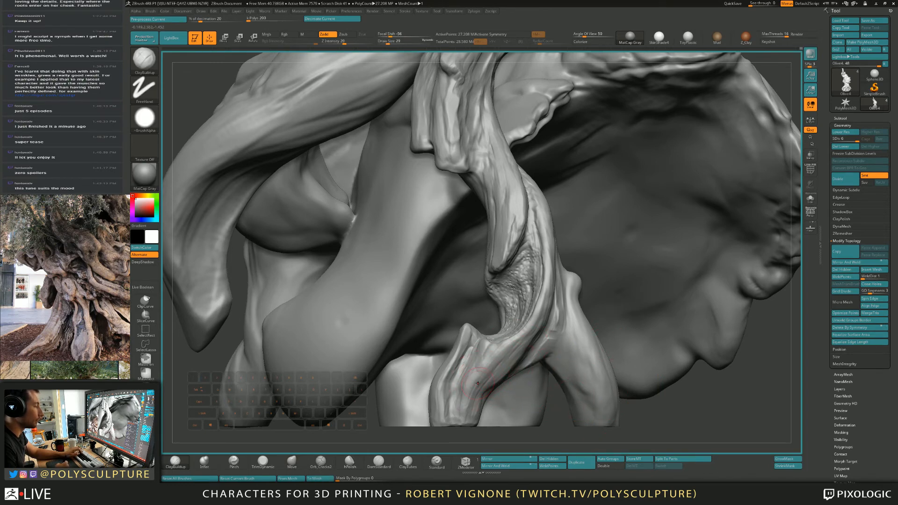
pyautogui.press('1')
pyautogui.press('[')
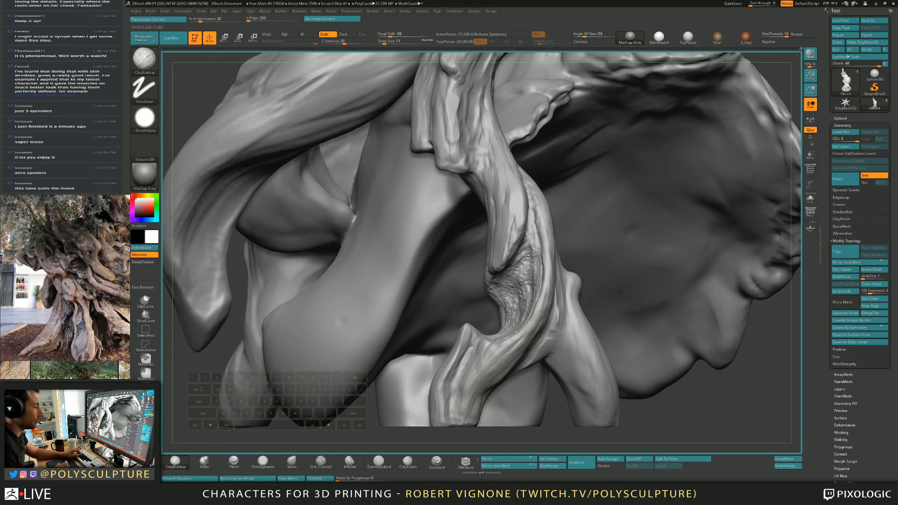
# Step: Flatten the grain ridges on the lower branch and along the hollow's rim with TrimDynamic at draw sizes 12 and 16
pyautogui.press('b')
pyautogui.press('t')
pyautogui.press('d')
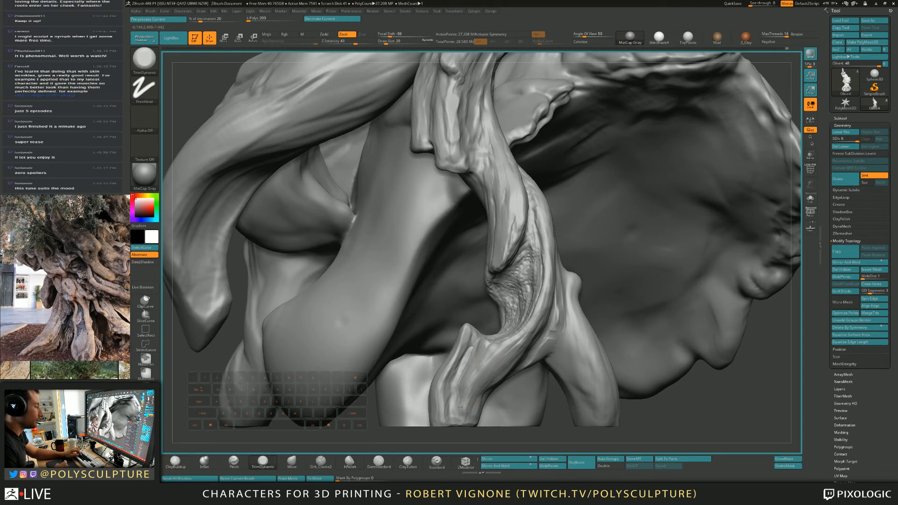
pyautogui.press('s')
pyautogui.click(457, 406)
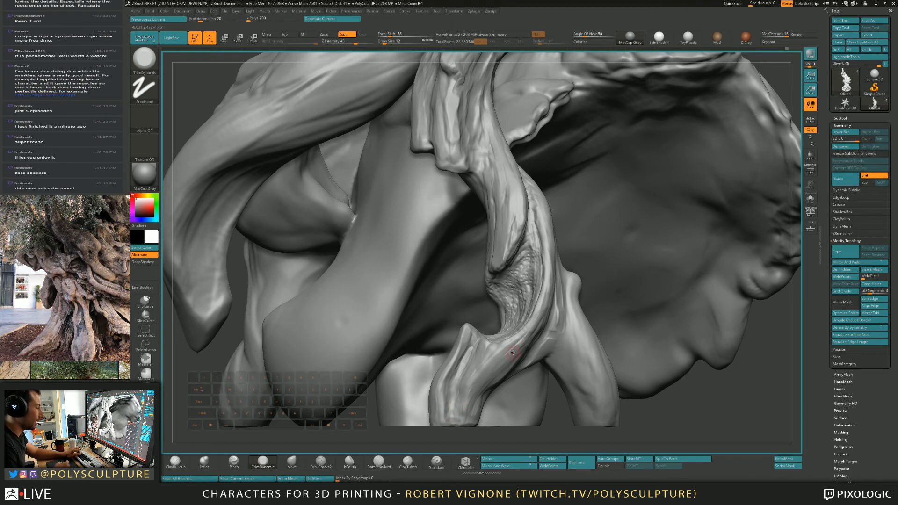
pyautogui.press('s')
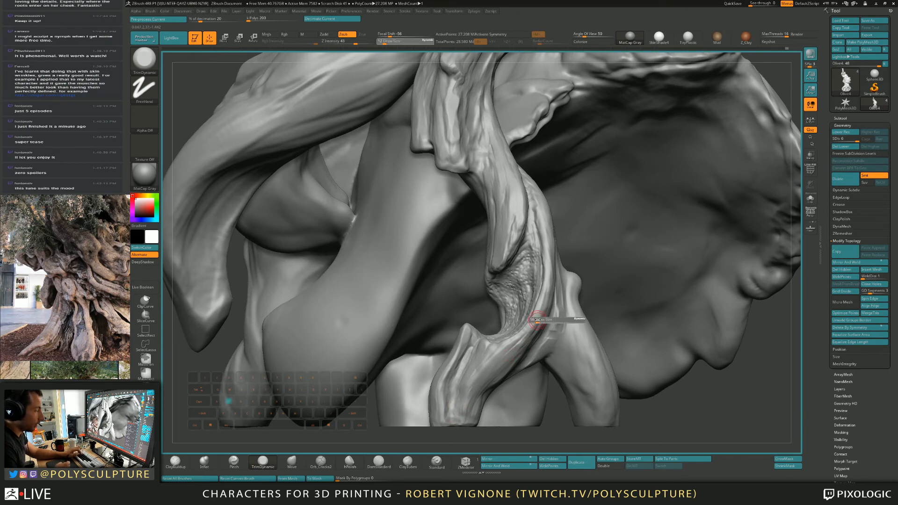
pyautogui.click(537, 321)
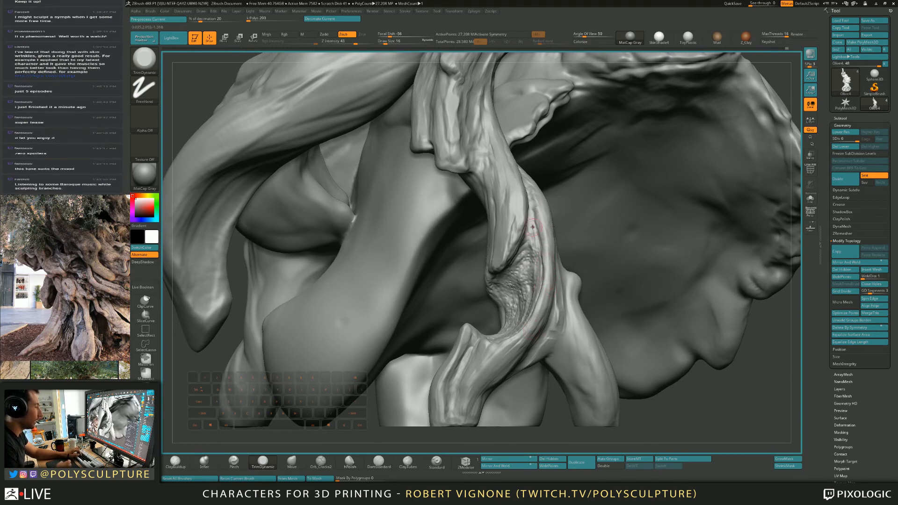
# Step: Add fine ridges along the root beside the hollow with ClayBuildup at draw size 9
pyautogui.press('b')
pyautogui.press('c')
pyautogui.press('b')
pyautogui.press('[')
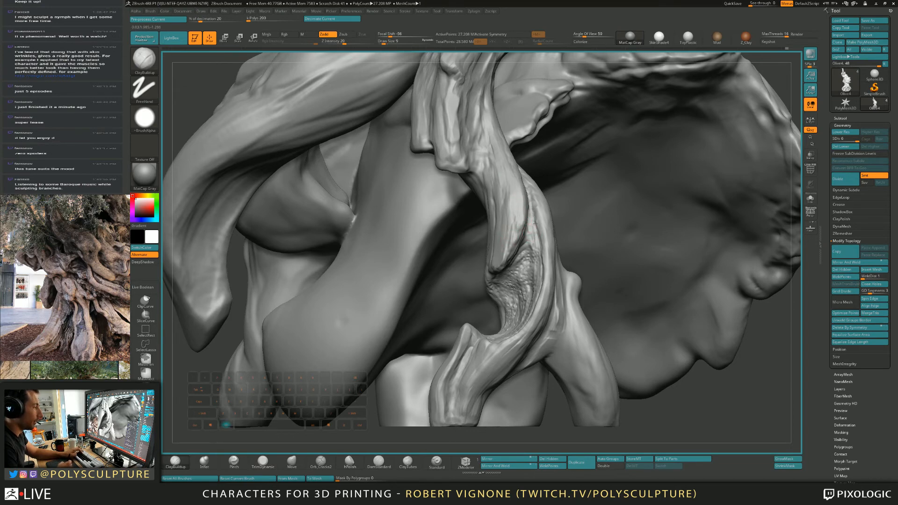
# Step: Refine the outer edge of the lower branch with the Move brush at draw size 31
pyautogui.press('b')
pyautogui.press('m')
pyautogui.press('v')
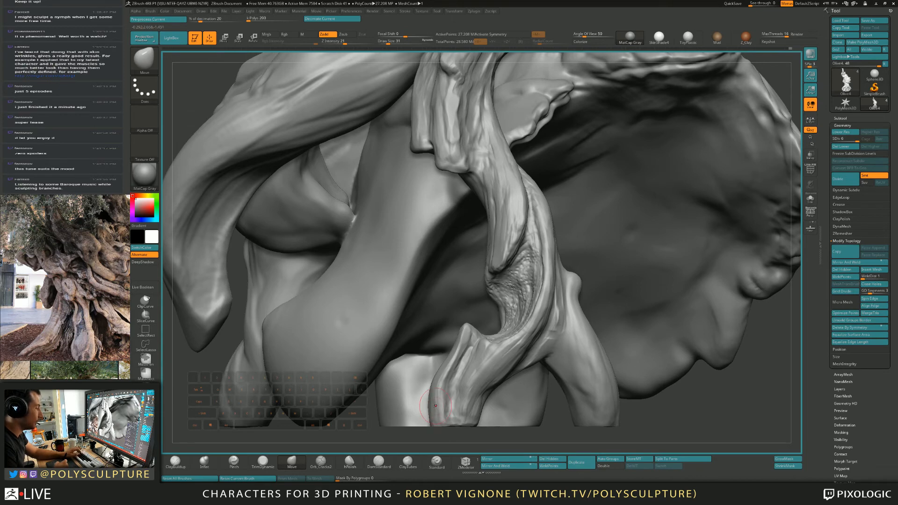
pyautogui.press('s')
pyautogui.press('[')
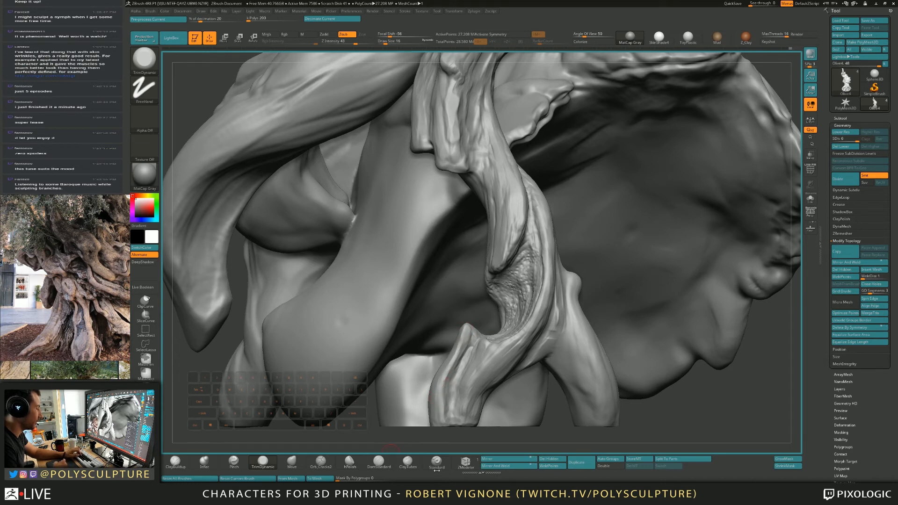
# Step: Stamp pitted texture into the lower branch's groove with Standard at draw size 5, and carve cracks beside it with Orb_Cracks at draw size 17
pyautogui.click(436, 461)
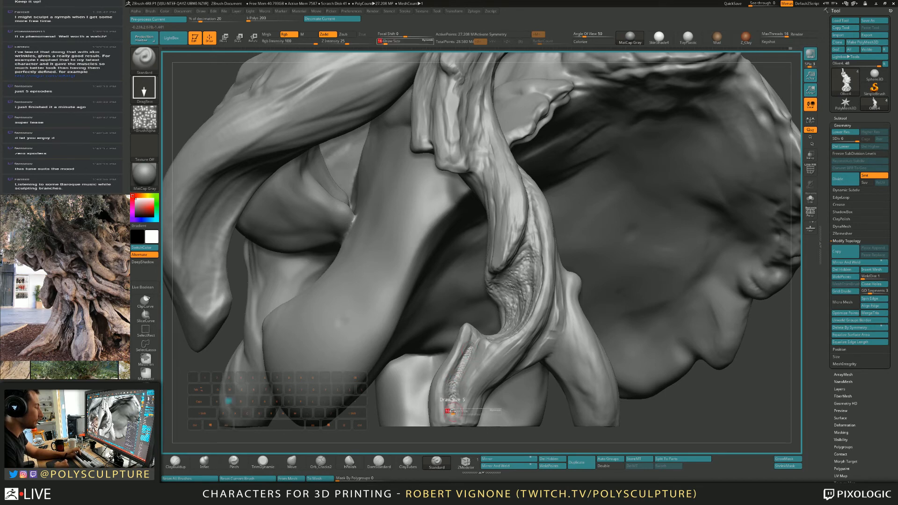
pyautogui.press('4')
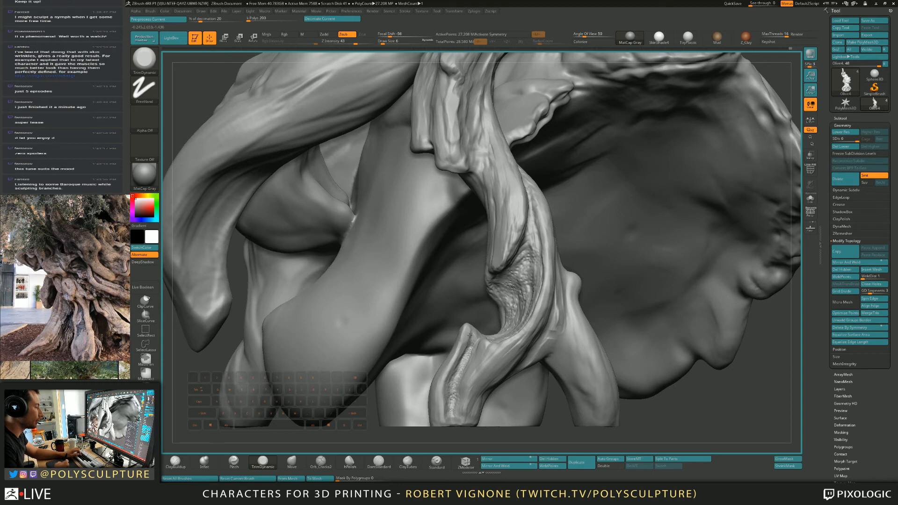
pyautogui.click(321, 462)
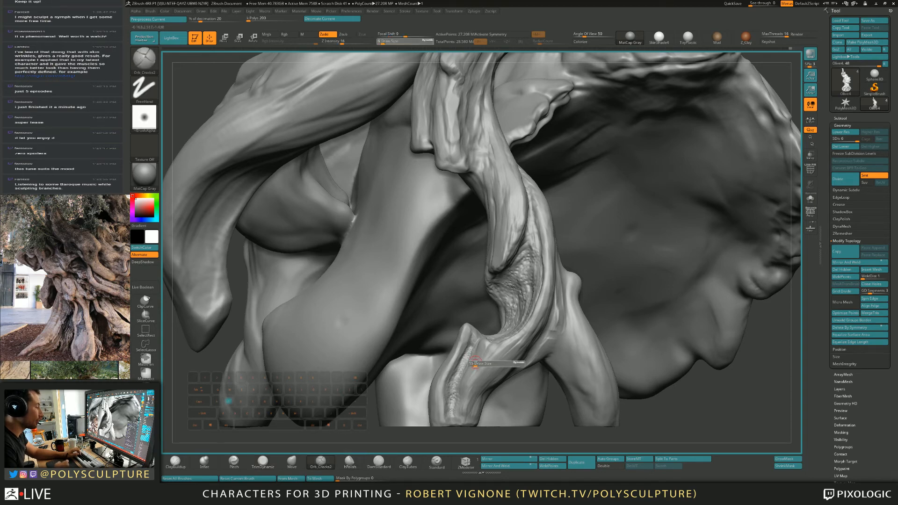
pyautogui.press(']')
pyautogui.press(']')
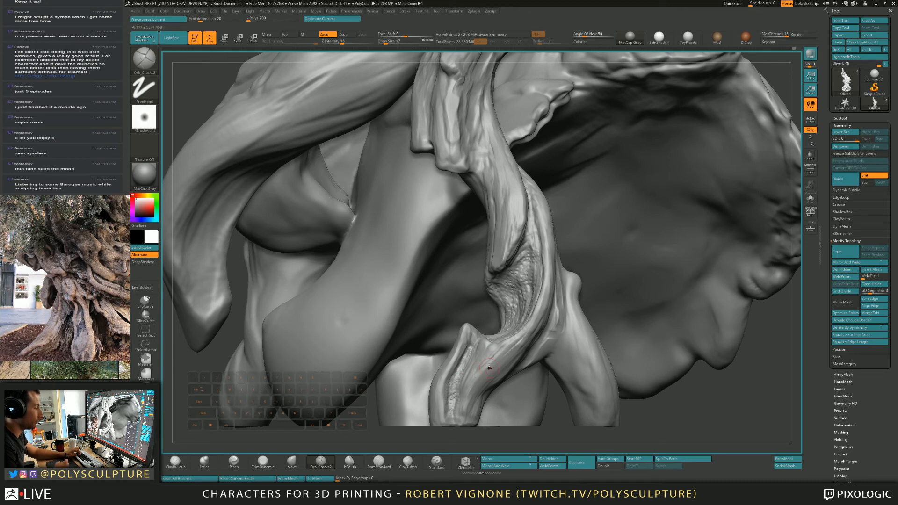
# Step: Nudge the ridges near the lower branch's pointed tip with the Move brush at draw size 17
pyautogui.press('b')
pyautogui.press('m')
pyautogui.press('v')
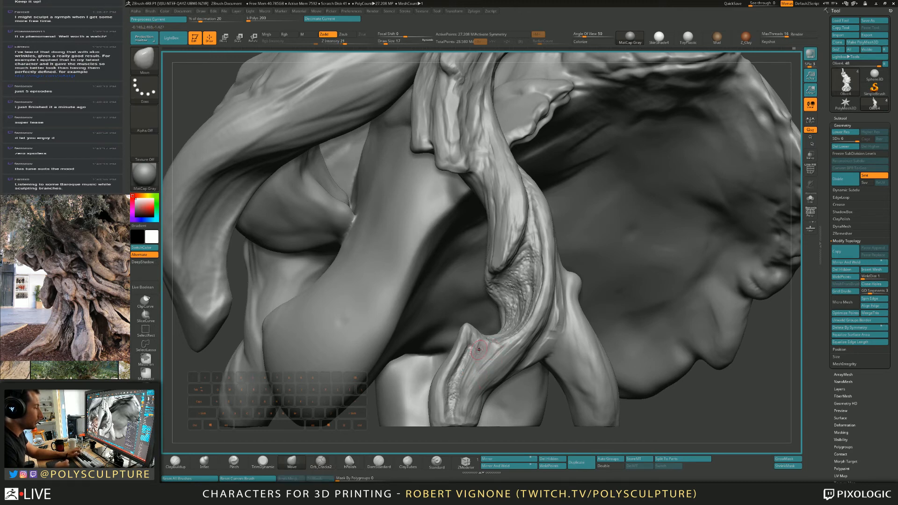
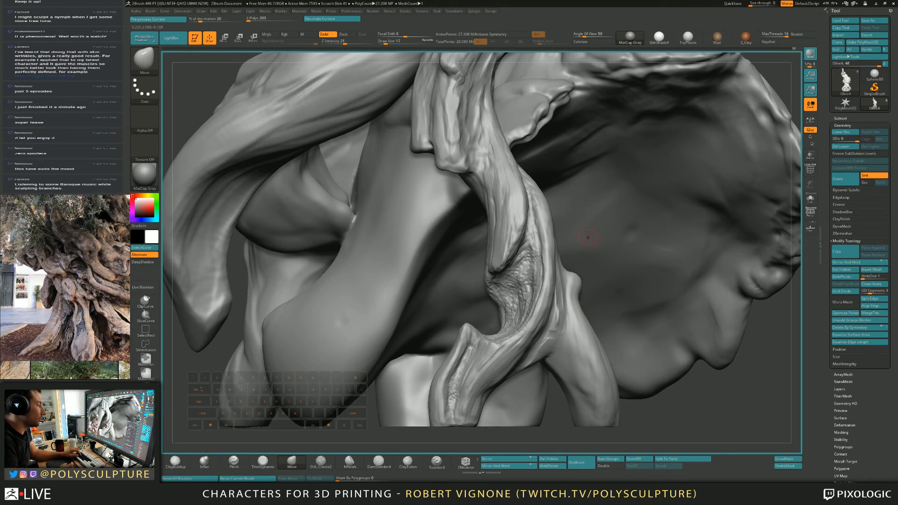
# Step: Build up the surface between the pitted groove and the hollow with ClayBuildup at draw size 16
pyautogui.keyDown('alt'); pyautogui.moveTo(510, 347); pyautogui.dragTo(496, 290, button='right'); pyautogui.keyUp('alt')
pyautogui.moveTo(497, 290); pyautogui.dragTo(494, 294, button='right')
pyautogui.press('s')
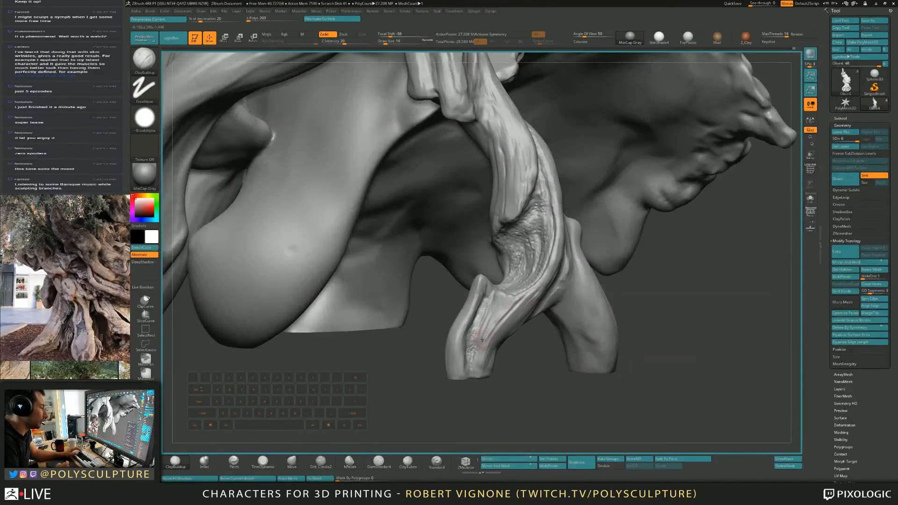
pyautogui.moveTo(488, 313)
pyautogui.mouseDown()
pyautogui.moveTo(500, 298)
pyautogui.moveTo(504, 304)
pyautogui.mouseUp()
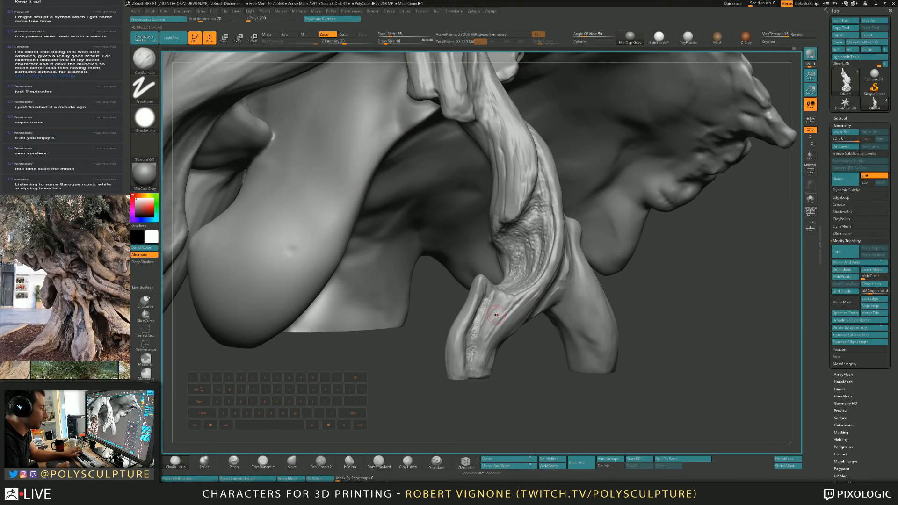
# Step: Reshape the edges of the pitted groove on the lower branch with the Move brush
pyautogui.press('b')
pyautogui.press('t')
pyautogui.press('d')
pyautogui.moveTo(504, 315); pyautogui.dragTo(461, 340, button='right')
pyautogui.press('5')
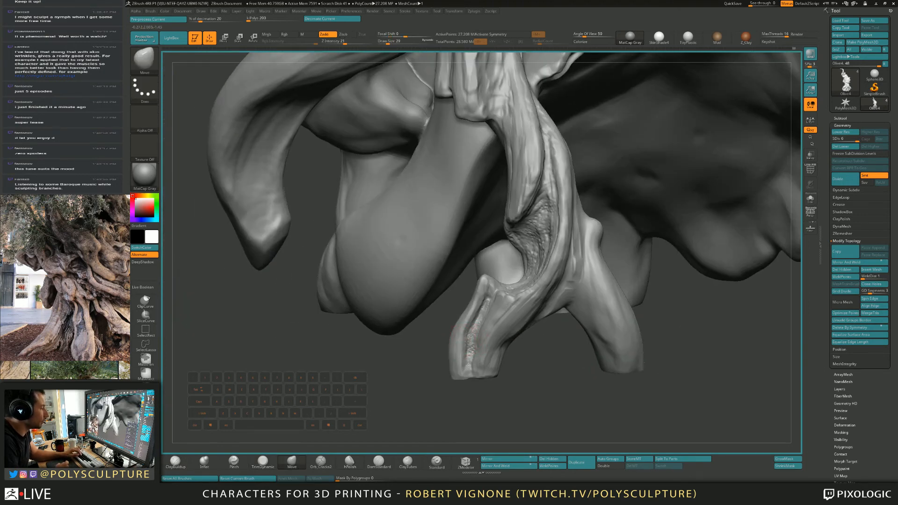
pyautogui.press(']')
pyautogui.press('[')
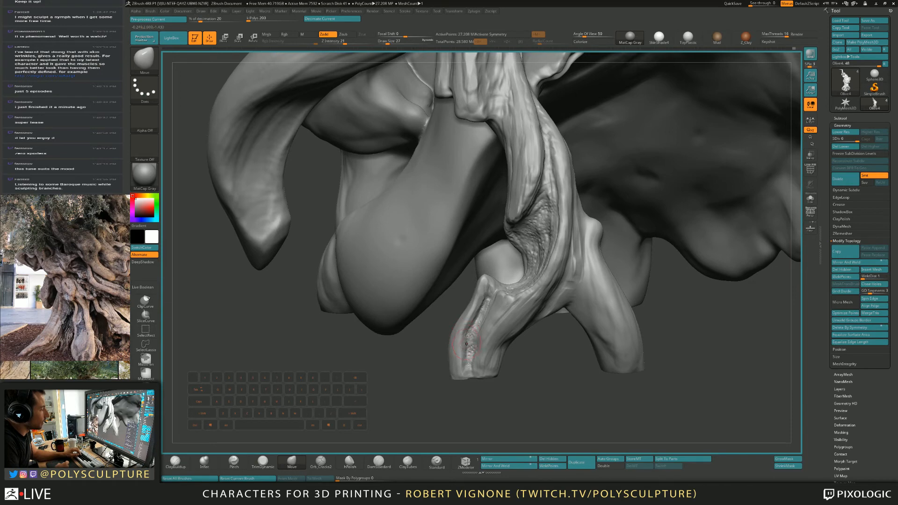
# Step: Build up and flatten the lip beside the lower branch's pitted groove with ClayBuildup at draw size 14 and TrimDynamic
pyautogui.press('1')
pyautogui.moveTo(463, 363); pyautogui.dragTo(446, 367, button='right')
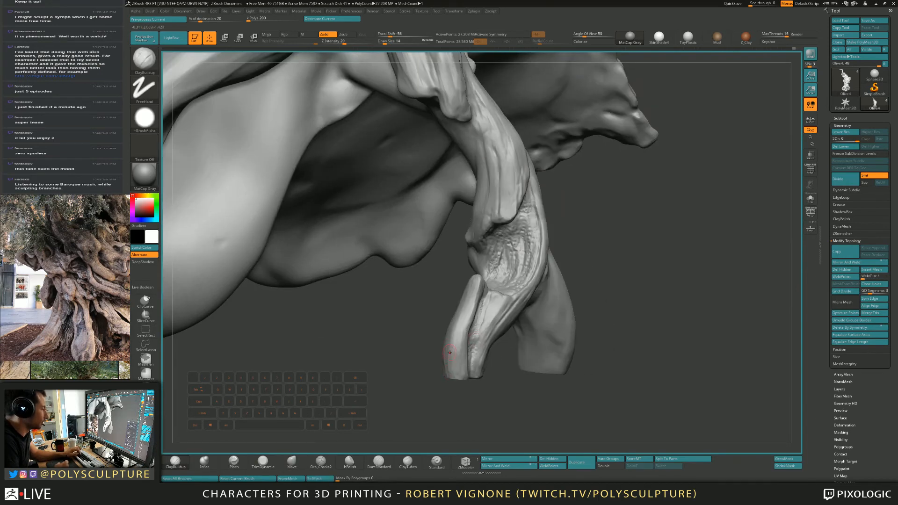
pyautogui.moveTo(452, 358); pyautogui.dragTo(456, 375)
pyautogui.press('4')
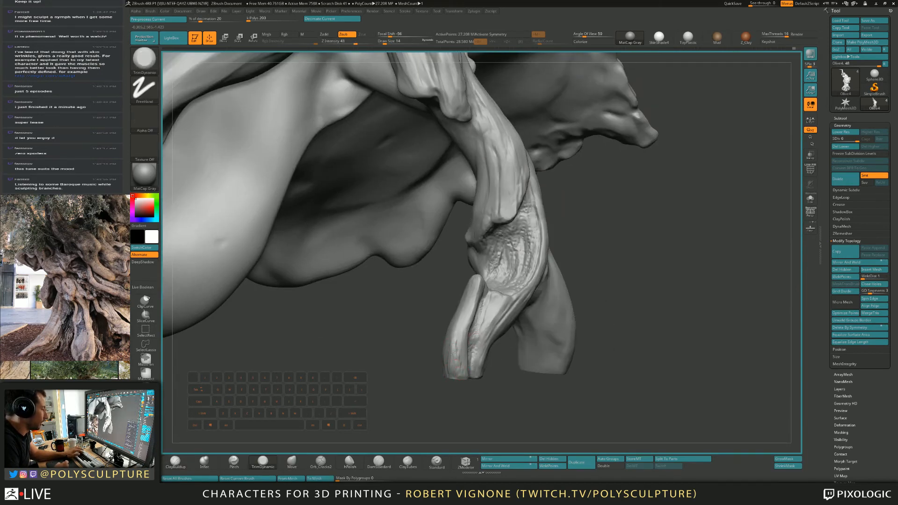
pyautogui.moveTo(461, 357); pyautogui.dragTo(455, 353, button='right')
pyautogui.press('1')
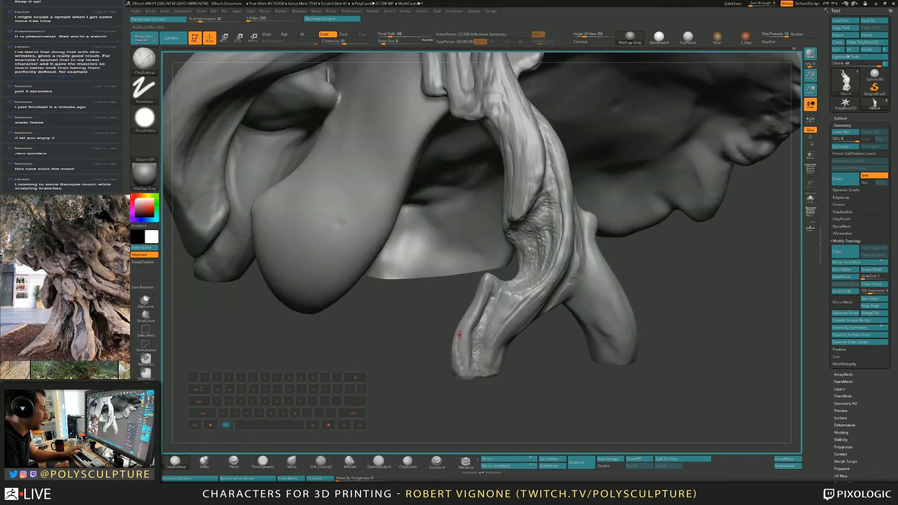
pyautogui.press('1')
pyautogui.moveTo(465, 364)
pyautogui.mouseDown(button='right')
pyautogui.moveTo(468, 299)
pyautogui.moveTo(457, 318)
pyautogui.mouseUp(button='right')
pyautogui.press('4')
# Step: Build up wood-grain ridges on the outer face of the lower branch's tip with ClayBuildup at draw size 17
pyautogui.press('1')
pyautogui.press('s')
pyautogui.click(472, 320)
pyautogui.moveTo(461, 314); pyautogui.dragTo(456, 331)
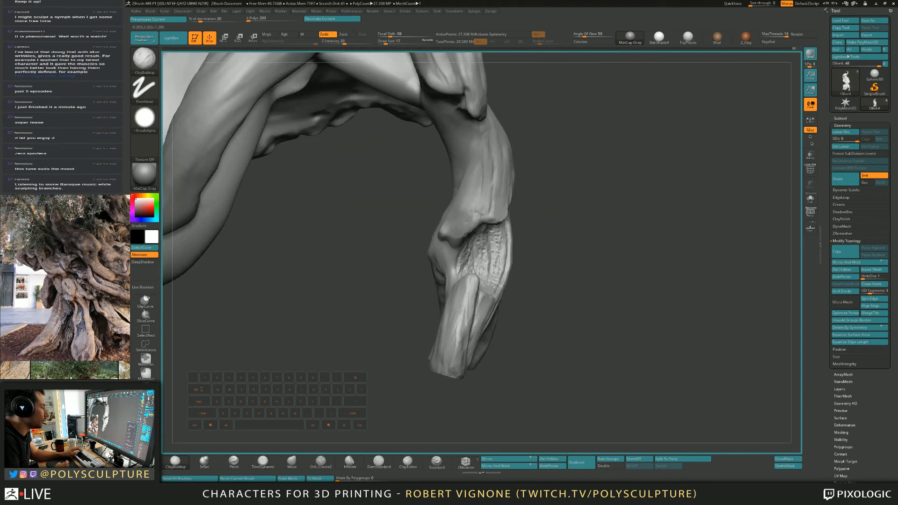
pyautogui.moveTo(463, 292); pyautogui.dragTo(456, 307)
pyautogui.keyDown('shift'); pyautogui.moveTo(441, 356); pyautogui.dragTo(444, 330, button='right'); pyautogui.keyUp('shift')
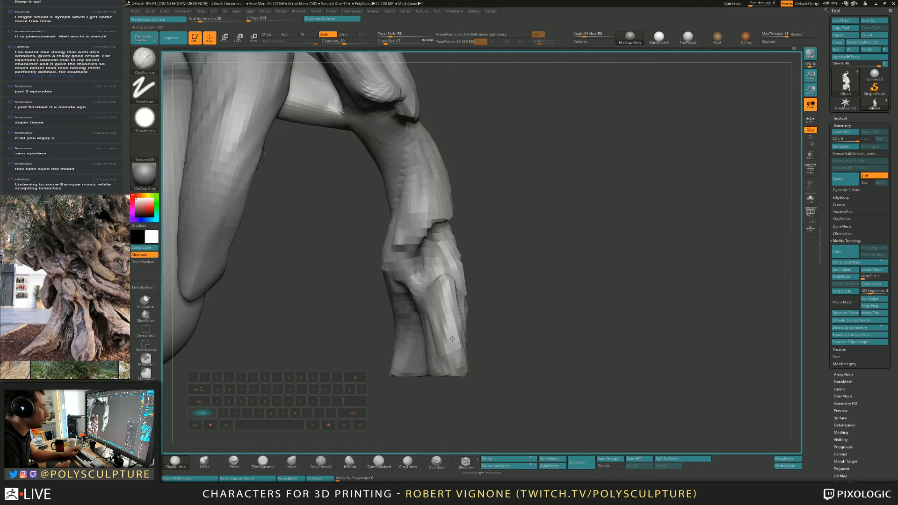
# Step: Reshape the outline of the lower branch around the pitted hollow with the Move brush at larger draw sizes
pyautogui.press('s')
pyautogui.click(454, 315)
pyautogui.press('5')
pyautogui.moveTo(430, 316); pyautogui.dragTo(452, 318)
pyautogui.press('s')
pyautogui.click(484, 321)
pyautogui.press('s')
pyautogui.click(445, 313)
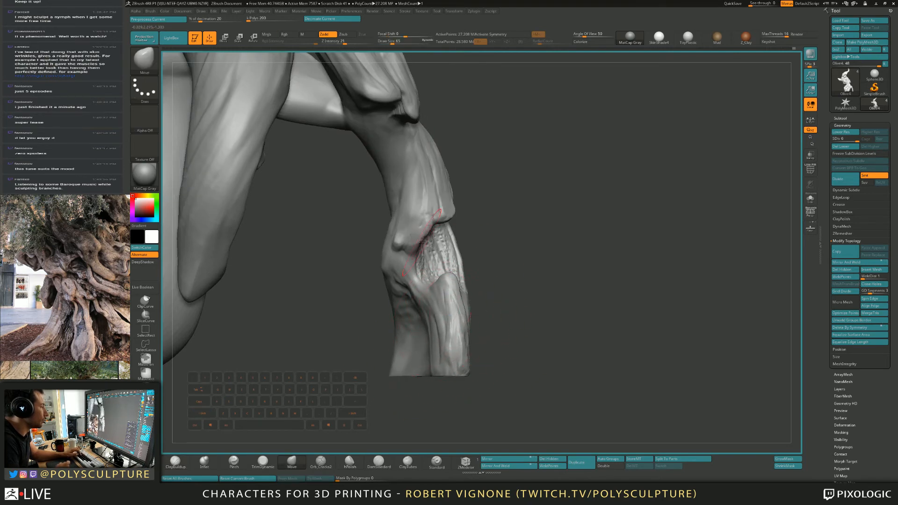
pyautogui.press('s')
pyautogui.click(430, 243)
pyautogui.moveTo(459, 256); pyautogui.dragTo(463, 255)
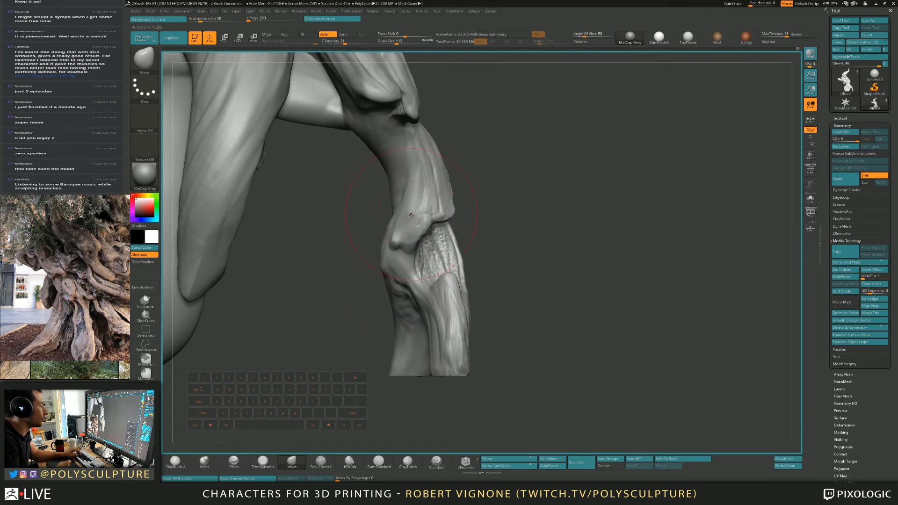
# Step: Mask the lower branch's front fork, shift the rear fork with a large Move brush, and clear the mask
pyautogui.press('s')
pyautogui.moveTo(432, 264); pyautogui.dragTo(434, 263)
pyautogui.moveTo(484, 379)
pyautogui.mouseDown()
pyautogui.moveTo(425, 351)
pyautogui.moveTo(452, 258)
pyautogui.moveTo(520, 283)
pyautogui.mouseUp()
pyautogui.keyDown('ctrl'); pyautogui.moveTo(504, 323); pyautogui.dragTo(436, 395); pyautogui.keyUp('ctrl')
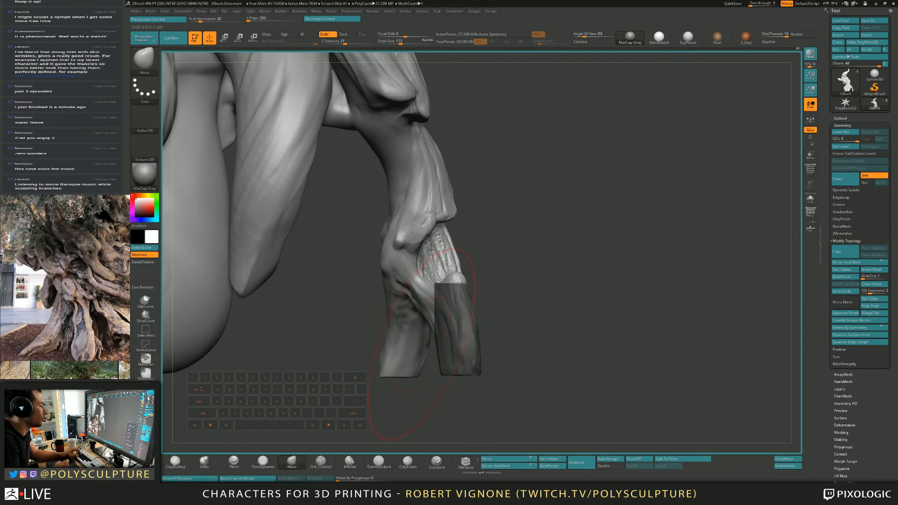
pyautogui.press('s')
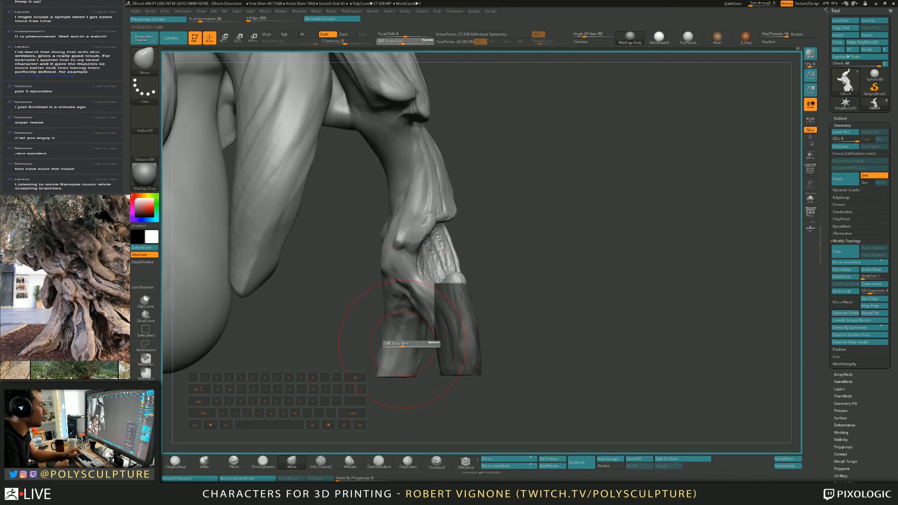
pyautogui.moveTo(407, 345); pyautogui.dragTo(396, 345)
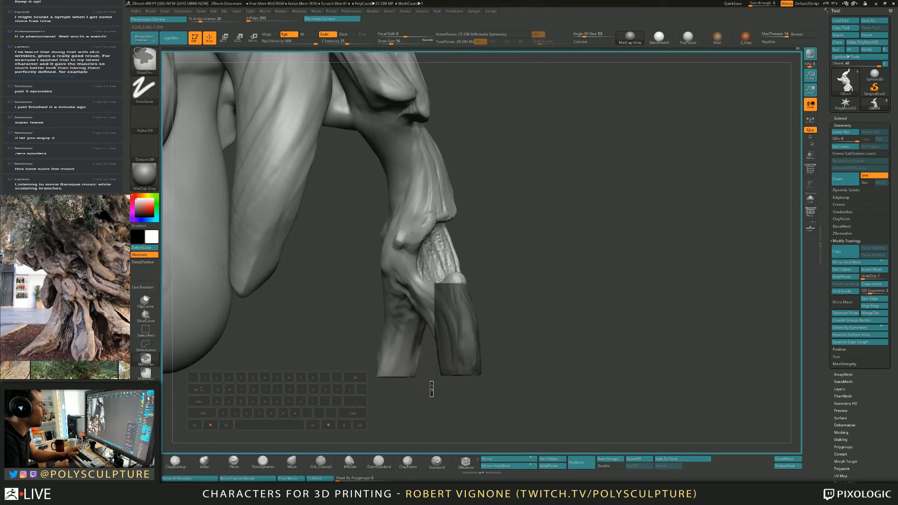
pyautogui.keyDown('ctrl'); pyautogui.click(427, 386); pyautogui.keyUp('ctrl')
# Step: Smooth the side of the front fork and build up its outer face with ClayBuildup at draw size 22
pyautogui.moveTo(449, 328); pyautogui.dragTo(424, 335, button='right')
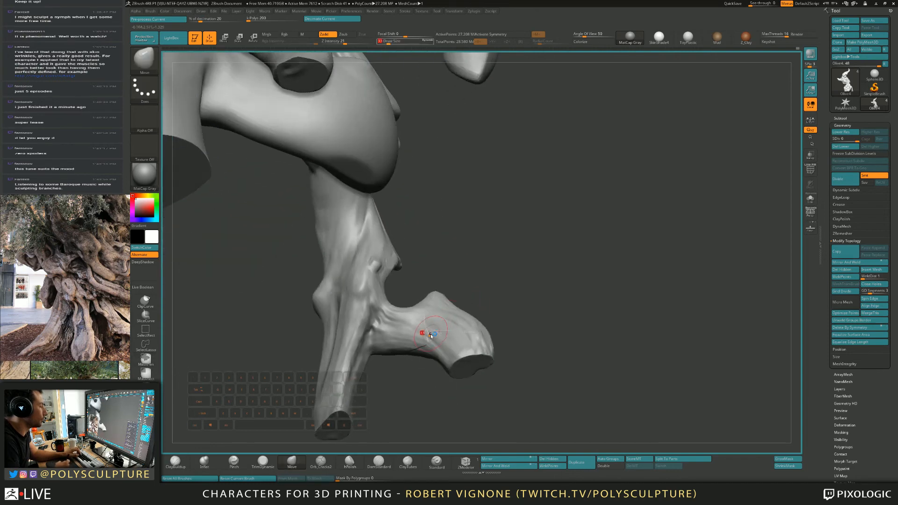
pyautogui.press('b')
pyautogui.press('t')
pyautogui.press('d')
pyautogui.press('shift')
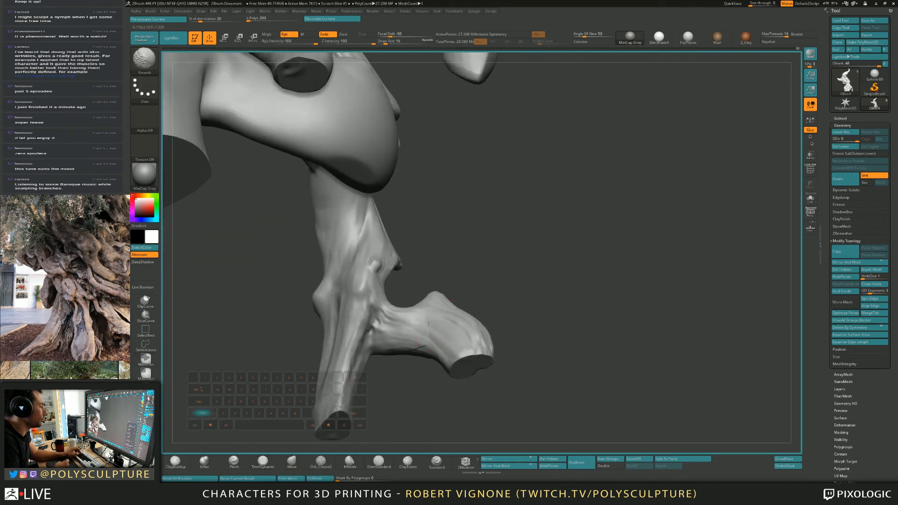
pyautogui.moveTo(420, 348); pyautogui.dragTo(453, 294, button='right')
pyautogui.press('s')
pyautogui.press('b')
pyautogui.press('c')
pyautogui.press('b')
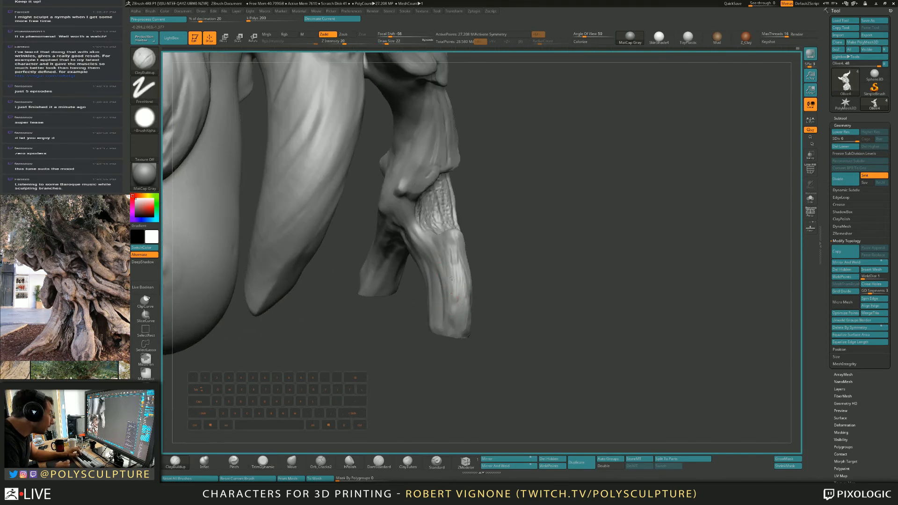
# Step: Flatten the ridges on the front fork's outer face and upper lip with TrimDynamic
pyautogui.press('b')
pyautogui.press('t')
pyautogui.press('d')
pyautogui.moveTo(453, 258)
pyautogui.mouseDown()
pyautogui.moveTo(459, 288)
pyautogui.moveTo(460, 280)
pyautogui.mouseUp()
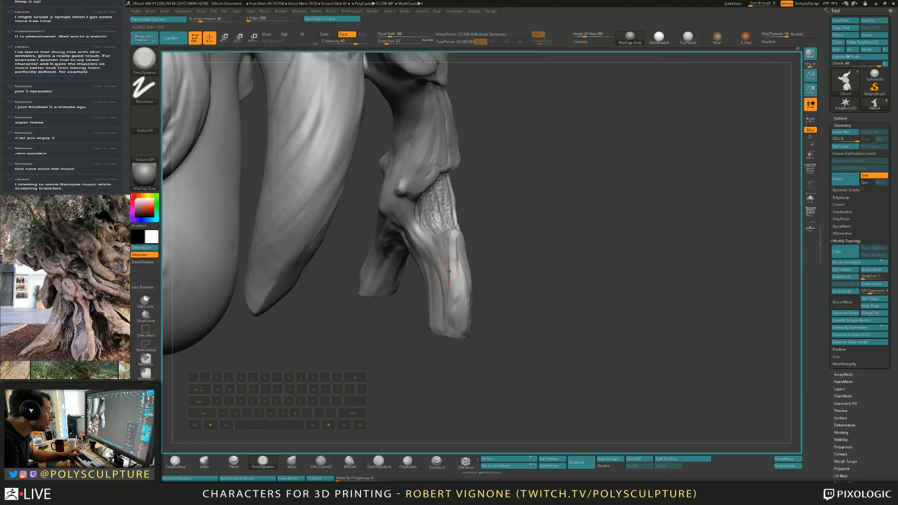
pyautogui.moveTo(448, 270); pyautogui.dragTo(452, 274, button='right')
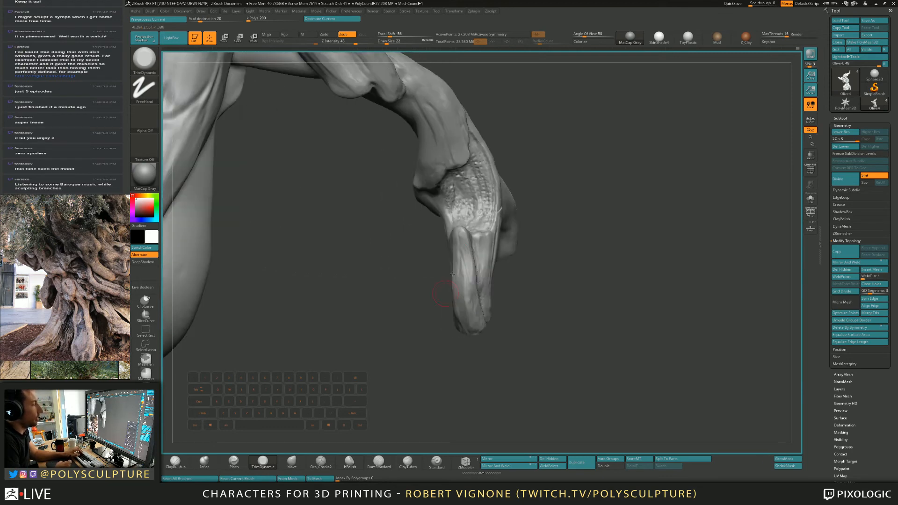
pyautogui.moveTo(454, 257); pyautogui.dragTo(455, 236)
pyautogui.moveTo(467, 266)
pyautogui.mouseDown(button='right')
pyautogui.moveTo(421, 271)
pyautogui.moveTo(442, 231)
pyautogui.mouseUp(button='right')
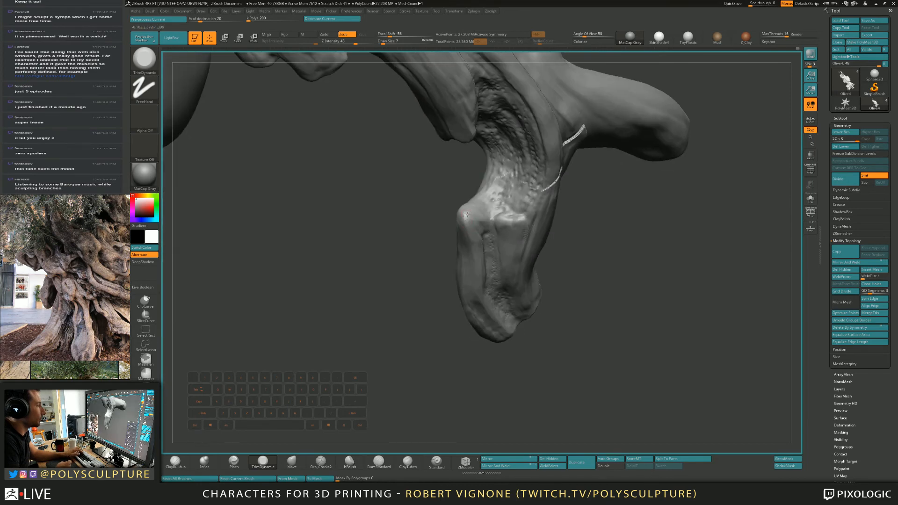
# Step: Stamp pitted texture onto the knob above the front fork's groove with the Standard brush at draw size 12
pyautogui.press(']')
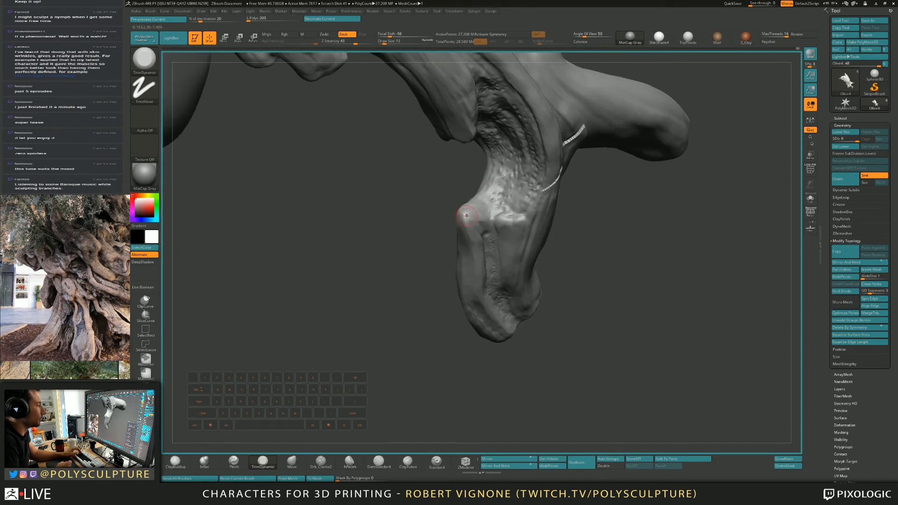
pyautogui.click(436, 462)
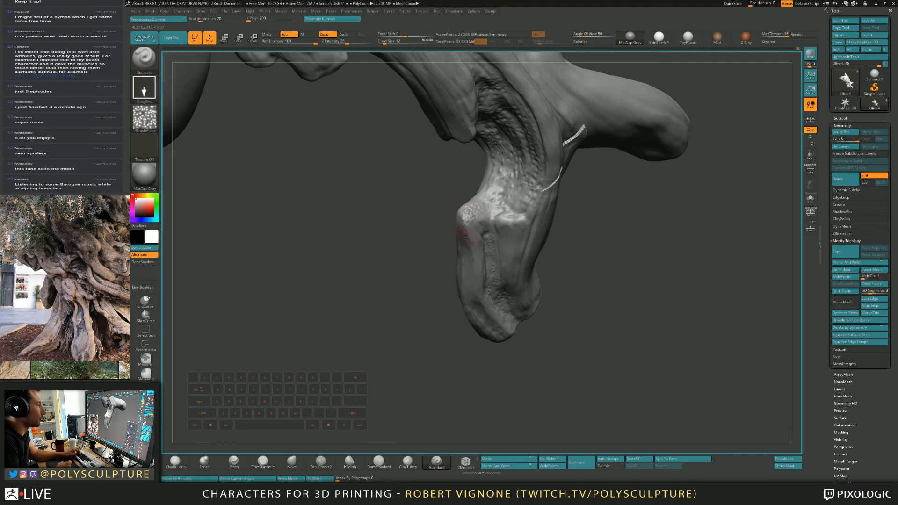
pyautogui.moveTo(465, 237); pyautogui.dragTo(458, 229, button='right')
pyautogui.moveTo(462, 233); pyautogui.dragTo(460, 231)
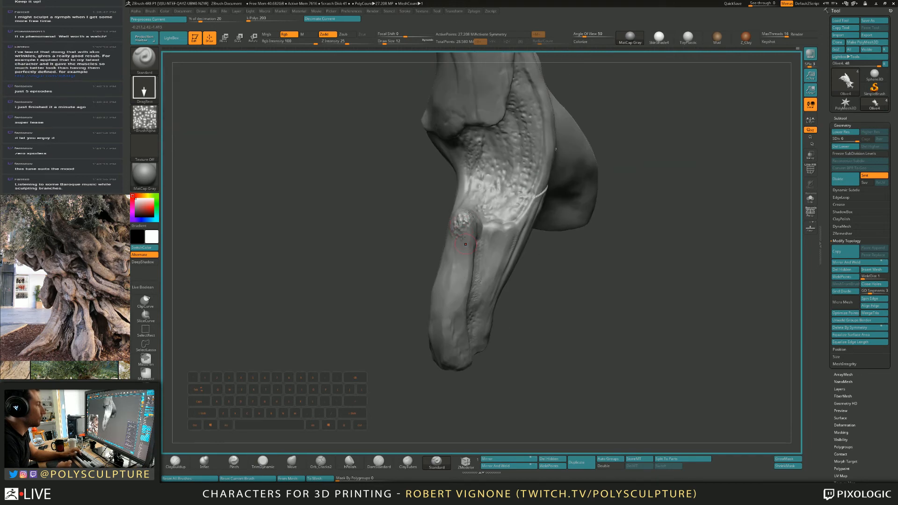
# Step: Polish the pitted knob with hPolish at draw size 12 and stamp more pits on the ledge below the hollow
pyautogui.click(350, 462)
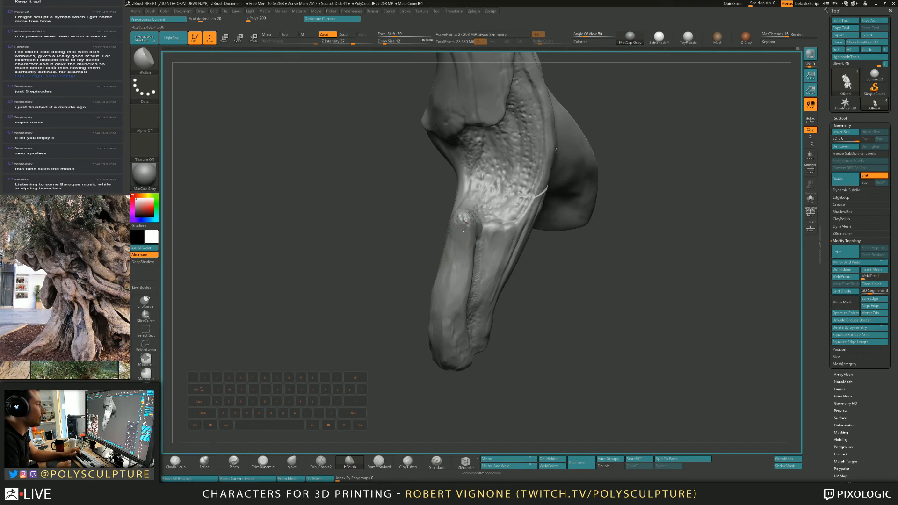
pyautogui.moveTo(463, 229)
pyautogui.mouseDown(button='right')
pyautogui.moveTo(476, 233)
pyautogui.moveTo(460, 241)
pyautogui.mouseUp(button='right')
pyautogui.click(436, 462)
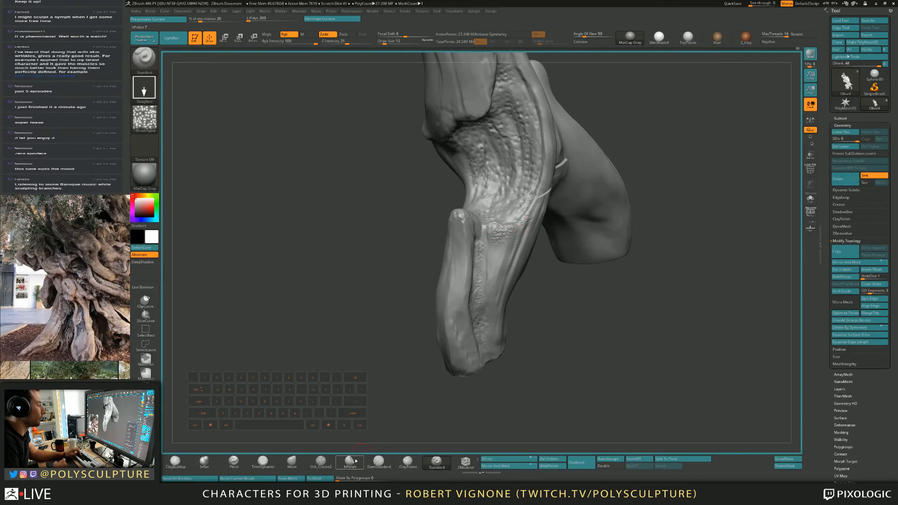
pyautogui.click(350, 462)
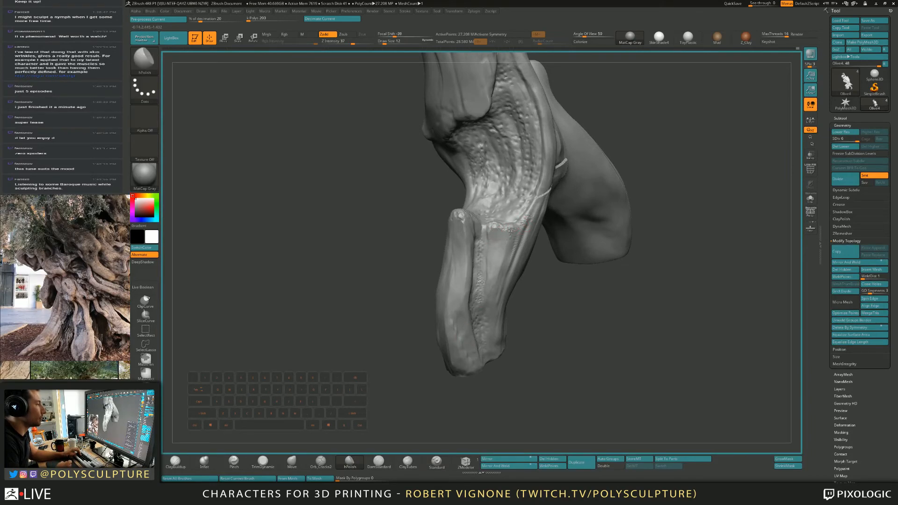
# Step: Refine the ledge and carve along the front fork's narrow groove with ClayBuildup at draw size 7
pyautogui.press('s')
pyautogui.moveTo(506, 233); pyautogui.dragTo(504, 233)
pyautogui.press('1')
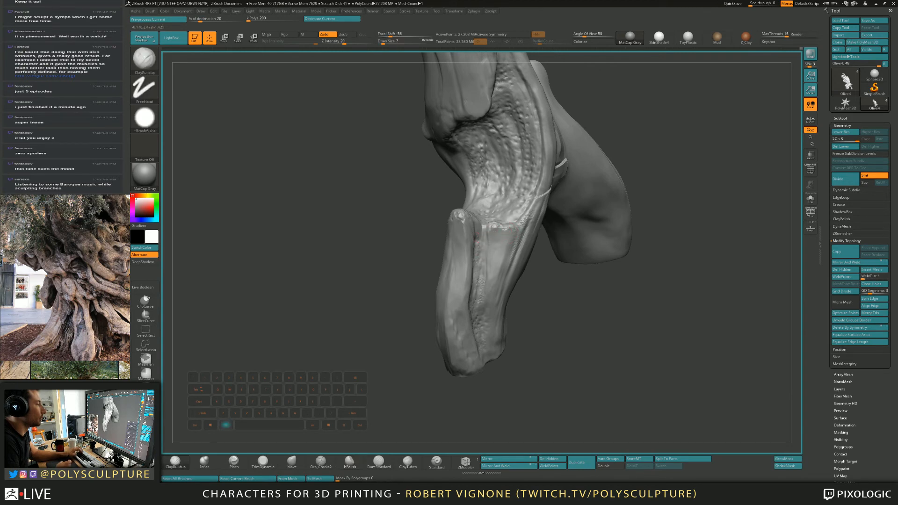
pyautogui.moveTo(481, 295); pyautogui.dragTo(462, 282, button='right')
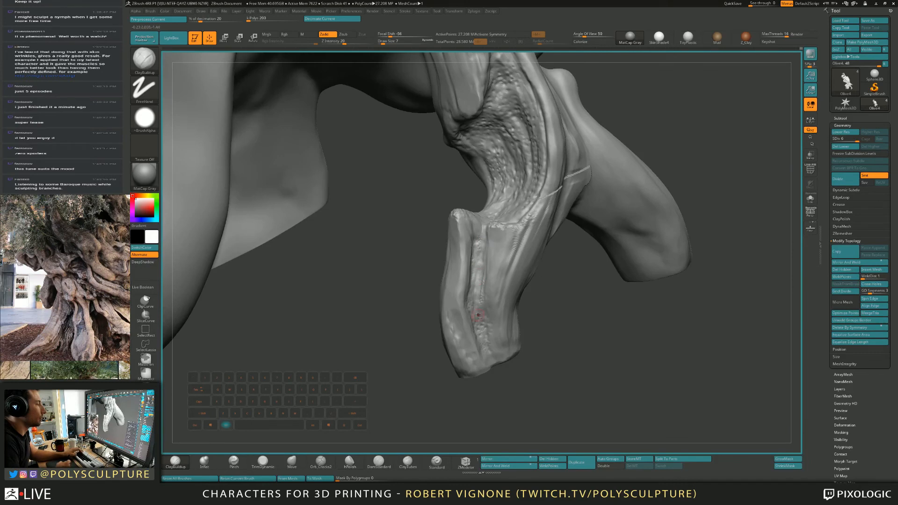
pyautogui.moveTo(490, 330)
pyautogui.keyDown('ctrl'); pyautogui.mouseDown(button='right')
pyautogui.moveTo(487, 281)
pyautogui.moveTo(507, 283)
pyautogui.moveTo(501, 266)
pyautogui.moveTo(487, 288)
pyautogui.moveTo(495, 188)
pyautogui.mouseUp(button='right'); pyautogui.keyUp('ctrl')
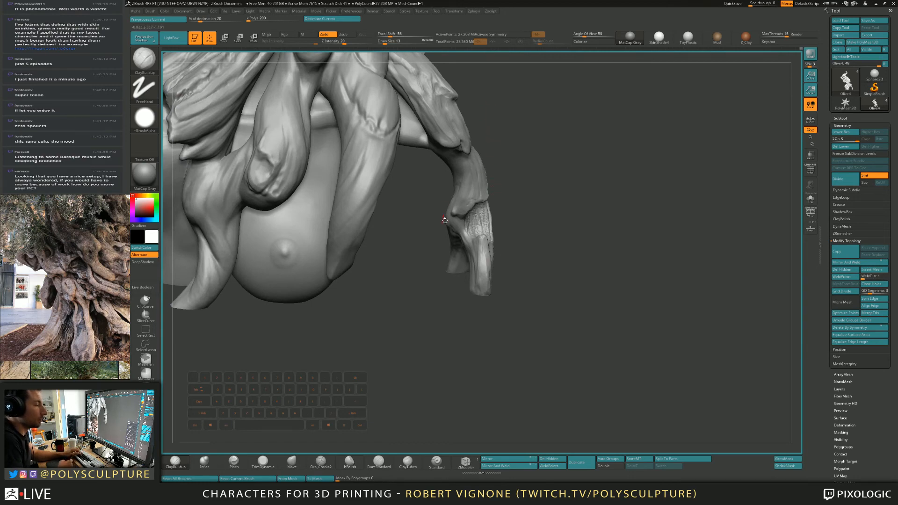
# Step: Build up broad ridges on the front fork's outer side with ClayBuildup at draw sizes 29 and 25
pyautogui.moveTo(444, 219)
pyautogui.mouseDown(button='right')
pyautogui.moveTo(485, 205)
pyautogui.moveTo(491, 229)
pyautogui.moveTo(519, 236)
pyautogui.mouseUp(button='right')
pyautogui.press('s')
pyautogui.moveTo(505, 284); pyautogui.dragTo(507, 285)
pyautogui.keyDown('alt'); pyautogui.moveTo(502, 260); pyautogui.dragTo(501, 222, button='right'); pyautogui.keyUp('alt')
pyautogui.moveTo(502, 223); pyautogui.dragTo(477, 233, button='right')
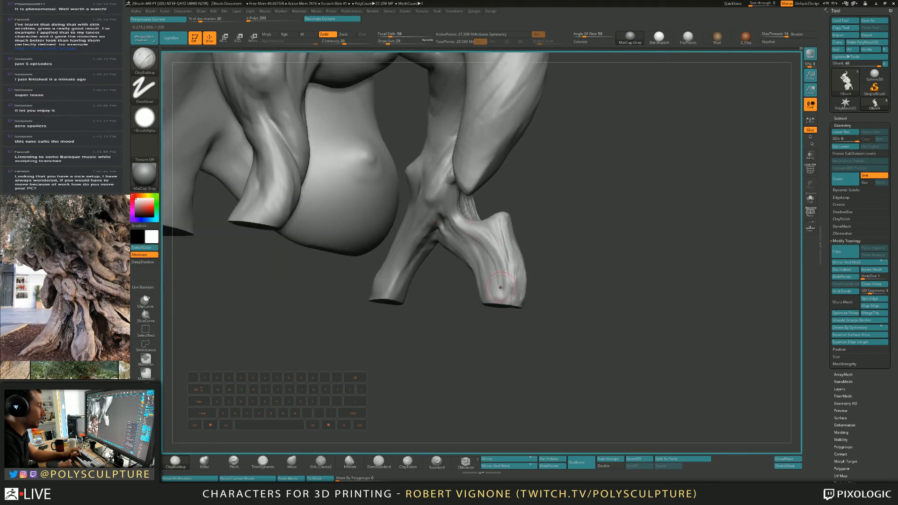
pyautogui.moveTo(488, 252); pyautogui.dragTo(490, 234, button='right')
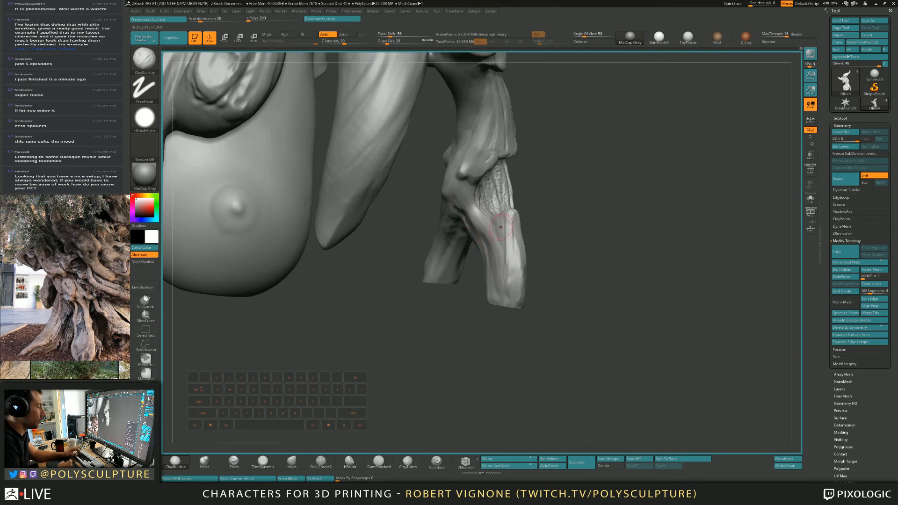
# Step: Add finer ridges just below the pitted hollow on the front fork with ClayBuildup at draw size 18
pyautogui.moveTo(509, 225); pyautogui.dragTo(507, 228, button='right')
pyautogui.press('s')
pyautogui.moveTo(507, 227); pyautogui.dragTo(502, 227)
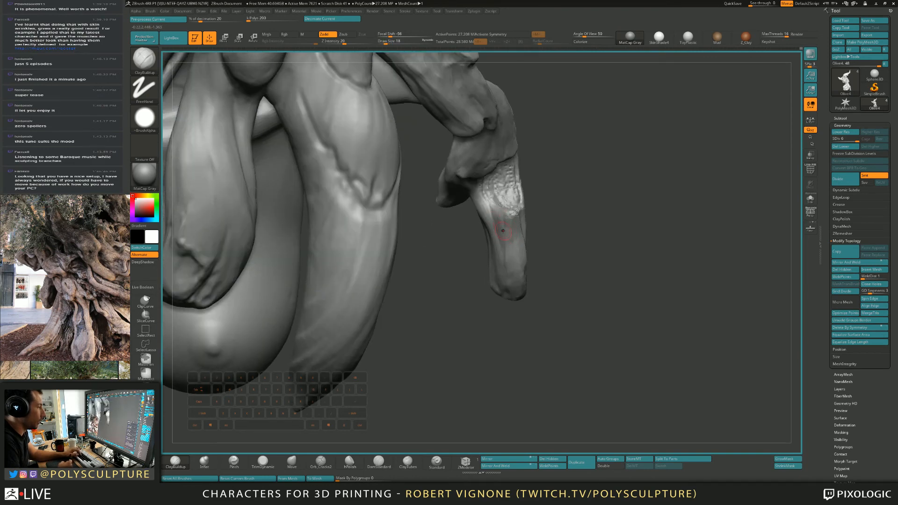
pyautogui.moveTo(500, 212); pyautogui.dragTo(506, 211, button='right')
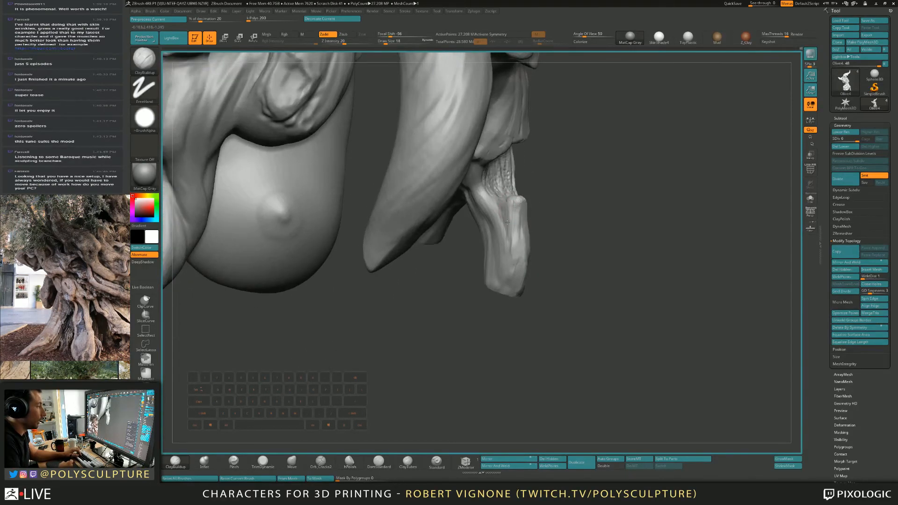
# Step: Flatten the ridge along the front fork's outer edge with TrimDynamic at draw size 18
pyautogui.press('b')
pyautogui.press('t')
pyautogui.press('d')
pyautogui.moveTo(515, 208); pyautogui.dragTo(515, 241)
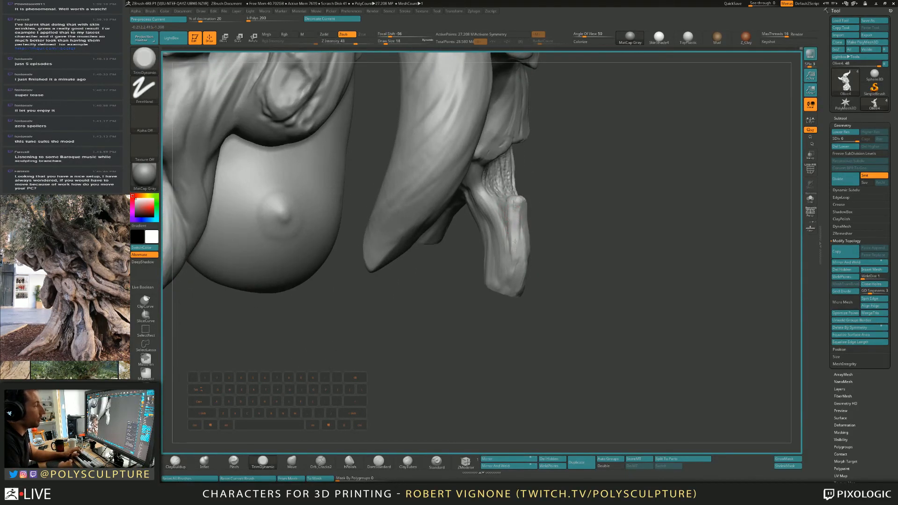
pyautogui.moveTo(520, 252); pyautogui.dragTo(518, 227, button='right')
pyautogui.moveTo(519, 275); pyautogui.dragTo(500, 236, button='right')
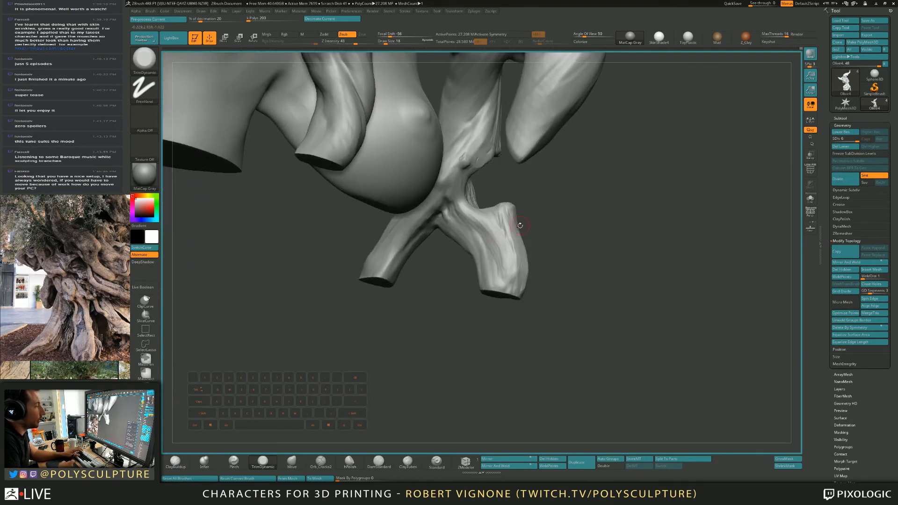
# Step: Push up the underside of the crotch between the two forks with the Move brush at draw size 44
pyautogui.press('s')
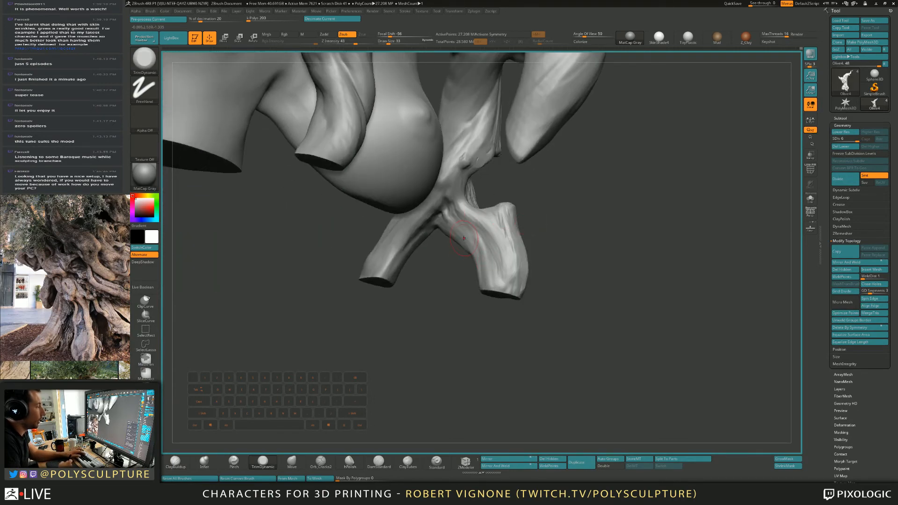
pyautogui.press('b')
pyautogui.press('m')
pyautogui.press('v')
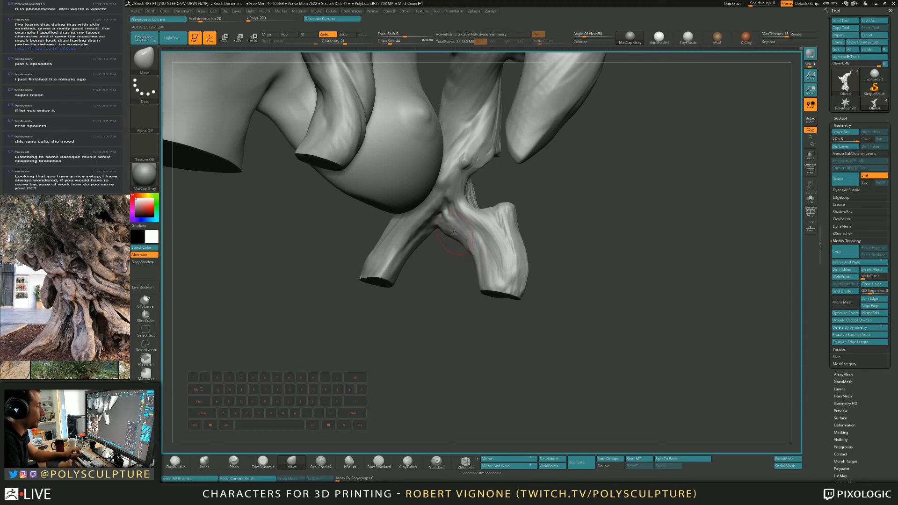
pyautogui.moveTo(453, 232); pyautogui.dragTo(452, 224)
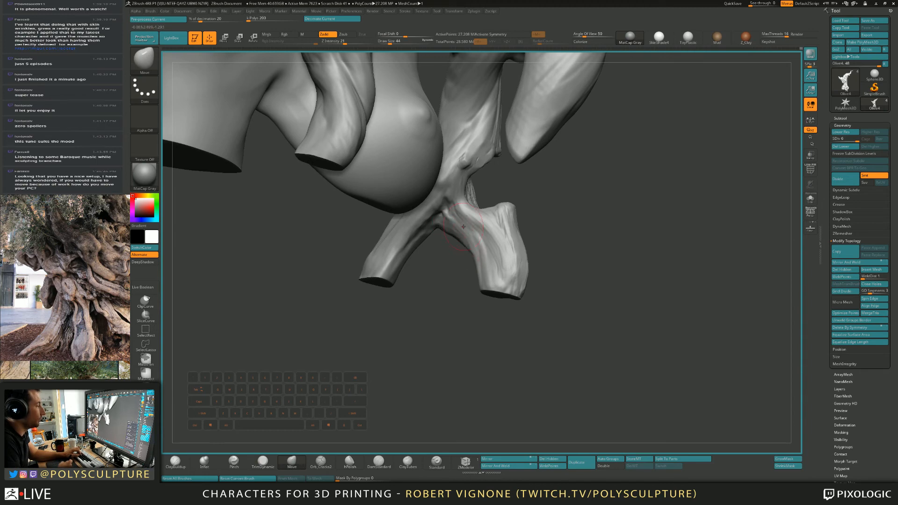
pyautogui.moveTo(457, 235); pyautogui.dragTo(461, 220, button='right')
# Step: Add lengthwise wood-grain strokes down the inner side of the front fork with ClayBuildup at draw size 25
pyautogui.press('b')
pyautogui.press('c')
pyautogui.press('b')
pyautogui.moveTo(487, 266); pyautogui.dragTo(490, 281)
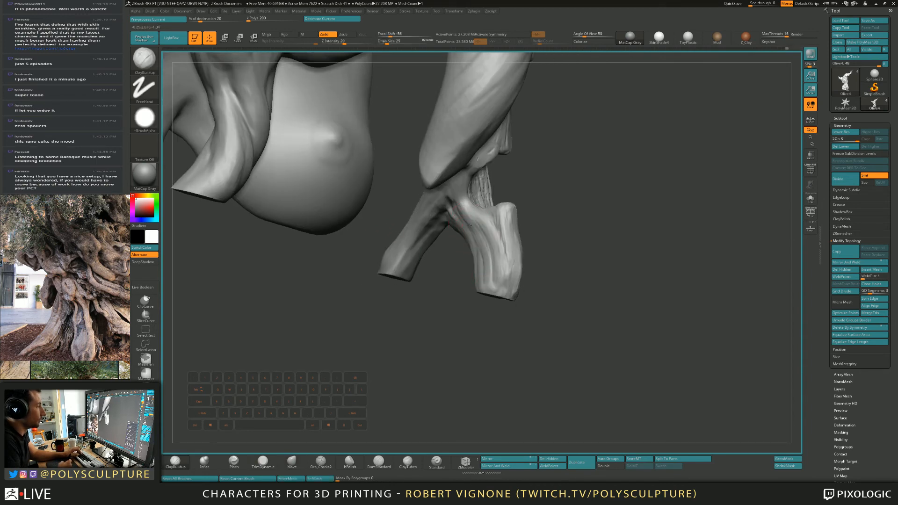
# Step: Add a grain stroke down the front fork's inner side with ClayBuildup and flatten the crotch above it with TrimDynamic at draw size 25
pyautogui.moveTo(466, 216); pyautogui.dragTo(484, 273)
pyautogui.press('b')
pyautogui.press('t')
pyautogui.press('d')
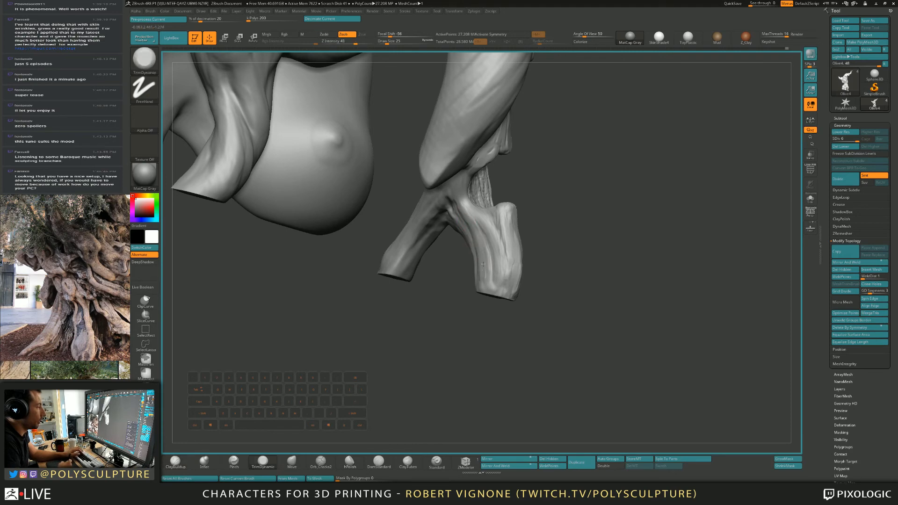
pyautogui.moveTo(464, 206); pyautogui.dragTo(472, 203)
pyautogui.moveTo(502, 252); pyautogui.dragTo(470, 250, button='right')
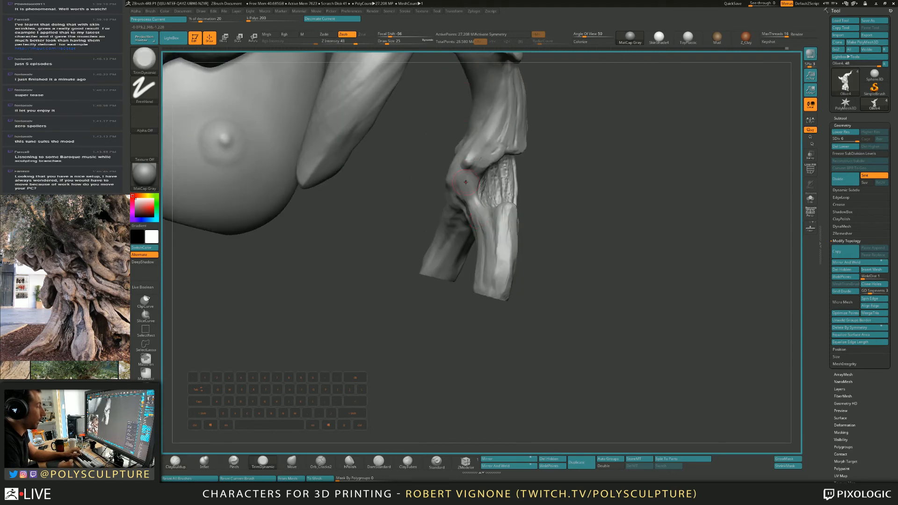
pyautogui.moveTo(495, 206)
pyautogui.mouseDown(button='right')
pyautogui.moveTo(468, 196)
pyautogui.moveTo(478, 230)
pyautogui.mouseUp(button='right')
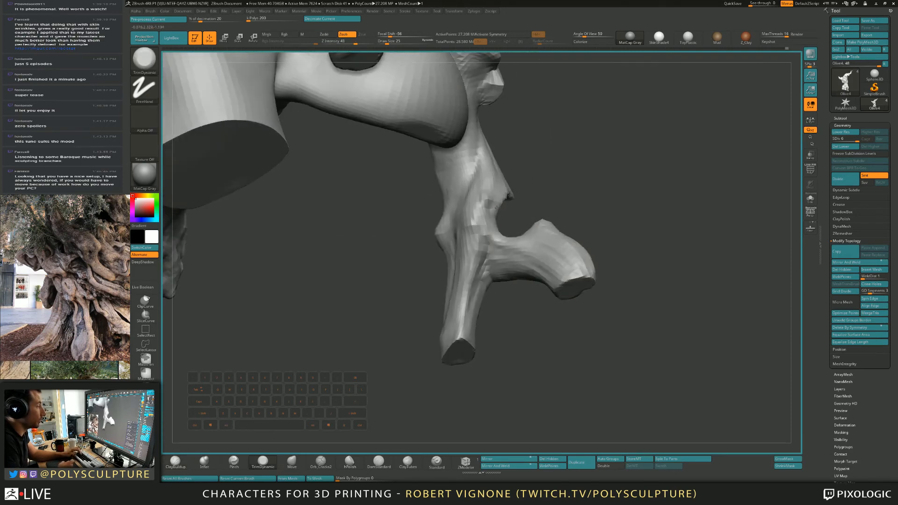
# Step: Carve into the knobby joint above the two forks with ClayBuildup and build up the surface leading into it
pyautogui.press('b')
pyautogui.press('c')
pyautogui.press('b')
pyautogui.keyDown('alt'); pyautogui.moveTo(479, 230); pyautogui.dragTo(483, 211); pyautogui.keyUp('alt')
pyautogui.moveTo(519, 201); pyautogui.dragTo(484, 203, button='right')
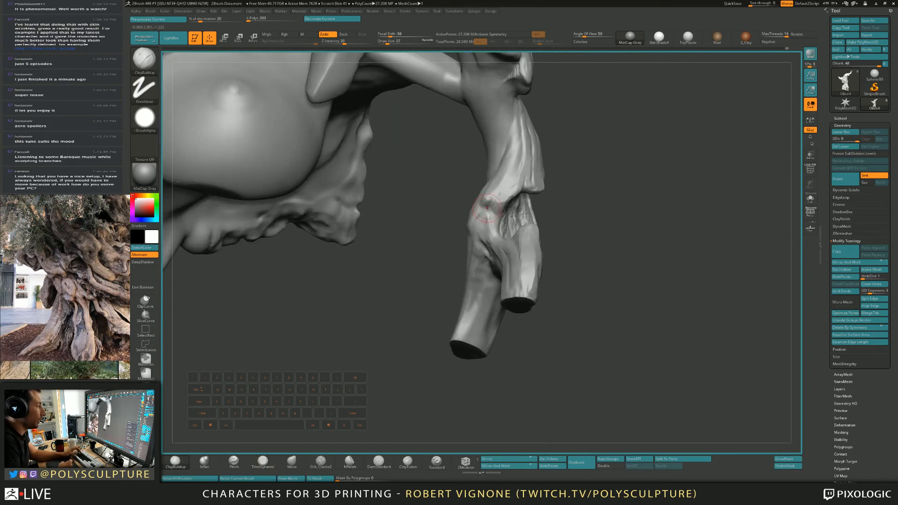
pyautogui.keyDown('alt'); pyautogui.moveTo(486, 201); pyautogui.dragTo(489, 231); pyautogui.keyUp('alt')
pyautogui.moveTo(503, 183)
pyautogui.mouseDown()
pyautogui.moveTo(493, 198)
pyautogui.moveTo(487, 194)
pyautogui.moveTo(494, 196)
pyautogui.mouseUp()
pyautogui.press('s')
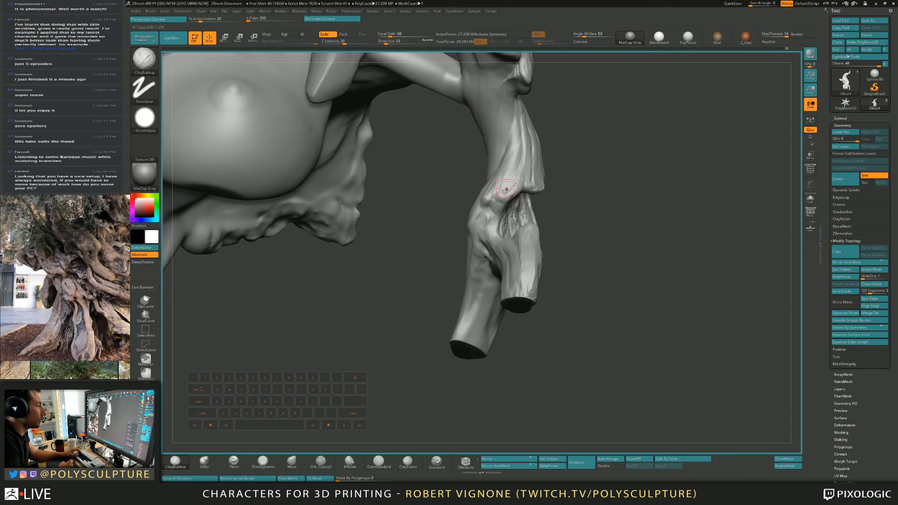
# Step: Polish the joint above the two forks with the hPolish brush at draw size 20
pyautogui.press('b')
pyautogui.press('h')
pyautogui.press('p')
pyautogui.press('s')
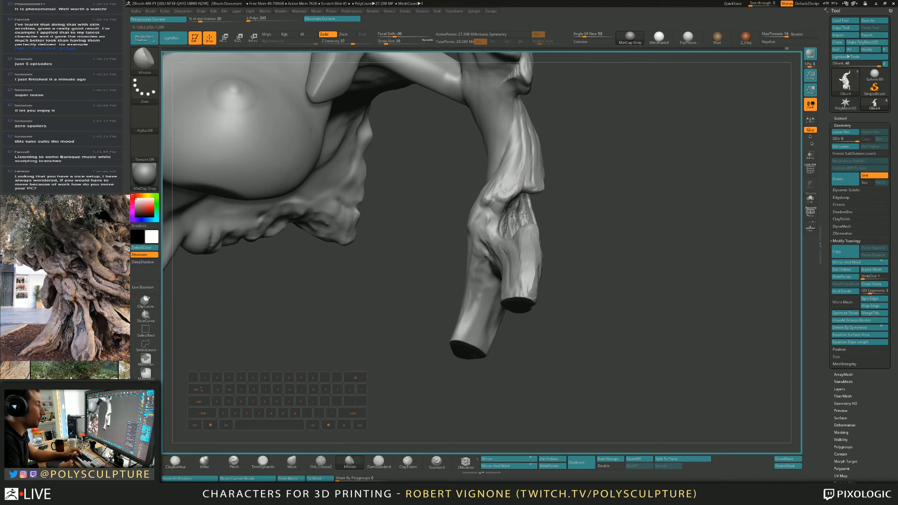
pyautogui.moveTo(503, 188); pyautogui.dragTo(554, 191, button='right')
pyautogui.press('s')
pyautogui.moveTo(492, 192)
pyautogui.mouseDown(button='right')
pyautogui.moveTo(440, 193)
pyautogui.moveTo(494, 212)
pyautogui.moveTo(538, 214)
pyautogui.moveTo(522, 187)
pyautogui.moveTo(487, 234)
pyautogui.mouseUp(button='right')
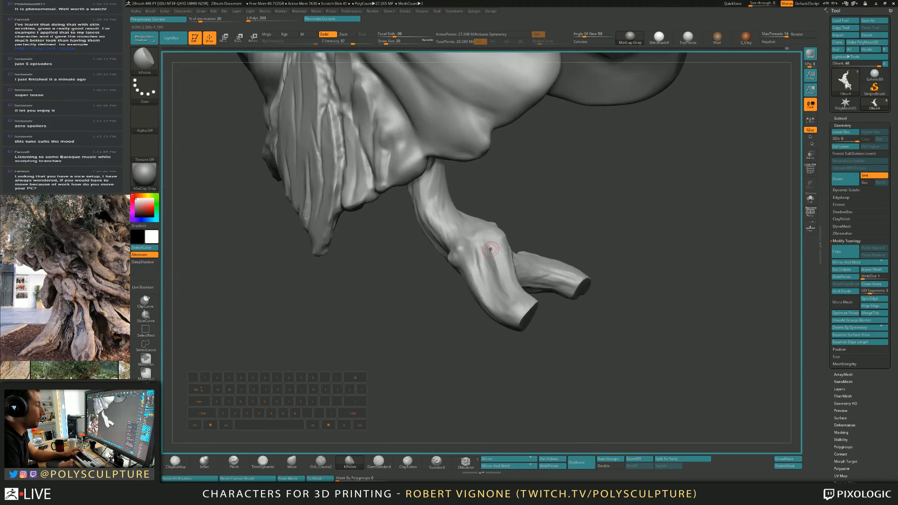
# Step: Add a lengthwise groove on the rear fork's outer side with ClayBuildup and smooth where the front fork meets the crotch
pyautogui.press('b')
pyautogui.press('c')
pyautogui.press('b')
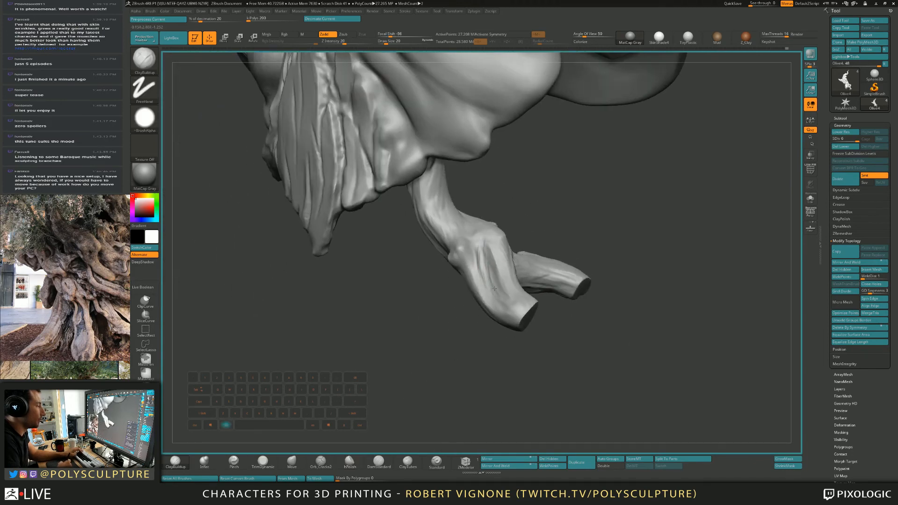
pyautogui.moveTo(495, 288)
pyautogui.mouseDown(button='right')
pyautogui.moveTo(557, 281)
pyautogui.moveTo(528, 261)
pyautogui.moveTo(497, 322)
pyautogui.moveTo(592, 239)
pyautogui.moveTo(641, 276)
pyautogui.mouseUp(button='right')
pyautogui.moveTo(449, 266)
pyautogui.keyDown('alt'); pyautogui.mouseDown(button='right')
pyautogui.moveTo(487, 250)
pyautogui.moveTo(461, 260)
pyautogui.mouseUp(button='right'); pyautogui.keyUp('alt')
pyautogui.press('shift')
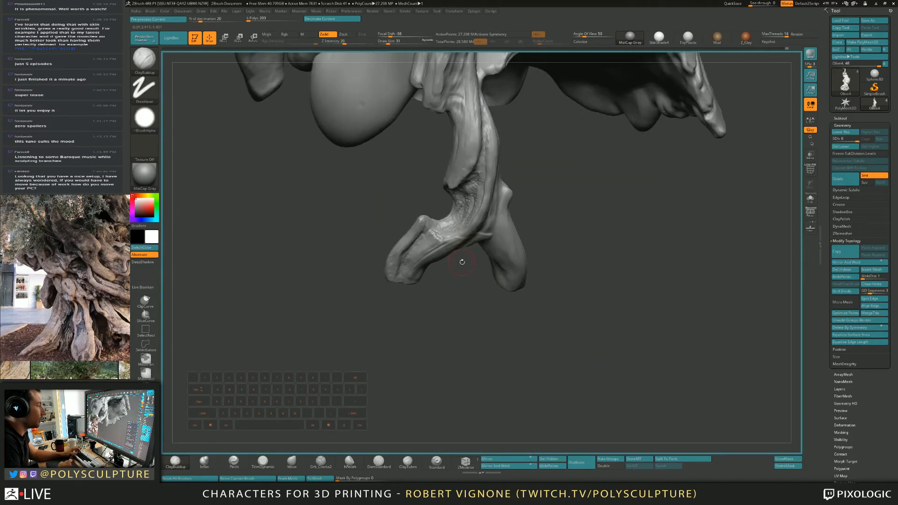
pyautogui.keyDown('shift'); pyautogui.moveTo(448, 238); pyautogui.dragTo(456, 235); pyautogui.keyUp('shift')
pyautogui.moveTo(493, 278); pyautogui.dragTo(482, 231, button='right')
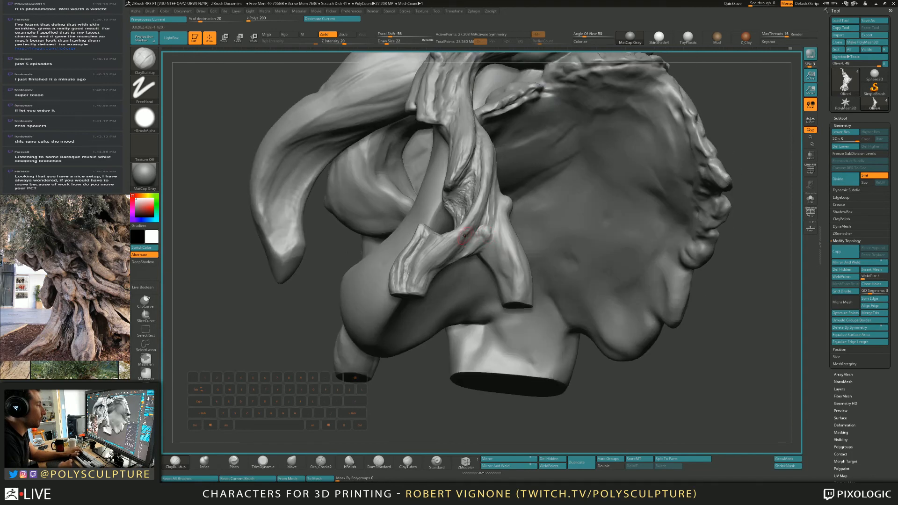
# Step: Deepen the crotch between the forks and raise a ridge along the rear fork's inner edge with ClayBuildup at draw size 32
pyautogui.press('alt')
pyautogui.keyDown('alt'); pyautogui.moveTo(473, 238); pyautogui.dragTo(474, 244); pyautogui.keyUp('alt')
pyautogui.press('alt')
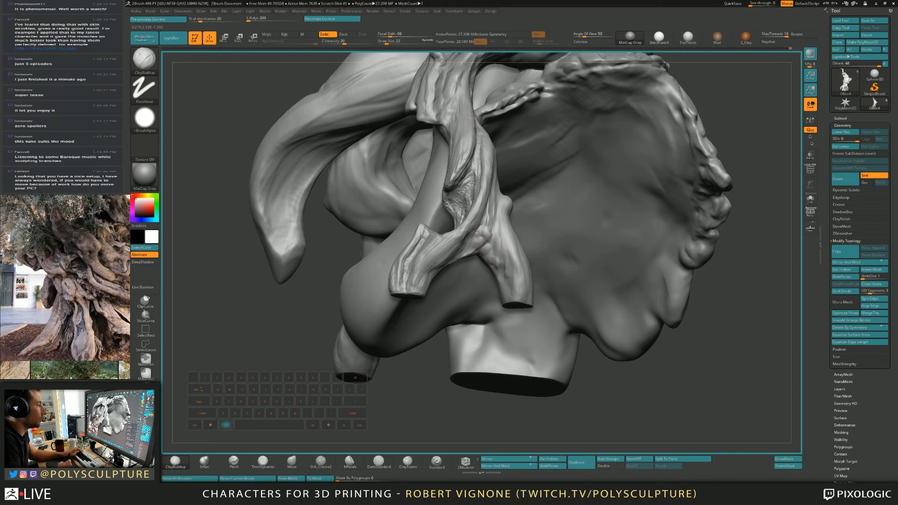
pyautogui.moveTo(511, 294); pyautogui.dragTo(502, 236)
pyautogui.moveTo(501, 230); pyautogui.dragTo(490, 247, button='right')
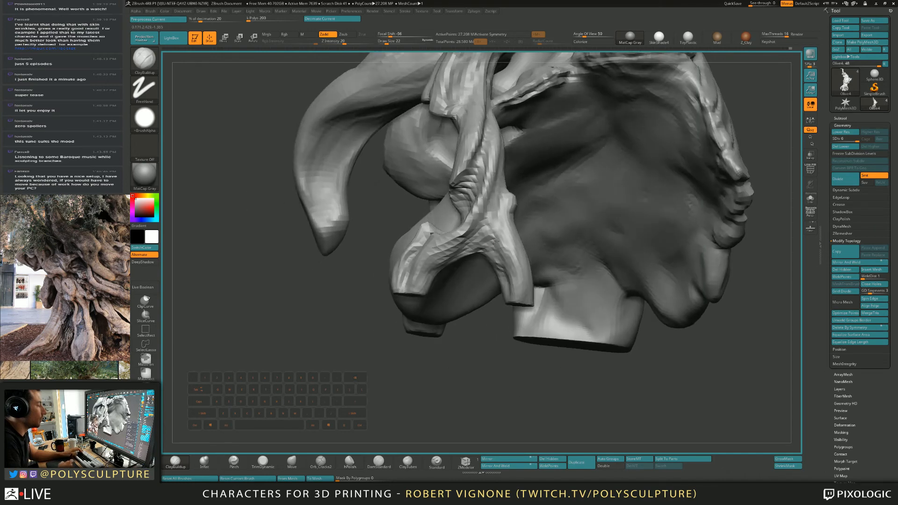
# Step: Flatten the ridge along the rear fork's inner edge with TrimDynamic at draw size 32
pyautogui.press('4')
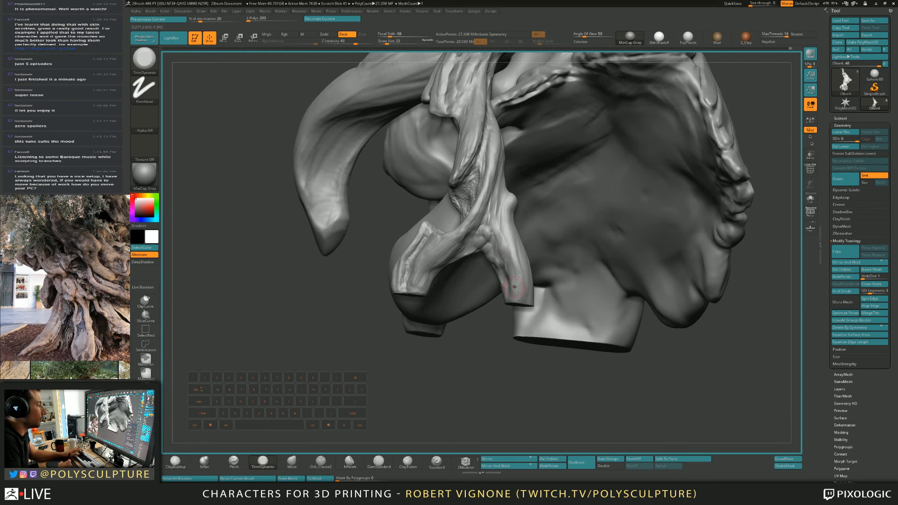
pyautogui.moveTo(501, 232); pyautogui.dragTo(502, 295, button='right')
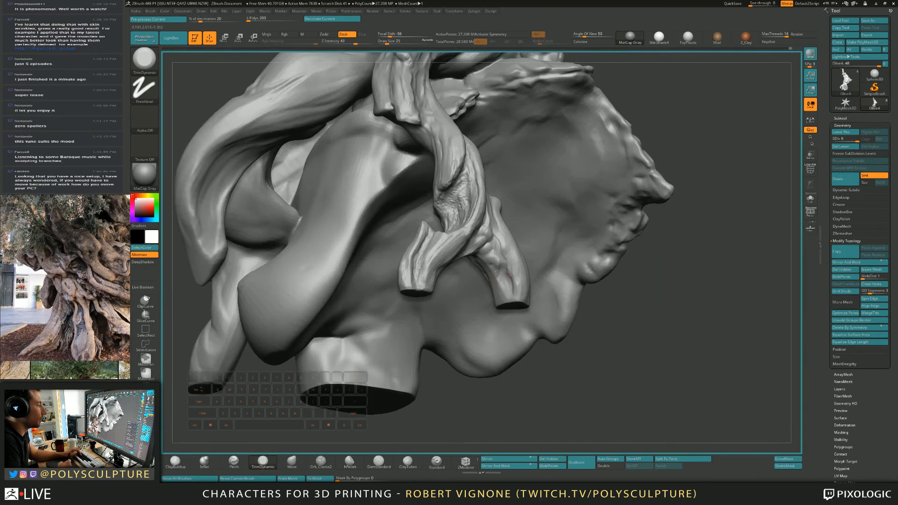
pyautogui.moveTo(493, 231); pyautogui.dragTo(495, 185, button='right')
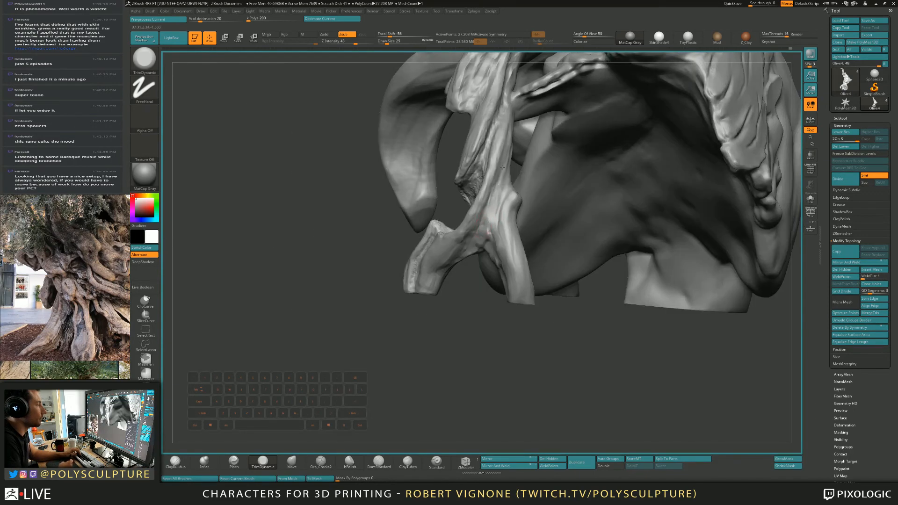
# Step: Carve lengthwise grooves up the branch above the two forks with ClayBuildup
pyautogui.press('1')
pyautogui.keyDown('alt'); pyautogui.moveTo(494, 199); pyautogui.dragTo(498, 171); pyautogui.keyUp('alt')
pyautogui.moveTo(504, 161); pyautogui.dragTo(475, 163, button='right')
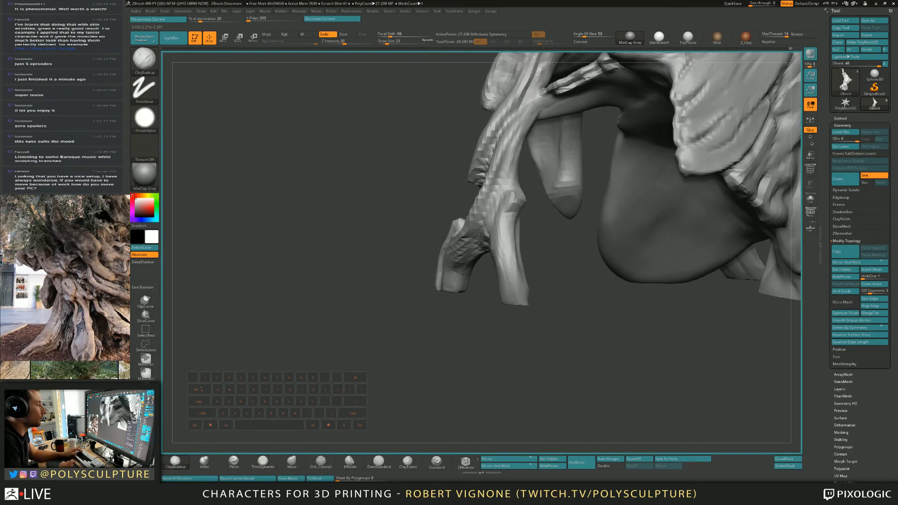
pyautogui.keyDown('alt'); pyautogui.moveTo(489, 196); pyautogui.dragTo(518, 130); pyautogui.keyUp('alt')
pyautogui.moveTo(504, 183)
pyautogui.keyDown('alt'); pyautogui.mouseDown()
pyautogui.moveTo(520, 127)
pyautogui.moveTo(511, 142)
pyautogui.mouseUp(); pyautogui.keyUp('alt')
pyautogui.moveTo(496, 162); pyautogui.dragTo(537, 164, button='right')
# Step: Add a fine grain ridge running up the branch from the crotch with ClayBuildup at draw size 17
pyautogui.press('s')
pyautogui.moveTo(485, 201); pyautogui.dragTo(506, 125)
pyautogui.moveTo(497, 143)
pyautogui.mouseDown(button='right')
pyautogui.moveTo(523, 150)
pyautogui.moveTo(497, 163)
pyautogui.moveTo(495, 193)
pyautogui.mouseUp(button='right')
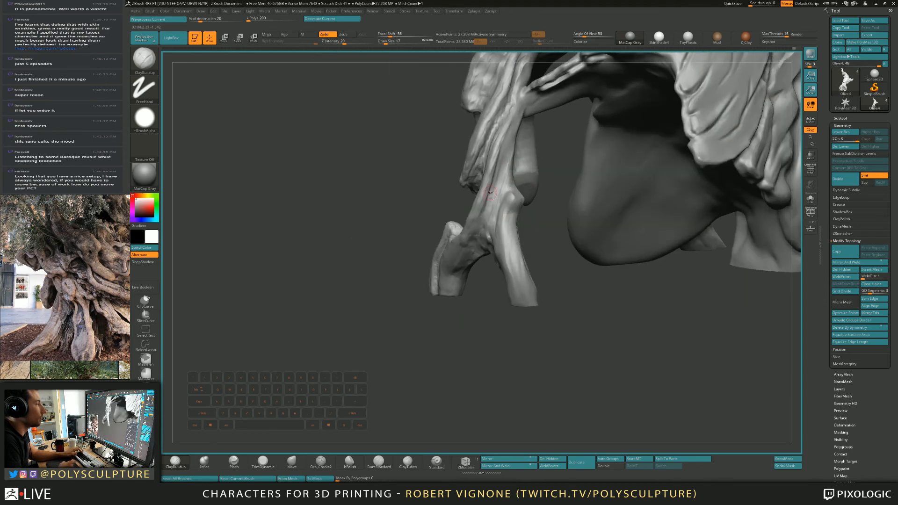
pyautogui.moveTo(483, 226)
pyautogui.keyDown('alt'); pyautogui.mouseDown(button='right')
pyautogui.moveTo(483, 239)
pyautogui.moveTo(501, 238)
pyautogui.mouseUp(button='right'); pyautogui.keyUp('alt')
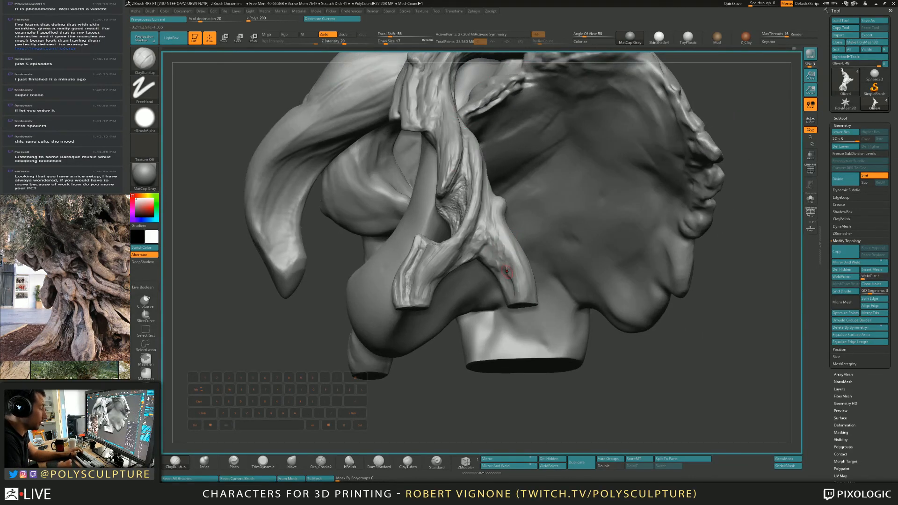
# Step: Carve pits and short cracks into the rear fork's inner face with ClayBuildup at draw size 20
pyautogui.moveTo(506, 271); pyautogui.dragTo(507, 278, button='right')
pyautogui.moveTo(501, 276); pyautogui.dragTo(501, 283)
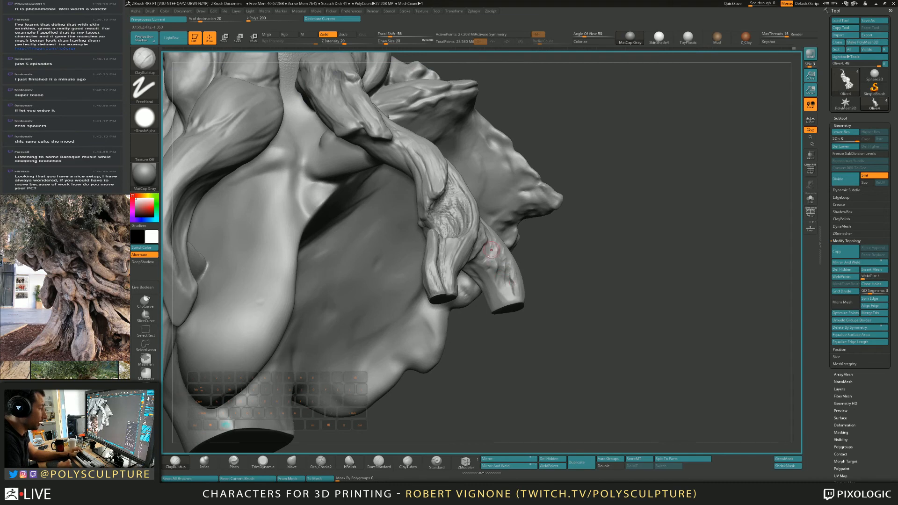
pyautogui.keyDown('alt'); pyautogui.moveTo(486, 253); pyautogui.dragTo(495, 288); pyautogui.keyUp('alt')
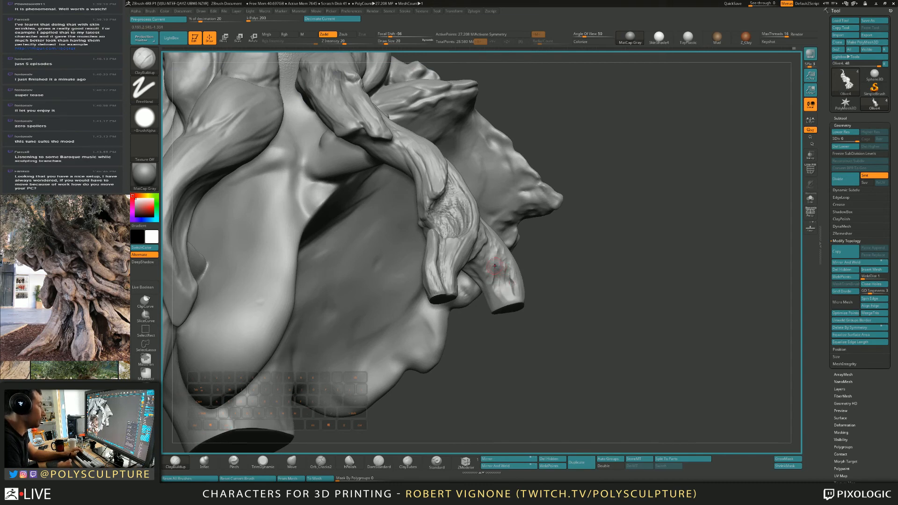
pyautogui.moveTo(498, 261); pyautogui.dragTo(489, 268, button='right')
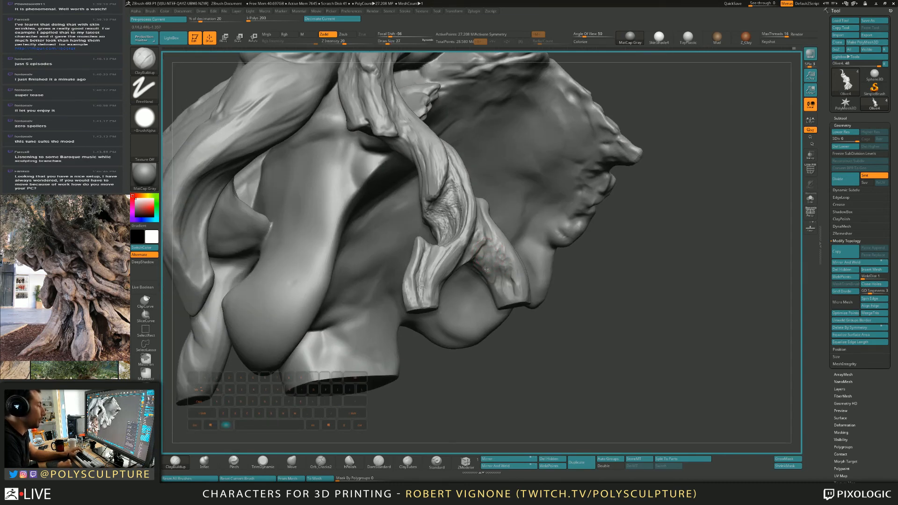
# Step: Carve further along the rear fork's inner edge below the crotch and add a ridge down its outer side with ClayBuildup
pyautogui.keyDown('alt'); pyautogui.moveTo(488, 256); pyautogui.dragTo(492, 274); pyautogui.keyUp('alt')
pyautogui.moveTo(499, 257); pyautogui.dragTo(487, 243, button='right')
pyautogui.press('s')
pyautogui.keyDown('alt'); pyautogui.moveTo(495, 252); pyautogui.dragTo(505, 262); pyautogui.keyUp('alt')
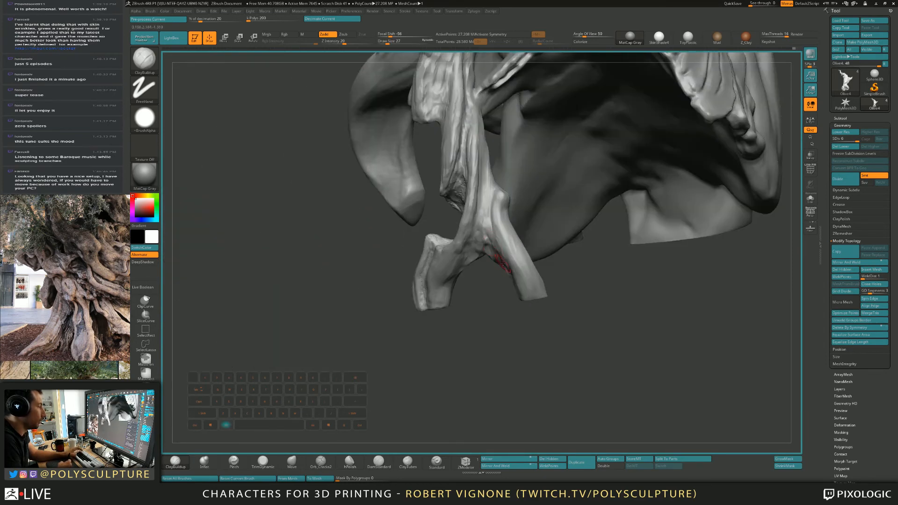
pyautogui.moveTo(506, 261); pyautogui.dragTo(496, 217, button='right')
pyautogui.moveTo(499, 198); pyautogui.dragTo(511, 255)
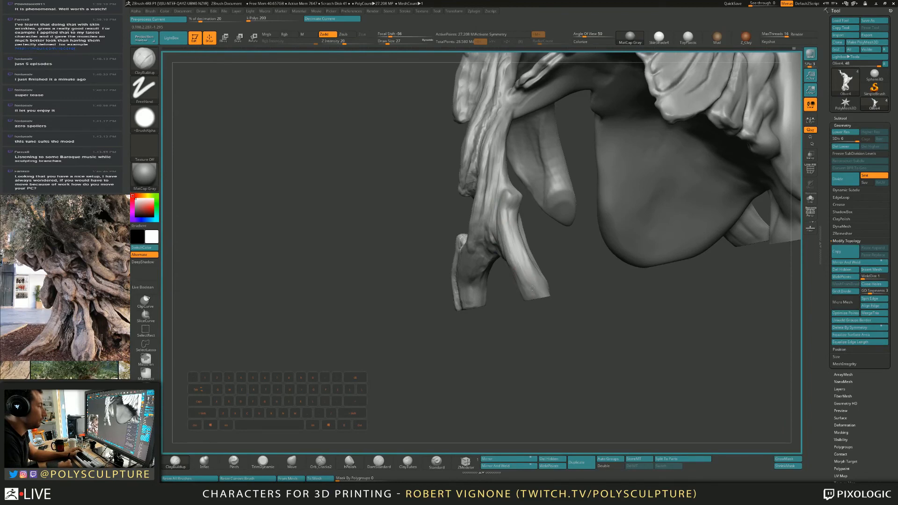
# Step: Flatten the rear fork's outer ridge and the branch surface above it with TrimDynamic
pyautogui.press('b')
pyautogui.press('t')
pyautogui.press('d')
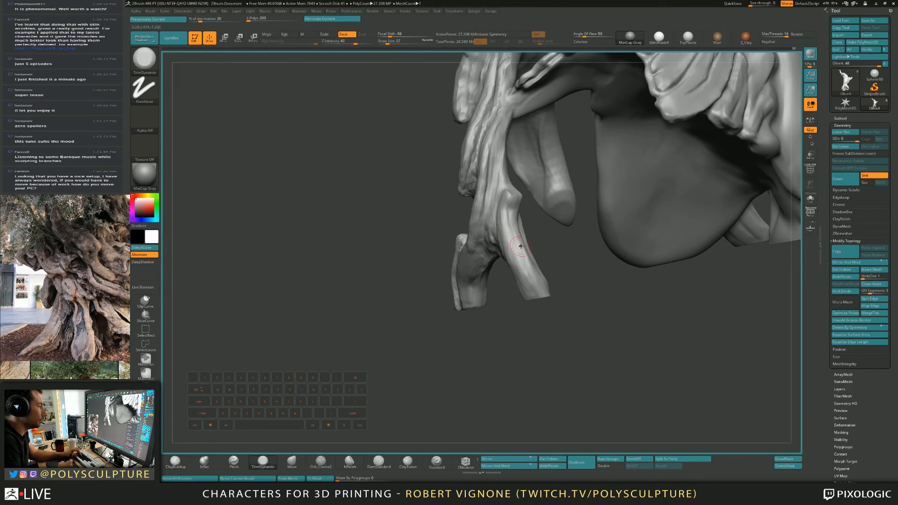
pyautogui.press('s')
pyautogui.moveTo(520, 246); pyautogui.dragTo(491, 155, button='right')
pyautogui.click(512, 210)
pyautogui.moveTo(490, 152); pyautogui.dragTo(471, 255)
pyautogui.moveTo(473, 255); pyautogui.dragTo(518, 209, button='right')
pyautogui.press('s')
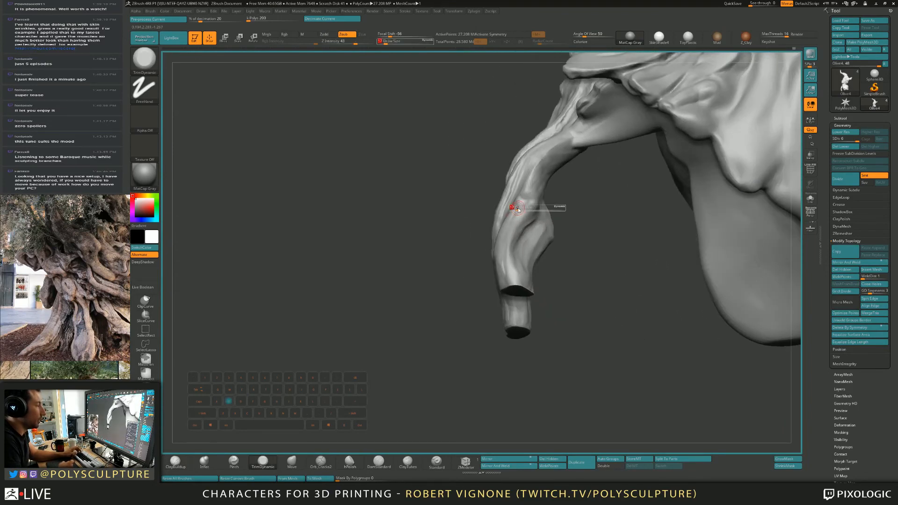
# Step: Adjust the shape of the bump at the top of the rear fork with the Move brush
pyautogui.press('b')
pyautogui.press('m')
pyautogui.press('v')
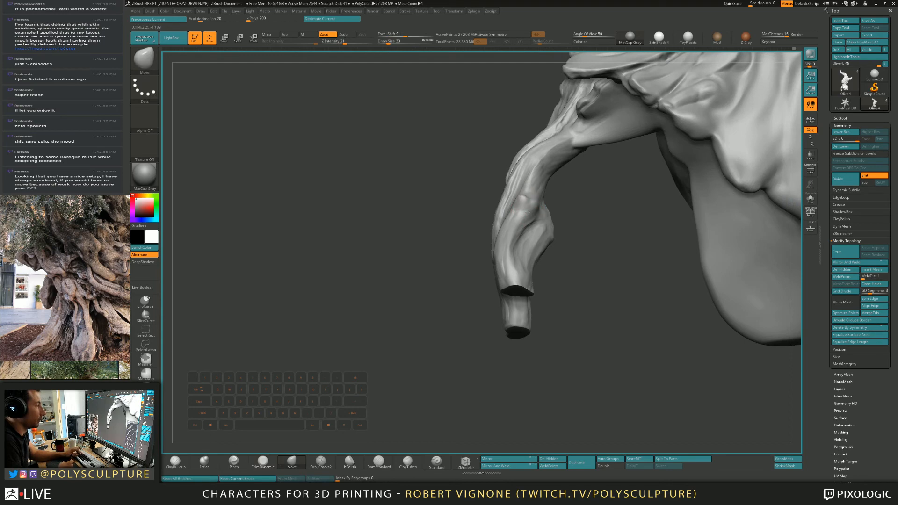
pyautogui.moveTo(528, 213)
pyautogui.mouseDown(button='right')
pyautogui.moveTo(510, 208)
pyautogui.moveTo(524, 194)
pyautogui.moveTo(535, 204)
pyautogui.mouseUp(button='right')
# Step: Sculpt a knot at the top of the rear fork with ClayBuildup at varied draw sizes, carving into its centre and edge
pyautogui.press('b')
pyautogui.press('c')
pyautogui.press('b')
pyautogui.press('s')
pyautogui.click(512, 206)
pyautogui.press('s')
pyautogui.click(522, 202)
pyautogui.press('s')
pyautogui.click(534, 203)
pyautogui.keyDown('alt'); pyautogui.moveTo(536, 196); pyautogui.dragTo(540, 205); pyautogui.keyUp('alt')
pyautogui.moveTo(537, 205); pyautogui.dragTo(510, 232, button='right')
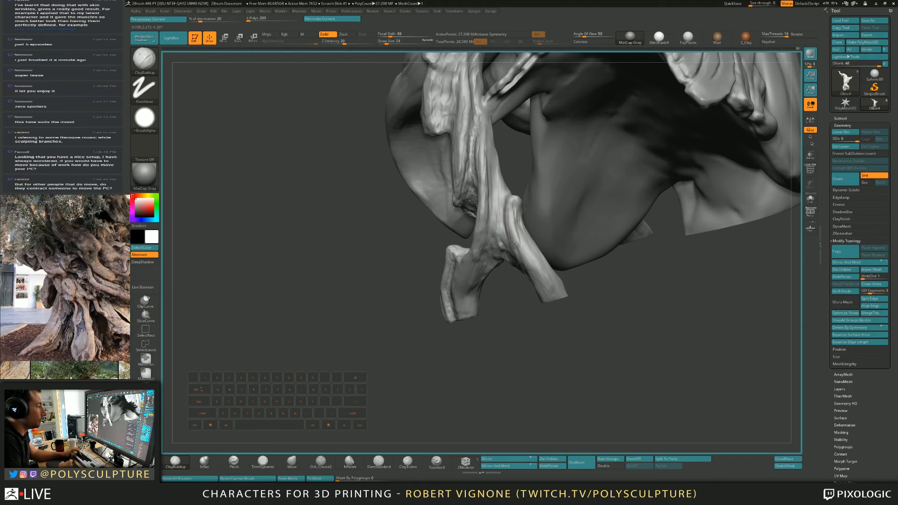
# Step: Refine the rear fork's inner ridges with ClayBuildup and TrimDynamic at draw size 14
pyautogui.moveTo(518, 234)
pyautogui.mouseDown(button='right')
pyautogui.moveTo(525, 249)
pyautogui.moveTo(506, 233)
pyautogui.moveTo(519, 223)
pyautogui.moveTo(514, 209)
pyautogui.mouseUp(button='right')
pyautogui.press('4')
pyautogui.moveTo(529, 264); pyautogui.dragTo(516, 267, button='right')
pyautogui.press('1')
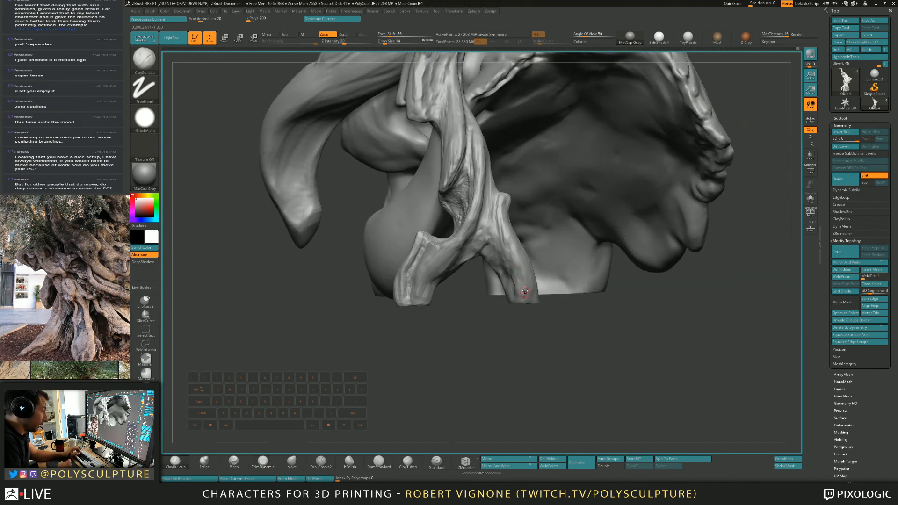
pyautogui.press('4')
pyautogui.moveTo(522, 292); pyautogui.dragTo(501, 211, button='right')
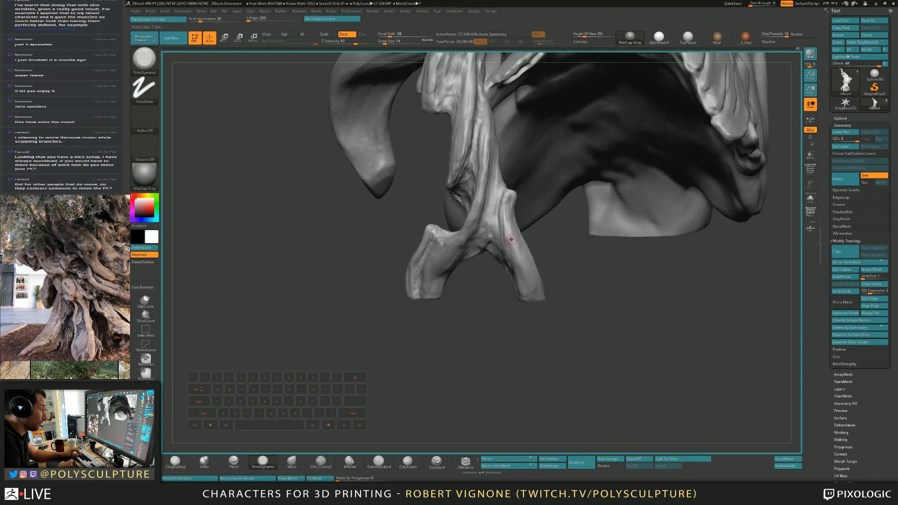
# Step: Detail the grooves just below the rear fork's knot with ClayBuildup and flatten their ridges with TrimDynamic at draw size 17
pyautogui.press('1')
pyautogui.press('4')
pyautogui.moveTo(504, 218); pyautogui.dragTo(507, 233)
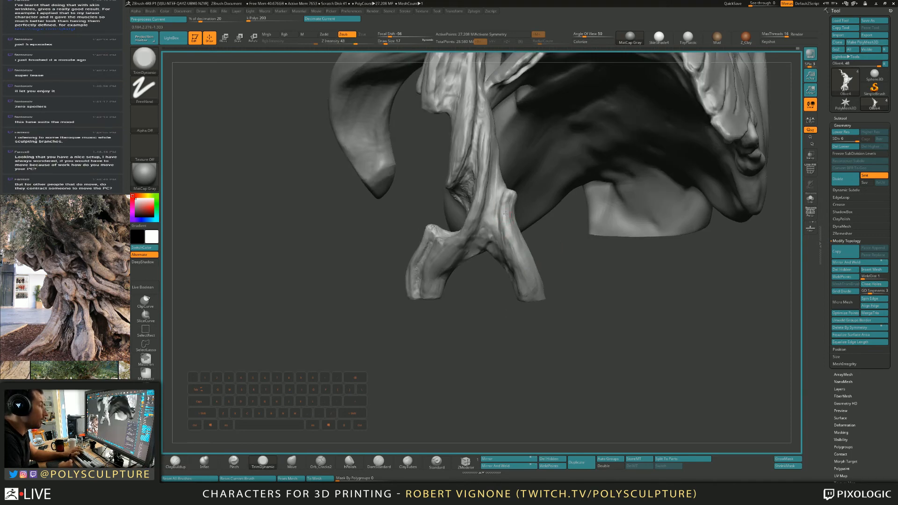
pyautogui.press('1')
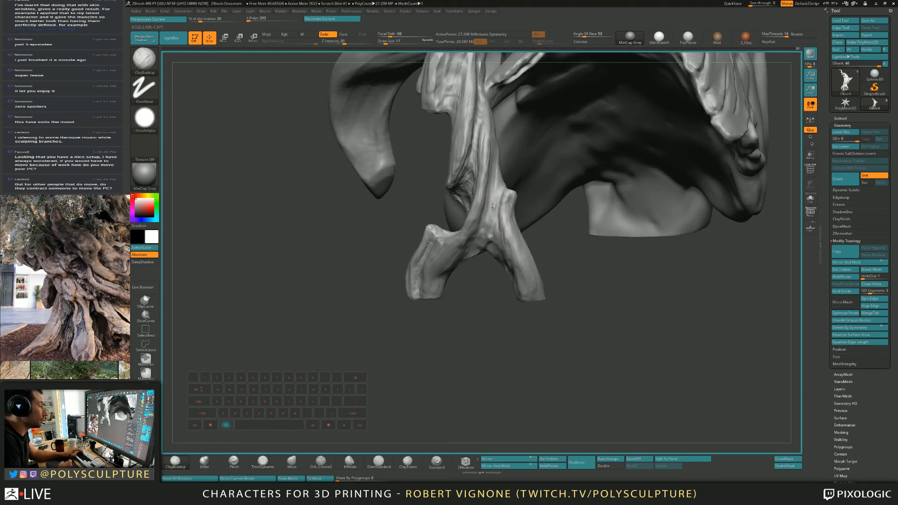
pyautogui.moveTo(492, 206)
pyautogui.mouseDown(button='right')
pyautogui.moveTo(490, 214)
pyautogui.moveTo(492, 172)
pyautogui.mouseUp(button='right')
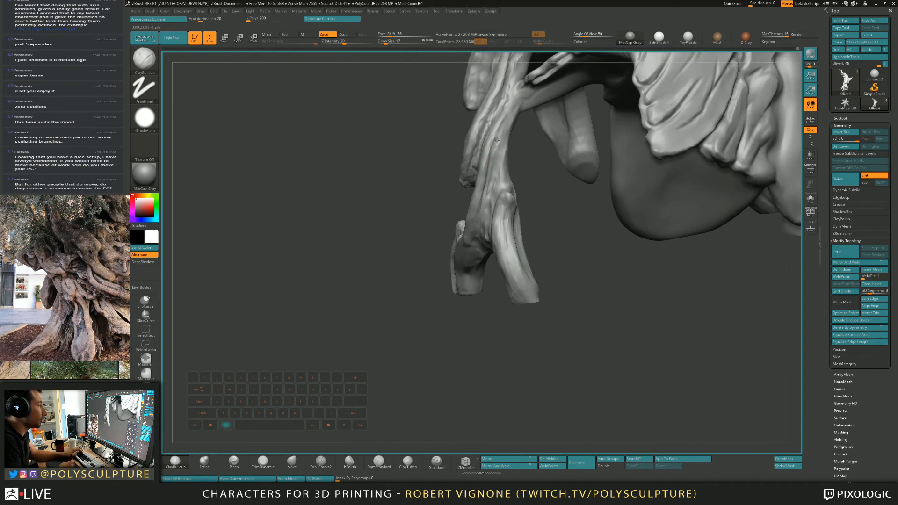
# Step: Add lengthwise grain strokes down the rear fork's outer side with ClayBuildup, raising the draw size to 23
pyautogui.moveTo(504, 113); pyautogui.dragTo(502, 209, button='right')
pyautogui.press('s')
pyautogui.click(498, 244)
pyautogui.press('1')
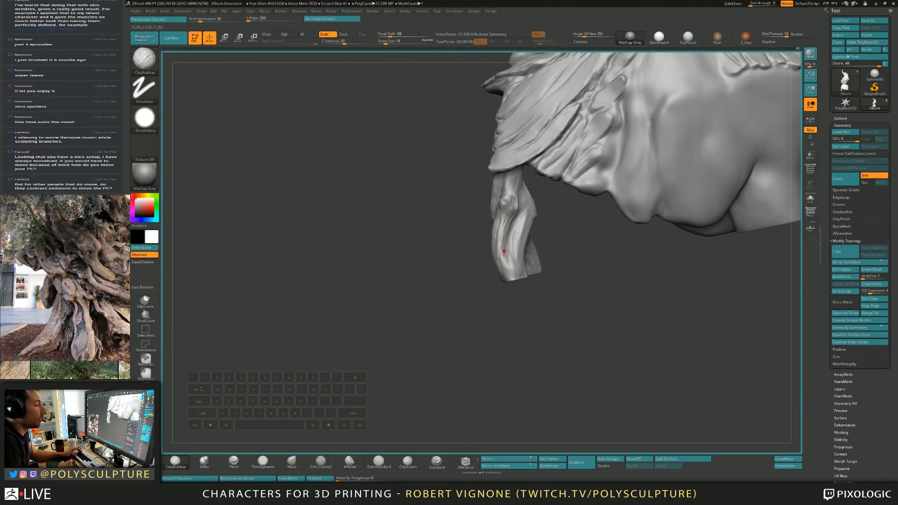
pyautogui.moveTo(515, 213)
pyautogui.mouseDown(button='right')
pyautogui.moveTo(528, 218)
pyautogui.moveTo(505, 220)
pyautogui.moveTo(527, 222)
pyautogui.moveTo(489, 219)
pyautogui.mouseUp(button='right')
pyautogui.press('s')
pyautogui.click(494, 227)
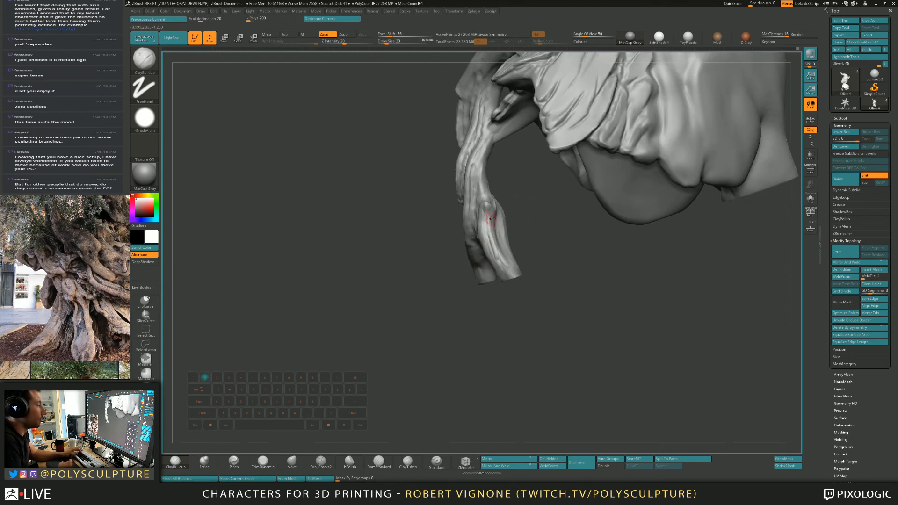
# Step: Flatten the new grain strokes near the rear fork's lower end with TrimDynamic
pyautogui.press('b')
pyautogui.press('t')
pyautogui.press('d')
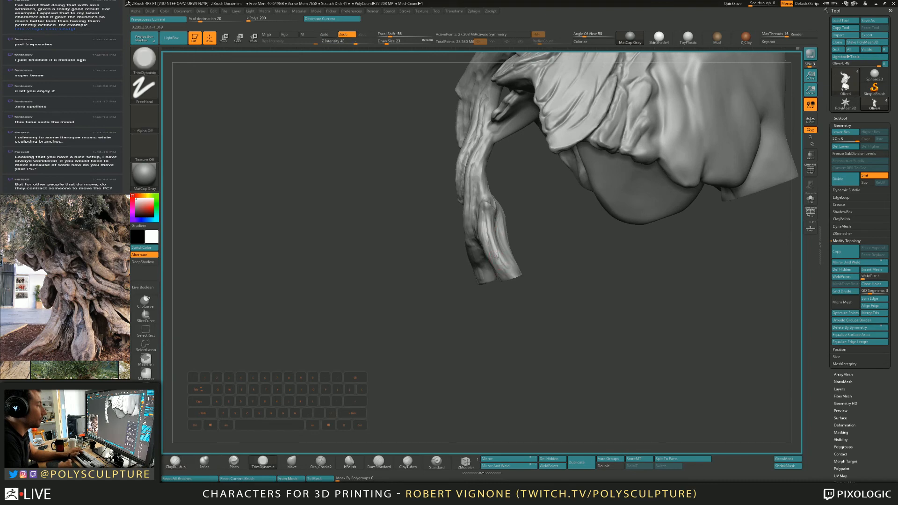
pyautogui.press('s')
pyautogui.click(499, 261)
pyautogui.moveTo(505, 270)
pyautogui.mouseDown(button='right')
pyautogui.moveTo(497, 270)
pyautogui.moveTo(499, 254)
pyautogui.moveTo(512, 244)
pyautogui.mouseUp(button='right')
# Step: Carve lengthwise grooves into the rear fork's back side with ClayBuildup at draw size 27
pyautogui.press('b')
pyautogui.press('c')
pyautogui.press('b')
pyautogui.press('s')
pyautogui.click(502, 269)
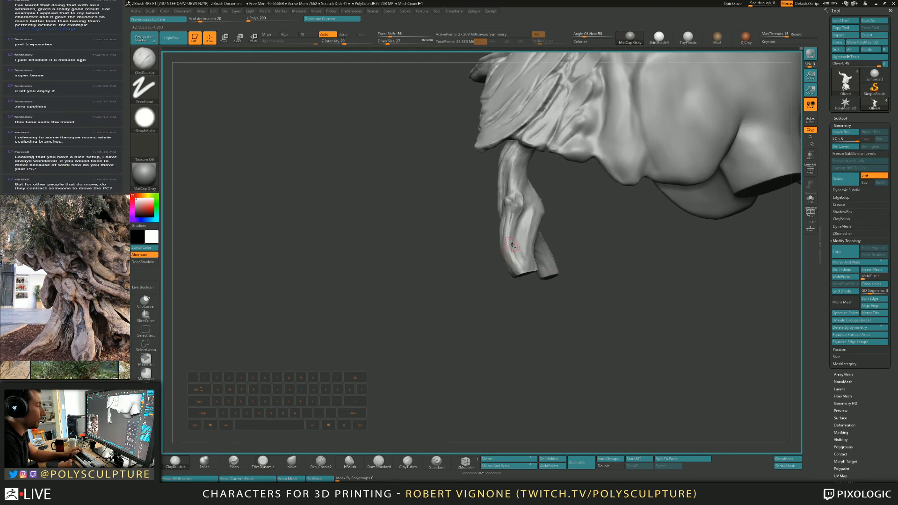
pyautogui.moveTo(512, 244)
pyautogui.keyDown('alt'); pyautogui.mouseDown()
pyautogui.moveTo(519, 261)
pyautogui.moveTo(526, 229)
pyautogui.mouseUp(); pyautogui.keyUp('alt')
pyautogui.moveTo(527, 227); pyautogui.dragTo(517, 234, button='right')
pyautogui.moveTo(519, 261)
pyautogui.keyDown('alt'); pyautogui.mouseDown()
pyautogui.moveTo(526, 233)
pyautogui.moveTo(526, 255)
pyautogui.mouseUp(); pyautogui.keyUp('alt')
# Step: Flatten the rear fork's back ridges with TrimDynamic and cut a deeper groove below the branching with ClayBuildup
pyautogui.press('4')
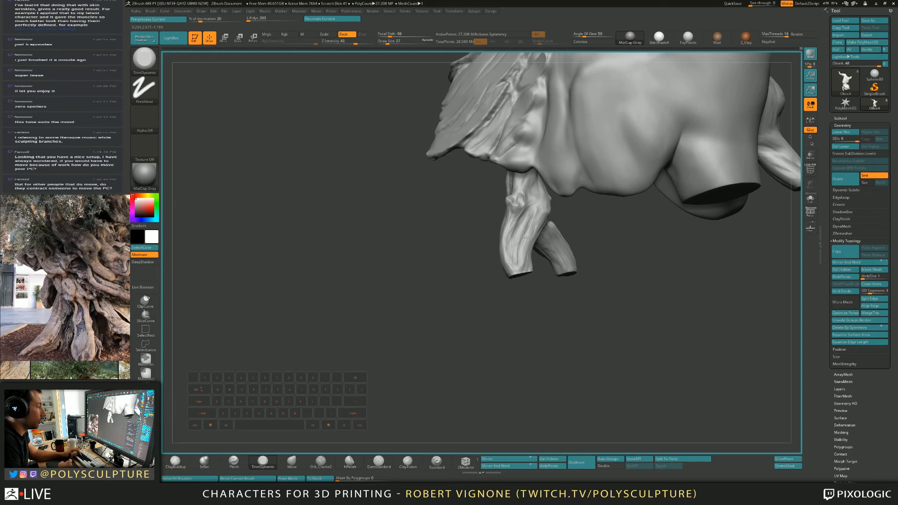
pyautogui.moveTo(538, 203); pyautogui.dragTo(526, 224)
pyautogui.moveTo(525, 224); pyautogui.dragTo(535, 209, button='right')
pyautogui.press('1')
pyautogui.keyDown('alt'); pyautogui.moveTo(527, 197); pyautogui.dragTo(528, 234); pyautogui.keyUp('alt')
pyautogui.moveTo(528, 190)
pyautogui.mouseDown(button='right')
pyautogui.moveTo(512, 204)
pyautogui.moveTo(502, 202)
pyautogui.moveTo(507, 192)
pyautogui.moveTo(491, 200)
pyautogui.moveTo(512, 201)
pyautogui.moveTo(523, 217)
pyautogui.mouseUp(button='right')
# Step: Trim the knot on the rear fork's side into sharper planes with TrimDynamic at draw size 14
pyautogui.press('4')
pyautogui.press('5')
pyautogui.press('4')
pyautogui.press('5')
pyautogui.press('4')
pyautogui.press('s')
pyautogui.moveTo(517, 209); pyautogui.dragTo(515, 210)
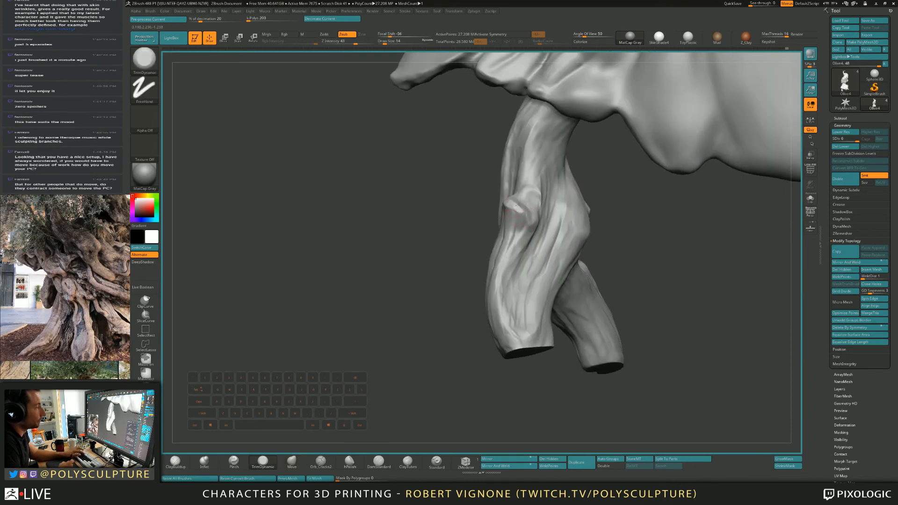
pyautogui.moveTo(525, 217); pyautogui.dragTo(487, 111, button='right')
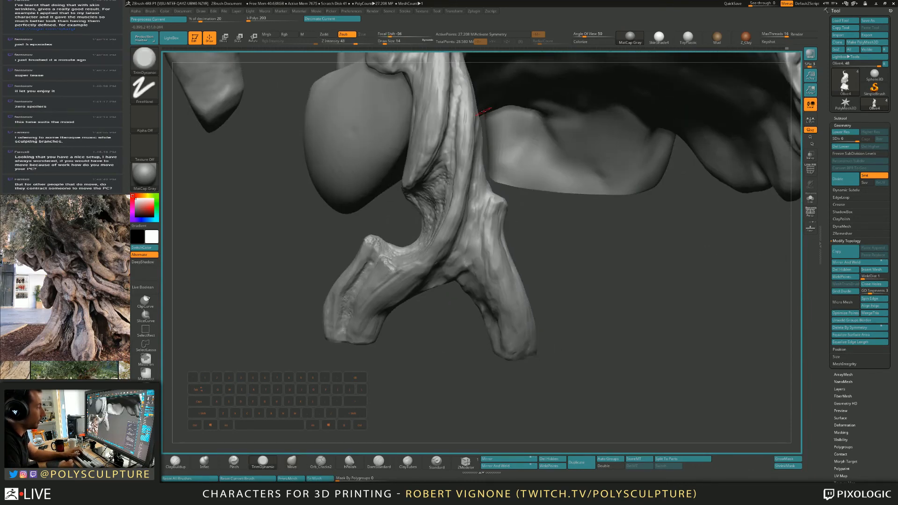
# Step: Cut fine cracks around the rear fork's upper knot with the Orb_Cracks brush at small draw sizes
pyautogui.click(321, 462)
pyautogui.press('s')
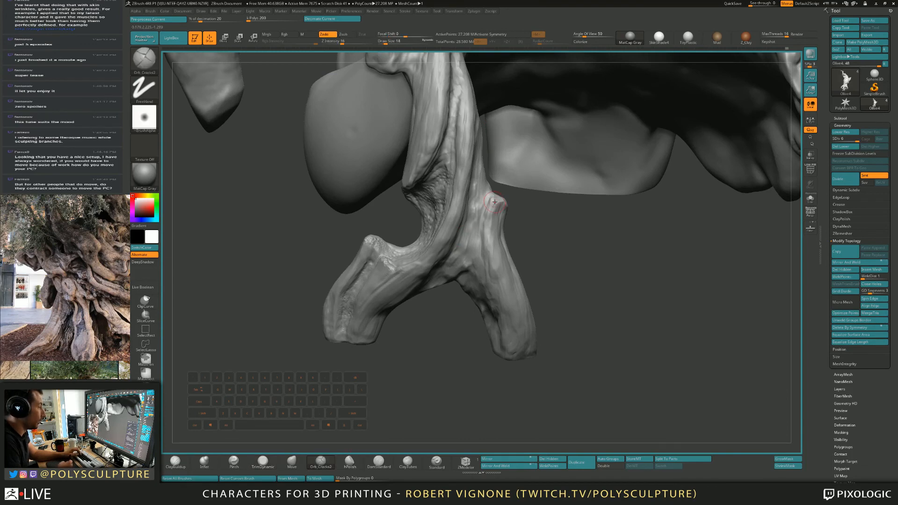
pyautogui.moveTo(495, 198); pyautogui.dragTo(489, 205, button='right')
pyautogui.press('s')
pyautogui.moveTo(487, 204); pyautogui.dragTo(490, 205)
pyautogui.moveTo(479, 228); pyautogui.dragTo(484, 210, button='right')
pyautogui.press('s')
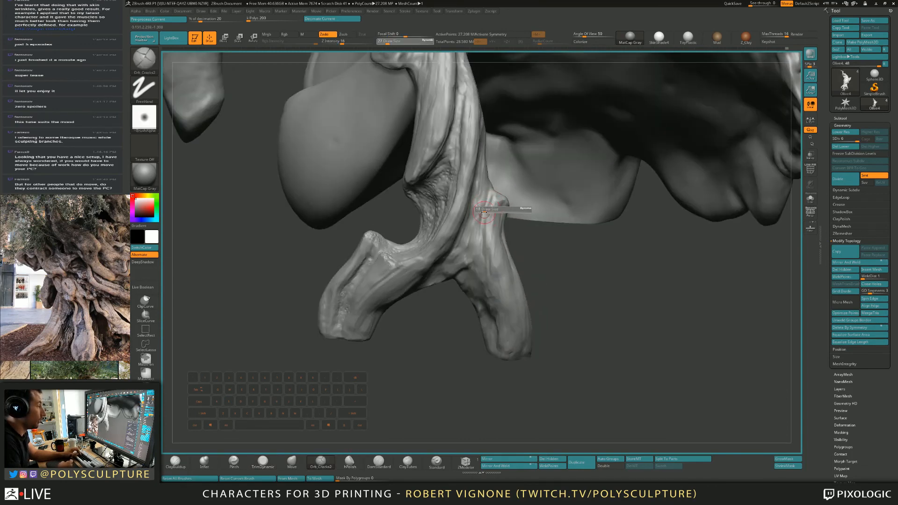
pyautogui.moveTo(484, 208); pyautogui.dragTo(482, 208)
pyautogui.moveTo(498, 198)
pyautogui.mouseDown(button='right')
pyautogui.moveTo(487, 190)
pyautogui.moveTo(505, 182)
pyautogui.moveTo(516, 224)
pyautogui.moveTo(524, 215)
pyautogui.mouseUp(button='right')
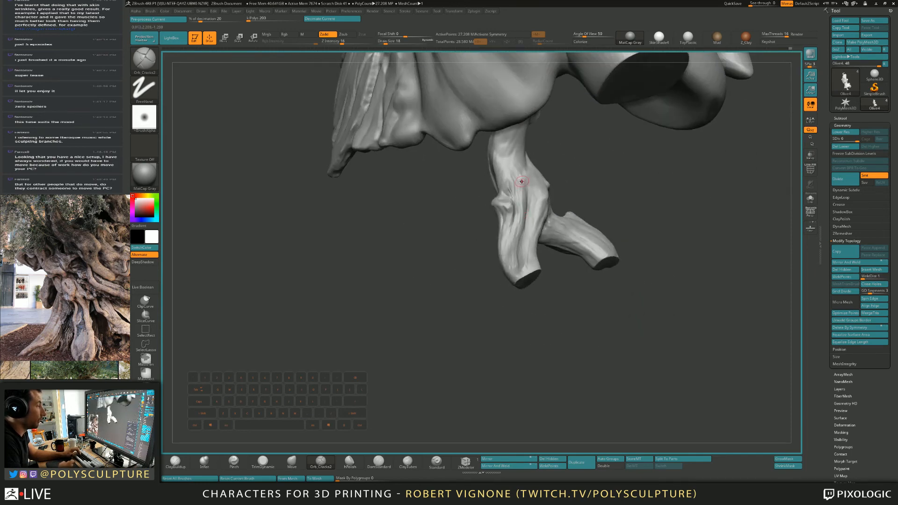
# Step: Extend cracks along the grooves of the rear fork's back with the Orb_Cracks brush at larger draw sizes
pyautogui.press('s')
pyautogui.moveTo(519, 186); pyautogui.dragTo(521, 186)
pyautogui.moveTo(516, 178); pyautogui.dragTo(522, 250, button='right')
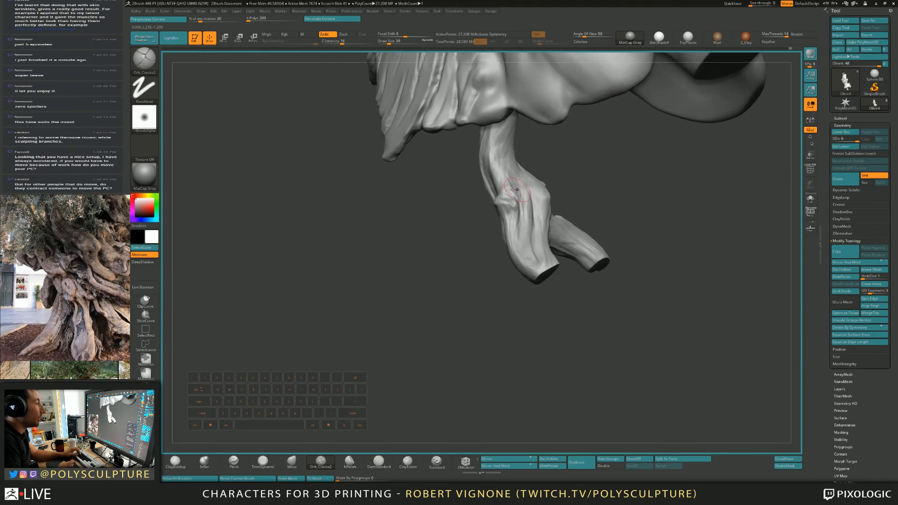
pyautogui.press('s')
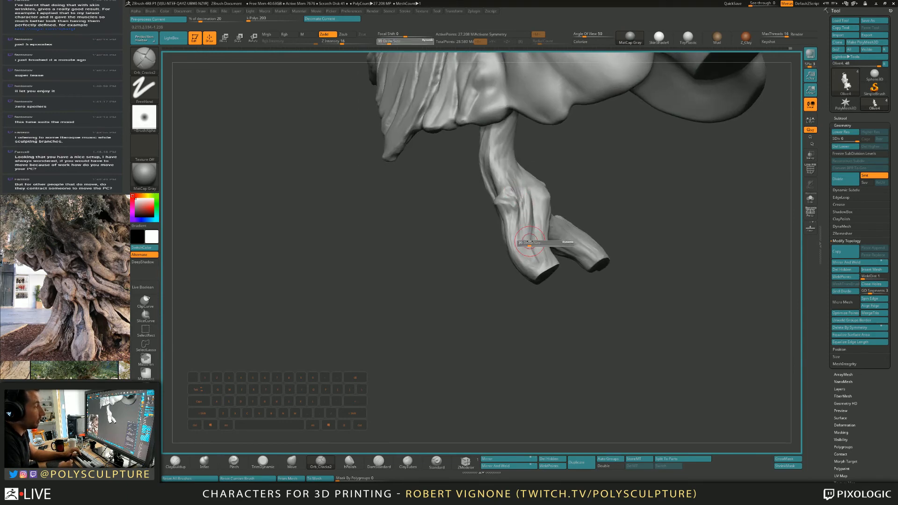
pyautogui.moveTo(528, 243); pyautogui.dragTo(525, 242)
pyautogui.moveTo(525, 187); pyautogui.dragTo(525, 225, button='right')
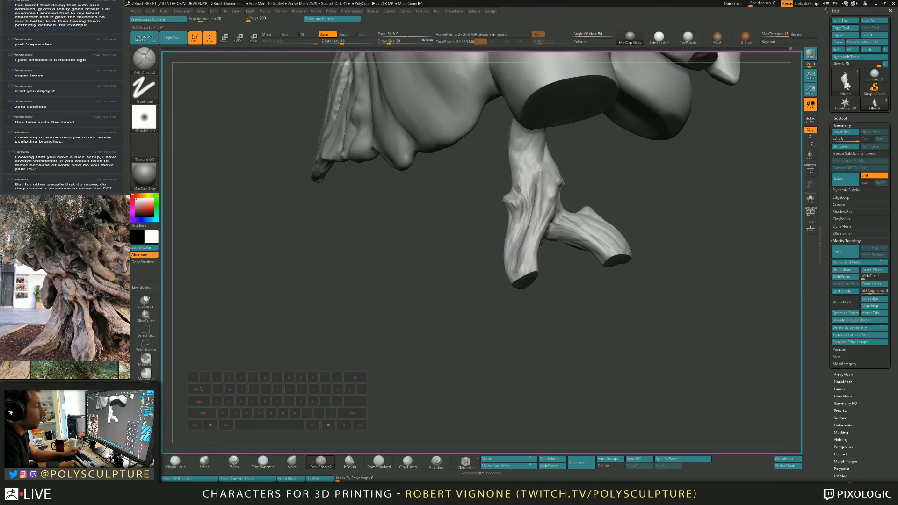
pyautogui.moveTo(541, 172)
pyautogui.mouseDown(button='right')
pyautogui.moveTo(547, 184)
pyautogui.moveTo(563, 151)
pyautogui.moveTo(538, 207)
pyautogui.mouseUp(button='right')
# Step: Add grain to the smooth branch section above the fork with ClayBuildup and flatten it with TrimDynamic
pyautogui.press('b')
pyautogui.press('c')
pyautogui.press('b')
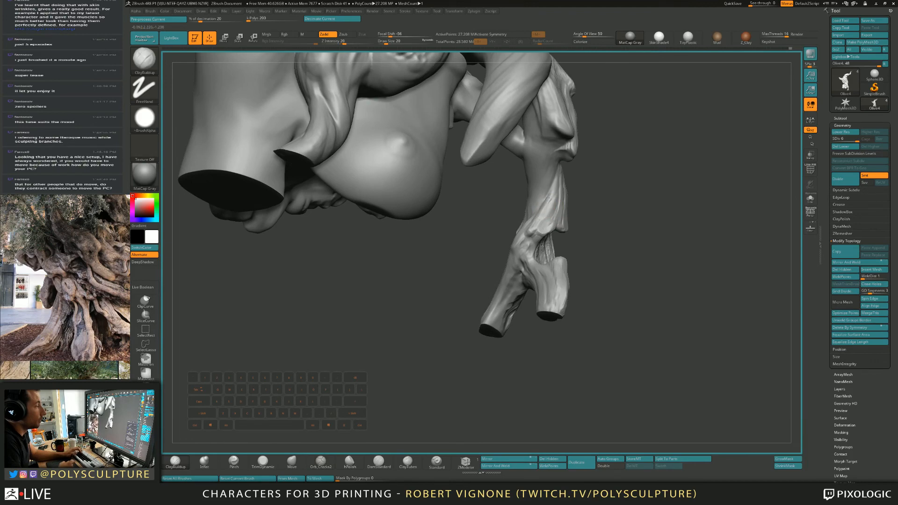
pyautogui.moveTo(551, 192); pyautogui.dragTo(541, 216)
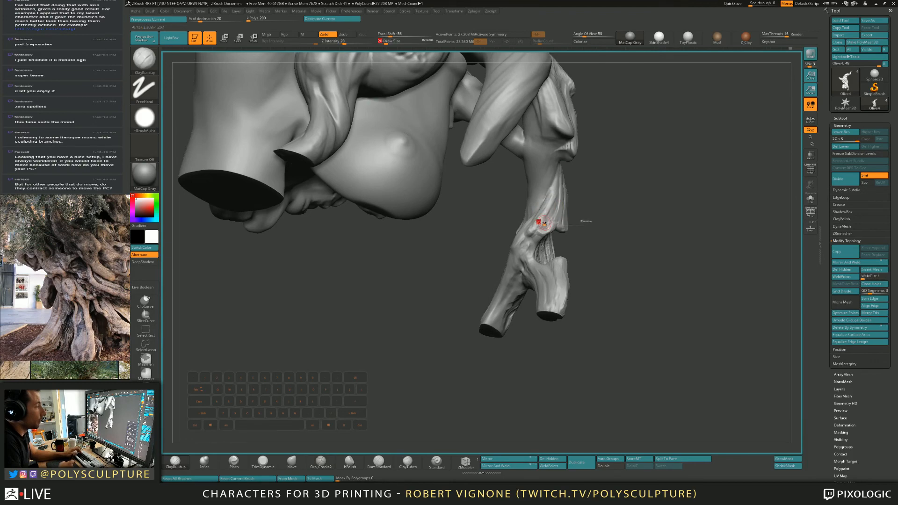
pyautogui.press('b')
pyautogui.press('t')
pyautogui.press('d')
pyautogui.moveTo(552, 197); pyautogui.dragTo(533, 156, button='right')
# Step: Run lengthwise ClayBuildup strokes at draw size 27 along the branch's back above the fork and flatten them with TrimDynamic
pyautogui.press('b')
pyautogui.press('c')
pyautogui.press('b')
pyautogui.press('s')
pyautogui.moveTo(531, 157); pyautogui.dragTo(517, 205)
pyautogui.moveTo(509, 202)
pyautogui.mouseDown(button='right')
pyautogui.moveTo(520, 194)
pyautogui.moveTo(508, 191)
pyautogui.mouseUp(button='right')
pyautogui.moveTo(525, 175); pyautogui.dragTo(525, 205)
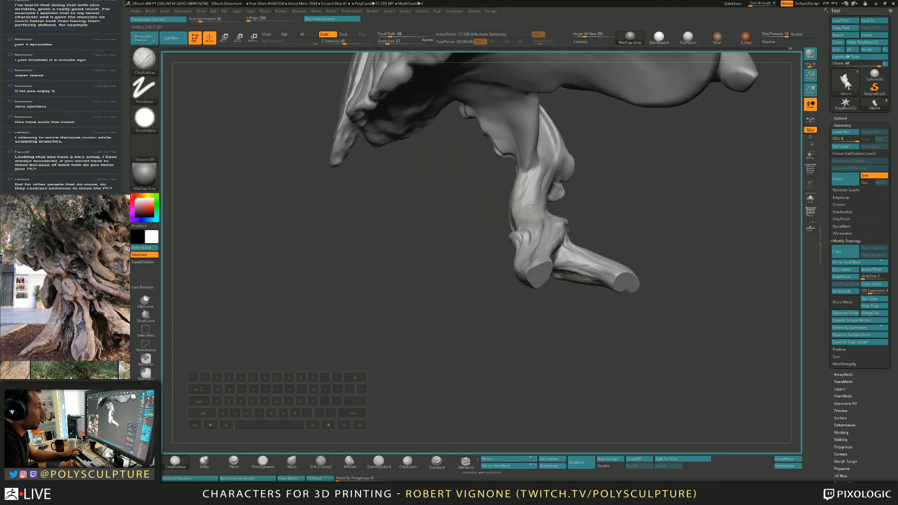
pyautogui.moveTo(545, 173)
pyautogui.mouseDown(button='right')
pyautogui.moveTo(549, 166)
pyautogui.moveTo(565, 180)
pyautogui.mouseUp(button='right')
pyautogui.press('b')
pyautogui.press('t')
pyautogui.press('d')
pyautogui.keyDown('shift'); pyautogui.moveTo(566, 172); pyautogui.dragTo(545, 202); pyautogui.keyUp('shift')
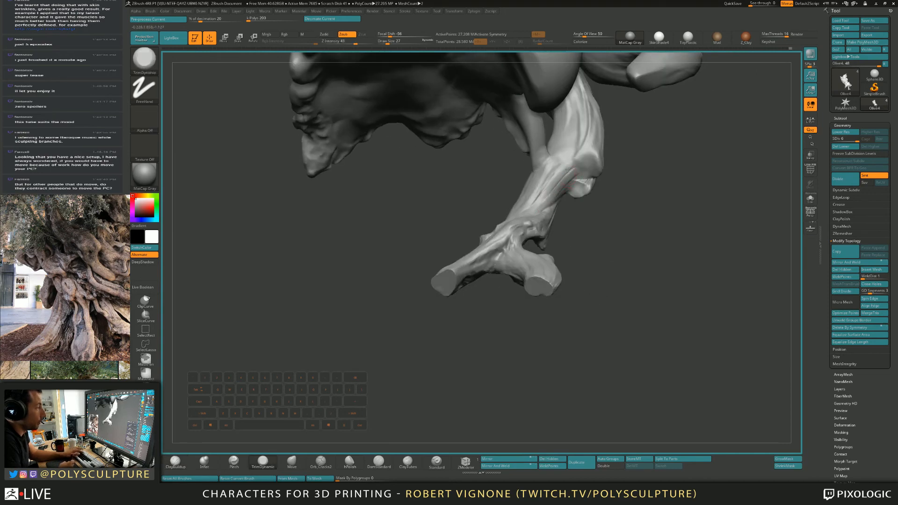
# Step: Build up grain where the upper root overlaps the forked branch with ClayBuildup at draw size 22
pyautogui.keyDown('alt'); pyautogui.moveTo(564, 153); pyautogui.dragTo(534, 233, button='right'); pyautogui.keyUp('alt')
pyautogui.moveTo(534, 233)
pyautogui.mouseDown(button='right')
pyautogui.moveTo(572, 149)
pyautogui.moveTo(550, 240)
pyautogui.mouseUp(button='right')
pyautogui.press('1')
pyautogui.press('s')
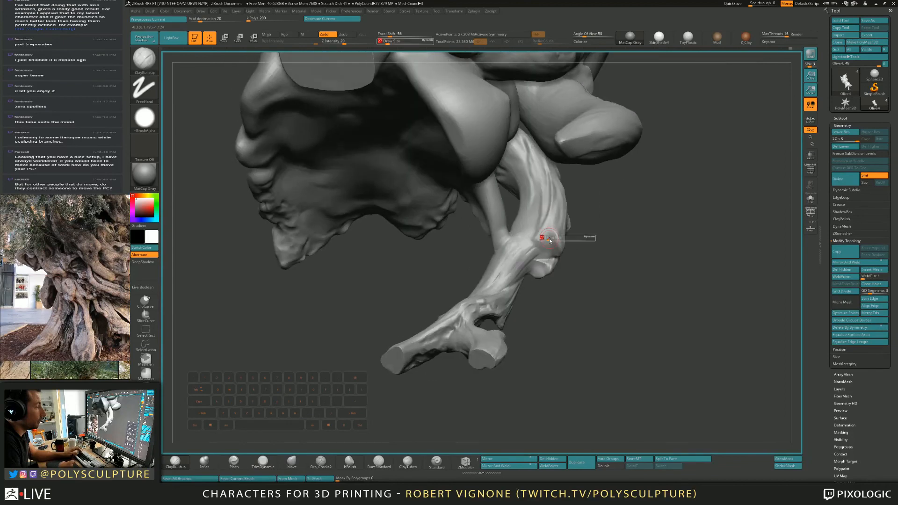
pyautogui.moveTo(549, 241)
pyautogui.mouseDown()
pyautogui.moveTo(542, 241)
pyautogui.moveTo(554, 243)
pyautogui.mouseUp()
pyautogui.press('s')
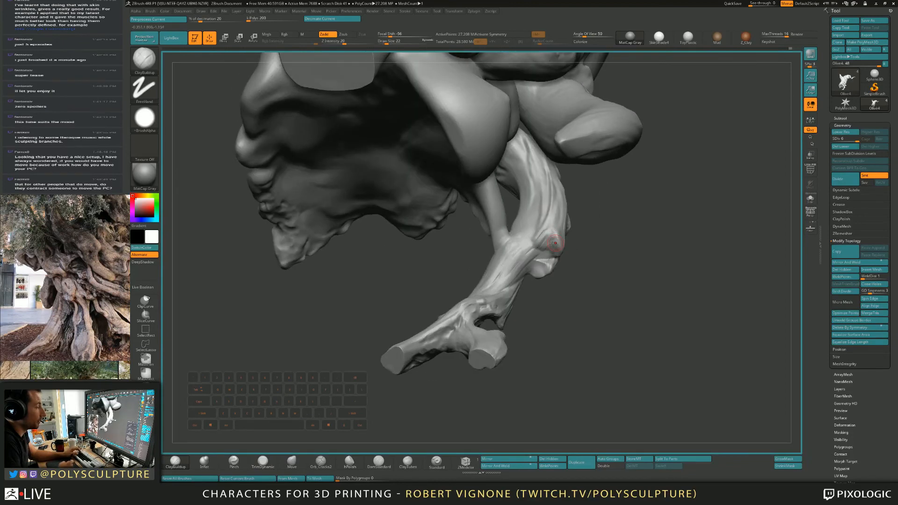
pyautogui.moveTo(553, 242); pyautogui.dragTo(544, 258, button='right')
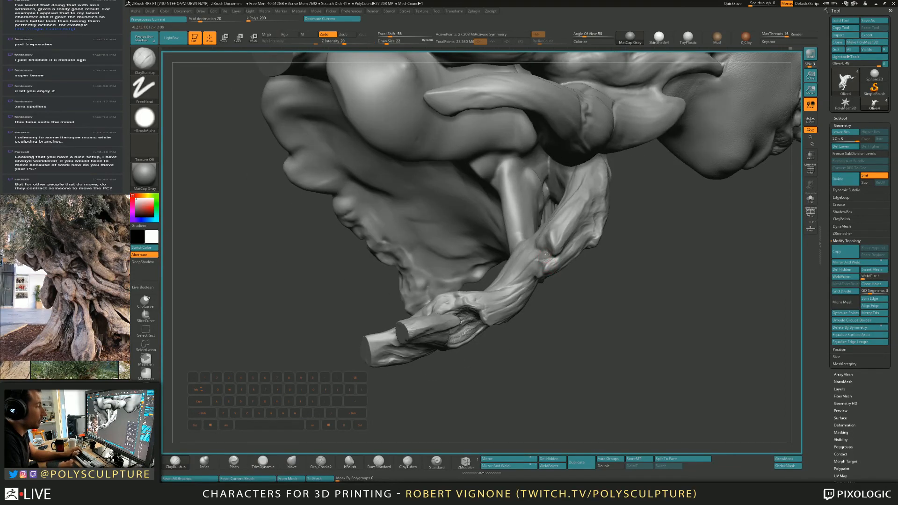
pyautogui.press('alt')
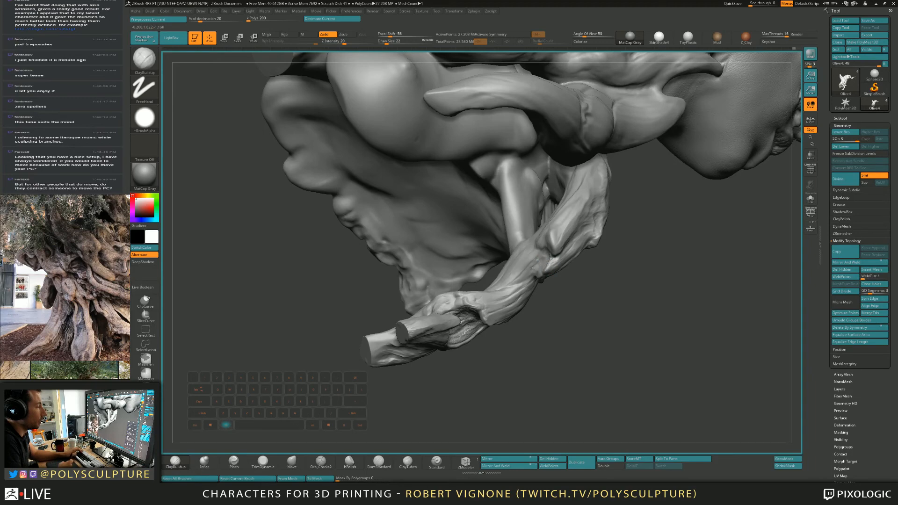
# Step: Adjust the shape of the root's splintered end above the forked branch with the Move brush at draw size 51
pyautogui.moveTo(540, 263)
pyautogui.mouseDown(button='right')
pyautogui.moveTo(542, 249)
pyautogui.moveTo(519, 277)
pyautogui.moveTo(563, 225)
pyautogui.moveTo(554, 187)
pyautogui.moveTo(561, 194)
pyautogui.moveTo(527, 214)
pyautogui.mouseUp(button='right')
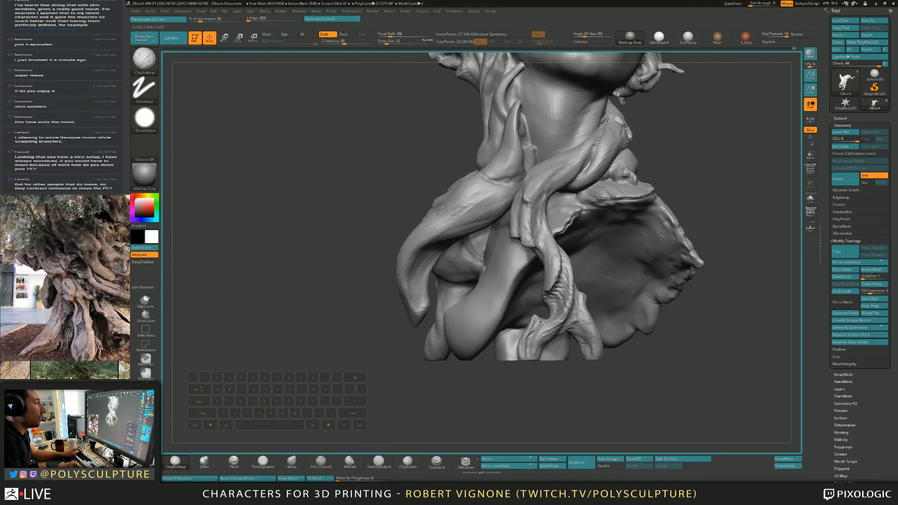
pyautogui.press('s')
pyautogui.moveTo(526, 214); pyautogui.dragTo(527, 214)
pyautogui.press('b')
pyautogui.press('m')
pyautogui.press('v')
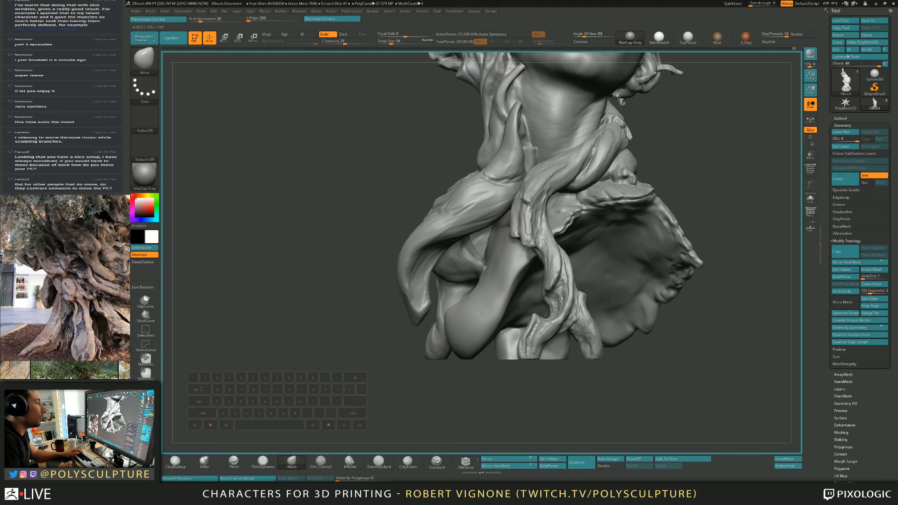
pyautogui.press('s')
pyautogui.moveTo(518, 221); pyautogui.dragTo(486, 220, button='right')
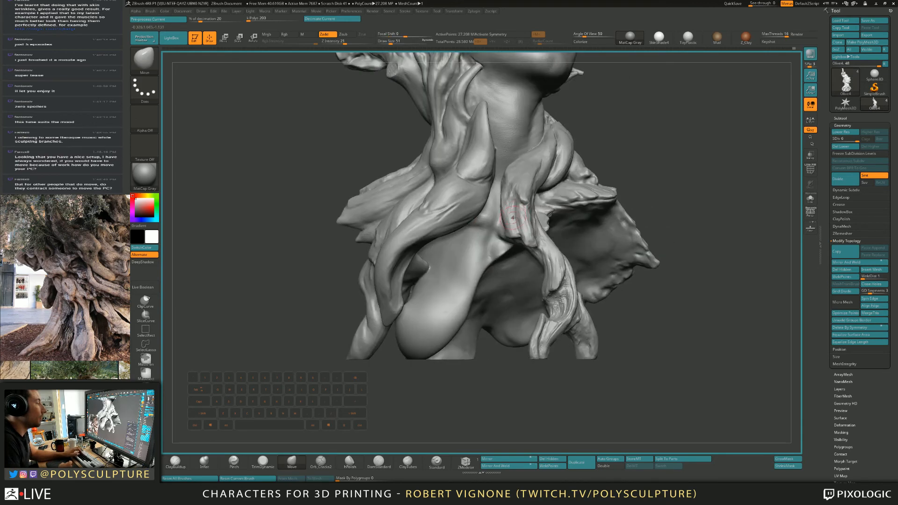
# Step: Sculpt wood fibres on the root's splintered end with ClayBuildup at a reduced draw size
pyautogui.press('b')
pyautogui.press('c')
pyautogui.press('b')
pyautogui.press('s')
pyautogui.moveTo(512, 229); pyautogui.dragTo(506, 229)
pyautogui.moveTo(486, 215)
pyautogui.mouseDown(button='right')
pyautogui.moveTo(513, 207)
pyautogui.moveTo(510, 241)
pyautogui.mouseUp(button='right')
# Step: Nudge the tip of the splintered end into shape with the Move brush at draw size 16
pyautogui.press('b')
pyautogui.press('m')
pyautogui.press('v')
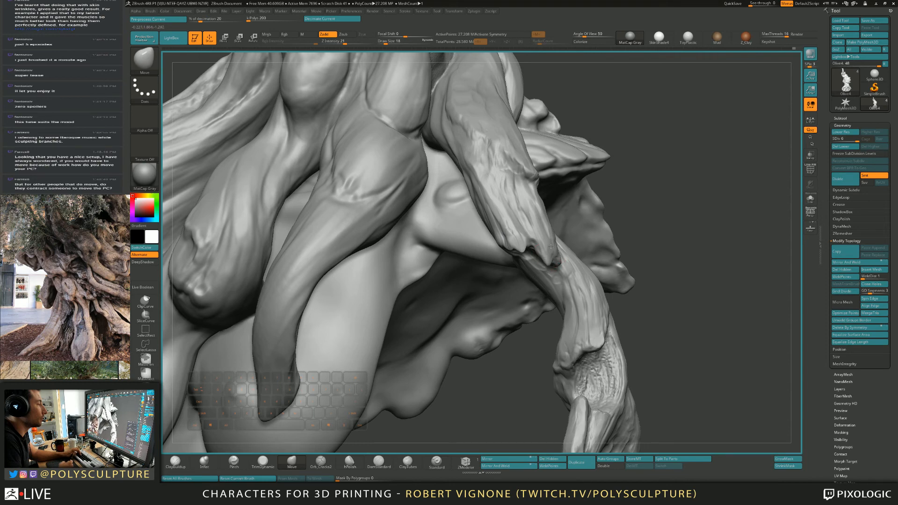
pyautogui.moveTo(556, 259); pyautogui.dragTo(558, 263)
# Step: Deepen the splits between the splinters on the root's end with ClayBuildup
pyautogui.press('b')
pyautogui.press('c')
pyautogui.press('b')
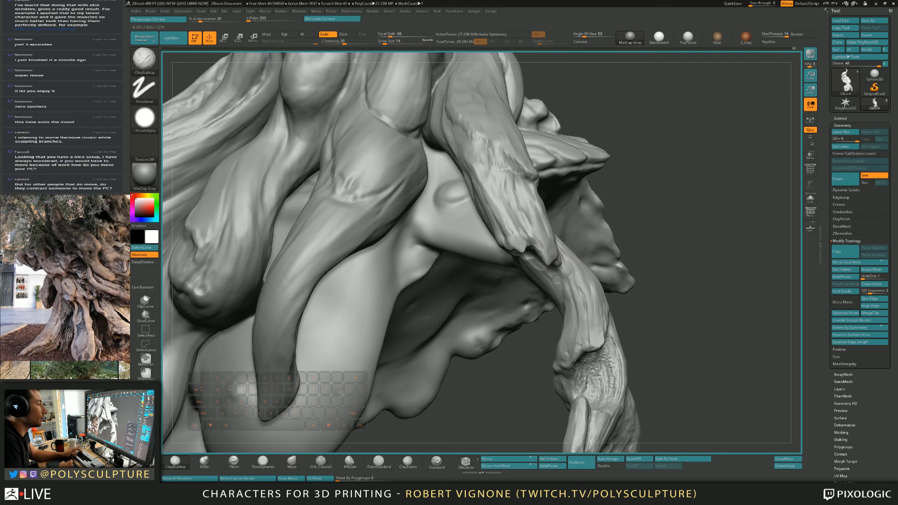
pyautogui.moveTo(518, 238); pyautogui.dragTo(571, 241, button='right')
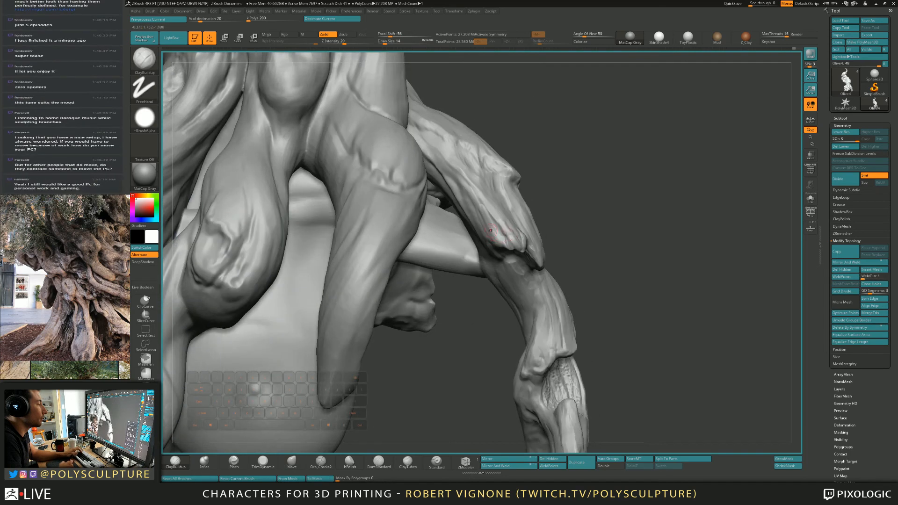
pyautogui.moveTo(513, 243); pyautogui.dragTo(504, 235, button='right')
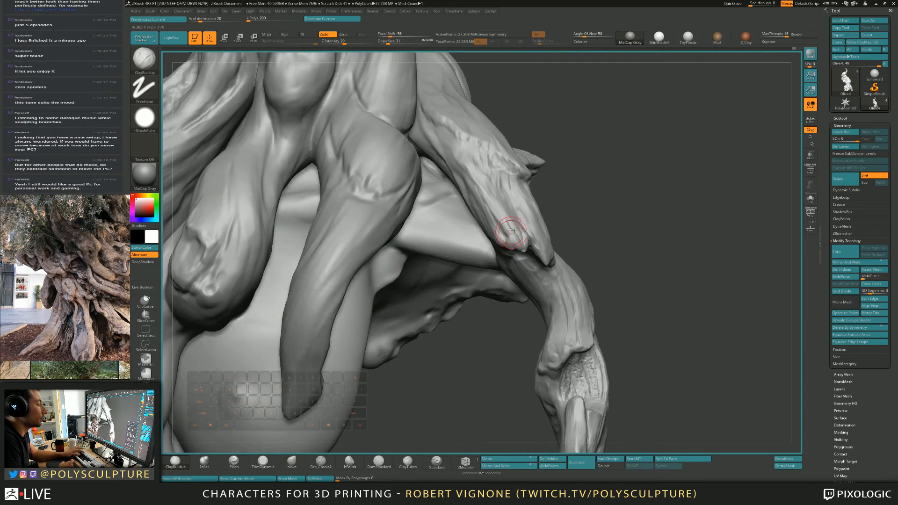
# Step: Flatten the surface just above the splinters with TrimDynamic, lowering the draw size to 25
pyautogui.press('b')
pyautogui.press('t')
pyautogui.press('d')
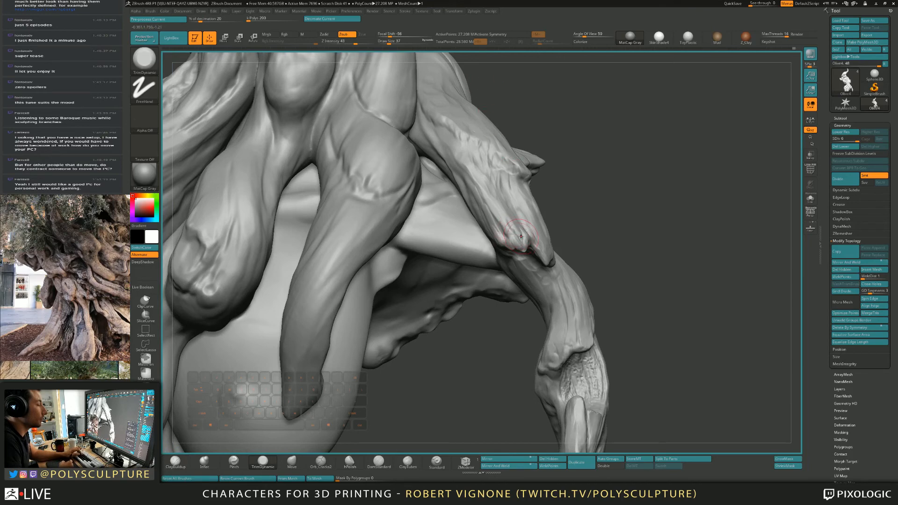
pyautogui.moveTo(520, 236)
pyautogui.mouseDown()
pyautogui.moveTo(510, 215)
pyautogui.moveTo(507, 224)
pyautogui.mouseUp()
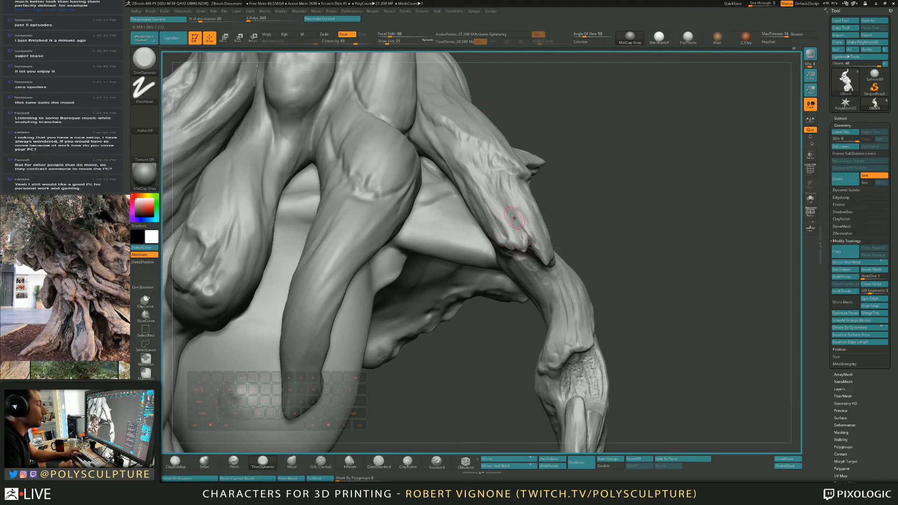
pyautogui.moveTo(515, 217); pyautogui.dragTo(522, 243, button='right')
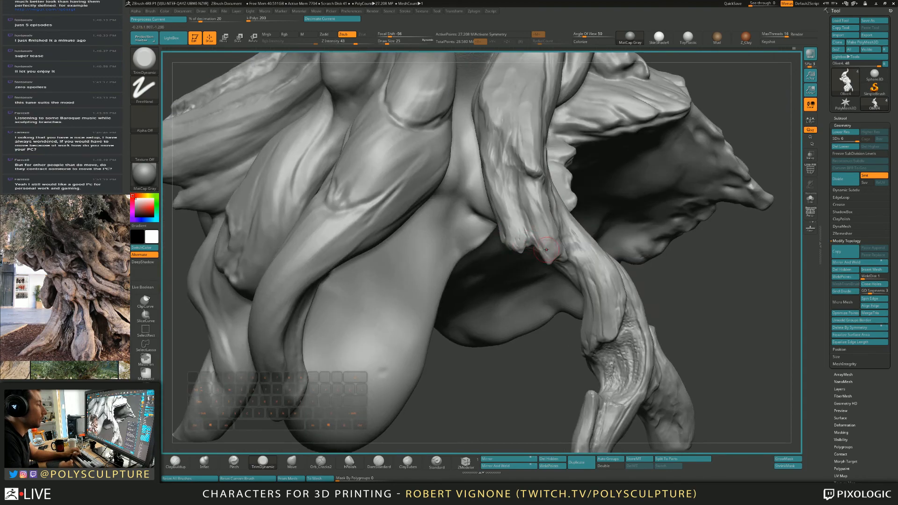
# Step: Add ClayBuildup strokes to the longer splinter where it meets the forked branch
pyautogui.press('b')
pyautogui.press('c')
pyautogui.press('b')
pyautogui.moveTo(544, 256)
pyautogui.mouseDown(button='right')
pyautogui.moveTo(533, 236)
pyautogui.moveTo(563, 254)
pyautogui.mouseUp(button='right')
pyautogui.press('[')
pyautogui.press(']')
# Step: Pull the longer splinter's tip into shape with the Move brush
pyautogui.press('b')
pyautogui.press('m')
pyautogui.press('v')
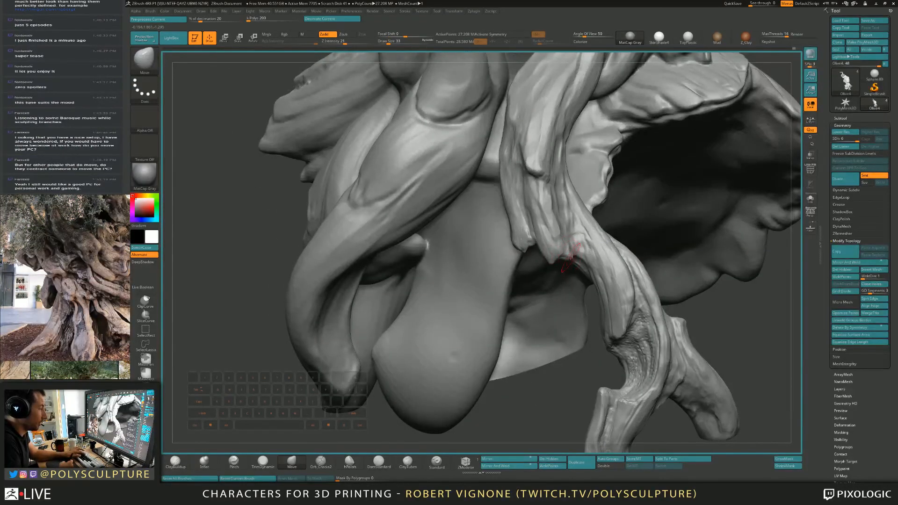
pyautogui.press('s')
pyautogui.click(553, 253)
pyautogui.press('s')
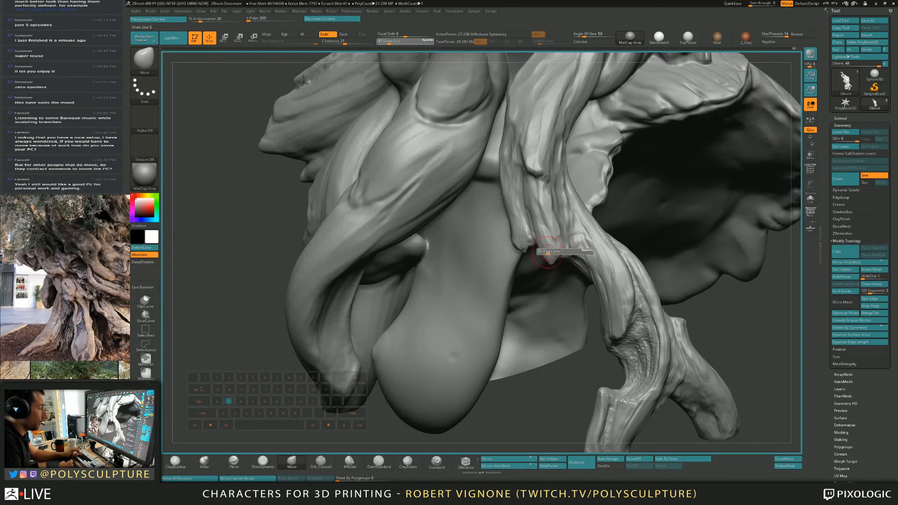
# Step: Add and carve lengthwise grooves down the longer splinter with ClayBuildup at draw size 20
pyautogui.press('b')
pyautogui.press('c')
pyautogui.press('b')
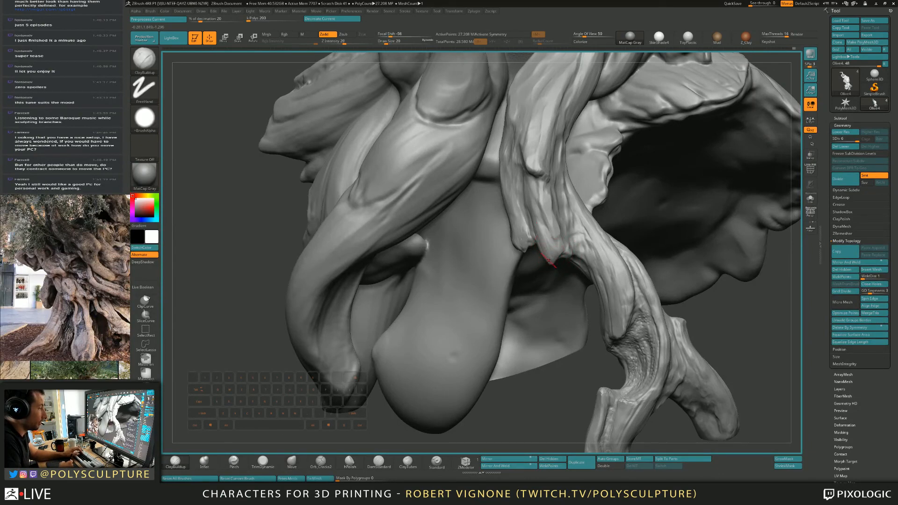
pyautogui.moveTo(533, 202); pyautogui.dragTo(551, 247)
pyautogui.keyDown('alt'); pyautogui.moveTo(533, 203); pyautogui.dragTo(561, 239); pyautogui.keyUp('alt')
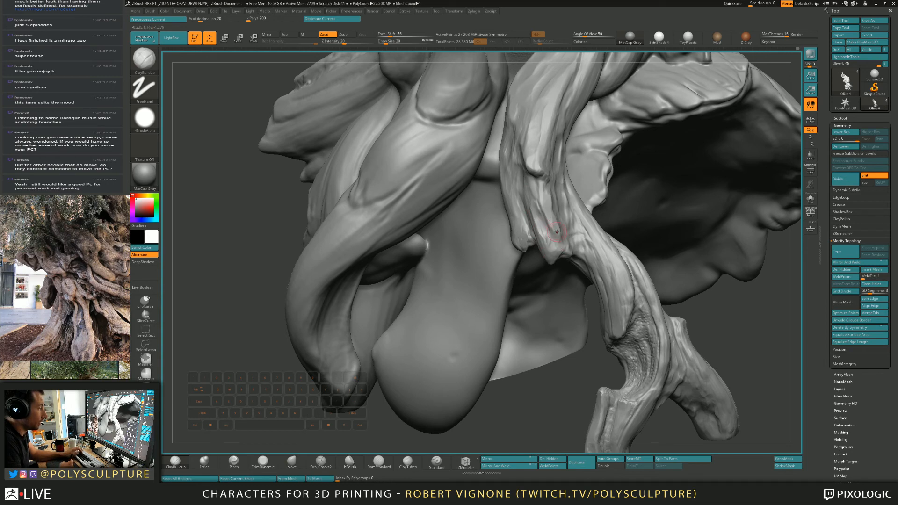
# Step: Flatten the surface around the splintered ends at the fork with TrimDynamic
pyautogui.press('b')
pyautogui.press('t')
pyautogui.press('d')
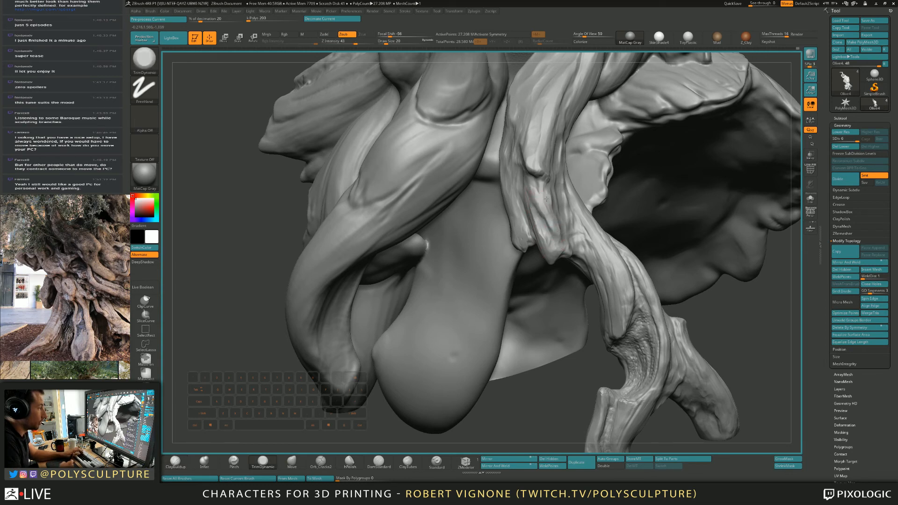
pyautogui.moveTo(546, 198); pyautogui.dragTo(519, 213, button='right')
# Step: Add lengthwise wood-grain strokes with ClayBuildup where the forked branch runs past the splinters
pyautogui.press('b')
pyautogui.press('c')
pyautogui.press('b')
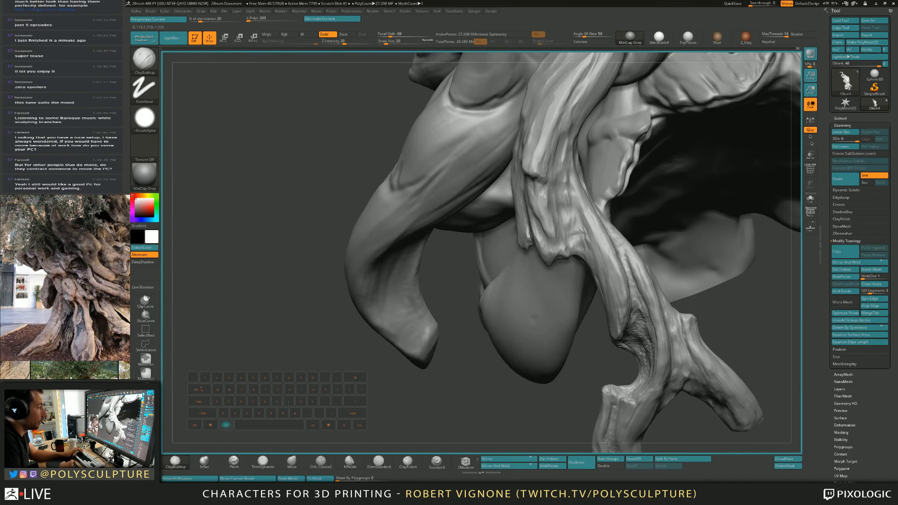
pyautogui.moveTo(579, 225); pyautogui.dragTo(572, 210, button='right')
pyautogui.moveTo(568, 205)
pyautogui.mouseDown()
pyautogui.moveTo(560, 168)
pyautogui.moveTo(552, 192)
pyautogui.moveTo(561, 147)
pyautogui.moveTo(567, 188)
pyautogui.mouseUp()
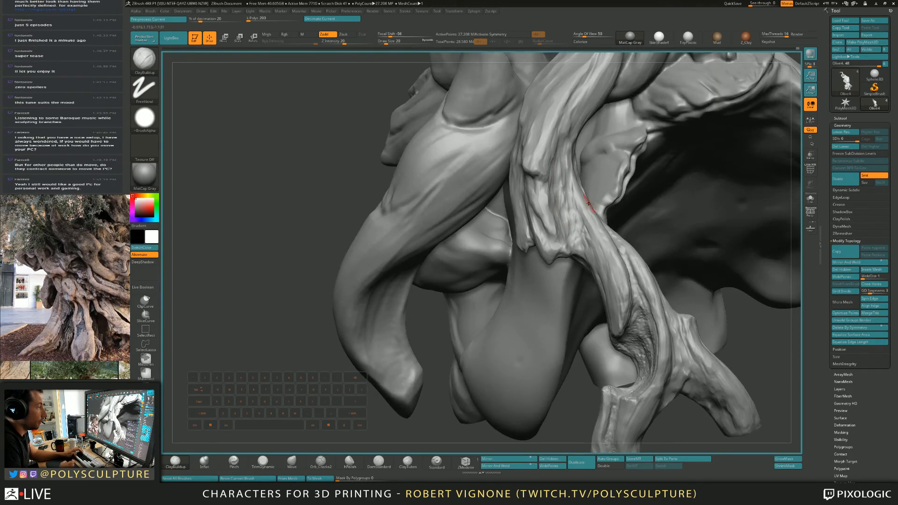
pyautogui.moveTo(589, 206); pyautogui.dragTo(579, 173, button='right')
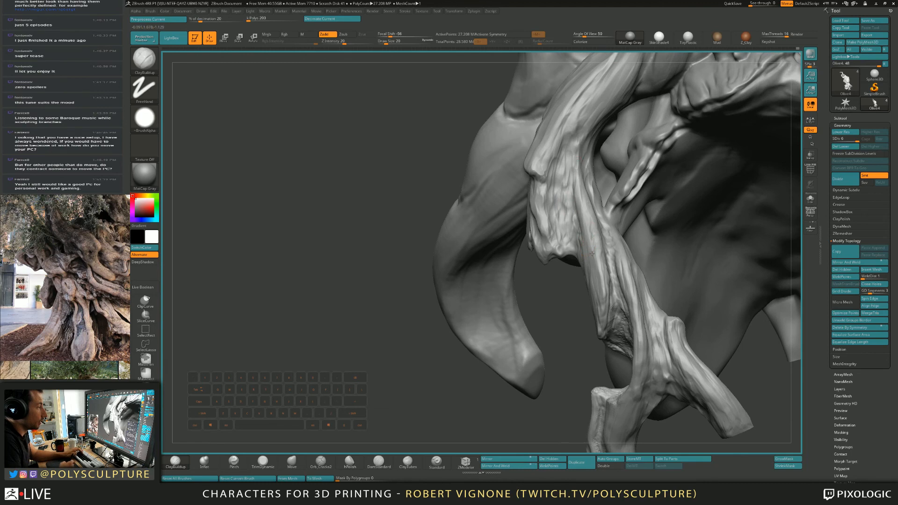
pyautogui.moveTo(592, 253); pyautogui.dragTo(581, 236, button='right')
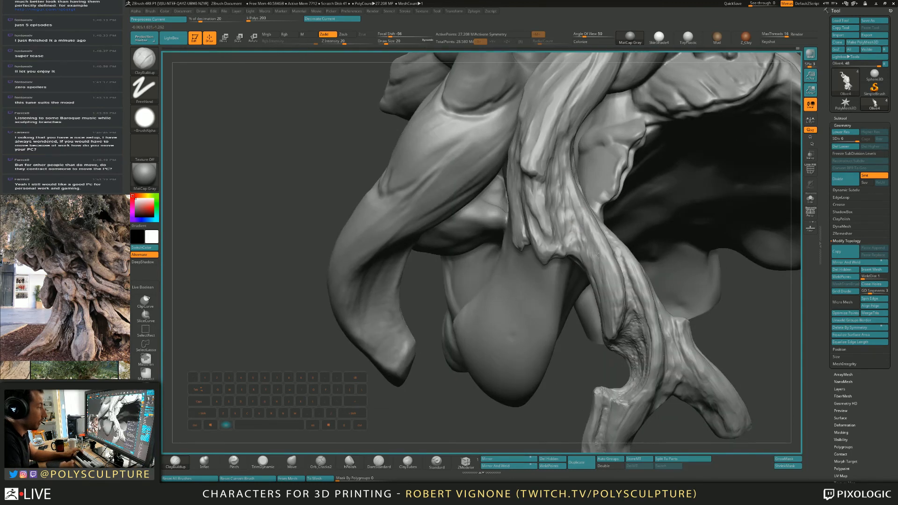
pyautogui.moveTo(596, 239); pyautogui.dragTo(569, 188)
pyautogui.moveTo(570, 188); pyautogui.dragTo(603, 194, button='right')
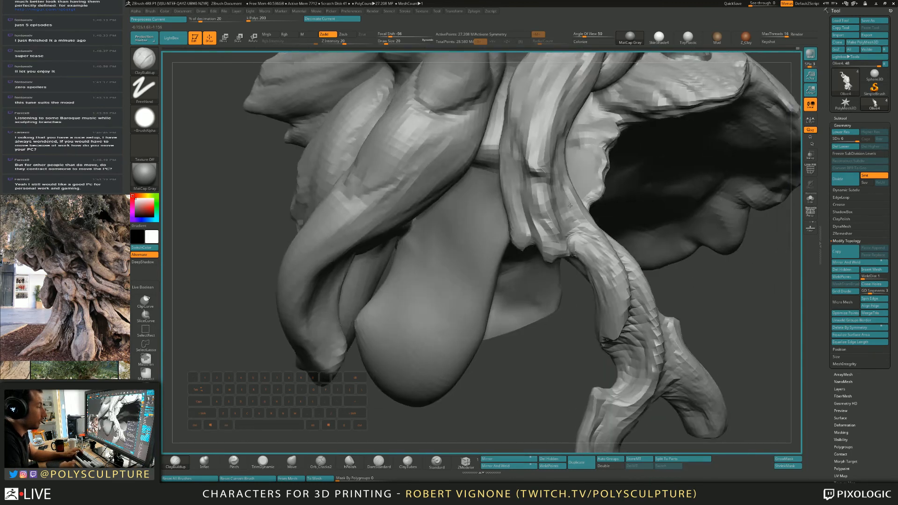
# Step: Flatten the new grain strokes above the splinters with TrimDynamic
pyautogui.press('4')
pyautogui.moveTo(563, 217); pyautogui.dragTo(556, 200, button='right')
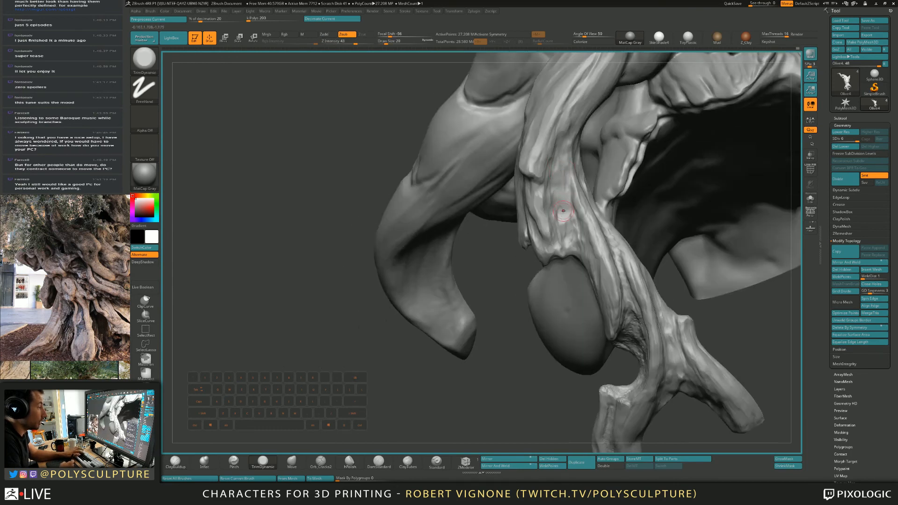
pyautogui.moveTo(559, 206); pyautogui.dragTo(526, 204, button='right')
# Step: Build up the splintered branch's inner edge from the splinters upward with ClayBuildup and trim the strokes with TrimDynamic
pyautogui.press('1')
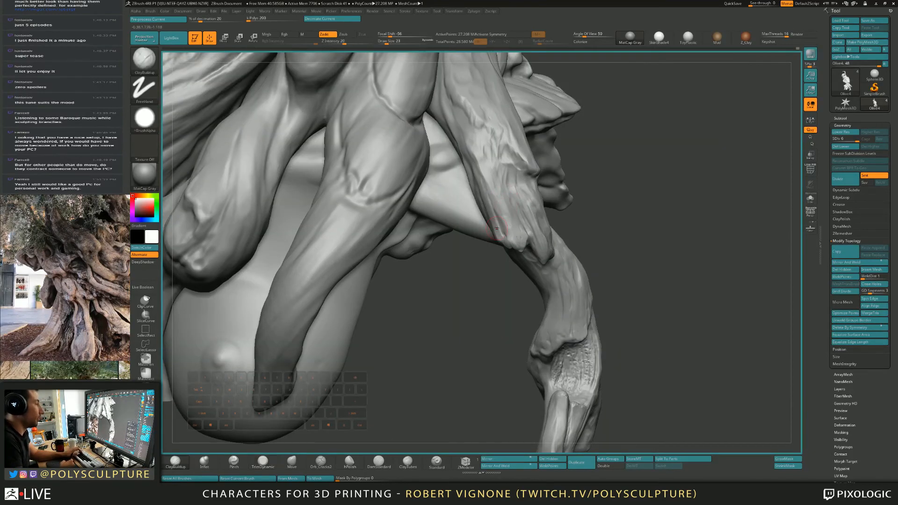
pyautogui.moveTo(501, 228)
pyautogui.mouseDown()
pyautogui.moveTo(476, 159)
pyautogui.moveTo(489, 177)
pyautogui.mouseUp()
pyautogui.press('2')
pyautogui.moveTo(488, 177)
pyautogui.keyDown('ctrl'); pyautogui.mouseDown(button='right')
pyautogui.moveTo(479, 158)
pyautogui.moveTo(507, 155)
pyautogui.moveTo(477, 152)
pyautogui.moveTo(481, 140)
pyautogui.mouseUp(button='right'); pyautogui.keyUp('ctrl')
pyautogui.press('1')
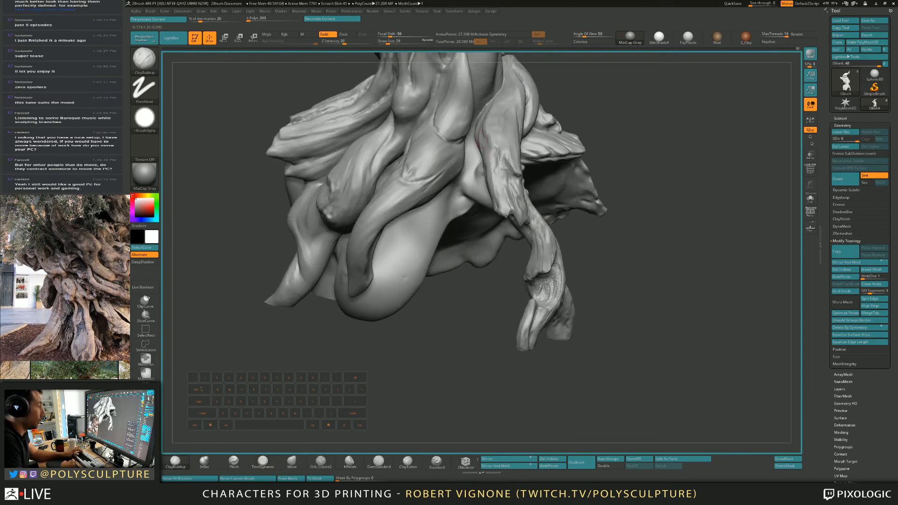
pyautogui.press('2')
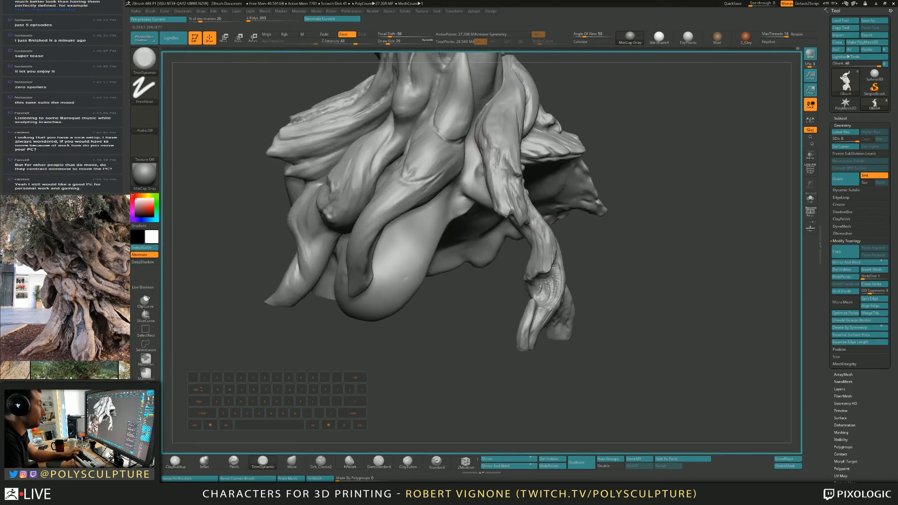
# Step: Refine the middle of the splintered branch with smaller ClayBuildup strokes and flatten them with TrimDynamic
pyautogui.moveTo(495, 164); pyautogui.dragTo(472, 158, button='right')
pyautogui.press('s')
pyautogui.moveTo(489, 154); pyautogui.dragTo(485, 154)
pyautogui.press('1')
pyautogui.moveTo(470, 144)
pyautogui.mouseDown(button='right')
pyautogui.moveTo(477, 137)
pyautogui.moveTo(466, 133)
pyautogui.mouseUp(button='right')
pyautogui.press('s')
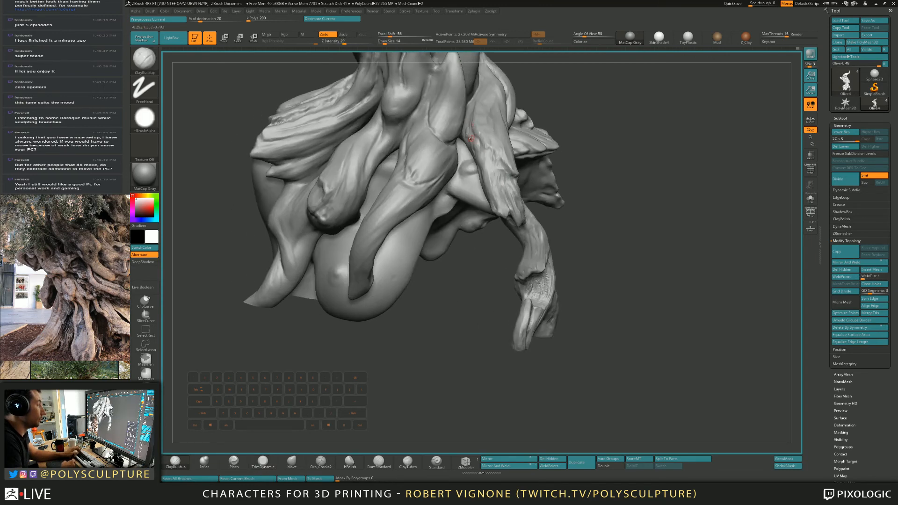
pyautogui.press('2')
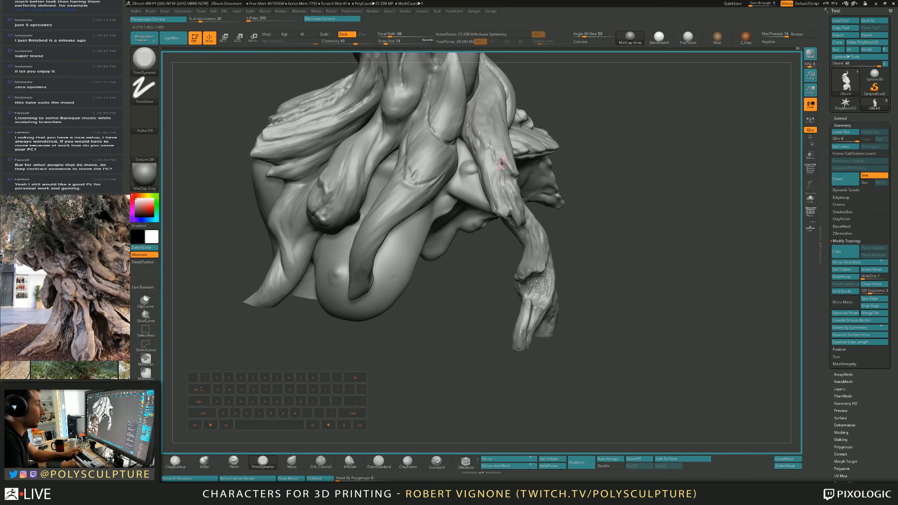
# Step: Add ClayBuildup strokes to the upper part of the splintered branch and flatten its planes with hPolish
pyautogui.moveTo(486, 164); pyautogui.dragTo(489, 134, button='right')
pyautogui.press('1')
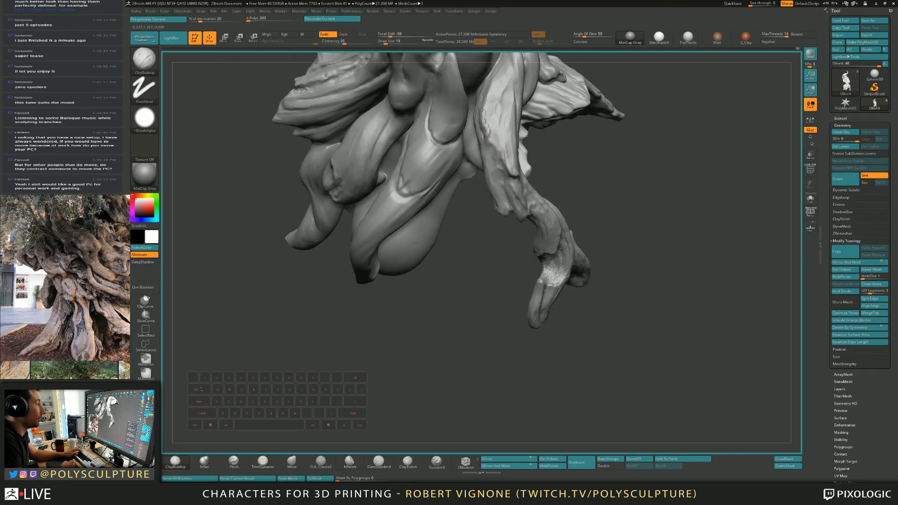
pyautogui.moveTo(482, 110); pyautogui.dragTo(487, 114)
pyautogui.press('s')
pyautogui.click(350, 461)
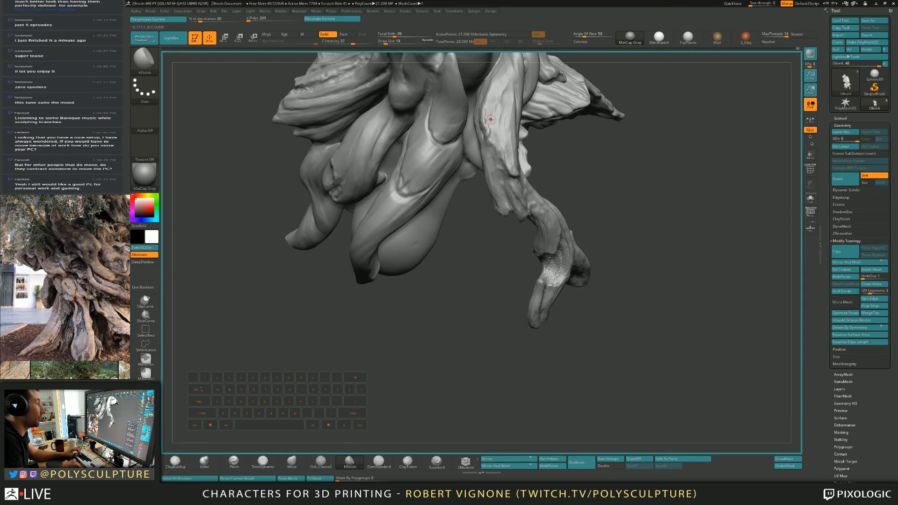
pyautogui.press('s')
pyautogui.moveTo(488, 133); pyautogui.dragTo(492, 131)
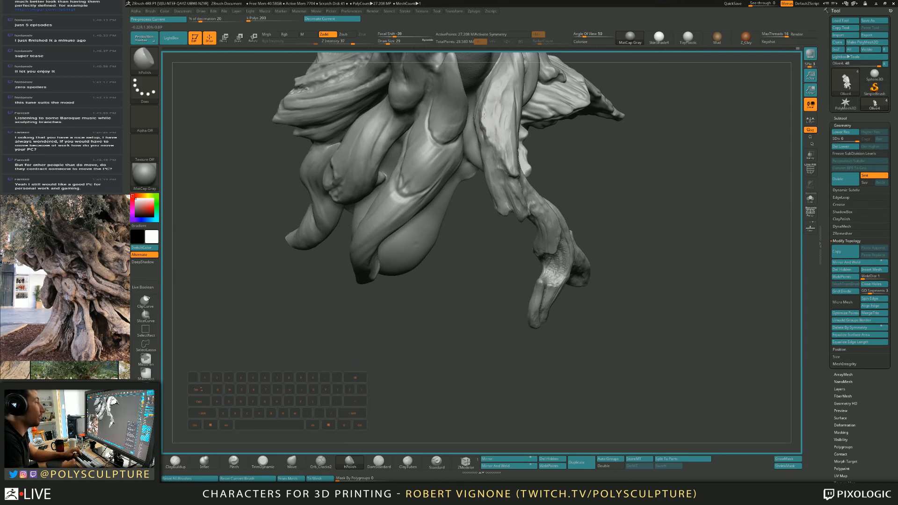
# Step: Cut a lengthwise crack down the front of the splintered branch with Orb_Cracks, reducing the draw size to 16
pyautogui.keyDown('alt'); pyautogui.moveTo(518, 186); pyautogui.dragTo(495, 230, button='right'); pyautogui.keyUp('alt')
pyautogui.click(320, 462)
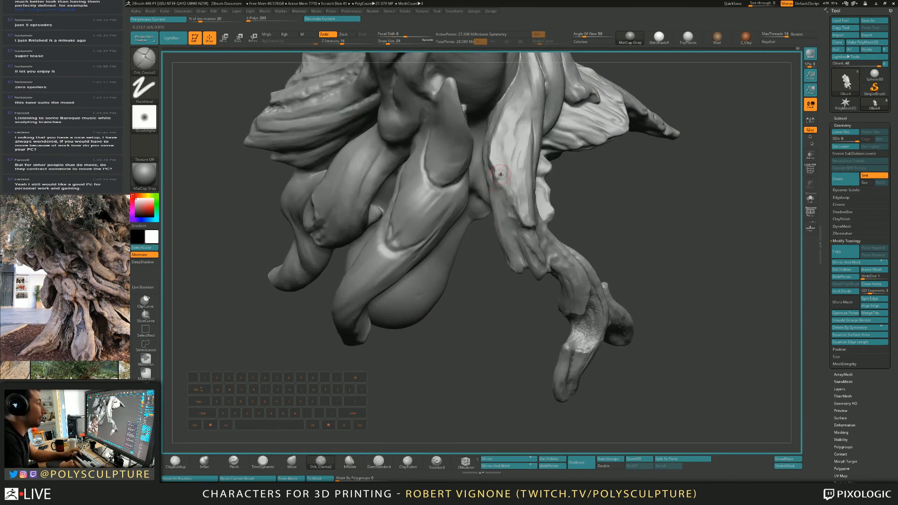
pyautogui.press('[')
pyautogui.moveTo(515, 124); pyautogui.dragTo(510, 152)
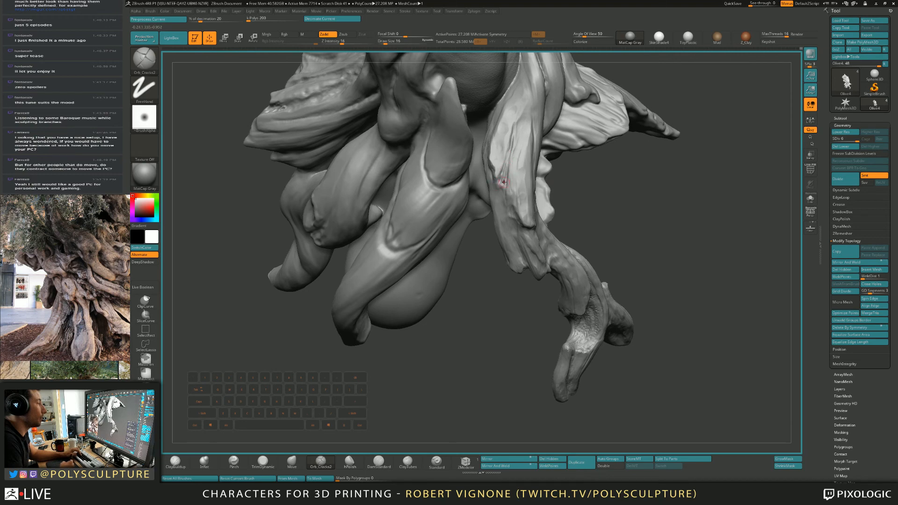
# Step: Carve into the lower end of the crack with ClayBuildup at draw size 14 and trim its rim with TrimDynamic
pyautogui.press('1')
pyautogui.press('s')
pyautogui.press('1')
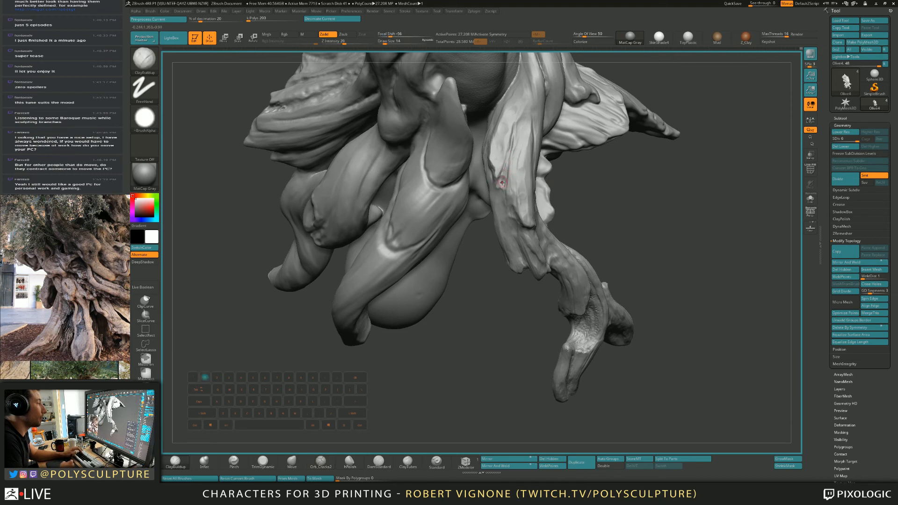
pyautogui.keyDown('alt'); pyautogui.moveTo(502, 180); pyautogui.dragTo(505, 166); pyautogui.keyUp('alt')
pyautogui.press('4')
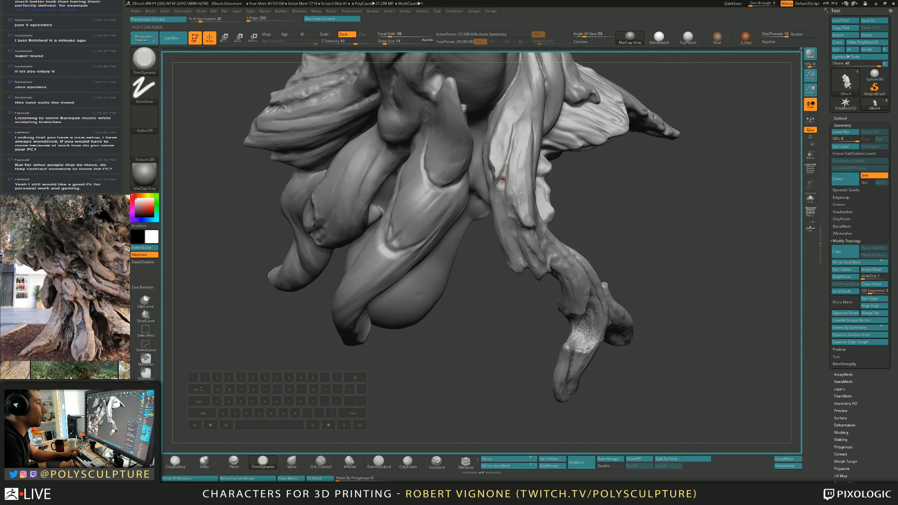
# Step: Extend the crack up the branch with a smaller Orb_Cracks brush and flatten its edges with TrimDynamic
pyautogui.press('6')
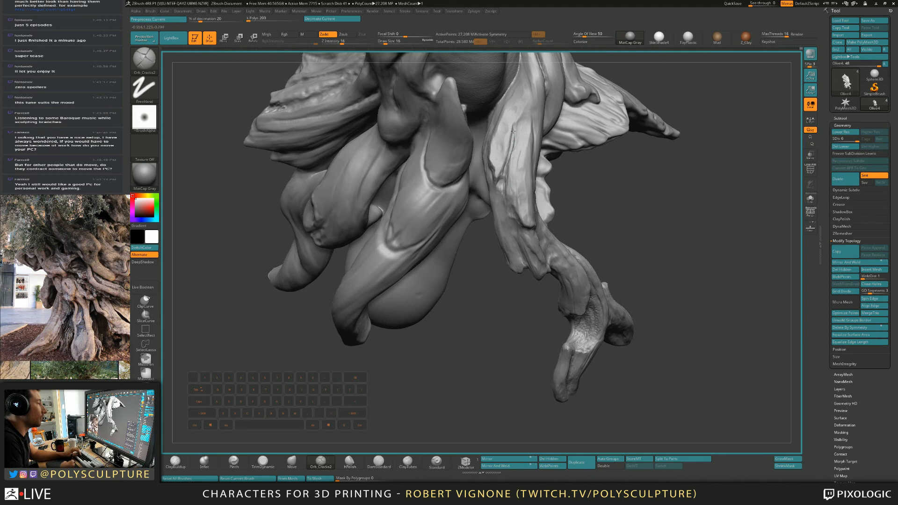
pyautogui.press('[')
pyautogui.press('4')
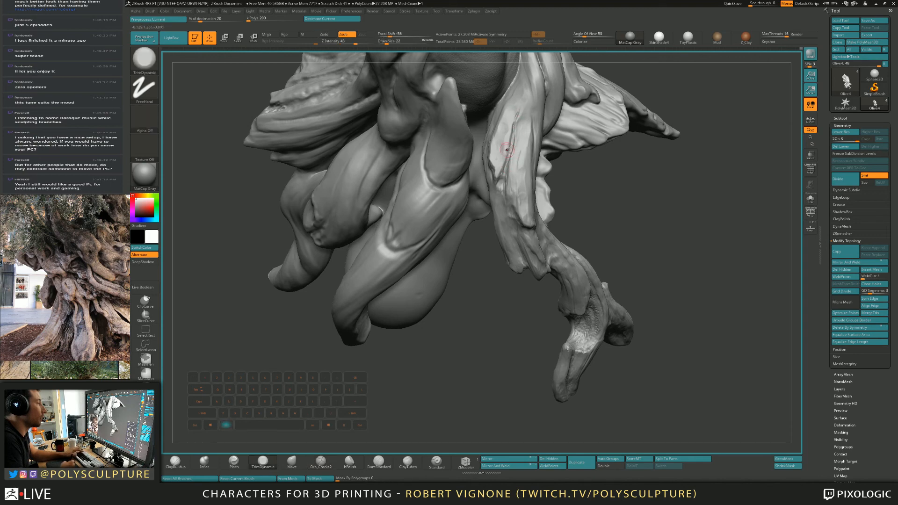
# Step: Tighten the crack along the branch with the Pinch brush
pyautogui.press('3')
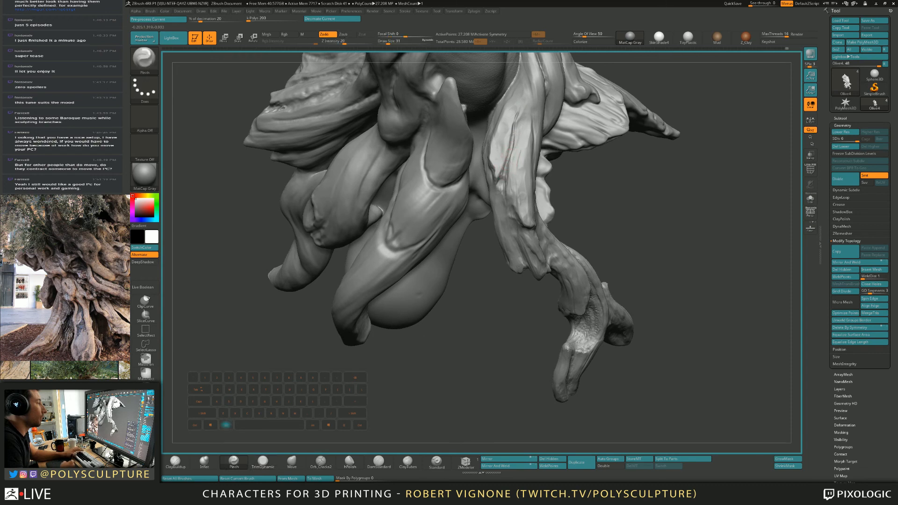
pyautogui.moveTo(513, 135); pyautogui.dragTo(518, 110)
pyautogui.press('s')
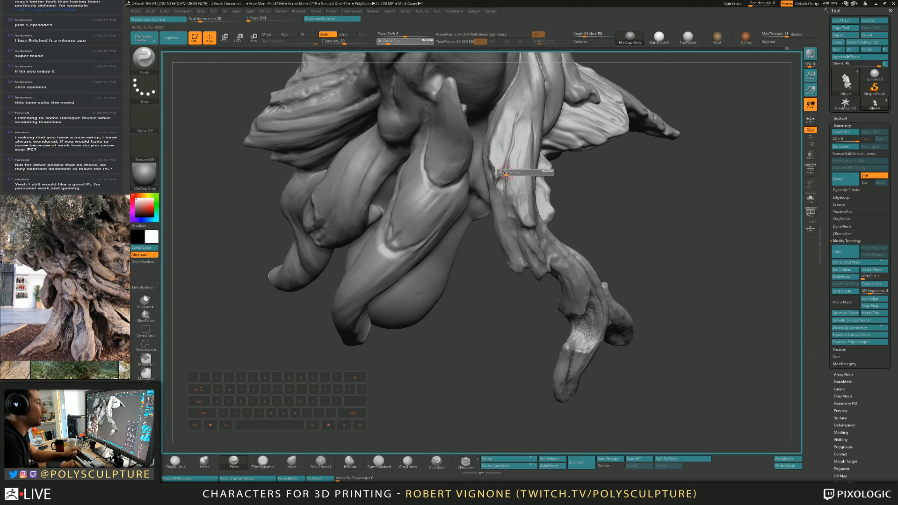
# Step: Carve the surface alongside the crack with ClayBuildup, starting at draw size 12, and flatten it with TrimDynamic
pyautogui.press('1')
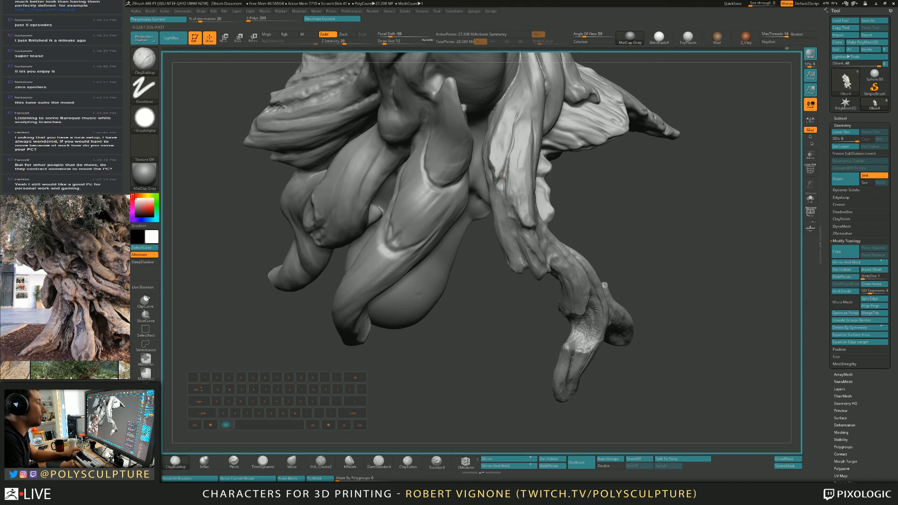
pyautogui.keyDown('alt'); pyautogui.moveTo(500, 174); pyautogui.dragTo(513, 122); pyautogui.keyUp('alt')
pyautogui.press('s')
pyautogui.click(515, 130)
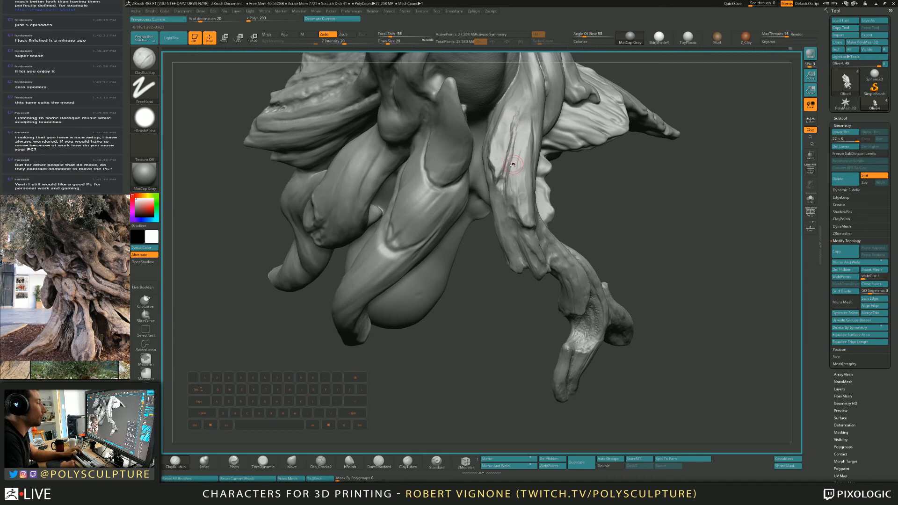
pyautogui.keyDown('alt'); pyautogui.moveTo(509, 168); pyautogui.dragTo(516, 138); pyautogui.keyUp('alt')
pyautogui.press('4')
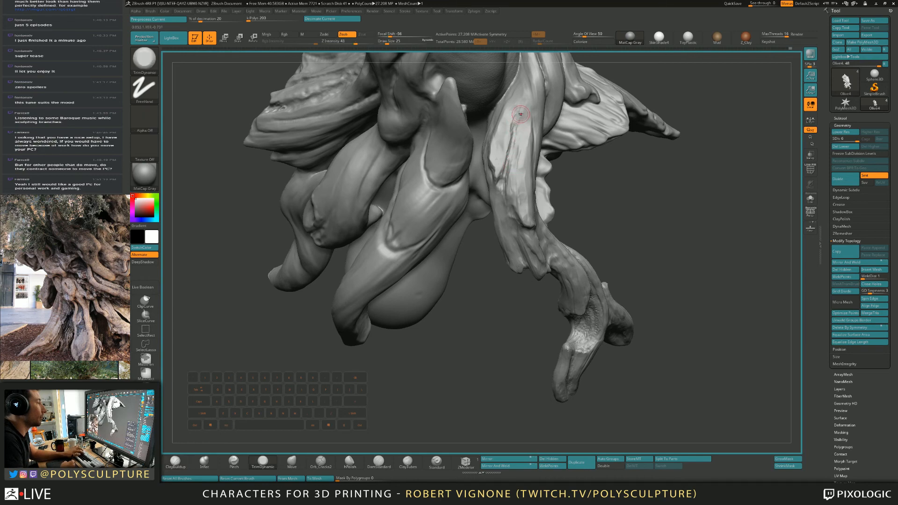
# Step: Add finer cracks around the main crack on the branch with Orb_Cracks at draw size 17
pyautogui.press('s')
pyautogui.click(516, 149)
pyautogui.click(322, 461)
pyautogui.moveTo(461, 367); pyautogui.dragTo(494, 364)
pyautogui.press('s')
pyautogui.click(508, 165)
pyautogui.moveTo(508, 165); pyautogui.dragTo(505, 169)
pyautogui.press(']')
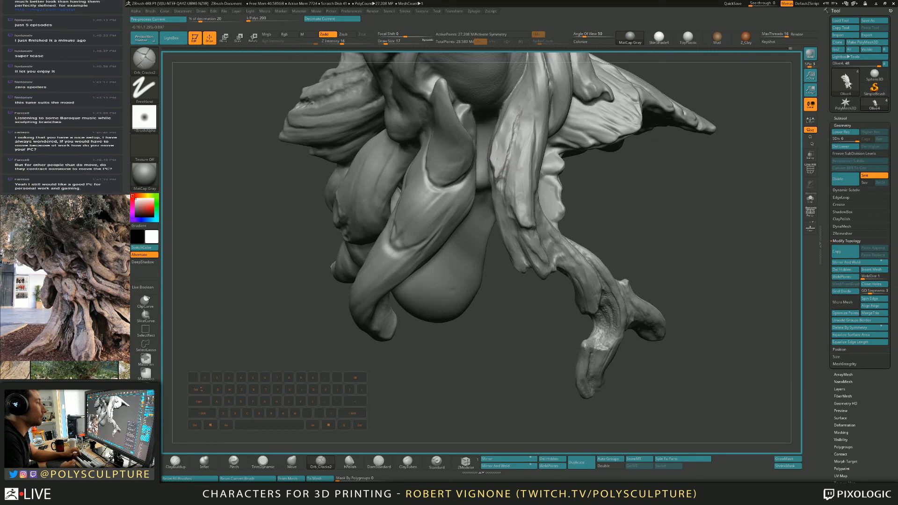
# Step: Add broader ClayBuildup strokes along the upper part of the cracked branch and flatten them with TrimDynamic
pyautogui.moveTo(518, 142)
pyautogui.keyDown('ctrl'); pyautogui.mouseDown(button='right')
pyautogui.moveTo(518, 93)
pyautogui.moveTo(561, 96)
pyautogui.mouseUp(button='right'); pyautogui.keyUp('ctrl')
pyautogui.press('4')
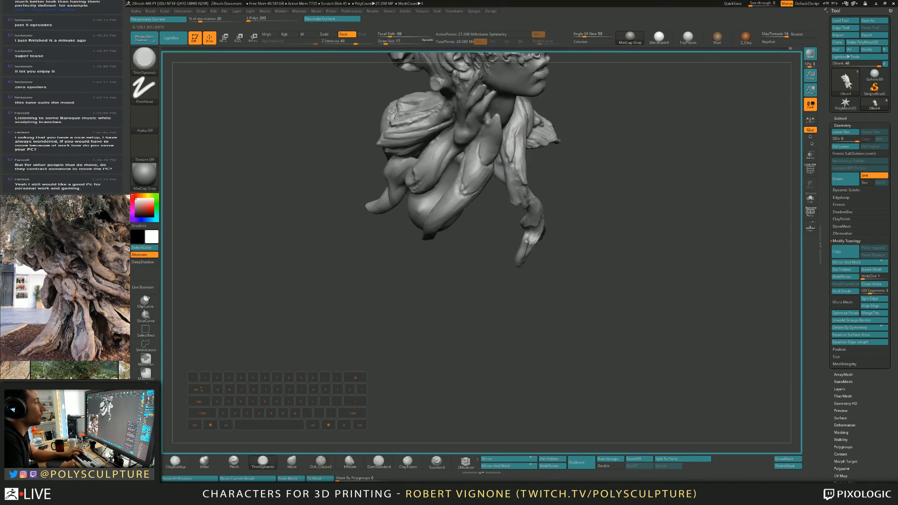
pyautogui.moveTo(534, 160); pyautogui.dragTo(517, 167, button='right')
pyautogui.press('s')
pyautogui.moveTo(517, 167); pyautogui.dragTo(521, 169)
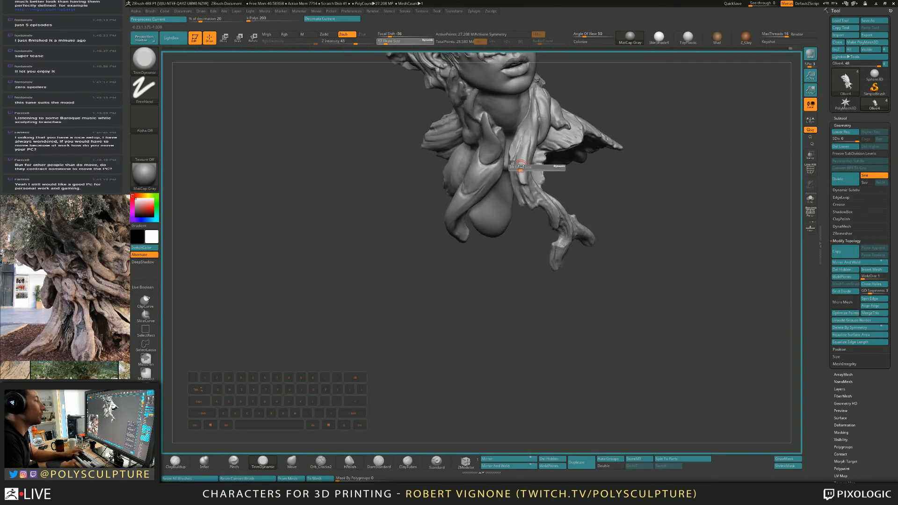
pyautogui.press('1')
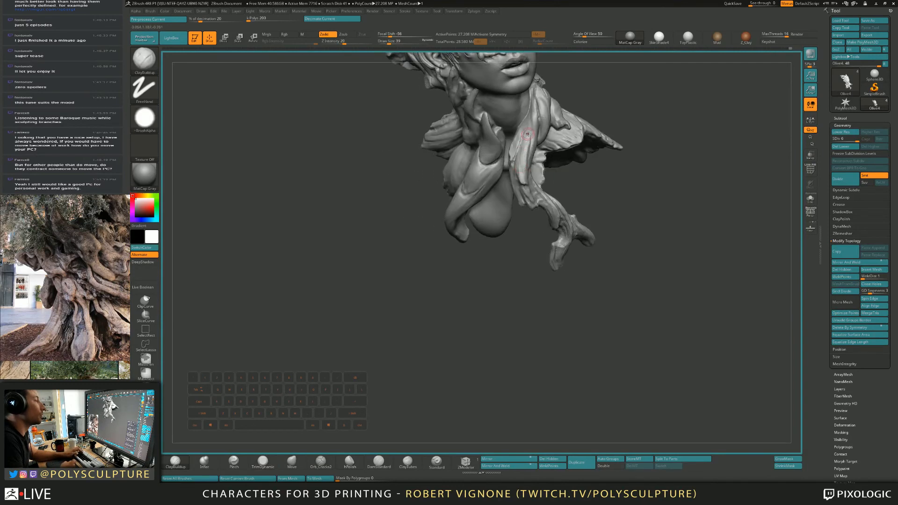
pyautogui.press('4')
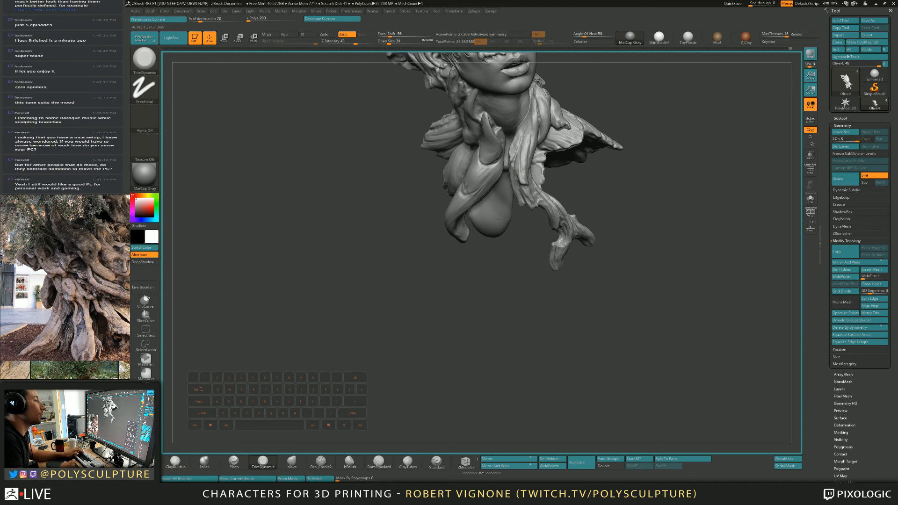
# Step: Sculpt fibrous lengthwise grooves with ClayBuildup on the back of the branch where it joins the underside of the bust
pyautogui.moveTo(523, 174)
pyautogui.mouseDown(button='right')
pyautogui.moveTo(524, 164)
pyautogui.moveTo(542, 165)
pyautogui.moveTo(584, 184)
pyautogui.moveTo(564, 176)
pyautogui.mouseUp(button='right')
pyautogui.moveTo(604, 242)
pyautogui.mouseDown(button='right')
pyautogui.moveTo(627, 303)
pyautogui.moveTo(622, 290)
pyautogui.moveTo(617, 321)
pyautogui.moveTo(509, 301)
pyautogui.moveTo(496, 212)
pyautogui.moveTo(505, 187)
pyautogui.moveTo(504, 196)
pyautogui.mouseUp(button='right')
pyautogui.press('b')
pyautogui.press('c')
pyautogui.press('b')
pyautogui.press('[')
pyautogui.press(']')
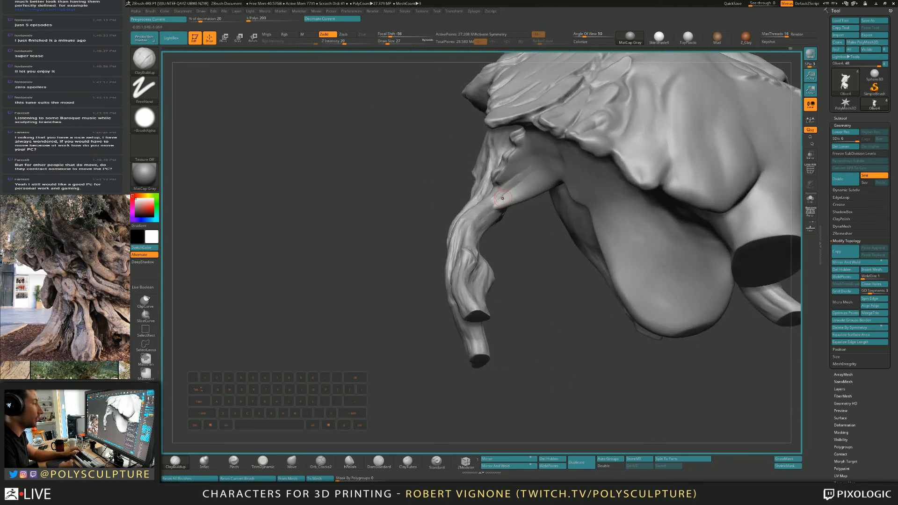
pyautogui.press(']')
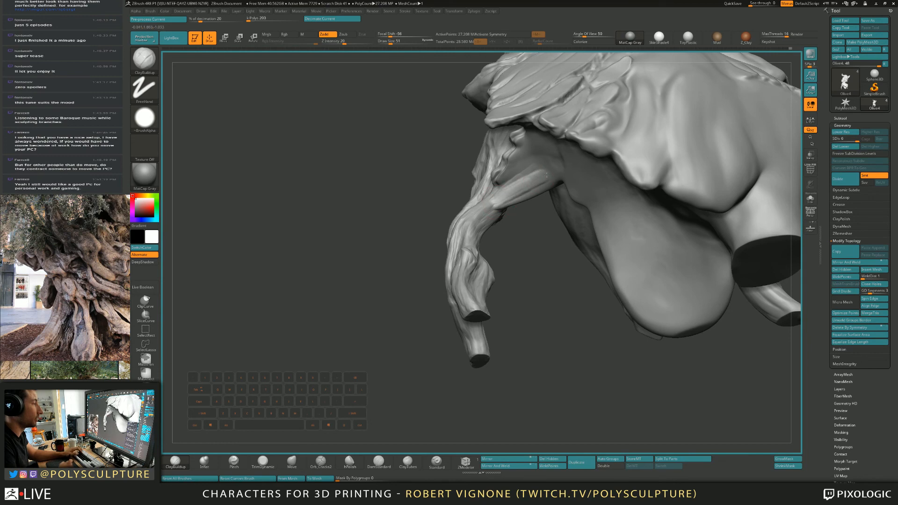
pyautogui.moveTo(529, 180); pyautogui.dragTo(507, 177, button='right')
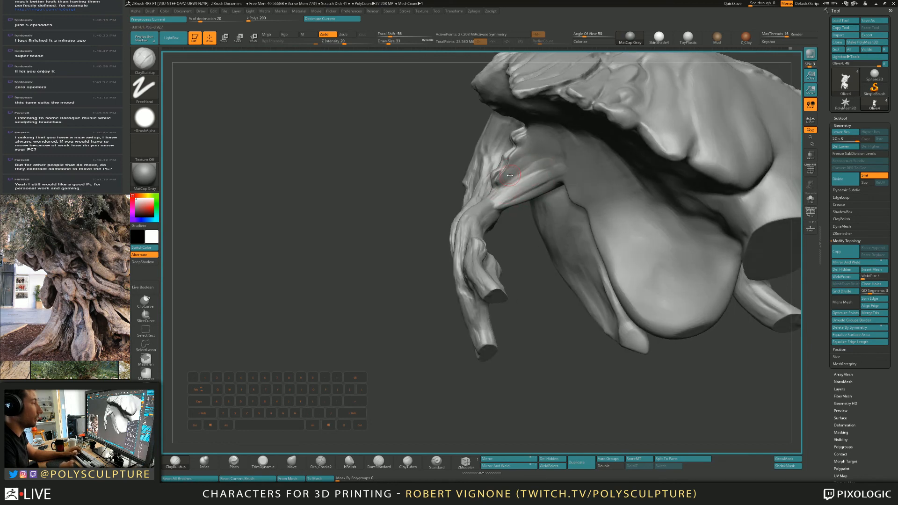
pyautogui.press('[')
pyautogui.press('[')
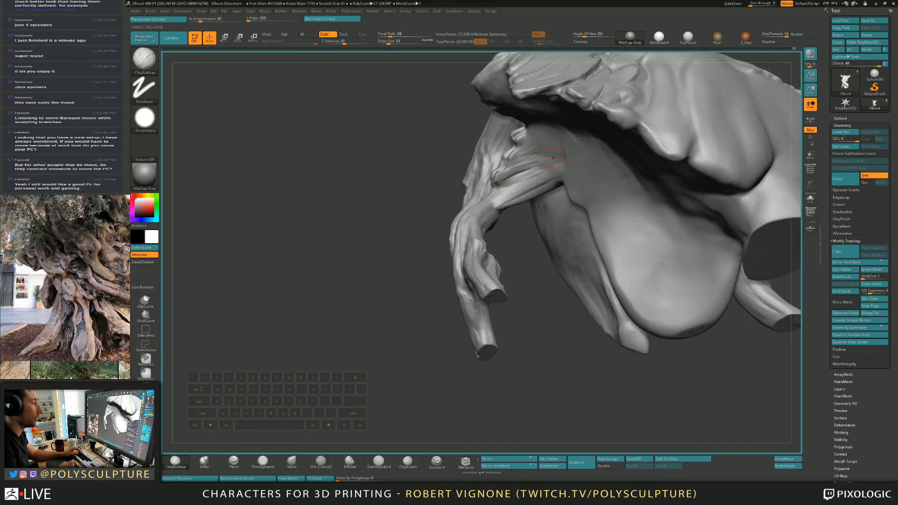
# Step: Texture the underside of the bust beside the branch joint and toward the bark rim with a clay-tubes brush
pyautogui.moveTo(526, 158); pyautogui.dragTo(521, 175, button='right')
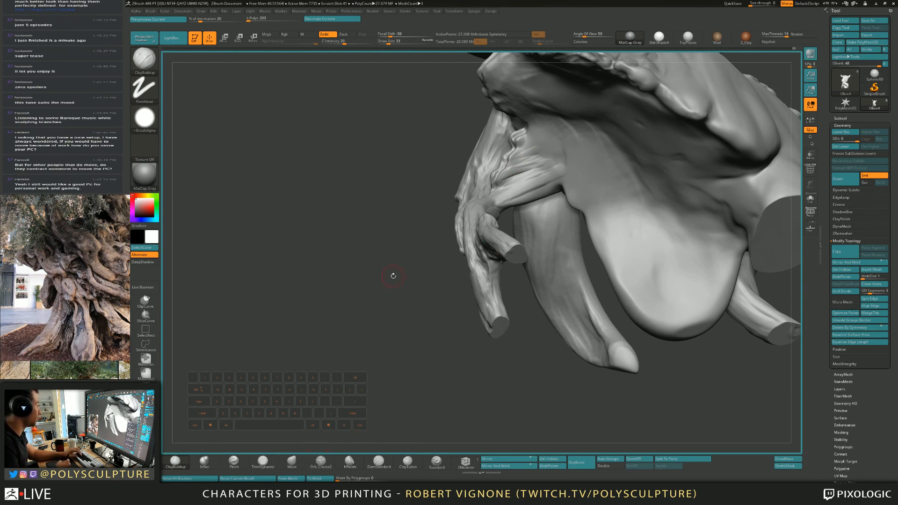
pyautogui.press('b')
pyautogui.press('c')
pyautogui.press('b')
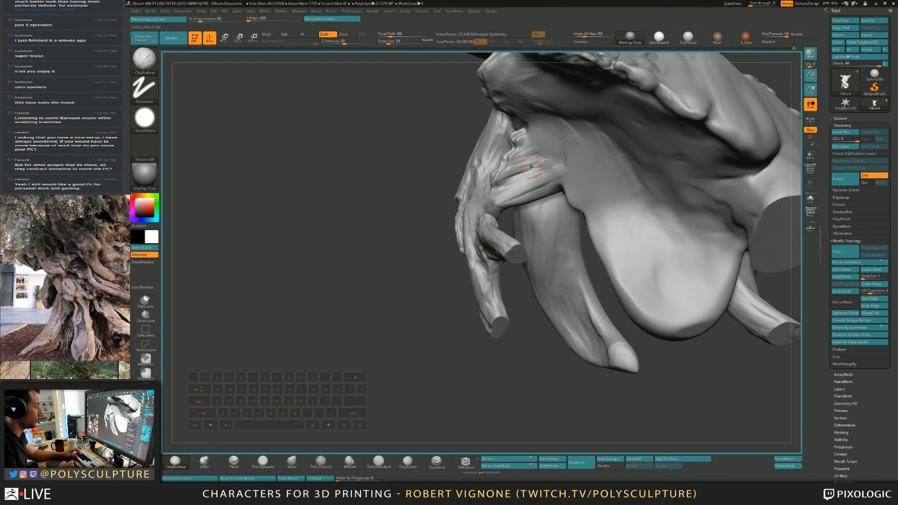
pyautogui.press('b')
pyautogui.press('c')
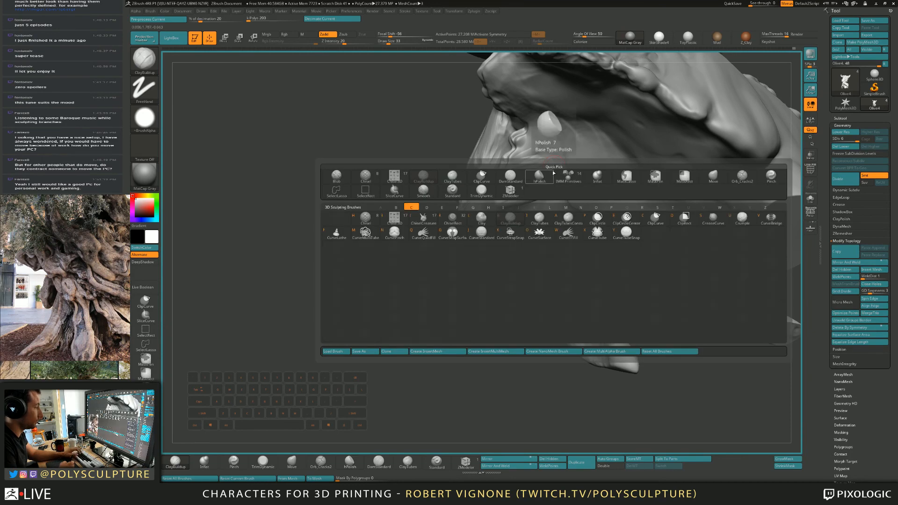
pyautogui.click(568, 217)
pyautogui.press('s')
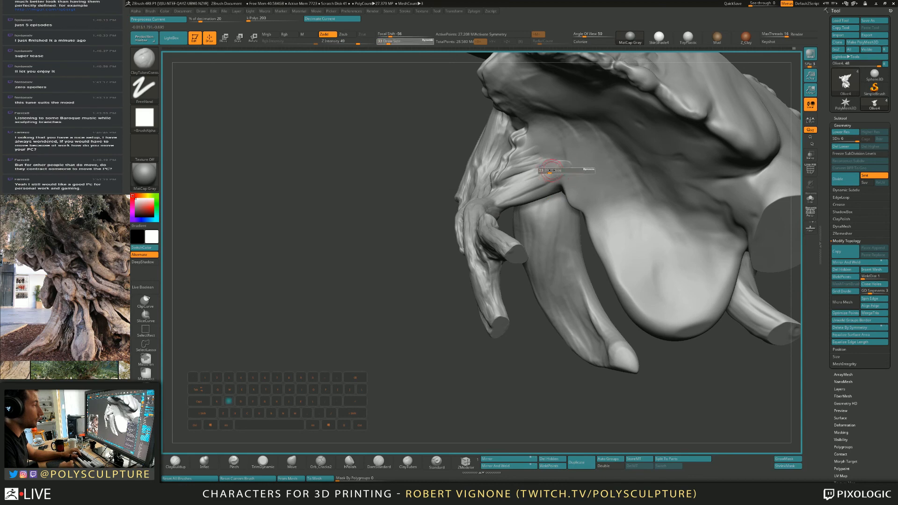
pyautogui.moveTo(551, 170)
pyautogui.mouseDown()
pyautogui.moveTo(566, 170)
pyautogui.moveTo(568, 186)
pyautogui.mouseUp()
pyautogui.press('space')
pyautogui.moveTo(561, 165); pyautogui.dragTo(516, 197, button='right')
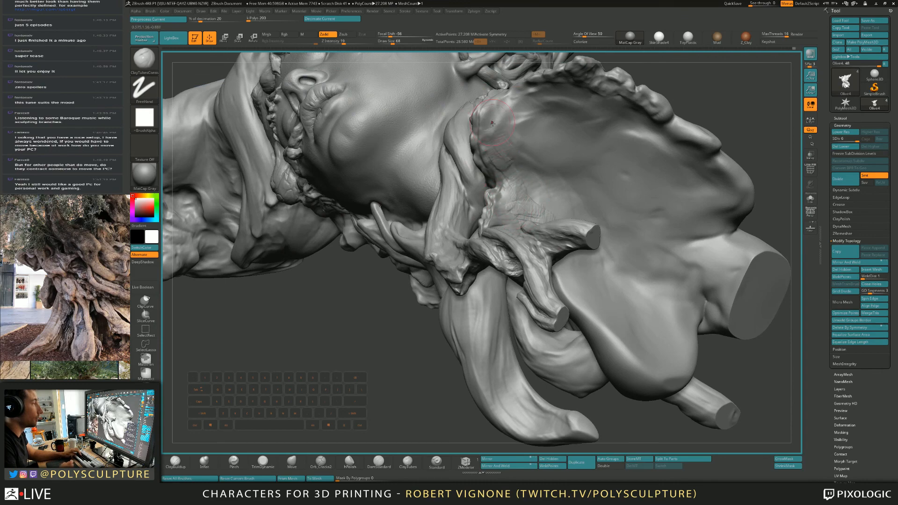
pyautogui.moveTo(492, 122)
pyautogui.mouseDown()
pyautogui.moveTo(511, 102)
pyautogui.moveTo(514, 137)
pyautogui.mouseUp()
# Step: Extend the rough clay-tubes texture around the branch joint and across the adjoining hollow of the bust's underside
pyautogui.keyDown('alt'); pyautogui.moveTo(519, 136); pyautogui.dragTo(529, 103, button='right'); pyautogui.keyUp('alt')
pyautogui.moveTo(575, 135); pyautogui.dragTo(534, 153, button='right')
pyautogui.press('s')
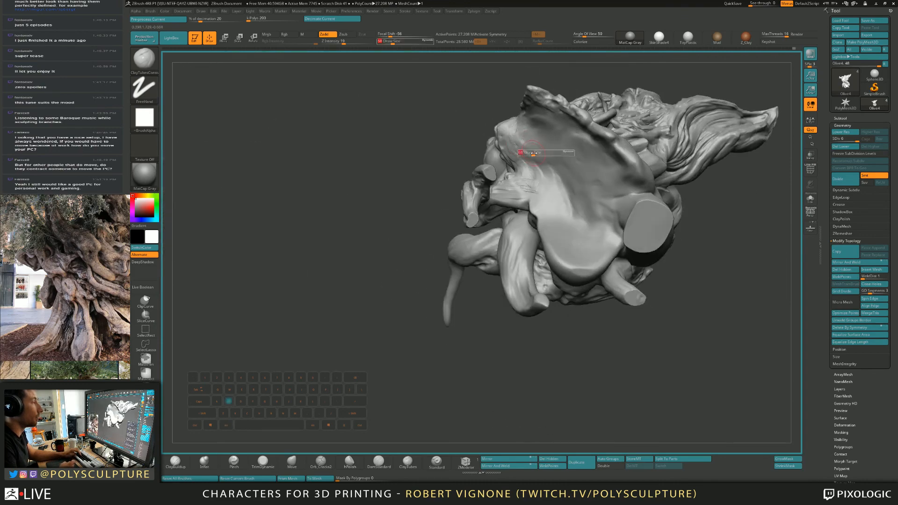
pyautogui.moveTo(534, 153); pyautogui.dragTo(537, 153)
pyautogui.moveTo(522, 149)
pyautogui.mouseDown()
pyautogui.moveTo(520, 138)
pyautogui.moveTo(531, 193)
pyautogui.mouseUp()
pyautogui.moveTo(554, 161); pyautogui.dragTo(526, 198, button='right')
pyautogui.press('s')
pyautogui.moveTo(526, 198); pyautogui.dragTo(513, 194)
pyautogui.moveTo(514, 194); pyautogui.dragTo(541, 205, button='right')
pyautogui.moveTo(519, 188); pyautogui.dragTo(512, 191)
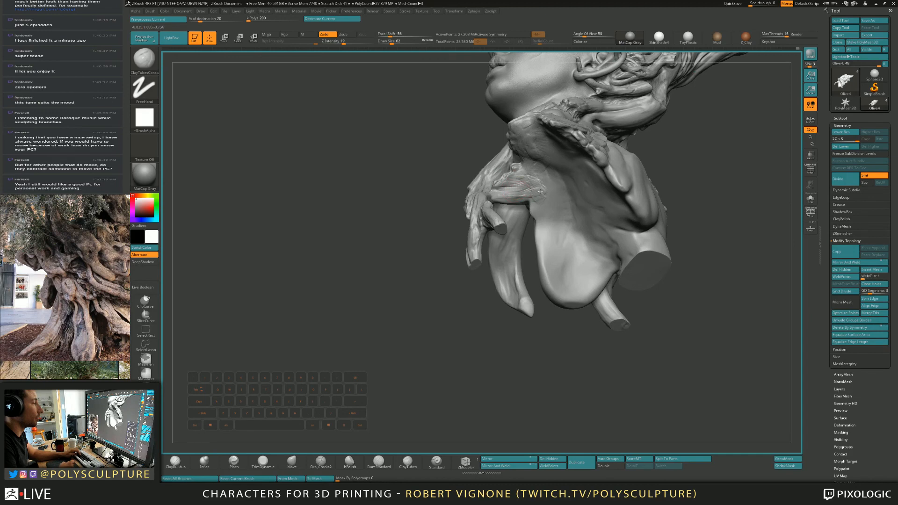
# Step: Cover the inner face of the shoulder hollow up to its jagged rim with broad clay-tubes strokes
pyautogui.moveTo(540, 191); pyautogui.dragTo(564, 196, button='right')
pyautogui.press('s')
pyautogui.moveTo(537, 189)
pyautogui.mouseDown()
pyautogui.moveTo(559, 191)
pyautogui.moveTo(565, 182)
pyautogui.mouseUp()
pyautogui.moveTo(564, 182); pyautogui.dragTo(563, 162, button='right')
pyautogui.press('s')
pyautogui.moveTo(563, 162); pyautogui.dragTo(560, 162)
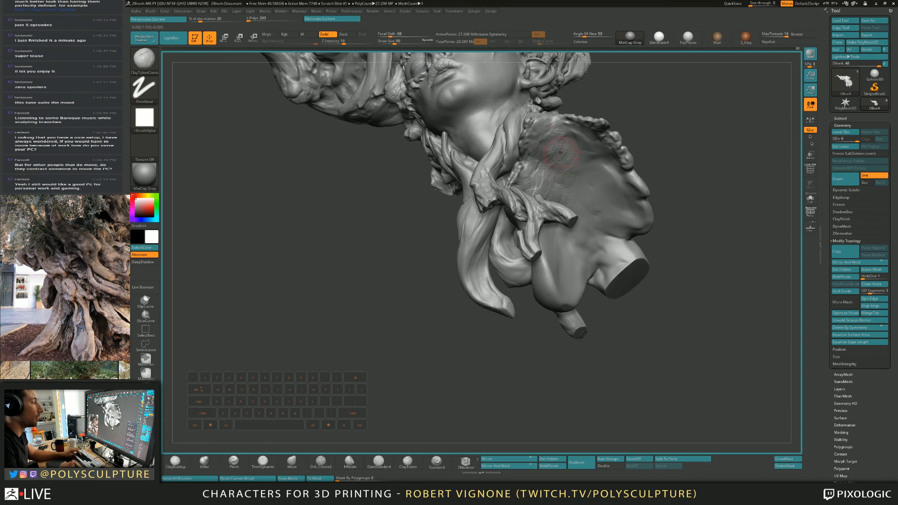
pyautogui.moveTo(560, 153); pyautogui.dragTo(571, 159, button='right')
pyautogui.keyDown('alt'); pyautogui.moveTo(571, 159); pyautogui.dragTo(576, 199, button='right'); pyautogui.keyUp('alt')
pyautogui.moveTo(576, 199); pyautogui.dragTo(587, 215, button='right')
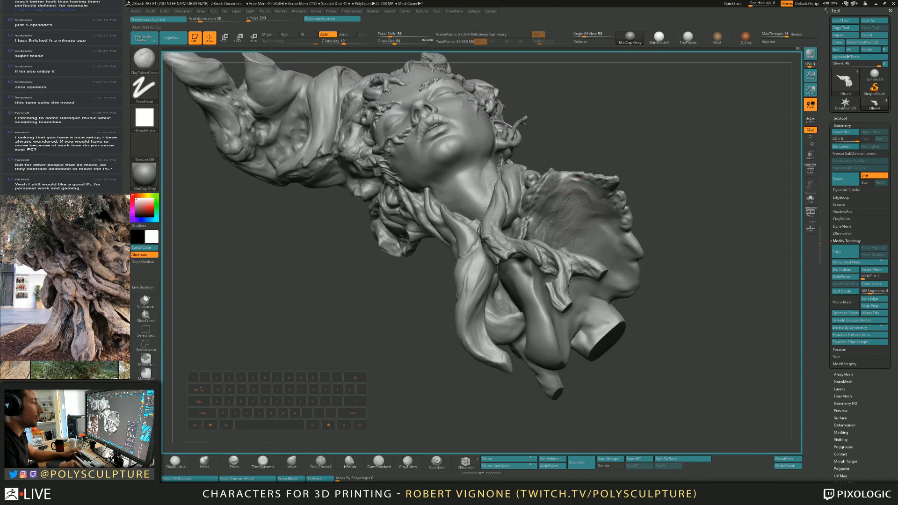
pyautogui.moveTo(574, 197); pyautogui.dragTo(573, 183)
pyautogui.moveTo(592, 201)
pyautogui.mouseDown(button='right')
pyautogui.moveTo(589, 246)
pyautogui.moveTo(614, 240)
pyautogui.moveTo(610, 210)
pyautogui.moveTo(581, 219)
pyautogui.moveTo(595, 165)
pyautogui.moveTo(582, 193)
pyautogui.mouseUp(button='right')
pyautogui.press('s')
pyautogui.moveTo(582, 193)
pyautogui.mouseDown()
pyautogui.moveTo(574, 188)
pyautogui.moveTo(582, 191)
pyautogui.mouseUp()
# Step: At subdivision level 4, smooth the shoulder's bark flap and add ClayBuildup strokes along its ridges at draw size 27
pyautogui.press('2')
pyautogui.moveTo(582, 239); pyautogui.dragTo(780, 187, button='right')
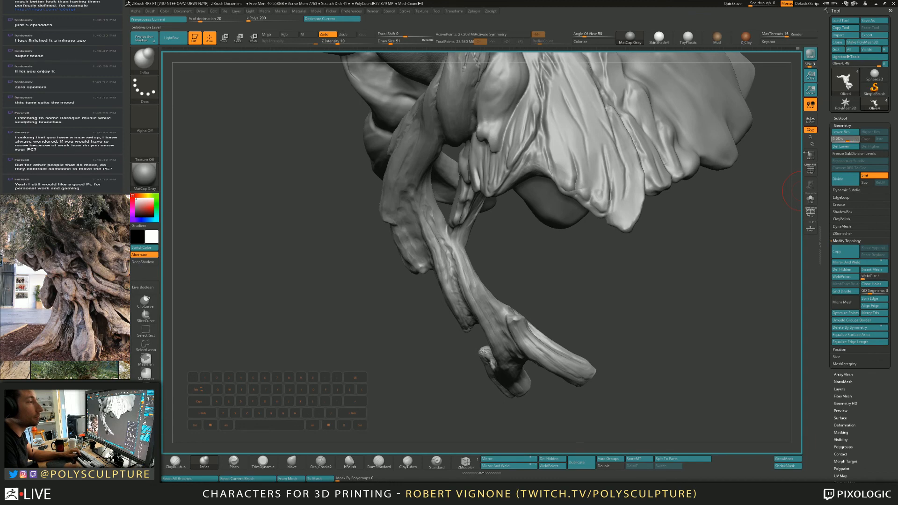
pyautogui.click(841, 138)
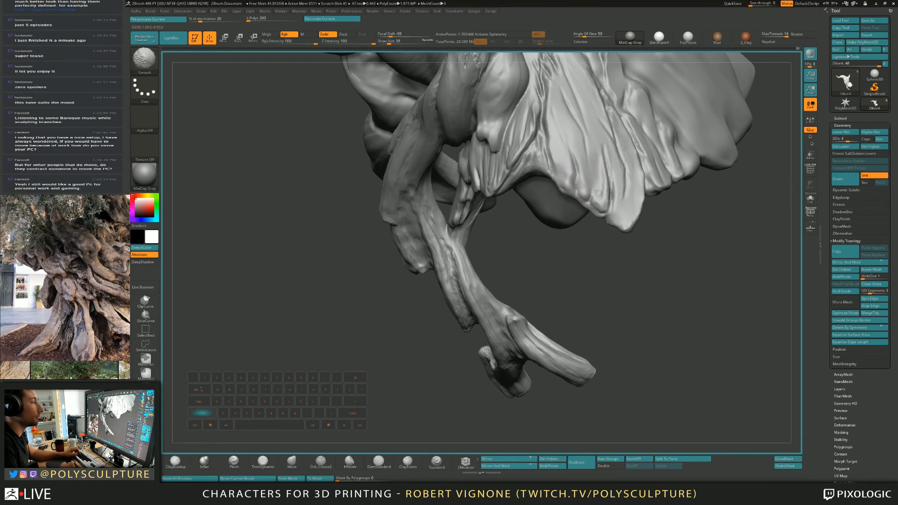
pyautogui.keyDown('shift'); pyautogui.moveTo(576, 186); pyautogui.dragTo(566, 187); pyautogui.keyUp('shift')
pyautogui.press('1')
pyautogui.press('s')
pyautogui.press('1')
pyautogui.moveTo(551, 154); pyautogui.dragTo(559, 173)
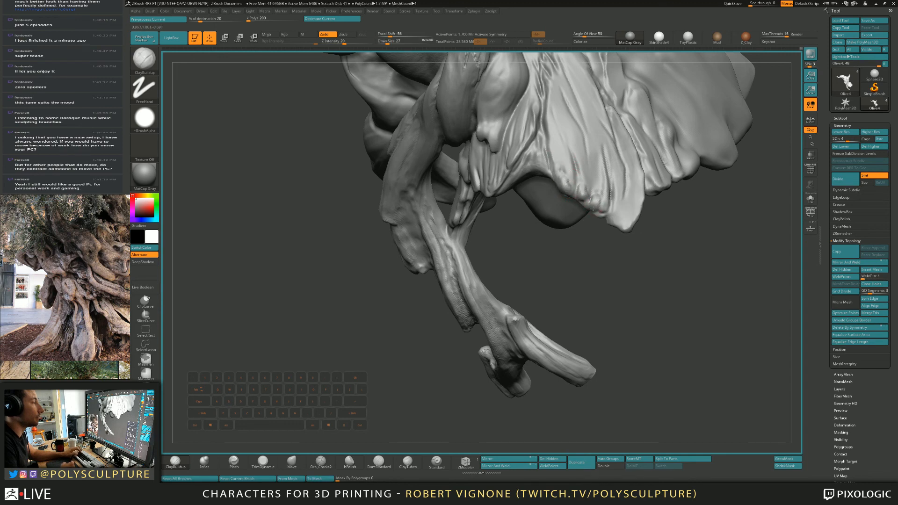
# Step: Sharpen the ridges near the bark flap's lower edge with hPolish, ClayBuildup and TrimDynamic at draw size 46
pyautogui.click(350, 462)
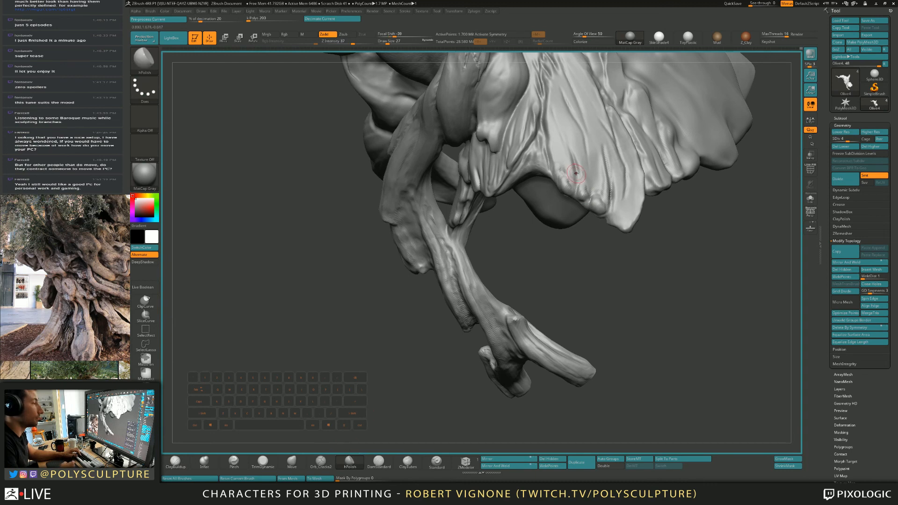
pyautogui.press('s')
pyautogui.moveTo(576, 174); pyautogui.dragTo(562, 170)
pyautogui.press('1')
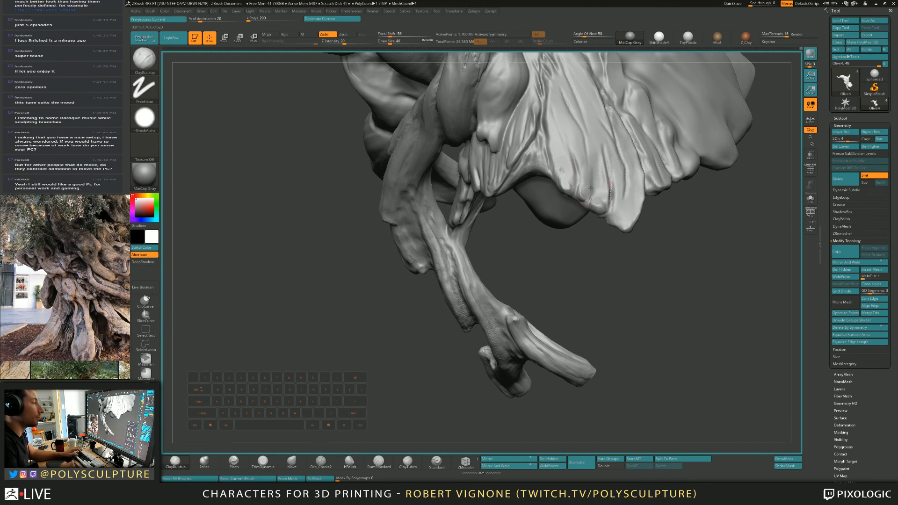
pyautogui.moveTo(590, 188)
pyautogui.mouseDown()
pyautogui.moveTo(594, 180)
pyautogui.moveTo(600, 202)
pyautogui.mouseUp()
pyautogui.press('4')
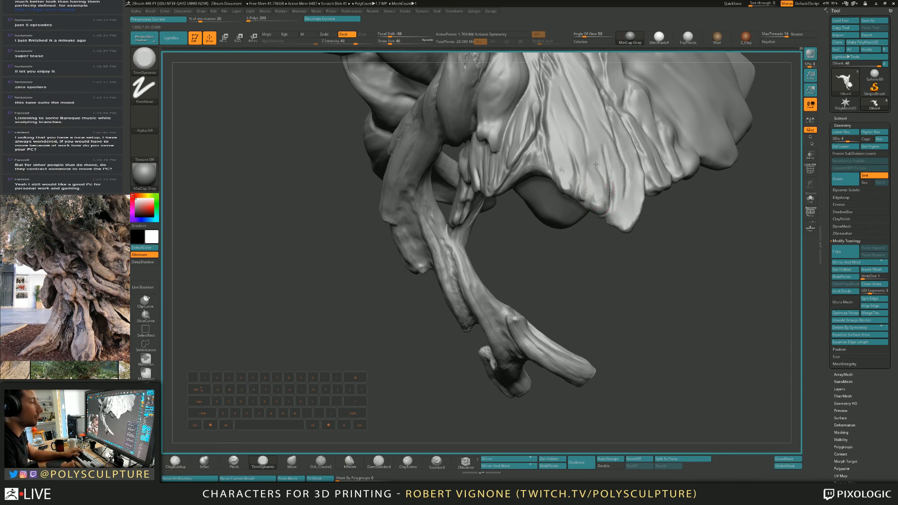
# Step: Build up the bark beside the hanging root with ClayBuildup at draw size 25 and flatten it with TrimDynamic
pyautogui.moveTo(594, 161)
pyautogui.keyDown('alt'); pyautogui.mouseDown(button='right')
pyautogui.moveTo(538, 144)
pyautogui.moveTo(523, 157)
pyautogui.moveTo(551, 161)
pyautogui.moveTo(527, 170)
pyautogui.mouseUp(button='right'); pyautogui.keyUp('alt')
pyautogui.press('s')
pyautogui.press('1')
pyautogui.moveTo(527, 170); pyautogui.dragTo(509, 166)
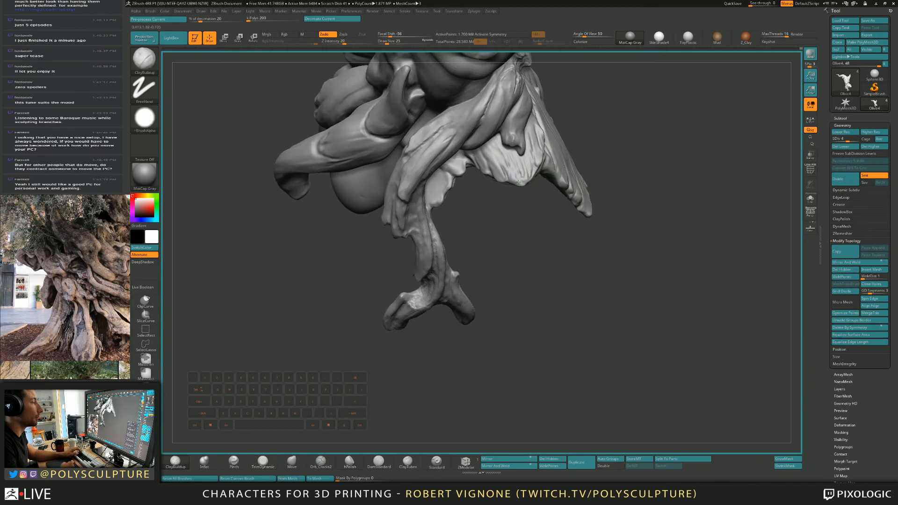
pyautogui.moveTo(518, 181); pyautogui.dragTo(519, 173, button='right')
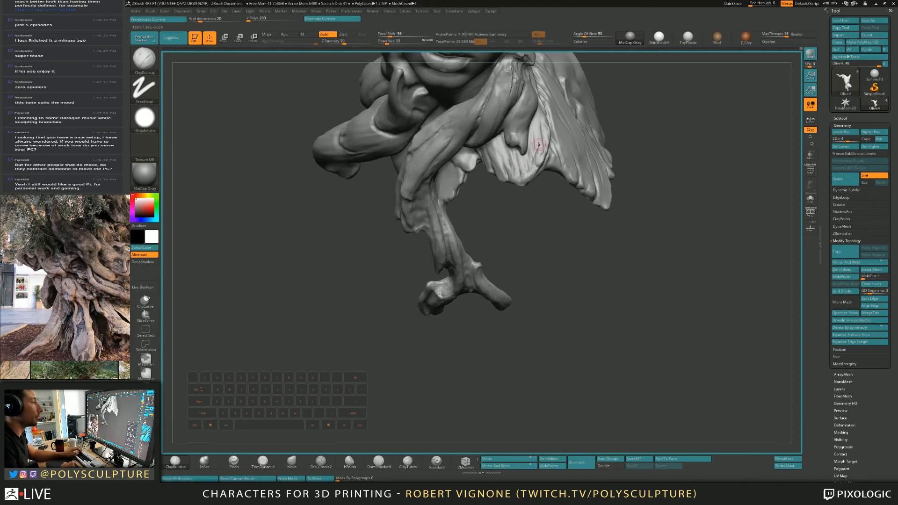
pyautogui.press('2')
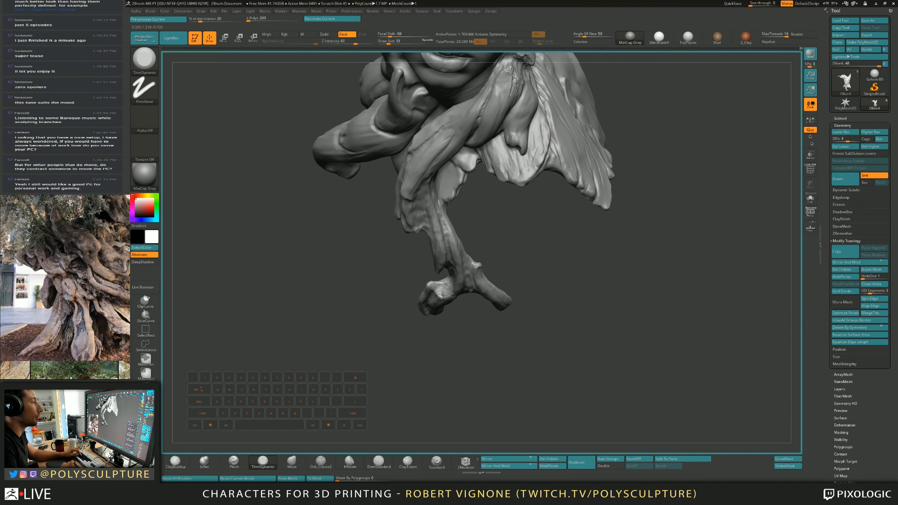
pyautogui.moveTo(509, 154)
pyautogui.mouseDown(button='right')
pyautogui.moveTo(532, 149)
pyautogui.moveTo(538, 172)
pyautogui.moveTo(544, 142)
pyautogui.mouseUp(button='right')
# Step: Shape the roots where they meet the neck and shoulder with ClayBuildup and plane their surfaces with TrimDynamic
pyautogui.press('b')
pyautogui.press('c')
pyautogui.press('b')
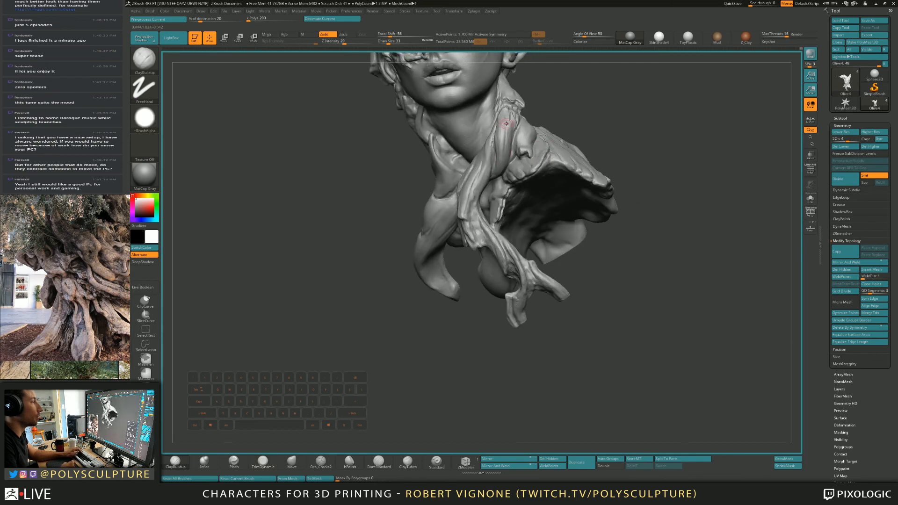
pyautogui.moveTo(505, 135)
pyautogui.mouseDown(button='right')
pyautogui.moveTo(534, 123)
pyautogui.moveTo(527, 135)
pyautogui.mouseUp(button='right')
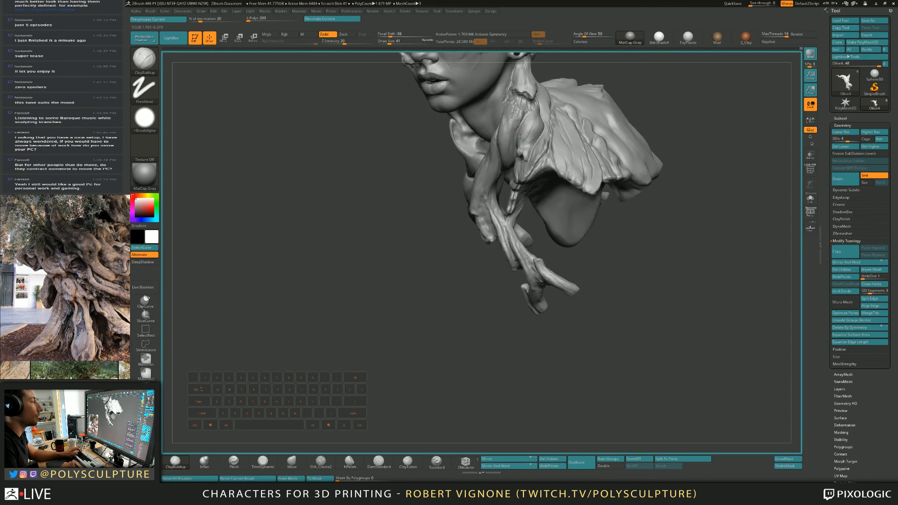
pyautogui.press('b')
pyautogui.press('t')
pyautogui.press('d')
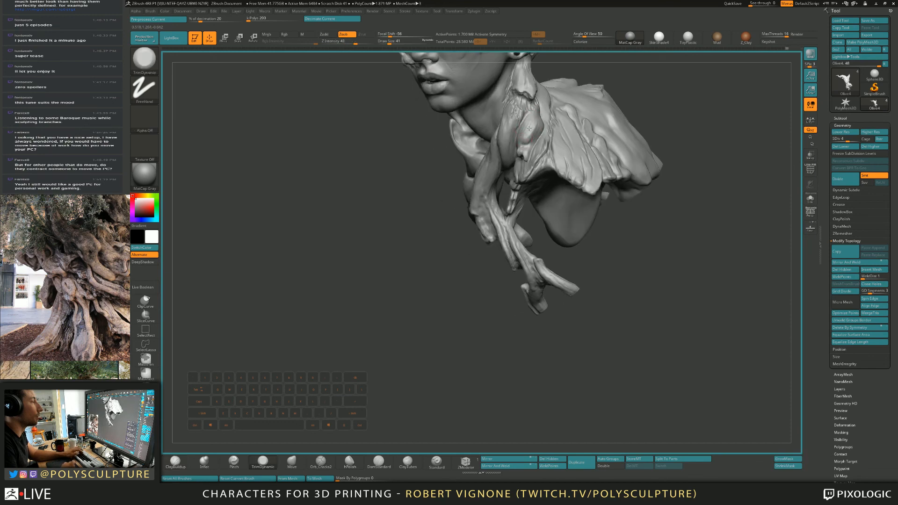
pyautogui.press('s')
pyautogui.moveTo(527, 123)
pyautogui.mouseDown(button='right')
pyautogui.moveTo(520, 139)
pyautogui.moveTo(603, 154)
pyautogui.moveTo(672, 144)
pyautogui.mouseUp(button='right')
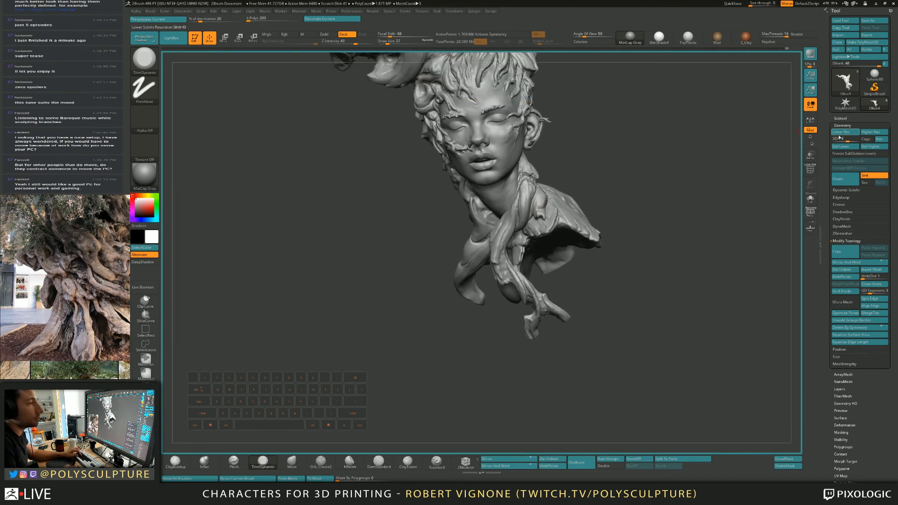
# Step: Raise the mesh to subdivision level 5 and build up the forehead root's knot hole with ClayBuildup at draw size 22
pyautogui.click(852, 140)
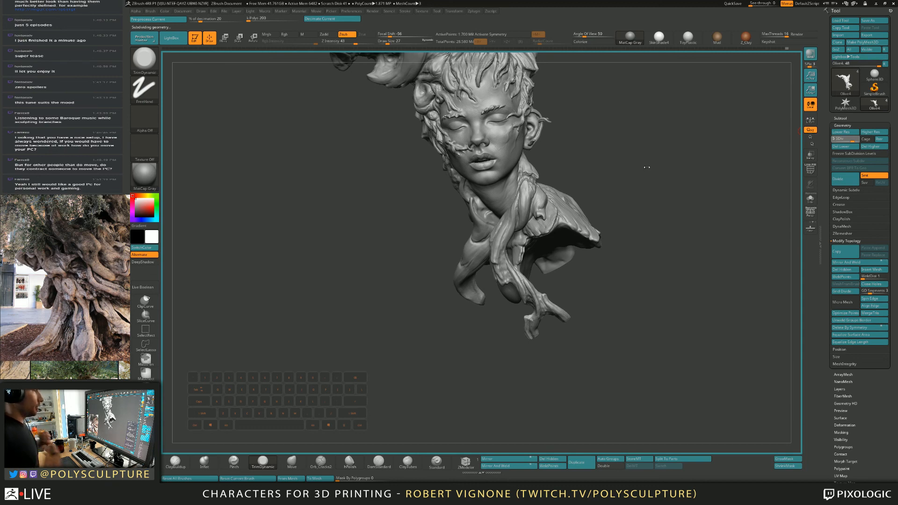
pyautogui.moveTo(673, 165)
pyautogui.mouseDown(button='right')
pyautogui.moveTo(667, 216)
pyautogui.moveTo(636, 204)
pyautogui.moveTo(660, 212)
pyautogui.moveTo(645, 196)
pyautogui.moveTo(675, 202)
pyautogui.mouseUp(button='right')
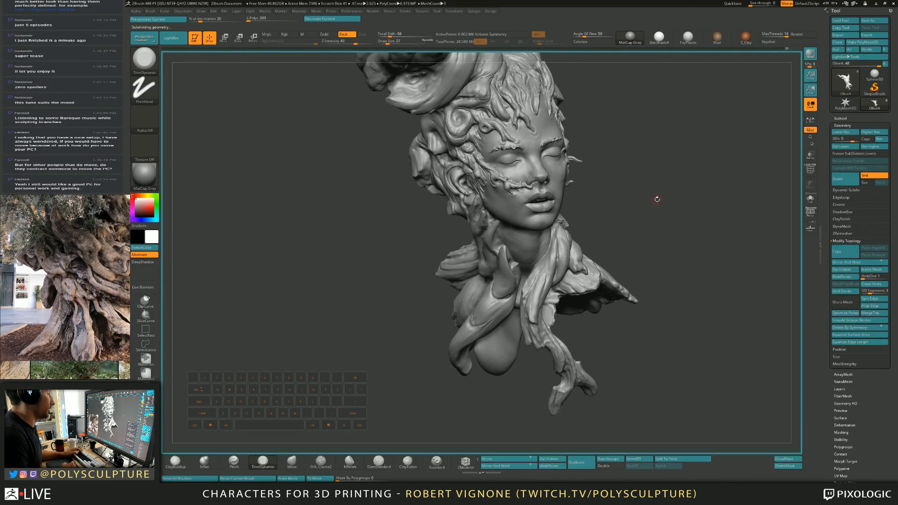
pyautogui.keyDown('alt'); pyautogui.moveTo(656, 198); pyautogui.dragTo(668, 262); pyautogui.keyUp('alt')
pyautogui.press('1')
pyautogui.moveTo(500, 114)
pyautogui.keyDown('alt'); pyautogui.mouseDown(button='right')
pyautogui.moveTo(504, 137)
pyautogui.moveTo(490, 159)
pyautogui.mouseUp(button='right'); pyautogui.keyUp('alt')
pyautogui.press('s')
pyautogui.click(466, 123)
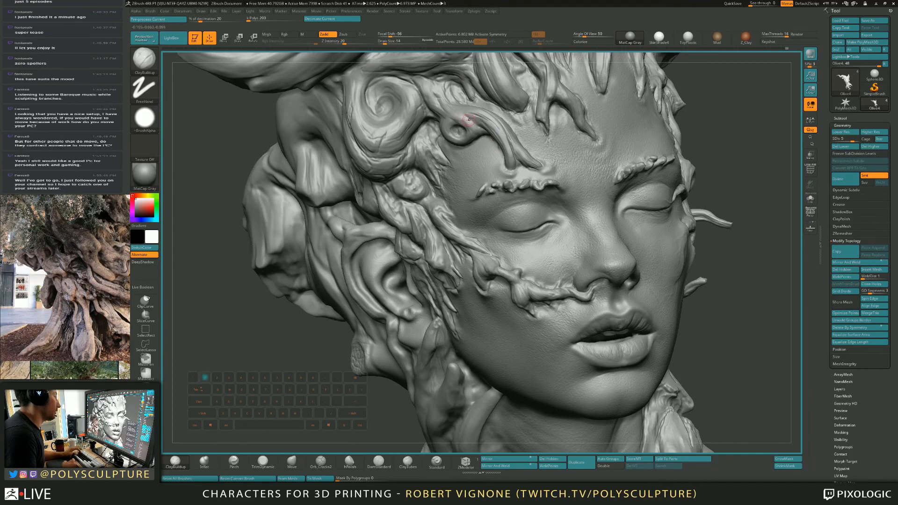
pyautogui.moveTo(467, 122); pyautogui.dragTo(476, 121)
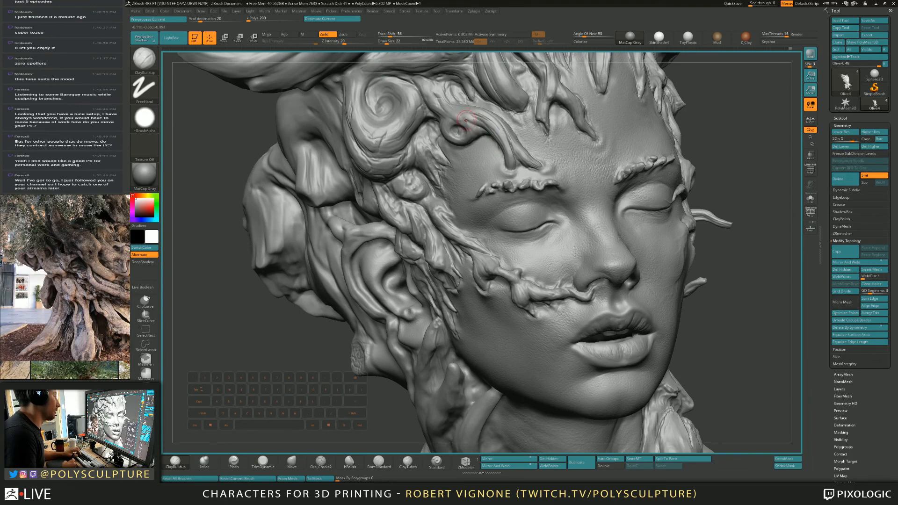
# Step: Cut fine cracks in and around the forehead root's knot hole with Orb_Cracks at draw sizes 12 and 16
pyautogui.press('6')
pyautogui.moveTo(410, 232); pyautogui.dragTo(471, 220, button='right')
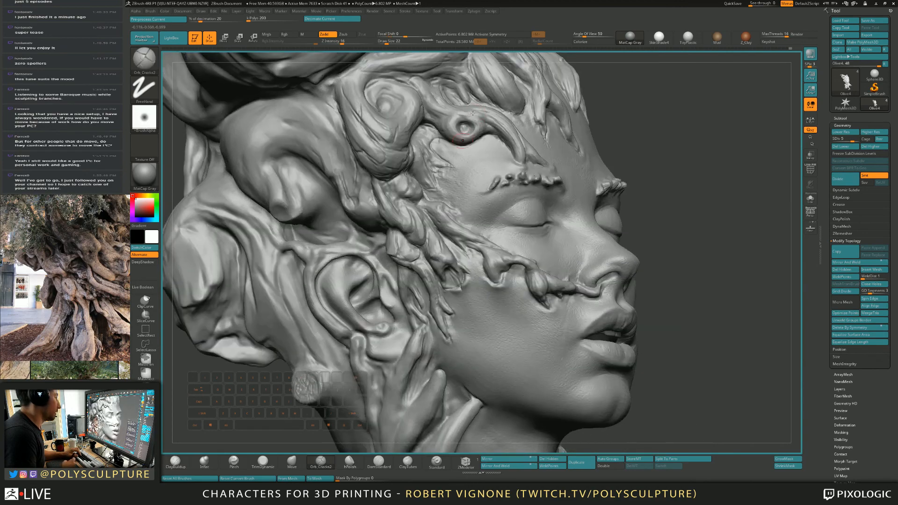
pyautogui.press('s')
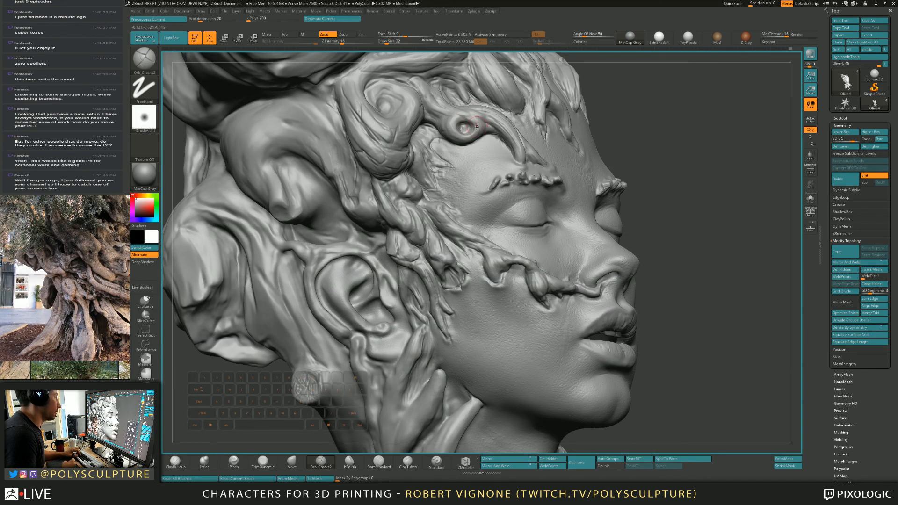
pyautogui.moveTo(476, 127)
pyautogui.mouseDown()
pyautogui.moveTo(468, 123)
pyautogui.moveTo(479, 128)
pyautogui.mouseUp()
pyautogui.press('s')
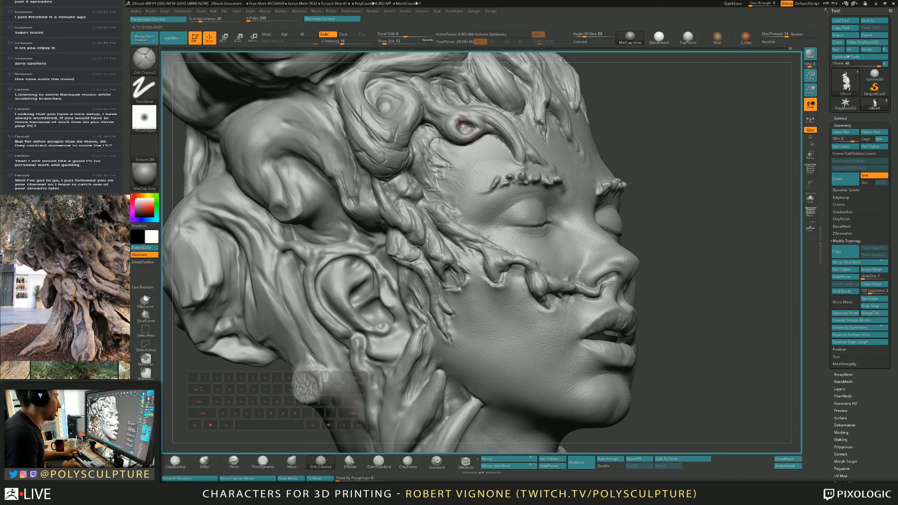
pyautogui.moveTo(460, 122); pyautogui.dragTo(465, 128)
pyautogui.moveTo(457, 123); pyautogui.dragTo(440, 122, button='right')
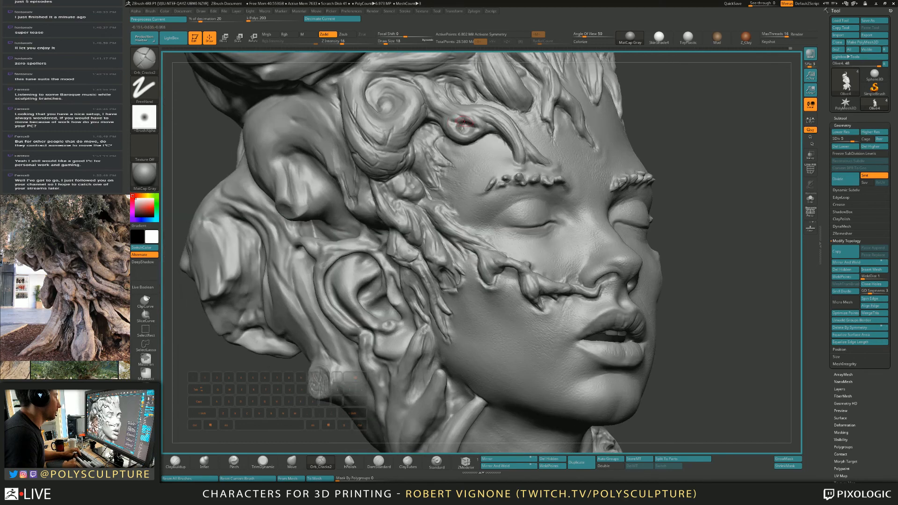
pyautogui.keyDown('alt'); pyautogui.moveTo(465, 122); pyautogui.dragTo(461, 128); pyautogui.keyUp('alt')
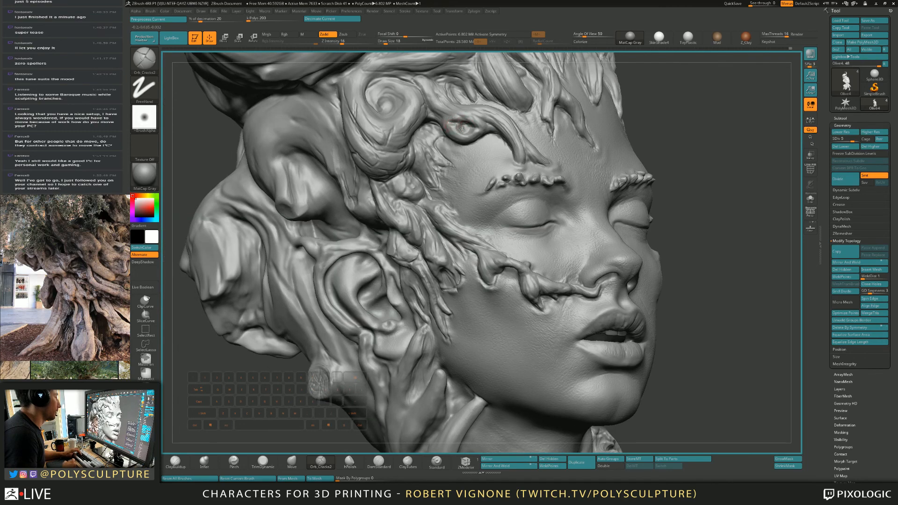
pyautogui.press('s')
pyautogui.click(473, 126)
# Step: Carve grooves around the forehead root's knot hole with ClayBuildup
pyautogui.press('b')
pyautogui.press('c')
pyautogui.press('b')
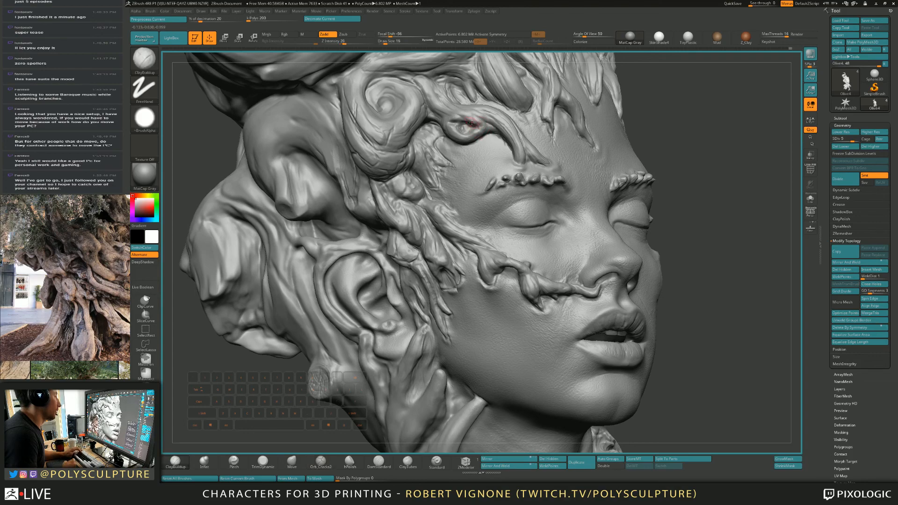
pyautogui.keyDown('alt'); pyautogui.moveTo(486, 125); pyautogui.dragTo(476, 130); pyautogui.keyUp('alt')
pyautogui.keyDown('alt'); pyautogui.moveTo(453, 122); pyautogui.dragTo(473, 128); pyautogui.keyUp('alt')
# Step: Add ClayBuildup strokes along the root beside the knot hole and on the temple's fibrous roots at draw size 17
pyautogui.moveTo(483, 126)
pyautogui.keyDown('ctrl'); pyautogui.mouseDown(button='right')
pyautogui.moveTo(485, 106)
pyautogui.moveTo(561, 168)
pyautogui.moveTo(654, 206)
pyautogui.moveTo(674, 280)
pyautogui.mouseUp(button='right'); pyautogui.keyUp('ctrl')
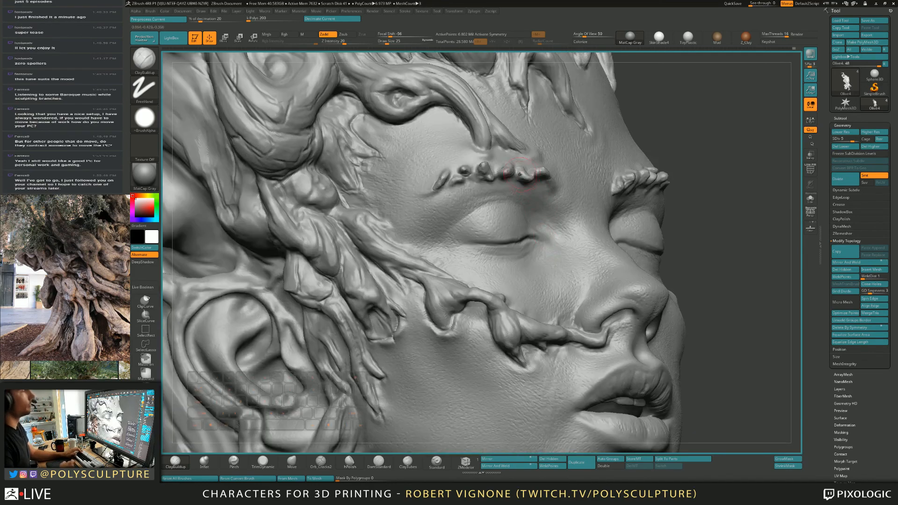
pyautogui.press('s')
pyautogui.moveTo(406, 100)
pyautogui.mouseDown()
pyautogui.moveTo(414, 109)
pyautogui.moveTo(445, 105)
pyautogui.mouseUp()
pyautogui.moveTo(351, 143)
pyautogui.keyDown('alt'); pyautogui.mouseDown(button='right')
pyautogui.moveTo(405, 165)
pyautogui.moveTo(387, 158)
pyautogui.mouseUp(button='right'); pyautogui.keyUp('alt')
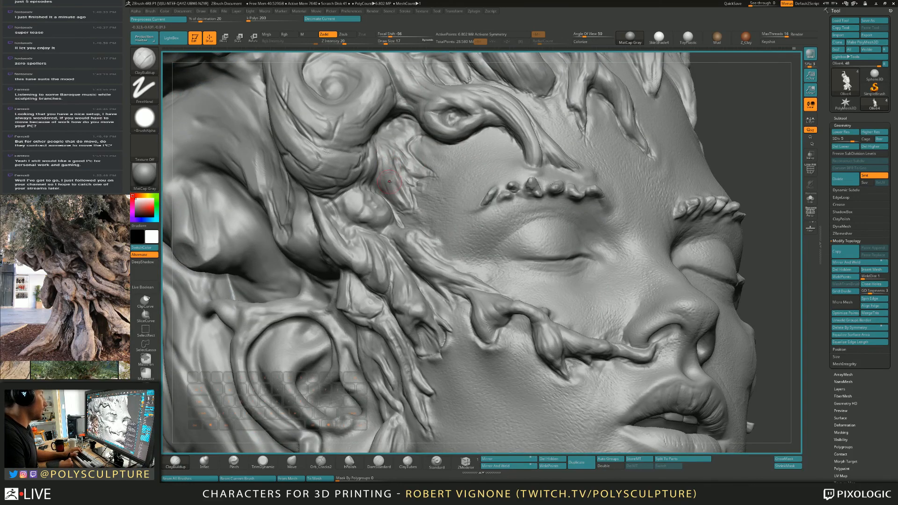
pyautogui.moveTo(386, 169); pyautogui.dragTo(380, 142)
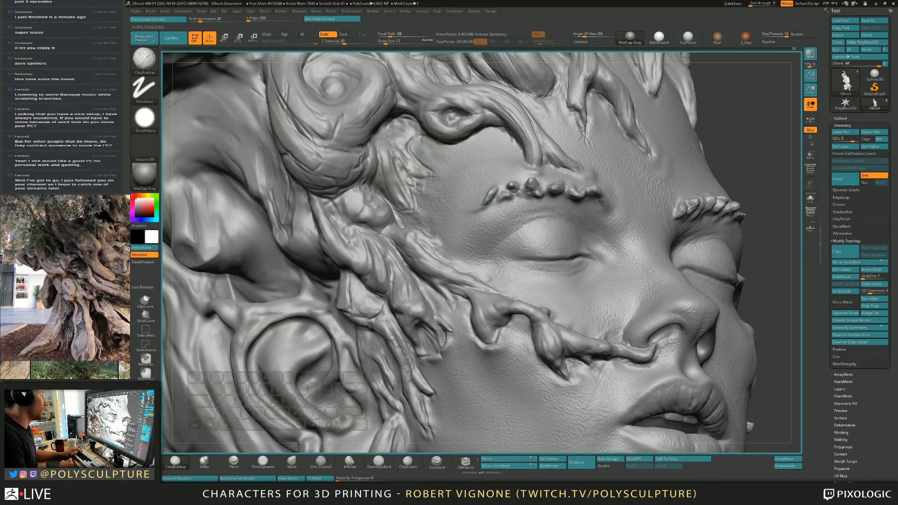
# Step: Add a short ClayBuildup stroke on the root above the temple and select the hPolish brush at draw size 27
pyautogui.moveTo(398, 148)
pyautogui.keyDown('alt'); pyautogui.mouseDown(button='right')
pyautogui.moveTo(397, 135)
pyautogui.moveTo(451, 176)
pyautogui.moveTo(431, 140)
pyautogui.moveTo(427, 183)
pyautogui.moveTo(432, 139)
pyautogui.moveTo(418, 179)
pyautogui.mouseUp(button='right'); pyautogui.keyUp('alt')
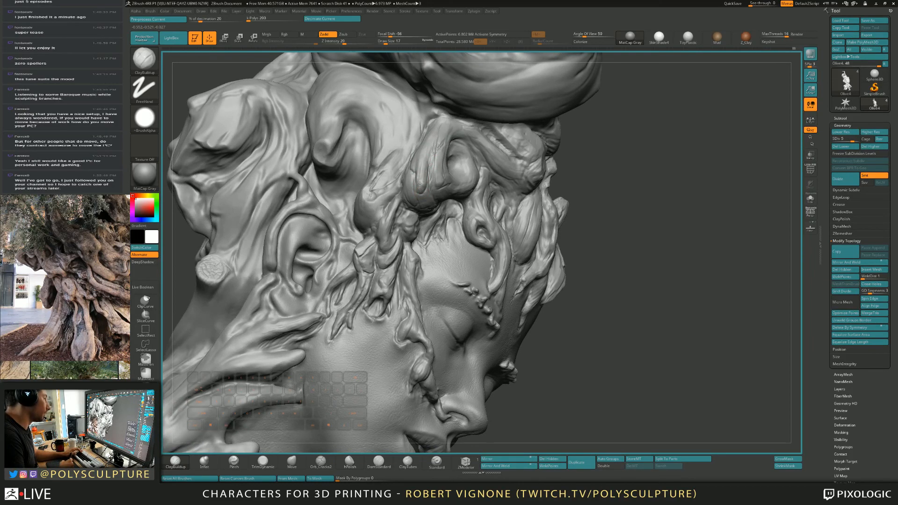
pyautogui.moveTo(414, 165); pyautogui.dragTo(410, 150, button='right')
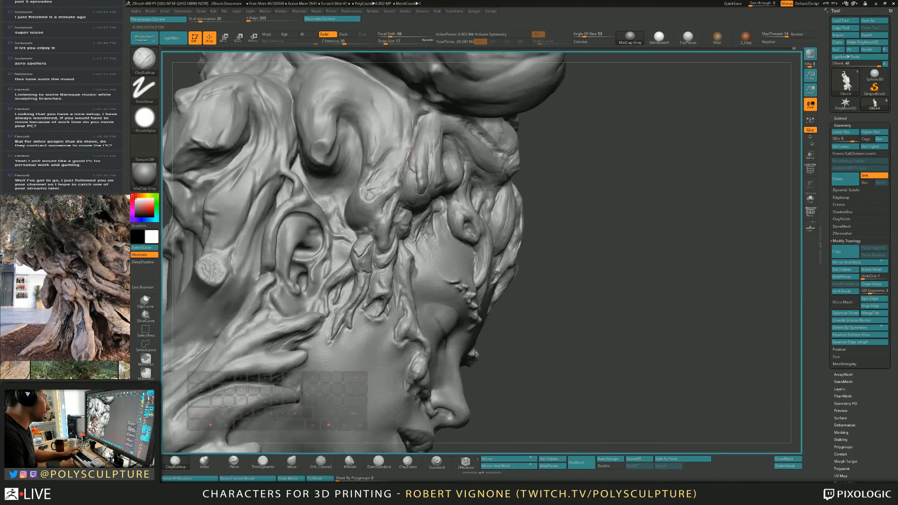
pyautogui.moveTo(414, 171); pyautogui.dragTo(412, 163)
pyautogui.click(350, 461)
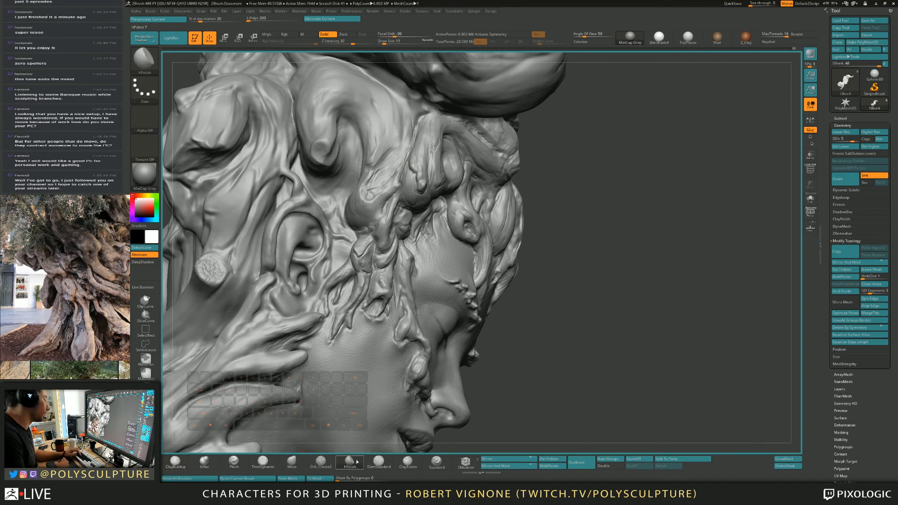
pyautogui.press(']')
pyautogui.press(']')
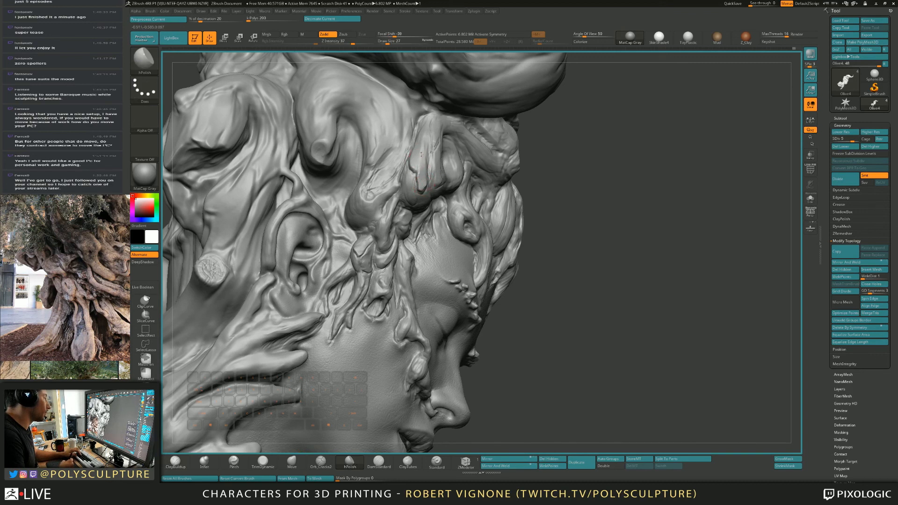
# Step: Raise the whole bust mesh to subdivision level 6
pyautogui.keyDown('alt'); pyautogui.moveTo(561, 201); pyautogui.dragTo(487, 134); pyautogui.keyUp('alt')
pyautogui.moveTo(577, 258)
pyautogui.mouseDown()
pyautogui.moveTo(587, 297)
pyautogui.moveTo(569, 255)
pyautogui.moveTo(563, 272)
pyautogui.moveTo(631, 309)
pyautogui.moveTo(658, 281)
pyautogui.moveTo(701, 136)
pyautogui.moveTo(766, 138)
pyautogui.mouseUp()
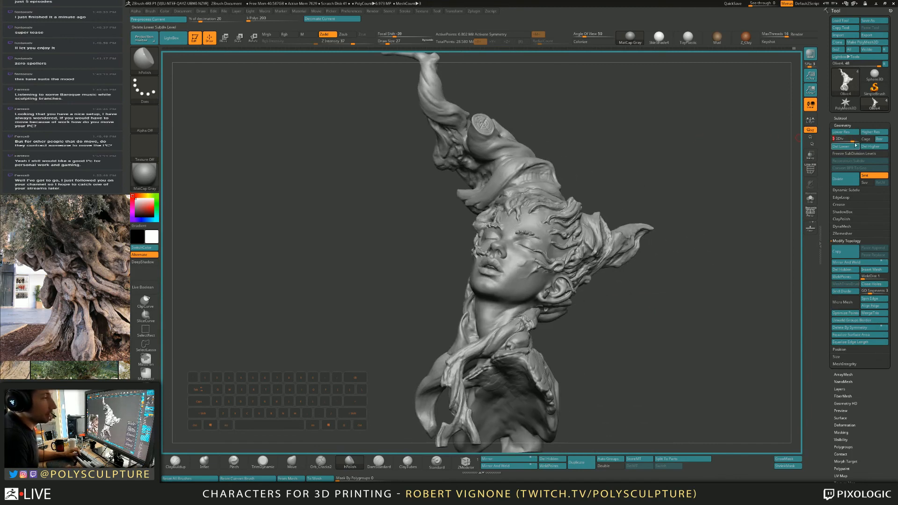
pyautogui.hotkey('ctrl', 'd')
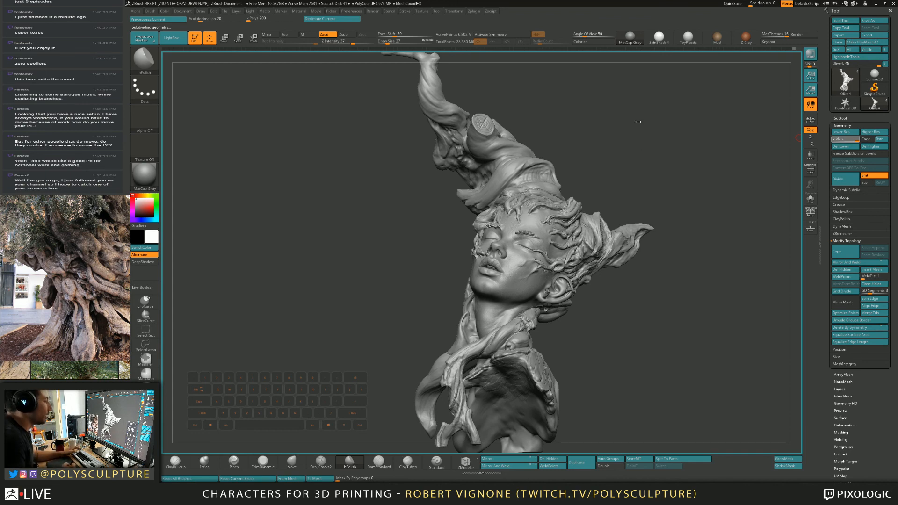
pyautogui.moveTo(657, 126)
pyautogui.mouseDown()
pyautogui.moveTo(645, 206)
pyautogui.moveTo(657, 241)
pyautogui.moveTo(610, 261)
pyautogui.moveTo(614, 267)
pyautogui.mouseUp()
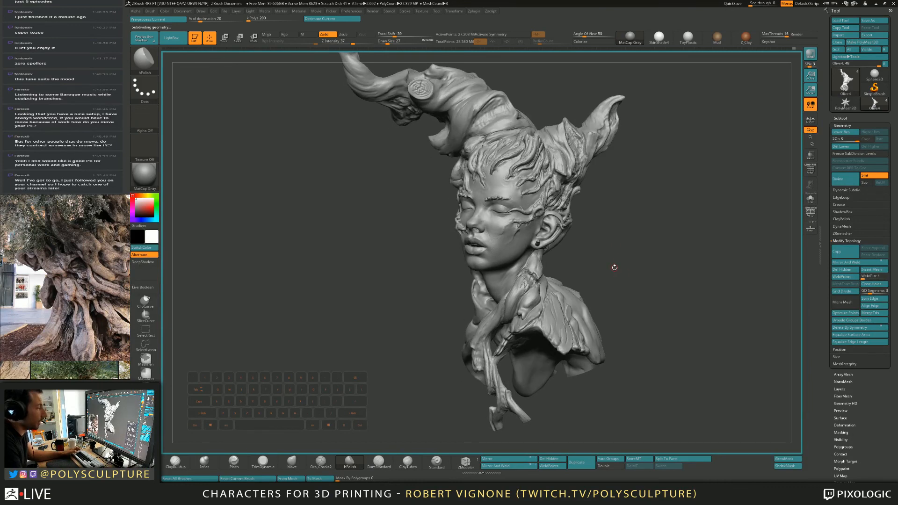
# Step: Save the bust tool to a file with Save As
pyautogui.moveTo(665, 207); pyautogui.dragTo(705, 160)
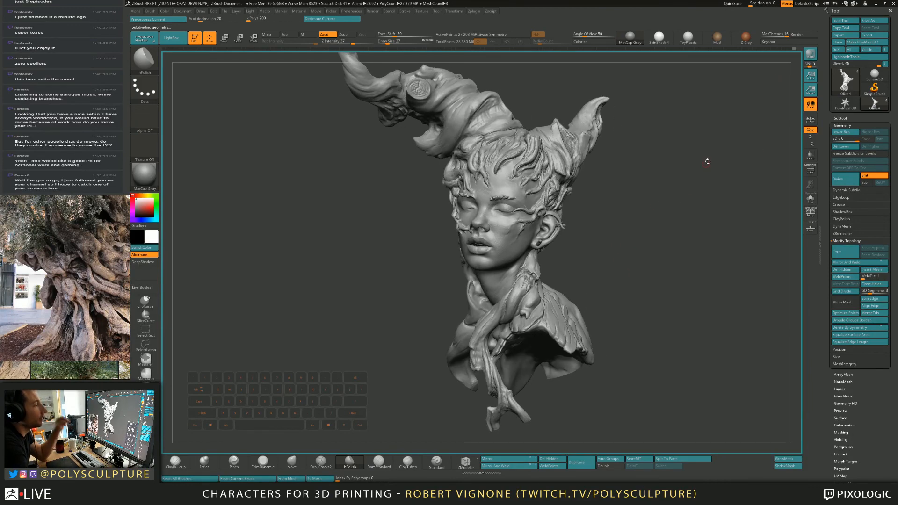
pyautogui.click(860, 21)
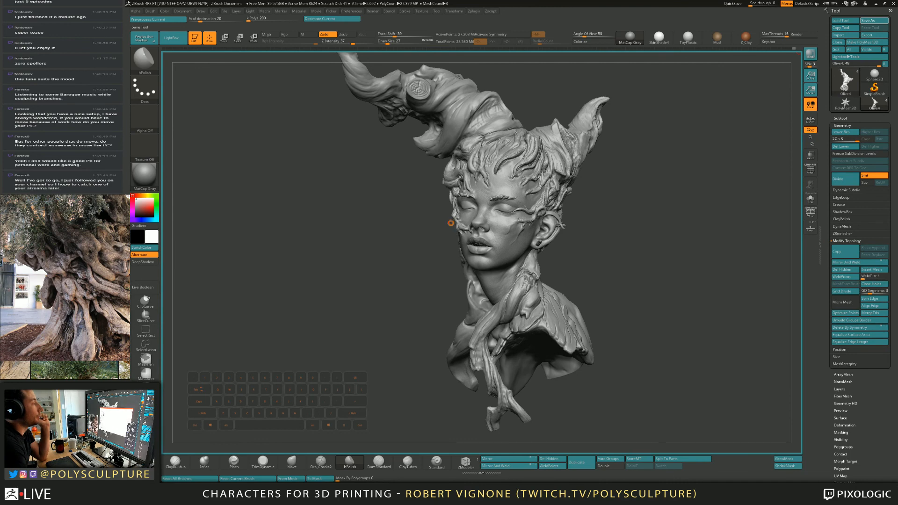
pyautogui.click(689, 232)
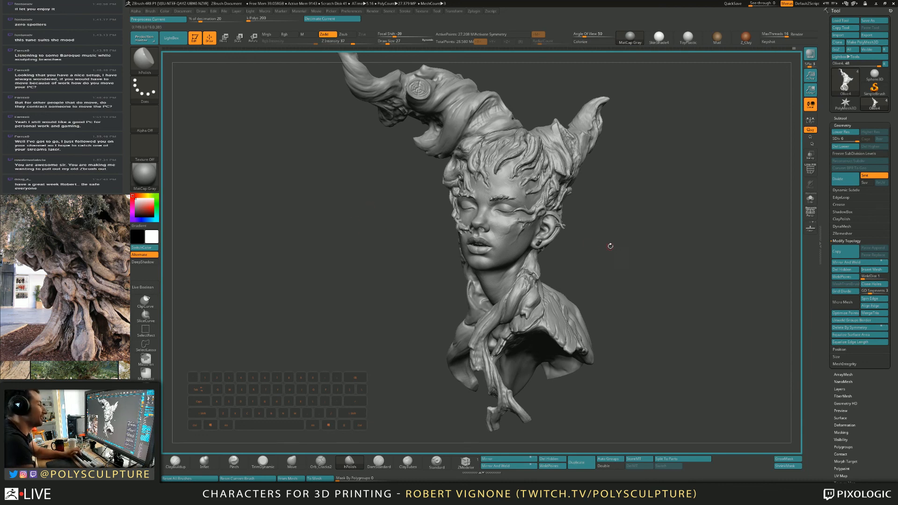
pyautogui.moveTo(611, 246); pyautogui.dragTo(627, 245)
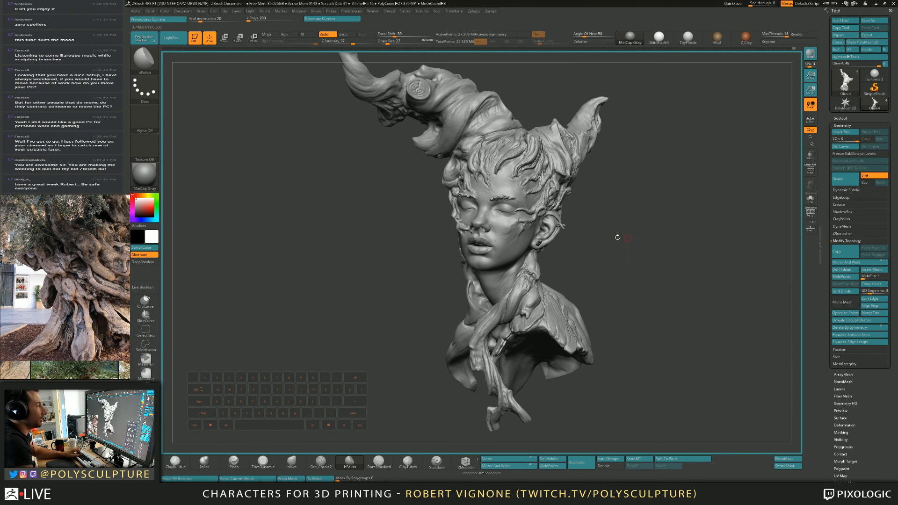
pyautogui.moveTo(419, 265); pyautogui.dragTo(437, 260)
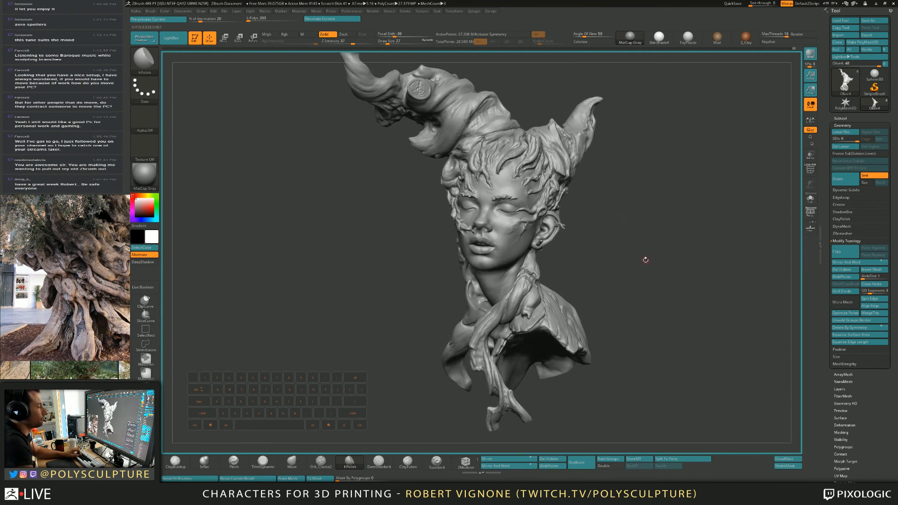
pyautogui.moveTo(646, 259); pyautogui.dragTo(627, 268)
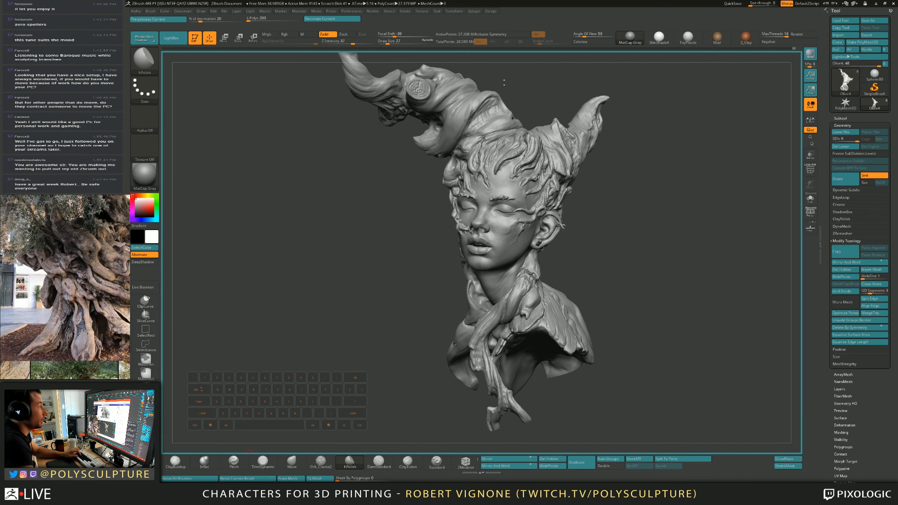
pyautogui.moveTo(678, 117); pyautogui.dragTo(668, 189)
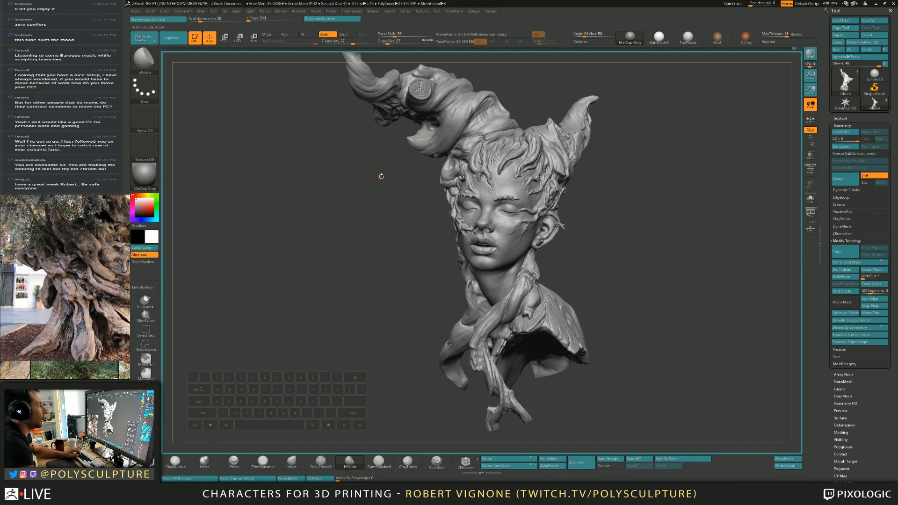
pyautogui.moveTo(648, 200); pyautogui.dragTo(657, 208)
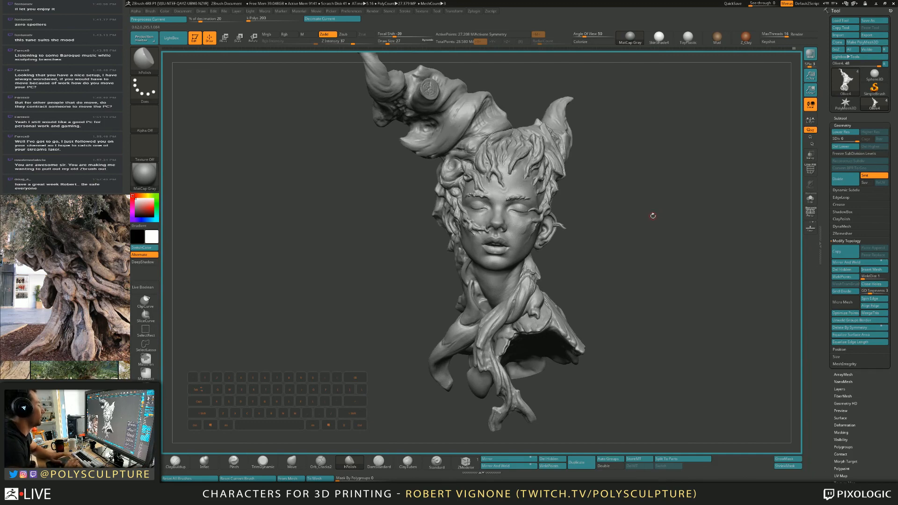